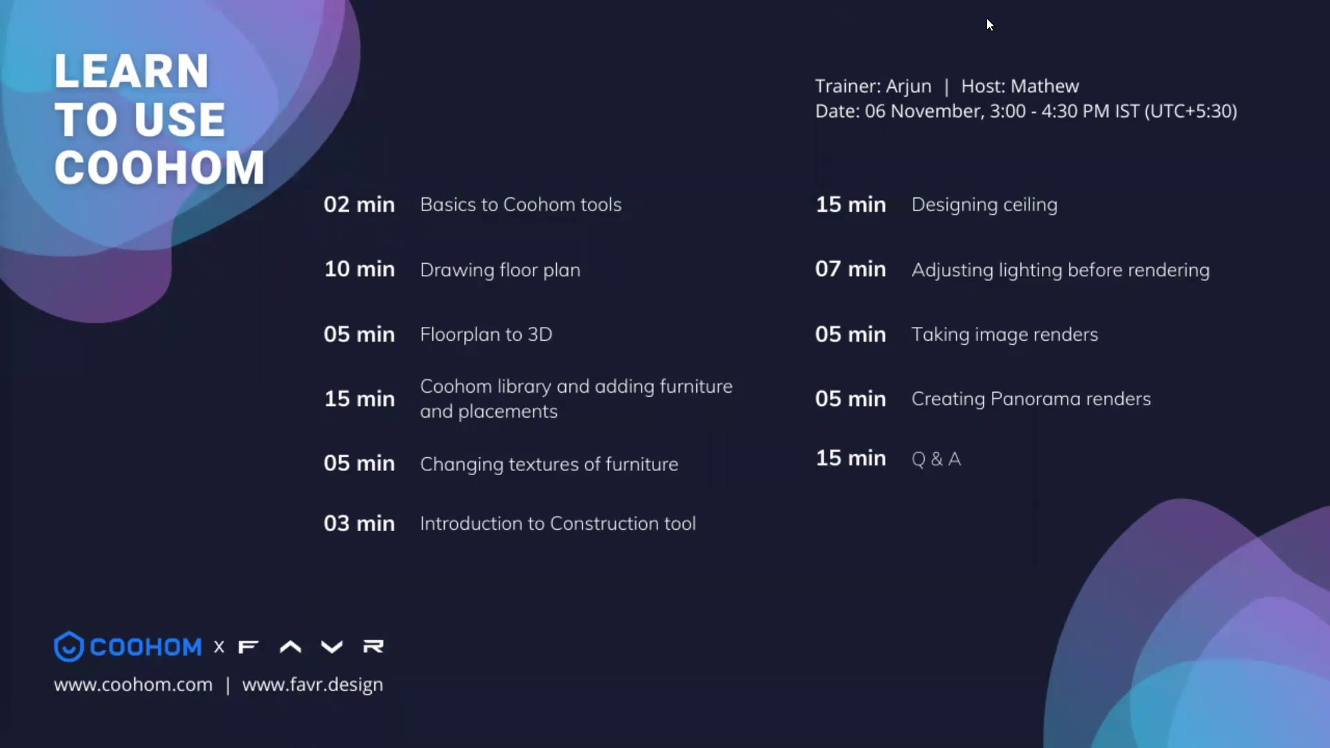
# Create a new project and dismiss the project start window to get an empty floor plan canvas.
pyautogui.moveTo(665, 47)
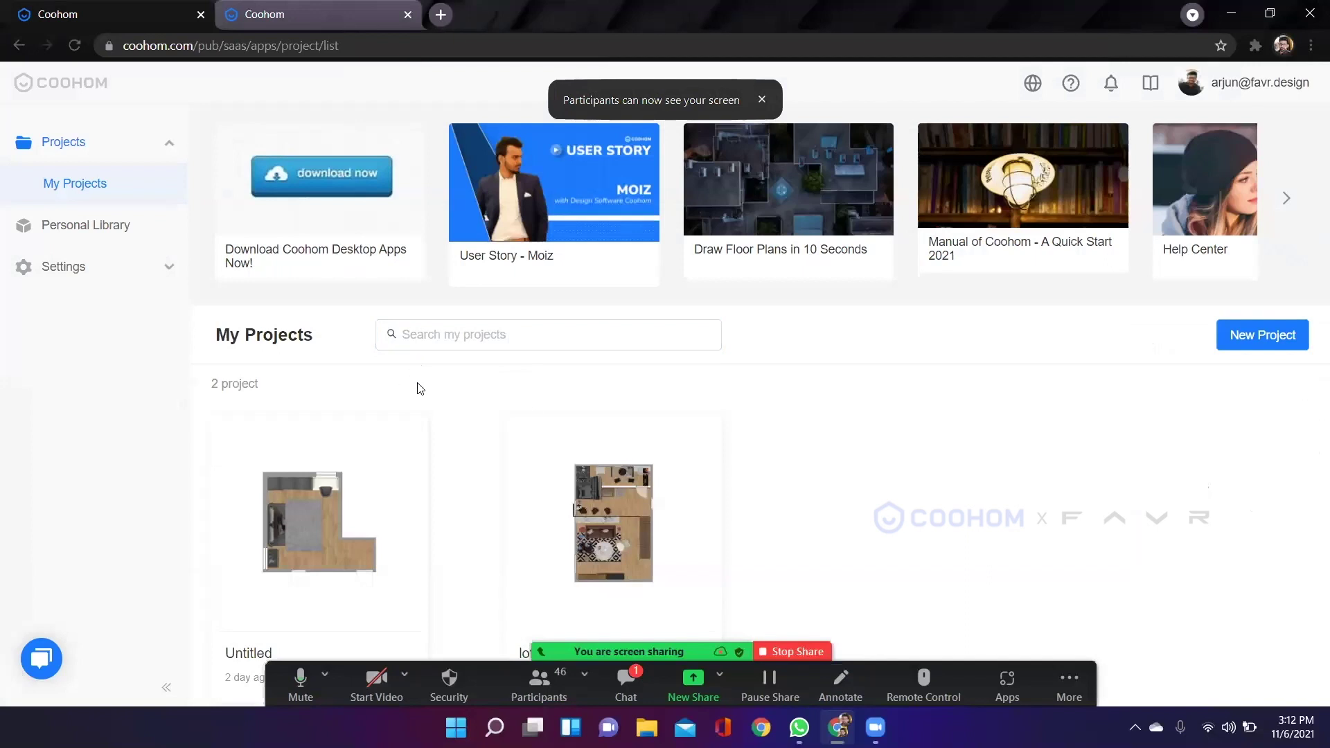
pyautogui.scroll(-1, 793, 426)
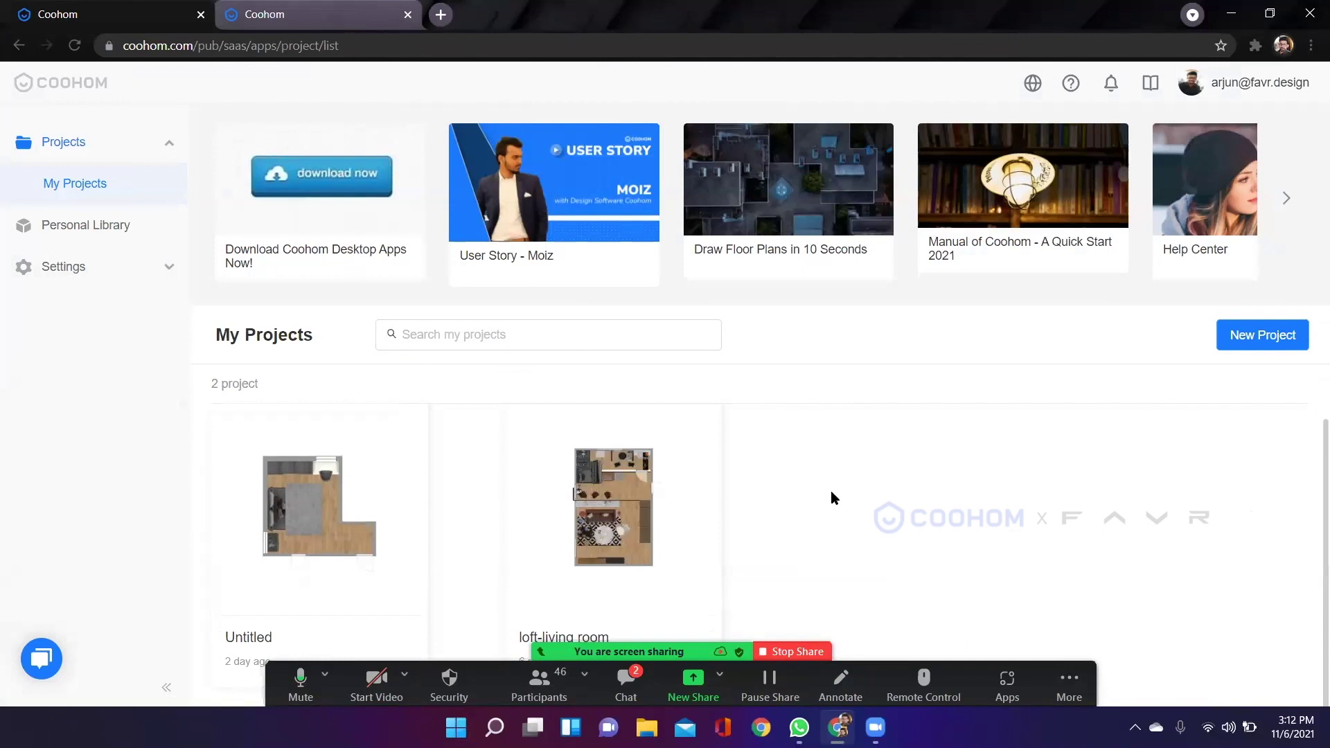
pyautogui.moveTo(510, 540)
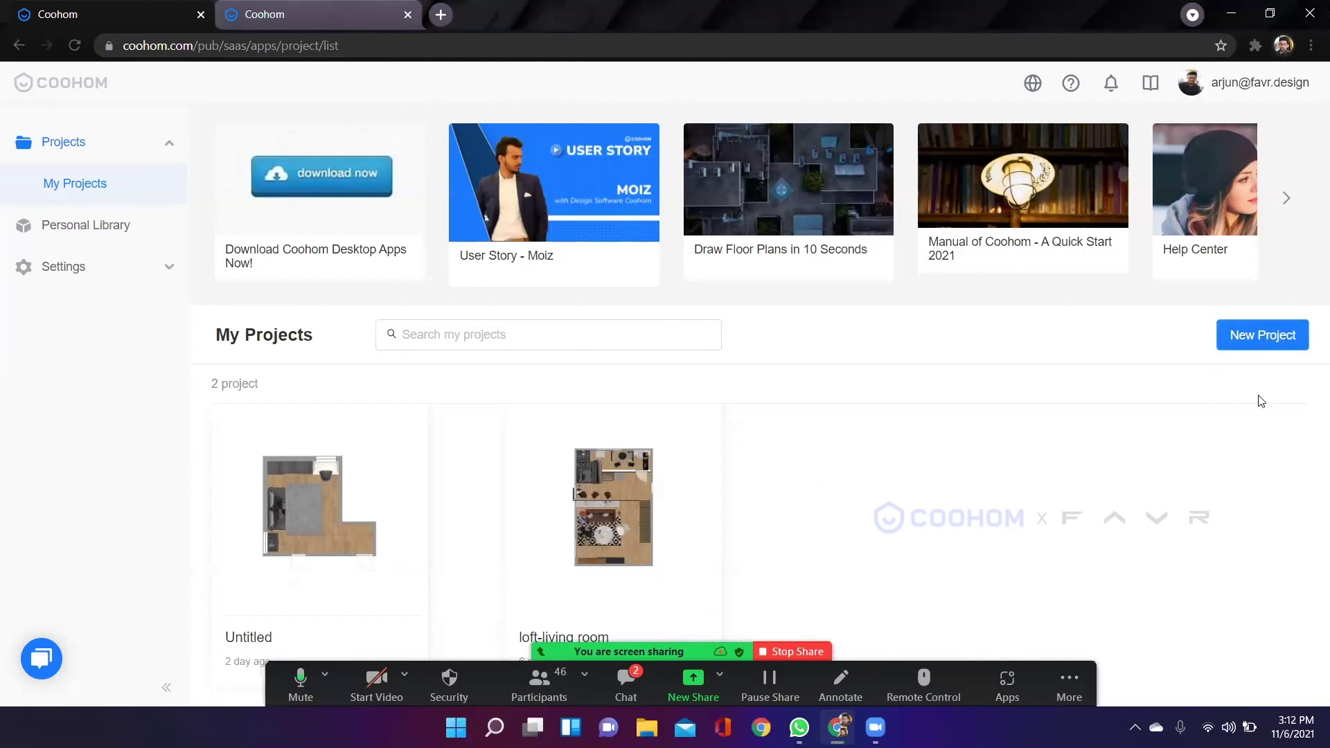
pyautogui.click(1262, 343)
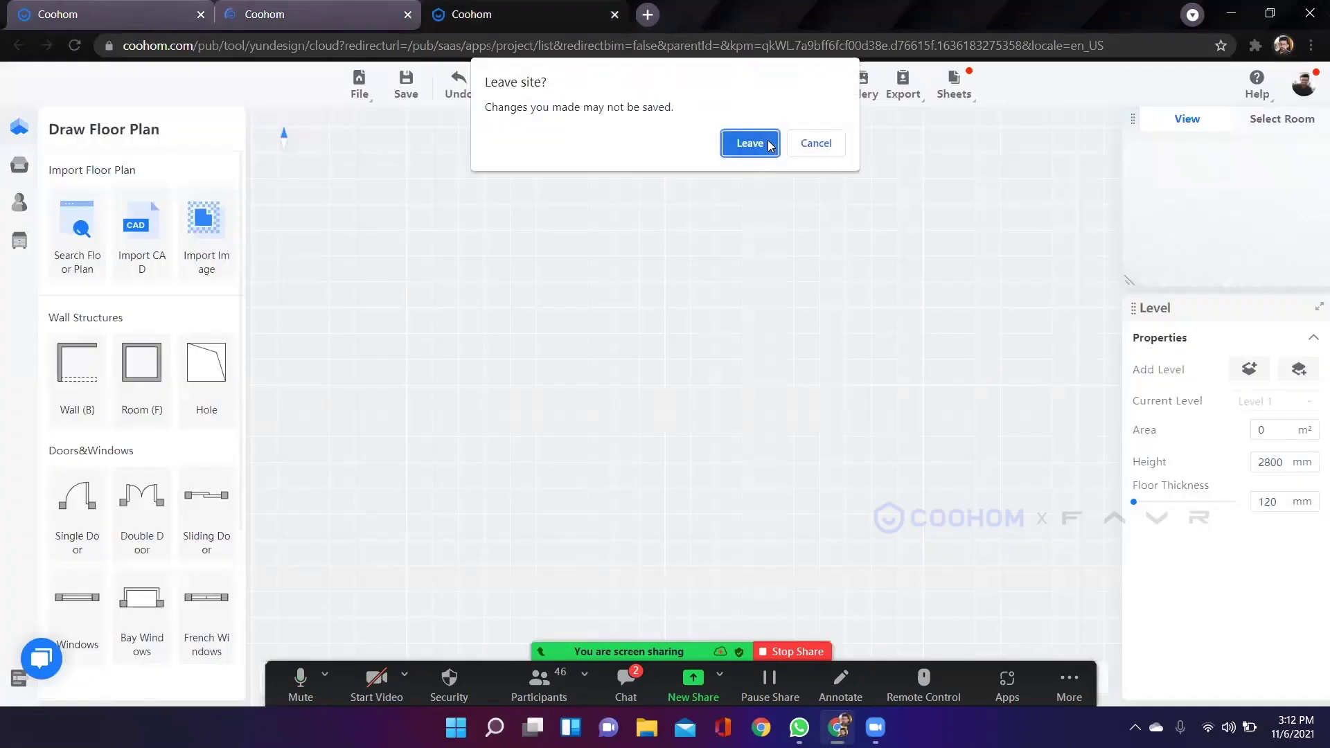
pyautogui.click(762, 142)
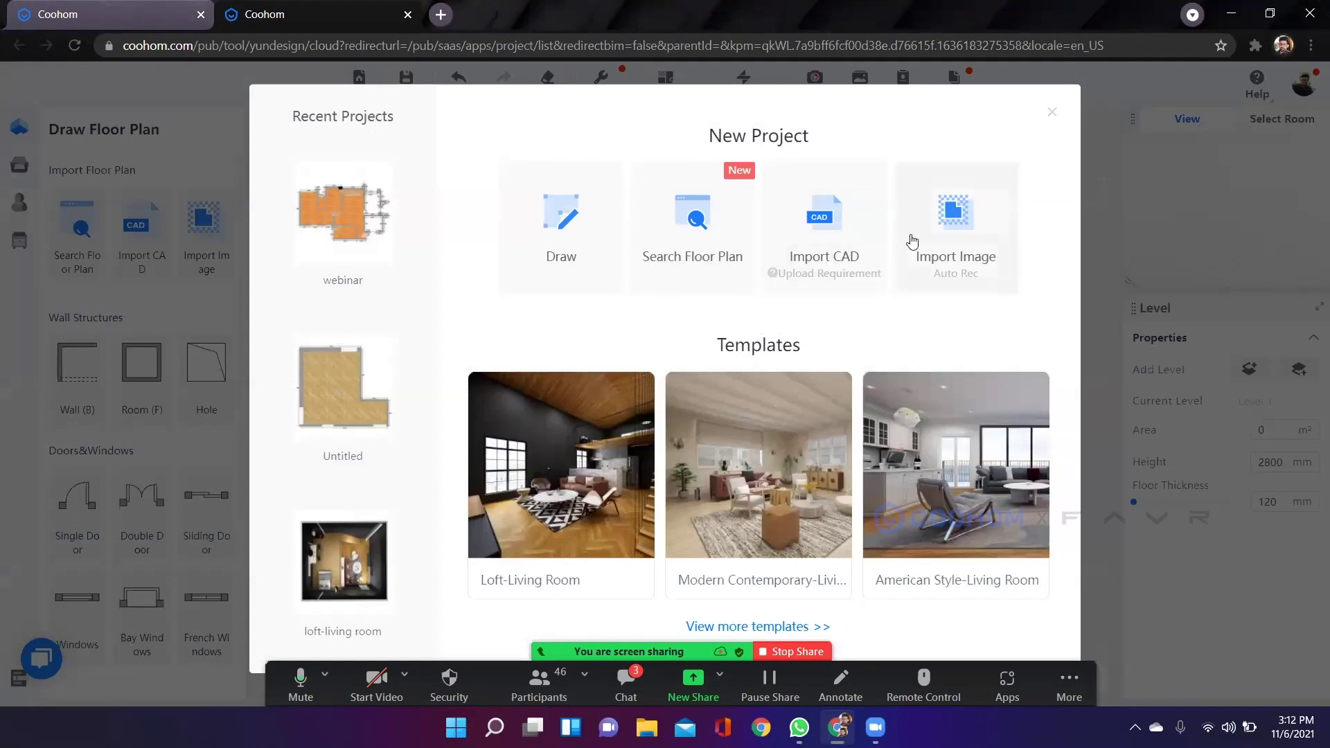
pyautogui.click(1051, 112)
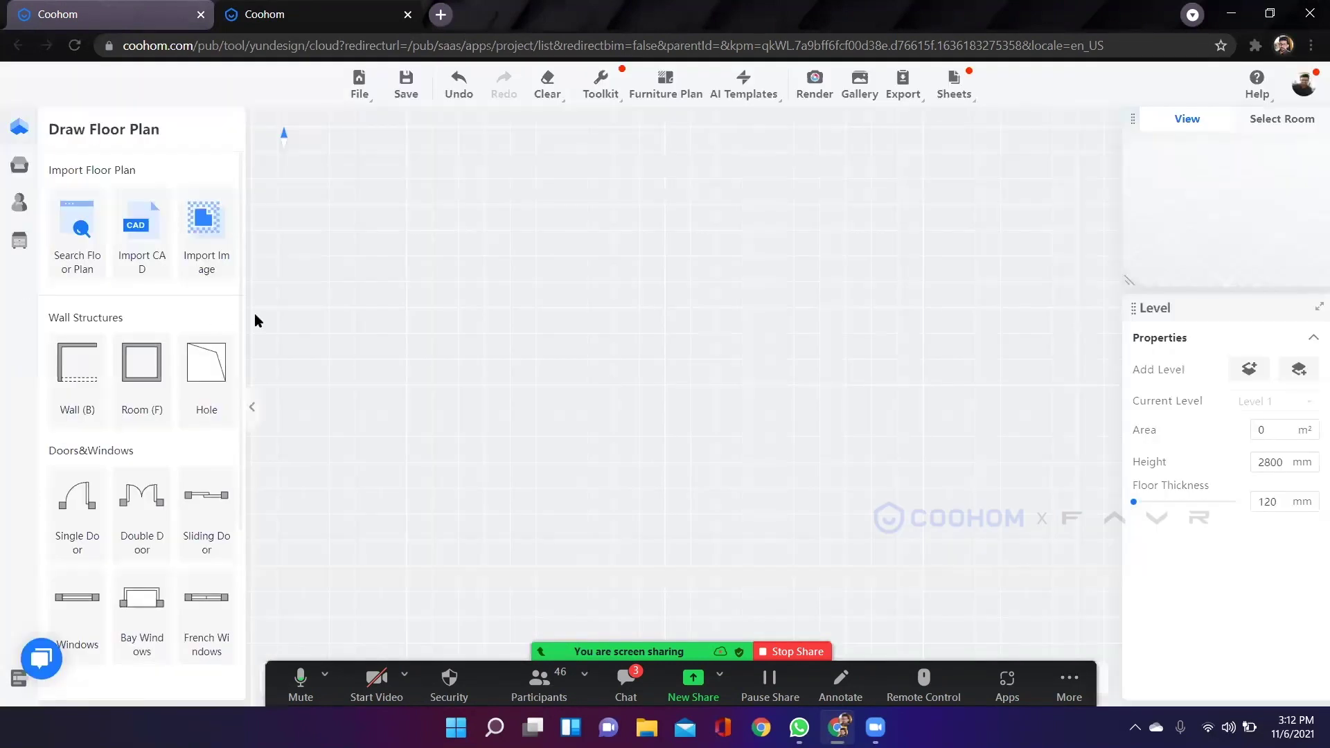
# Import the Floorplan image from the Desktop as a background for drawing the plan manually.
pyautogui.click(206, 229)
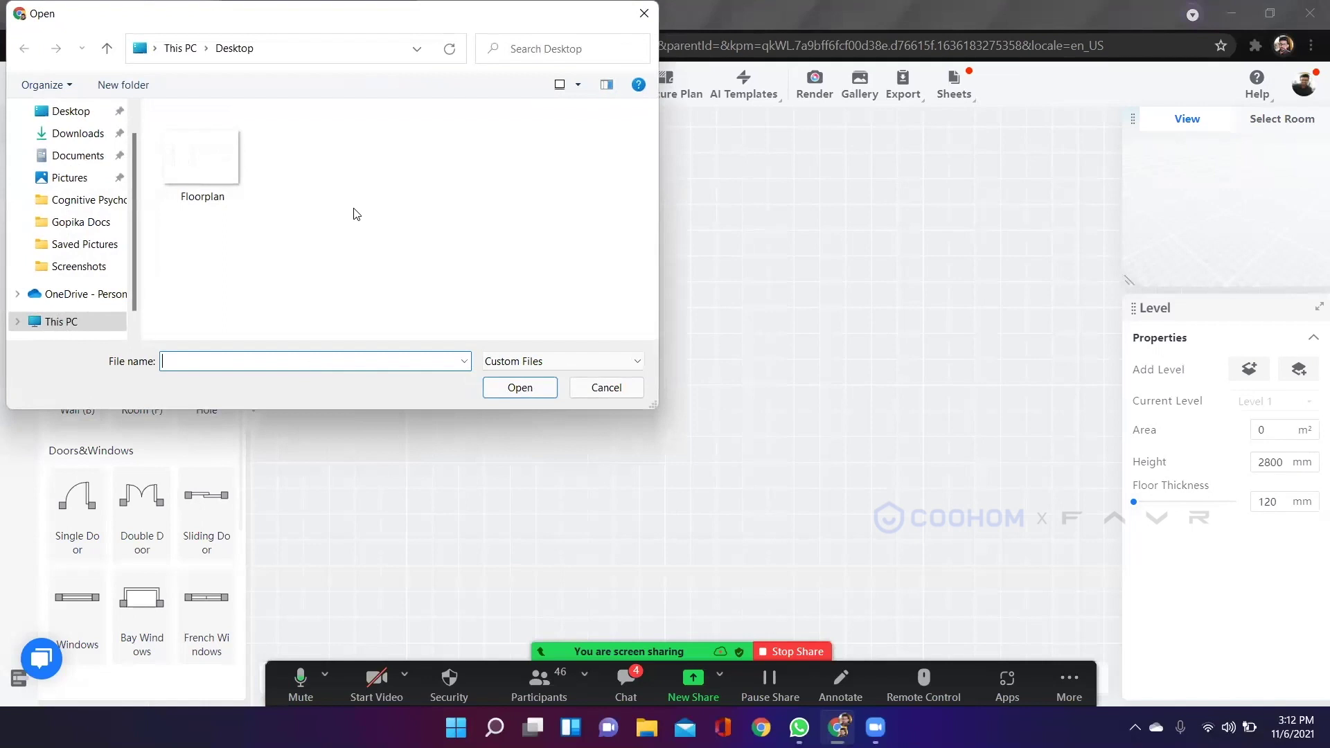
pyautogui.doubleClick(219, 164)
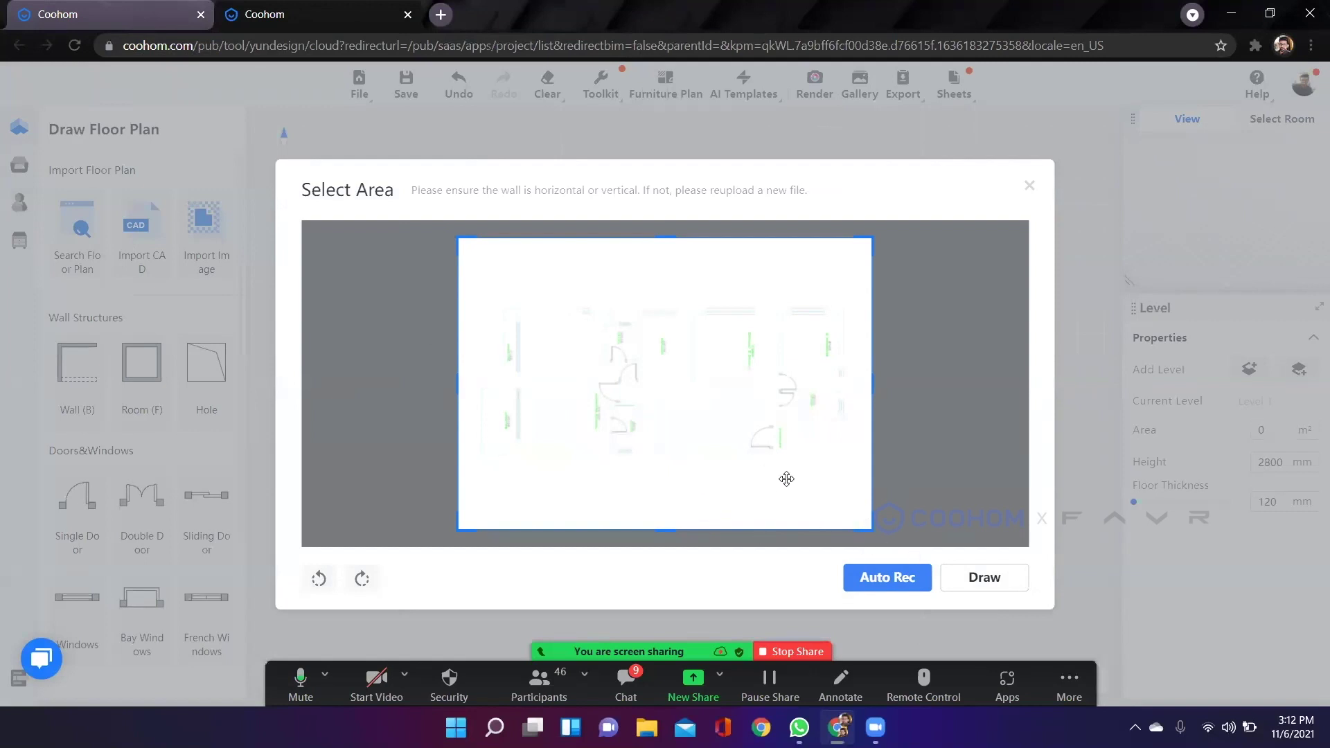
pyautogui.click(965, 578)
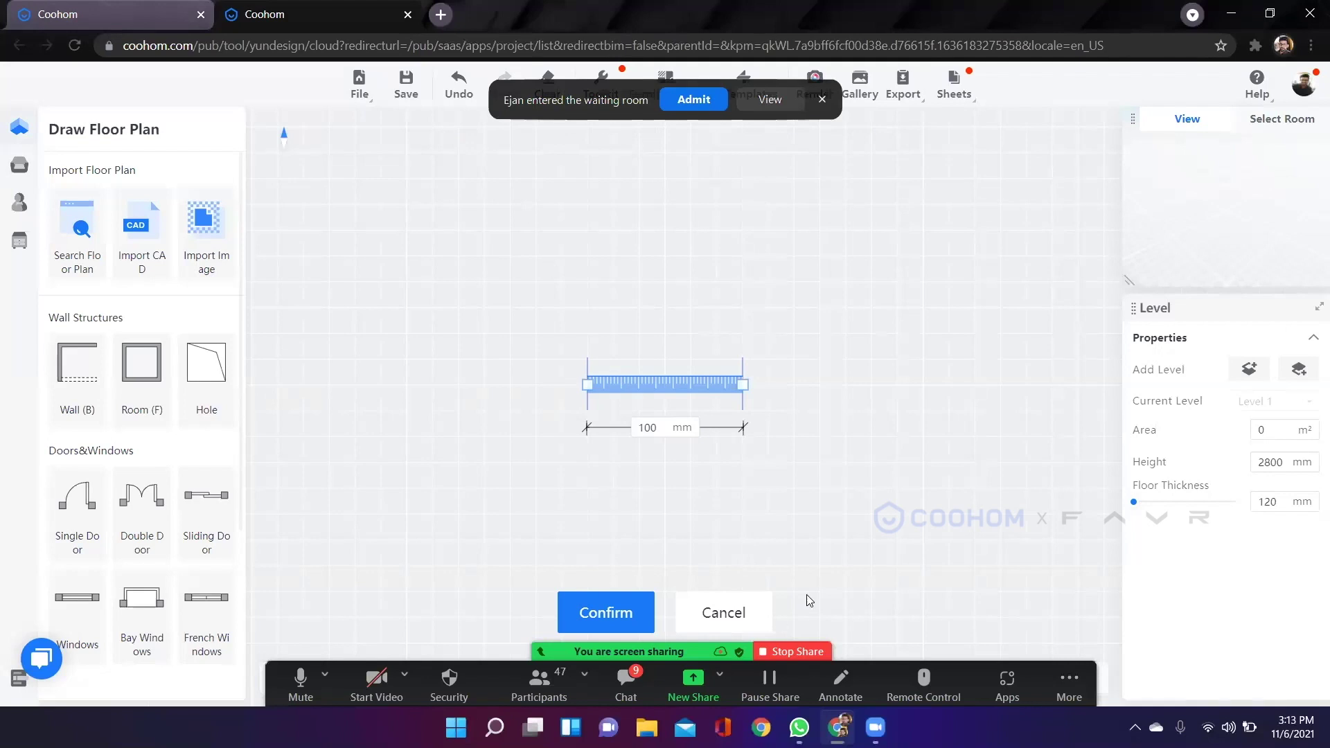
# Examine the imported plan's rooms, balconies and outer walls, together with the scale ruler over it.
pyautogui.scroll(-6, 538, 374)
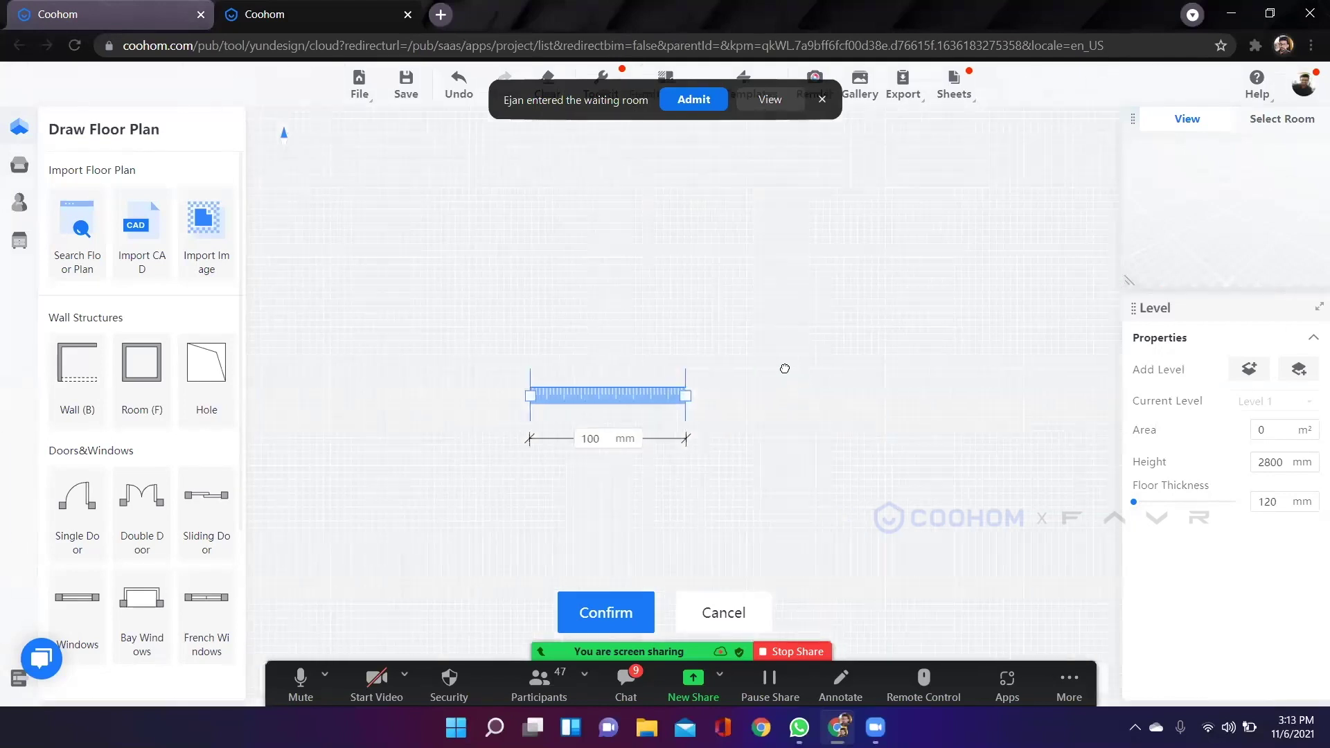
pyautogui.scroll(5, 698, 381)
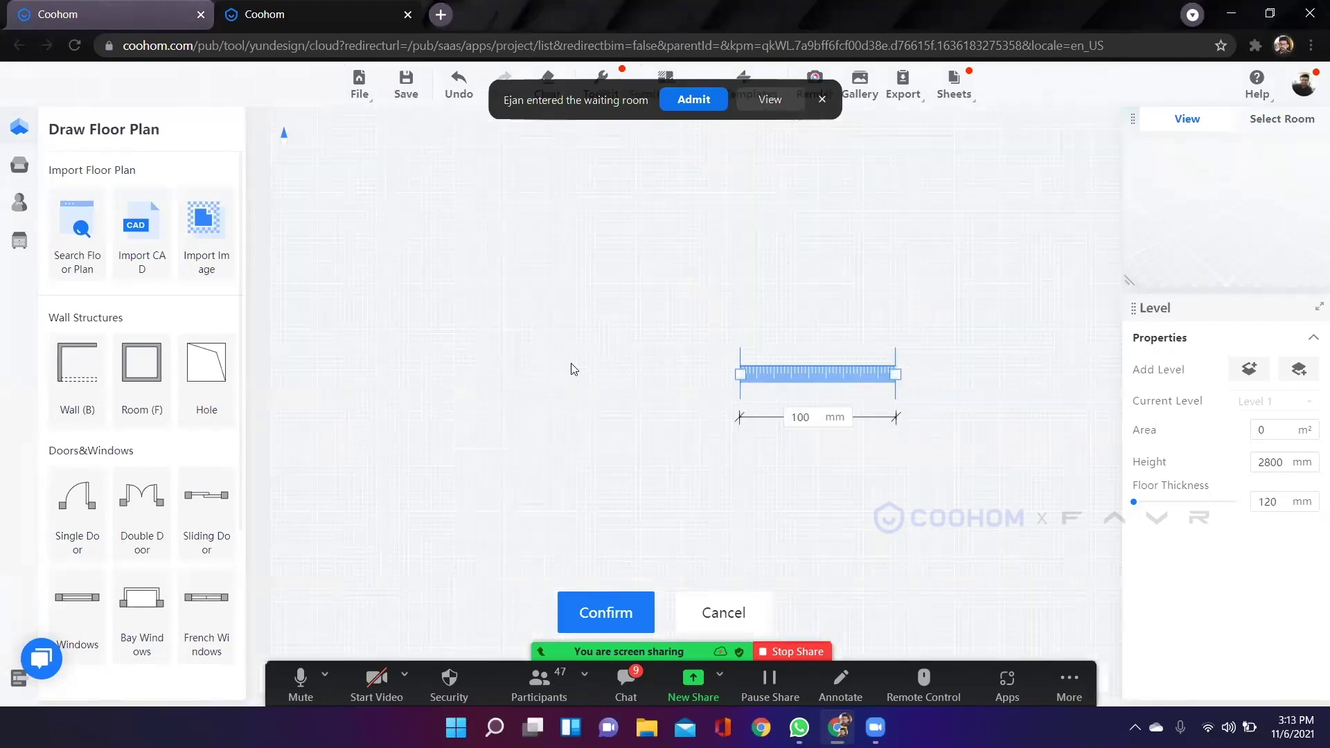
pyautogui.scroll(4, 570, 266)
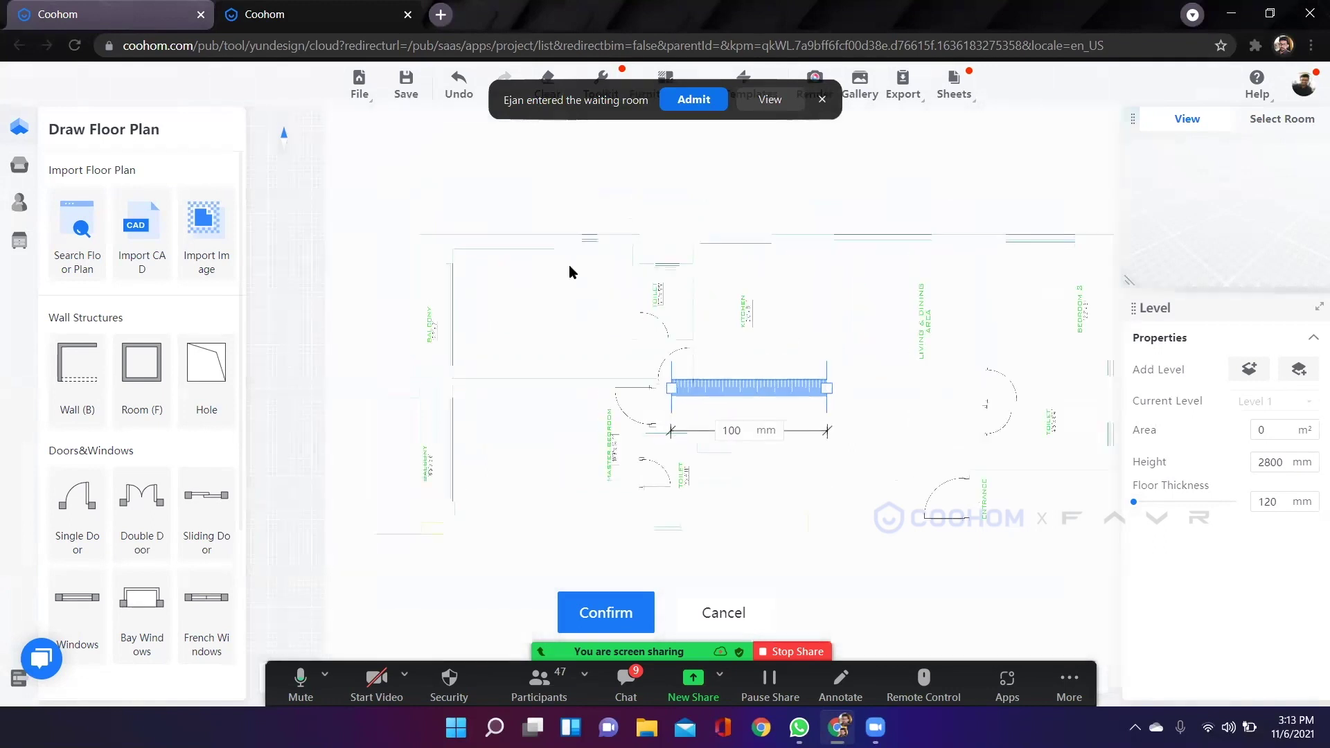
pyautogui.scroll(2, 514, 429)
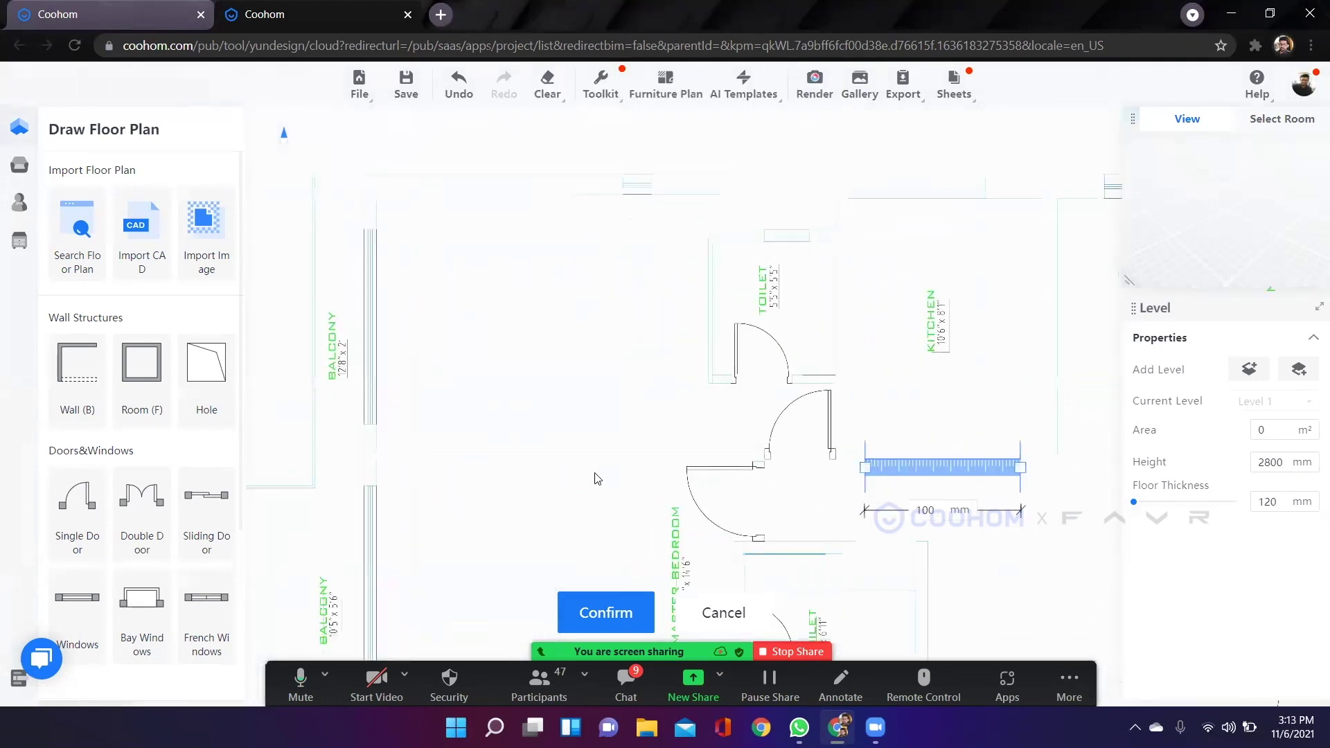
pyautogui.scroll(-1, 596, 440)
pyautogui.moveTo(522, 282); pyautogui.dragTo(510, 367)
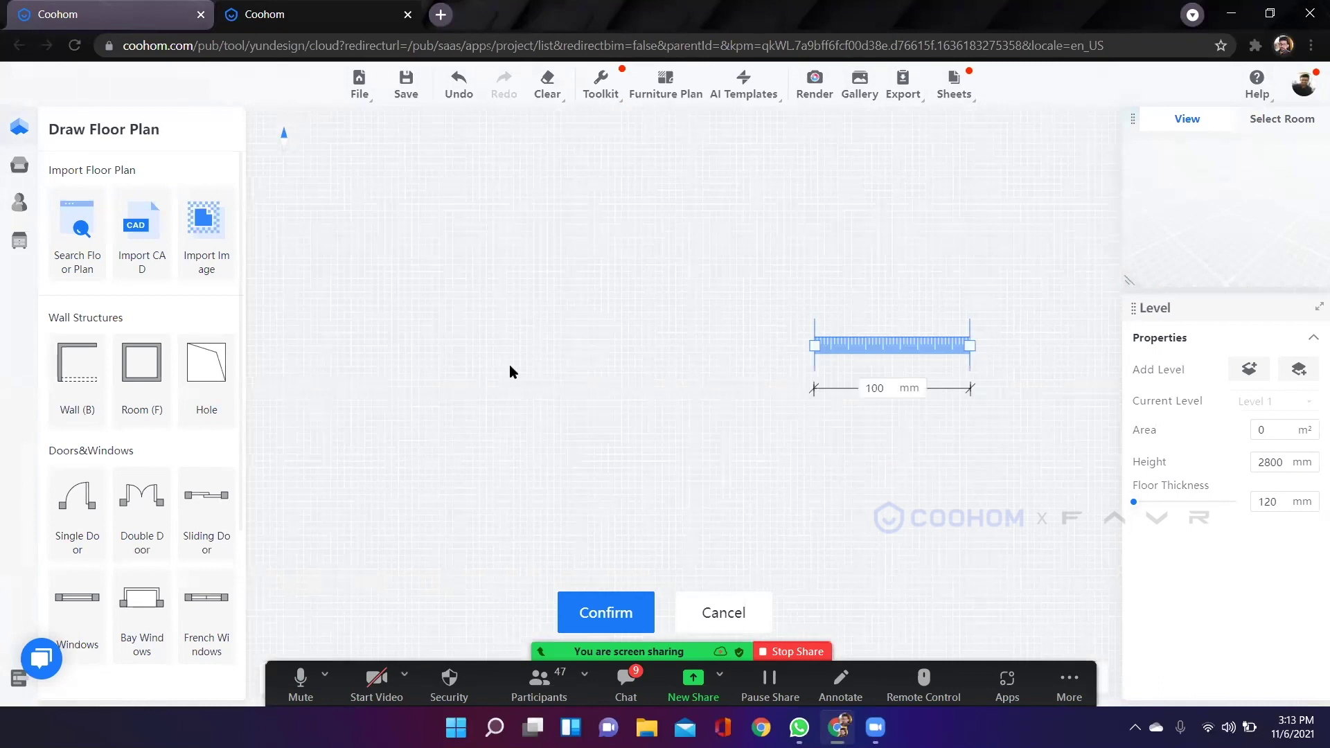
pyautogui.scroll(-3, 462, 349)
pyautogui.scroll(-1, 453, 349)
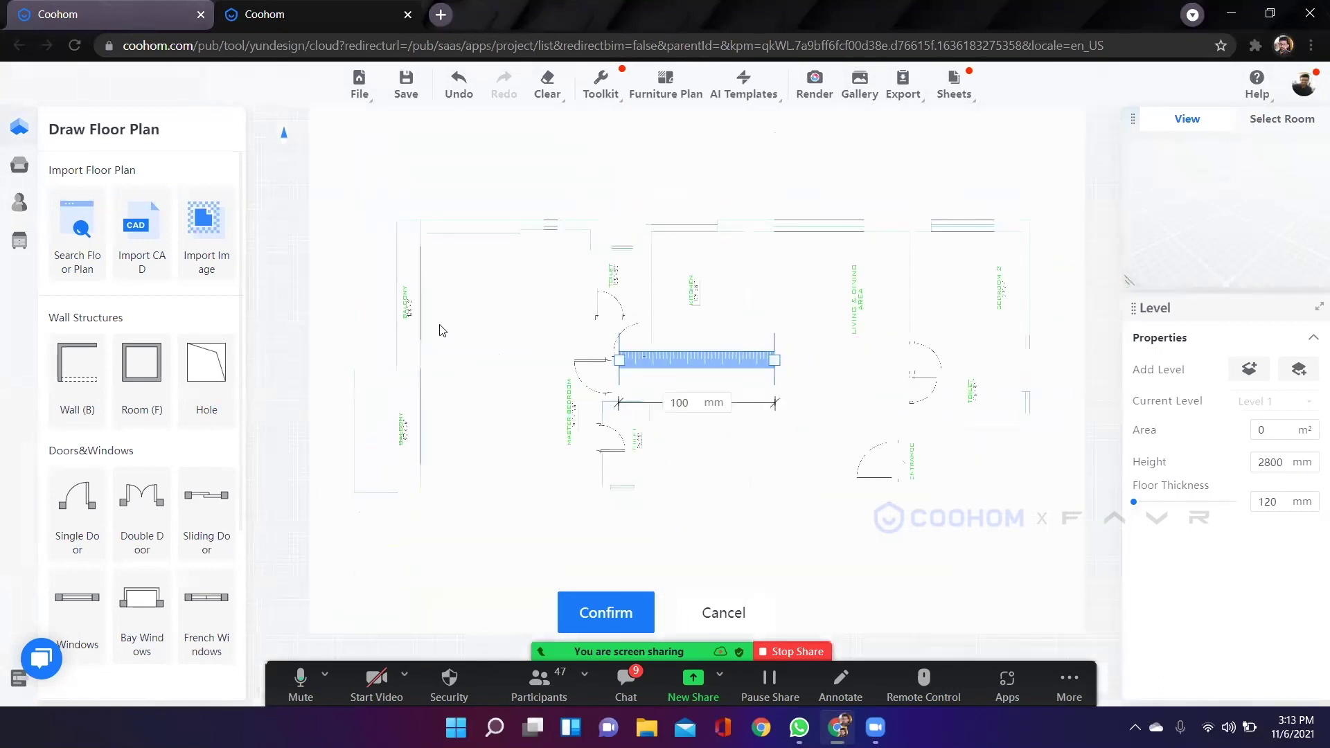
pyautogui.scroll(1, 488, 377)
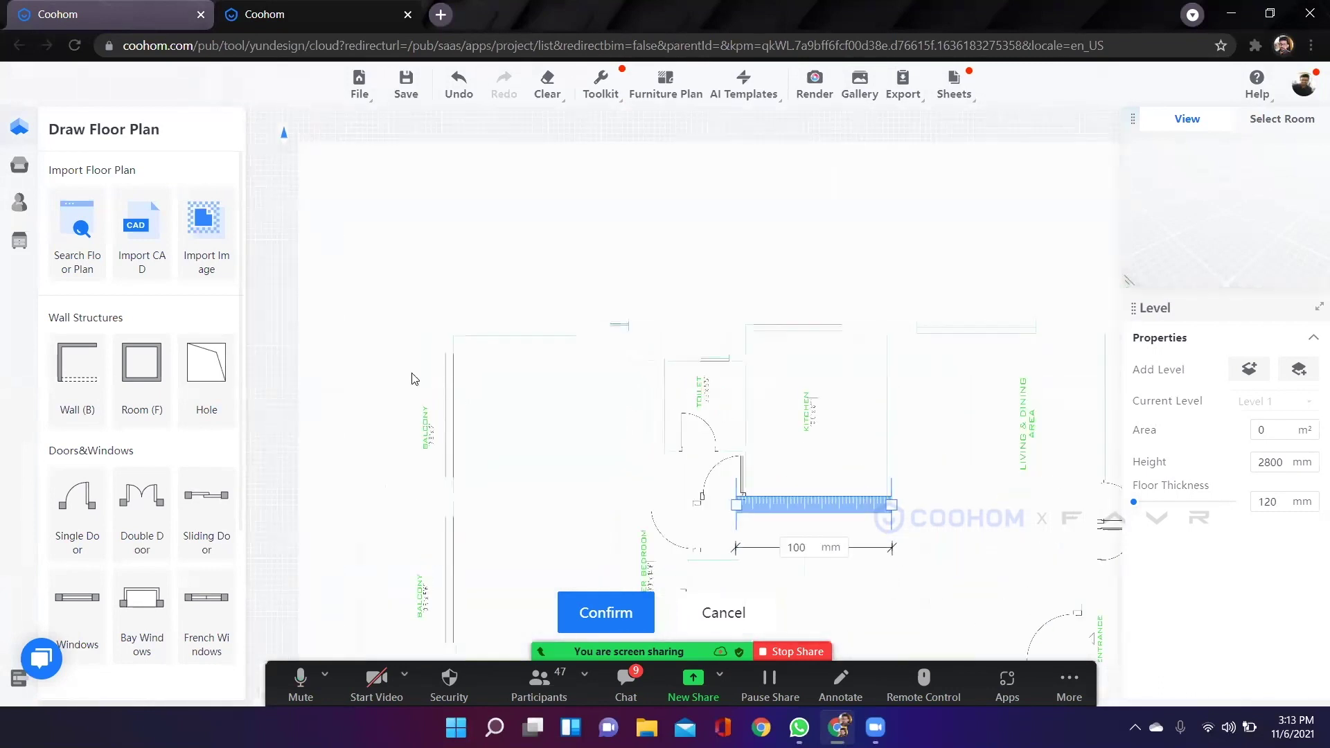
# Draw the balcony-side outer wall about 32140 mm long and the master bedroom's lower wall about 21670 mm long.
pyautogui.press('b')
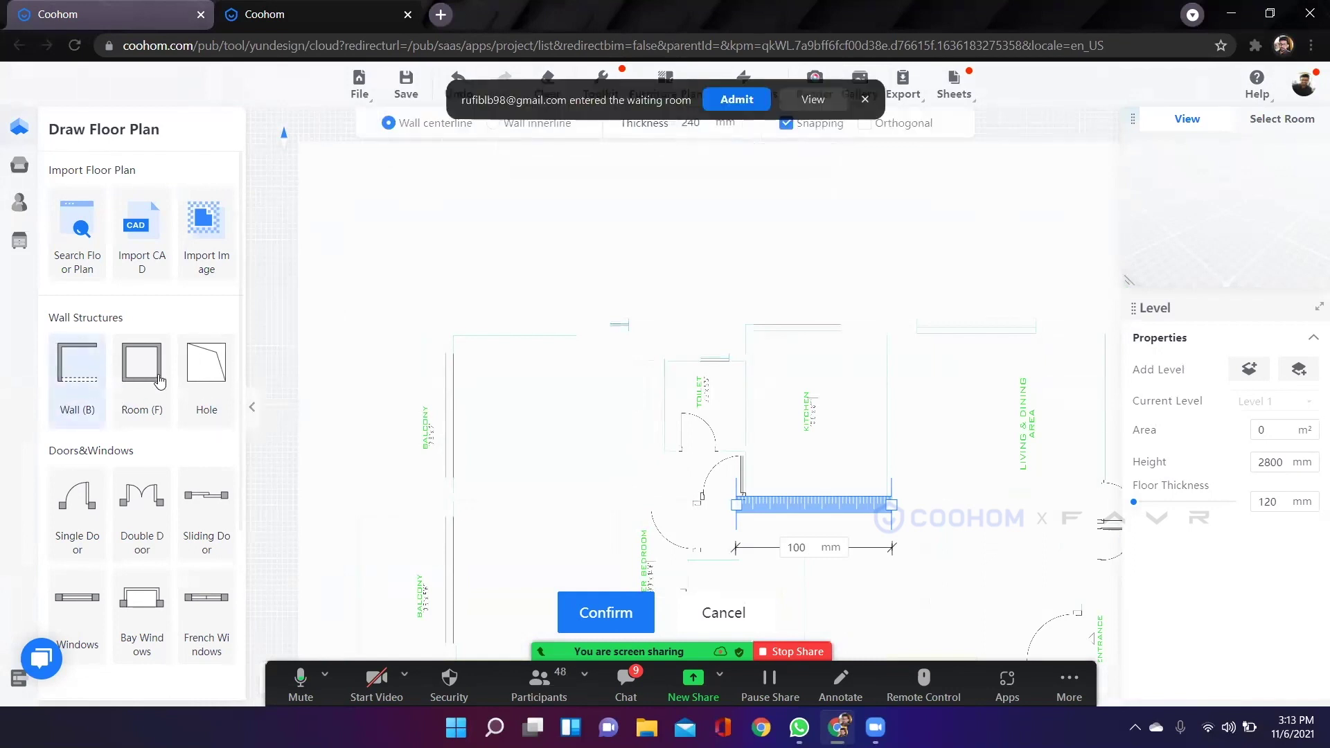
pyautogui.scroll(-2, 159, 384)
pyautogui.scroll(2, 158, 405)
pyautogui.scroll(-2, 178, 401)
pyautogui.scroll(2, 182, 396)
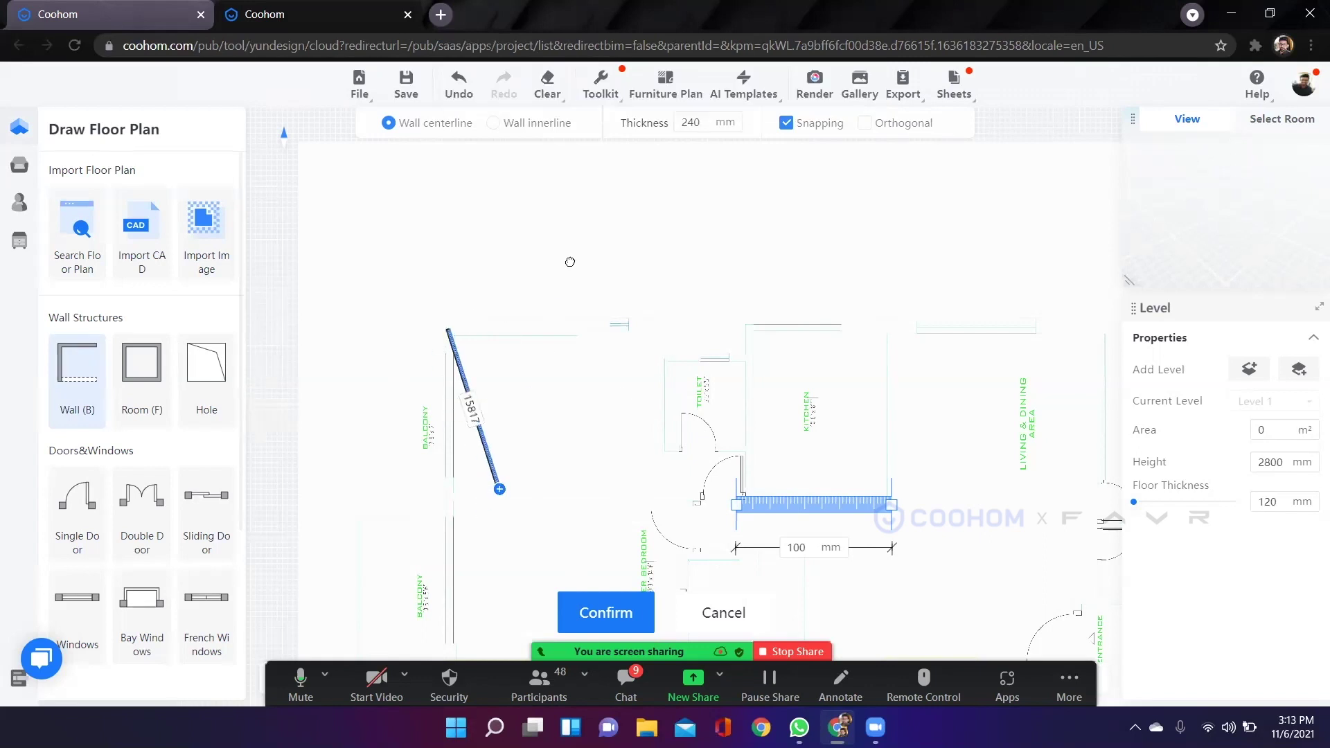
pyautogui.click(526, 426)
pyautogui.click(757, 429)
# Trace the stepped walls around the master bedroom toilet with segments about 10740, 6890, 2360, 4330 and 8740 mm long.
pyautogui.scroll(3, 762, 322)
pyautogui.click(744, 296)
pyautogui.click(896, 297)
pyautogui.click(898, 353)
pyautogui.click(996, 352)
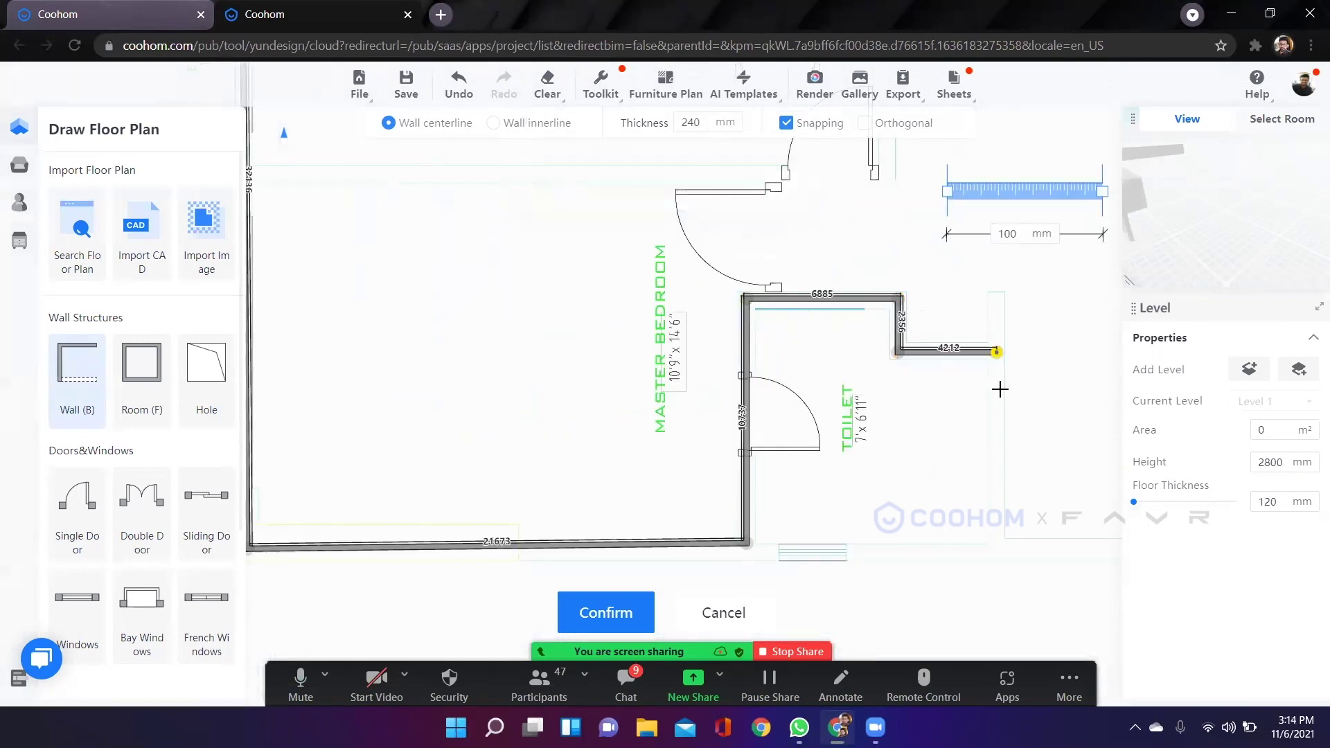
pyautogui.click(997, 550)
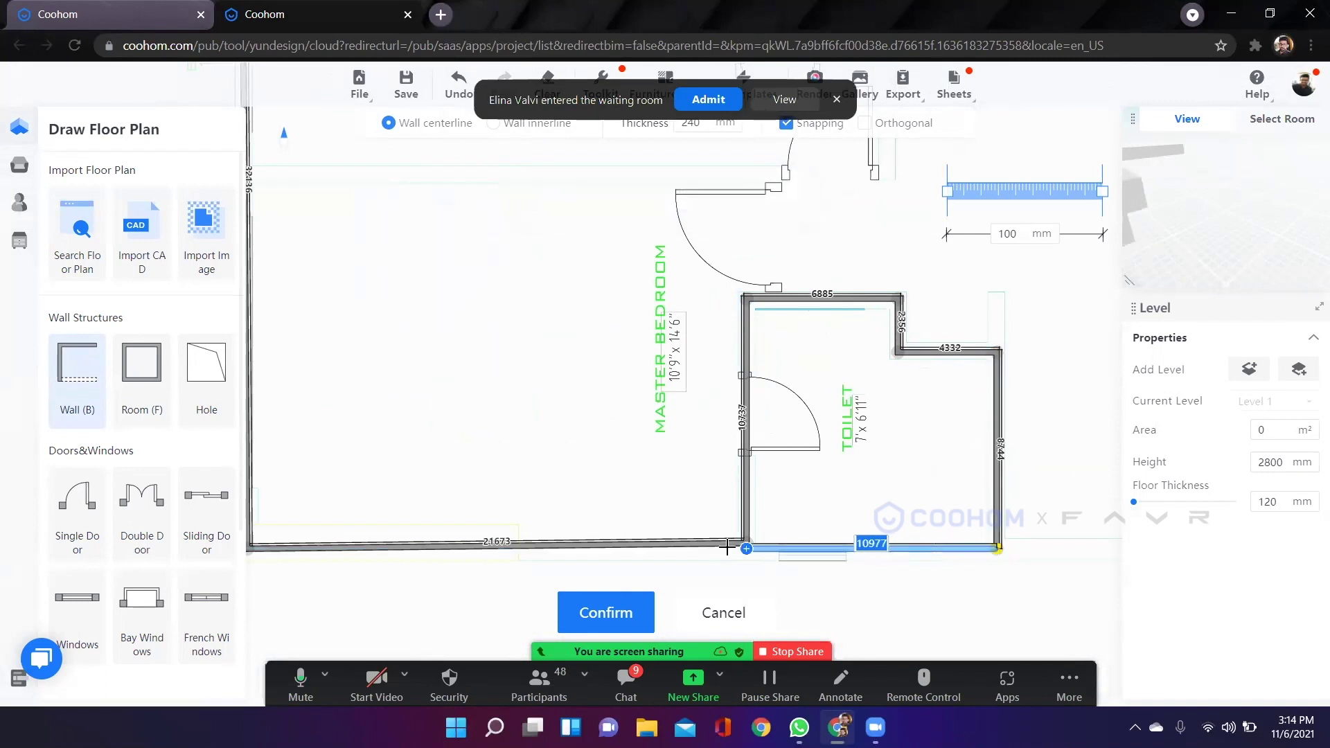
# Continue the outline with the lower wall about 25900 mm, the entrance recess wall about 6670 mm and the wall below bedroom 2's toilet about 16190 mm.
pyautogui.scroll(-5, 938, 537)
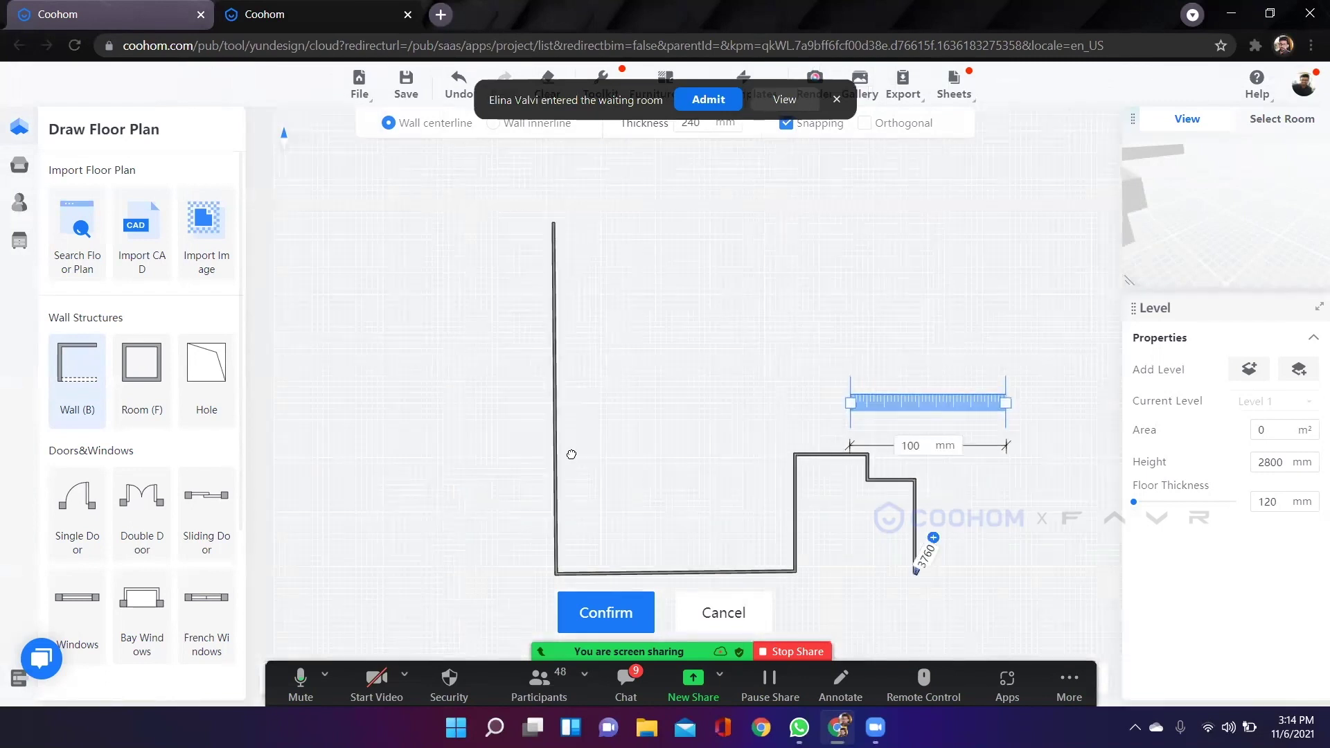
pyautogui.moveTo(600, 460); pyautogui.dragTo(447, 376, button='middle')
pyautogui.scroll(-1, 575, 440)
pyautogui.scroll(8, 797, 498)
pyautogui.click(772, 471)
pyautogui.click(773, 244)
pyautogui.scroll(-2, 895, 317)
pyautogui.moveTo(895, 317); pyautogui.dragTo(686, 470, button='middle')
pyautogui.click(969, 425)
# Close the outline with the outer wall beside bedroom 2, about 25350 mm long, and the full upper wall, about 75220 mm long.
pyautogui.scroll(-2, 1028, 294)
pyautogui.moveTo(1018, 285); pyautogui.dragTo(973, 559, button='middle')
pyautogui.click(944, 314)
pyautogui.scroll(-2, 831, 312)
pyautogui.scroll(5, 339, 312)
pyautogui.moveTo(339, 311); pyautogui.dragTo(531, 344, button='middle')
pyautogui.click(532, 344)
pyautogui.scroll(-7, 582, 297)
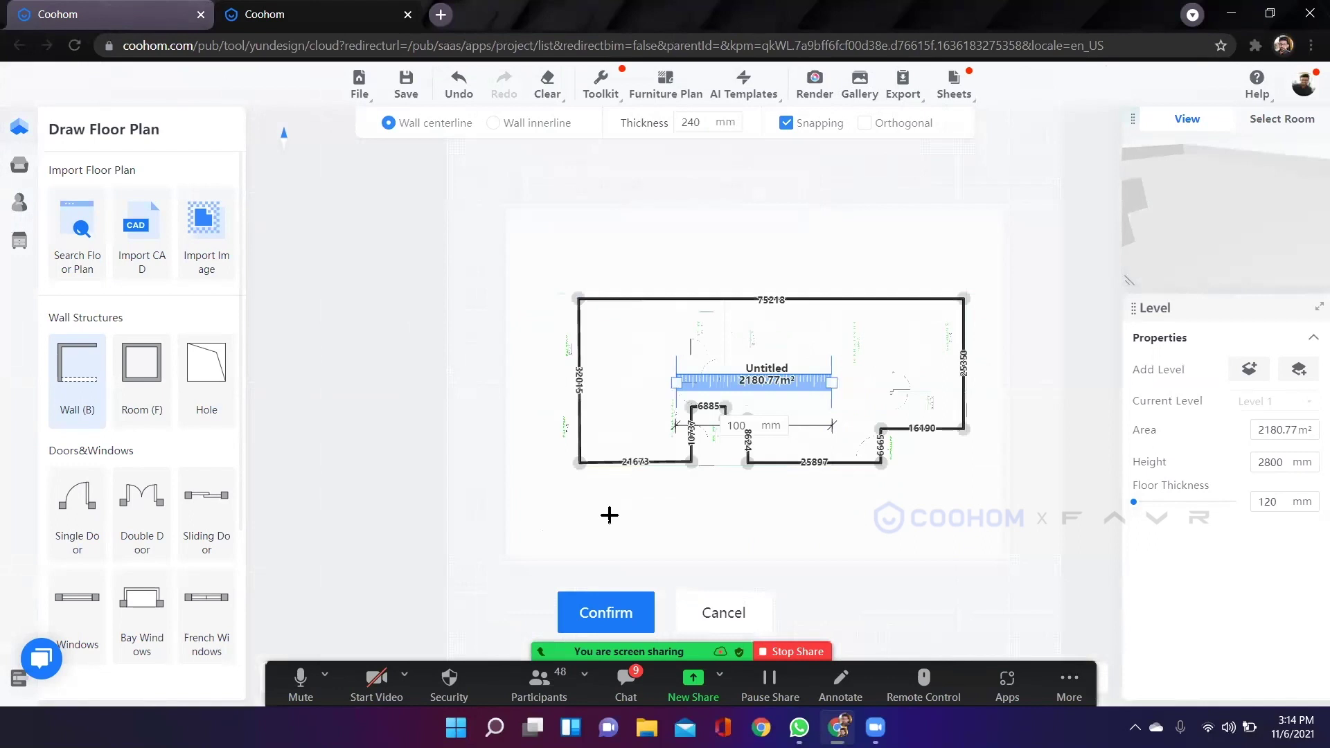
# Draw the partition above the master bedroom from the balcony-side wall, about 23080 mm long, and turn it down to the toilet wall.
pyautogui.scroll(3, 658, 500)
pyautogui.scroll(3, 637, 293)
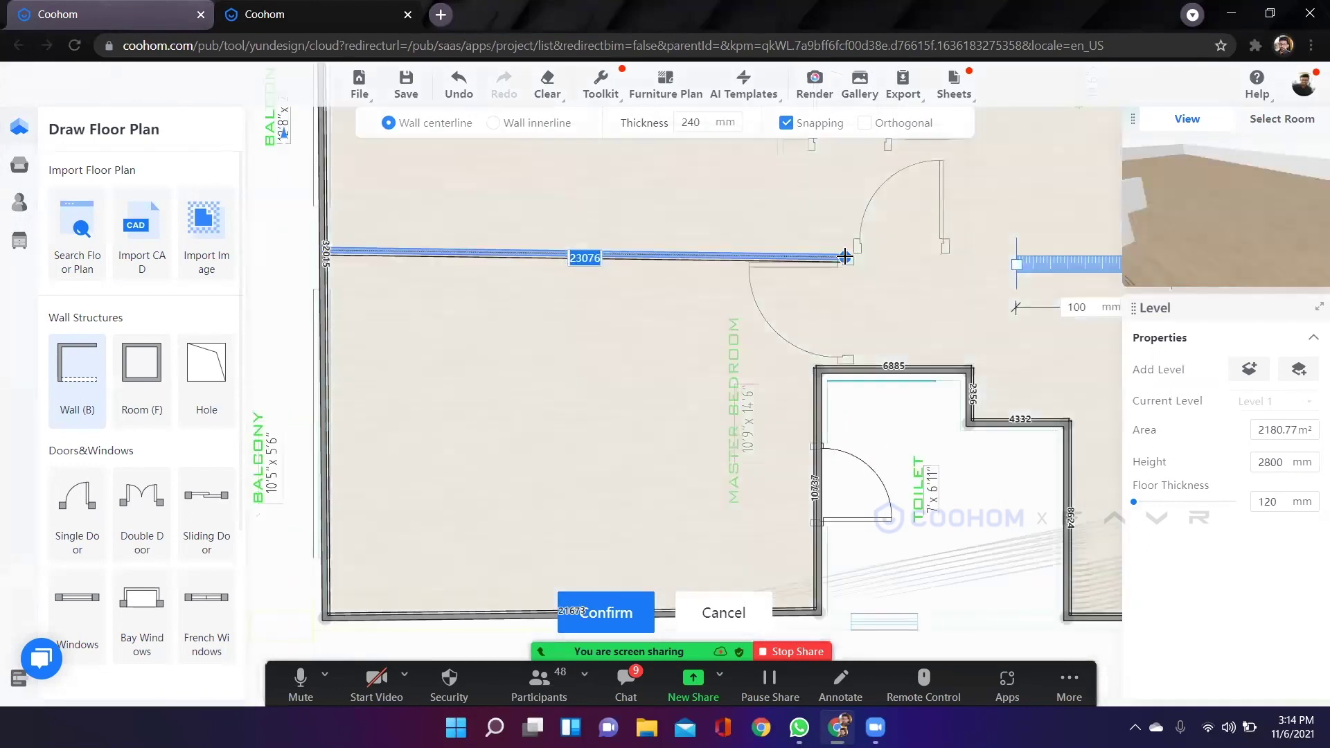
pyautogui.click(847, 247)
pyautogui.click(850, 368)
# Extend the partition above the master bedroom toward the kitchen and run it up to the upper outer wall.
pyautogui.scroll(-5, 888, 362)
pyautogui.scroll(6, 879, 282)
pyautogui.moveTo(986, 472); pyautogui.dragTo(760, 450, button='middle')
pyautogui.click(661, 529)
pyautogui.click(820, 530)
pyautogui.scroll(-3, 869, 380)
pyautogui.moveTo(867, 271); pyautogui.dragTo(873, 336, button='middle')
pyautogui.click(852, 226)
pyautogui.scroll(-3, 578, 200)
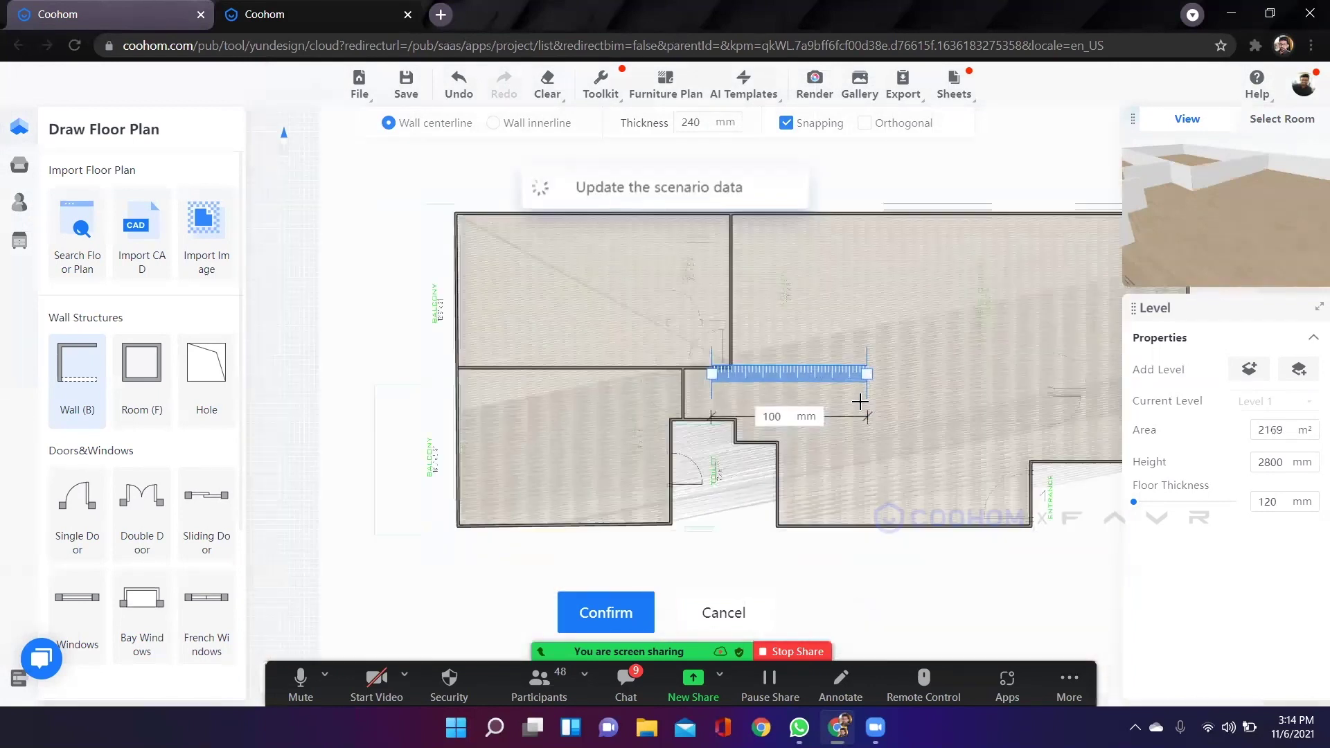
# Check the traced walls around the balconies, master bedroom and toilet against the background plan.
pyautogui.scroll(1, 859, 404)
pyautogui.scroll(4, 543, 385)
pyautogui.scroll(-3, 486, 527)
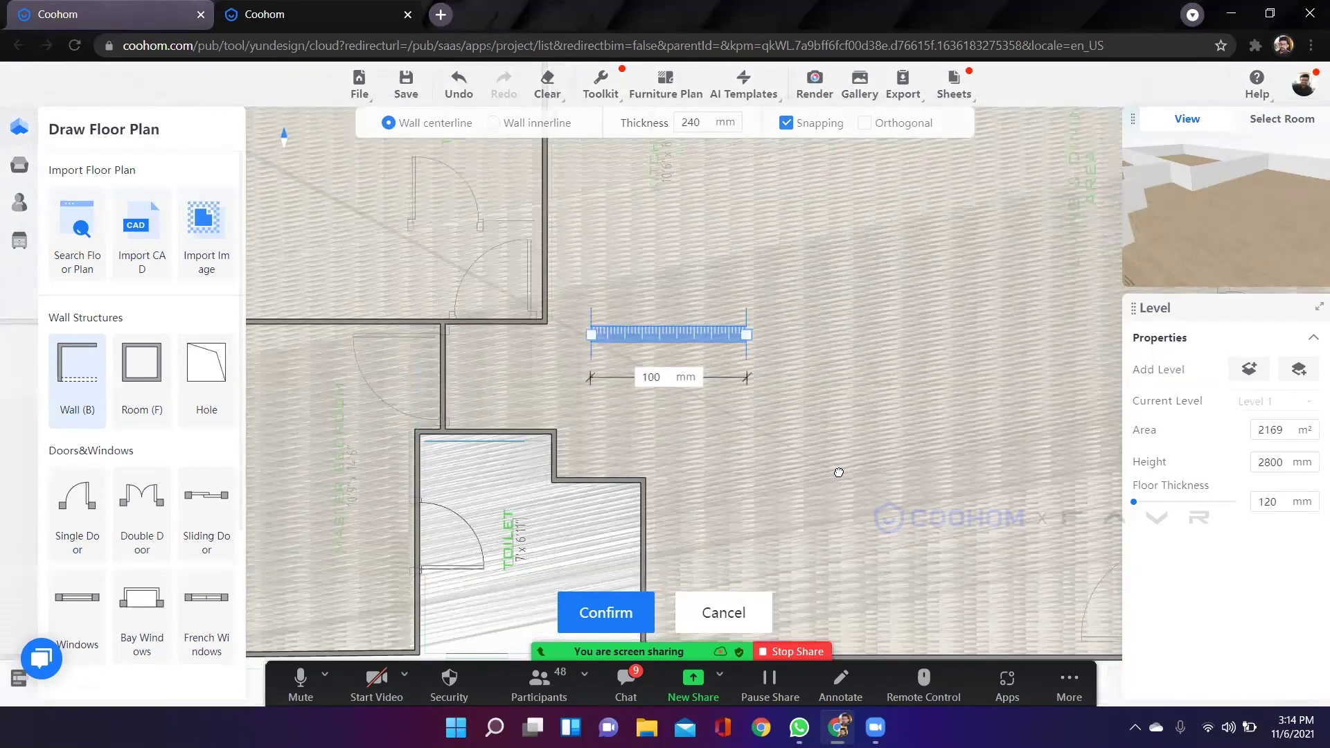
pyautogui.scroll(-3, 516, 376)
pyautogui.moveTo(424, 310); pyautogui.dragTo(775, 256, button='middle')
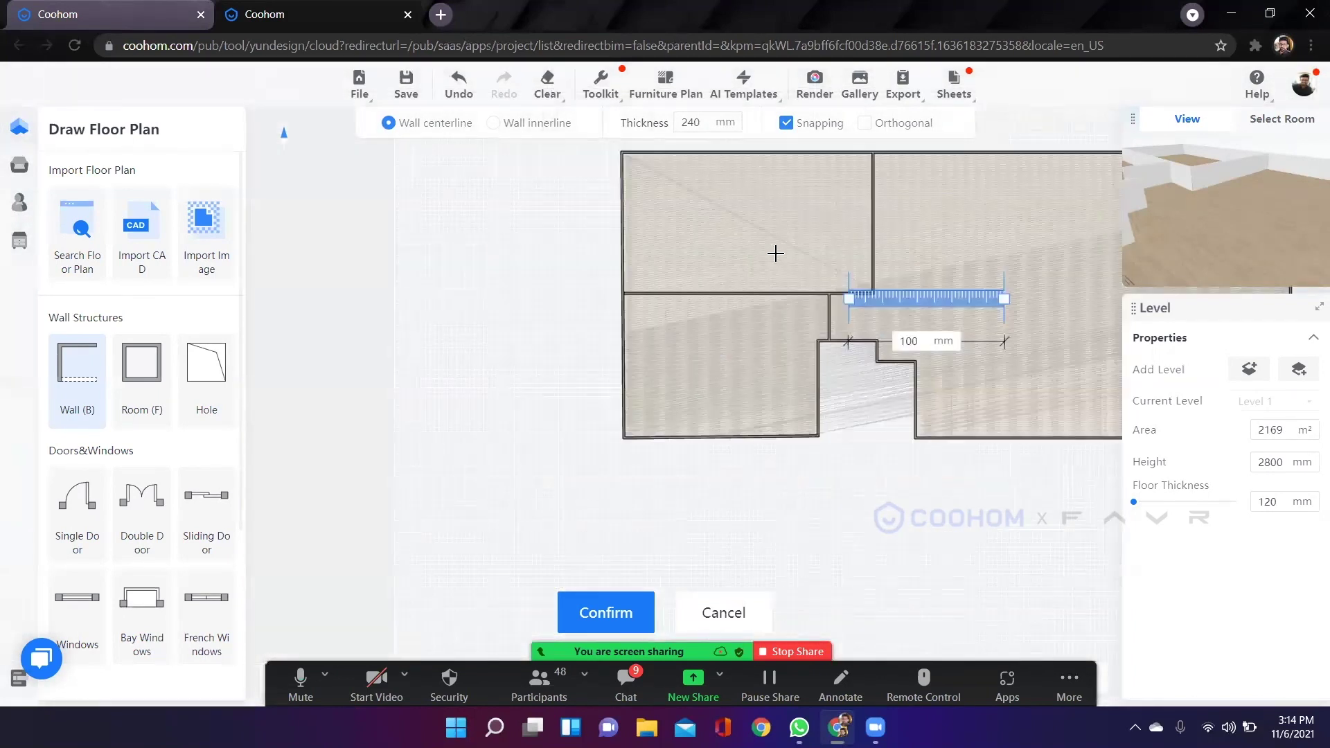
pyautogui.scroll(1, 599, 444)
pyautogui.moveTo(599, 444); pyautogui.dragTo(569, 436, button='middle')
pyautogui.scroll(3, 538, 320)
pyautogui.scroll(-3, 570, 305)
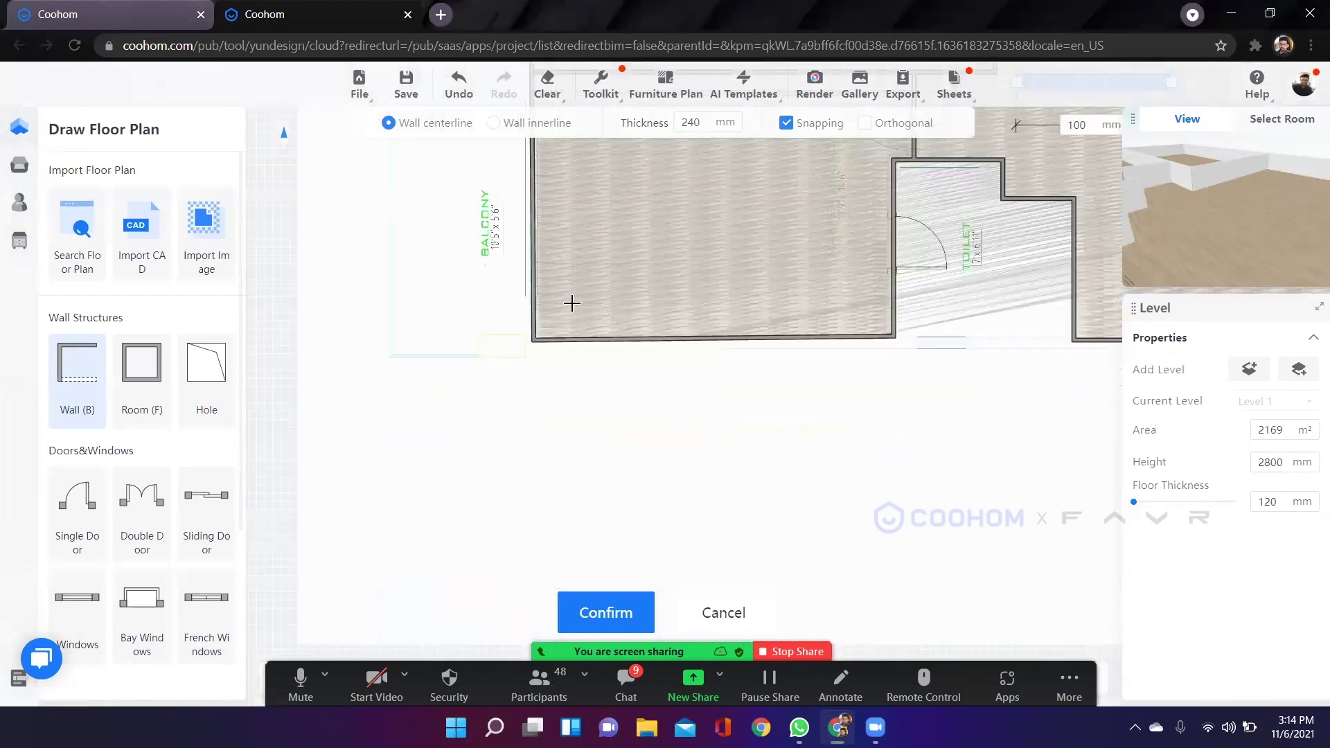
pyautogui.scroll(-1, 802, 435)
pyautogui.moveTo(873, 222); pyautogui.dragTo(730, 386, button='middle')
pyautogui.scroll(4, 730, 386)
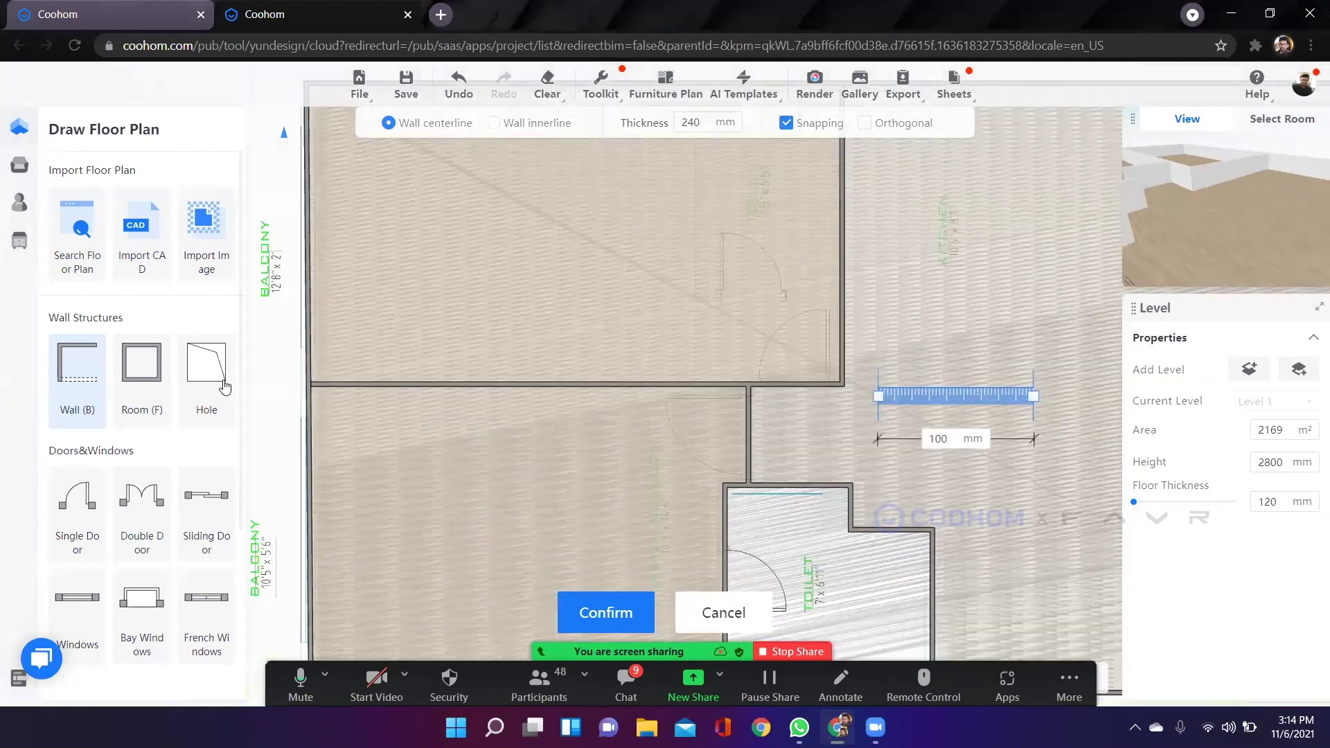
# Draw the partition between the living and dining area and bedroom 2, about 25590 mm long, from the upper to the lower outer wall.
pyautogui.scroll(-4, 433, 228)
pyautogui.scroll(3, 929, 164)
pyautogui.moveTo(926, 175); pyautogui.dragTo(751, 166, button='middle')
pyautogui.click(751, 141)
pyautogui.moveTo(840, 409); pyautogui.dragTo(847, 209, button='middle')
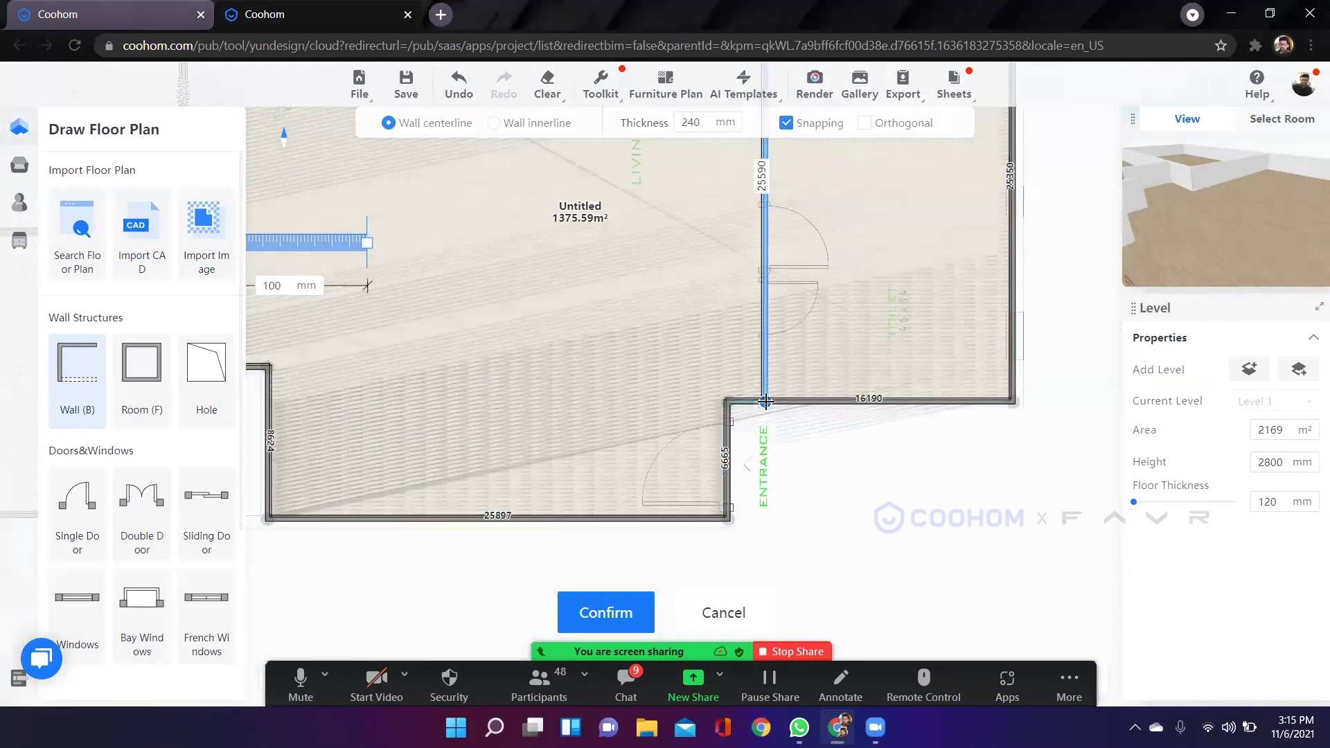
pyautogui.click(766, 399)
# Draw the wall about 13820 mm long between bedroom 2 and its toilet, and end wall drawing.
pyautogui.scroll(-1, 769, 409)
pyautogui.click(764, 288)
pyautogui.click(989, 288)
pyautogui.scroll(-3, 817, 443)
pyautogui.scroll(3, 902, 319)
pyautogui.moveTo(902, 319); pyautogui.dragTo(787, 386, button='middle')
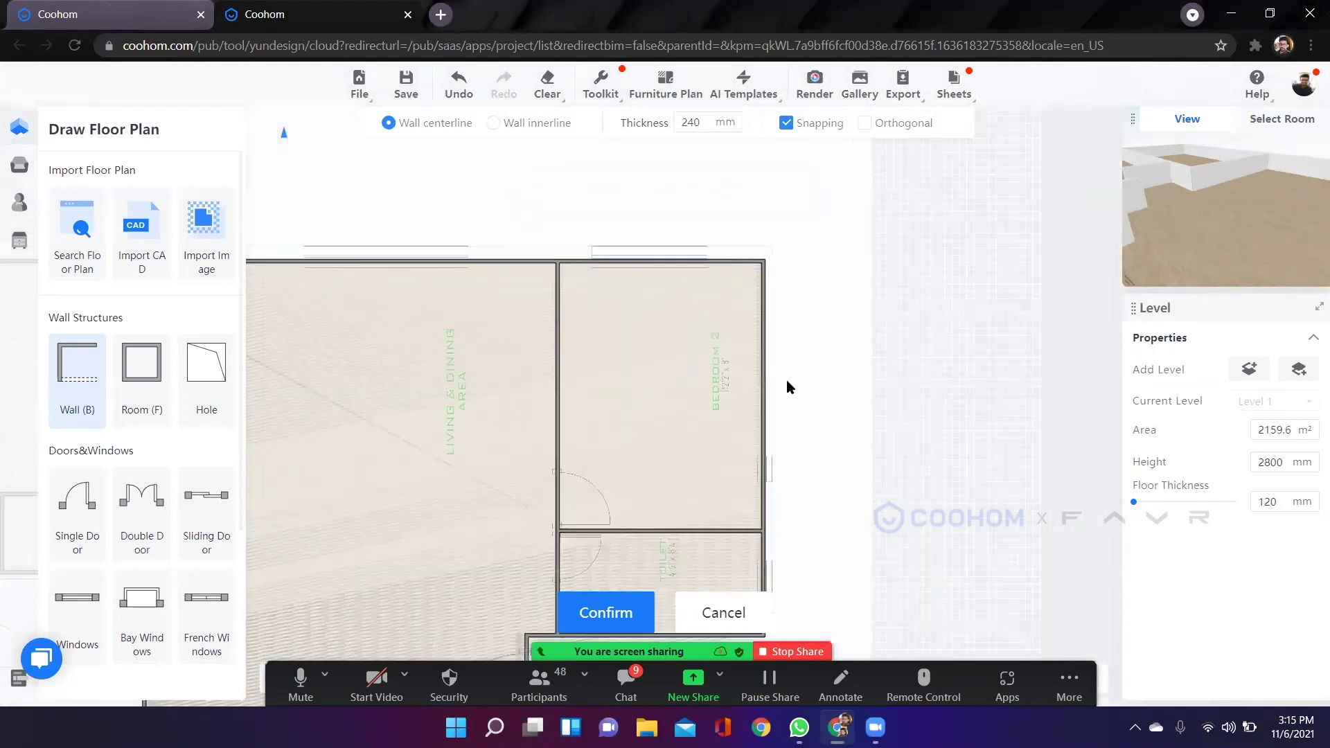
pyautogui.scroll(2, 822, 430)
pyautogui.rightClick(684, 415)
pyautogui.moveTo(607, 558); pyautogui.dragTo(668, 443, button='middle')
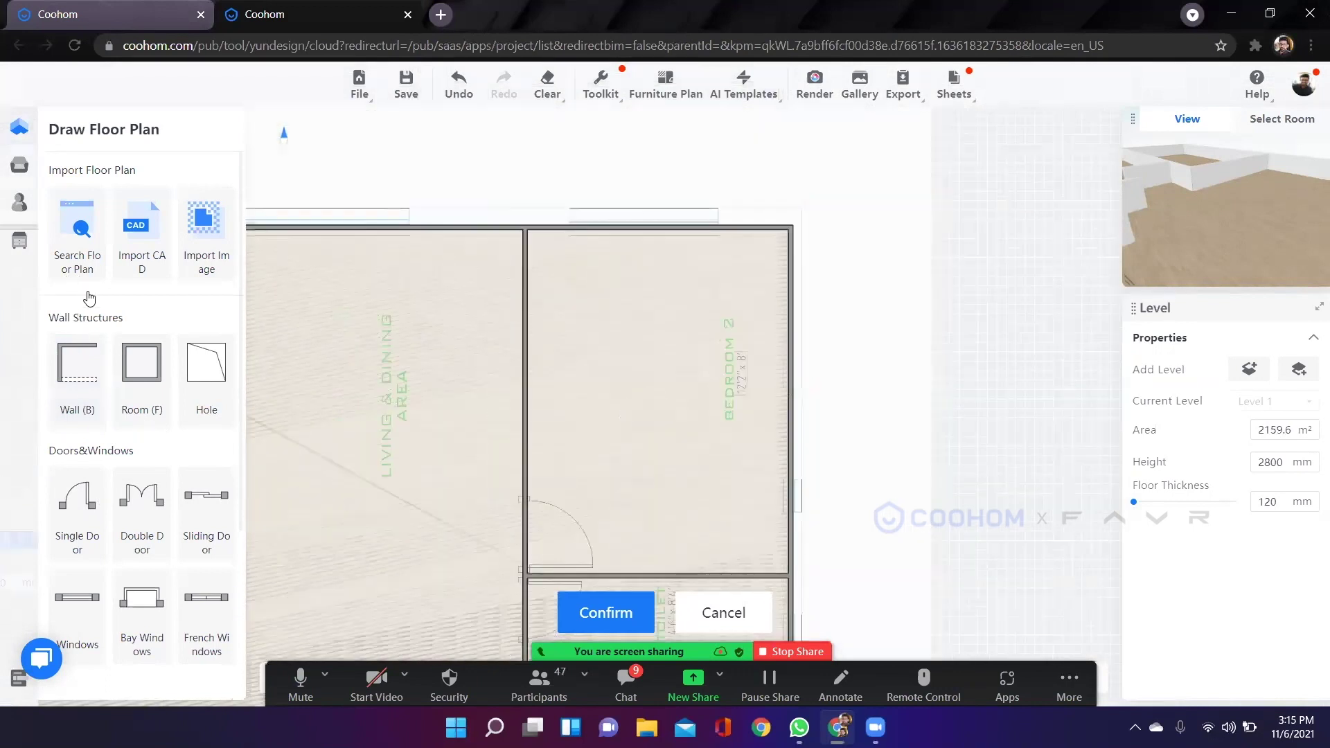
pyautogui.scroll(-3, 108, 301)
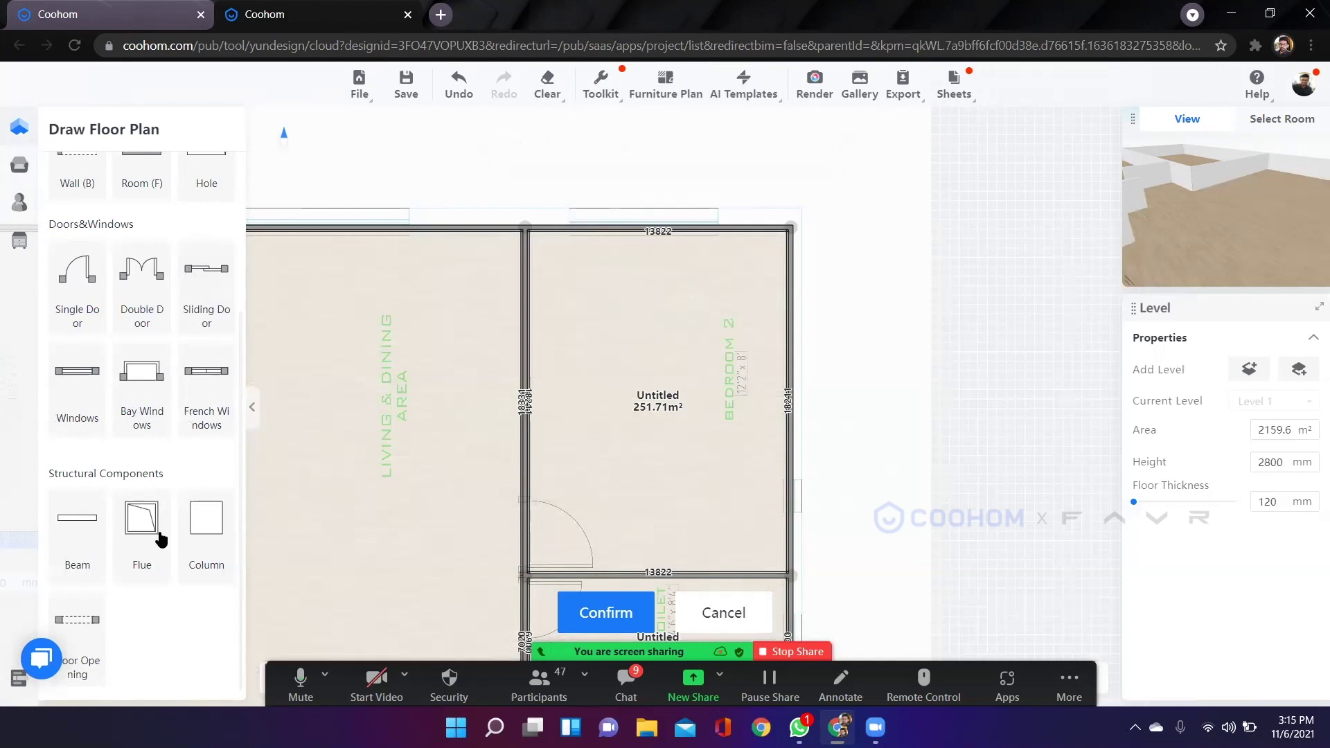
pyautogui.click(92, 295)
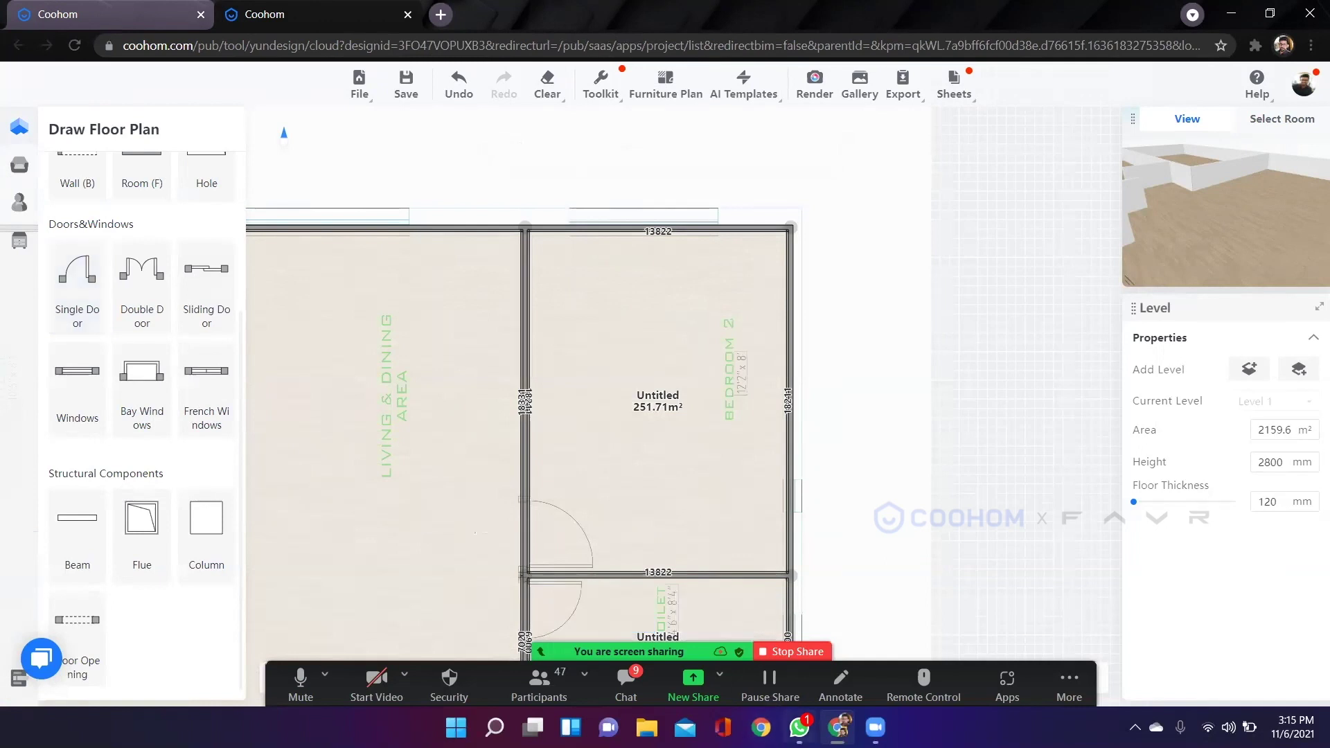
pyautogui.click(799, 728)
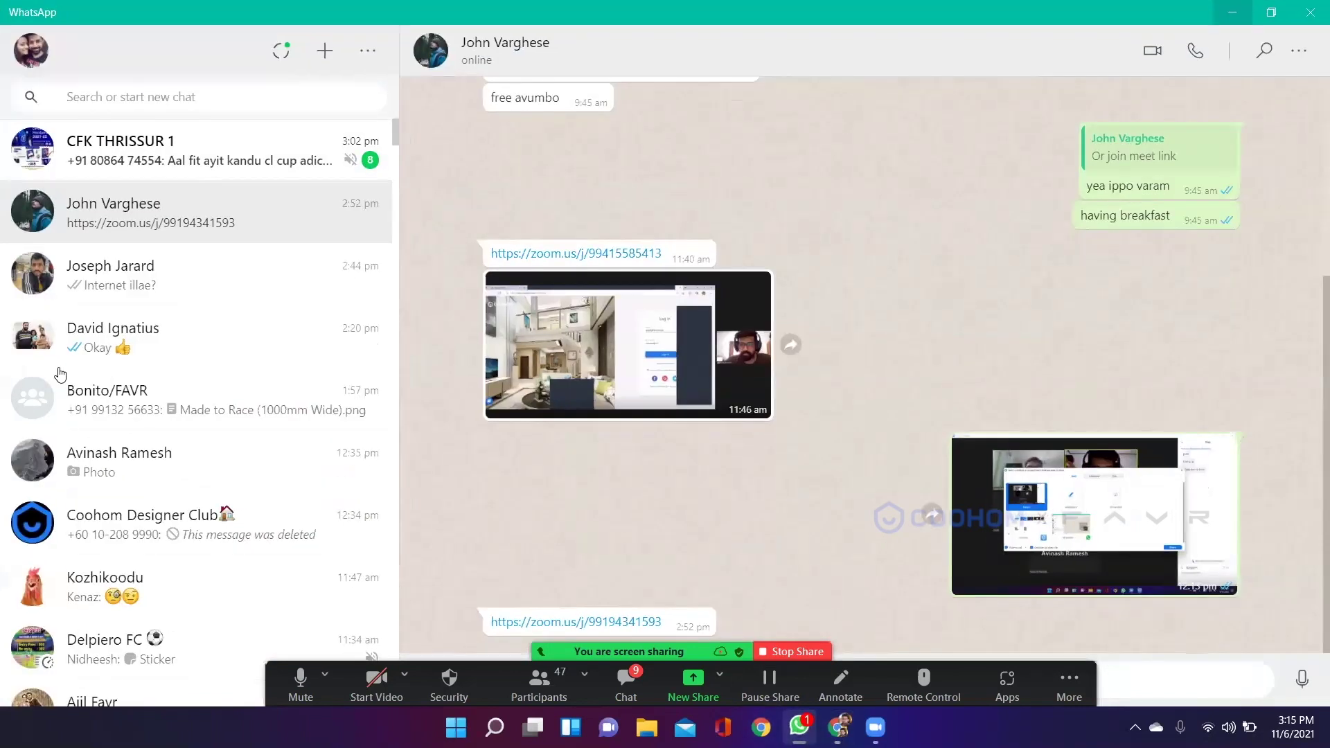
pyautogui.hotkey('alt', 'Tab')
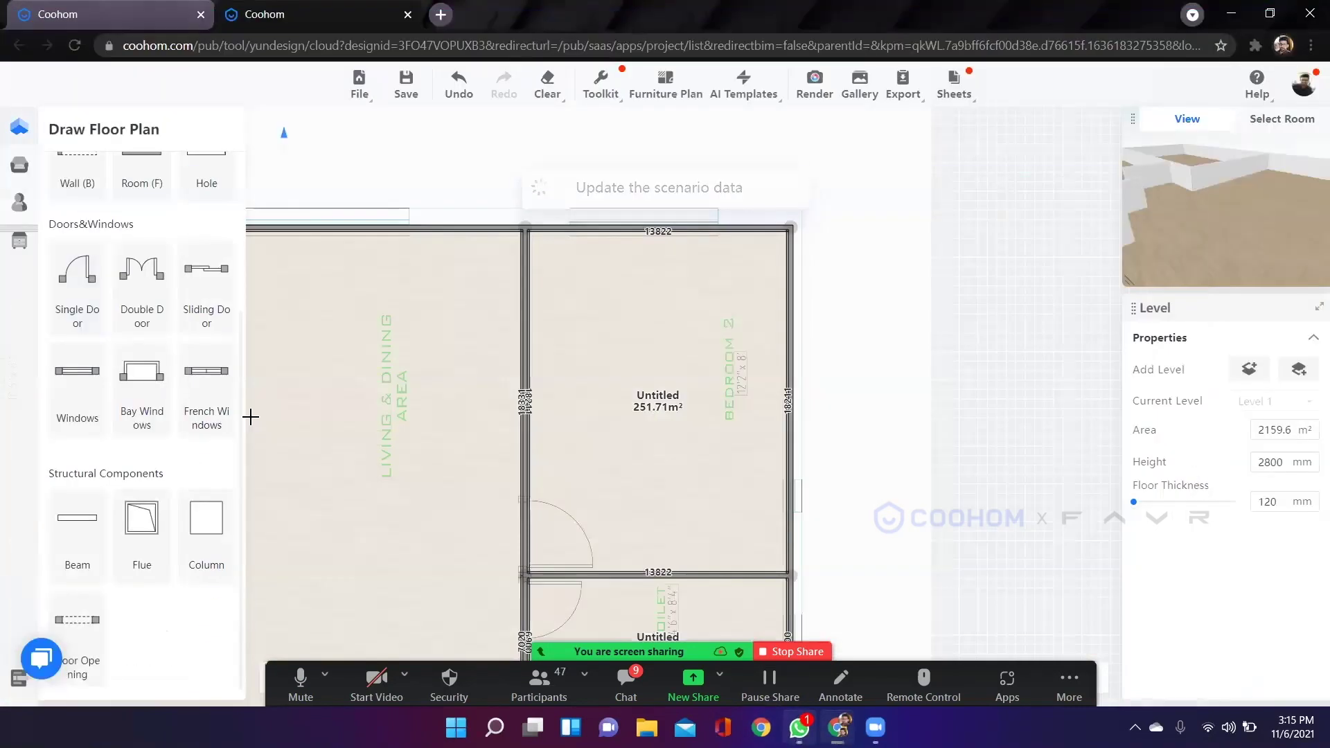
pyautogui.press('b')
pyautogui.scroll(-3, 508, 478)
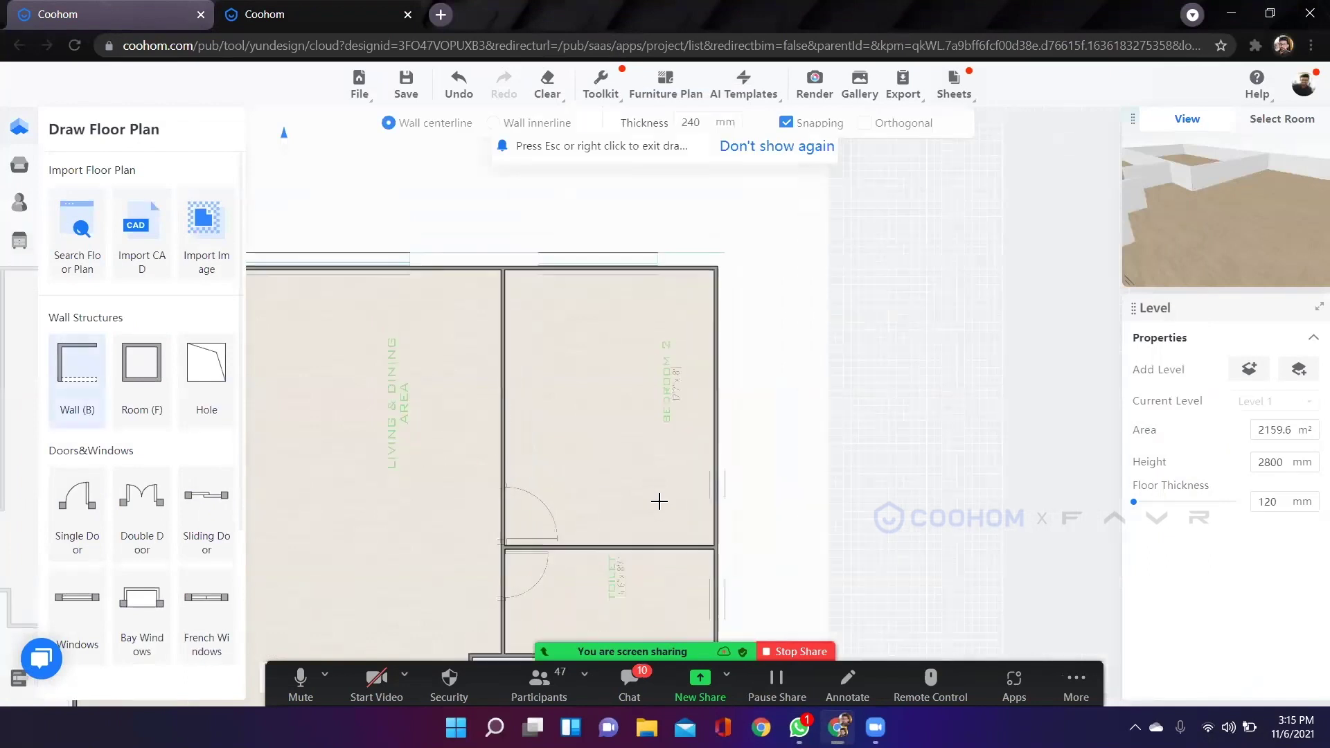
pyautogui.scroll(4, 659, 490)
pyautogui.scroll(-3, 676, 318)
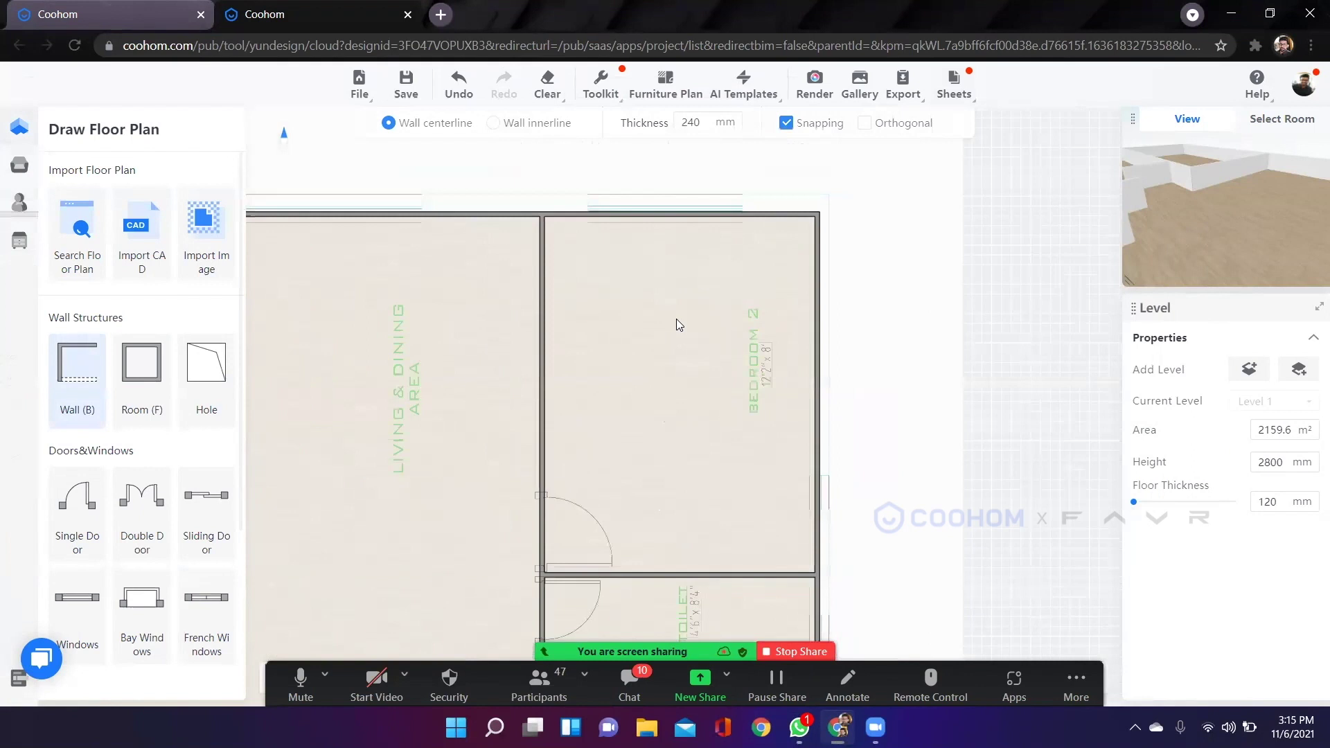
pyautogui.press('Escape')
# Look over the traced rooms around bedroom 2, check the new message in WhatsApp and return to the Coohom floor plan.
pyautogui.scroll(-3, 630, 489)
pyautogui.scroll(3, 630, 486)
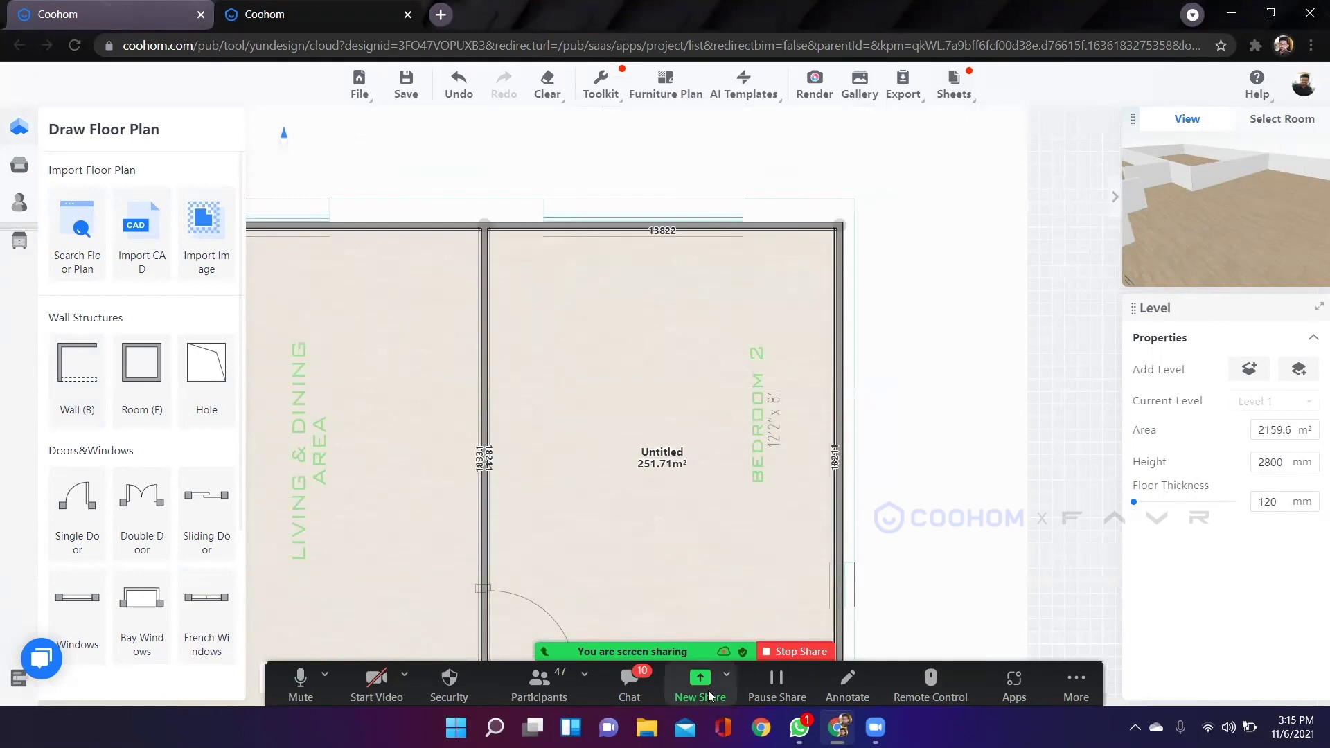
pyautogui.scroll(-2, 892, 509)
pyautogui.scroll(4, 736, 622)
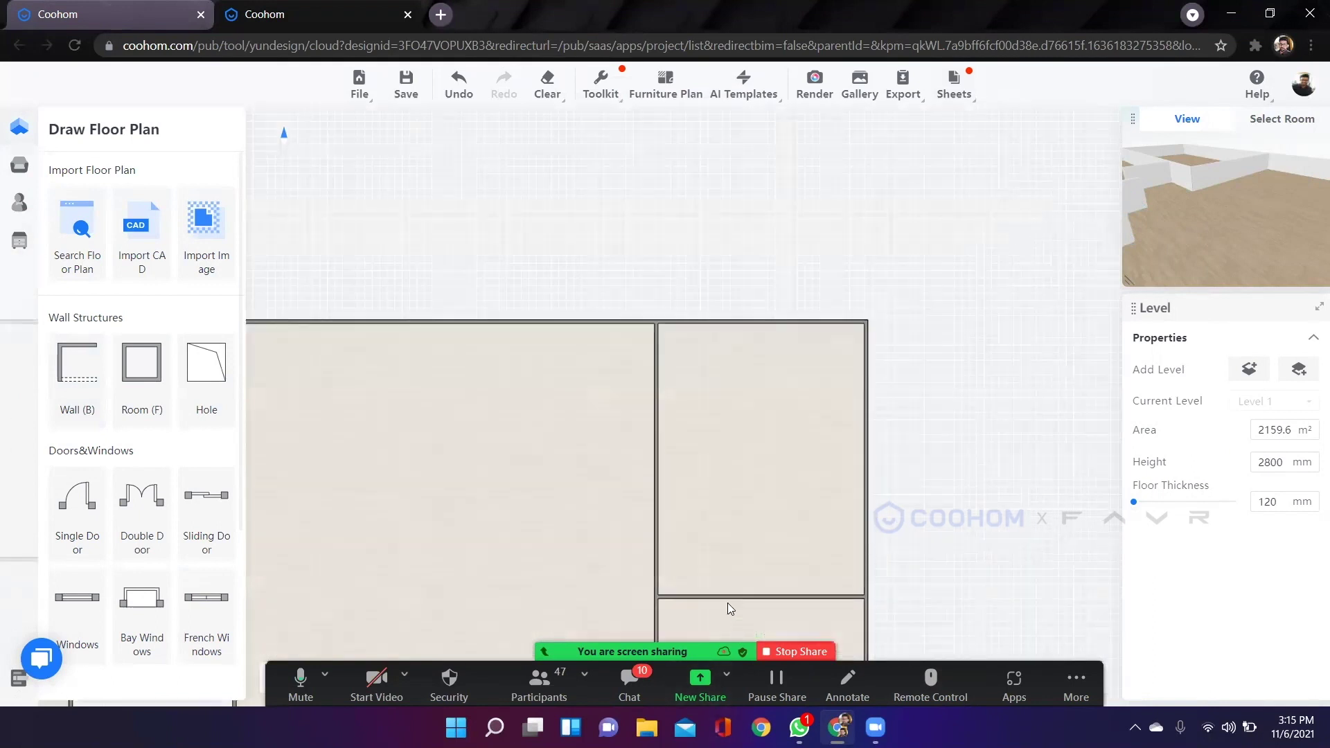
pyautogui.scroll(-3, 744, 584)
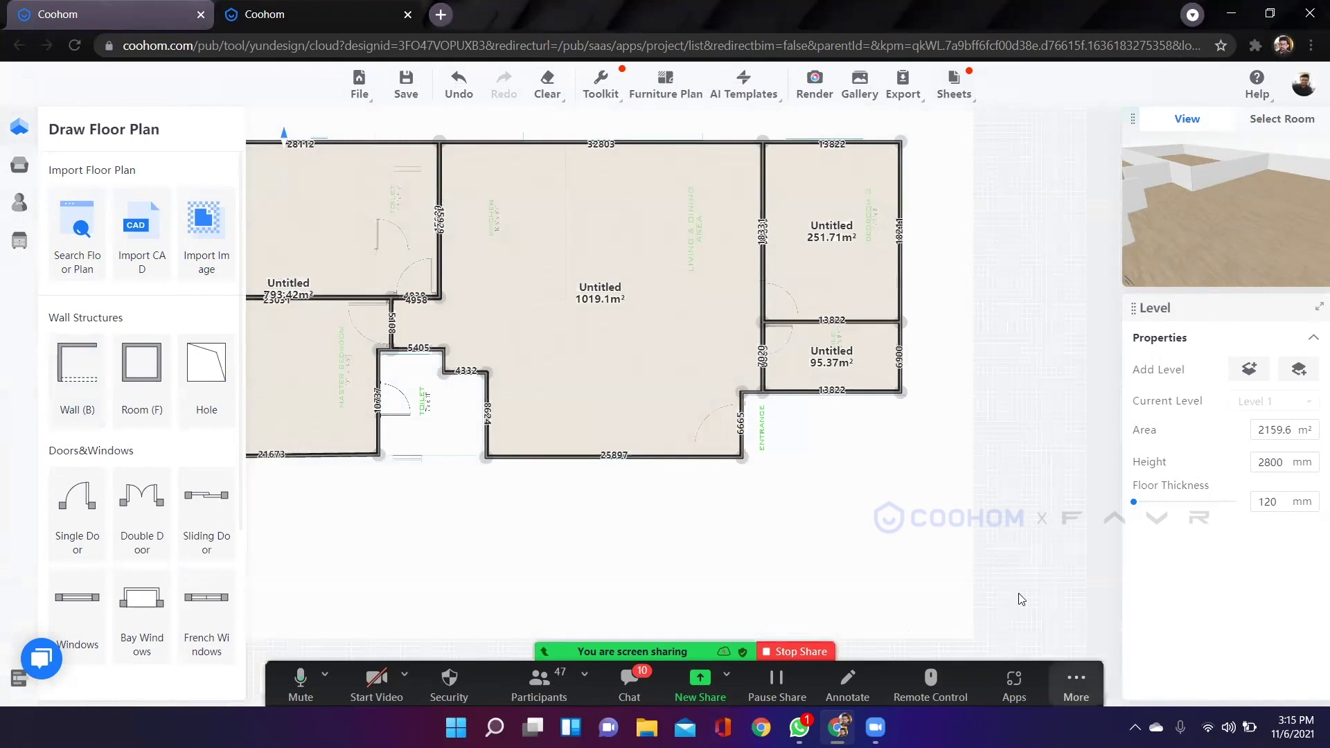
pyautogui.click(798, 728)
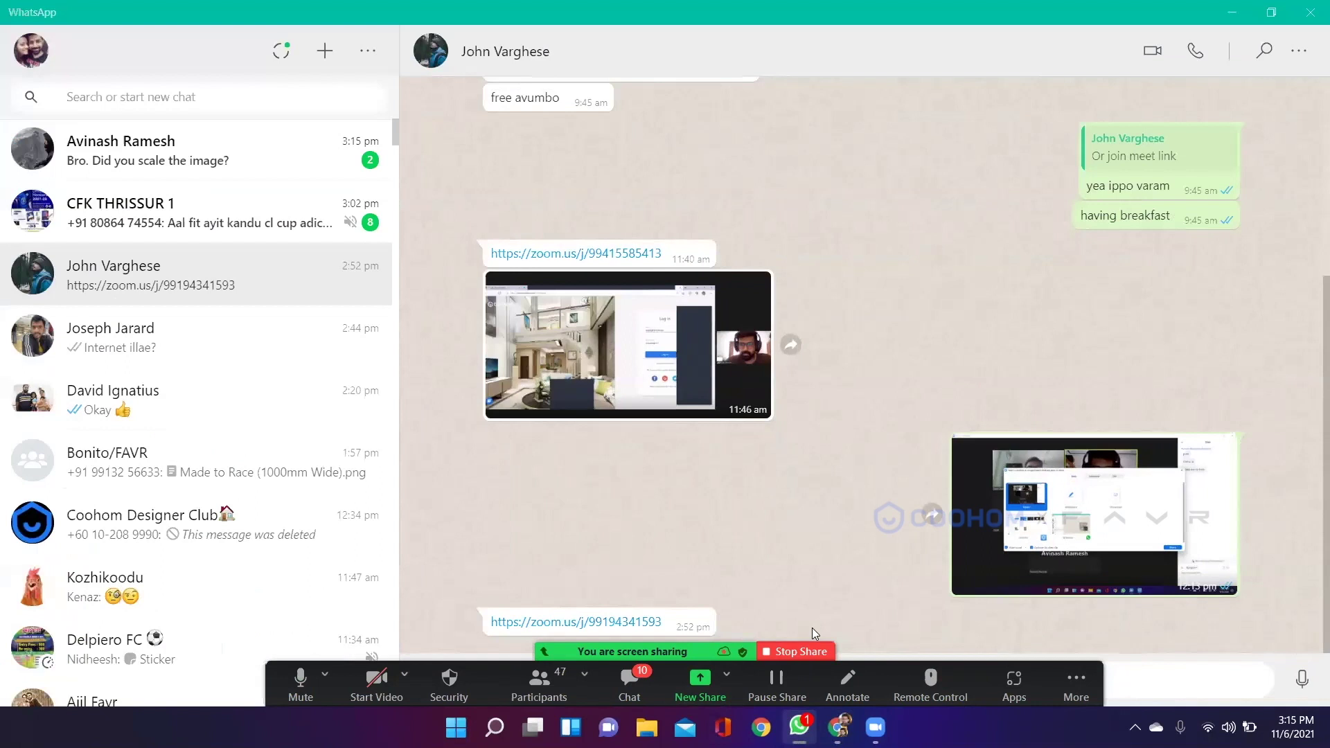
pyautogui.click(798, 728)
pyautogui.moveTo(885, 499); pyautogui.dragTo(989, 502)
pyautogui.click(832, 444)
pyautogui.scroll(-3, 915, 401)
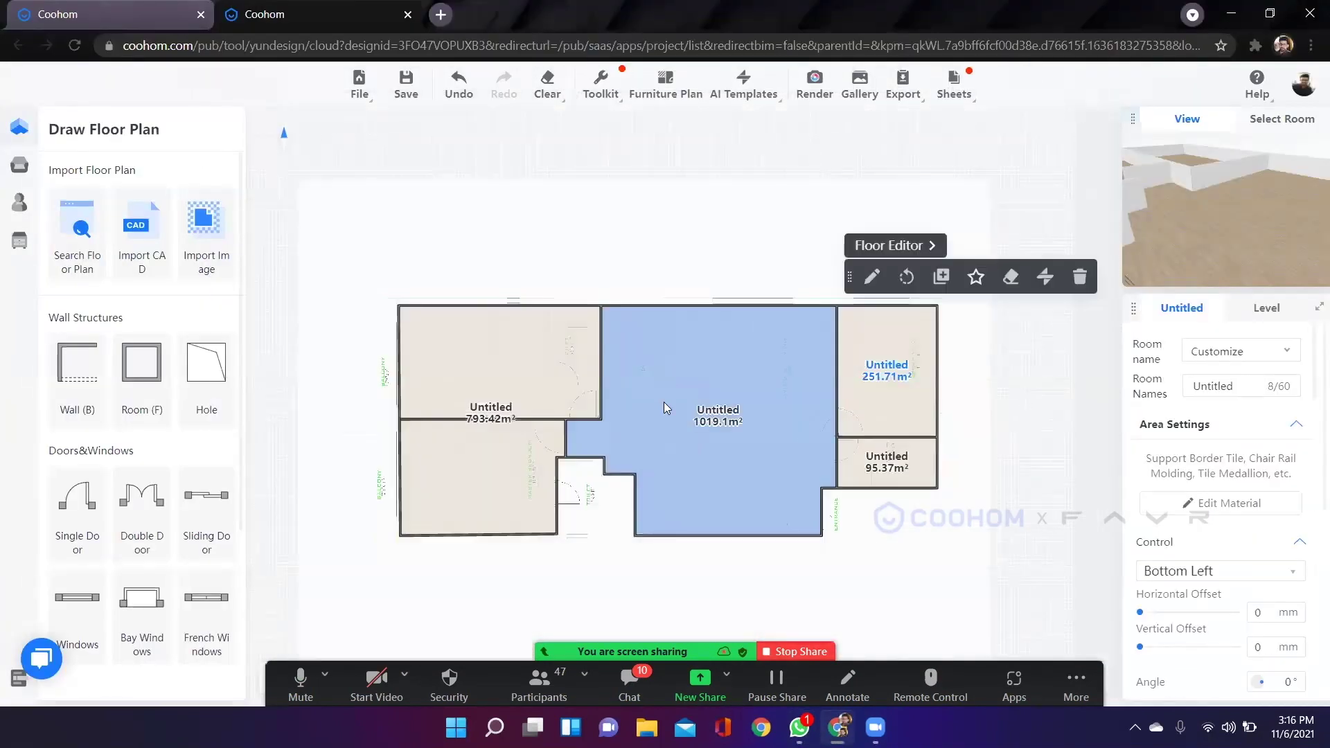
pyautogui.click(918, 457)
pyautogui.scroll(8, 932, 471)
pyautogui.click(900, 229)
pyautogui.scroll(-8, 988, 460)
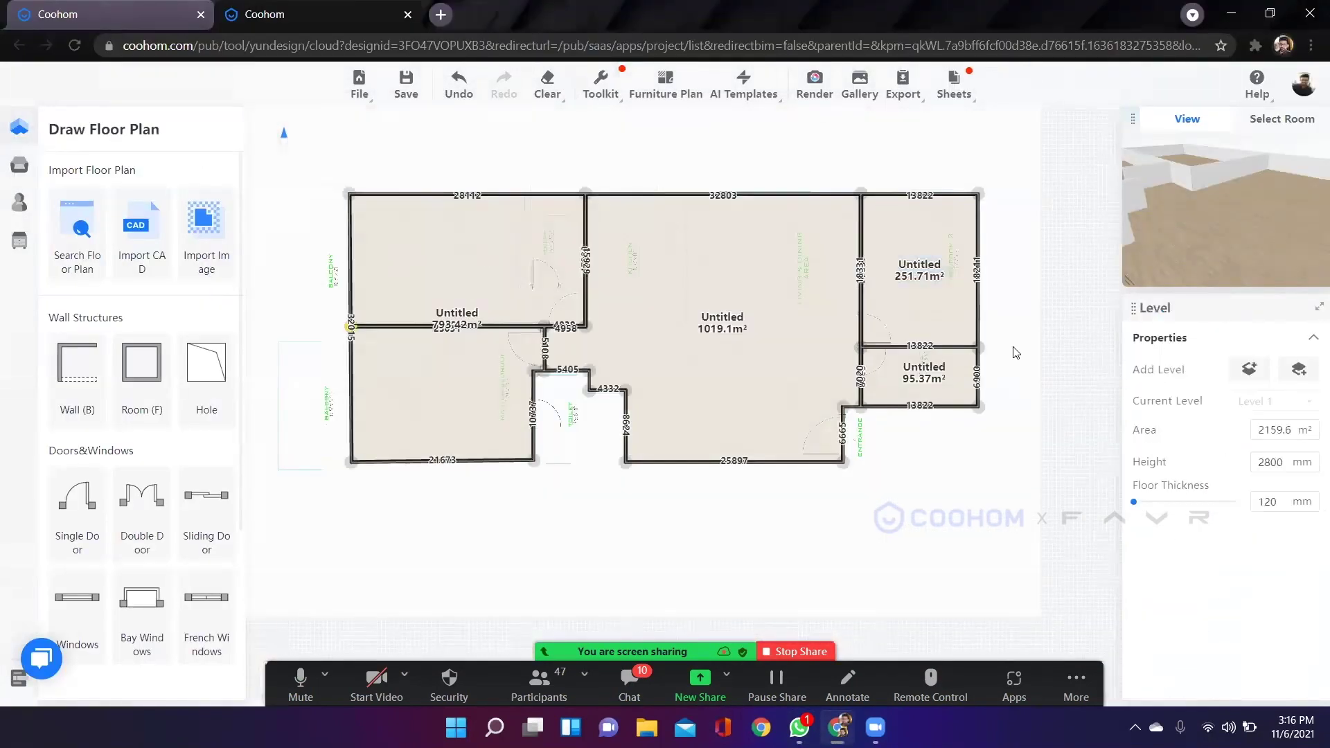
pyautogui.click(1239, 351)
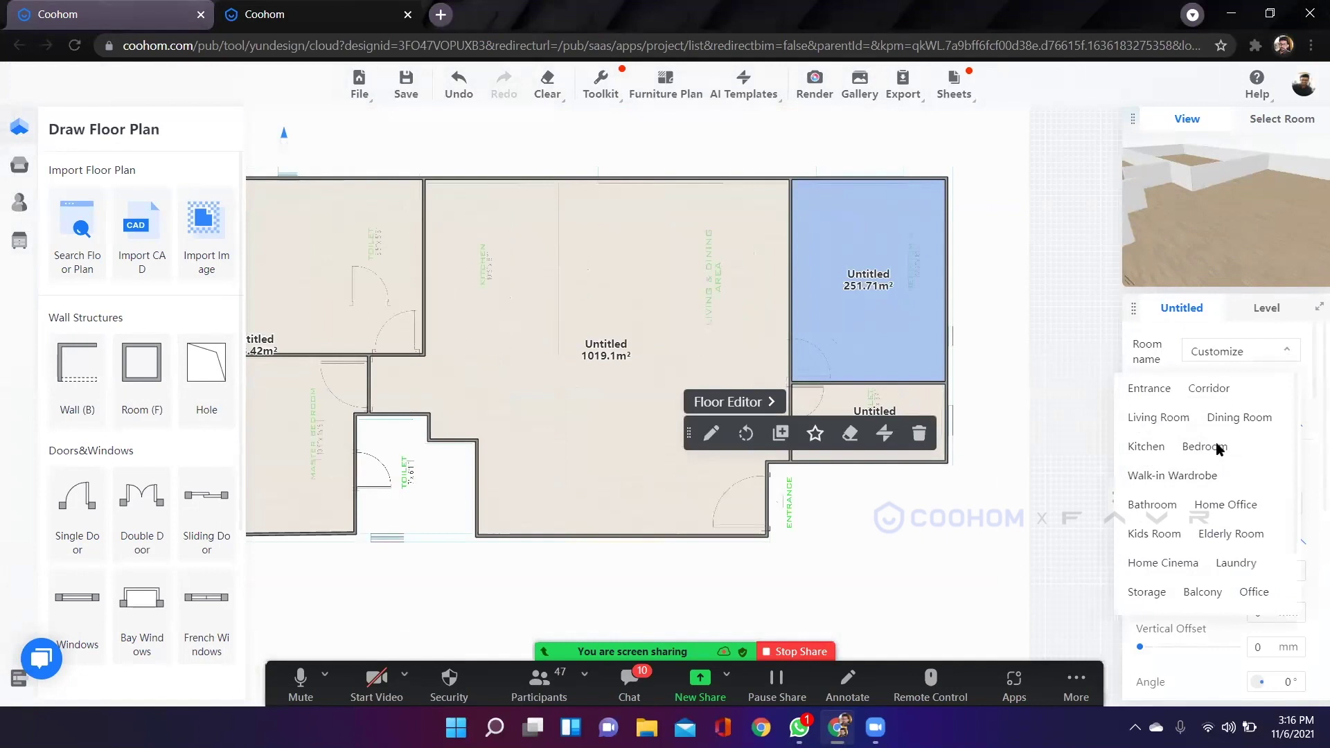
pyautogui.click(893, 543)
pyautogui.moveTo(465, 602); pyautogui.dragTo(677, 509)
pyautogui.moveTo(758, 529); pyautogui.dragTo(899, 552)
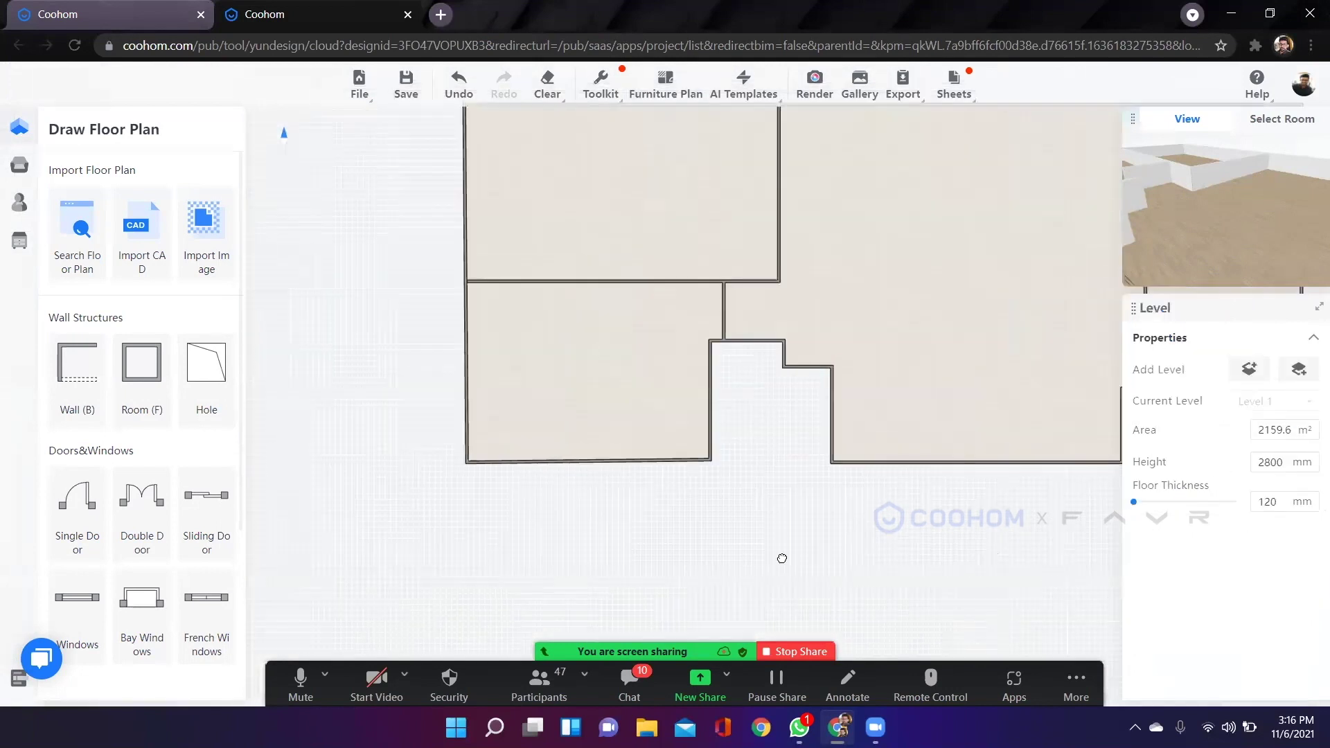
pyautogui.click(929, 262)
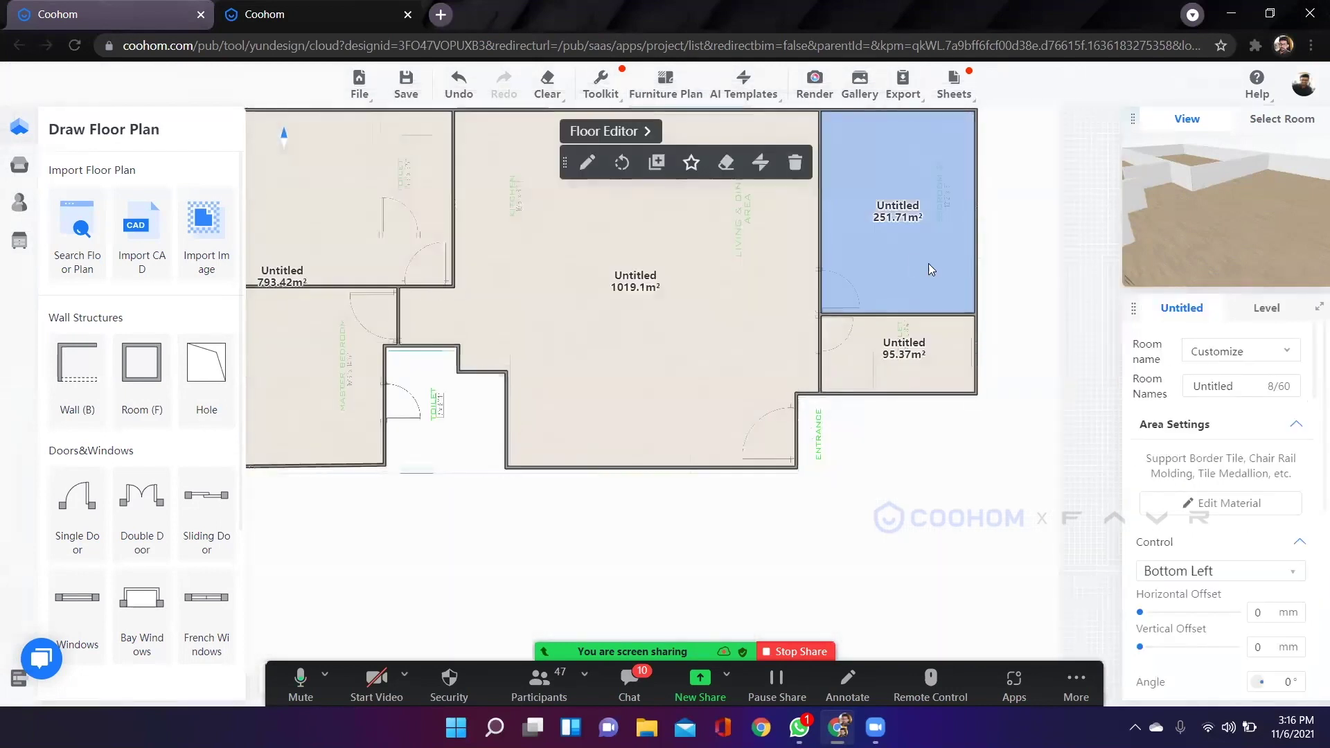
pyautogui.click(1277, 350)
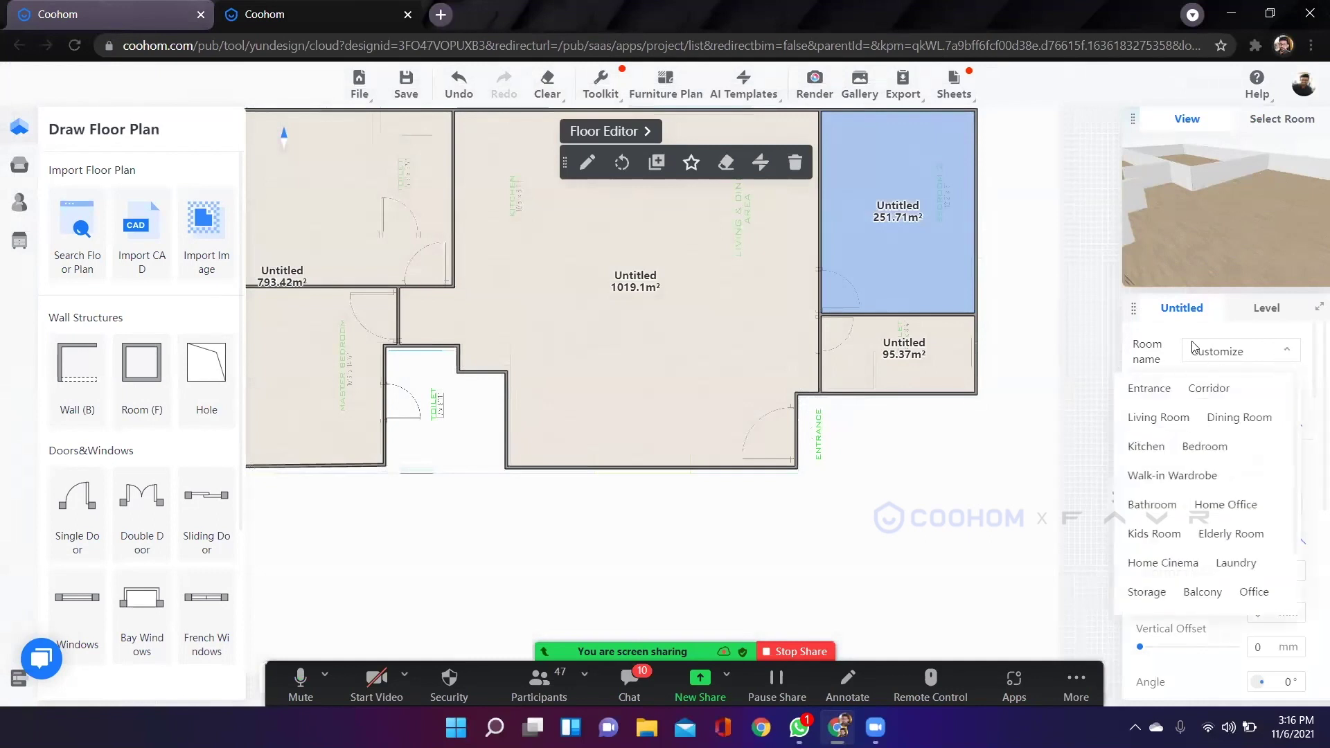
pyautogui.click(1083, 349)
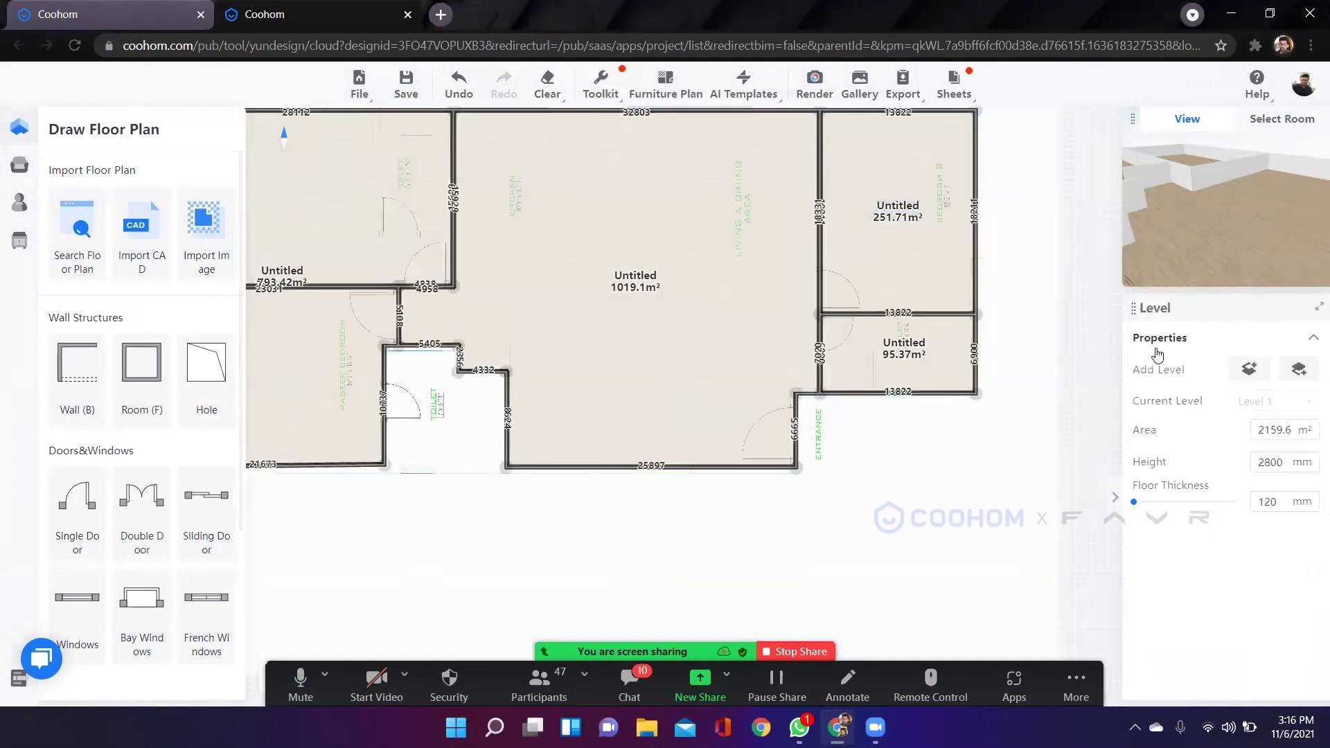
# Set the room name of the upper room at the plan's bedroom 2 label to Bedroom.
pyautogui.click(941, 270)
pyautogui.click(1282, 353)
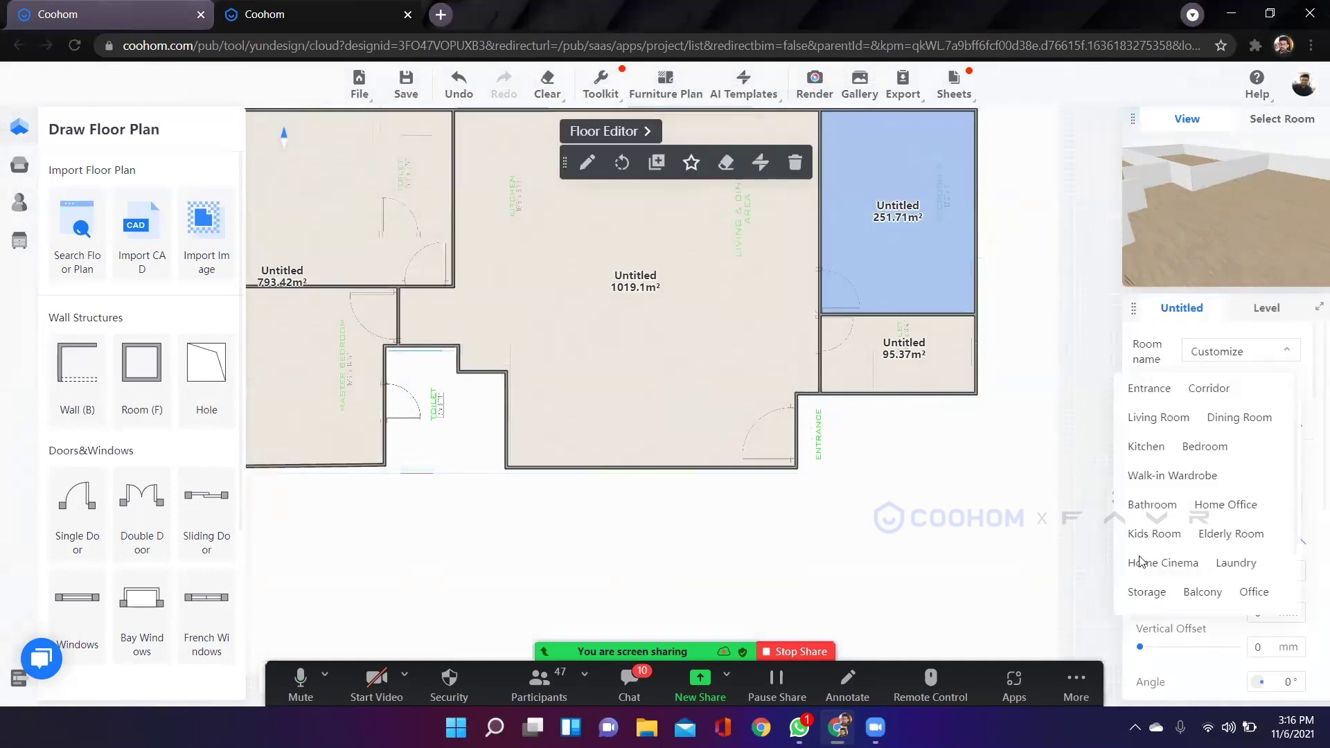
pyautogui.scroll(-2, 1183, 437)
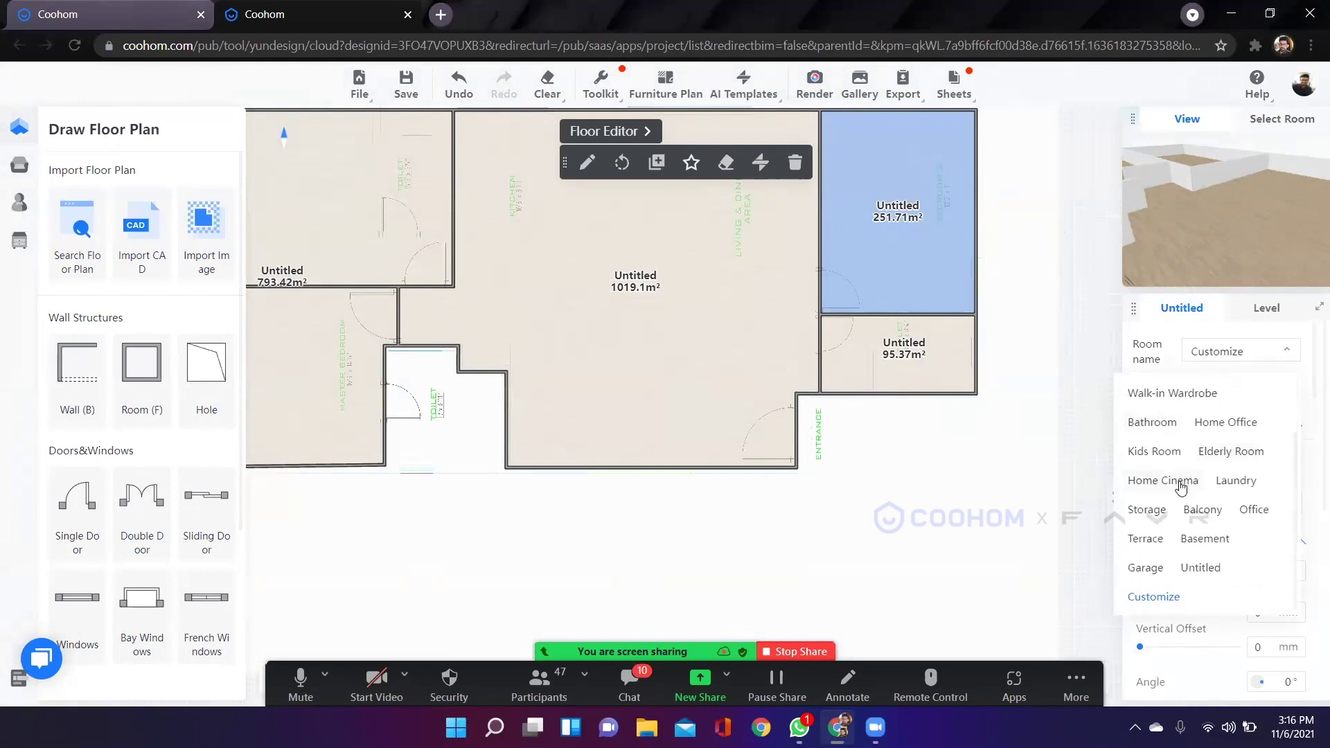
pyautogui.scroll(2, 1219, 478)
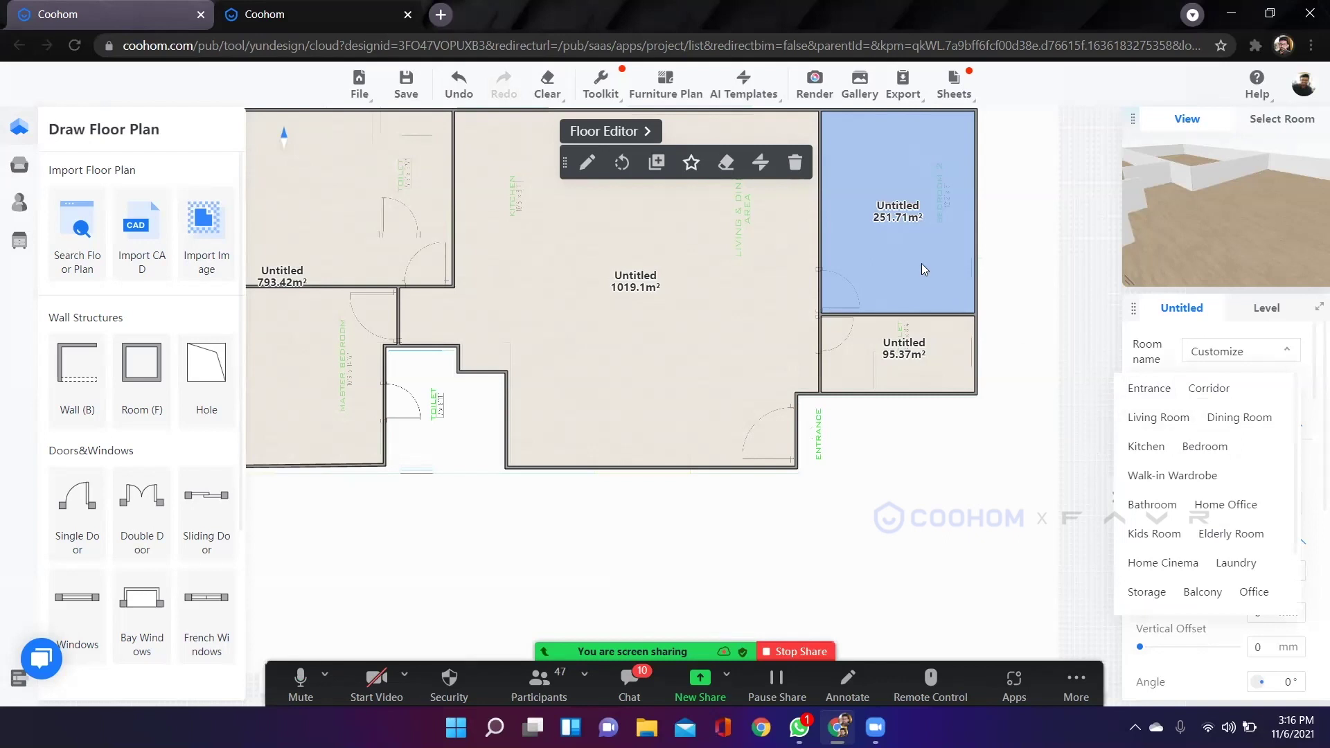
pyautogui.click(1152, 505)
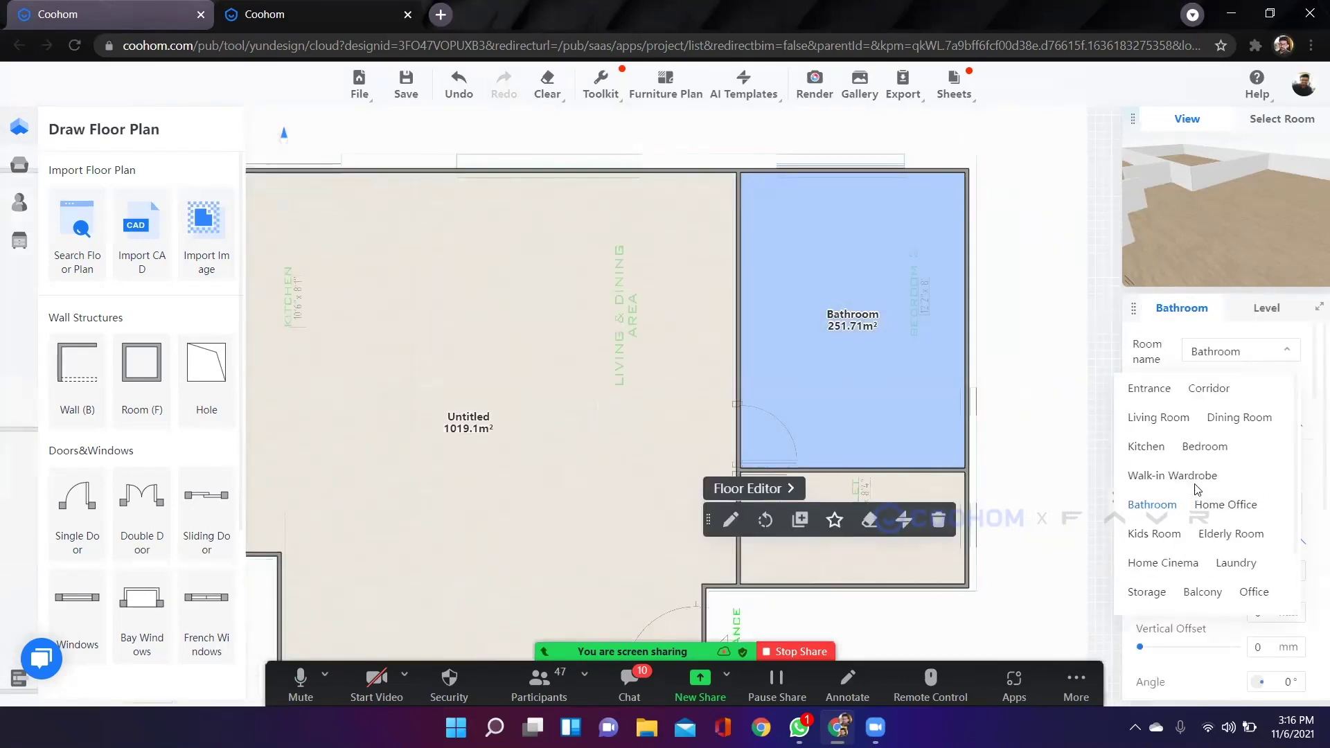
pyautogui.click(1204, 446)
# Set the room name of the toilet below bedroom 2 to Bathroom.
pyautogui.moveTo(503, 360); pyautogui.dragTo(722, 273)
pyautogui.scroll(3, 638, 325)
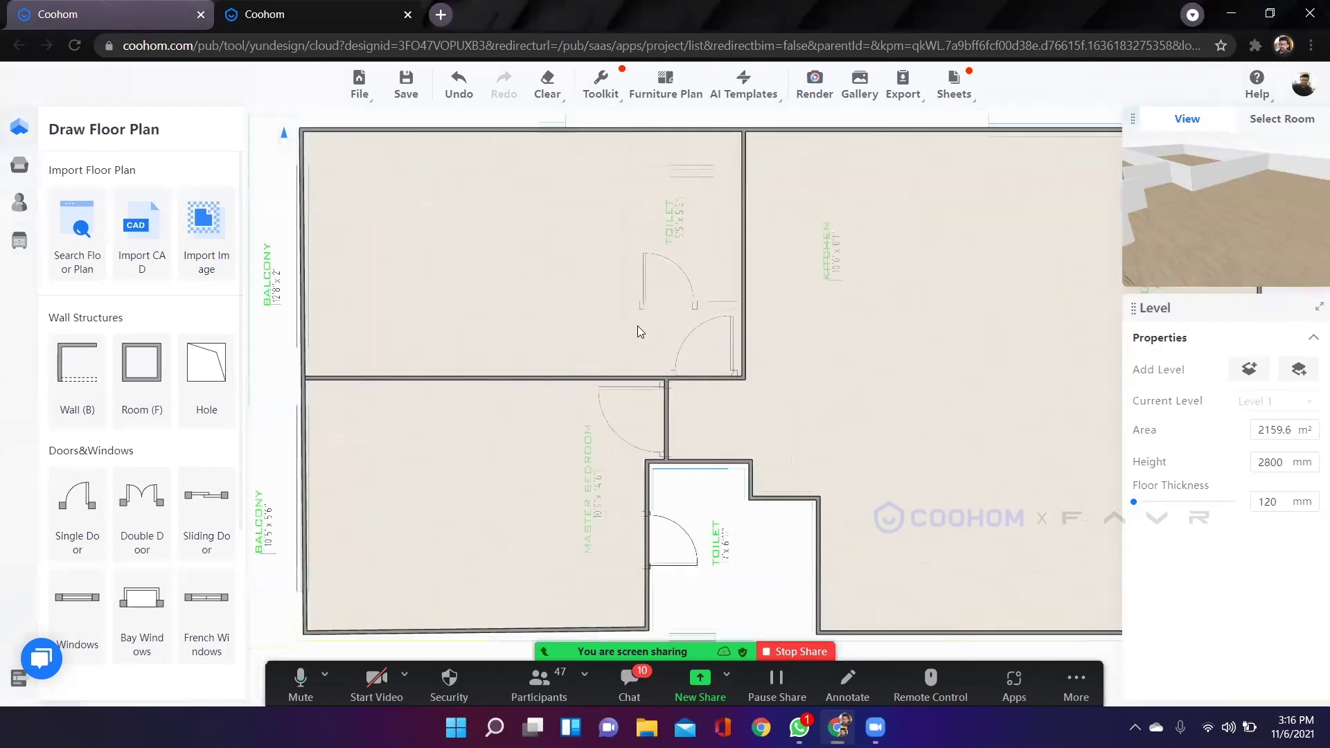
pyautogui.scroll(5, 920, 425)
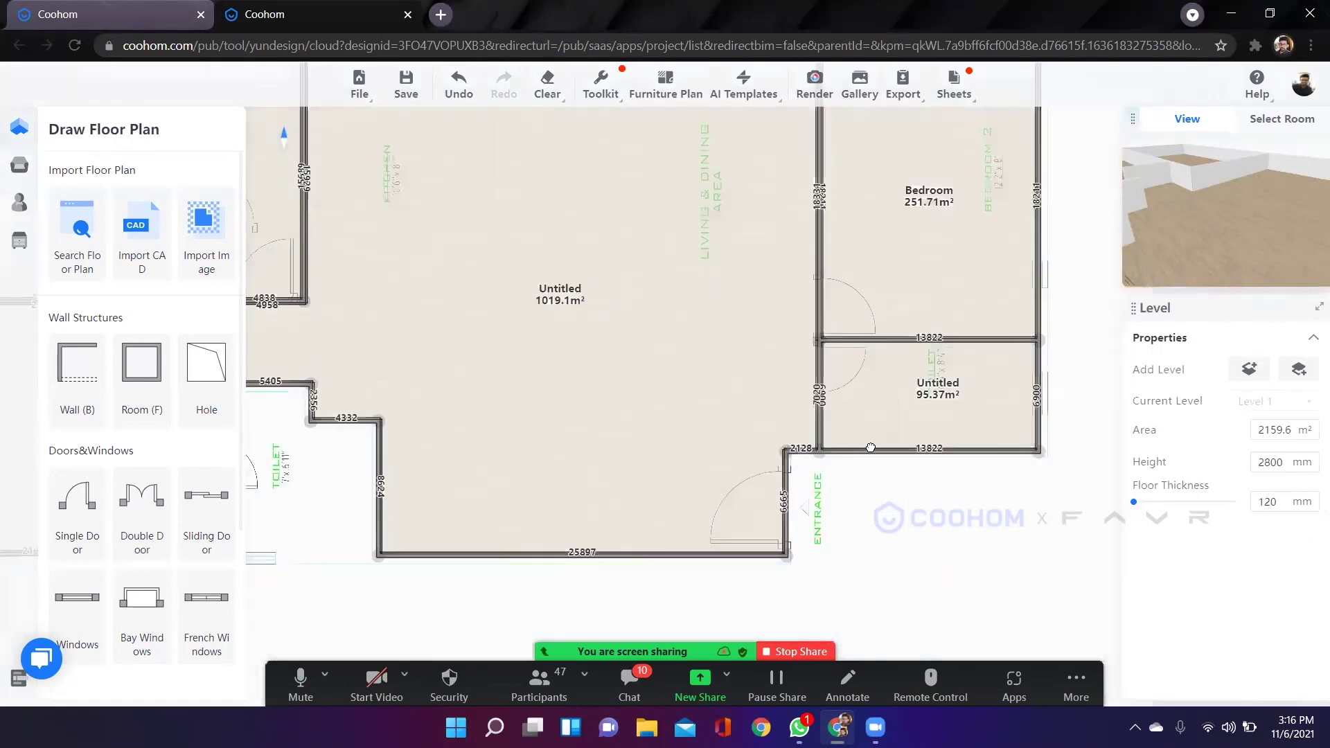
pyautogui.click(916, 471)
pyautogui.click(1281, 356)
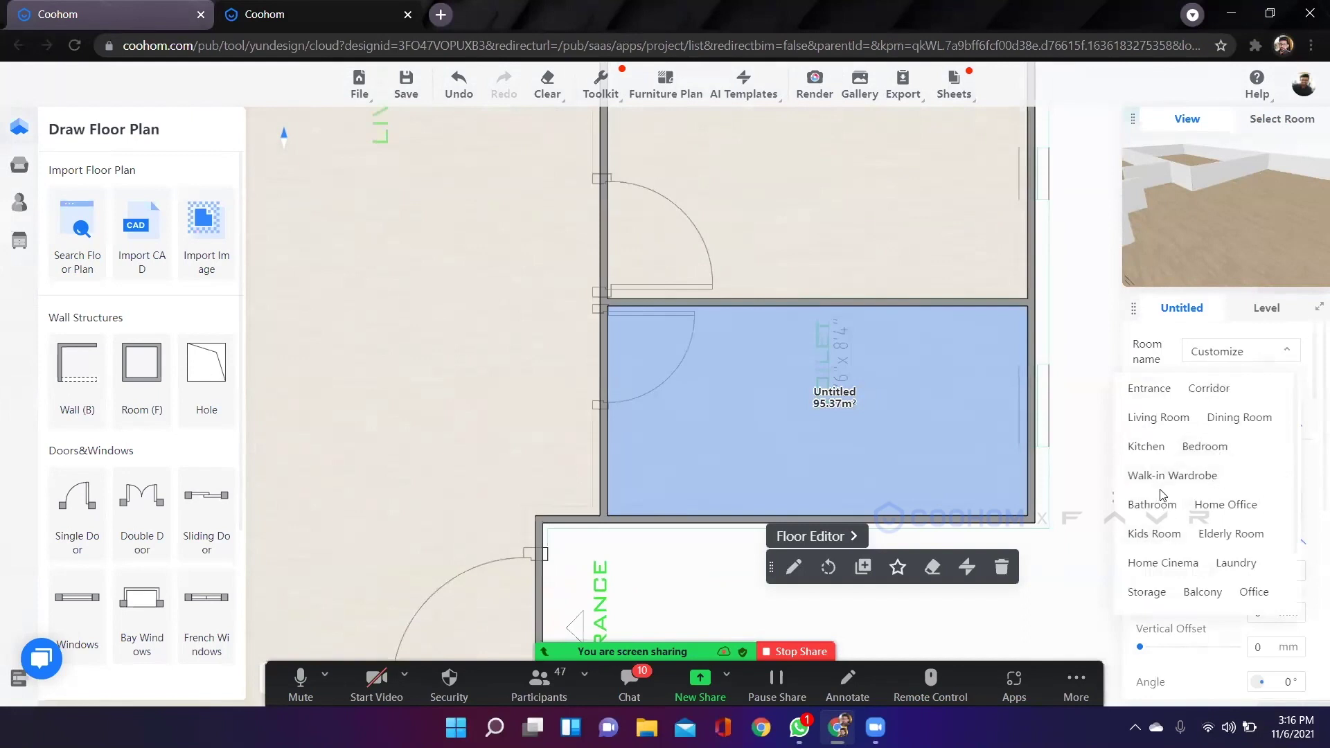
pyautogui.scroll(-2, 1163, 495)
pyautogui.scroll(2, 1249, 553)
pyautogui.click(1149, 505)
# Hide the floating meeting controls of the Zoom screen share so the floor plan's lower toolbar is accessible.
pyautogui.scroll(-5, 967, 380)
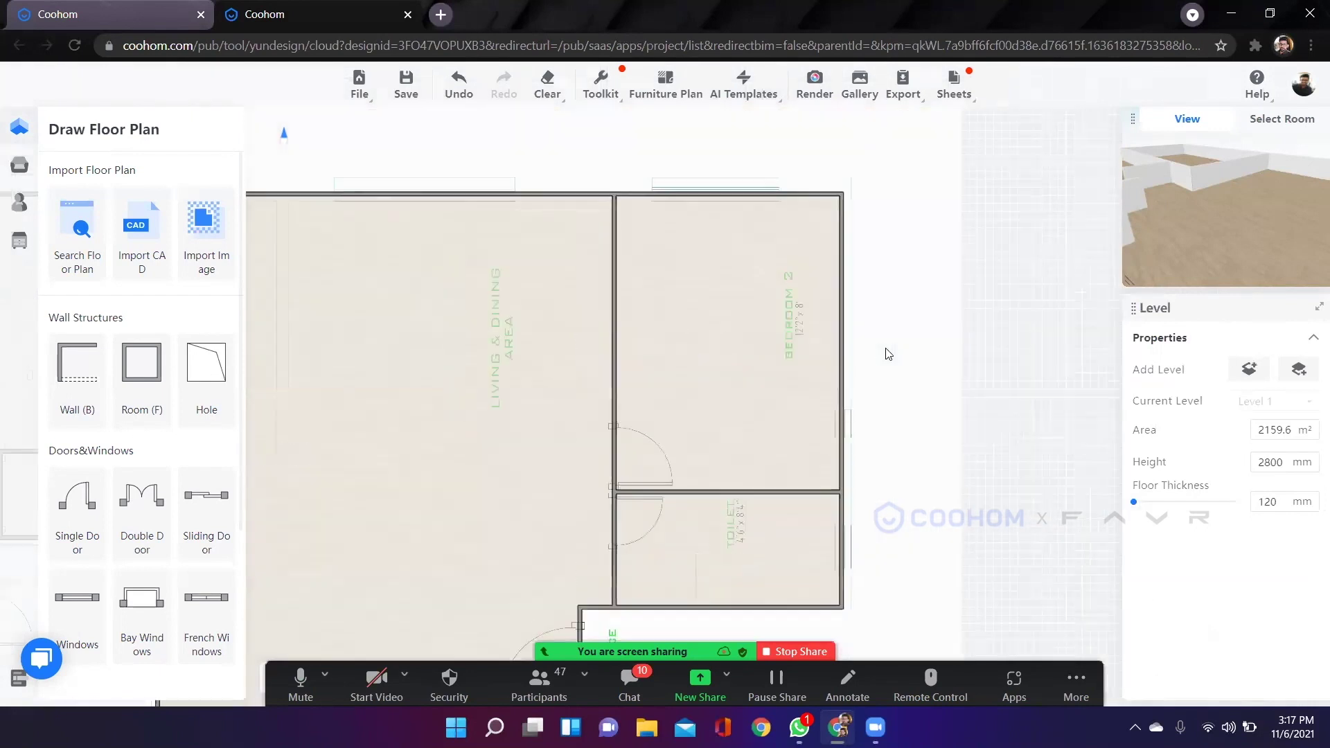
pyautogui.scroll(-1, 888, 354)
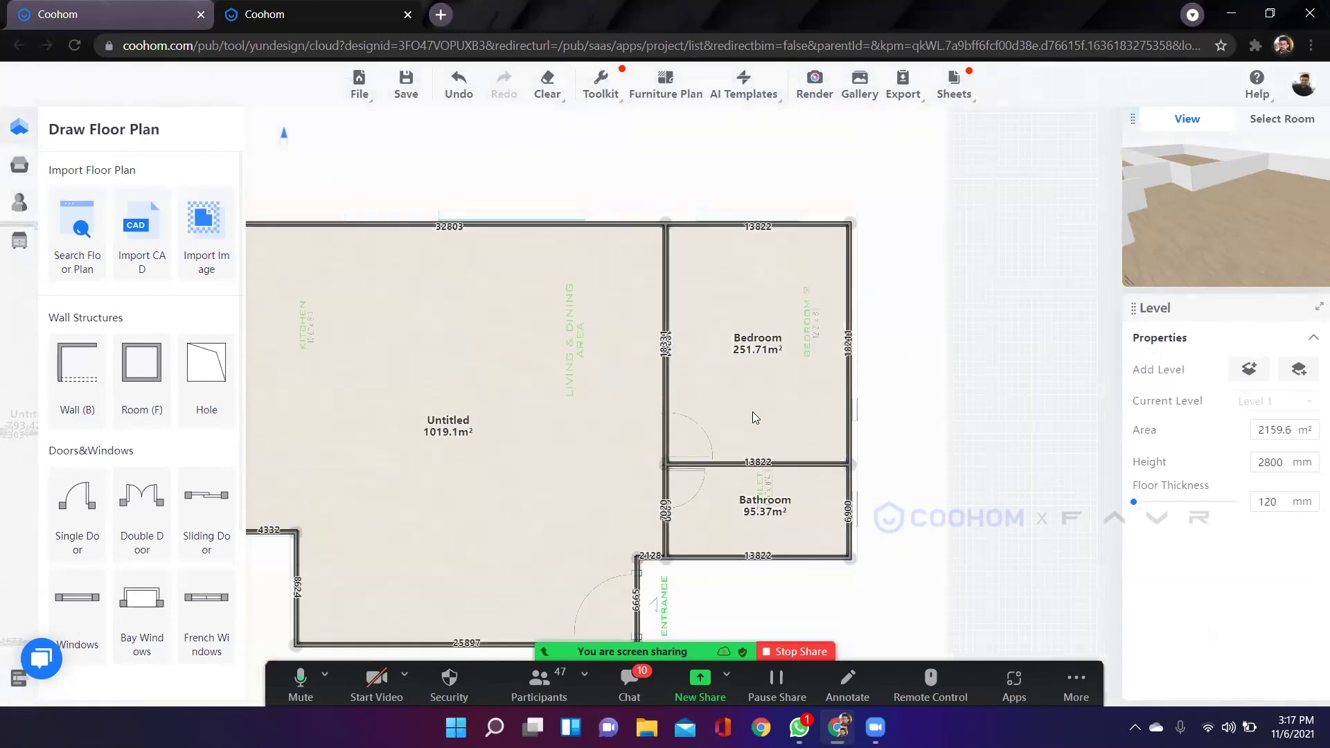
pyautogui.scroll(1, 717, 300)
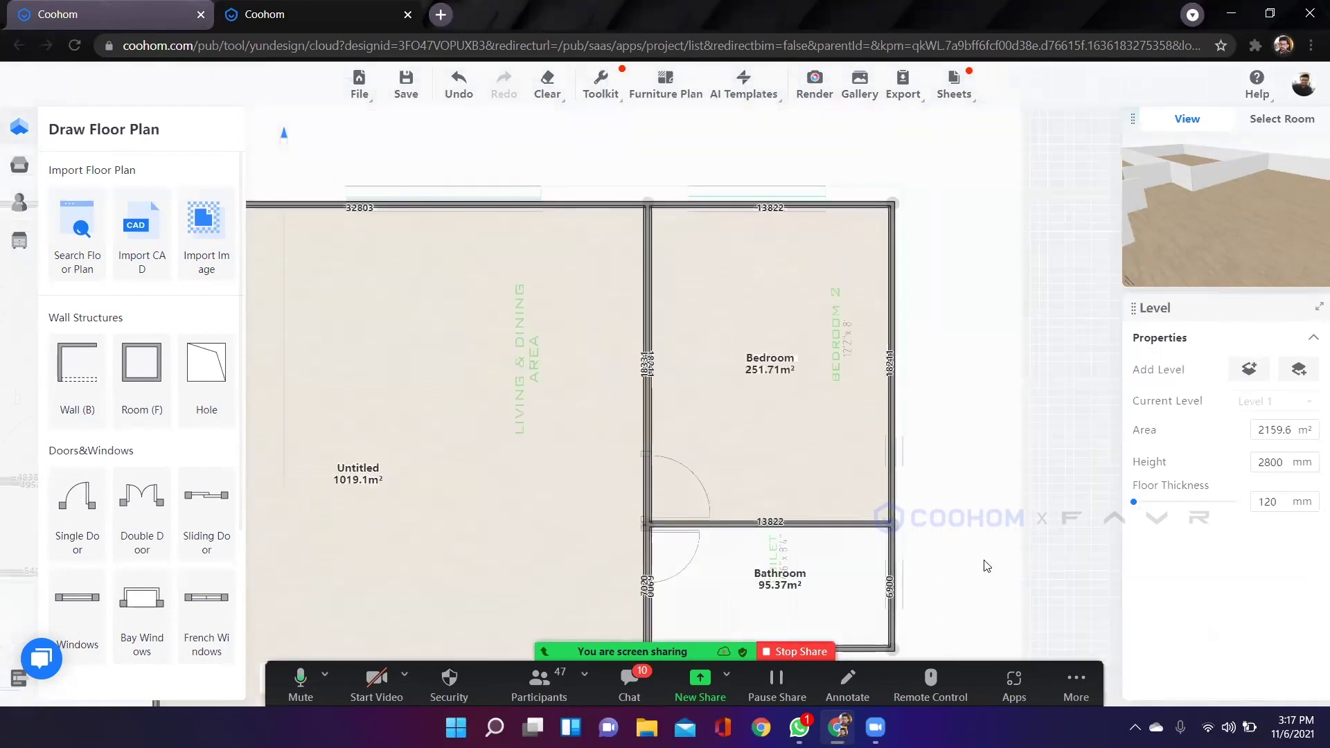
pyautogui.moveTo(979, 475); pyautogui.dragTo(1009, 299)
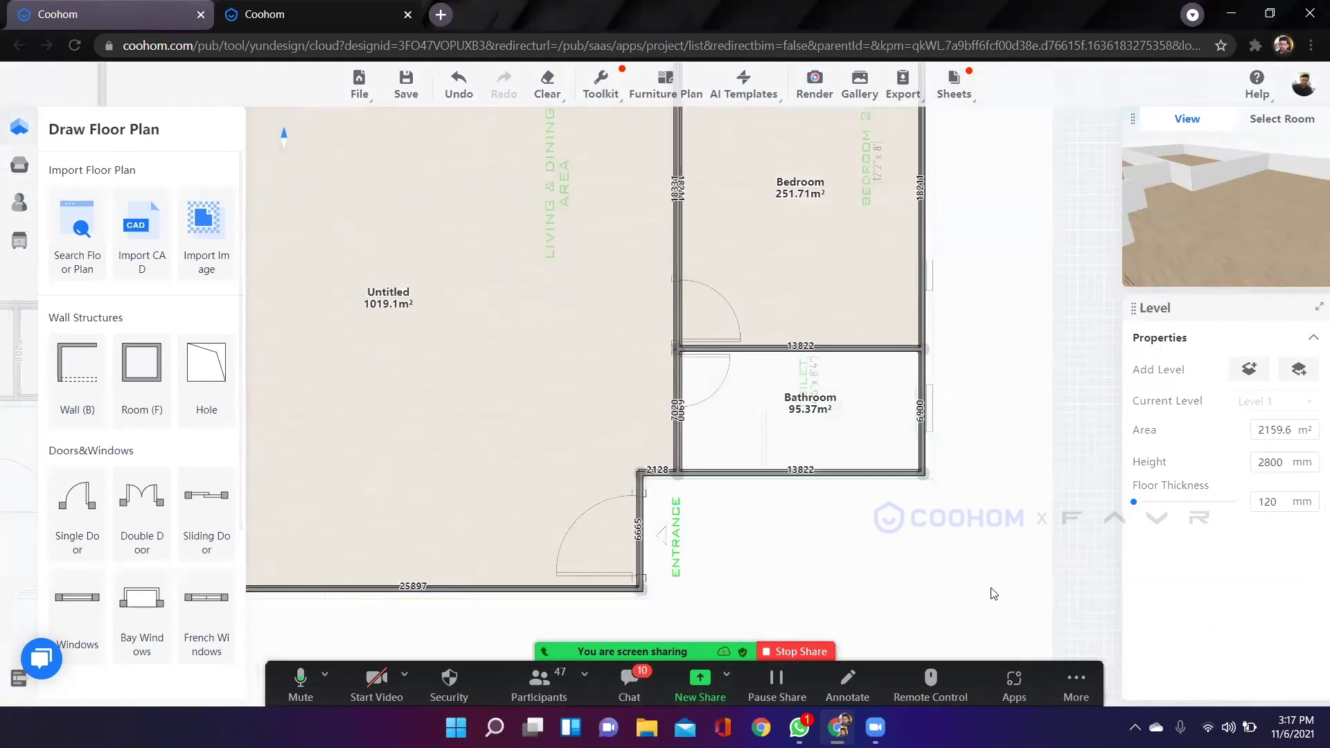
pyautogui.click(1078, 685)
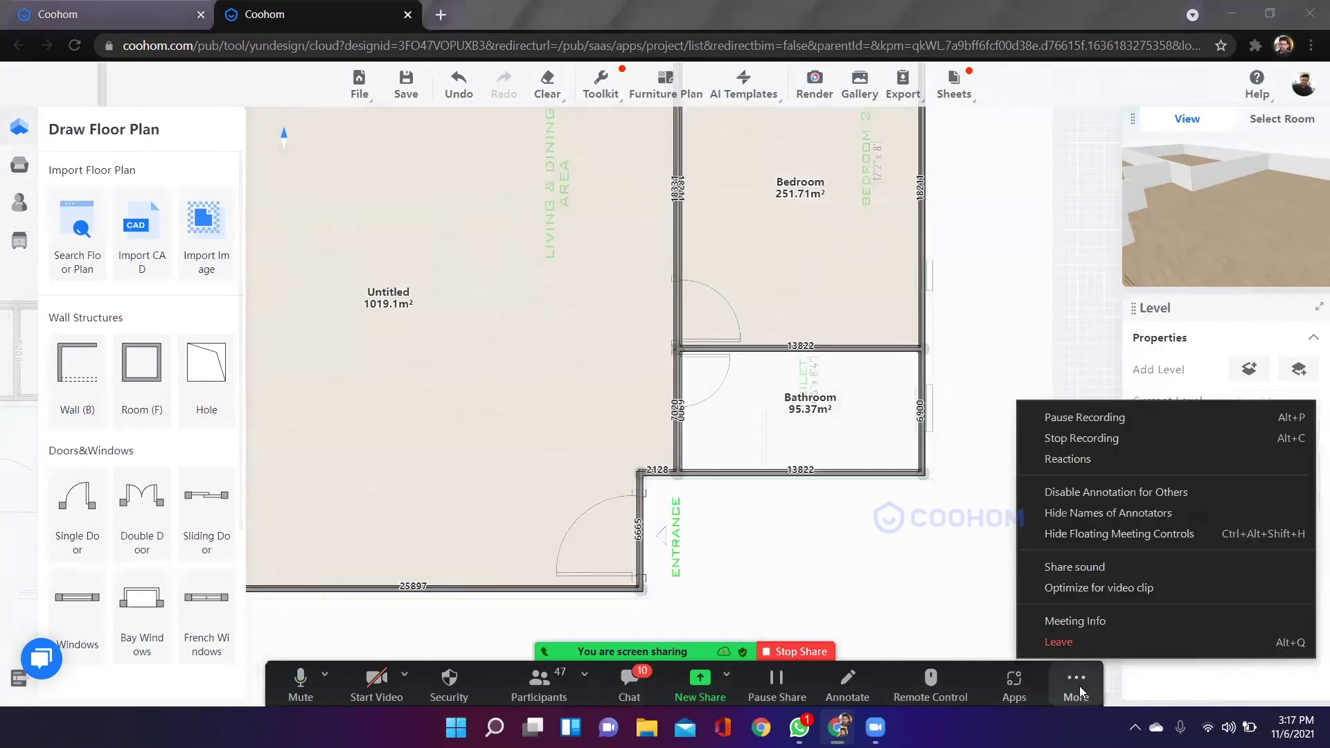
pyautogui.click(1089, 535)
# Set the plan image's scale by aligning the ruler wall to wall across the bedroom's width and entering its true length.
pyautogui.scroll(-4, 873, 616)
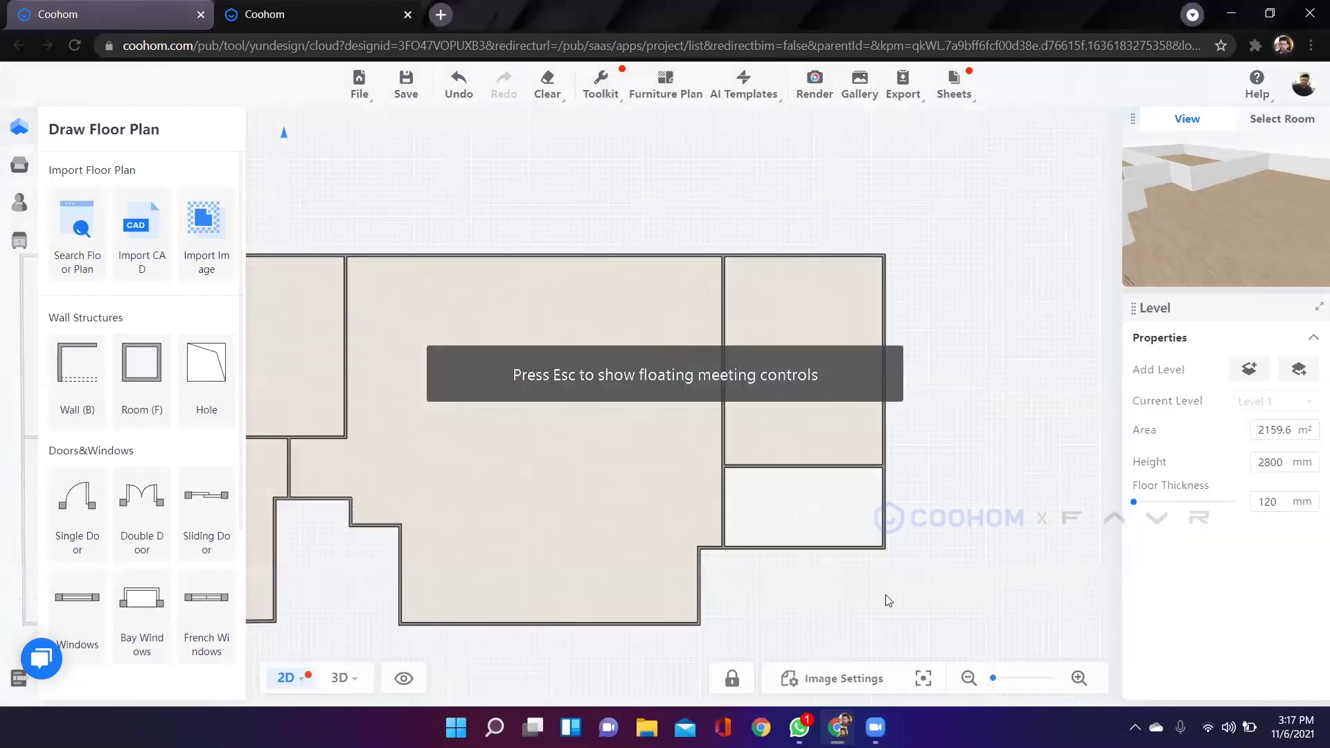
pyautogui.scroll(3, 850, 686)
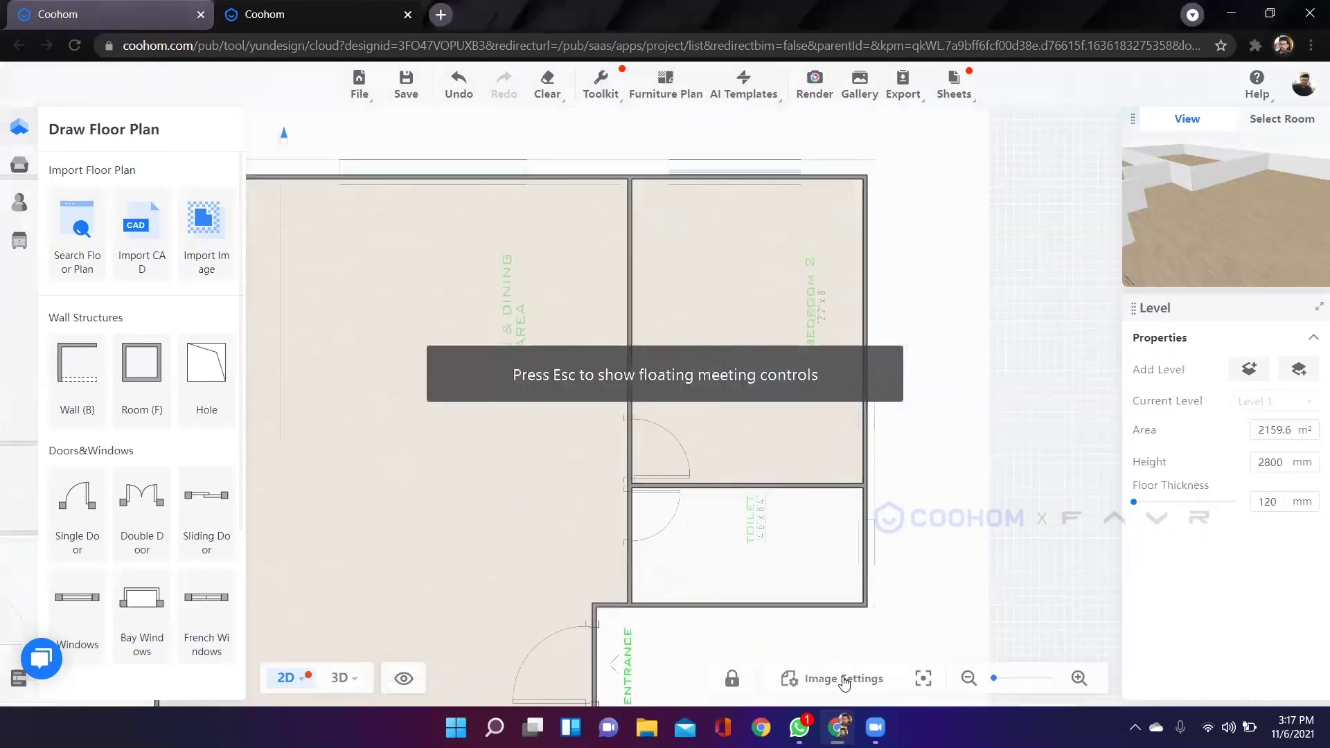
pyautogui.moveTo(917, 554); pyautogui.dragTo(1015, 493)
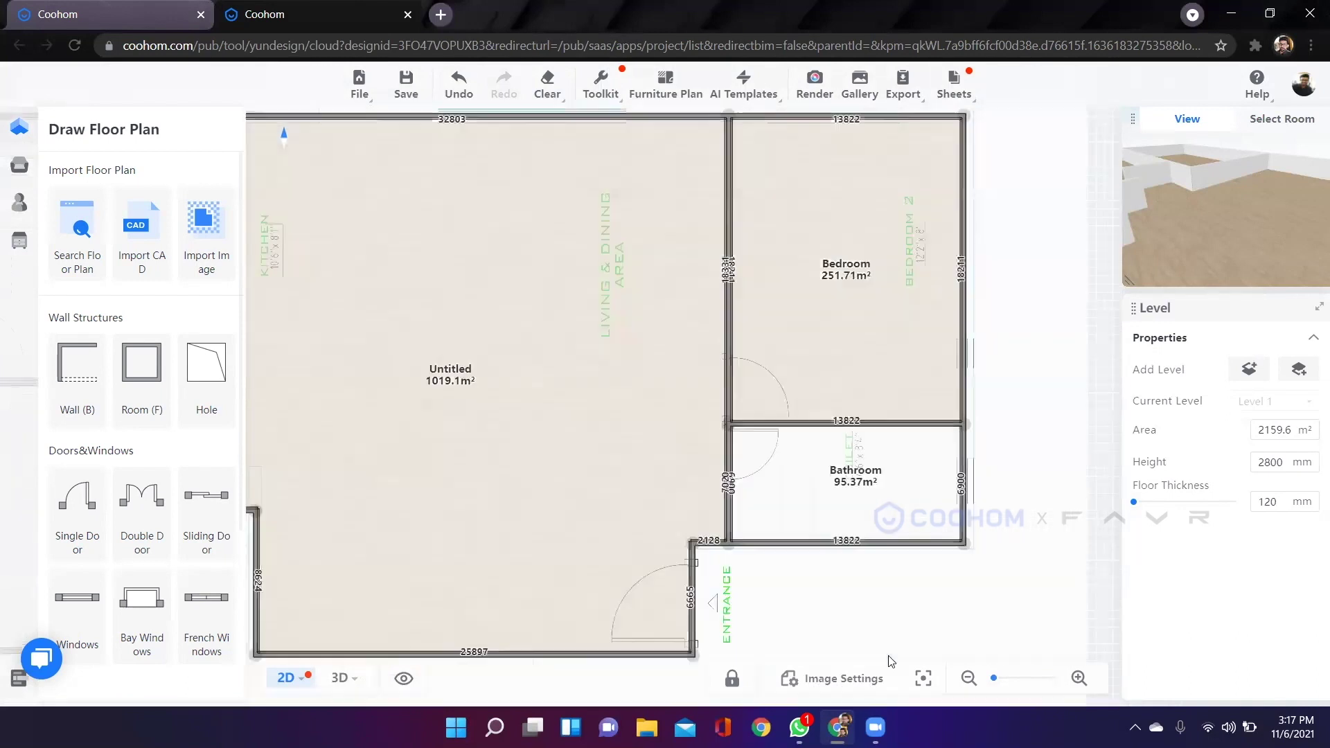
pyautogui.click(853, 680)
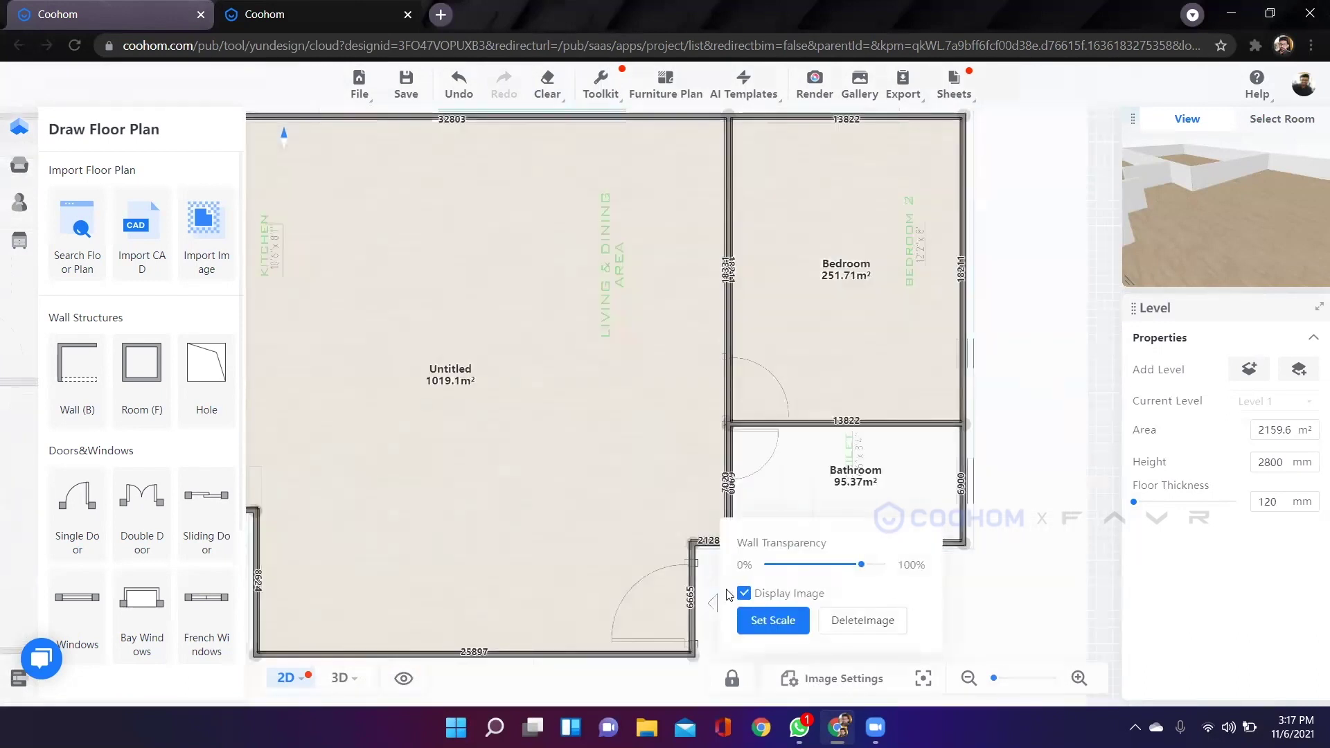
pyautogui.click(773, 620)
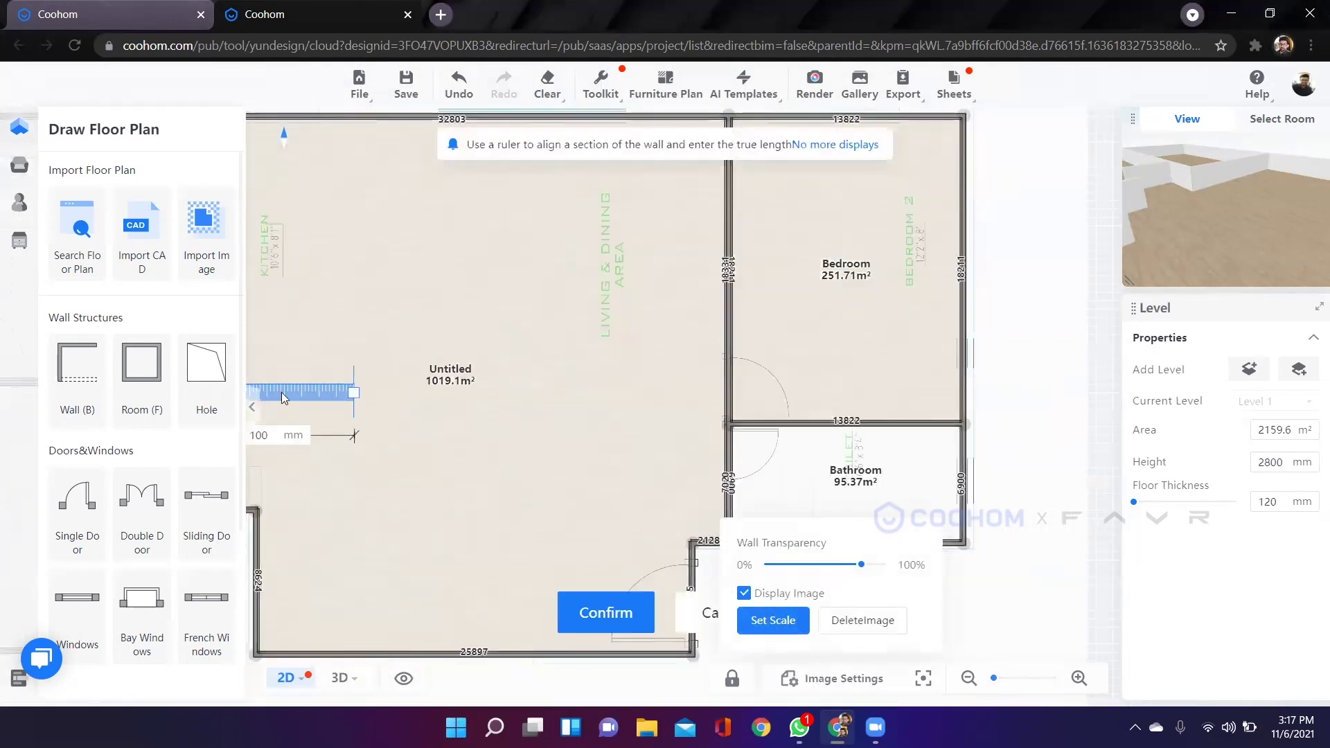
pyautogui.moveTo(291, 391); pyautogui.dragTo(828, 151)
pyautogui.moveTo(781, 202); pyautogui.dragTo(733, 386)
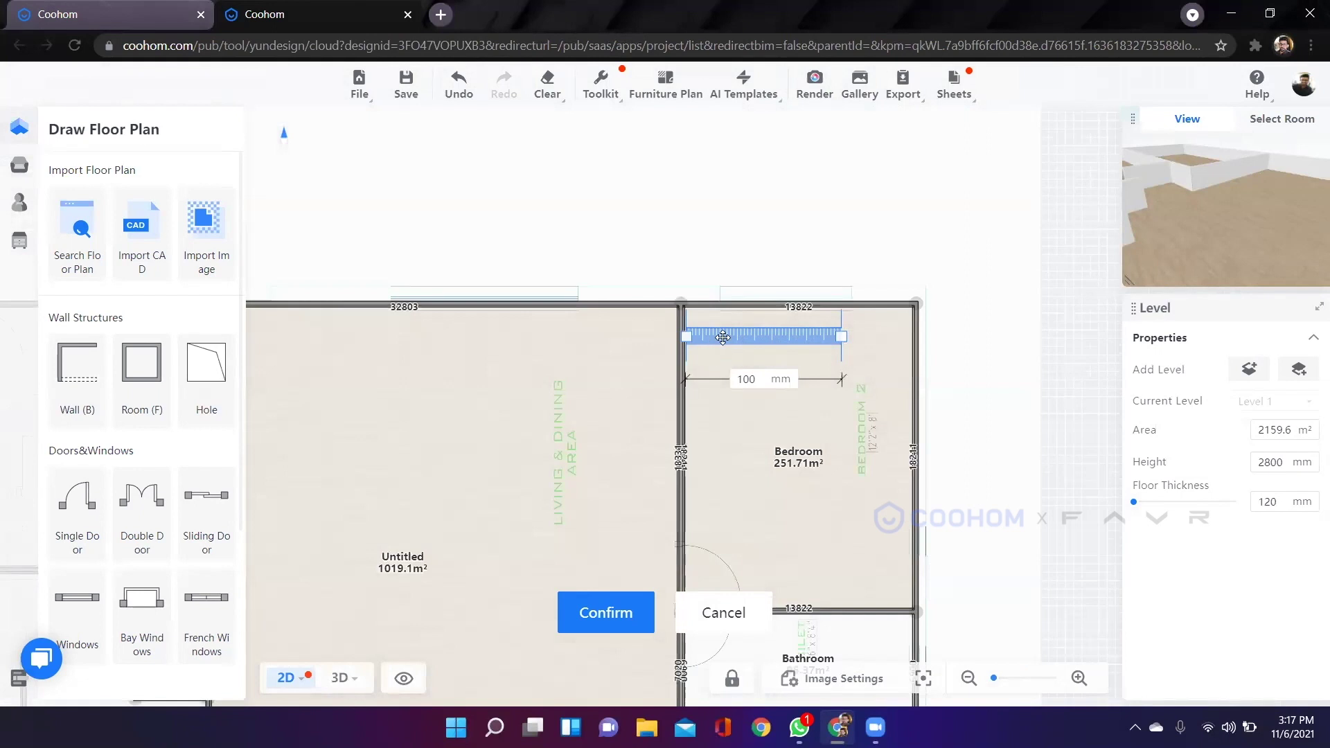
pyautogui.moveTo(724, 338); pyautogui.dragTo(721, 369)
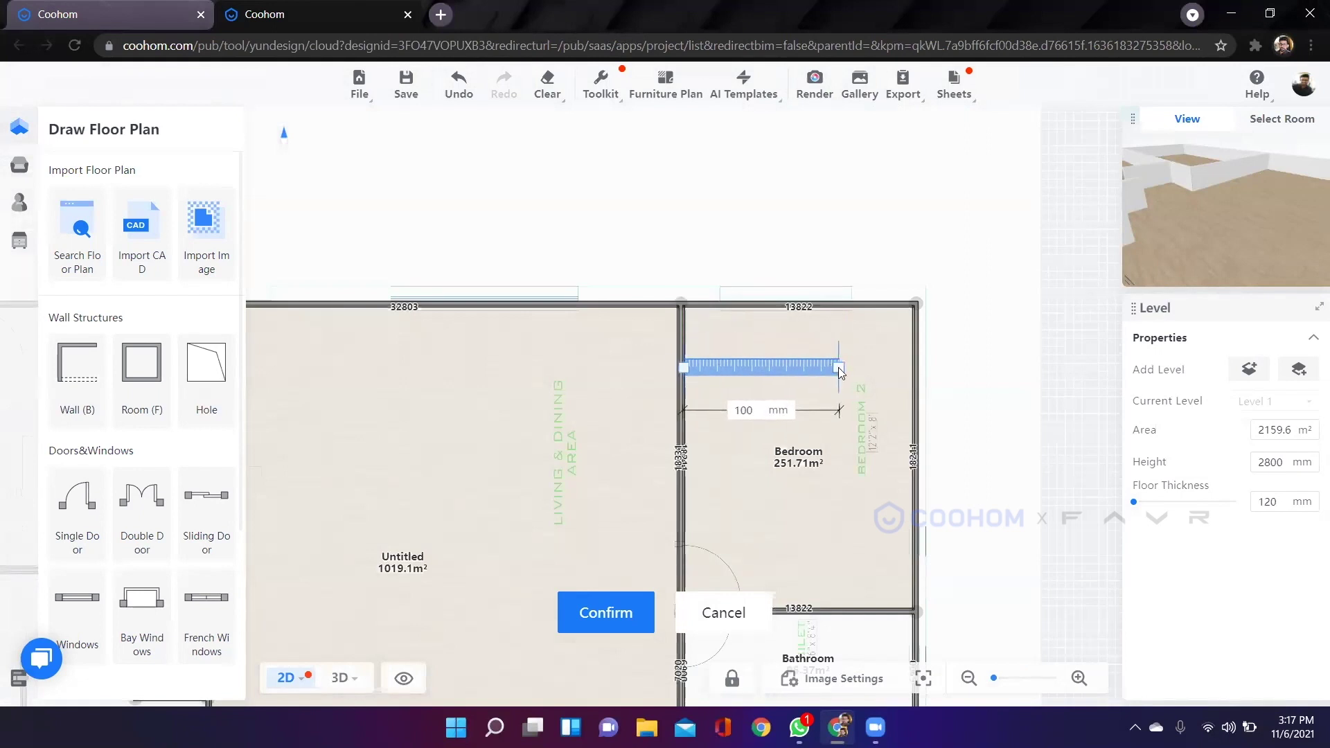
pyautogui.moveTo(844, 366); pyautogui.dragTo(895, 372)
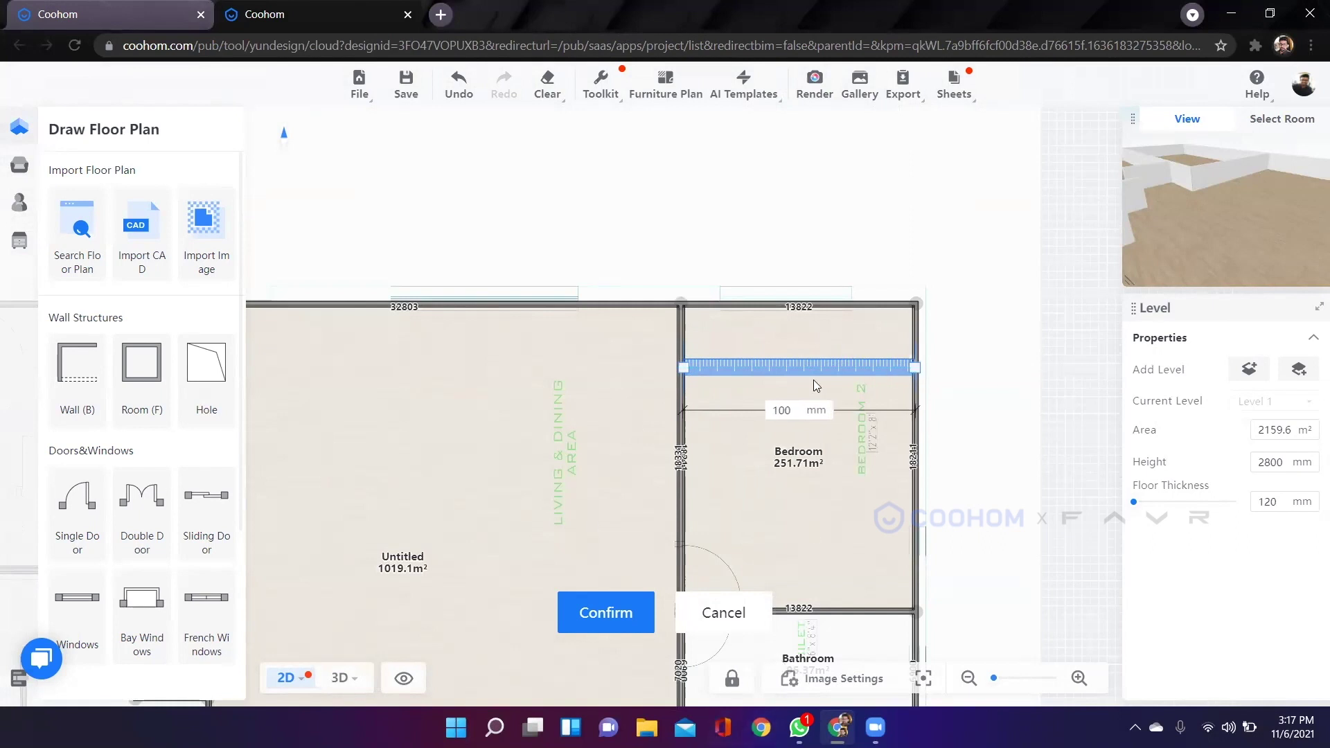
pyautogui.click(806, 415)
pyautogui.press('Return')
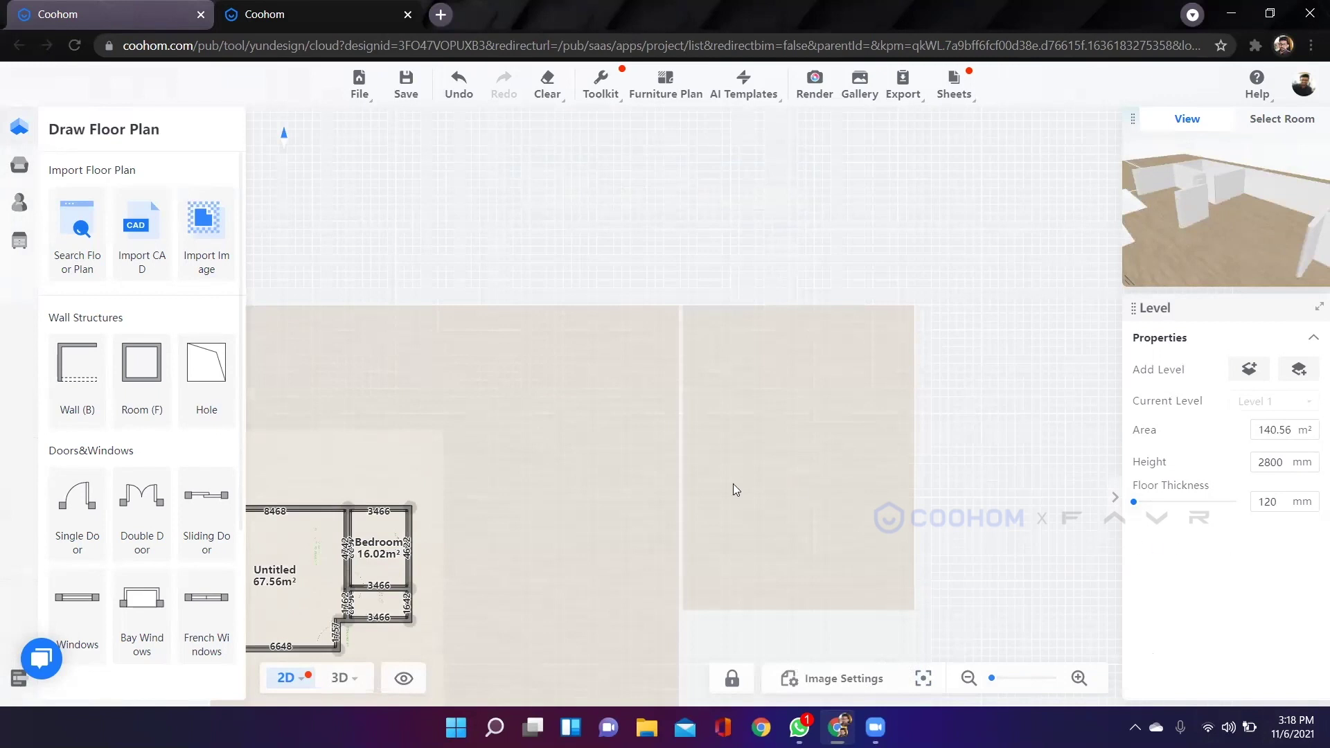
# Look over the rescaled floor plan from the master bedroom side across to the bedroom and bathroom.
pyautogui.scroll(-2, 734, 489)
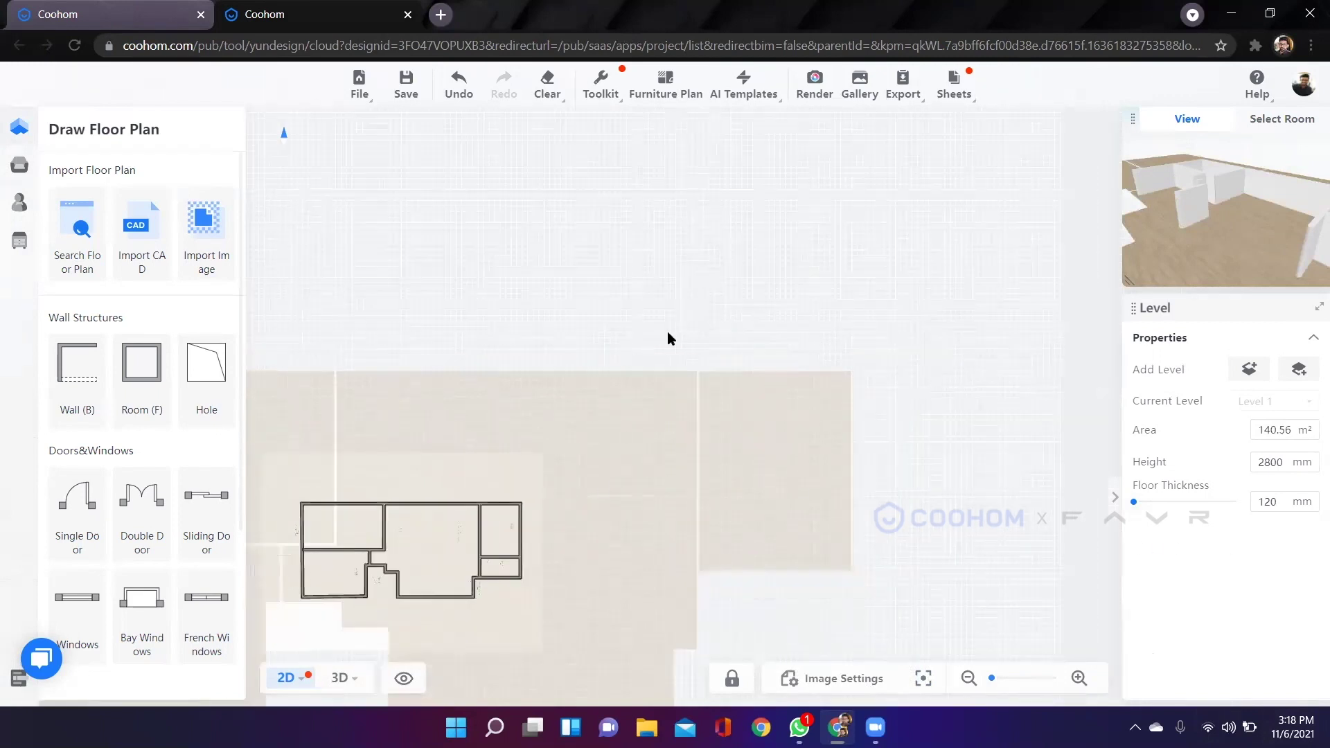
pyautogui.moveTo(618, 350); pyautogui.dragTo(656, 312)
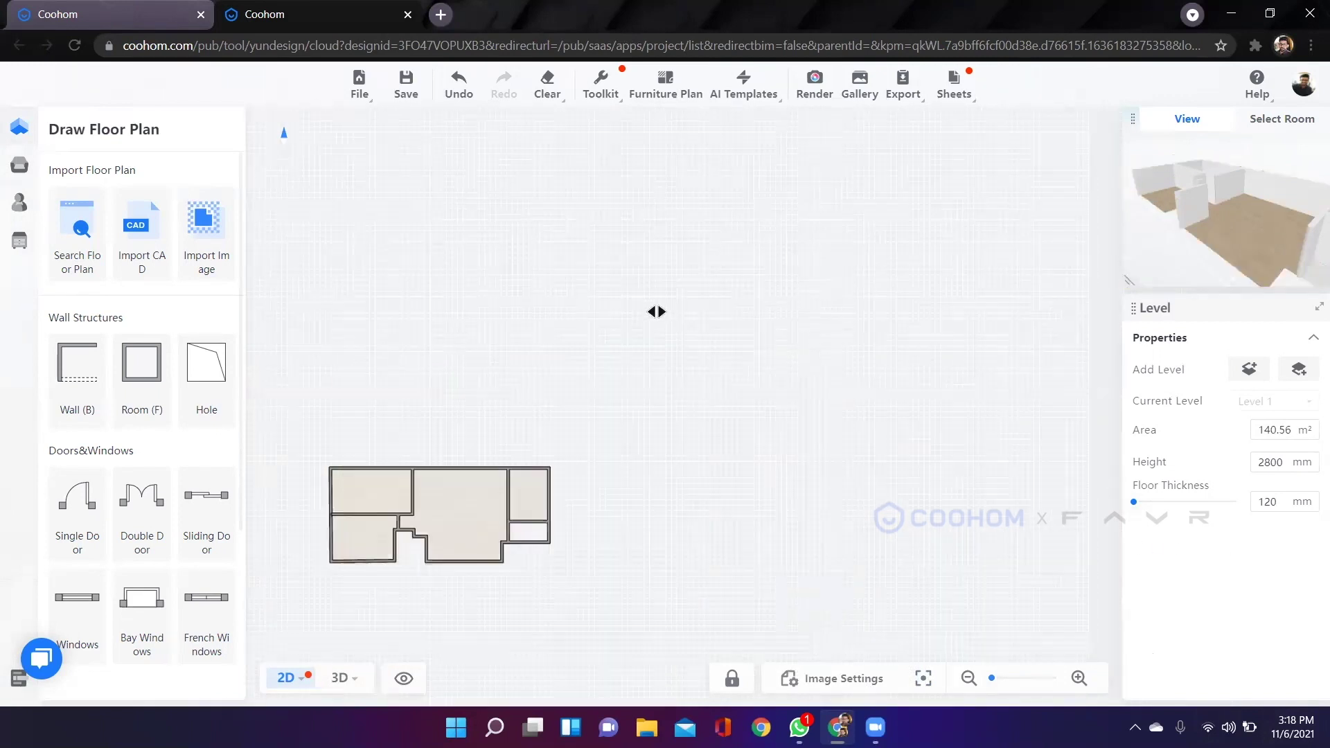
pyautogui.moveTo(708, 545); pyautogui.dragTo(767, 470)
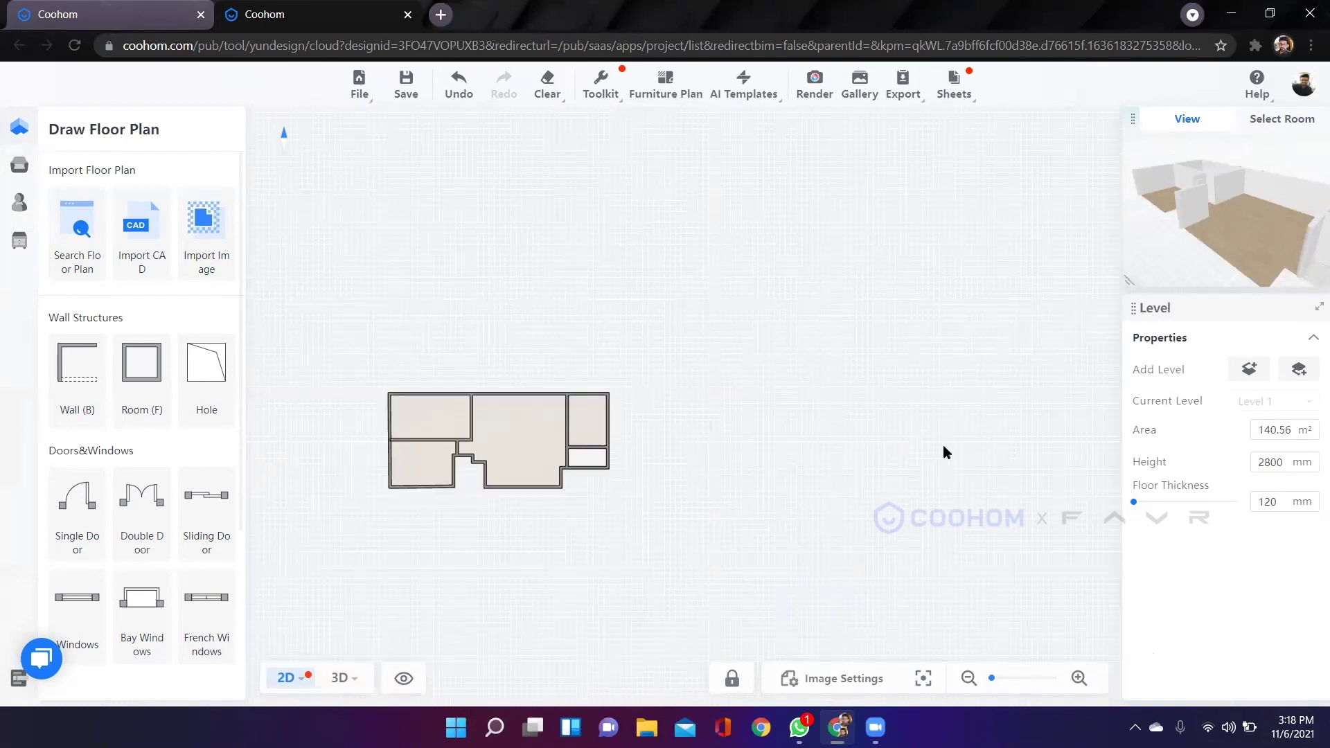
pyautogui.moveTo(1003, 368); pyautogui.dragTo(1013, 357)
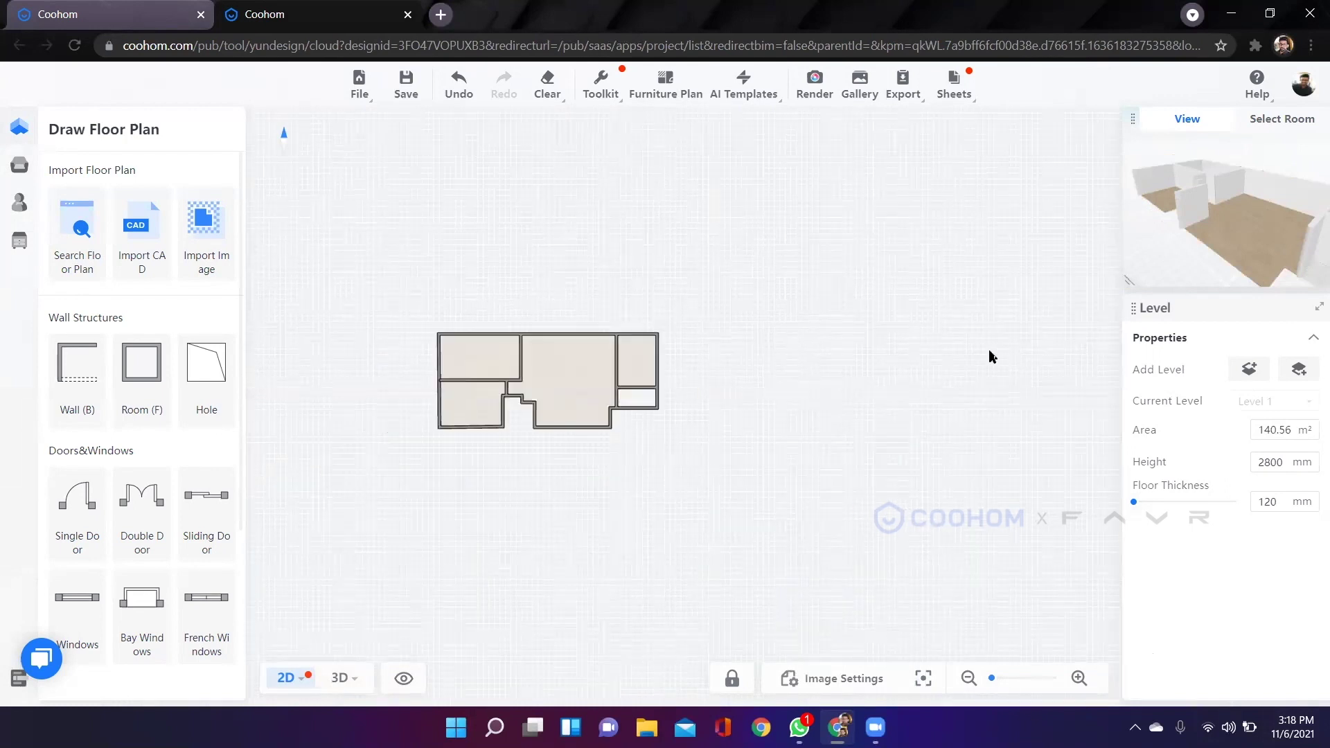
pyautogui.moveTo(868, 403); pyautogui.dragTo(929, 356)
pyautogui.scroll(10, 641, 340)
pyautogui.scroll(-2, 589, 565)
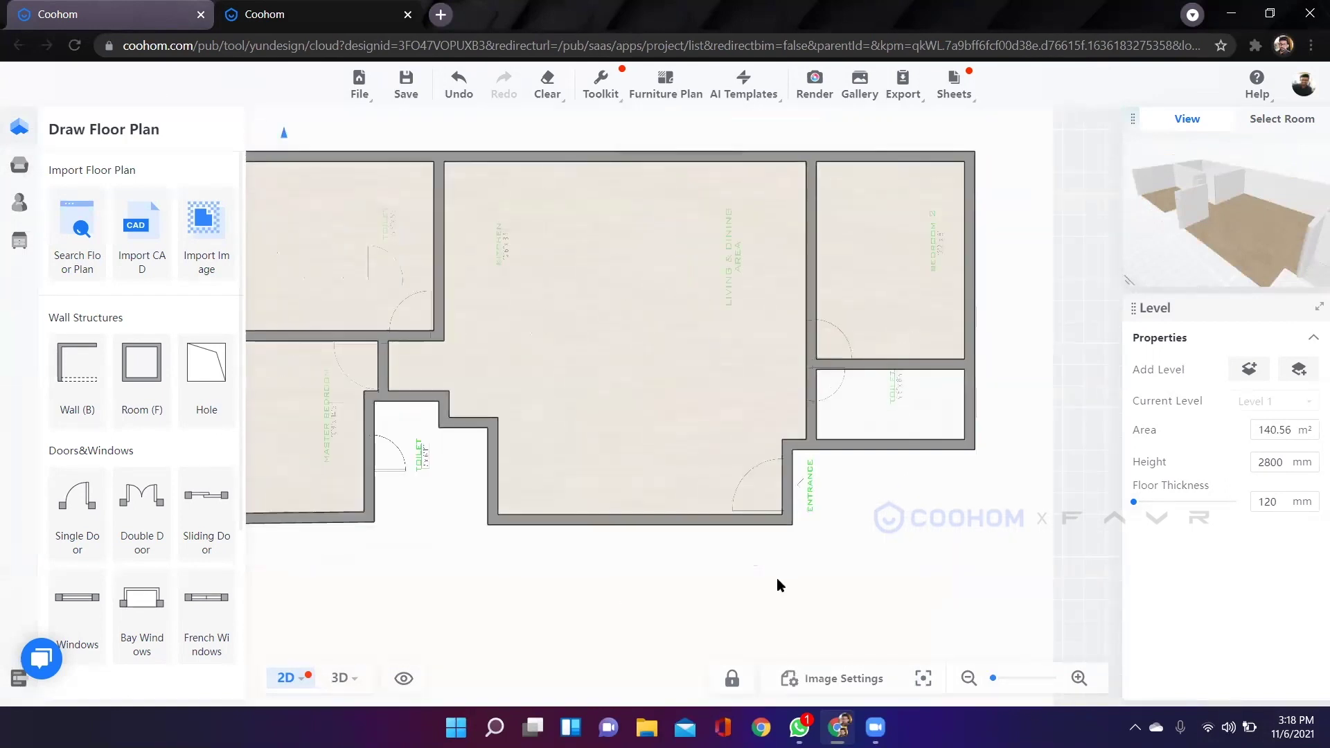
pyautogui.moveTo(600, 316); pyautogui.dragTo(847, 255)
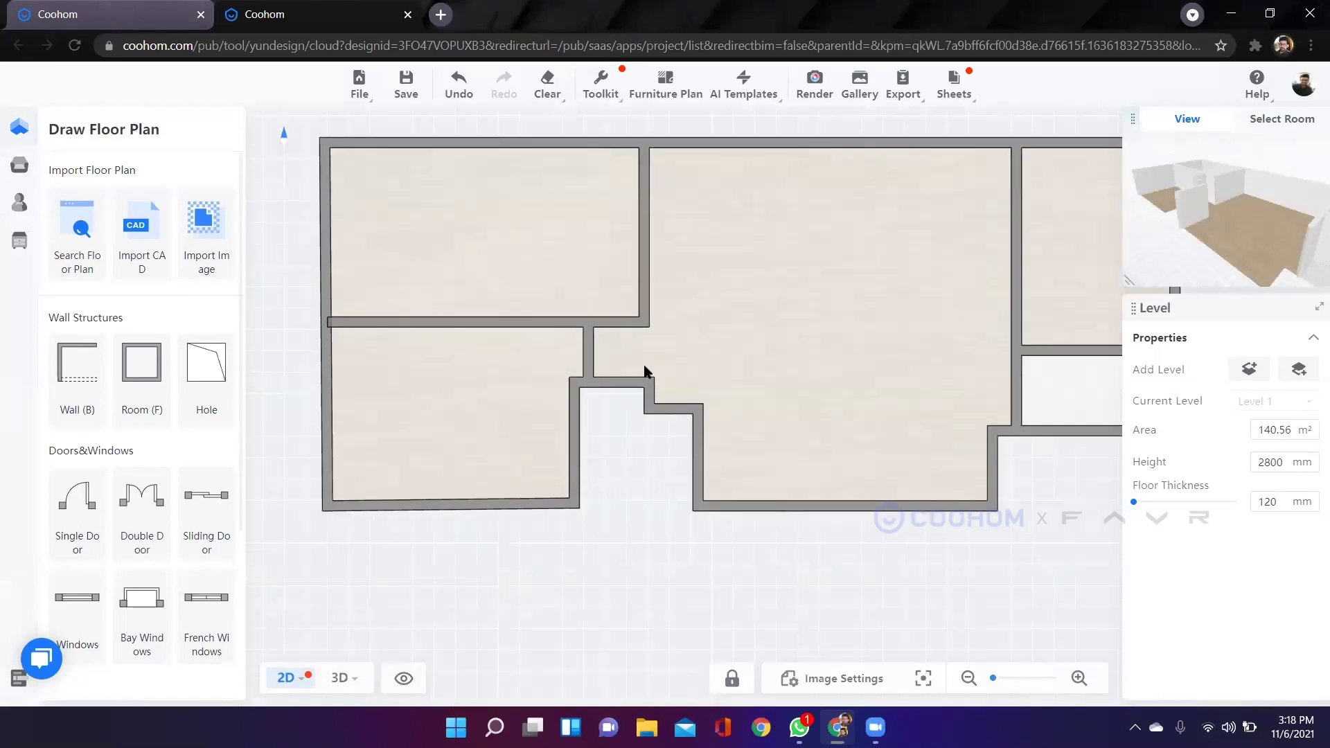
pyautogui.scroll(1, 644, 372)
pyautogui.scroll(4, 520, 326)
pyautogui.scroll(-4, 579, 326)
pyautogui.moveTo(1050, 188); pyautogui.dragTo(839, 296)
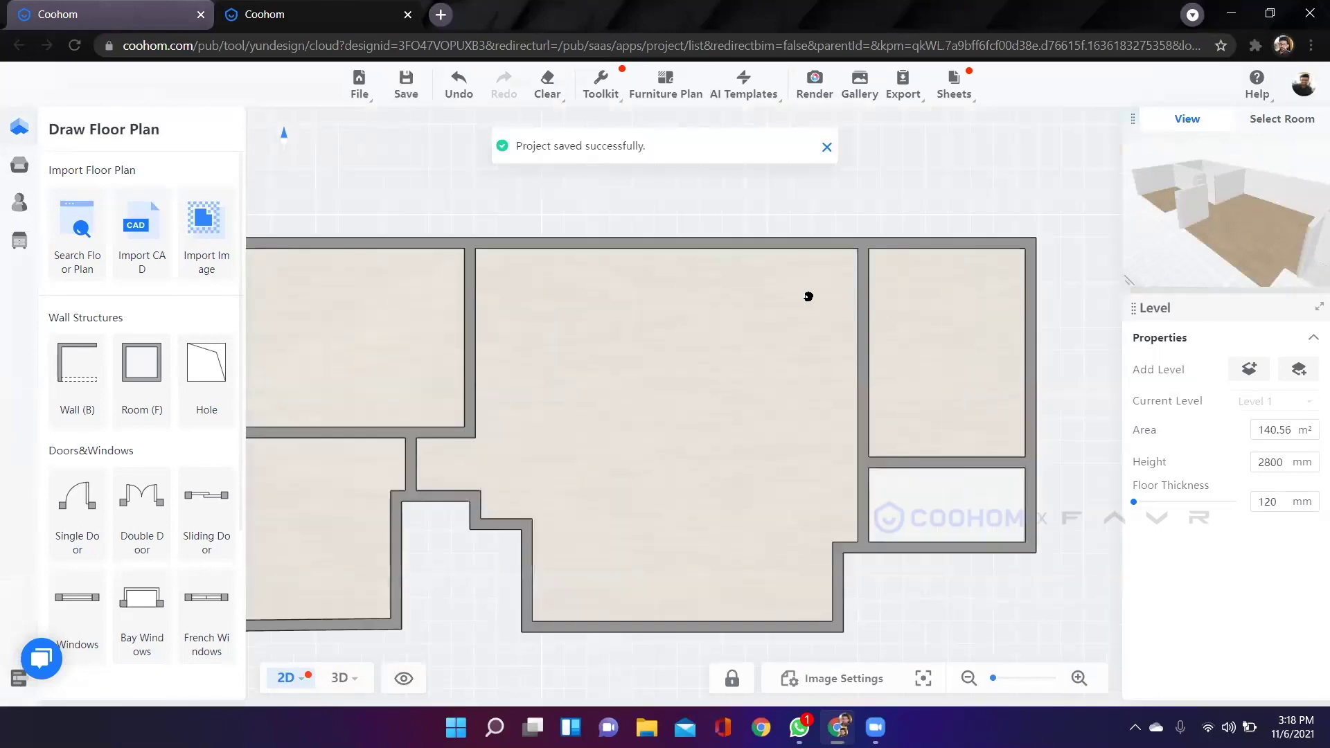
pyautogui.scroll(1, 646, 390)
pyautogui.moveTo(1005, 451); pyautogui.dragTo(859, 454)
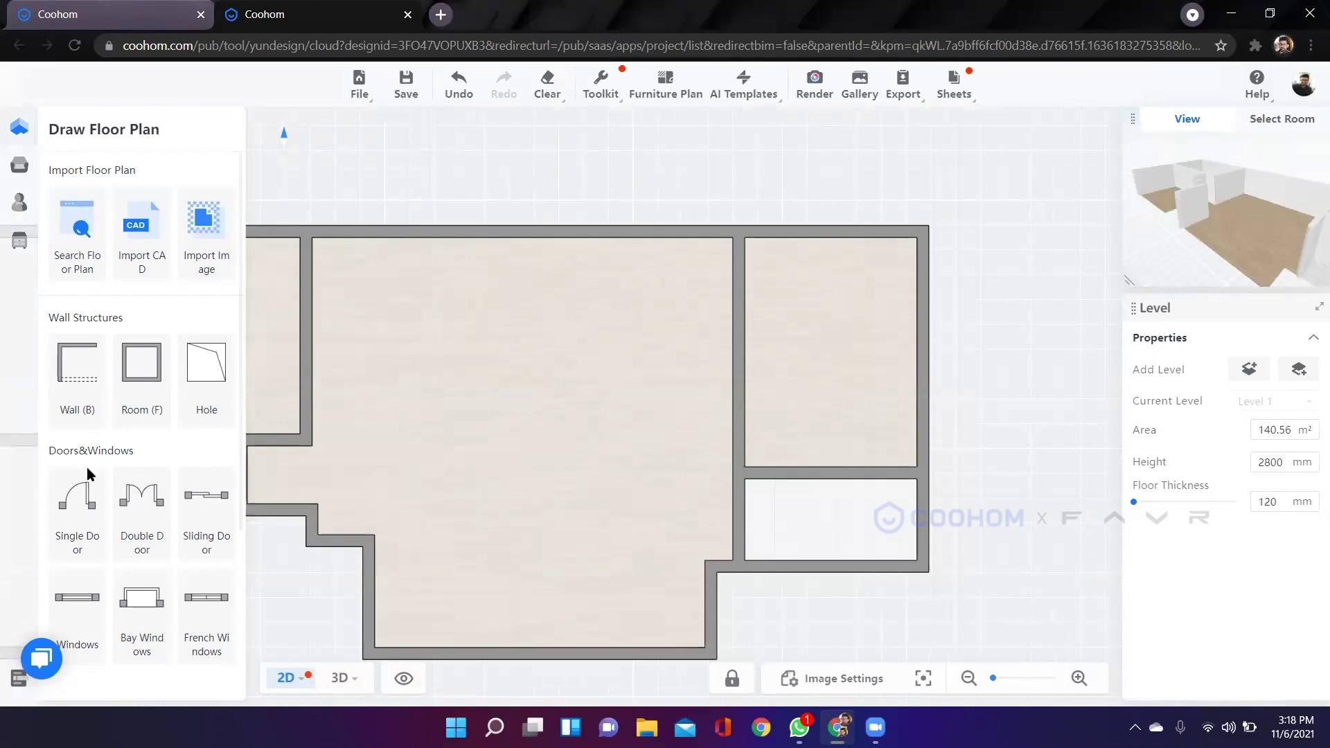
# Place a single door at the bedroom's doorway, mirror it to match the plan image and widen it to 959 mm.
pyautogui.scroll(3, 739, 400)
pyautogui.moveTo(751, 507); pyautogui.dragTo(692, 430)
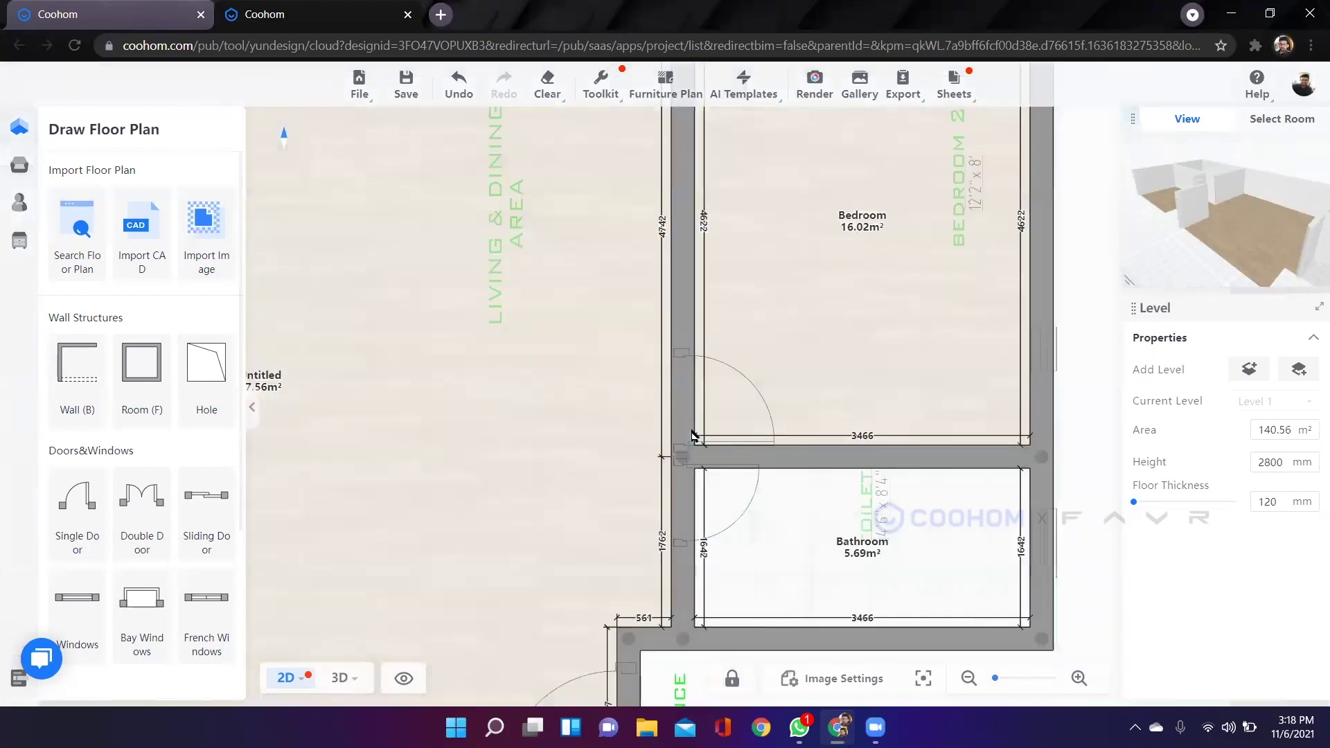
pyautogui.click(693, 433)
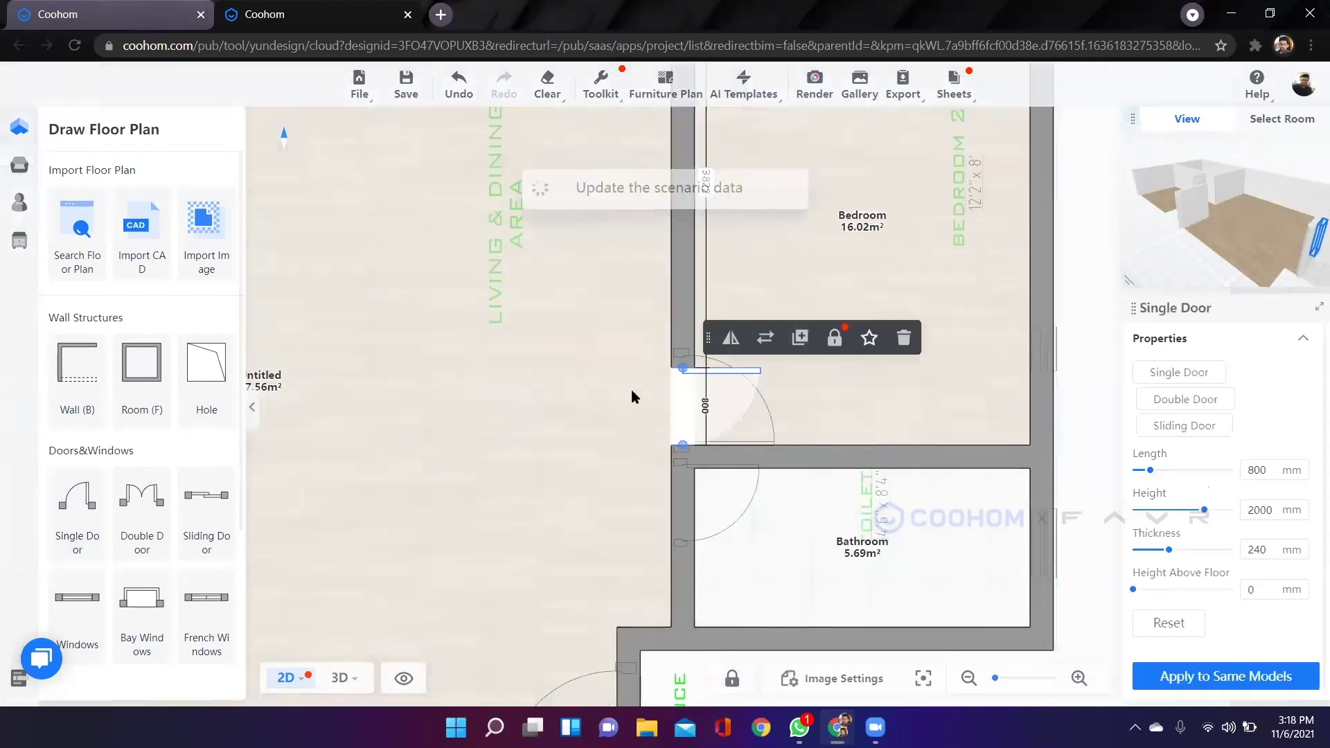
pyautogui.click(730, 337)
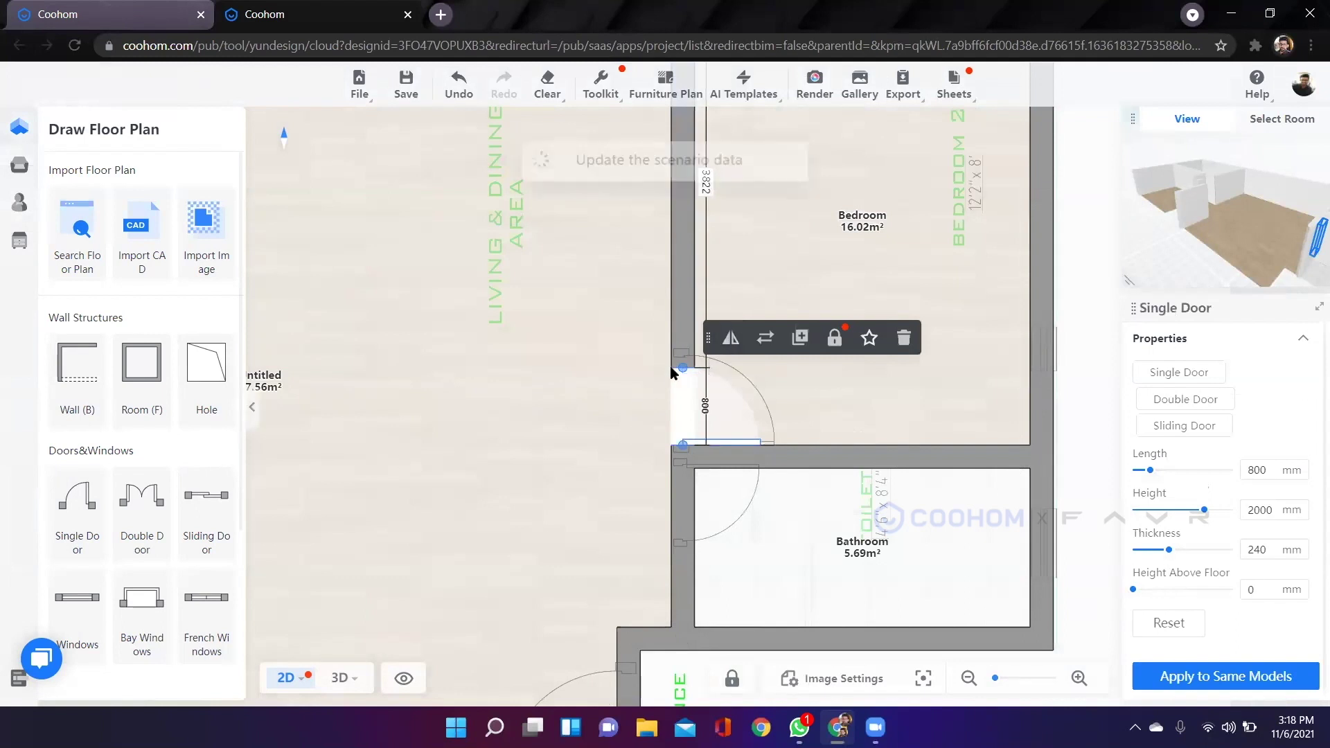
pyautogui.moveTo(683, 348); pyautogui.dragTo(686, 356)
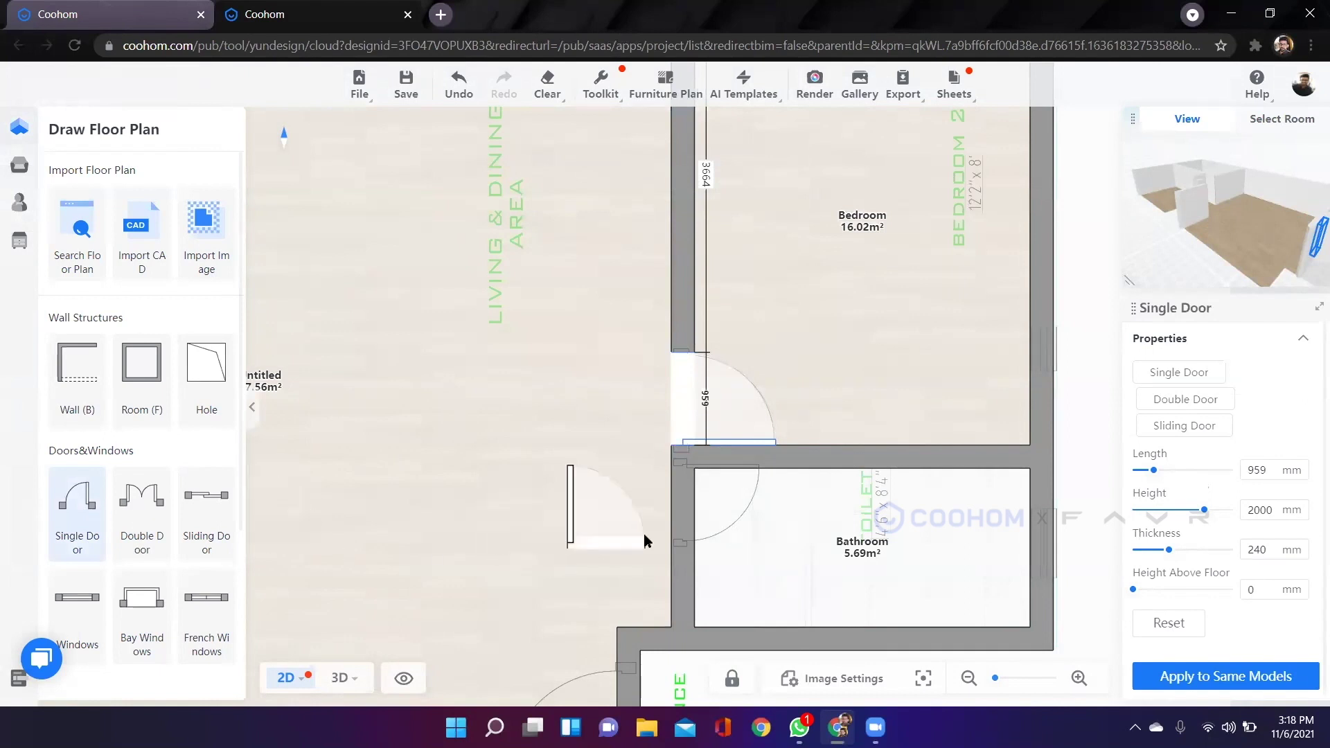
# Place an 800 mm wide single door at the bathroom's doorway, just below the bedroom door.
pyautogui.click(683, 492)
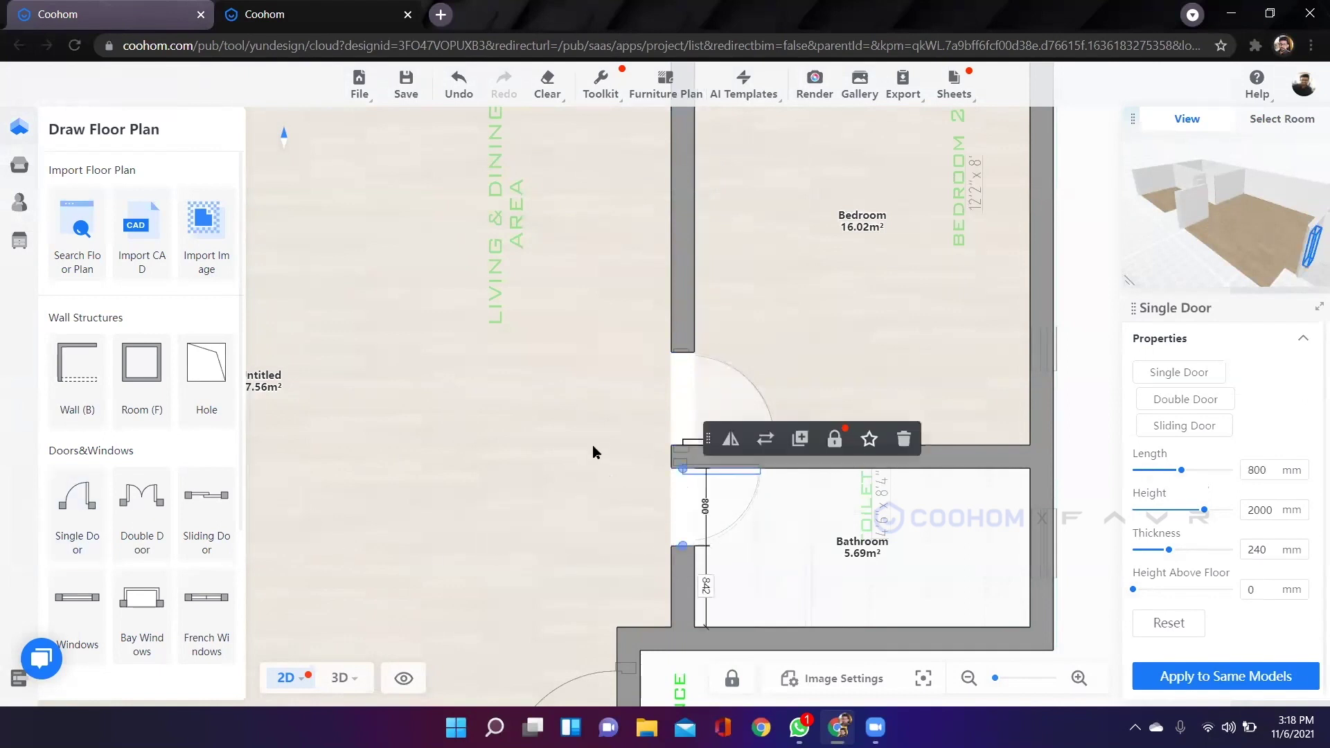
pyautogui.scroll(-5, 603, 444)
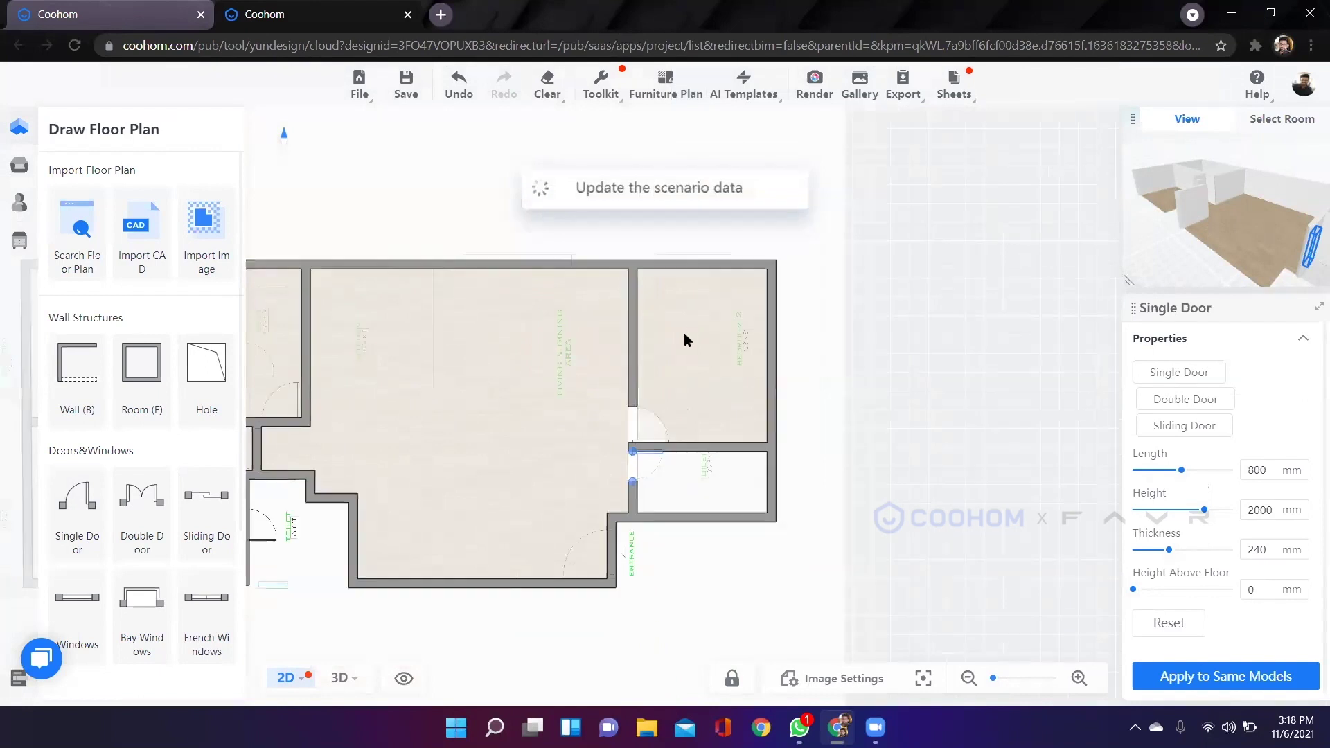
pyautogui.click(647, 367)
# Add a window in the bedroom's upper wall and stretch it to 2091 mm to match the plan image.
pyautogui.scroll(2, 697, 300)
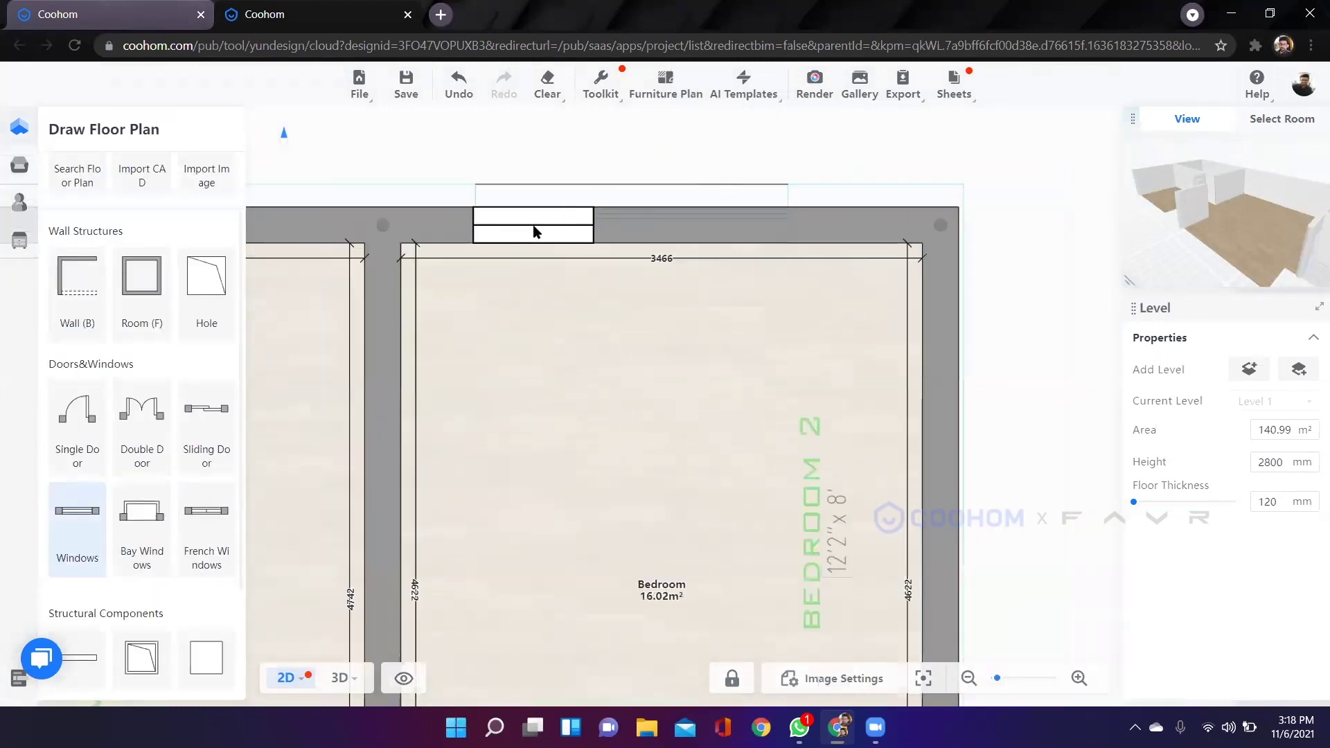
pyautogui.click(631, 235)
pyautogui.moveTo(593, 225); pyautogui.dragTo(794, 234)
pyautogui.scroll(-5, 683, 352)
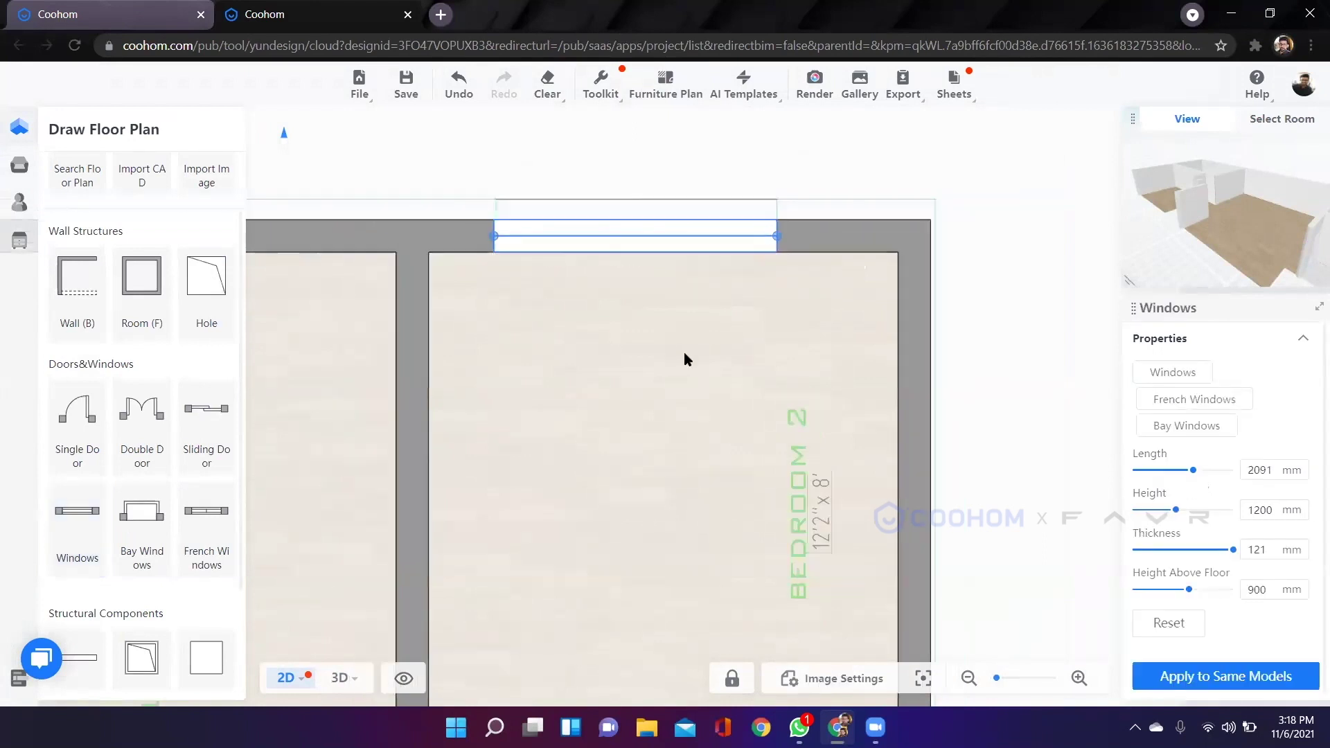
pyautogui.click(866, 550)
# Add a window in the bedroom's outer side wall and shorten it to 451 mm at the marked opening.
pyautogui.scroll(3, 717, 464)
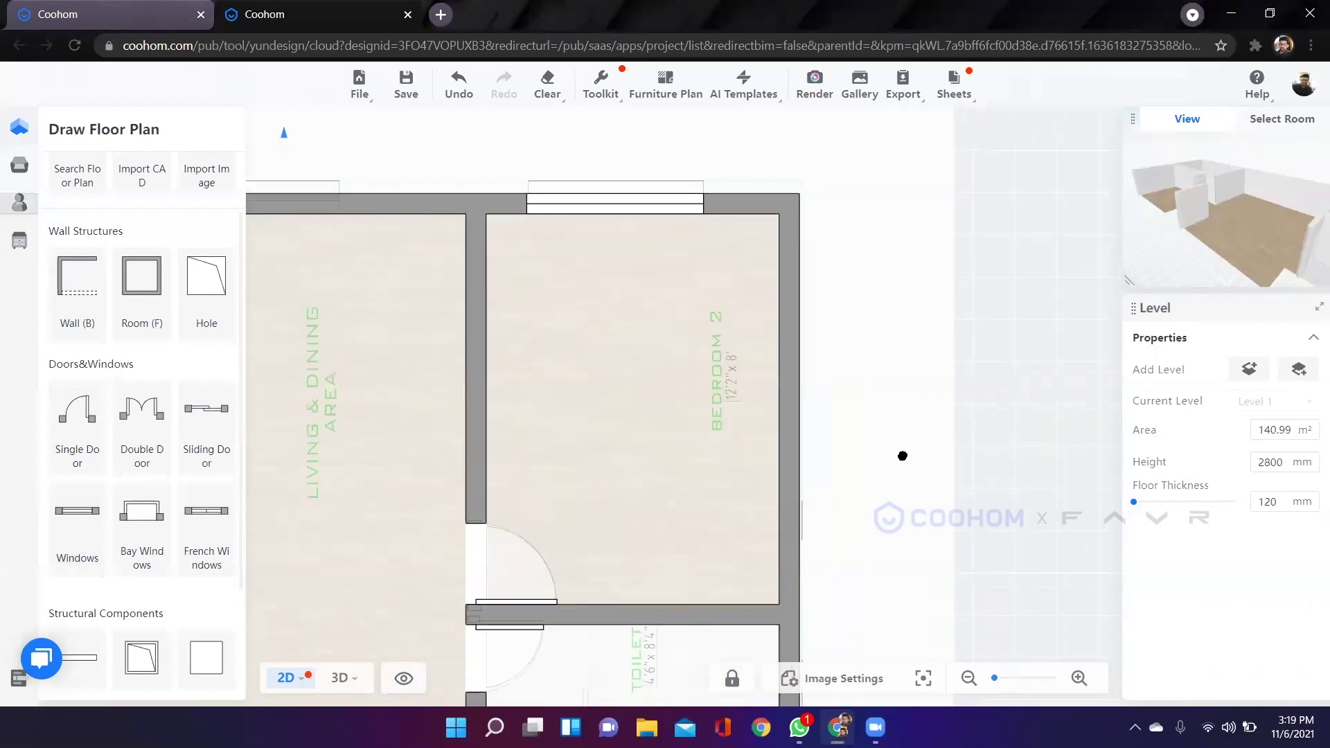
pyautogui.scroll(3, 276, 489)
pyautogui.click(79, 516)
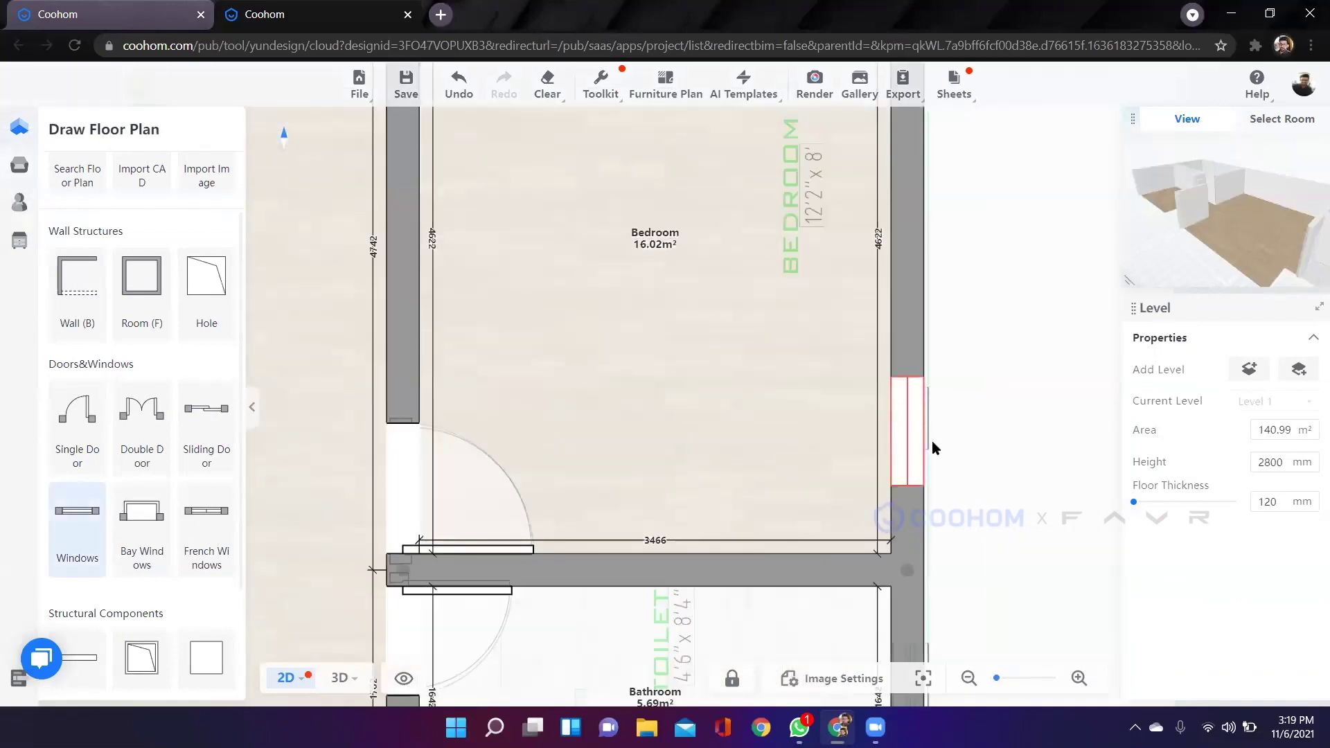
pyautogui.click(910, 460)
pyautogui.moveTo(910, 460); pyautogui.dragTo(913, 450)
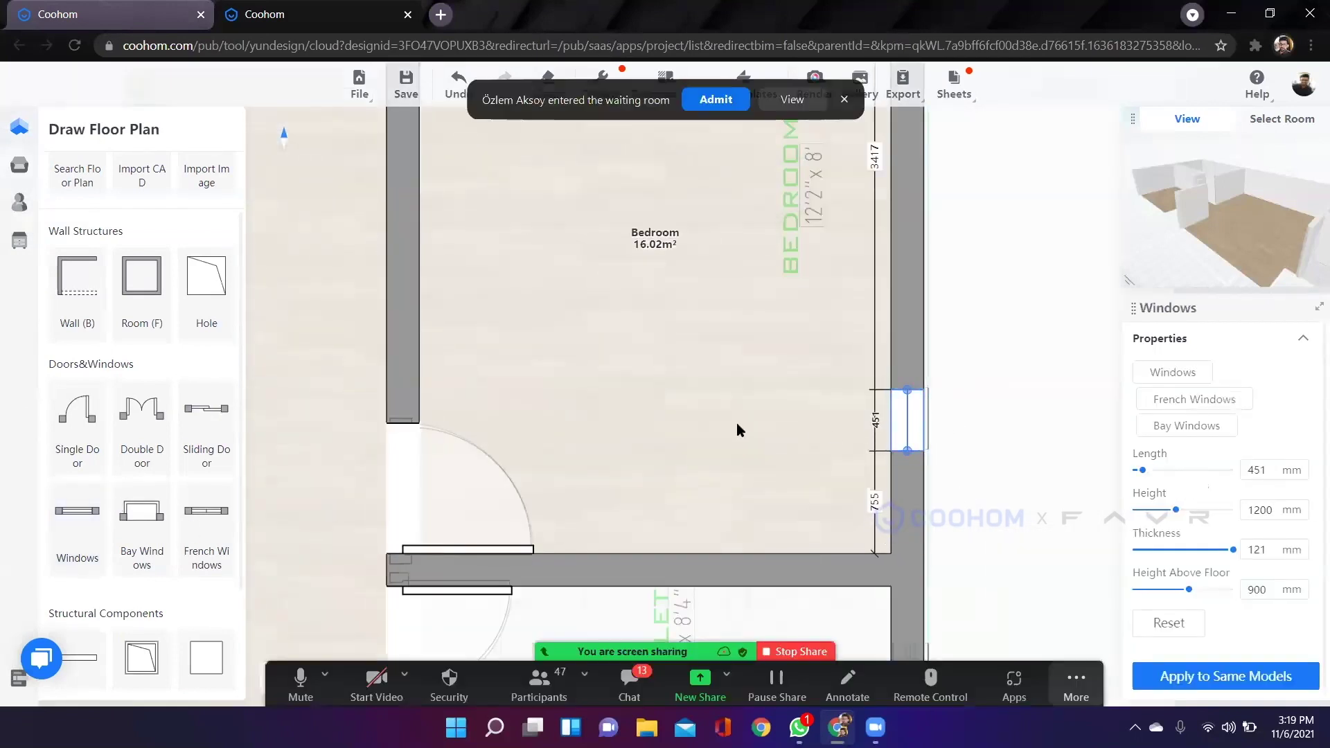
pyautogui.scroll(-5, 767, 393)
pyautogui.click(800, 229)
# Hide the floating meeting controls of the Zoom screen share and switch the floor plan to the 3D view.
pyautogui.scroll(5, 688, 351)
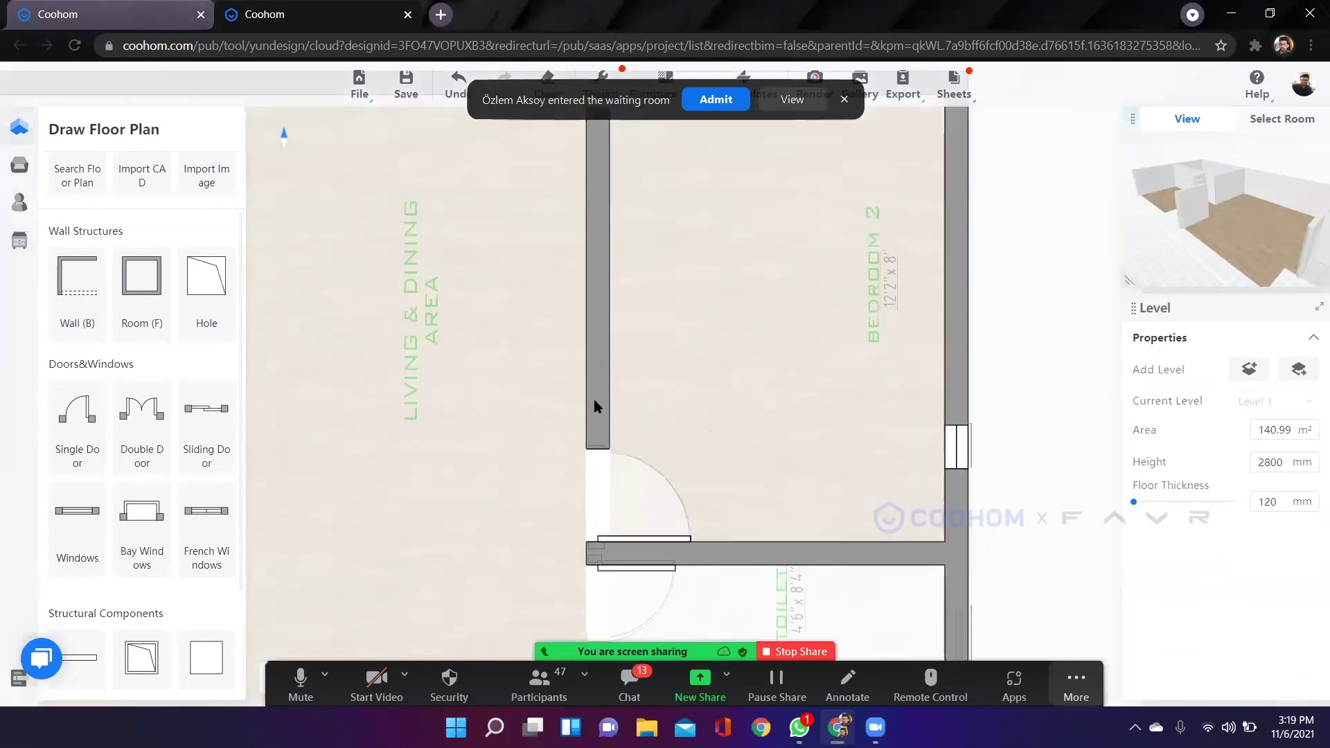
pyautogui.scroll(-4, 604, 467)
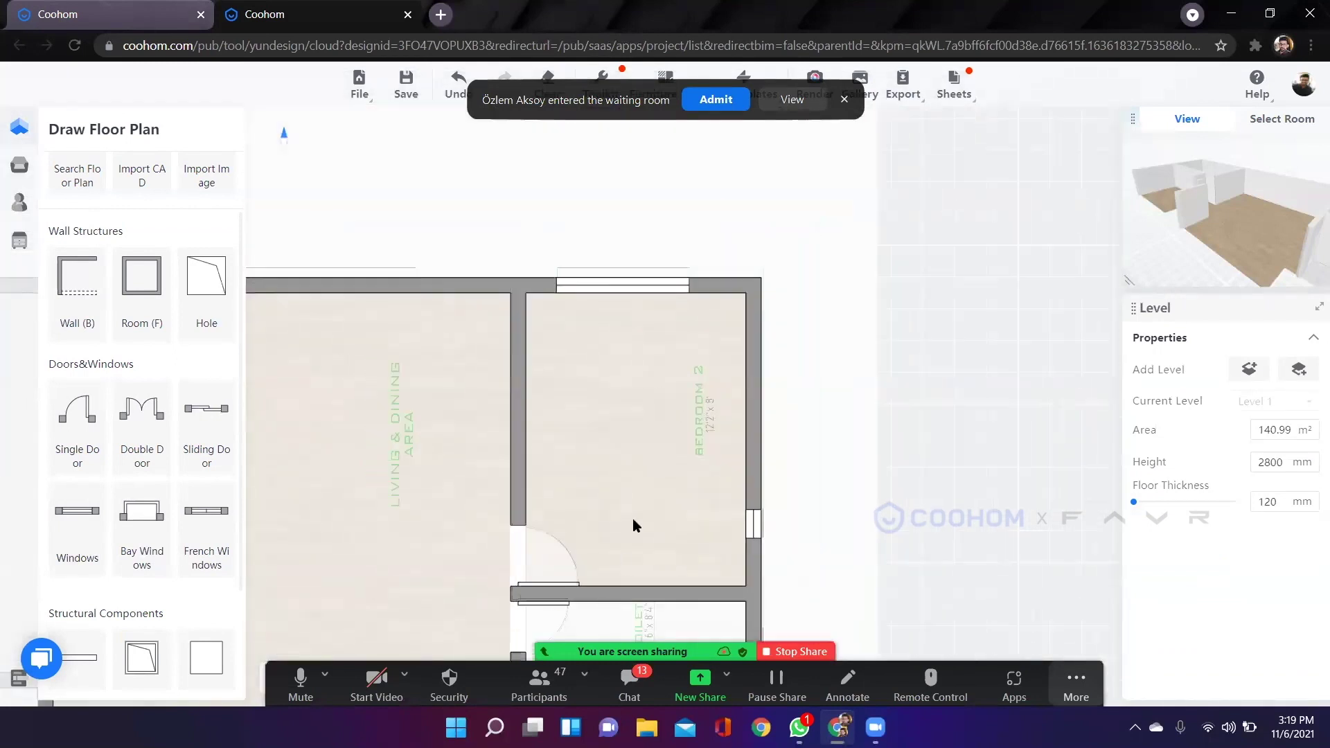
pyautogui.press('space')
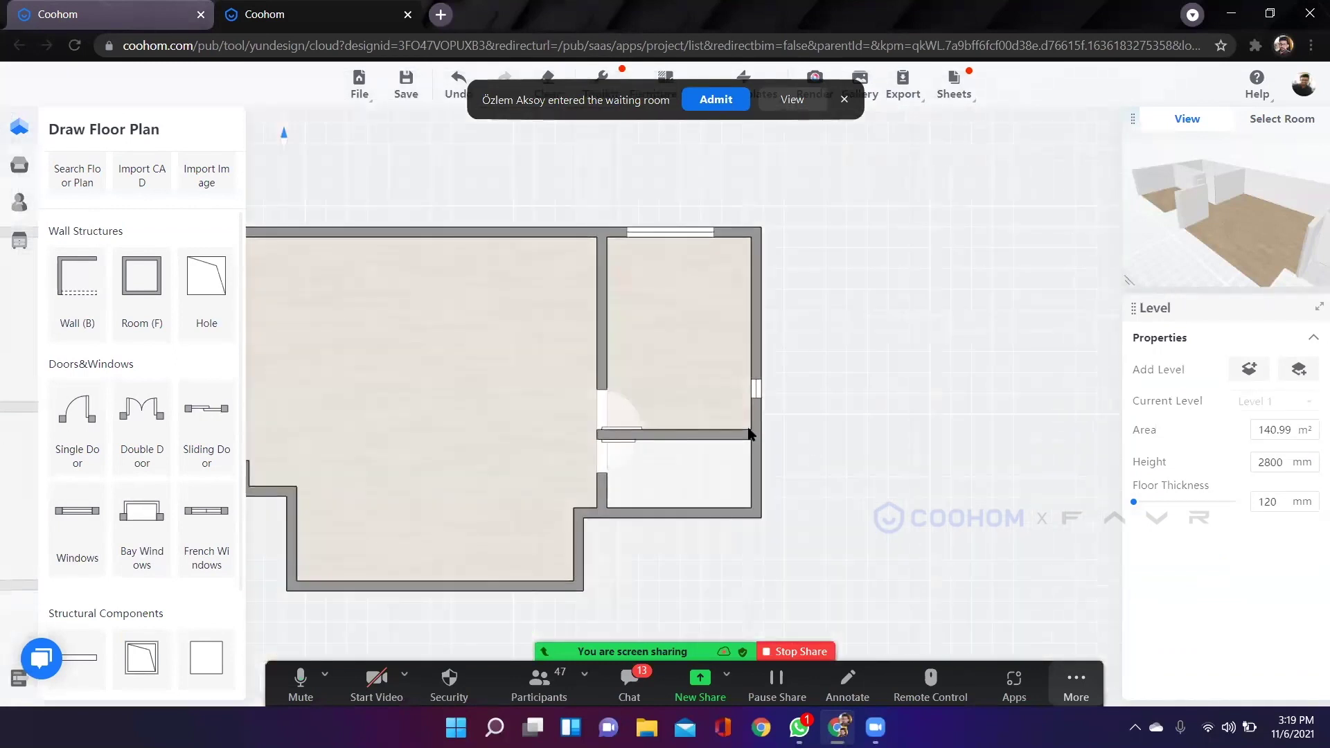
pyautogui.moveTo(551, 362); pyautogui.dragTo(807, 321)
pyautogui.scroll(3, 647, 401)
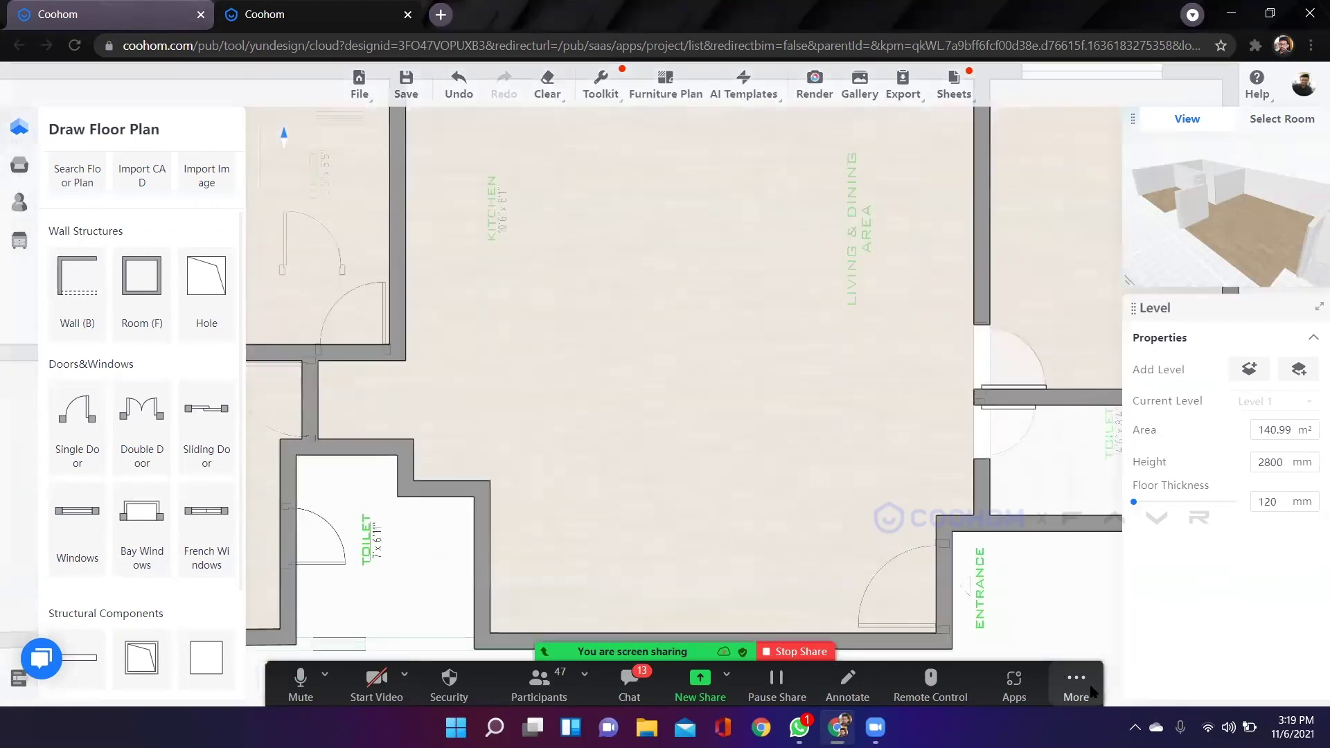
pyautogui.moveTo(1119, 546); pyautogui.dragTo(939, 627)
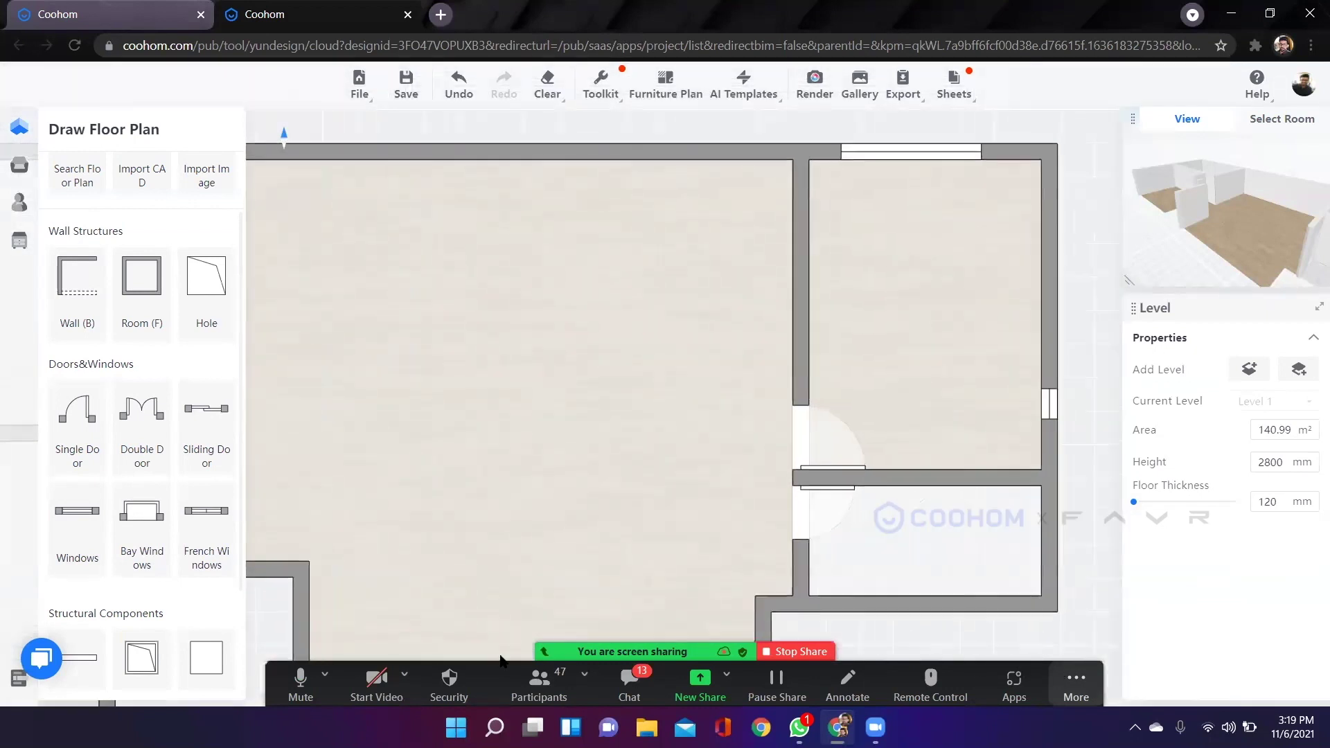
pyautogui.hotkey('ctrl', 'alt', 'shift', 'h')
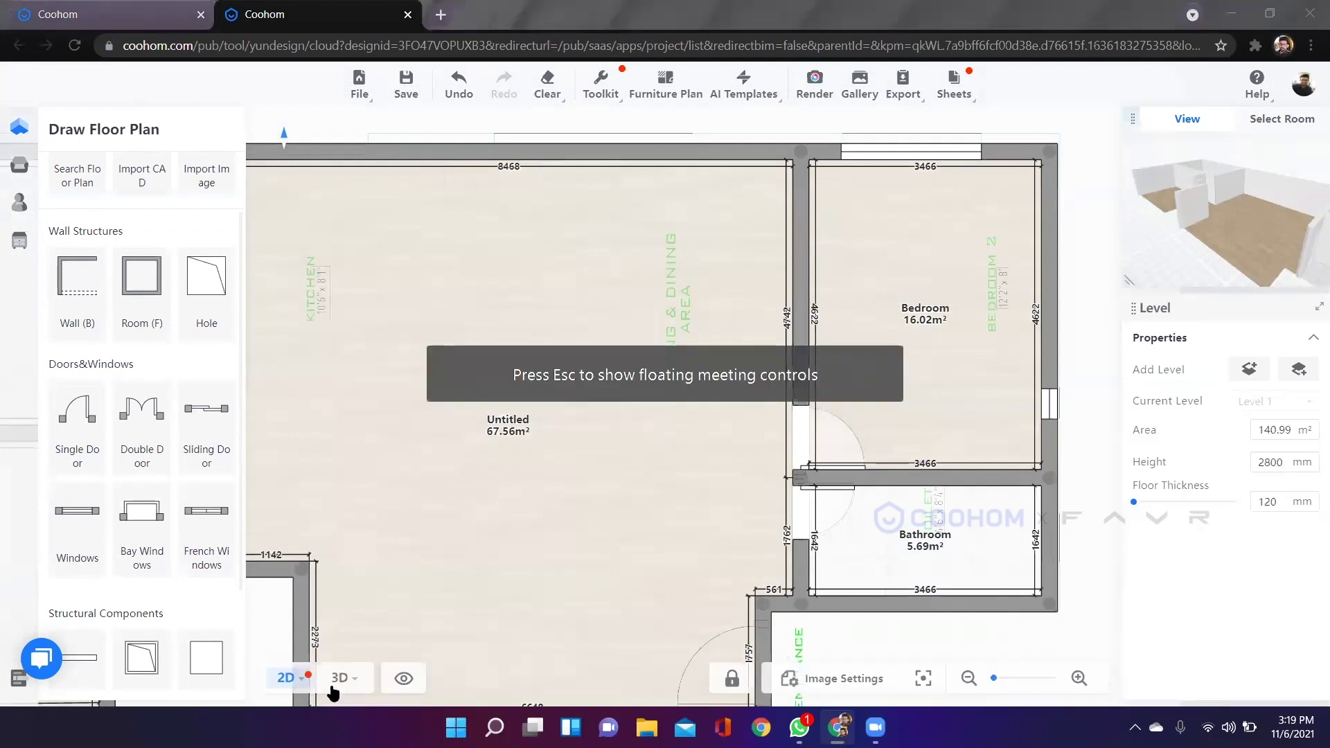
pyautogui.click(339, 685)
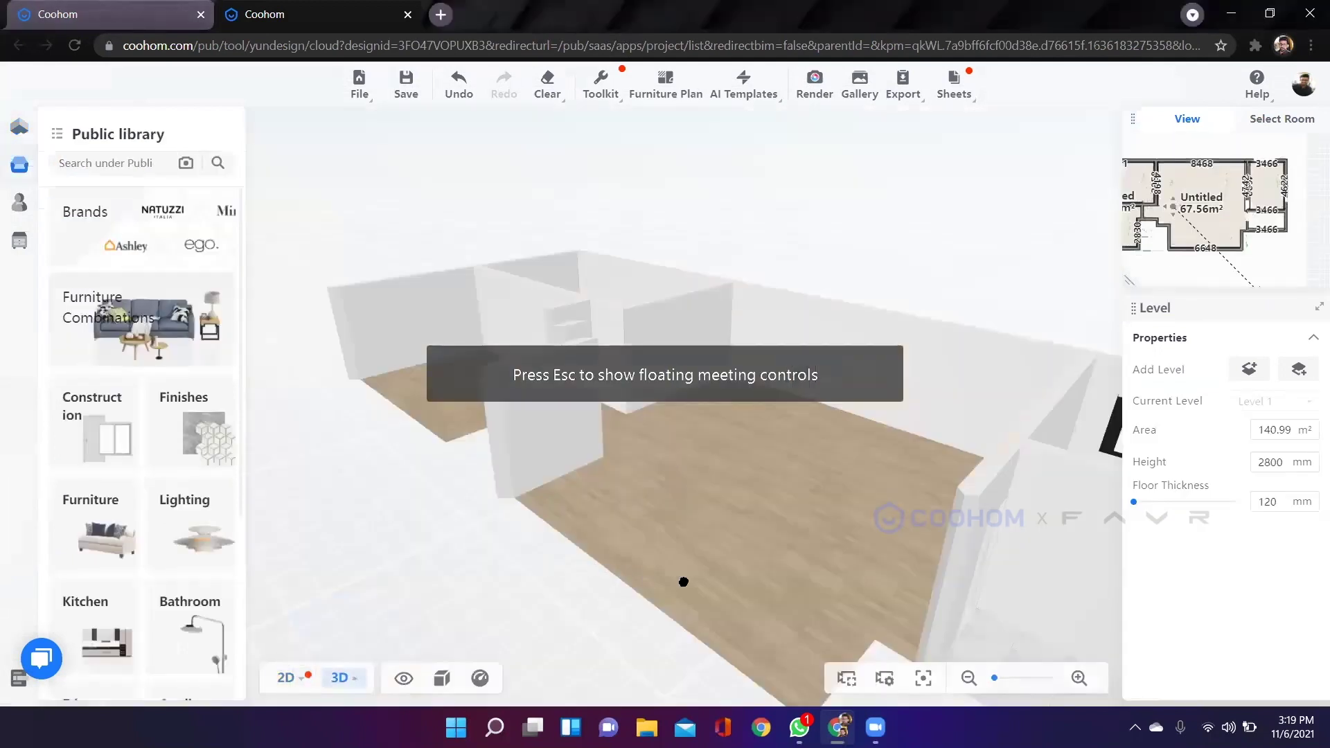
# Examine the modelled rooms and the bedroom's window openings from several angles in 3D.
pyautogui.moveTo(683, 581); pyautogui.dragTo(865, 541)
pyautogui.moveTo(925, 259); pyautogui.dragTo(582, 496)
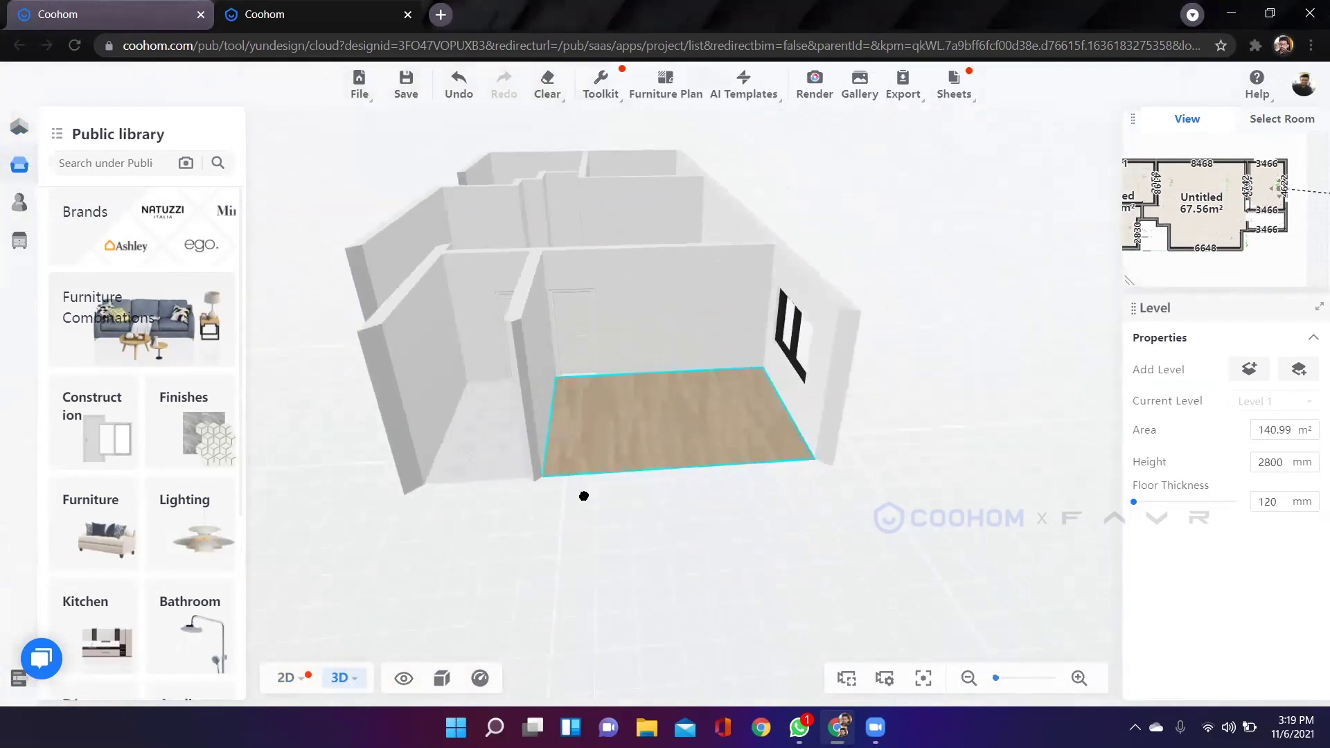
pyautogui.moveTo(753, 498); pyautogui.dragTo(467, 379)
pyautogui.moveTo(612, 528); pyautogui.dragTo(519, 508)
pyautogui.click(490, 555)
pyautogui.moveTo(490, 555); pyautogui.dragTo(693, 484)
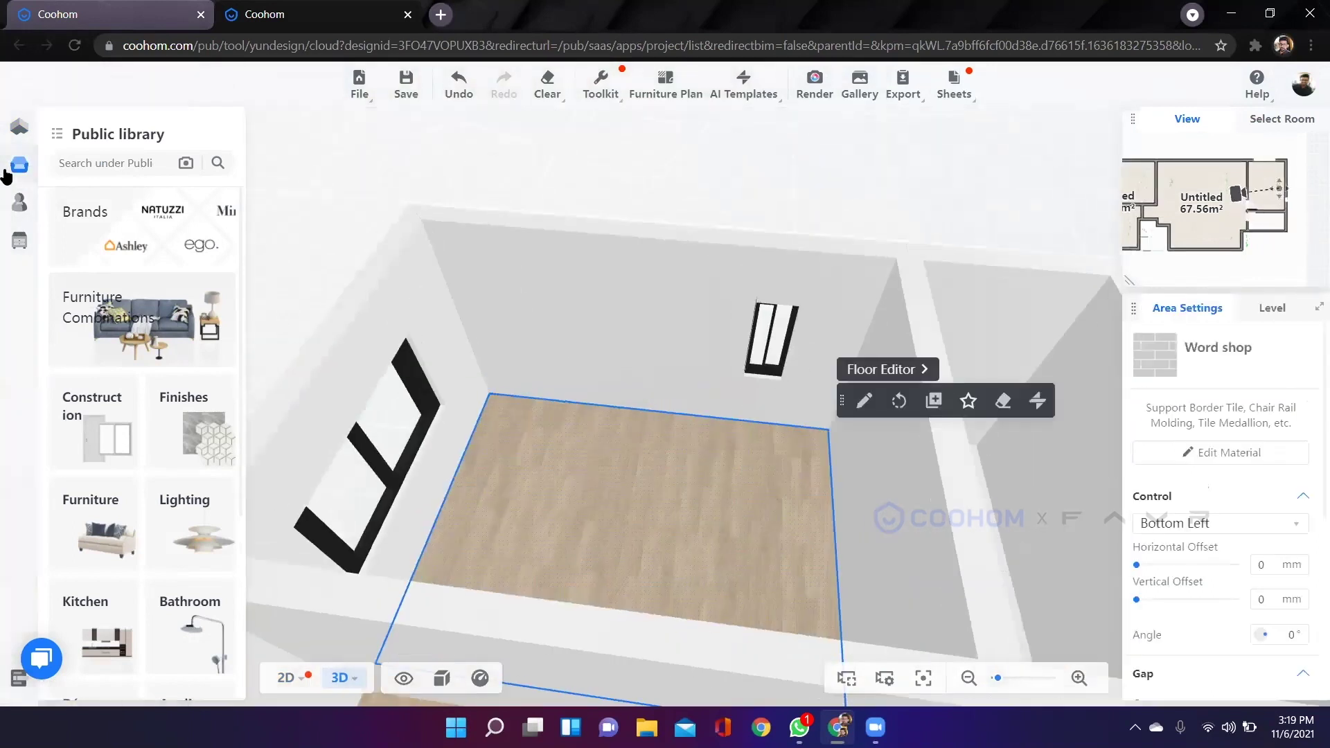
# Return to the 2D floor plan and its drawing tools, with the named bedroom and bathroom in view.
pyautogui.moveTo(17, 168)
pyautogui.click(20, 128)
pyautogui.scroll(-4, 311, 259)
pyautogui.moveTo(475, 557); pyautogui.dragTo(623, 563)
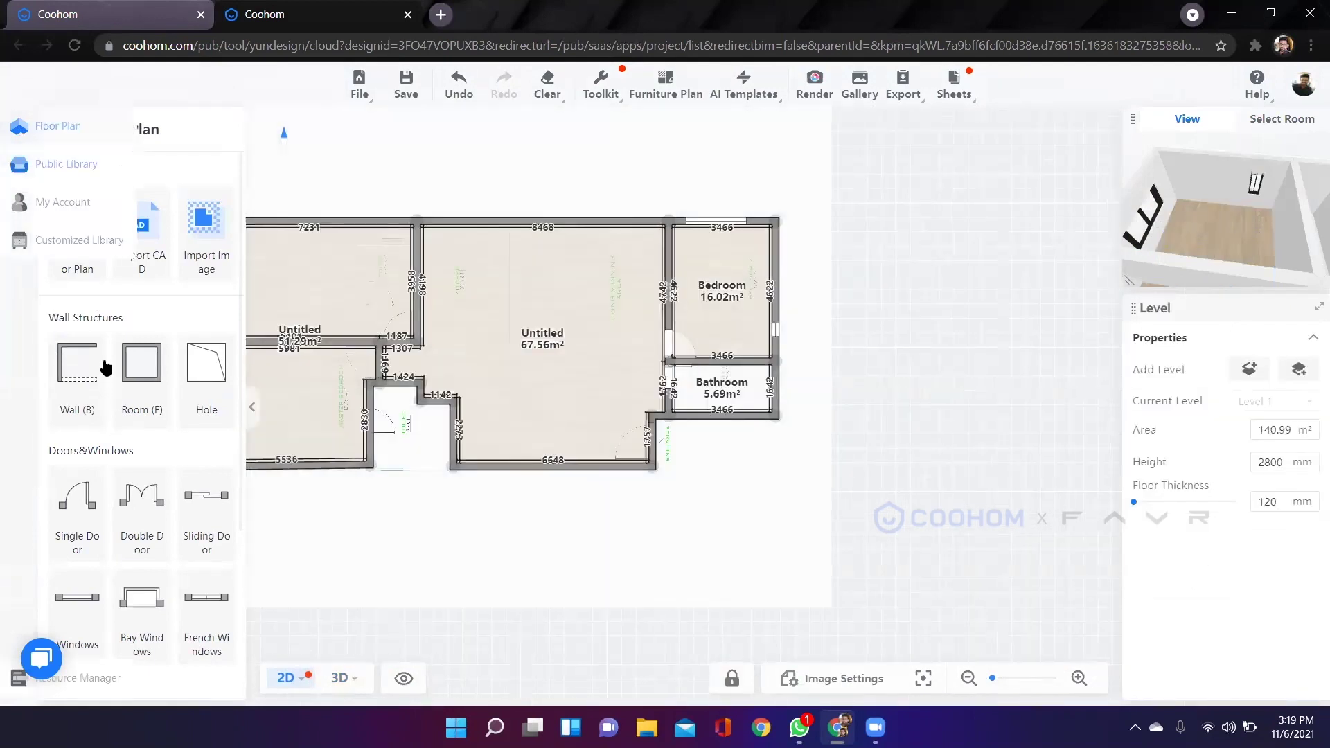
# Open the Finishes category of the public library with the bedroom enlarged in the 2D plan.
pyautogui.moveTo(21, 172)
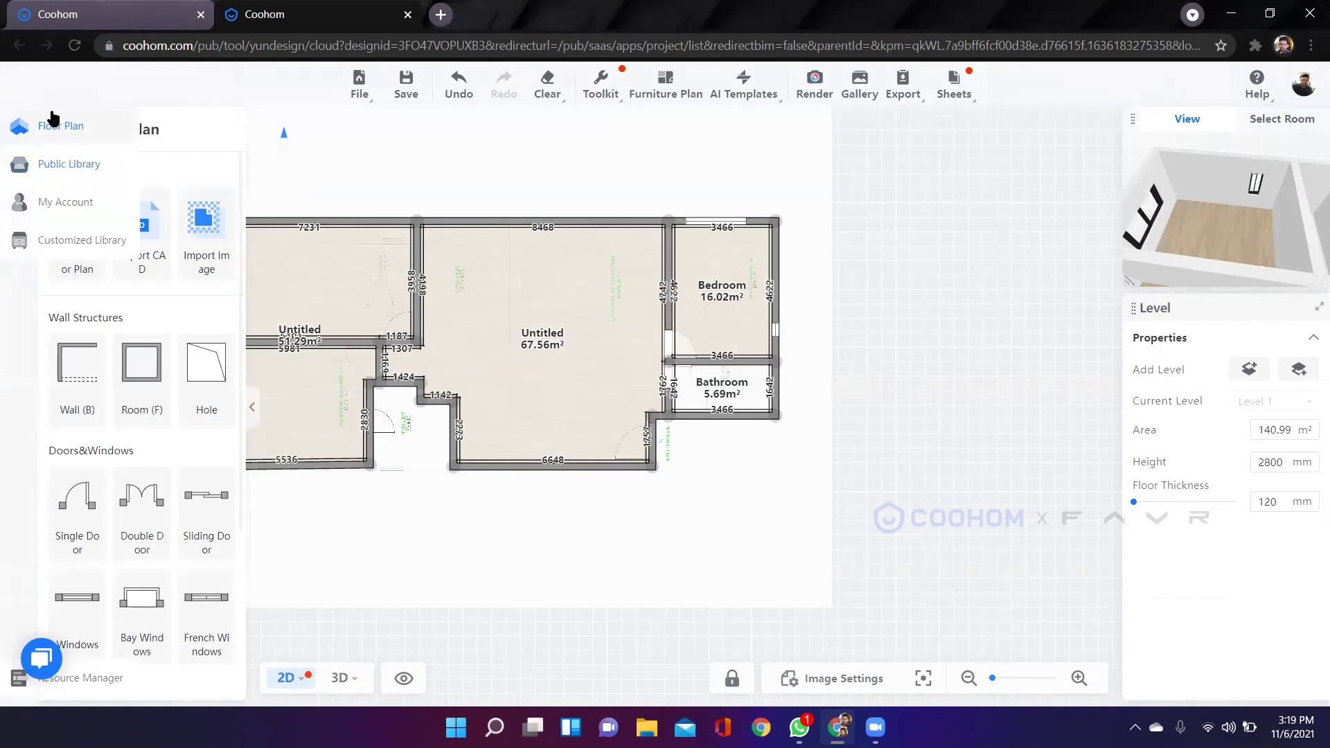
pyautogui.click(63, 168)
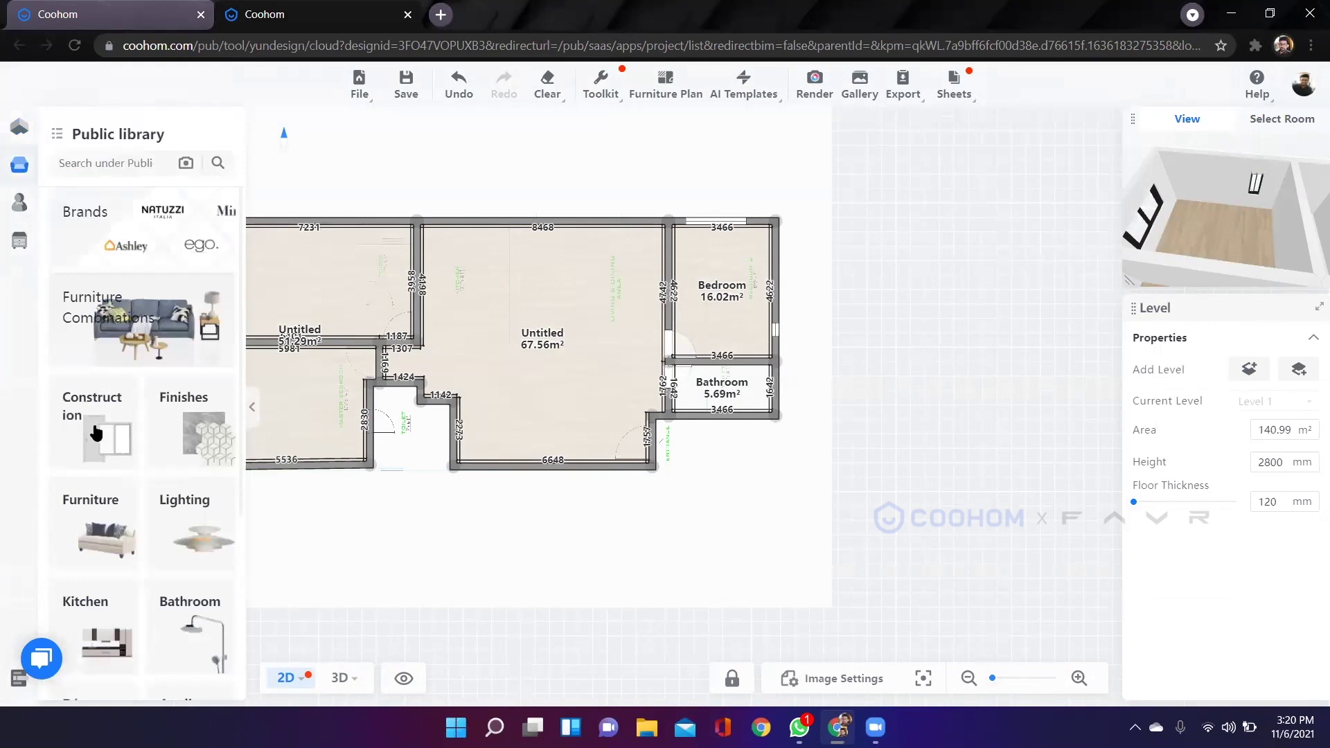
pyautogui.scroll(-1, 81, 429)
pyautogui.scroll(-1, 125, 346)
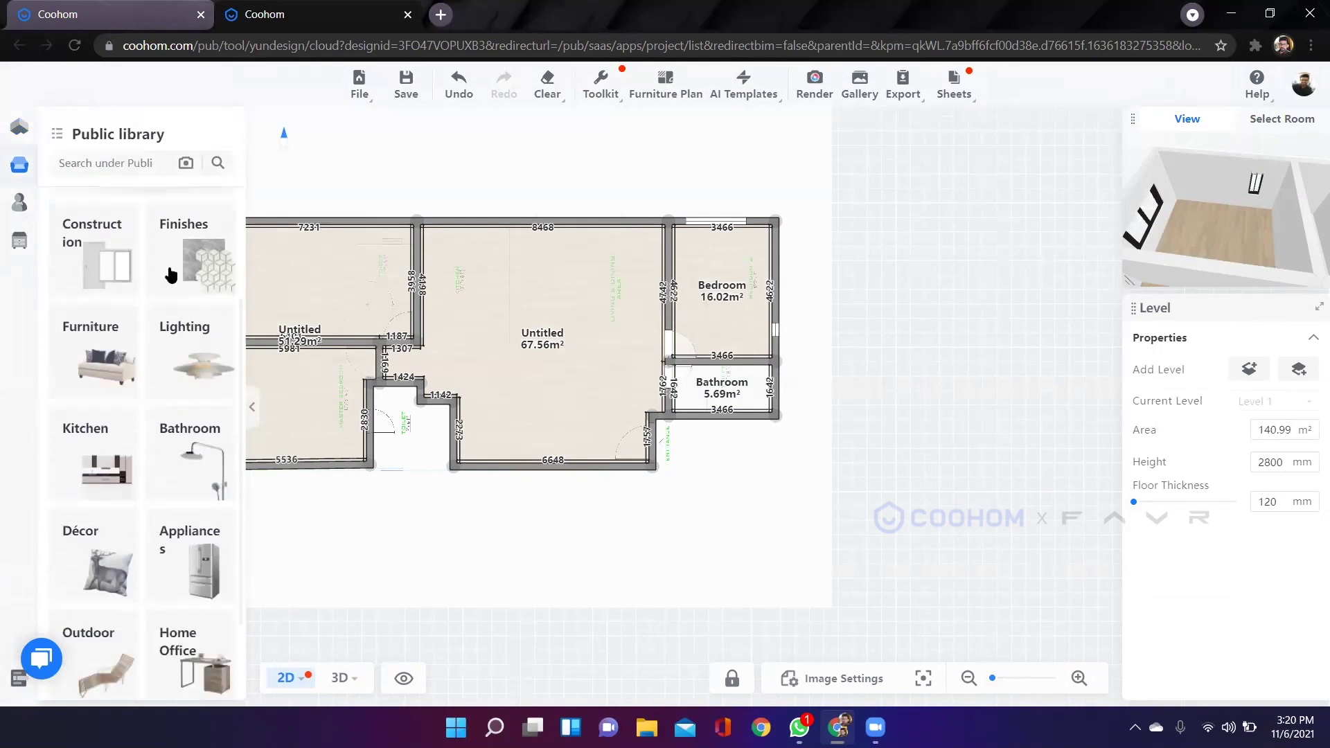
pyautogui.click(170, 274)
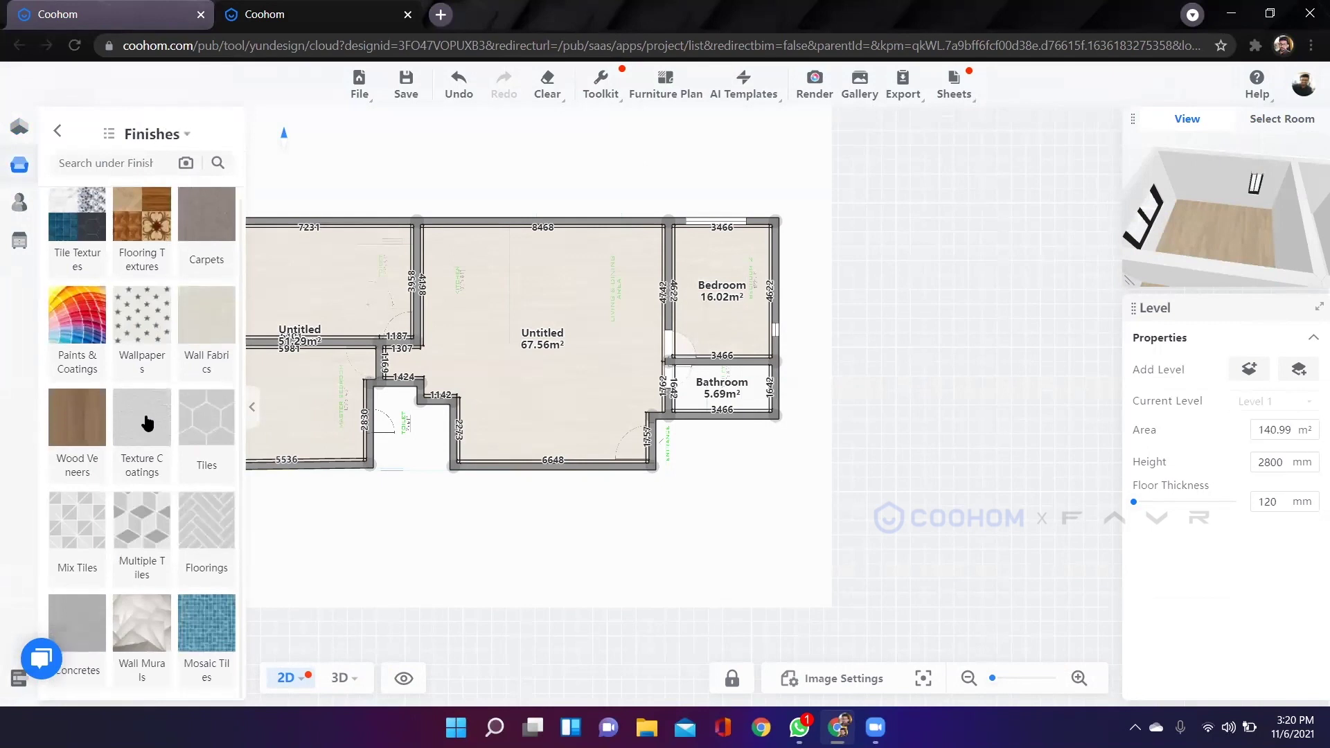
pyautogui.scroll(5, 809, 286)
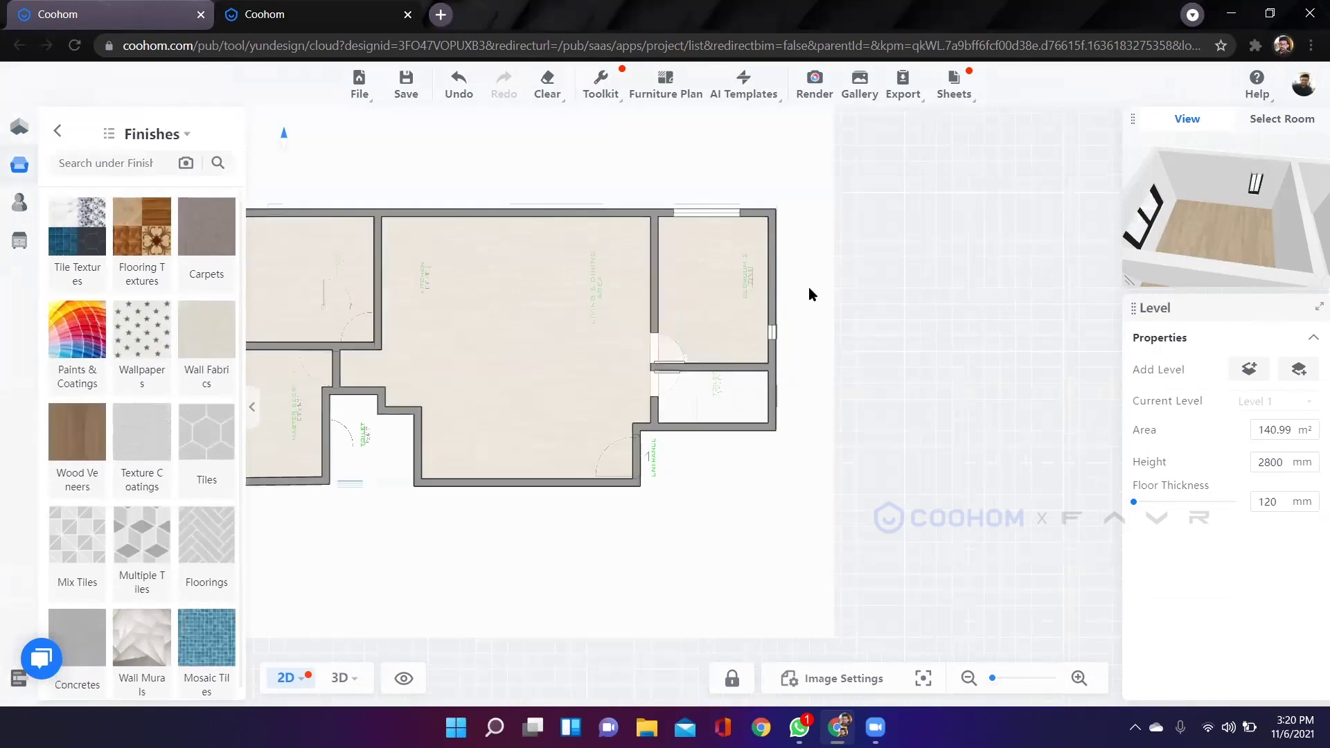
pyautogui.moveTo(562, 426); pyautogui.dragTo(569, 343)
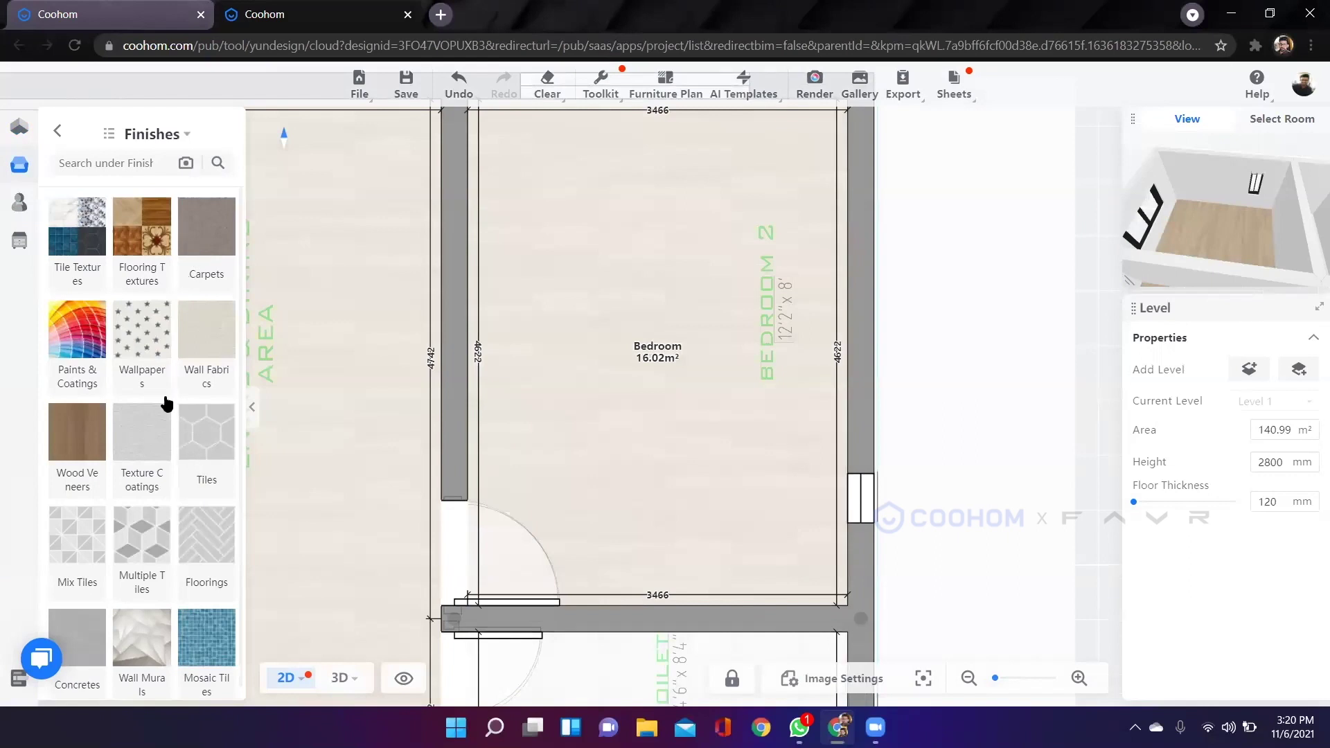
# Browse the Tile Textures for a possible bedroom floor material, then return to the Finishes overview.
pyautogui.click(79, 231)
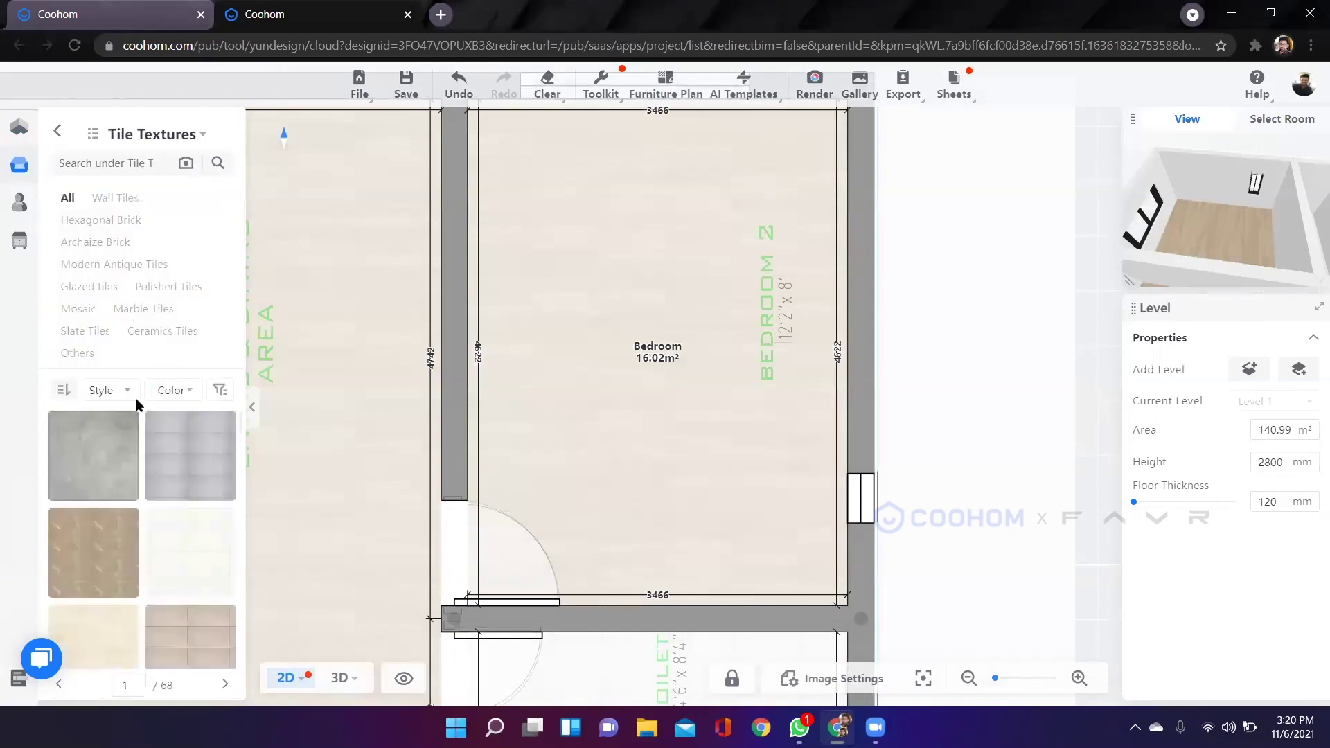
pyautogui.scroll(-5, 136, 397)
pyautogui.scroll(3, 96, 346)
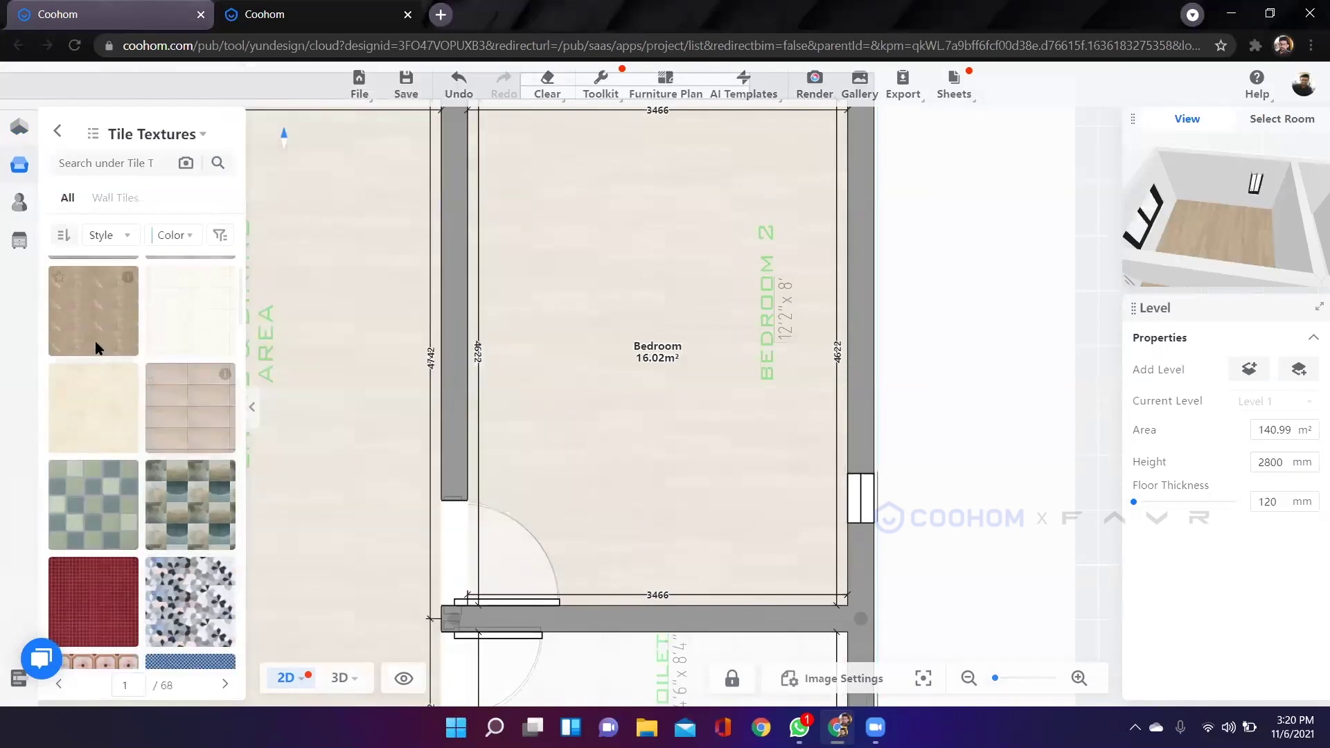
pyautogui.moveTo(230, 379)
pyautogui.scroll(-5, 139, 346)
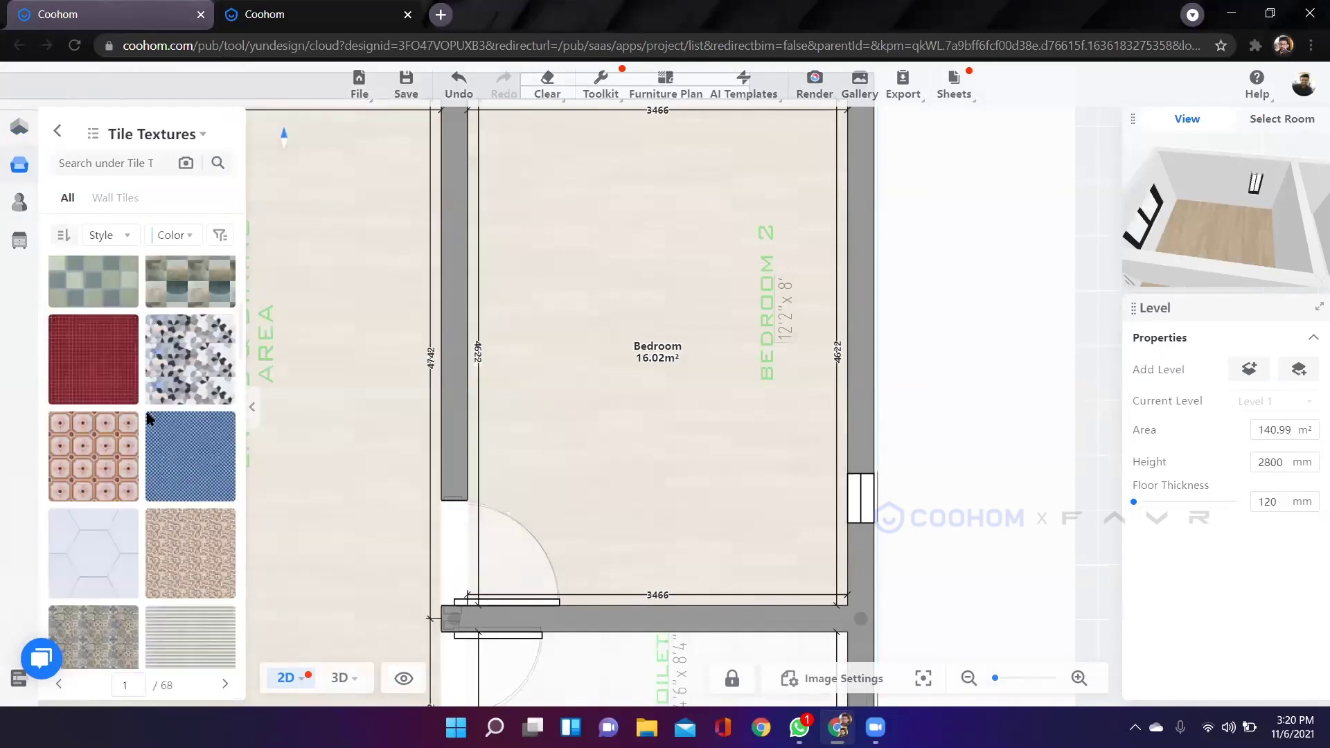
pyautogui.click(57, 130)
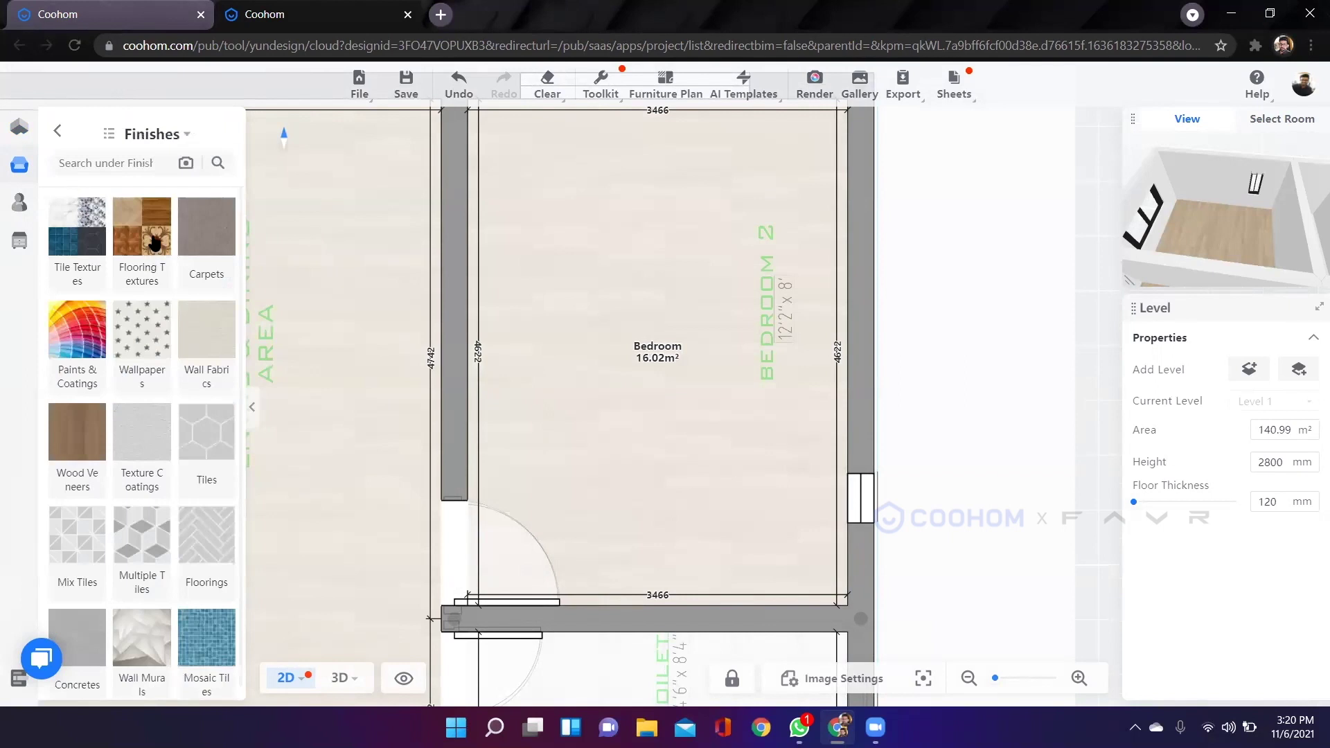
# Apply a reddish-brown wood plank finish from Flooring Textures to the bedroom floor.
pyautogui.click(155, 242)
pyautogui.scroll(-5, 141, 457)
pyautogui.scroll(5, 153, 429)
pyautogui.scroll(-3, 146, 457)
pyautogui.moveTo(157, 490); pyautogui.dragTo(572, 287)
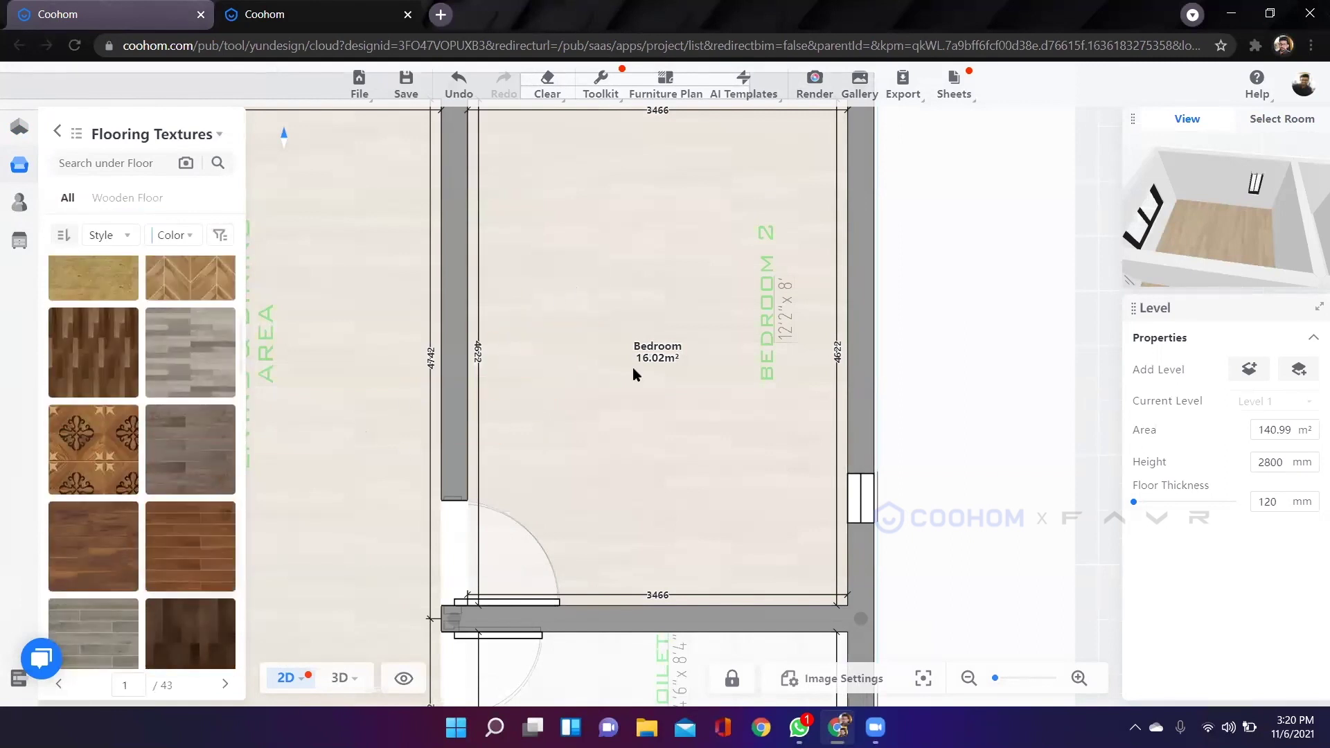
pyautogui.scroll(-3, 638, 365)
pyautogui.scroll(4, 646, 360)
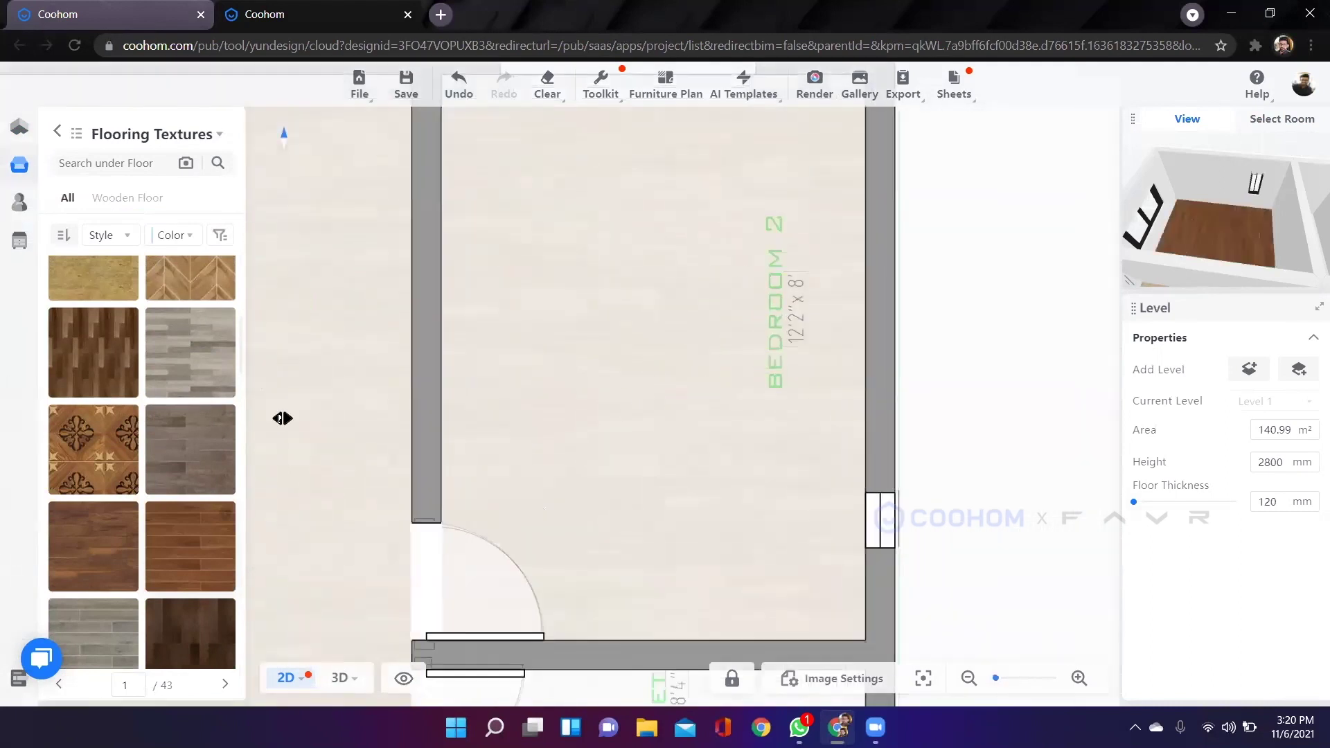
pyautogui.moveTo(196, 544); pyautogui.dragTo(612, 451)
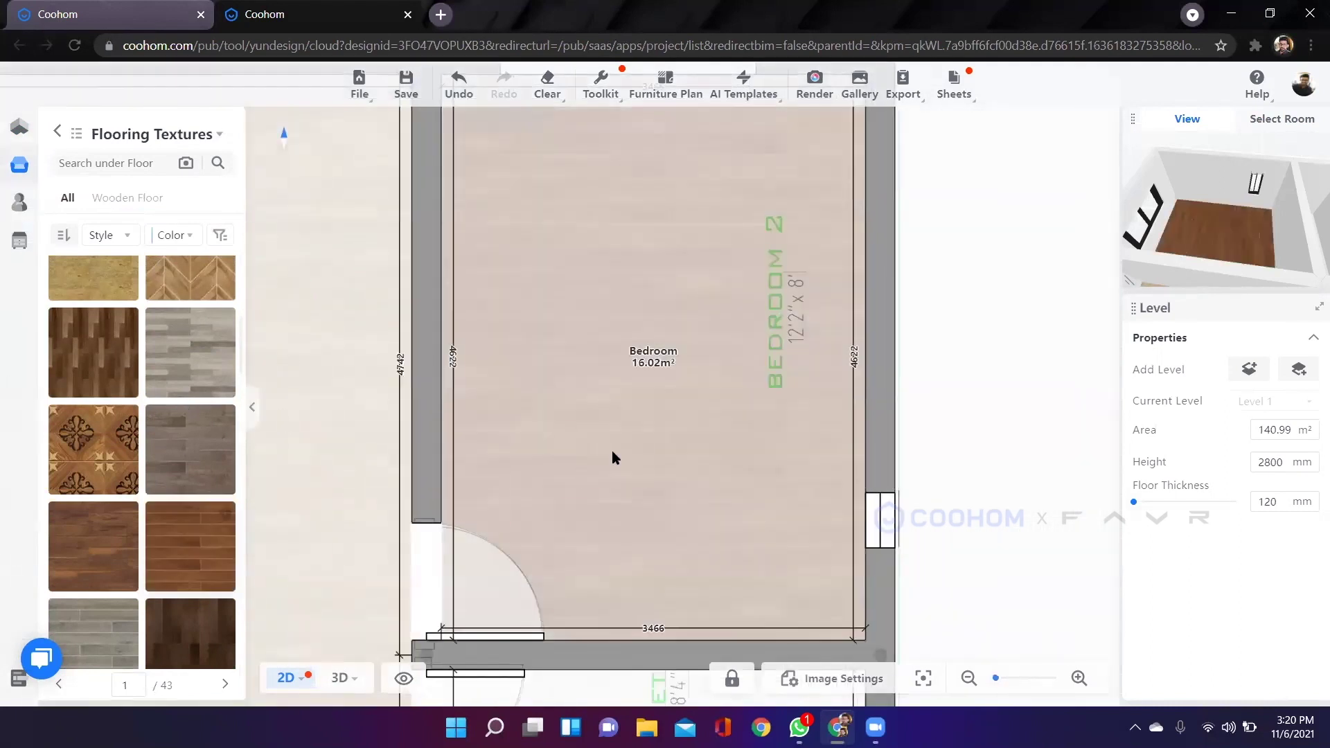
# Switch to the 3D view and examine the bedroom's wood floor from several angles.
pyautogui.scroll(-2, 612, 450)
pyautogui.moveTo(337, 677)
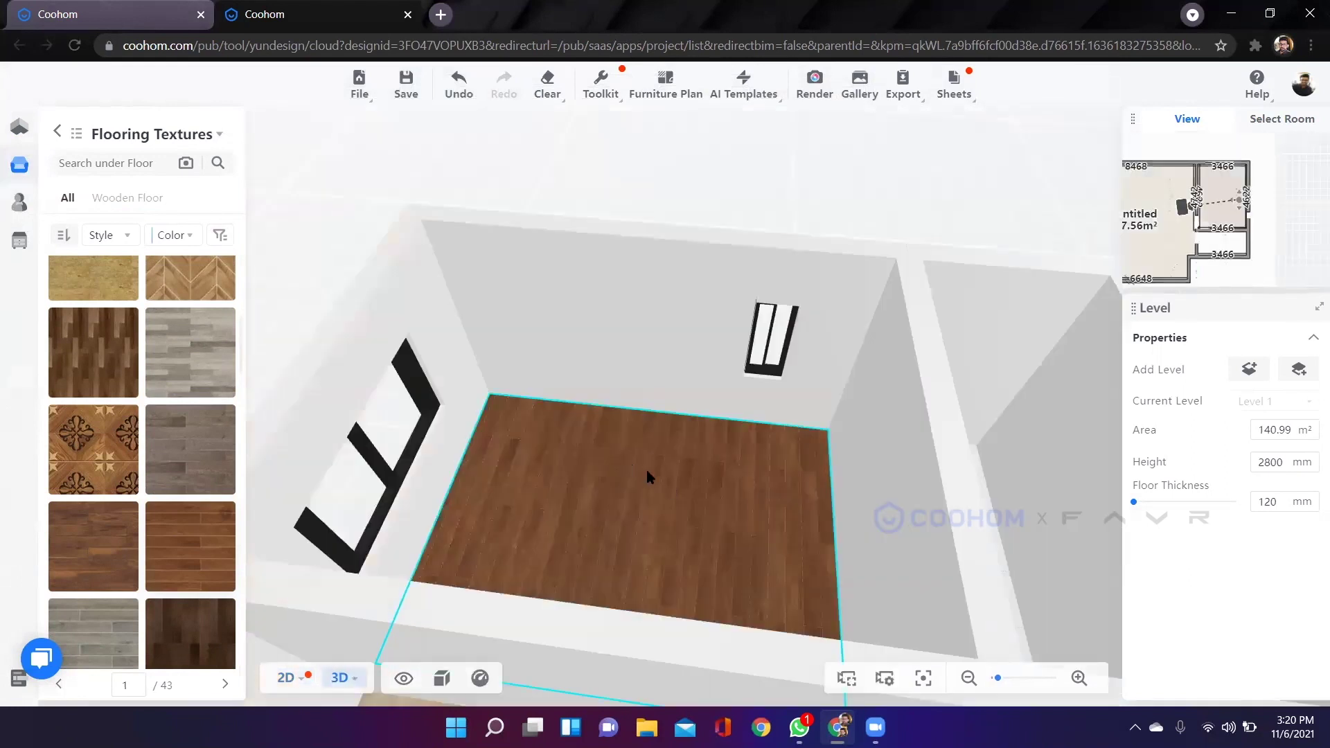
pyautogui.moveTo(650, 519); pyautogui.dragTo(893, 526)
pyautogui.moveTo(425, 527); pyautogui.dragTo(796, 721)
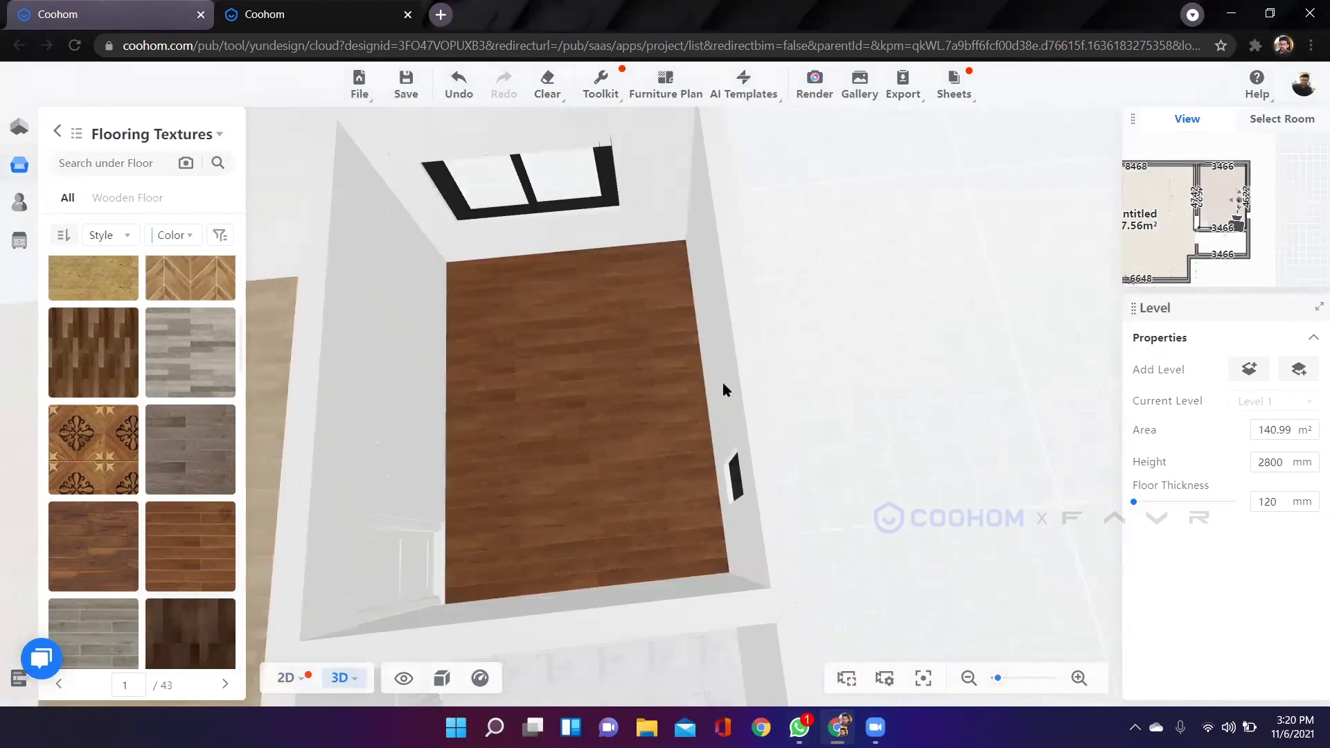
pyautogui.moveTo(724, 388); pyautogui.dragTo(647, 424)
pyautogui.moveTo(768, 374); pyautogui.dragTo(705, 327)
pyautogui.moveTo(633, 478); pyautogui.dragTo(622, 407)
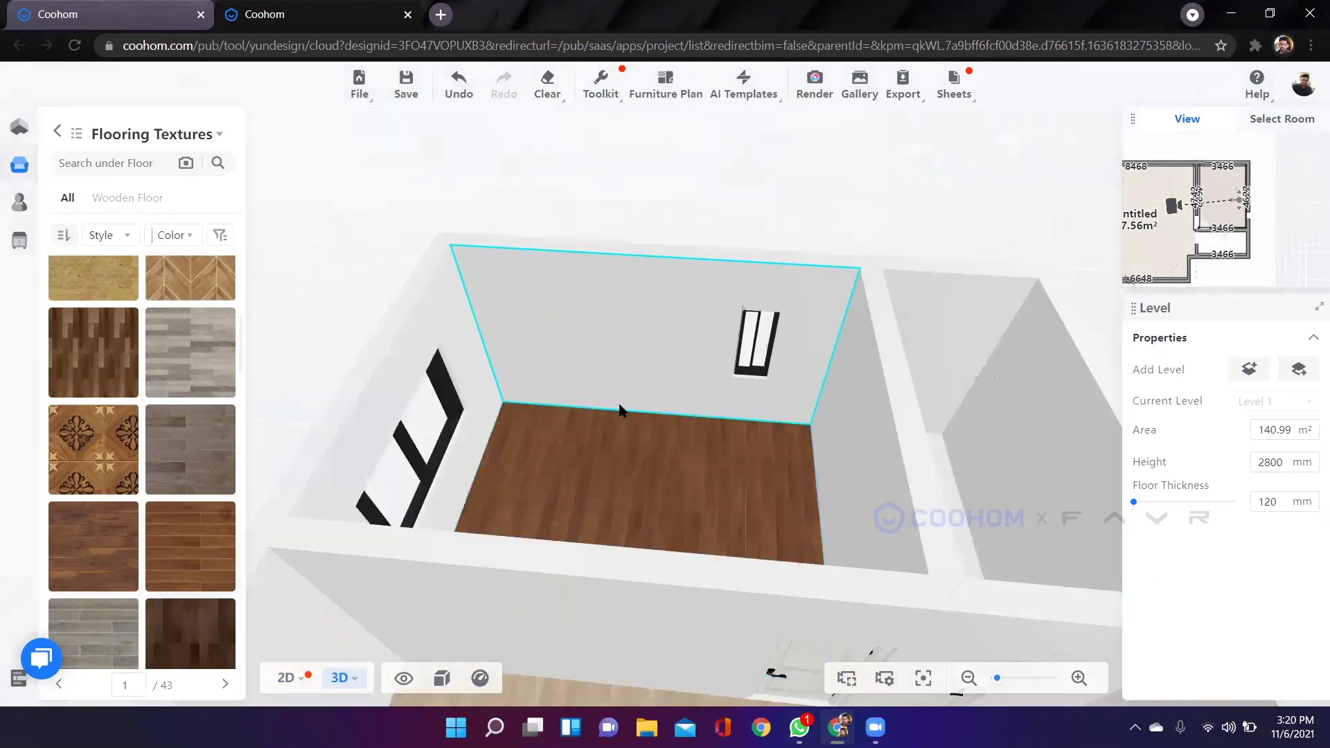
pyautogui.moveTo(778, 496); pyautogui.dragTo(828, 333)
pyautogui.moveTo(692, 439); pyautogui.dragTo(526, 330)
pyautogui.moveTo(453, 581); pyautogui.dragTo(33, 205)
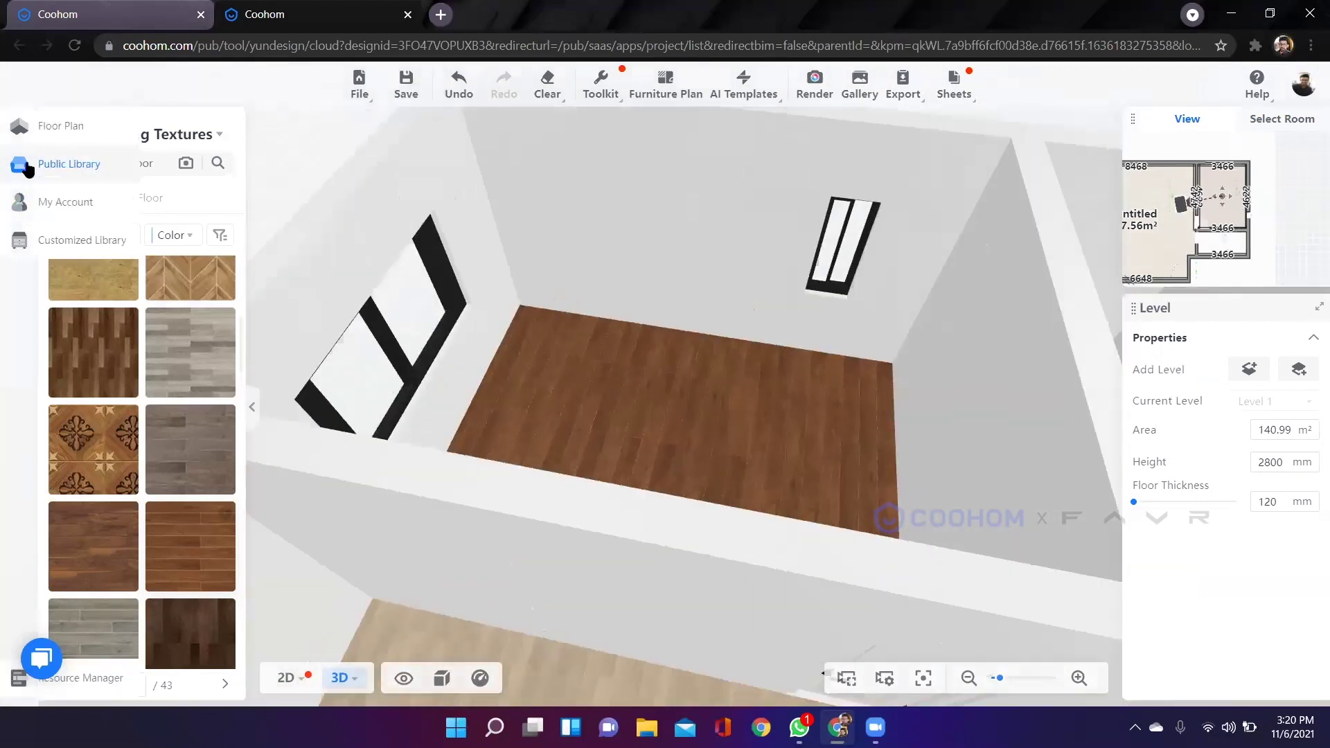
# Open the Wallpapers collection within the public library's Finishes category.
pyautogui.click(28, 166)
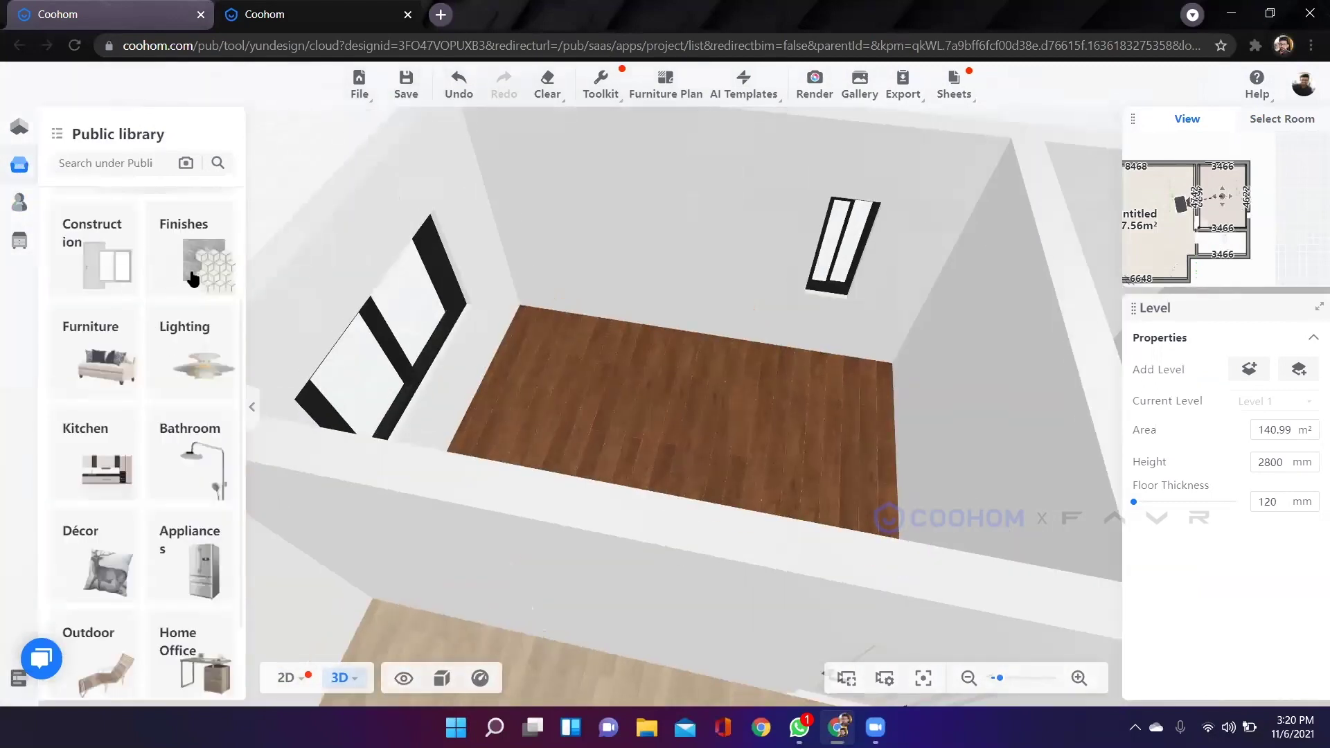
pyautogui.scroll(3, 162, 351)
pyautogui.click(172, 413)
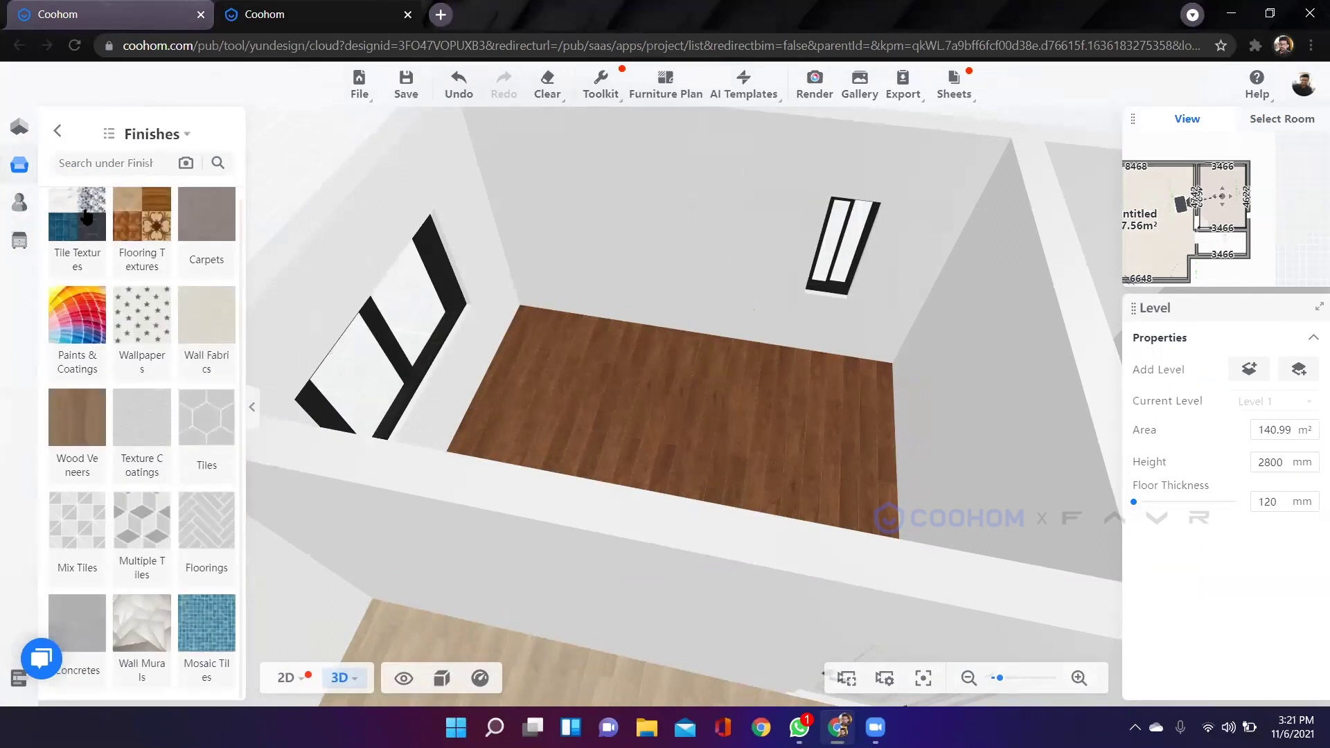
pyautogui.click(143, 323)
# Apply the cream wallpaper with the faint pattern to the bedroom's outer side wall around the small window.
pyautogui.moveTo(576, 415); pyautogui.dragTo(692, 479)
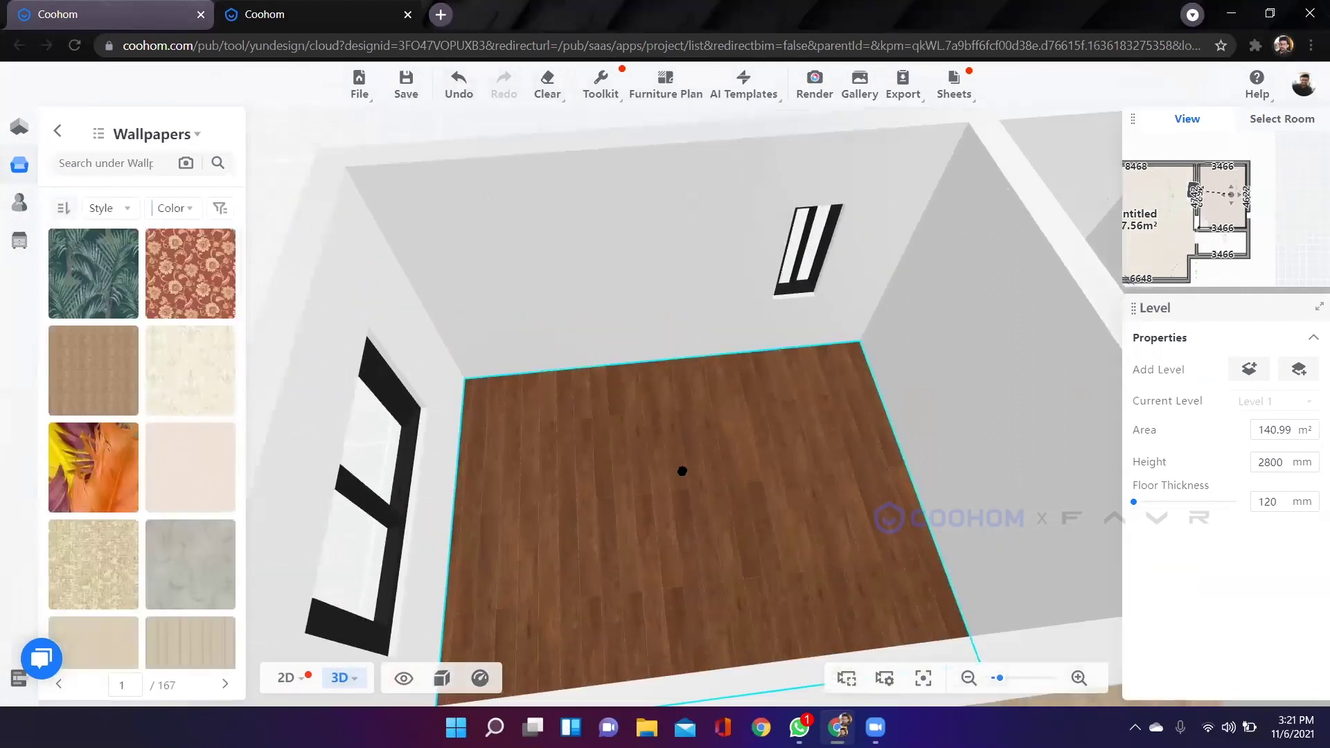
pyautogui.click(683, 471)
pyautogui.moveTo(231, 248)
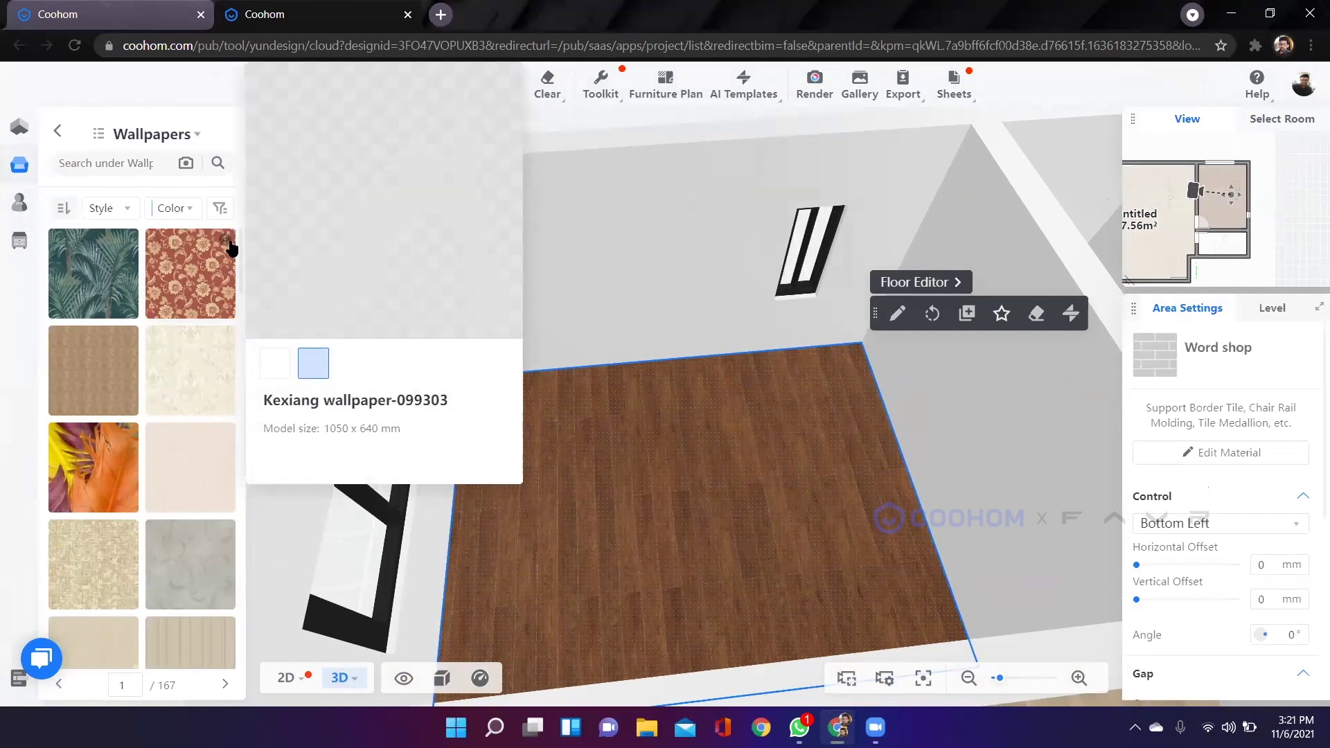
pyautogui.moveTo(221, 440)
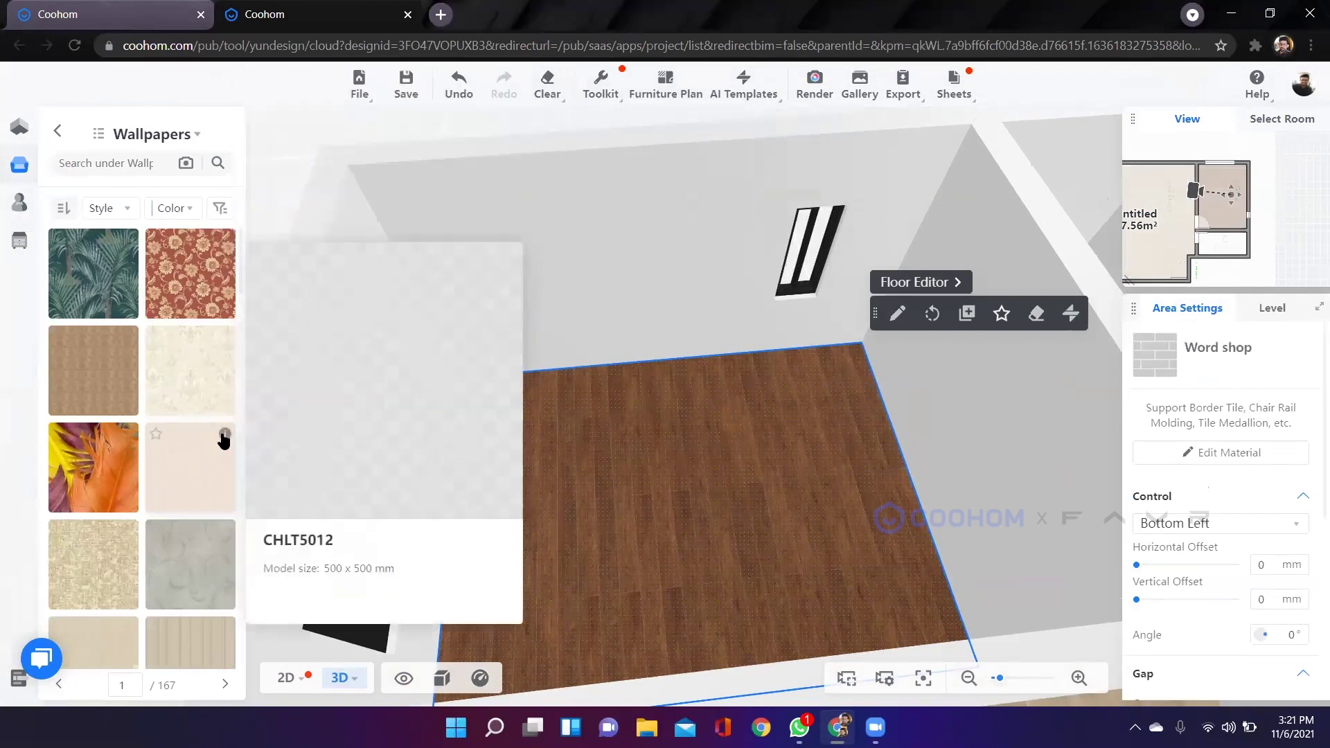
pyautogui.scroll(-6, 221, 440)
pyautogui.scroll(6, 185, 517)
pyautogui.moveTo(219, 341)
pyautogui.moveTo(222, 340); pyautogui.dragTo(558, 284)
pyautogui.moveTo(636, 468); pyautogui.dragTo(627, 415)
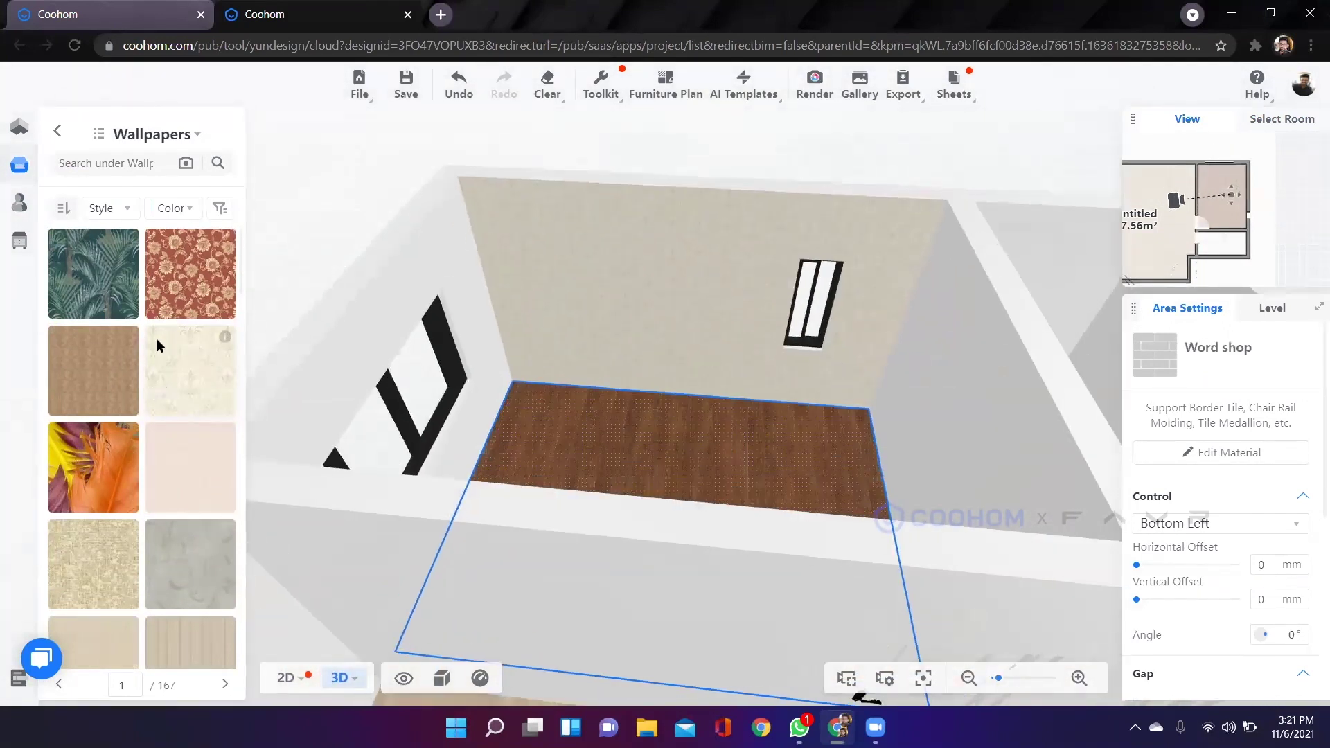
# Browse further pages of the wallpaper collection for other wall patterns.
pyautogui.scroll(-2, 133, 356)
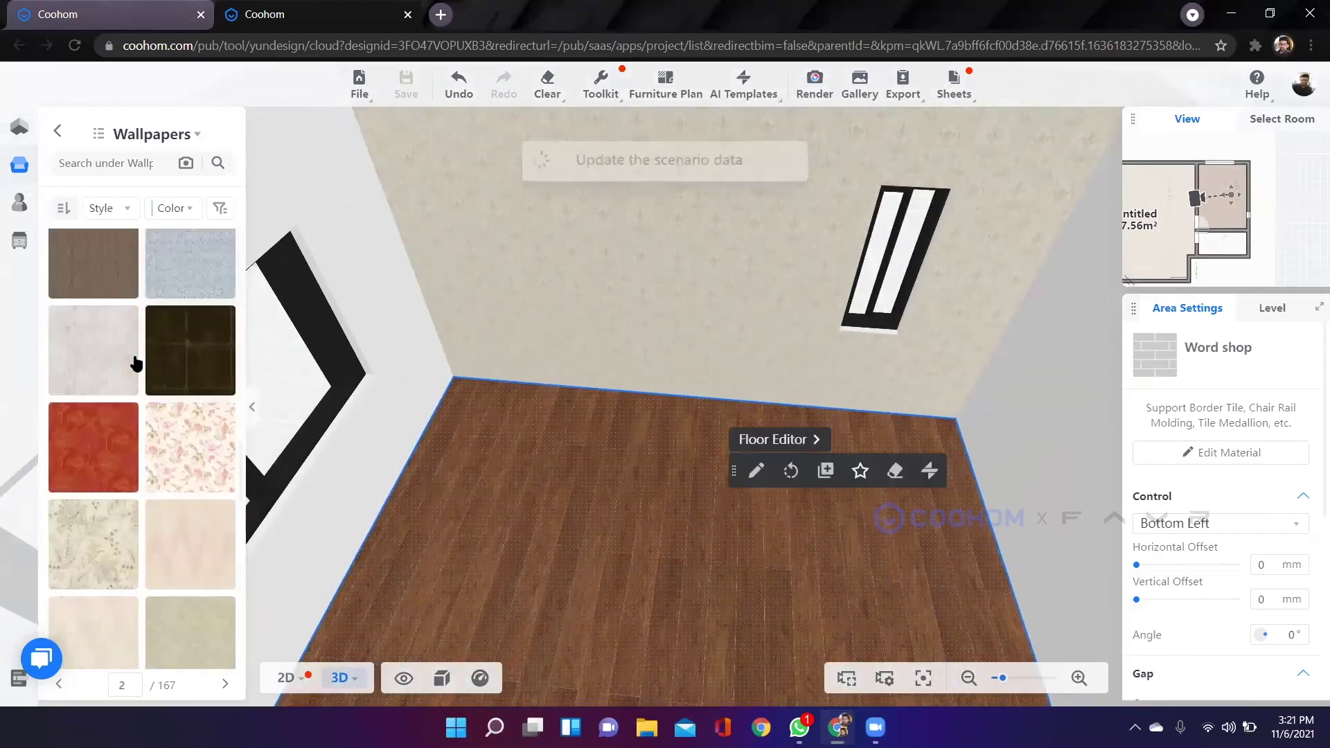
pyautogui.scroll(-3, 153, 465)
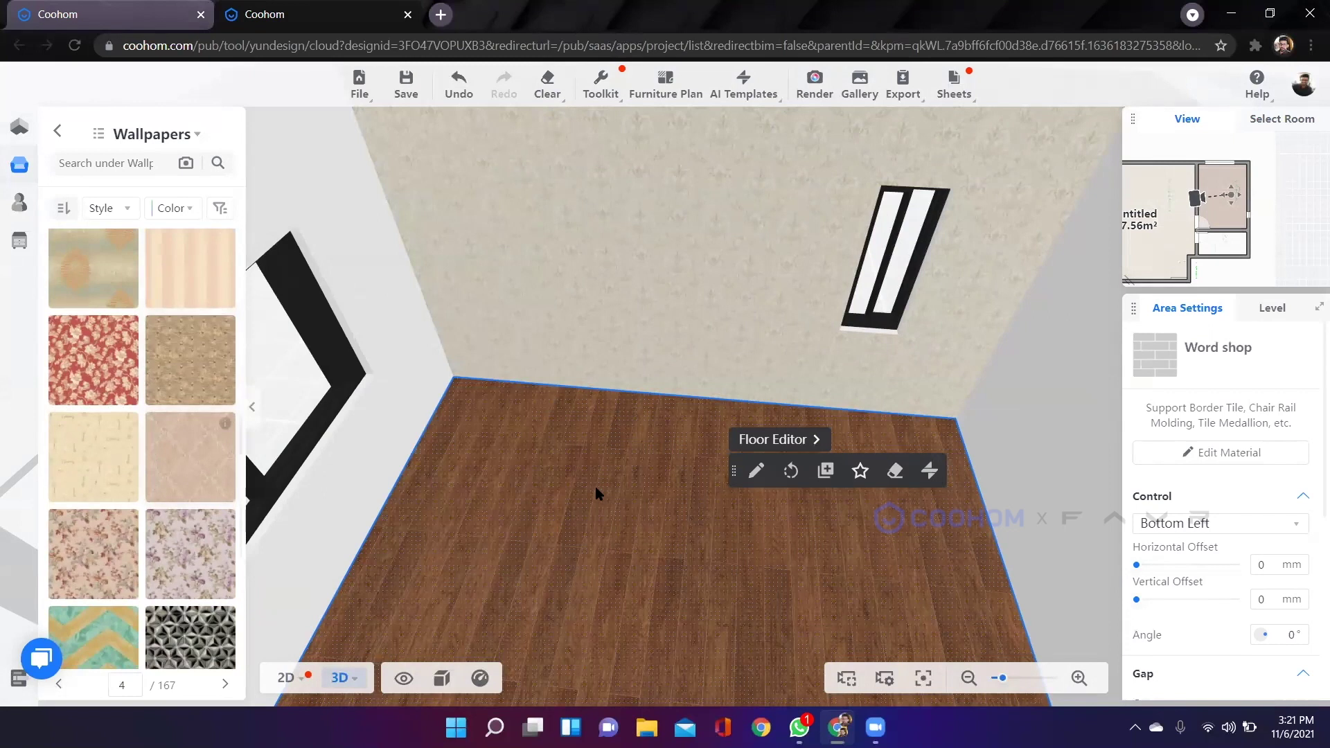
pyautogui.scroll(-4, 595, 487)
# Examine the bedroom's papered wall and wood floor from above and from different sides in 3D.
pyautogui.moveTo(696, 467); pyautogui.dragTo(715, 502)
pyautogui.scroll(2, 689, 480)
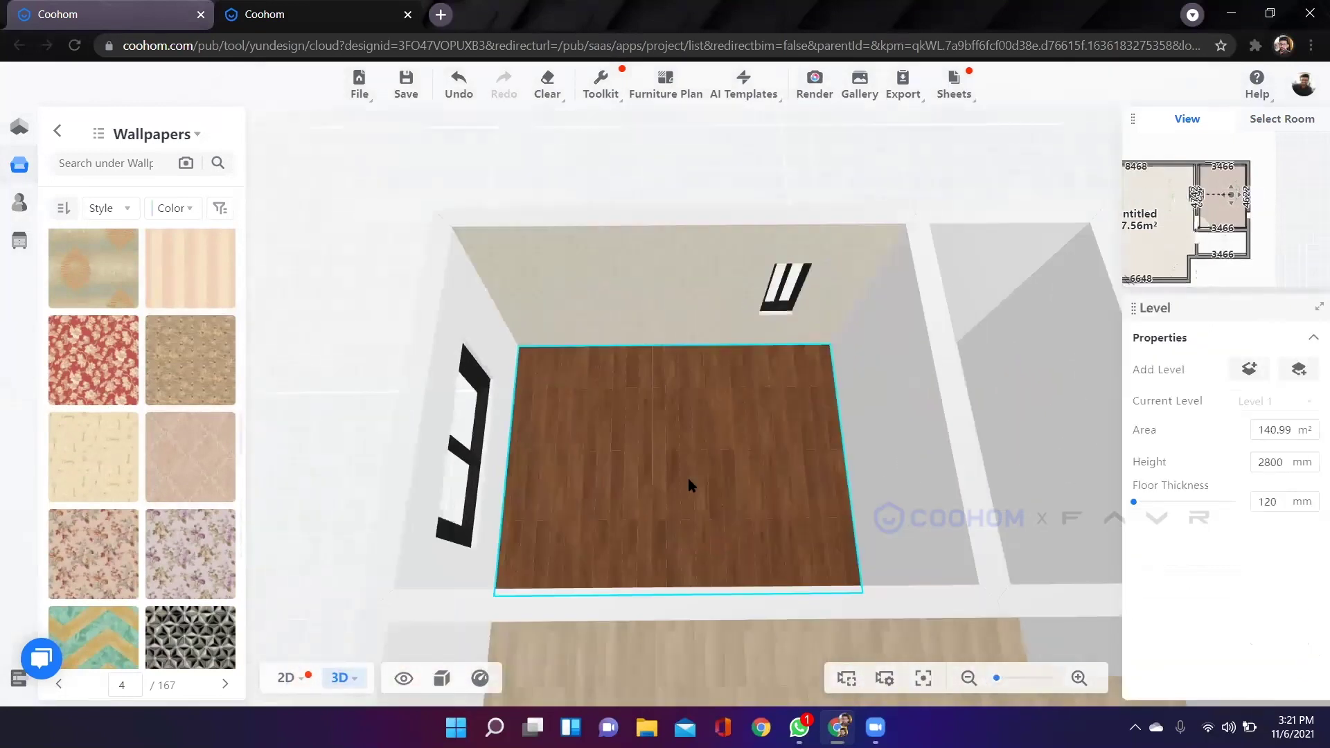
pyautogui.scroll(3, 688, 478)
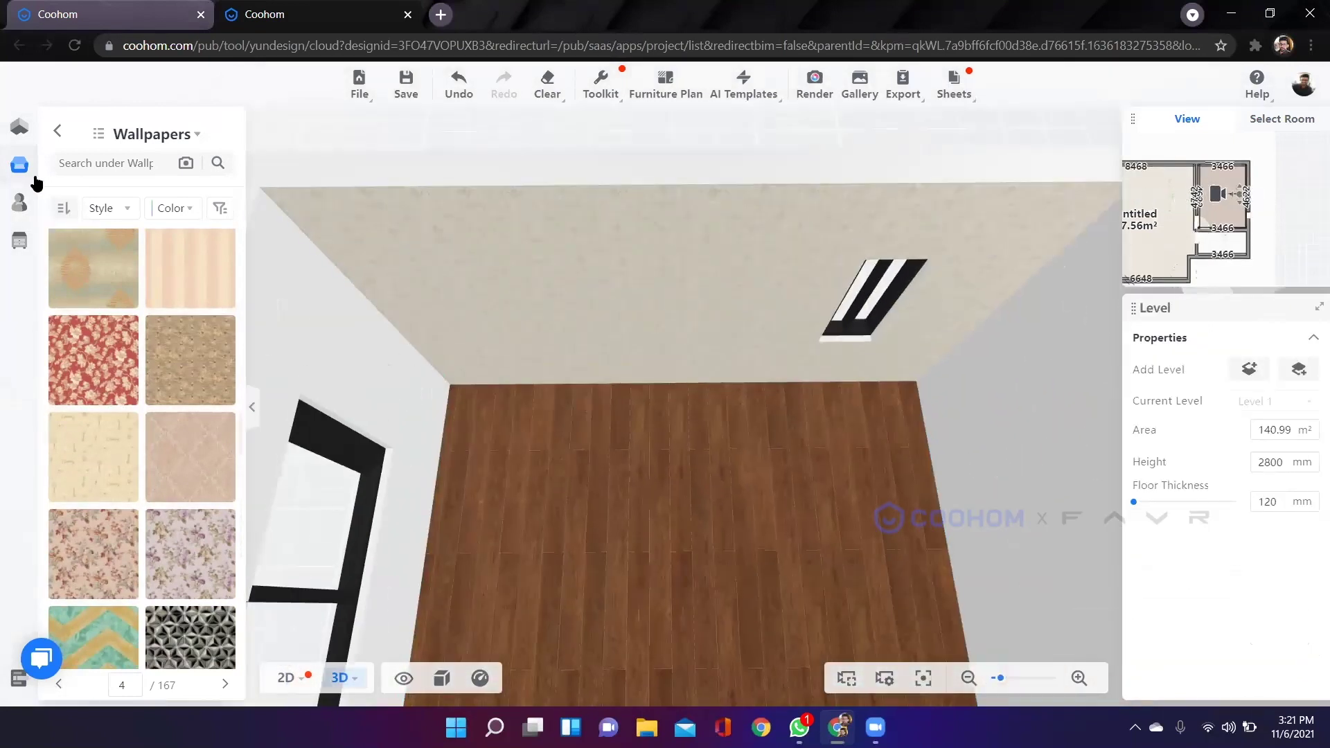
pyautogui.scroll(-3, 169, 291)
pyautogui.scroll(-3, 419, 415)
pyautogui.moveTo(427, 415); pyautogui.dragTo(679, 461)
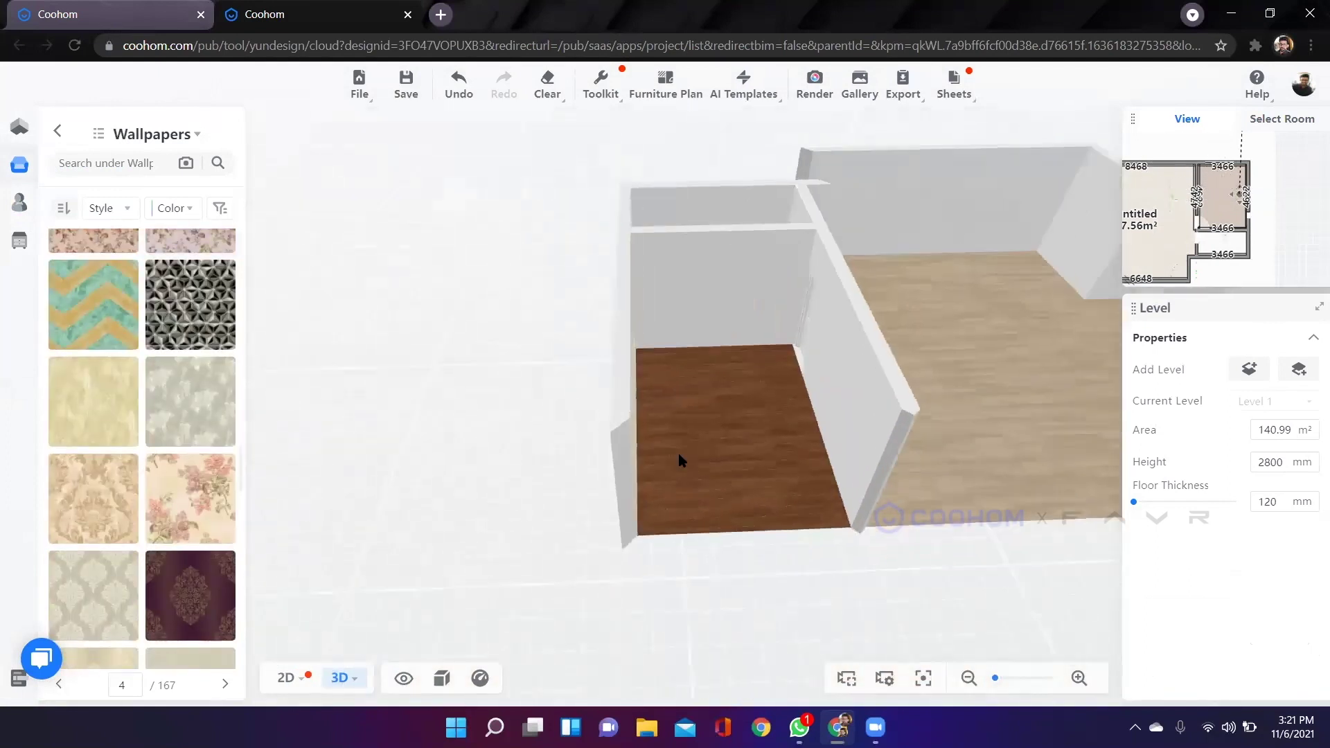
pyautogui.scroll(3, 672, 466)
pyautogui.moveTo(444, 493); pyautogui.dragTo(565, 434)
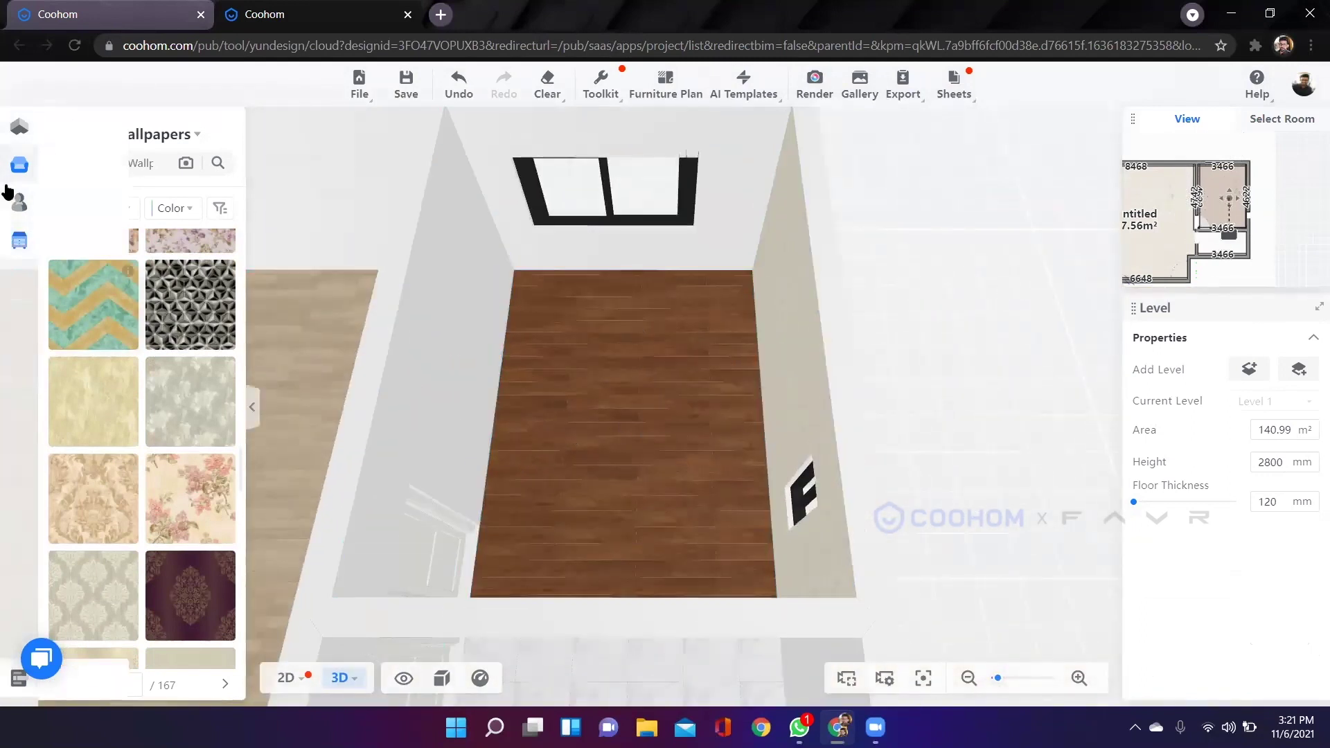
# Go back to the Finishes category of the public library and look through its material types.
pyautogui.click(19, 167)
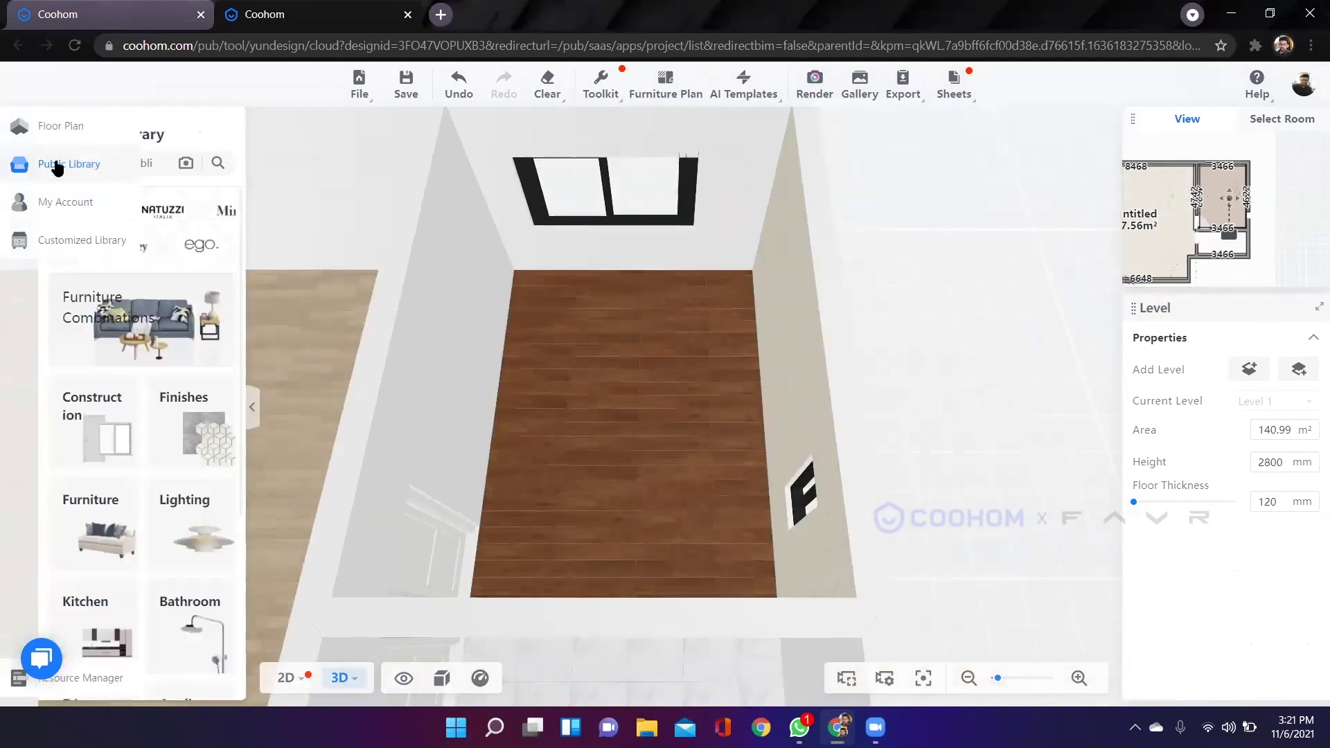
pyautogui.click(187, 418)
pyautogui.scroll(-1, 140, 386)
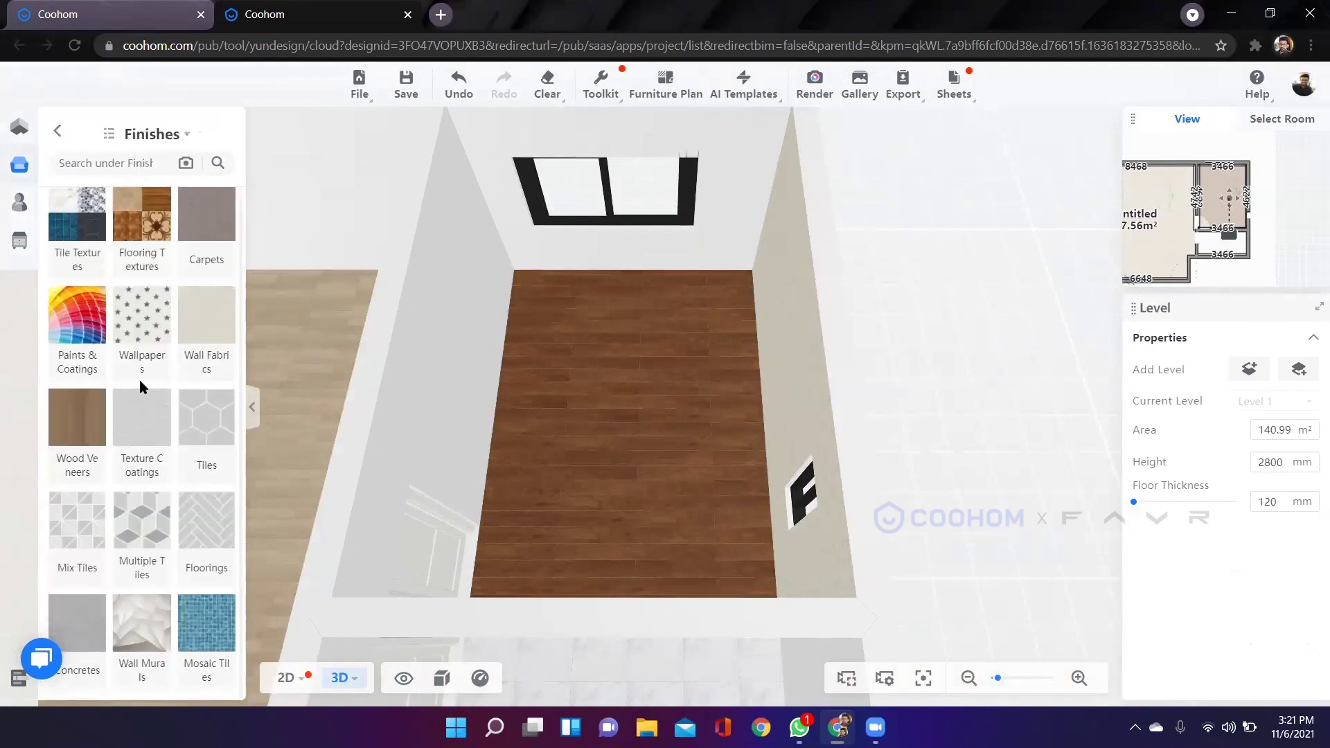
pyautogui.scroll(1, 160, 619)
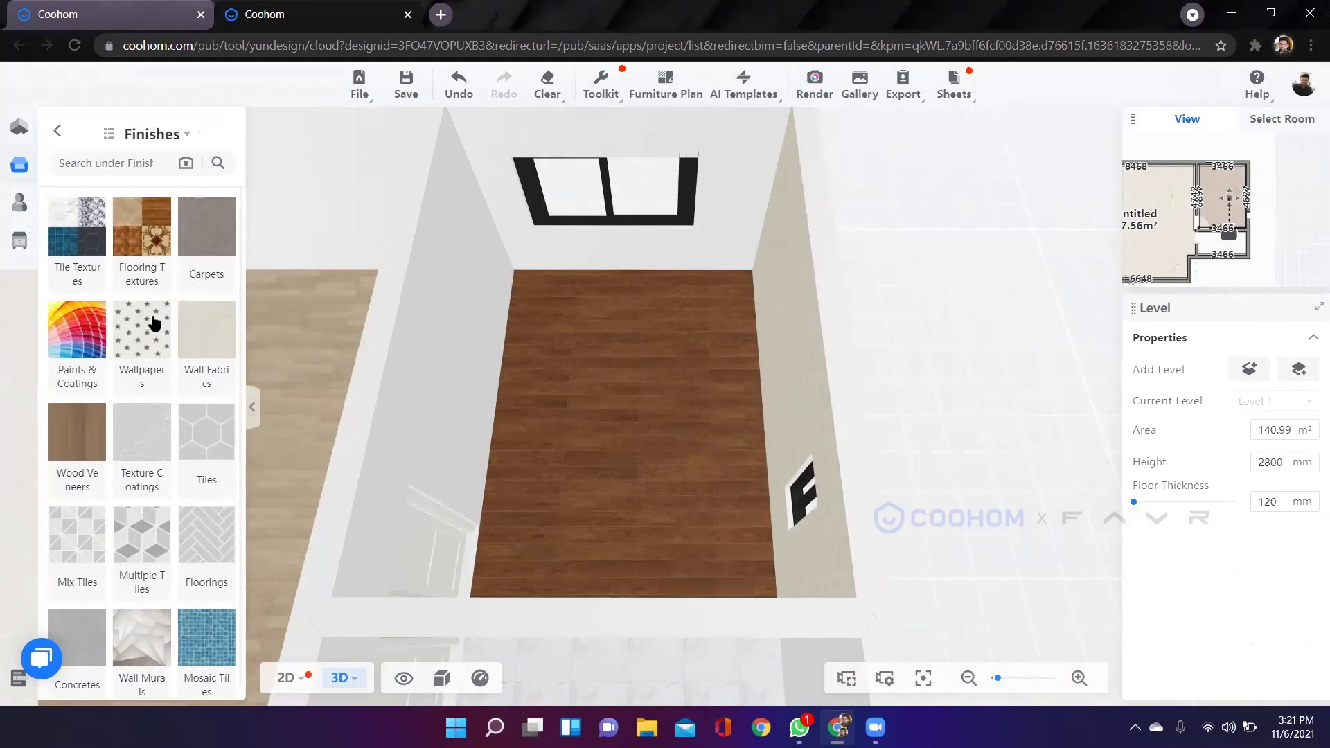
# Choose a pale blue paint from the lightest colour group in Paints & Coatings and apply it to the bedroom's large-window wall.
pyautogui.click(84, 339)
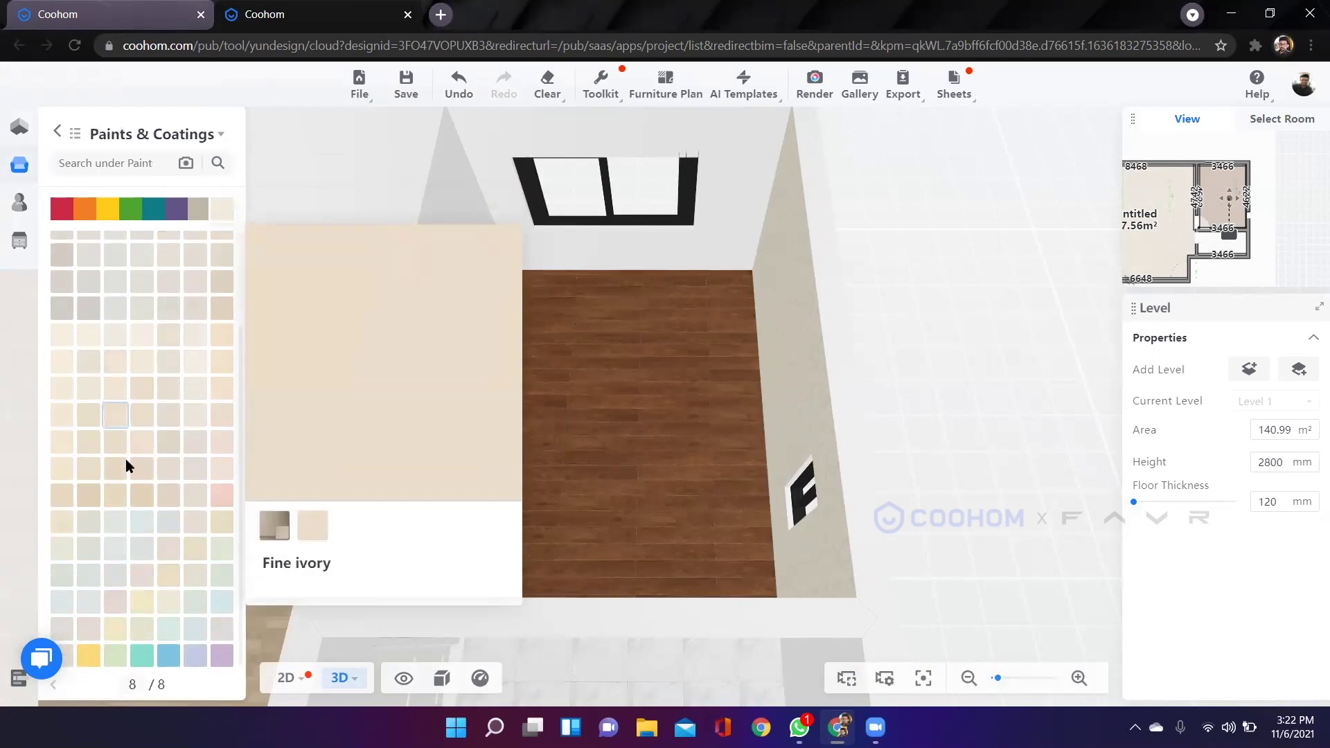
pyautogui.click(207, 218)
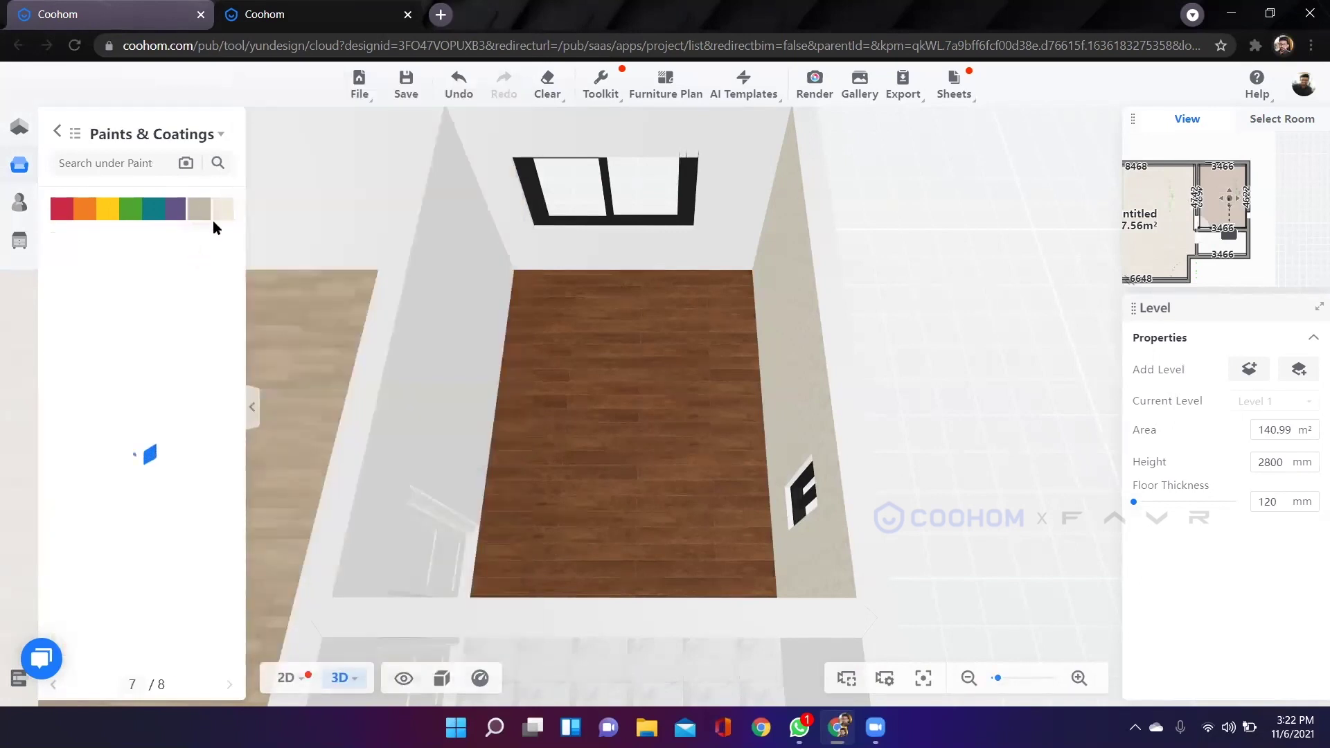
pyautogui.click(221, 210)
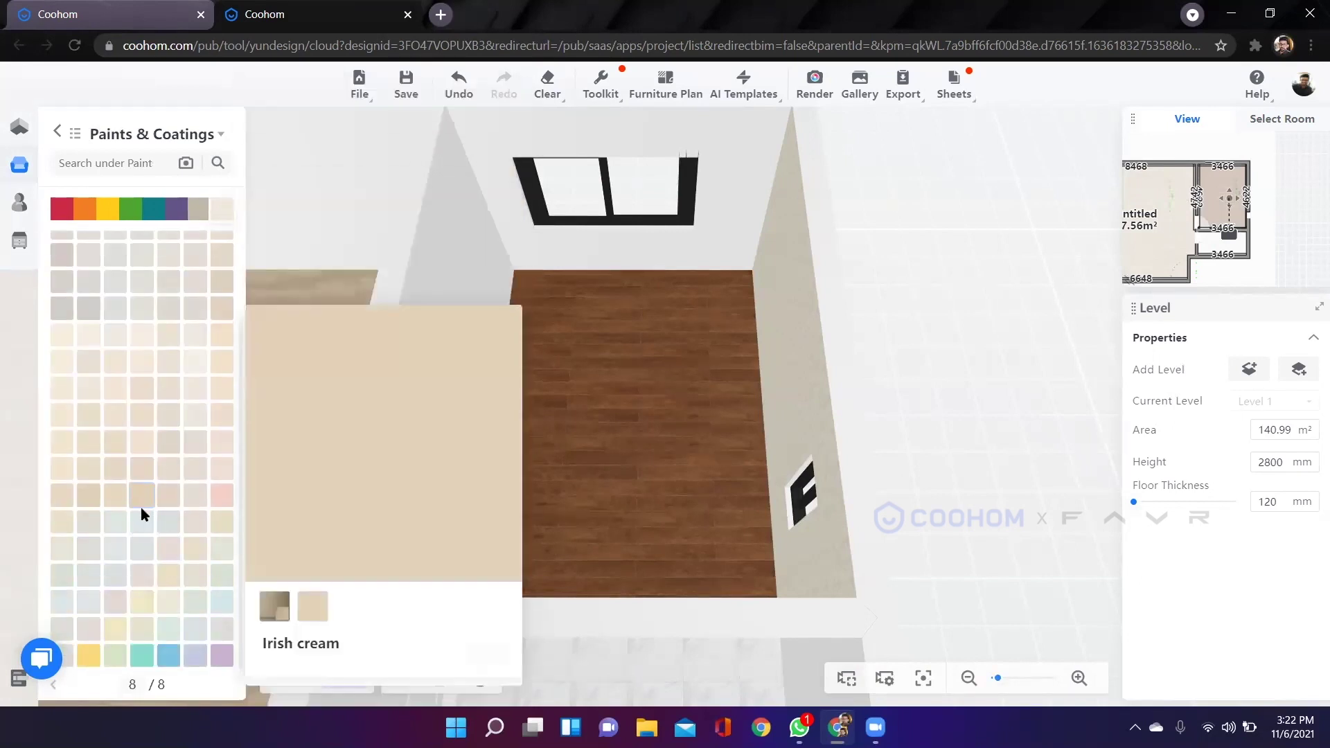
pyautogui.click(143, 518)
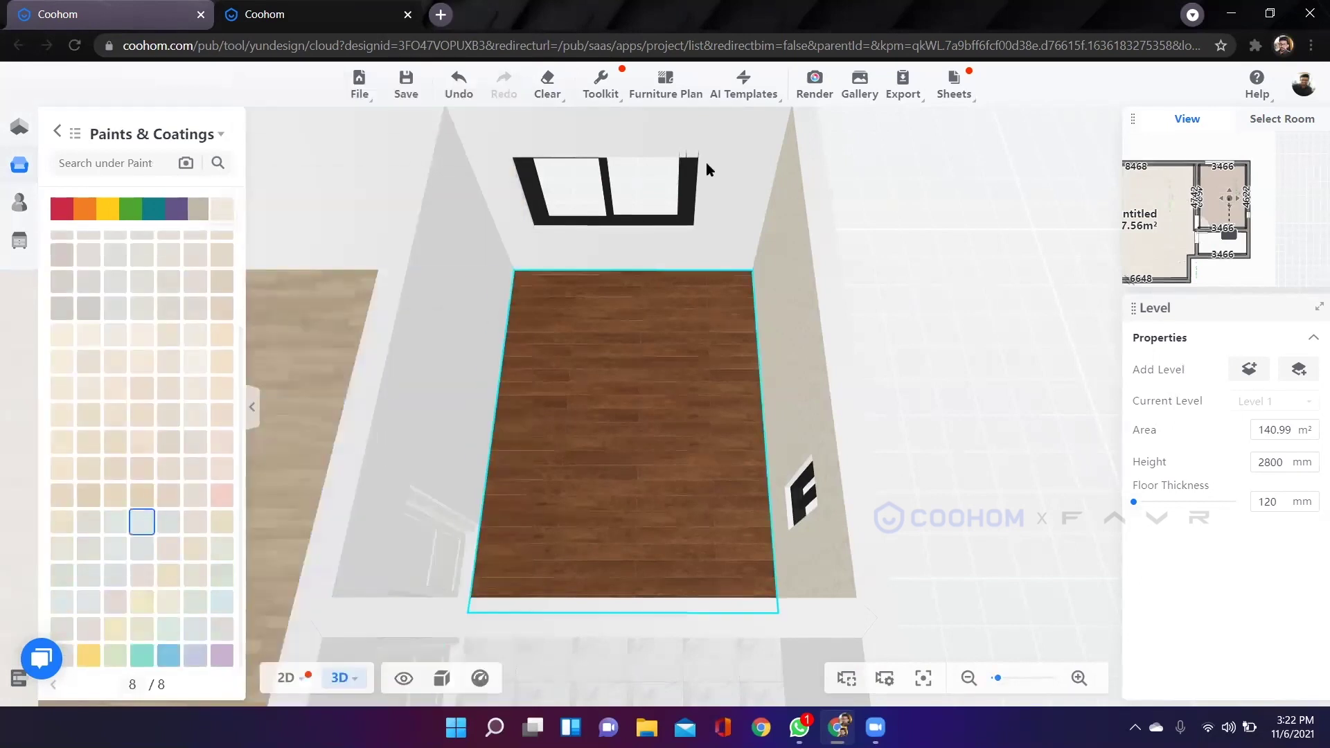
pyautogui.click(658, 132)
# Apply the same pale blue paint to the bedroom's door wall and the wall shared with the bathroom.
pyautogui.moveTo(892, 275); pyautogui.dragTo(584, 218)
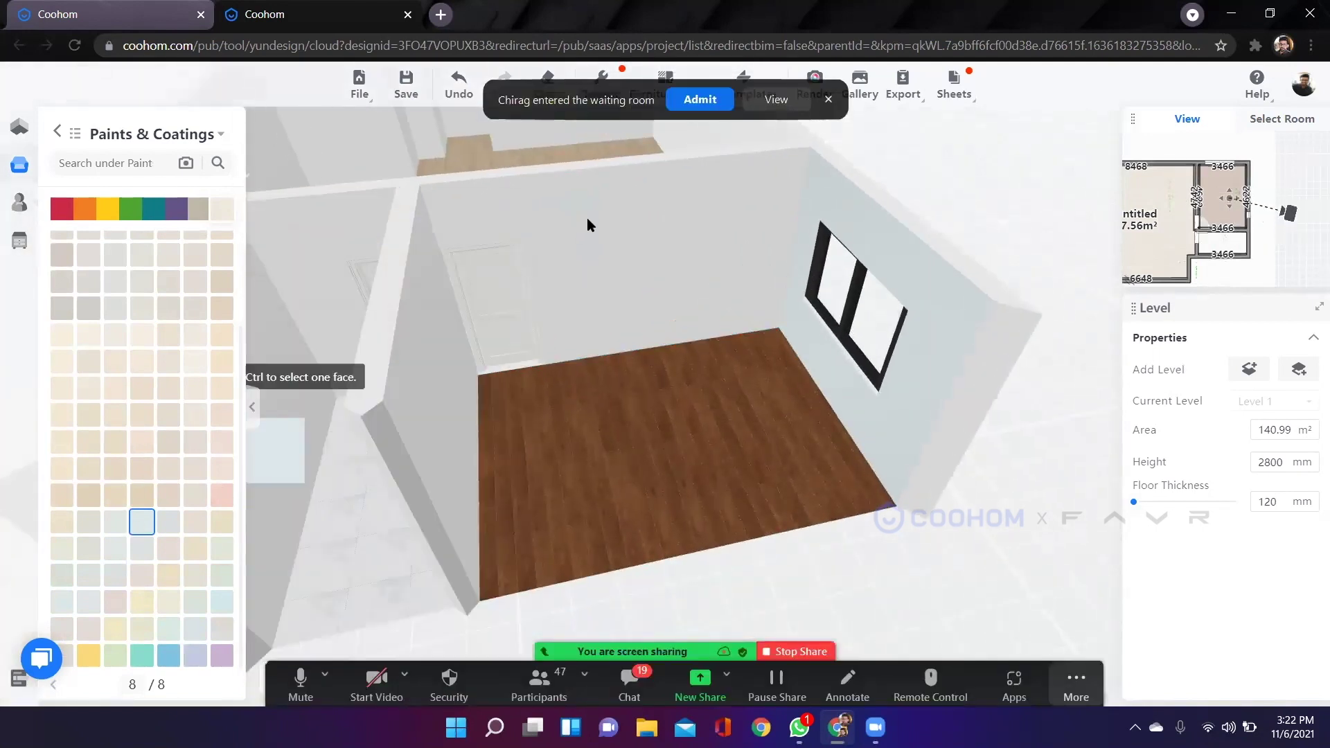
pyautogui.scroll(-3, 766, 376)
pyautogui.moveTo(668, 320); pyautogui.dragTo(160, 520)
pyautogui.click(616, 290)
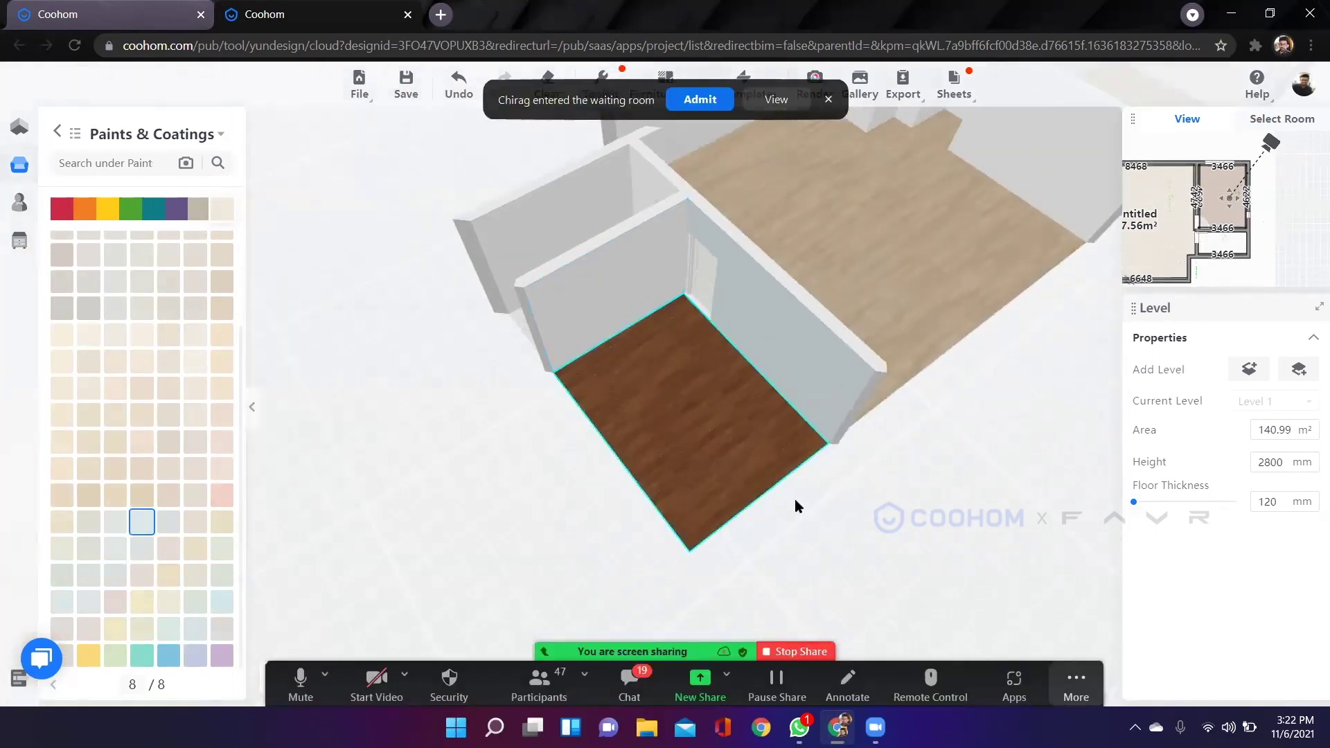
pyautogui.scroll(2, 801, 506)
pyautogui.moveTo(801, 510); pyautogui.dragTo(584, 379)
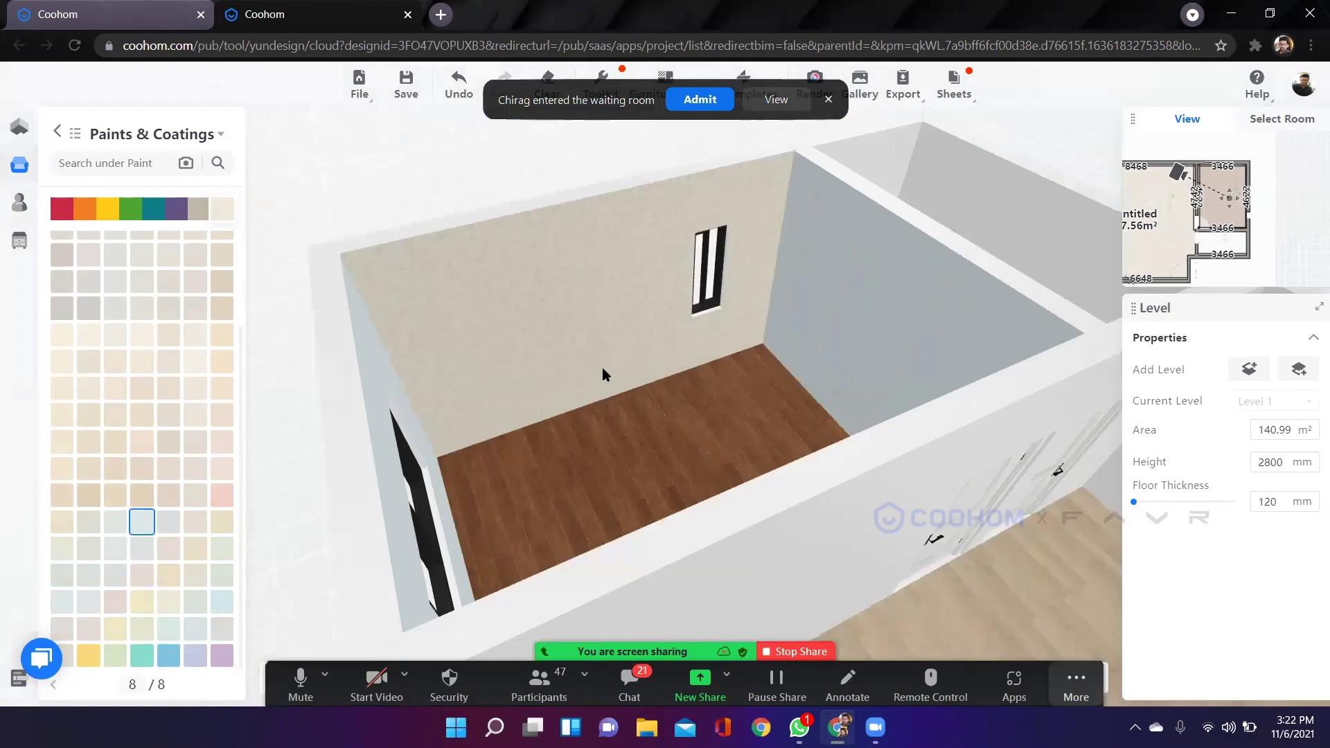
# Examine the bedroom's painted walls and the adjoining rooms in 3D from several sides and from above.
pyautogui.moveTo(753, 234); pyautogui.dragTo(625, 421)
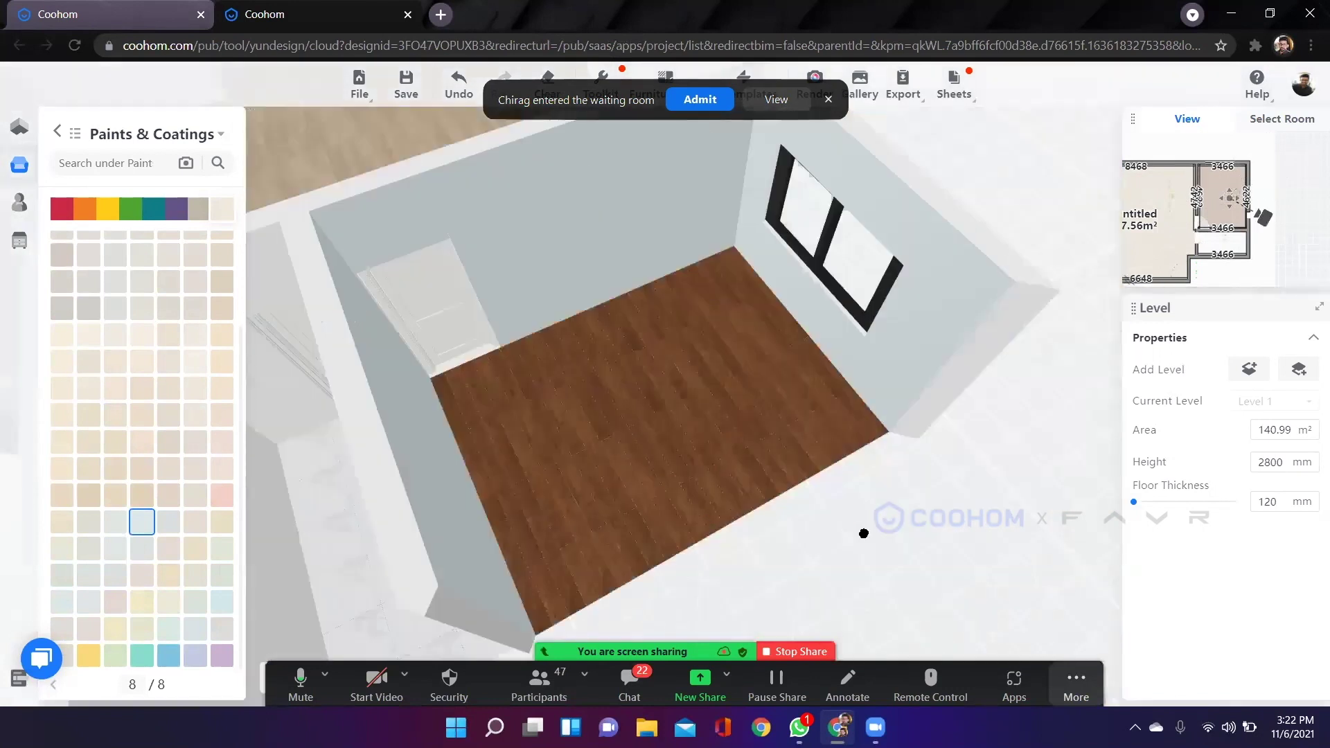
pyautogui.scroll(3, 657, 455)
pyautogui.scroll(-6, 657, 456)
pyautogui.moveTo(778, 395); pyautogui.dragTo(318, 478)
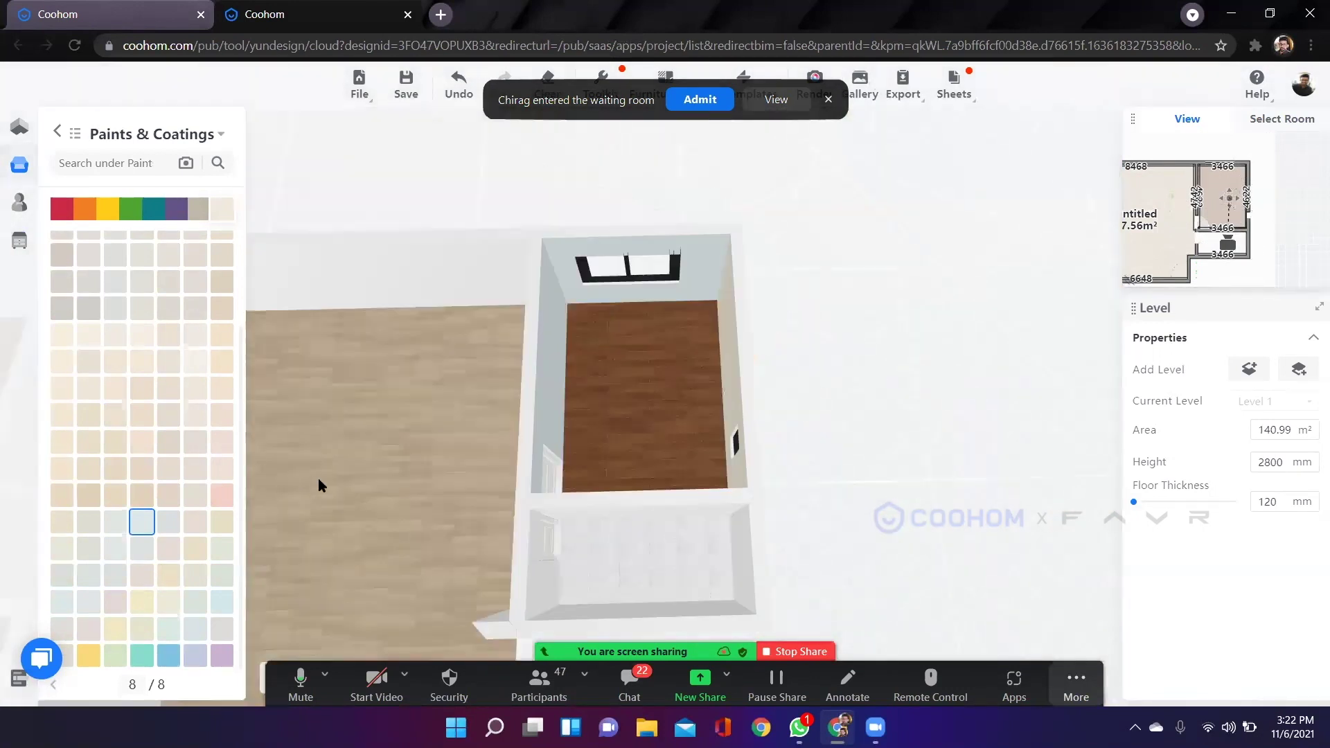
pyautogui.scroll(2, 616, 481)
pyautogui.moveTo(616, 480)
pyautogui.mouseDown()
pyautogui.moveTo(677, 546)
pyautogui.moveTo(665, 478)
pyautogui.moveTo(739, 520)
pyautogui.moveTo(686, 485)
pyautogui.mouseUp()
# Return to the 2D floor plan and look through its drawing tools down to the structural components.
pyautogui.click(58, 128)
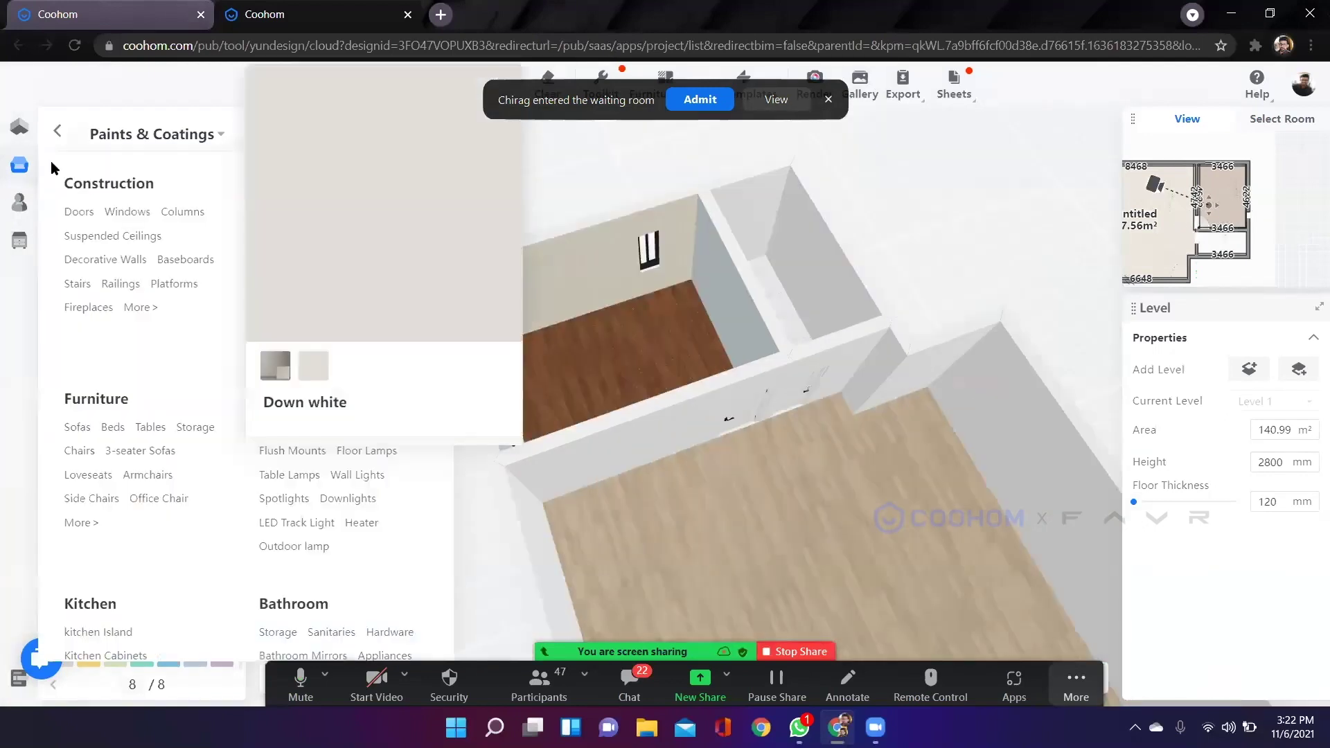
pyautogui.moveTo(17, 195)
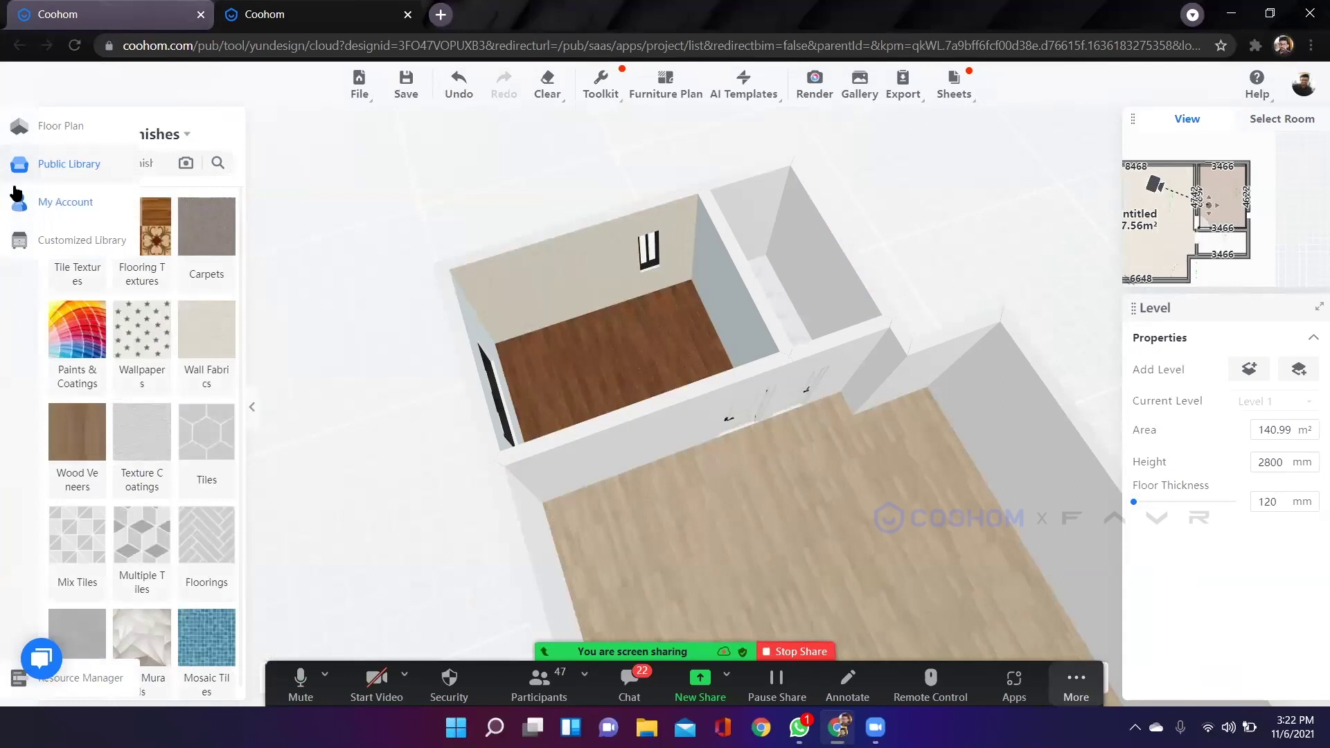
pyautogui.click(22, 131)
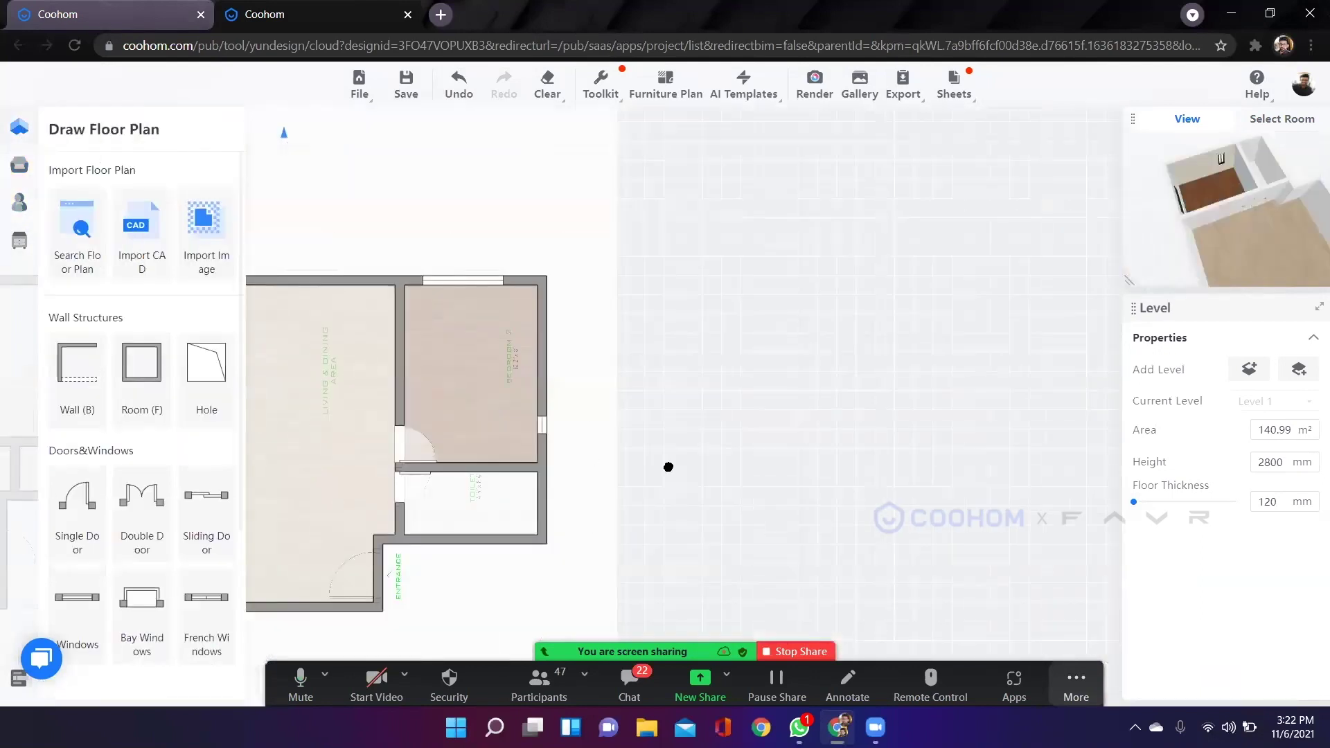
pyautogui.moveTo(668, 467); pyautogui.dragTo(730, 413)
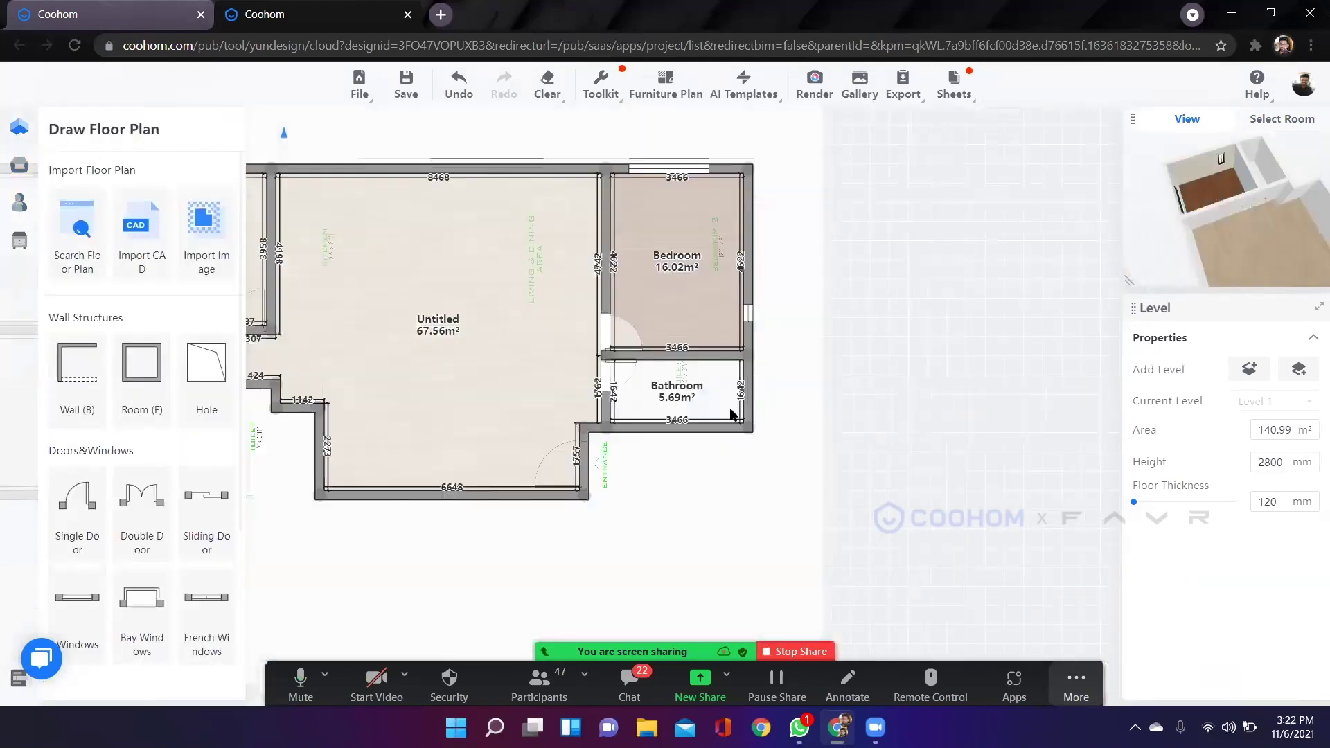
pyautogui.scroll(3, 725, 300)
pyautogui.moveTo(460, 362); pyautogui.dragTo(627, 373)
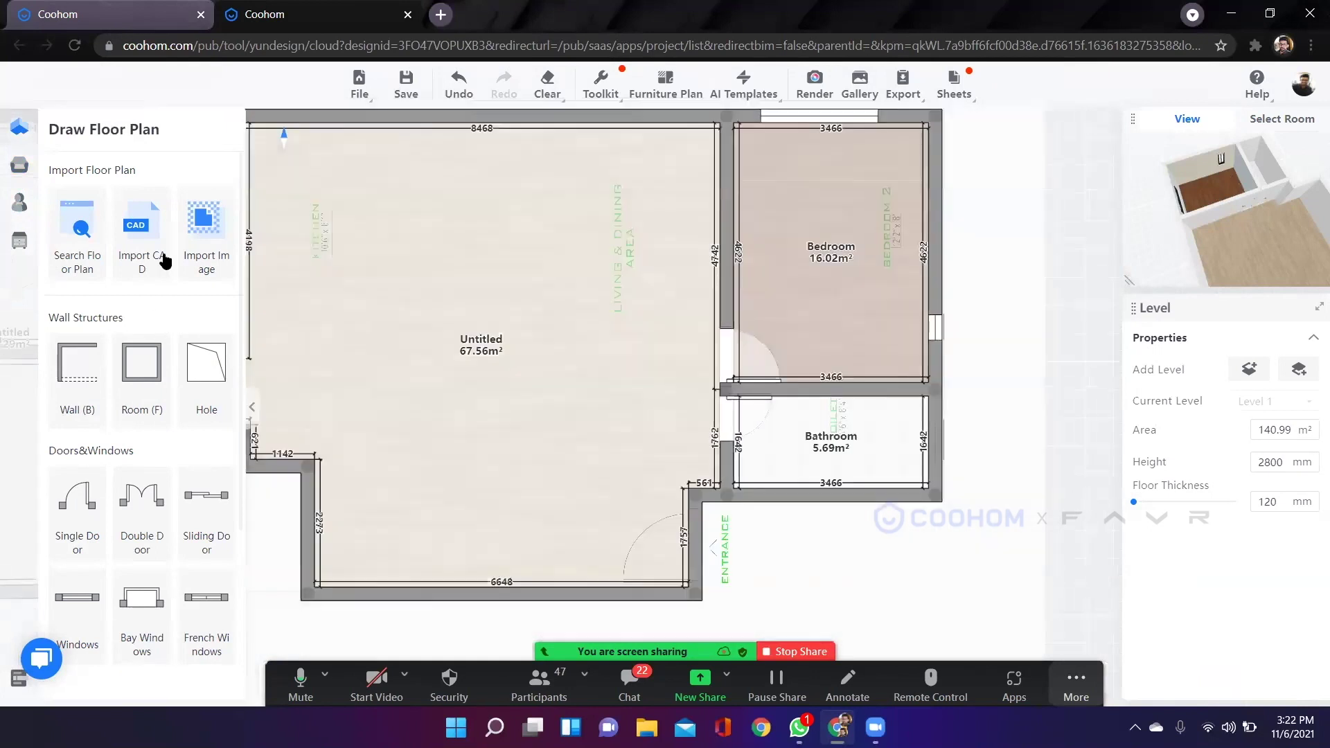
pyautogui.scroll(-3, 122, 460)
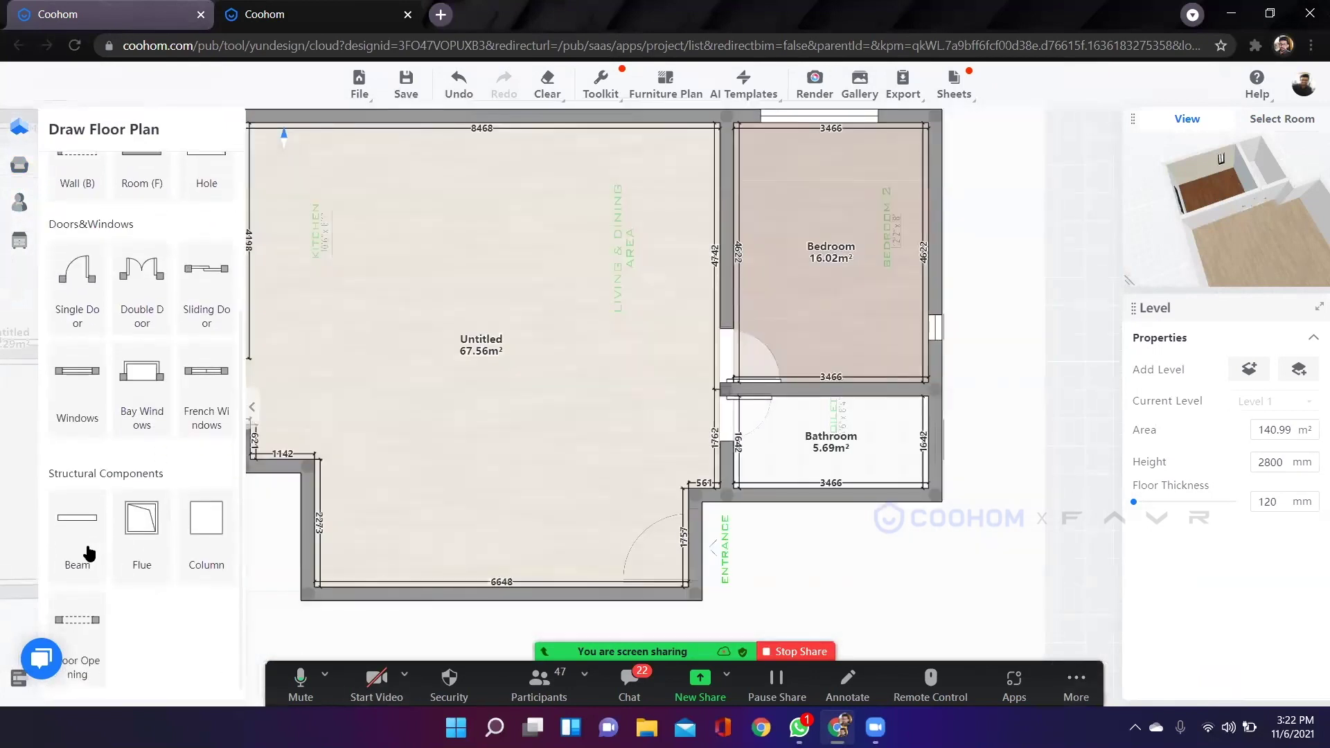
pyautogui.scroll(-3, 482, 501)
pyautogui.moveTo(463, 419); pyautogui.dragTo(668, 407)
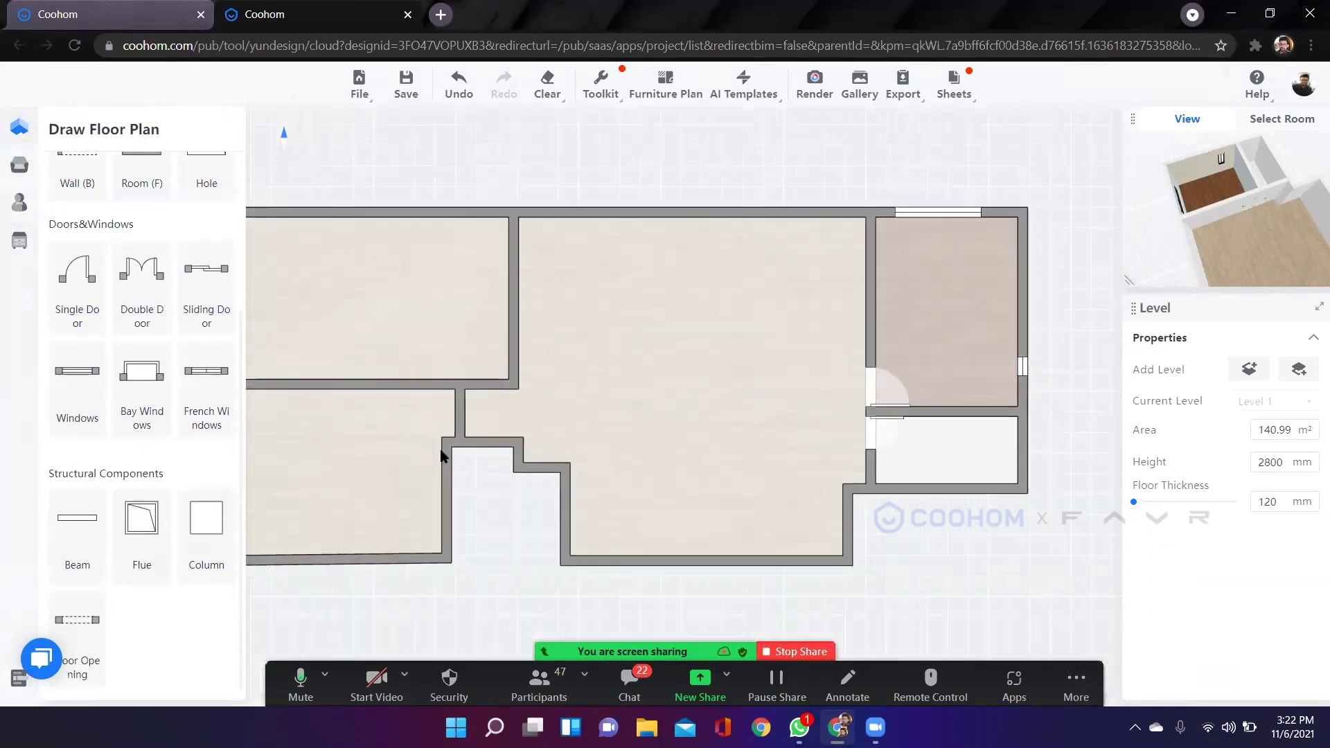
# Place a column in the kitchen corner of the living area and resize it to 420 x 420 mm.
pyautogui.scroll(2, 632, 393)
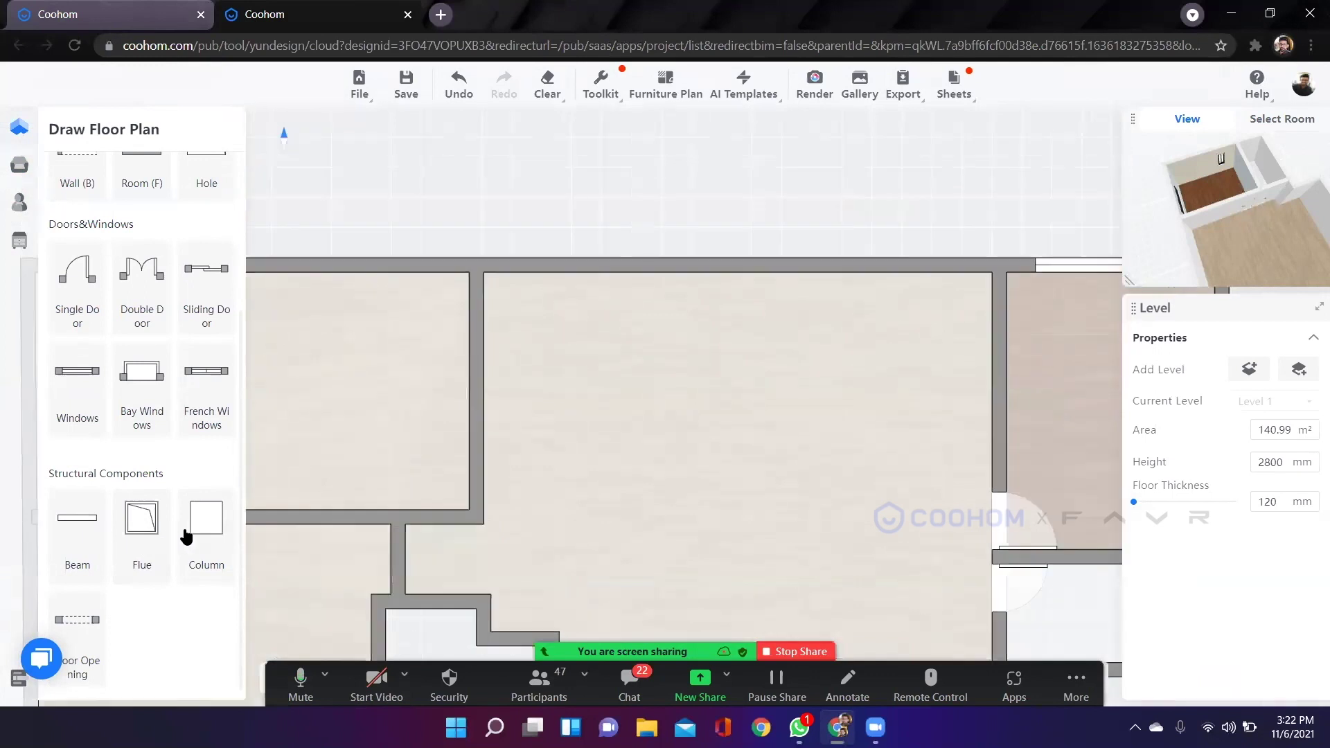
pyautogui.scroll(3, 425, 257)
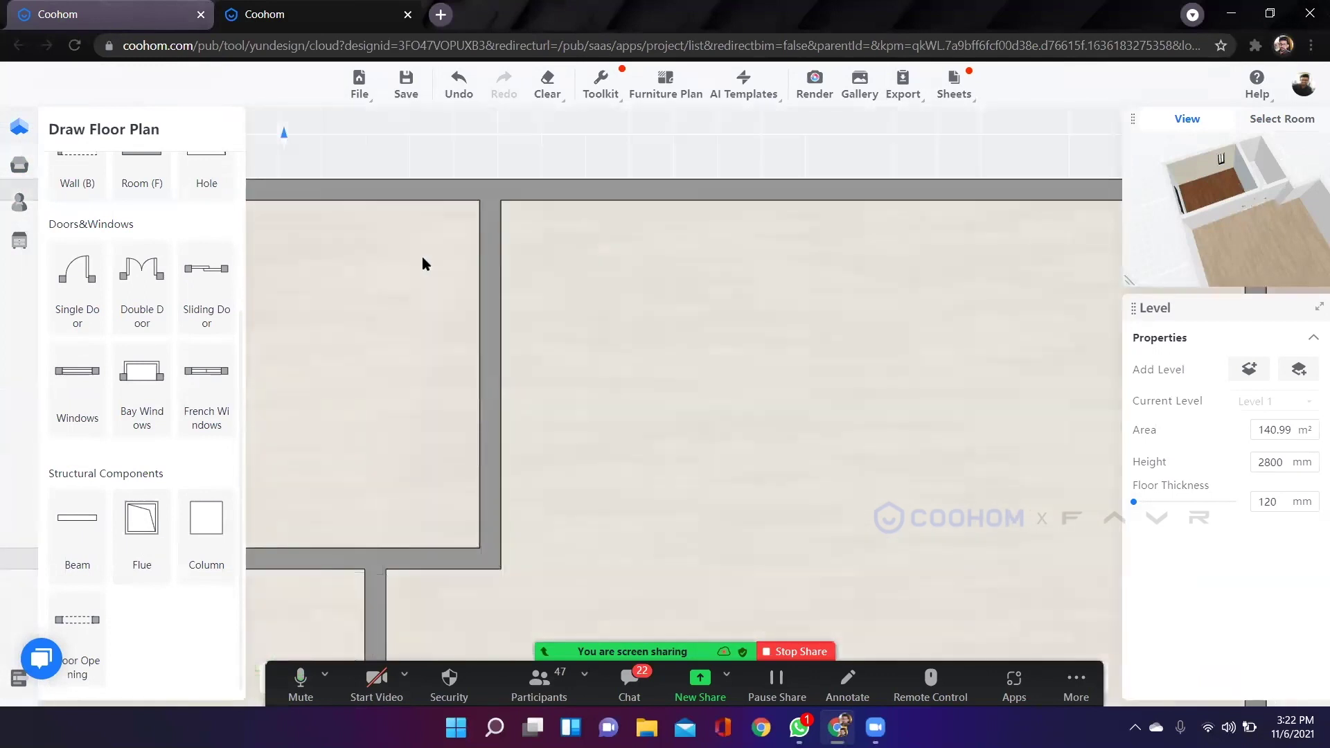
pyautogui.click(420, 266)
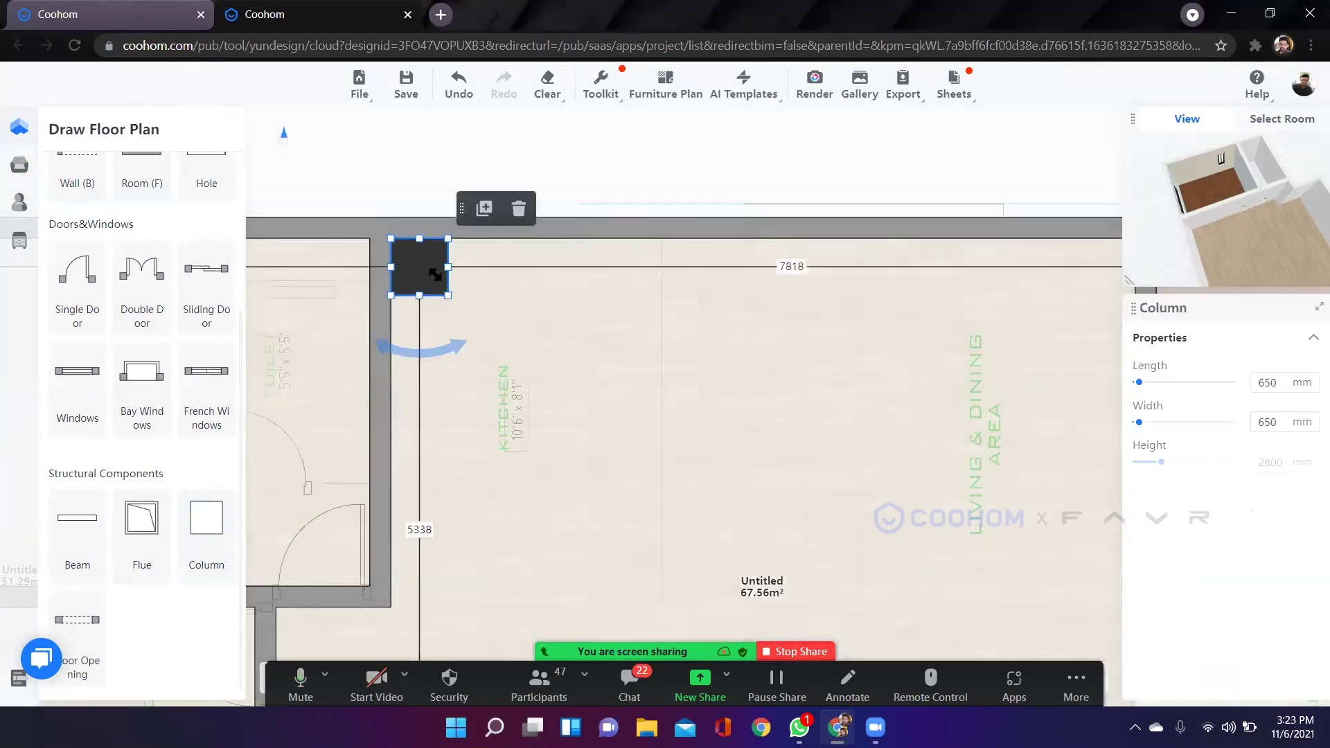
pyautogui.moveTo(428, 273)
pyautogui.mouseDown()
pyautogui.moveTo(441, 288)
pyautogui.moveTo(428, 274)
pyautogui.mouseUp()
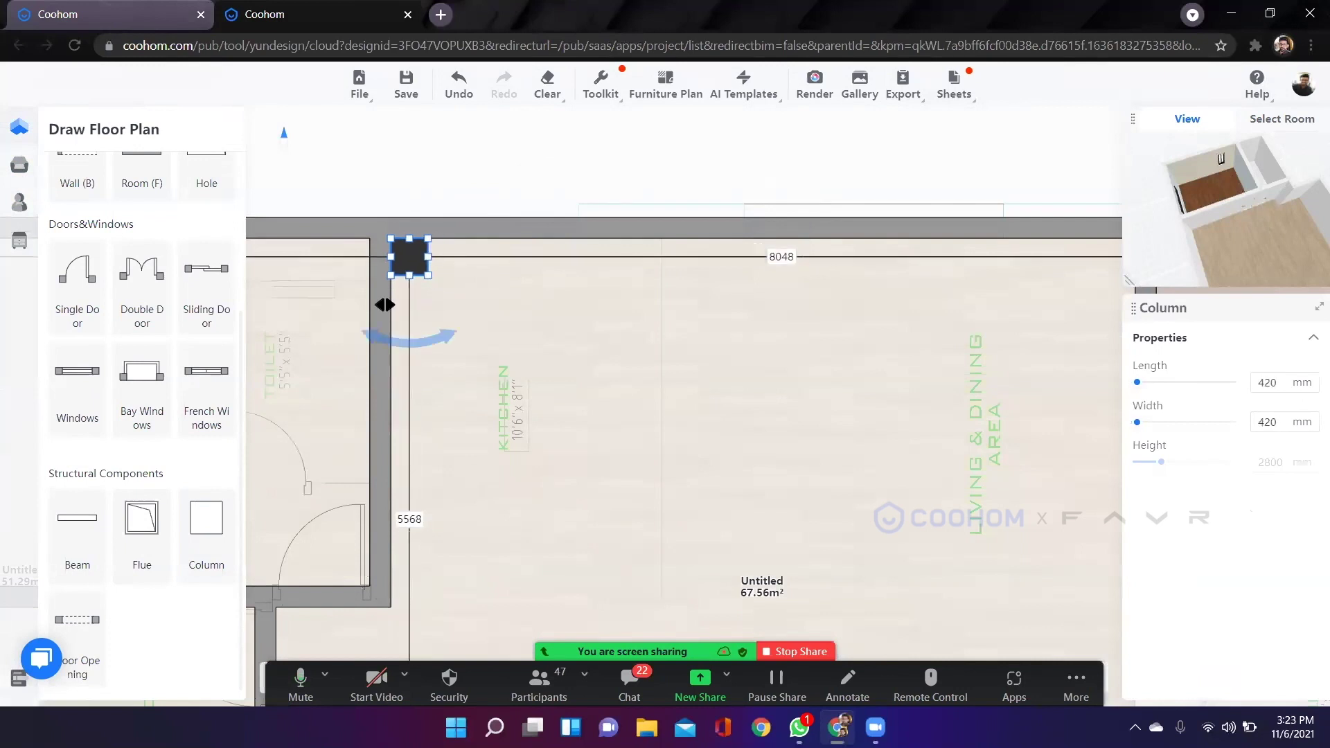
# Place a horizontal beam across the full width of the living and dining area.
pyautogui.scroll(-2, 385, 303)
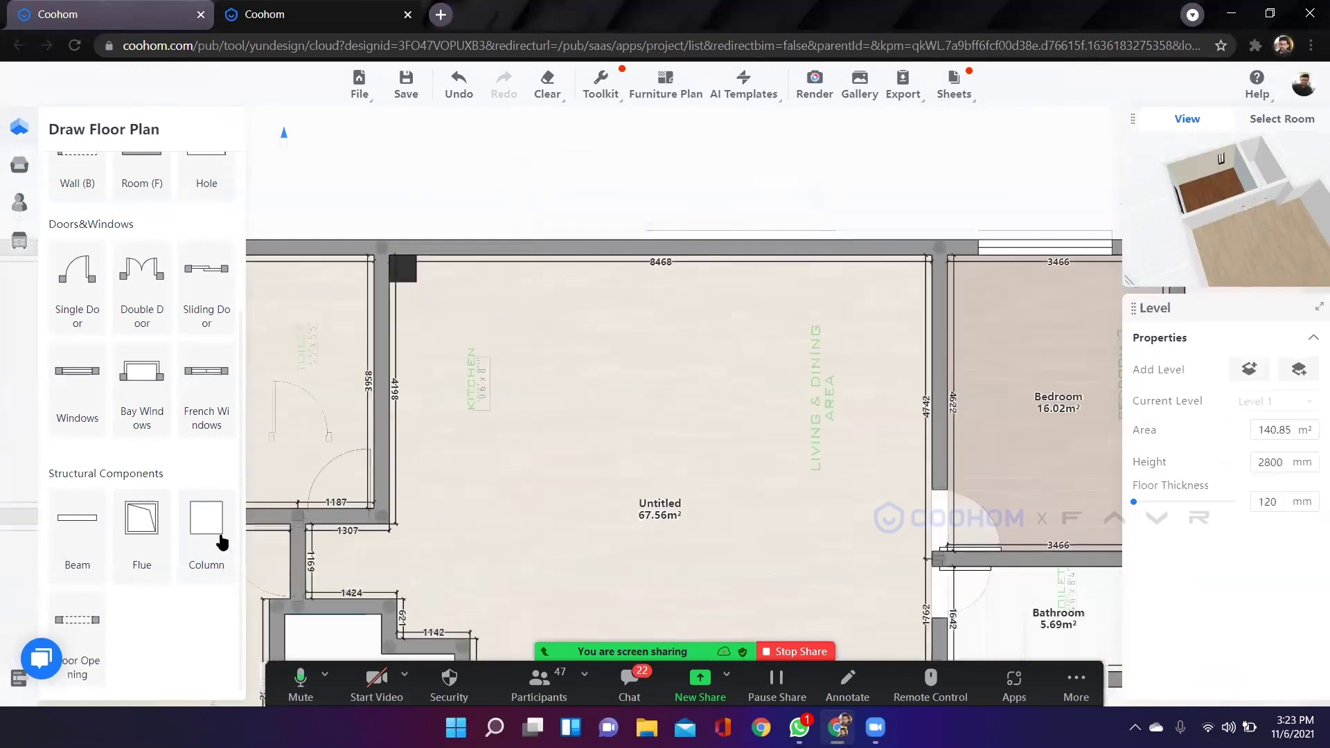
pyautogui.scroll(-3, 821, 510)
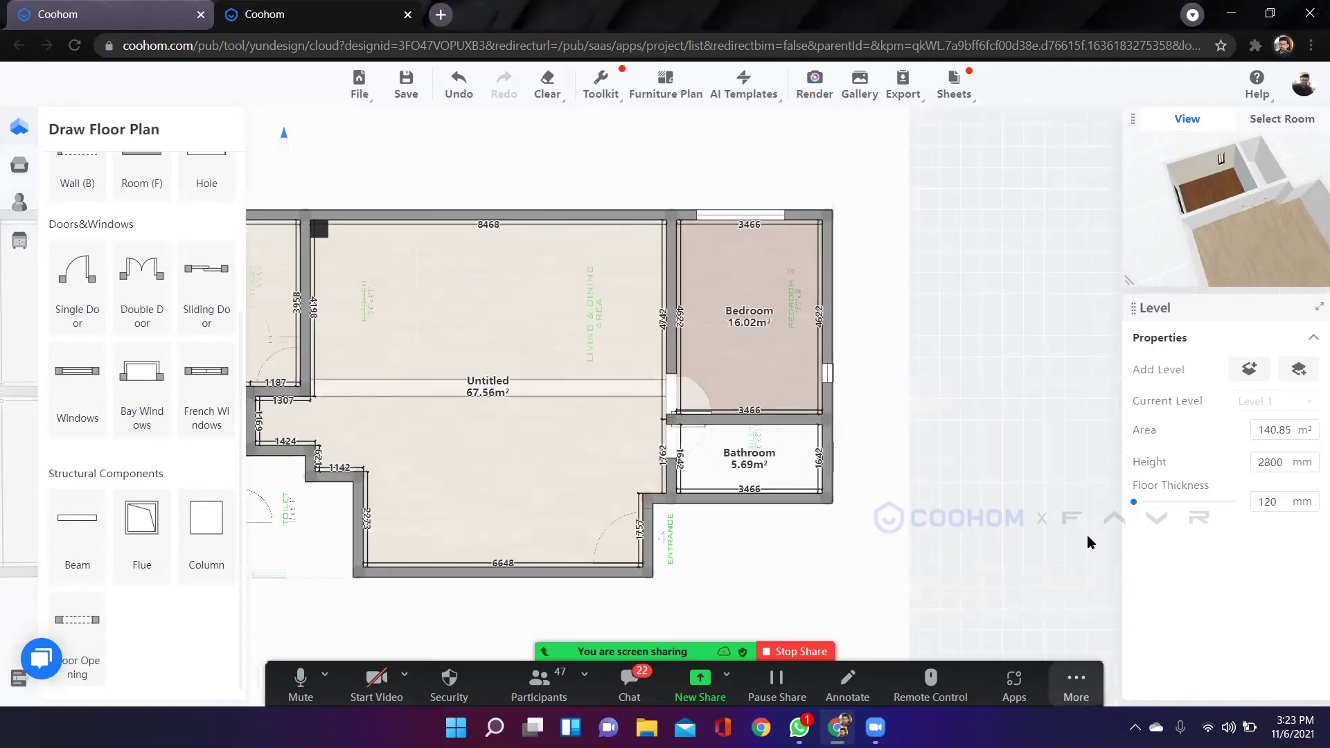
# Hide the floating meeting controls and examine the living area's new beam in 3D.
pyautogui.click(1076, 683)
pyautogui.click(1108, 532)
pyautogui.press('2')
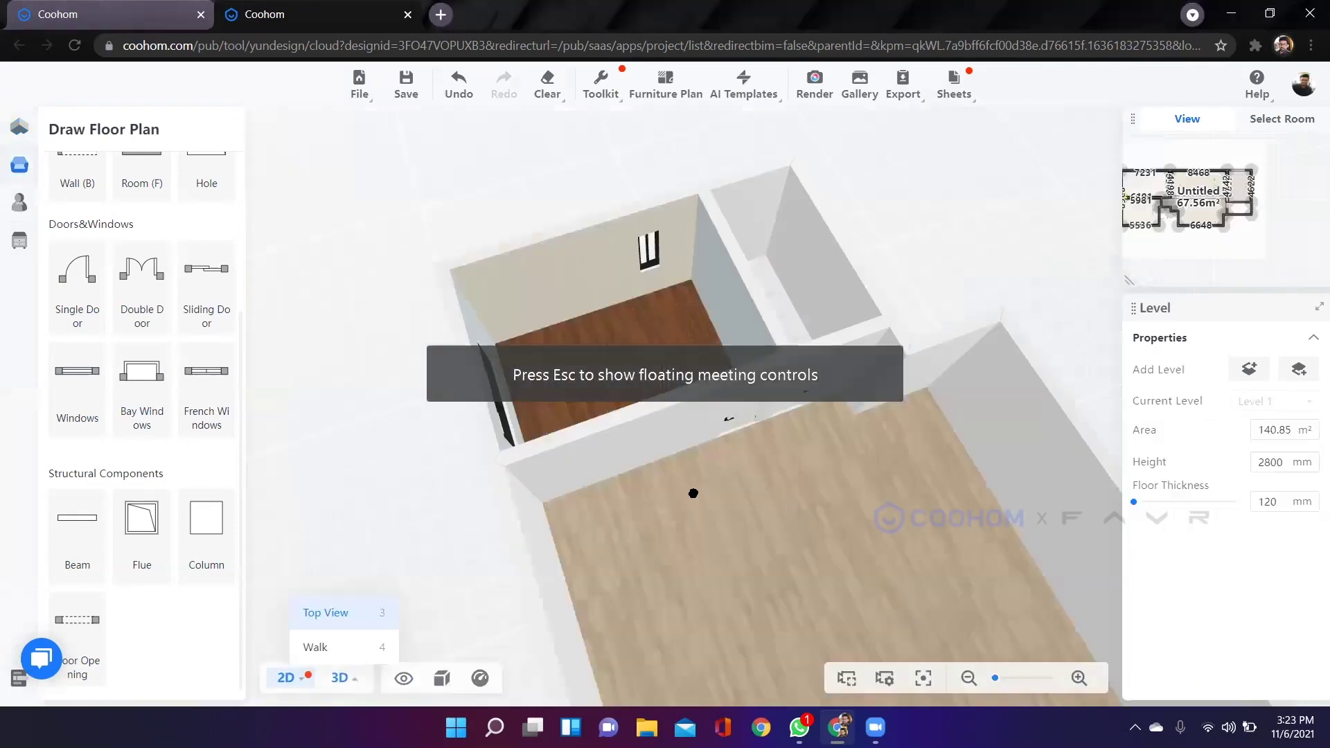
pyautogui.moveTo(957, 496); pyautogui.dragTo(713, 464)
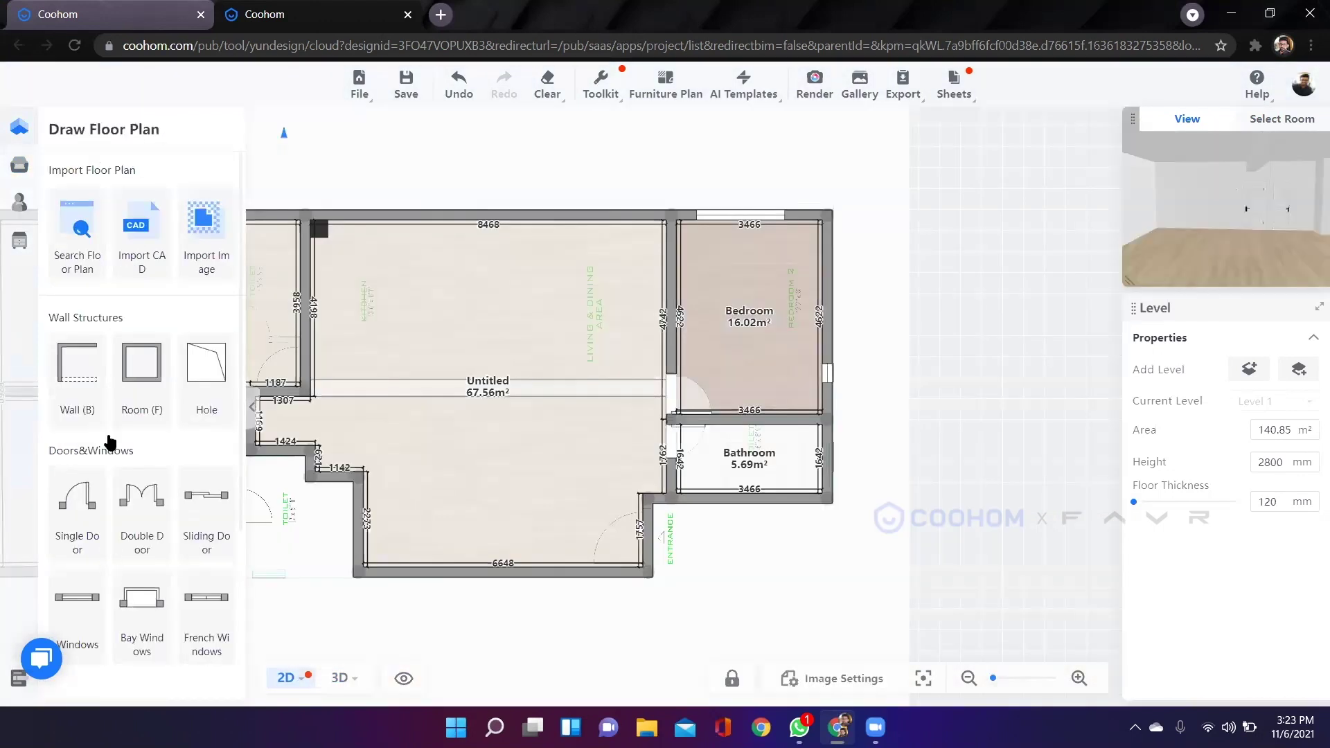
# Draw a rectangular room about 4833 x 2917 mm off the bathroom's outer lower corner with 240 mm thick walls.
pyautogui.scroll(-3, 72, 363)
pyautogui.scroll(3, 74, 374)
pyautogui.scroll(-3, 75, 383)
pyautogui.scroll(3, 76, 383)
pyautogui.press('f')
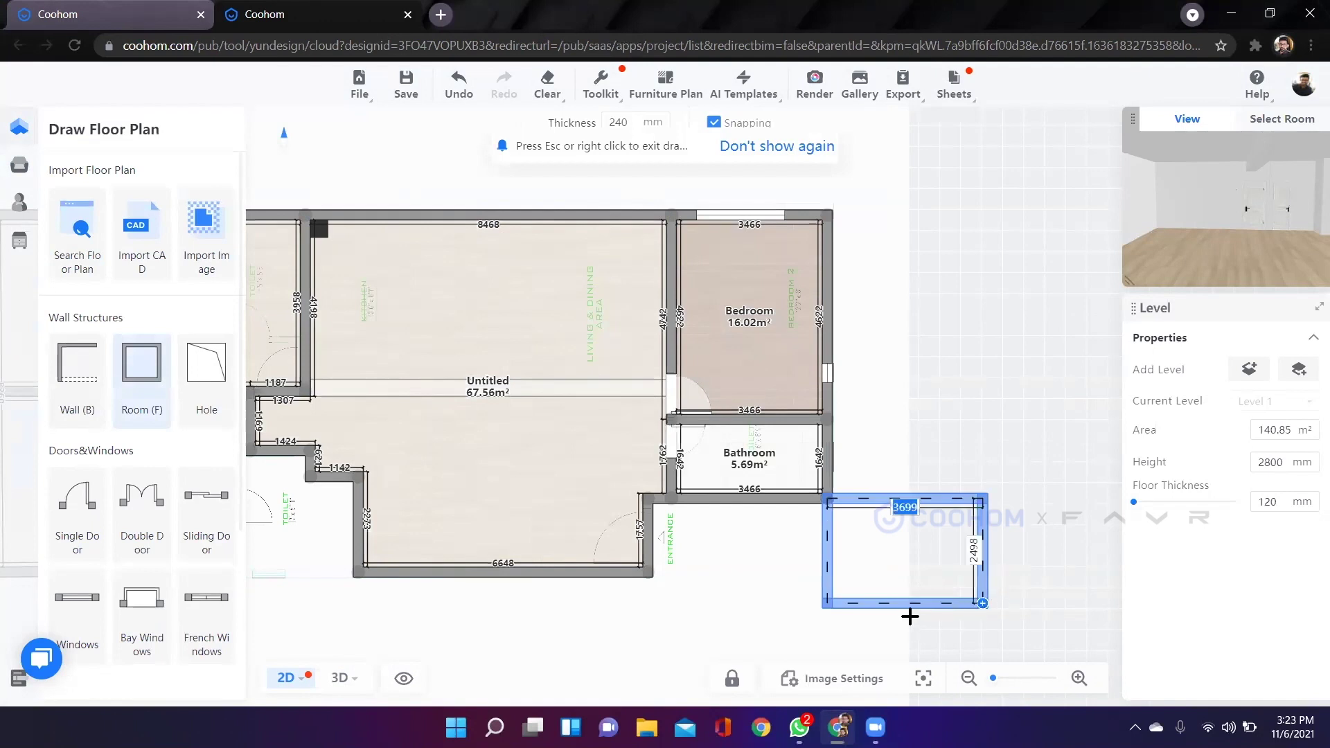
pyautogui.scroll(-1, 1003, 610)
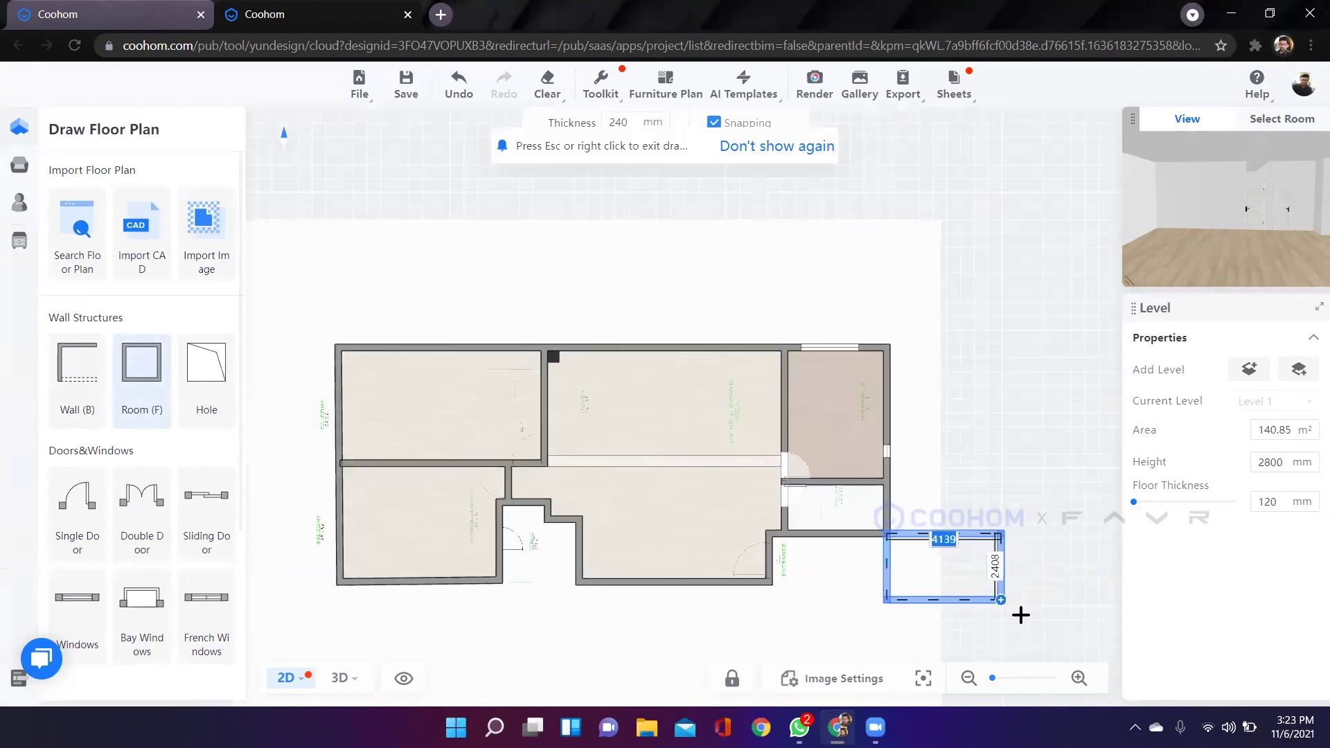
pyautogui.scroll(-1, 1020, 615)
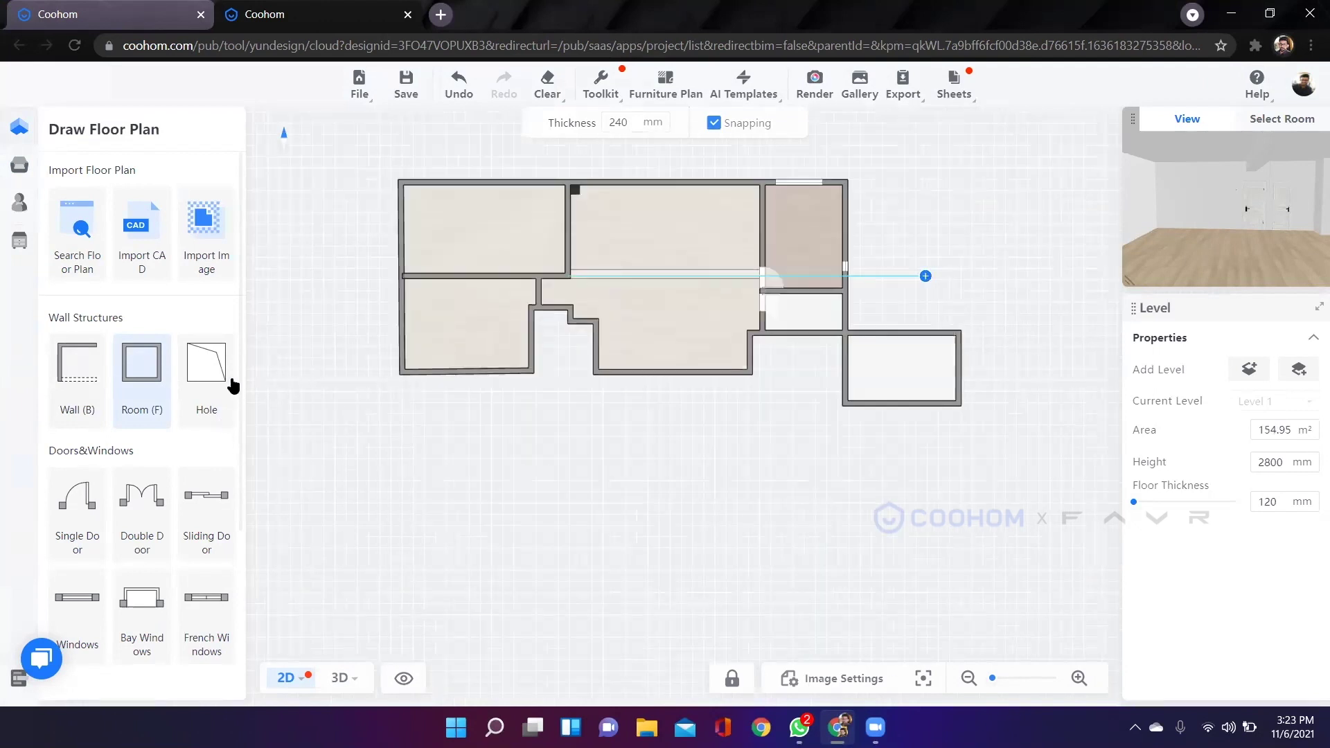
pyautogui.press('Escape')
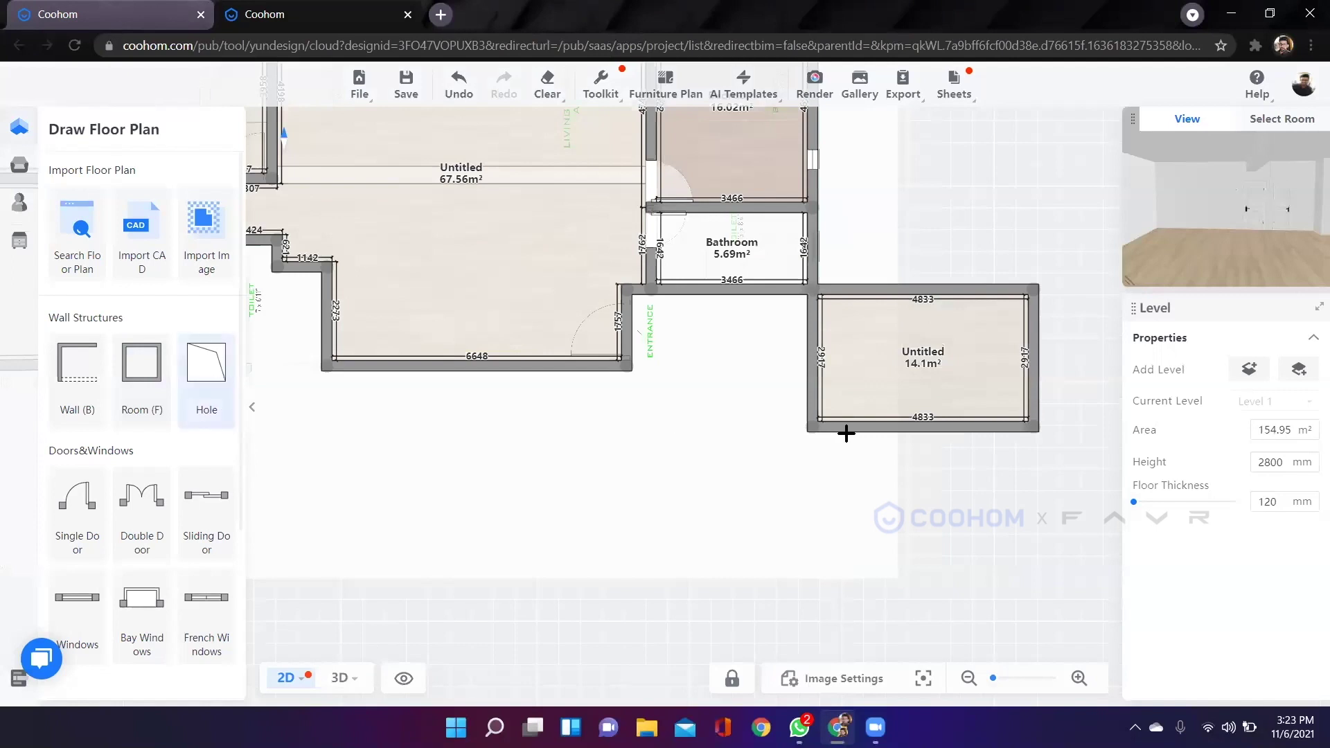
# Cut a rectangular floor hole about 1.8 m wide along the new room's bathroom-side wall, spanning the room's full depth.
pyautogui.scroll(2, 825, 416)
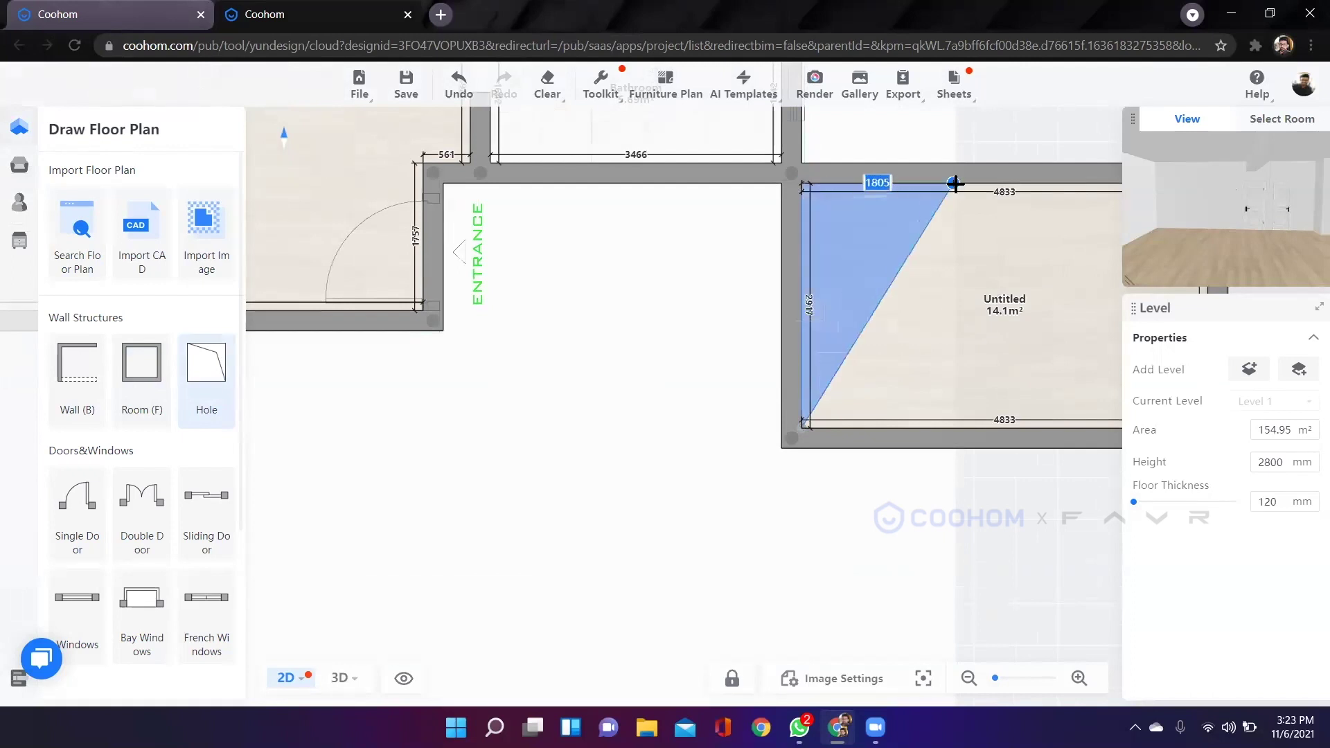
pyautogui.click(957, 430)
pyautogui.scroll(-2, 870, 511)
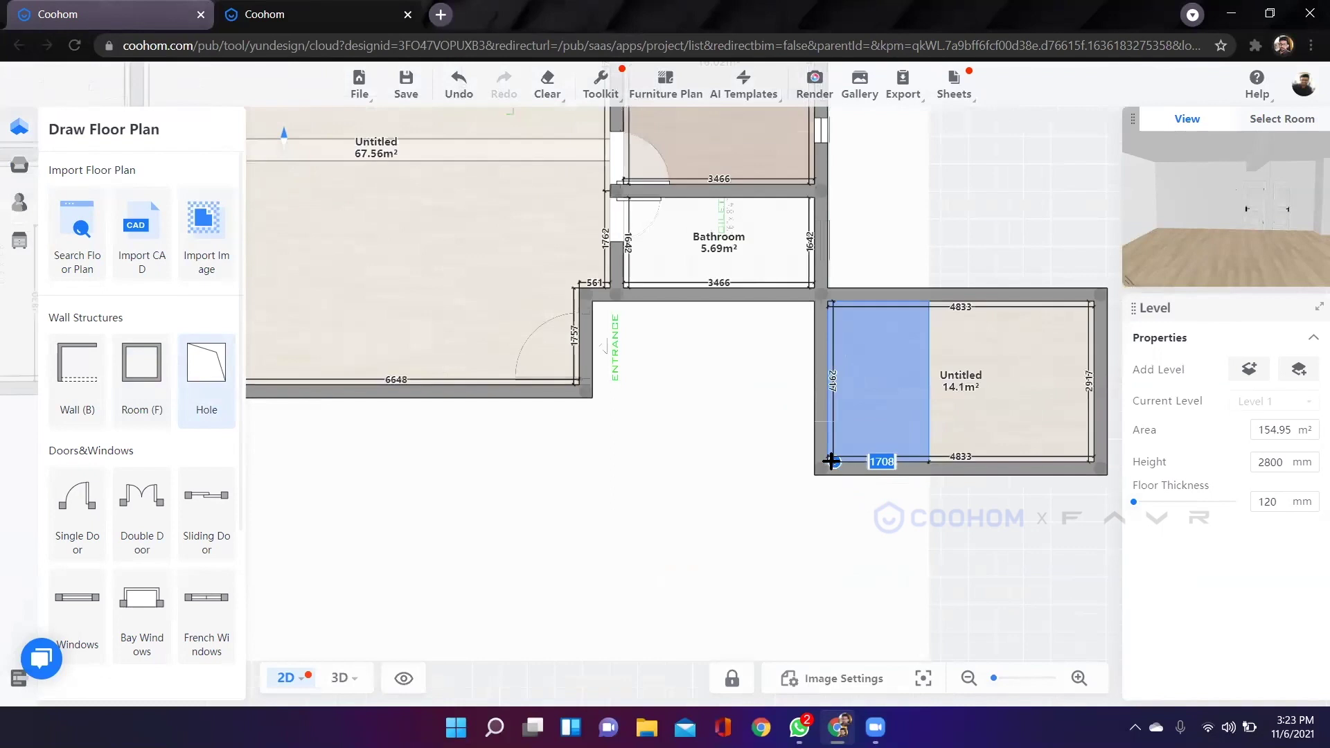
pyautogui.click(828, 461)
pyautogui.moveTo(741, 503); pyautogui.dragTo(535, 493)
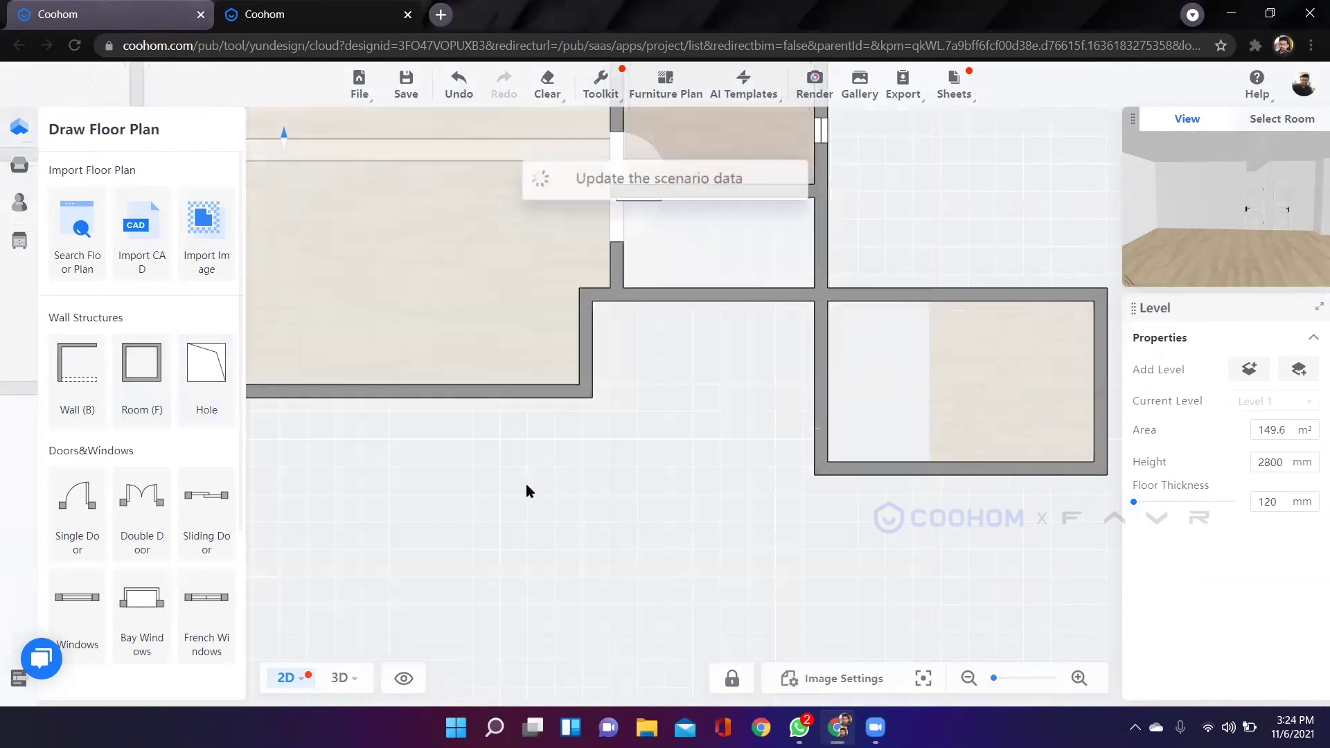
# Examine the new room's floor hole in 3D from different sides and return to the 2D plan.
pyautogui.click(347, 687)
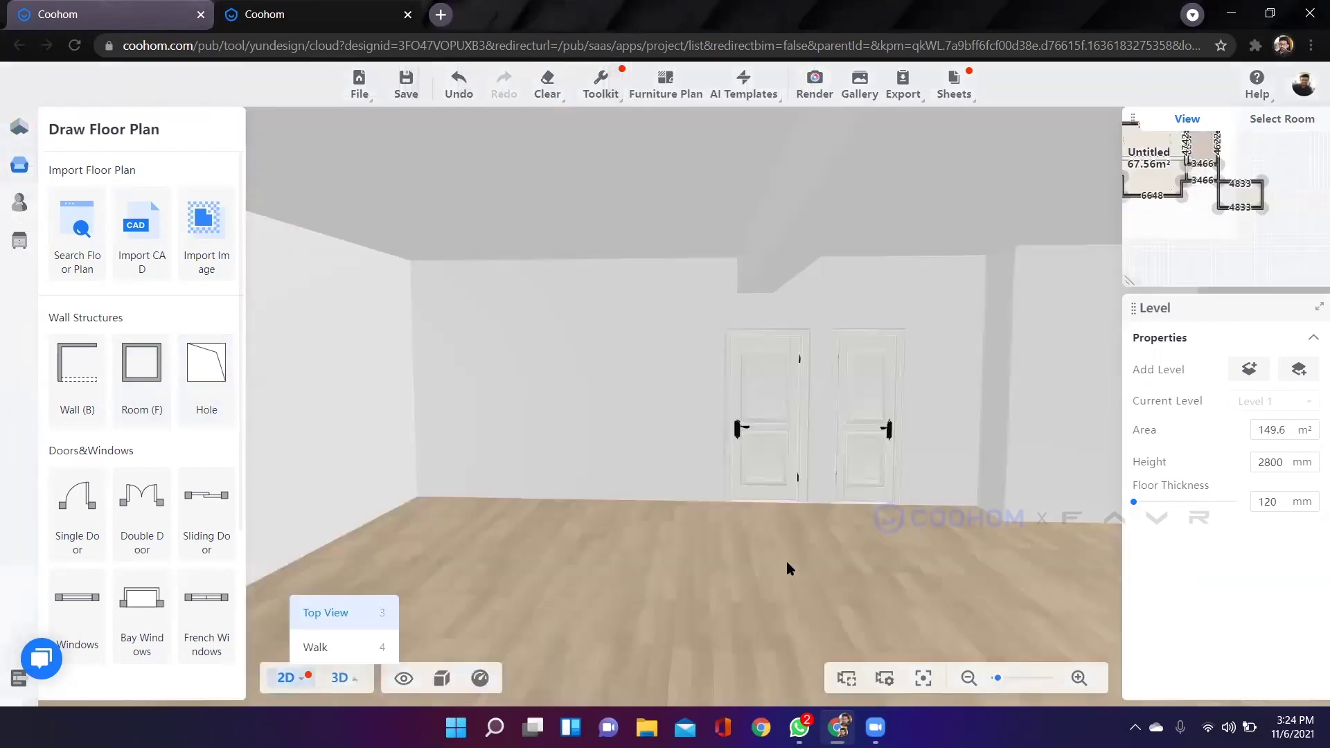
pyautogui.moveTo(800, 547); pyautogui.dragTo(553, 547)
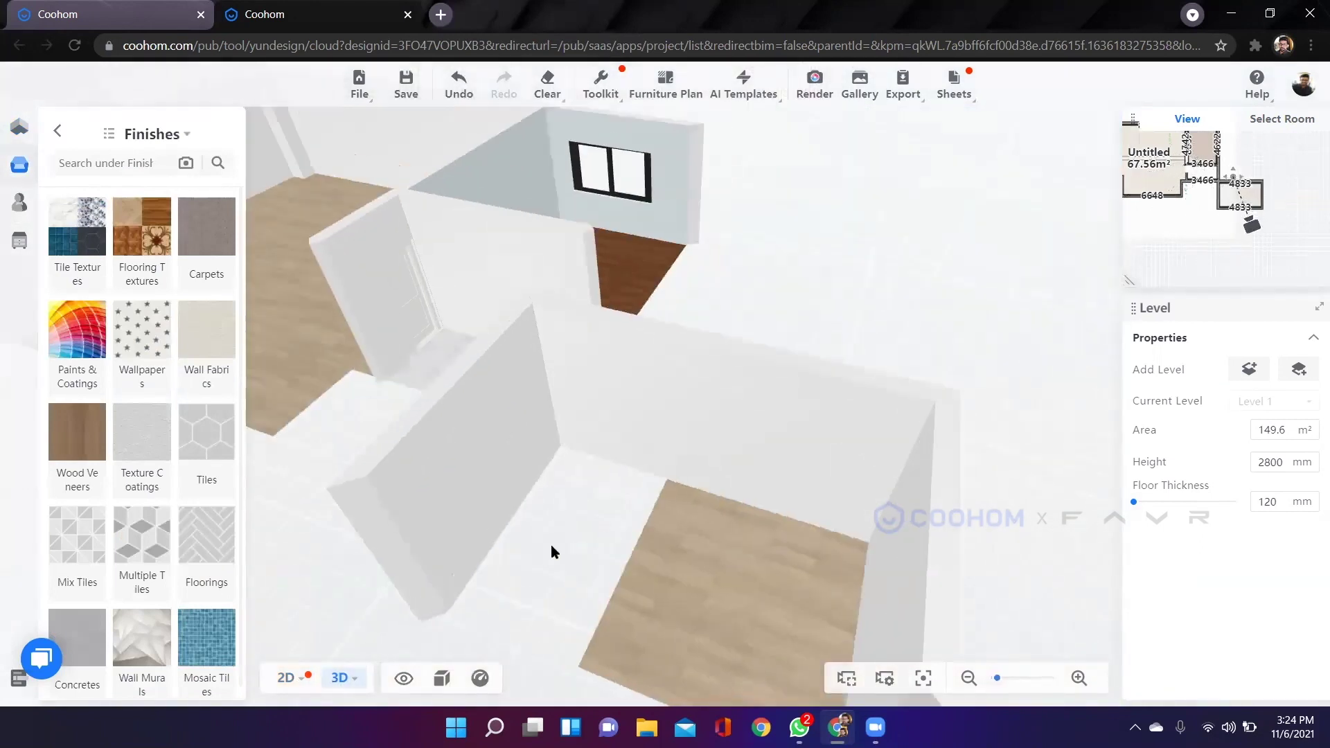
pyautogui.moveTo(781, 469); pyautogui.dragTo(867, 468)
pyautogui.moveTo(721, 503); pyautogui.dragTo(92, 339)
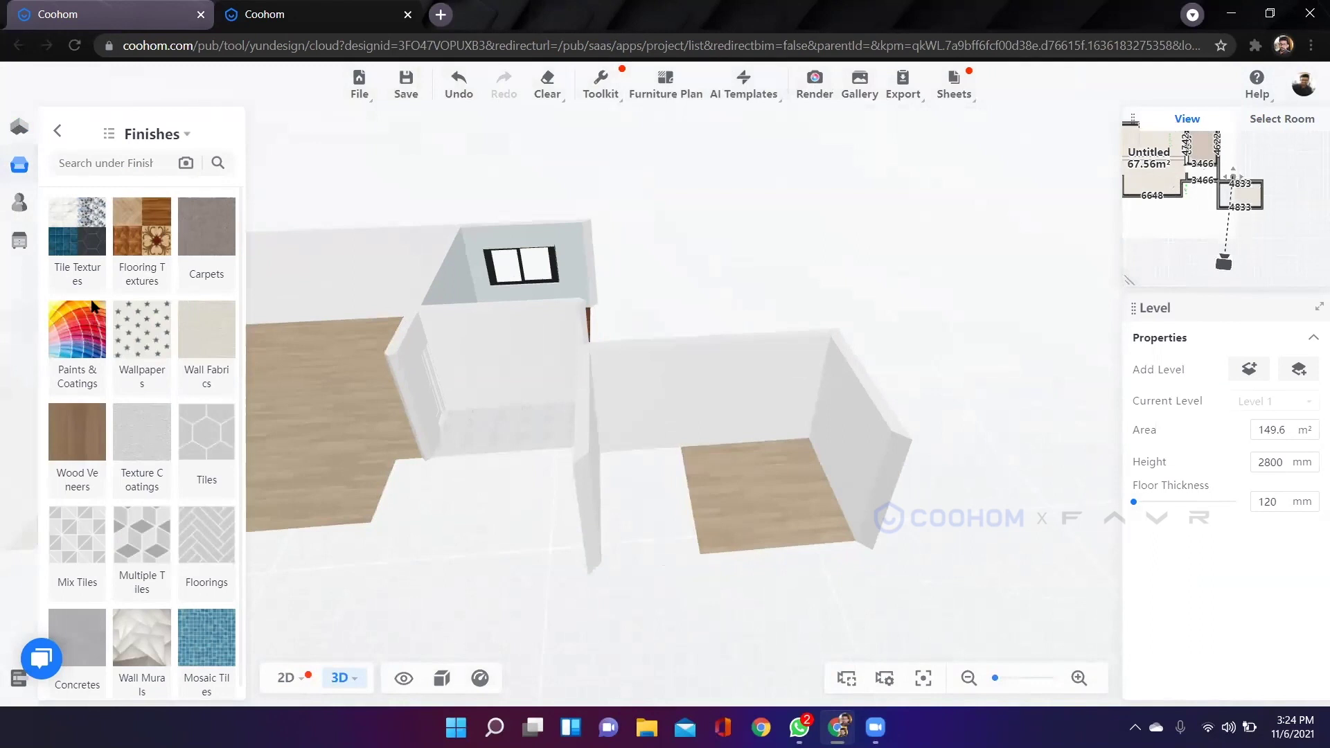
pyautogui.press('Tab')
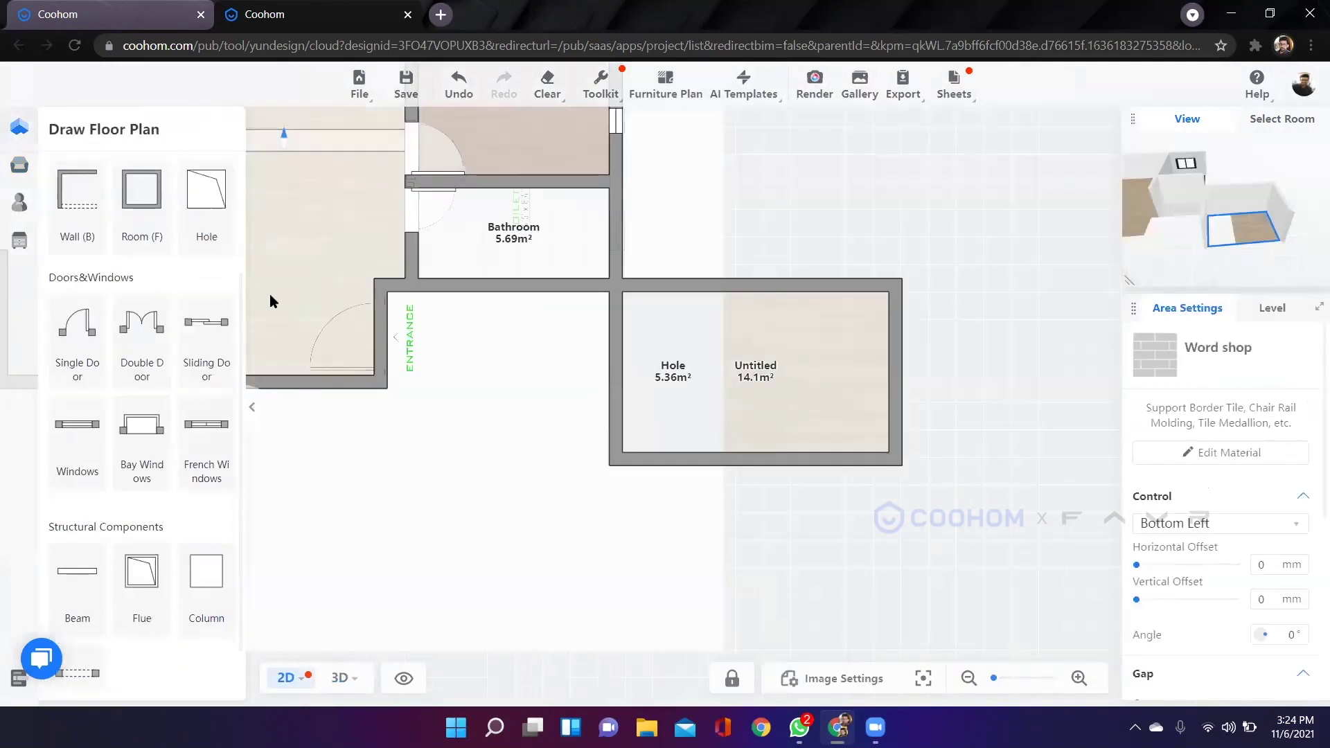
# Place a 1500 mm wide double door in the living area's short wall at the ENTRANCE marking.
pyautogui.scroll(-3, 306, 385)
pyautogui.moveTo(368, 311); pyautogui.dragTo(575, 398)
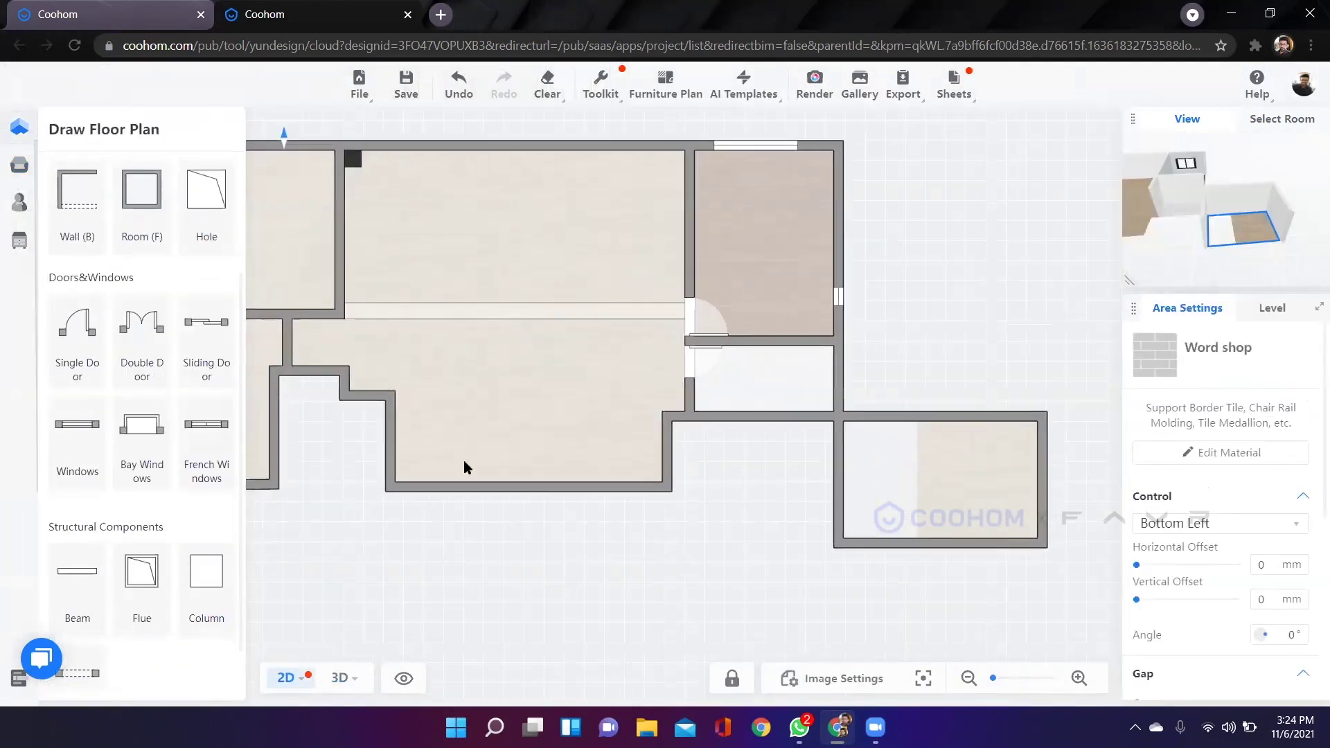
pyautogui.click(77, 333)
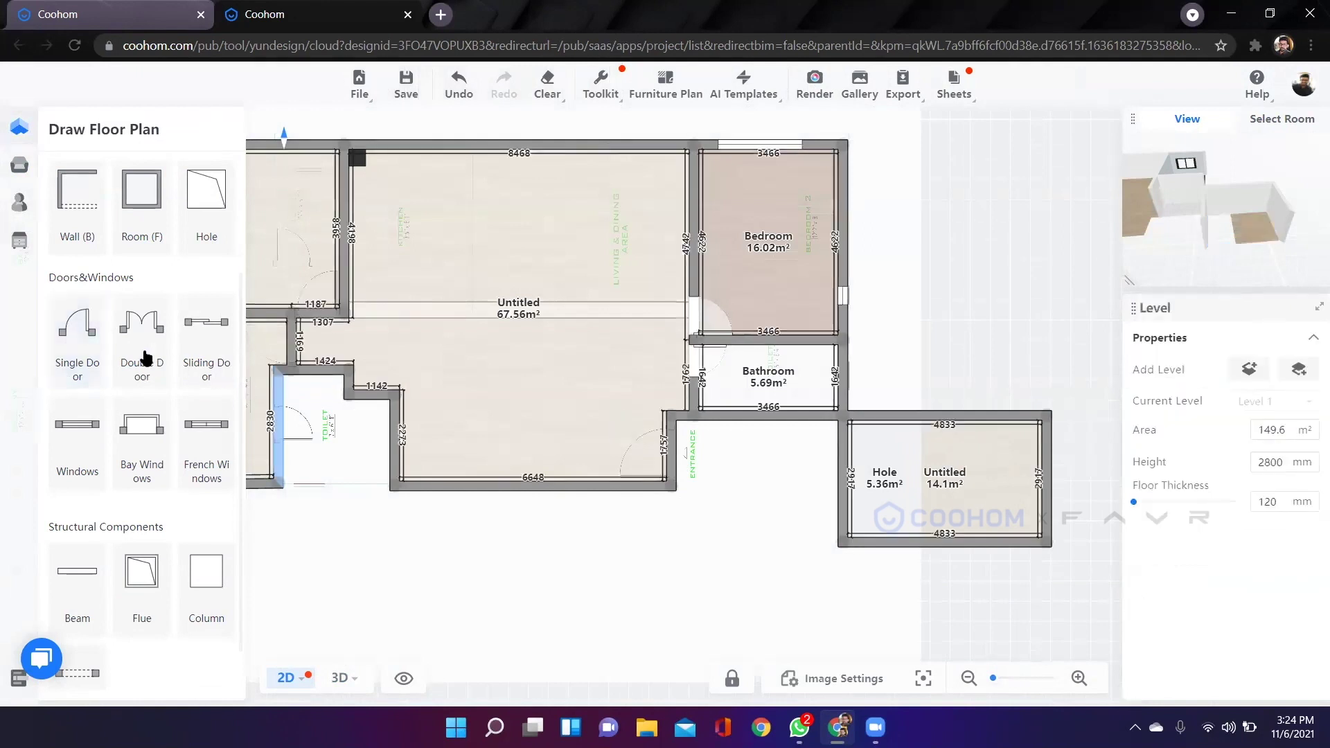
pyautogui.click(166, 384)
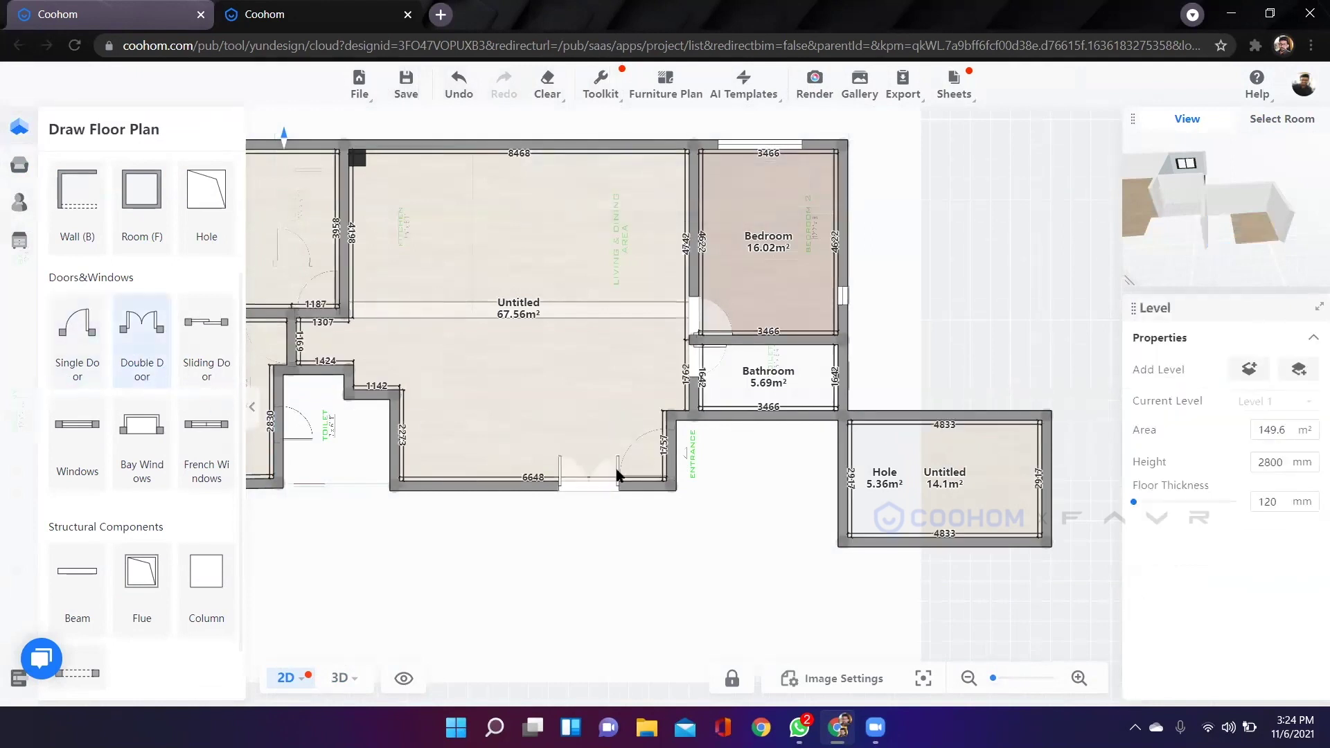
pyautogui.scroll(2, 662, 458)
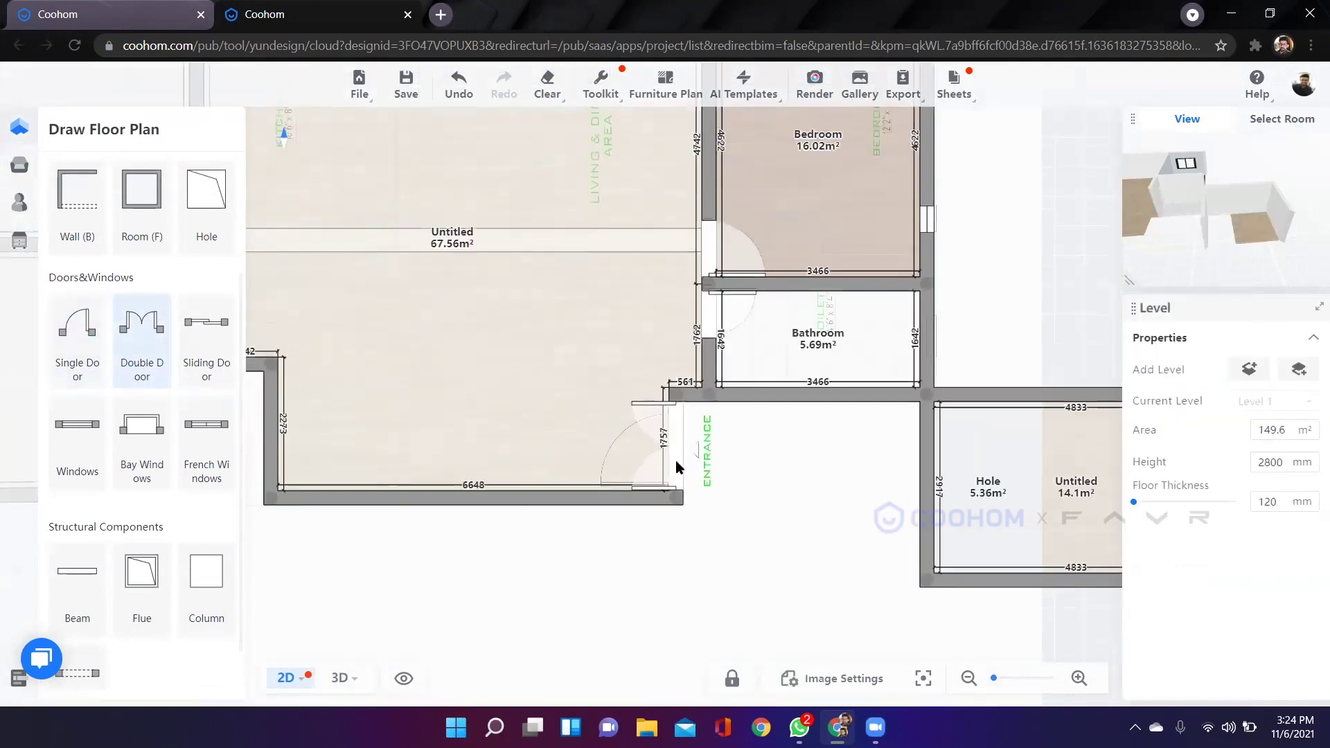
pyautogui.click(675, 460)
pyautogui.scroll(3, 658, 551)
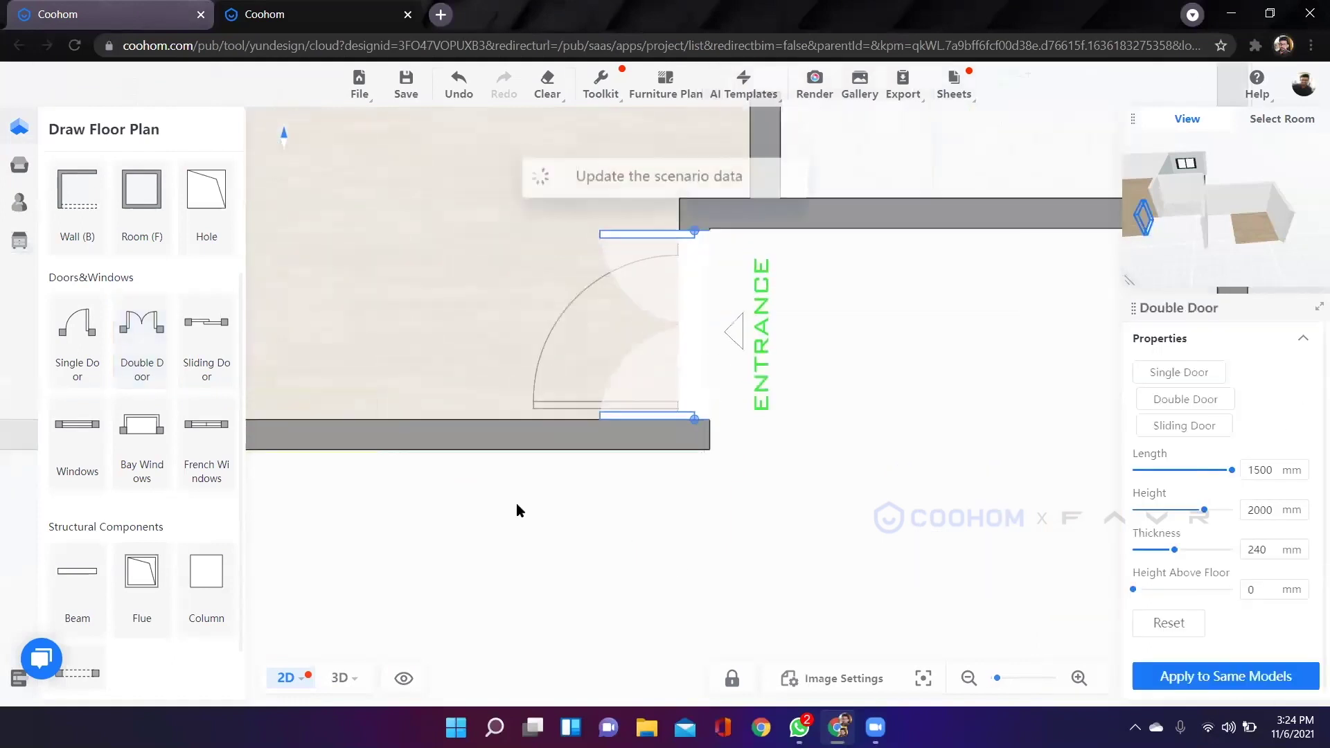
pyautogui.click(212, 354)
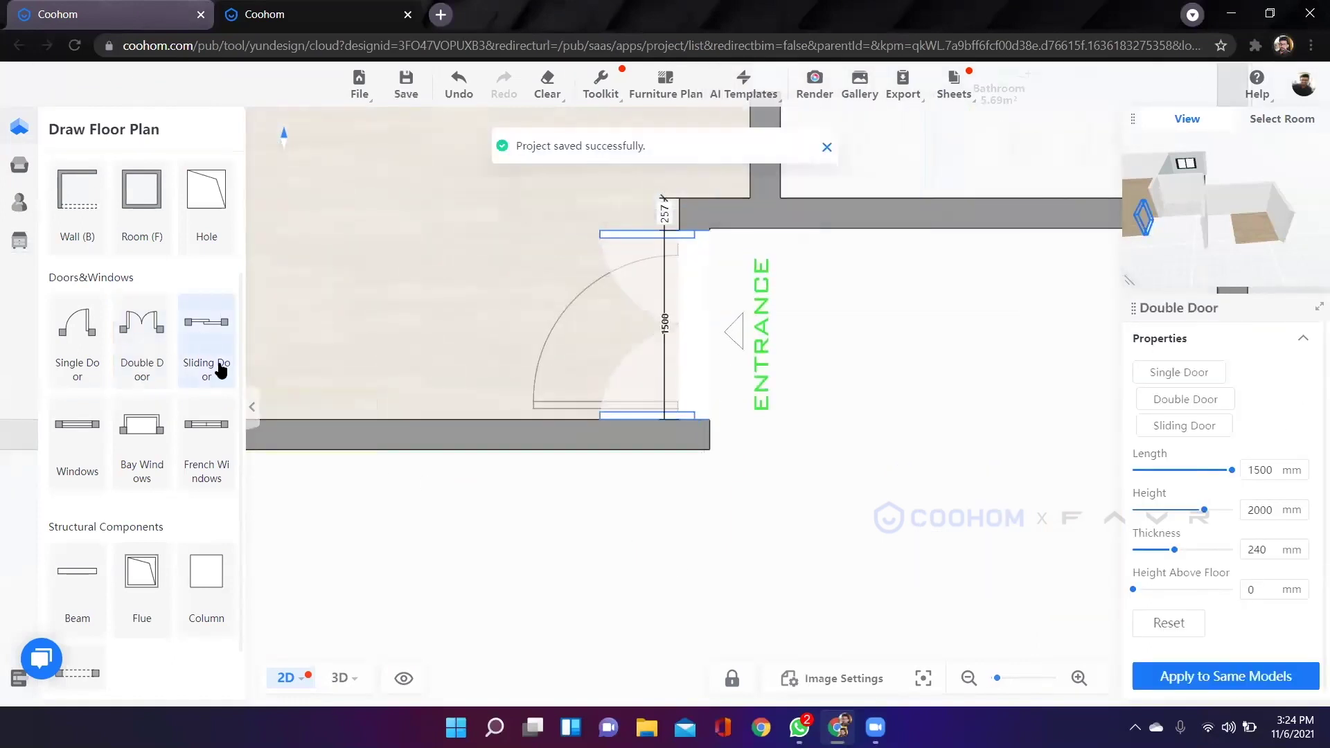
pyautogui.scroll(-2, 397, 471)
pyautogui.scroll(-1, 348, 474)
pyautogui.press('Escape')
# Place an 800 mm wide standard window in the living area's 6648 mm wall, nearer the toilet-side corner.
pyautogui.moveTo(551, 530); pyautogui.dragTo(887, 579)
pyautogui.scroll(-3, 552, 478)
pyautogui.moveTo(513, 359); pyautogui.dragTo(622, 422)
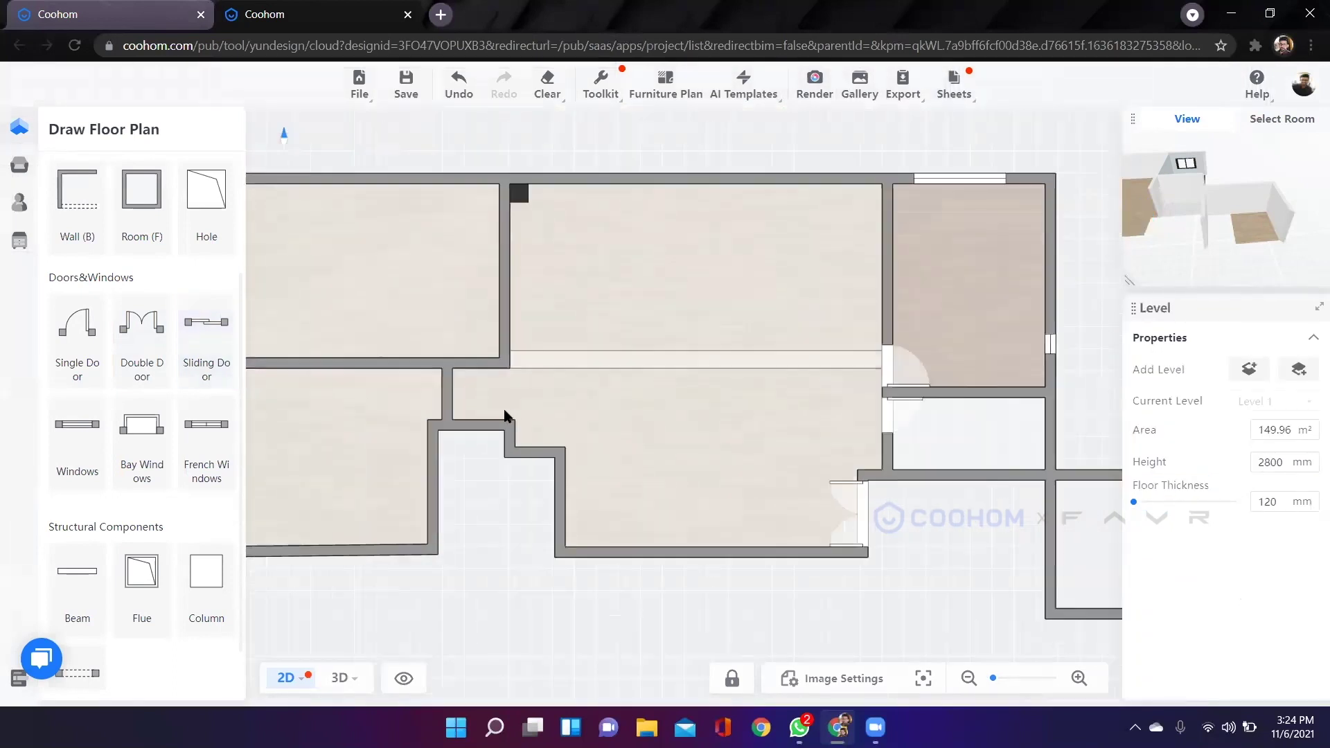
pyautogui.scroll(2, 504, 416)
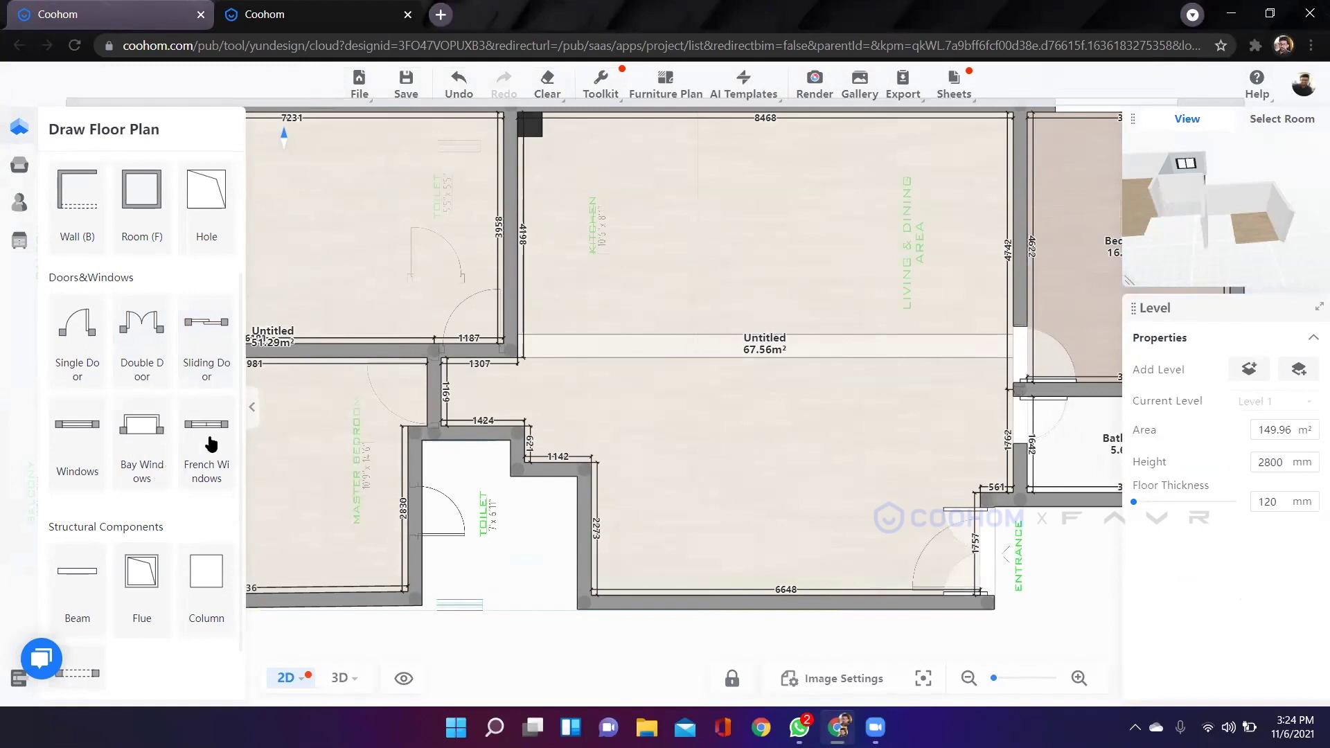
pyautogui.scroll(-1, 83, 381)
pyautogui.click(89, 380)
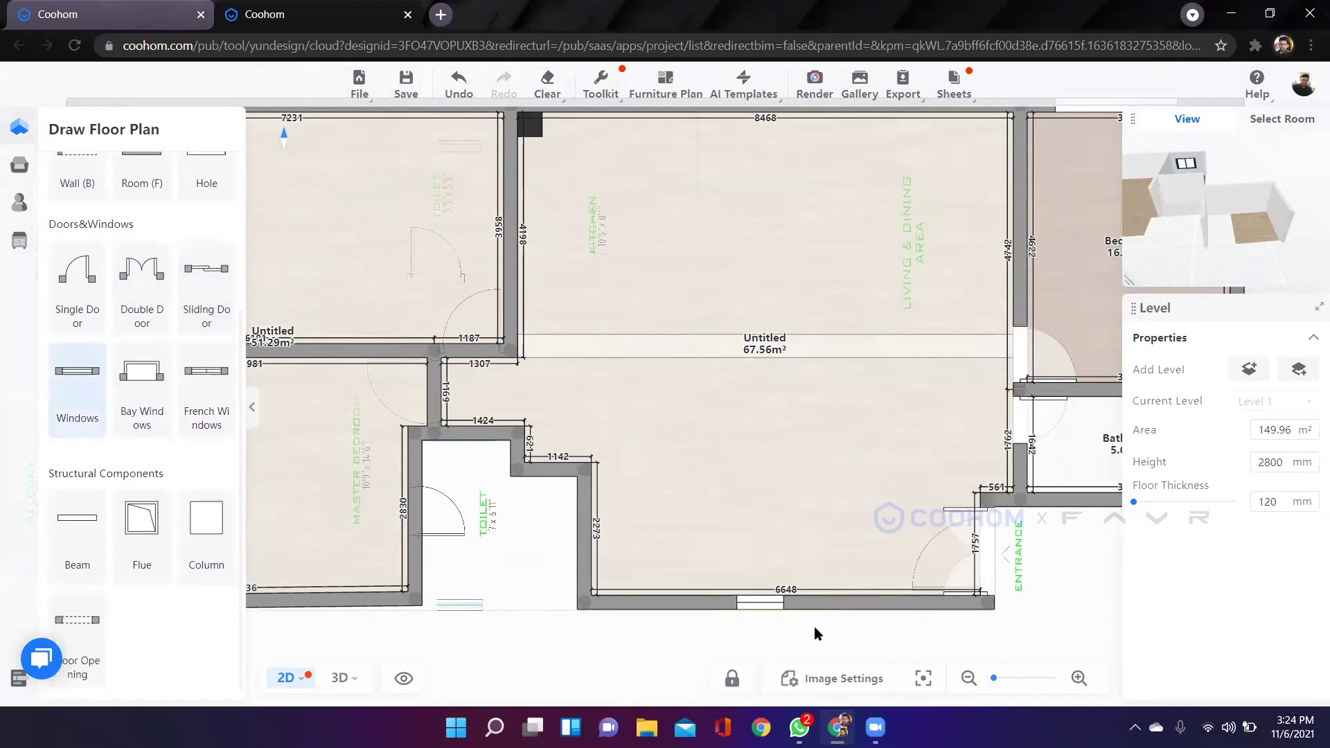
pyautogui.click(715, 602)
# Examine the living area's new window from inside in 3D and return to the 2D plan.
pyautogui.moveTo(601, 649); pyautogui.dragTo(558, 487)
pyautogui.click(340, 678)
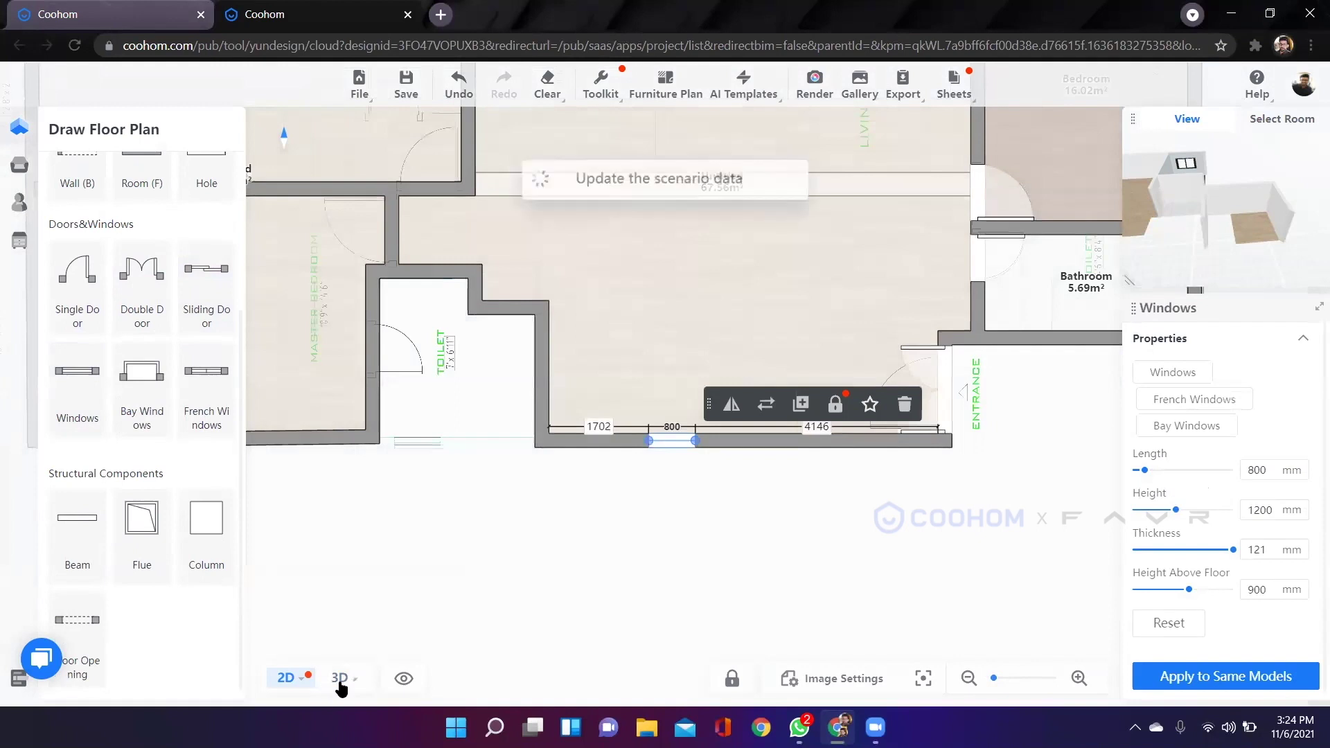
pyautogui.press('2')
pyautogui.moveTo(849, 604); pyautogui.dragTo(804, 558)
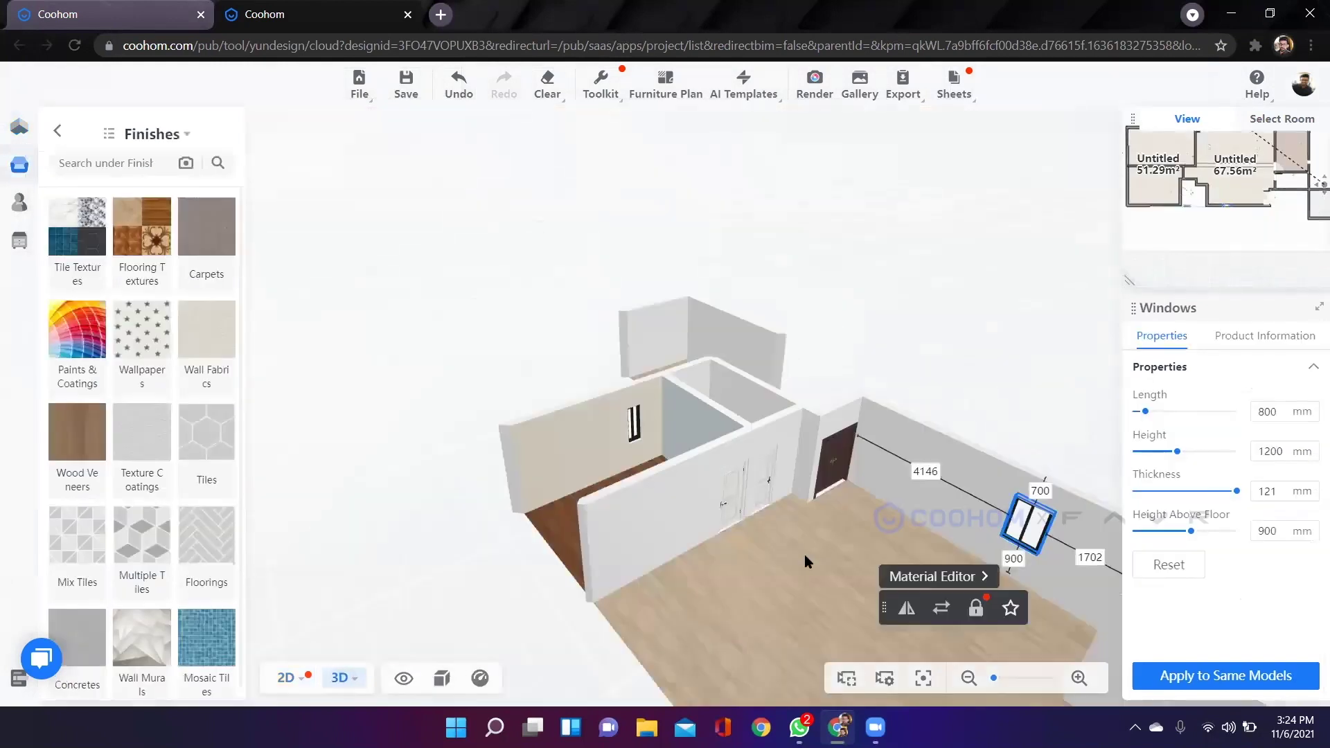
pyautogui.moveTo(734, 474); pyautogui.dragTo(554, 392, button='right')
pyautogui.moveTo(585, 538); pyautogui.dragTo(700, 493)
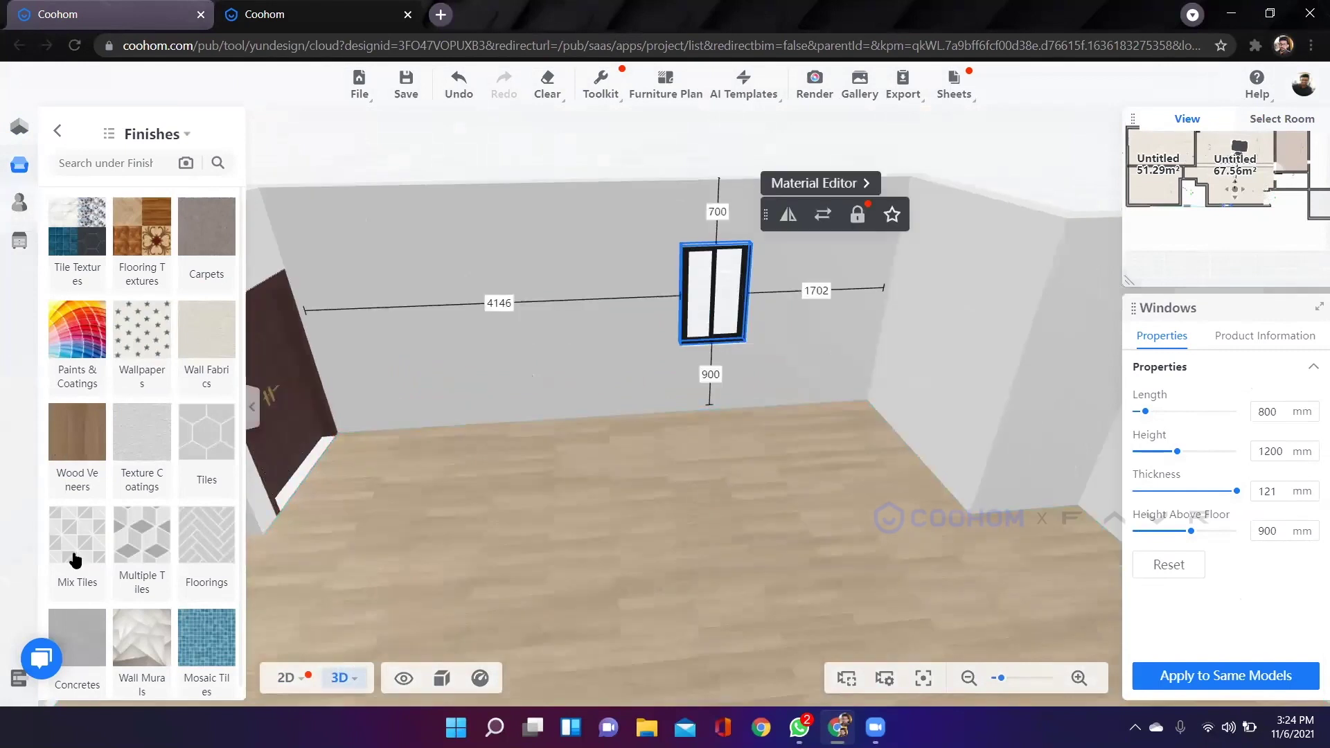
pyautogui.click(286, 680)
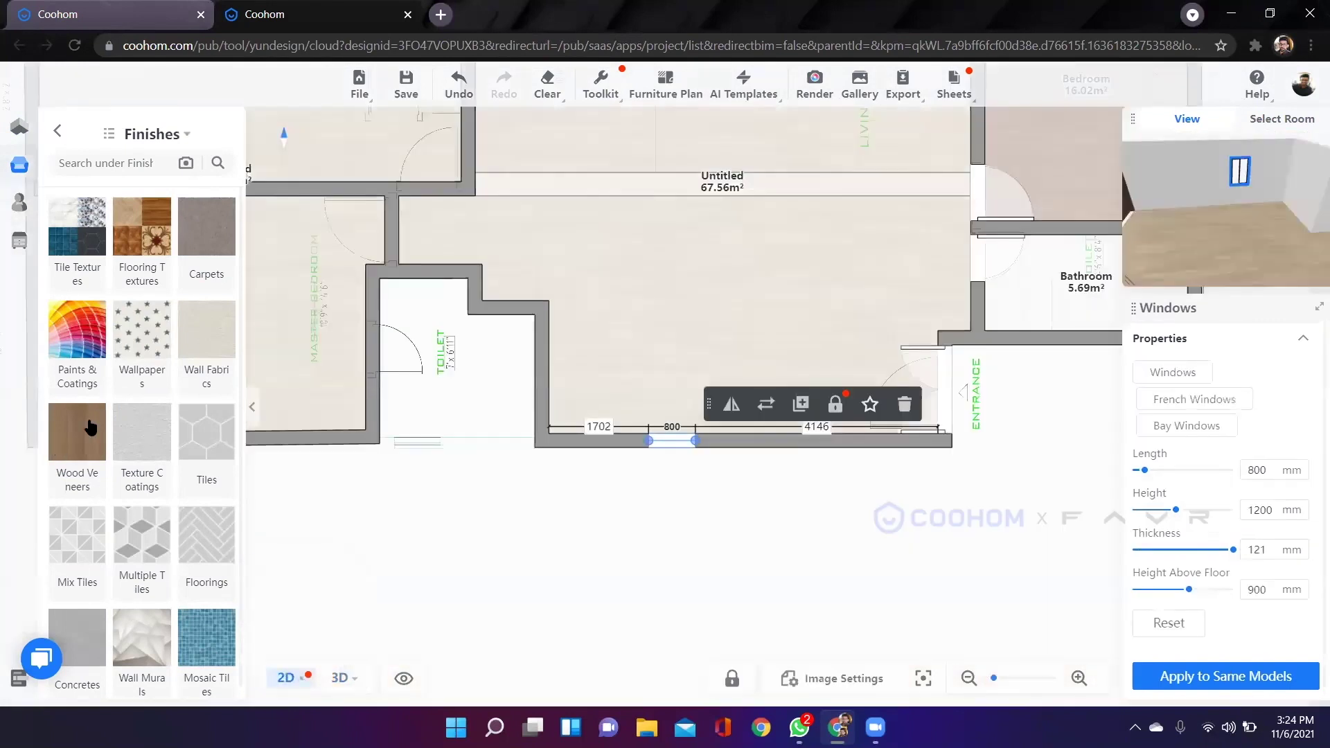
# Place a 1500 mm wide bay window beside the standard window and flip it so that it projects outside.
pyautogui.click(28, 127)
pyautogui.click(142, 610)
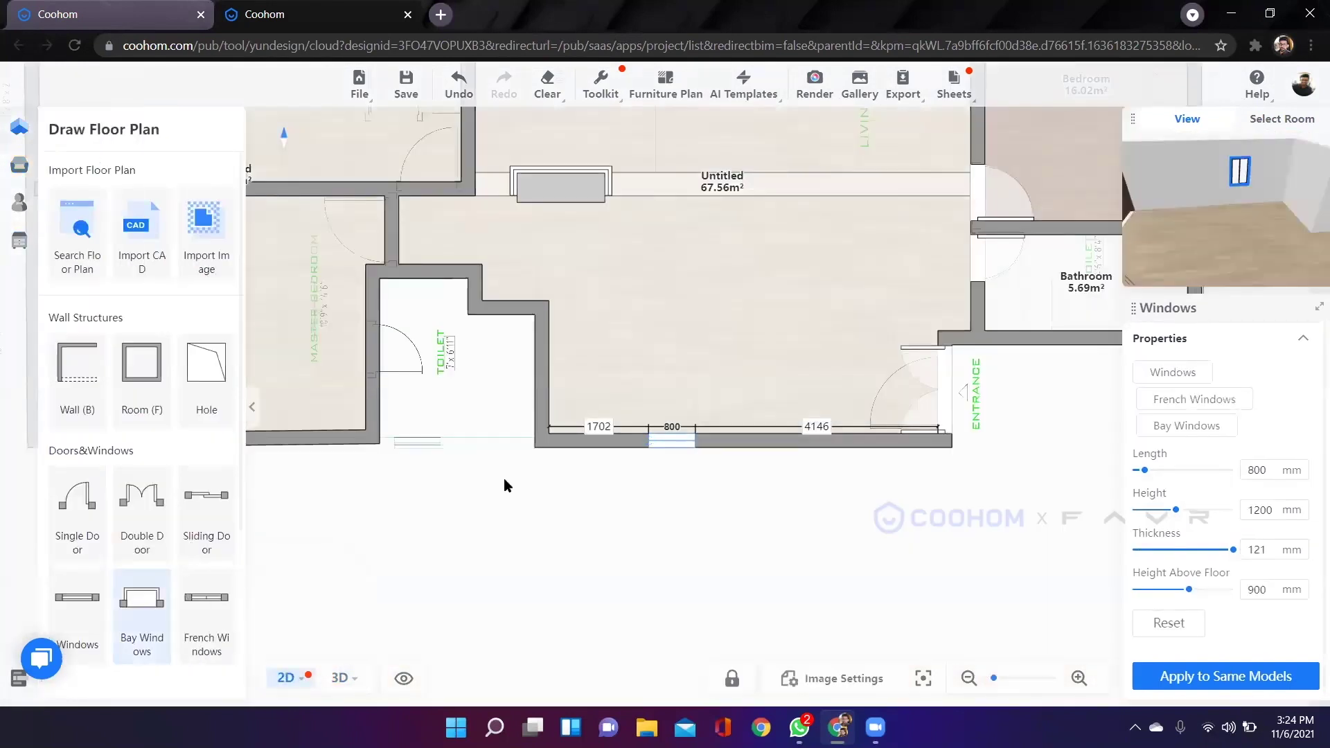
pyautogui.click(764, 450)
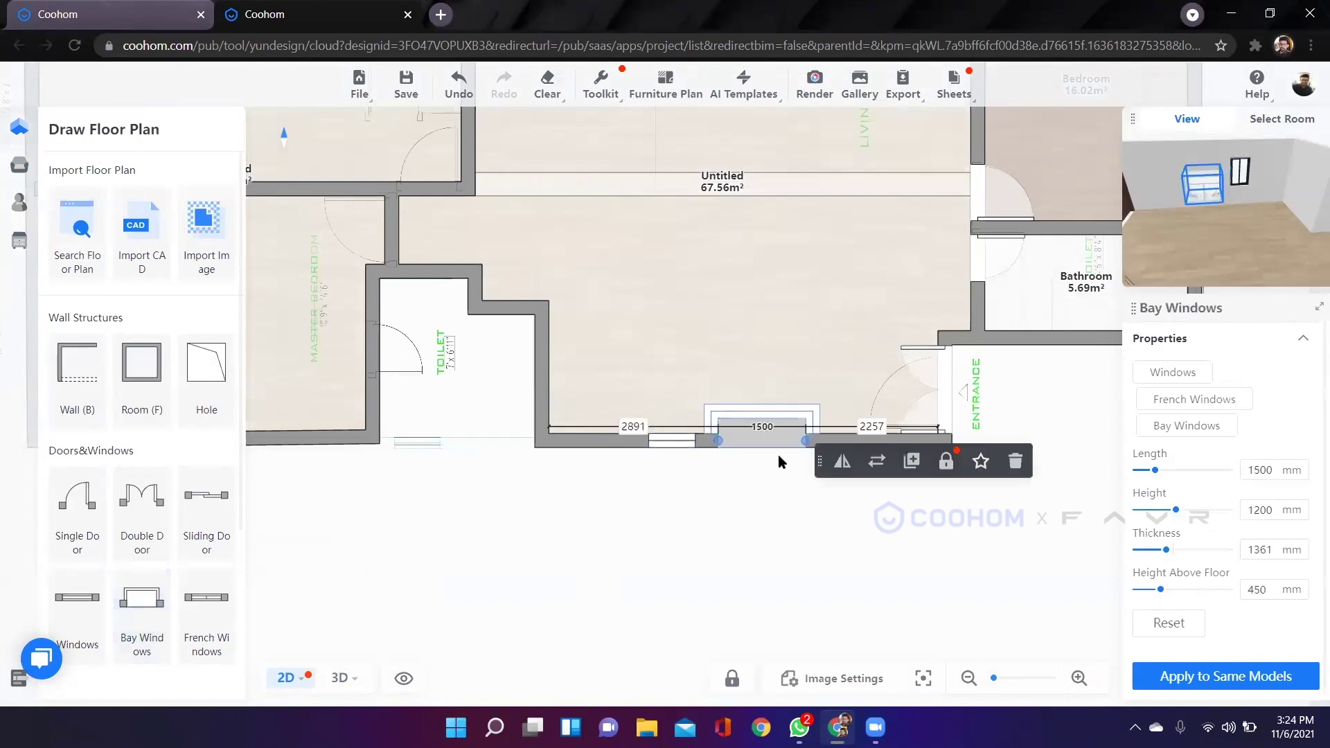
pyautogui.click(841, 463)
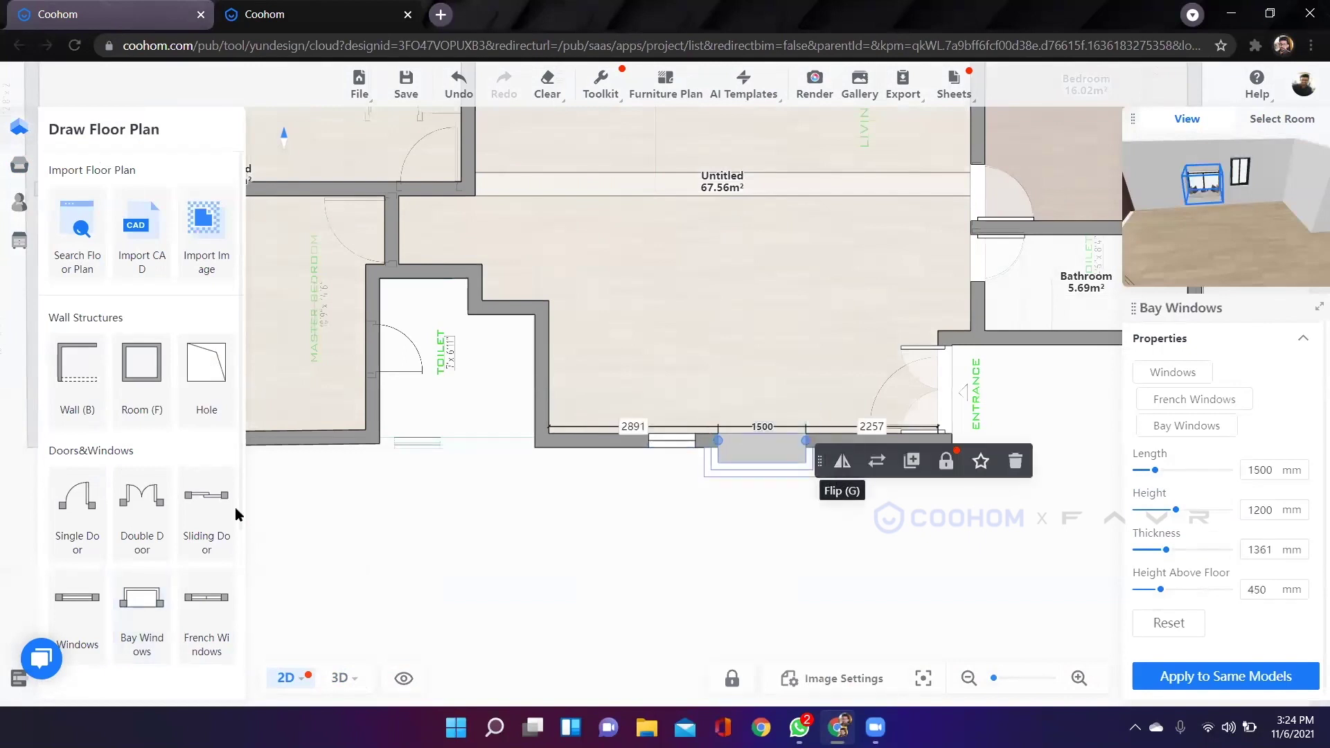
# Place a French window in the same wall between the bay window and the entrance corner.
pyautogui.click(202, 613)
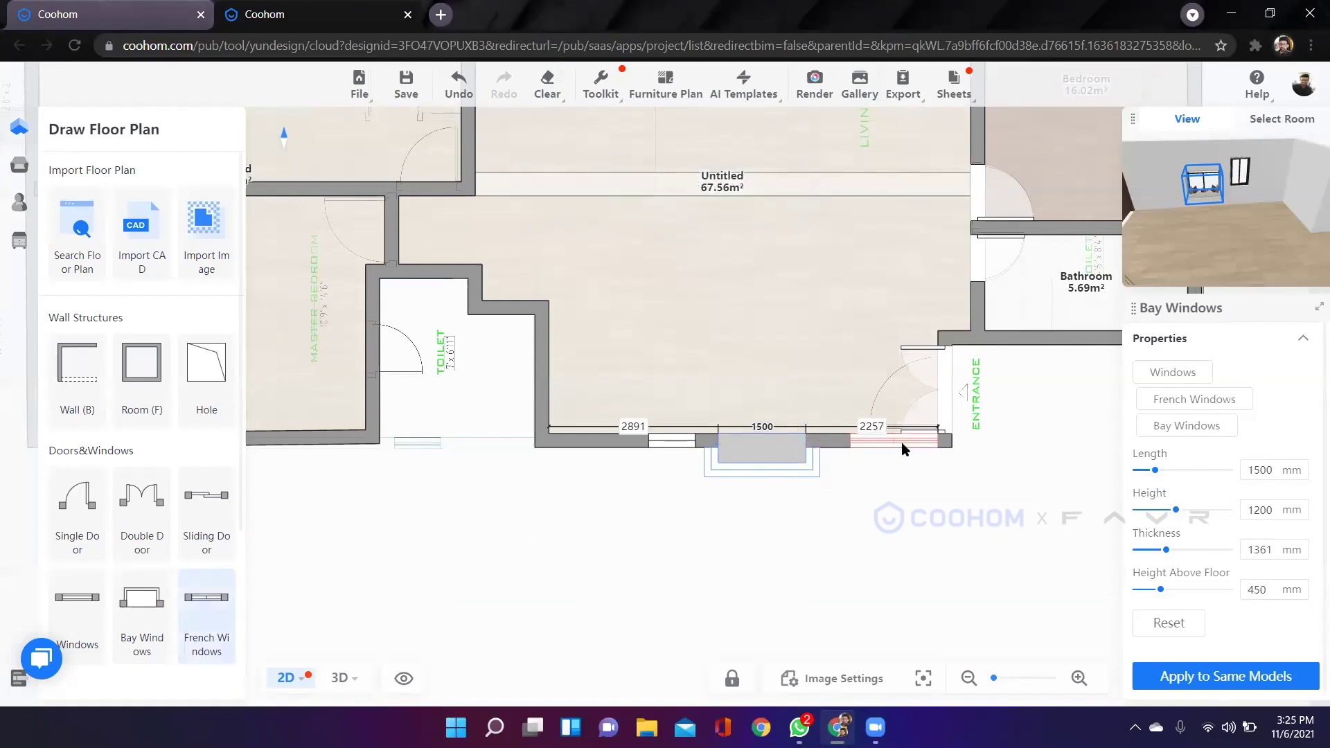
pyautogui.click(879, 445)
pyautogui.click(636, 613)
# Compare the French, bay and standard windows from inside the living area in 3D and return to the 2D plan.
pyautogui.click(339, 678)
pyautogui.scroll(3, 572, 495)
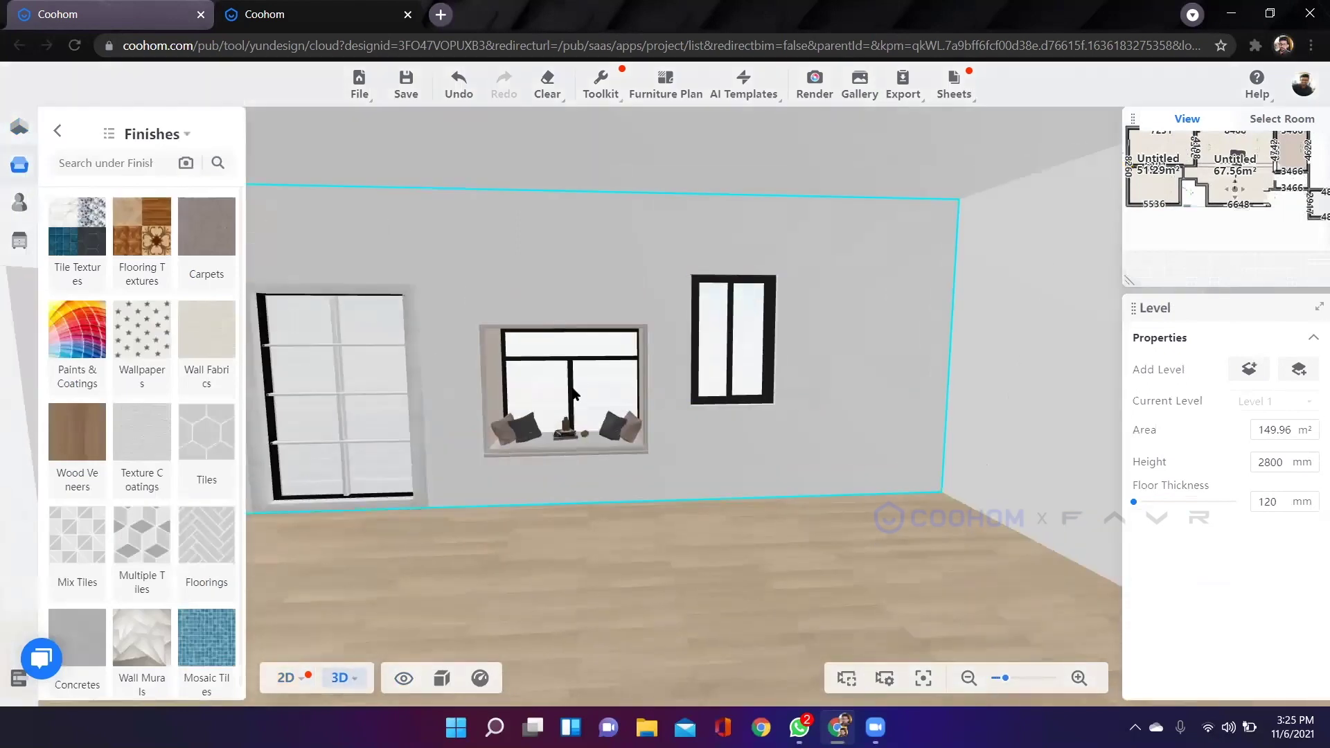
pyautogui.press('a')
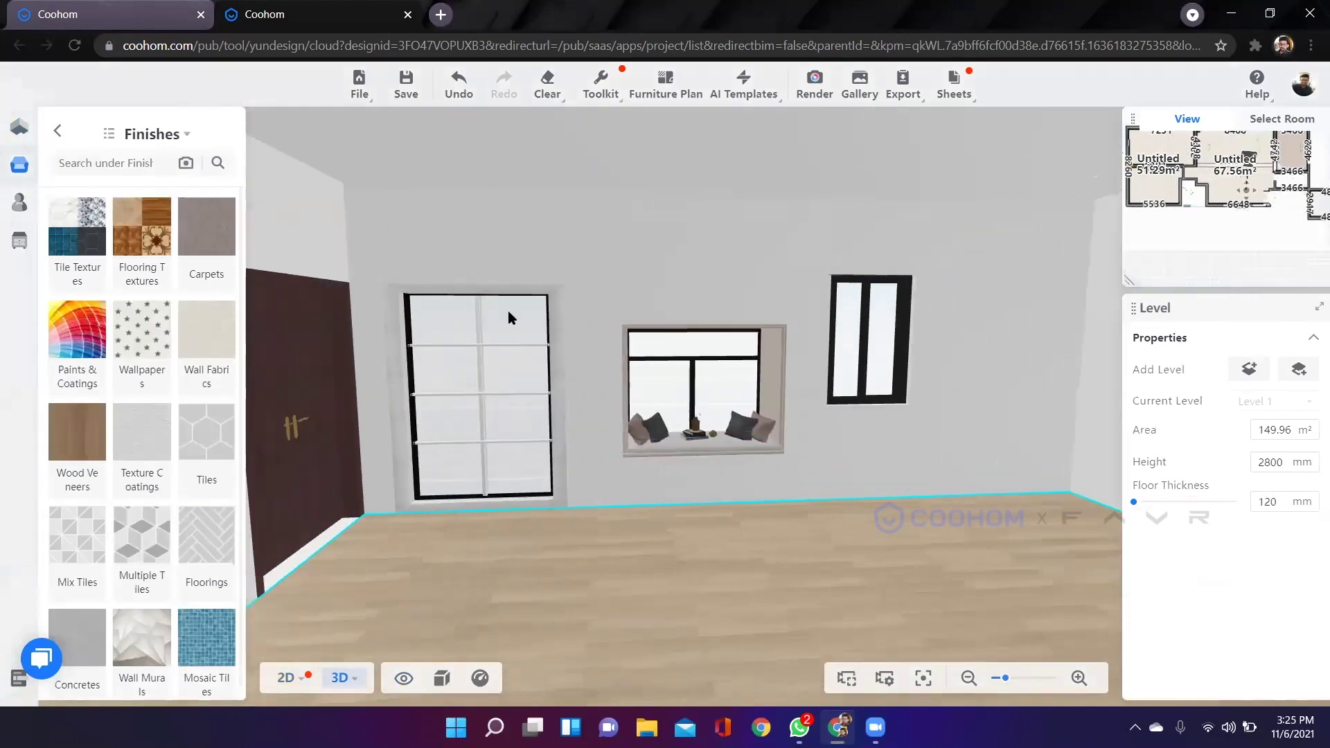
pyautogui.moveTo(16, 138)
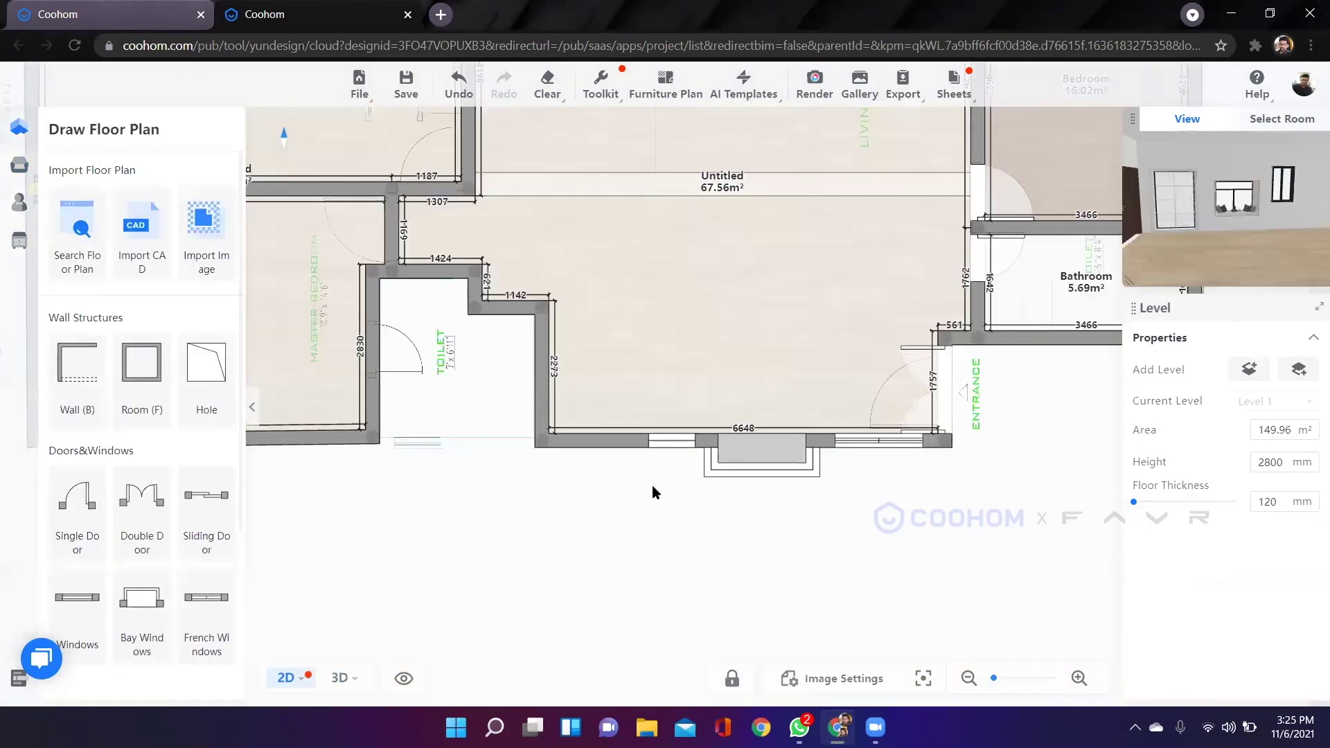
# Review the living area's layout in the 2D plan and its interior in 3D, and go back to the floor plan tools.
pyautogui.scroll(-3, 653, 490)
pyautogui.scroll(5, 336, 475)
pyautogui.scroll(-1, 181, 503)
pyautogui.scroll(-2, 180, 504)
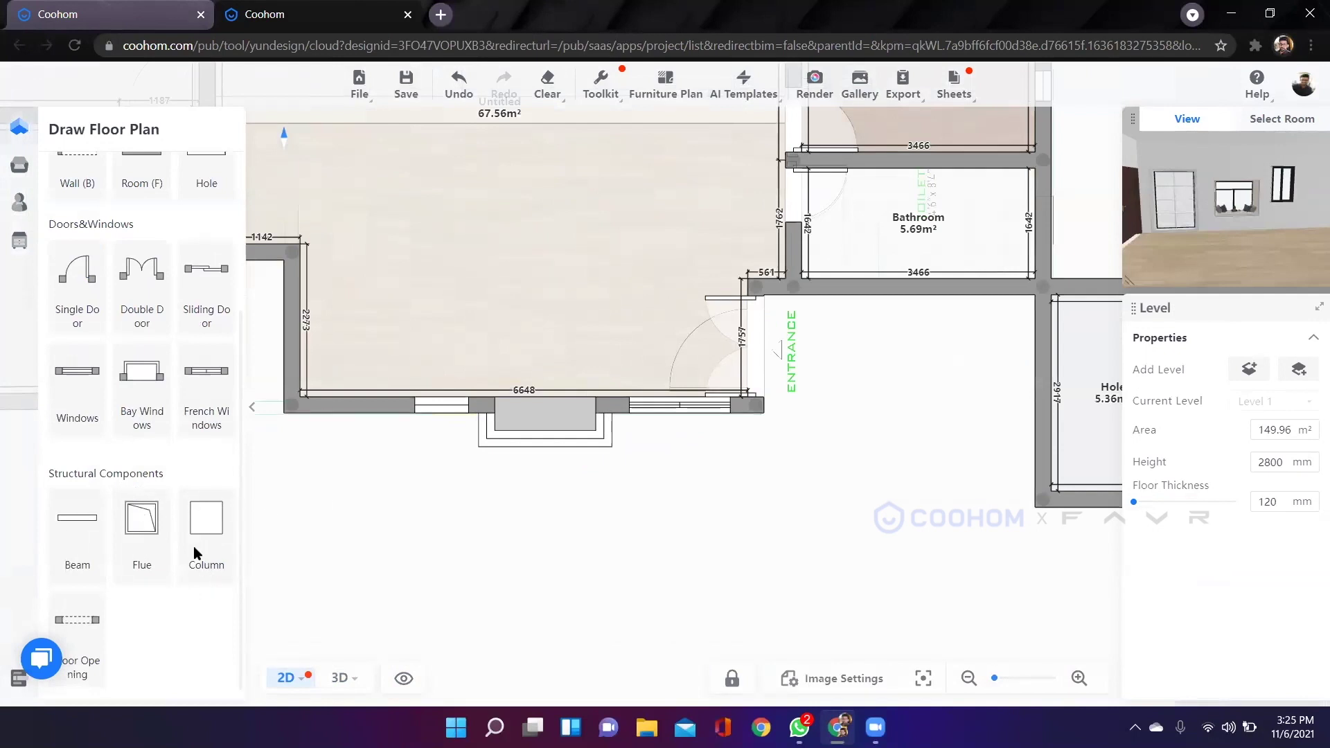
pyautogui.scroll(-2, 303, 516)
pyautogui.moveTo(389, 322); pyautogui.dragTo(543, 420)
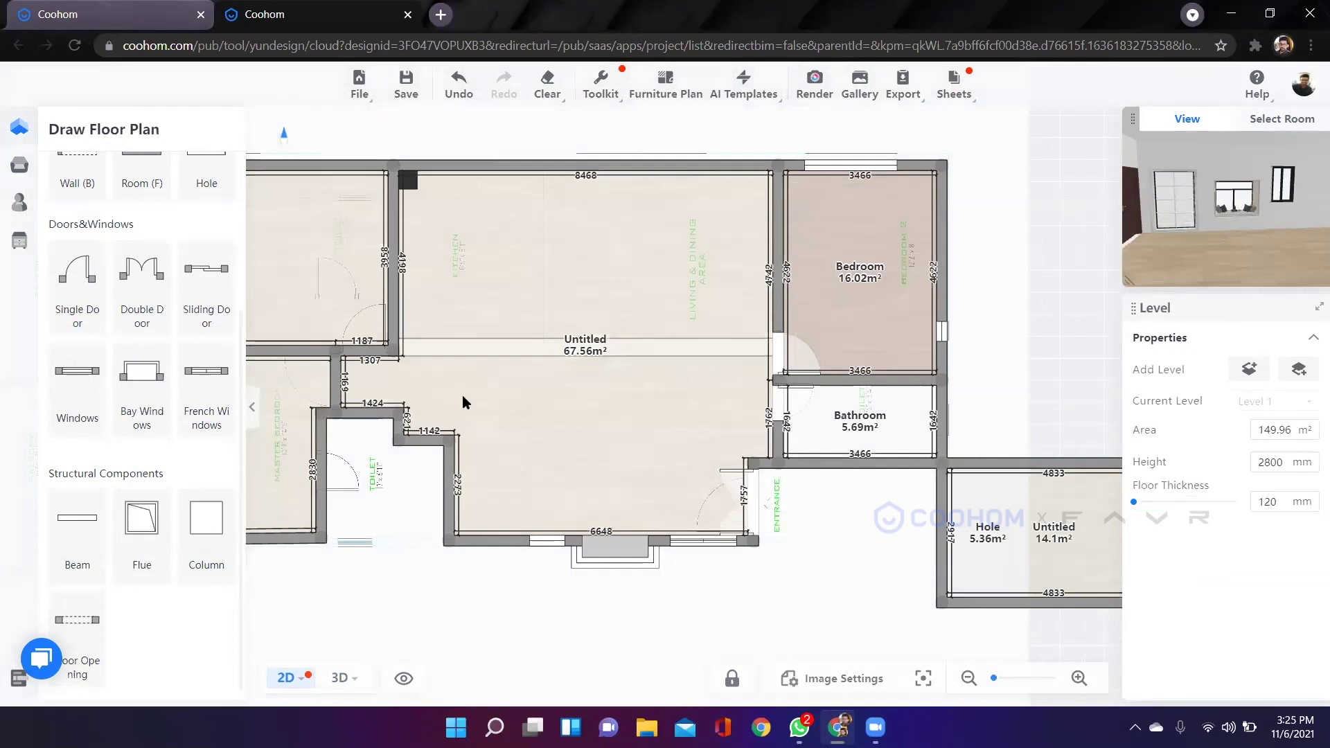
pyautogui.click(340, 677)
pyautogui.moveTo(494, 561); pyautogui.dragTo(495, 298)
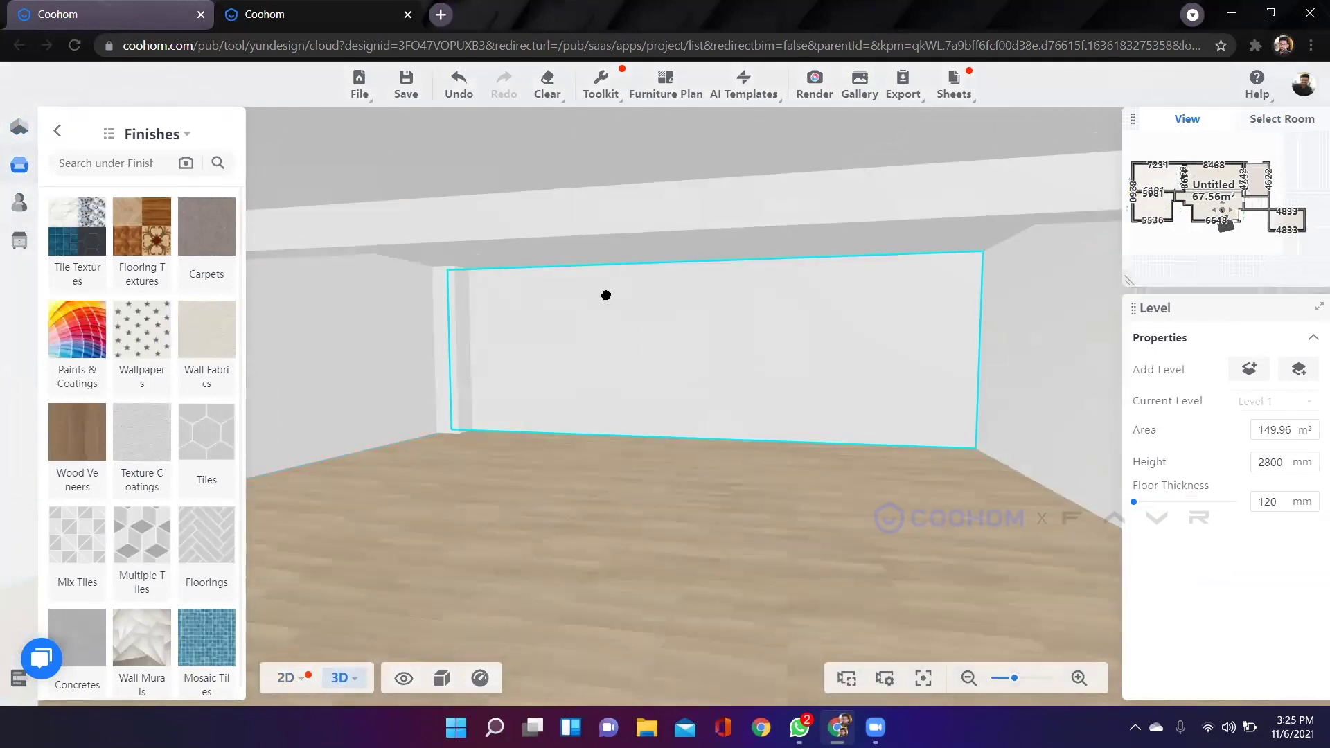
pyautogui.moveTo(605, 297); pyautogui.dragTo(263, 409)
pyautogui.moveTo(117, 256)
pyautogui.click(19, 126)
# Add a 1169 mm wide door opening in the short wall between the living area's passage and the master bedroom.
pyautogui.scroll(-4, 125, 493)
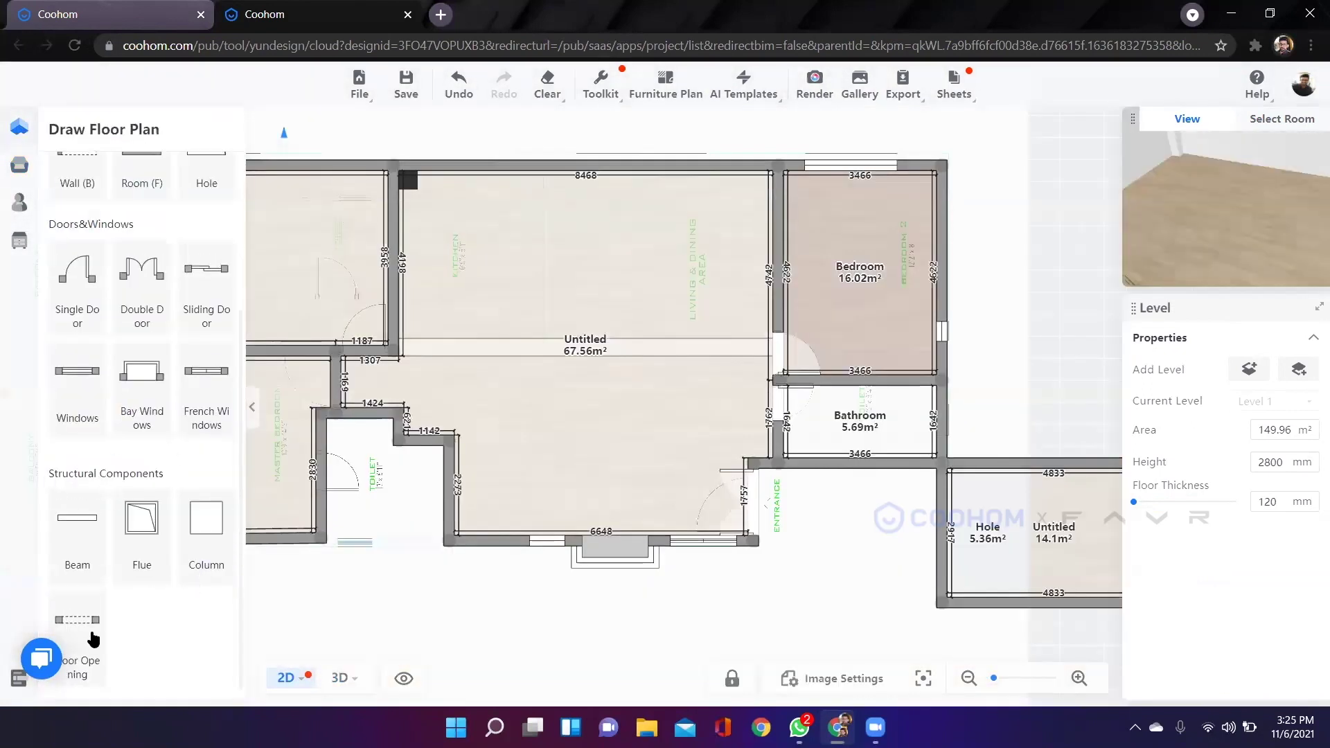
pyautogui.scroll(-3, 497, 567)
pyautogui.scroll(5, 492, 516)
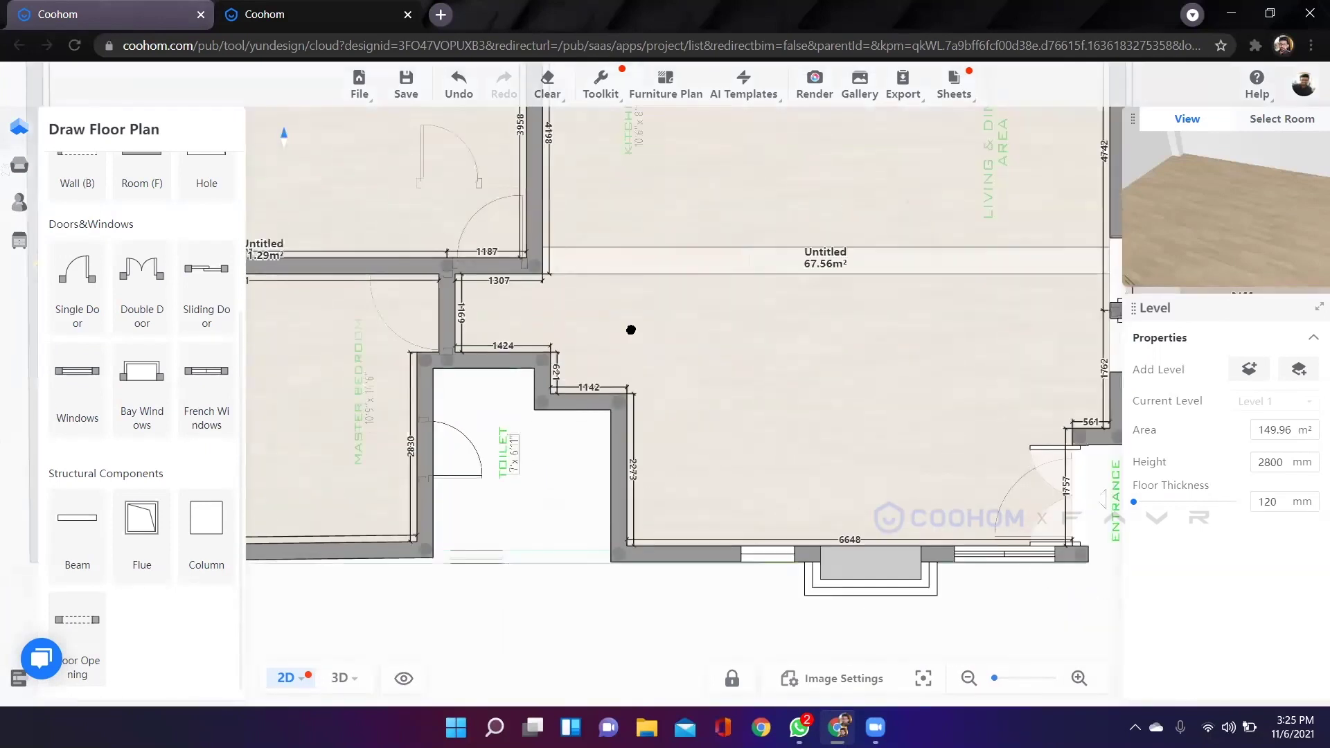
pyautogui.moveTo(631, 330); pyautogui.dragTo(812, 378)
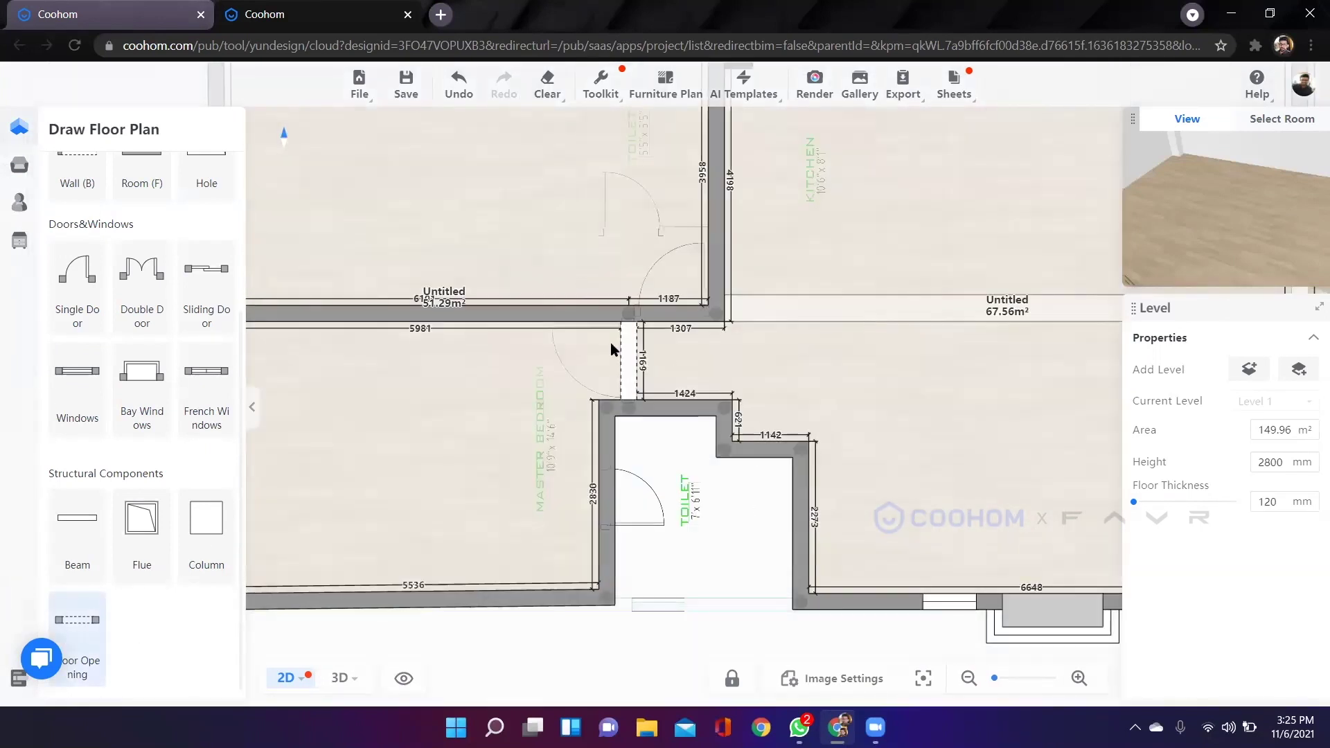
pyautogui.click(632, 365)
# Examine the new door opening from the living area in 3D and return to the 2D plan.
pyautogui.click(340, 678)
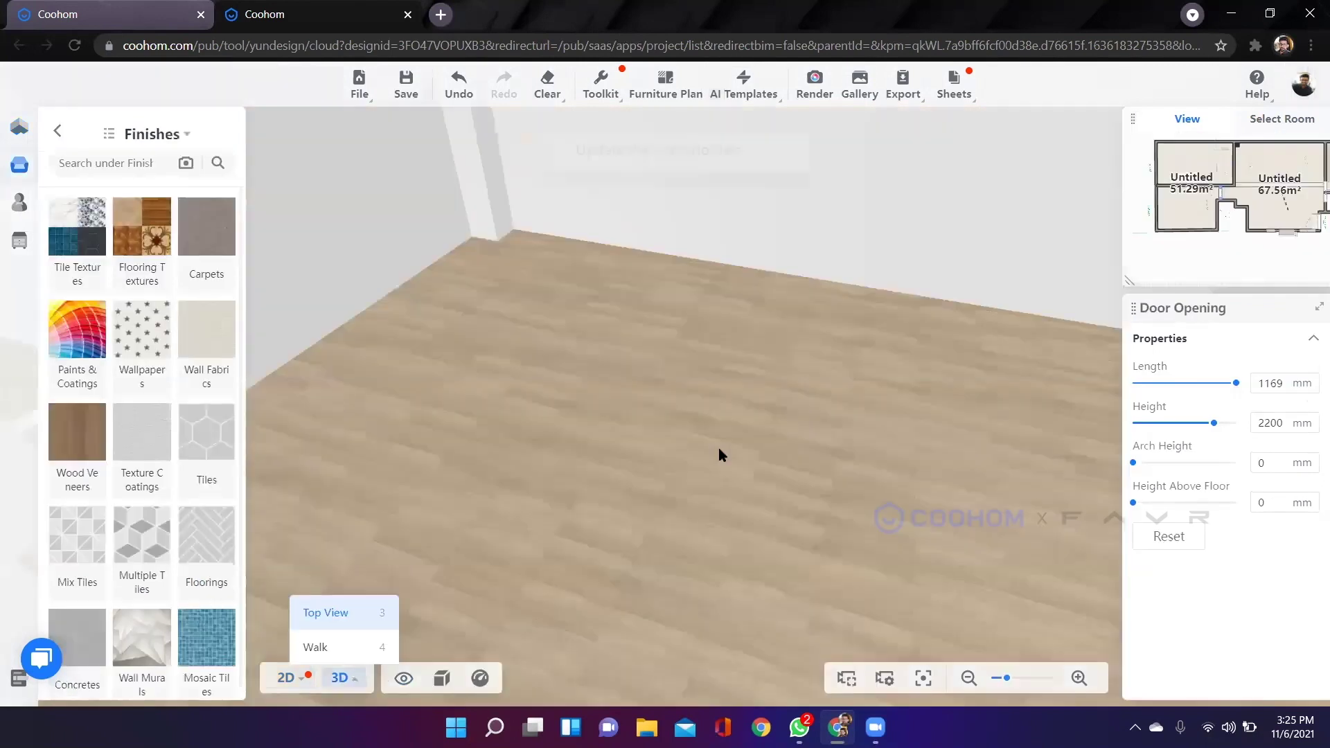
pyautogui.moveTo(476, 457); pyautogui.dragTo(762, 607)
pyautogui.click(617, 573)
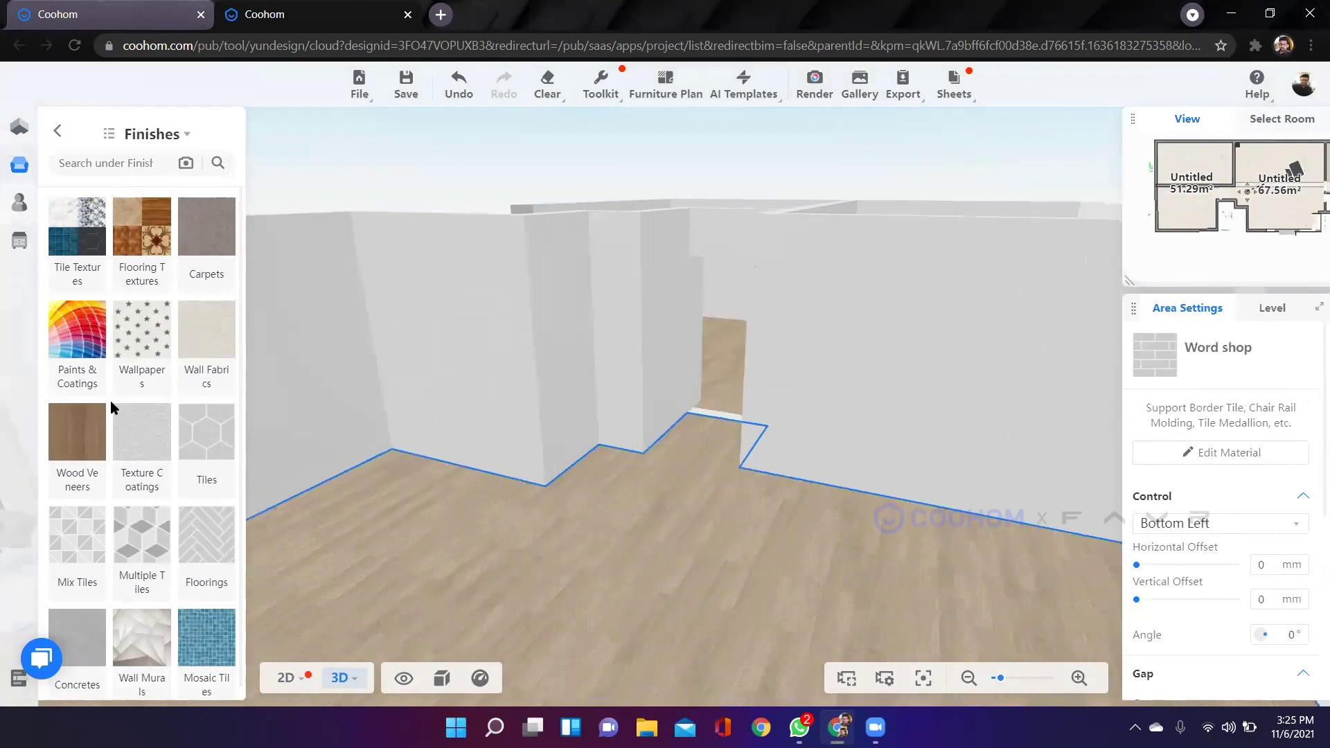
pyautogui.moveTo(368, 531); pyautogui.dragTo(542, 649)
pyautogui.press('1')
# Check the door opening to the master bedroom in the plan and from above in 3D.
pyautogui.scroll(3, 554, 555)
pyautogui.scroll(1, 430, 497)
pyautogui.moveTo(575, 517); pyautogui.dragTo(713, 532)
pyautogui.scroll(1, 568, 503)
pyautogui.moveTo(607, 396); pyautogui.dragTo(371, 368)
pyautogui.moveTo(549, 481); pyautogui.dragTo(919, 407)
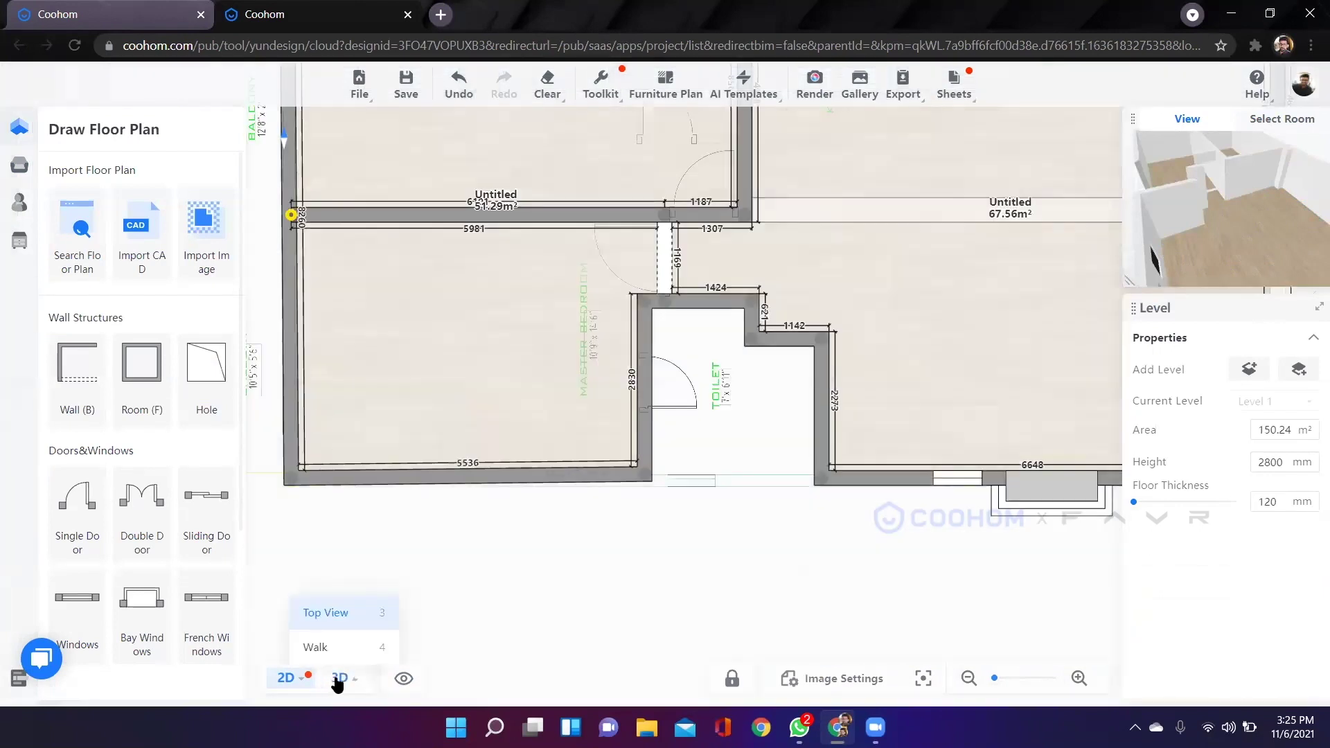
pyautogui.click(337, 682)
pyautogui.moveTo(767, 386); pyautogui.dragTo(533, 485)
pyautogui.moveTo(802, 255); pyautogui.dragTo(679, 490, button='right')
pyautogui.moveTo(679, 490); pyautogui.dragTo(124, 282)
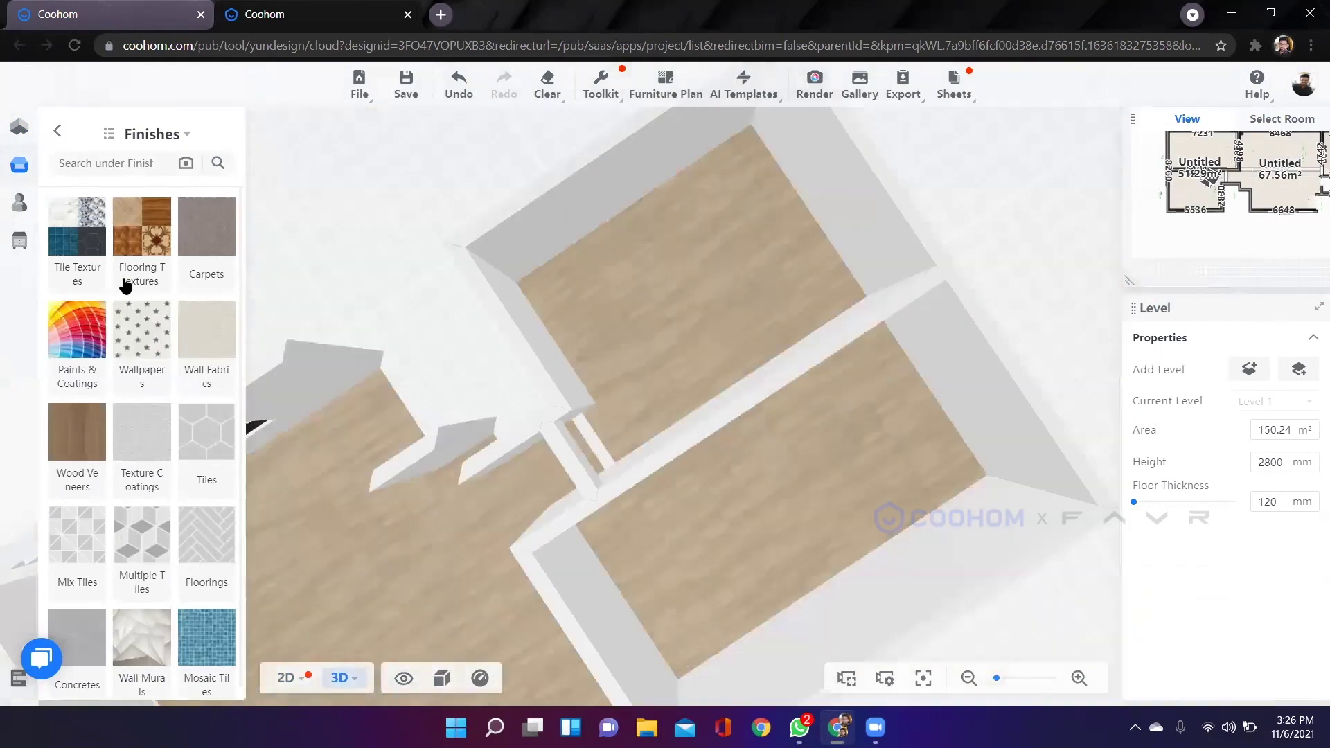
# Open the public library's Furniture category and frame the bedroom with the dark wood floor from above in 3D.
pyautogui.click(30, 167)
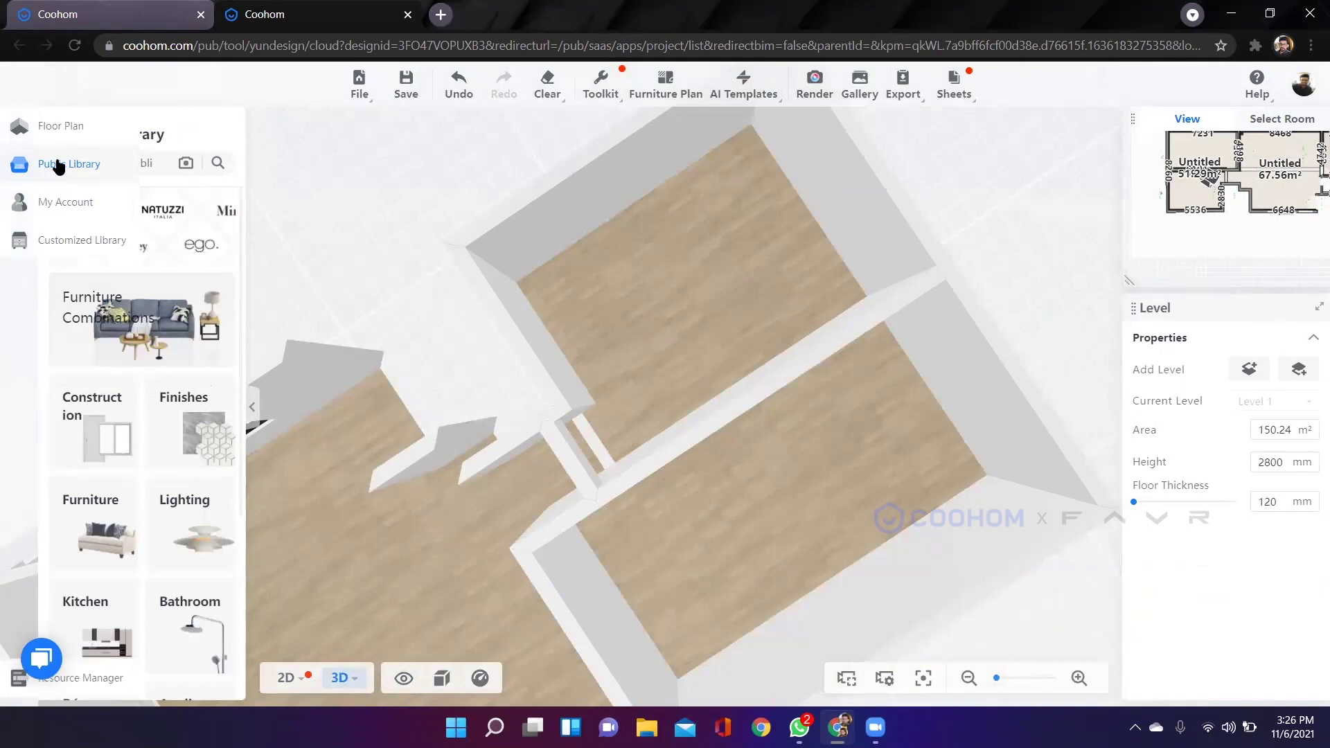
pyautogui.scroll(-4, 172, 422)
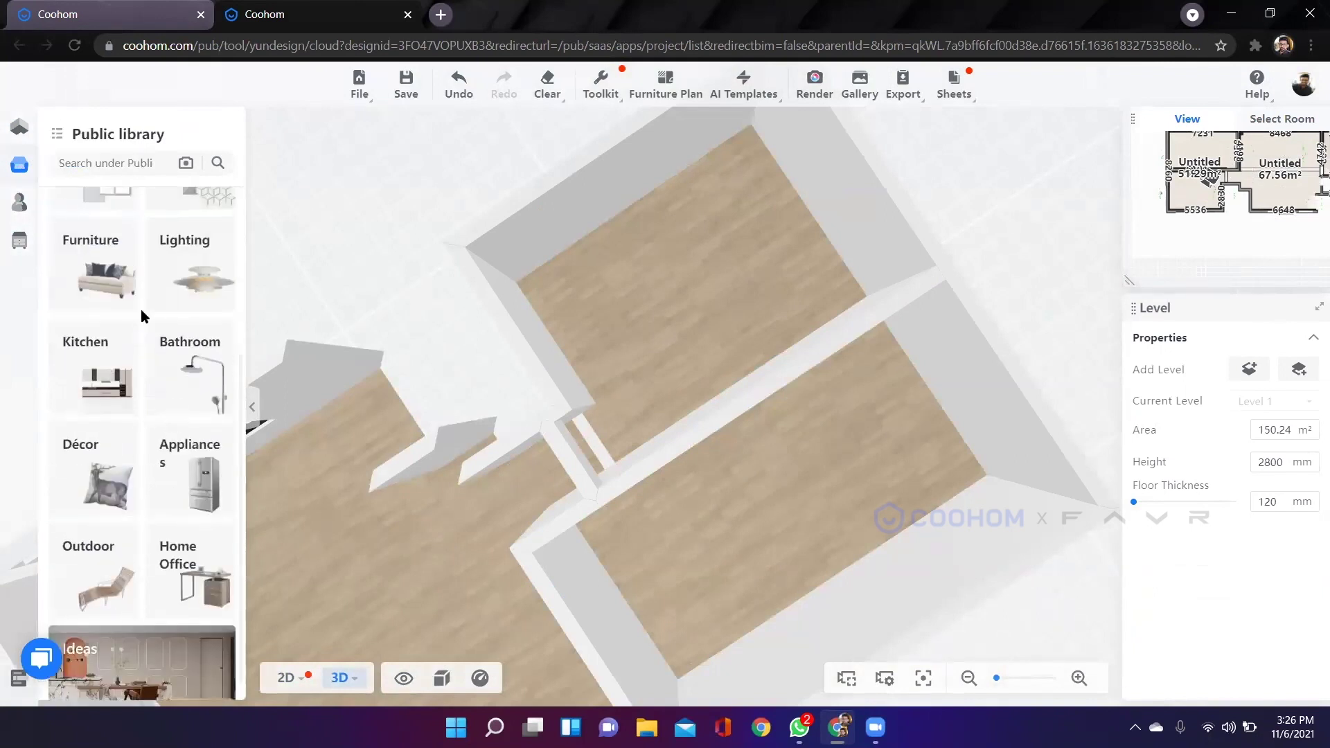
pyautogui.click(96, 279)
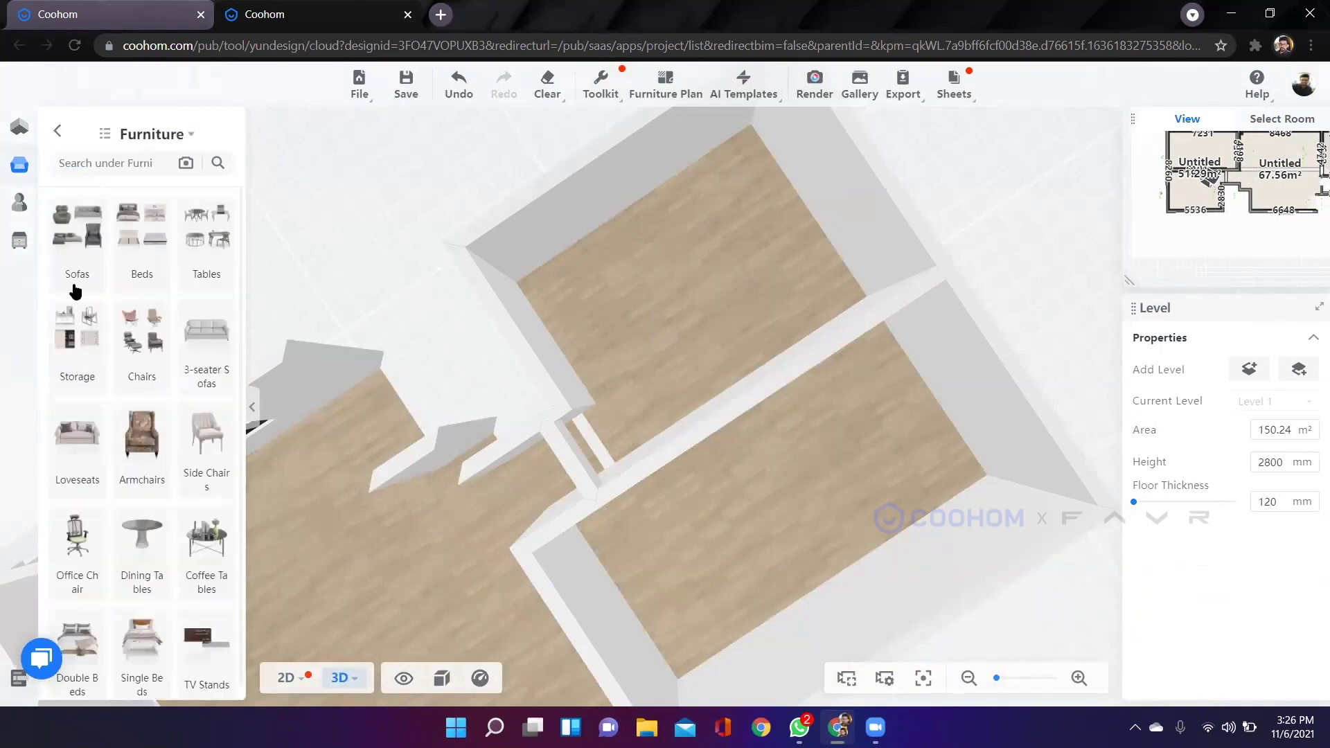
pyautogui.moveTo(659, 410); pyautogui.dragTo(891, 552)
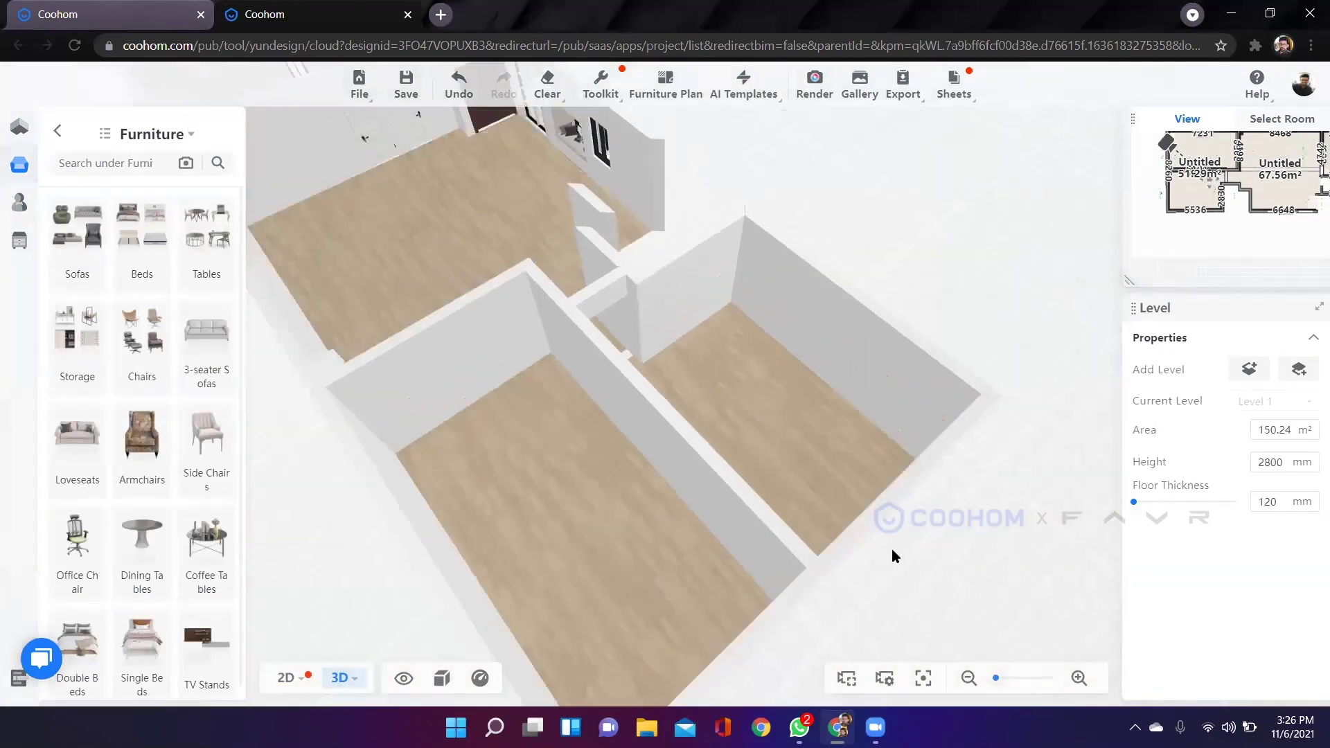
pyautogui.moveTo(447, 277); pyautogui.dragTo(715, 409, button='right')
pyautogui.scroll(3, 646, 528)
pyautogui.moveTo(186, 317); pyautogui.dragTo(276, 335, button='right')
pyautogui.moveTo(276, 335); pyautogui.dragTo(658, 420)
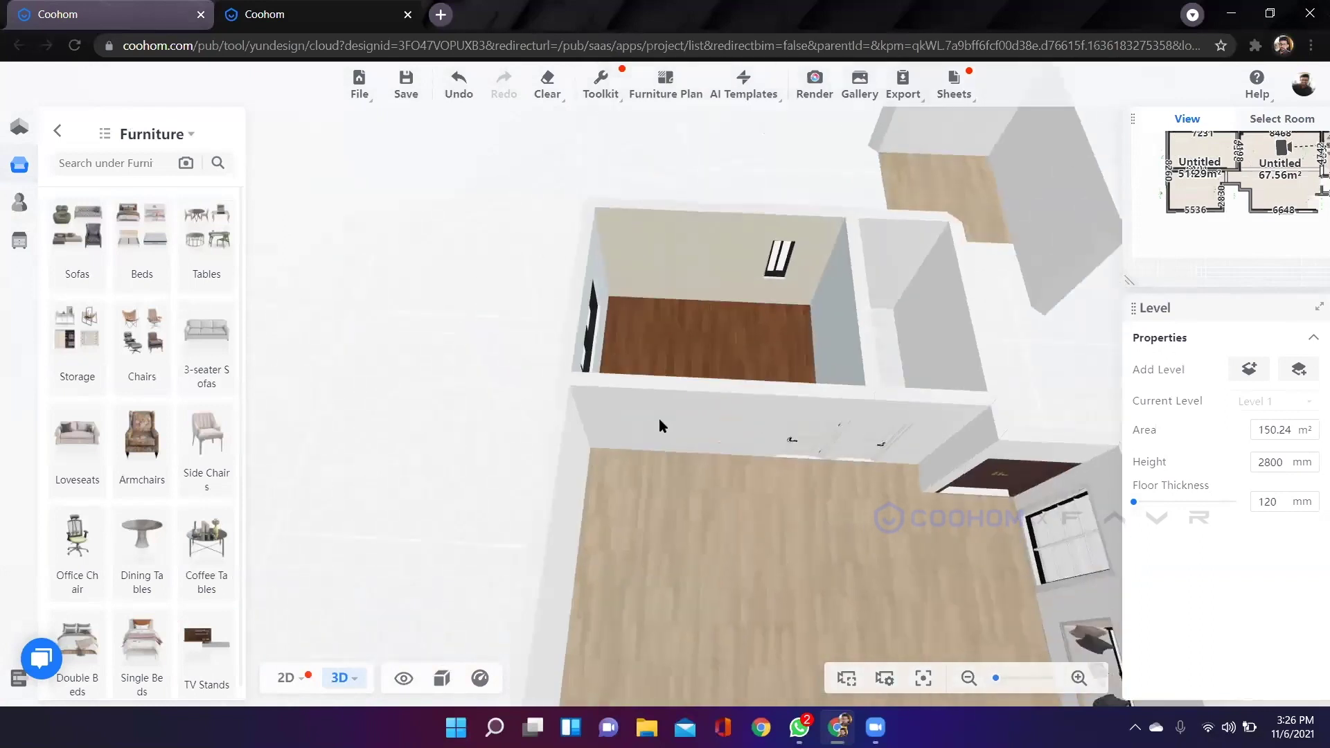
pyautogui.scroll(2, 685, 433)
pyautogui.scroll(2, 725, 436)
pyautogui.moveTo(725, 436)
pyautogui.mouseDown(button='right')
pyautogui.moveTo(520, 422)
pyautogui.moveTo(713, 428)
pyautogui.mouseUp(button='right')
pyautogui.scroll(3, 728, 435)
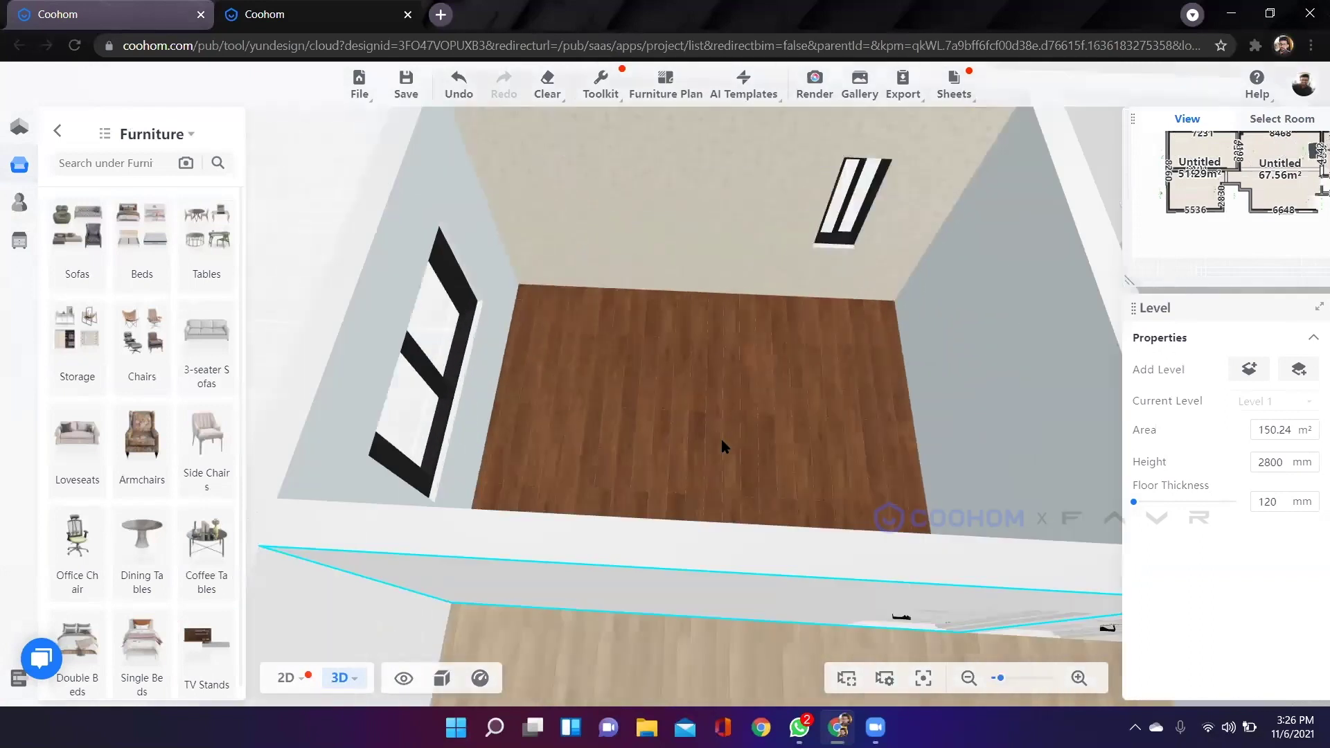
pyautogui.scroll(-3, 418, 385)
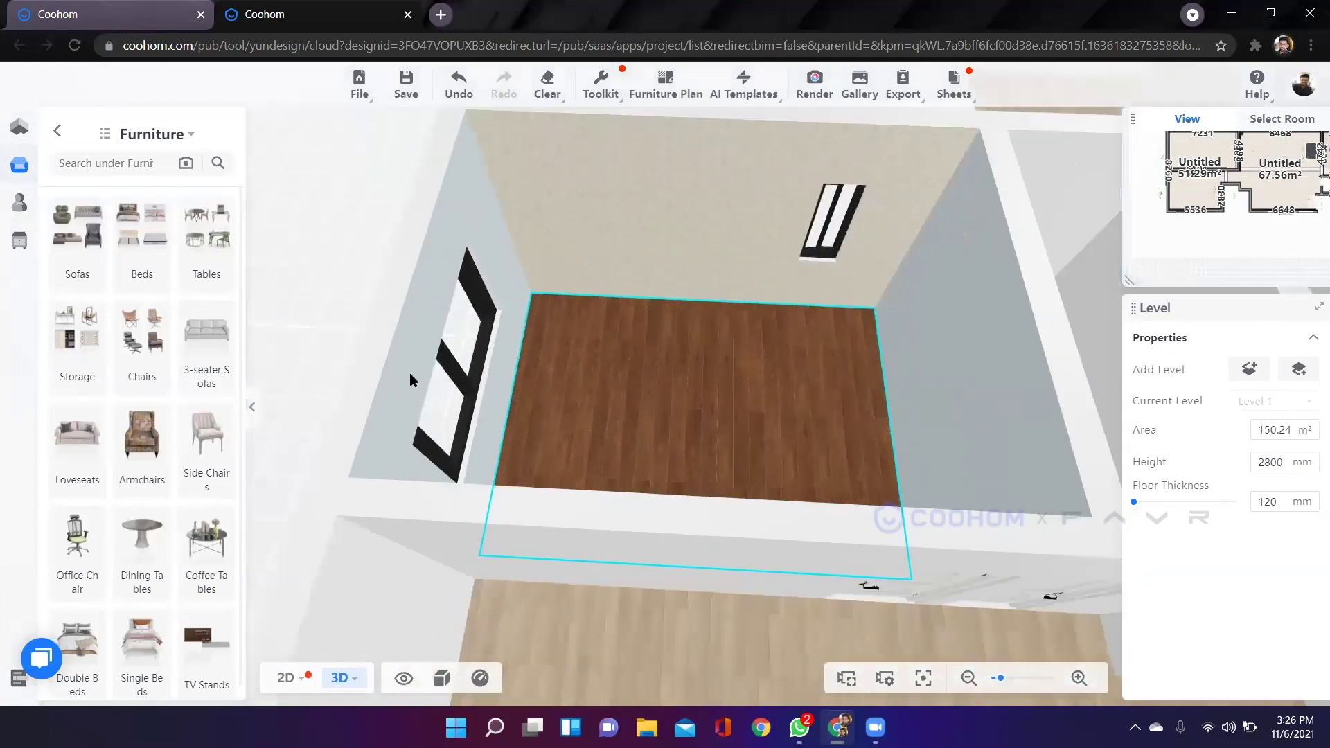
# Place a double bed with a grey headboard and orange blanket from Double Beds, headboard against the bedroom's beige patterned wall.
pyautogui.moveTo(418, 385); pyautogui.dragTo(377, 375)
pyautogui.moveTo(581, 388); pyautogui.dragTo(380, 373)
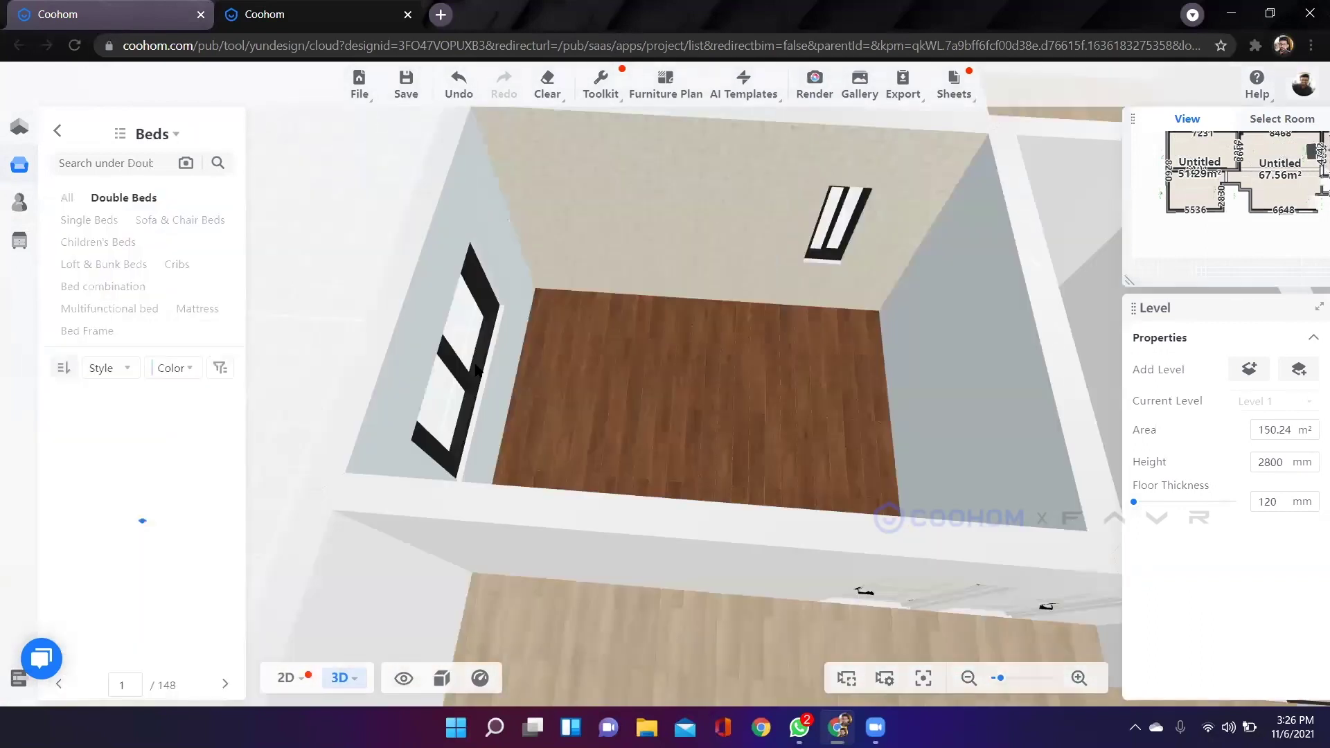
pyautogui.click(477, 367)
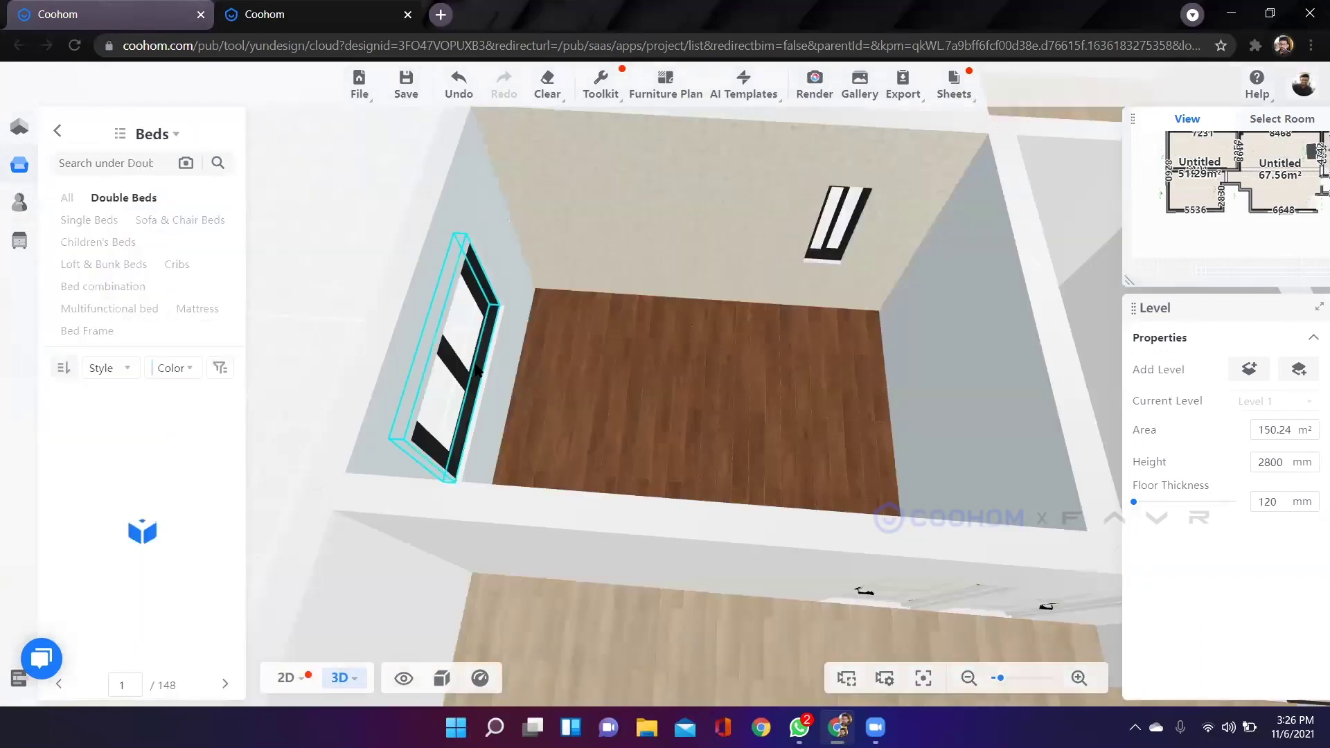
pyautogui.moveTo(225, 401)
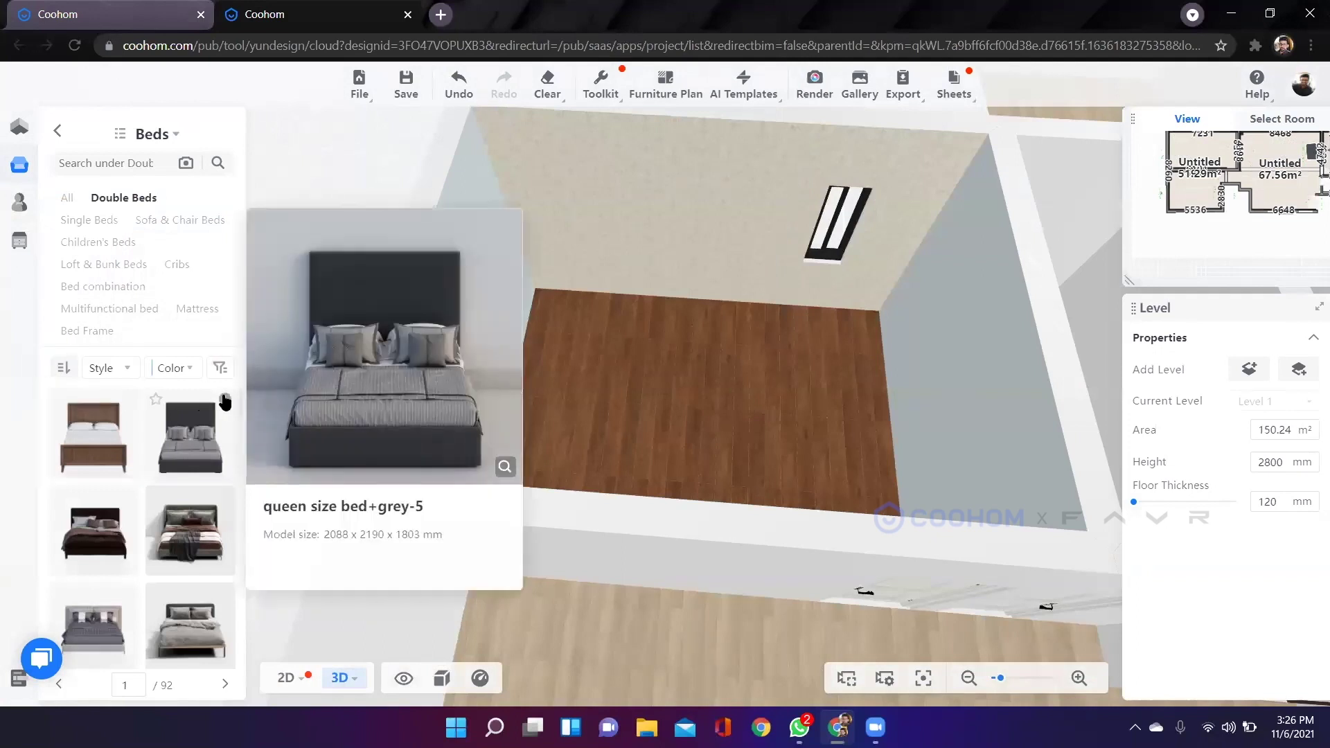
pyautogui.moveTo(219, 504); pyautogui.dragTo(692, 356)
pyautogui.scroll(-2, 686, 622)
pyautogui.click(684, 616)
pyautogui.moveTo(861, 602); pyautogui.dragTo(142, 512)
pyautogui.scroll(3, 746, 601)
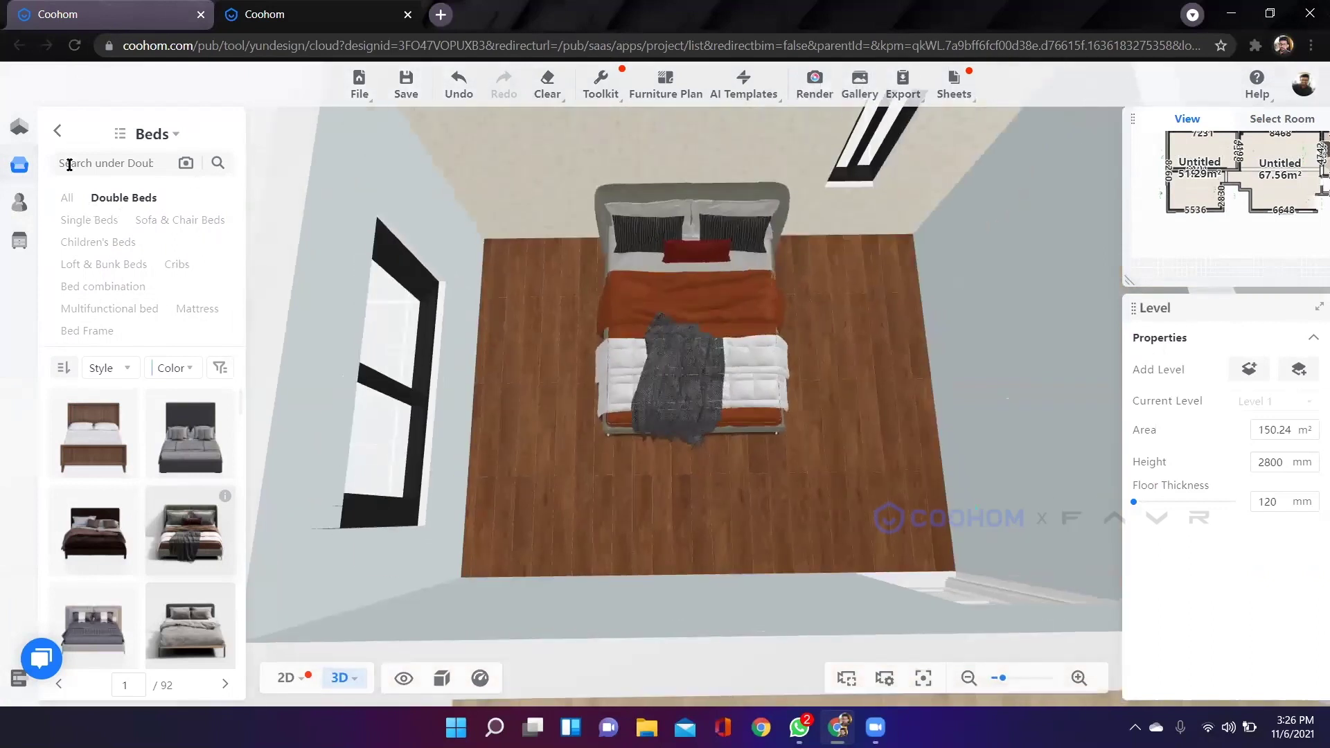
# Browse the full range of beds in the library and return to the furniture categories.
pyautogui.scroll(-1, 139, 299)
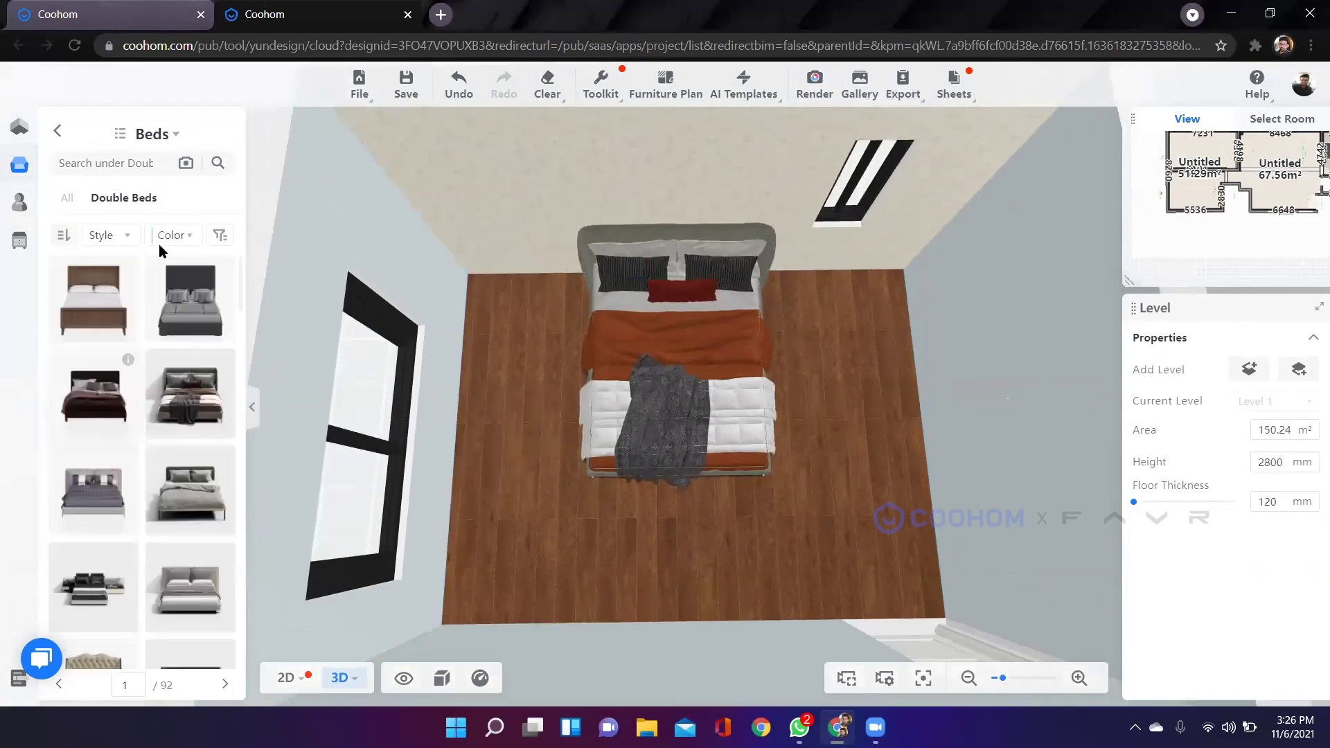
pyautogui.scroll(1, 83, 176)
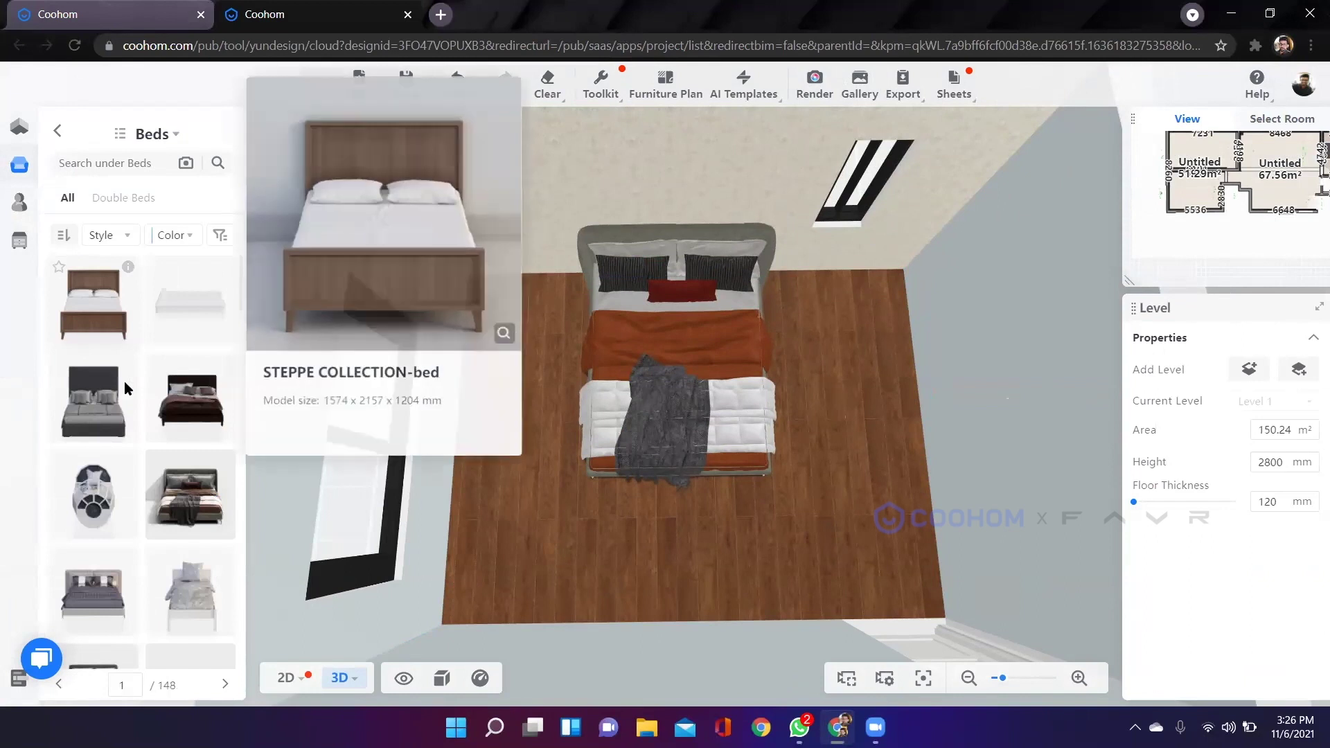
pyautogui.scroll(-5, 130, 380)
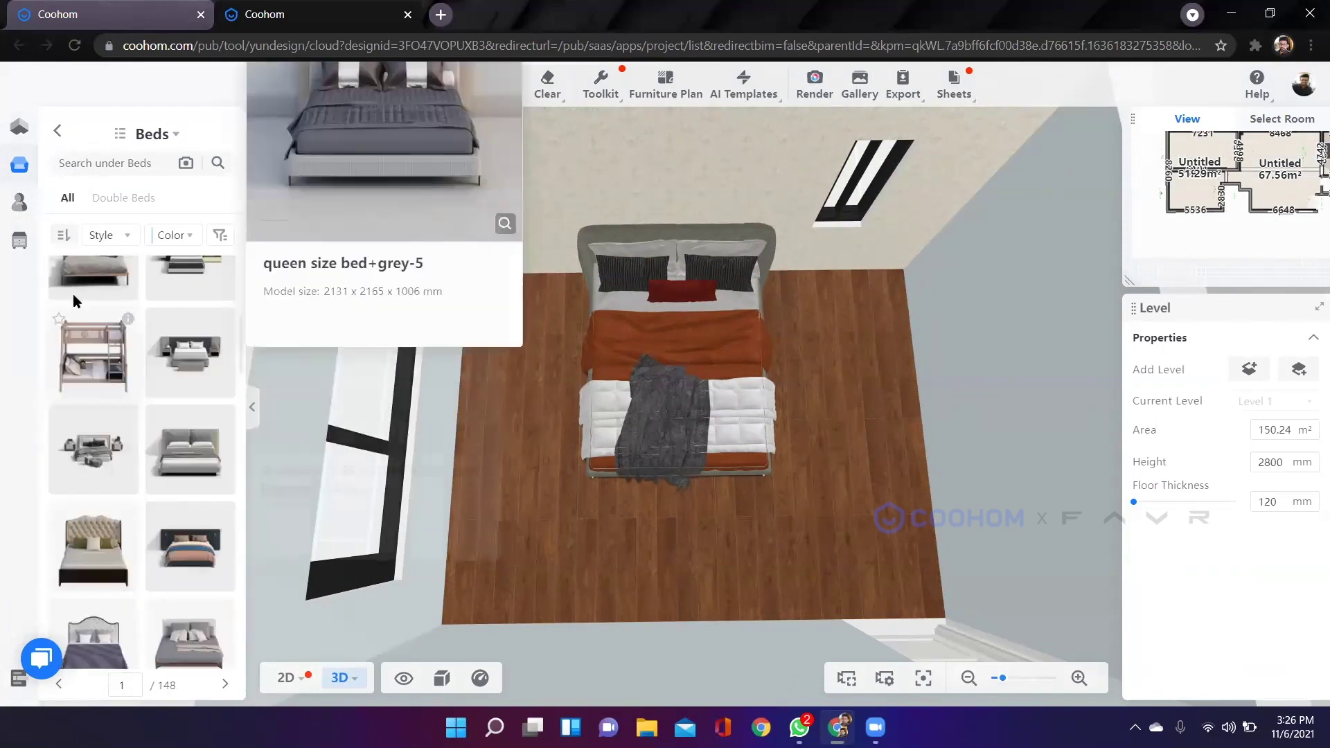
pyautogui.scroll(-1, 171, 447)
pyautogui.click(58, 131)
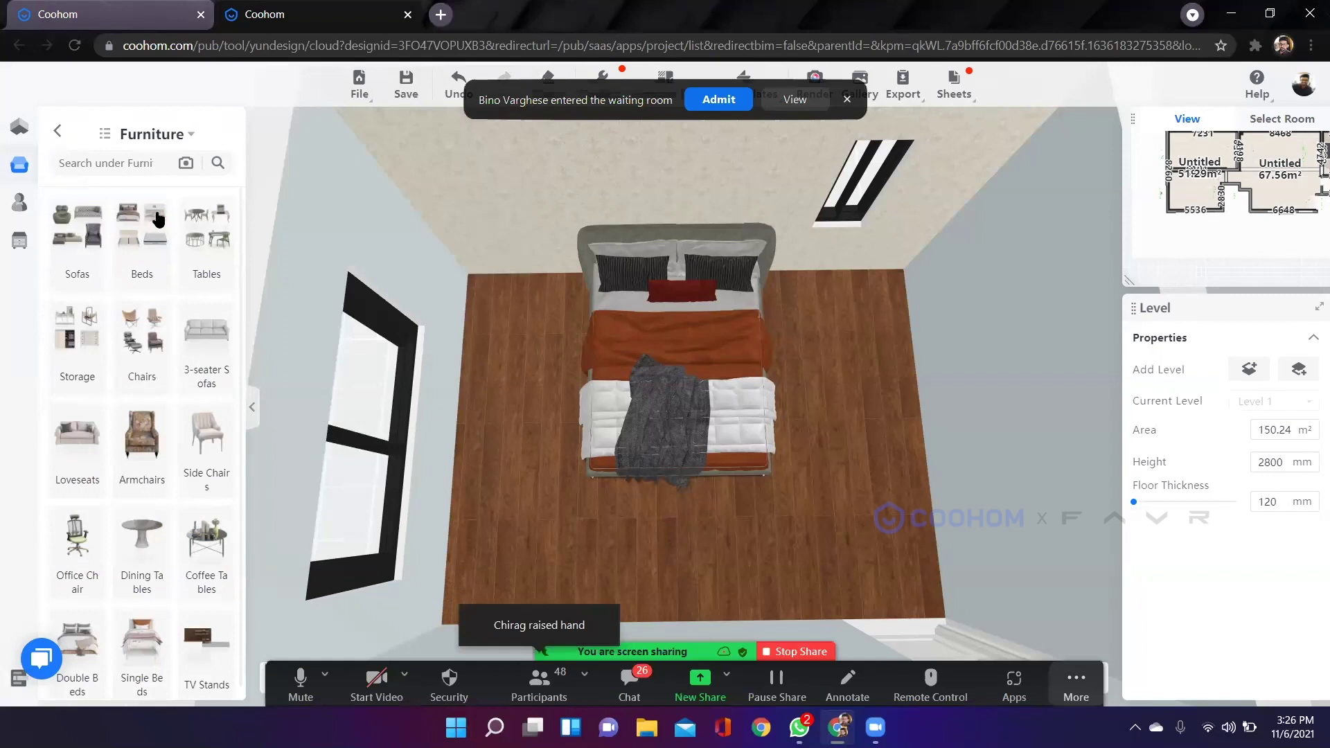
# Place the dark wood "Preferably fan art Sergio American" side table beside the headboard, on the side of the large window.
pyautogui.click(179, 201)
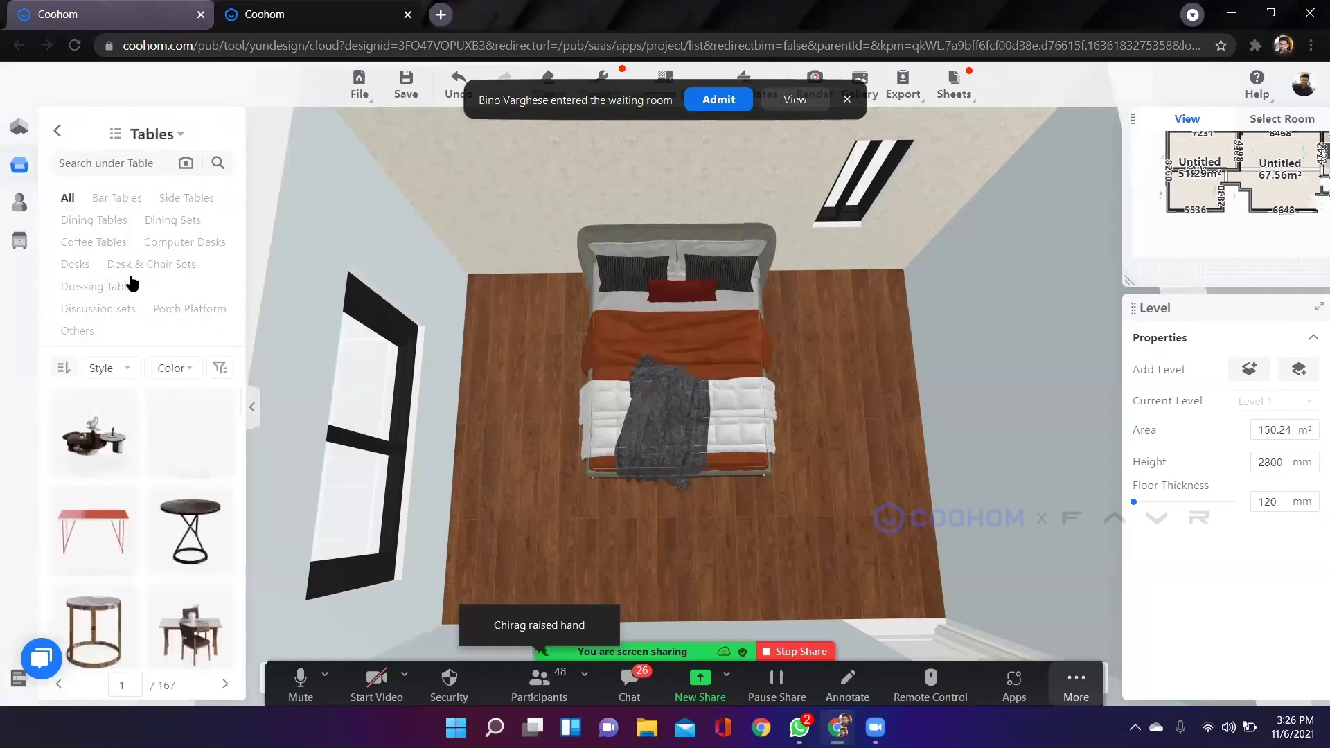
pyautogui.scroll(-4, 201, 478)
pyautogui.scroll(3, 214, 474)
pyautogui.moveTo(216, 278)
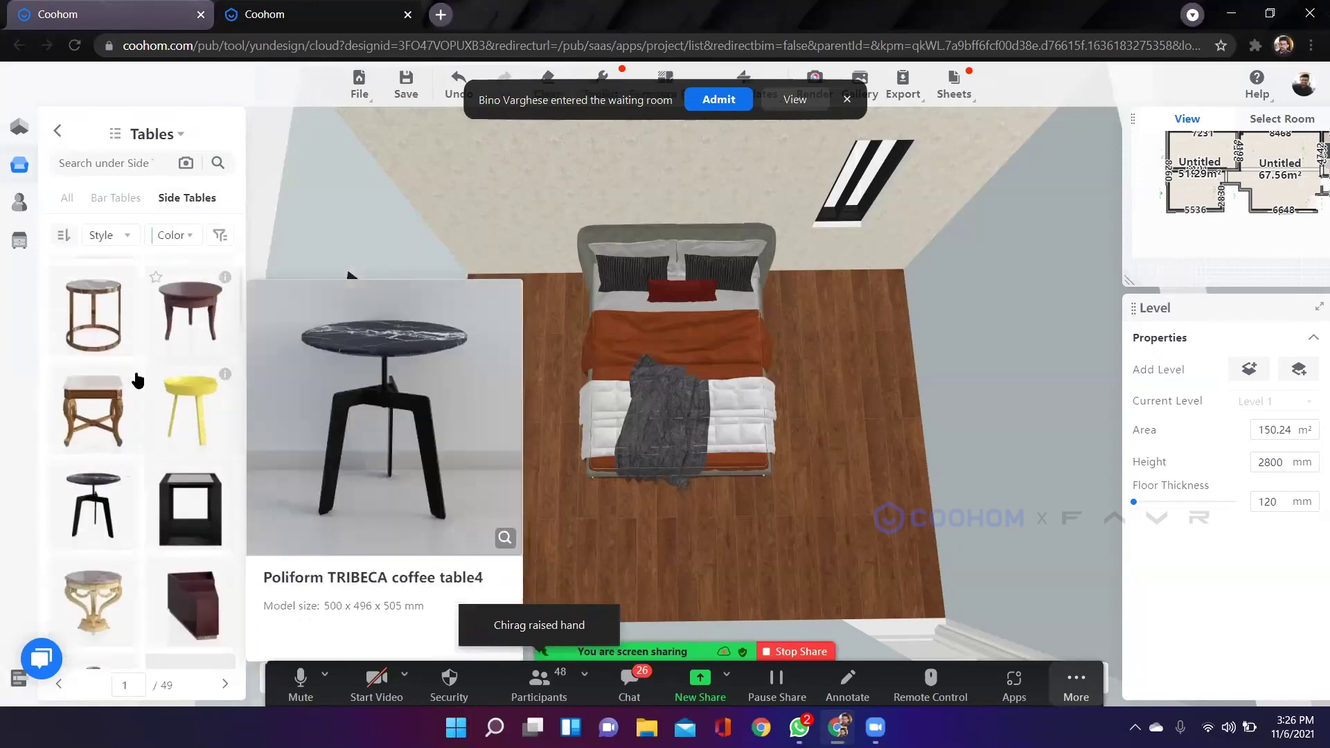
pyautogui.click(126, 437)
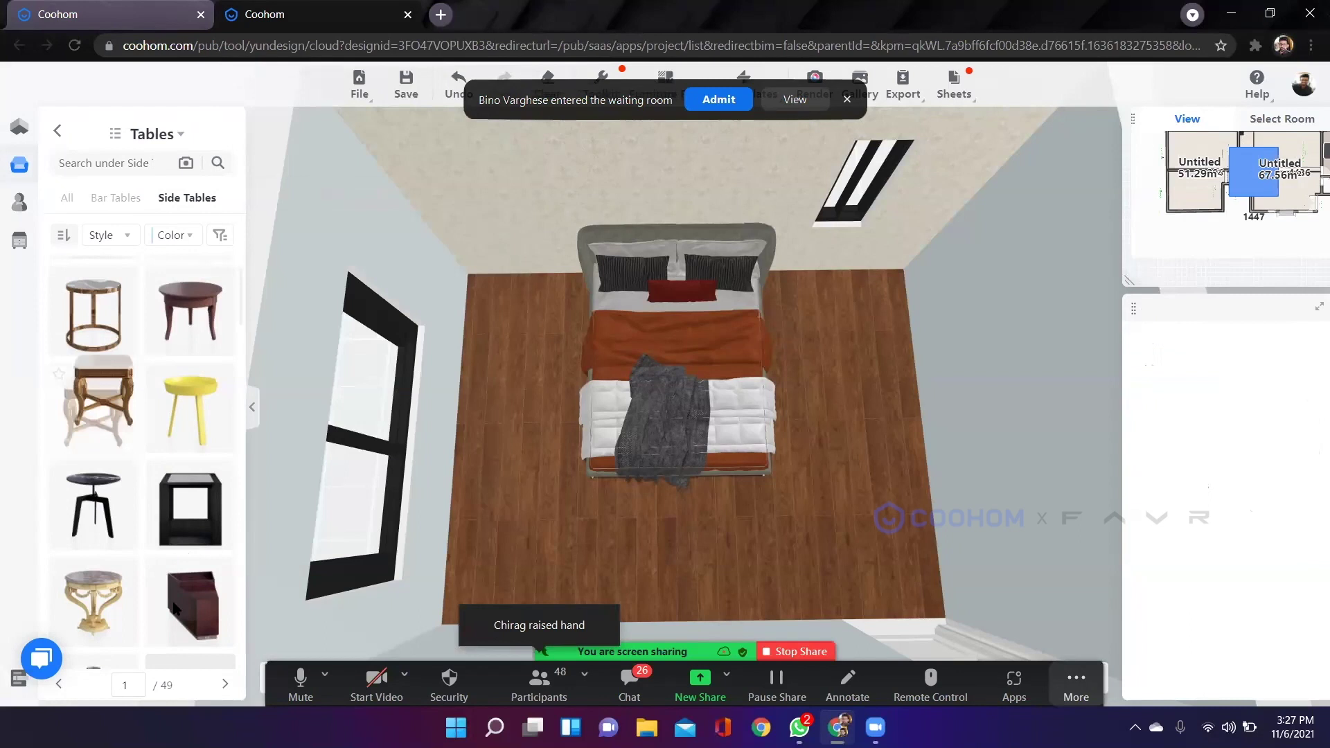
pyautogui.scroll(-3, 189, 500)
pyautogui.scroll(-10, 166, 477)
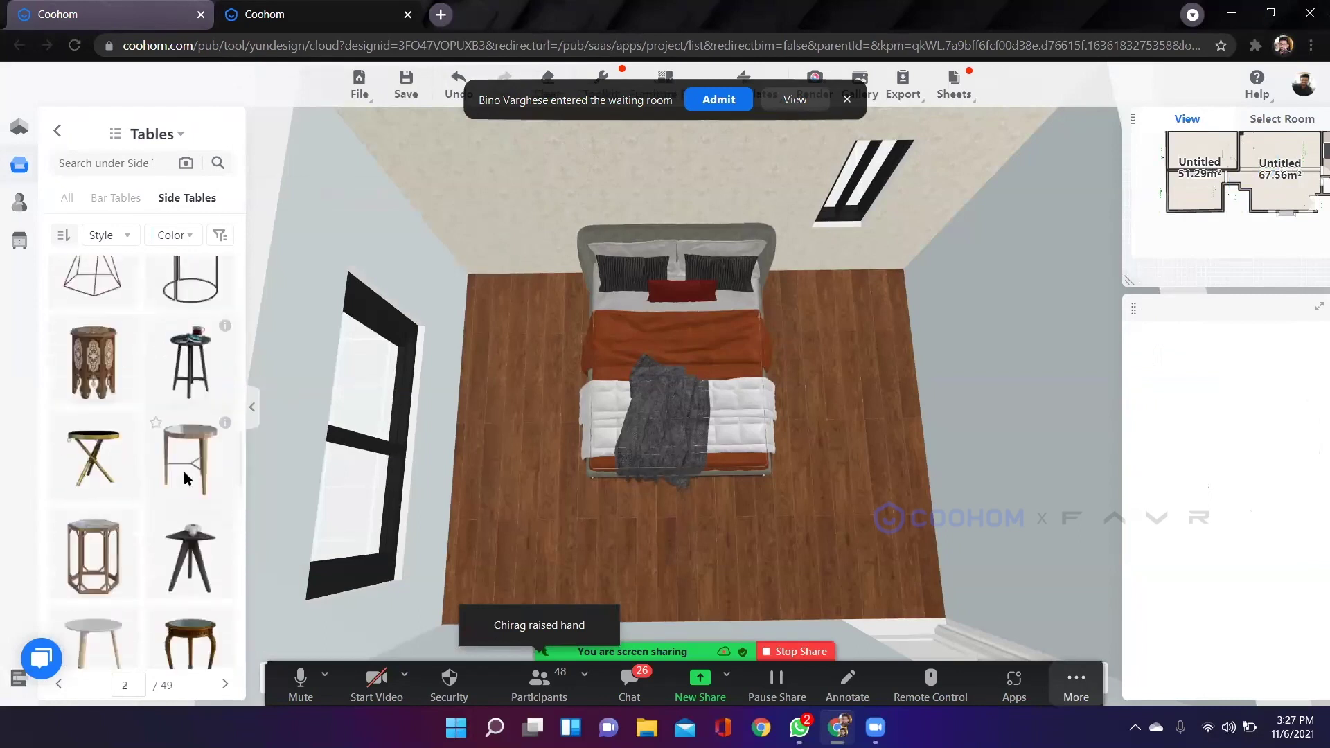
pyautogui.scroll(-10, 168, 447)
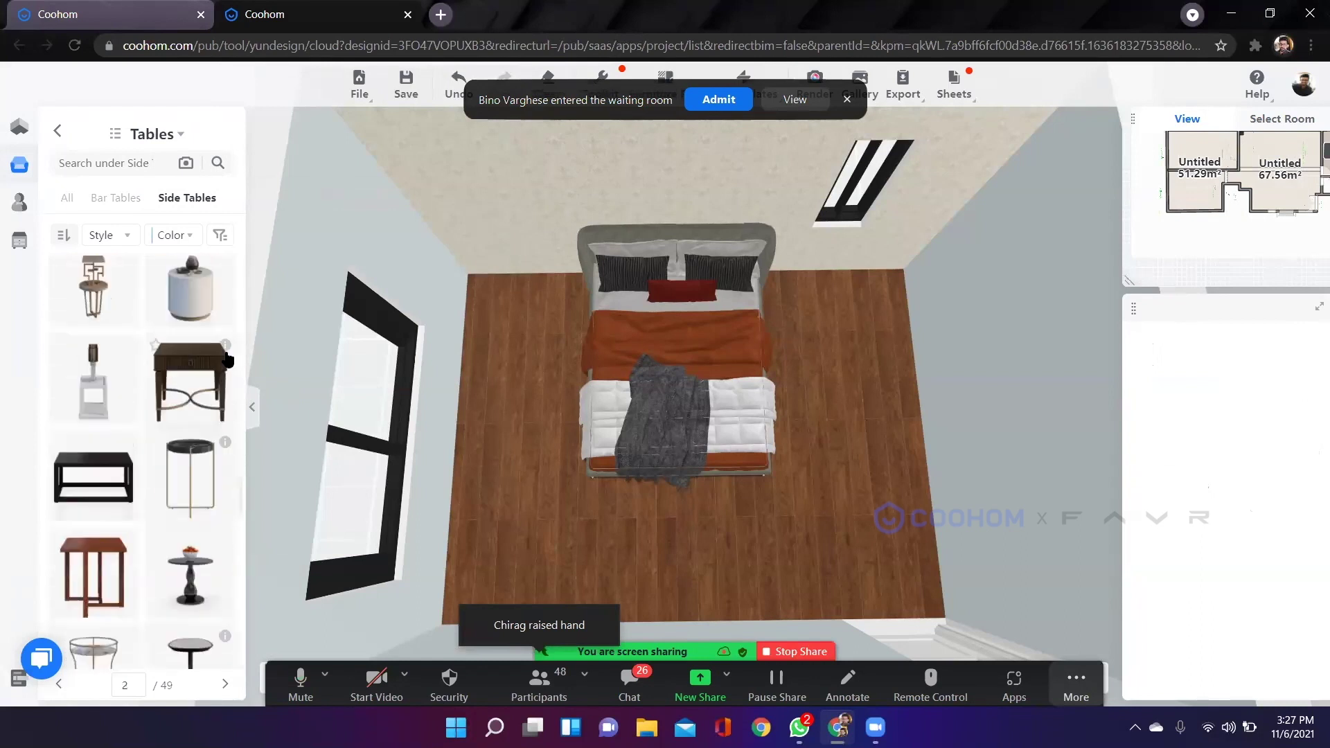
pyautogui.moveTo(195, 370)
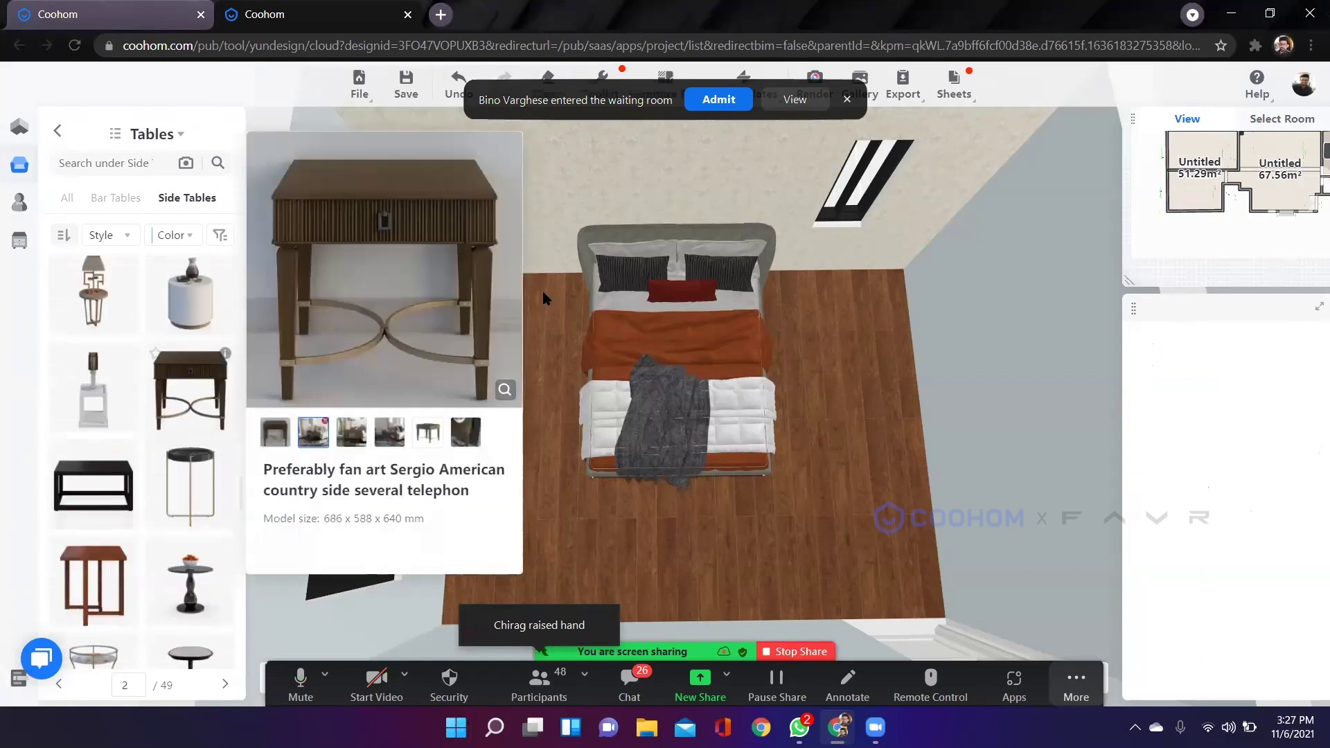
pyautogui.click(544, 298)
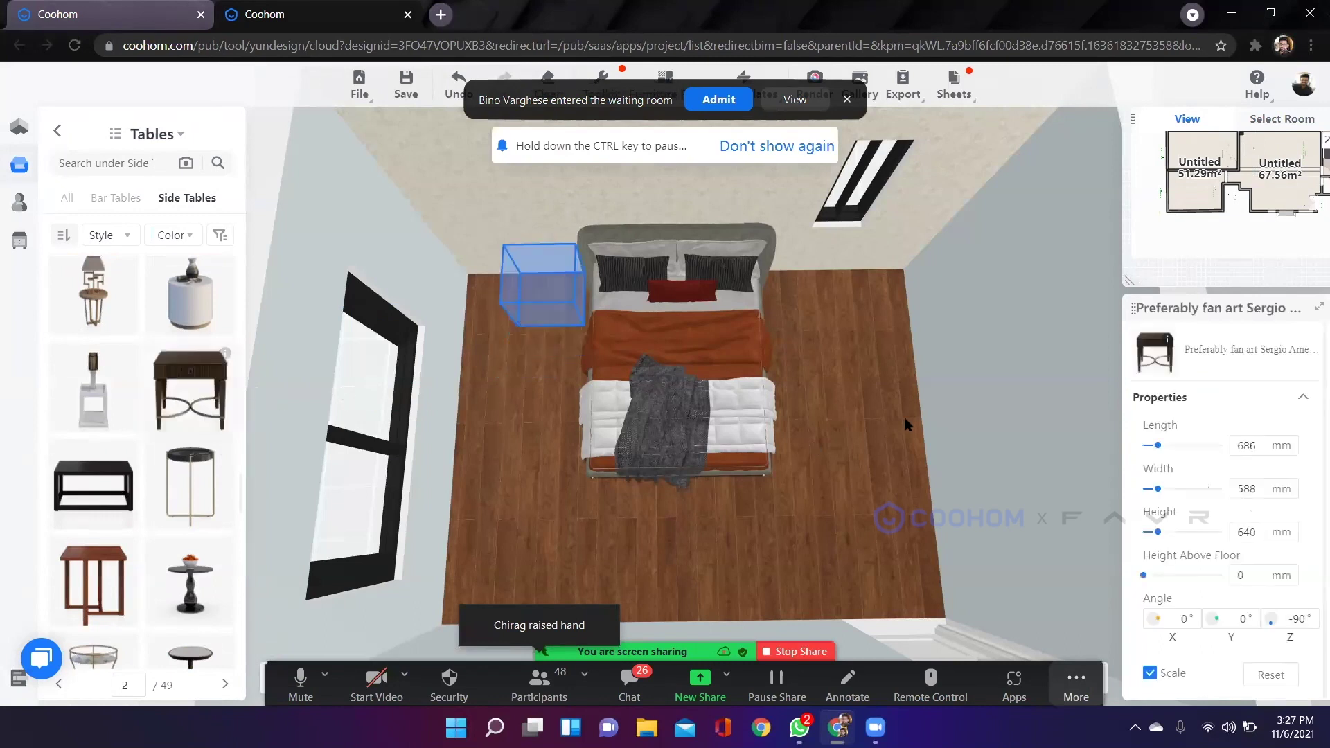
# Copy the side table to the other side of the bed and turn the copy to a Z angle of -90°.
pyautogui.hotkey('ctrl', 'c')
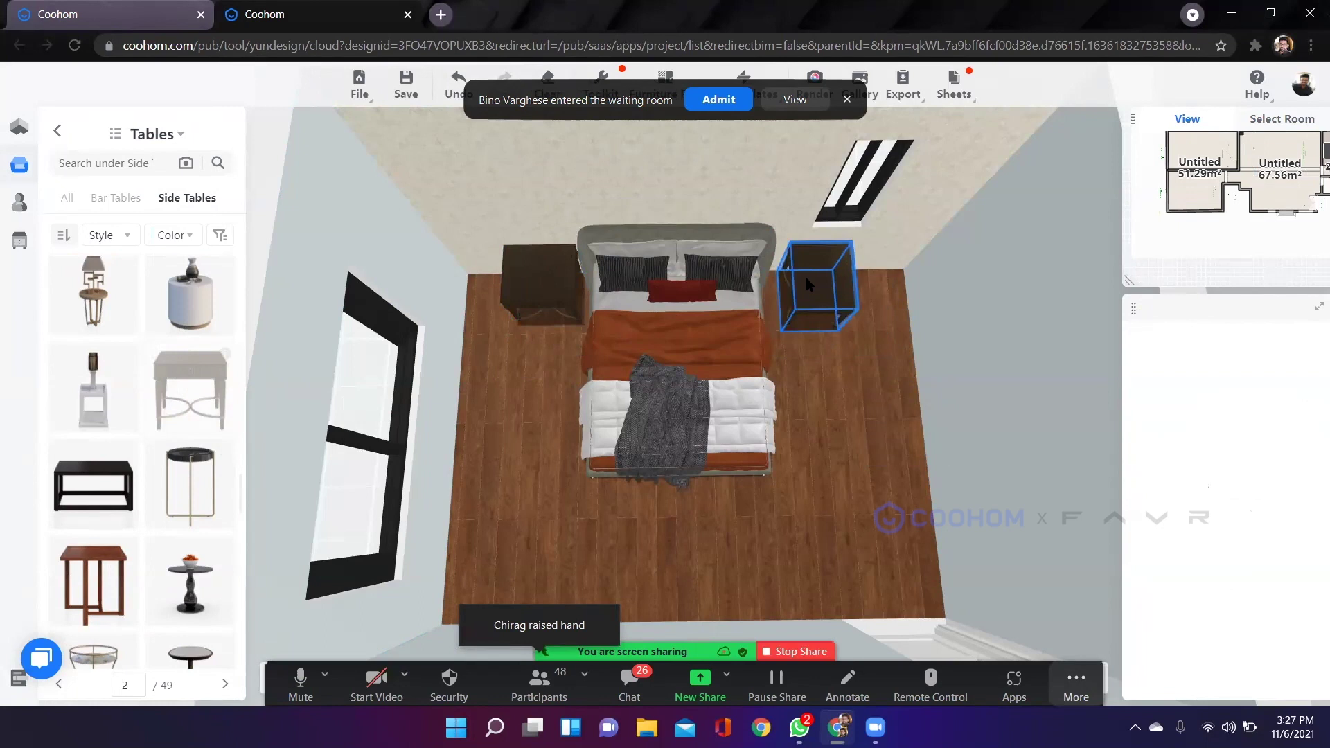
pyautogui.click(795, 310)
pyautogui.scroll(-5, 953, 357)
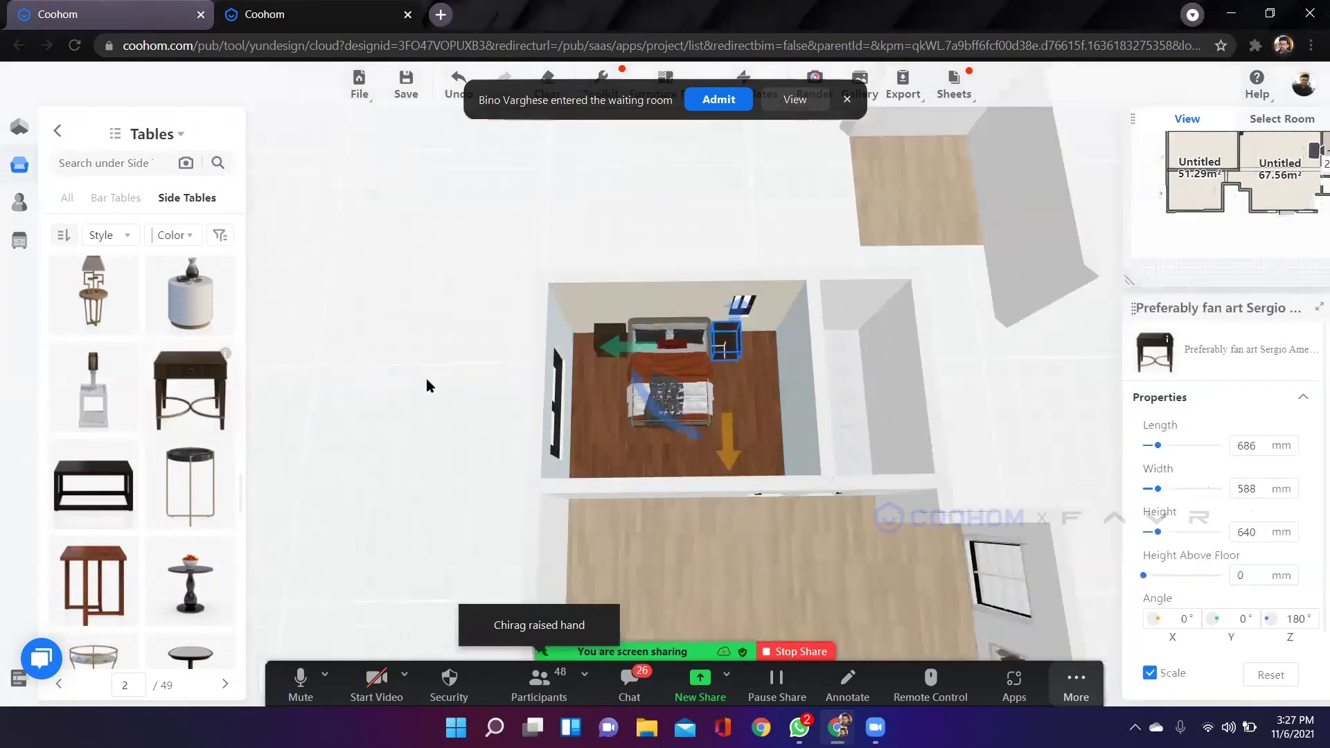
pyautogui.click(558, 501)
pyautogui.scroll(5, 712, 507)
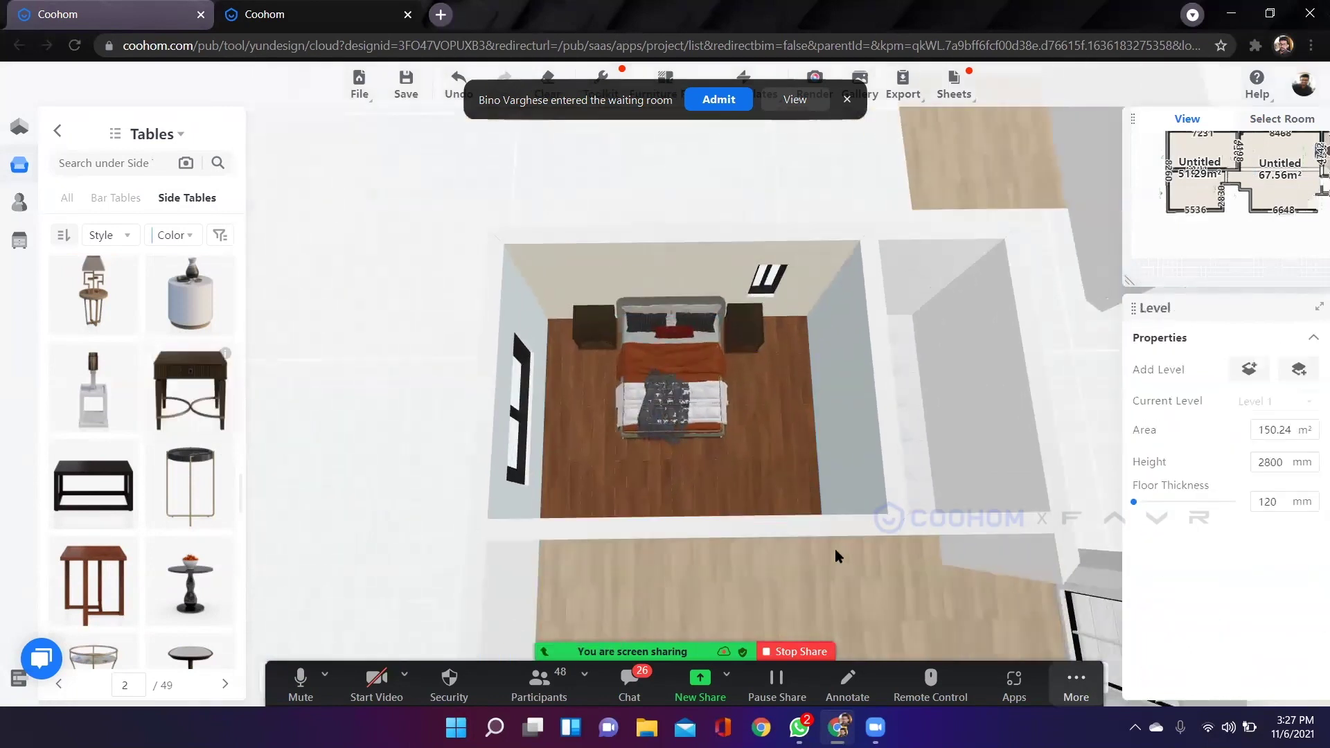
pyautogui.scroll(4, 682, 497)
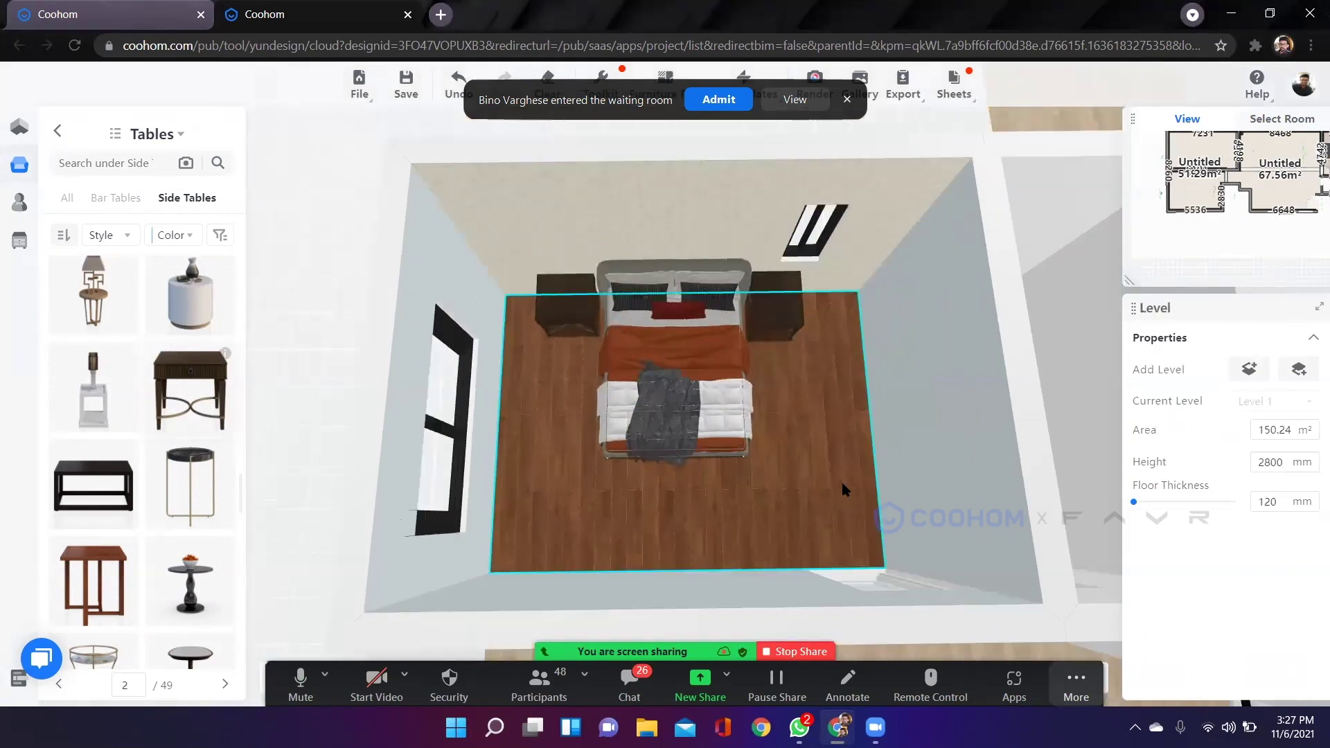
pyautogui.moveTo(778, 619); pyautogui.dragTo(710, 352)
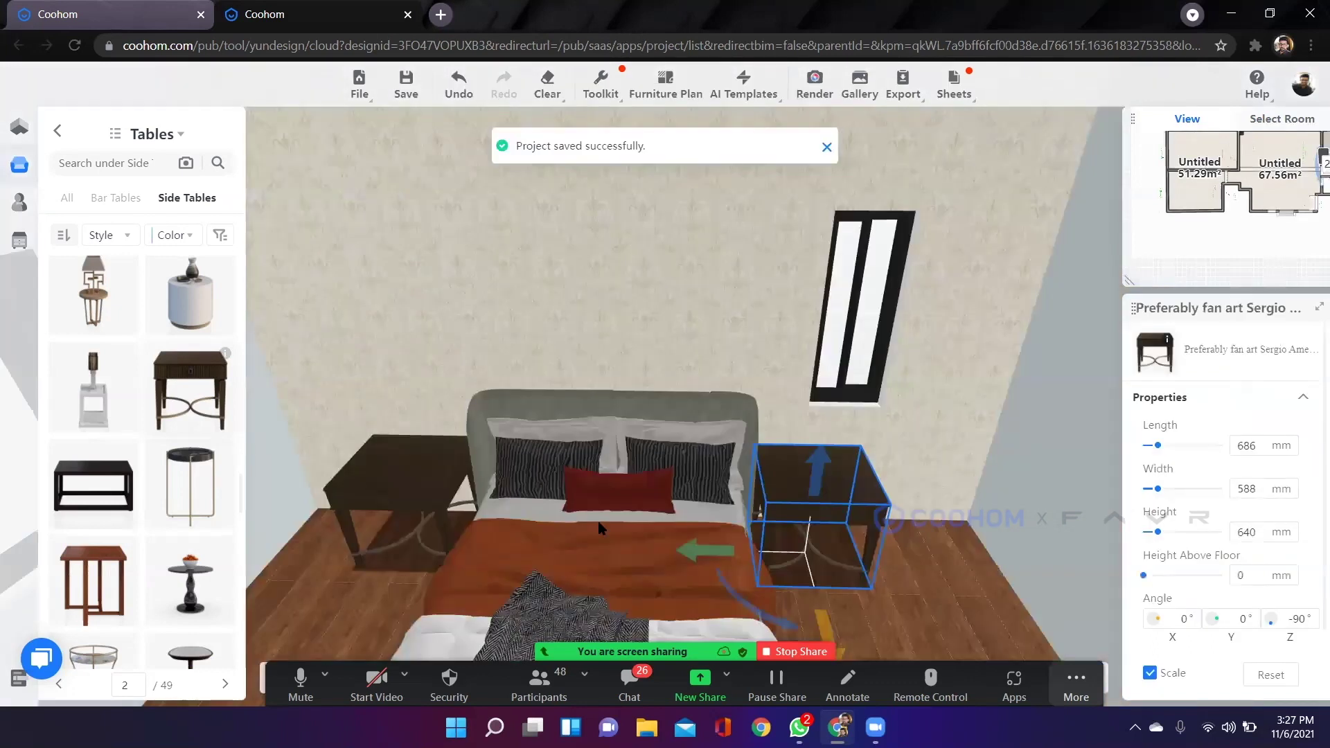
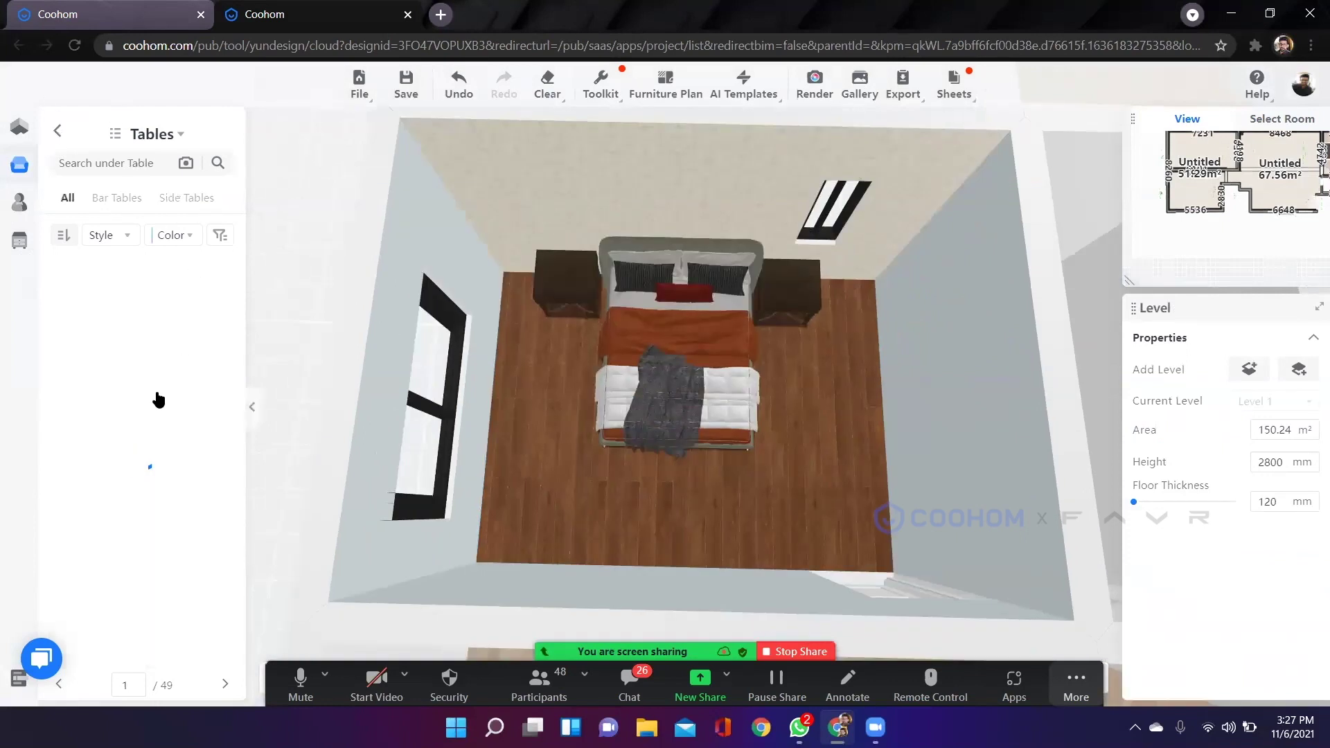
# Leave the furniture categories and look through the library's Décor category.
pyautogui.scroll(-1, 147, 626)
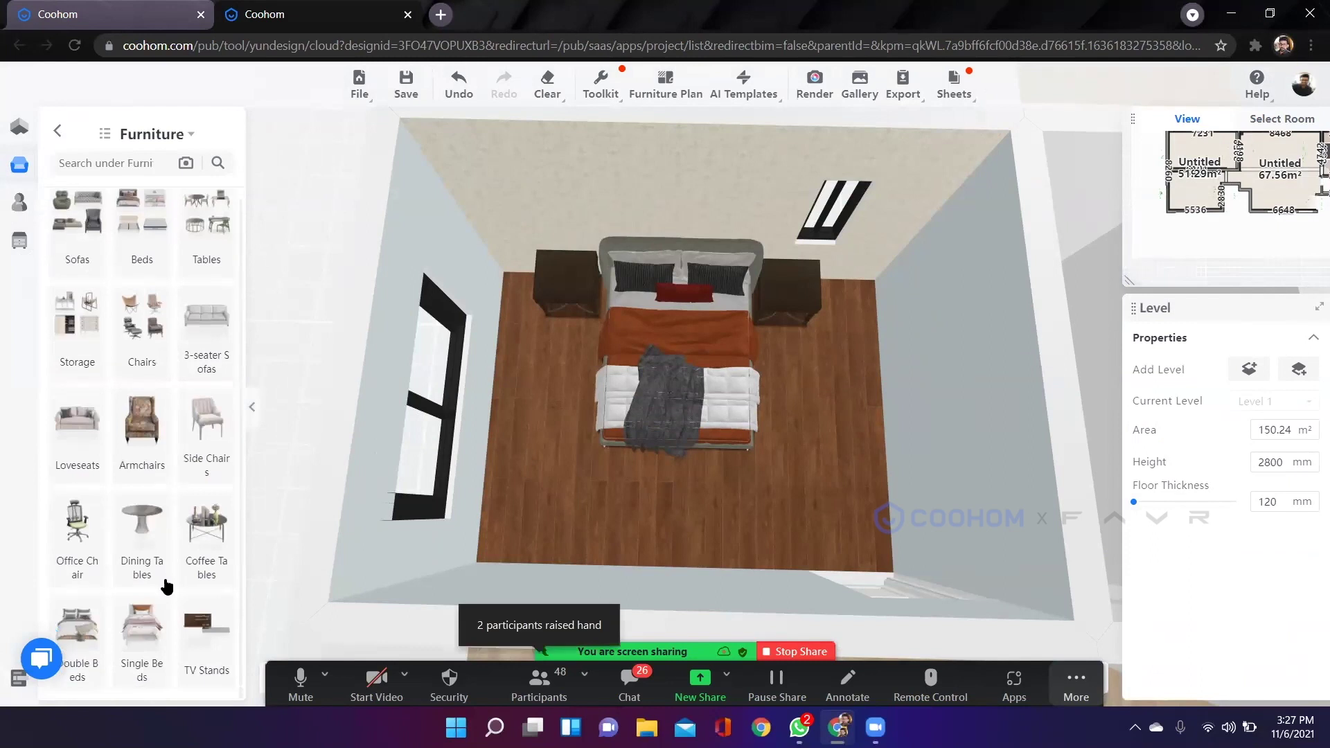
pyautogui.scroll(1, 229, 470)
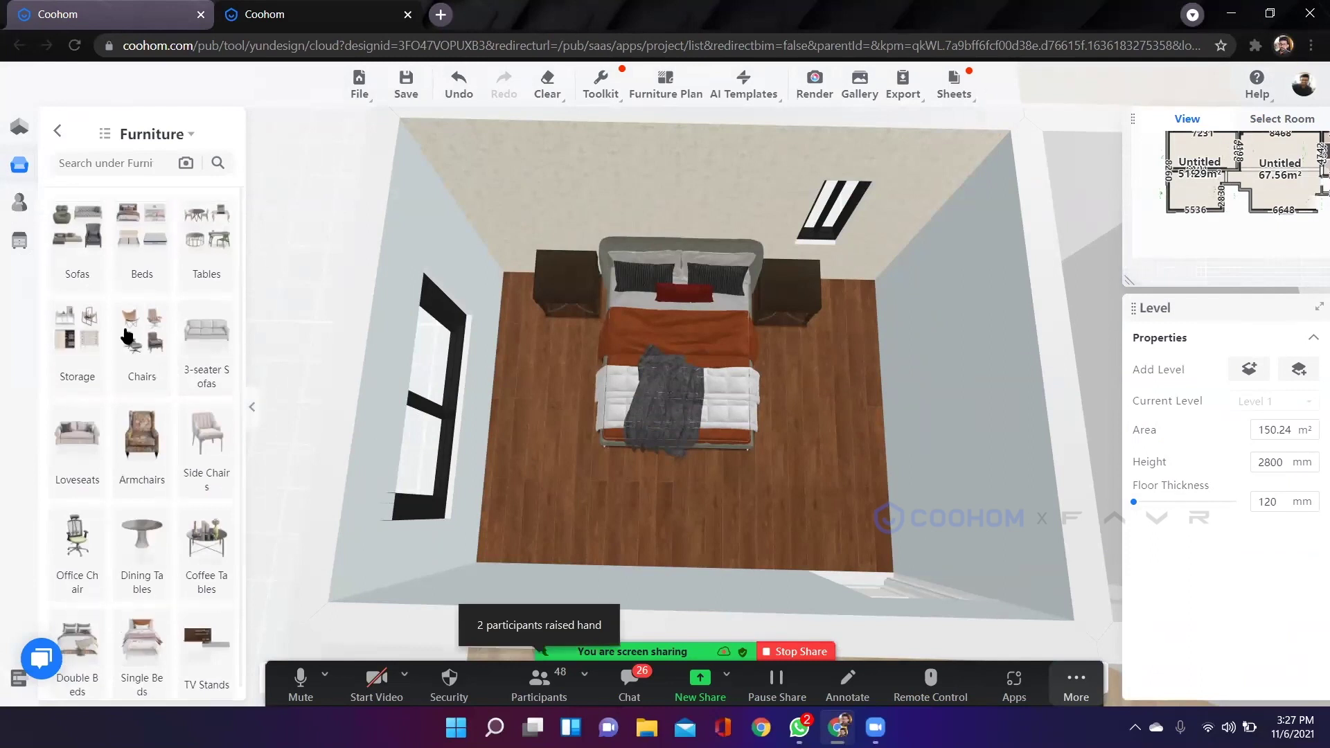
pyautogui.click(58, 130)
pyautogui.click(119, 493)
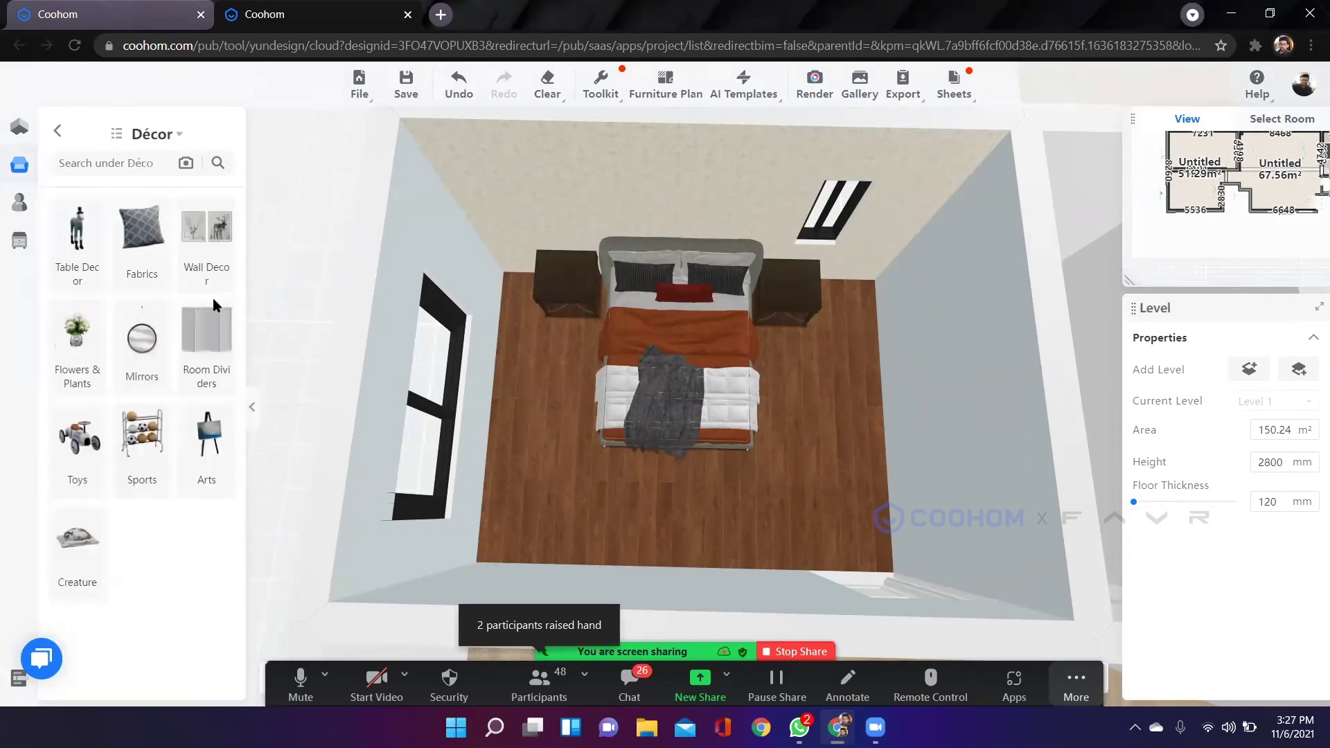
pyautogui.click(150, 222)
pyautogui.click(58, 130)
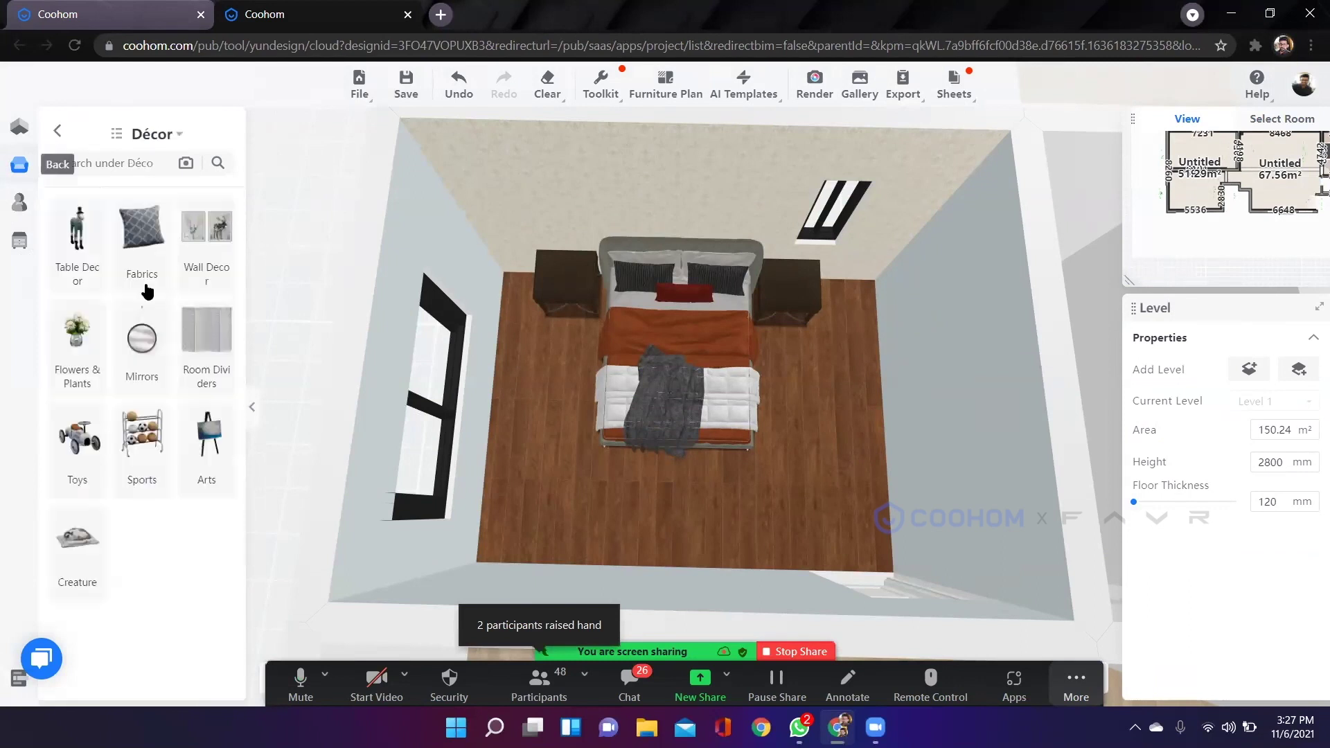
# Place the "carpet for children's room" rug from the Fabrics range on the floor beneath the foot end of the bed.
pyautogui.click(165, 240)
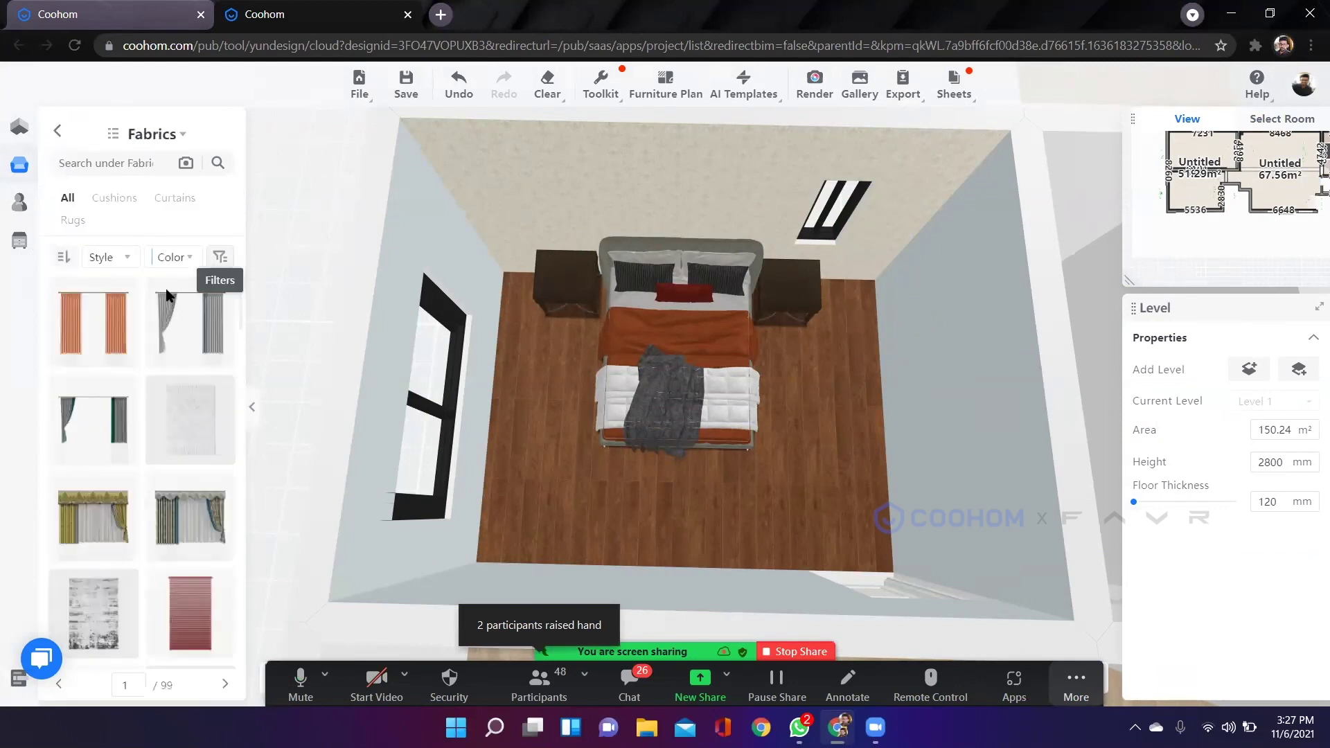
pyautogui.scroll(2, 206, 307)
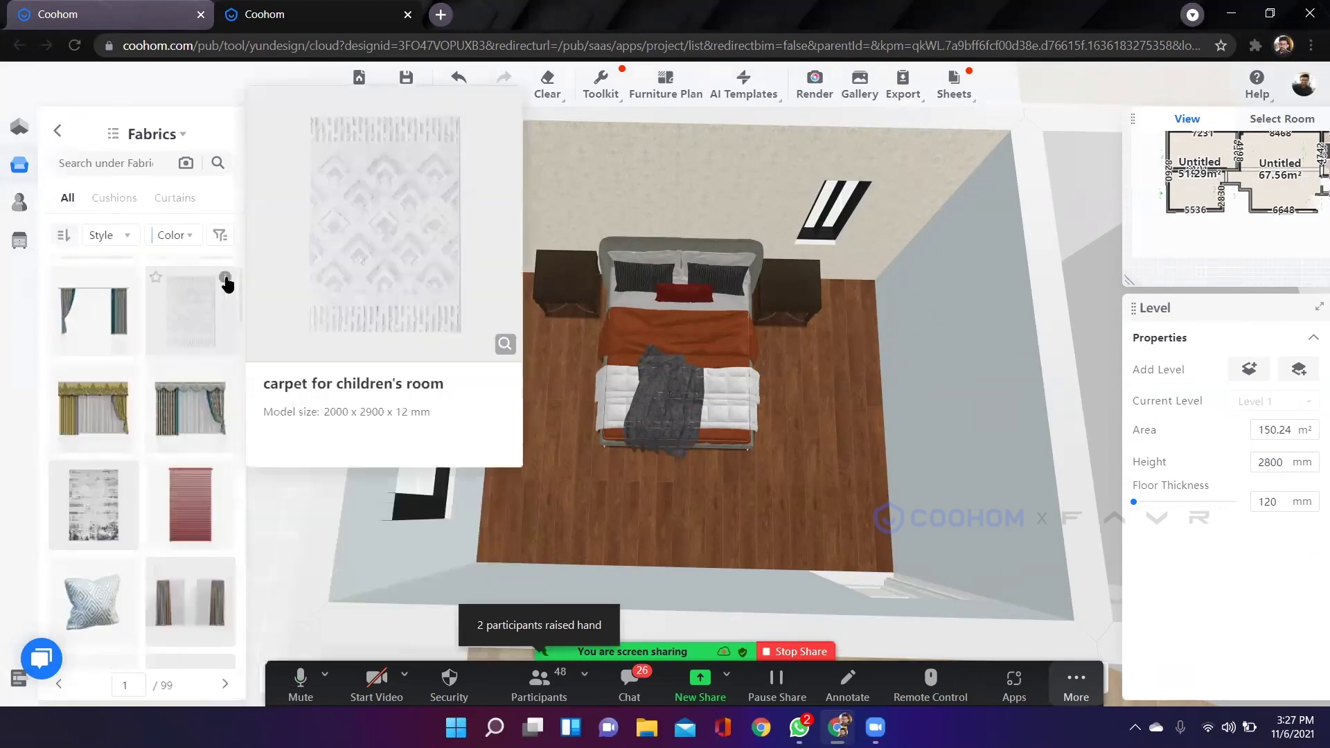
pyautogui.click(201, 302)
pyautogui.click(662, 484)
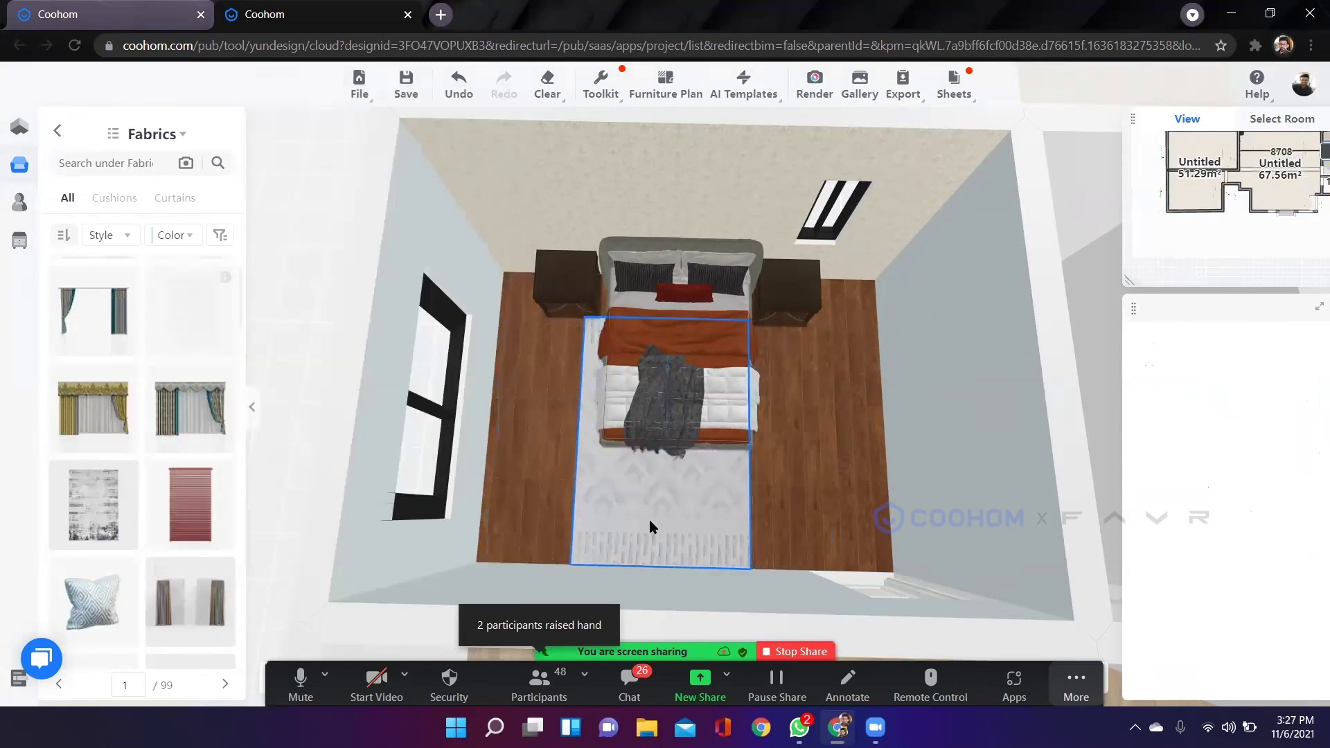
pyautogui.moveTo(684, 531); pyautogui.dragTo(734, 406)
pyautogui.scroll(-3, 527, 510)
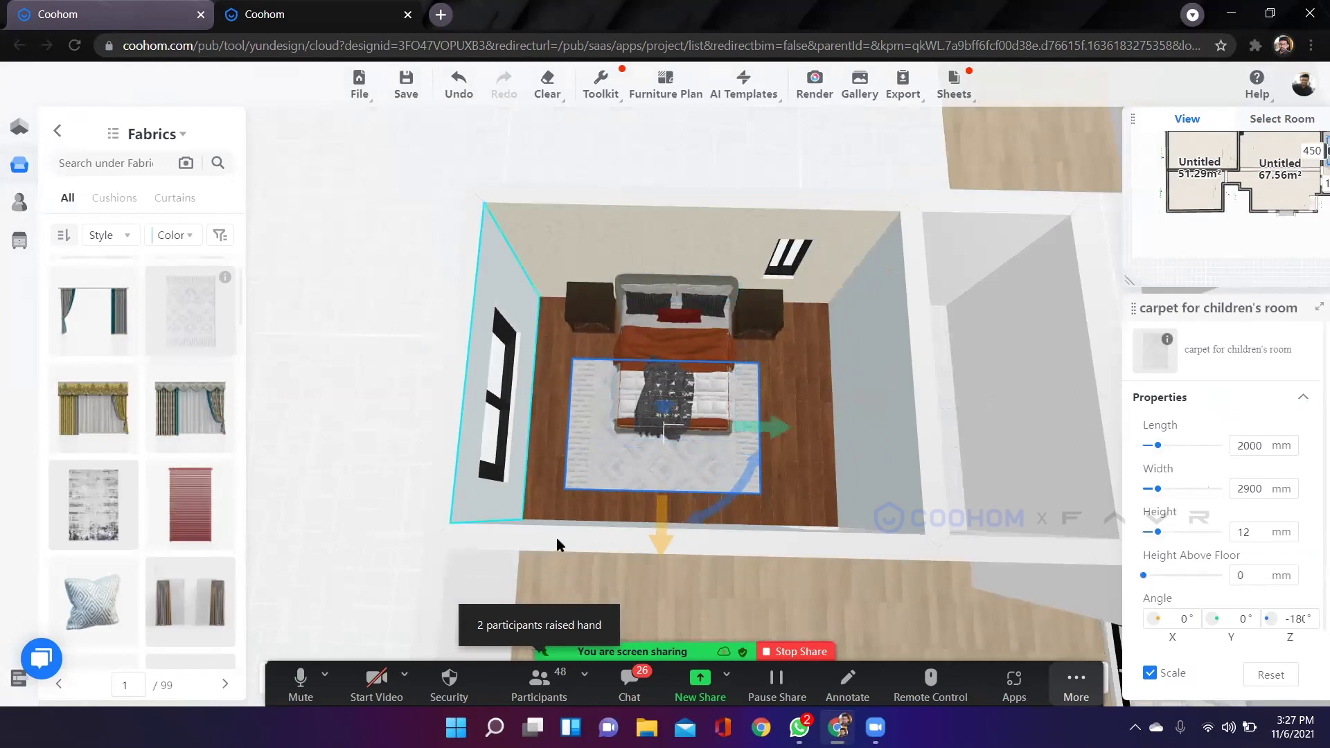
pyautogui.click(727, 493)
# Examine the bedroom from several angles to check how the bed, side tables and carpet are arranged.
pyautogui.scroll(3, 802, 457)
pyautogui.moveTo(805, 451); pyautogui.dragTo(740, 287)
pyautogui.moveTo(866, 192); pyautogui.dragTo(489, 534)
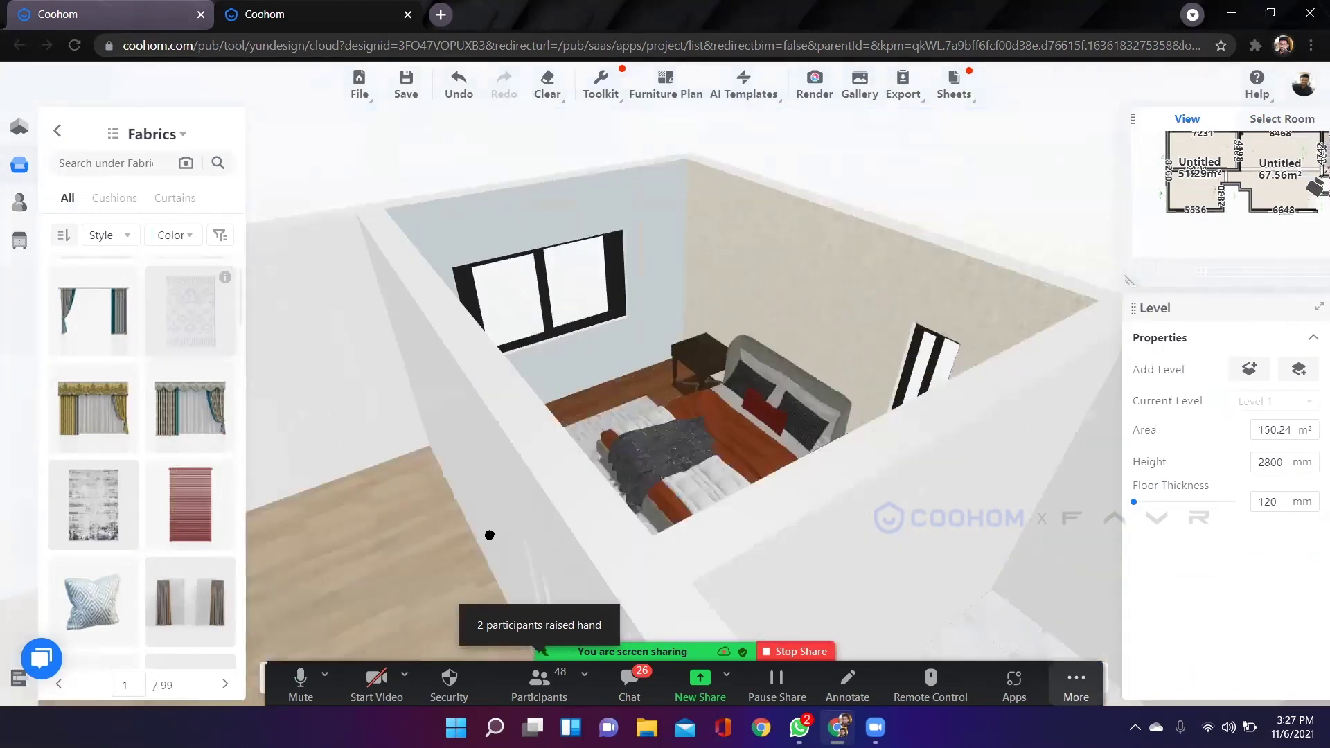
pyautogui.scroll(-3, 739, 520)
pyautogui.moveTo(750, 454); pyautogui.dragTo(309, 348)
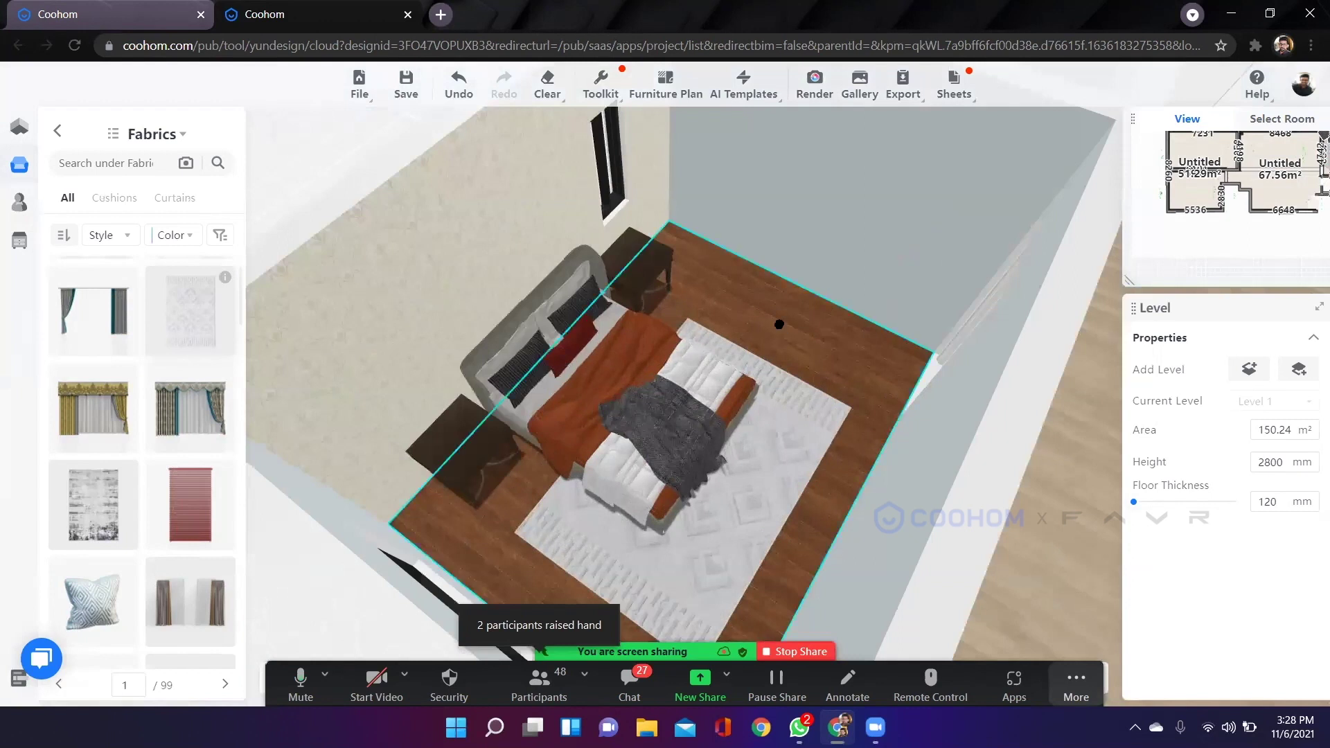
pyautogui.moveTo(779, 324); pyautogui.dragTo(622, 291)
pyautogui.moveTo(955, 205); pyautogui.dragTo(624, 290)
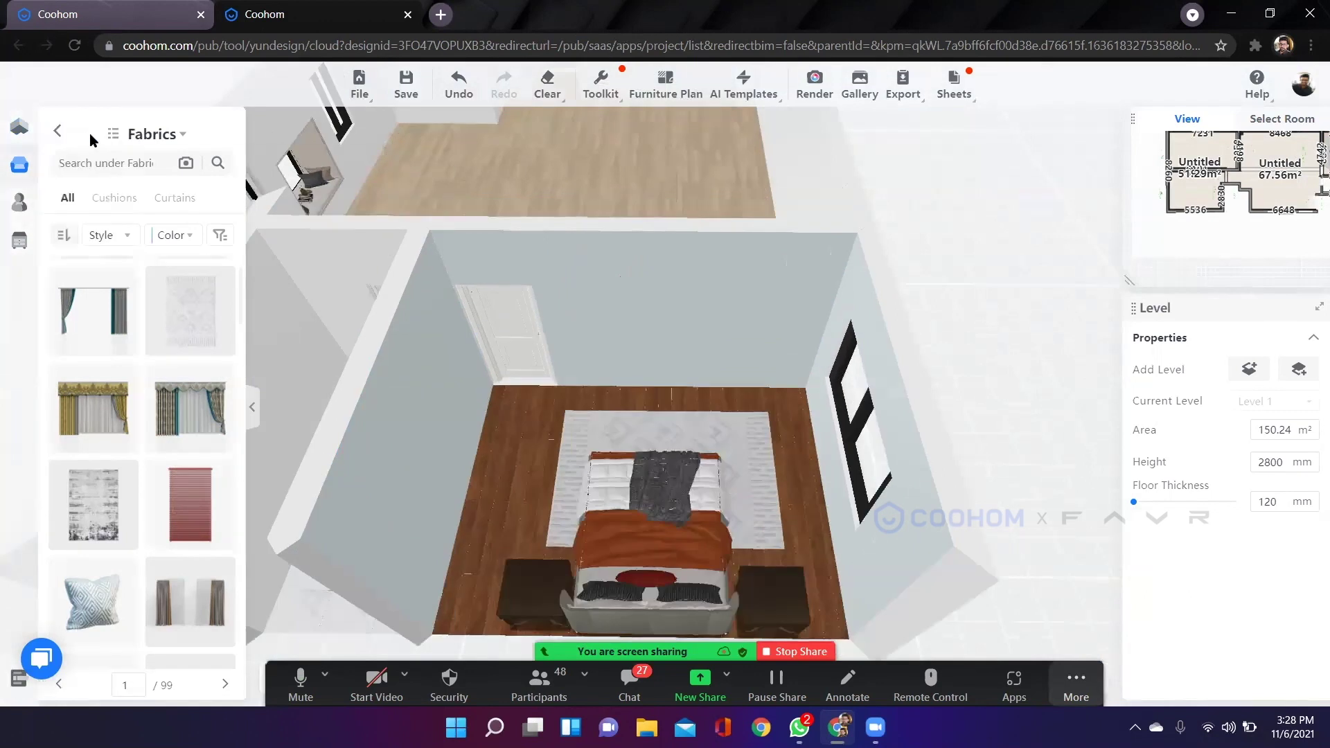
# Leave the fabrics and bring up the Wardrobes range within the Storage furniture of the library.
pyautogui.click(58, 130)
pyautogui.click(57, 131)
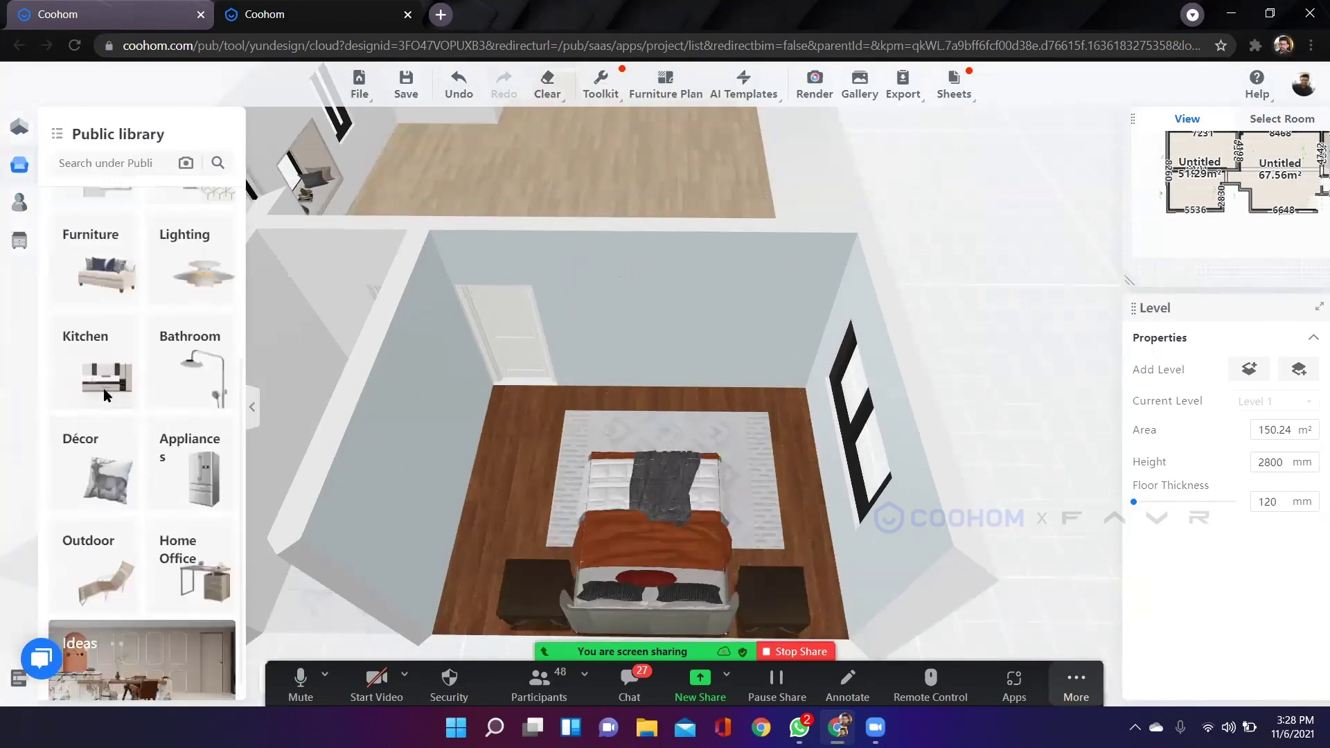
pyautogui.scroll(4, 97, 525)
pyautogui.click(76, 360)
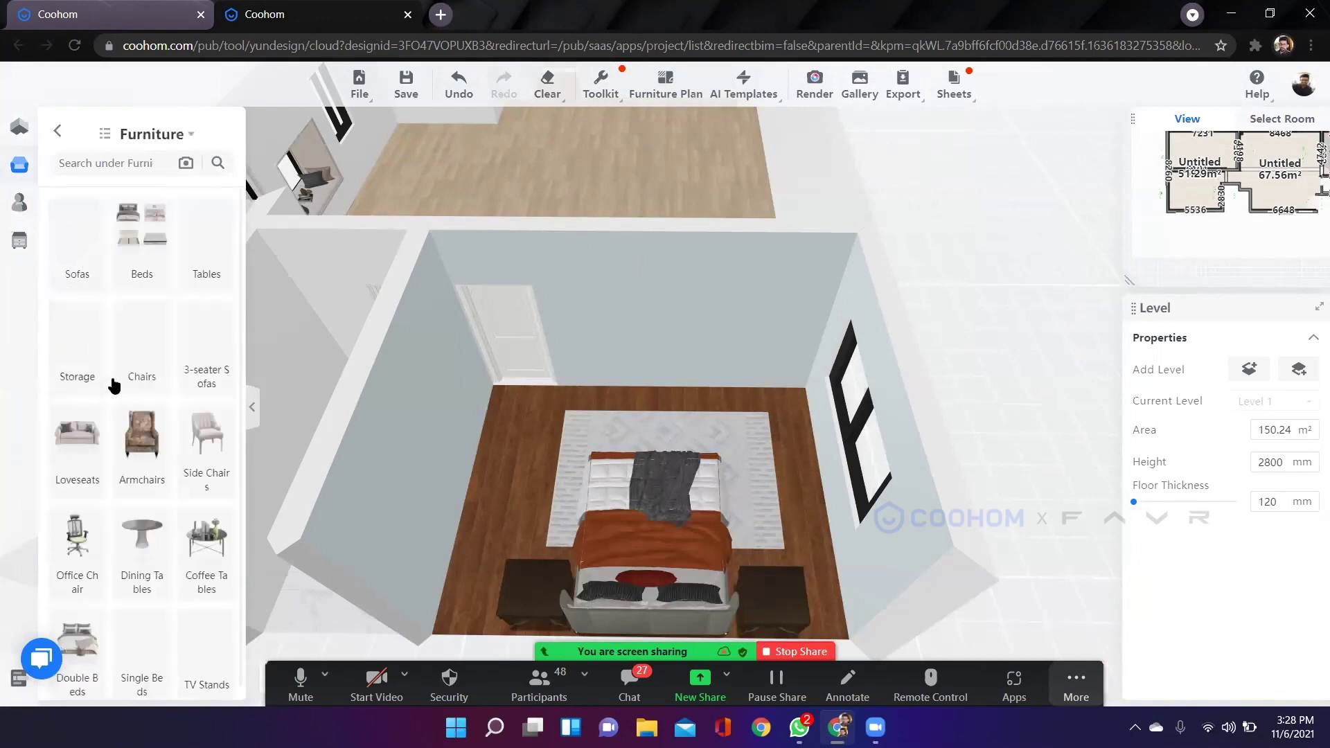
pyautogui.scroll(-1, 99, 445)
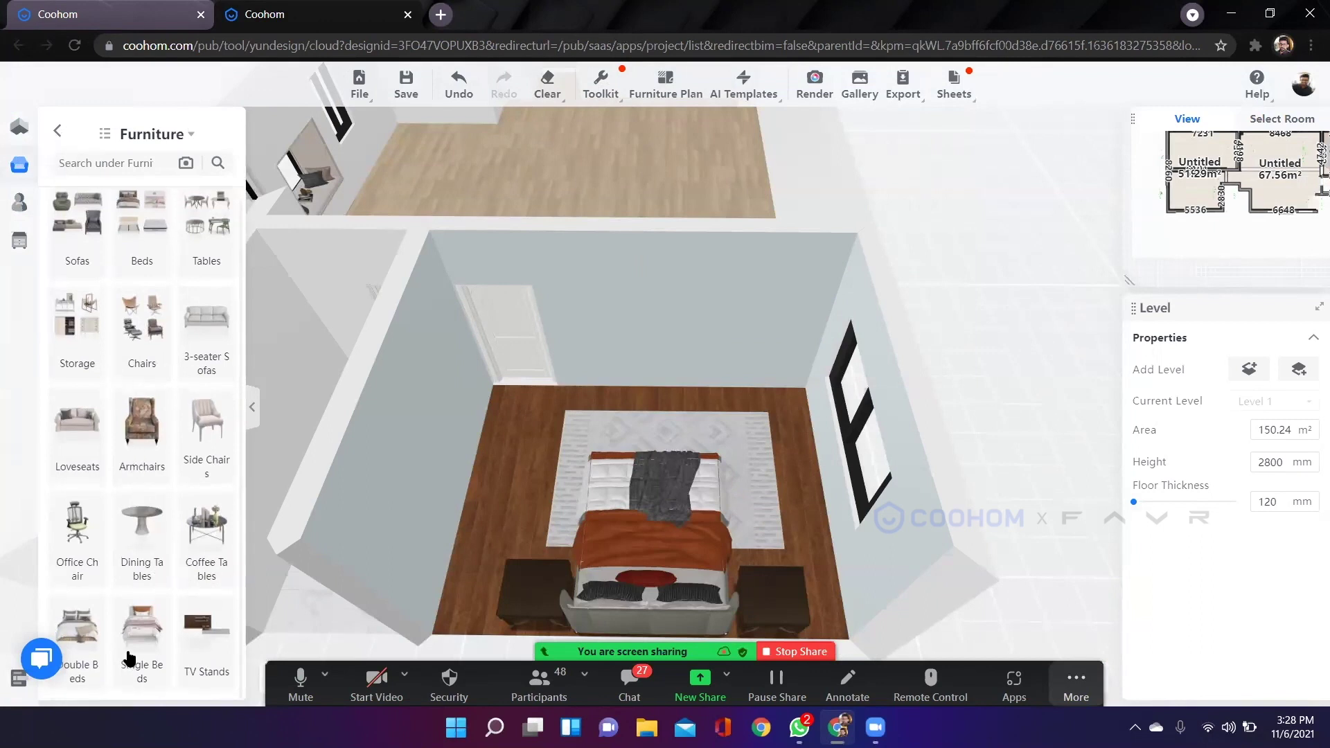
pyautogui.scroll(1, 179, 516)
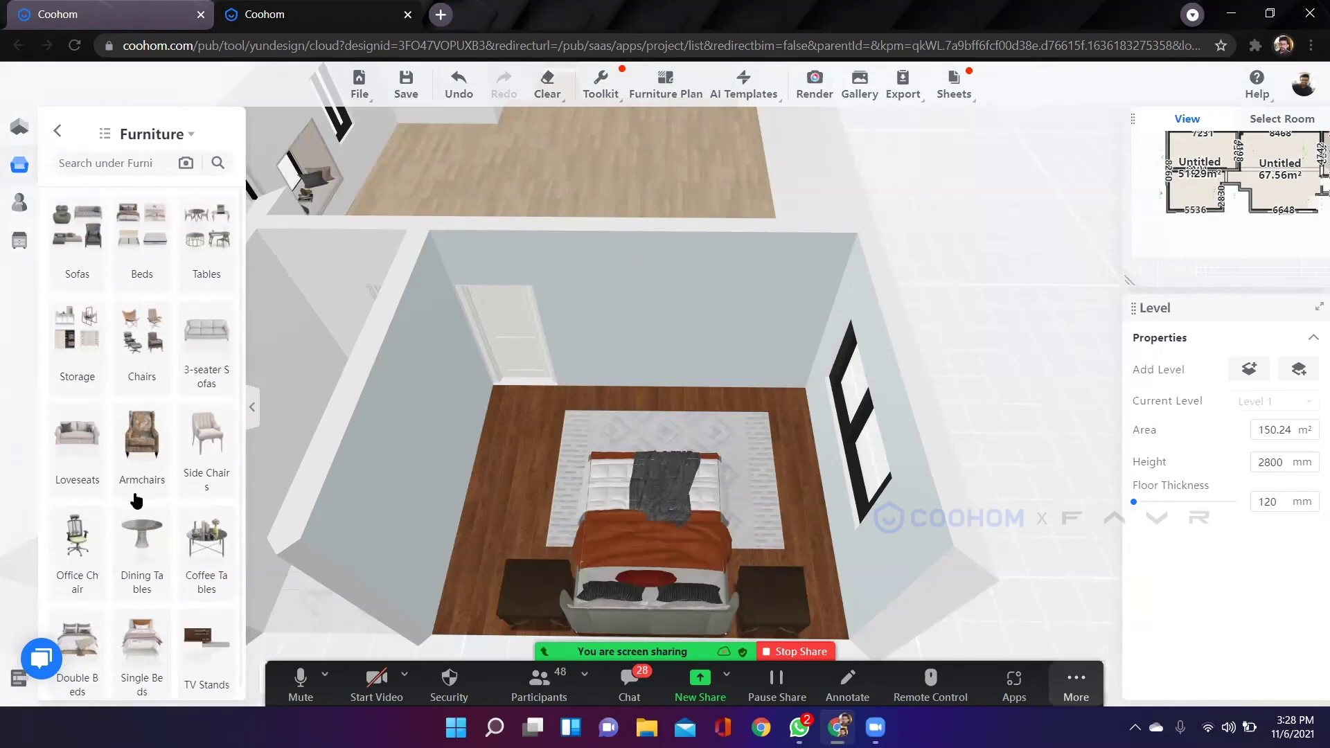
pyautogui.scroll(-1, 87, 345)
pyautogui.click(115, 316)
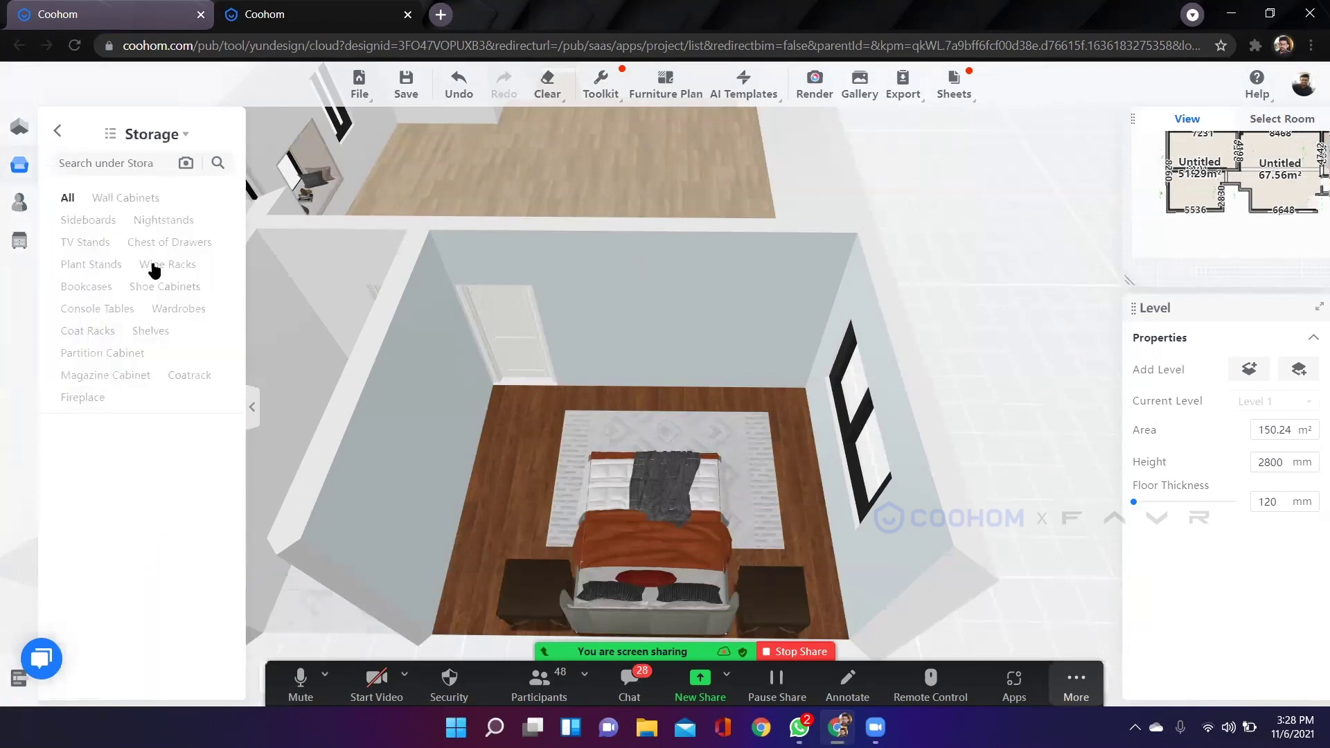
pyautogui.click(179, 309)
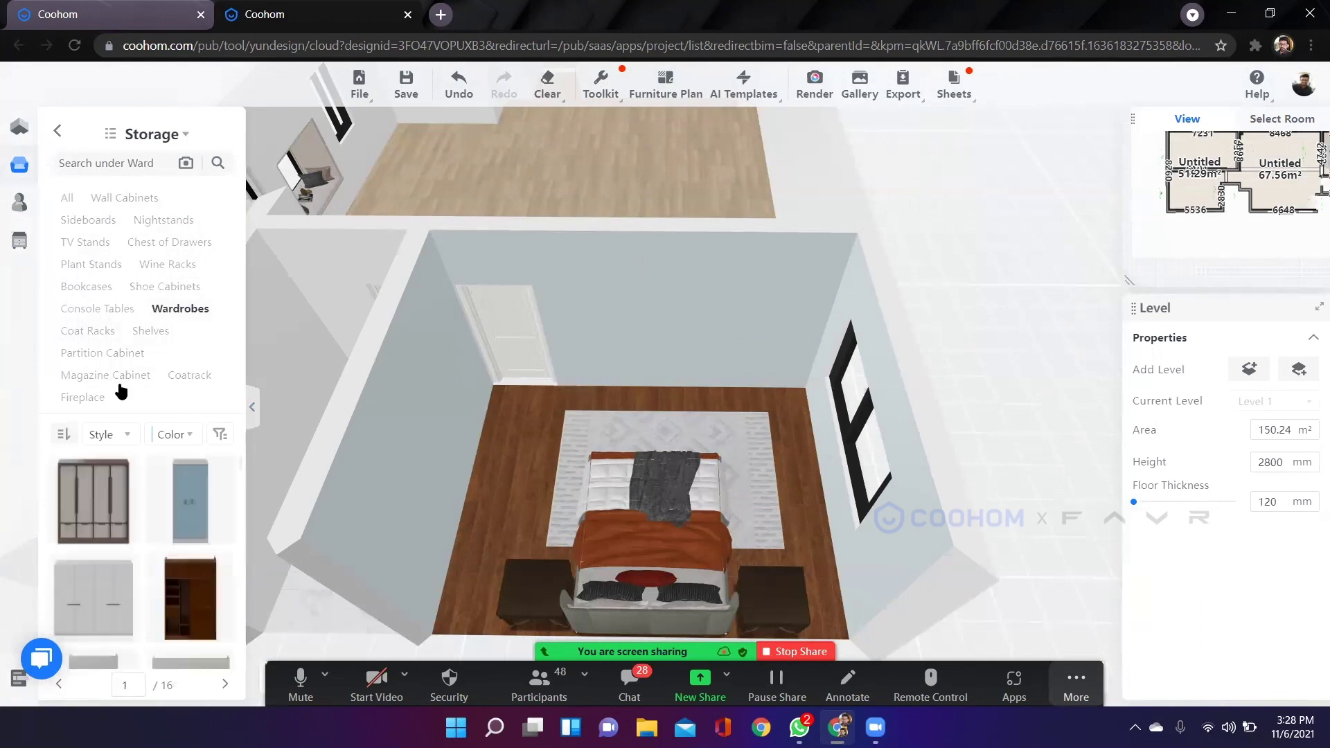
# Place the four-door "Kujiale- new Chinese" wardrobe against the wall facing the foot of the bed.
pyautogui.click(110, 483)
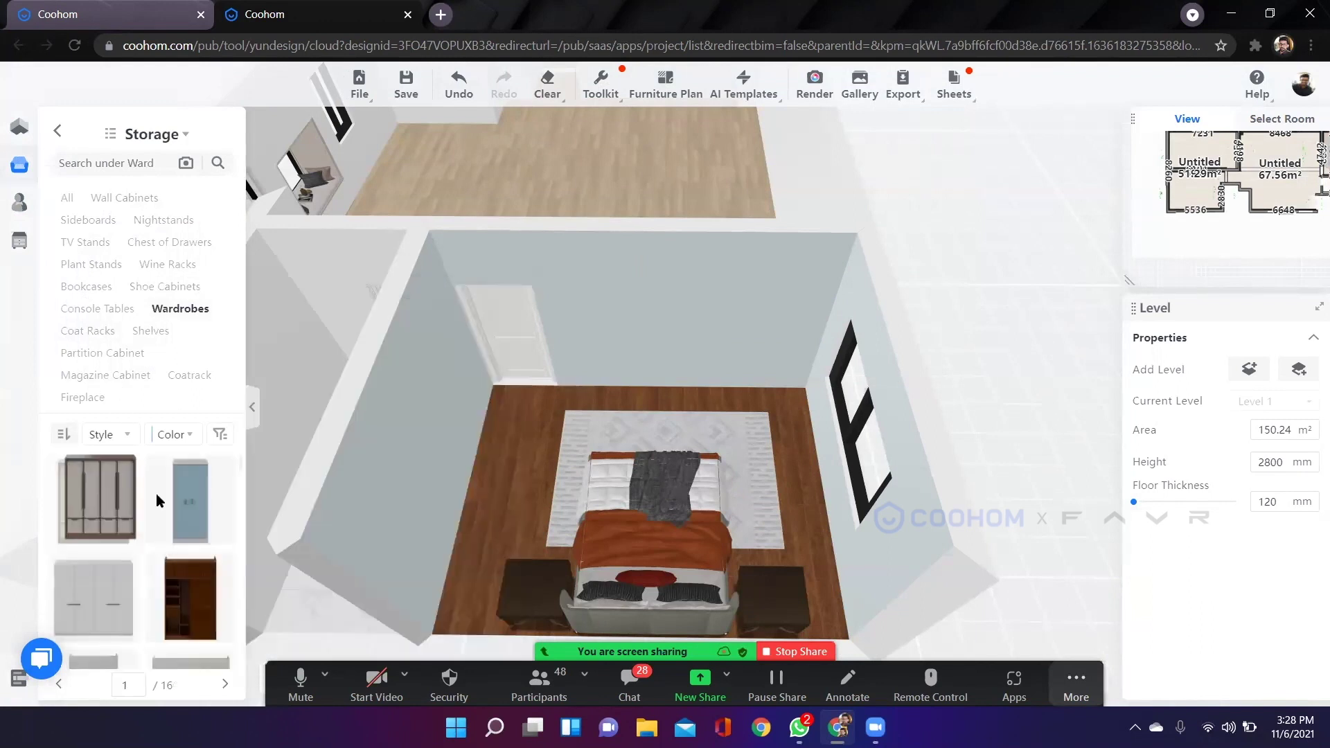
pyautogui.click(668, 378)
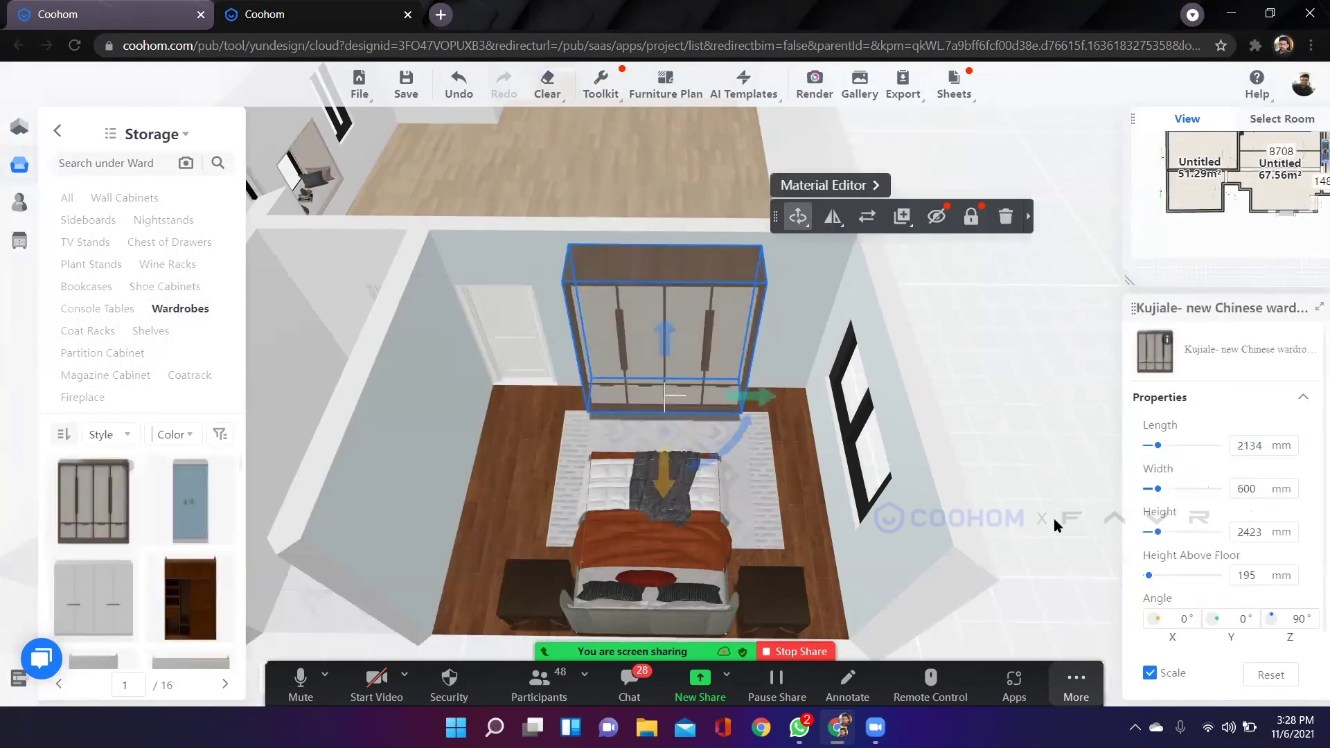
pyautogui.scroll(-3, 691, 309)
pyautogui.click(777, 438)
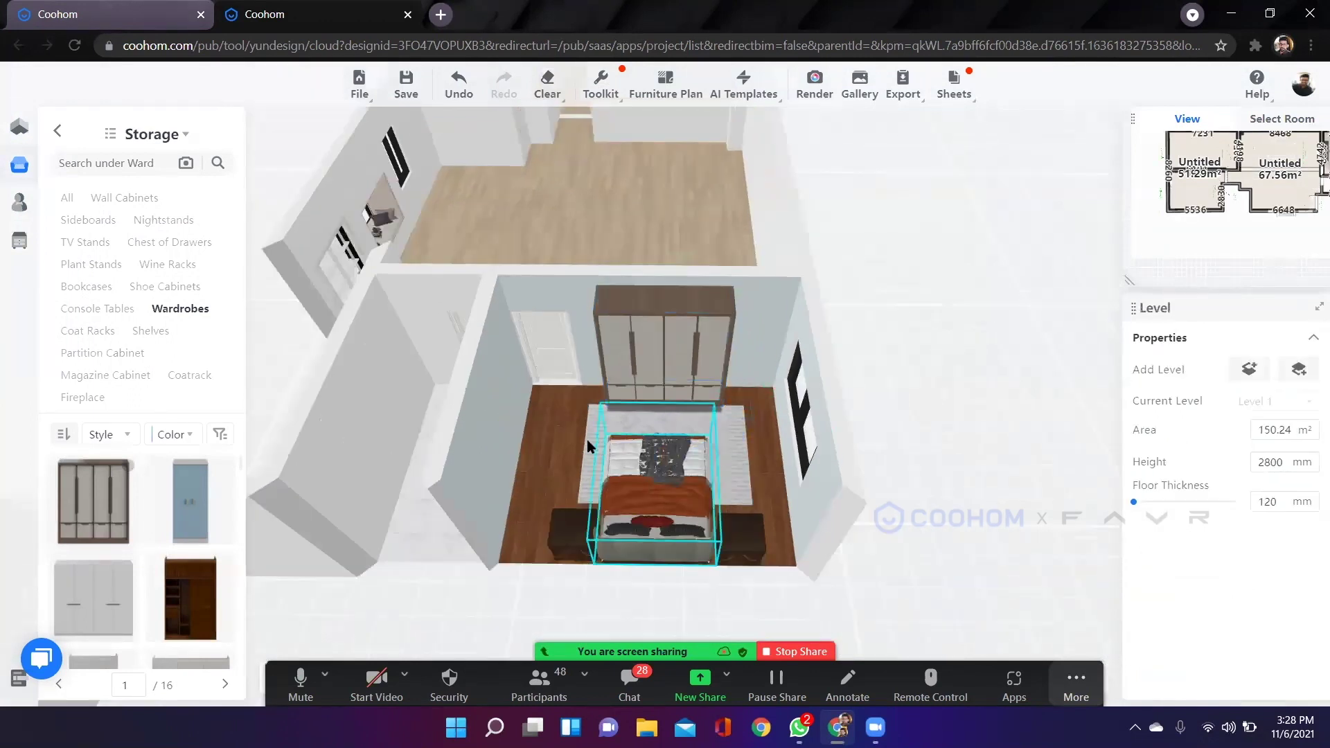
# Set the wardrobe's height above floor to 0 mm.
pyautogui.scroll(3, 543, 420)
pyautogui.moveTo(543, 420); pyautogui.dragTo(644, 395)
pyautogui.click(644, 395)
pyautogui.click(1299, 400)
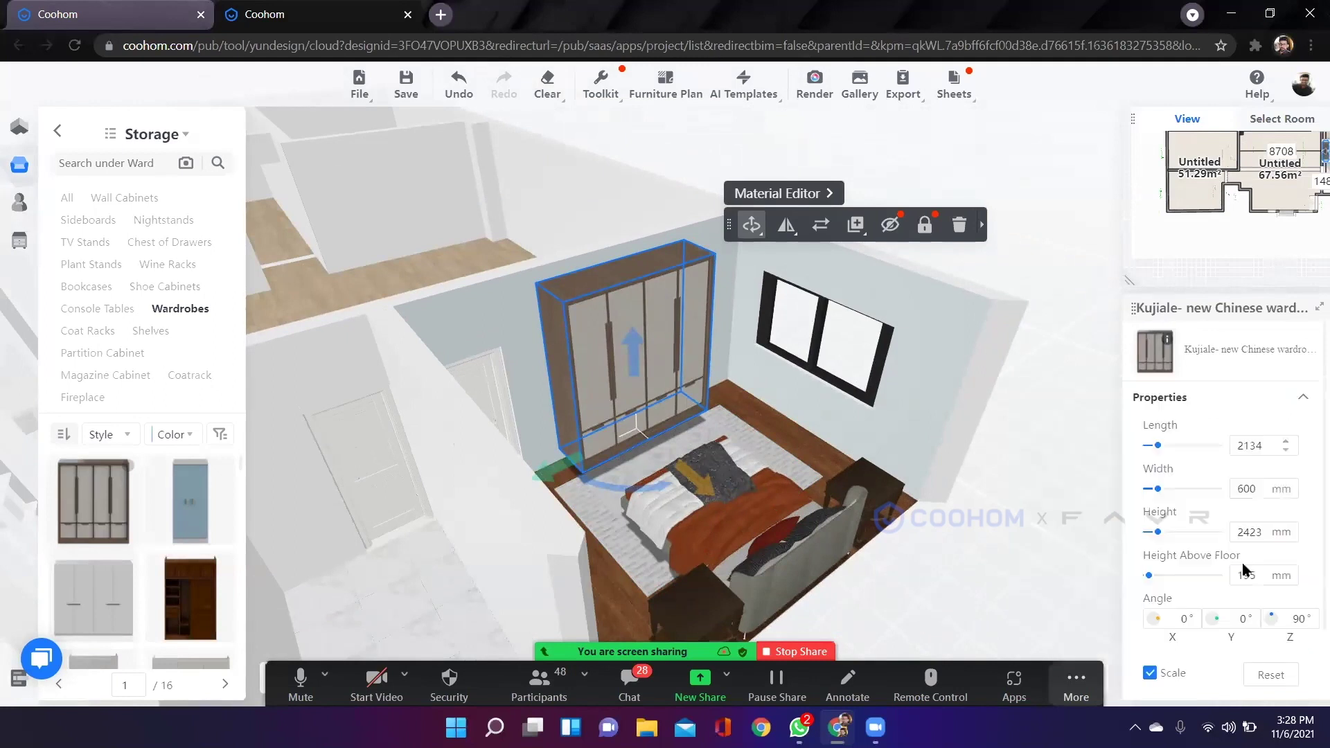
pyautogui.write('0')
pyautogui.press('Return')
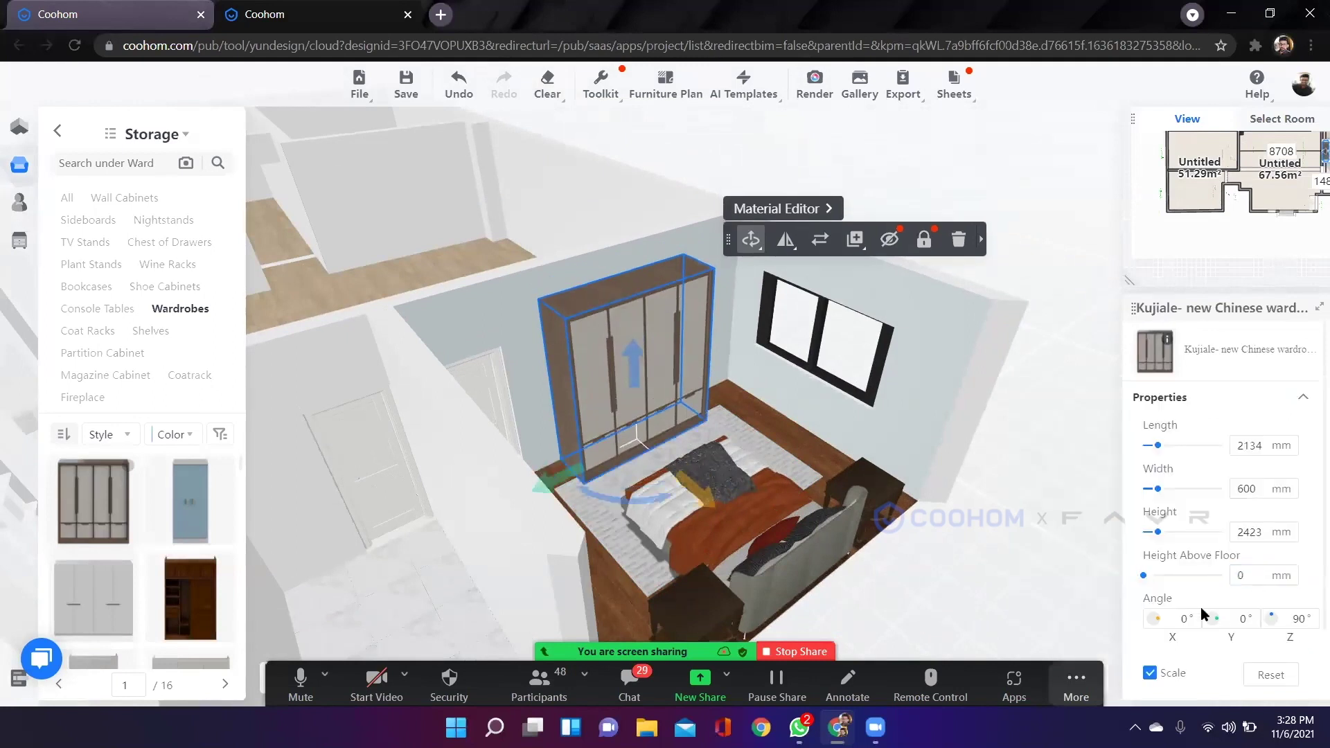
pyautogui.click(1006, 218)
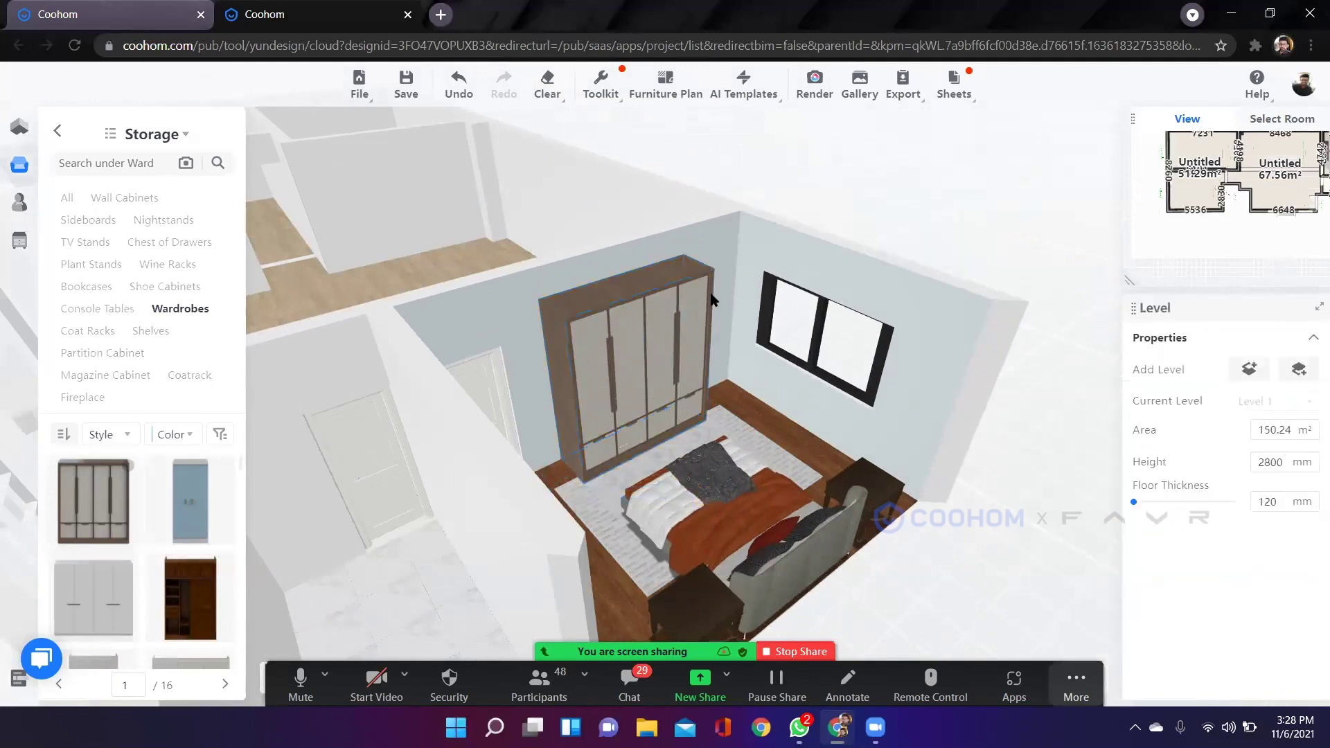
# Resize the wardrobe by entering a length of 2000 mm and a height of 2100 mm with scaling kept on.
pyautogui.click(688, 301)
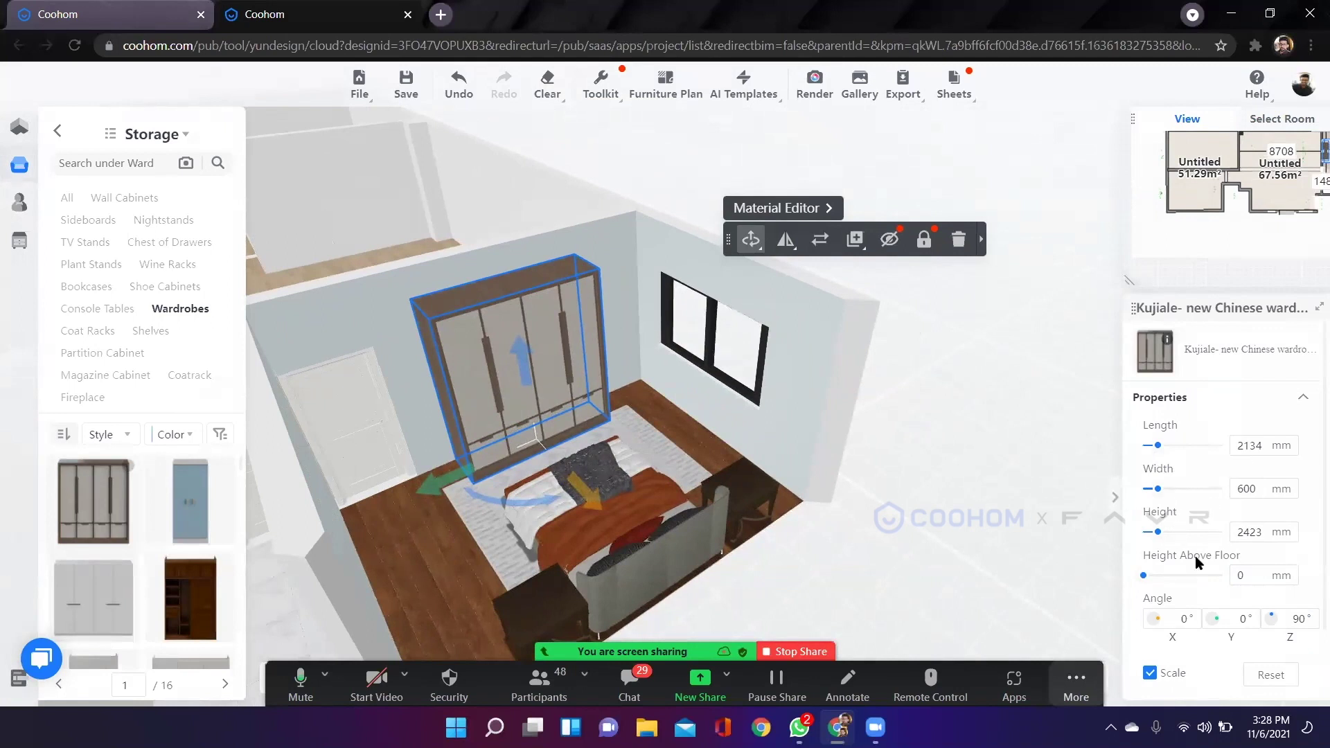
pyautogui.scroll(-1, 1175, 576)
pyautogui.scroll(1, 1219, 507)
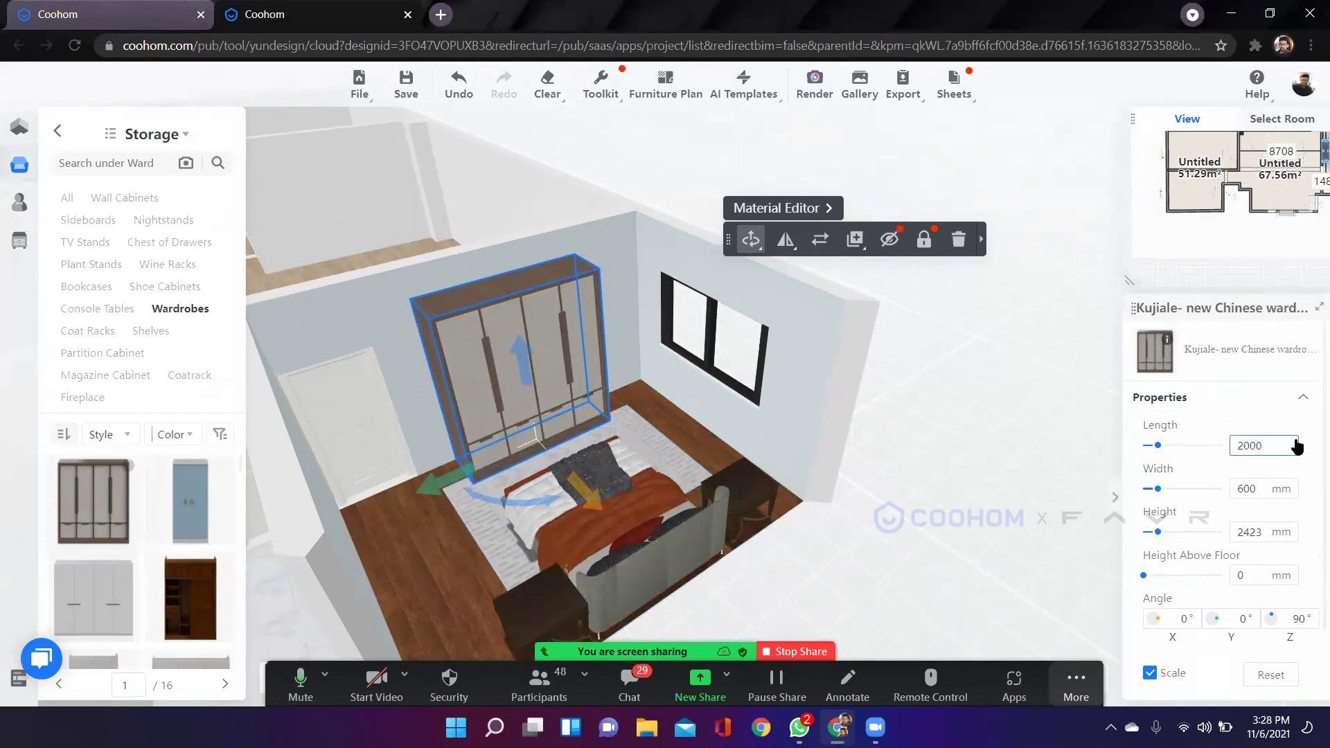
pyautogui.press('Return')
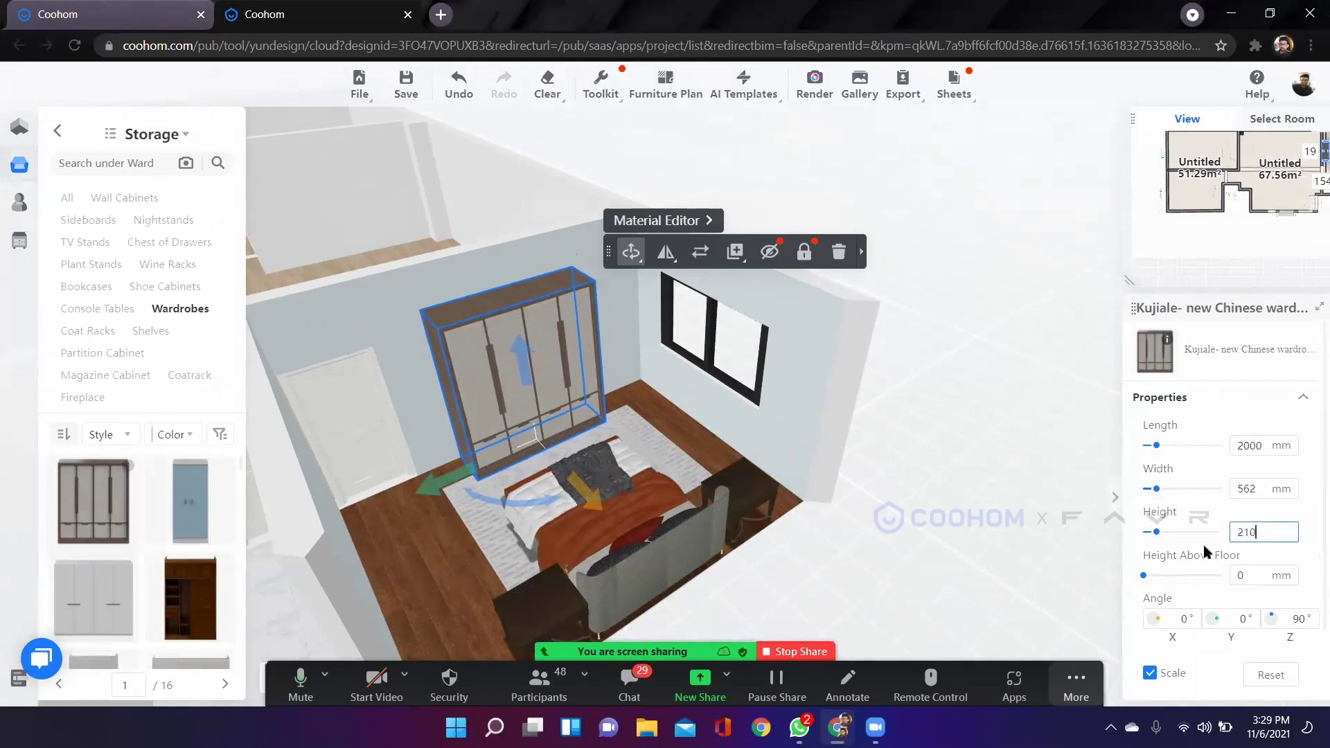
pyautogui.press('Return')
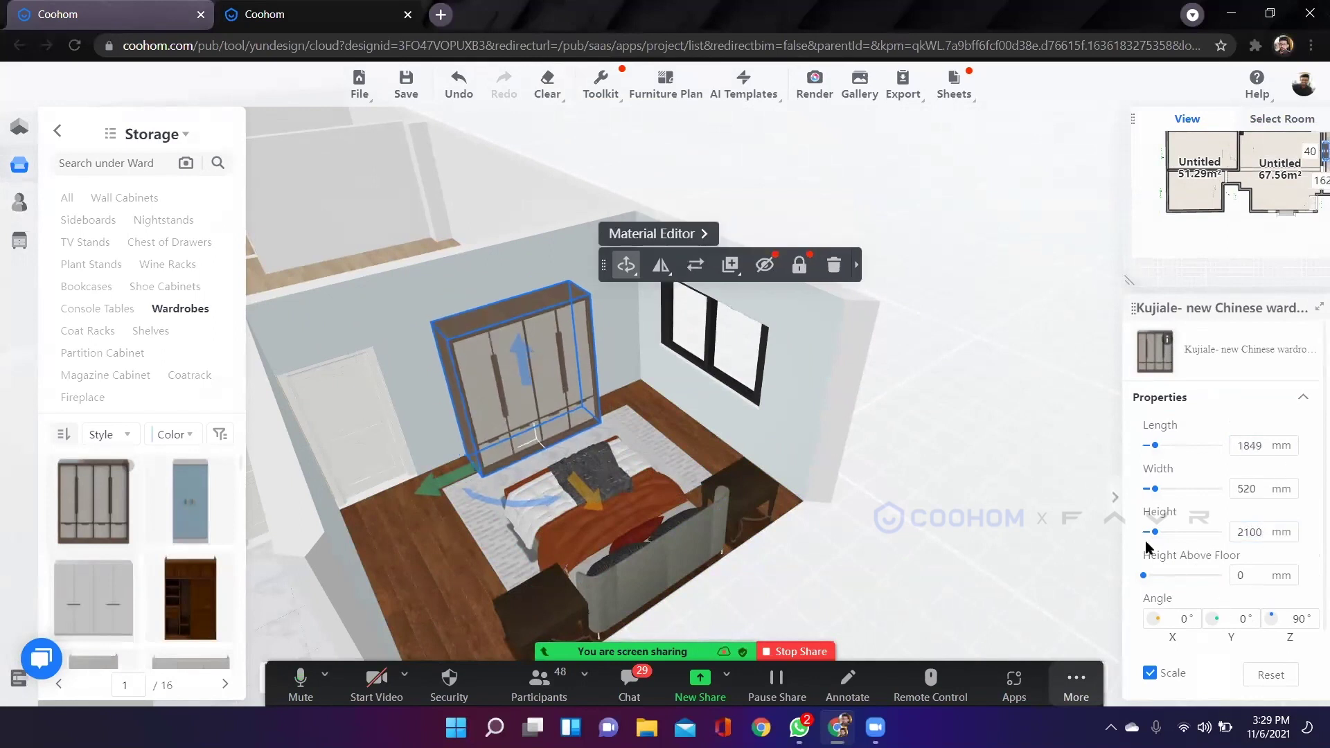
pyautogui.click(962, 468)
# Leave the Storage range, look through the library's Furniture category and return to the main categories.
pyautogui.moveTo(858, 427); pyautogui.dragTo(863, 505)
pyautogui.scroll(-4, 863, 505)
pyautogui.moveTo(773, 500); pyautogui.dragTo(292, 363)
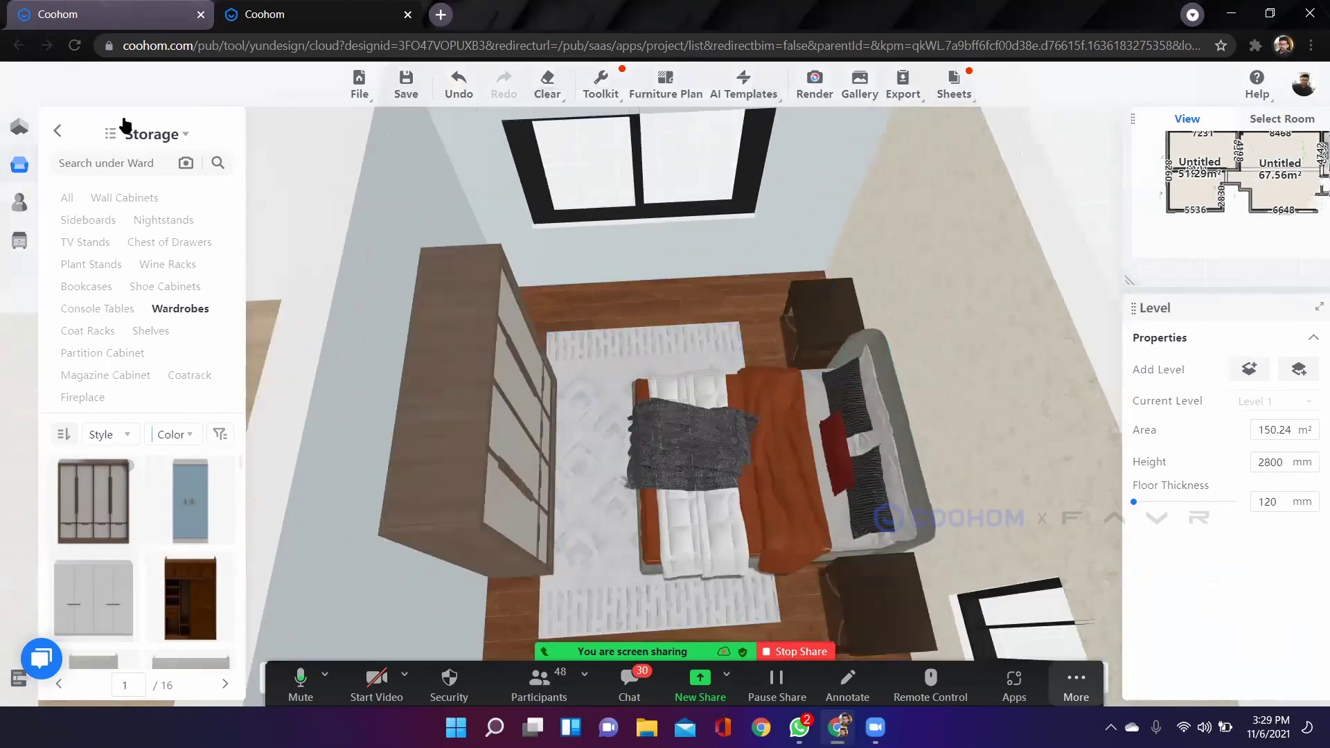
pyautogui.click(59, 133)
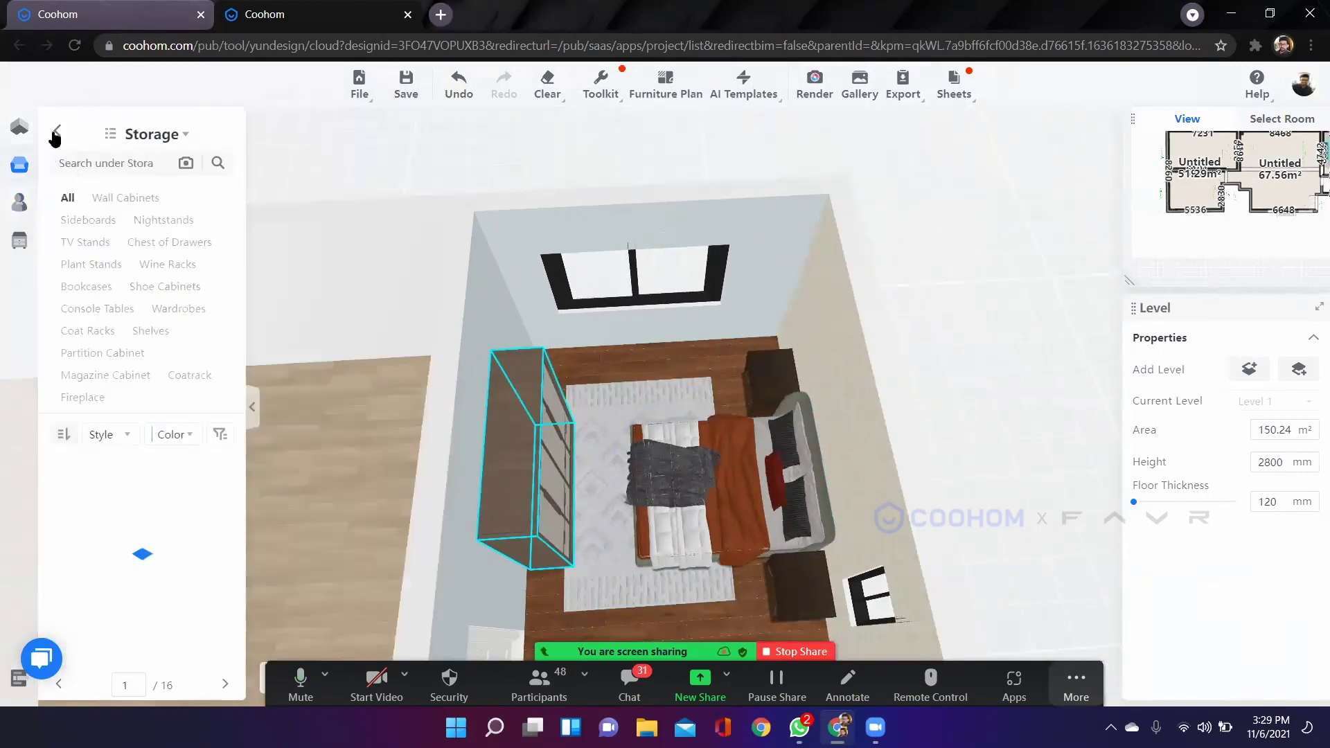
pyautogui.click(59, 136)
pyautogui.click(22, 166)
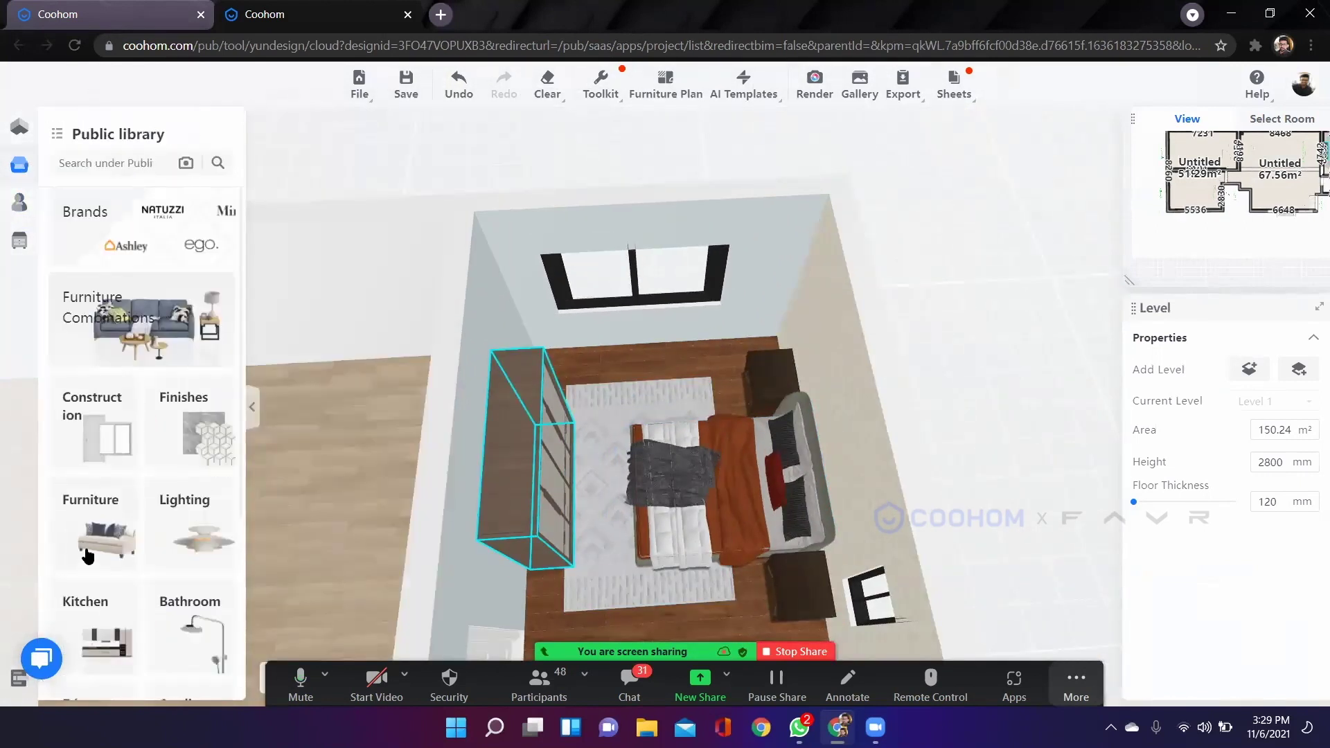
pyautogui.click(88, 555)
pyautogui.click(58, 132)
pyautogui.scroll(-1, 119, 386)
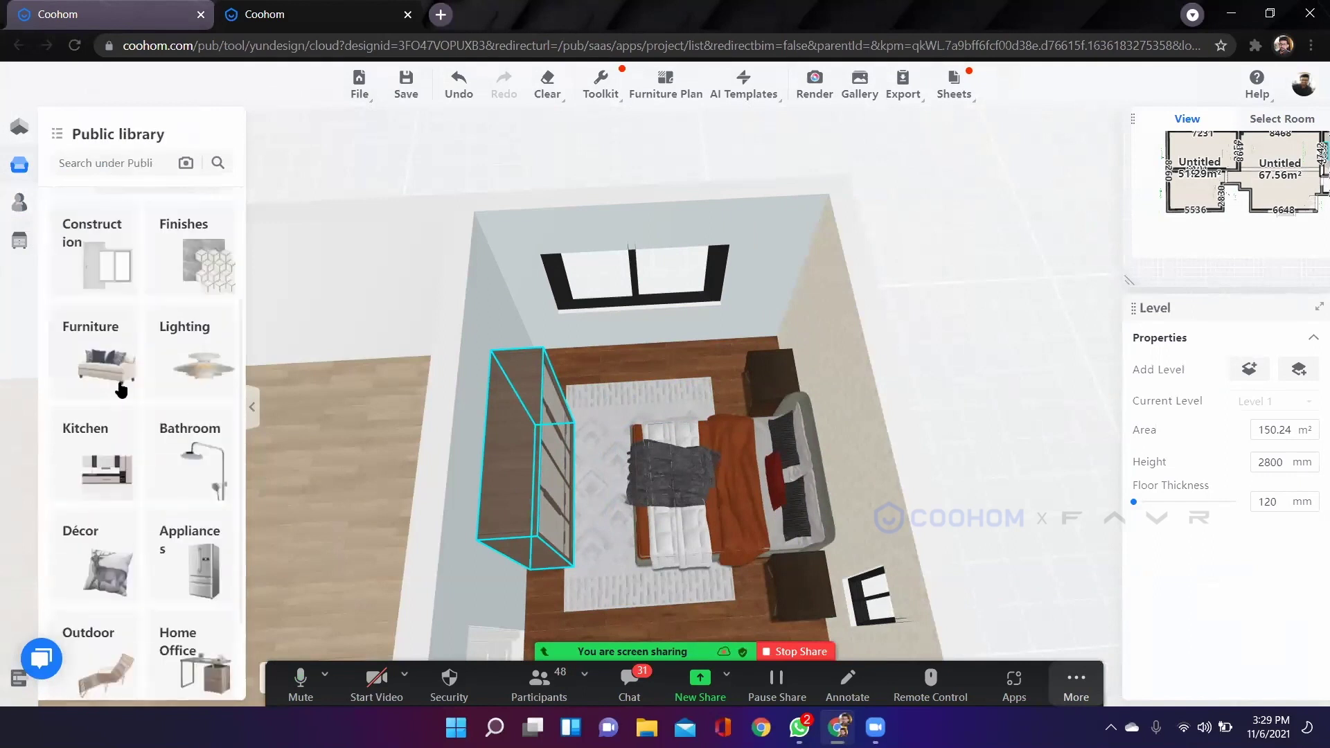
pyautogui.click(119, 383)
pyautogui.scroll(-1, 174, 478)
pyautogui.scroll(1, 168, 601)
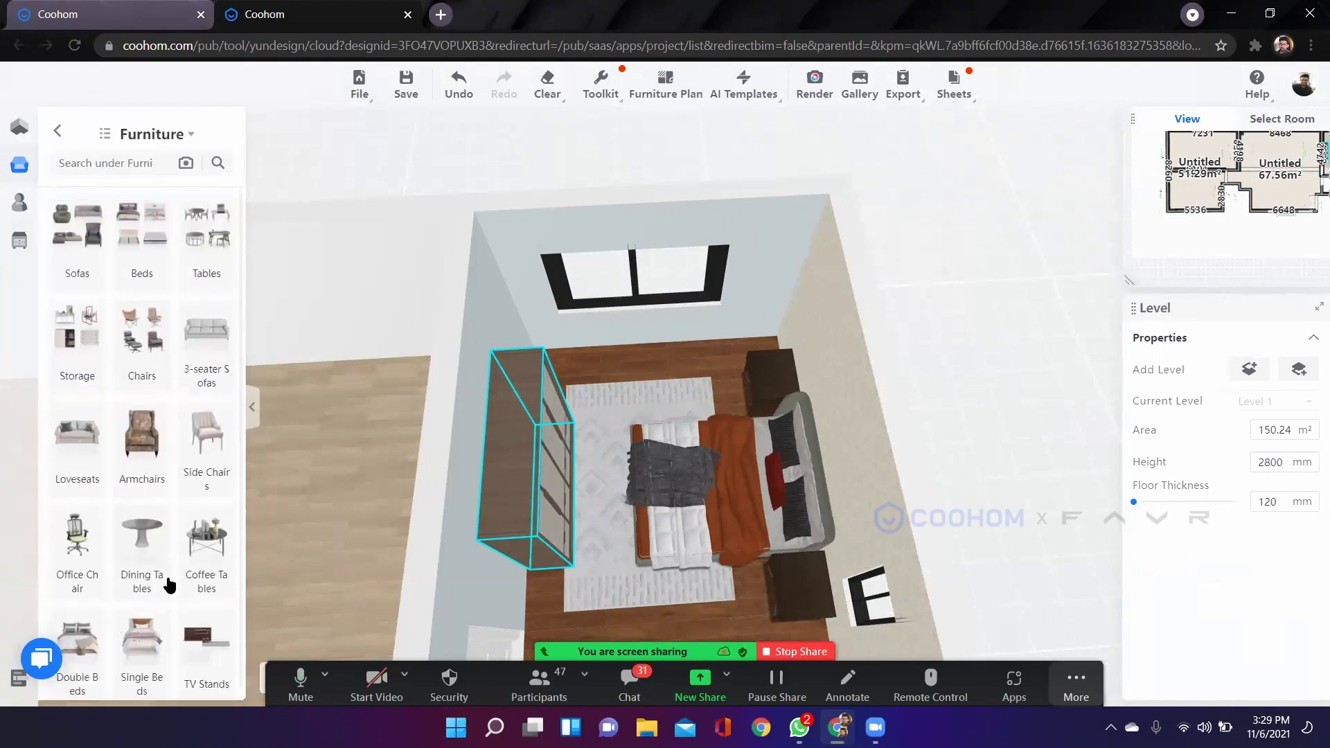
pyautogui.click(59, 134)
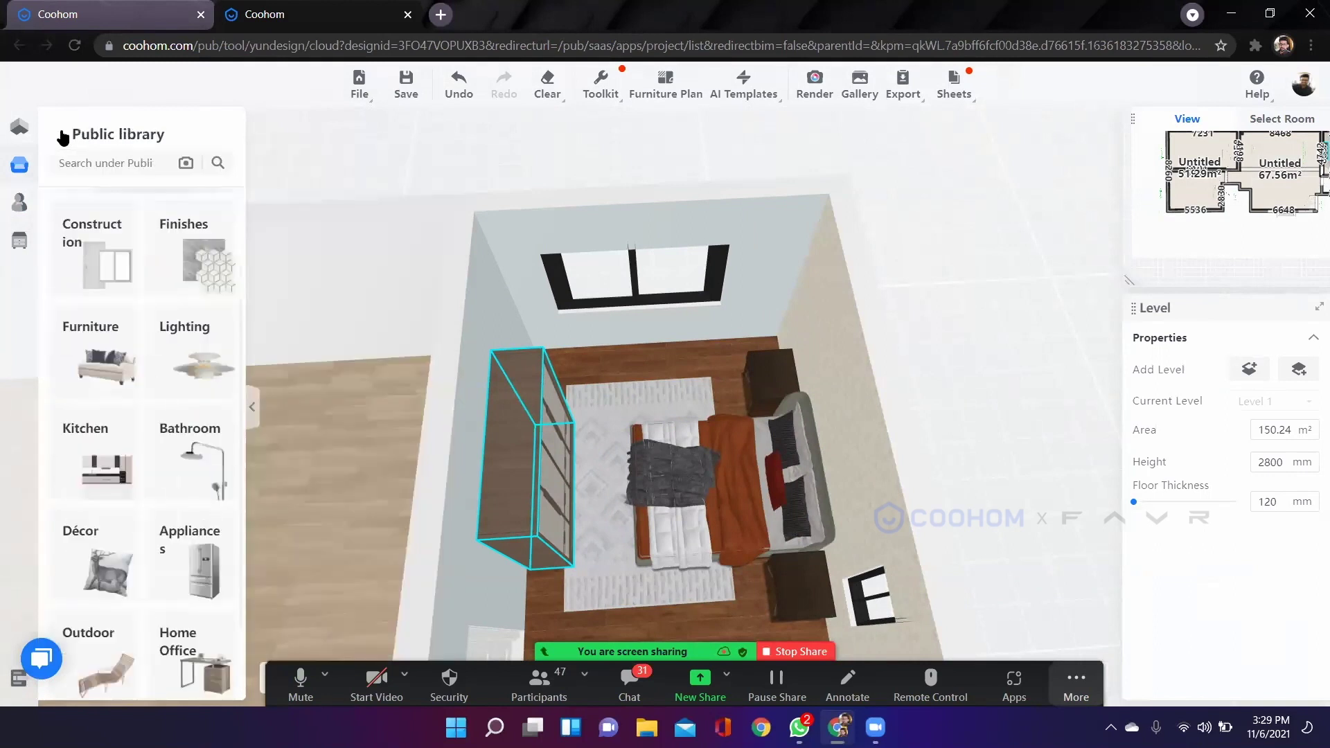
# Open the Curtains range of Fabrics in the library's Décor category.
pyautogui.click(88, 564)
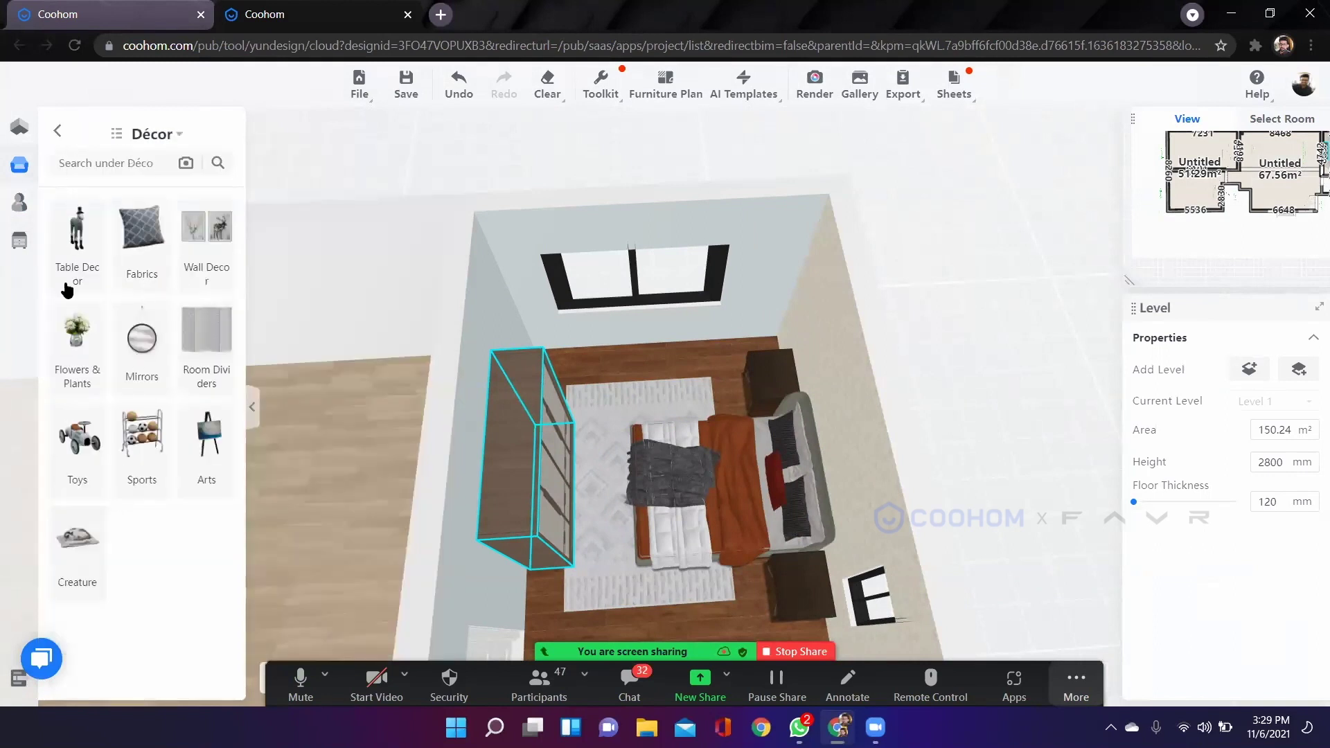
pyautogui.click(143, 232)
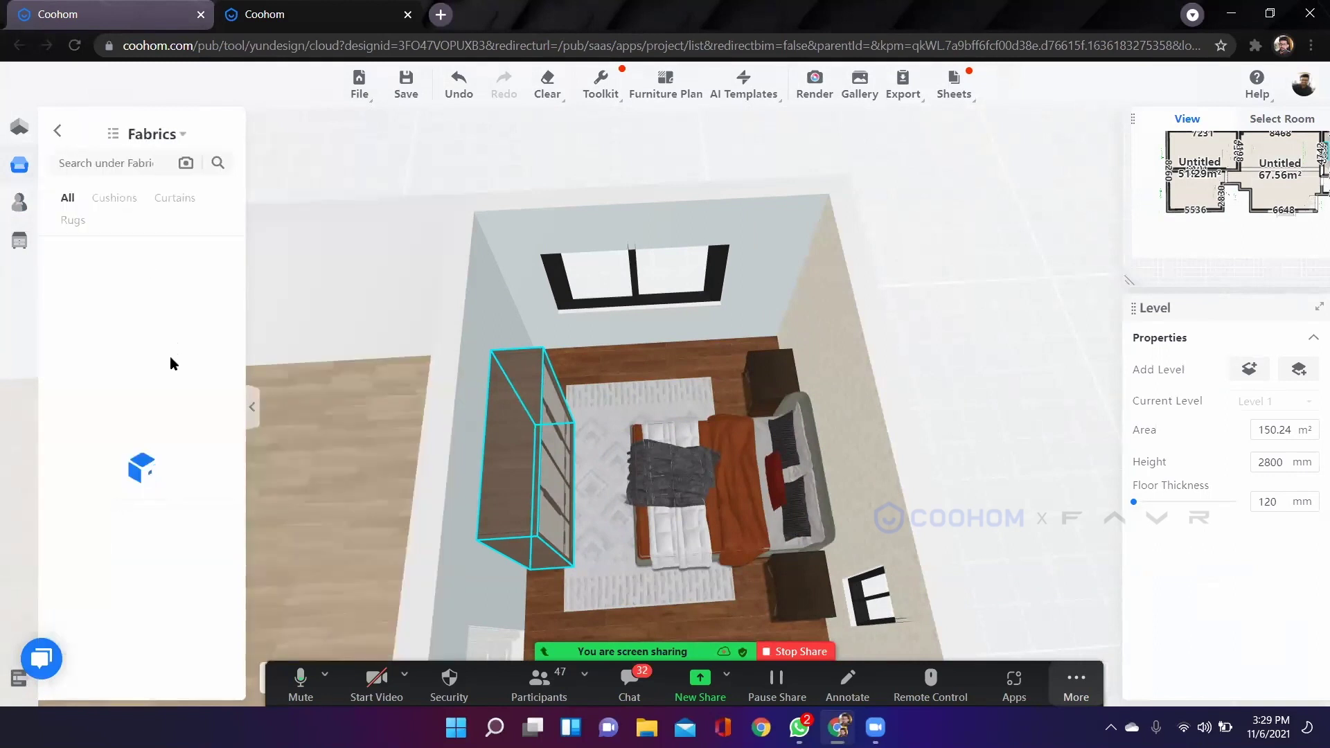
pyautogui.click(174, 201)
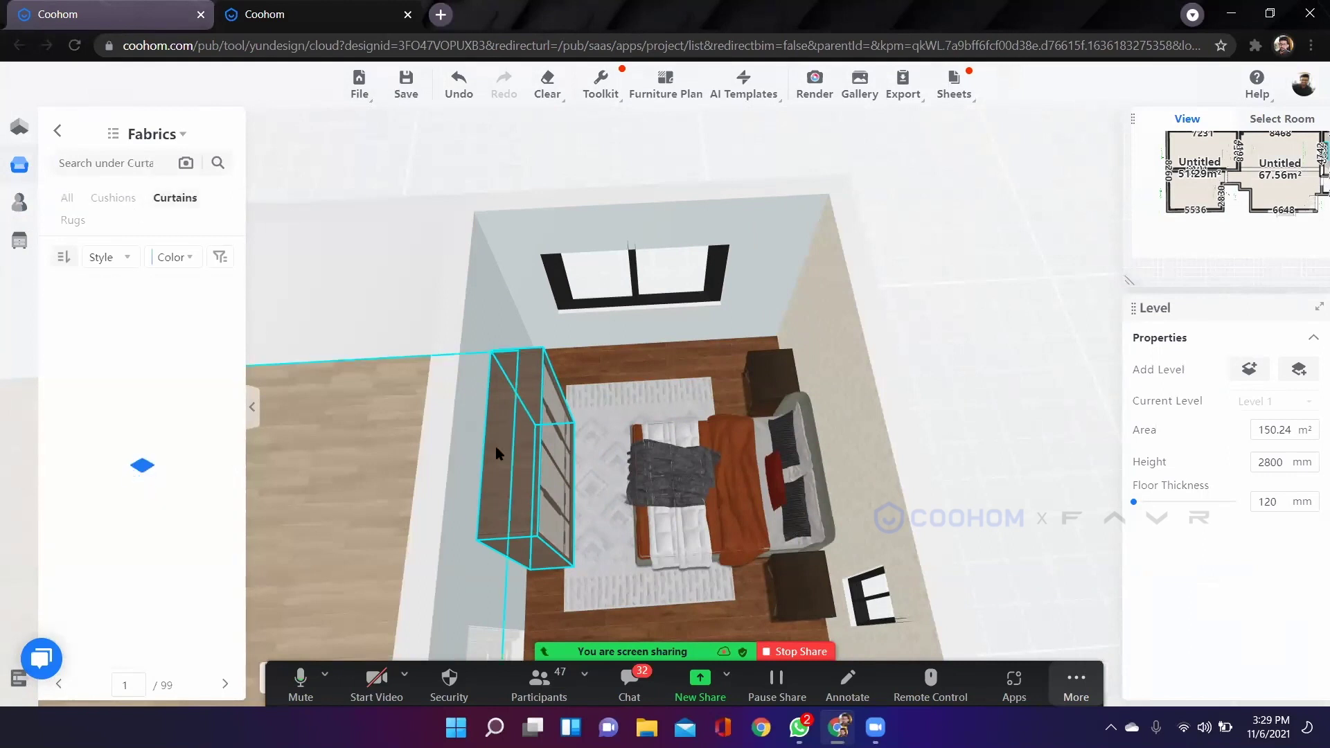
pyautogui.scroll(-3, 797, 376)
pyautogui.scroll(5, 625, 398)
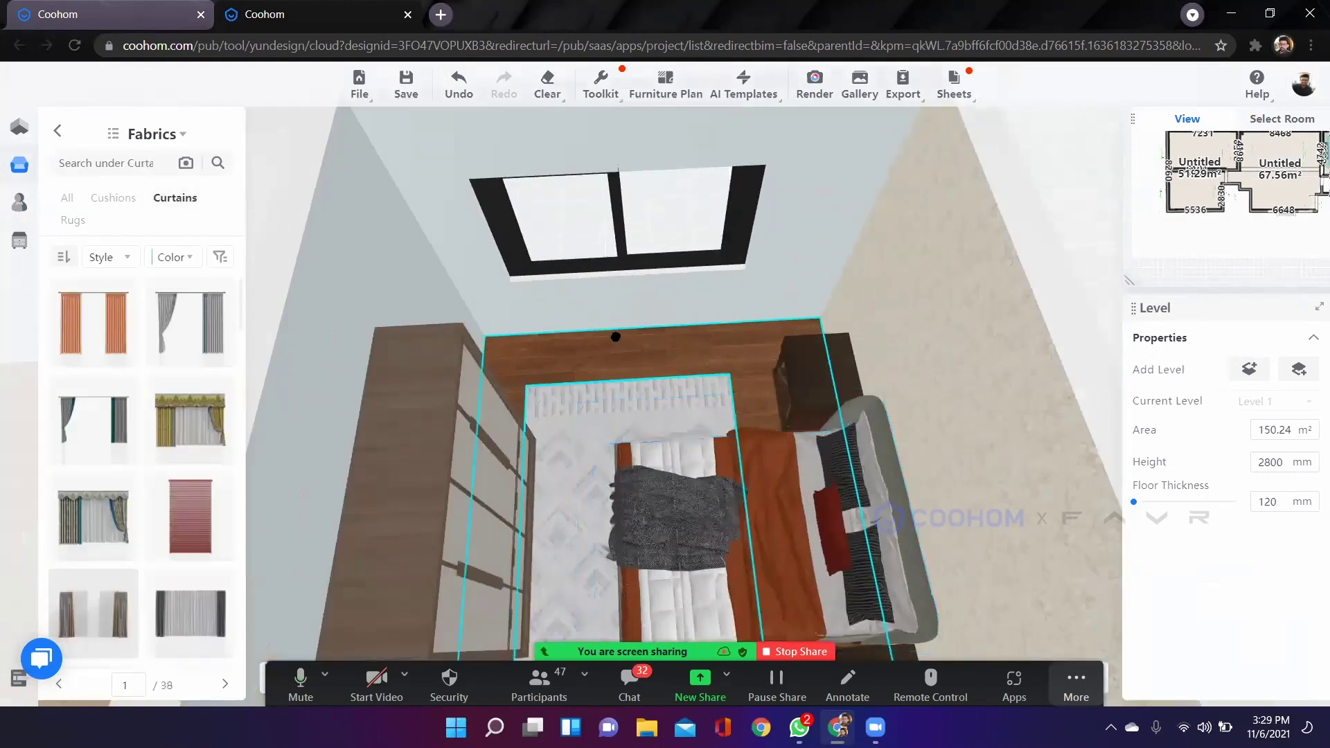
# Look through the curtain models for a pair that suits the bedroom window.
pyautogui.scroll(-2, 616, 337)
pyautogui.scroll(4, 616, 337)
pyautogui.scroll(-4, 190, 440)
pyautogui.scroll(-5, 191, 441)
pyautogui.scroll(-8, 155, 440)
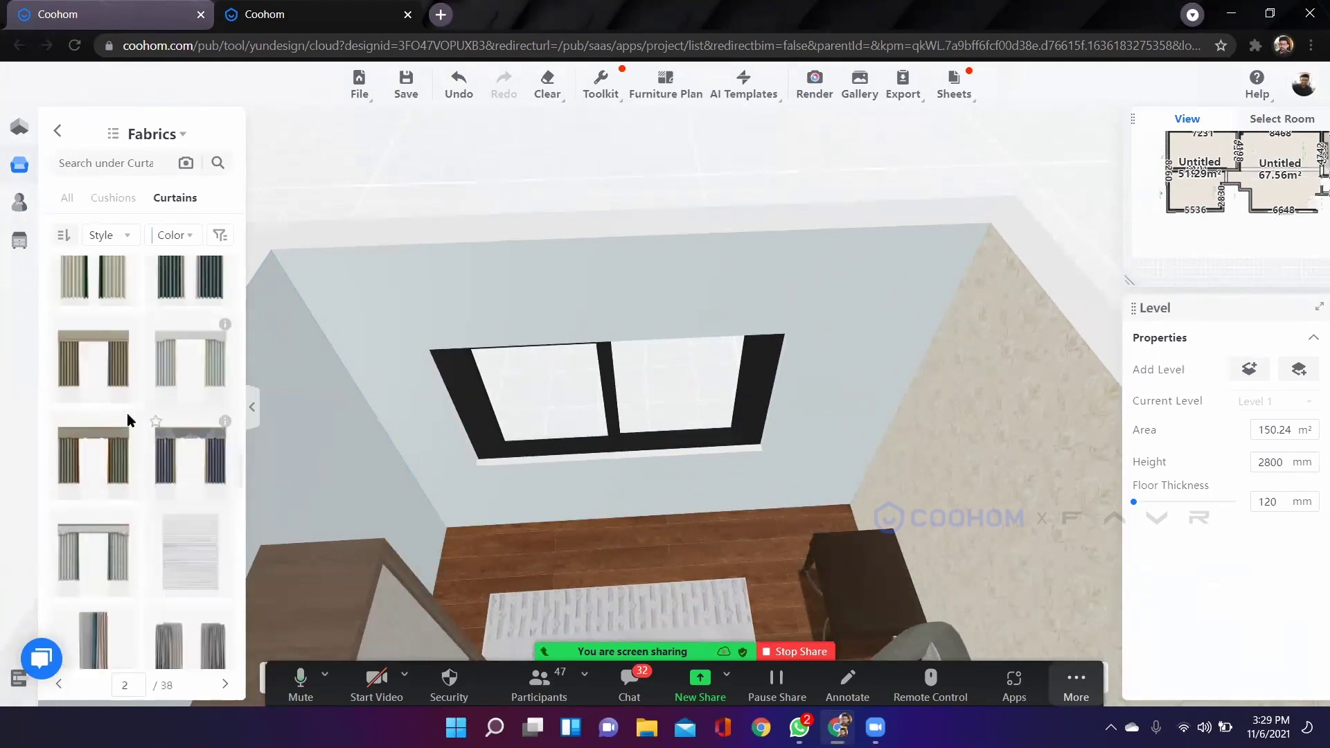
pyautogui.scroll(4, 129, 415)
pyautogui.moveTo(132, 392)
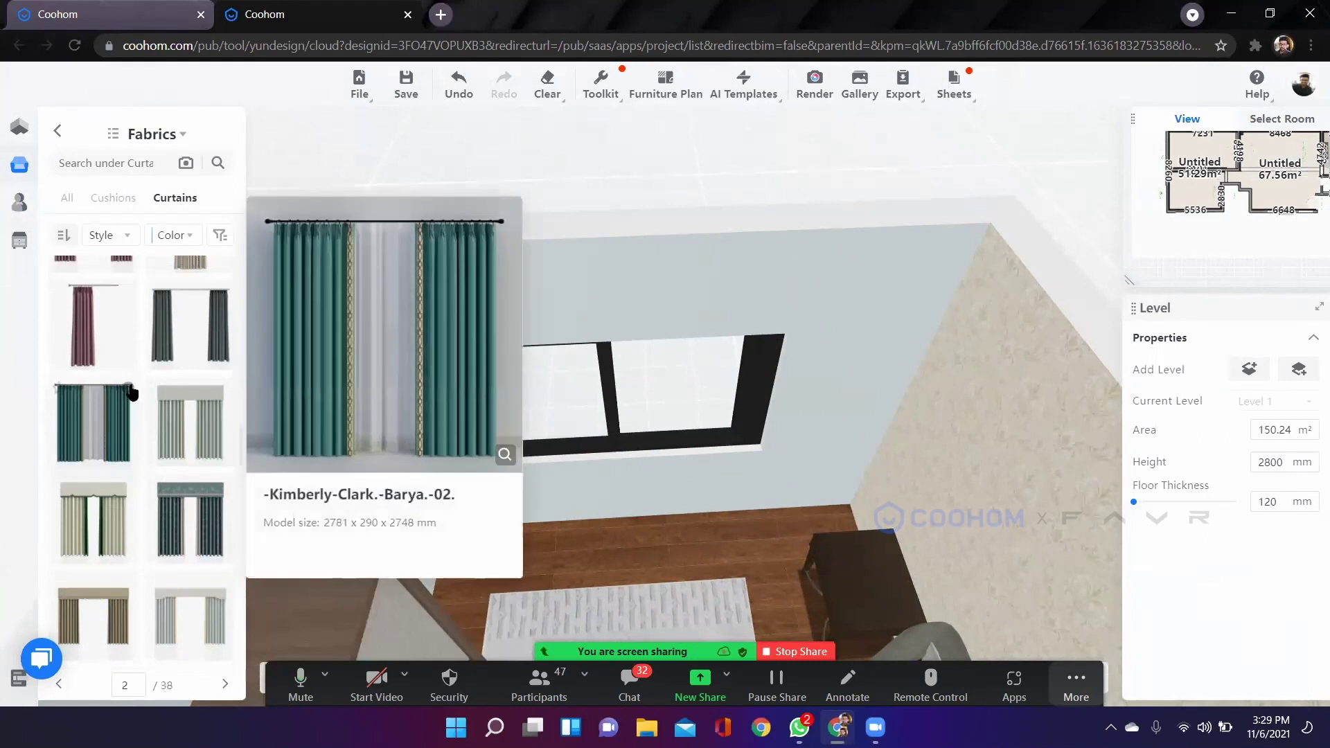
pyautogui.scroll(1, 142, 409)
pyautogui.scroll(-11, 143, 408)
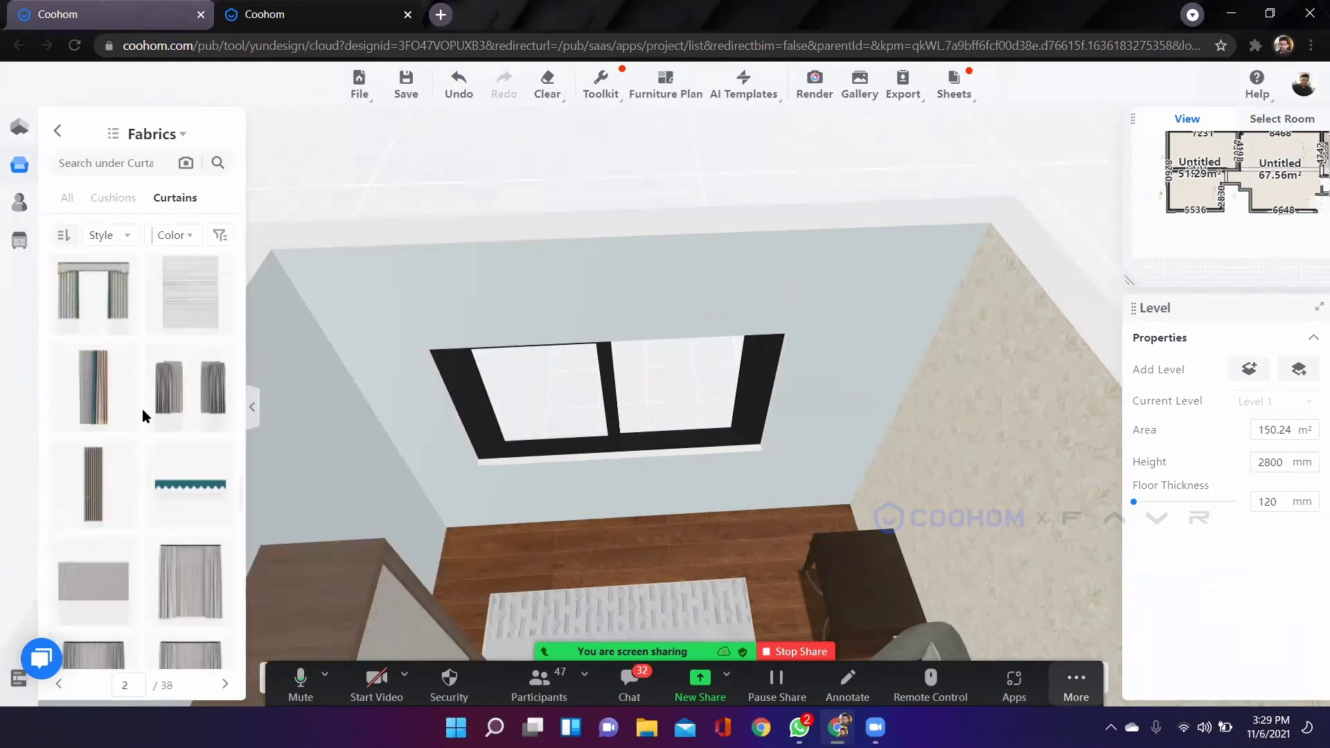
pyautogui.scroll(-5, 148, 529)
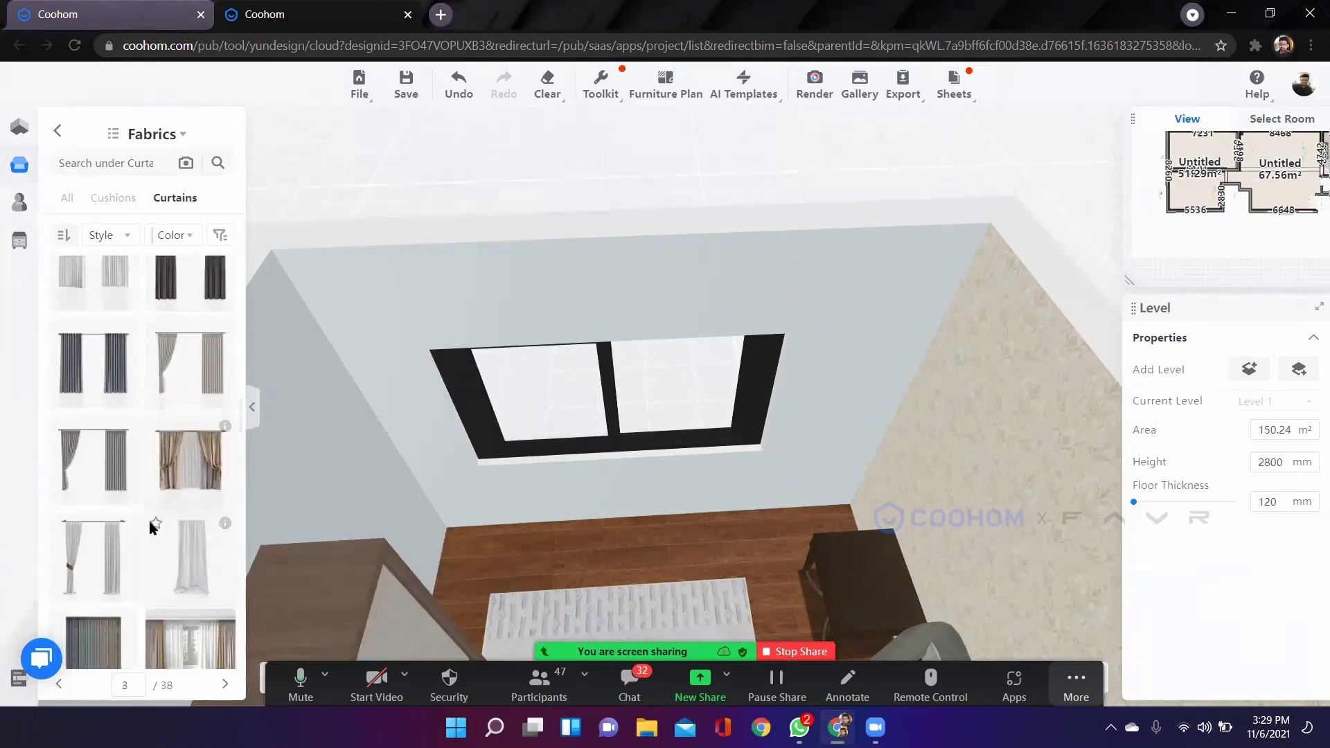
pyautogui.scroll(2, 97, 416)
pyautogui.moveTo(129, 337)
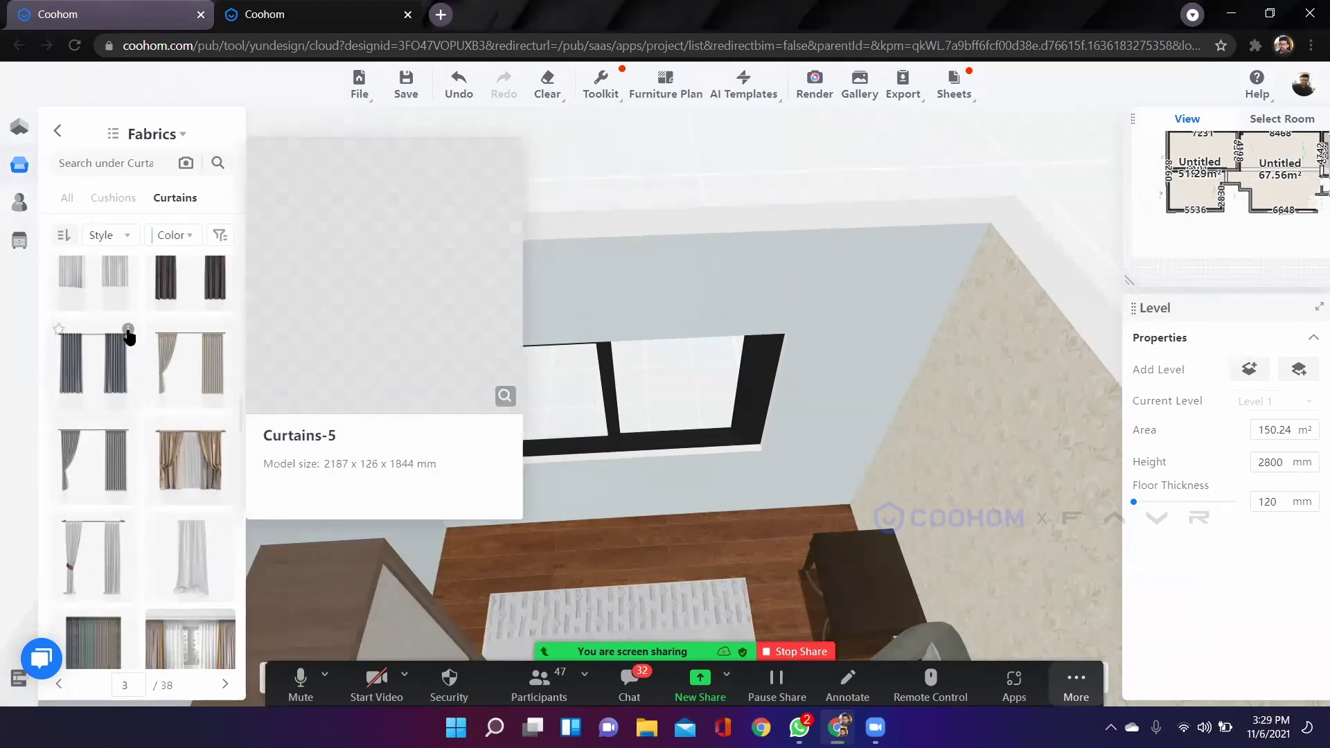
pyautogui.scroll(1, 112, 388)
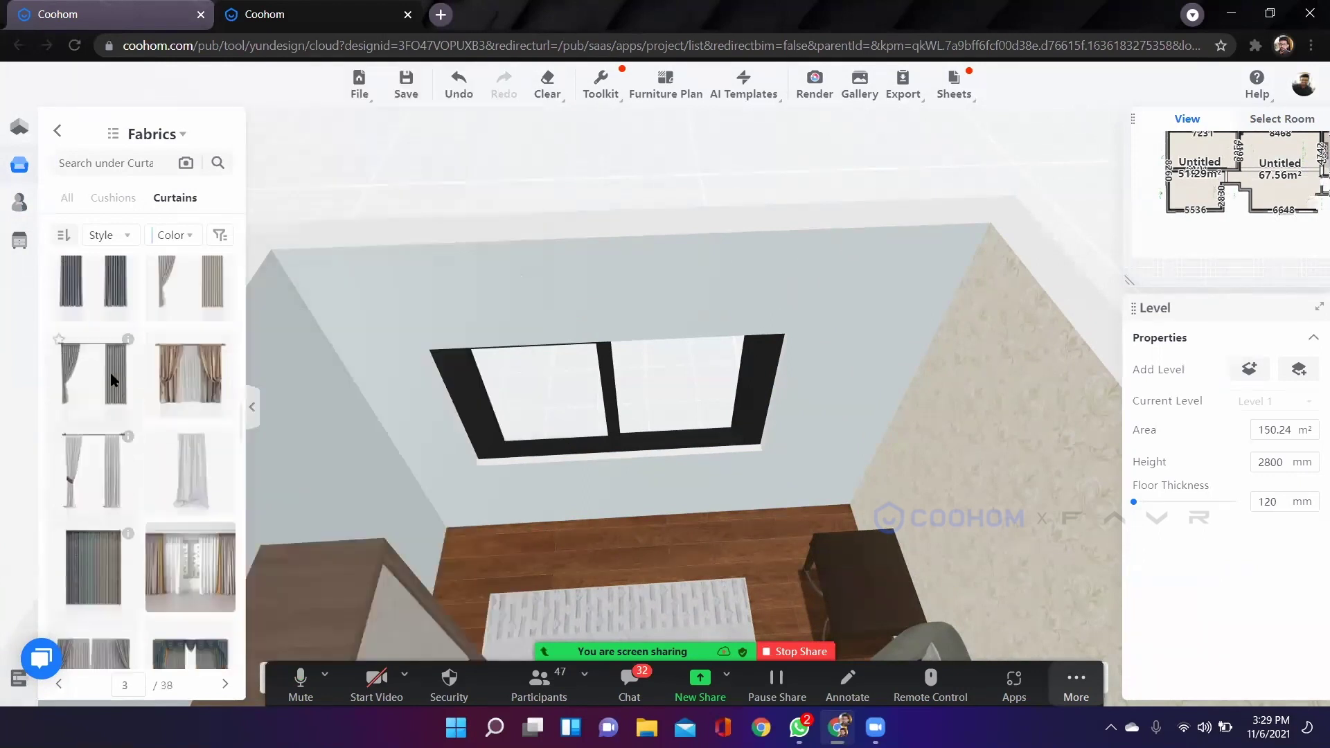
pyautogui.moveTo(127, 418)
pyautogui.moveTo(114, 459); pyautogui.dragTo(627, 388)
pyautogui.click(976, 217)
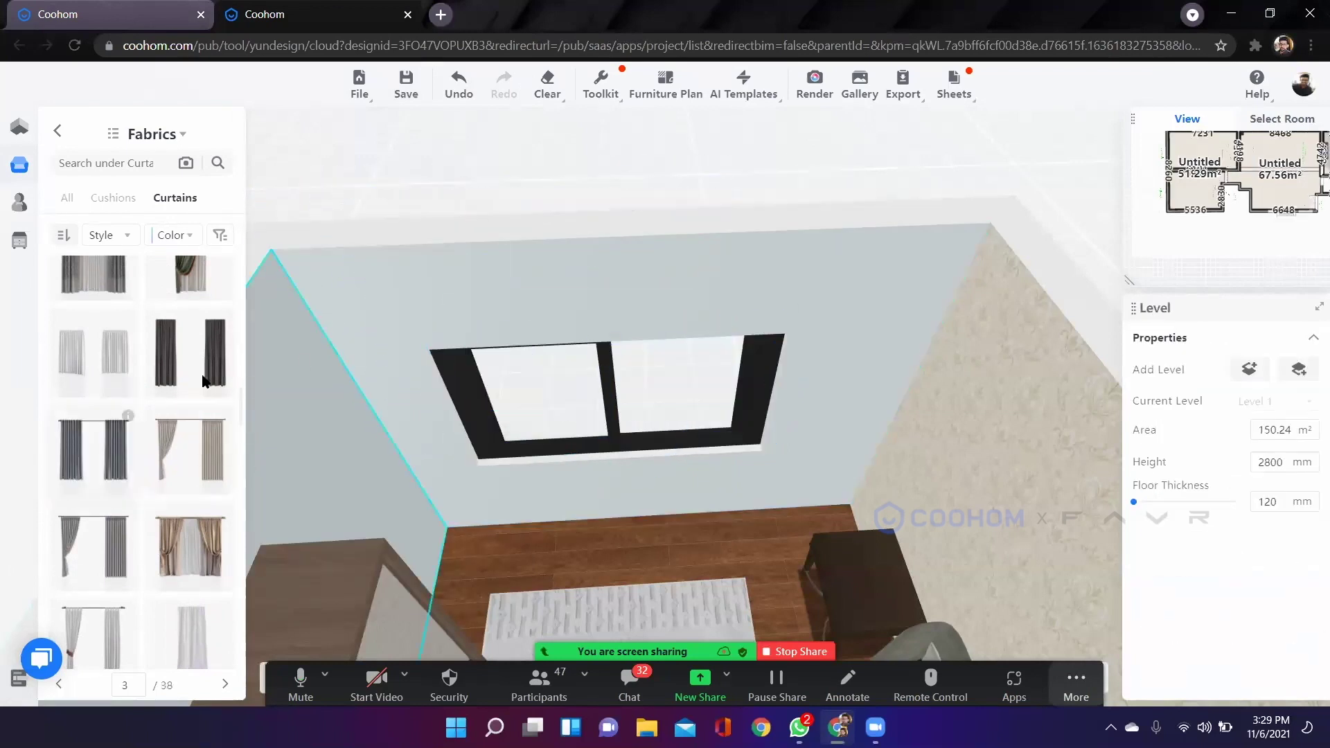
# Place the Curtains-5 model at the bedroom window, lower it to 450 mm above the floor and align it over the window.
pyautogui.moveTo(104, 443); pyautogui.dragTo(650, 302)
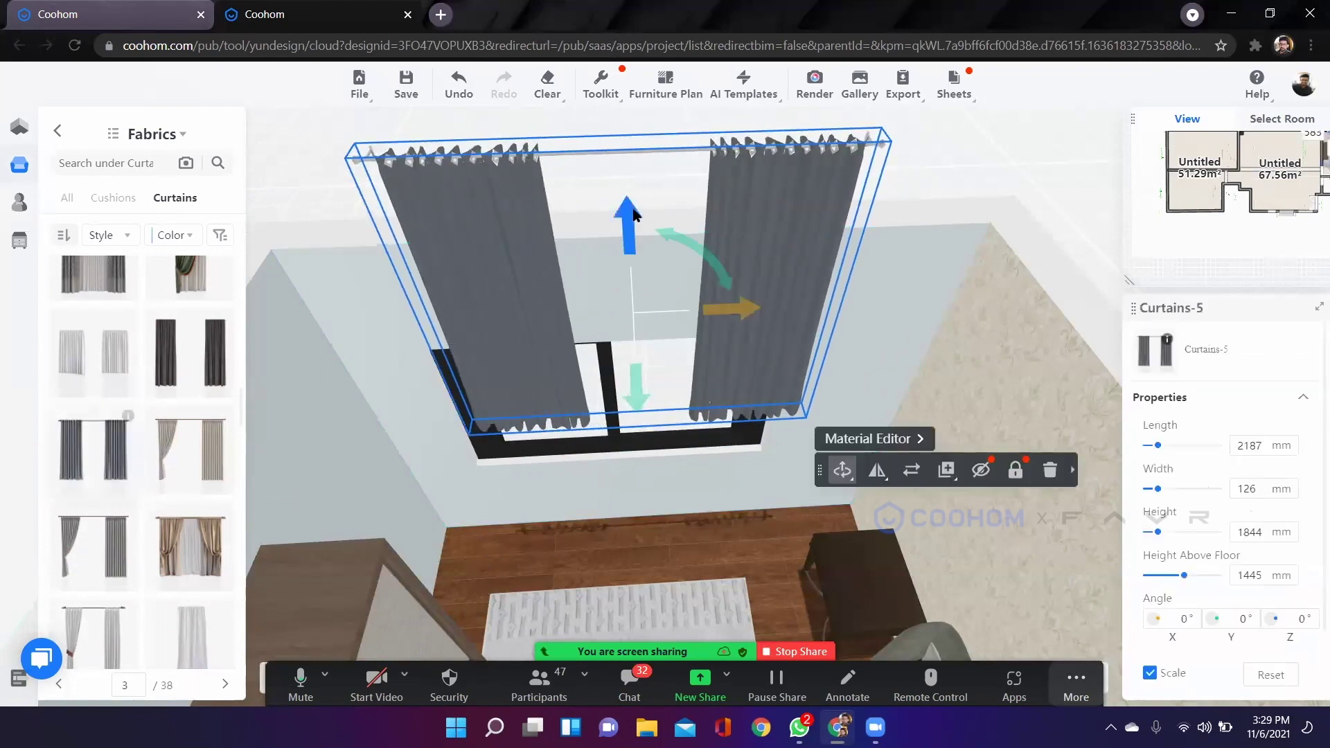
pyautogui.moveTo(627, 228); pyautogui.dragTo(636, 364)
pyautogui.scroll(-3, 600, 468)
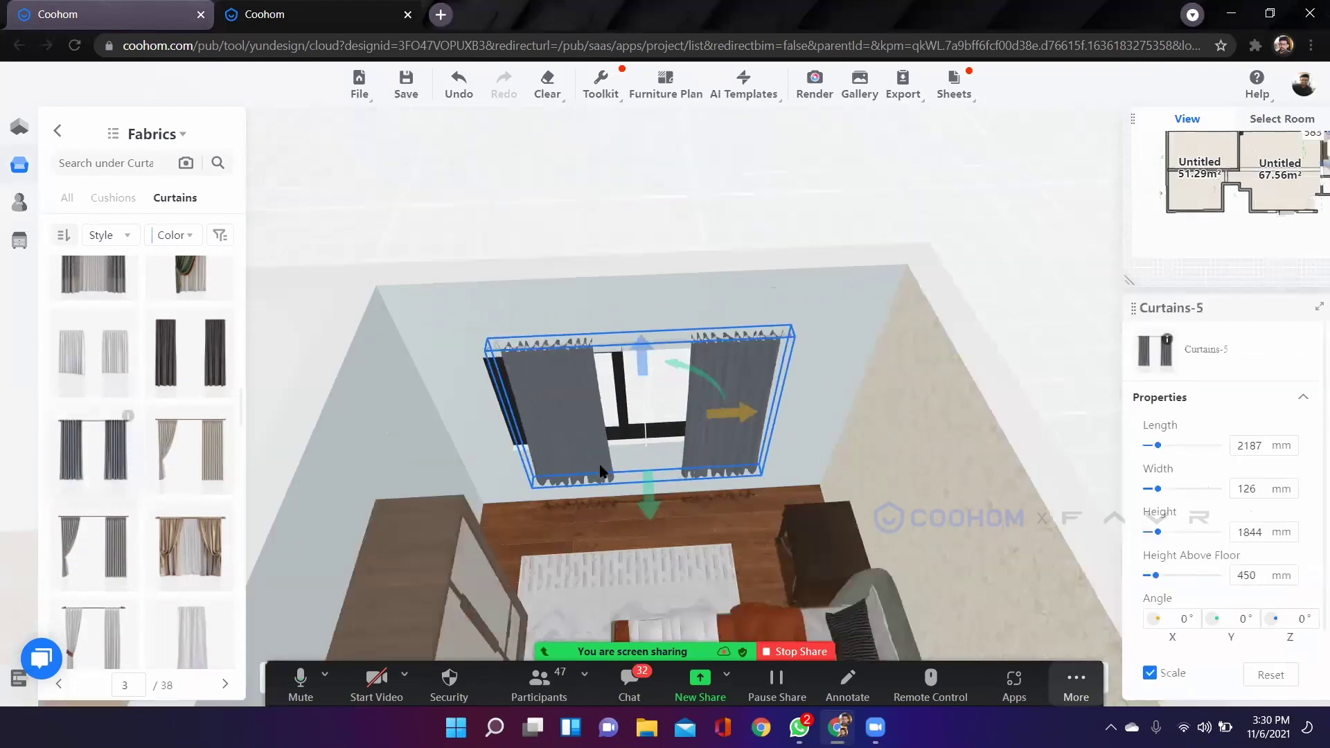
pyautogui.moveTo(591, 489); pyautogui.dragTo(568, 420)
pyautogui.moveTo(757, 397); pyautogui.dragTo(745, 402)
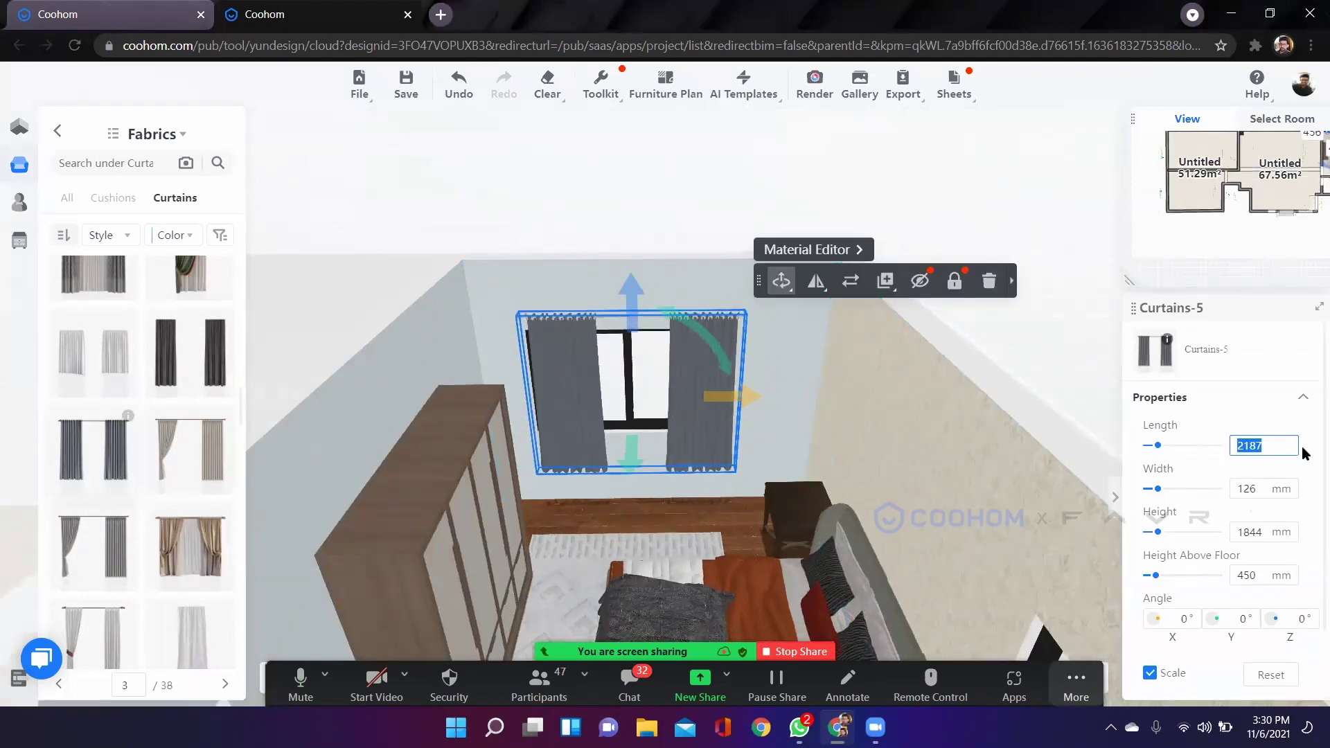
# Set the curtains' length to 2500 mm with scaling kept on and lower them slightly towards the floor.
pyautogui.press('Return')
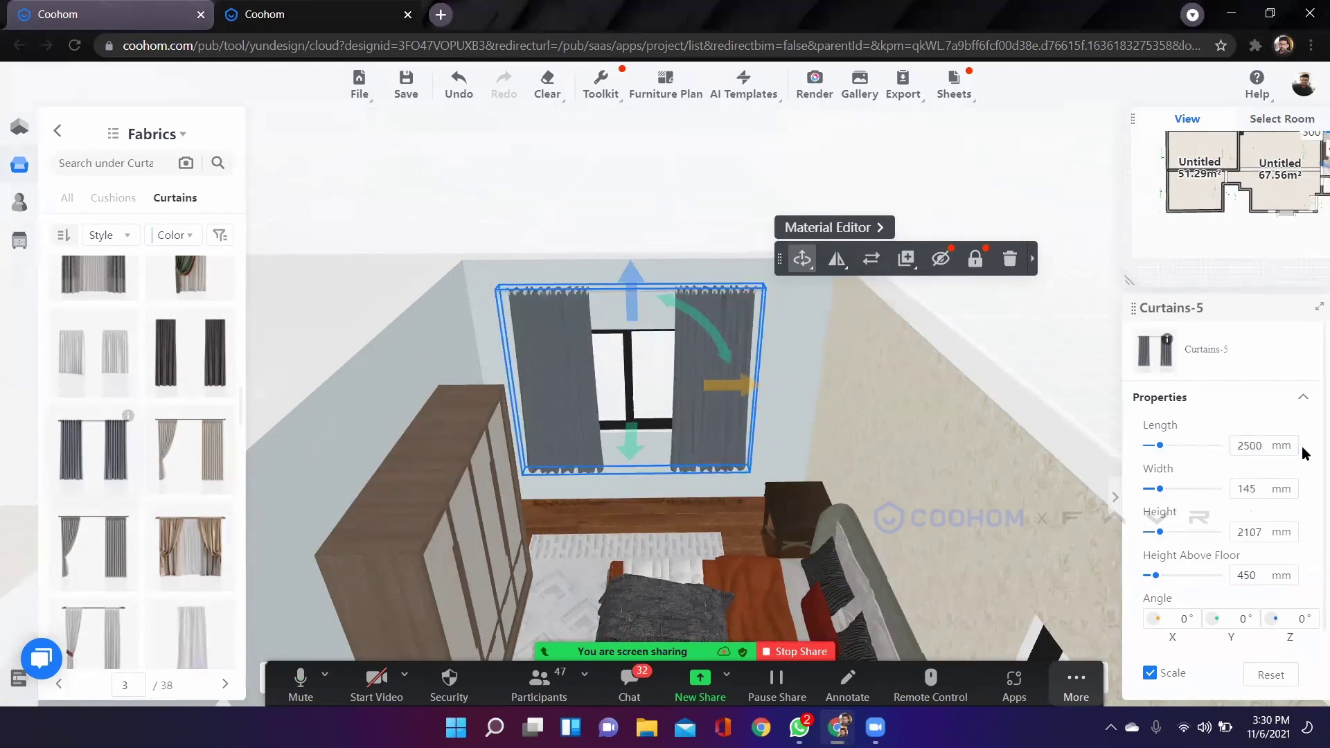
pyautogui.moveTo(632, 302); pyautogui.dragTo(636, 315)
pyautogui.click(617, 505)
pyautogui.scroll(3, 616, 505)
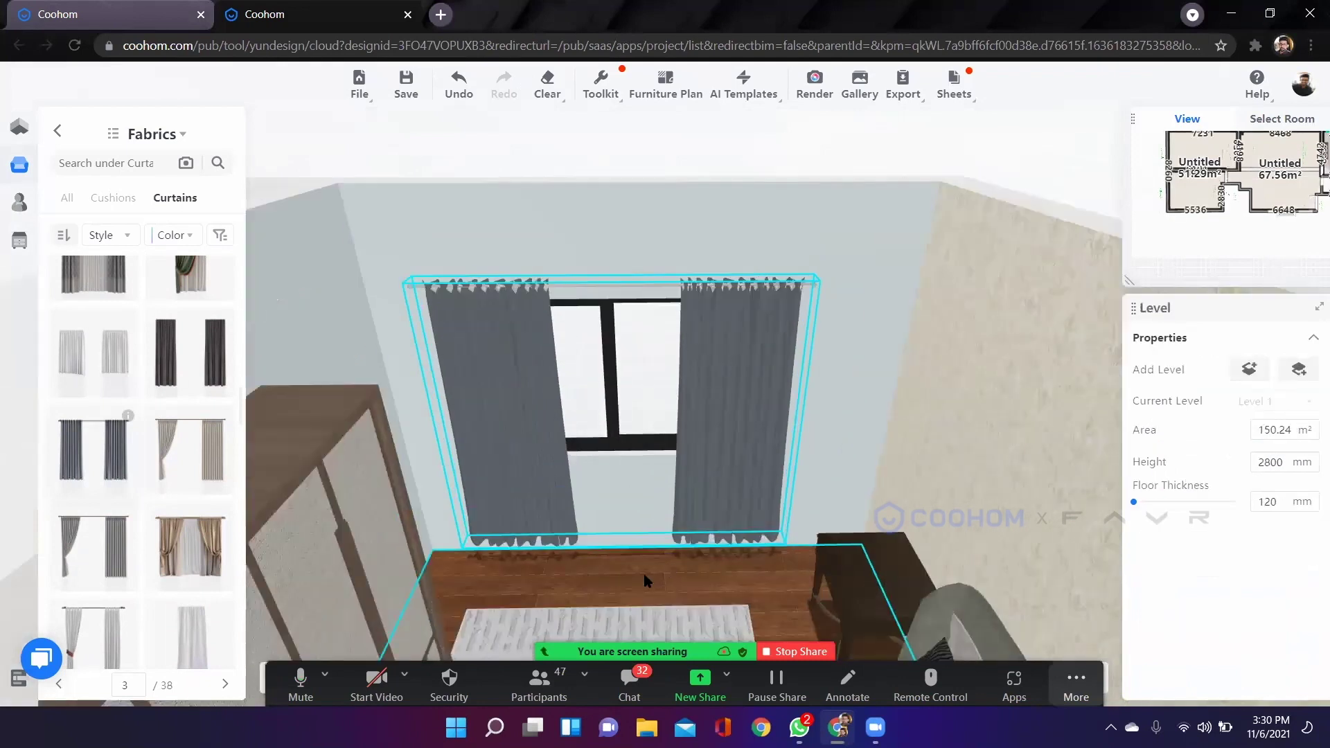
# Leave the curtain range and open the Wall Decor range of the Décor category.
pyautogui.scroll(-5, 576, 568)
pyautogui.moveTo(576, 568); pyautogui.dragTo(762, 431)
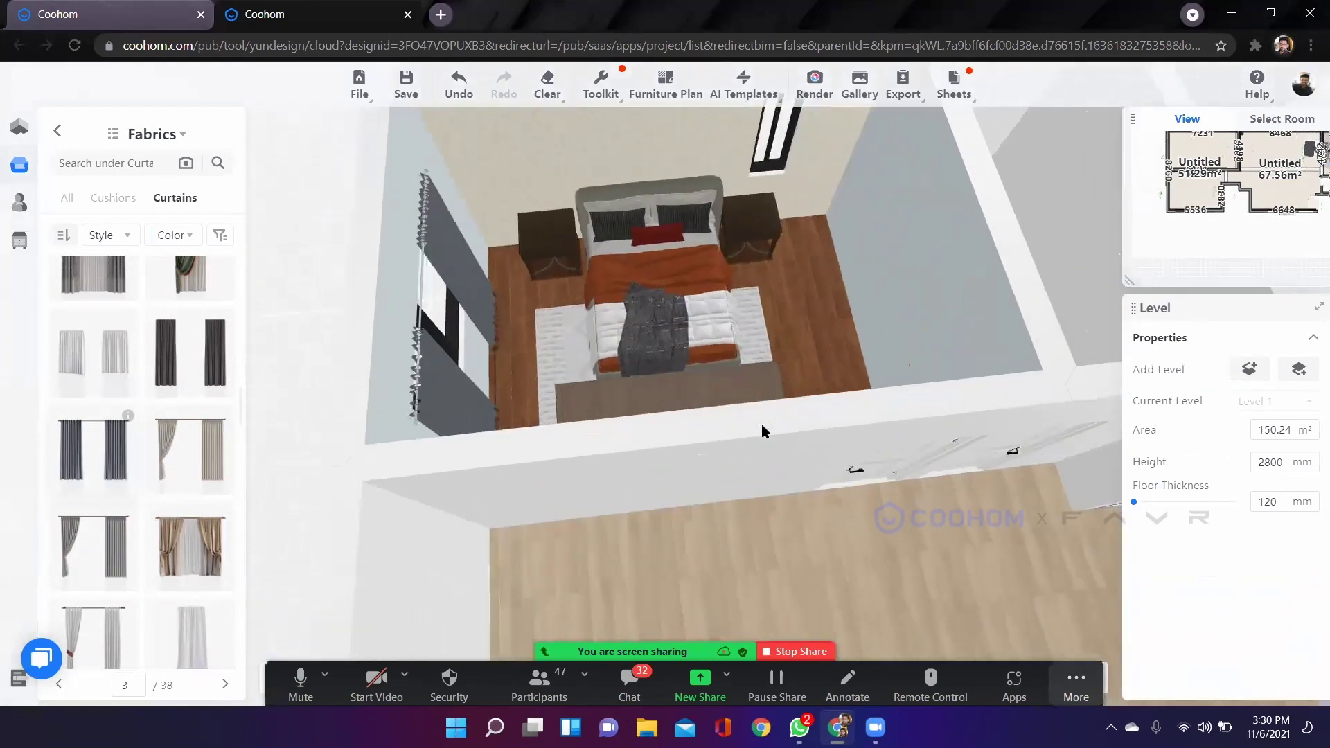
pyautogui.scroll(3, 591, 457)
pyautogui.scroll(-5, 716, 439)
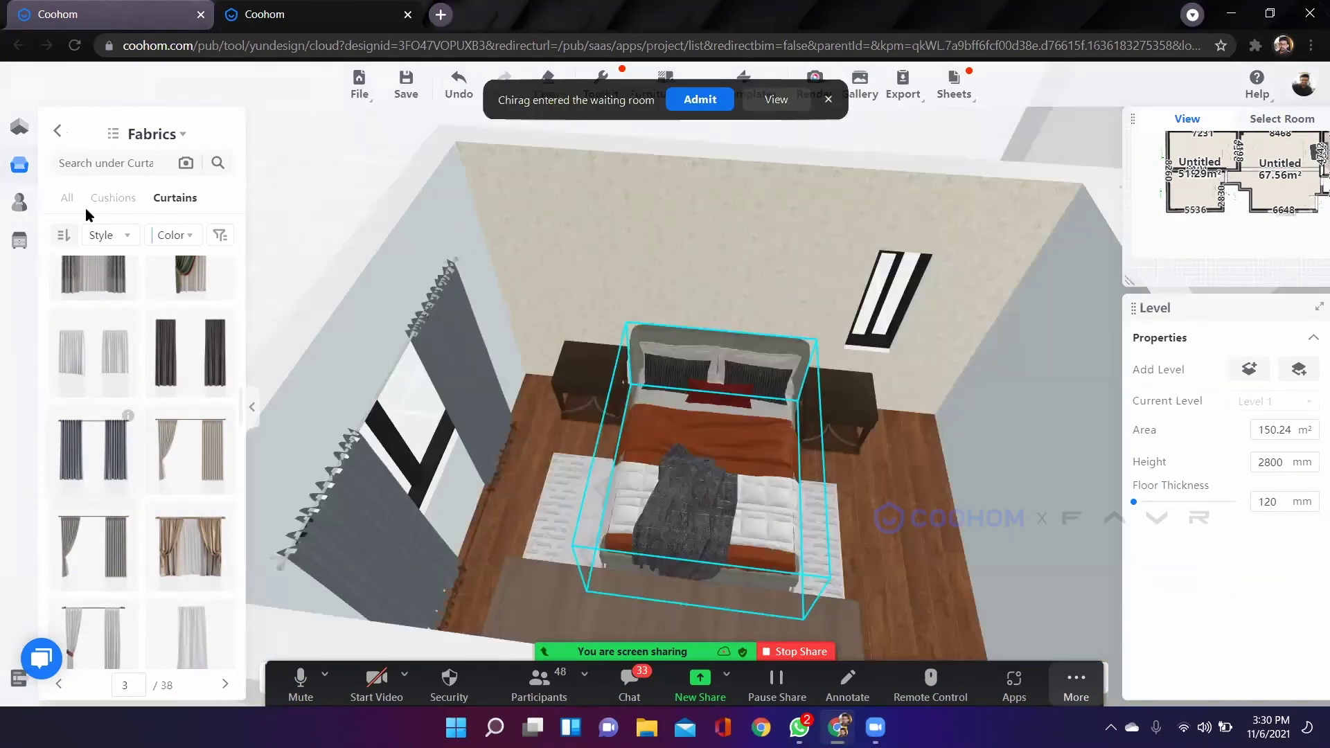
pyautogui.click(59, 135)
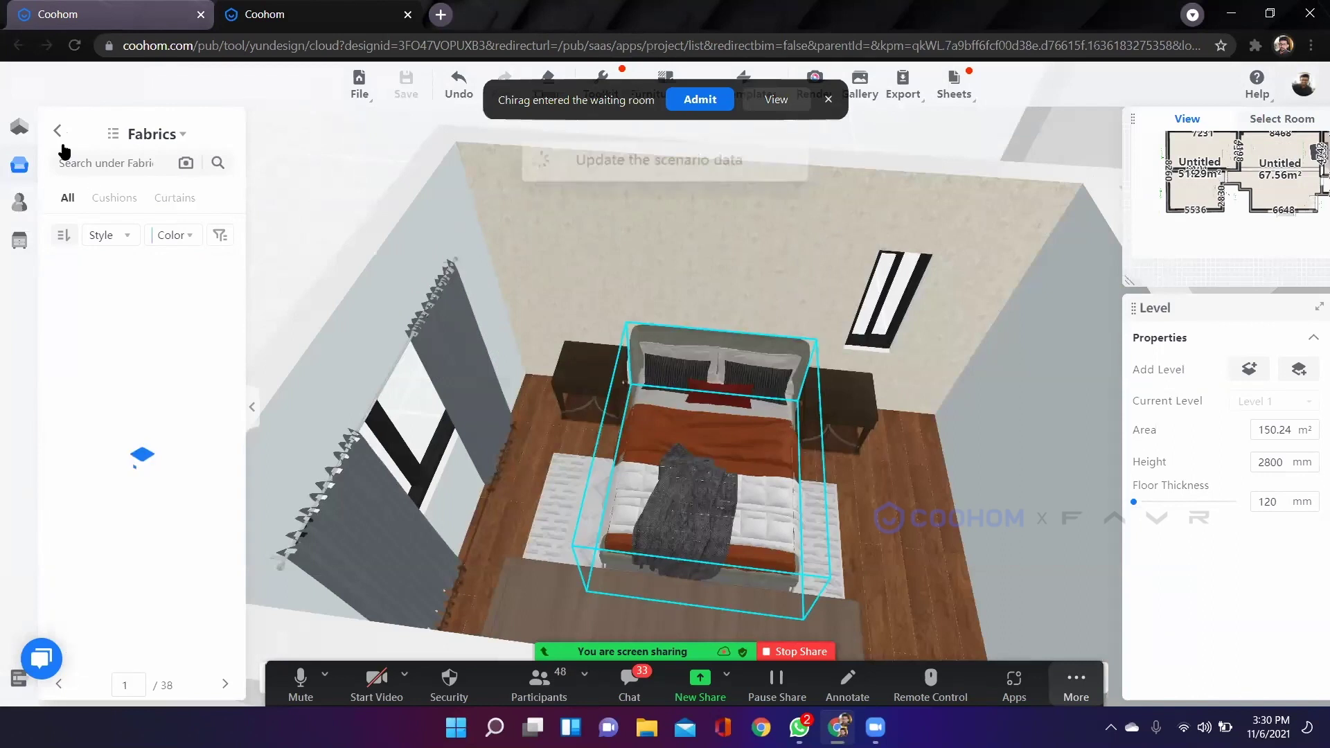
pyautogui.click(58, 134)
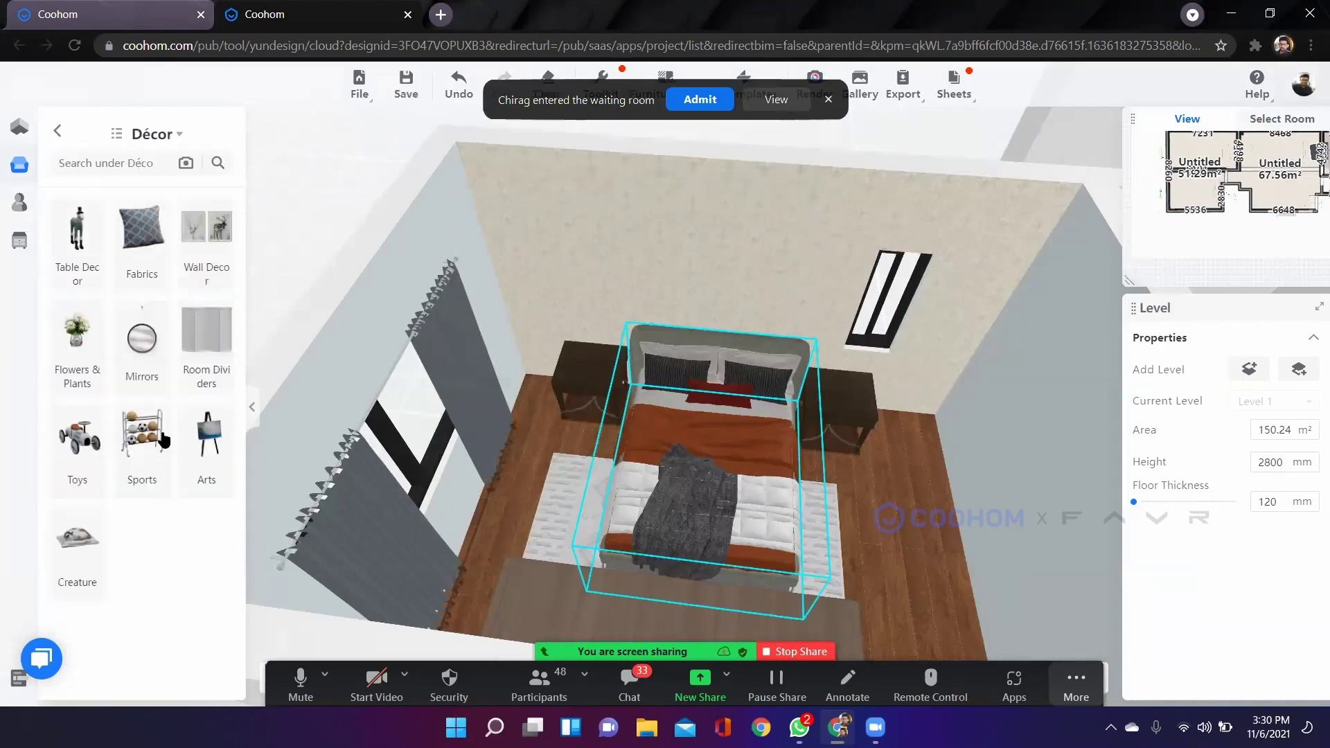
pyautogui.click(59, 133)
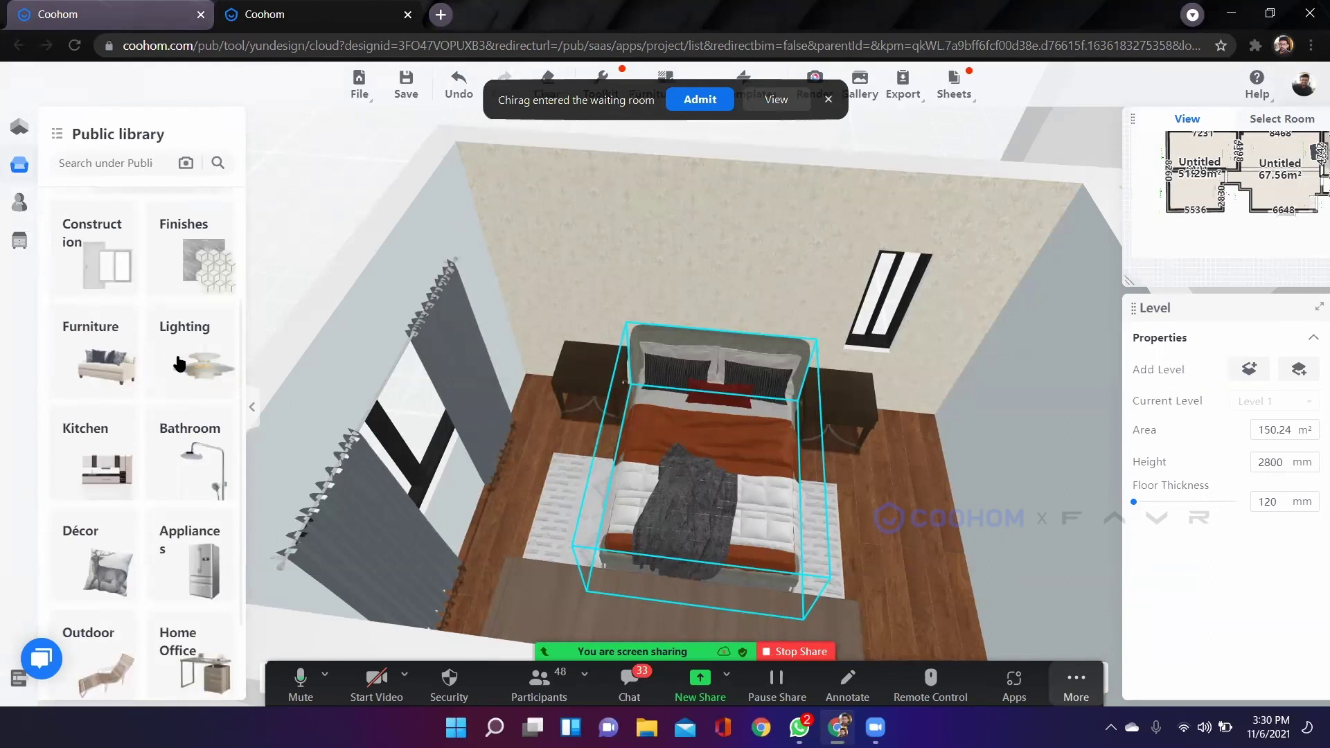
pyautogui.click(85, 362)
pyautogui.click(58, 132)
pyautogui.click(103, 534)
pyautogui.click(208, 266)
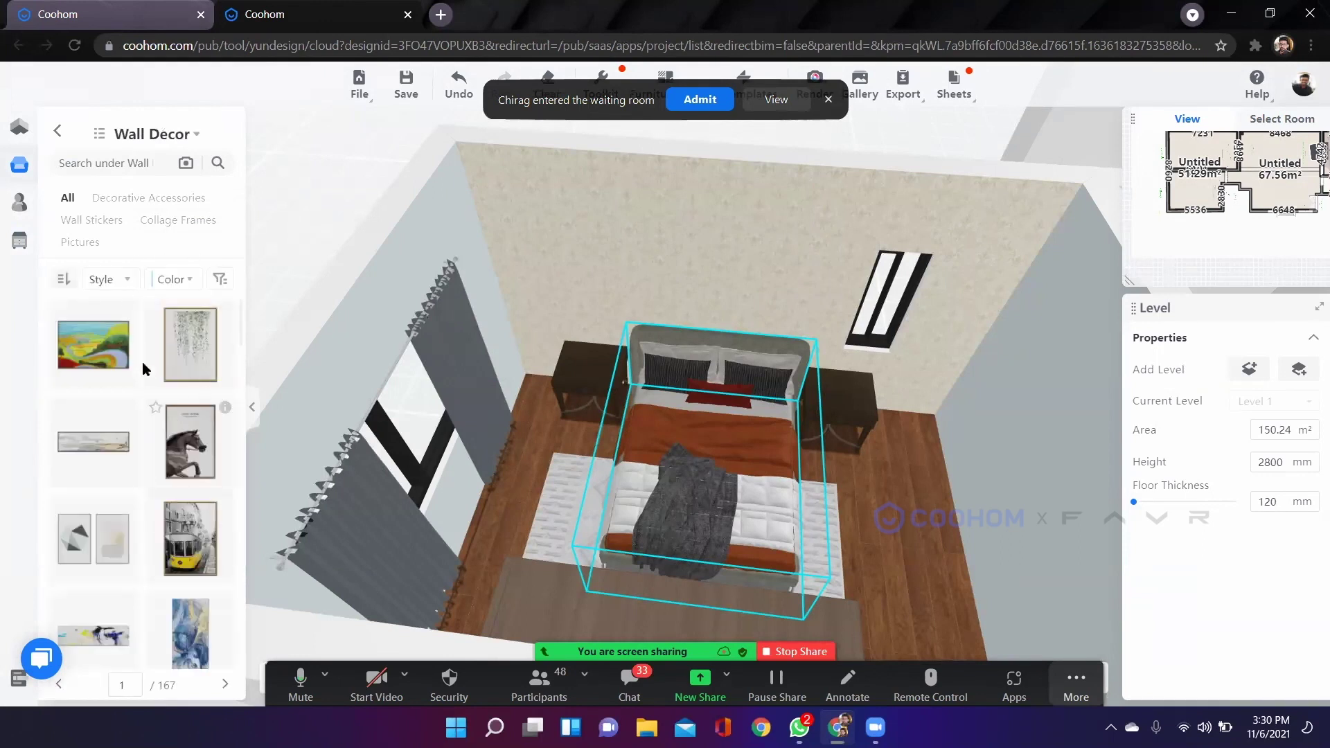
# Look through the Wall Decor models for artwork to hang above the bed.
pyautogui.scroll(-3, 122, 304)
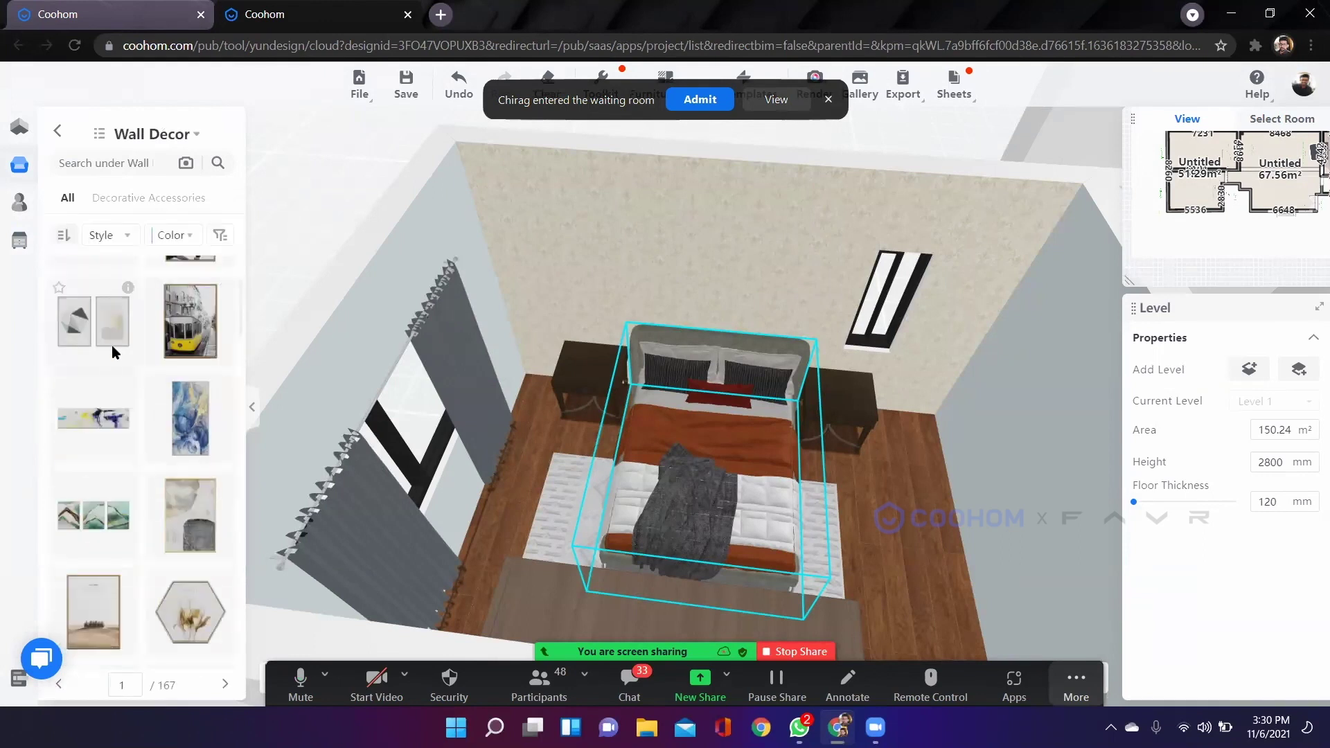
pyautogui.scroll(-2, 126, 396)
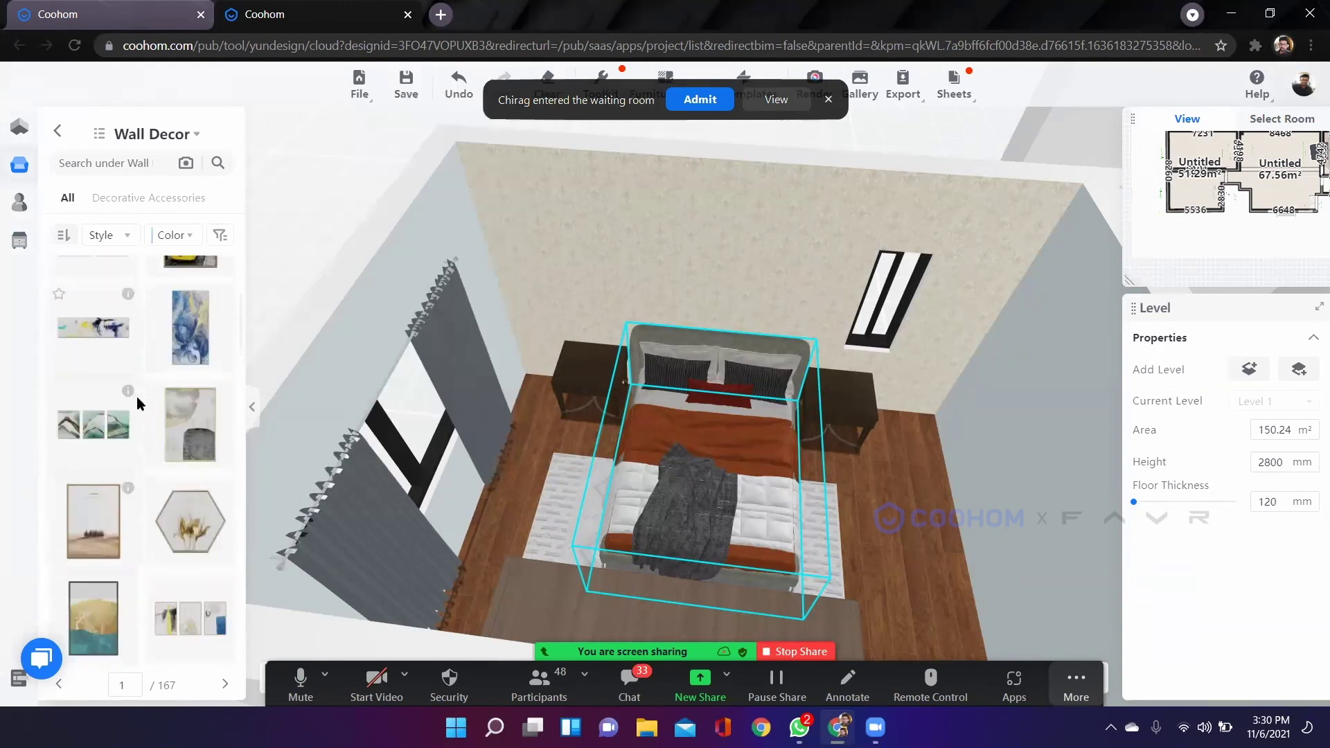
pyautogui.scroll(-4, 106, 471)
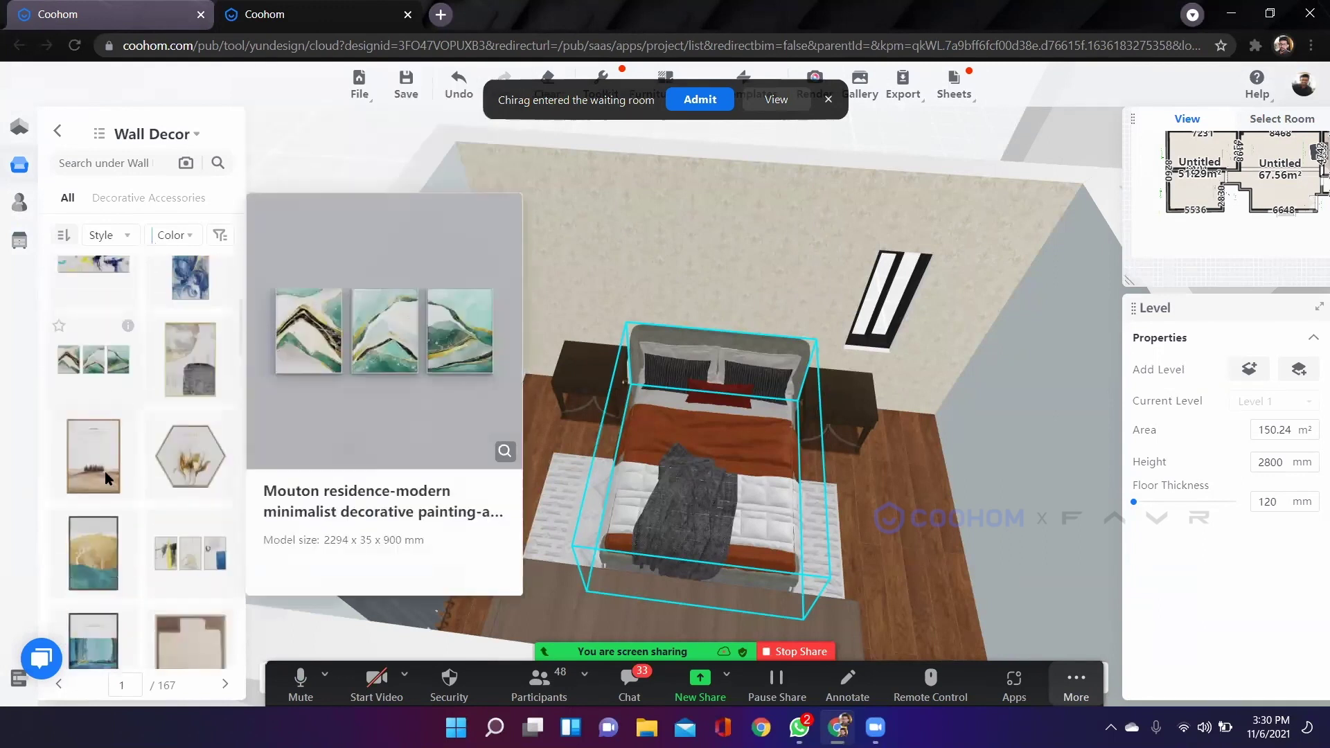
pyautogui.scroll(-5, 118, 527)
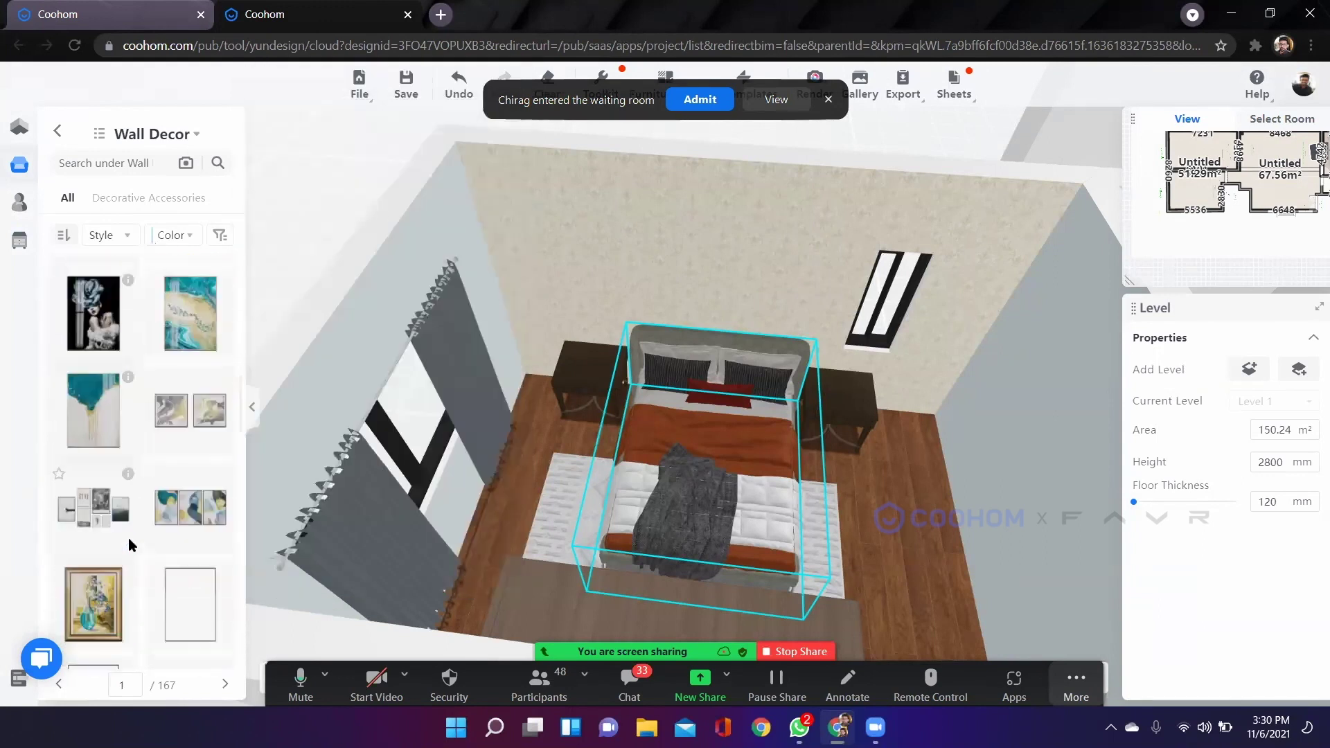
pyautogui.scroll(-5, 131, 516)
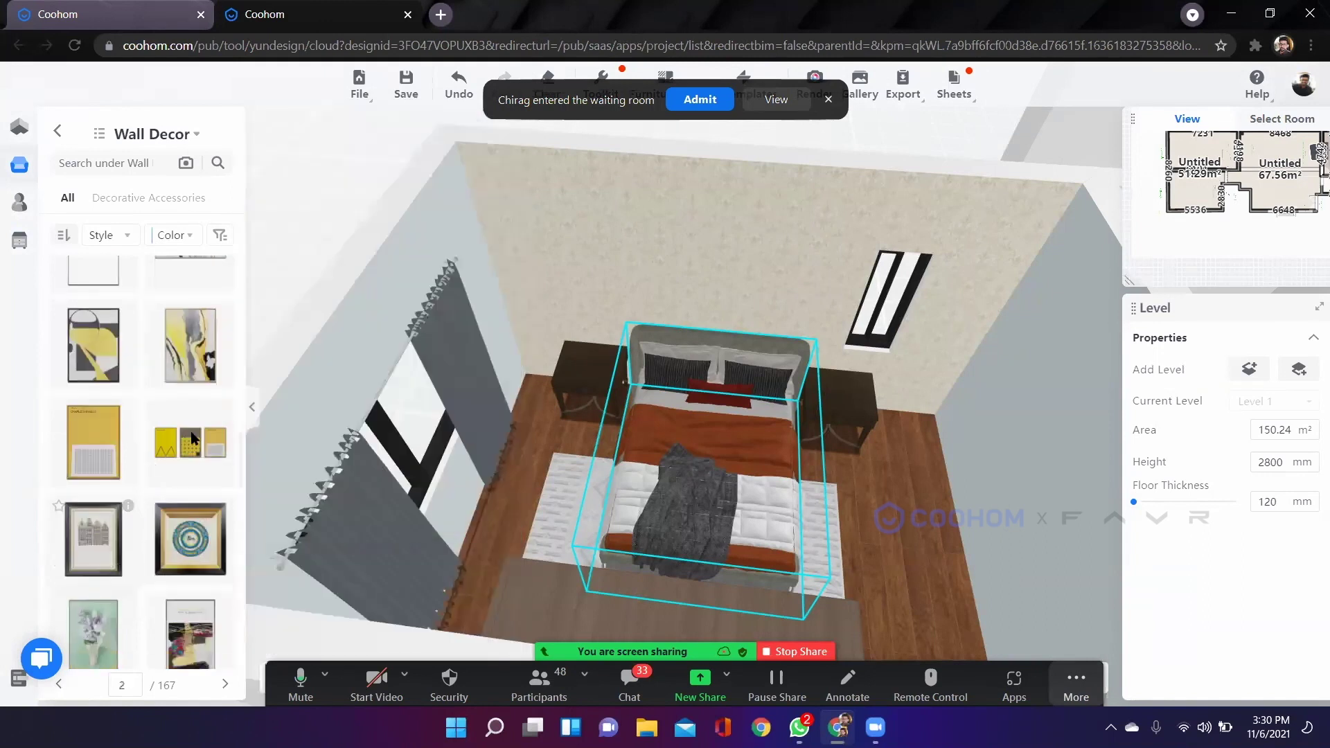
pyautogui.scroll(-6, 208, 429)
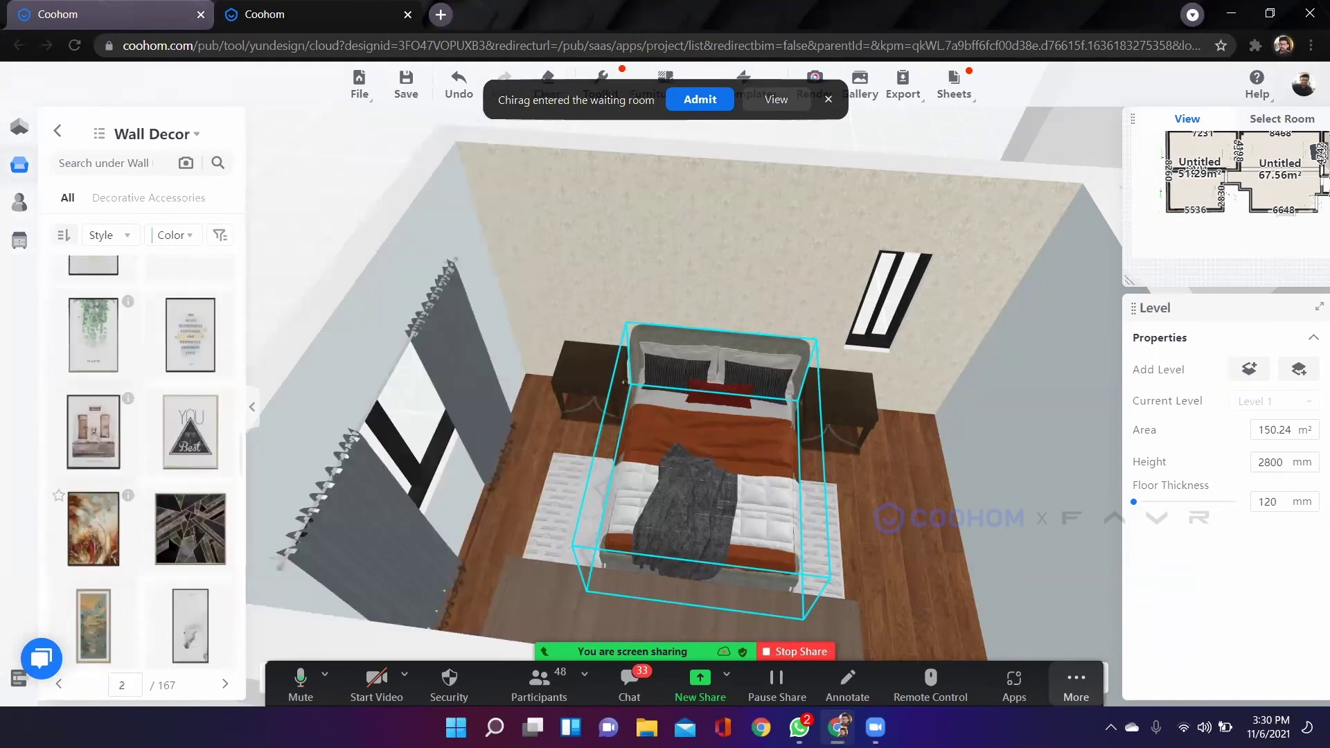
pyautogui.scroll(-2, 187, 451)
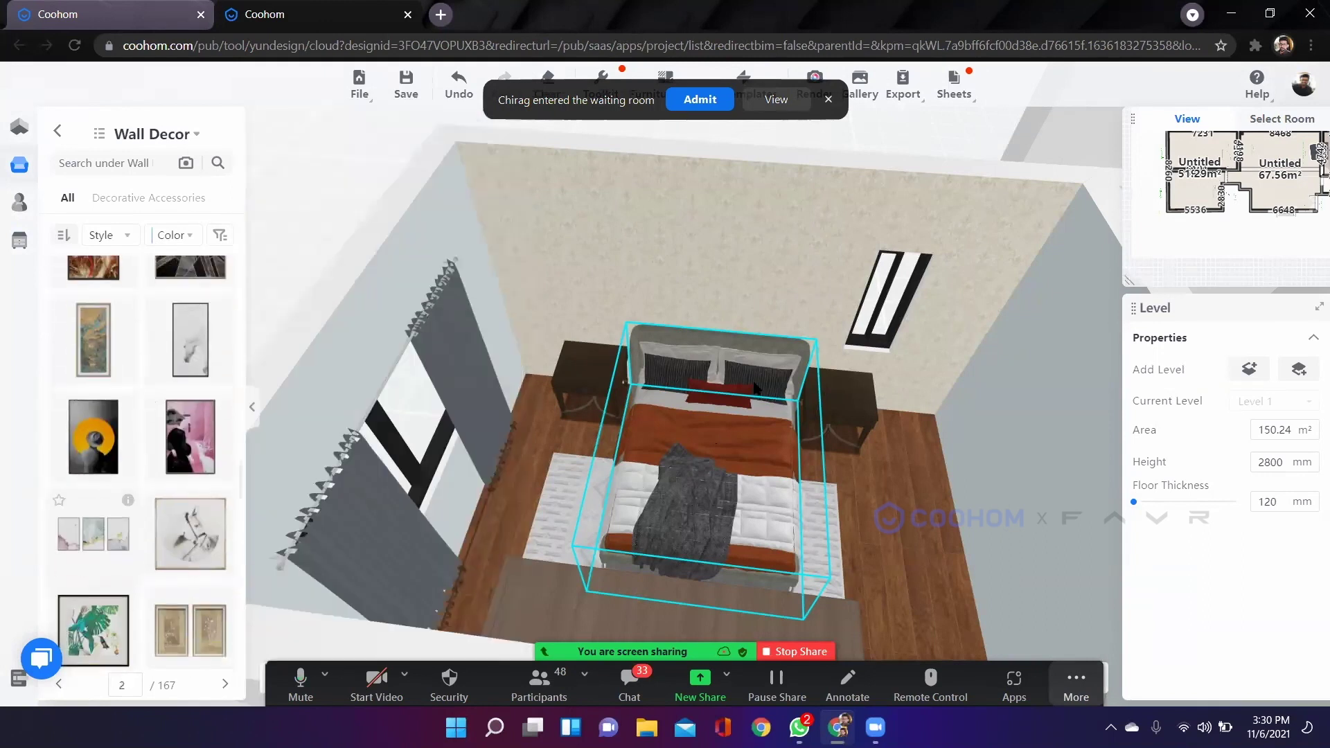
pyautogui.click(720, 280)
pyautogui.click(718, 273)
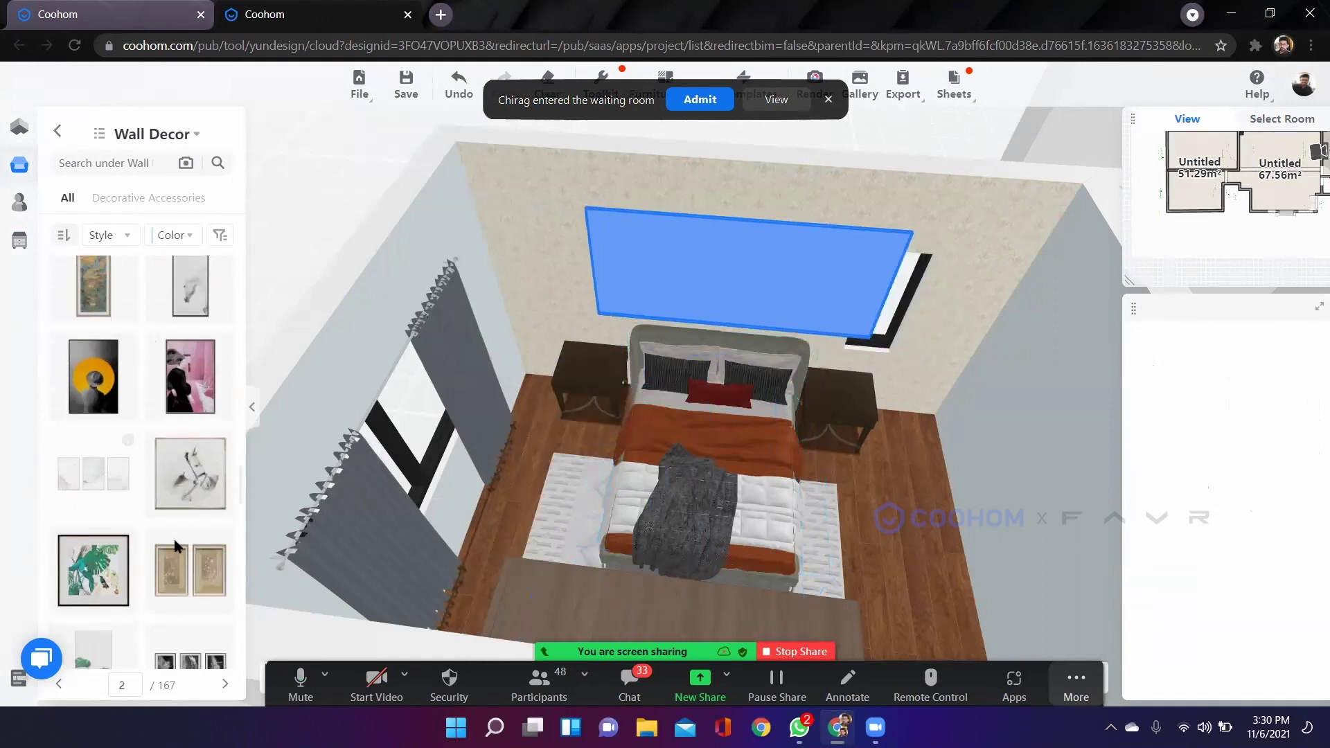
pyautogui.press('Escape')
# Hang the black-and-white three-picture "Xj002-abc sheeting" set on the wall above the bed's headboard.
pyautogui.scroll(-5, 184, 339)
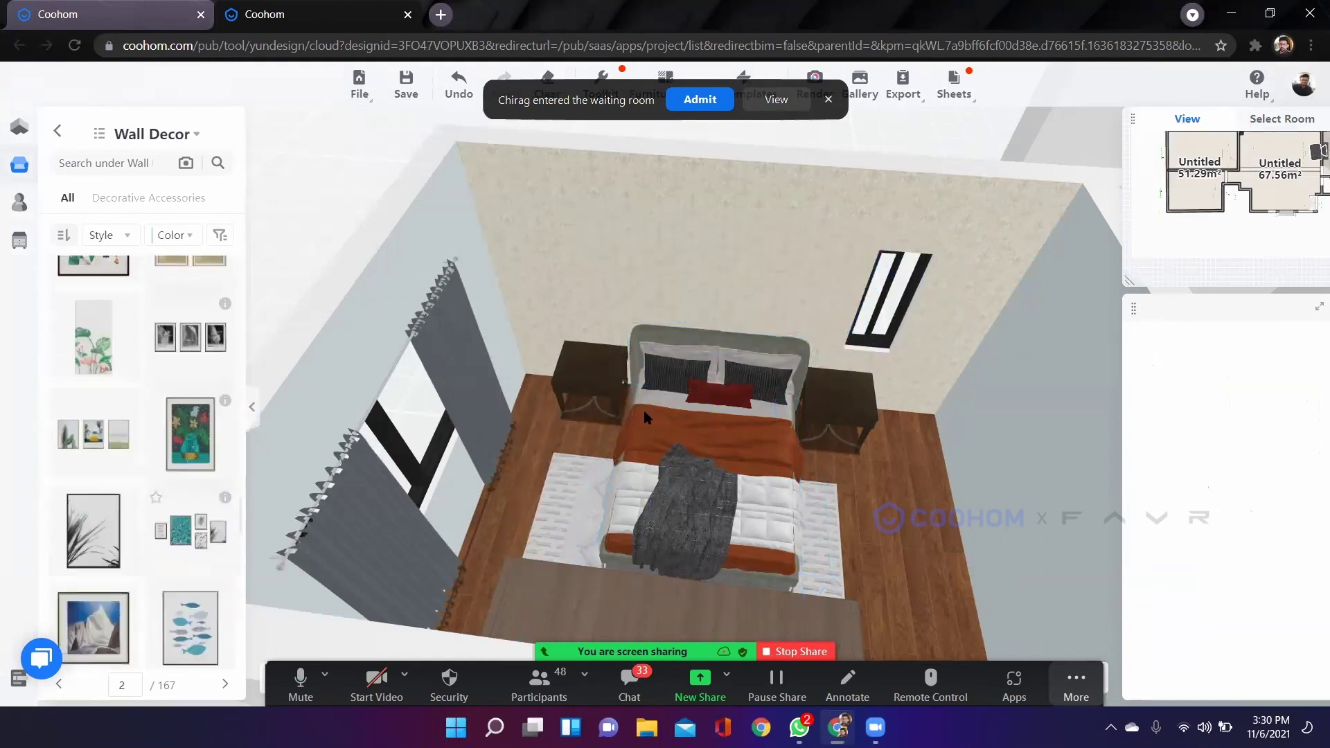
pyautogui.click(729, 273)
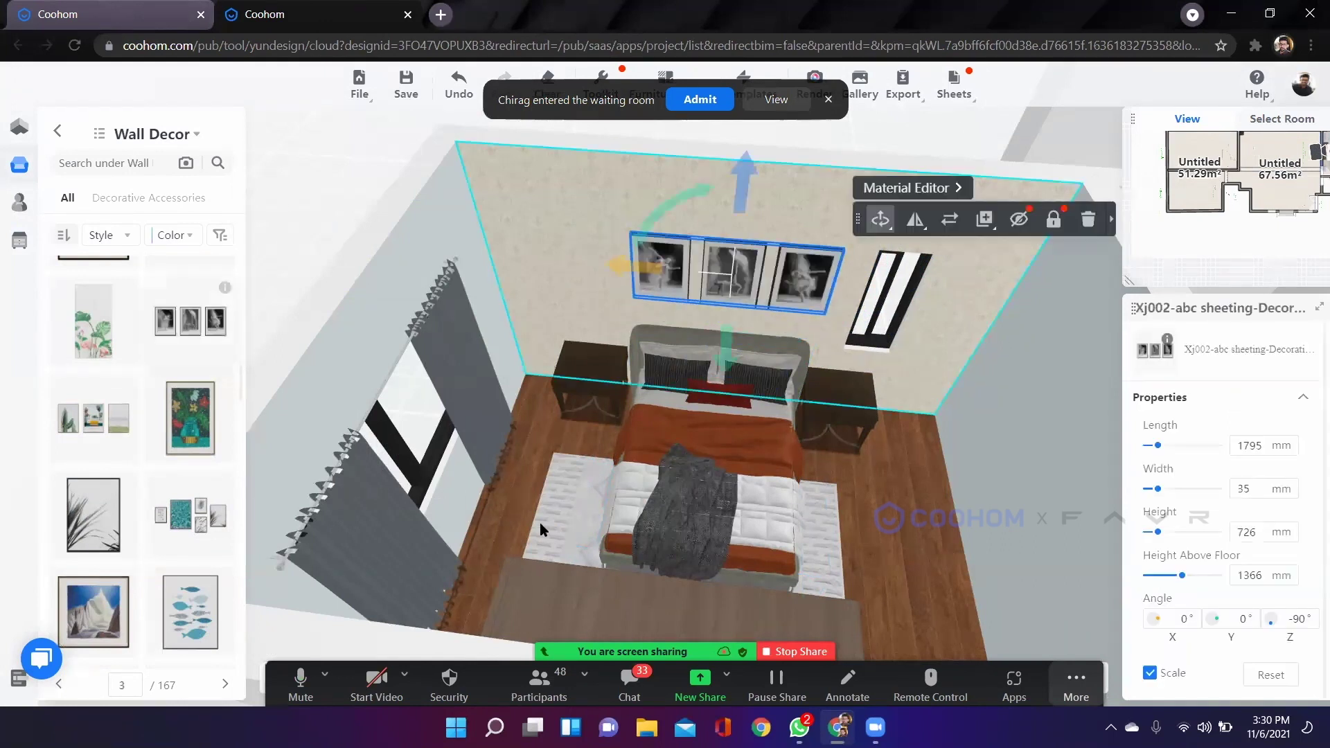
pyautogui.press('Escape')
pyautogui.scroll(2, 739, 439)
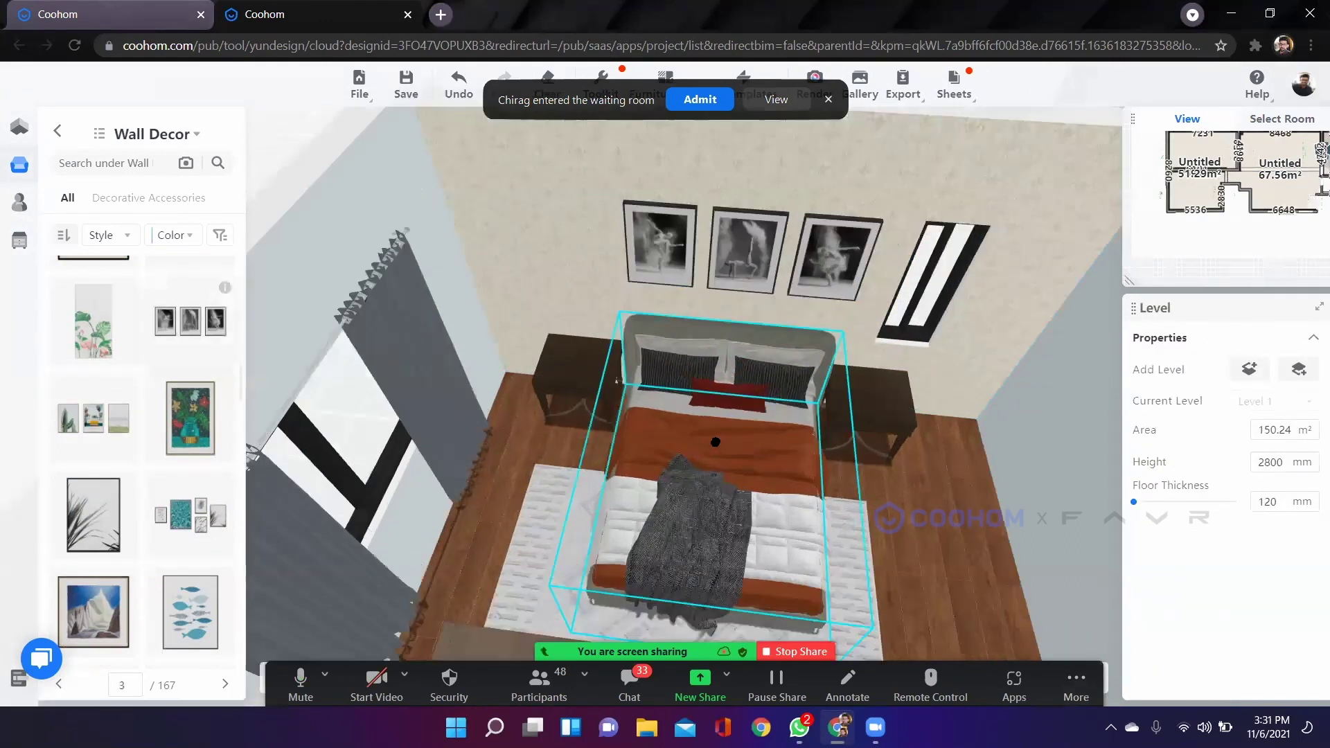
pyautogui.scroll(1, 458, 453)
# Leave the Wall Decor range and open the Flowers & Plants range of the Décor category.
pyautogui.moveTo(492, 487); pyautogui.dragTo(65, 318)
pyautogui.moveTo(47, 132); pyautogui.dragTo(79, 346)
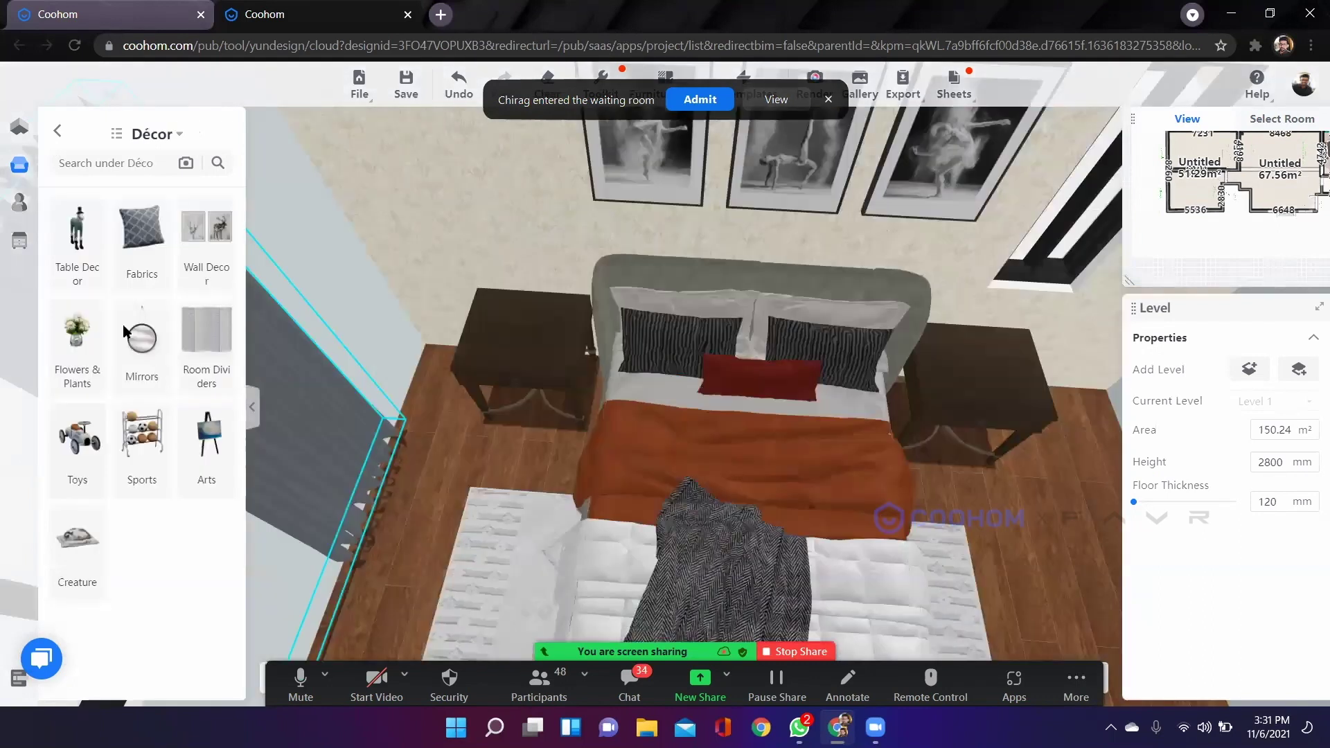
pyautogui.click(77, 339)
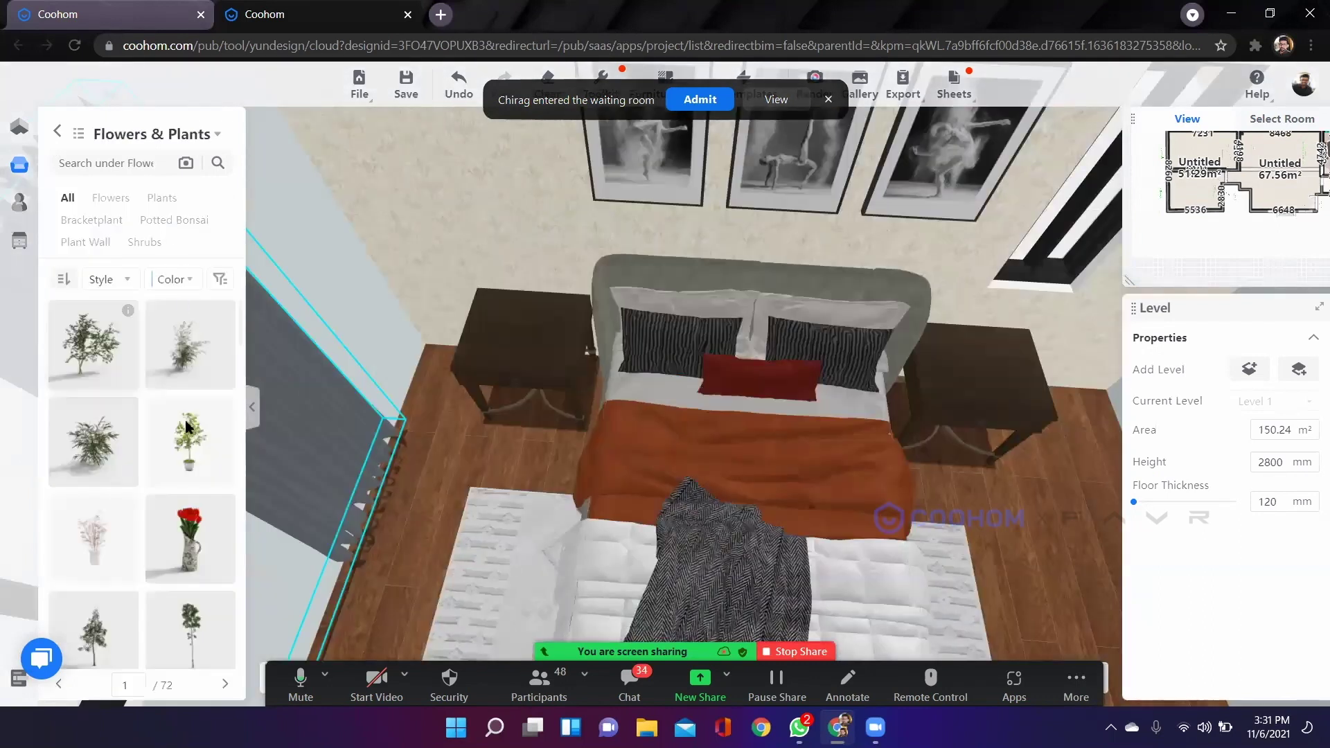
# Place the "Hydrangeas - Dynamic" potted plant on the floor in the corner beside the nightstand, below the narrow window.
pyautogui.press('d')
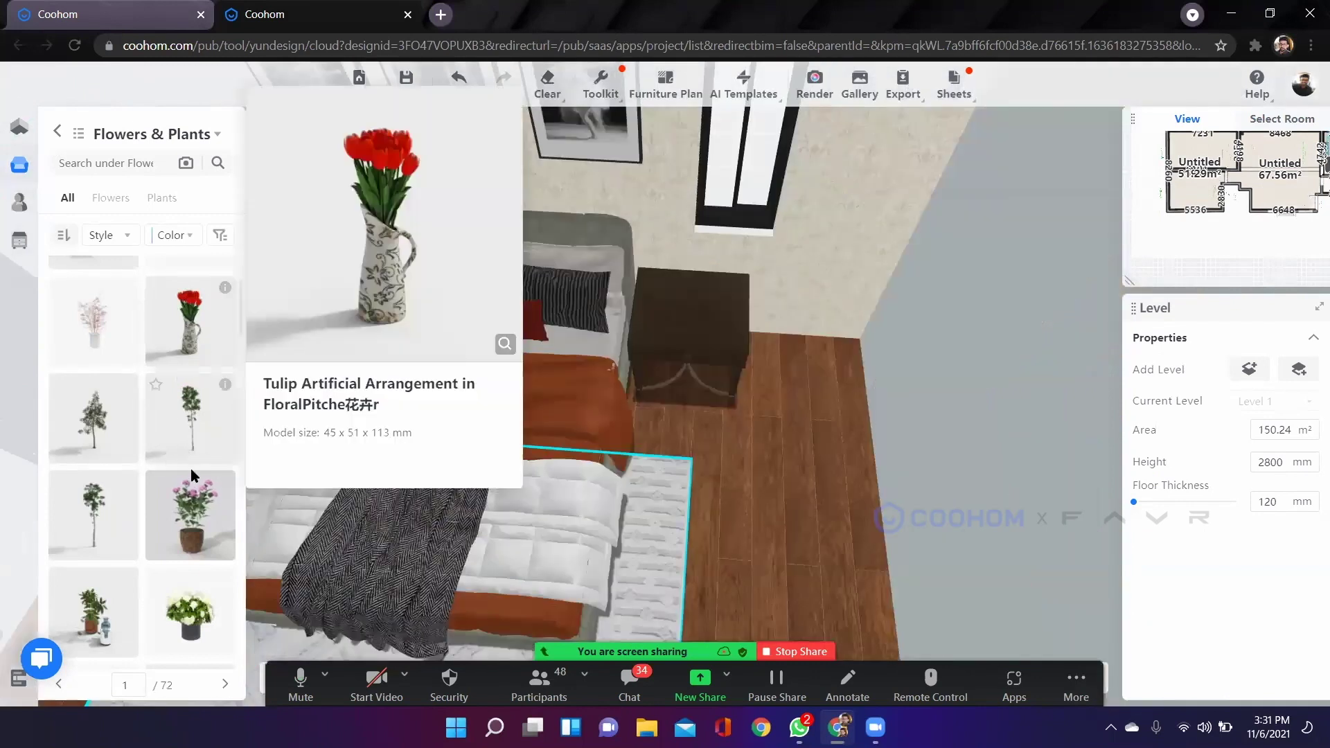
pyautogui.scroll(-2, 194, 461)
pyautogui.scroll(2, 198, 452)
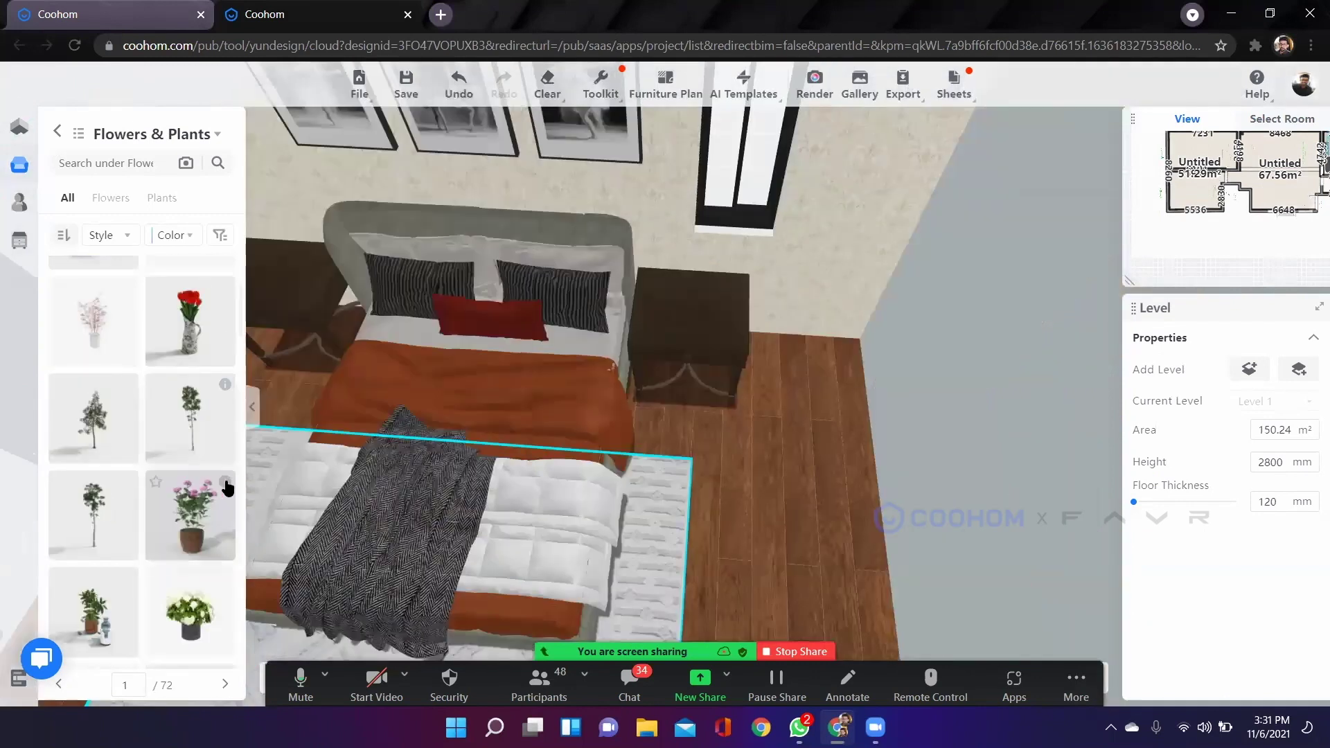
pyautogui.moveTo(182, 546)
pyautogui.moveTo(181, 546); pyautogui.dragTo(848, 344)
pyautogui.moveTo(714, 552)
pyautogui.mouseDown()
pyautogui.moveTo(938, 520)
pyautogui.moveTo(712, 515)
pyautogui.moveTo(716, 542)
pyautogui.mouseUp()
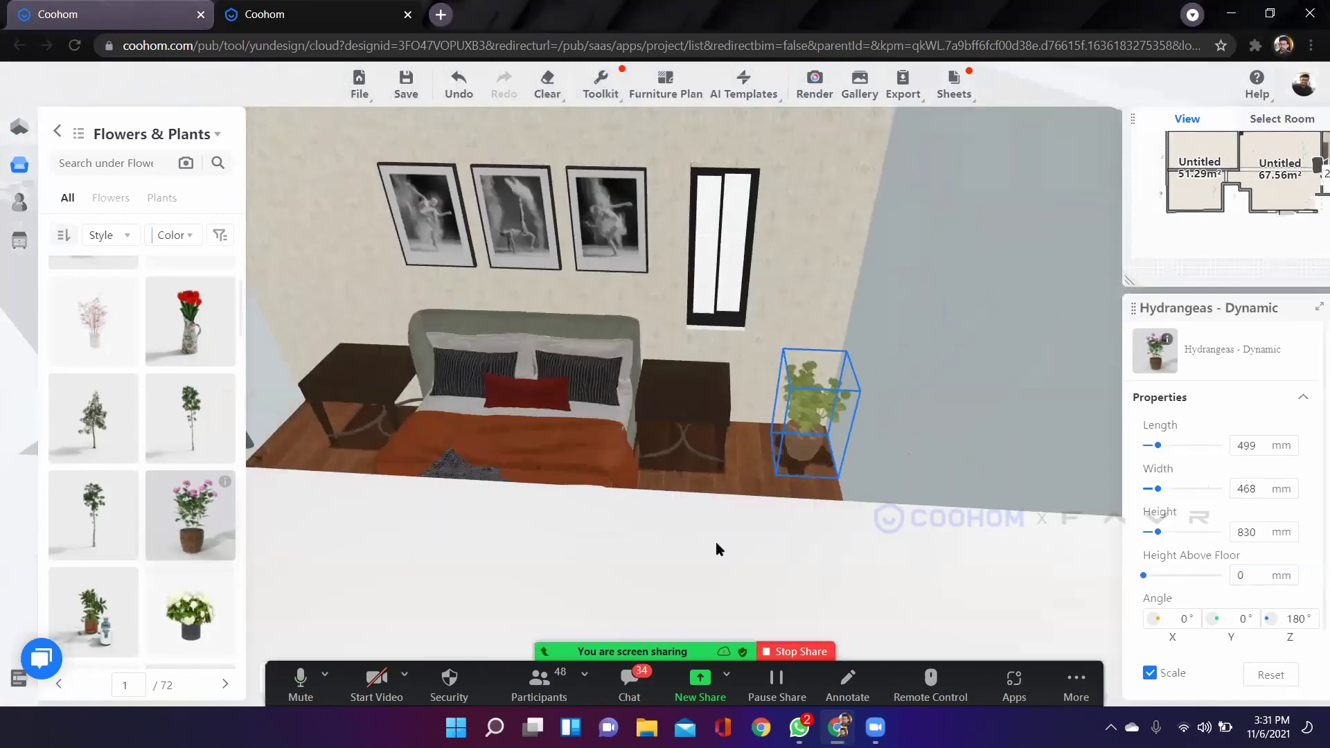
pyautogui.moveTo(315, 578); pyautogui.dragTo(168, 487)
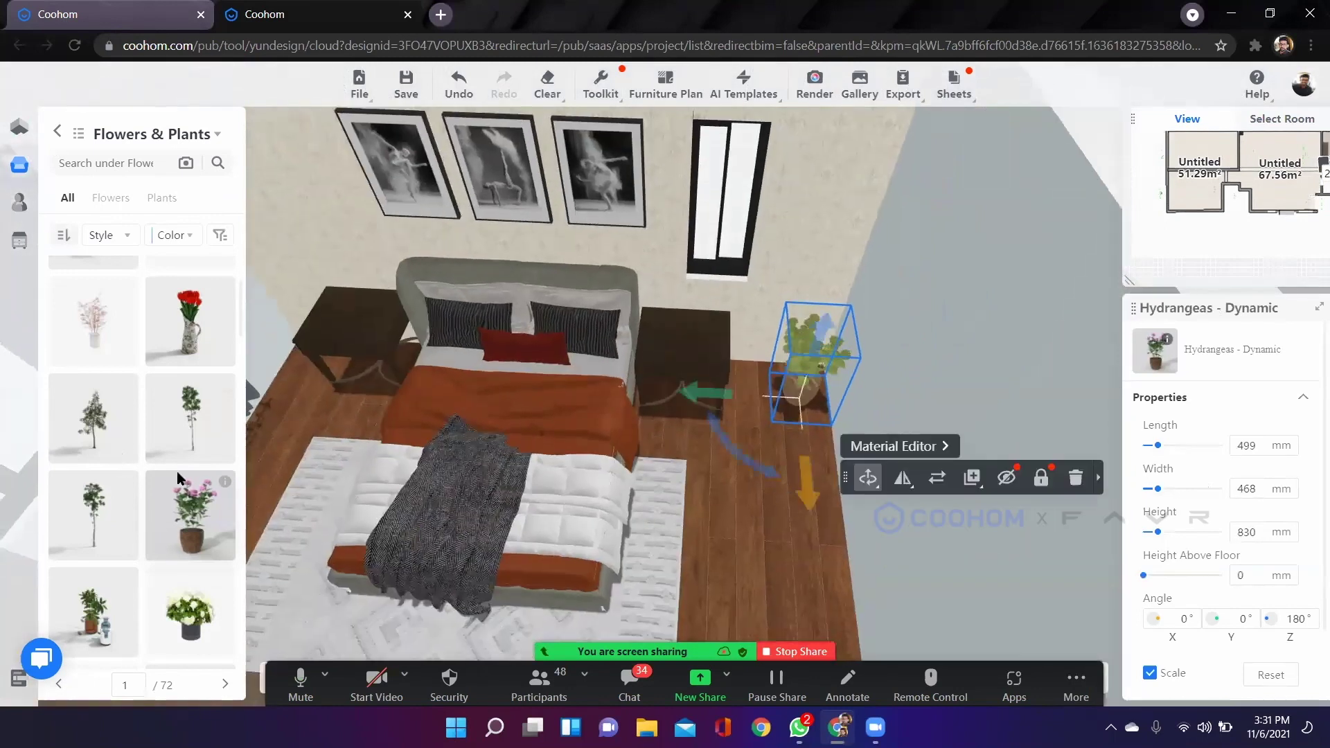
pyautogui.moveTo(218, 411); pyautogui.dragTo(230, 513)
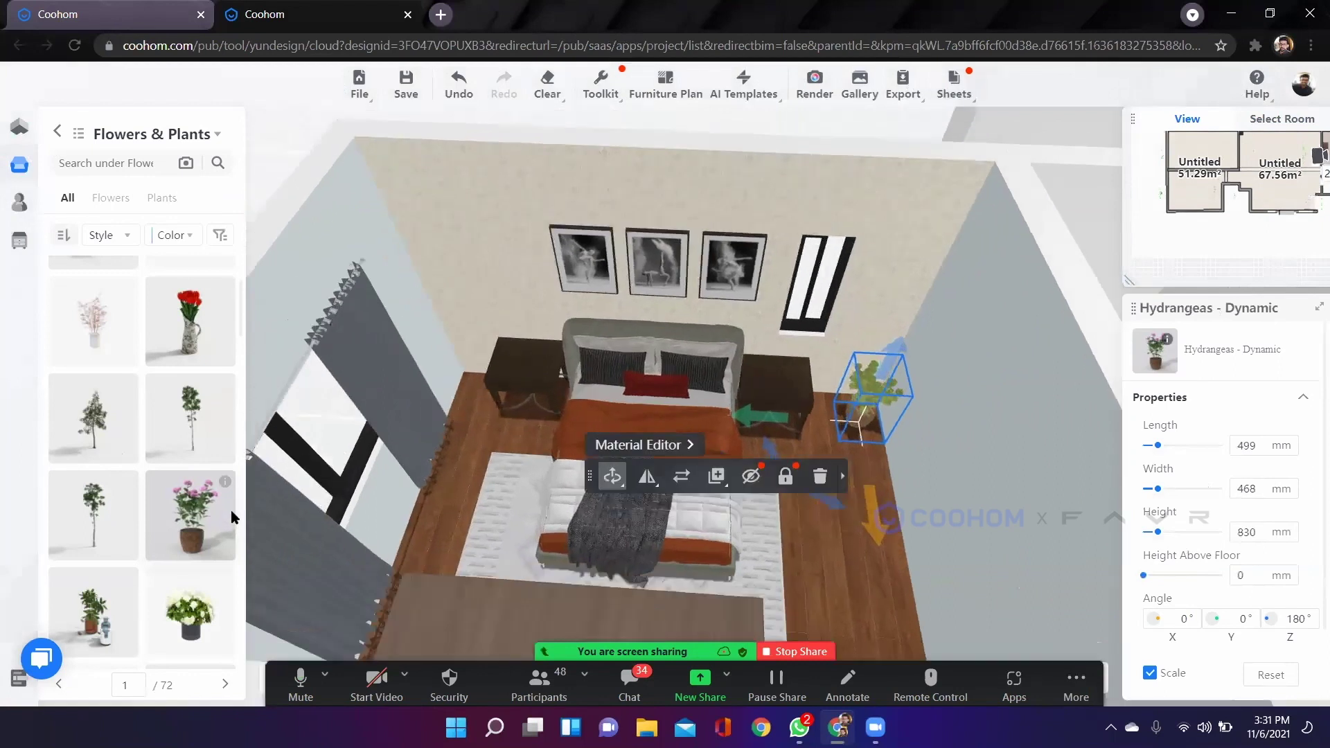
# Look through the Flowers & Plants models for a small arrangement to put on a nightstand.
pyautogui.scroll(-3, 227, 513)
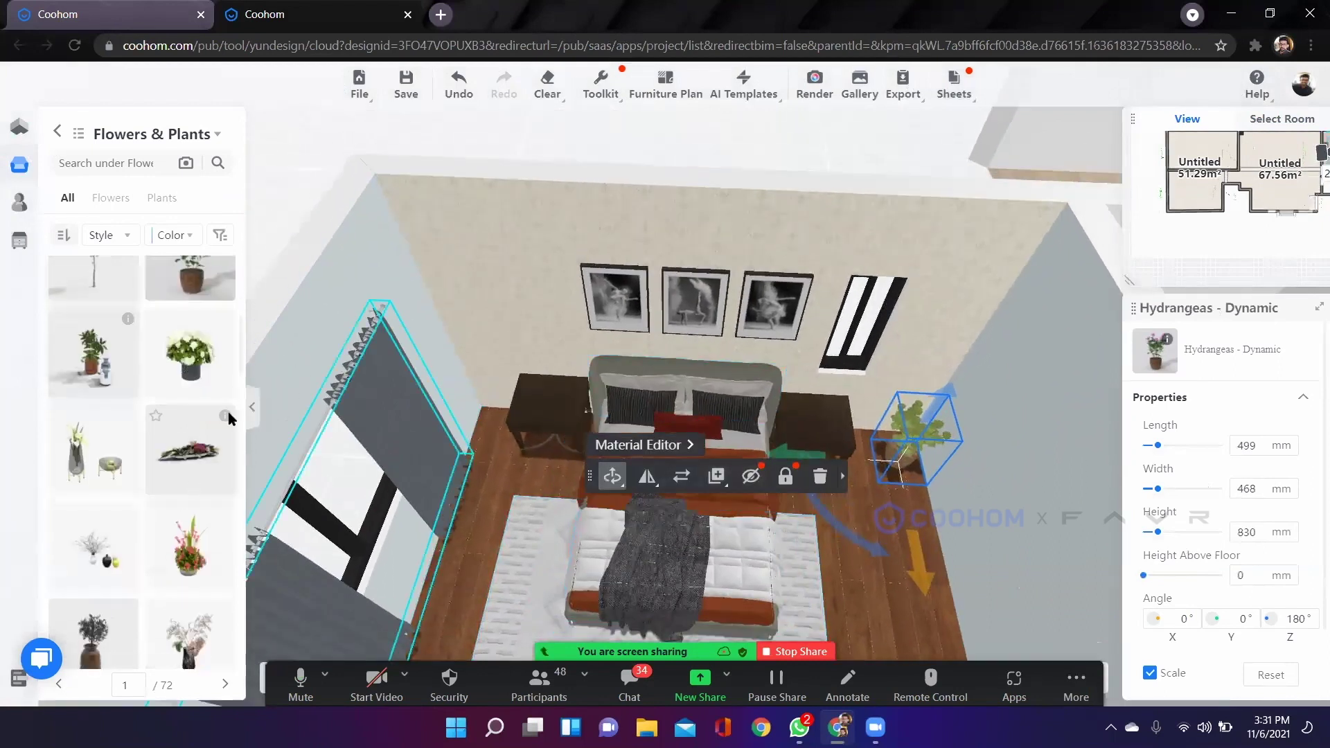
pyautogui.scroll(-1, 215, 441)
pyautogui.moveTo(205, 441)
pyautogui.scroll(-4, 214, 361)
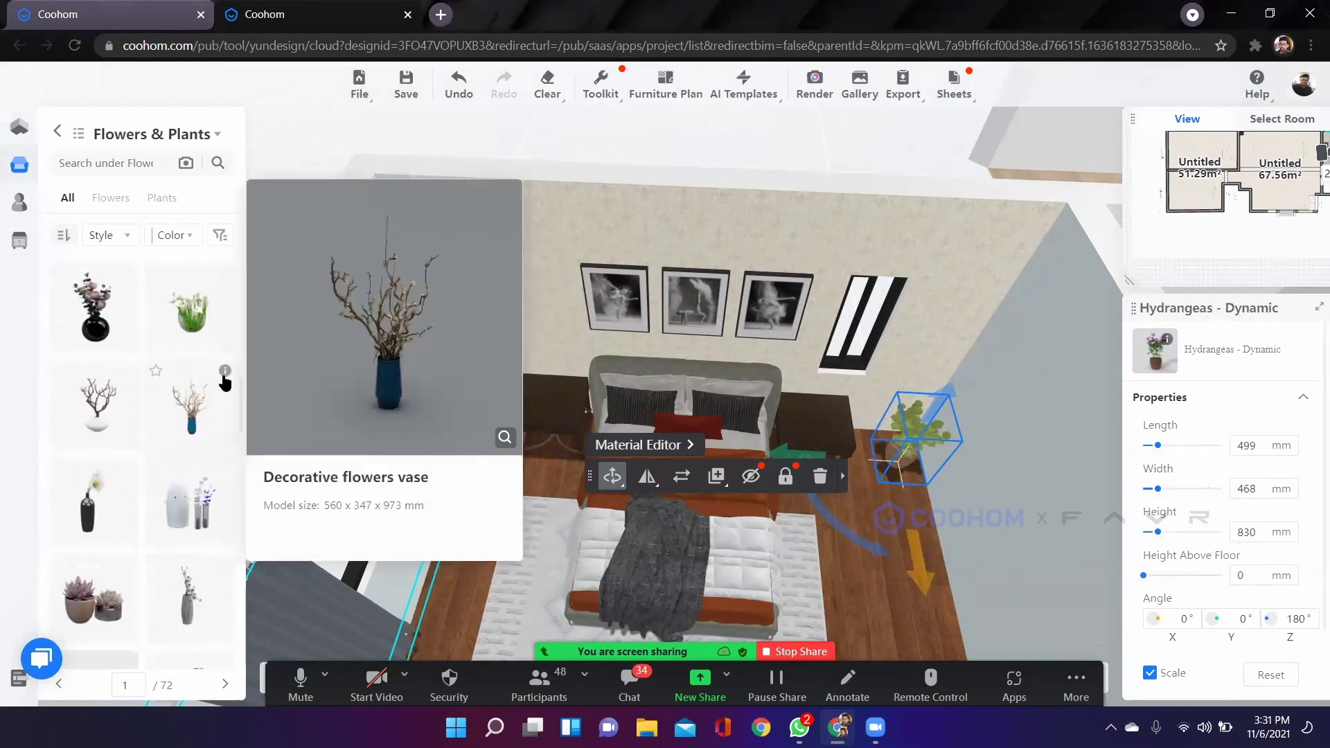
pyautogui.scroll(-3, 208, 395)
pyautogui.scroll(-4, 139, 426)
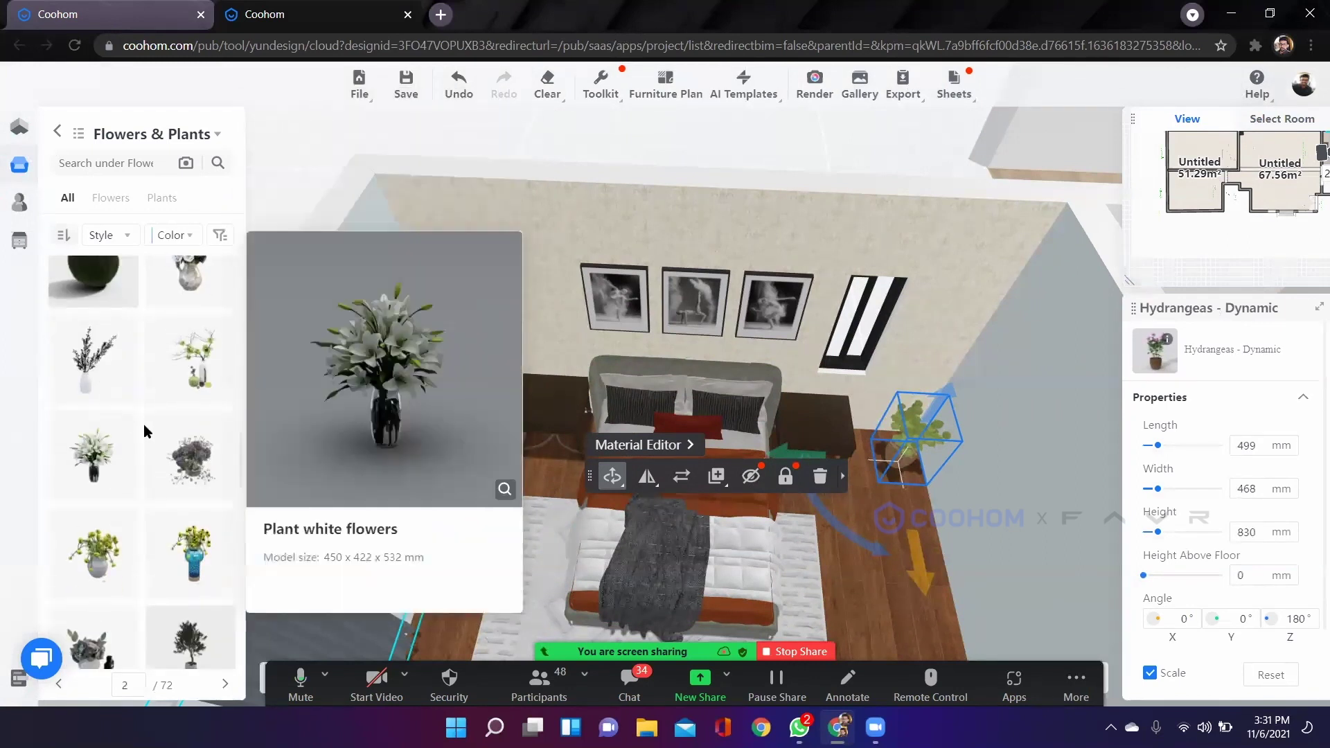
pyautogui.moveTo(131, 447)
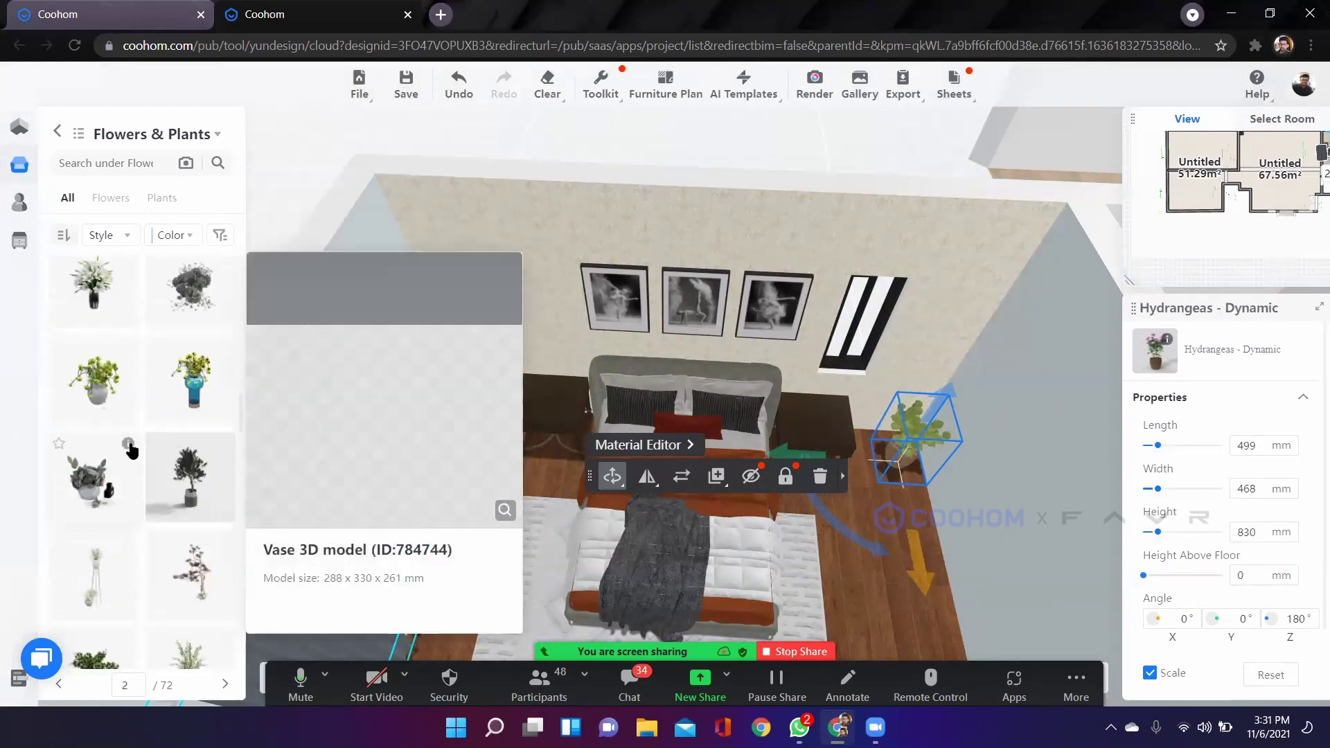
pyautogui.scroll(-5, 130, 442)
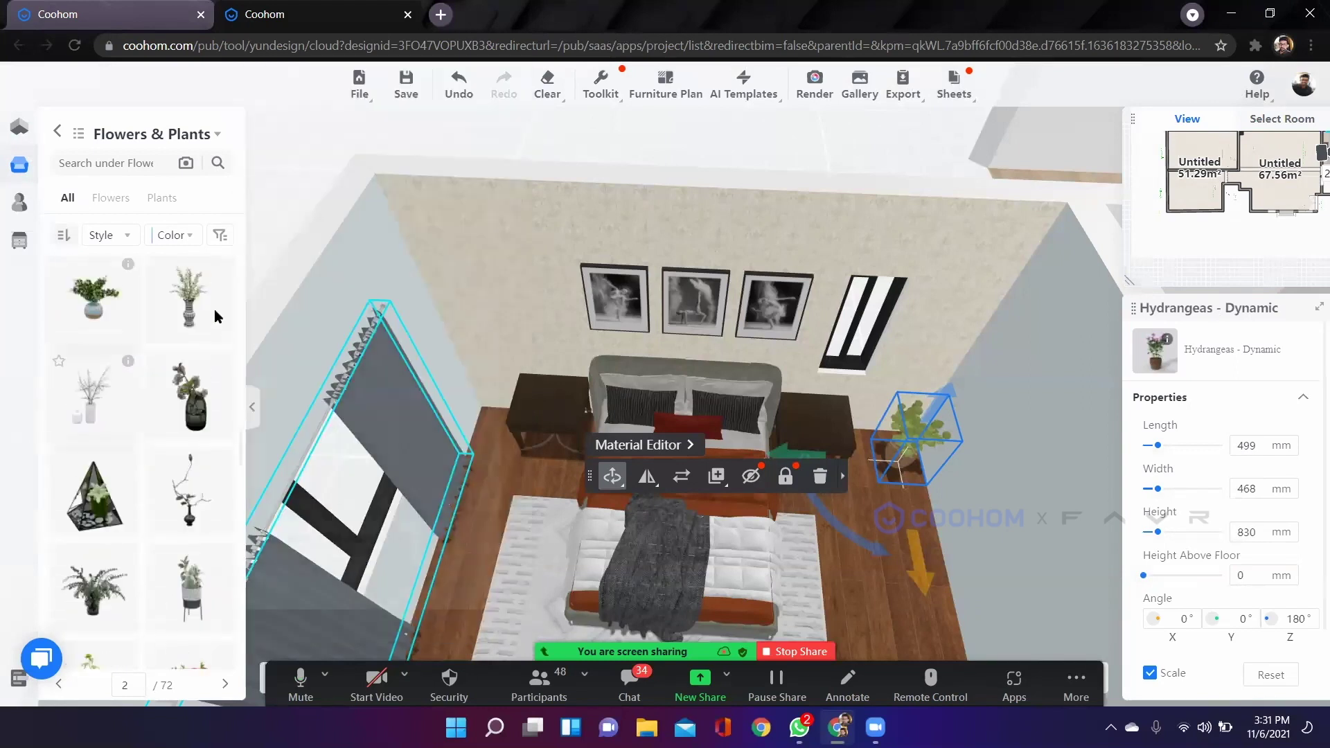
pyautogui.scroll(-3, 159, 409)
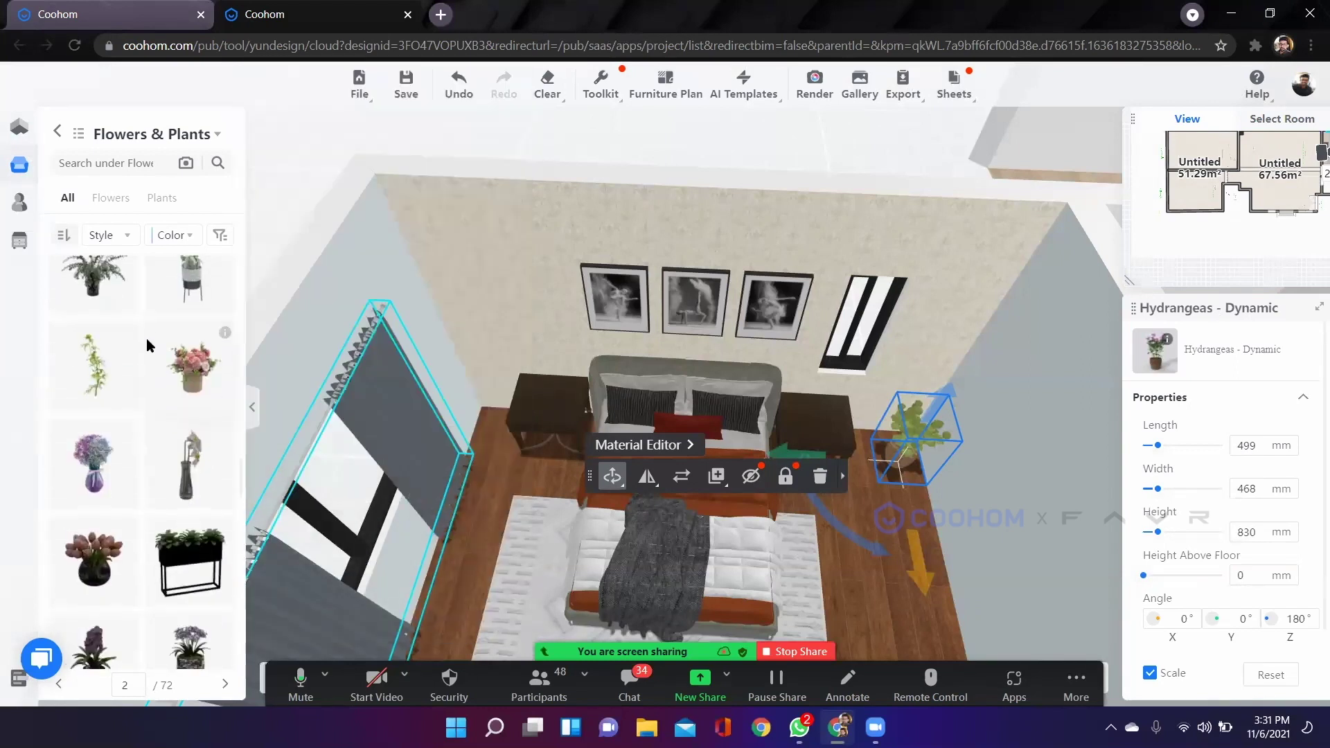
pyautogui.moveTo(130, 335)
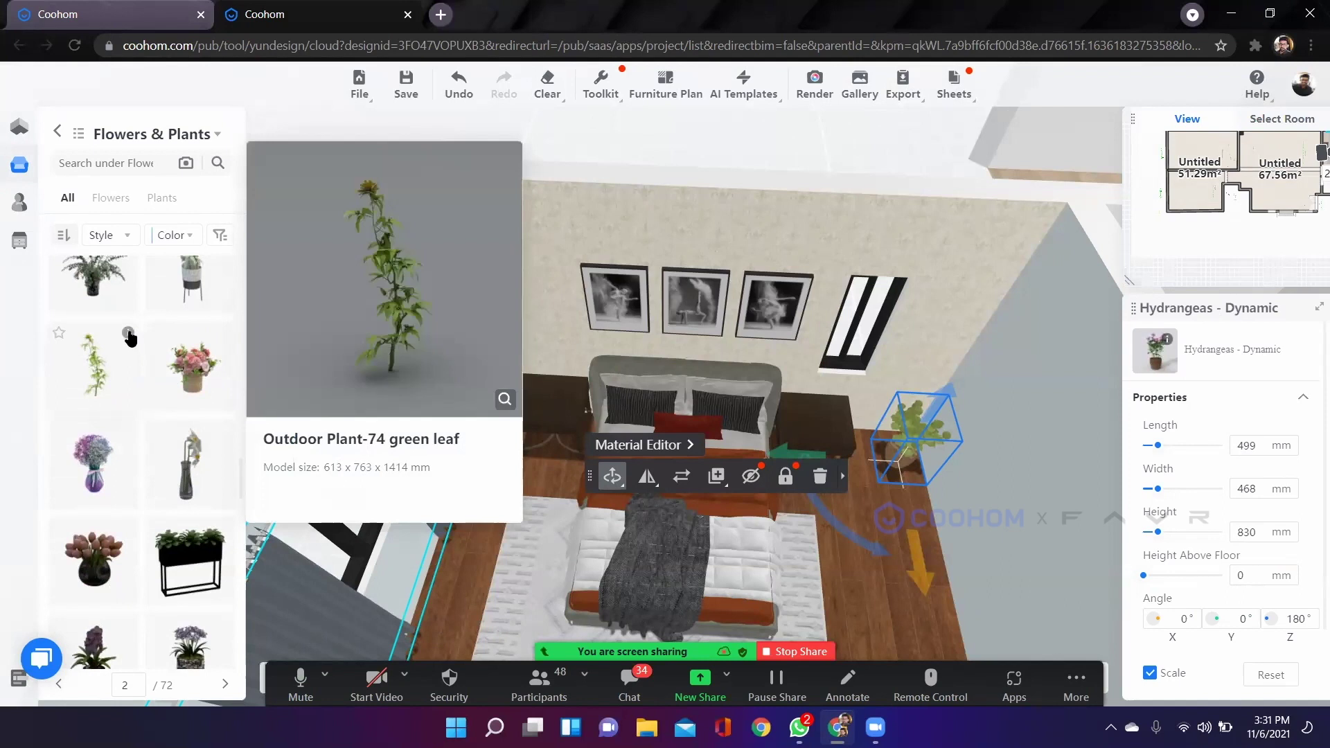
# Place the pink flower arrangement on the nightstand next to the curtained window.
pyautogui.moveTo(223, 335)
pyautogui.moveTo(214, 405); pyautogui.dragTo(546, 402)
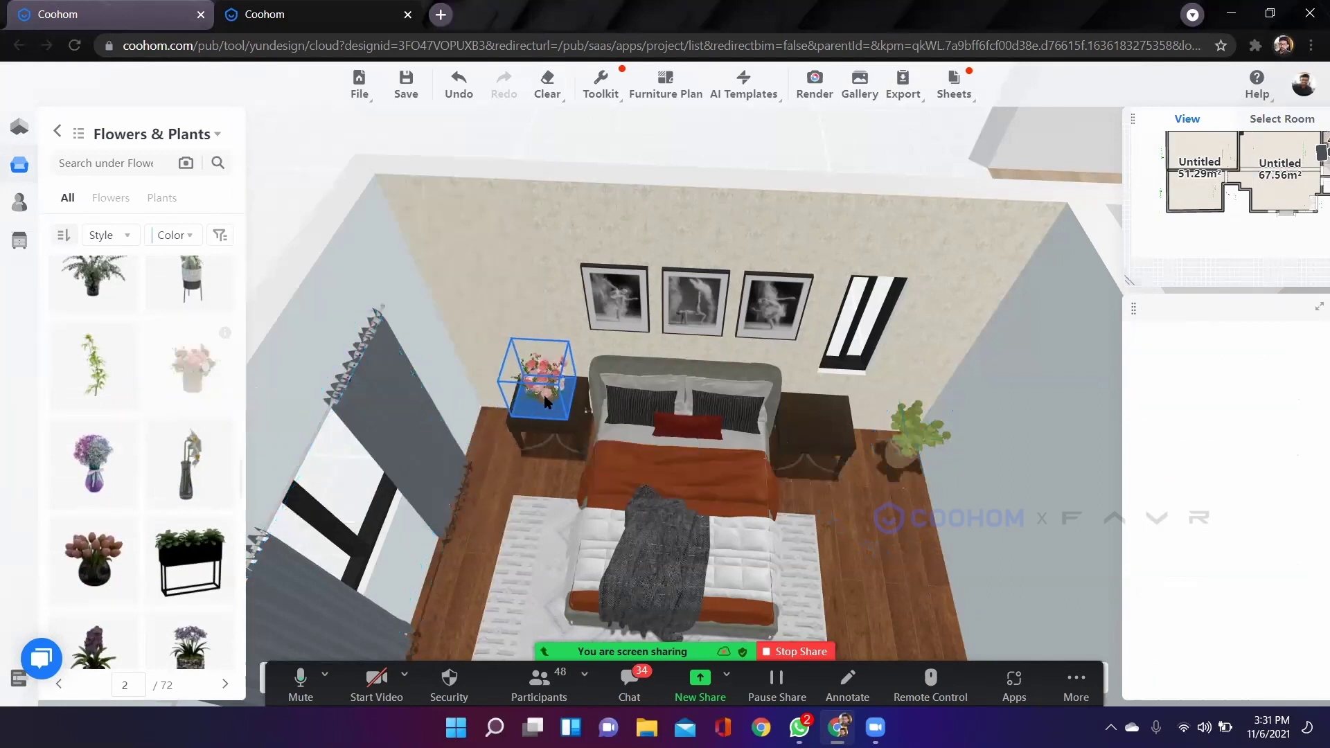
pyautogui.click(551, 431)
# Examine the decorated bedroom from several angles and distances.
pyautogui.scroll(-3, 361, 431)
pyautogui.click(360, 431)
pyautogui.moveTo(360, 431); pyautogui.dragTo(739, 473)
pyautogui.scroll(5, 739, 472)
pyautogui.click(739, 473)
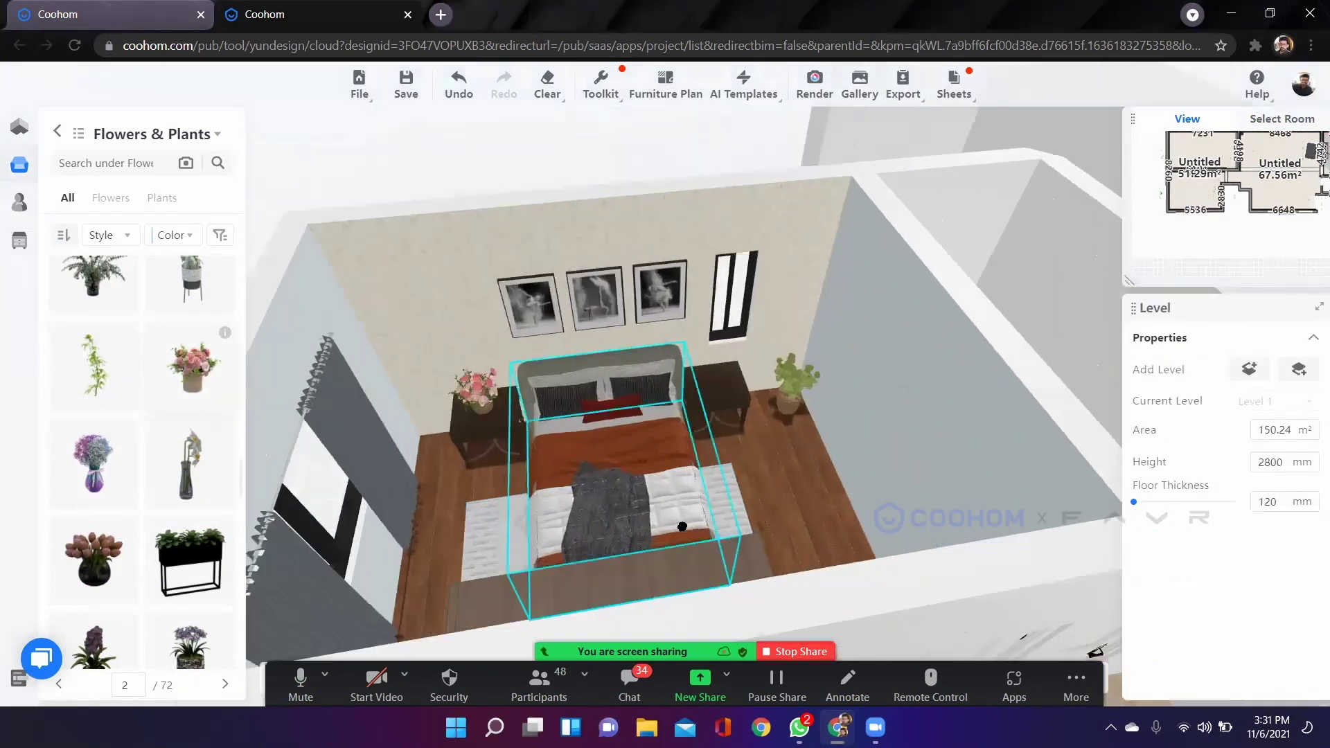
pyautogui.scroll(2, 793, 543)
pyautogui.scroll(3, 832, 569)
pyautogui.moveTo(834, 538); pyautogui.dragTo(902, 421)
pyautogui.scroll(-4, 778, 418)
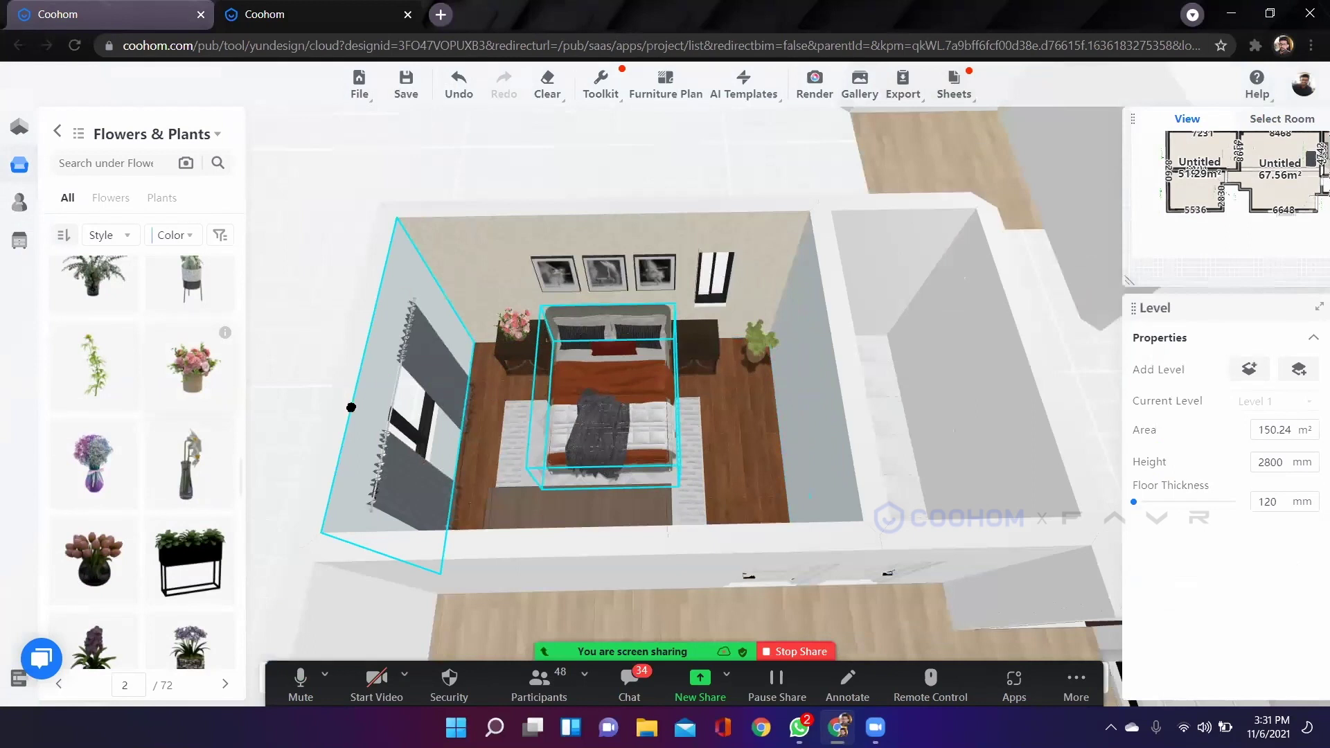
# Return to the public library and look through its Finishes and Construction categories.
pyautogui.moveTo(351, 407); pyautogui.dragTo(144, 434)
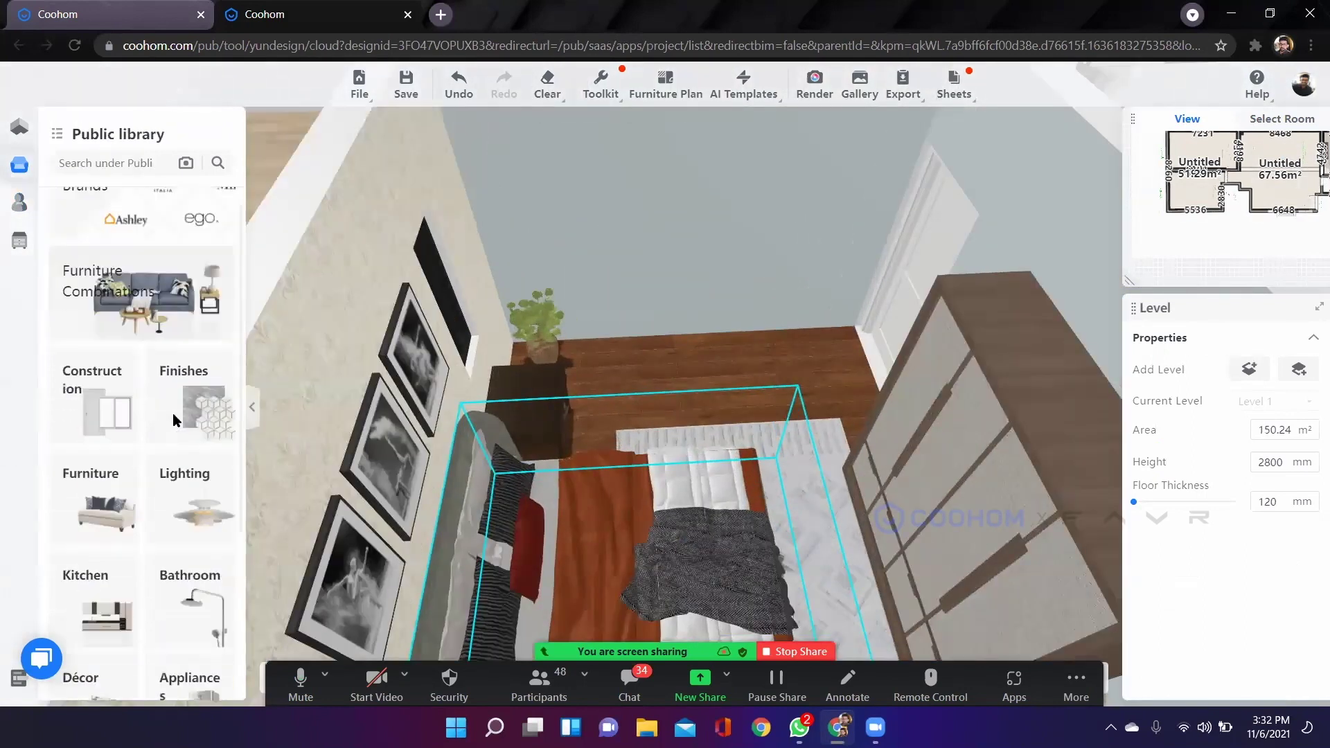
pyautogui.click(174, 419)
pyautogui.scroll(-1, 124, 450)
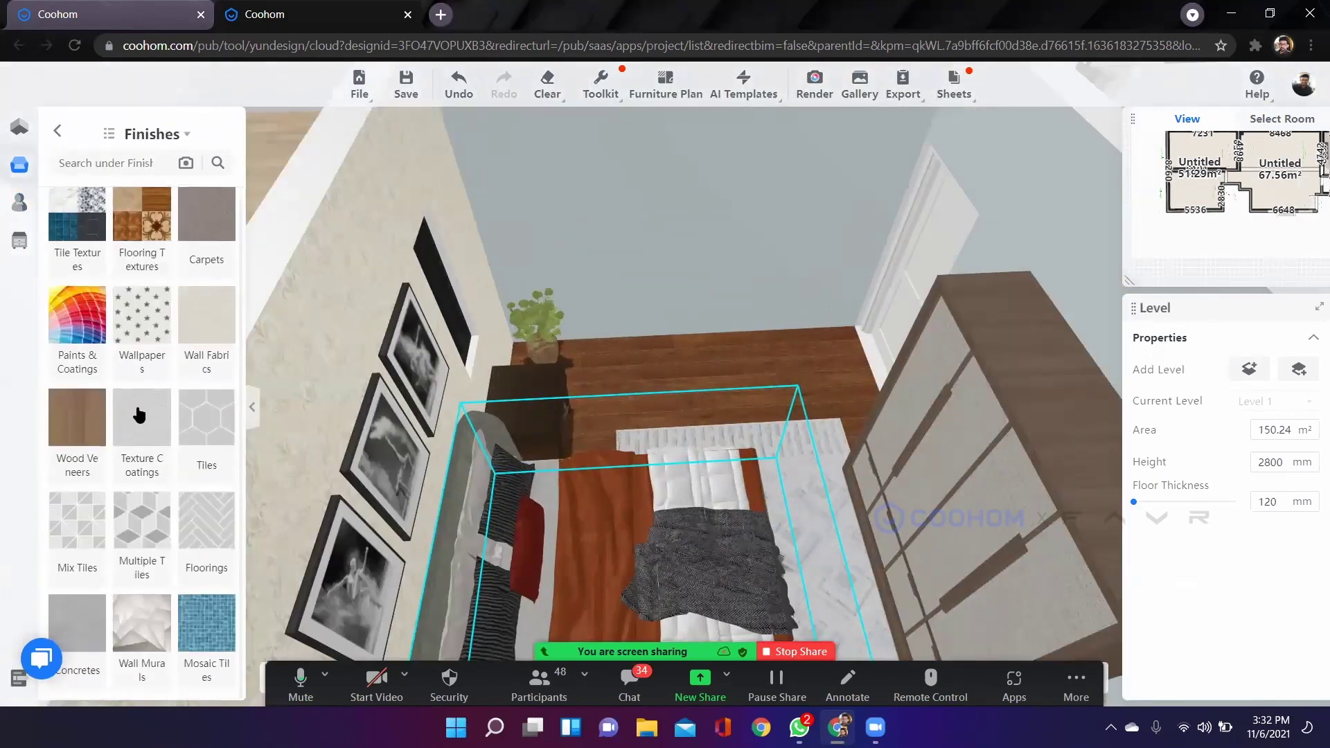
pyautogui.click(57, 131)
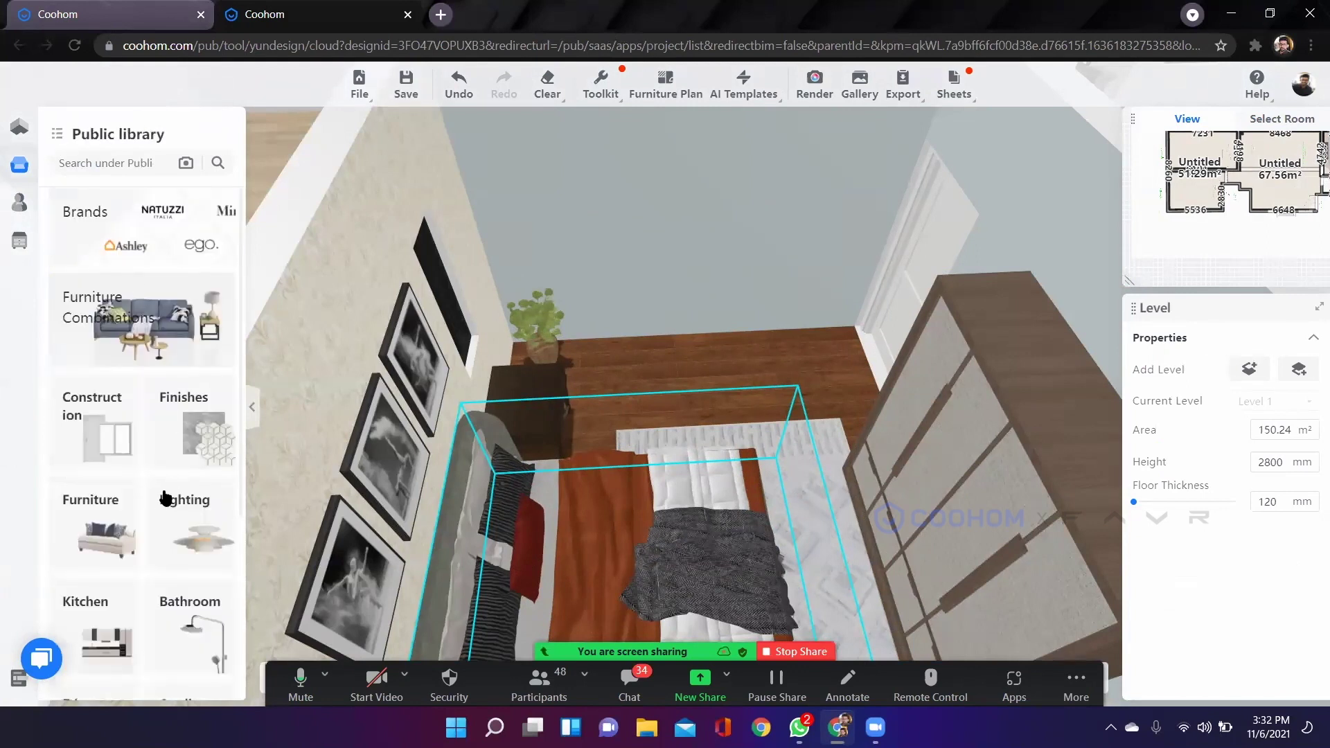
pyautogui.scroll(-2, 169, 478)
pyautogui.click(124, 279)
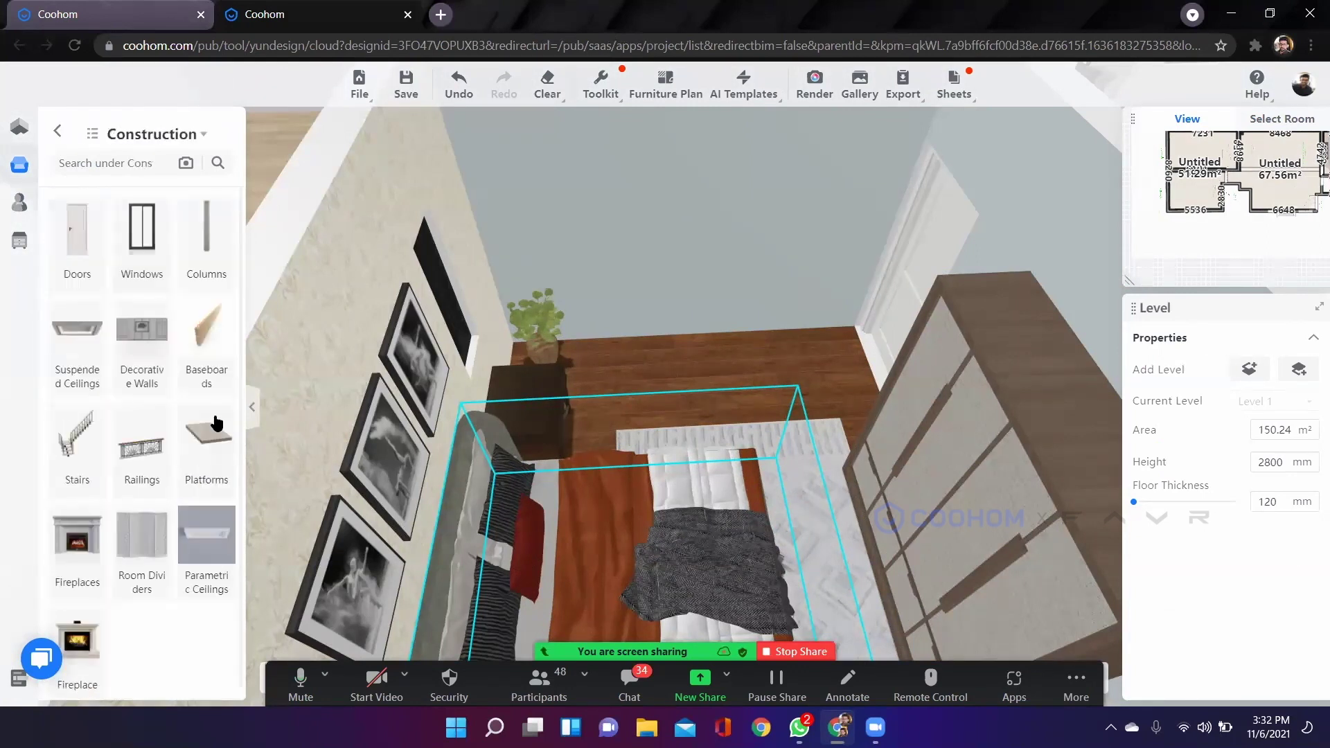
pyautogui.click(57, 131)
pyautogui.scroll(2, 107, 280)
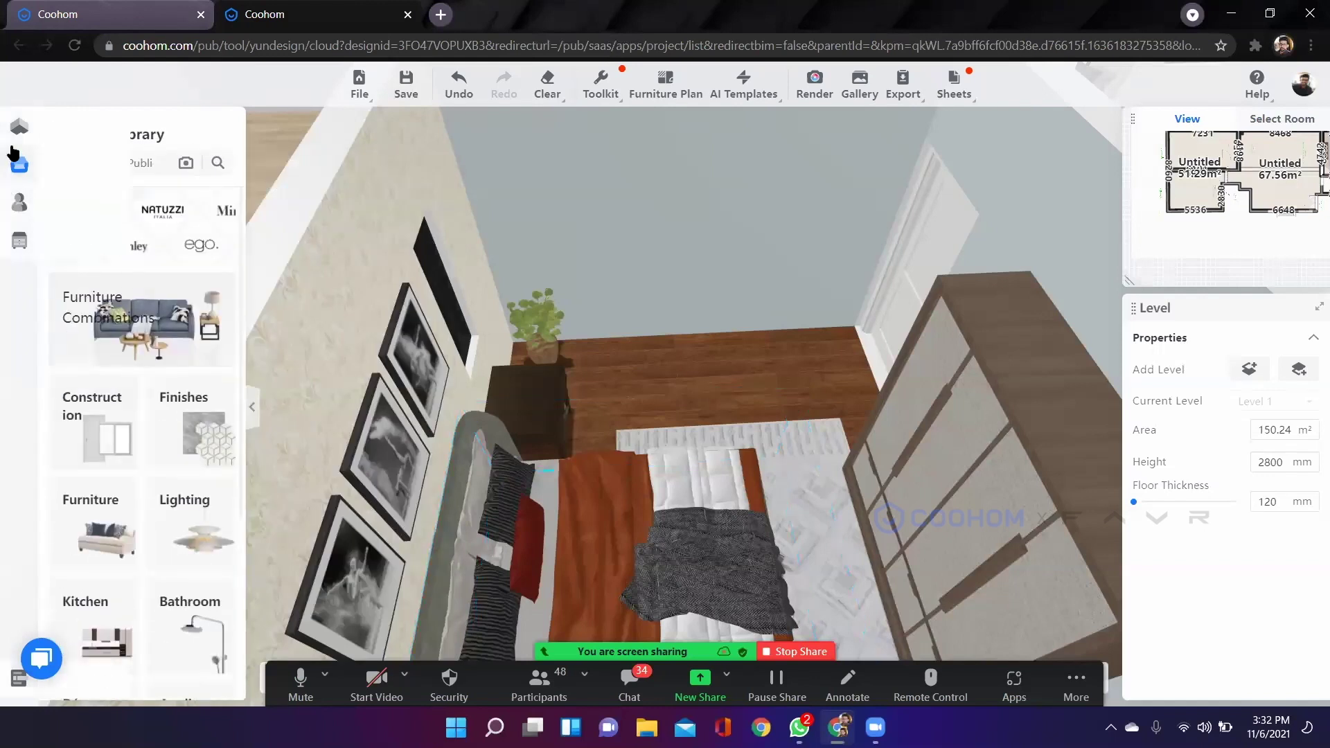
# Replace the white door beside the wardrobe with the "MX008 oat colo" model from the Doors range of the Construction category.
pyautogui.click(98, 435)
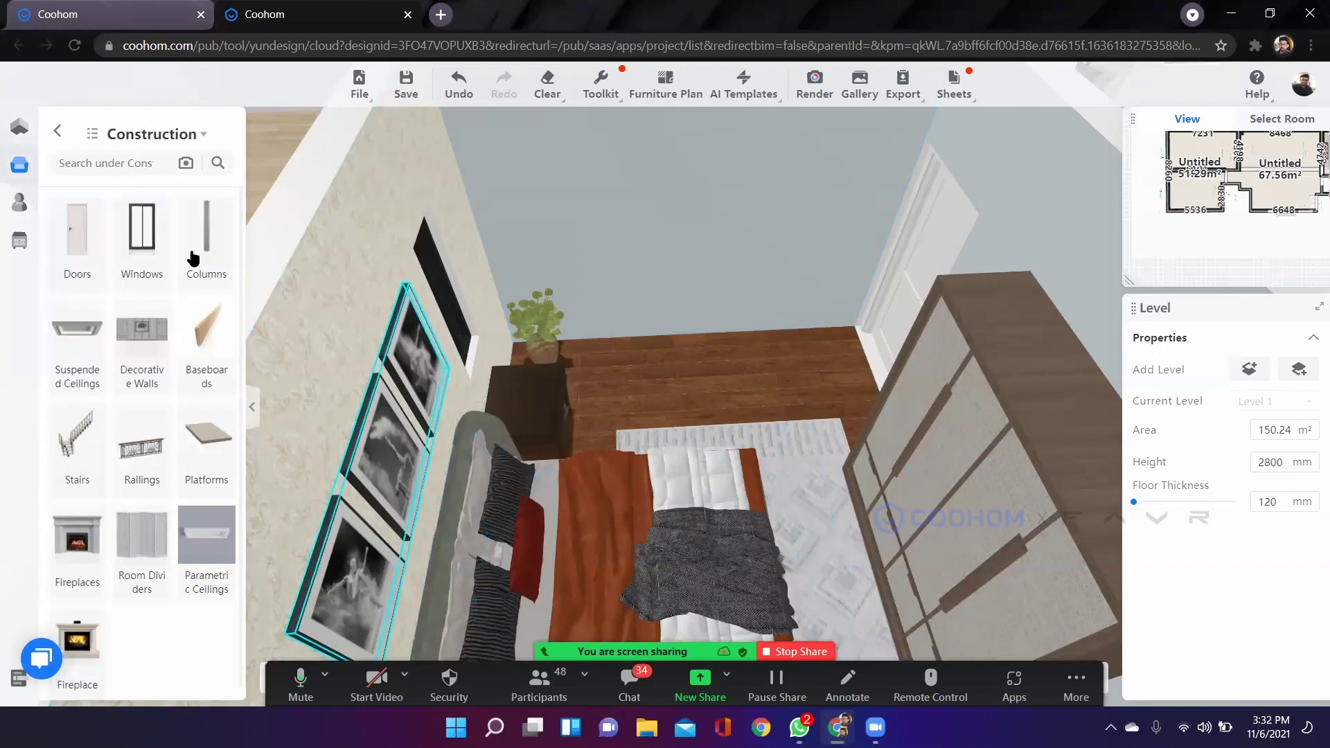
pyautogui.moveTo(727, 395); pyautogui.dragTo(769, 385)
pyautogui.moveTo(594, 303); pyautogui.dragTo(596, 340)
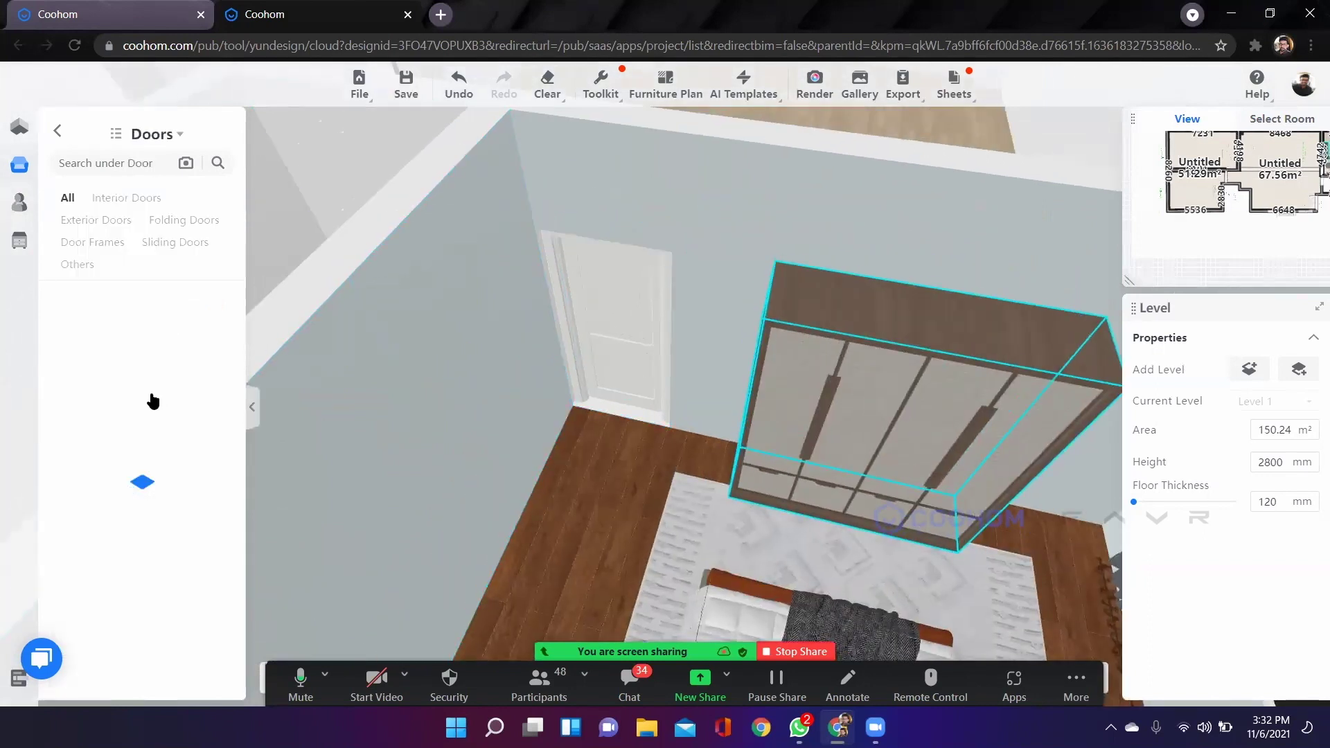
pyautogui.scroll(-12, 151, 392)
pyautogui.scroll(2, 121, 367)
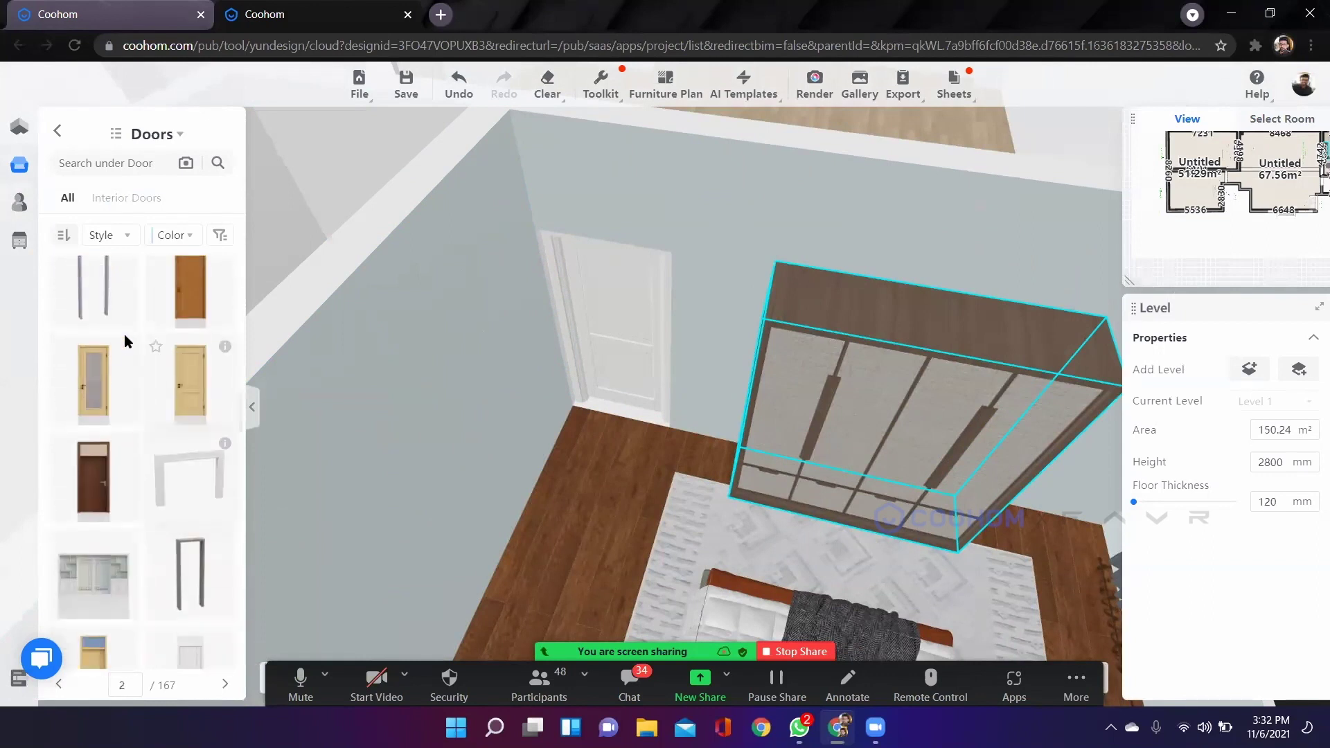
pyautogui.moveTo(127, 350)
pyautogui.moveTo(223, 353)
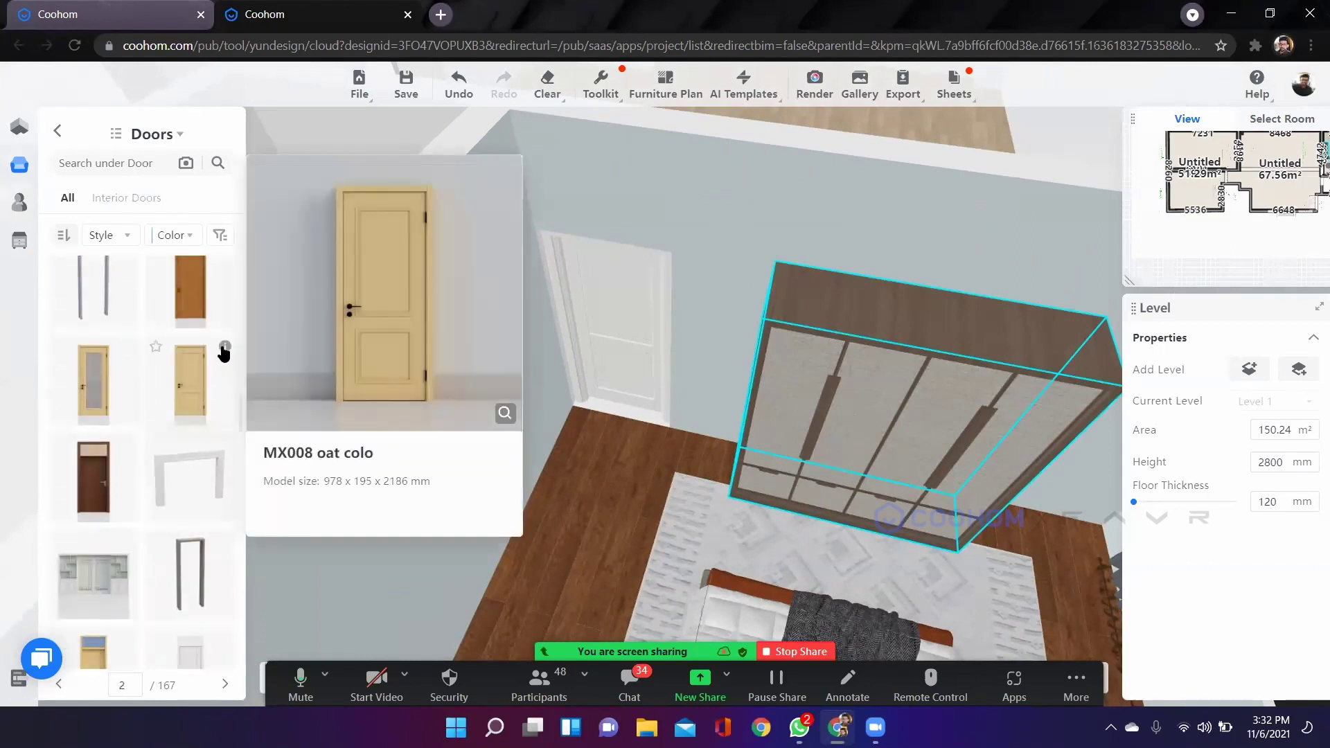
pyautogui.moveTo(181, 387); pyautogui.dragTo(605, 364)
# Look through further models in the Doors range for alternative wooden doors.
pyautogui.scroll(-3, 145, 411)
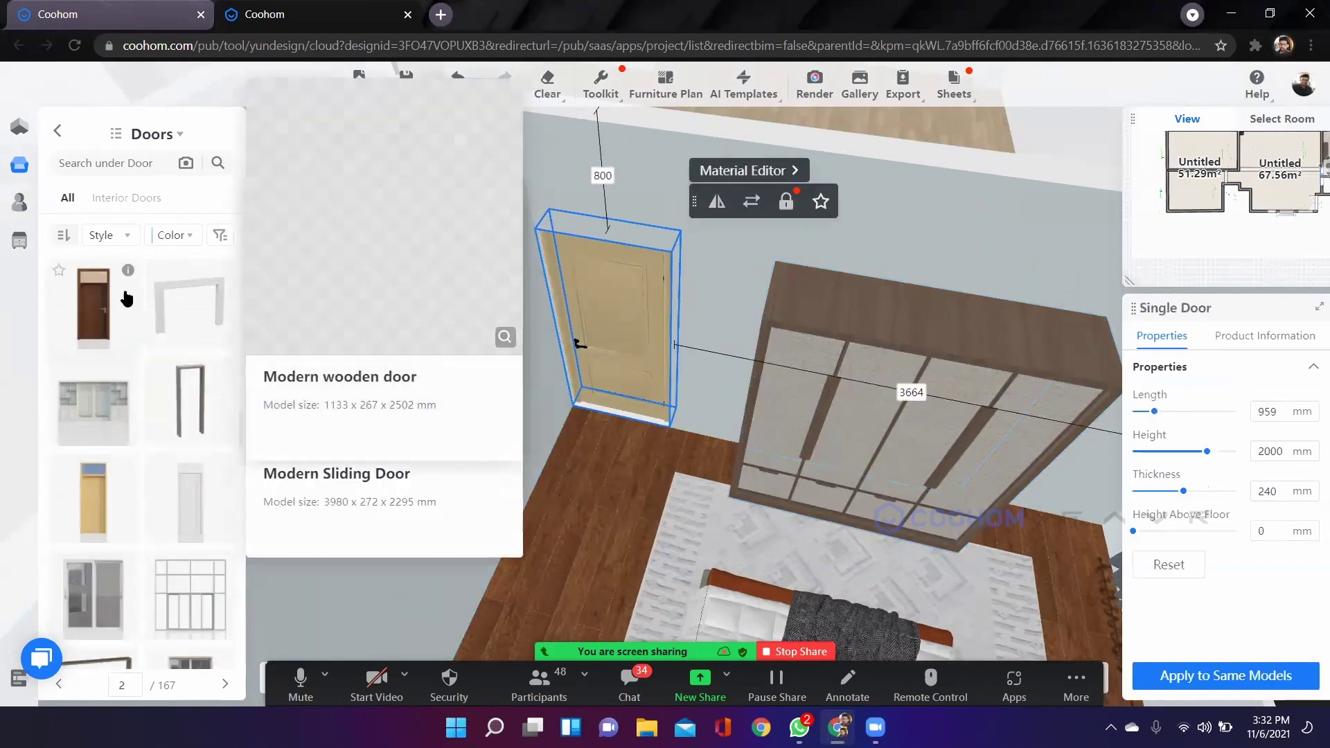
pyautogui.scroll(-3, 149, 460)
pyautogui.scroll(-5, 152, 463)
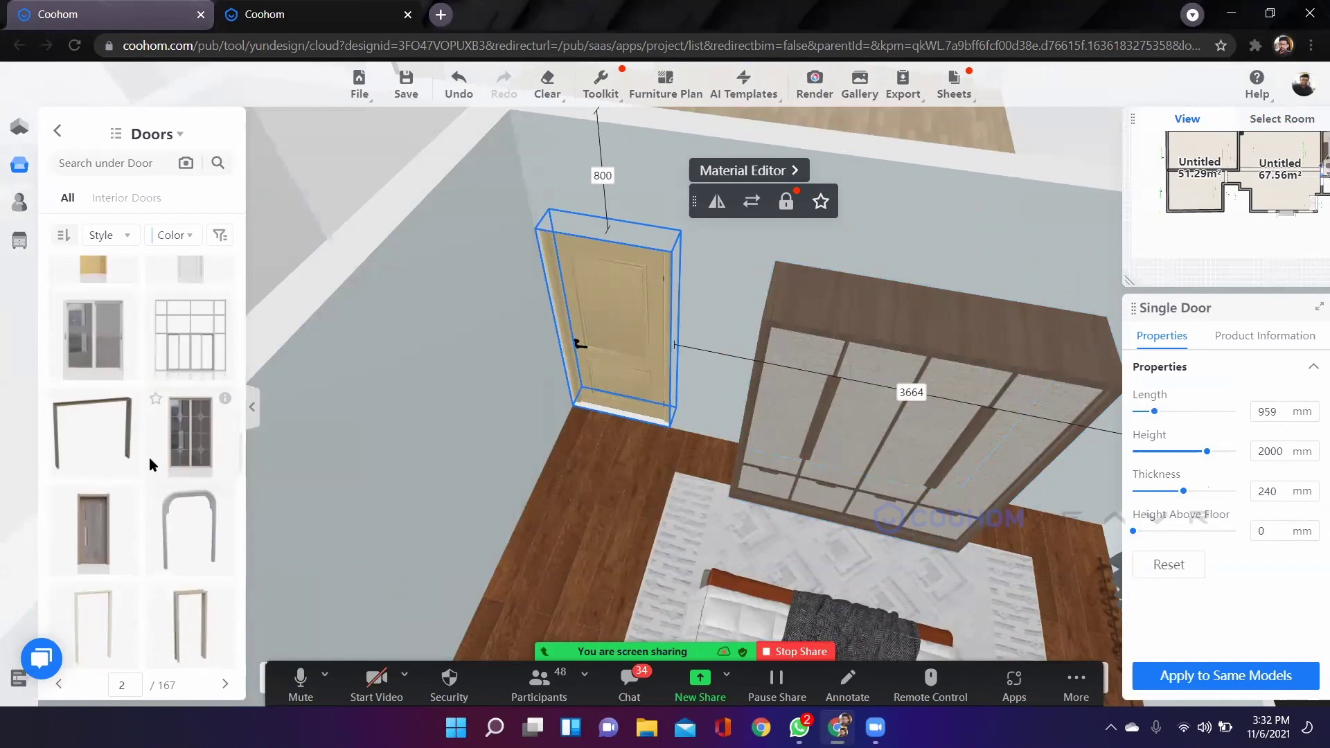
pyautogui.scroll(-5, 135, 408)
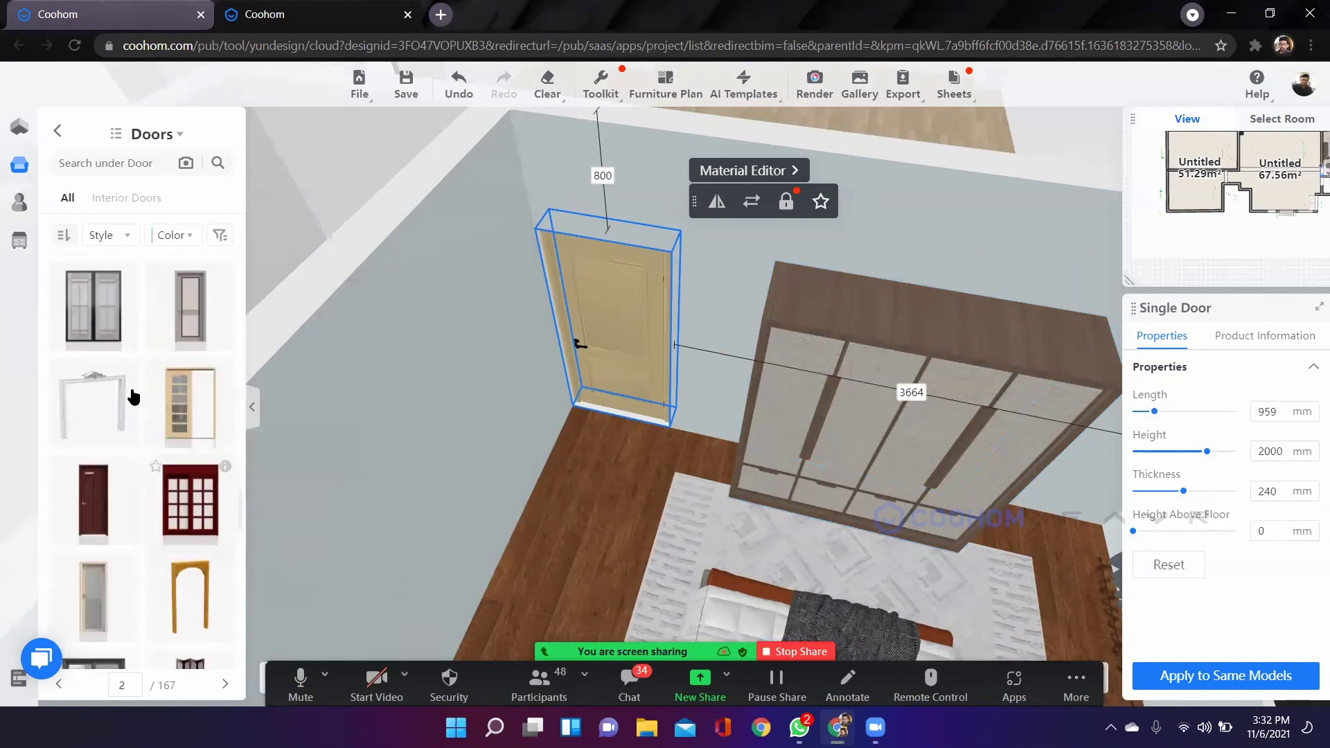
pyautogui.moveTo(115, 440)
pyautogui.scroll(-2, 118, 404)
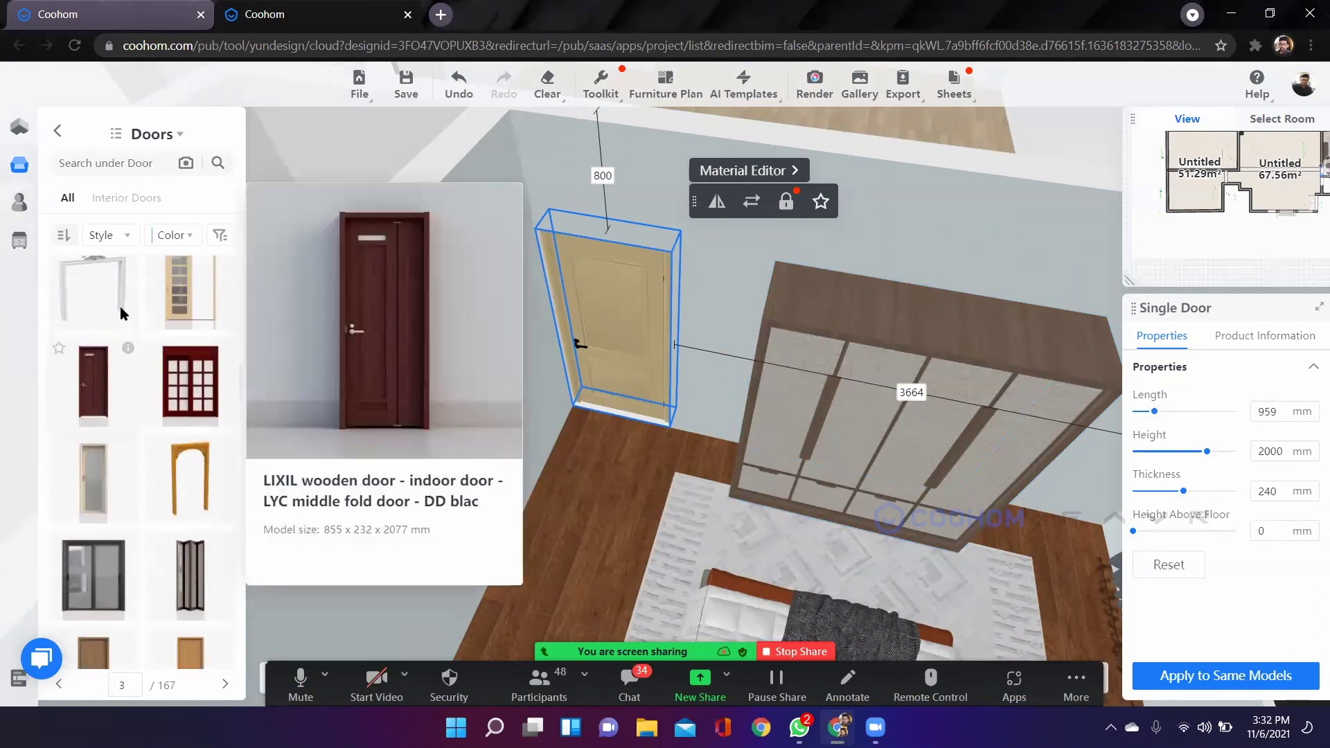
pyautogui.scroll(-4, 131, 333)
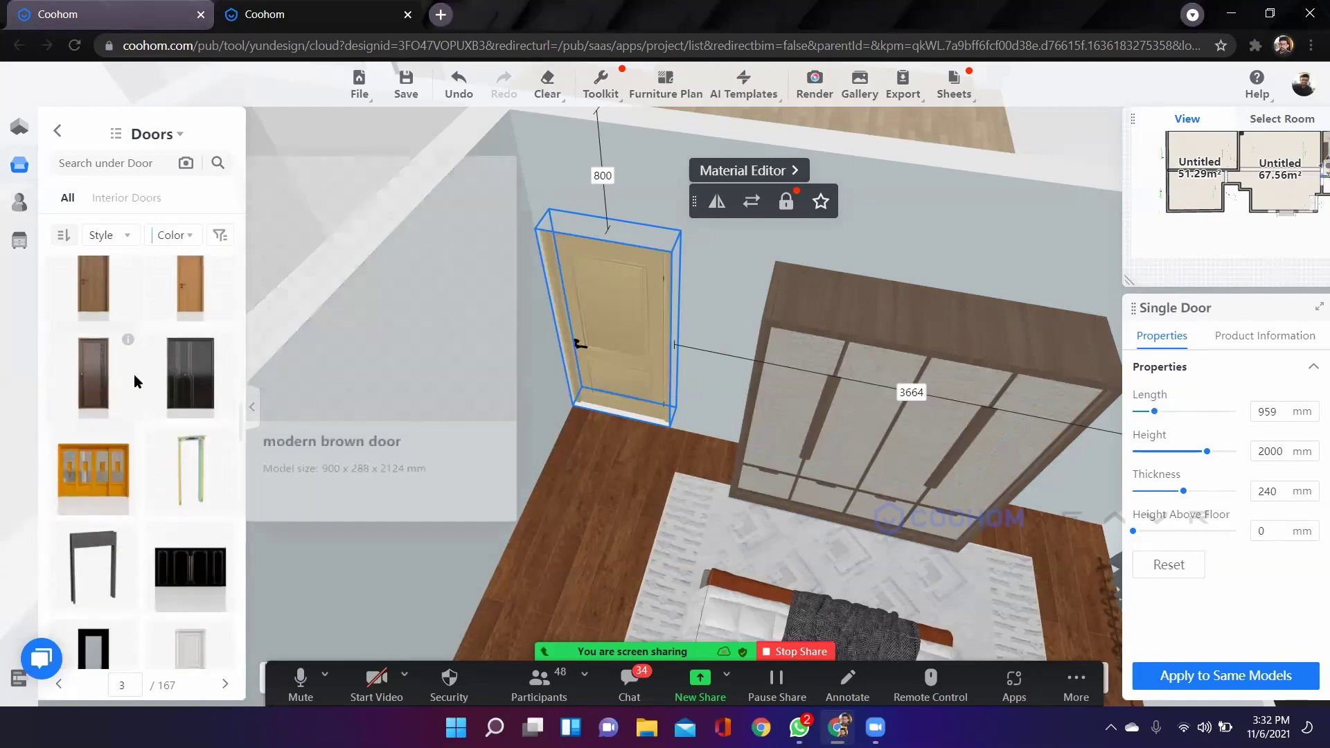
pyautogui.scroll(2, 127, 401)
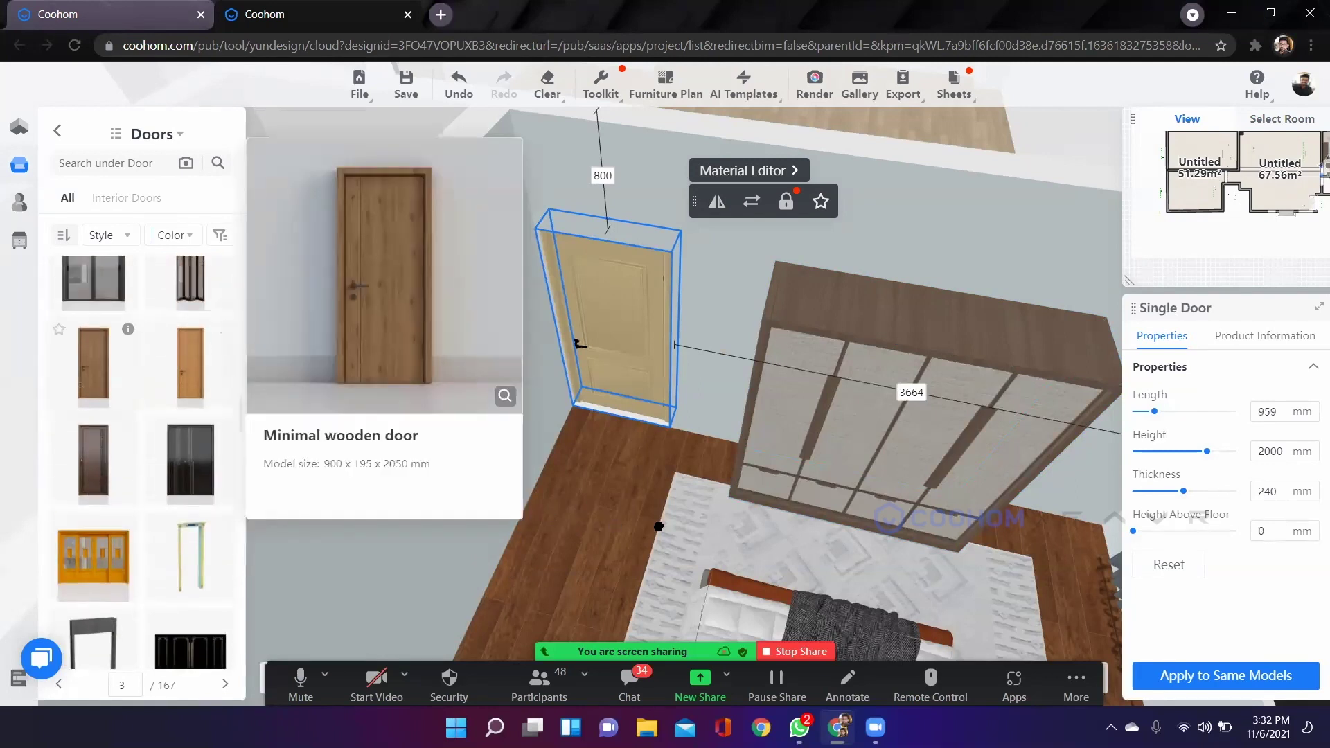
# Examine the replaced bedroom door from other angles, and leave the Doors range for the Construction category.
pyautogui.scroll(-2, 564, 524)
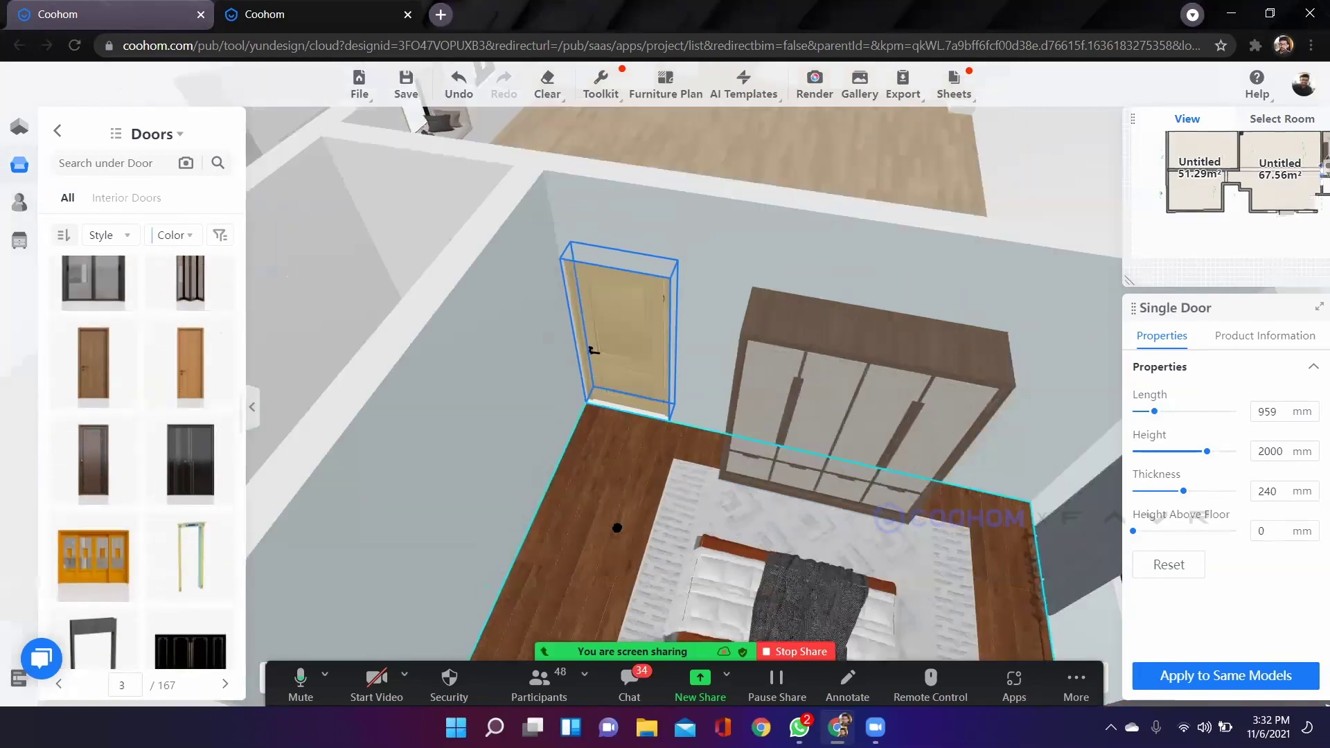
pyautogui.scroll(-1, 617, 527)
pyautogui.moveTo(617, 515); pyautogui.dragTo(586, 529)
pyautogui.moveTo(465, 519); pyautogui.dragTo(307, 463)
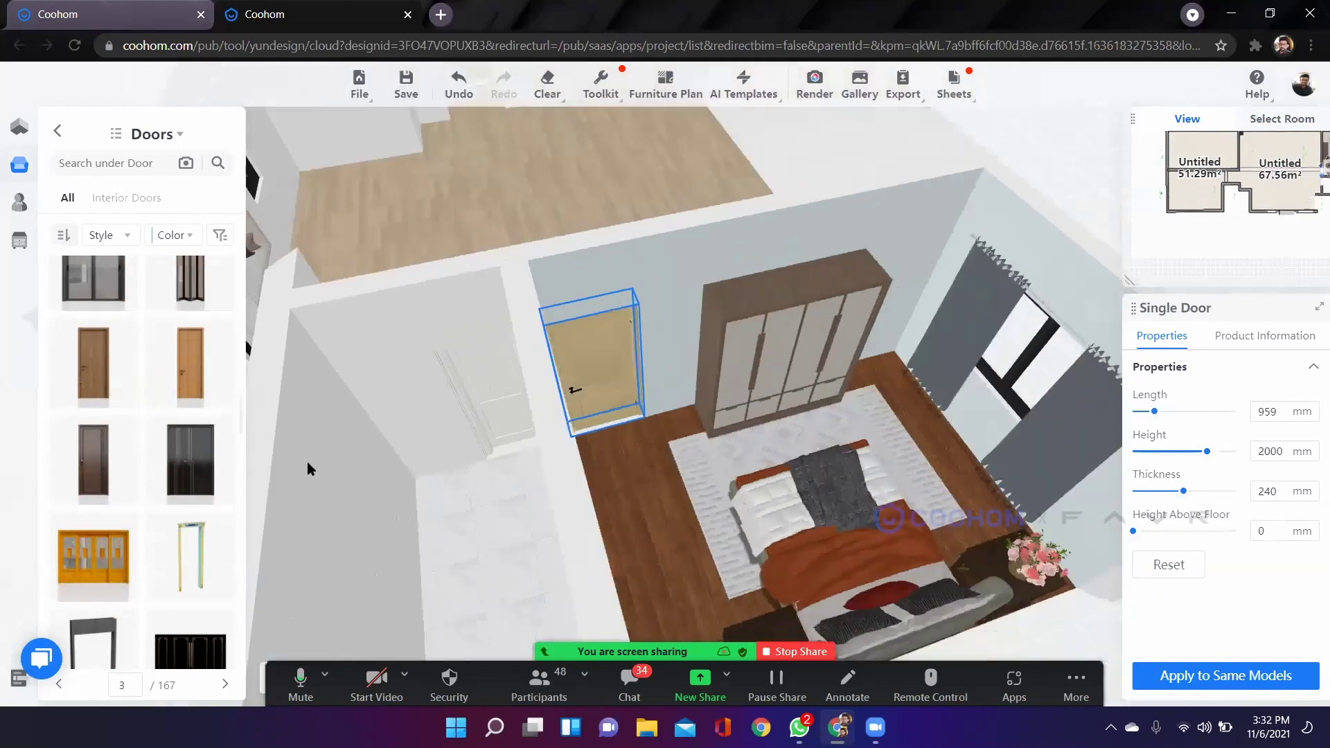
pyautogui.moveTo(31, 215); pyautogui.dragTo(135, 441)
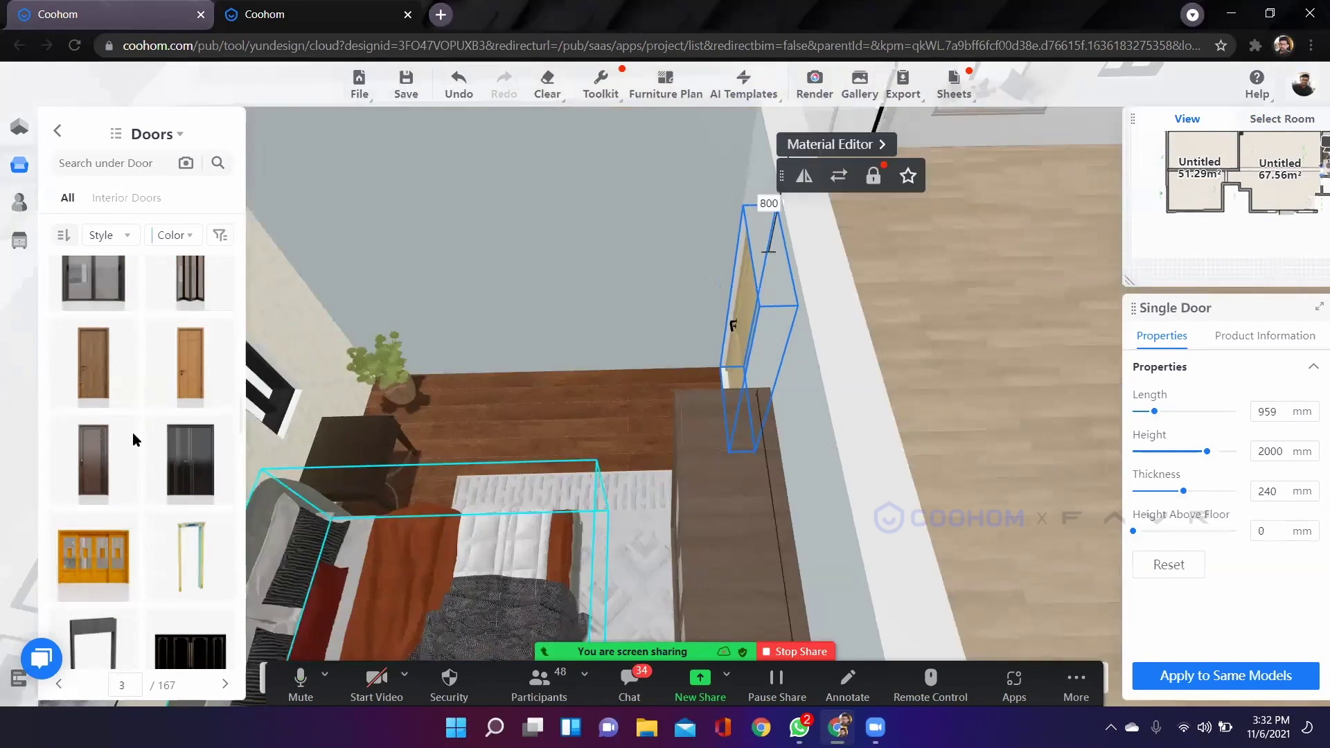
pyautogui.scroll(-2, 132, 432)
pyautogui.moveTo(100, 304)
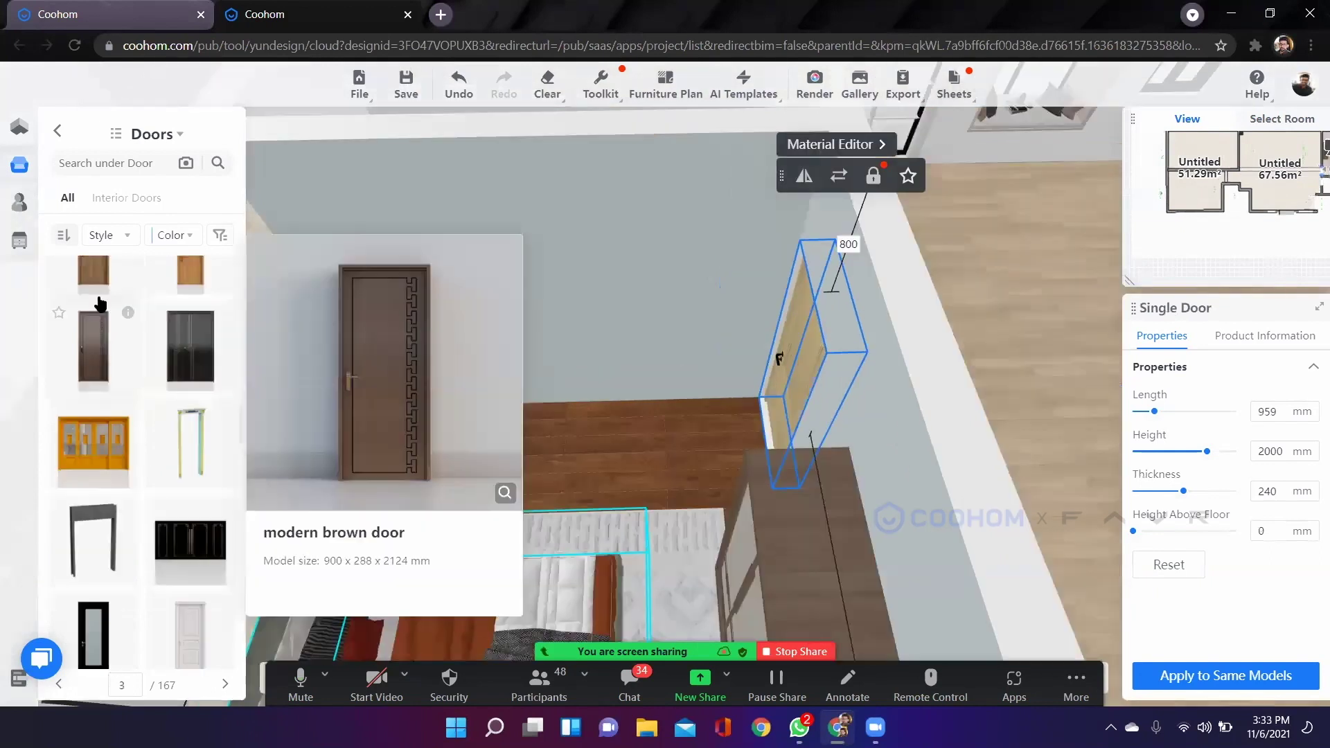
pyautogui.scroll(-6, 118, 471)
pyautogui.click(57, 131)
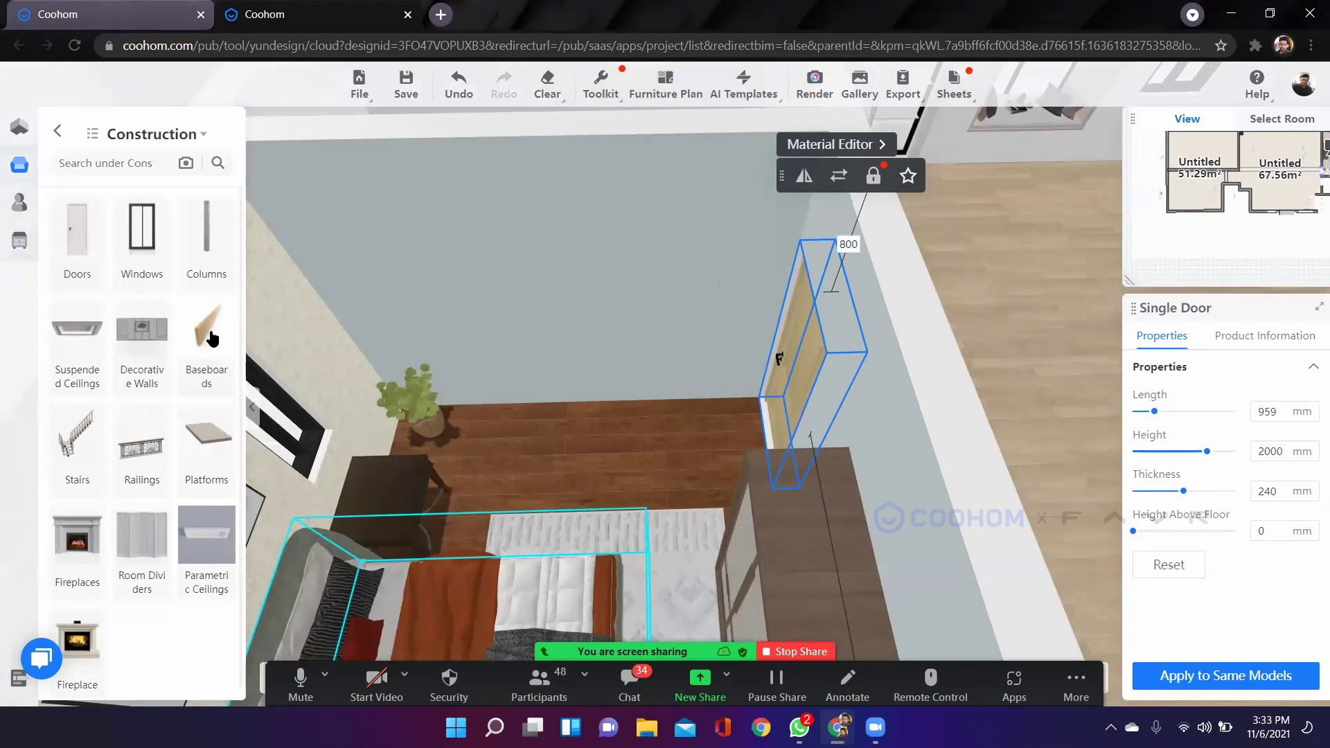
# Add the "Henderson Ikea-100 kickline" model from the Baseboards range along the bedroom walls.
pyautogui.click(208, 332)
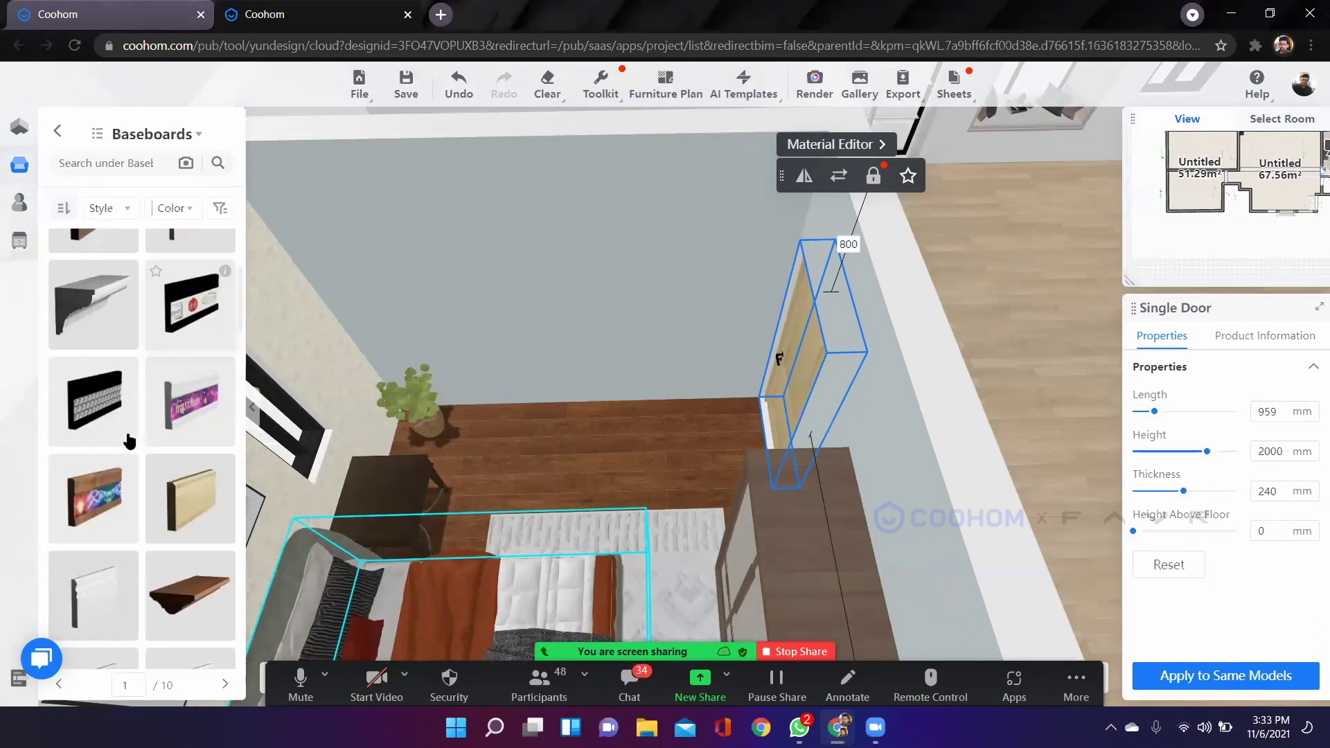
pyautogui.scroll(3, 104, 461)
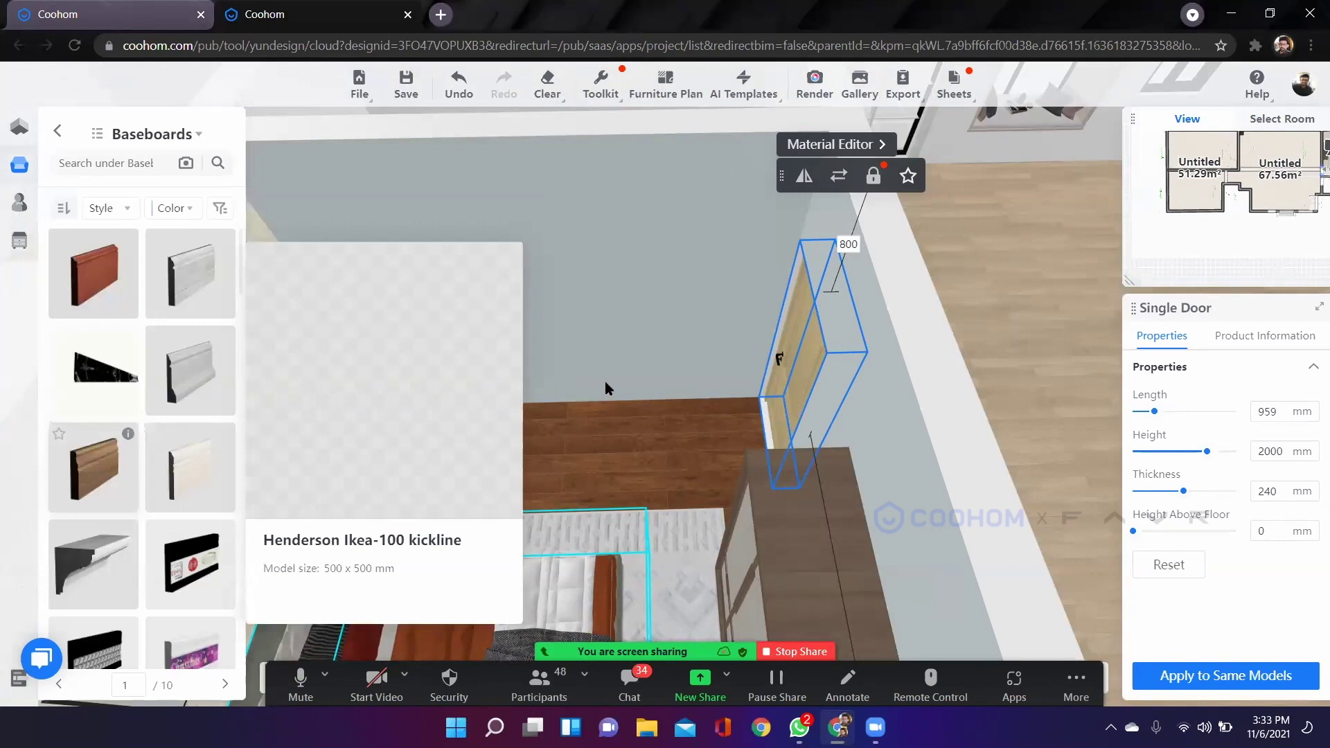
pyautogui.click(564, 434)
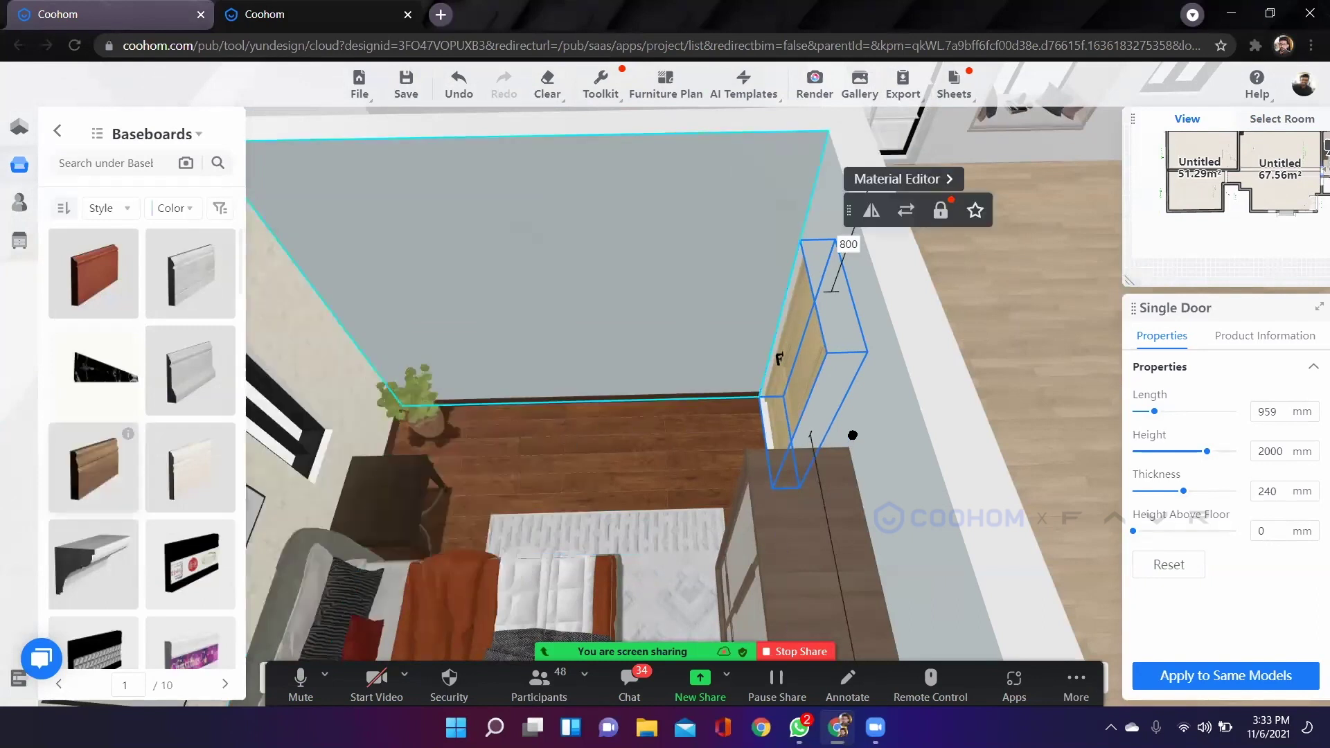
pyautogui.scroll(-3, 852, 435)
pyautogui.click(968, 439)
# Examine the bedroom's new wooden baseboard from several angles, around the door, wardrobe, bed and window walls.
pyautogui.moveTo(764, 424); pyautogui.dragTo(611, 423)
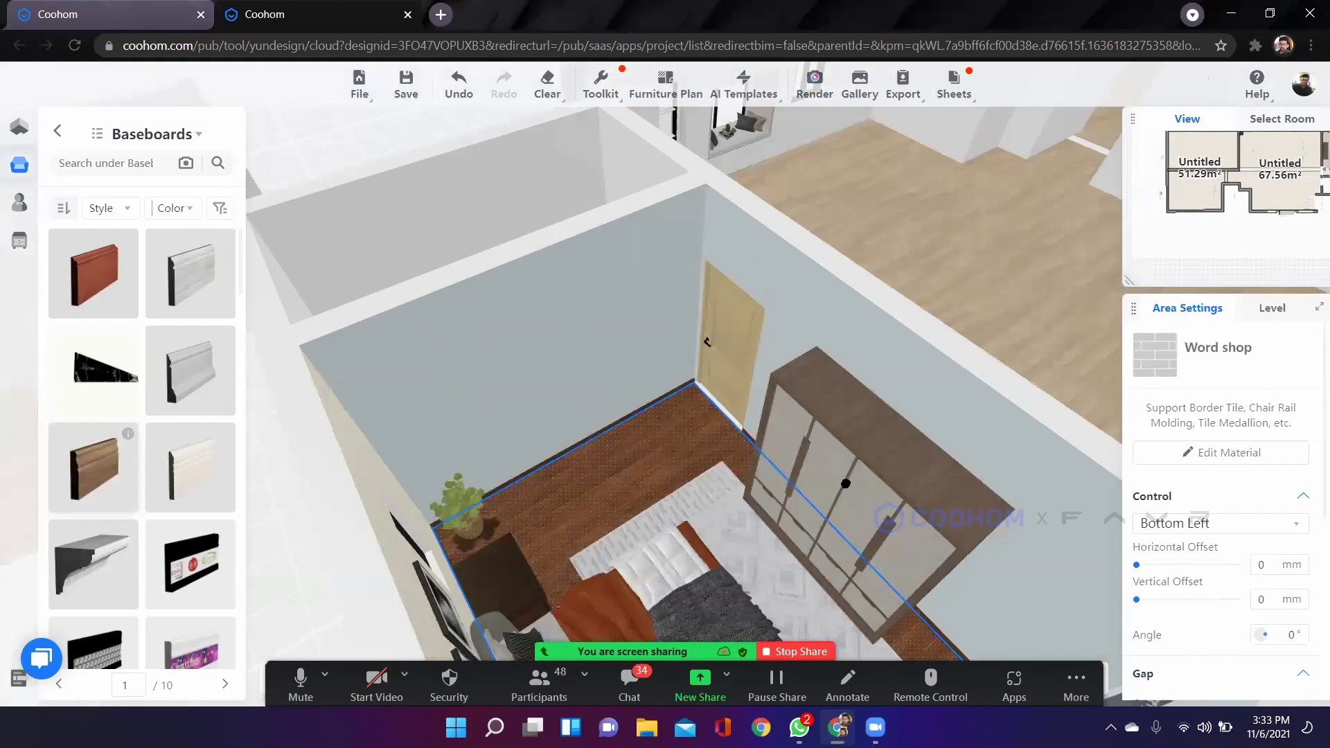
pyautogui.moveTo(846, 483); pyautogui.dragTo(1002, 508)
pyautogui.moveTo(593, 511); pyautogui.dragTo(923, 514)
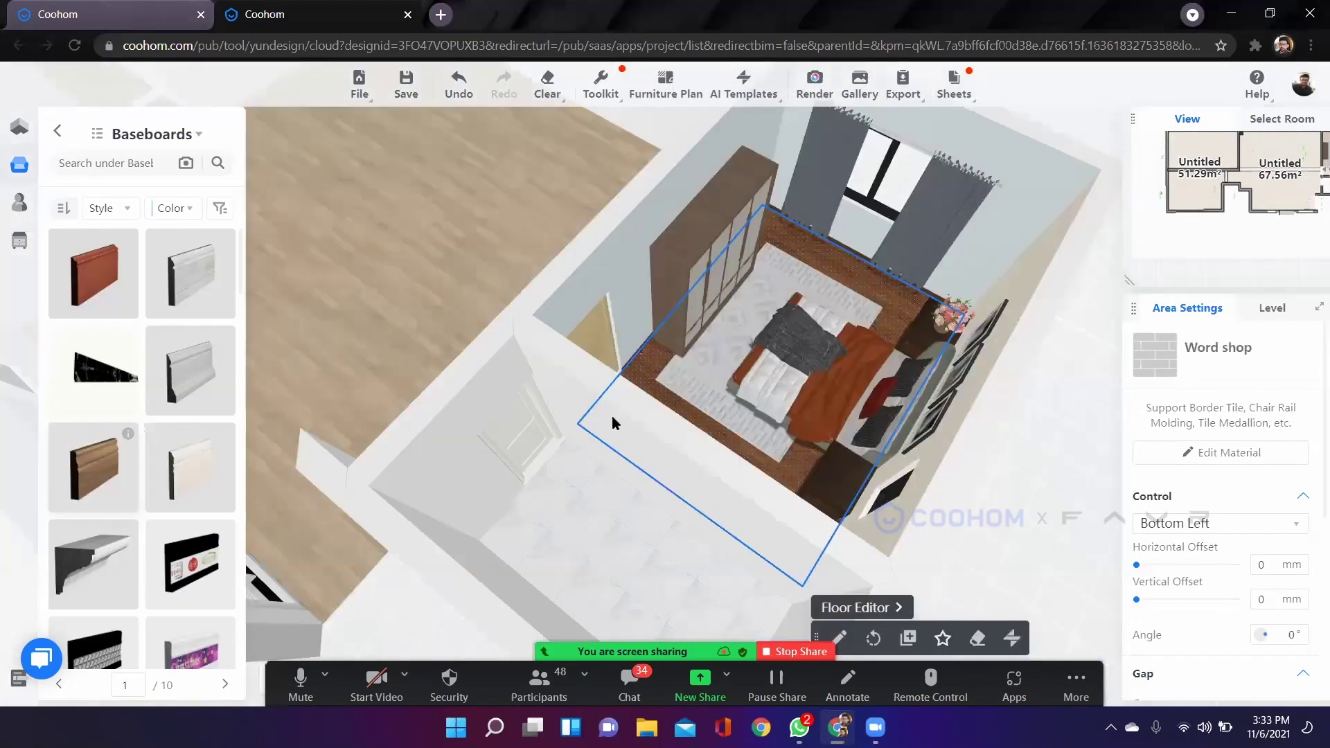
pyautogui.moveTo(635, 377); pyautogui.dragTo(777, 313)
pyautogui.moveTo(963, 392); pyautogui.dragTo(707, 392)
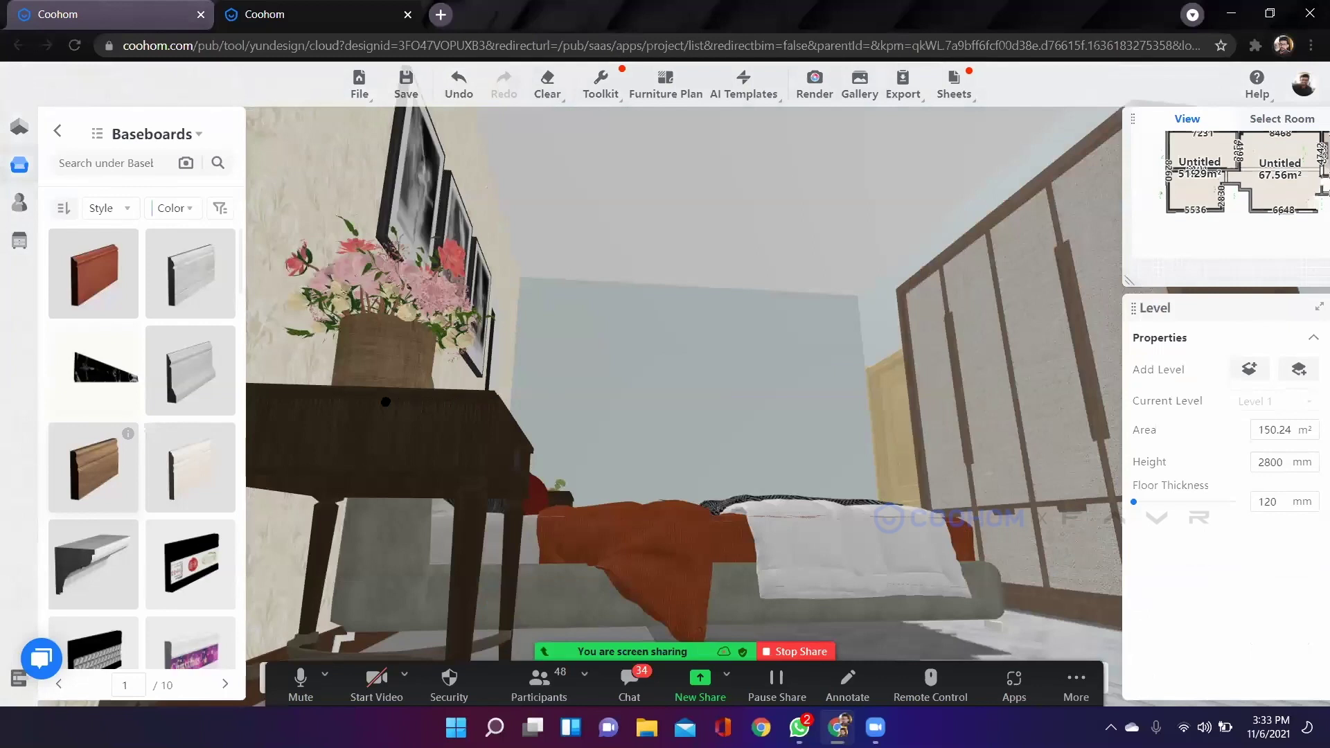
pyautogui.moveTo(344, 409); pyautogui.dragTo(510, 443)
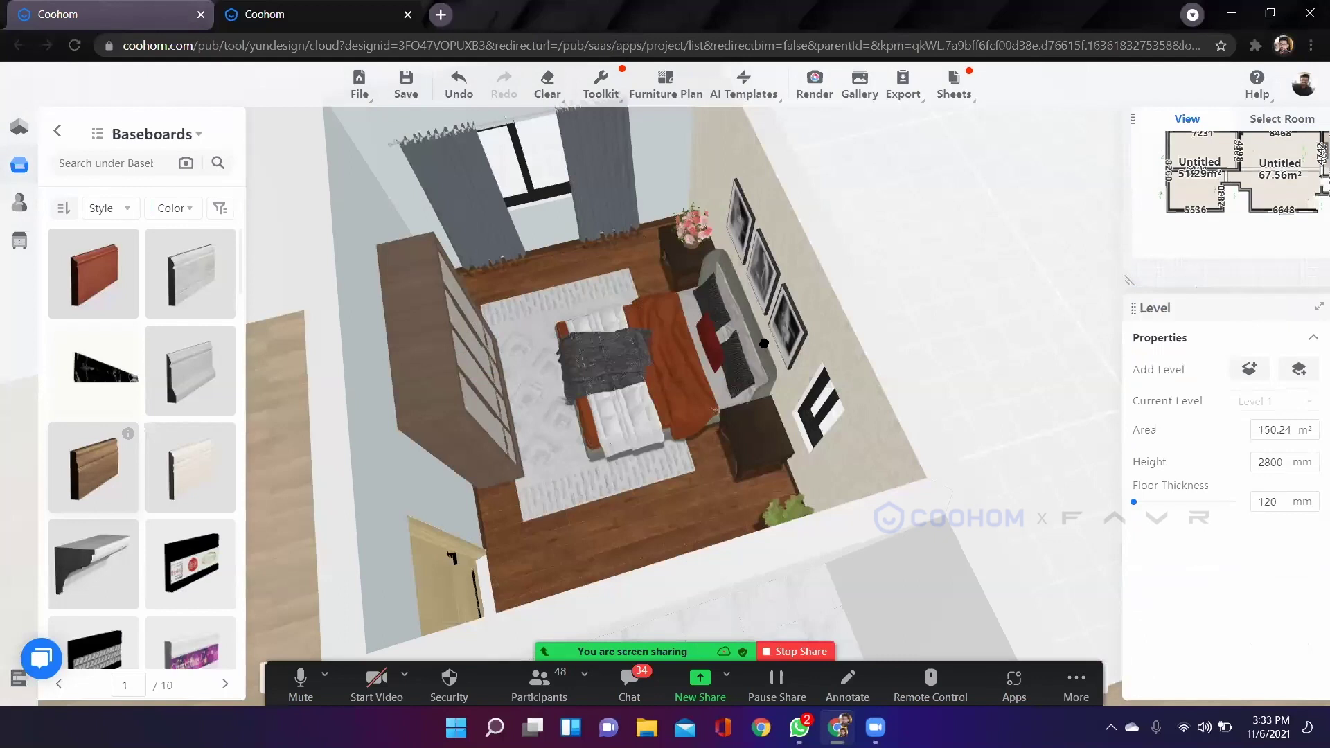
pyautogui.moveTo(763, 344); pyautogui.dragTo(743, 282)
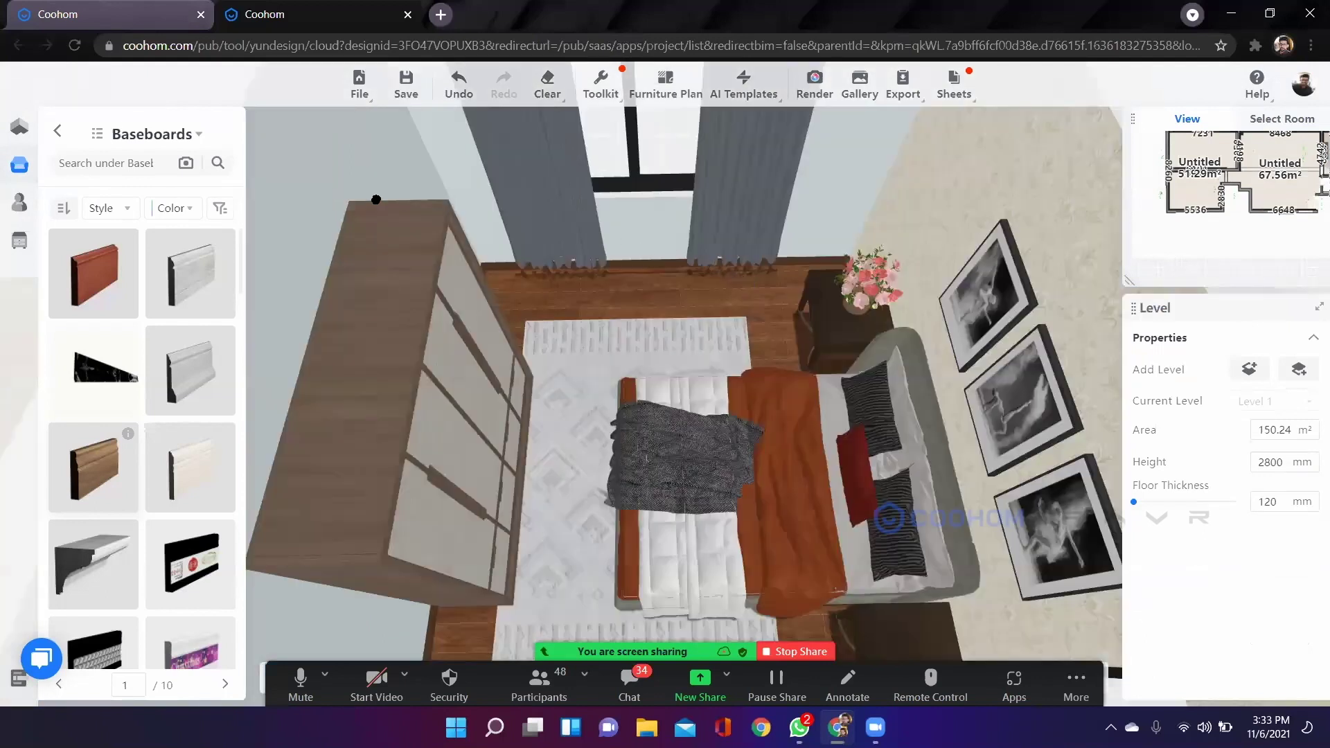
# Look up at the bedroom ceiling and go through the models in the Suspended Ceilings range of the Construction category.
pyautogui.moveTo(464, 214); pyautogui.dragTo(465, 218)
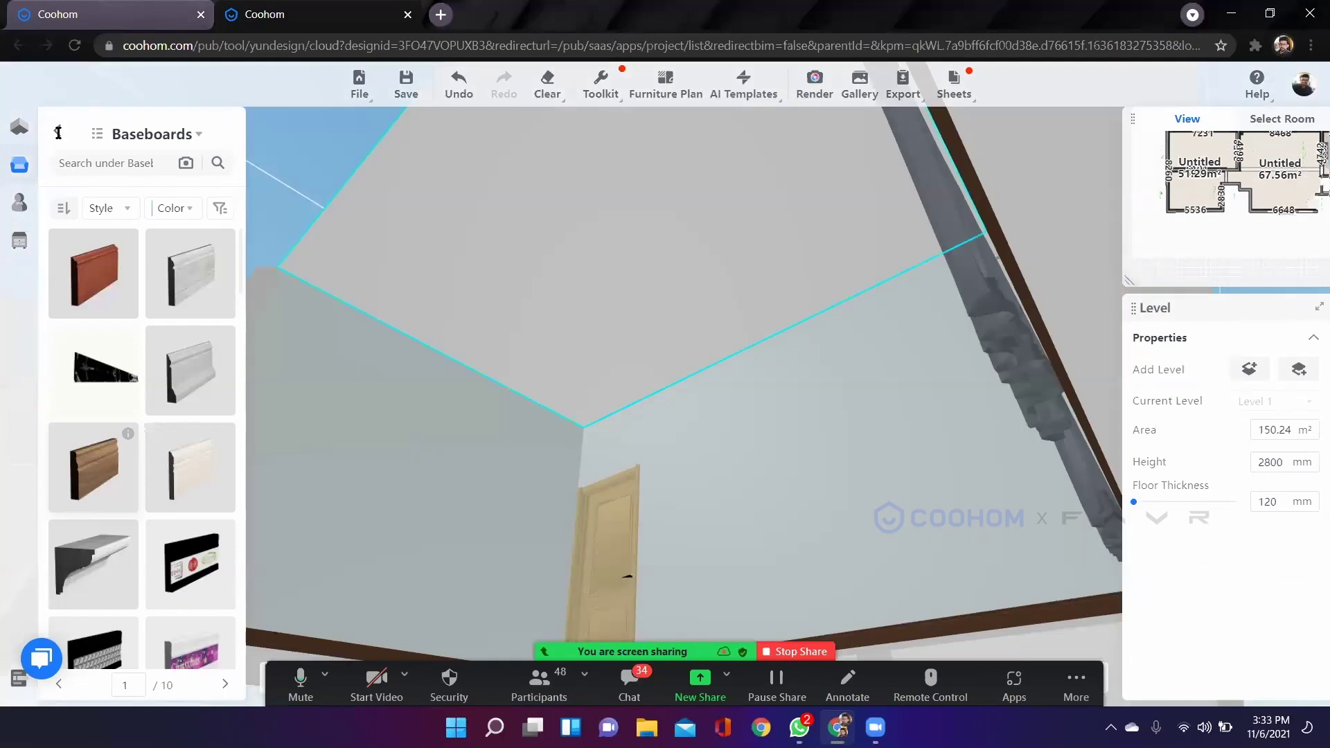
pyautogui.click(58, 133)
pyautogui.click(72, 335)
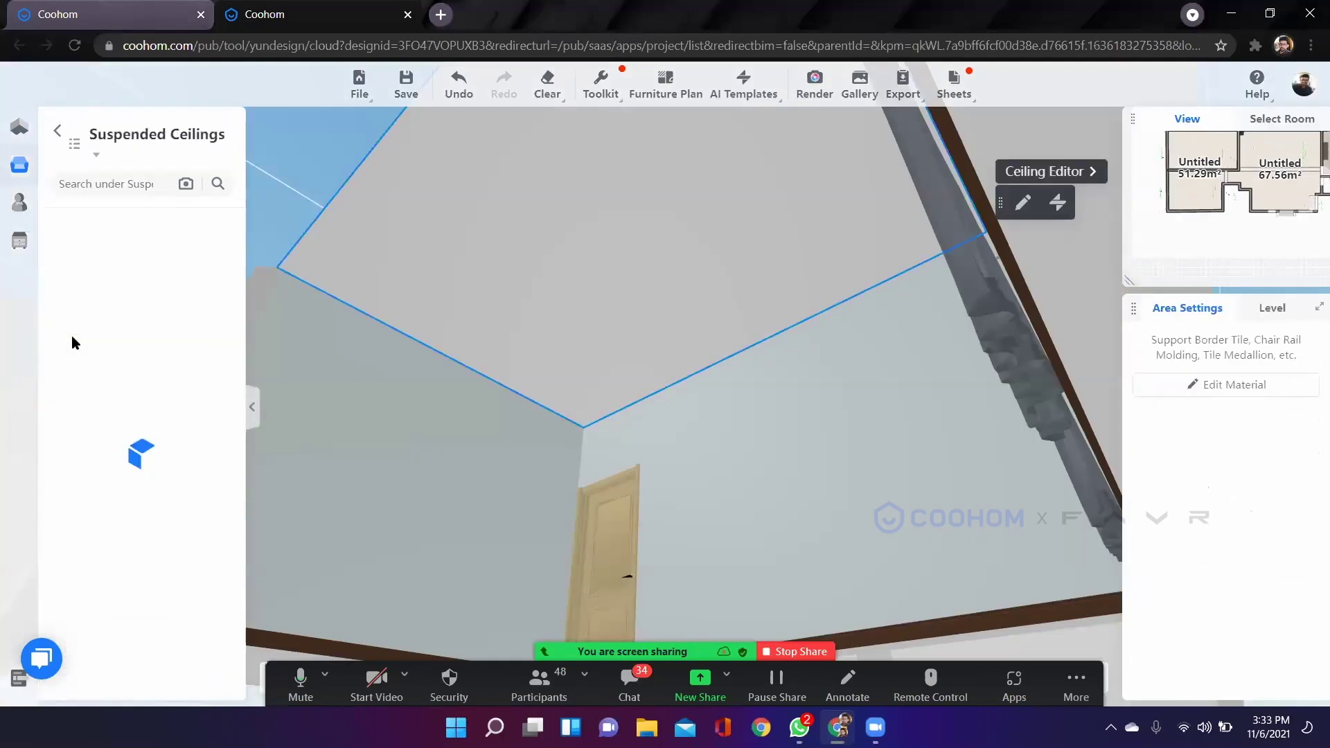
pyautogui.scroll(-5, 110, 306)
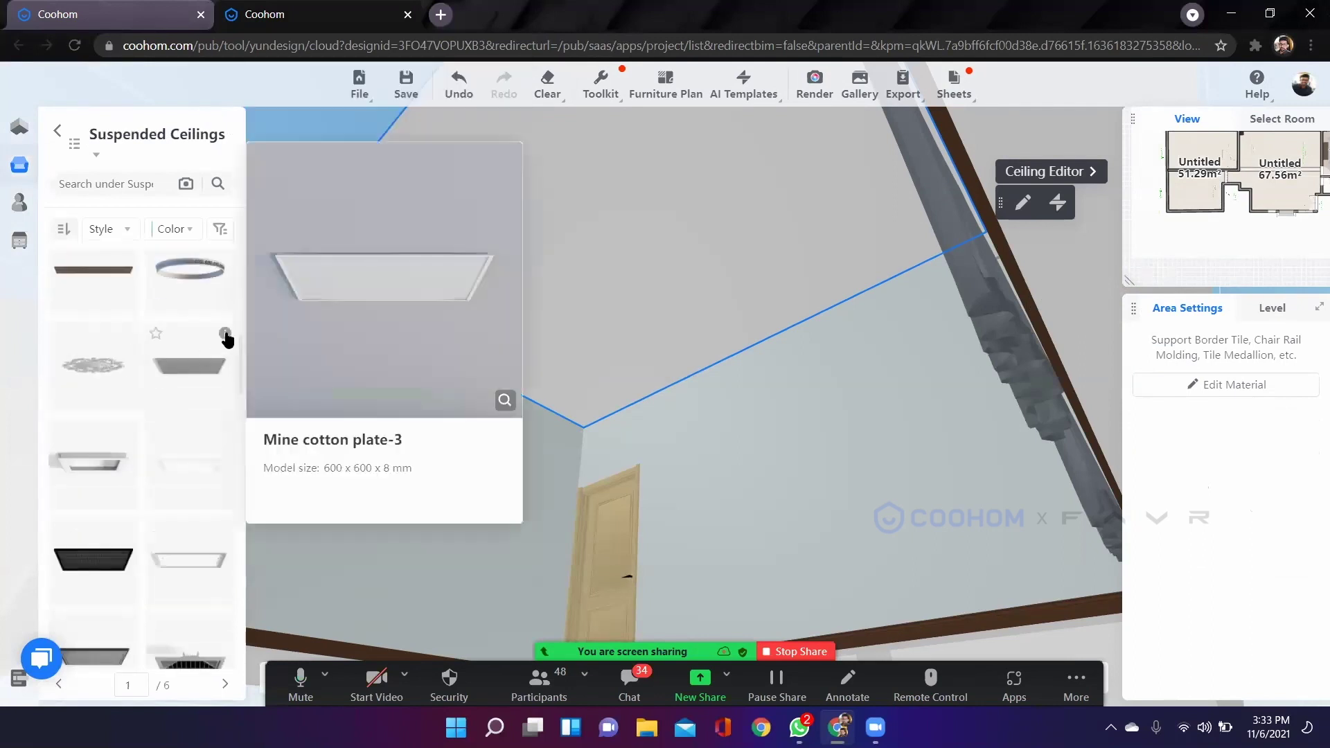
pyautogui.scroll(-3, 167, 417)
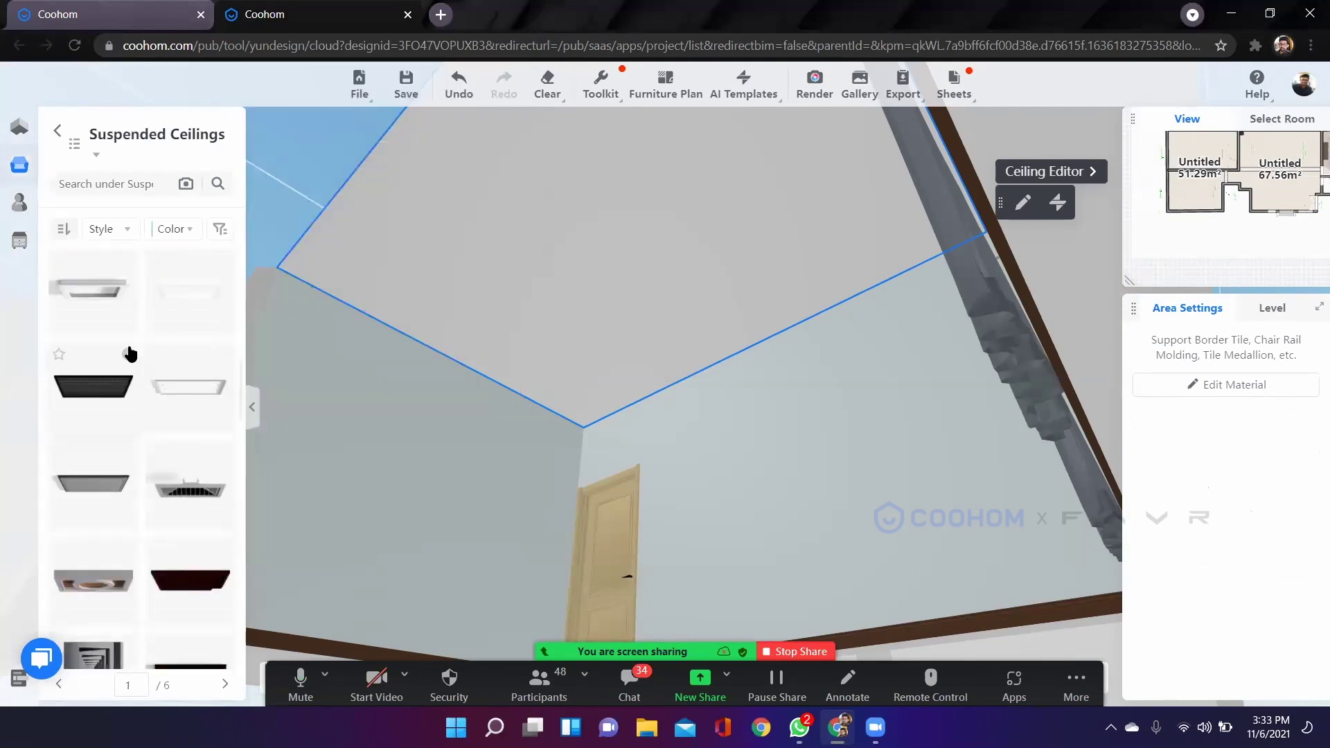
pyautogui.scroll(-3, 217, 357)
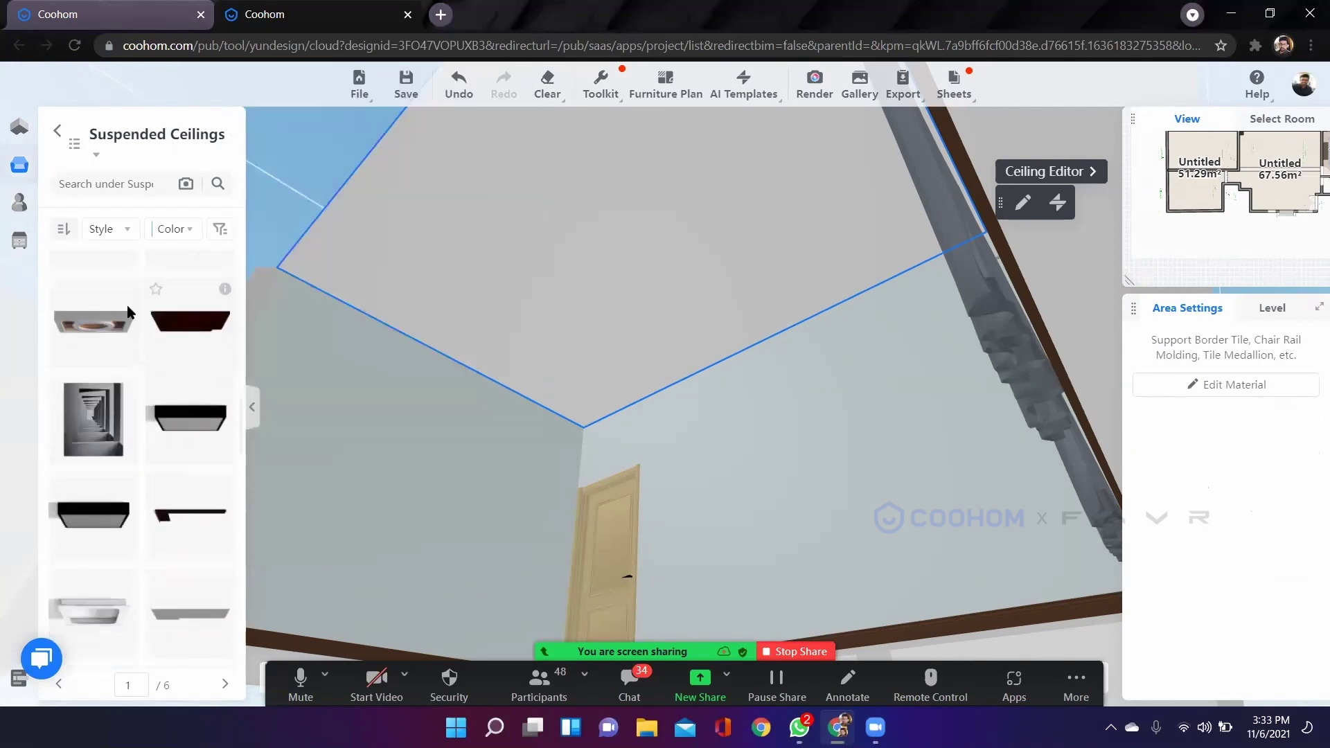
pyautogui.scroll(1, 130, 360)
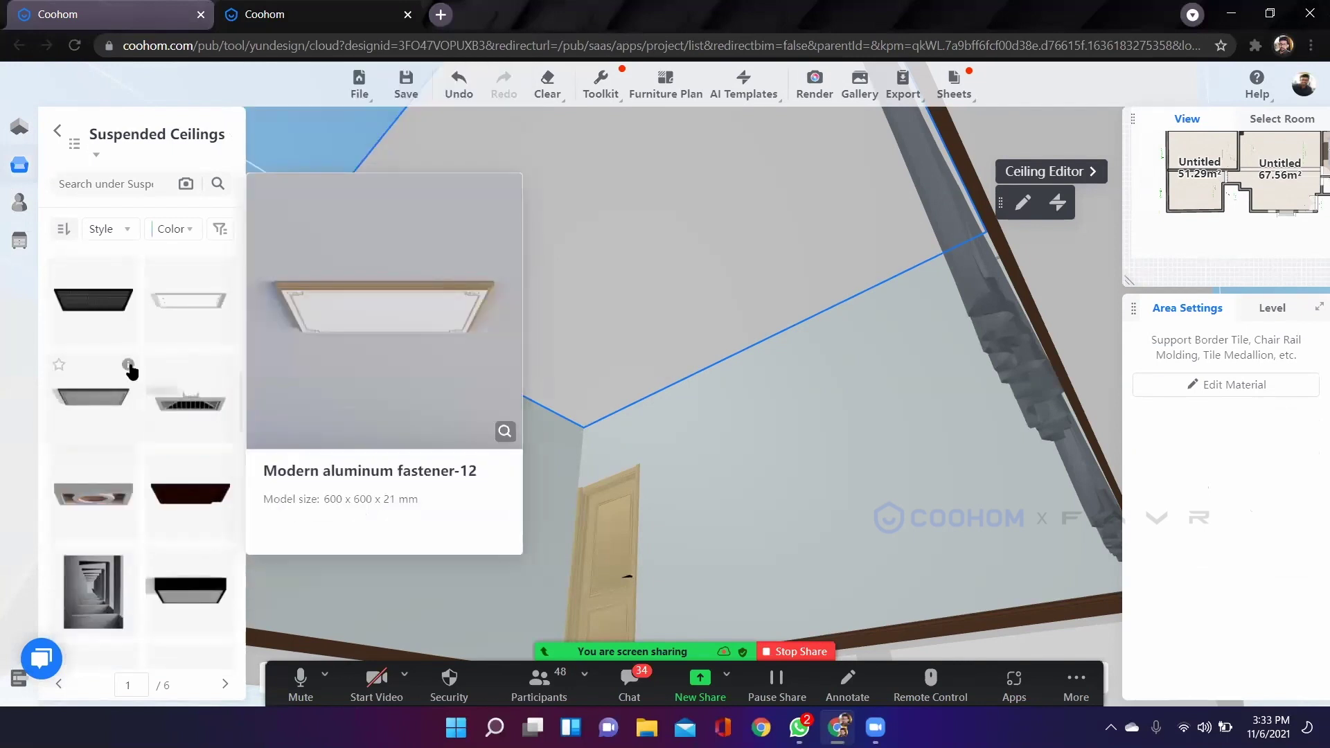
pyautogui.scroll(-2, 208, 402)
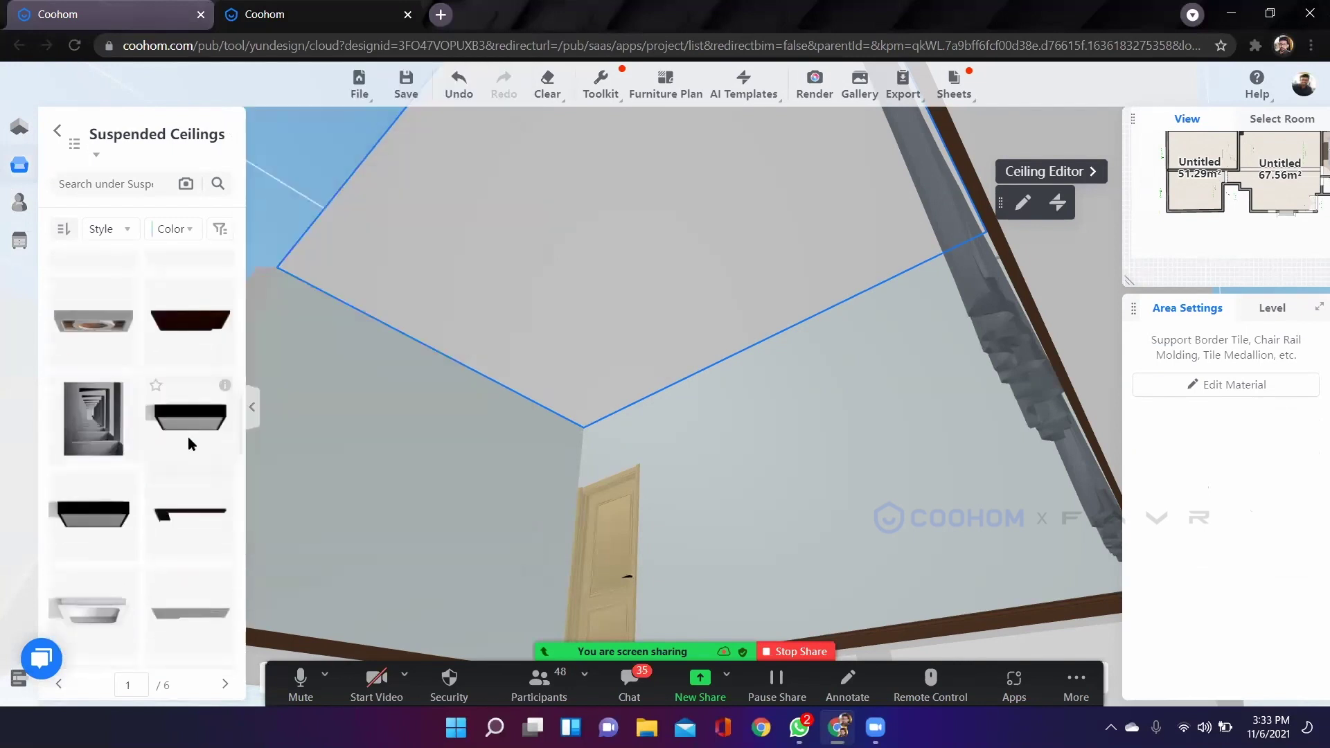
pyautogui.scroll(-2, 192, 423)
# Open the ceiling of the room with the door and curtained window in the Suspended Ceiling Editor.
pyautogui.moveTo(315, 366); pyautogui.dragTo(362, 267)
pyautogui.click(534, 235)
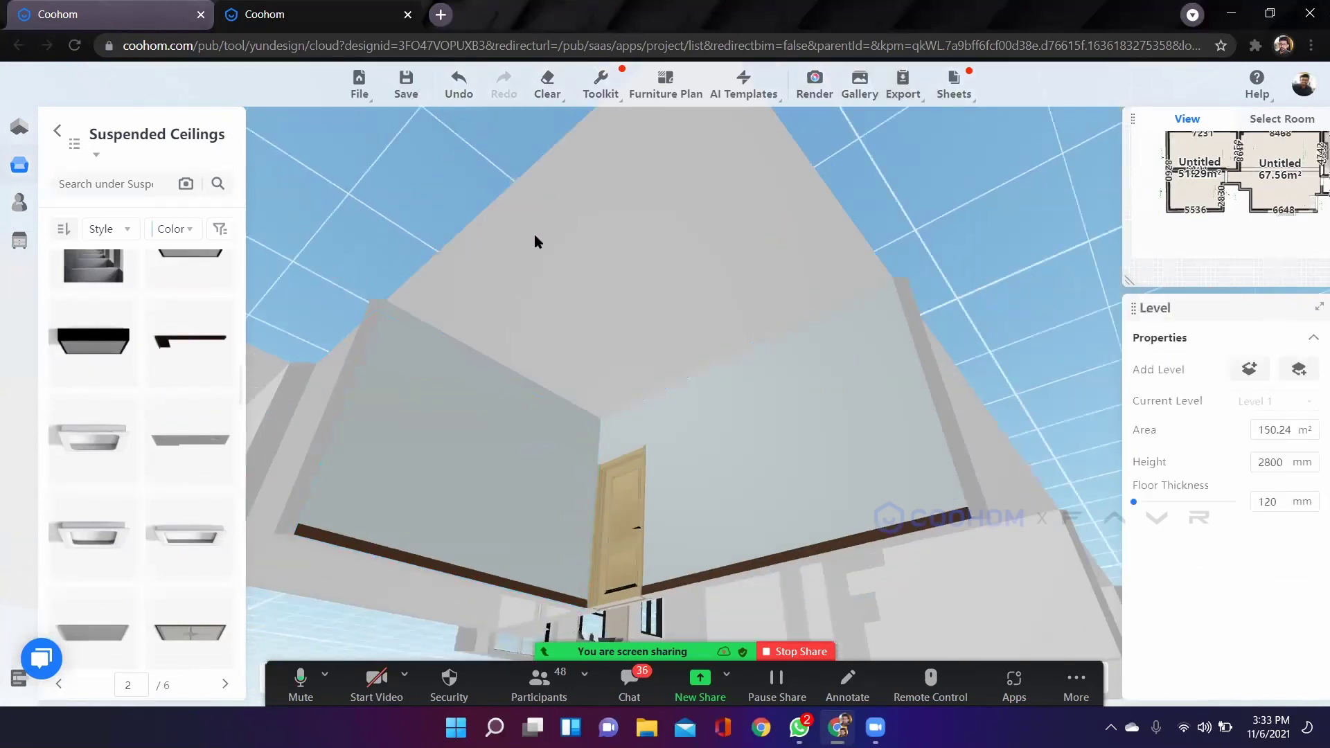
pyautogui.moveTo(888, 202); pyautogui.dragTo(928, 194)
pyautogui.press('Up')
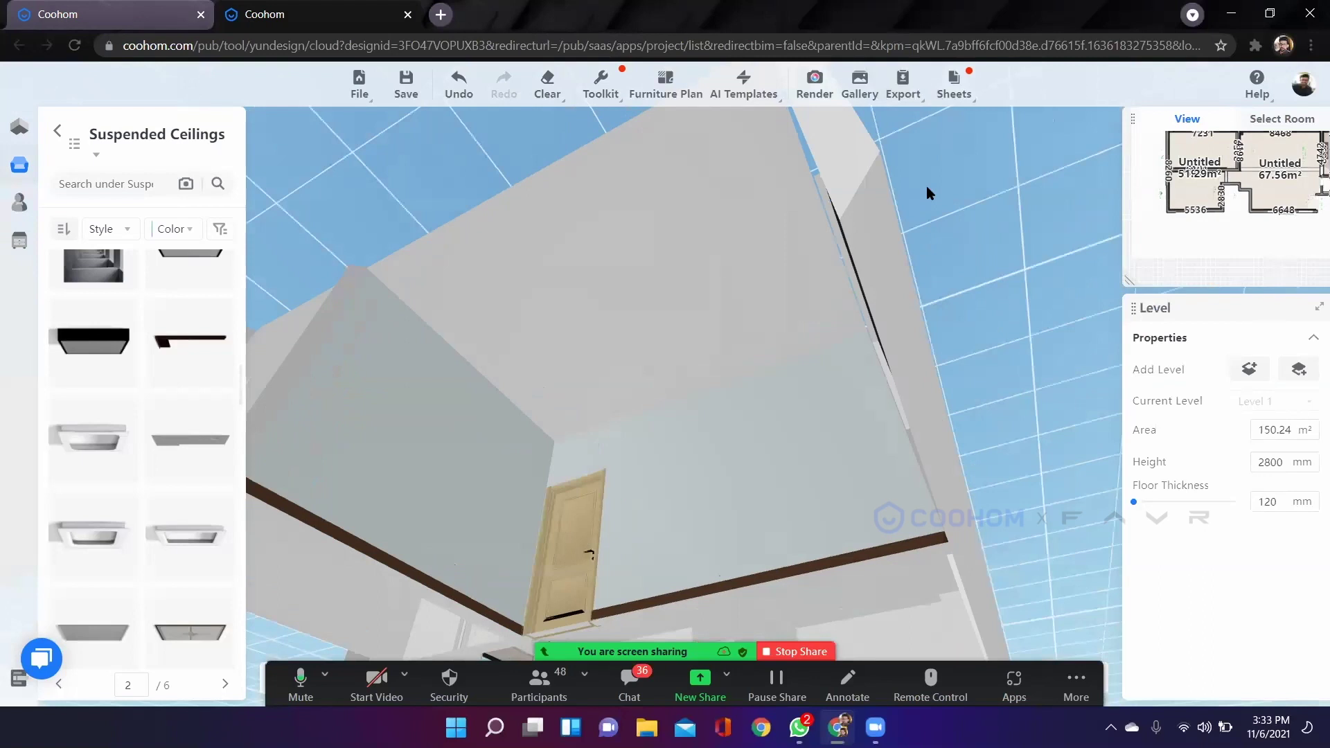
pyautogui.press('Up')
pyautogui.press('Left')
pyautogui.press('Left')
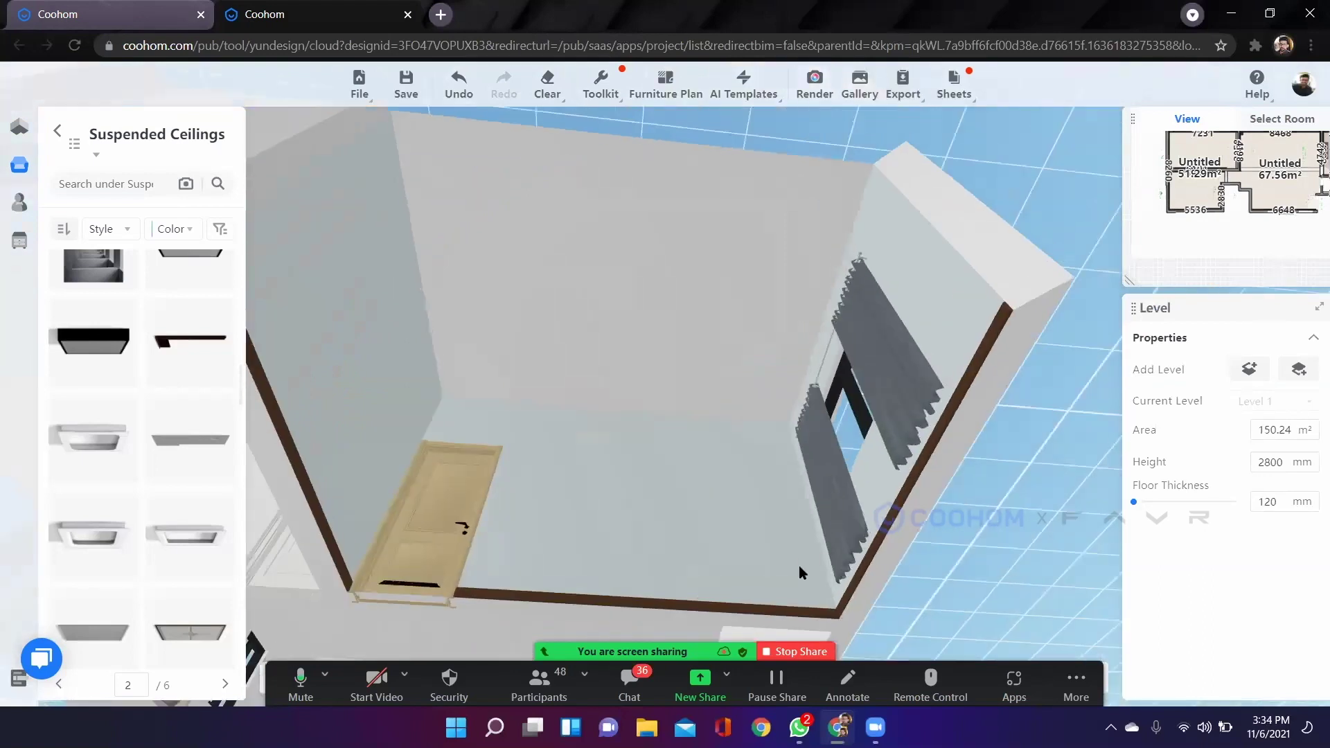
pyautogui.doubleClick(812, 590)
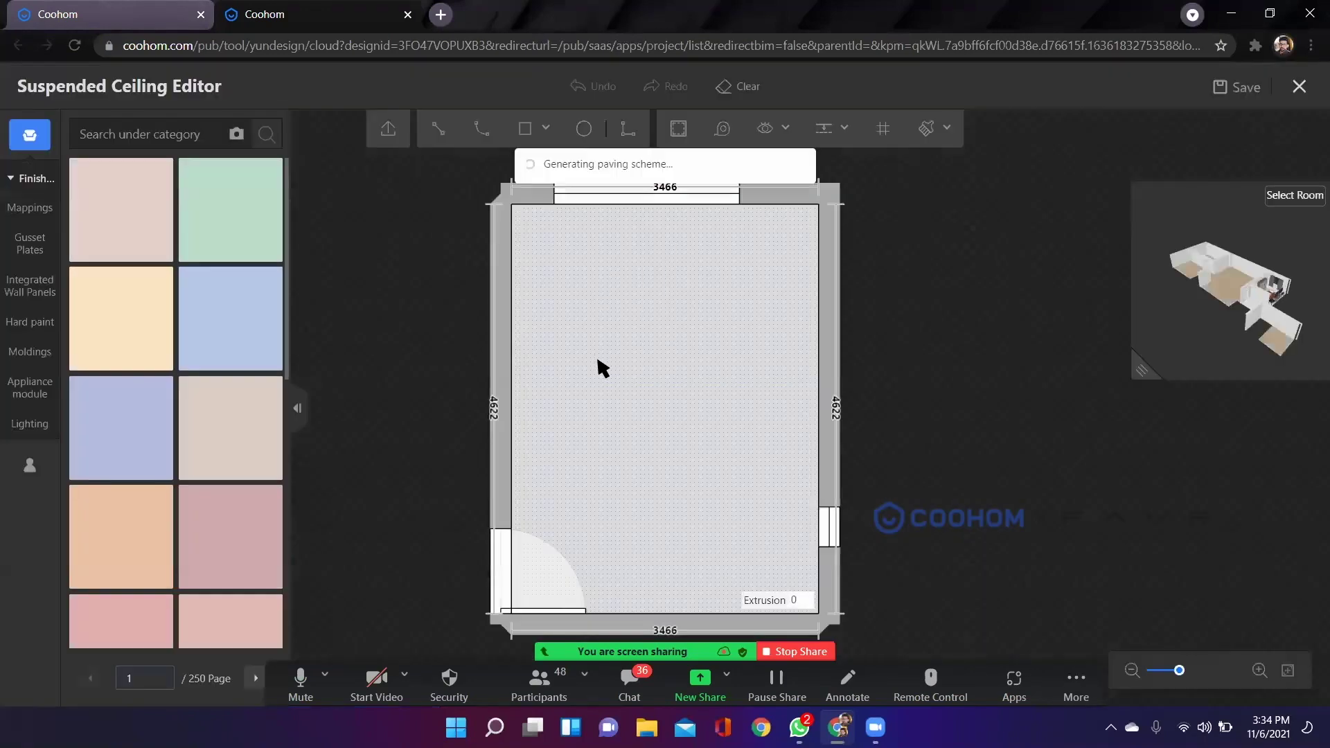
# Draw a rectangle about 2666 by 3755 mm inside the room's ceiling outline.
pyautogui.scroll(1, 597, 360)
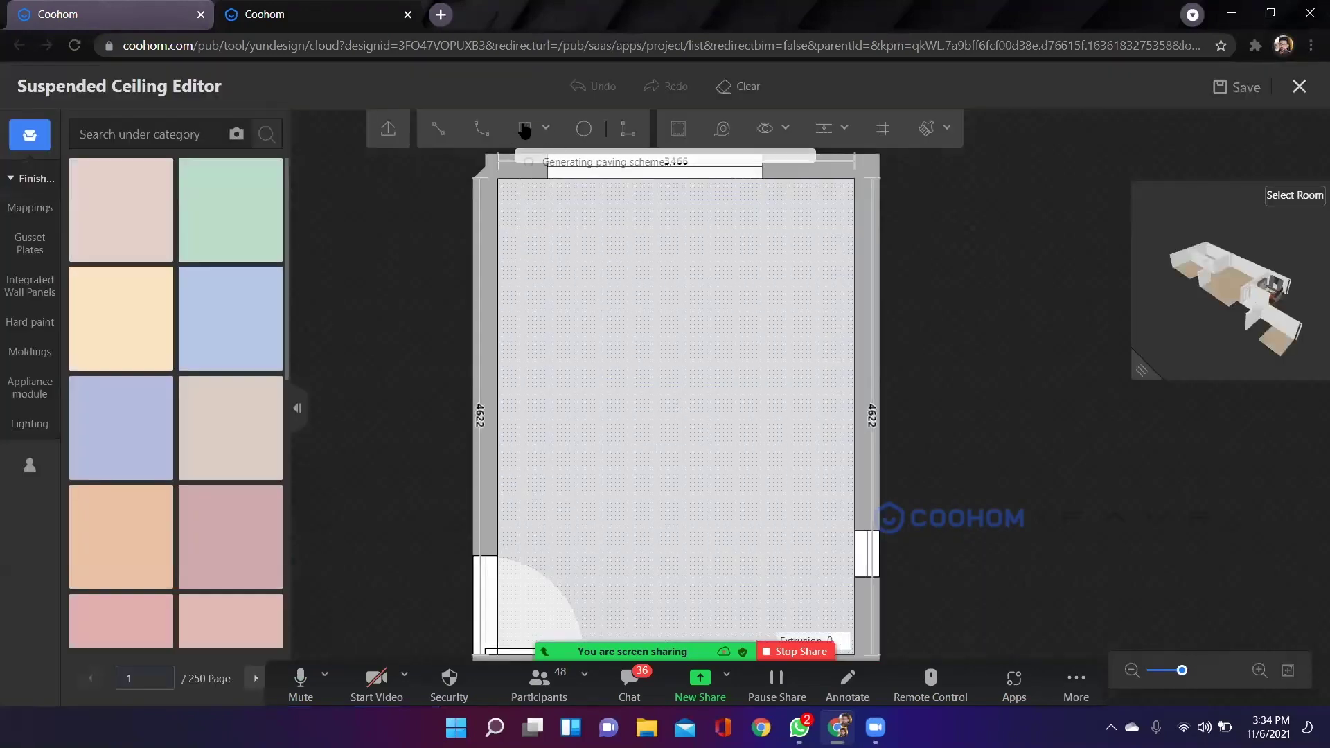
pyautogui.click(525, 129)
pyautogui.click(559, 268)
pyautogui.click(782, 580)
pyautogui.press('Escape')
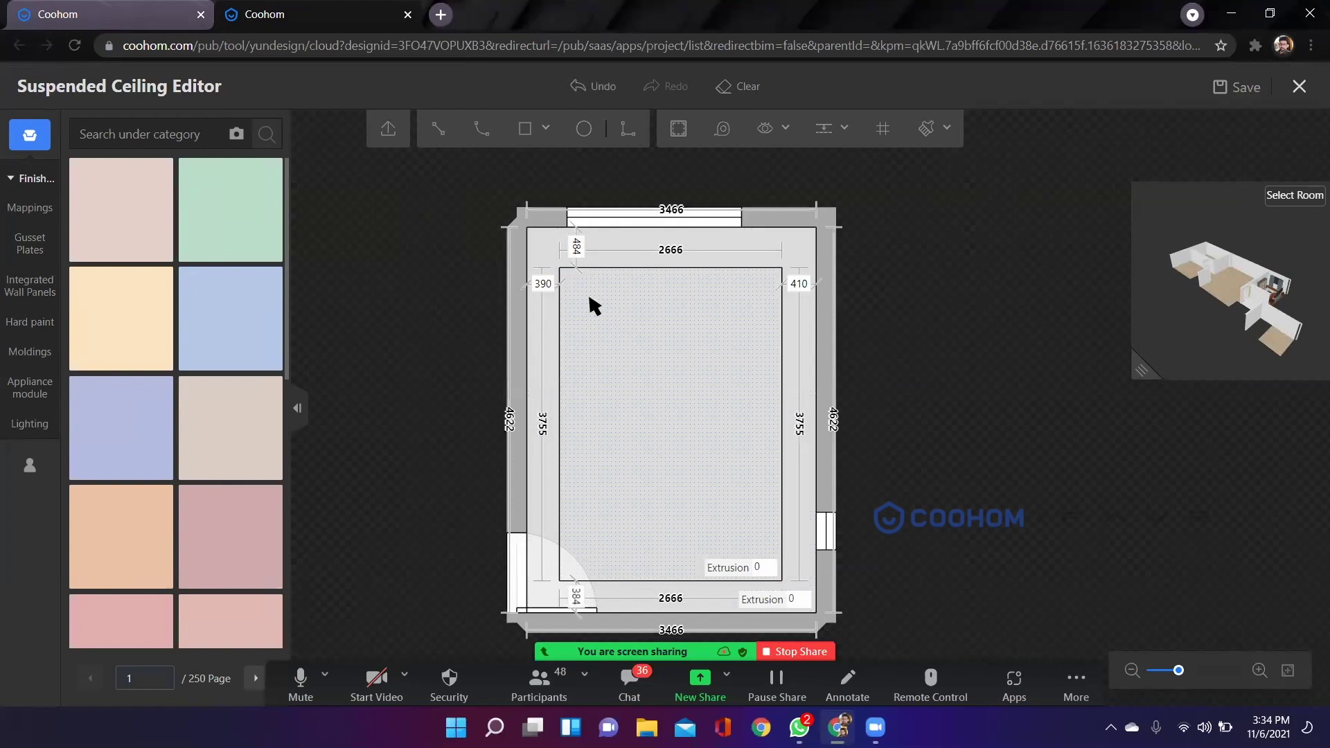
# Set the inner rectangle's distance to all four walls to 500 mm.
pyautogui.click(548, 279)
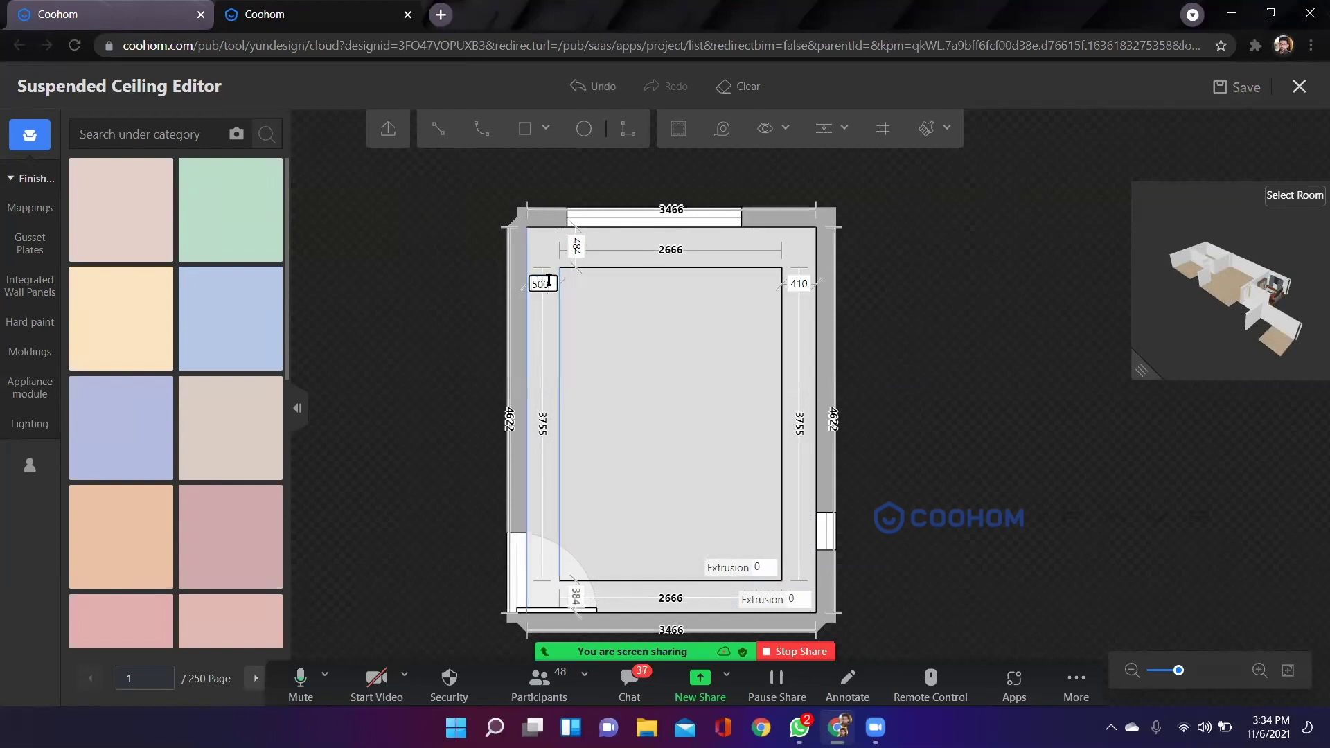
pyautogui.press('Return')
pyautogui.click(586, 246)
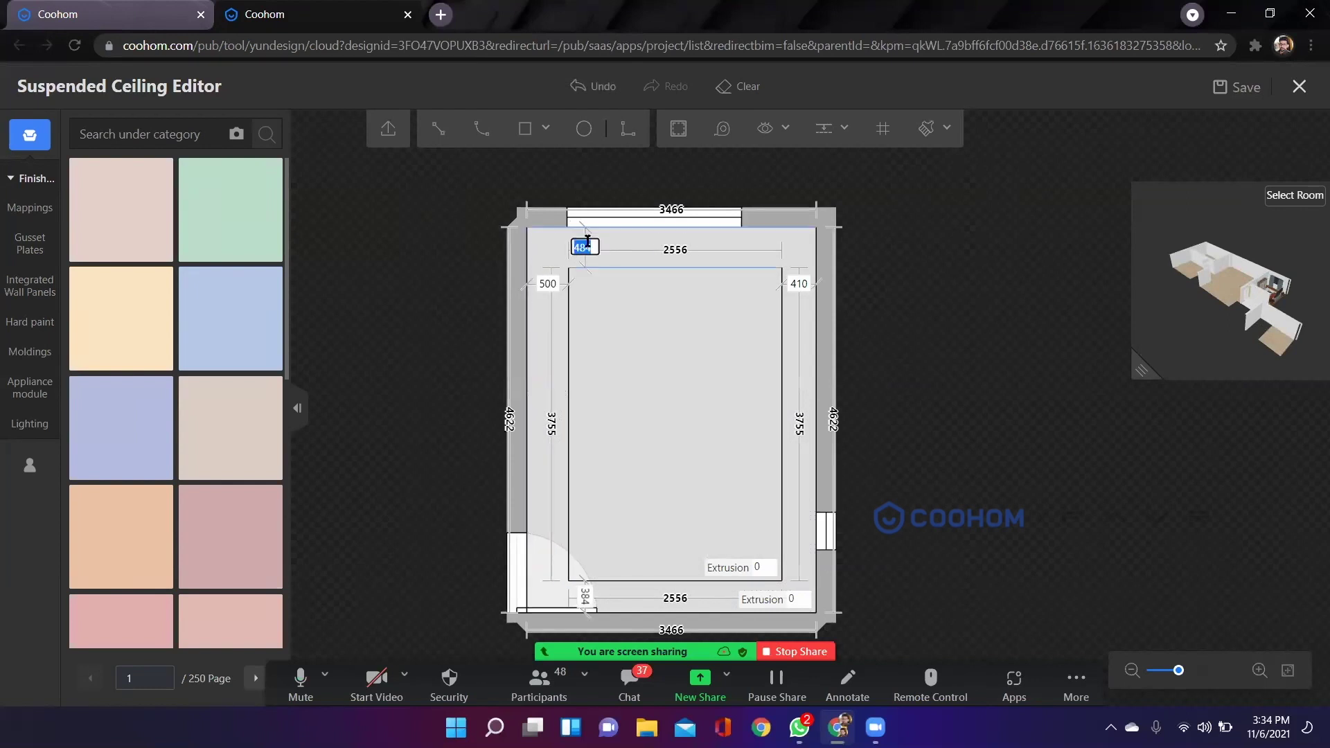
pyautogui.write('500')
pyautogui.press('Return')
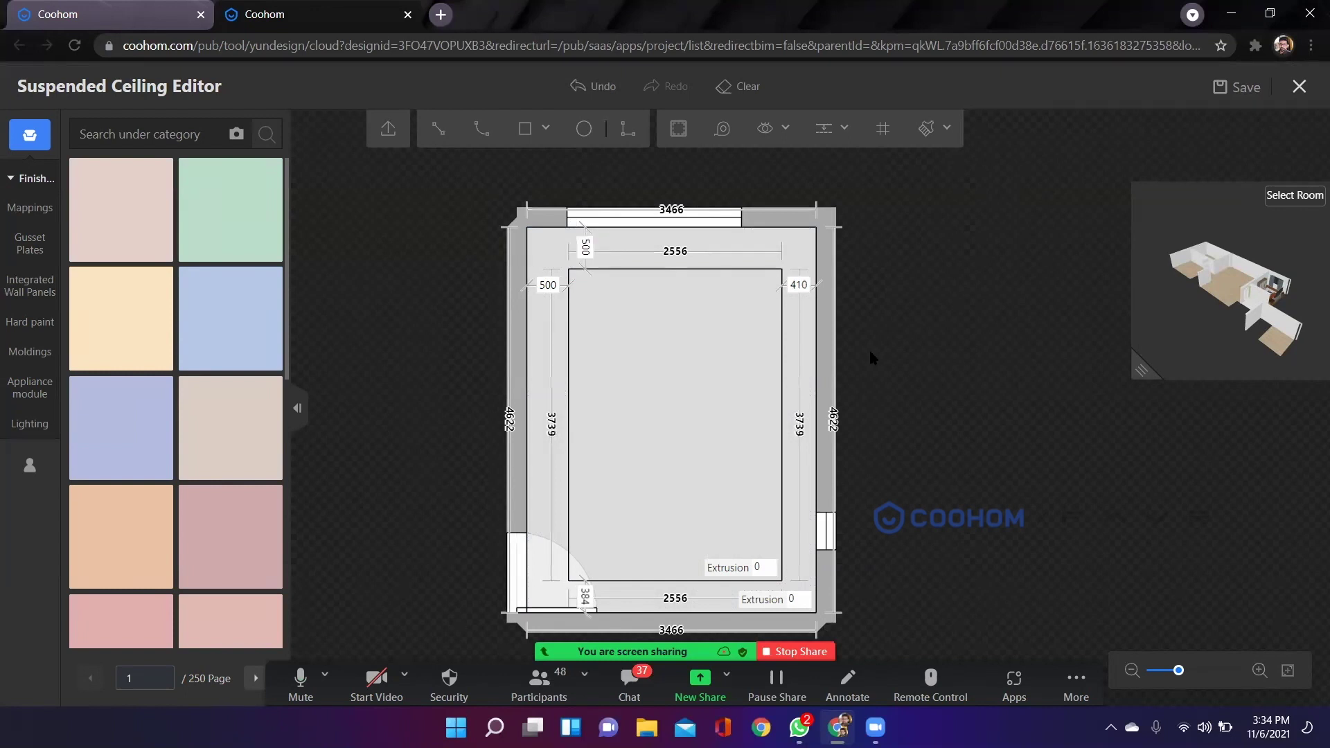
pyautogui.click(799, 283)
pyautogui.press('Return')
pyautogui.click(587, 594)
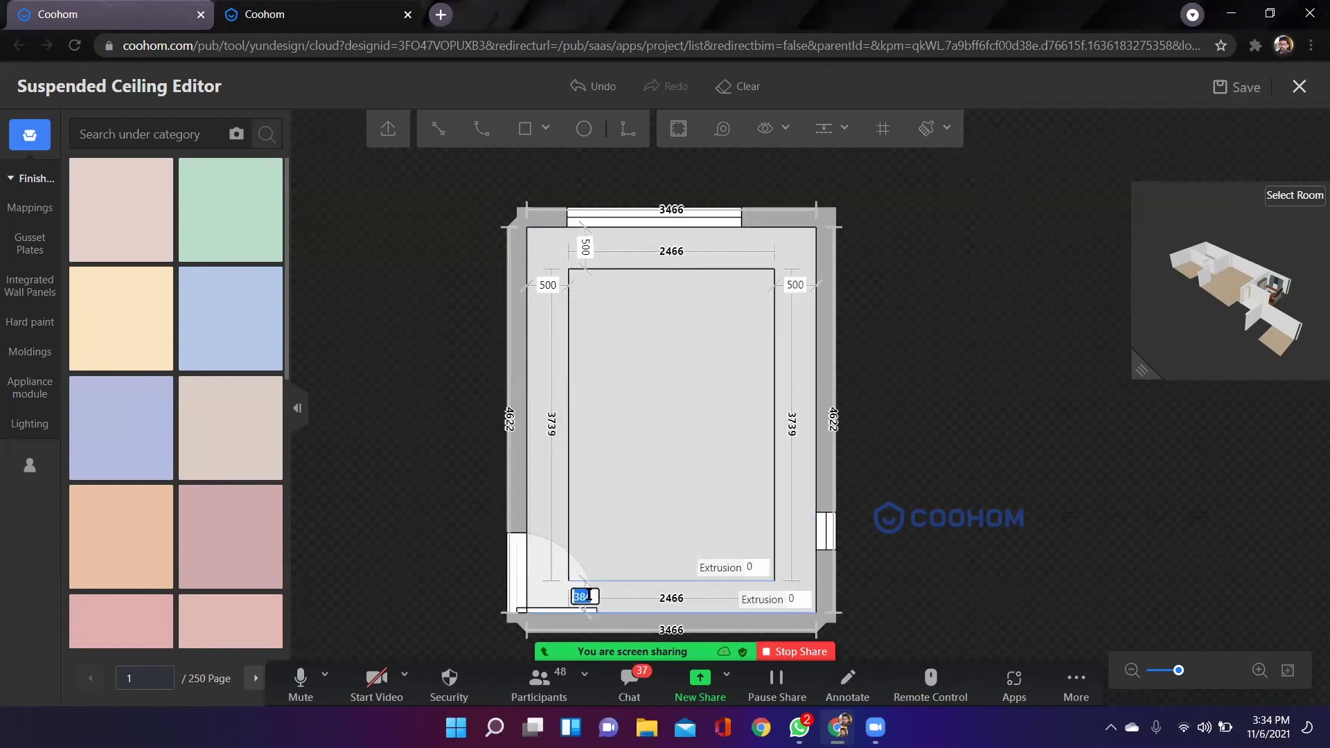
pyautogui.press('Return')
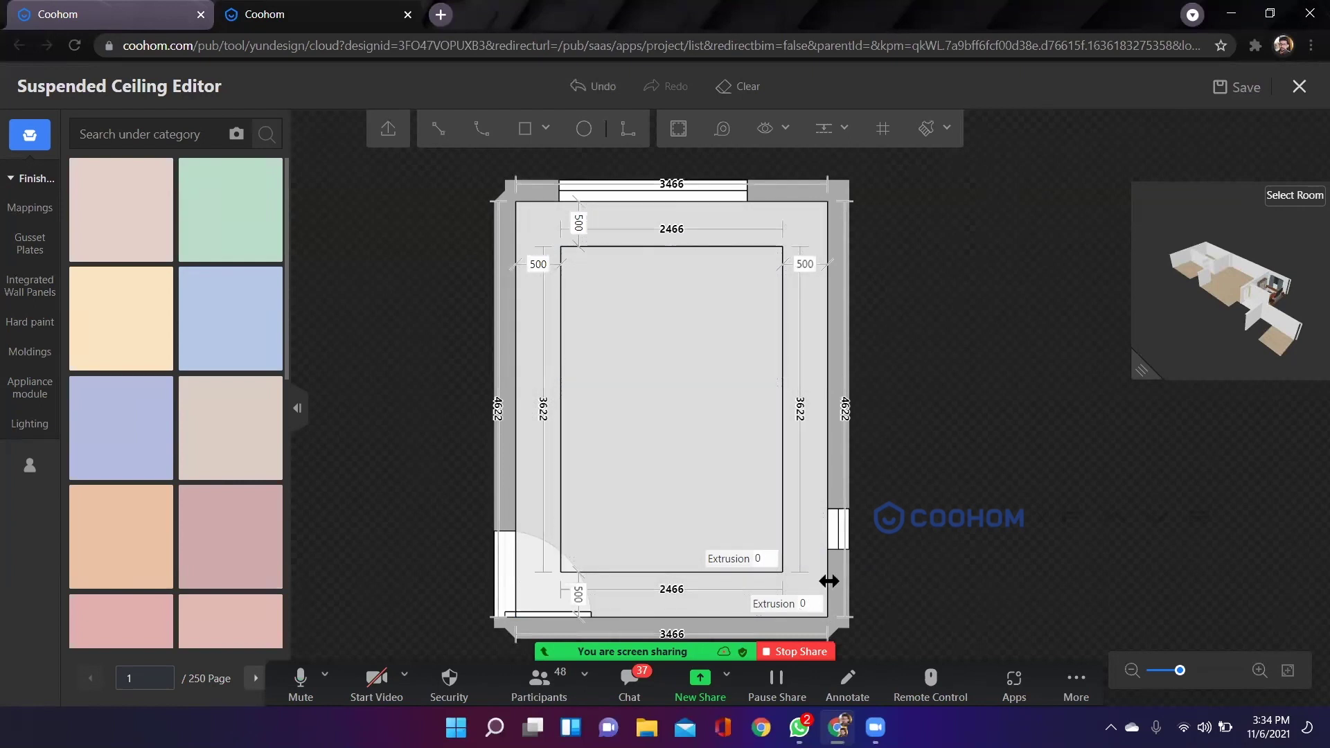
# Set the extrusion of the outer ceiling border to 100.
pyautogui.click(816, 604)
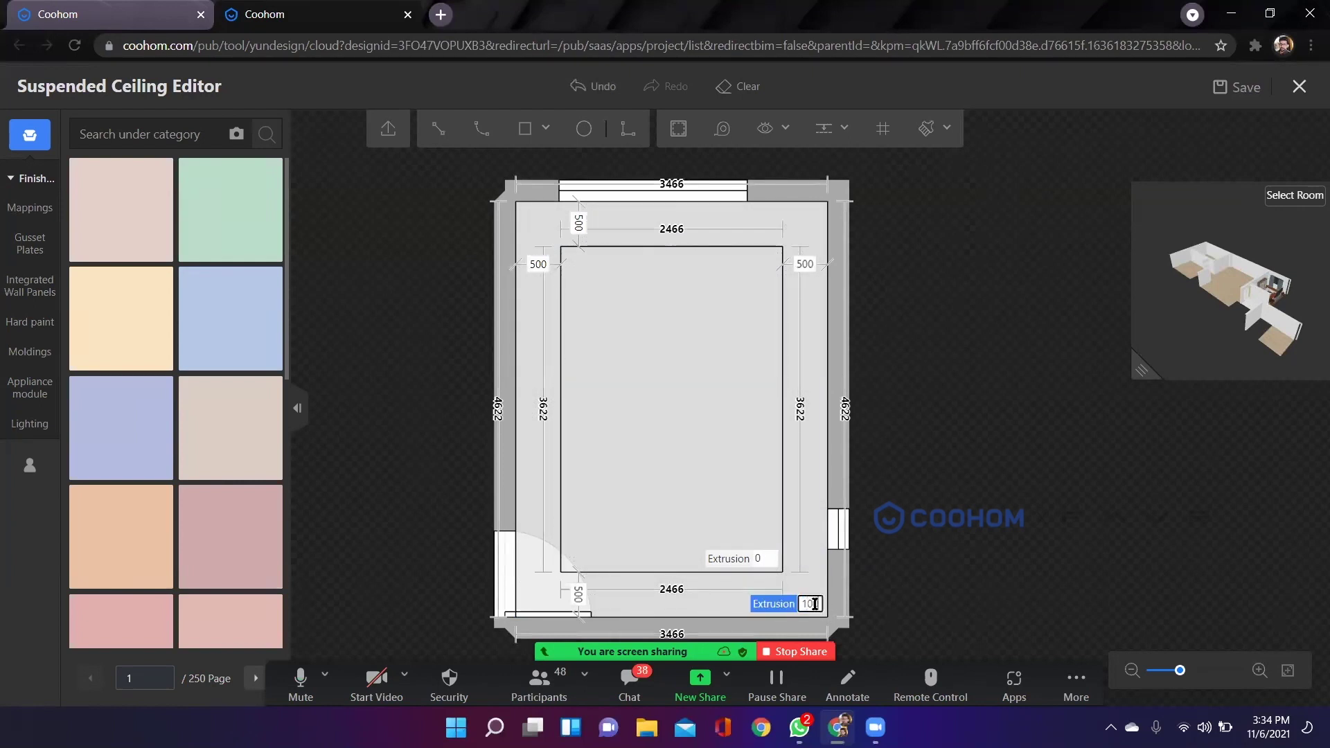
pyautogui.write('100')
pyautogui.press('Return')
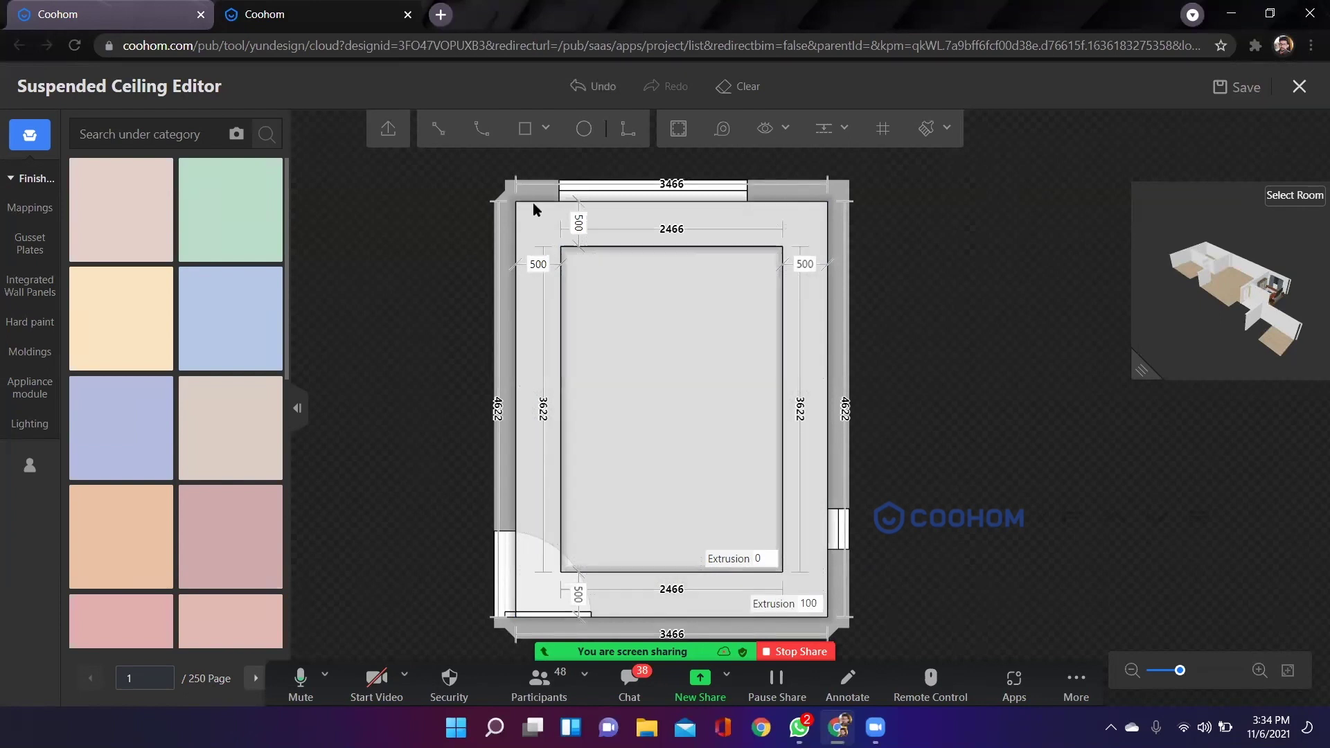
# Enlarge the 3D preview and examine the dropped ceiling border from inside the bedroom.
pyautogui.moveTo(1138, 374); pyautogui.dragTo(901, 561)
pyautogui.scroll(3, 1190, 409)
pyautogui.scroll(-1, 1058, 387)
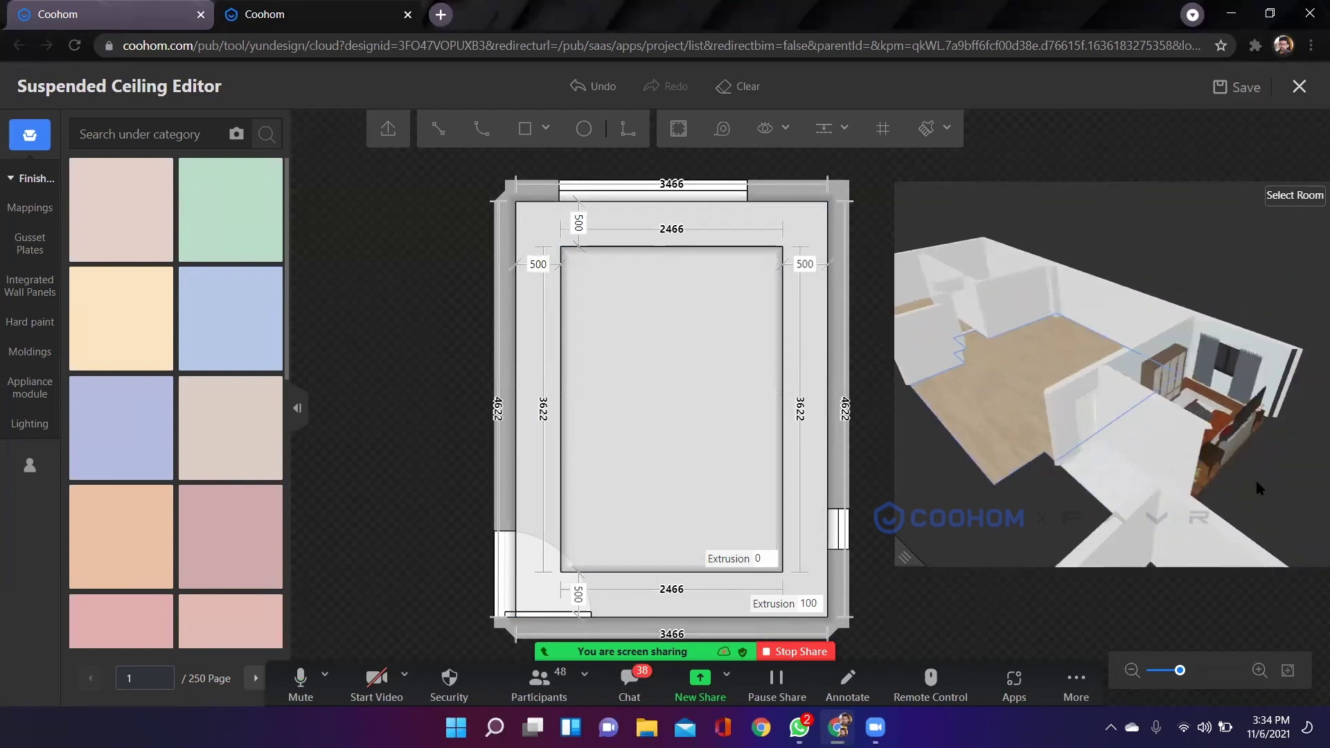
pyautogui.scroll(5, 1256, 483)
pyautogui.moveTo(1082, 501); pyautogui.dragTo(1163, 427)
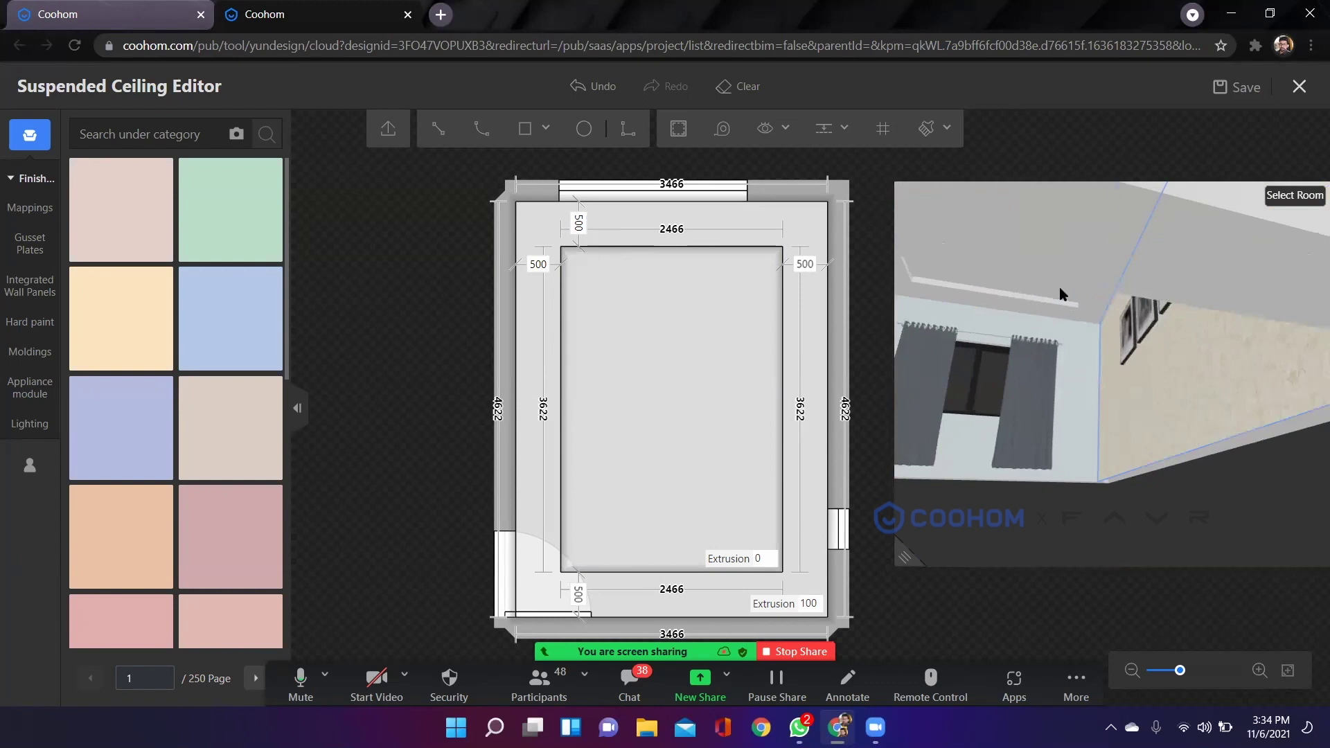
pyautogui.scroll(-5, 1157, 434)
pyautogui.moveTo(1152, 434)
pyautogui.mouseDown()
pyautogui.moveTo(1143, 446)
pyautogui.moveTo(1158, 445)
pyautogui.moveTo(1144, 437)
pyautogui.mouseUp()
pyautogui.scroll(-8, 1143, 437)
pyautogui.moveTo(1113, 424); pyautogui.dragTo(1119, 436)
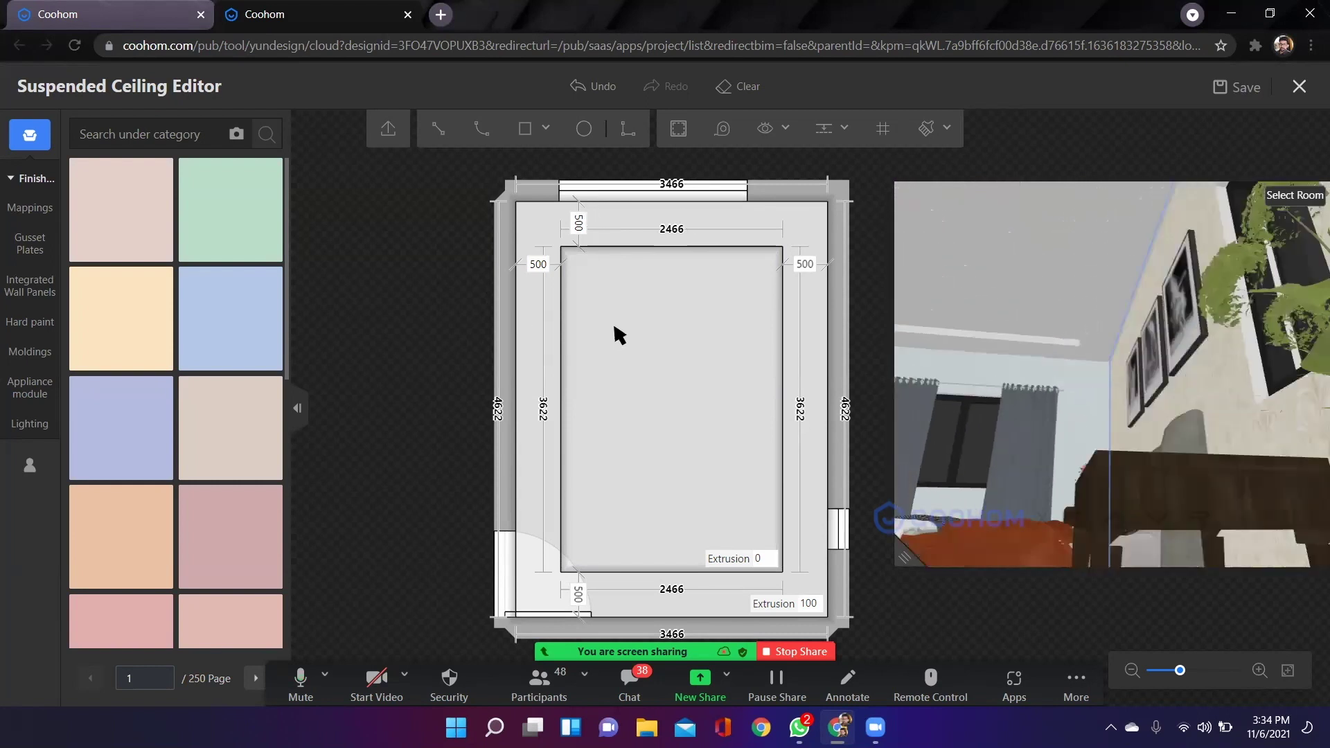
# Set all four edges of the inner rectangle as light strips with the indented lamp belt.
pyautogui.scroll(-2, 614, 326)
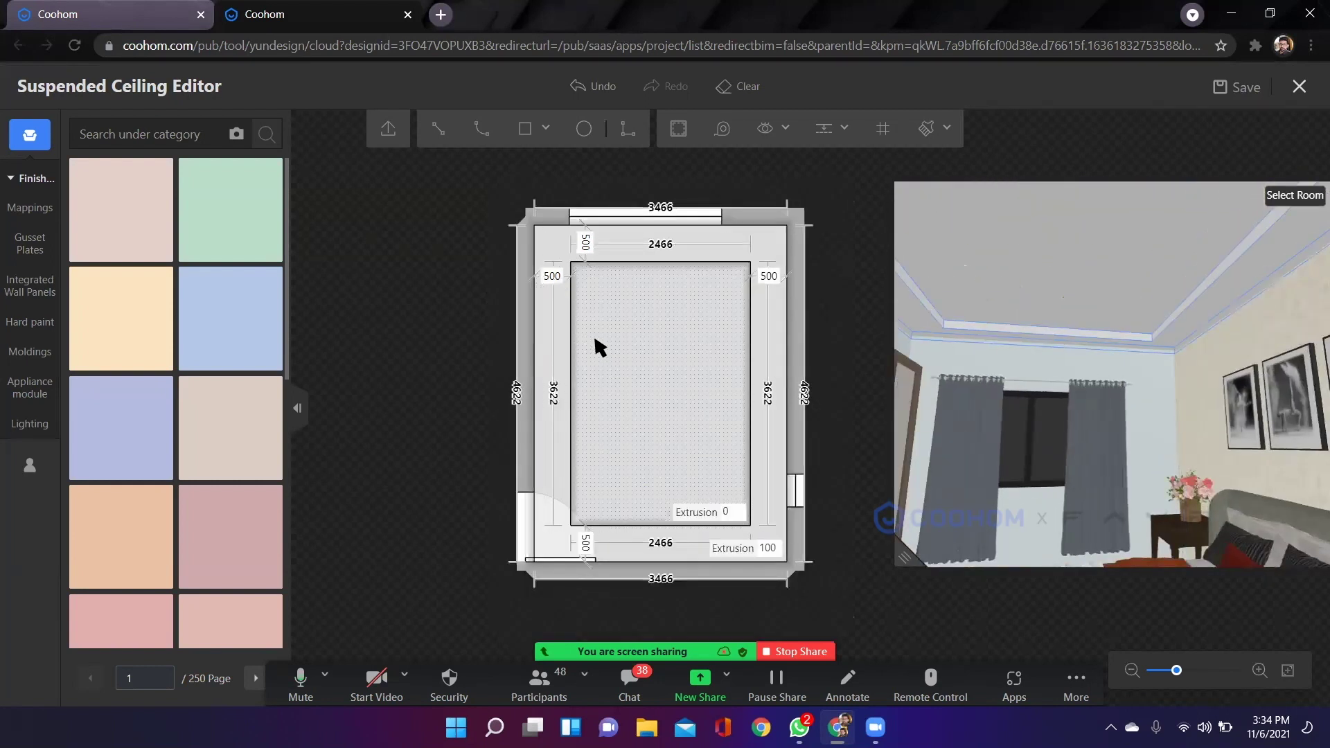
pyautogui.click(569, 320)
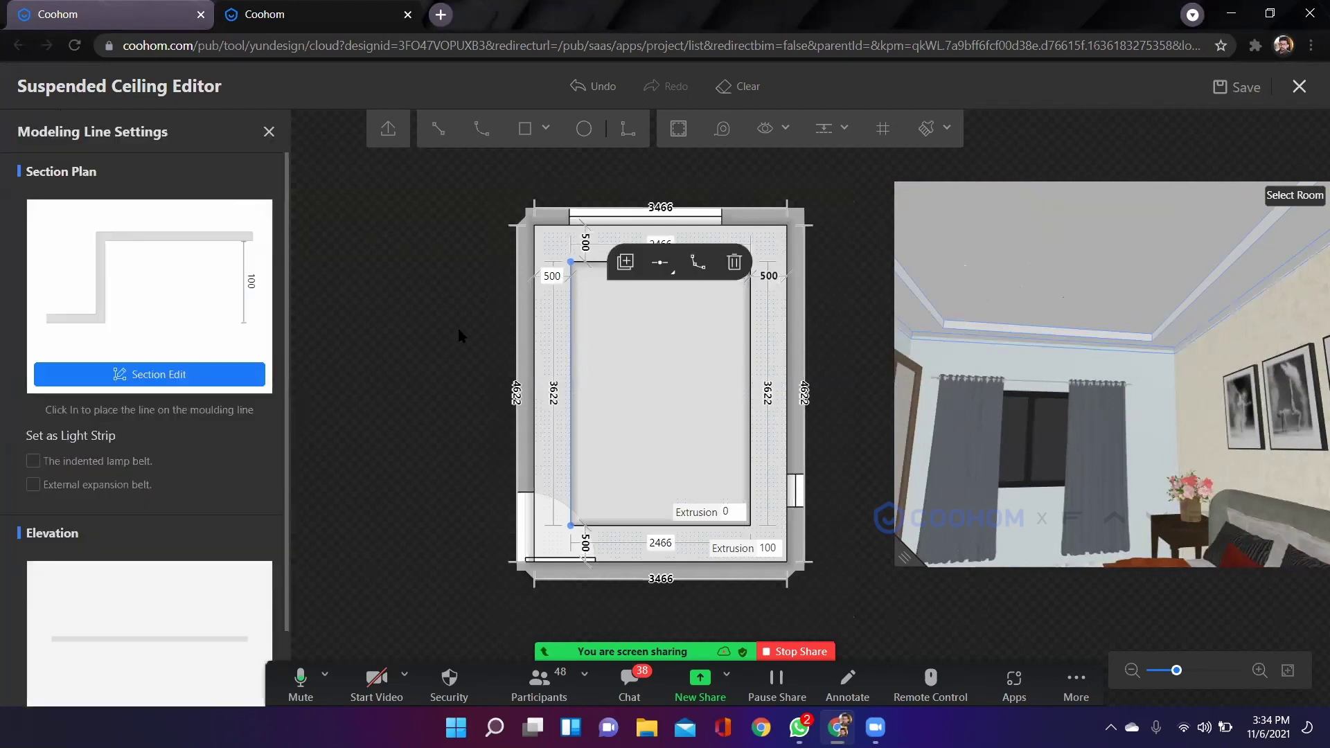
pyautogui.click(34, 461)
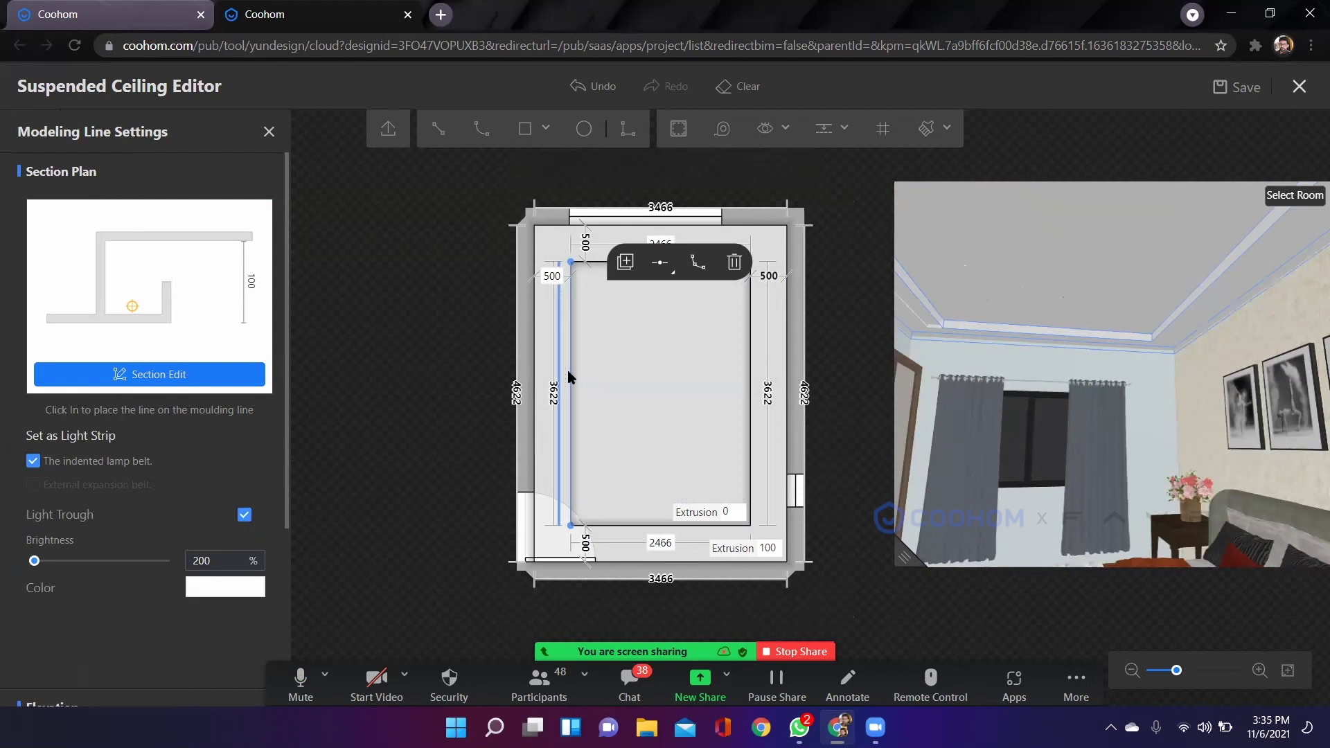
pyautogui.click(602, 377)
pyautogui.click(749, 341)
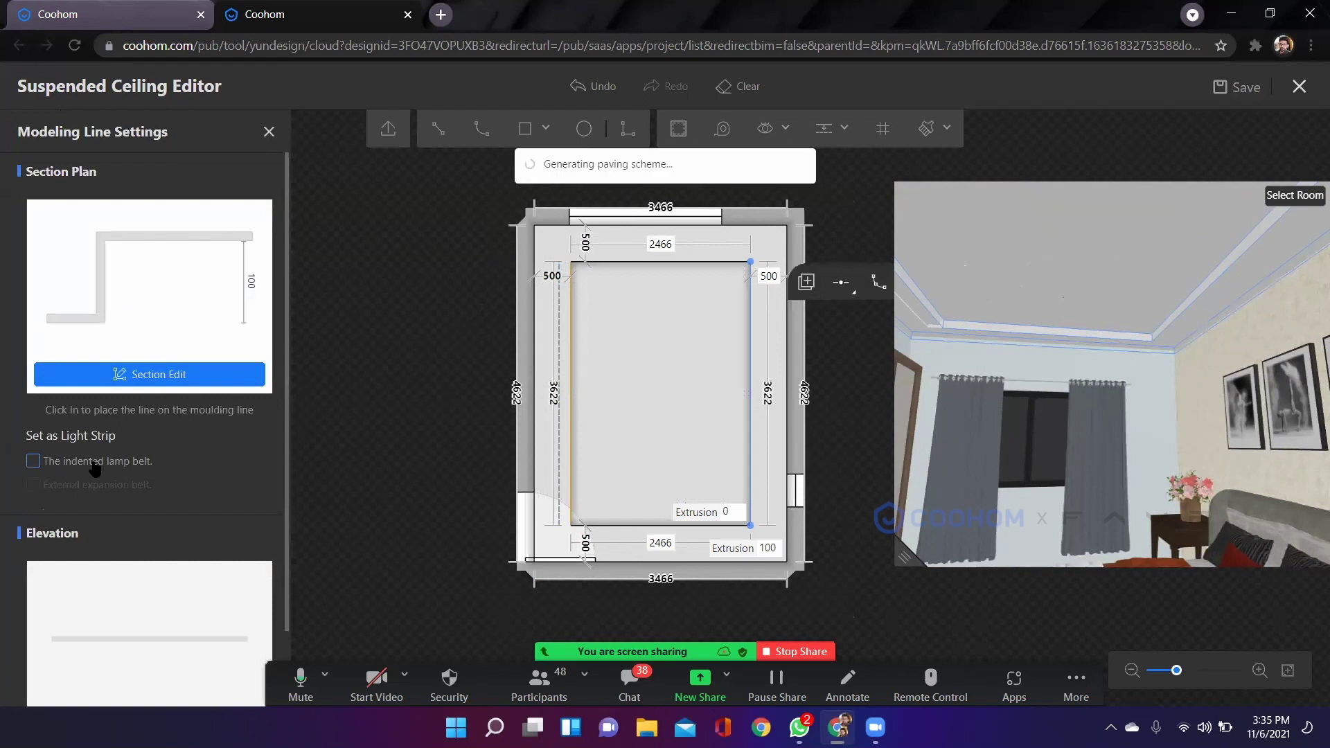
pyautogui.click(32, 461)
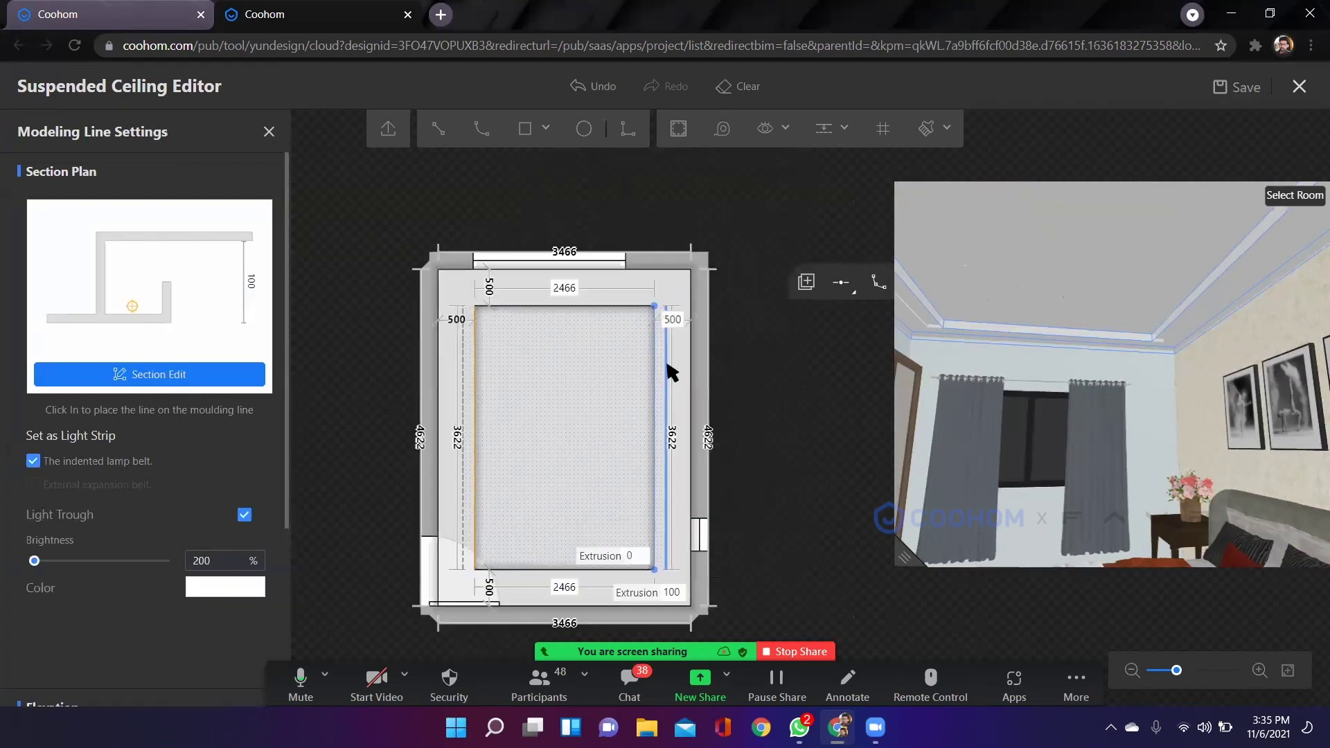
pyautogui.click(593, 305)
pyautogui.click(74, 462)
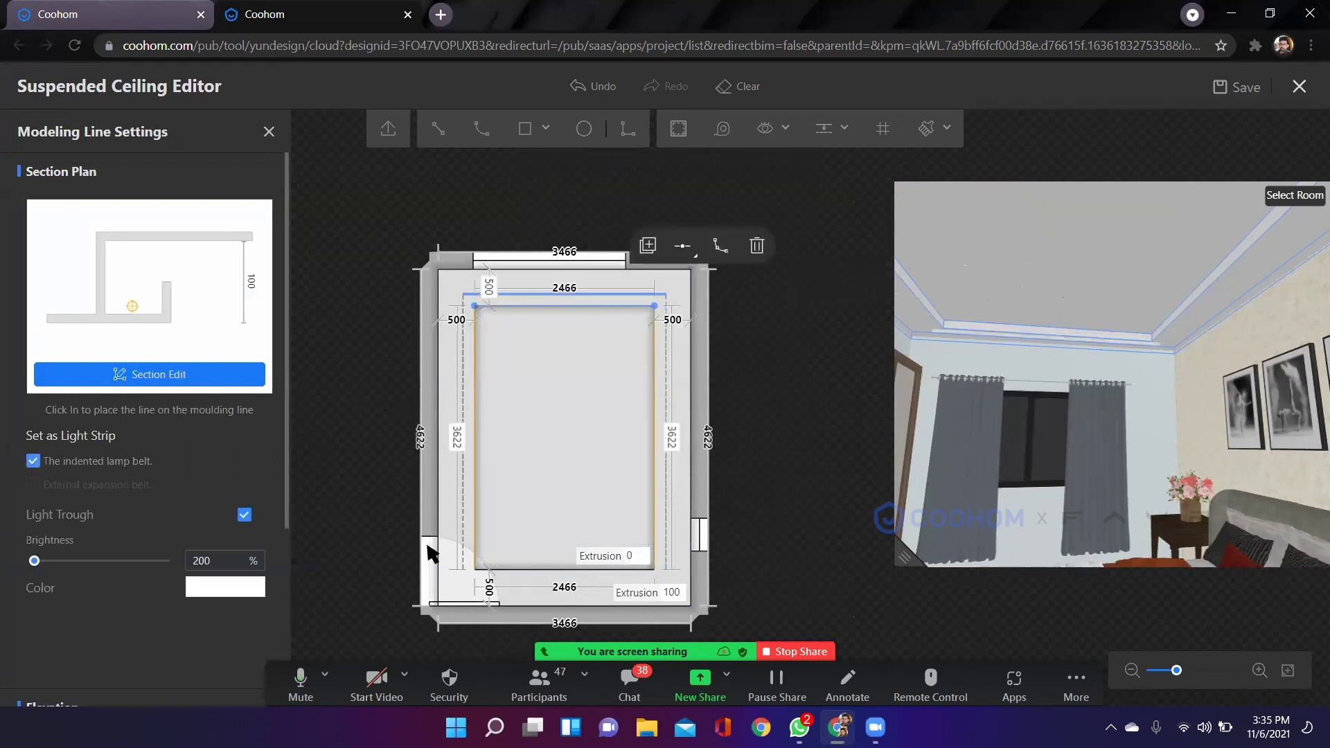
pyautogui.click(532, 568)
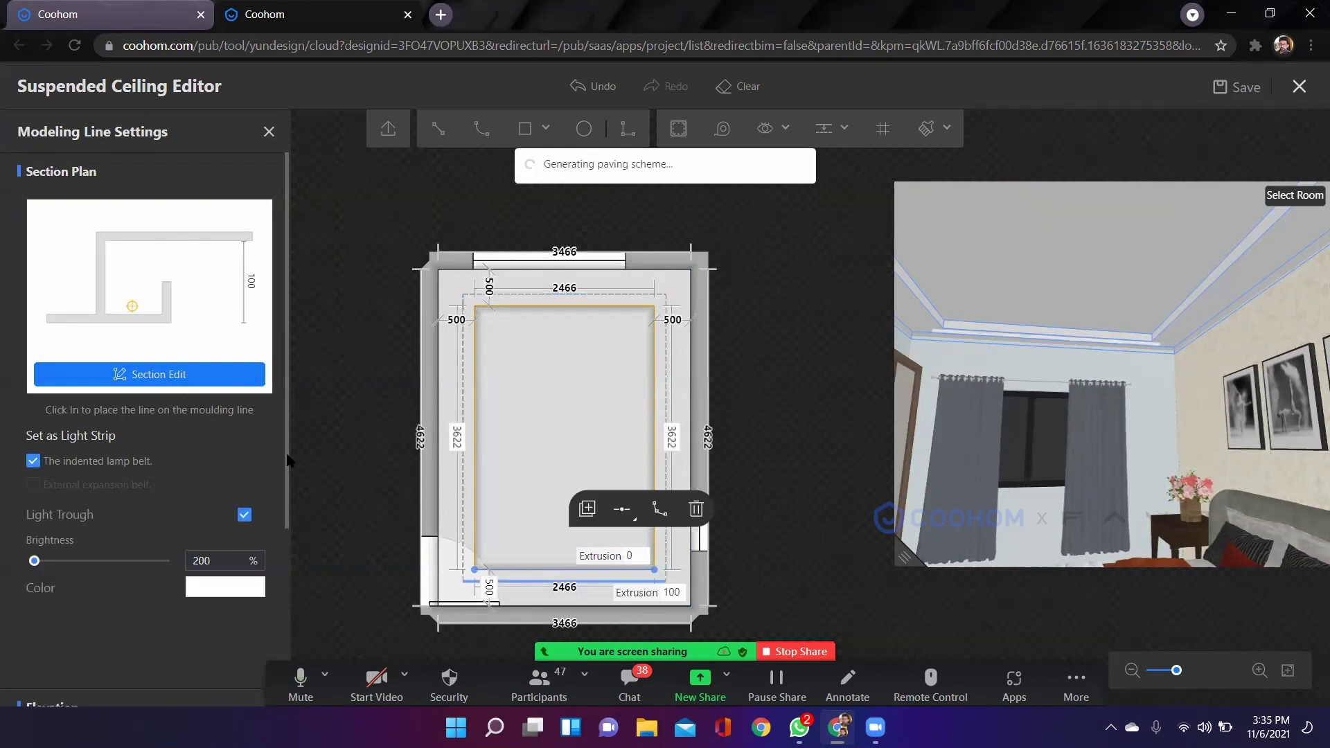
# Give the lower edge's light strip the light orange preset color and a brightness of 500%.
pyautogui.click(225, 589)
pyautogui.click(408, 469)
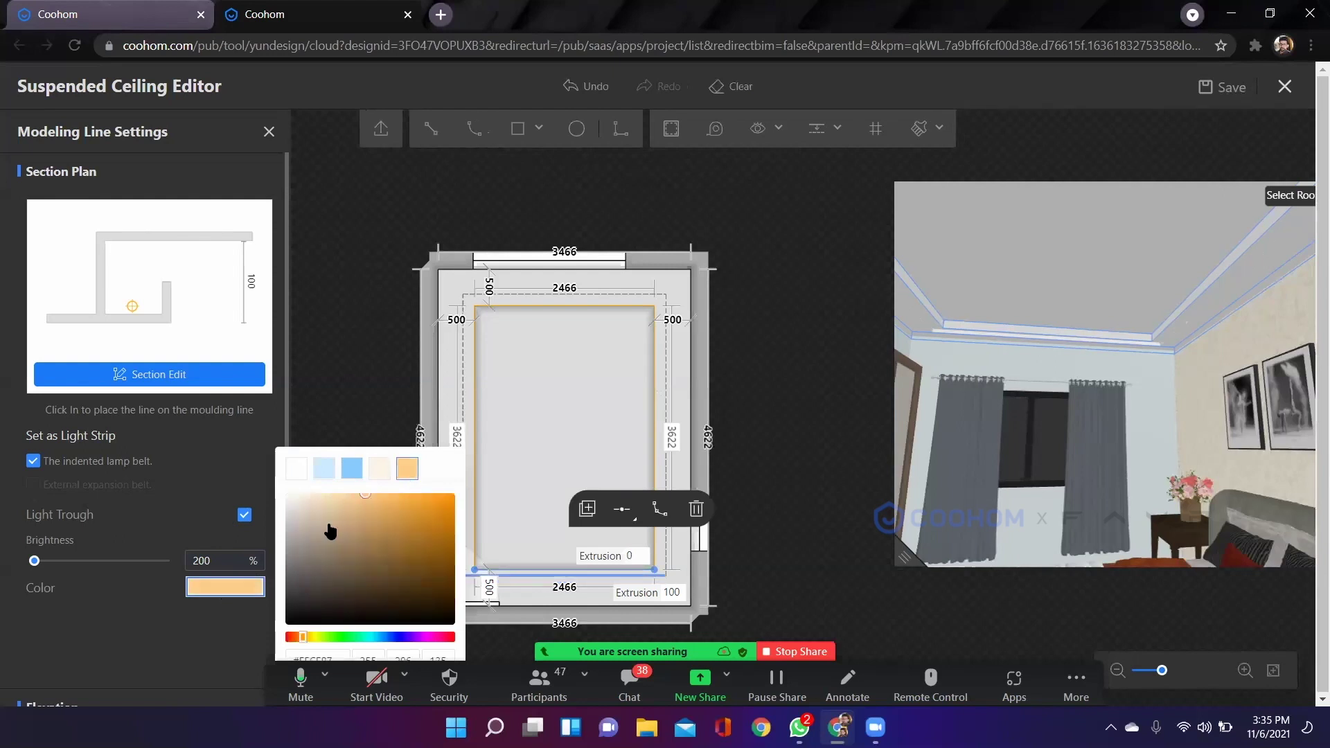
pyautogui.doubleClick(214, 558)
pyautogui.write('500')
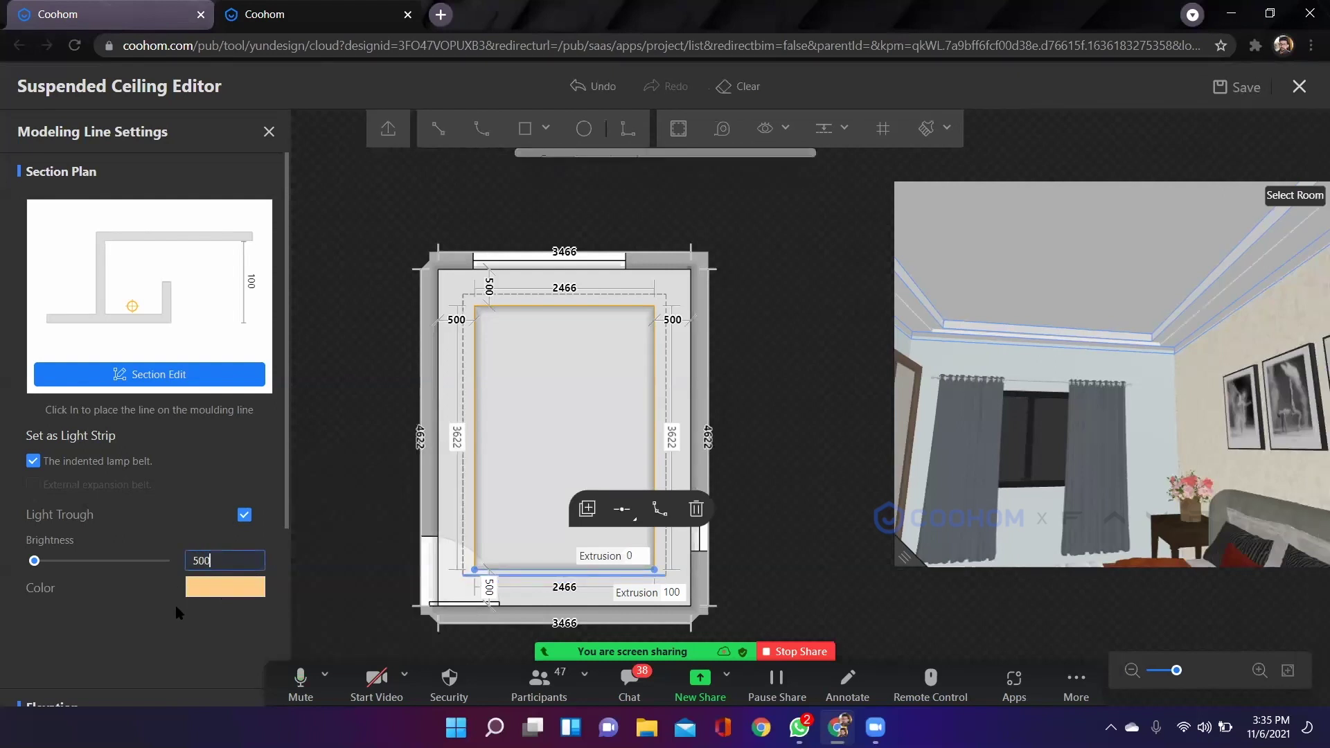
pyautogui.press('Return')
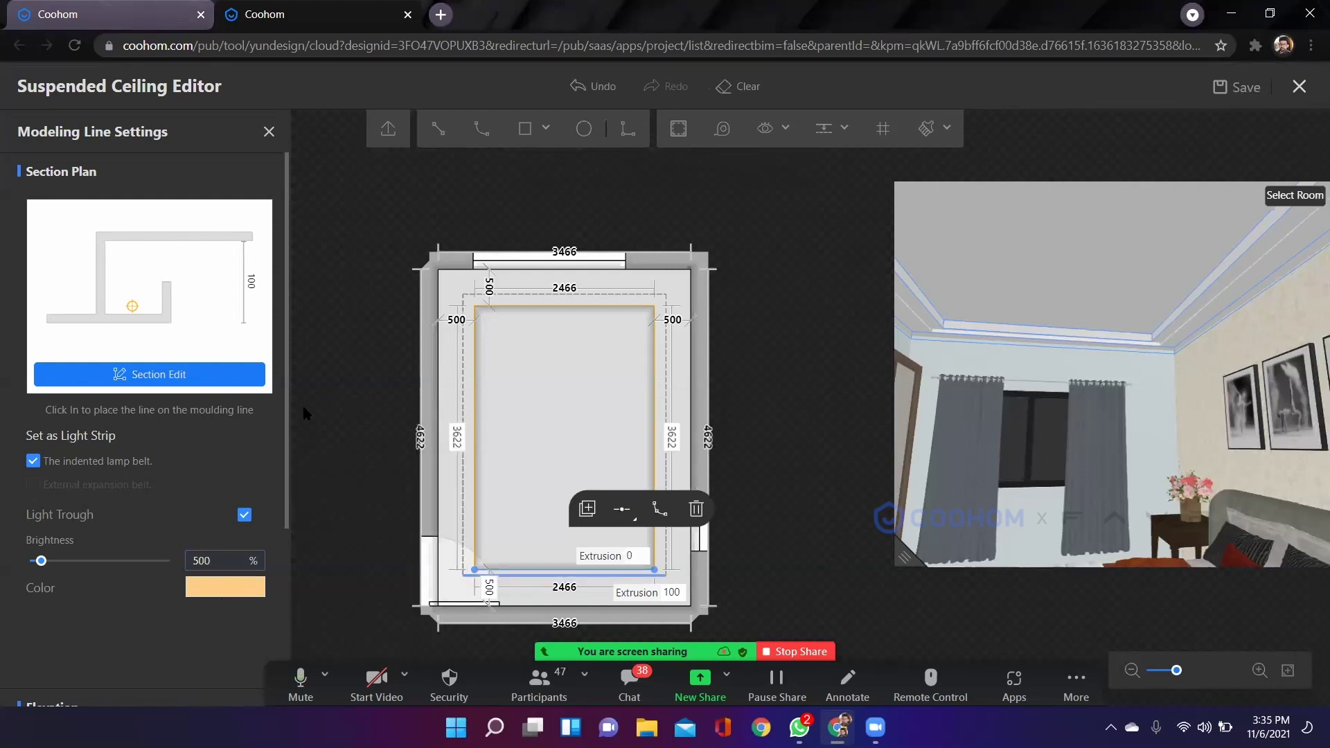
# Edit the lower edge's section, setting the light trough width to 75 and its lip height to 30.
pyautogui.click(149, 375)
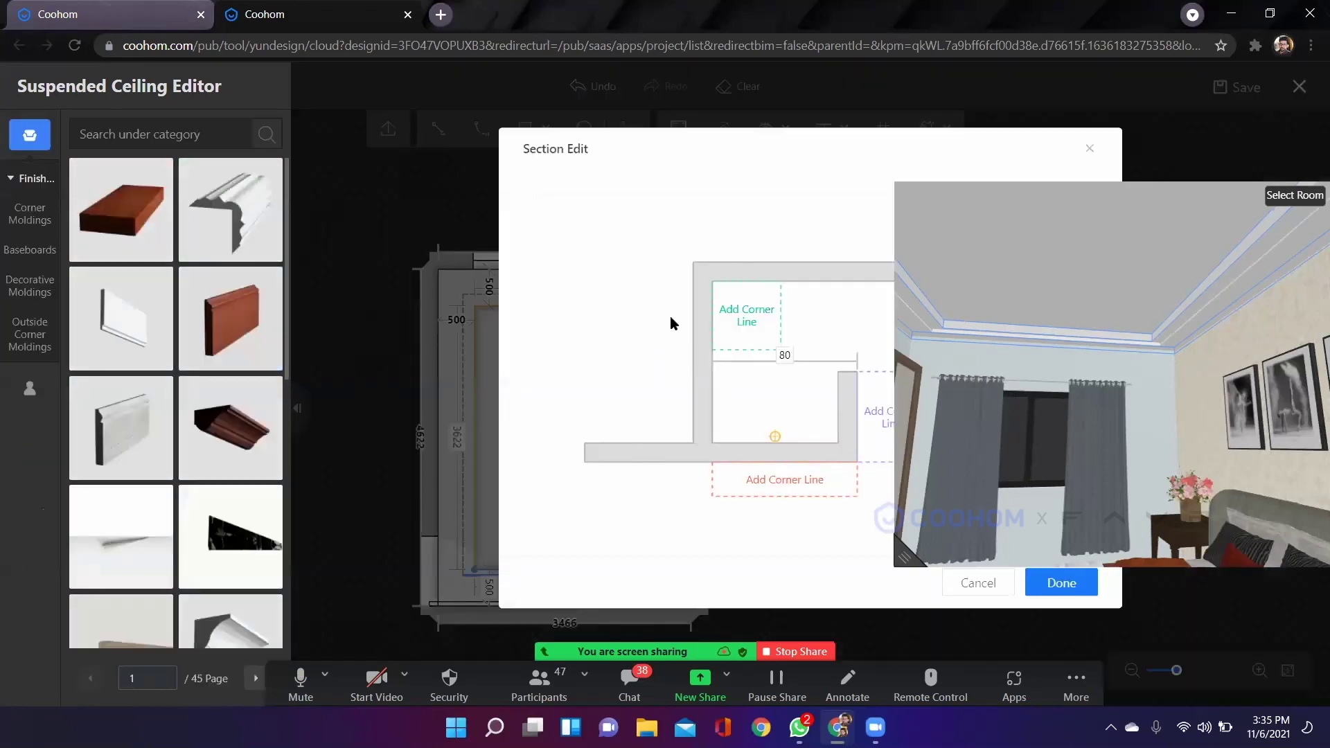
pyautogui.moveTo(904, 556); pyautogui.dragTo(1308, 293)
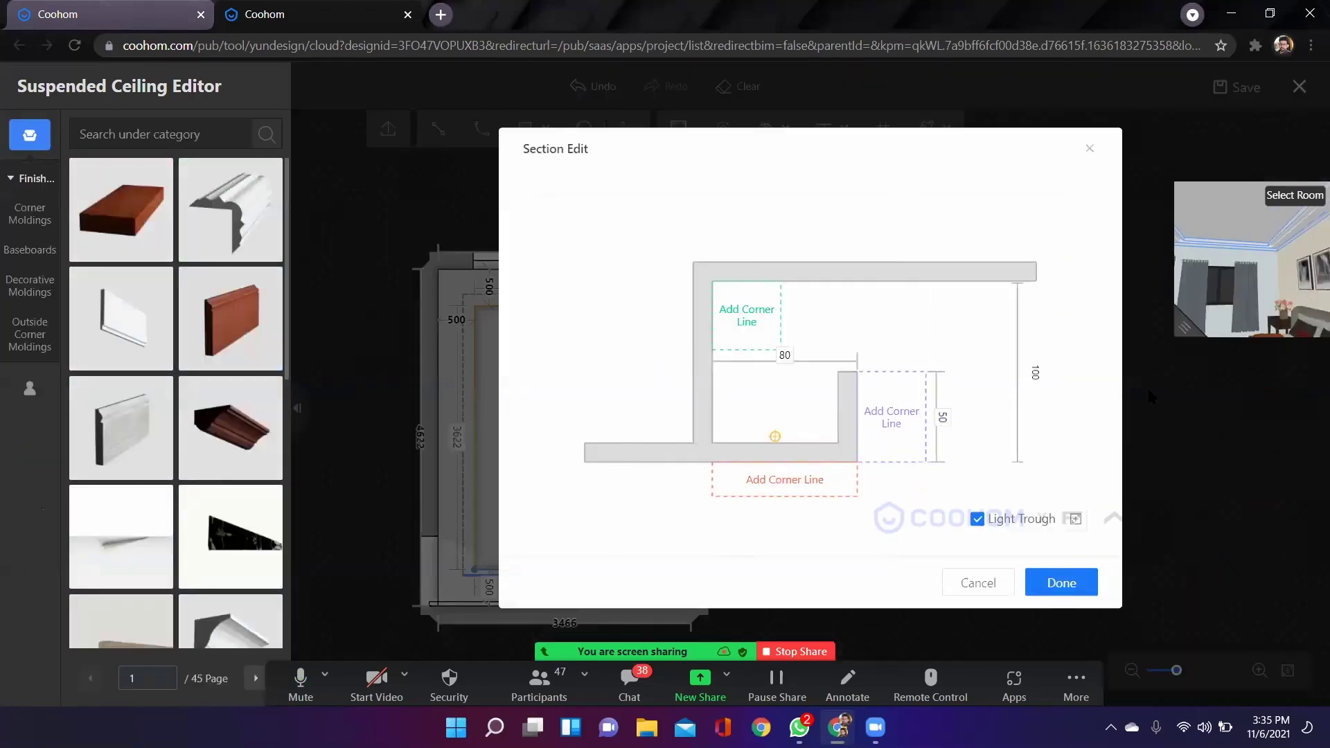
pyautogui.click(785, 355)
pyautogui.press('Return')
pyautogui.click(935, 422)
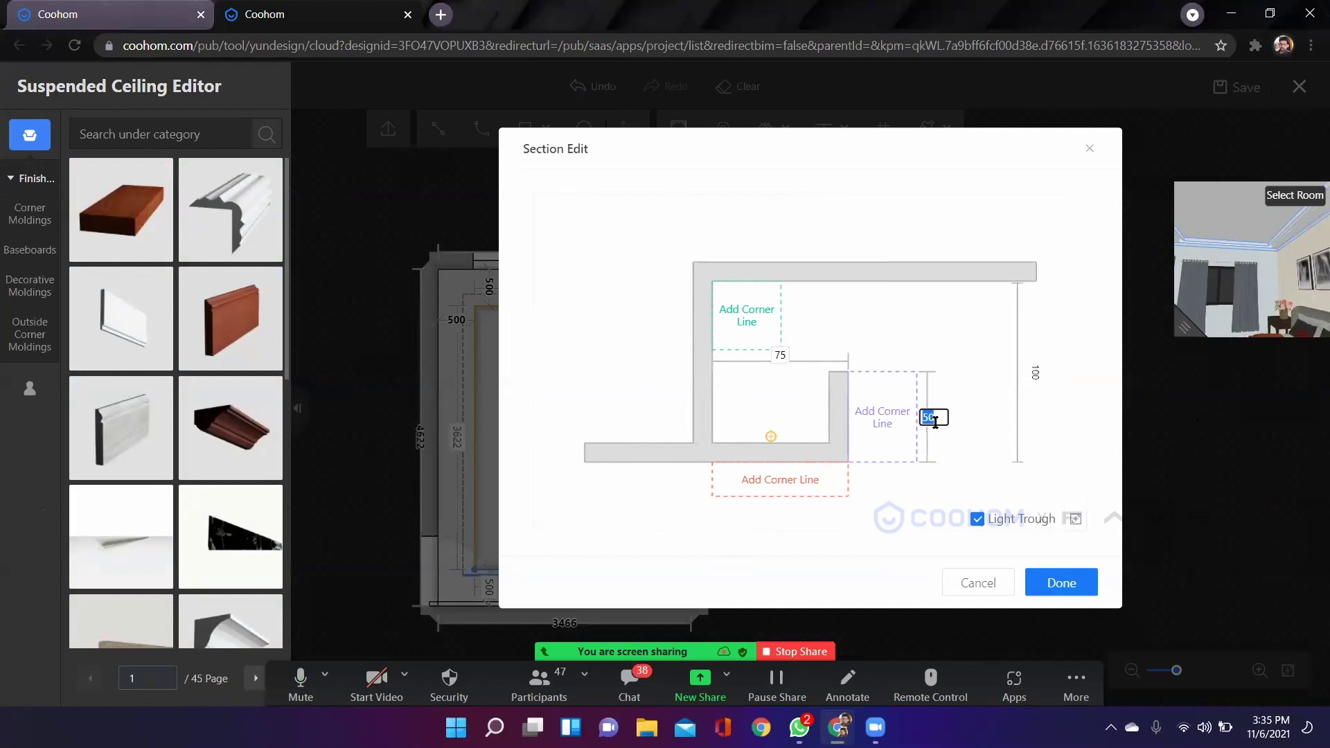
pyautogui.write('30')
pyautogui.press('Return')
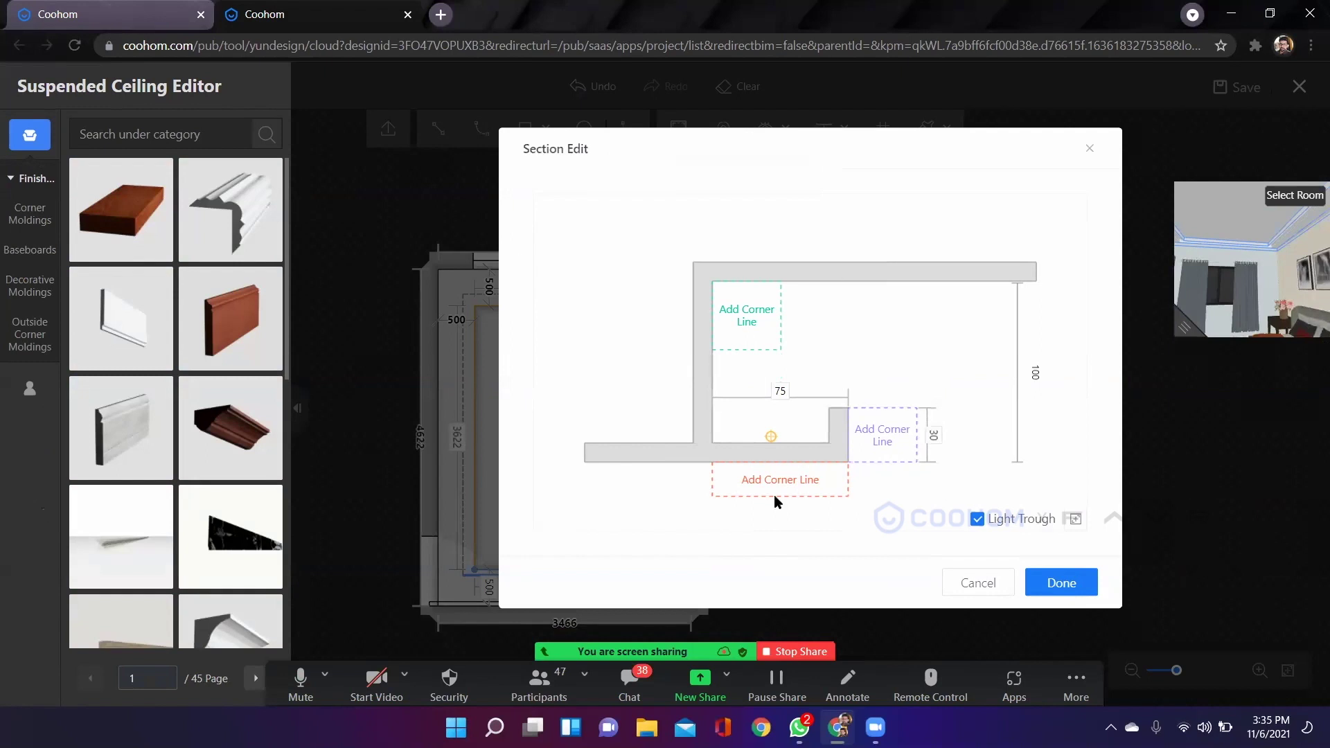
pyautogui.click(1060, 582)
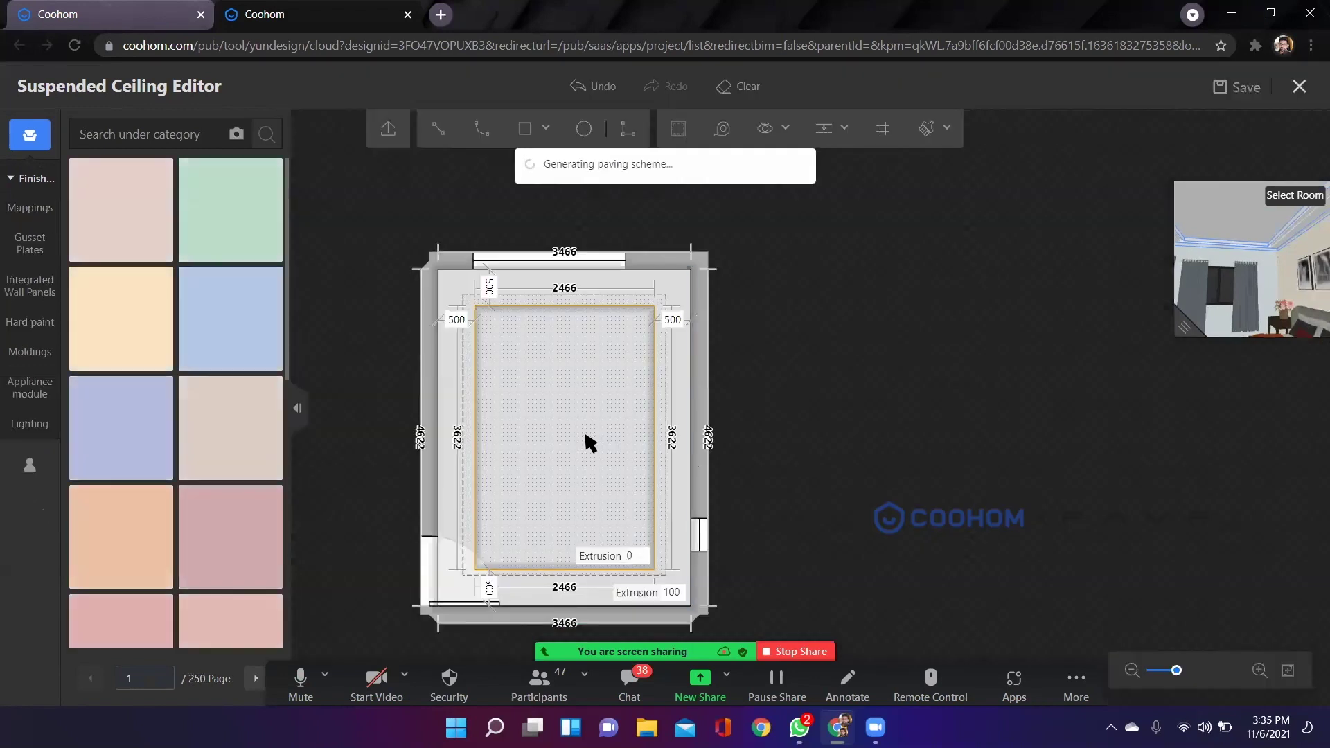
# Duplicate the lower edge's light strip settings onto the left and right edges of the inner ceiling rectangle.
pyautogui.moveTo(890, 451); pyautogui.dragTo(929, 332)
pyautogui.scroll(2, 638, 489)
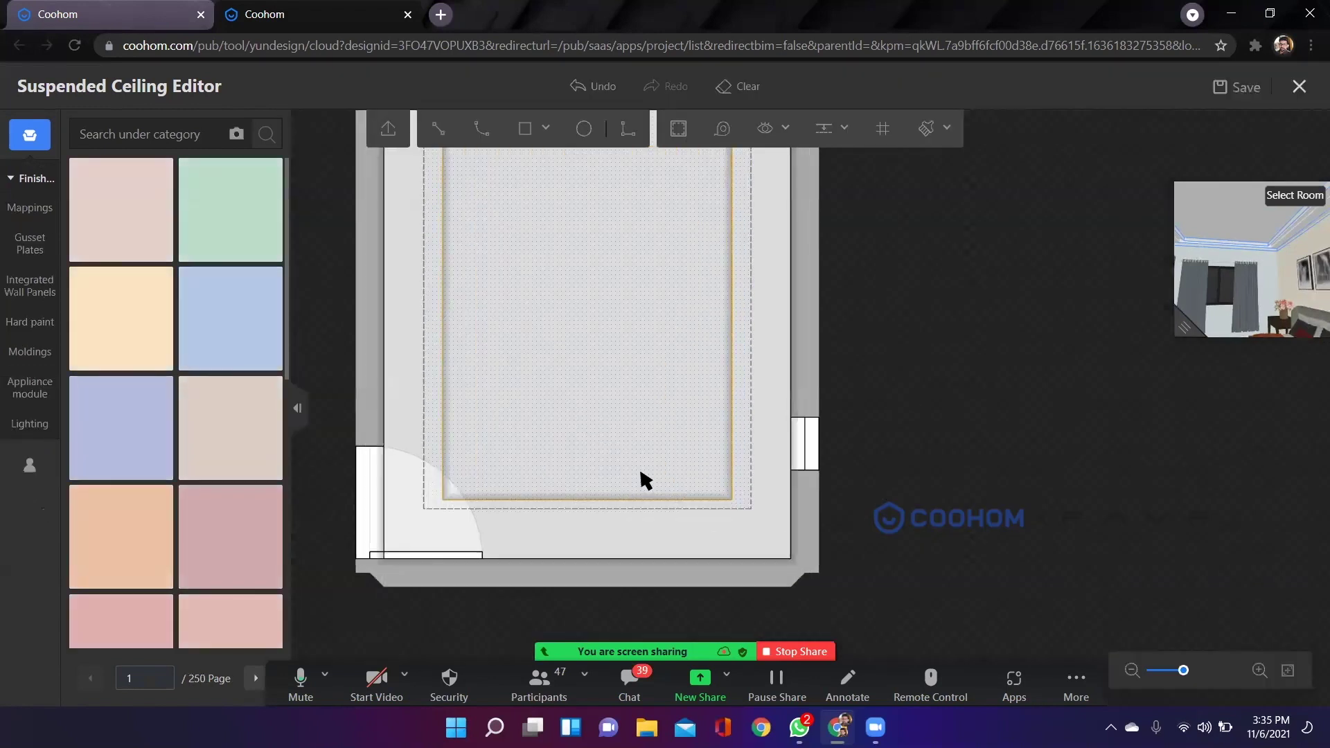
pyautogui.moveTo(607, 436); pyautogui.dragTo(663, 495)
pyautogui.scroll(-2, 627, 513)
pyautogui.click(603, 543)
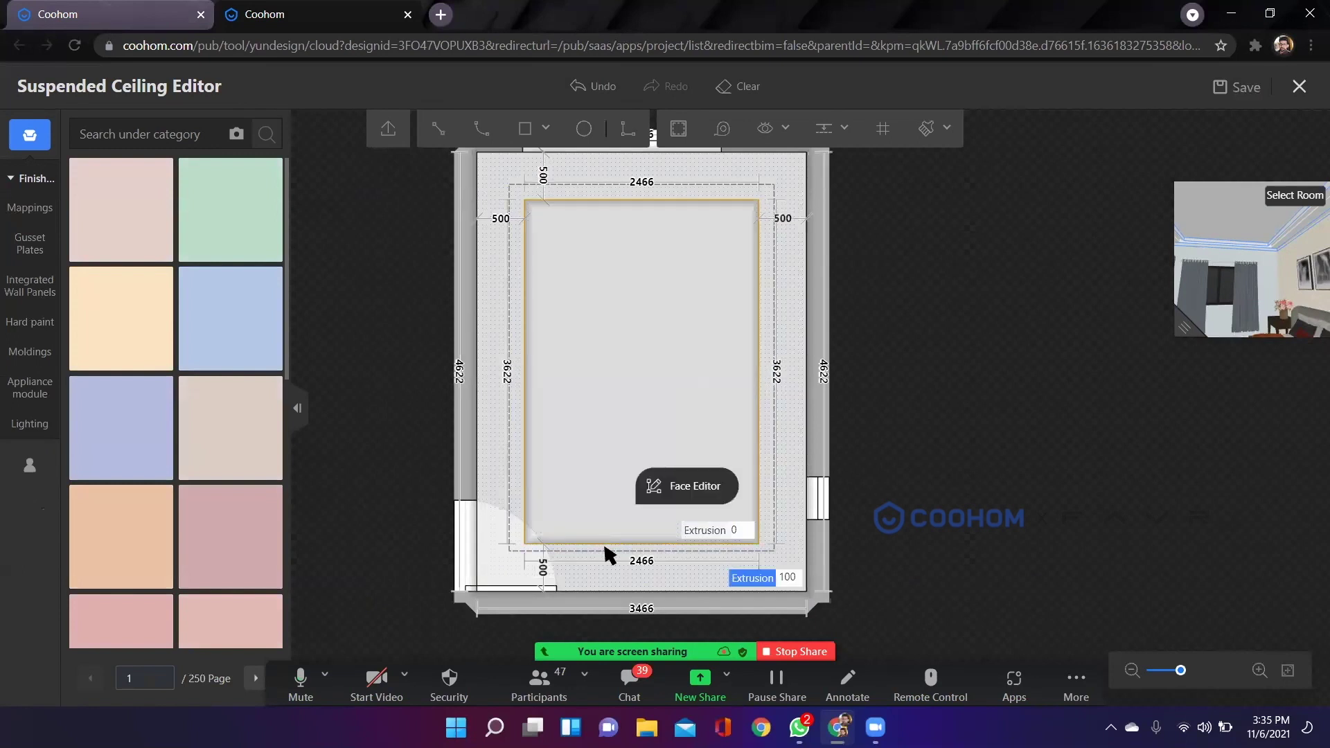
pyautogui.click(606, 542)
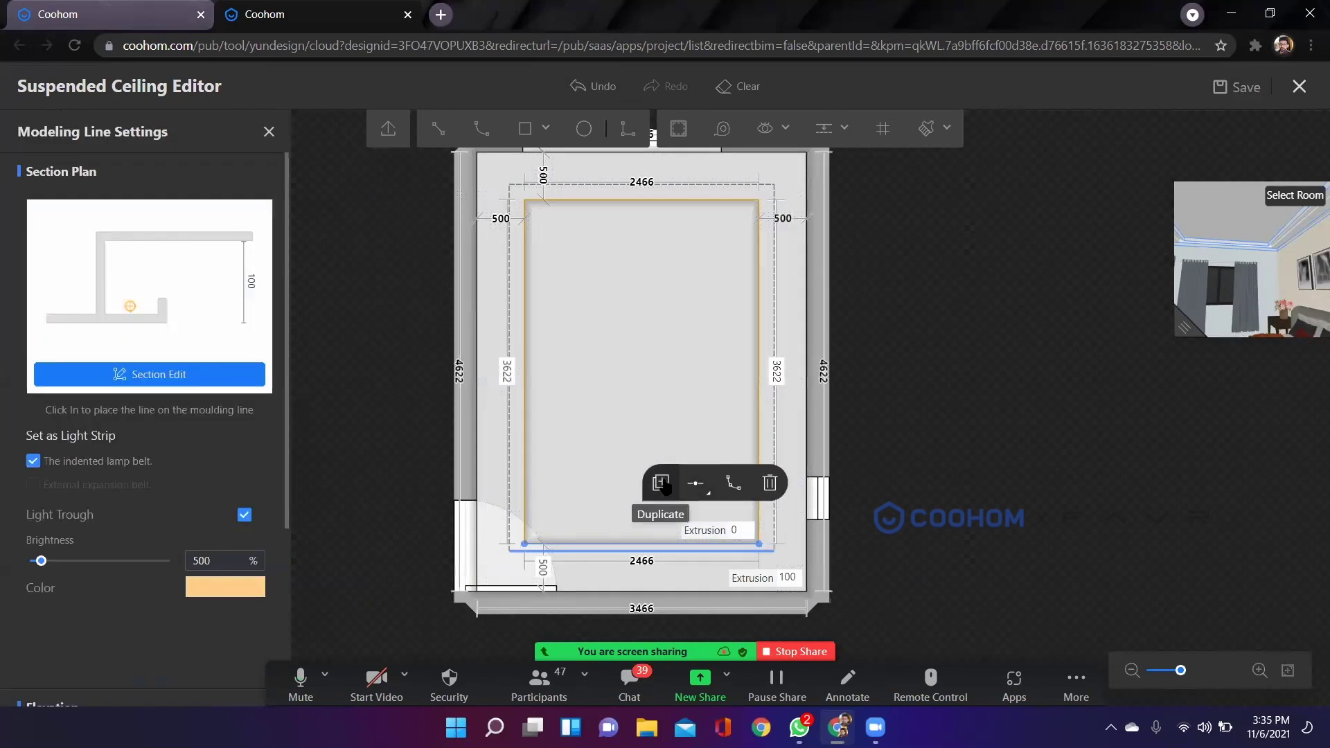
pyautogui.click(660, 483)
pyautogui.click(529, 305)
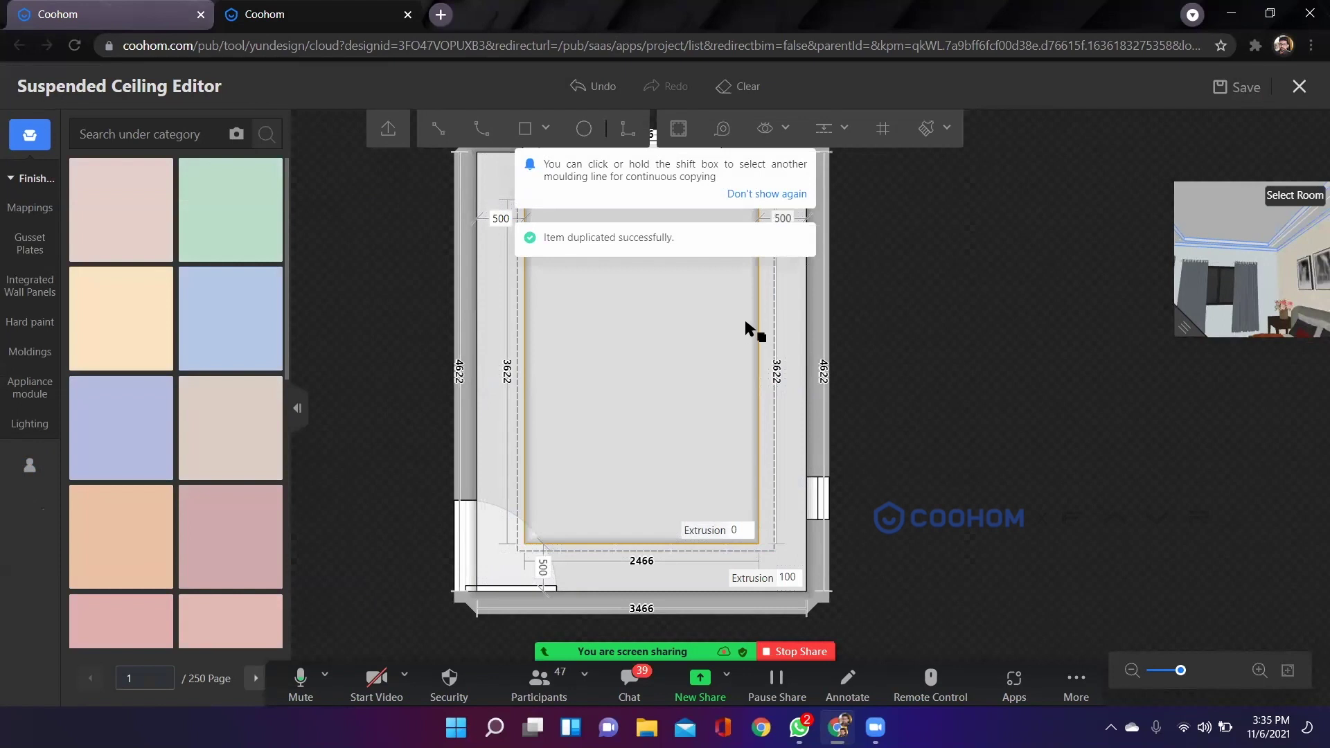
pyautogui.click(760, 325)
# Duplicate the same light strip settings onto the upper edge of the inner ceiling rectangle.
pyautogui.scroll(-3, 845, 277)
pyautogui.click(738, 230)
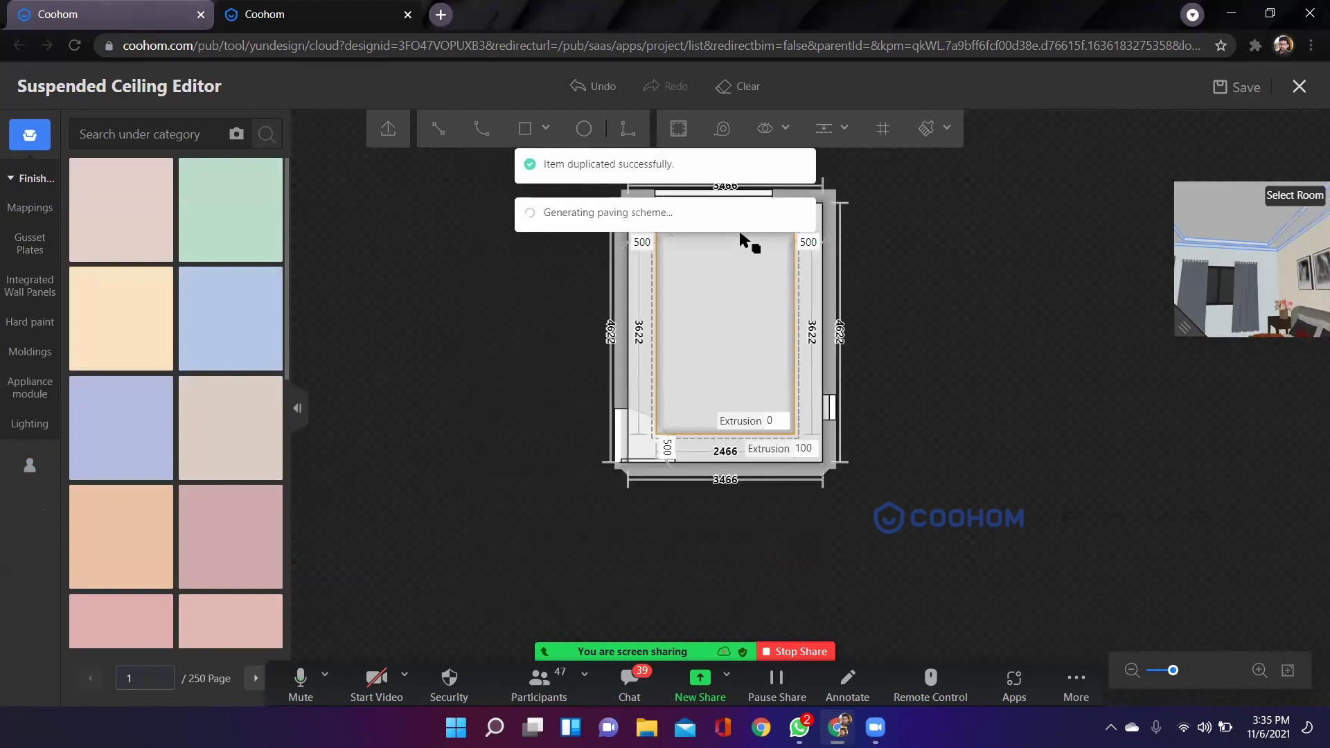
pyautogui.moveTo(613, 211); pyautogui.dragTo(575, 381)
pyautogui.scroll(4, 575, 385)
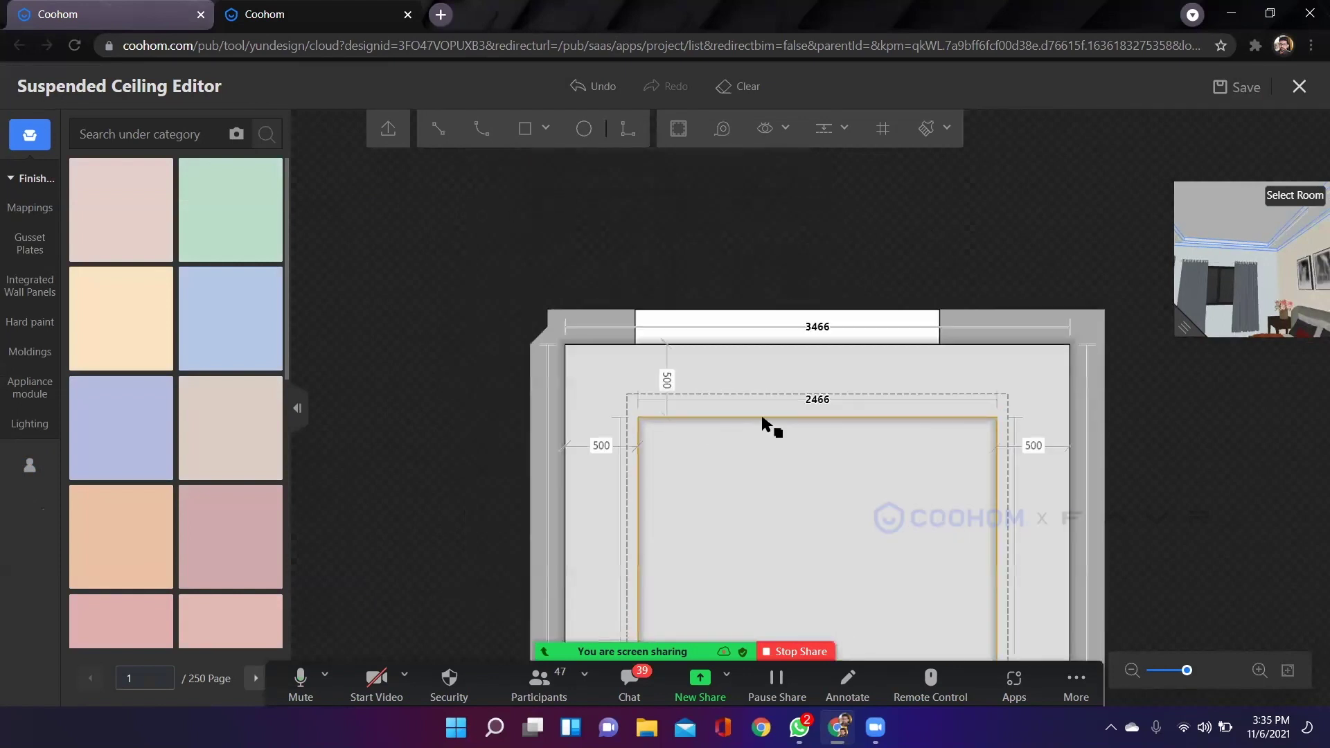
pyautogui.click(766, 416)
pyautogui.scroll(-1, 649, 385)
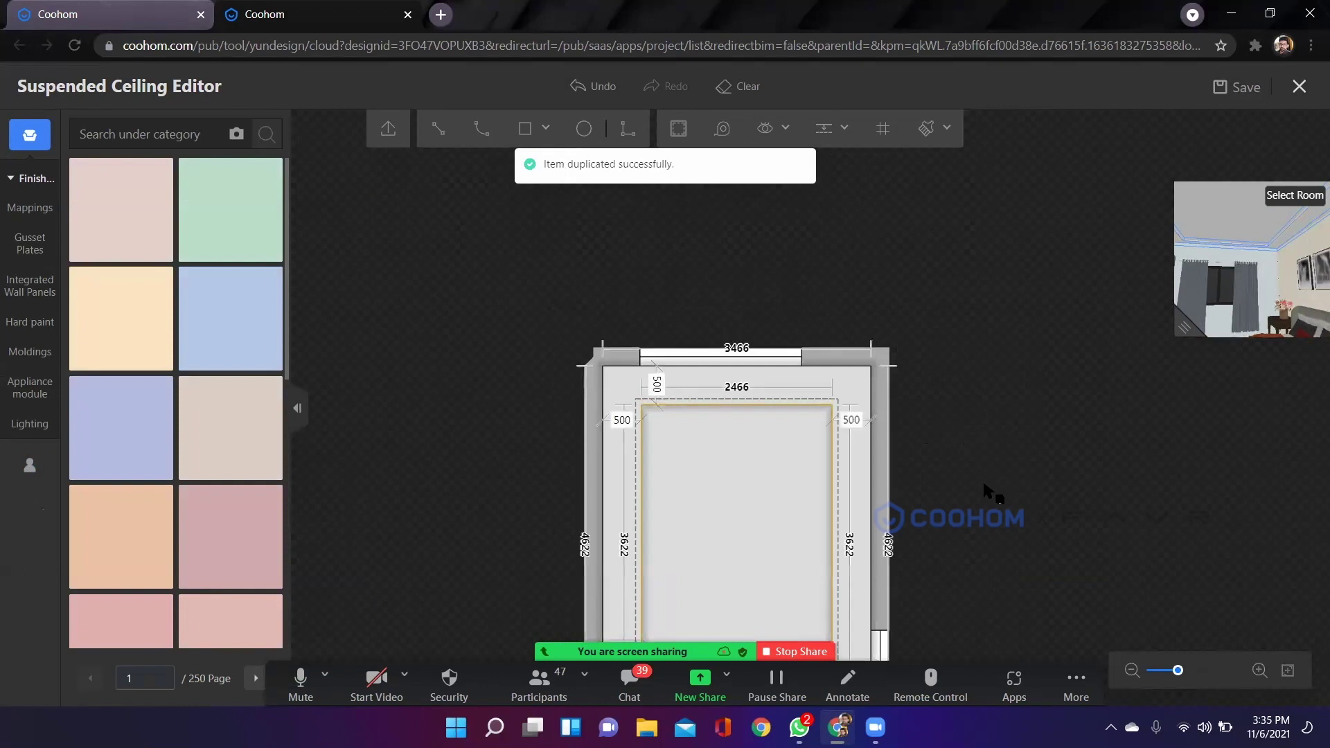
pyautogui.scroll(-2, 982, 478)
pyautogui.scroll(2, 694, 363)
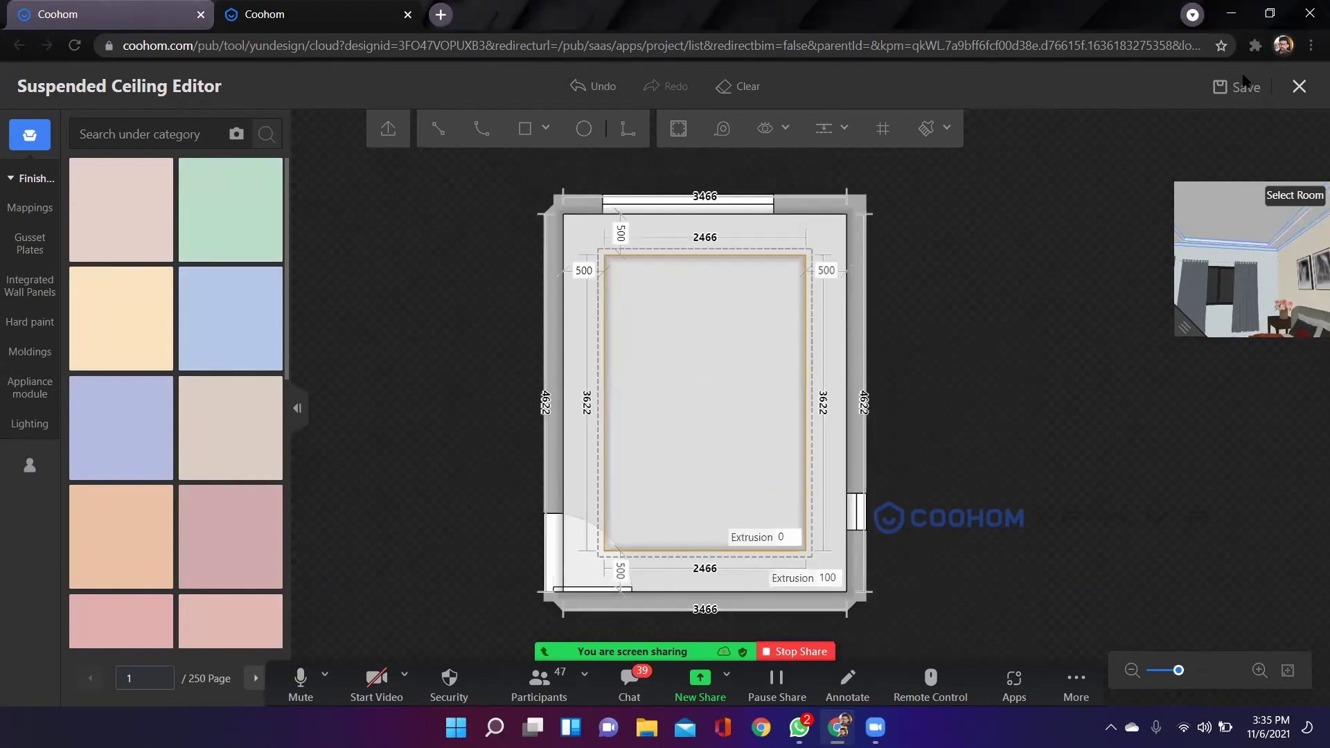
# Exit the suspended ceiling editor and examine the finished ceiling from inside the bedroom in 3D.
pyautogui.click(1300, 88)
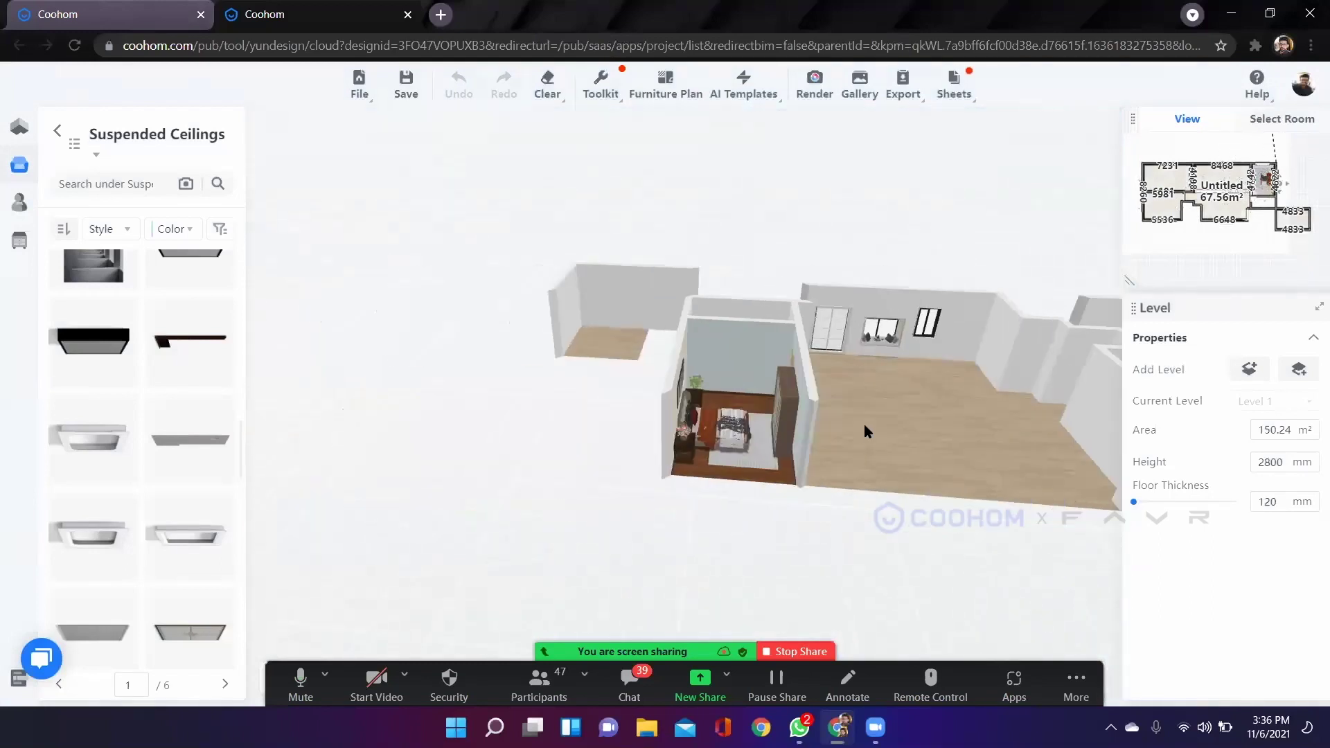
pyautogui.moveTo(730, 450); pyautogui.dragTo(651, 427)
pyautogui.scroll(2, 618, 445)
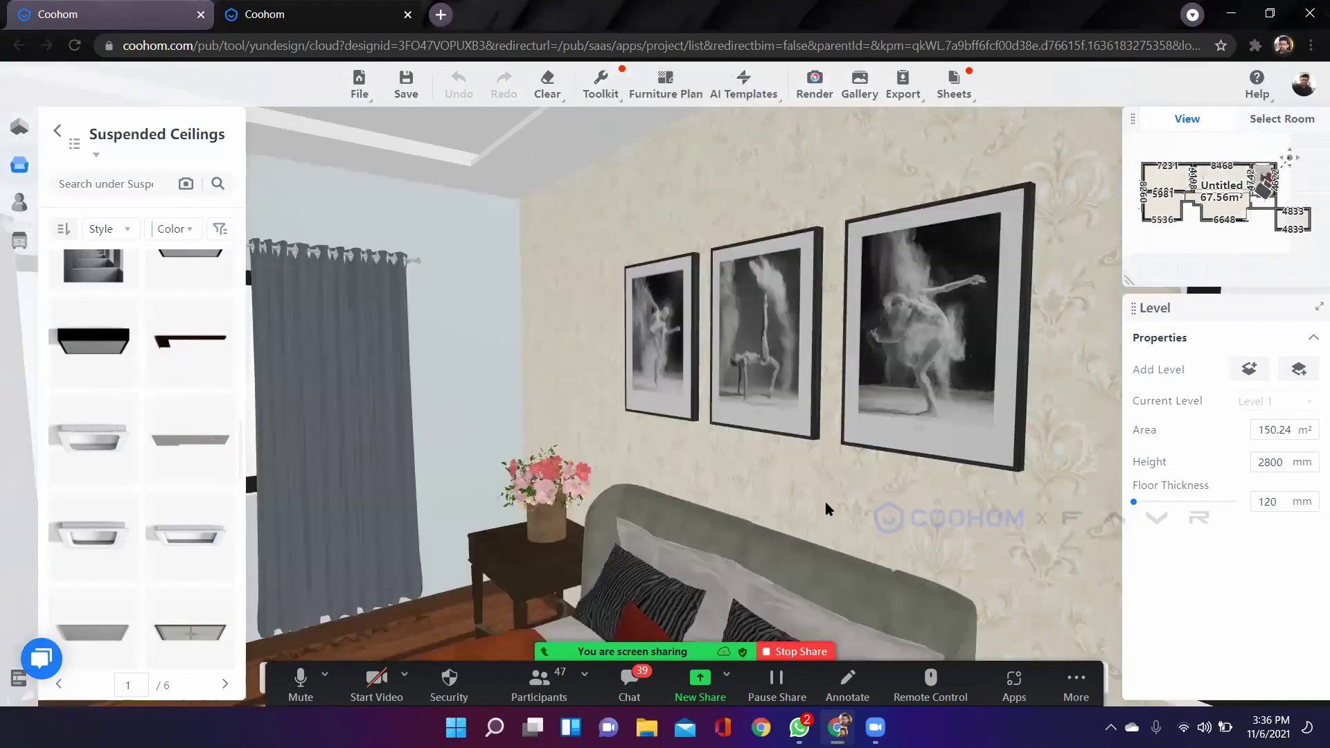
pyautogui.moveTo(825, 503); pyautogui.dragTo(907, 421)
pyautogui.moveTo(543, 387); pyautogui.dragTo(503, 173)
pyautogui.moveTo(428, 191); pyautogui.dragTo(804, 262)
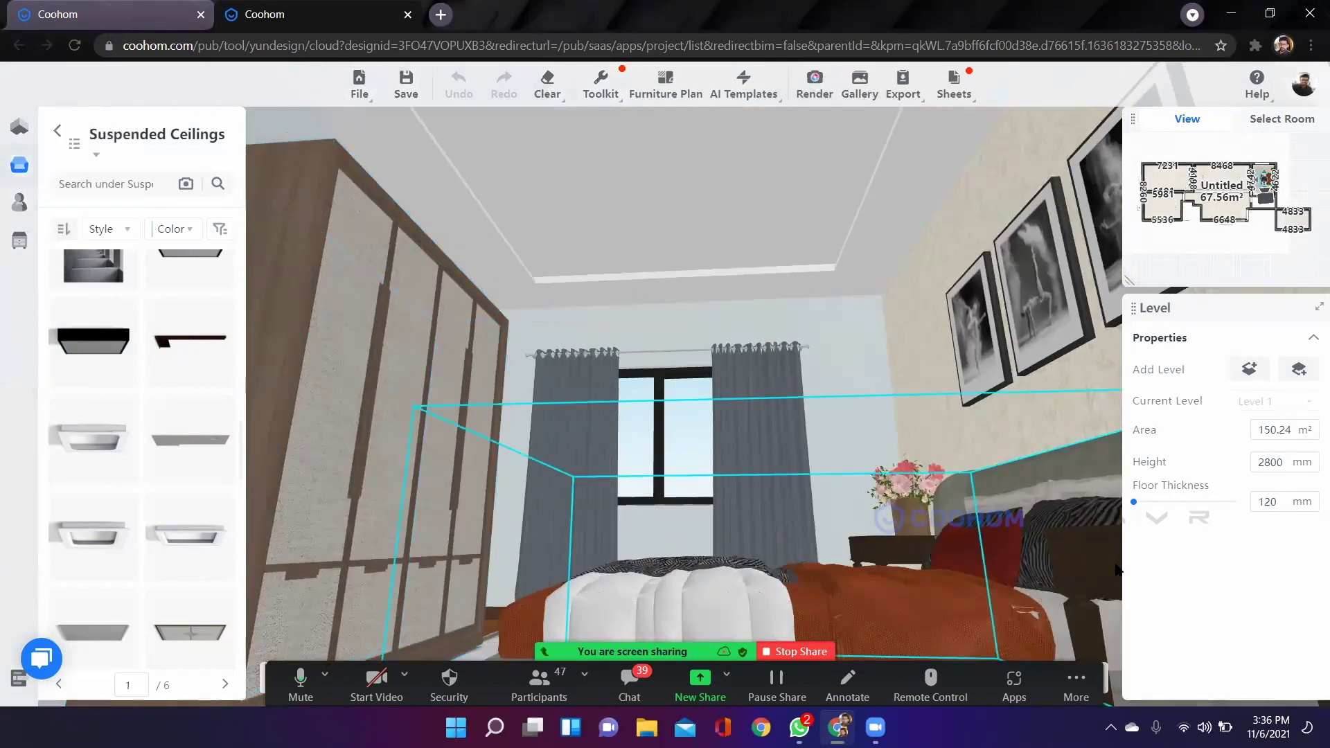
# Hide the floating meeting controls that cover the 2D and 3D view options.
pyautogui.click(1108, 534)
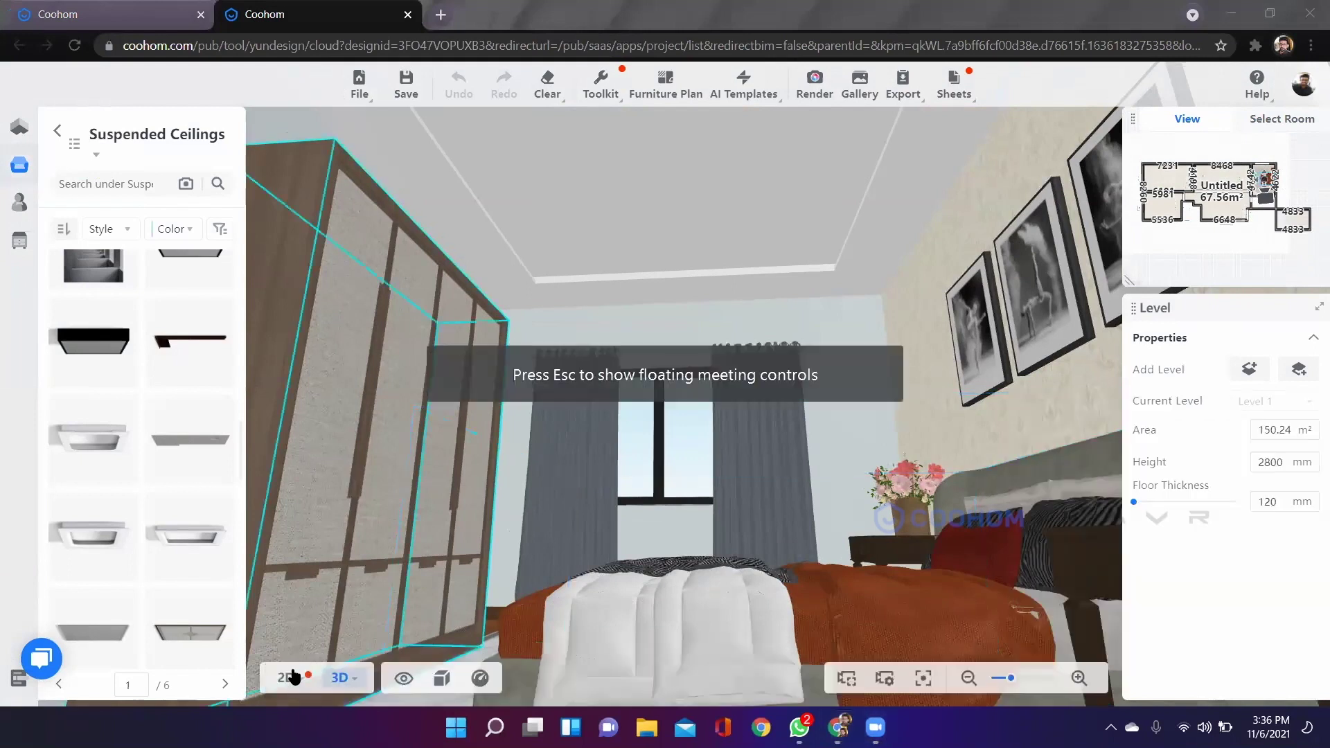
pyautogui.moveTo(297, 685)
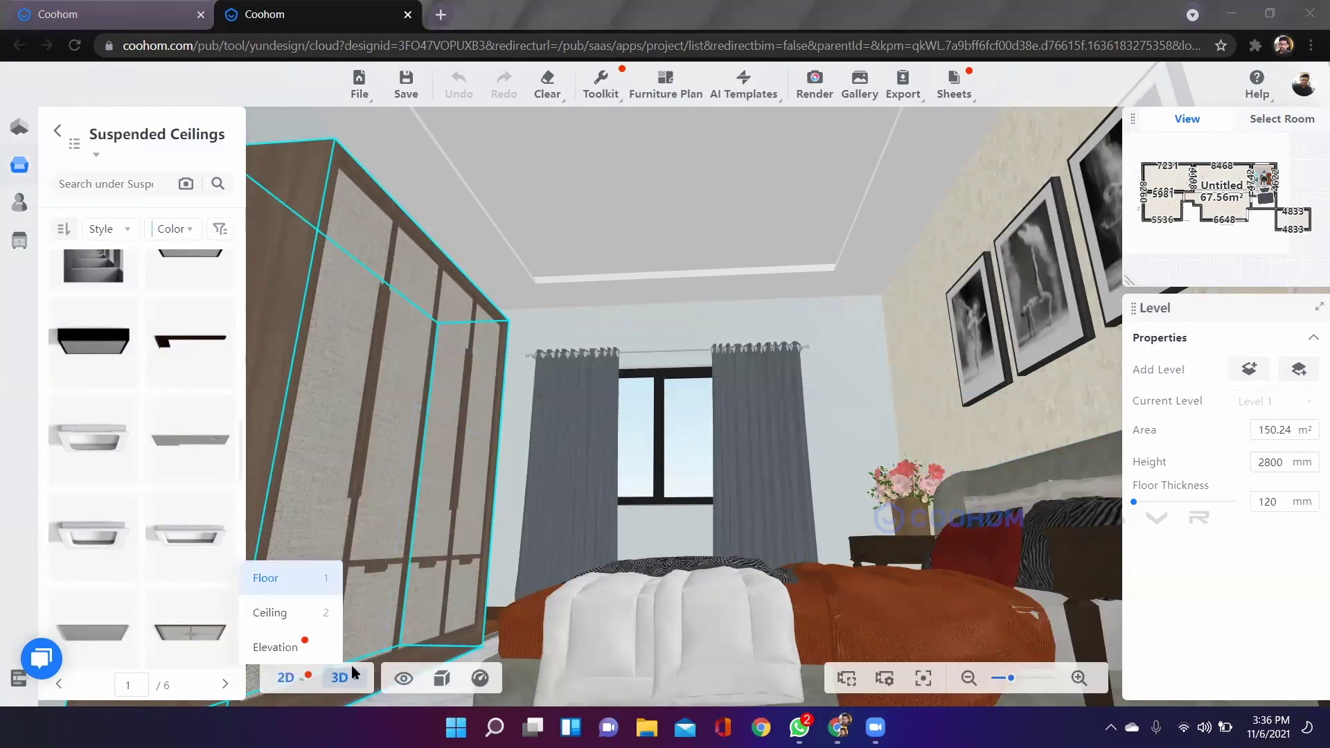
pyautogui.click(1077, 693)
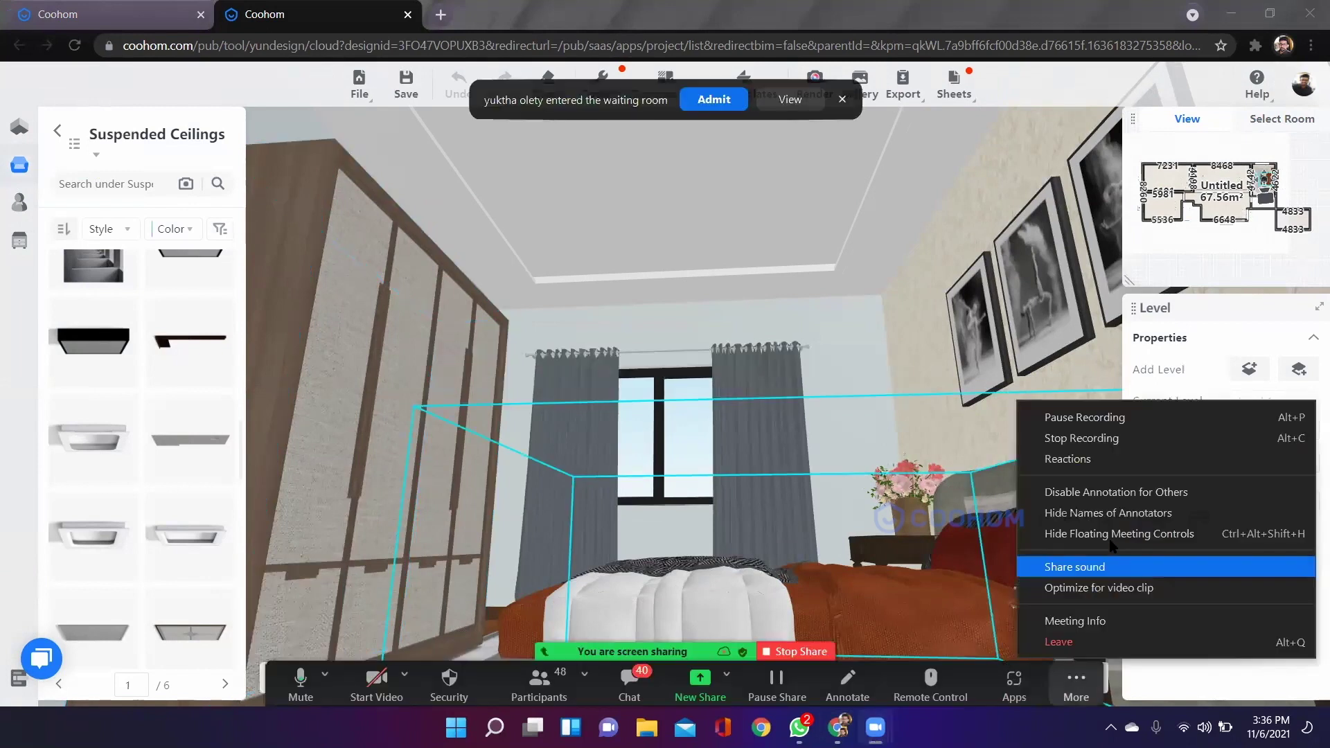
pyautogui.click(1112, 535)
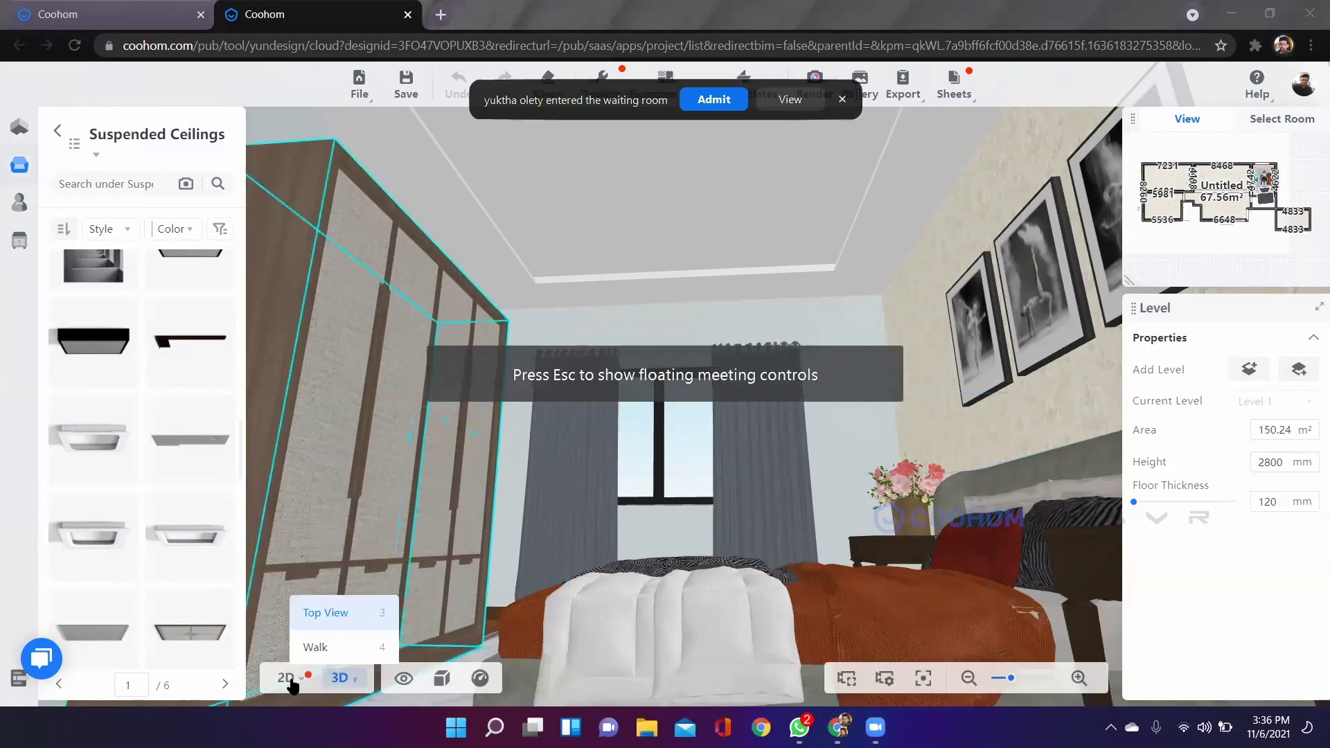
# Switch to the 2D ceiling plan, framing the bedroom.
pyautogui.moveTo(341, 679)
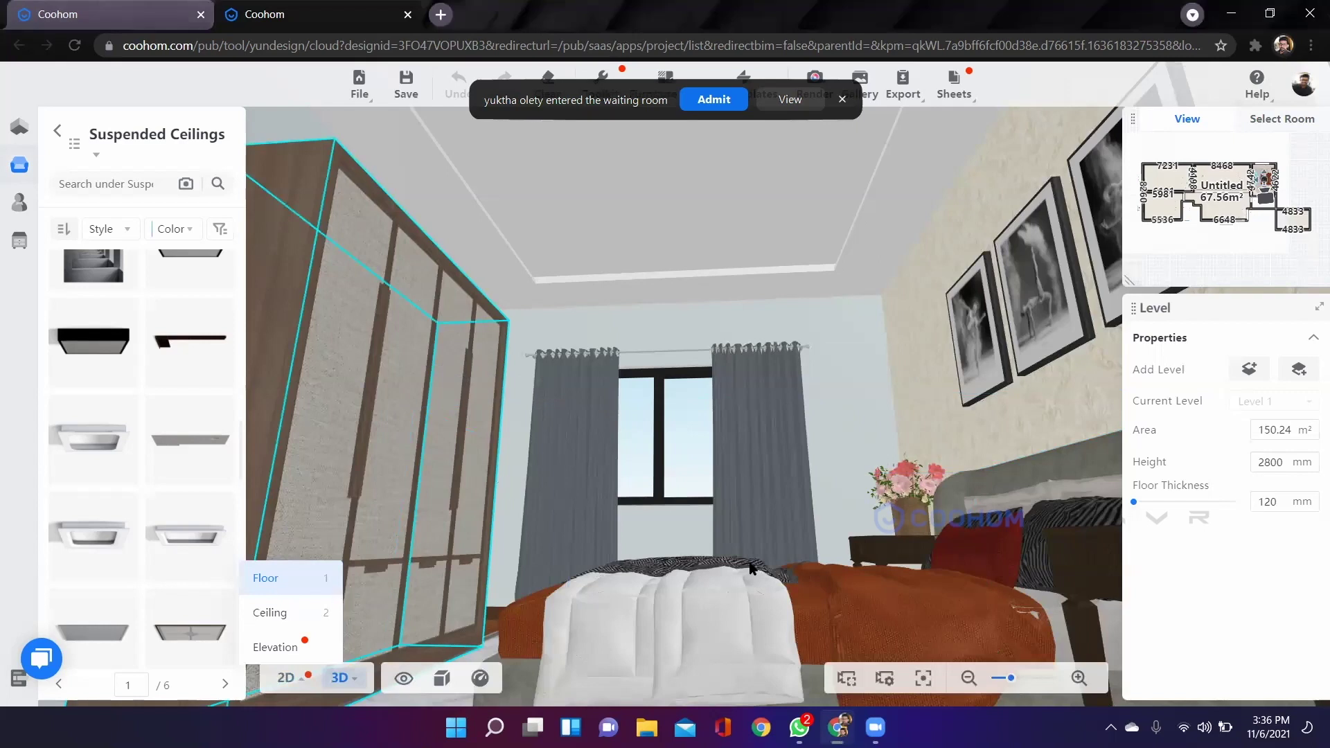
pyautogui.press('2')
pyautogui.scroll(5, 643, 428)
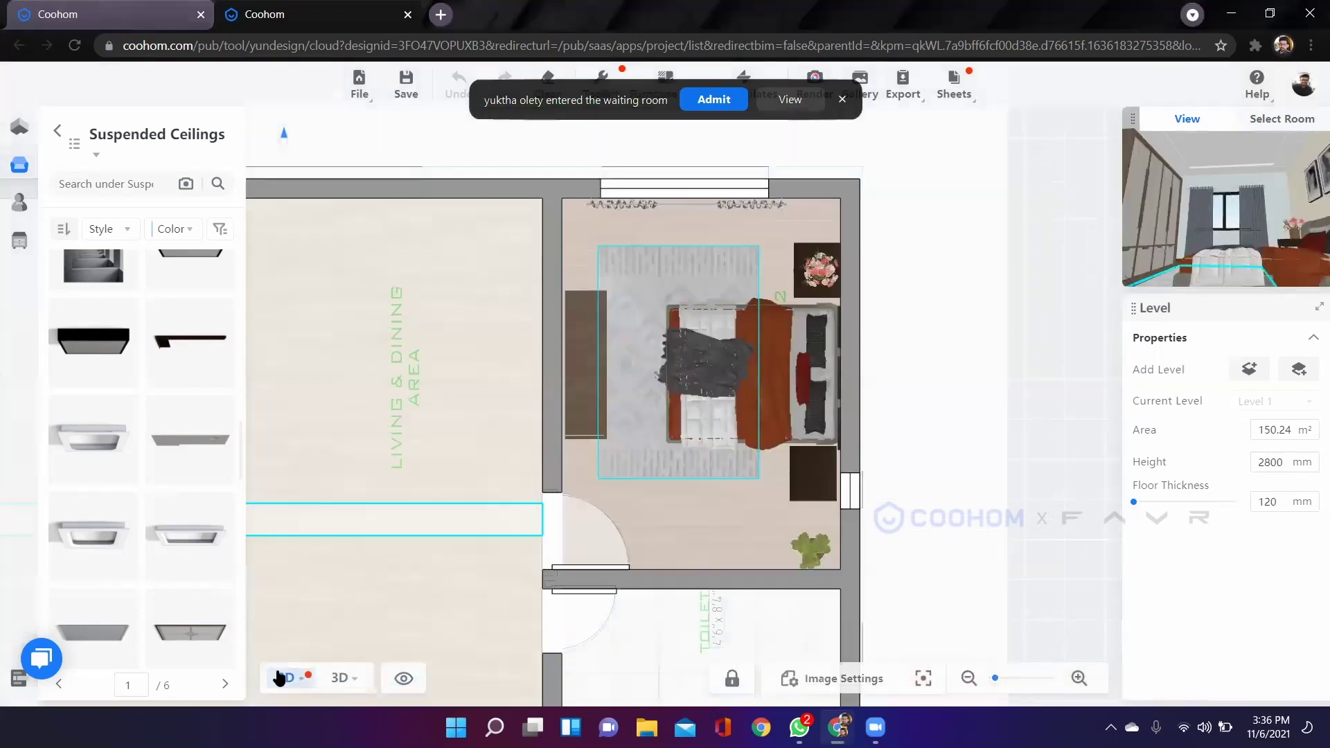
pyautogui.click(279, 678)
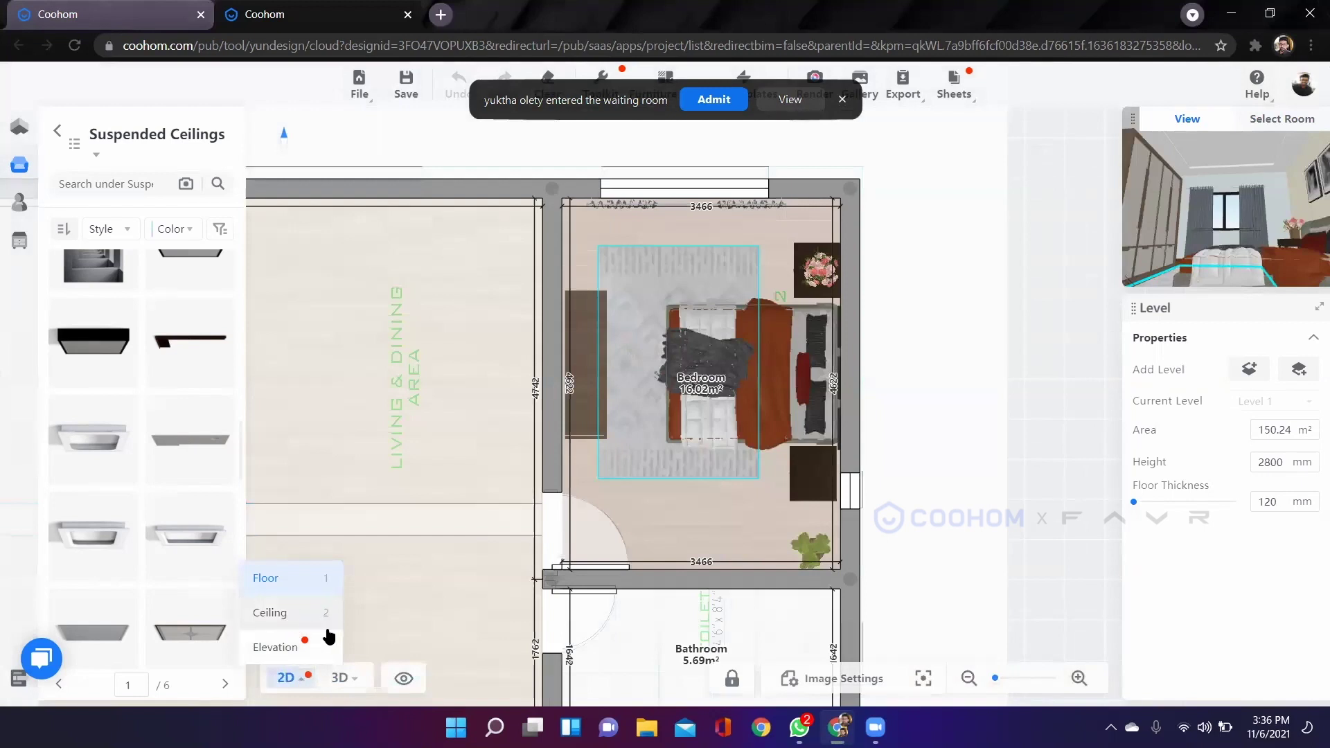
pyautogui.click(303, 617)
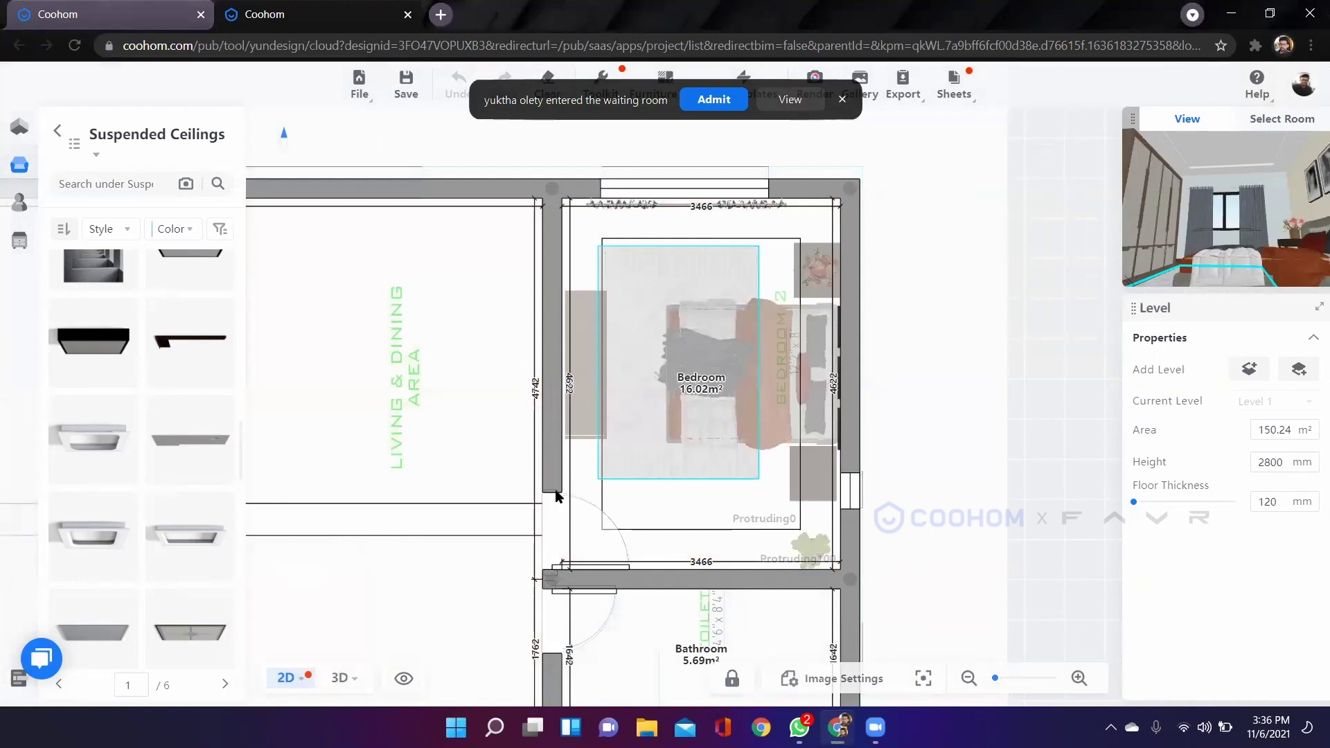
pyautogui.scroll(2, 556, 496)
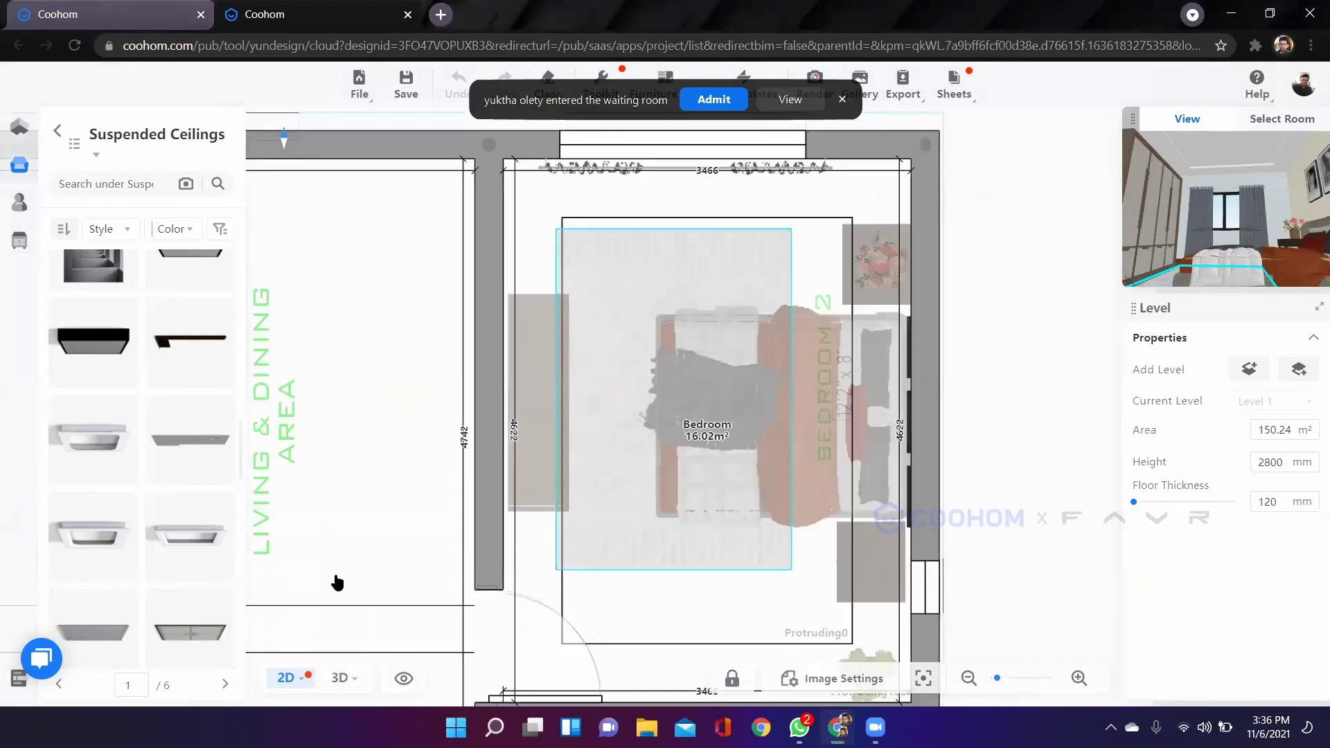
# Open the Downlights category under Lighting in the public library and browse its models.
pyautogui.moveTo(14, 205)
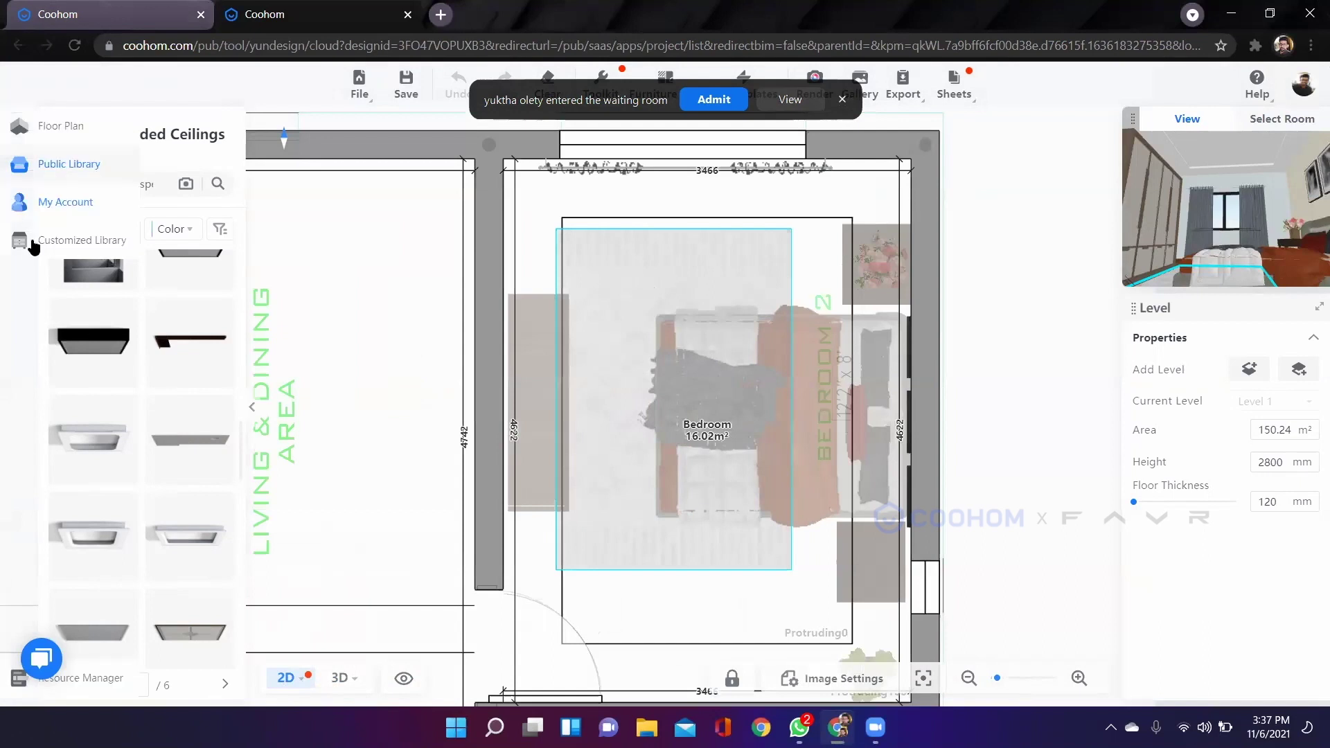
pyautogui.click(20, 163)
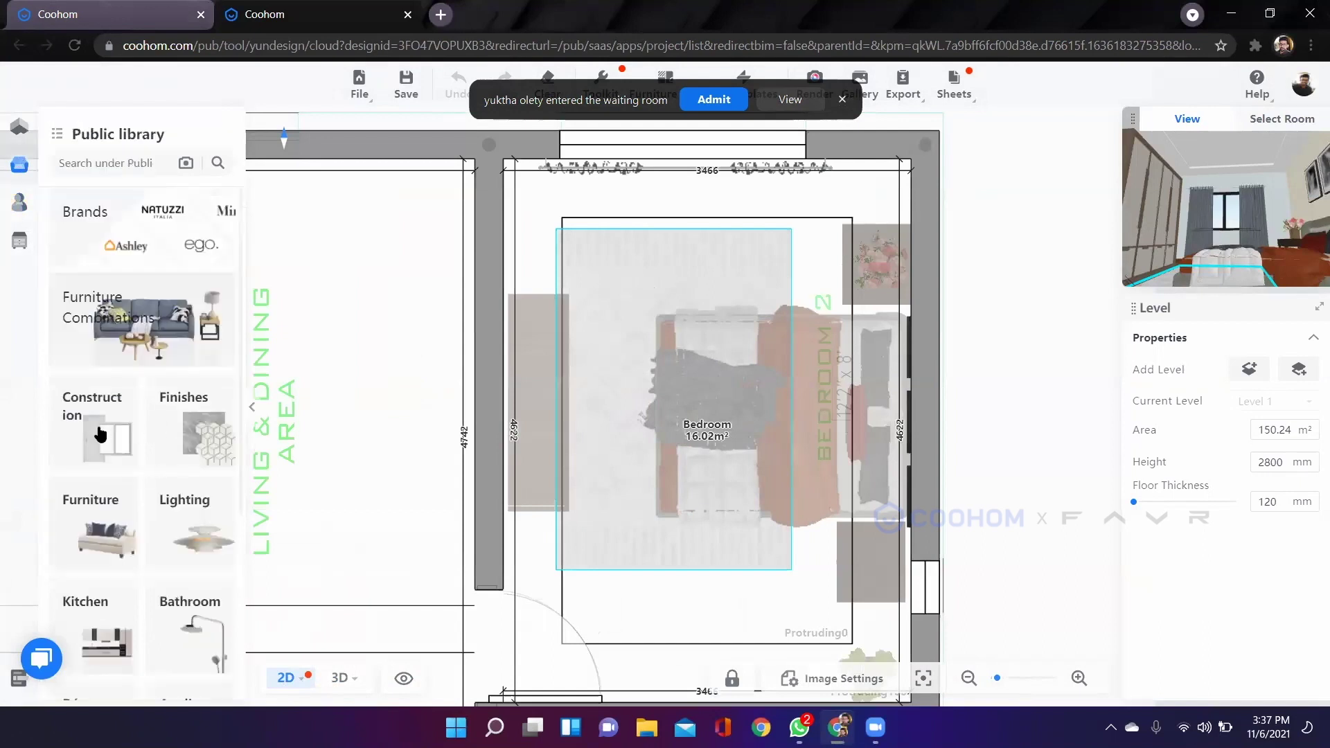
pyautogui.scroll(-1, 180, 456)
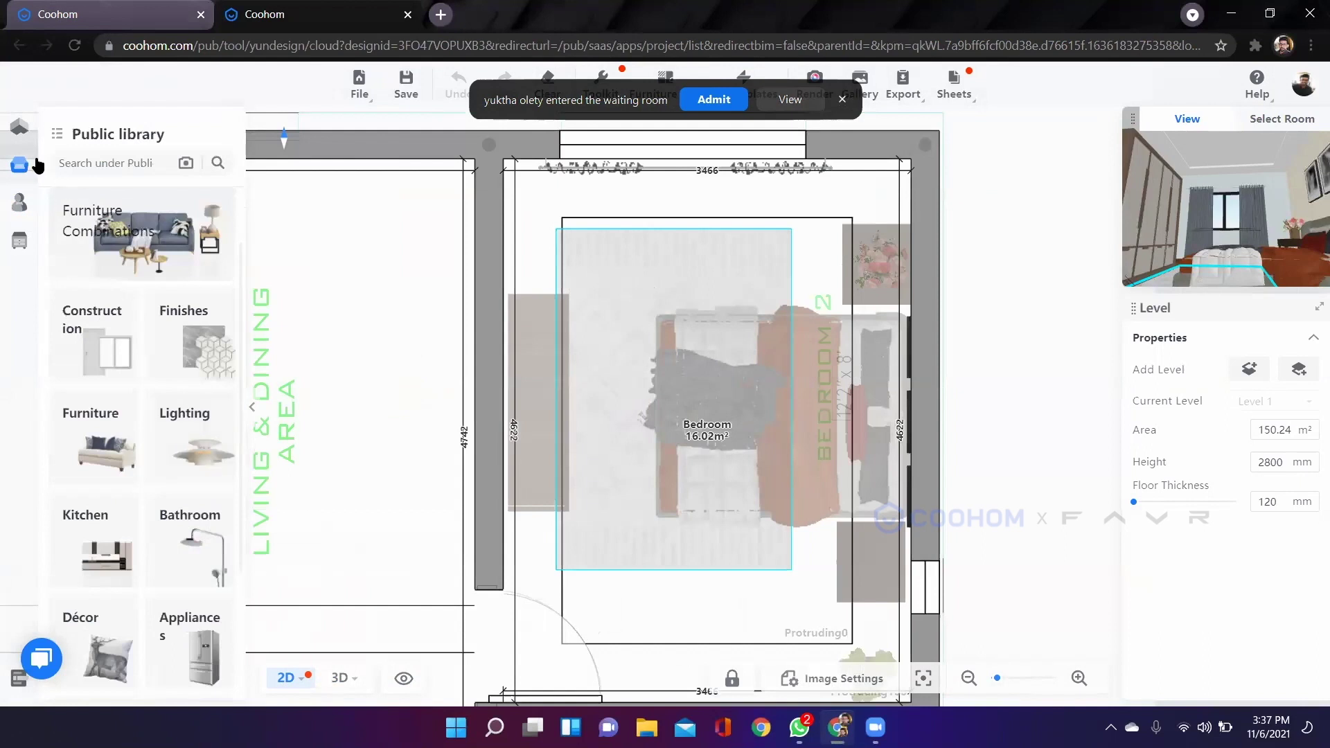
pyautogui.click(162, 449)
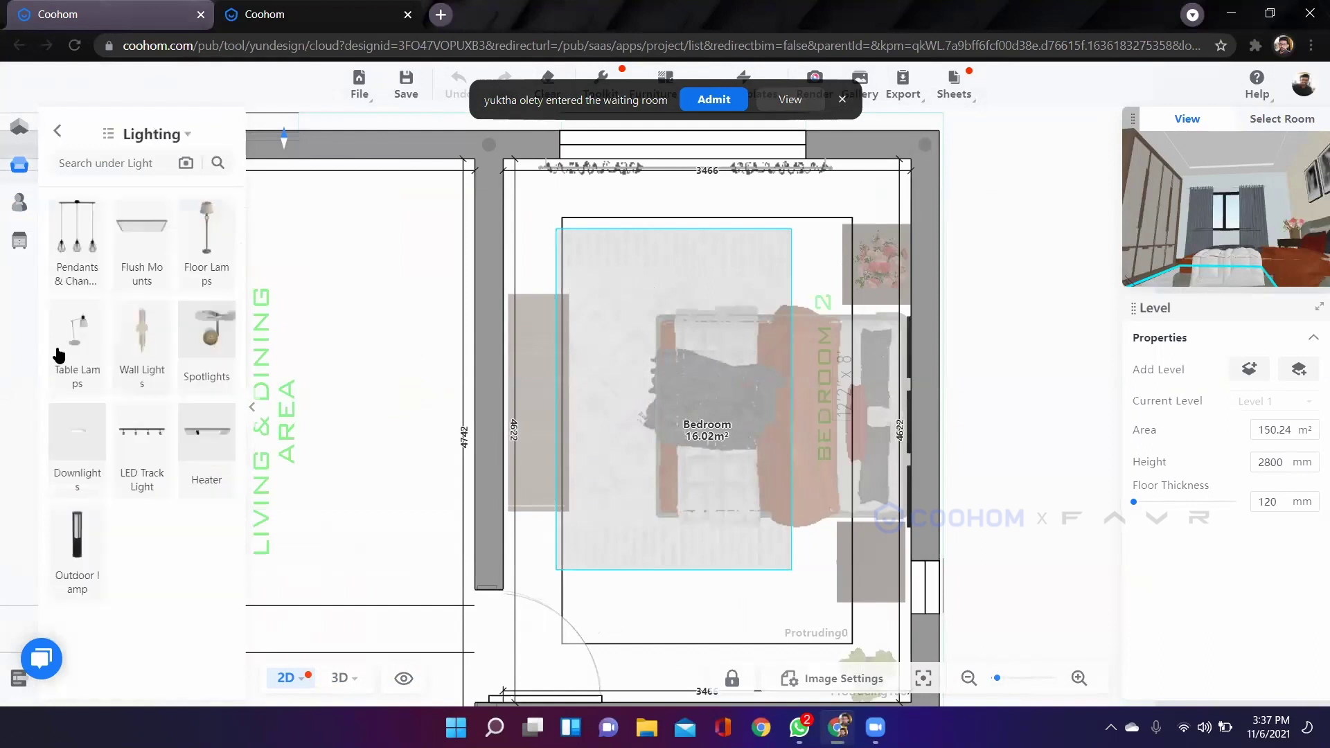
pyautogui.click(81, 454)
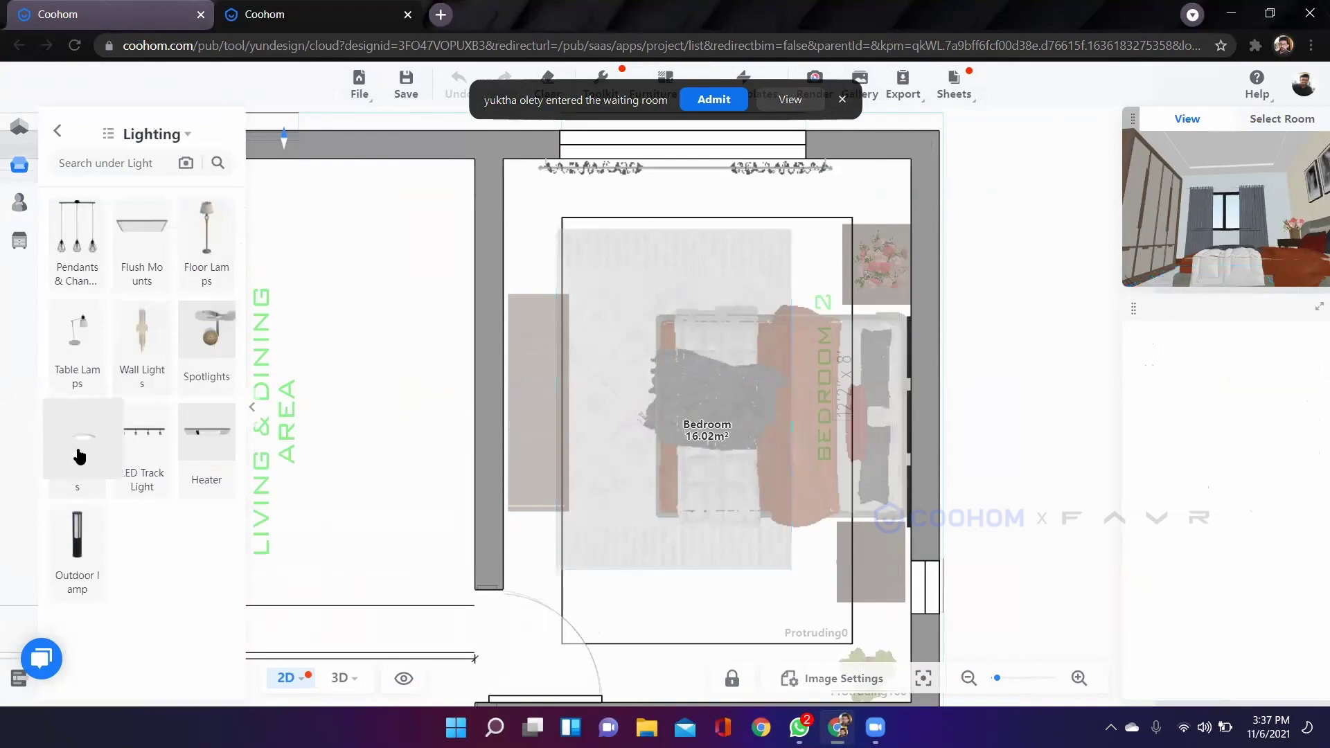
pyautogui.rightClick(78, 449)
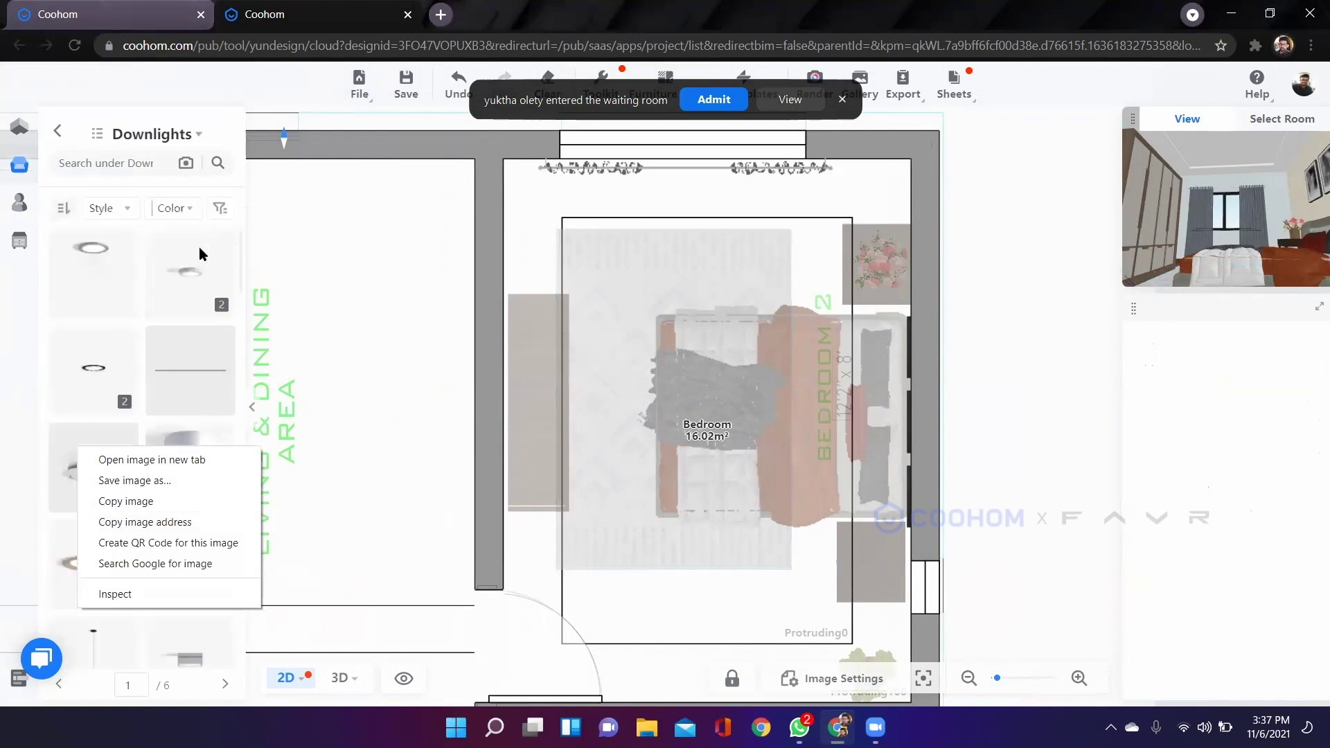
pyautogui.scroll(-4, 108, 389)
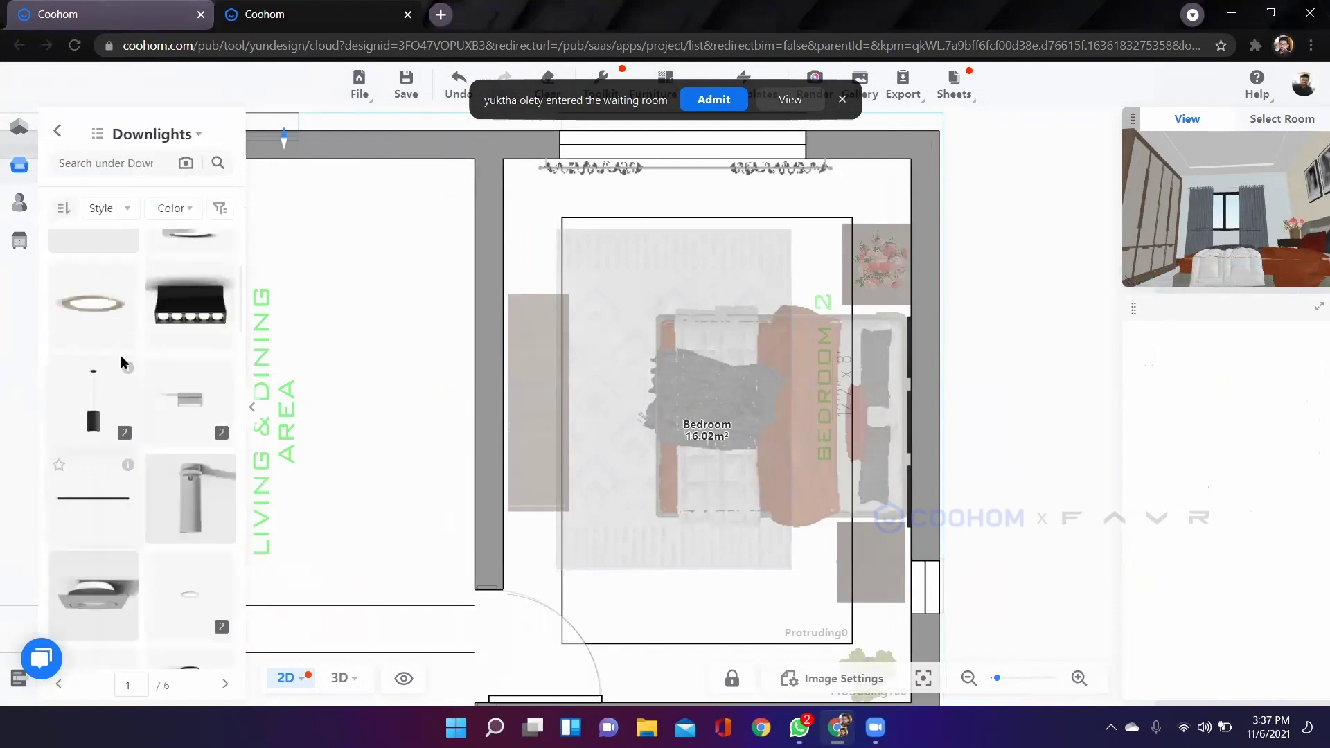
pyautogui.scroll(5, 125, 388)
# Place three Downlight 09 fixtures in a column about 120 mm from the headboard wall, over both nightstands and the bed's head.
pyautogui.moveTo(115, 477)
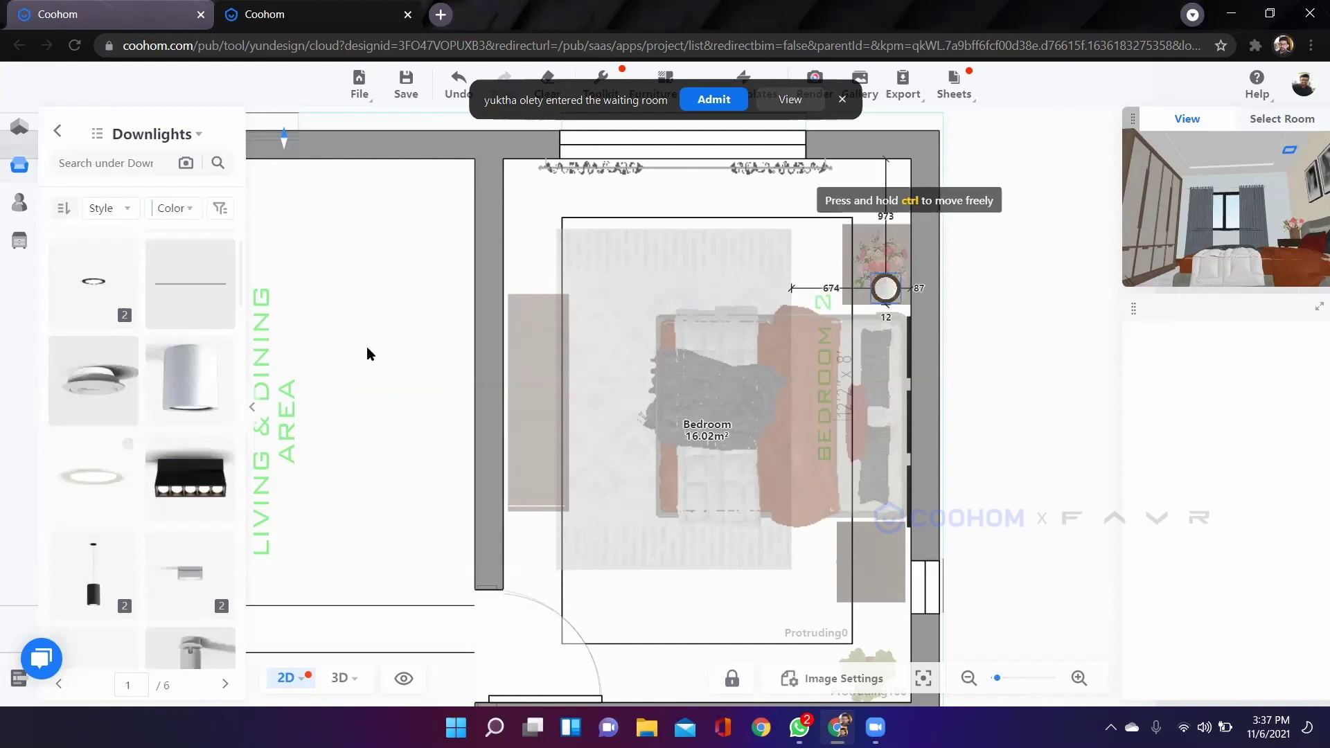
pyautogui.scroll(2, 873, 298)
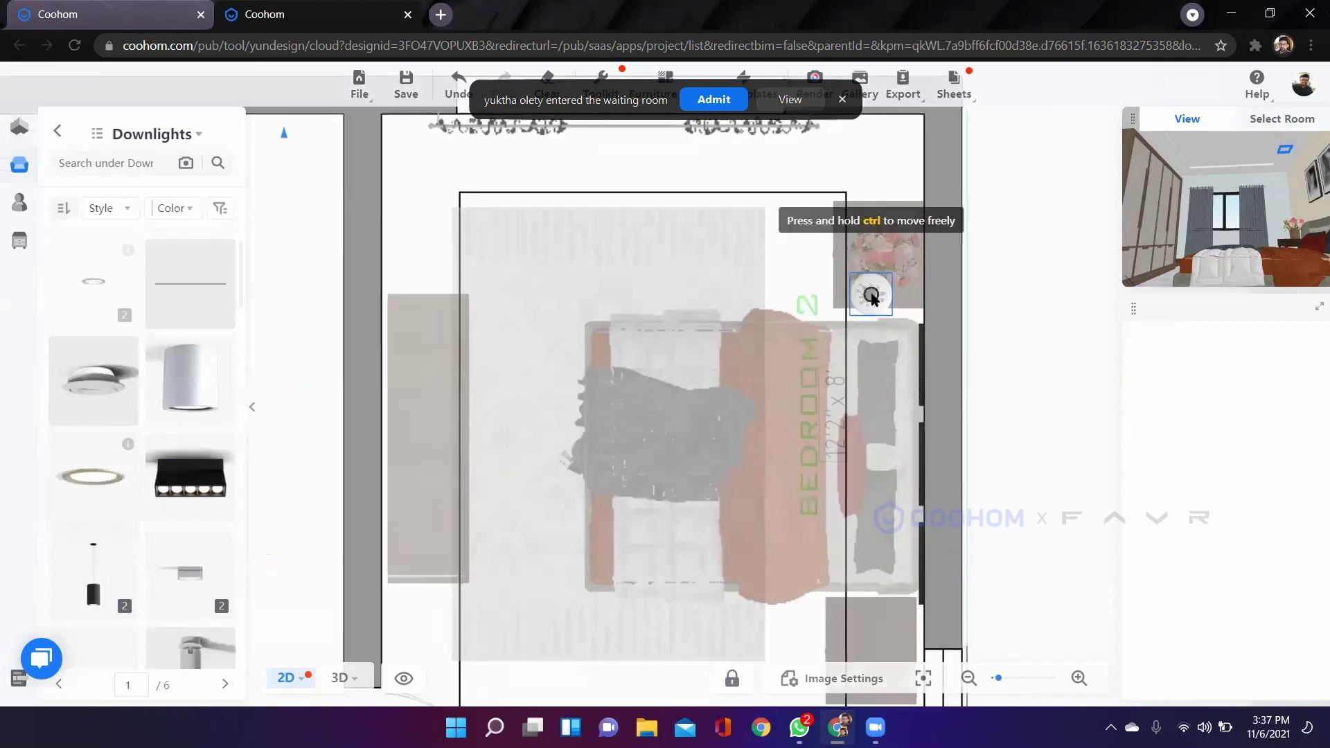
pyautogui.scroll(-2, 871, 291)
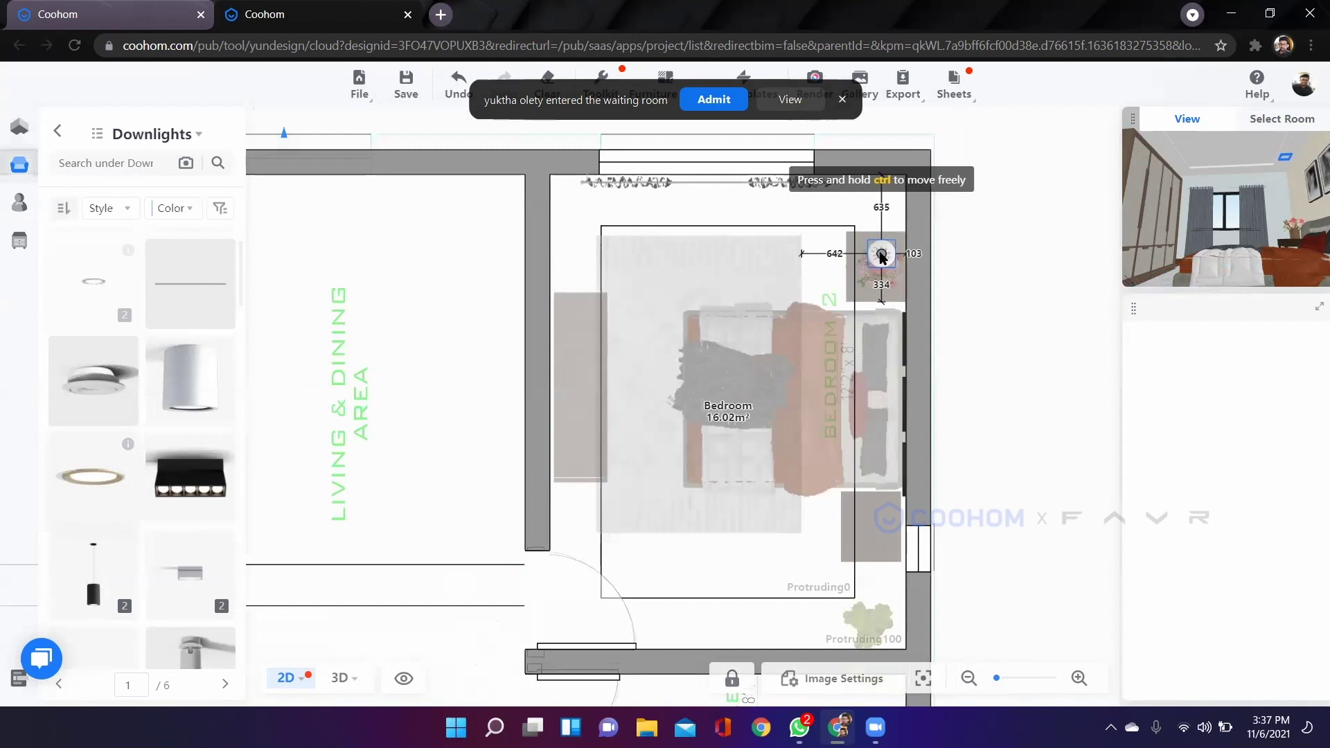
pyautogui.click(880, 253)
pyautogui.click(105, 304)
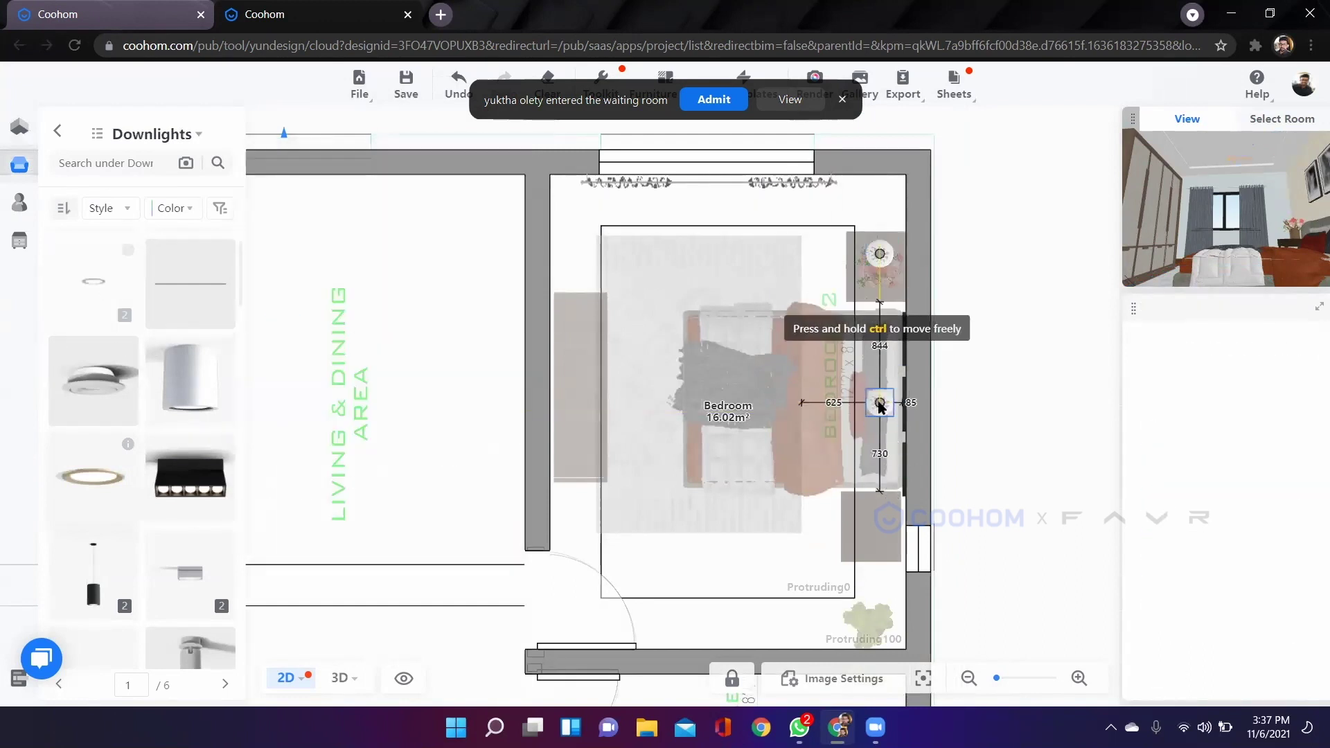
pyautogui.click(102, 289)
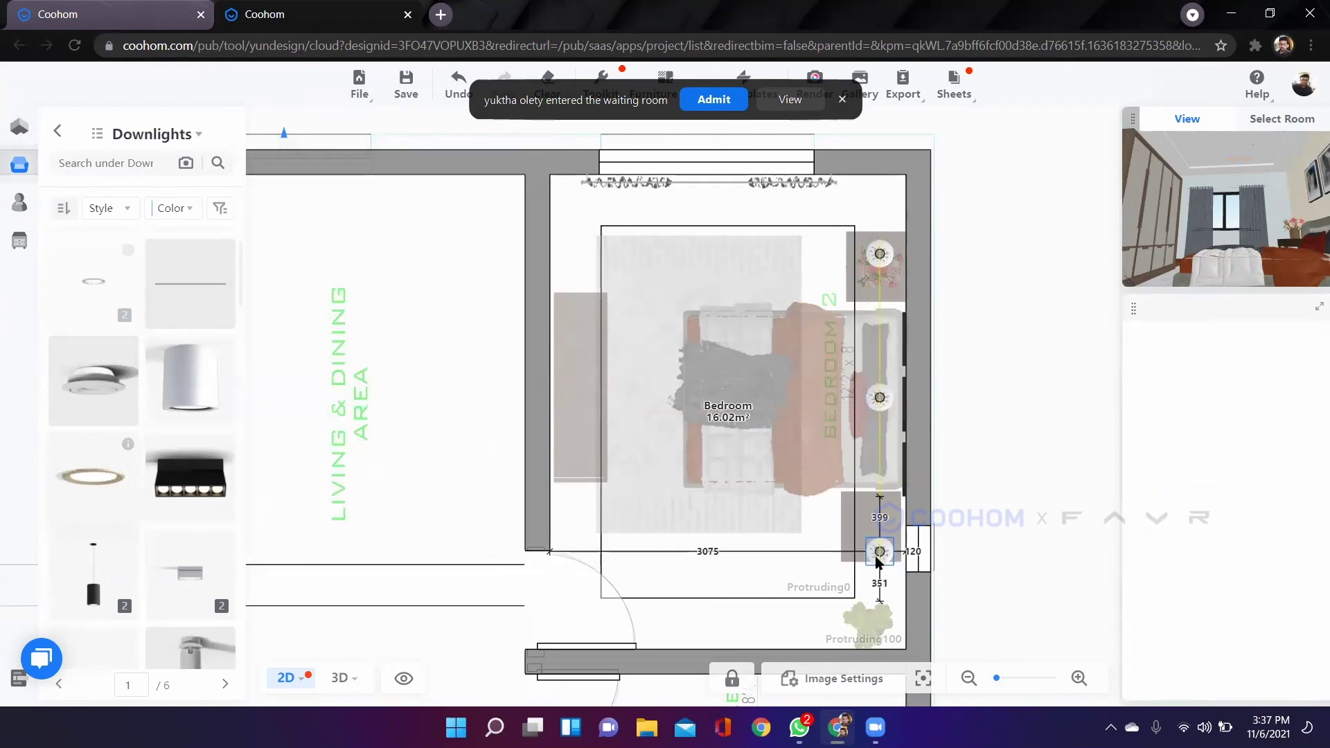
pyautogui.click(885, 650)
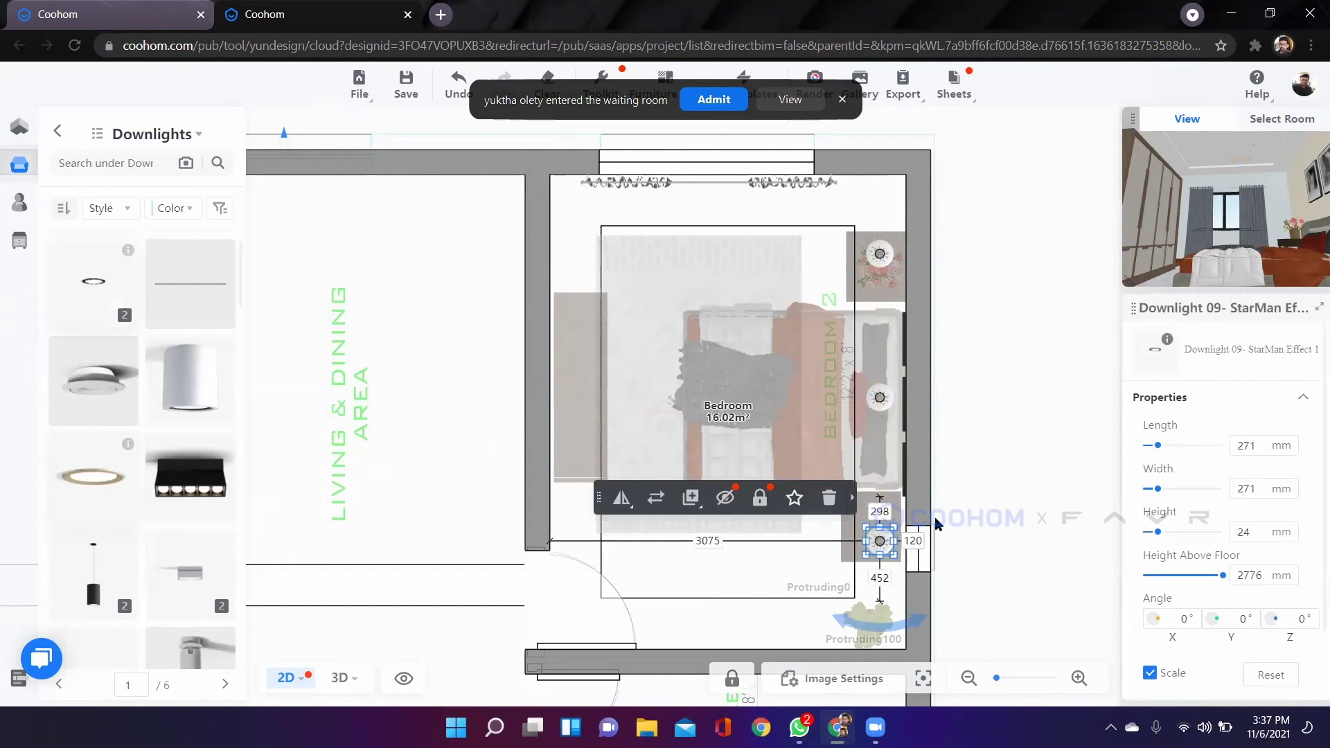
# Place another Downlight 09 in the ceiling border by the wardrobe wall, about 109 mm from the wall and 243 mm above the wardrobe in plan.
pyautogui.scroll(-4, 968, 496)
pyautogui.click(998, 487)
pyautogui.moveTo(713, 618); pyautogui.dragTo(488, 597)
pyautogui.scroll(4, 696, 685)
pyautogui.click(98, 291)
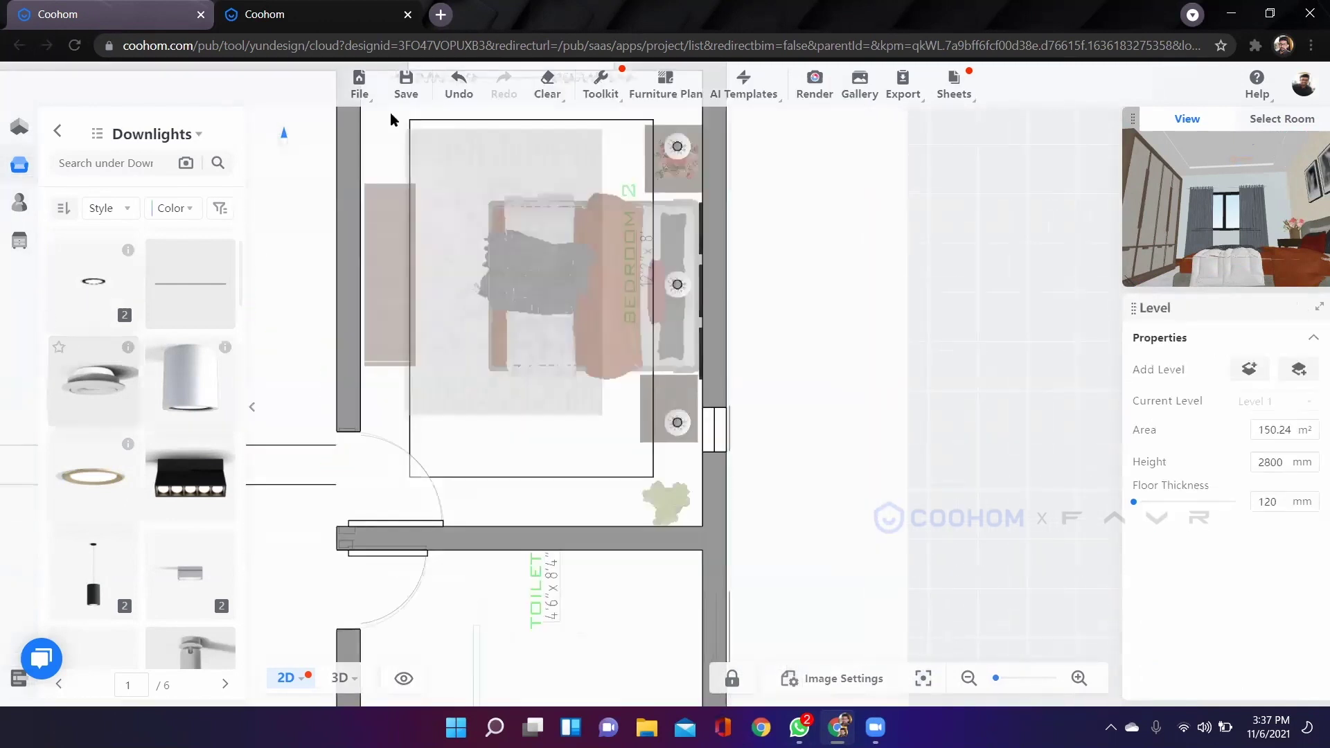
pyautogui.click(385, 146)
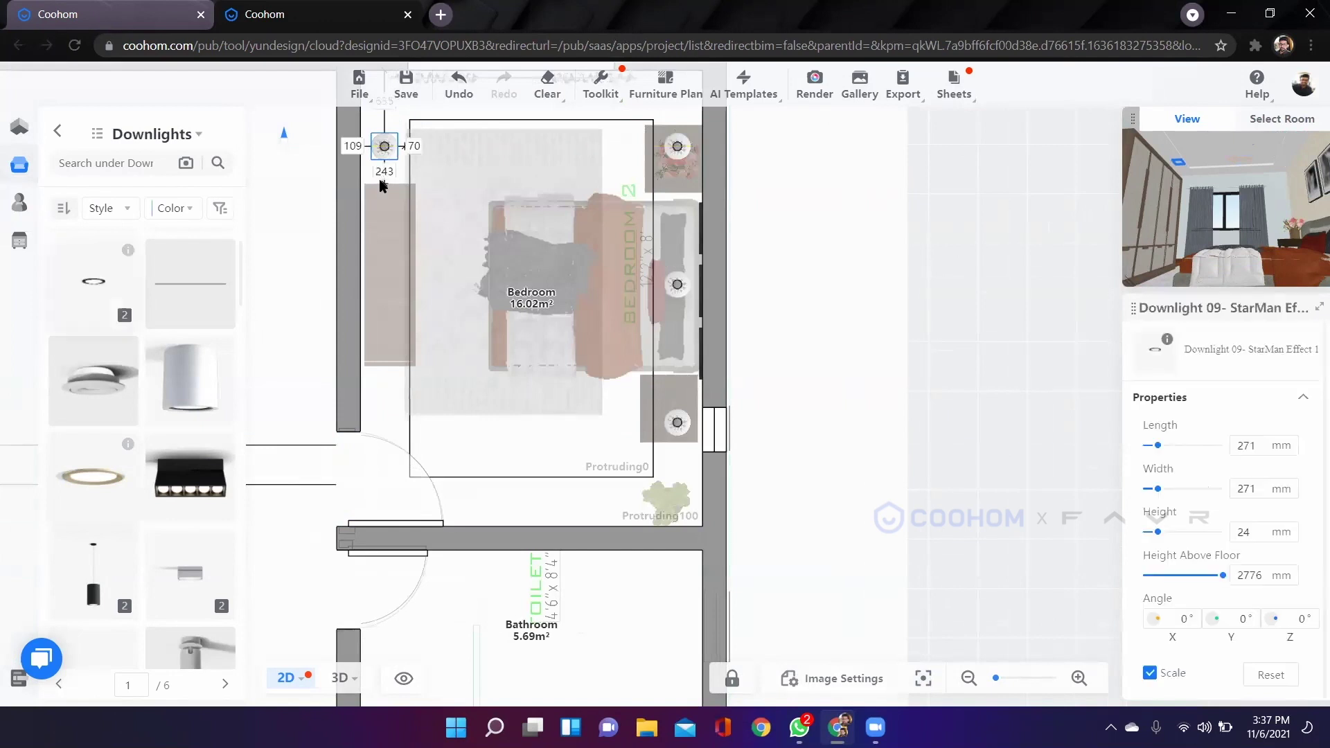
# Duplicate the wardrobe-side downlight twice in line with it, placing one over the wardrobe and one near the door, about 109 mm from the wall.
pyautogui.moveTo(504, 187)
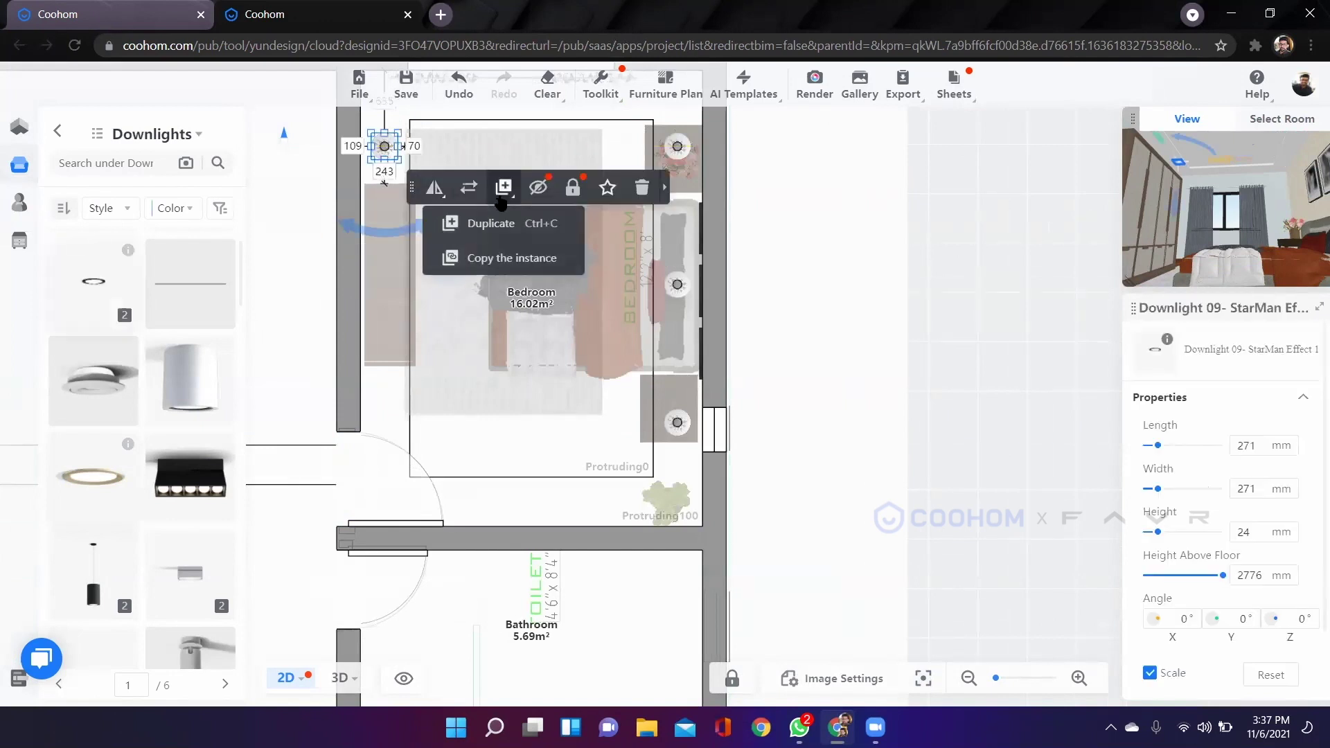
pyautogui.click(491, 223)
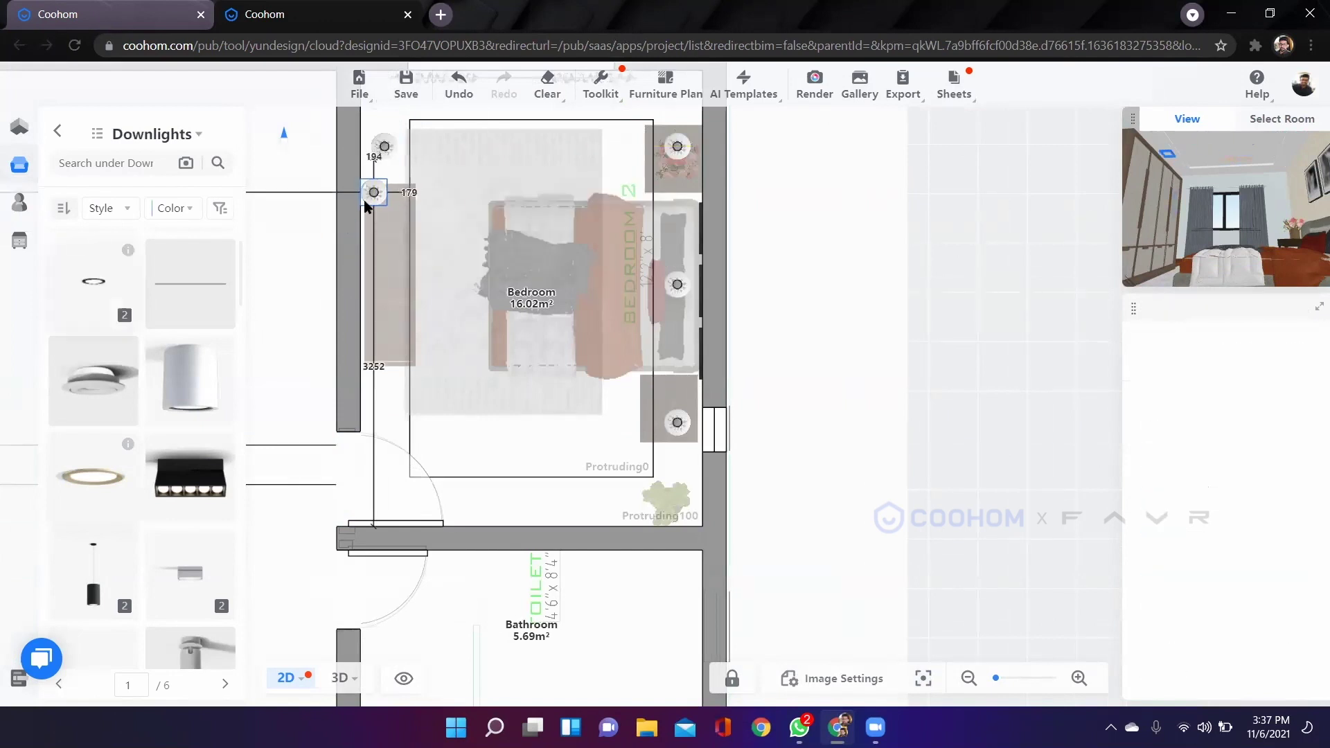
pyautogui.click(384, 266)
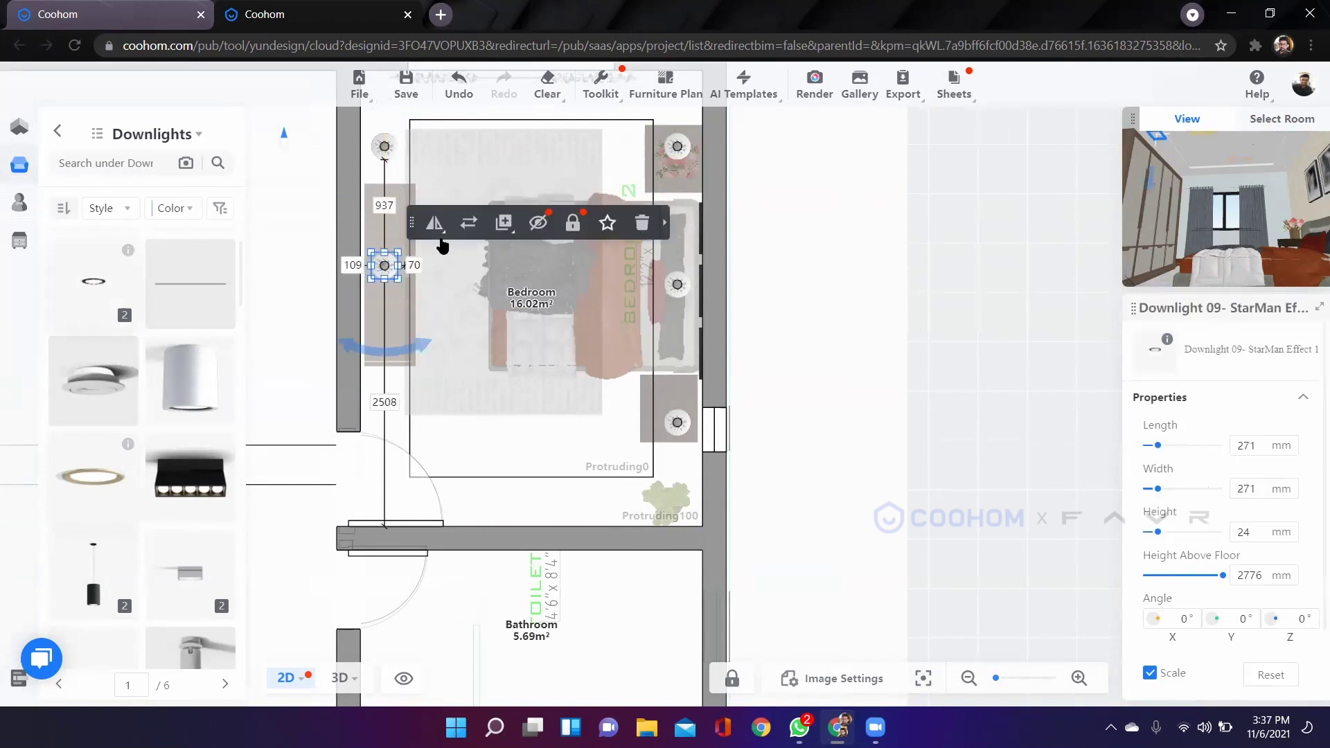
pyautogui.moveTo(504, 223)
pyautogui.click(477, 262)
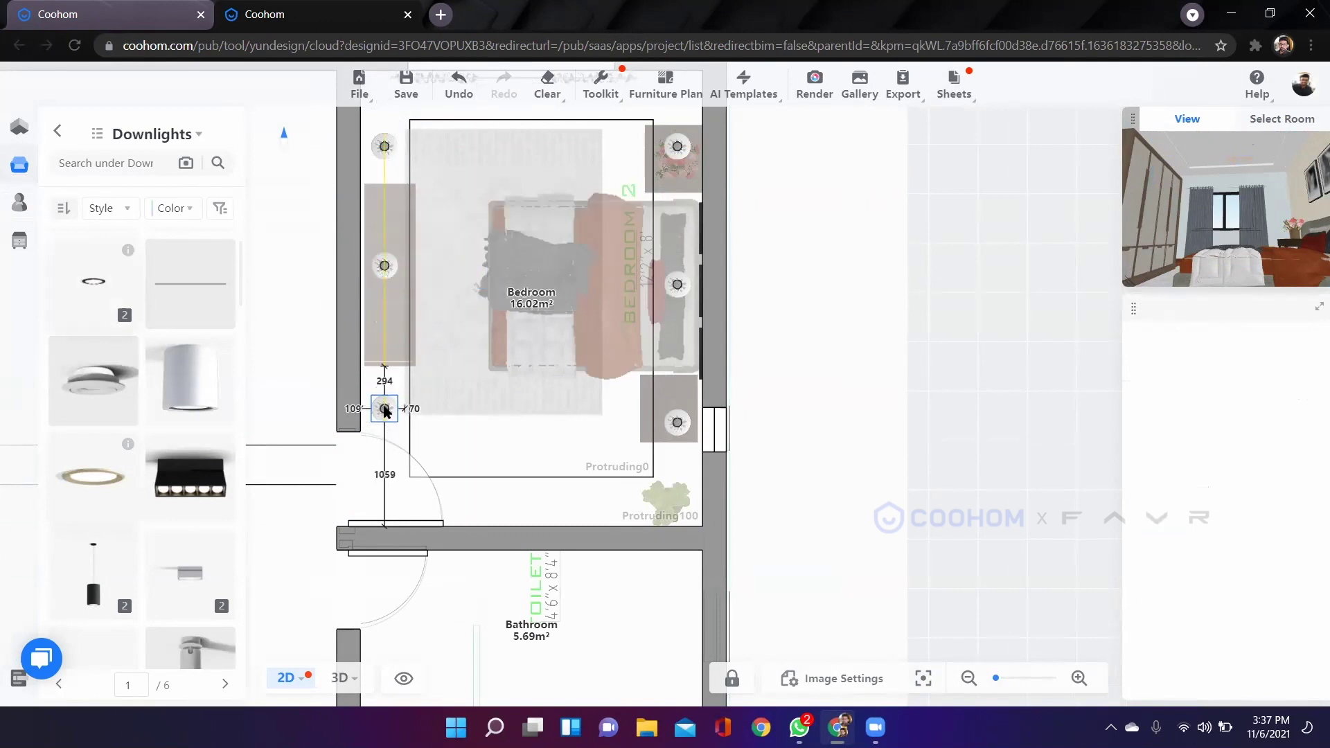
pyautogui.click(392, 422)
pyautogui.click(840, 371)
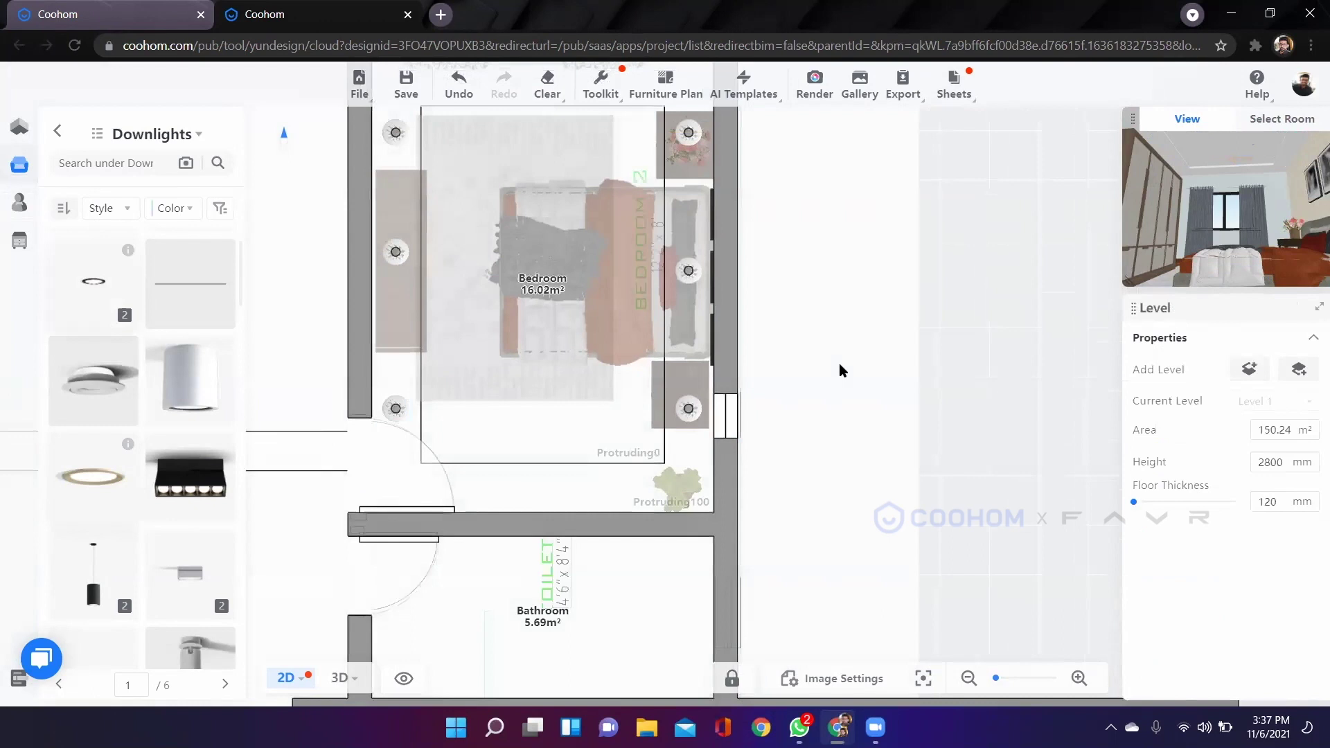
# Move the middle wardrobe-side downlight to 1128 mm from each neighbour, in line with the downlight over the bed's head.
pyautogui.scroll(-2, 603, 457)
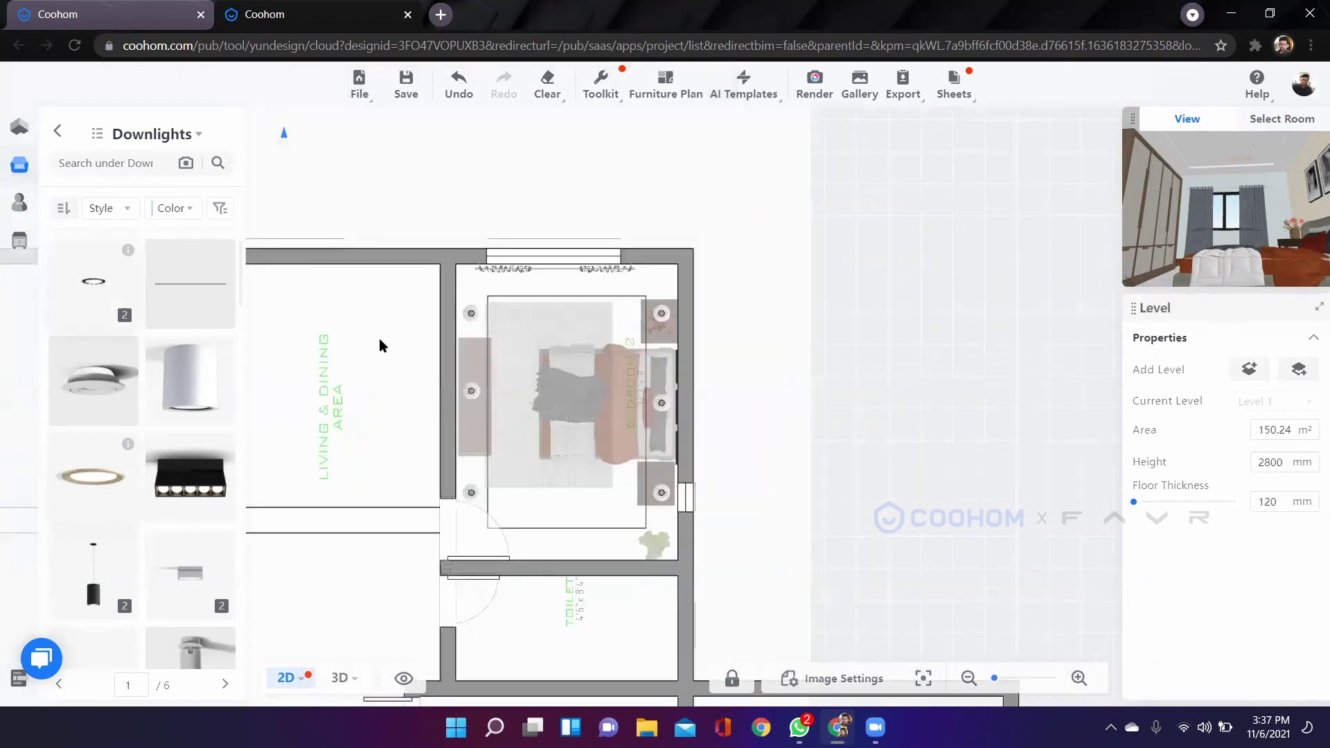
pyautogui.scroll(3, 374, 353)
pyautogui.moveTo(379, 348); pyautogui.dragTo(374, 367)
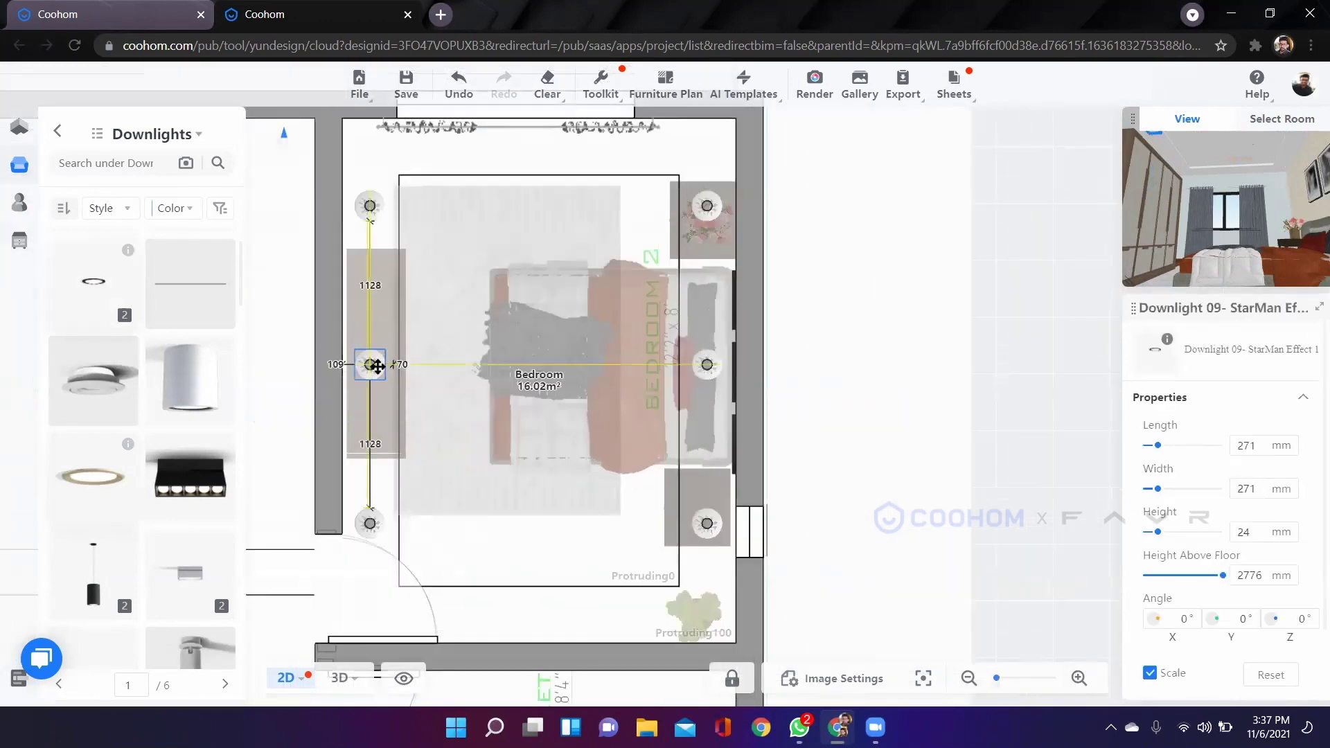
pyautogui.click(842, 438)
pyautogui.scroll(-2, 841, 437)
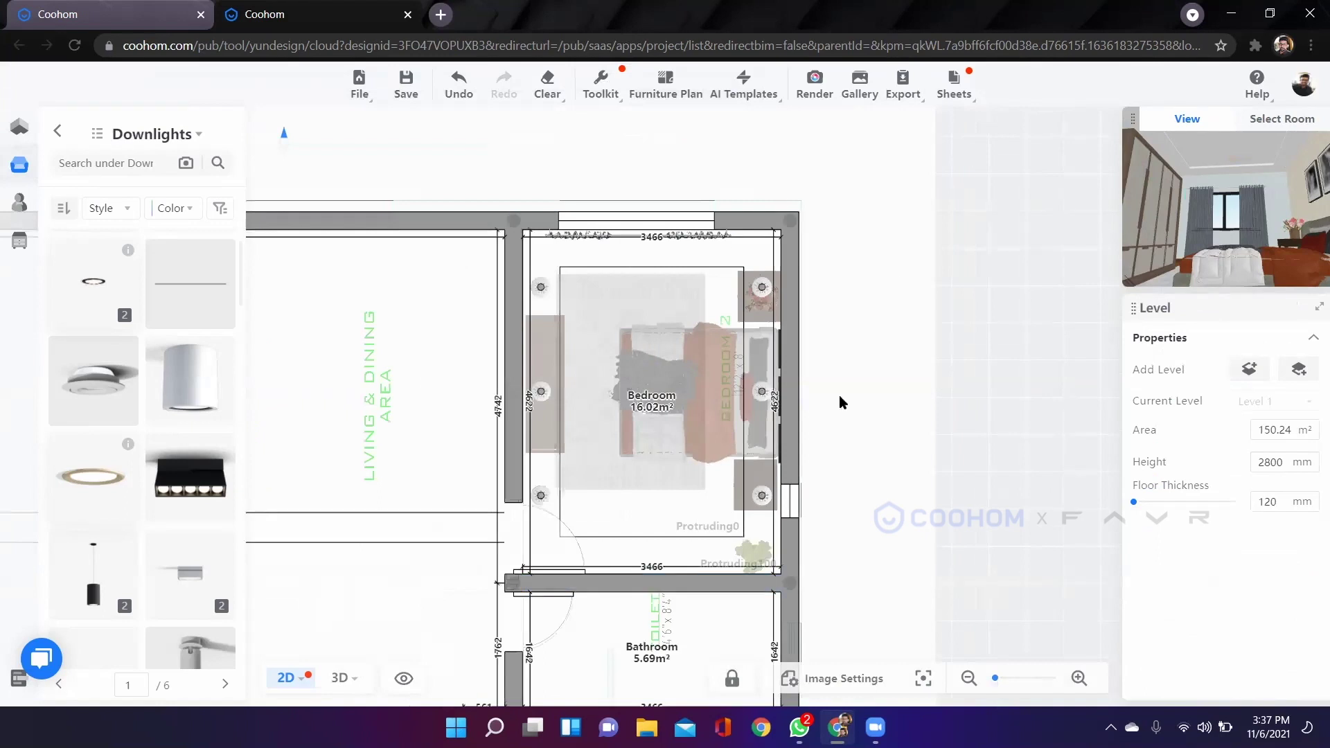
# Switch to the 3D view and examine the bedroom's ceiling, window wall, floor and the blank wall opposite the window.
pyautogui.moveTo(340, 682)
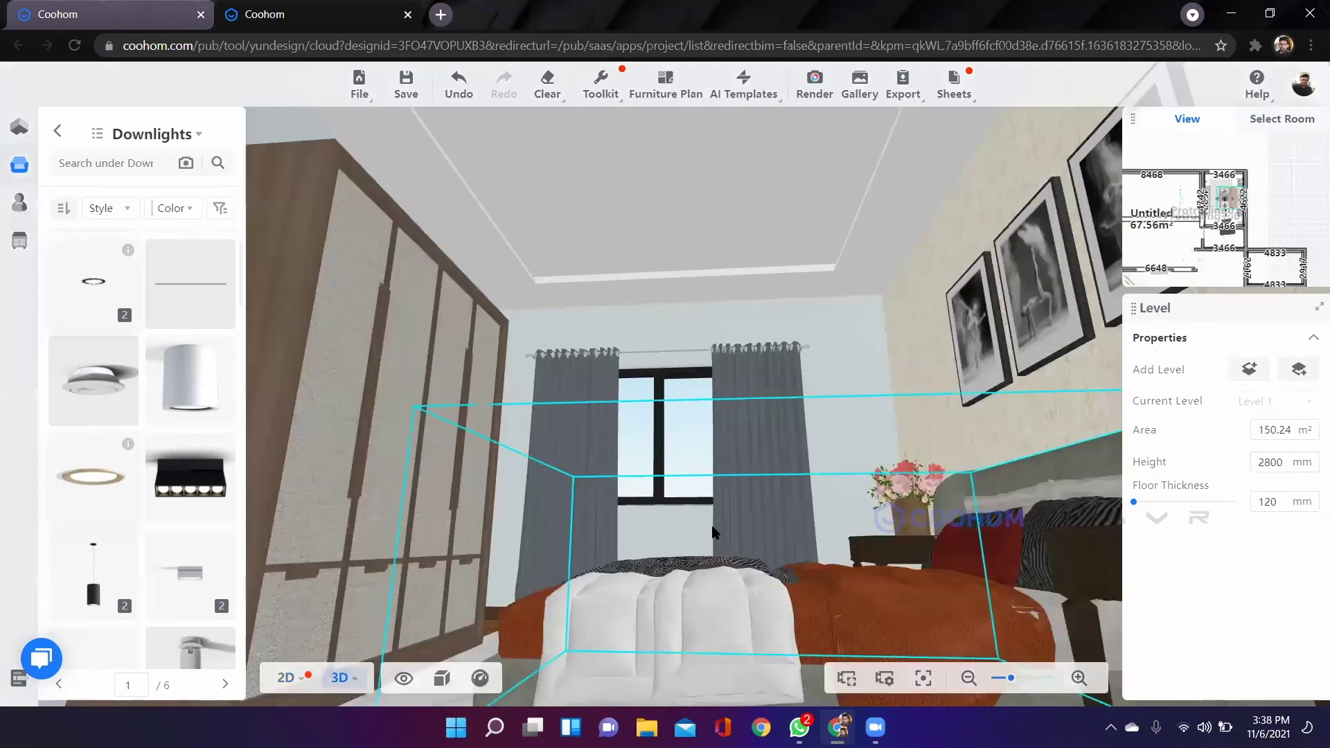
pyautogui.scroll(-3, 797, 480)
pyautogui.moveTo(796, 475); pyautogui.dragTo(871, 397)
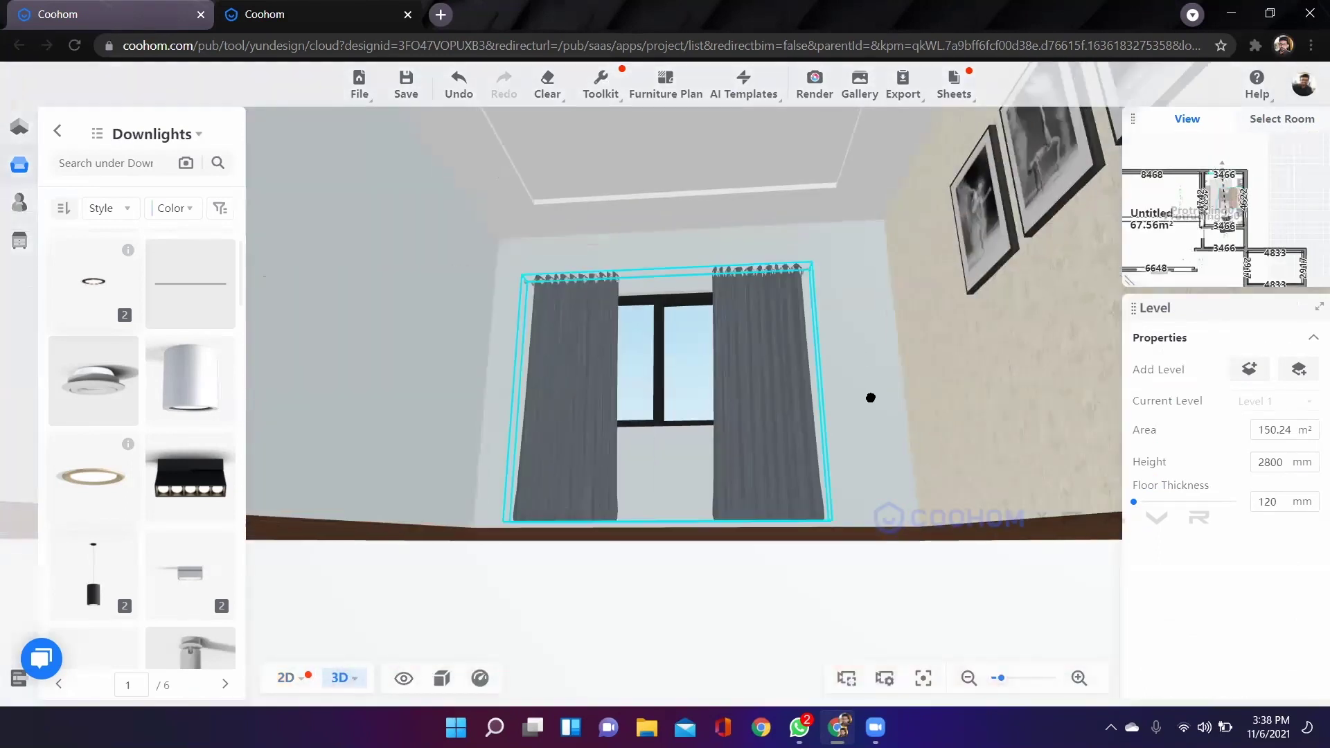
pyautogui.scroll(1, 871, 398)
pyautogui.scroll(-3, 875, 363)
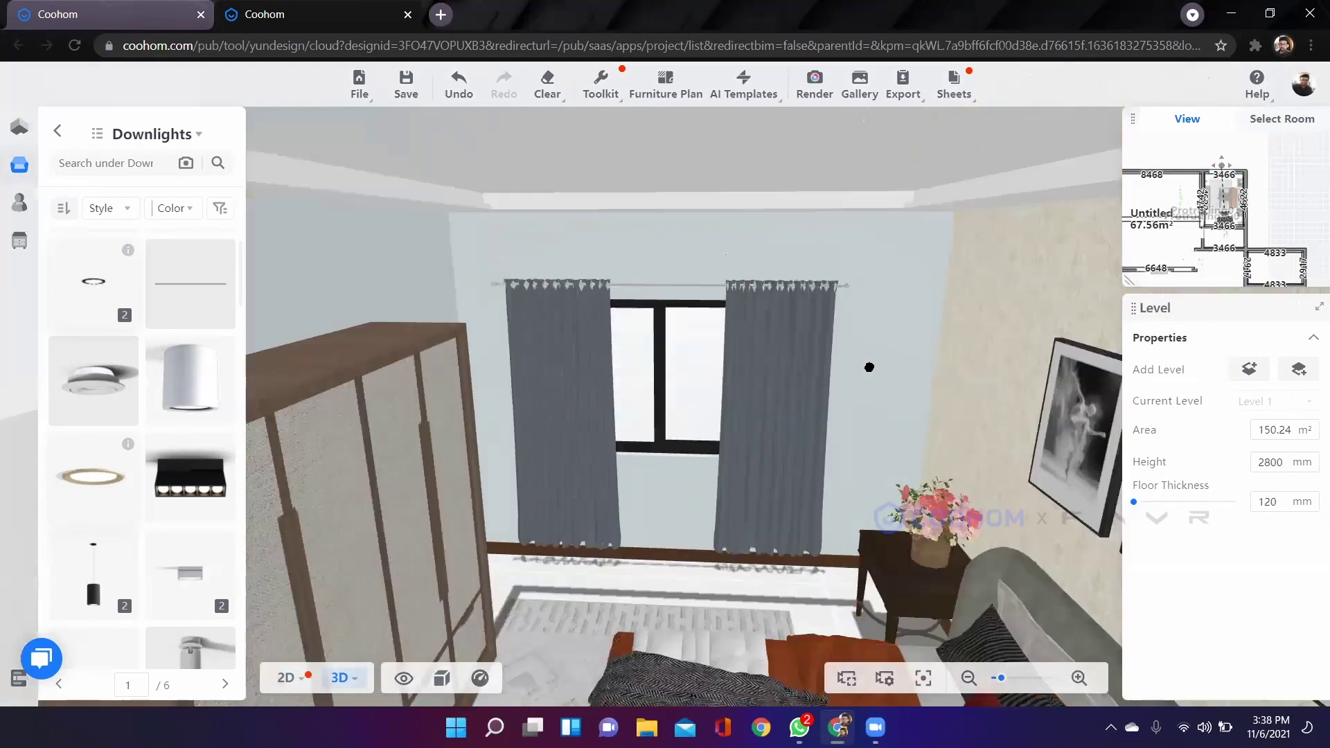
pyautogui.moveTo(652, 542); pyautogui.dragTo(696, 566)
pyautogui.scroll(-3, 900, 460)
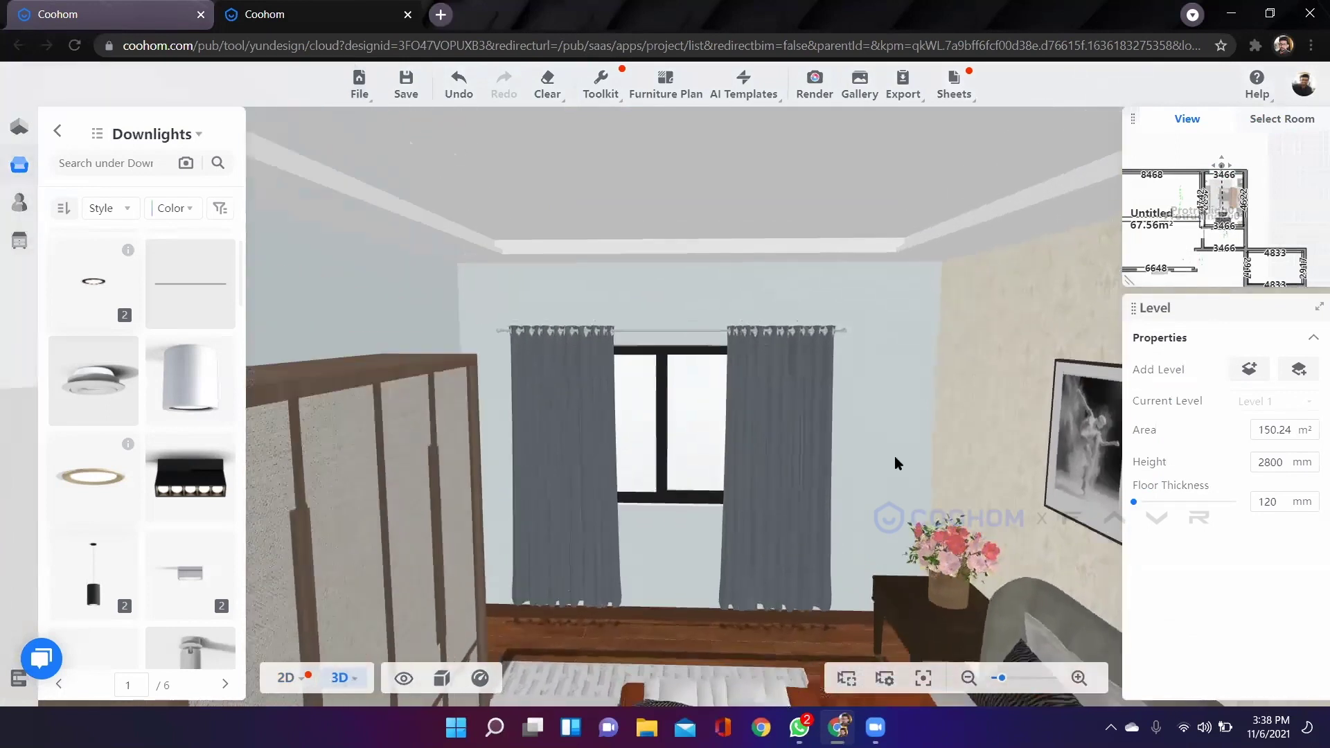
pyautogui.moveTo(647, 462); pyautogui.dragTo(682, 479)
pyautogui.scroll(6, 693, 484)
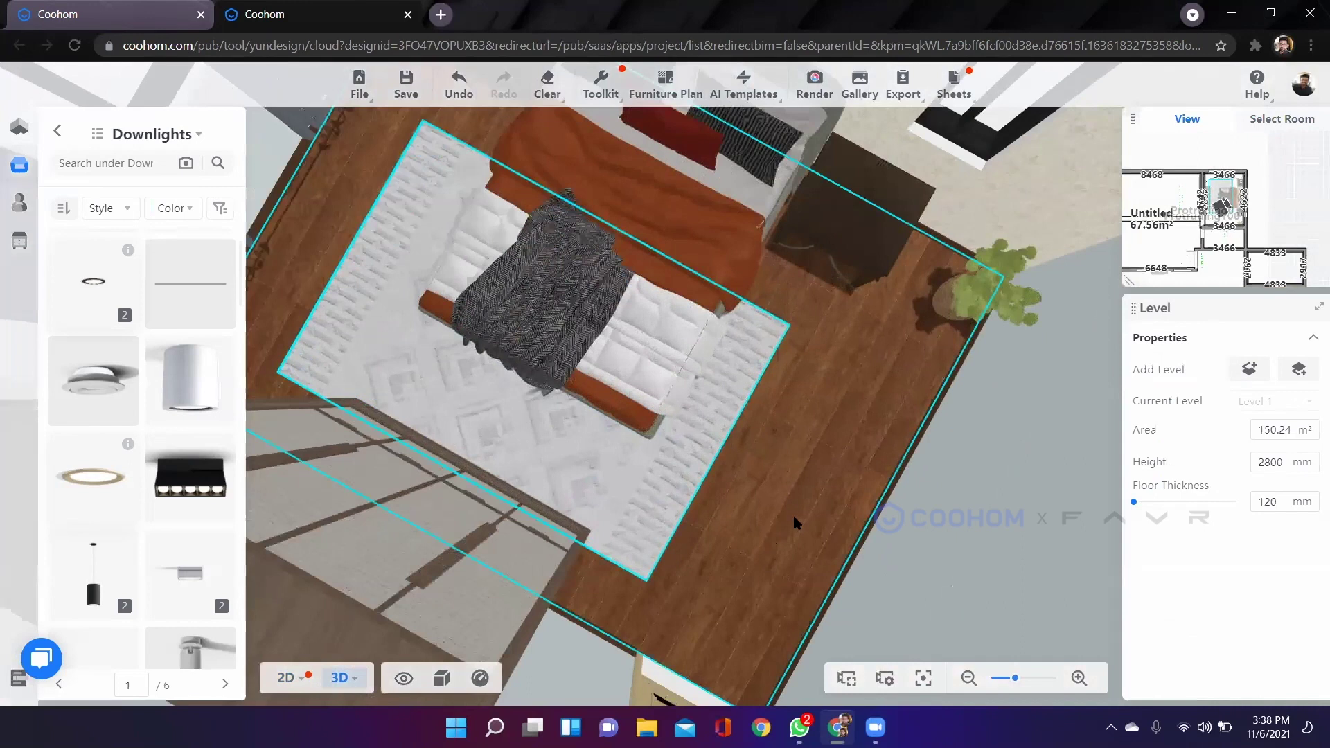
pyautogui.moveTo(796, 523); pyautogui.dragTo(714, 385)
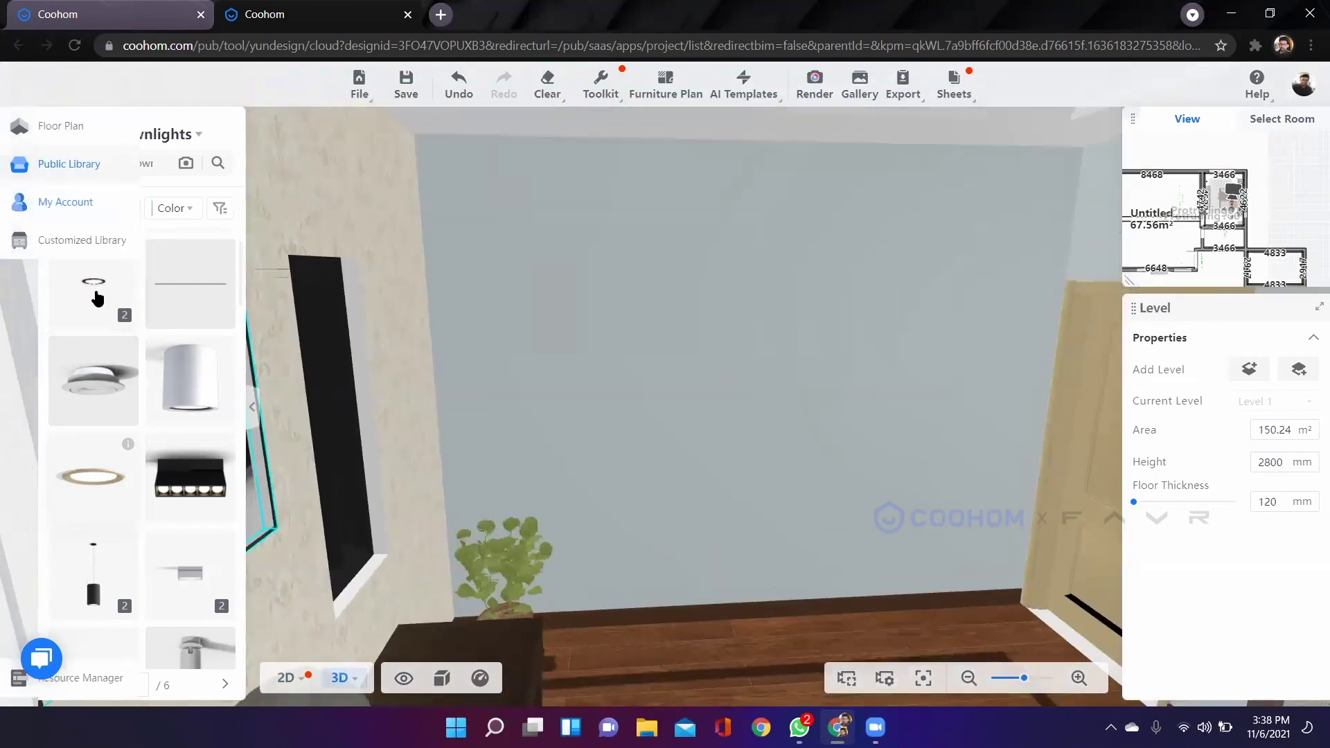
# Open the Mirrors category under Décor in the public library and filter it to Makeup Mirrors.
pyautogui.click(19, 160)
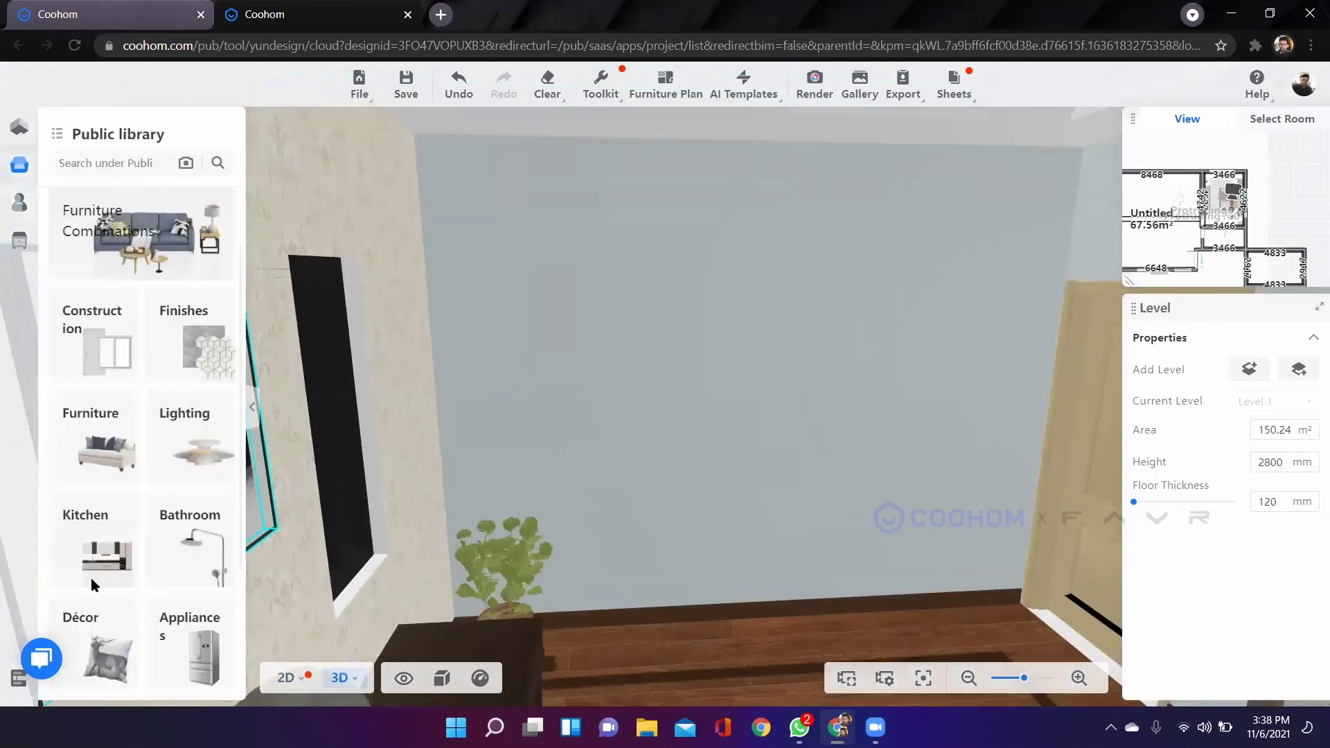
pyautogui.scroll(-3, 103, 511)
pyautogui.click(102, 485)
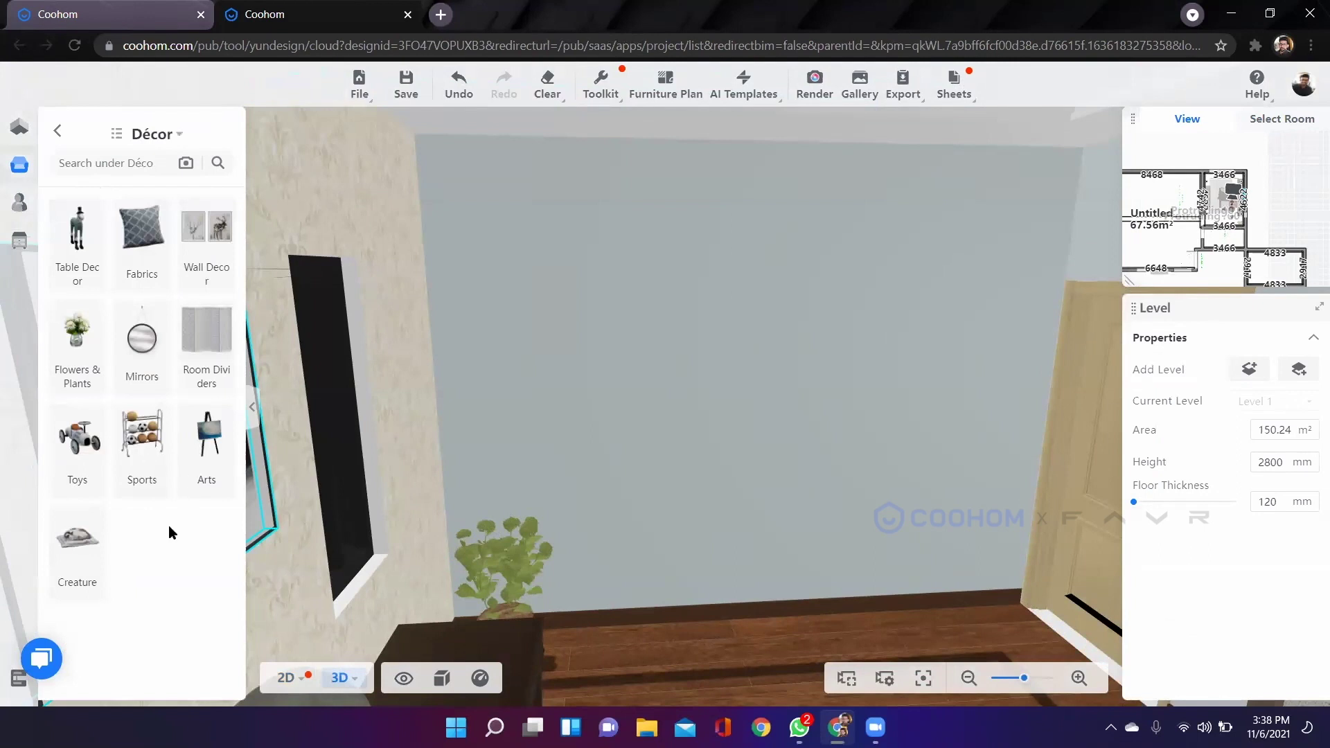
pyautogui.click(145, 355)
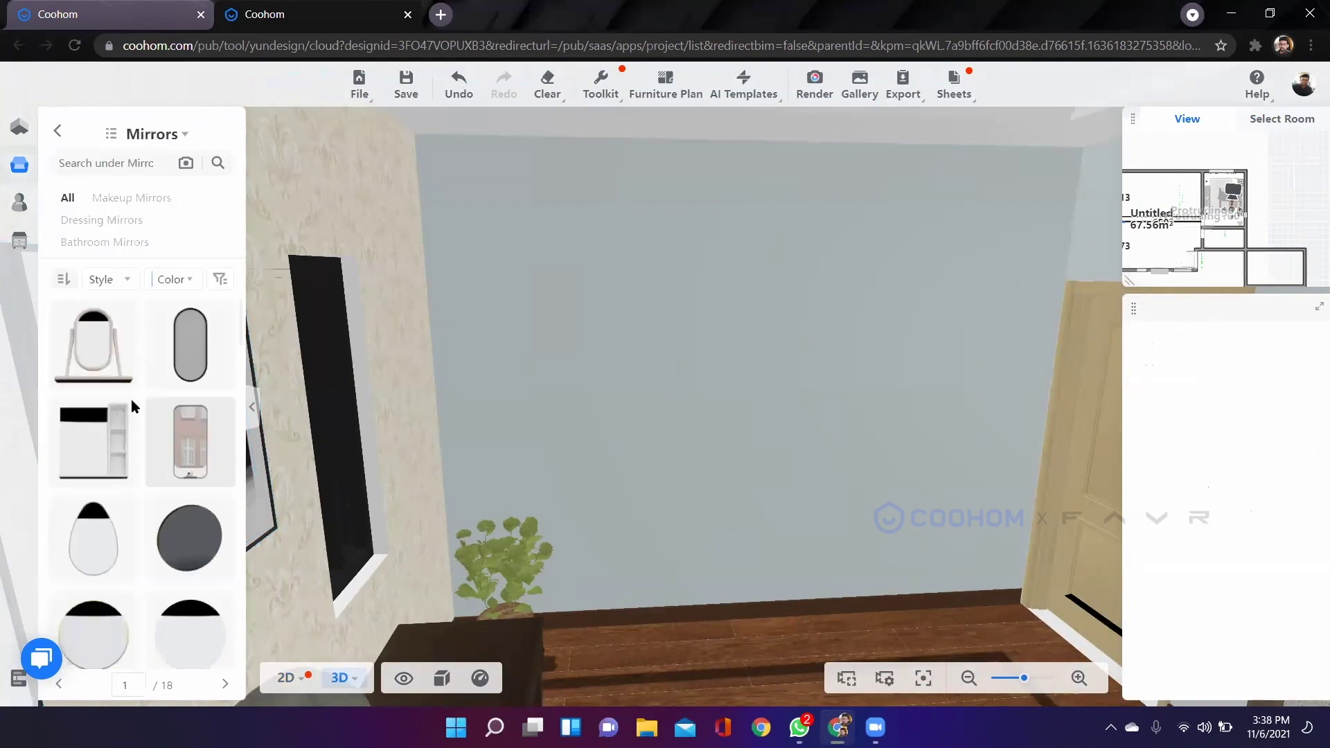
pyautogui.scroll(-4, 206, 313)
pyautogui.scroll(-3, 151, 437)
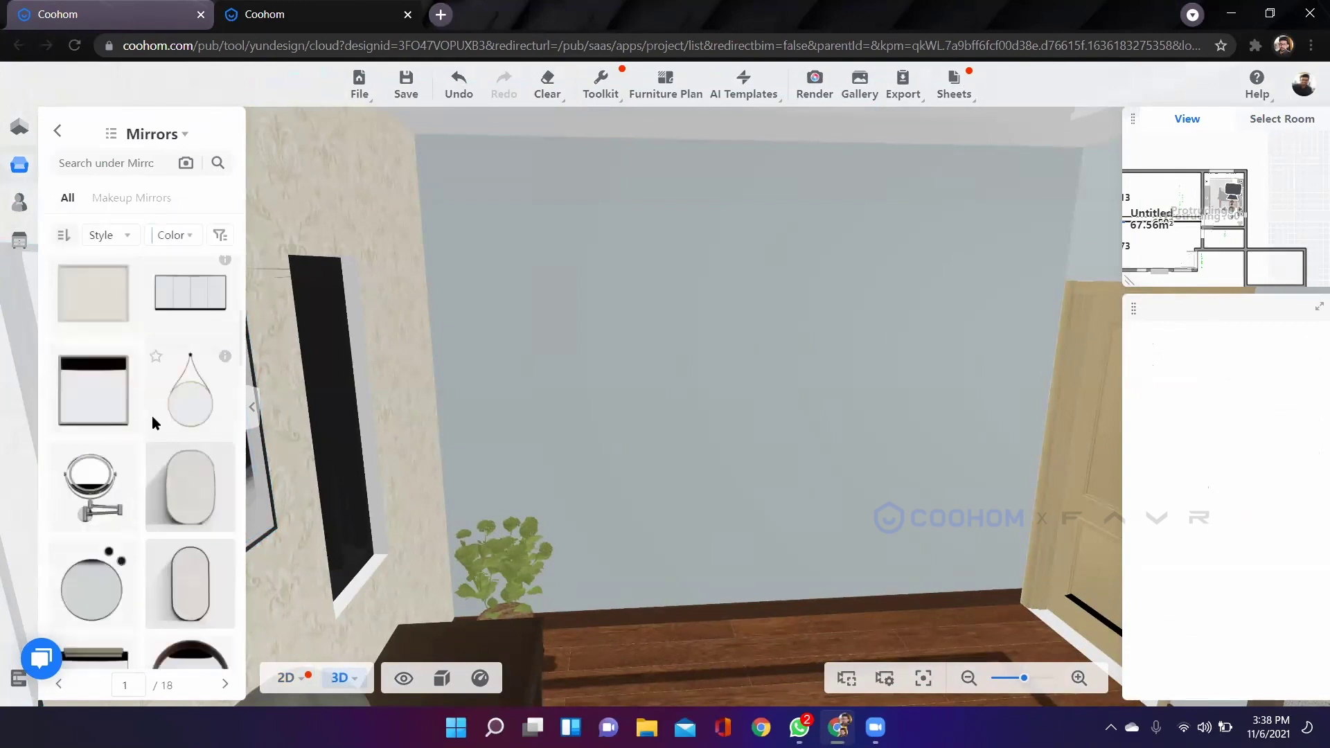
pyautogui.click(138, 199)
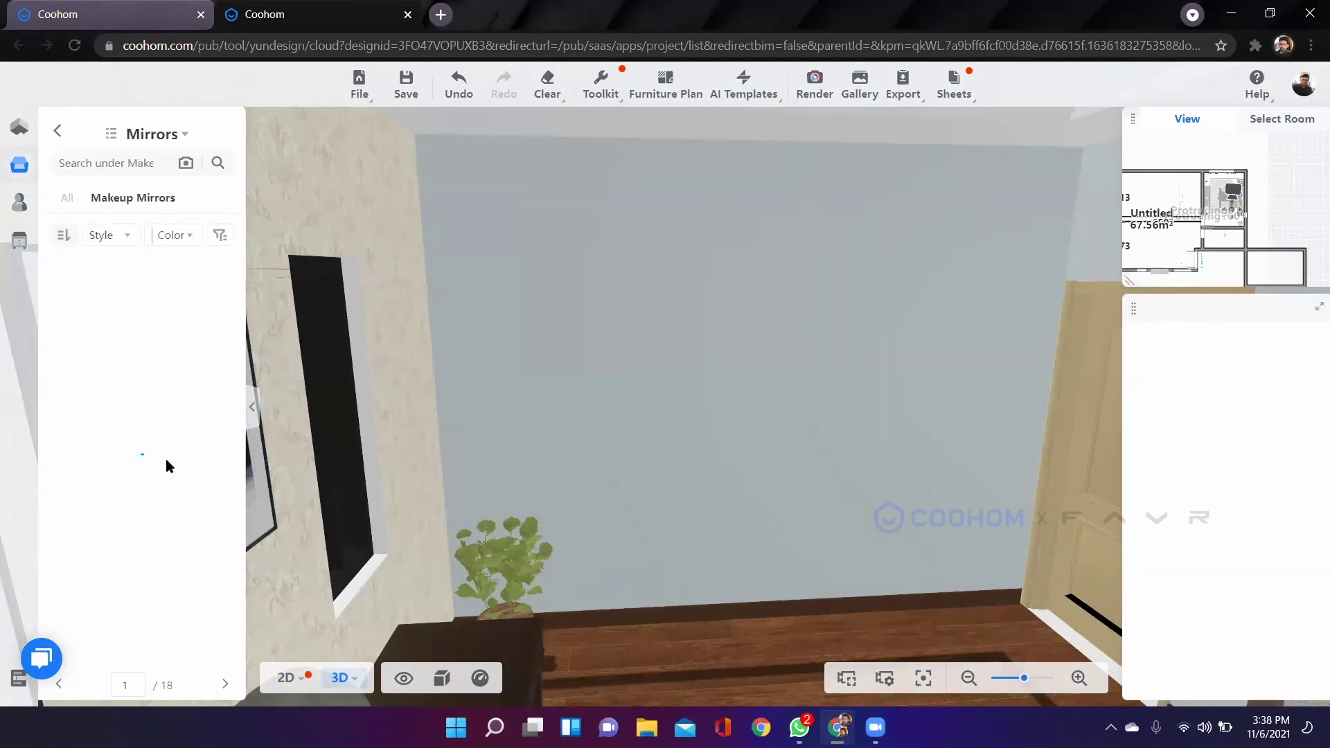
# Place the round 33-Smart Mirror-PG15 on the blank wall opposite the window, about 1018 mm above the floor.
pyautogui.scroll(-4, 160, 450)
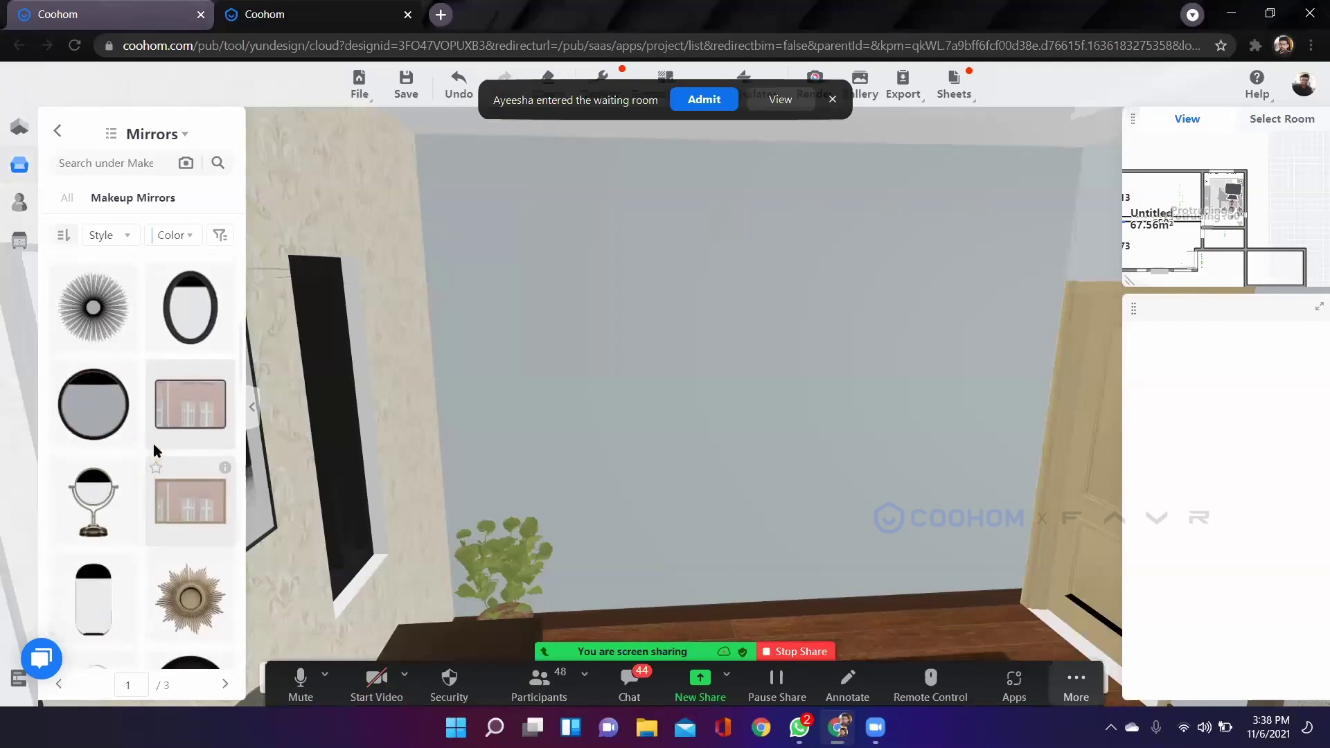
pyautogui.scroll(-3, 154, 450)
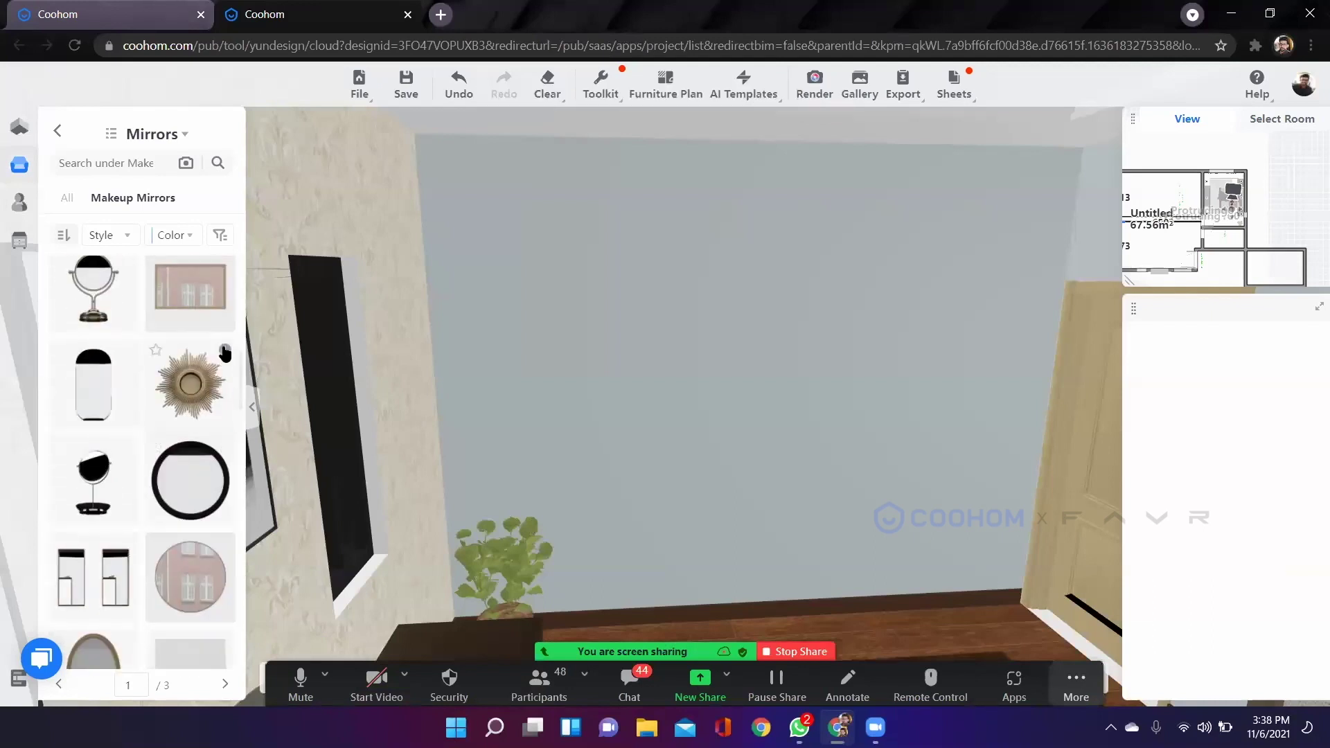
pyautogui.scroll(-3, 145, 443)
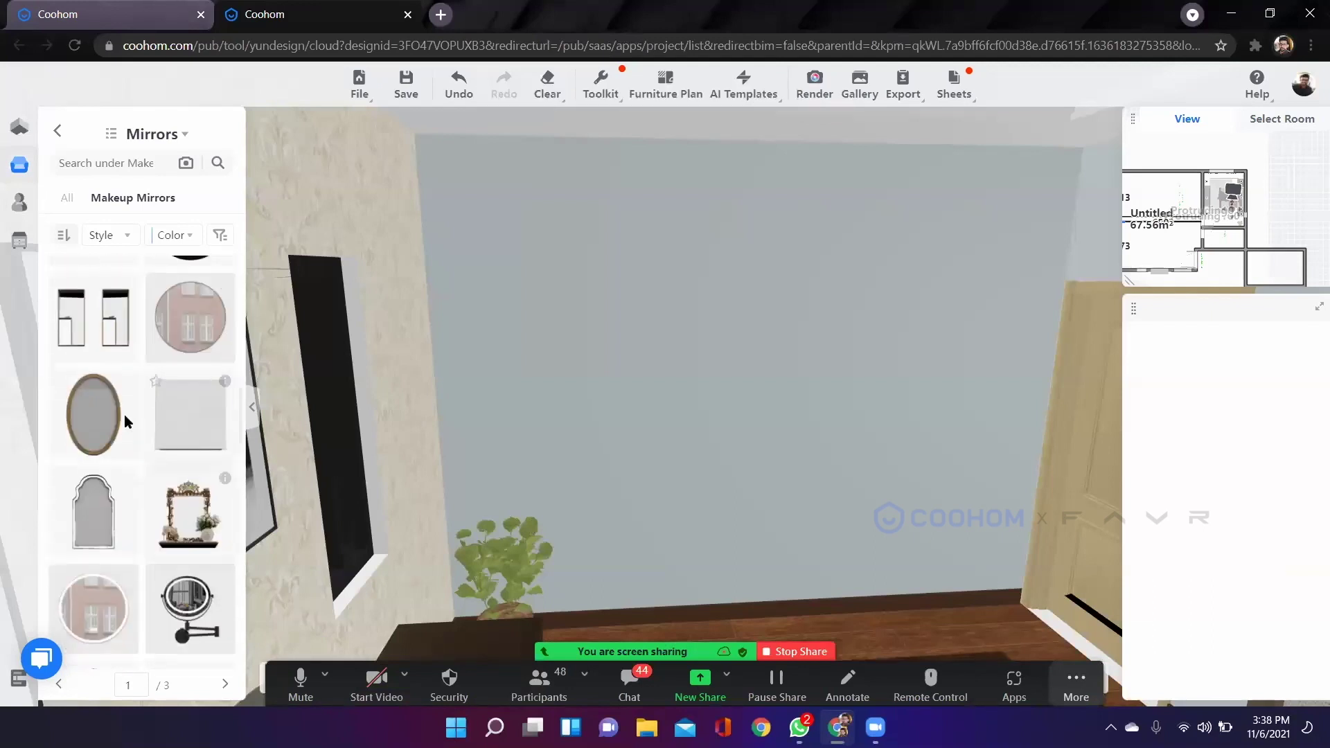
pyautogui.scroll(-4, 123, 533)
pyautogui.scroll(3, 130, 525)
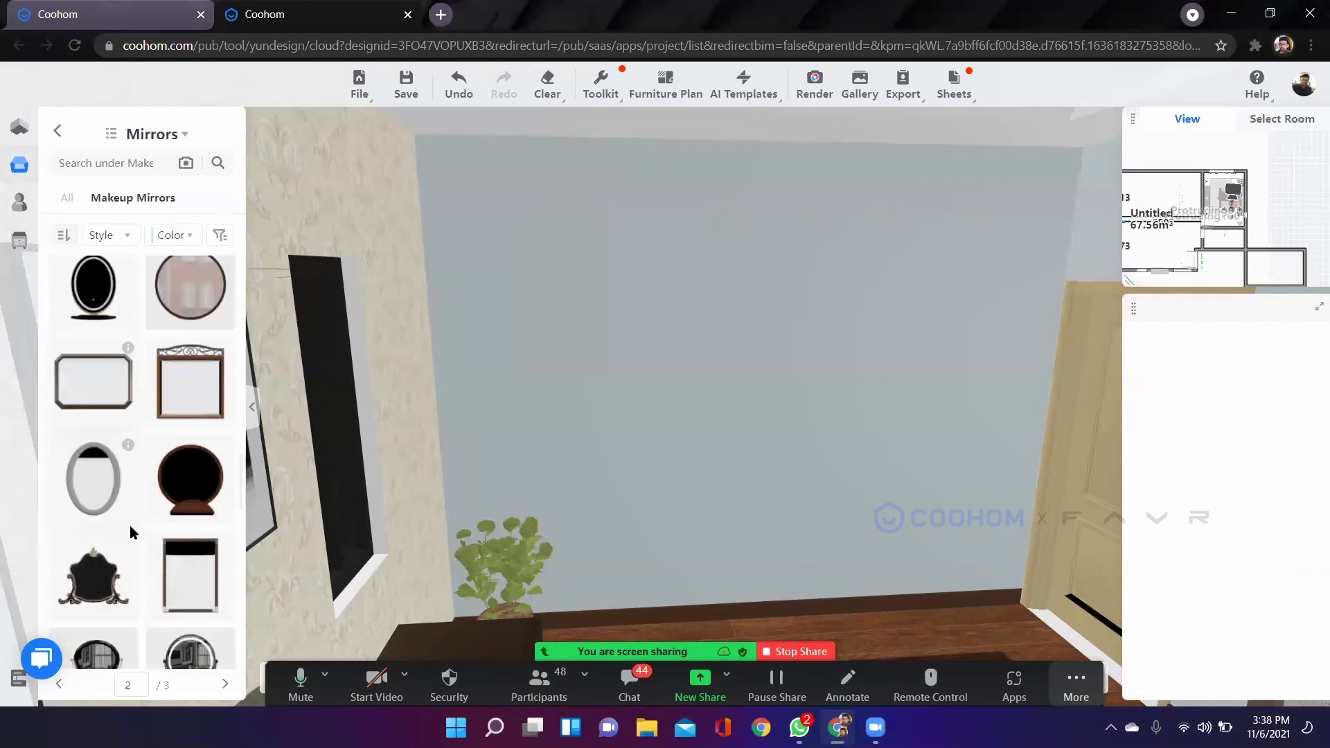
pyautogui.moveTo(106, 434); pyautogui.dragTo(713, 518)
pyautogui.scroll(-6, 712, 522)
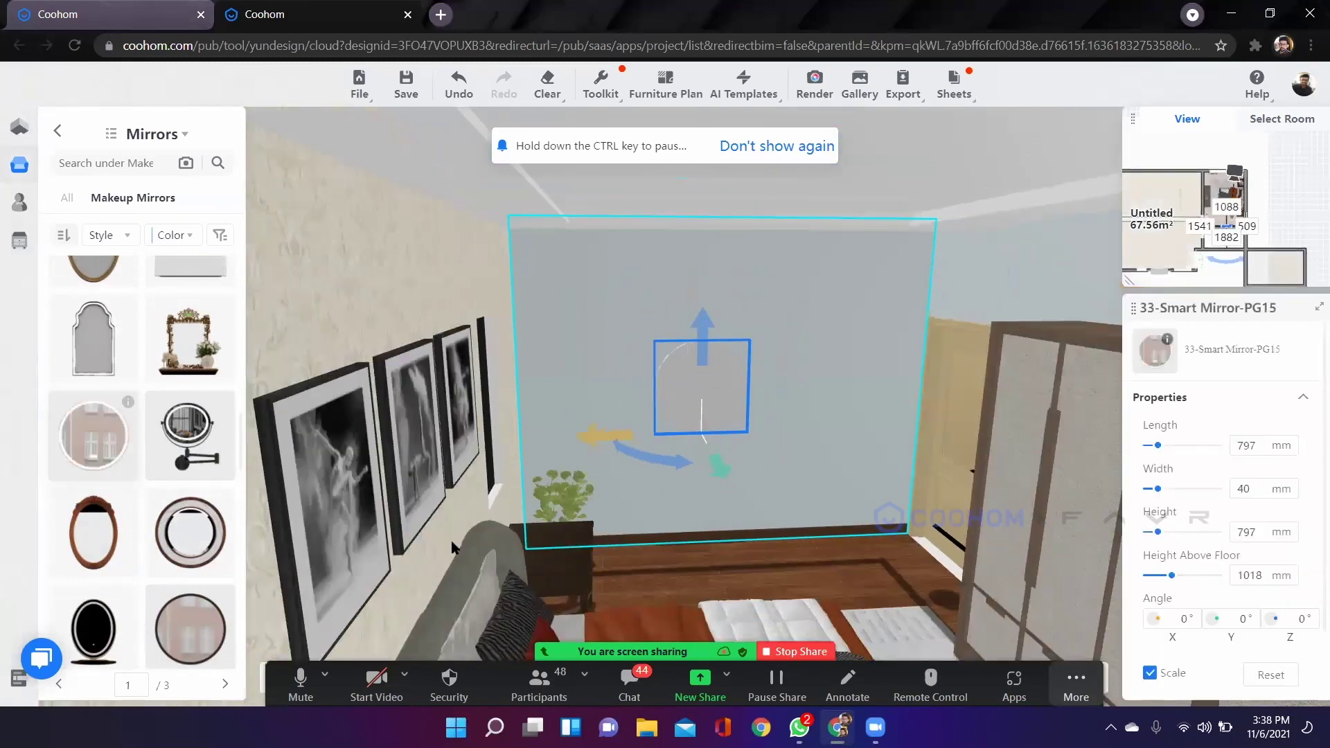
# Examine the 3D model from above, covering the furnished bedroom, the adjoining living area and the bathroom.
pyautogui.moveTo(552, 543); pyautogui.dragTo(962, 564)
pyautogui.moveTo(312, 506); pyautogui.dragTo(880, 523)
pyautogui.scroll(2, 799, 265)
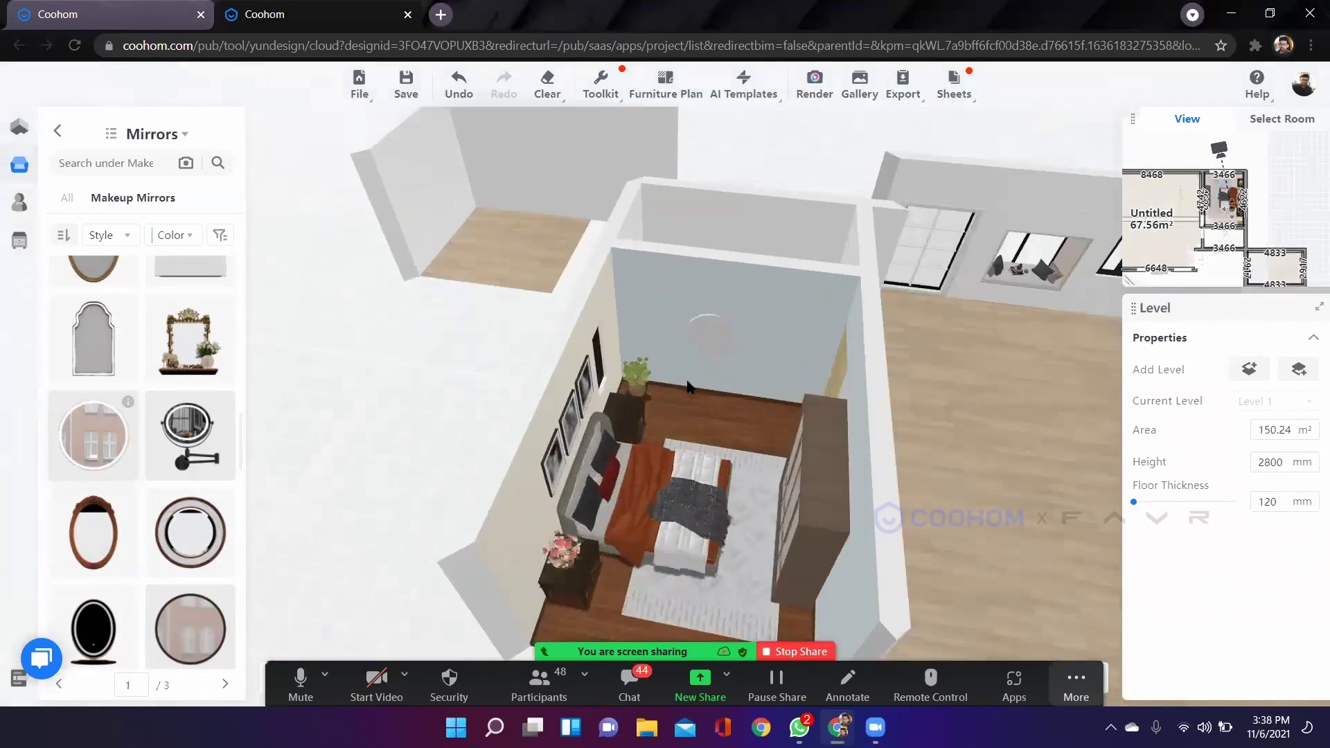
pyautogui.moveTo(690, 388); pyautogui.dragTo(611, 332, button='right')
pyautogui.scroll(2, 597, 318)
pyautogui.moveTo(597, 318); pyautogui.dragTo(641, 296)
pyautogui.scroll(-5, 640, 296)
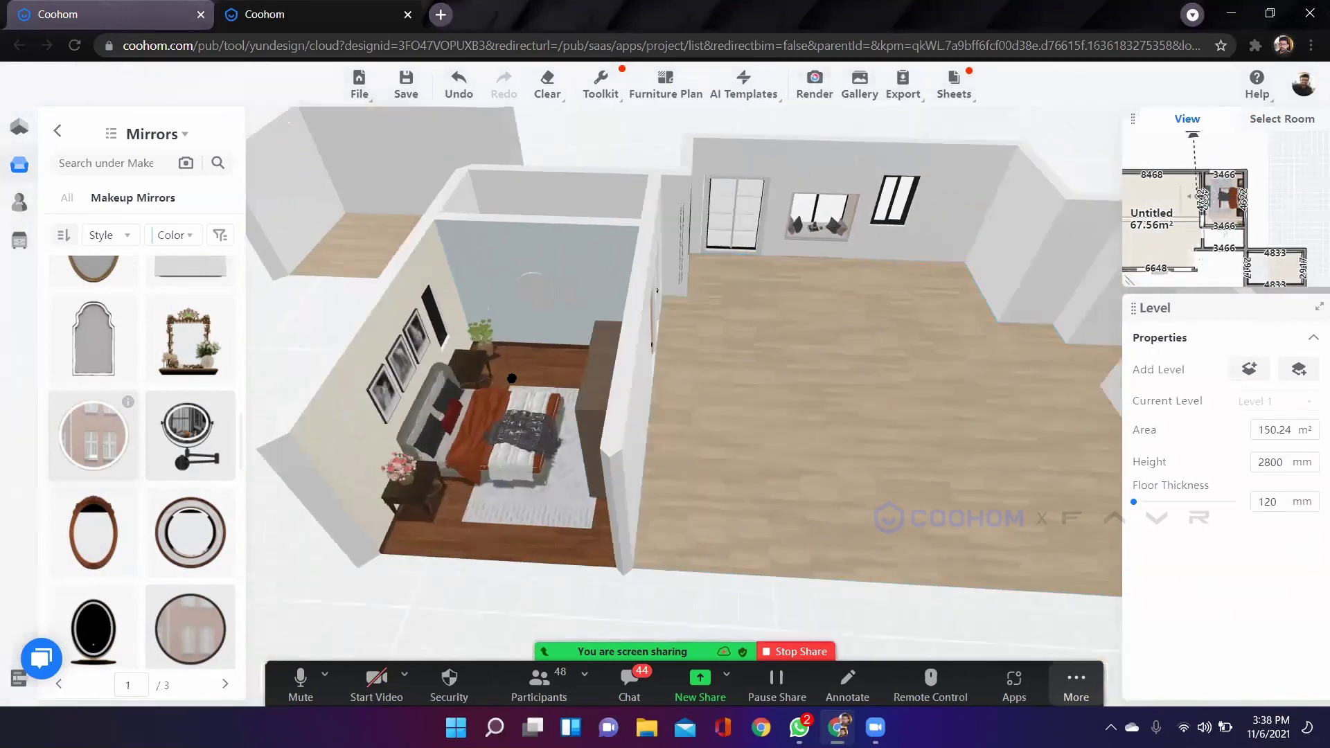
pyautogui.moveTo(511, 378); pyautogui.dragTo(388, 378, button='right')
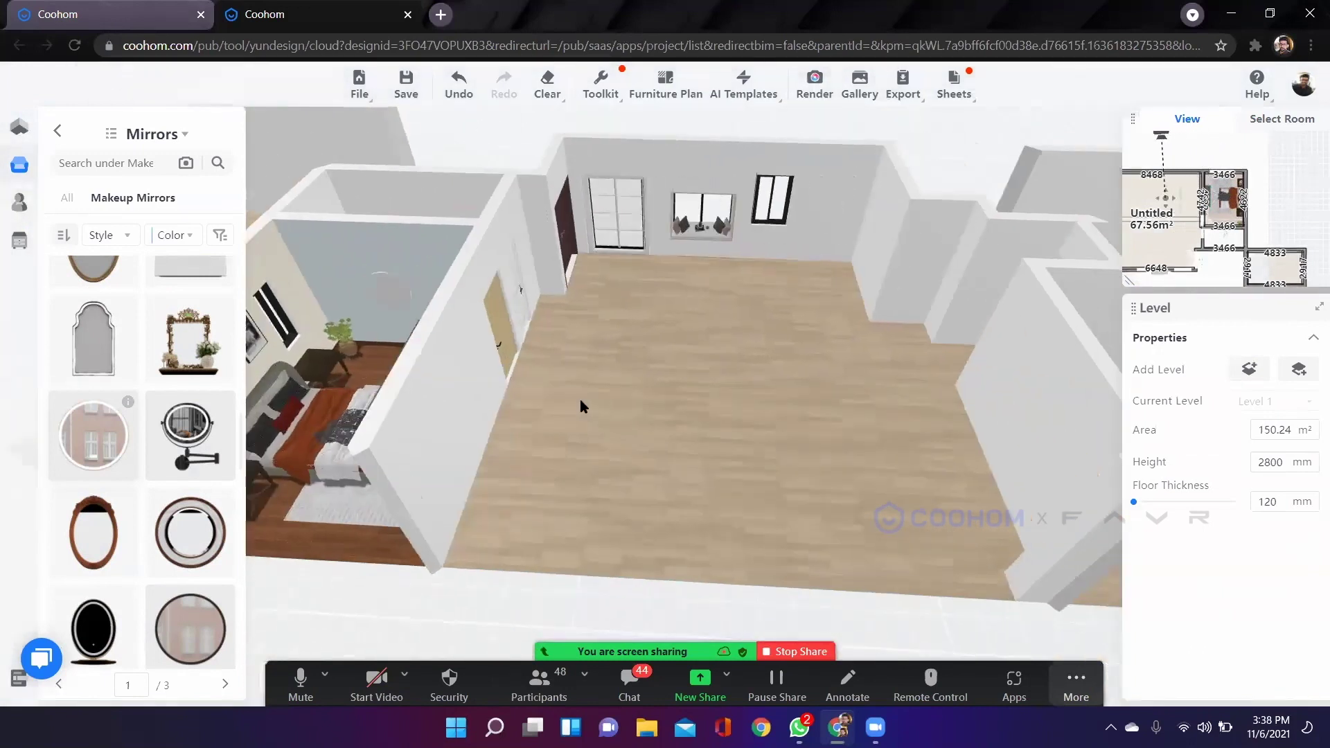
pyautogui.scroll(2, 792, 364)
pyautogui.moveTo(792, 365); pyautogui.dragTo(333, 388)
pyautogui.moveTo(875, 335); pyautogui.dragTo(787, 381, button='right')
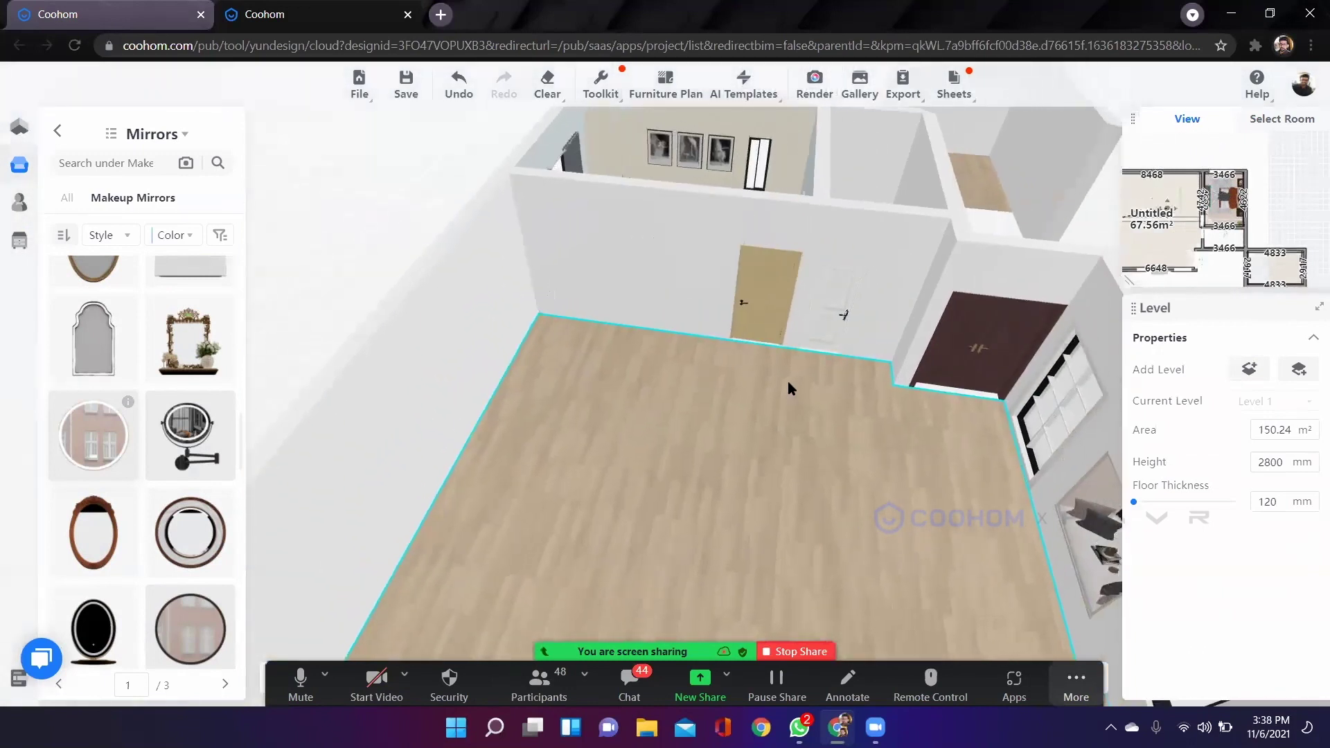
pyautogui.moveTo(788, 310); pyautogui.dragTo(638, 448, button='right')
pyautogui.moveTo(616, 417); pyautogui.dragTo(650, 386)
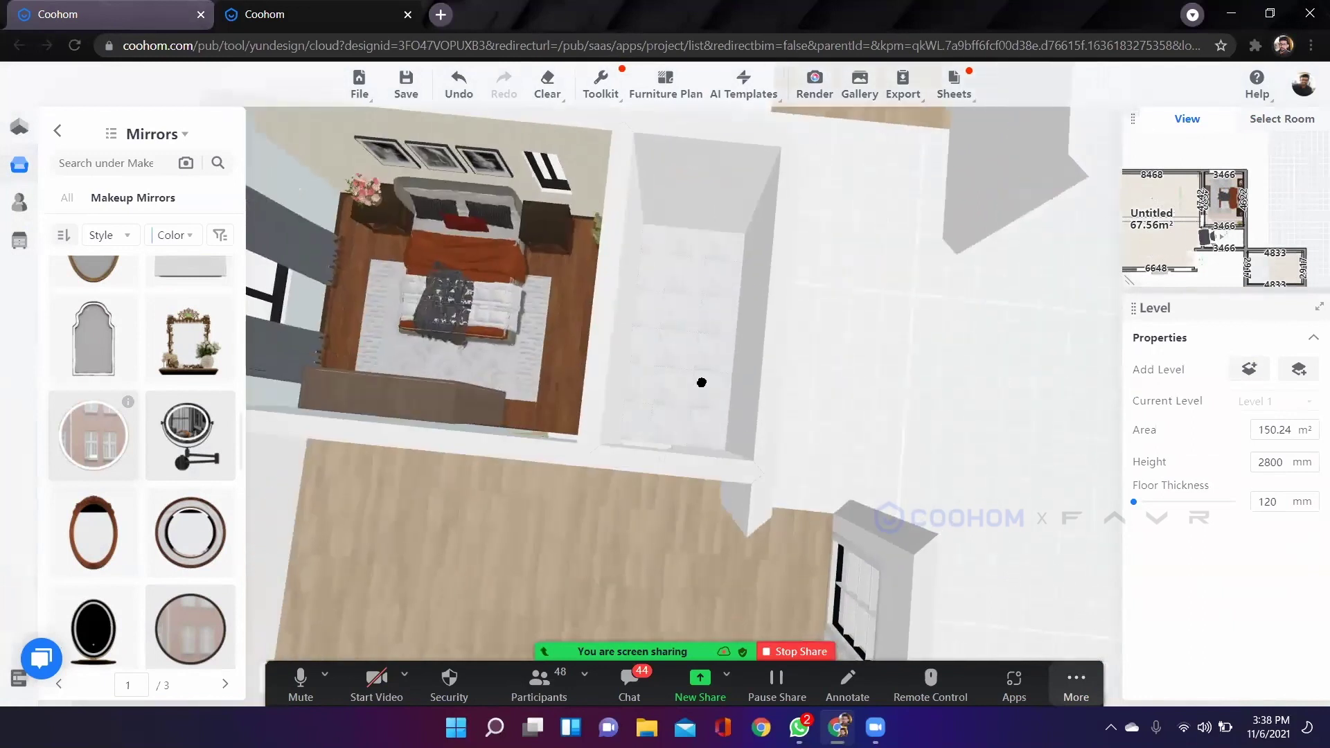
pyautogui.moveTo(650, 386); pyautogui.dragTo(852, 448, button='right')
pyautogui.scroll(4, 683, 380)
pyautogui.moveTo(708, 306); pyautogui.dragTo(853, 483, button='right')
pyautogui.scroll(1, 683, 351)
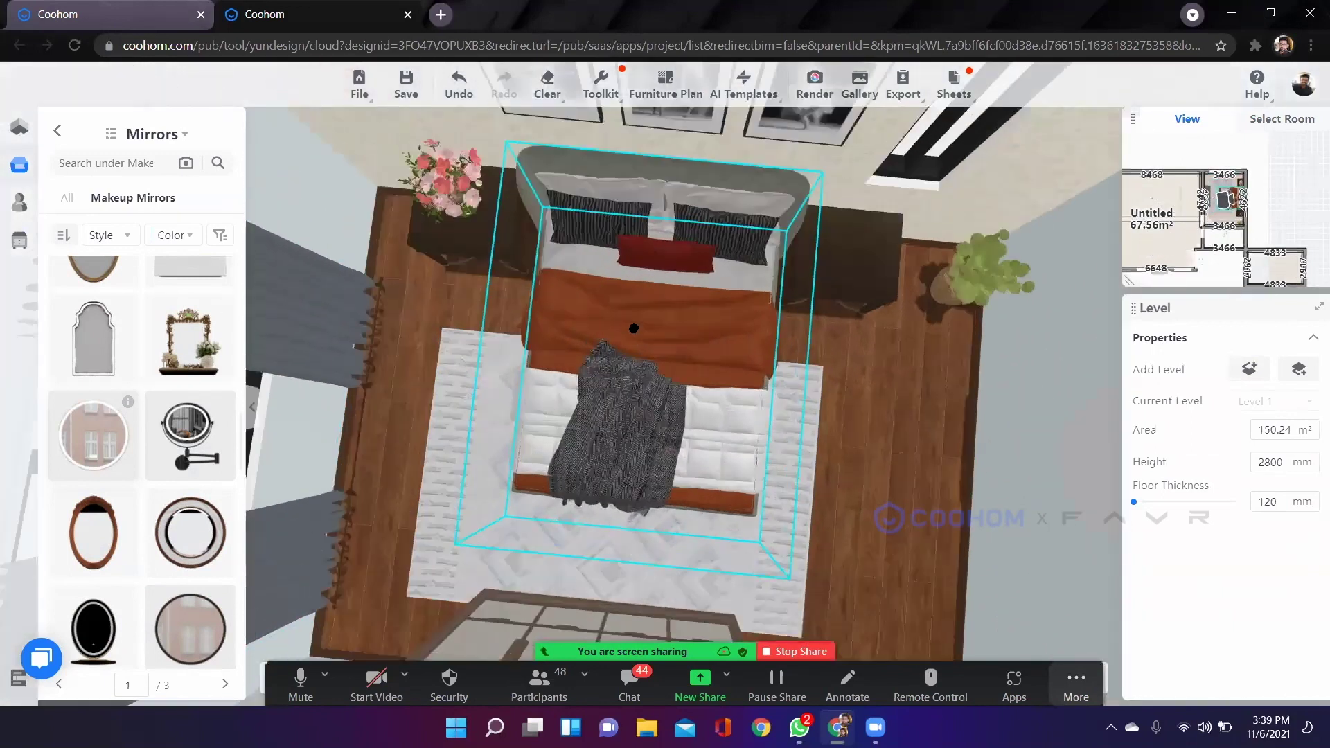
pyautogui.moveTo(683, 351); pyautogui.dragTo(735, 447)
# Open the bedroom ceiling in the Suspended Ceiling Editor and place the gold Rex lighting branch lamp 8620 at the centre of the inner rectangle.
pyautogui.doubleClick(734, 441)
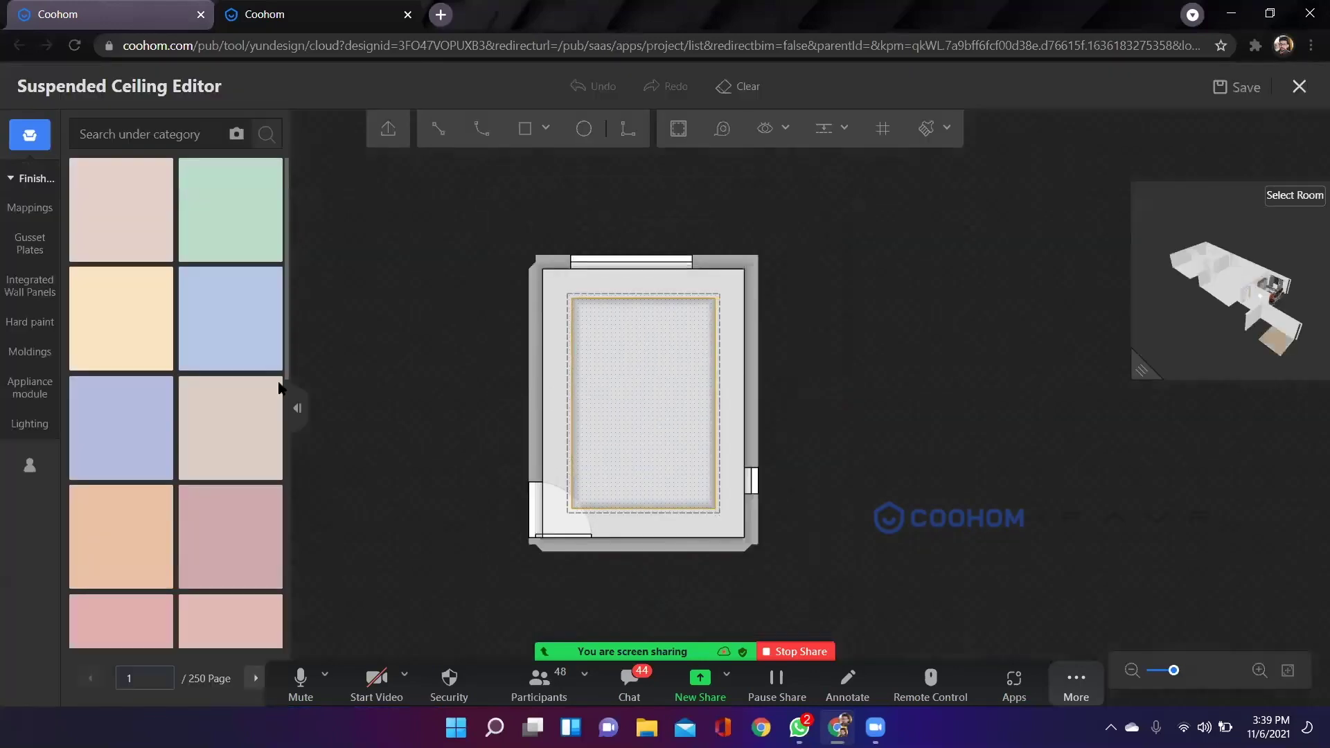
pyautogui.click(30, 423)
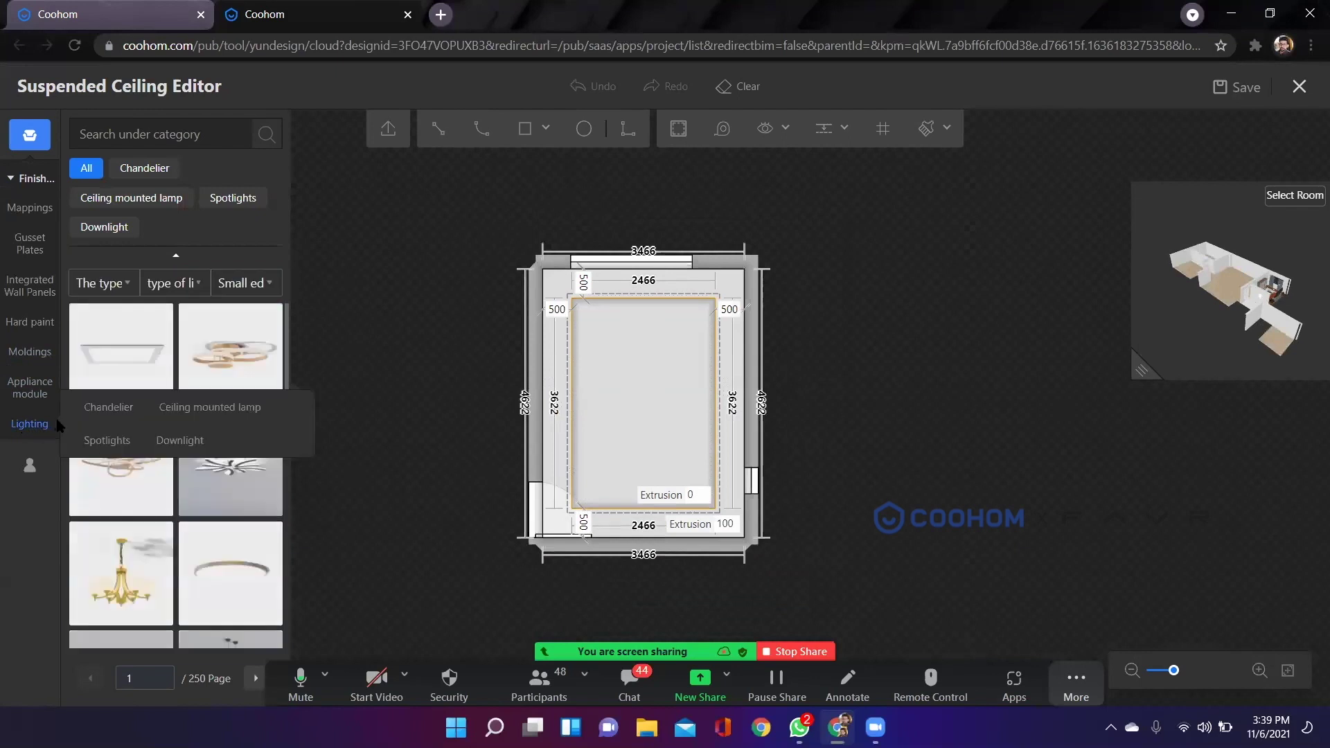
pyautogui.moveTo(158, 534)
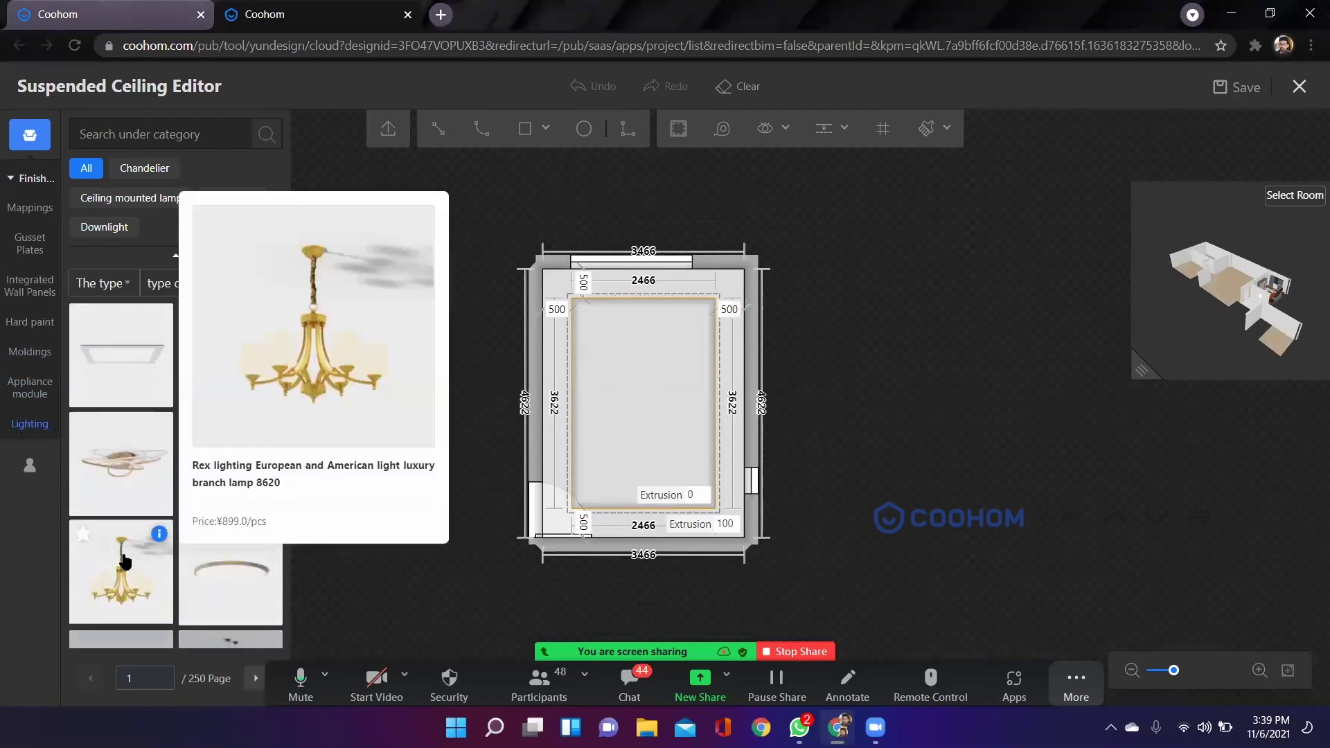
pyautogui.click(638, 406)
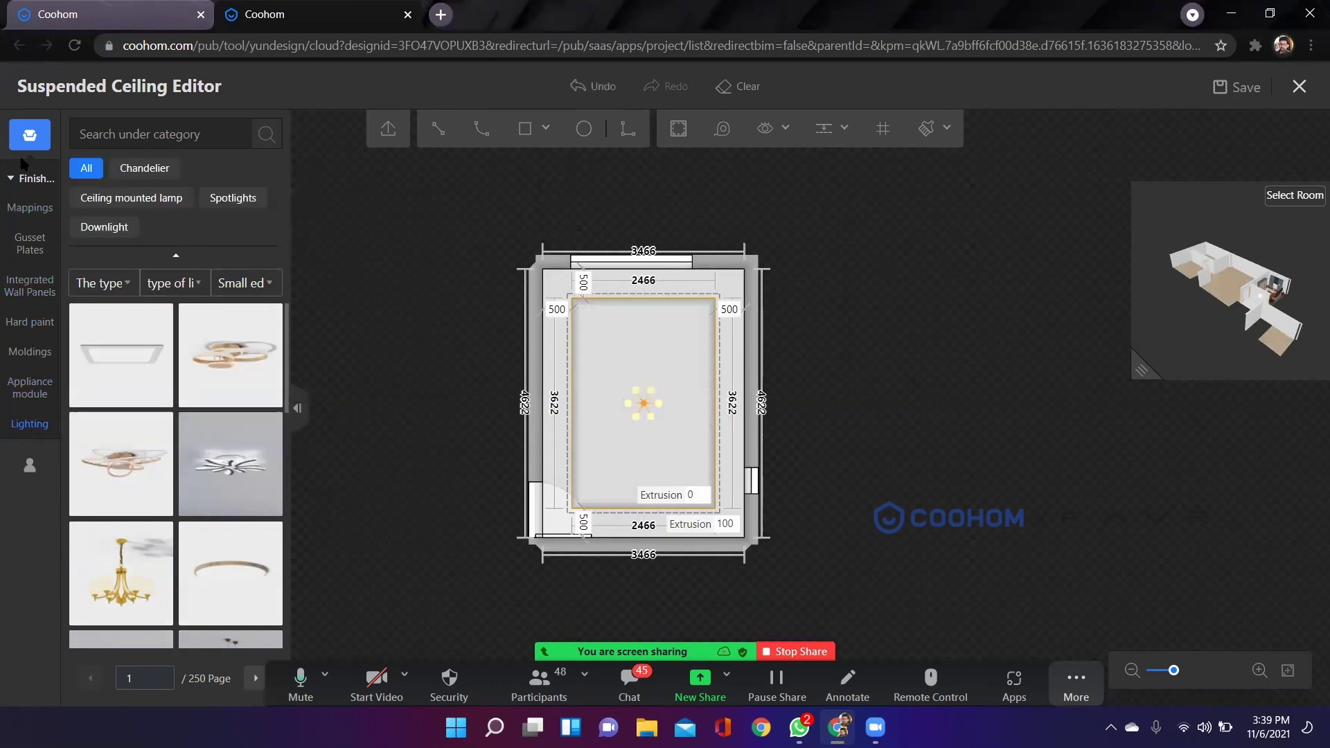
# Apply the dark brown wood plank finish from the Wood Veneers mappings to the ceiling border around the inner rectangle.
pyautogui.click(22, 213)
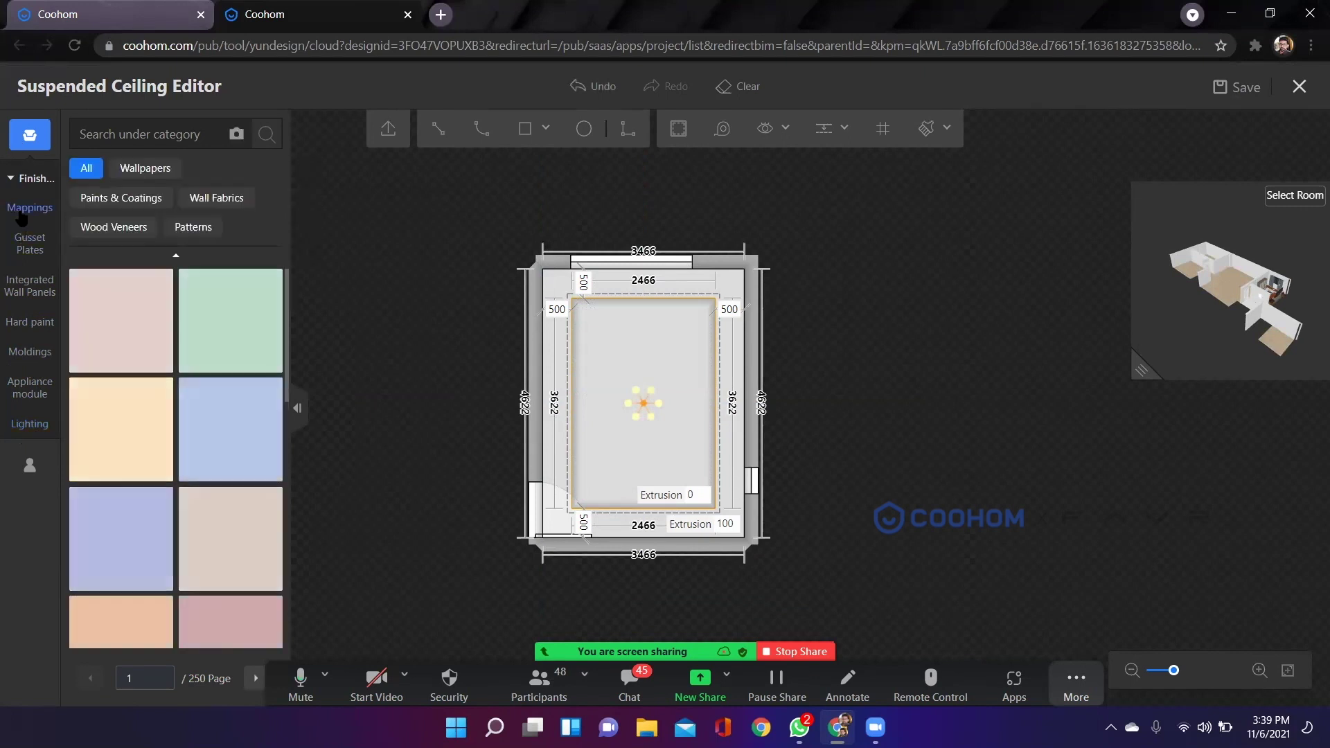
pyautogui.moveTo(35, 216)
pyautogui.moveTo(120, 203)
pyautogui.click(190, 210)
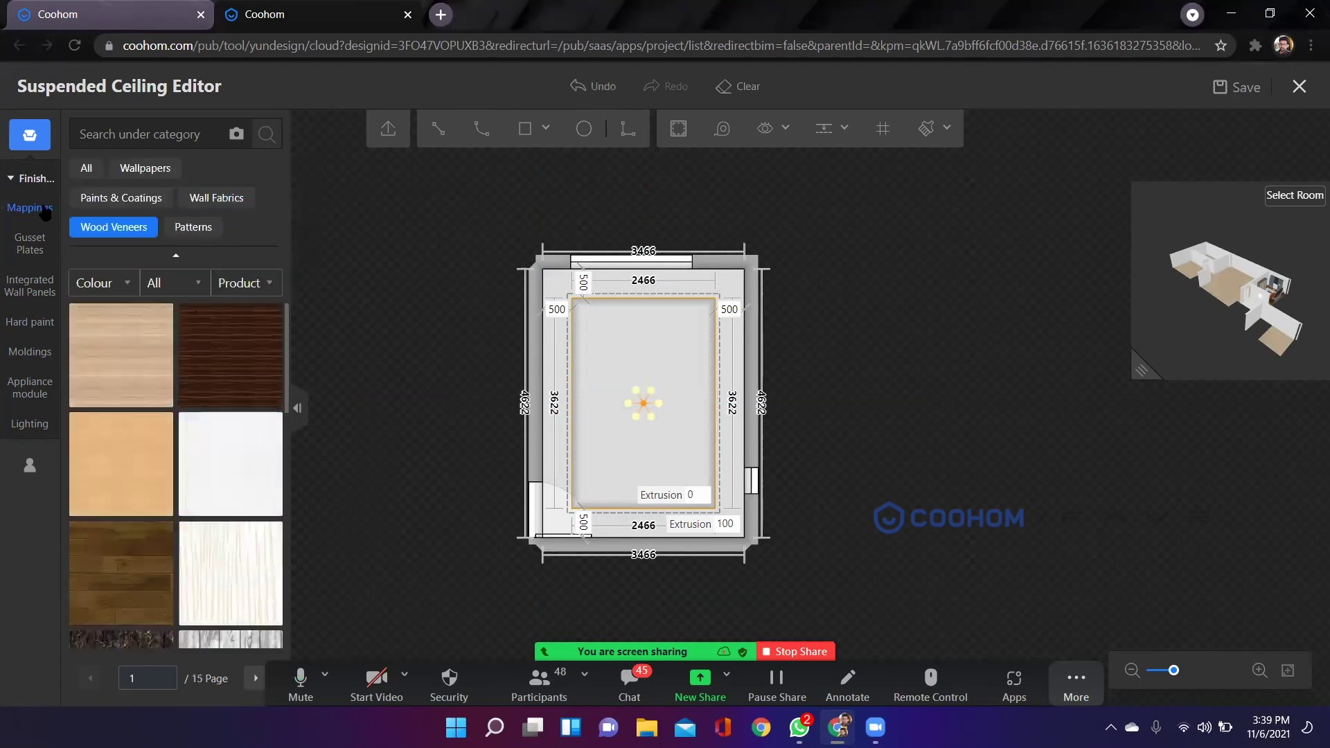
pyautogui.scroll(-1, 147, 497)
pyautogui.click(128, 402)
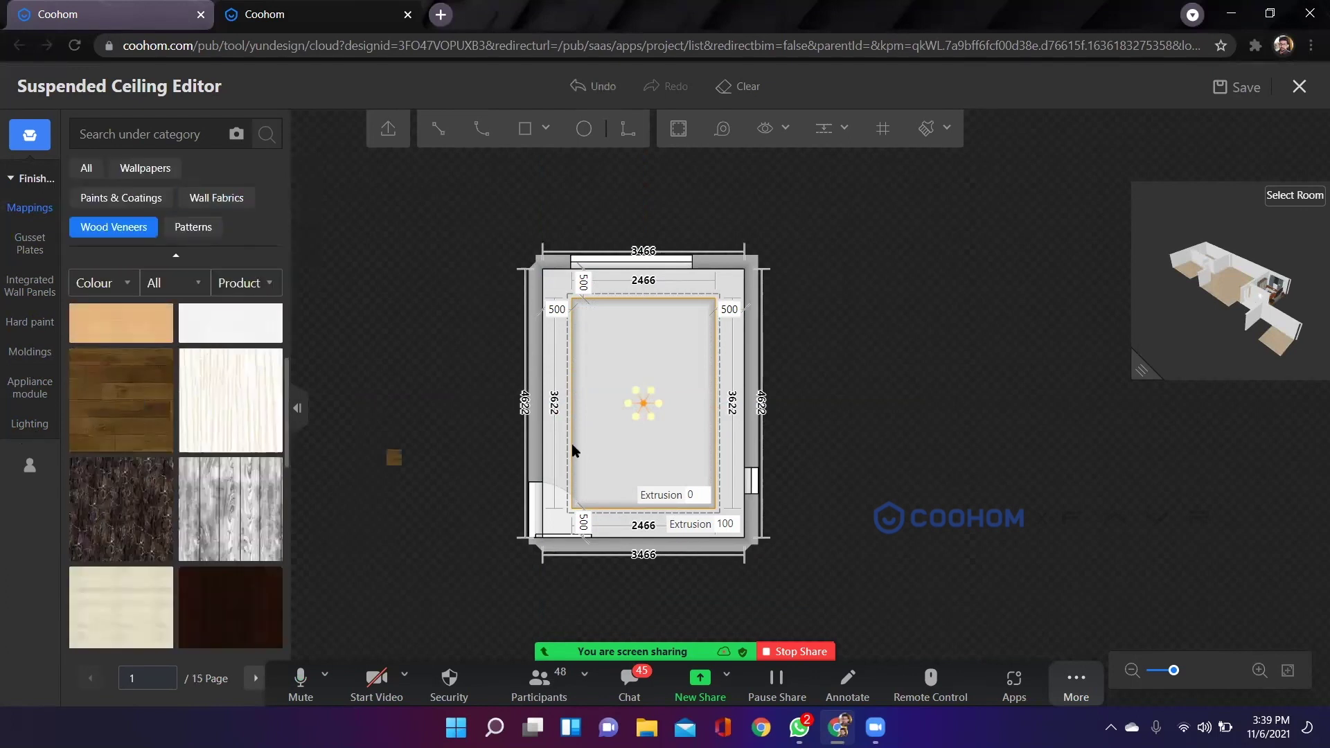
pyautogui.click(555, 336)
pyautogui.scroll(2, 554, 335)
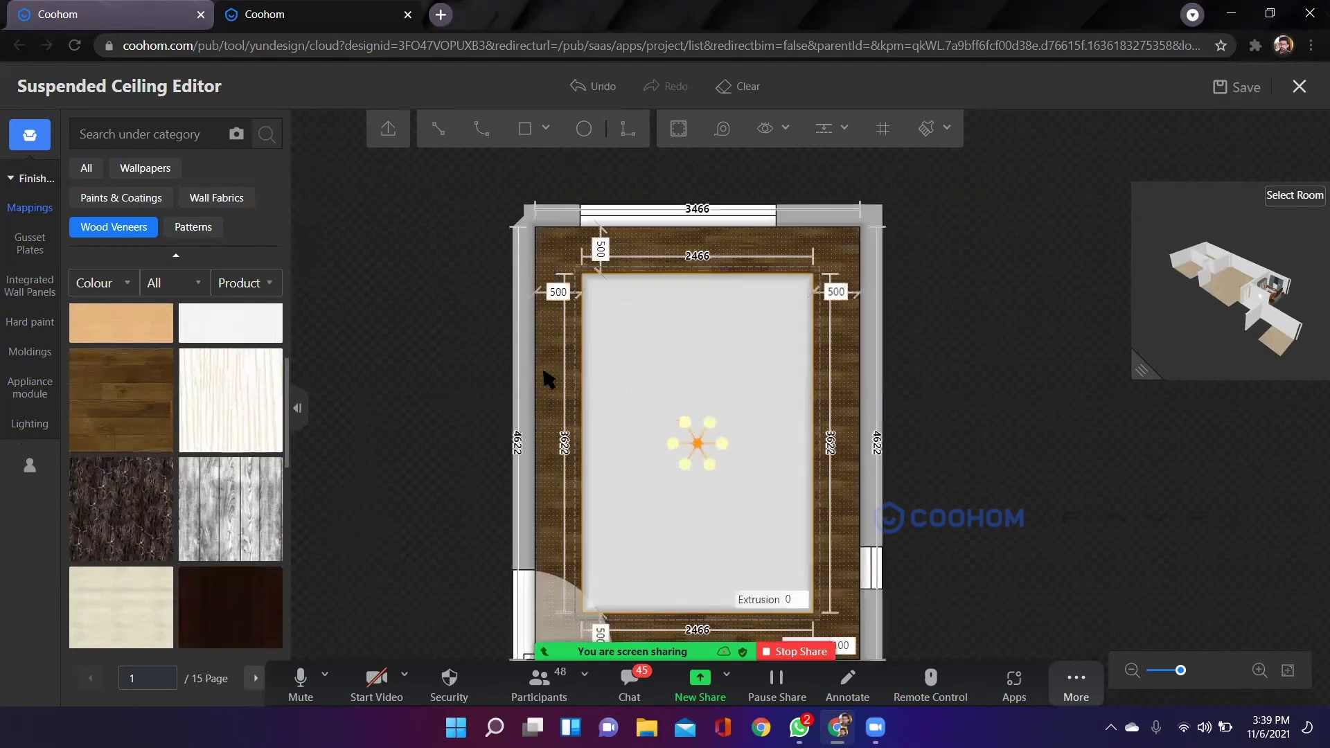
pyautogui.scroll(-1, 577, 500)
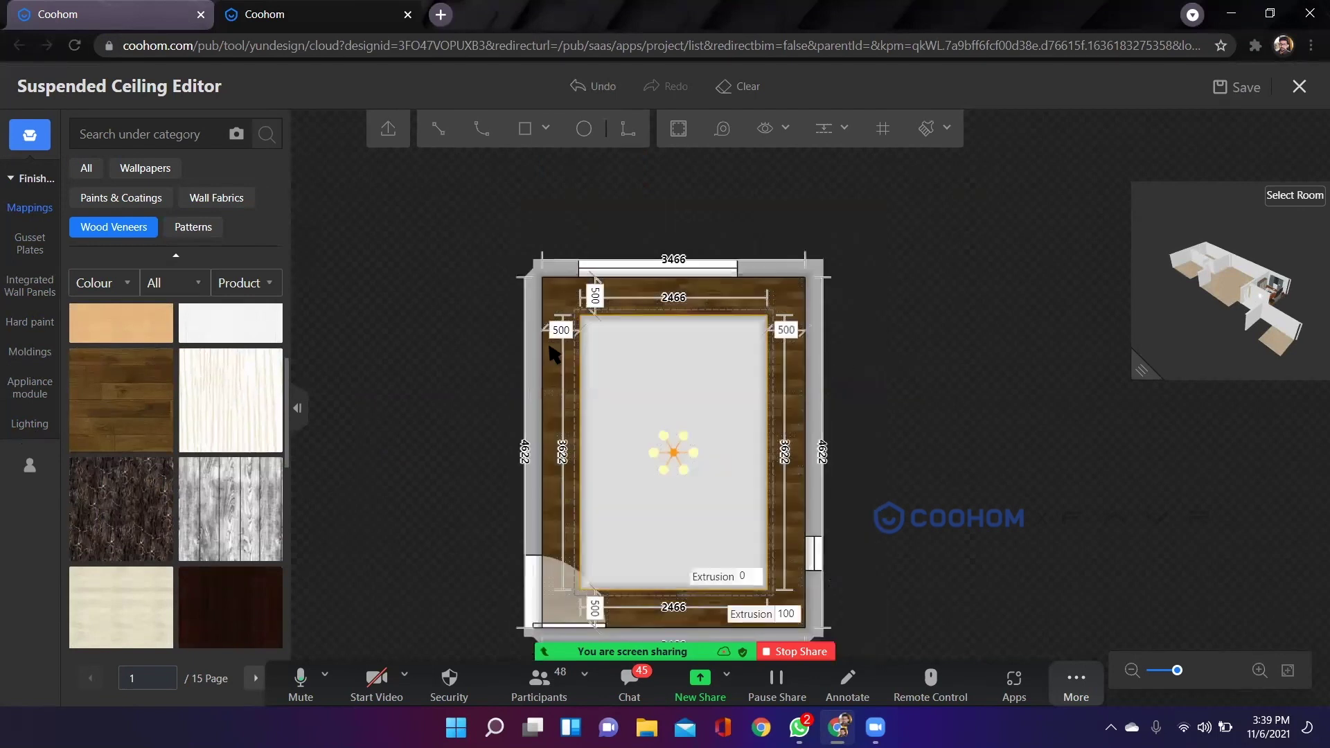
pyautogui.scroll(2, 602, 350)
pyautogui.scroll(-1, 932, 481)
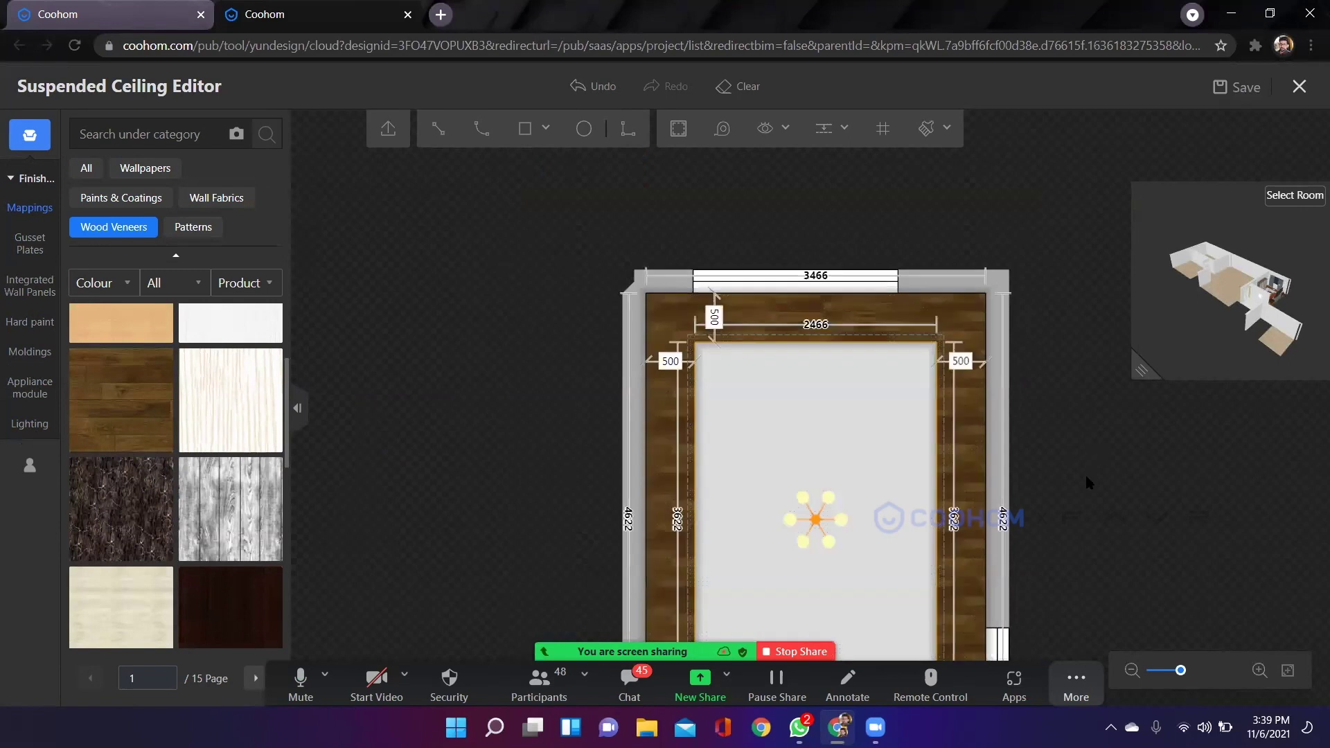
pyautogui.scroll(-1, 1088, 483)
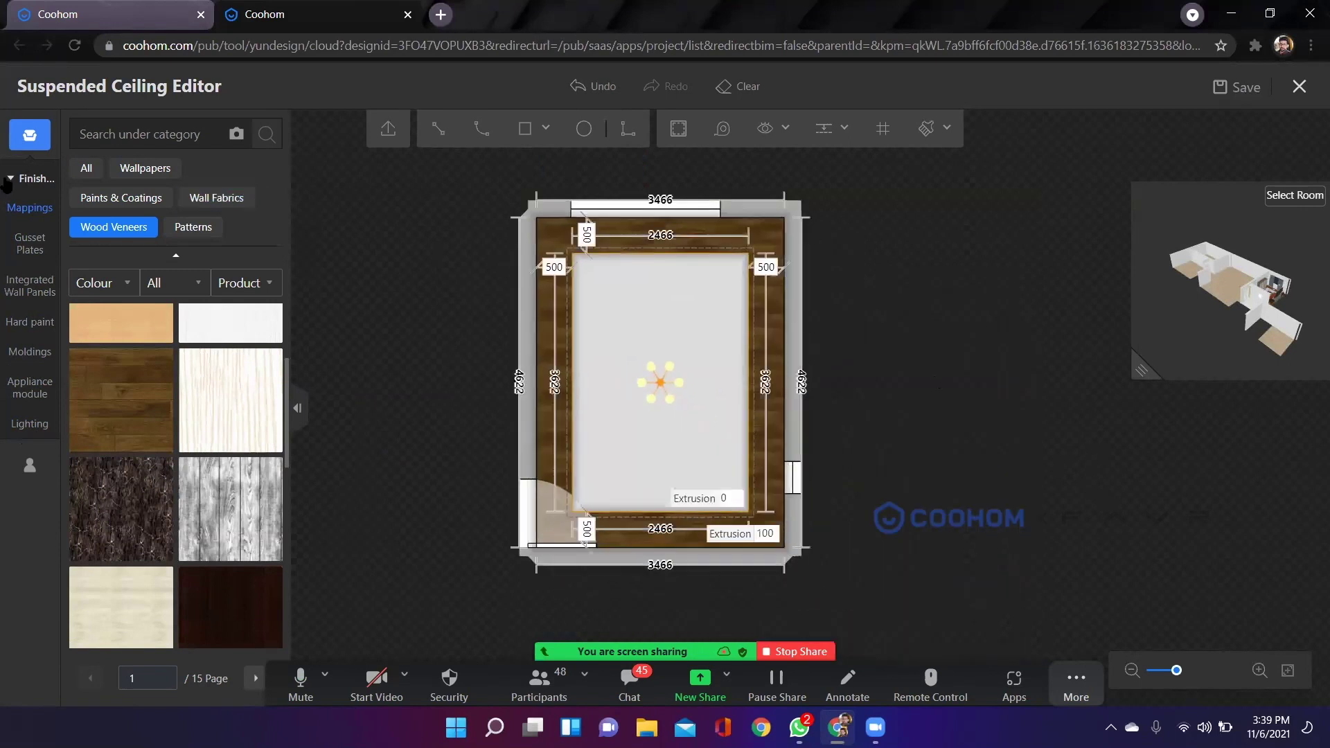
# Pave the inner ceiling rectangle with the 600X600 Mineral Cotton Plate (Caterpillar) from the Gusset Plates category.
pyautogui.click(29, 244)
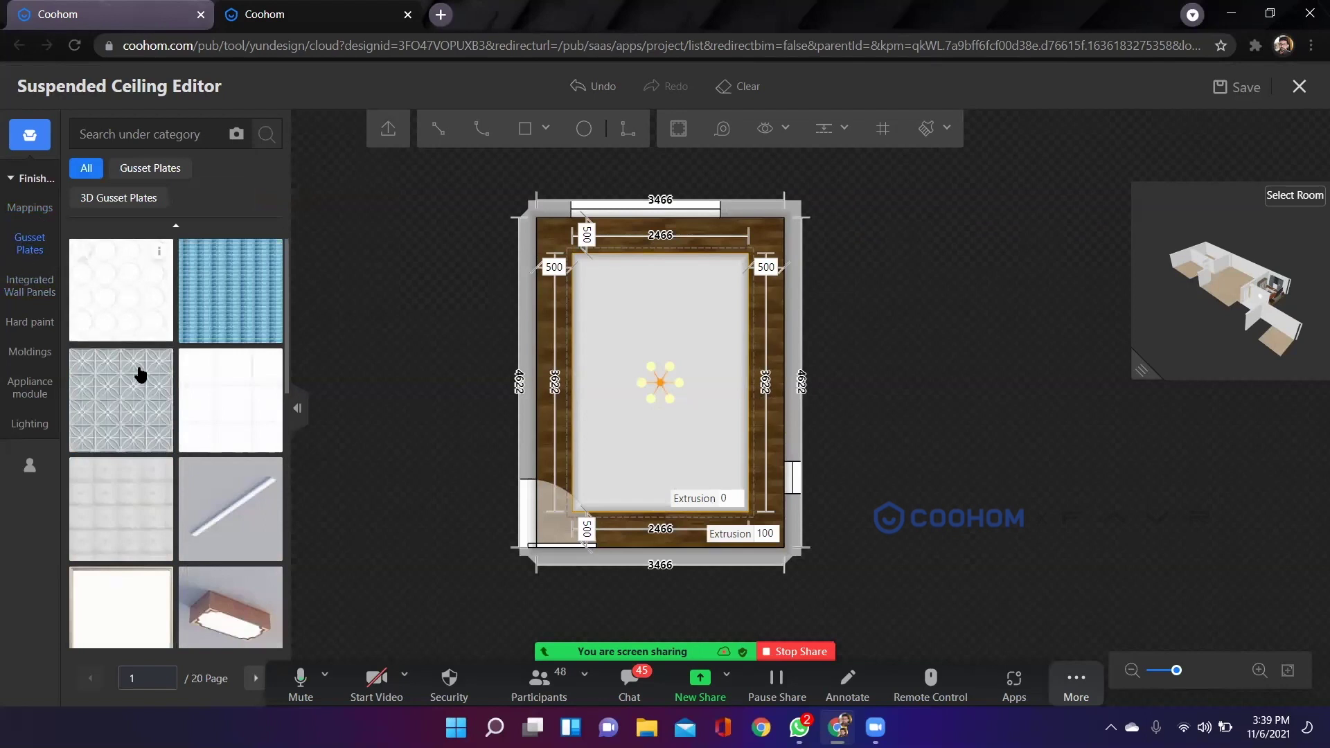
pyautogui.scroll(-3, 141, 375)
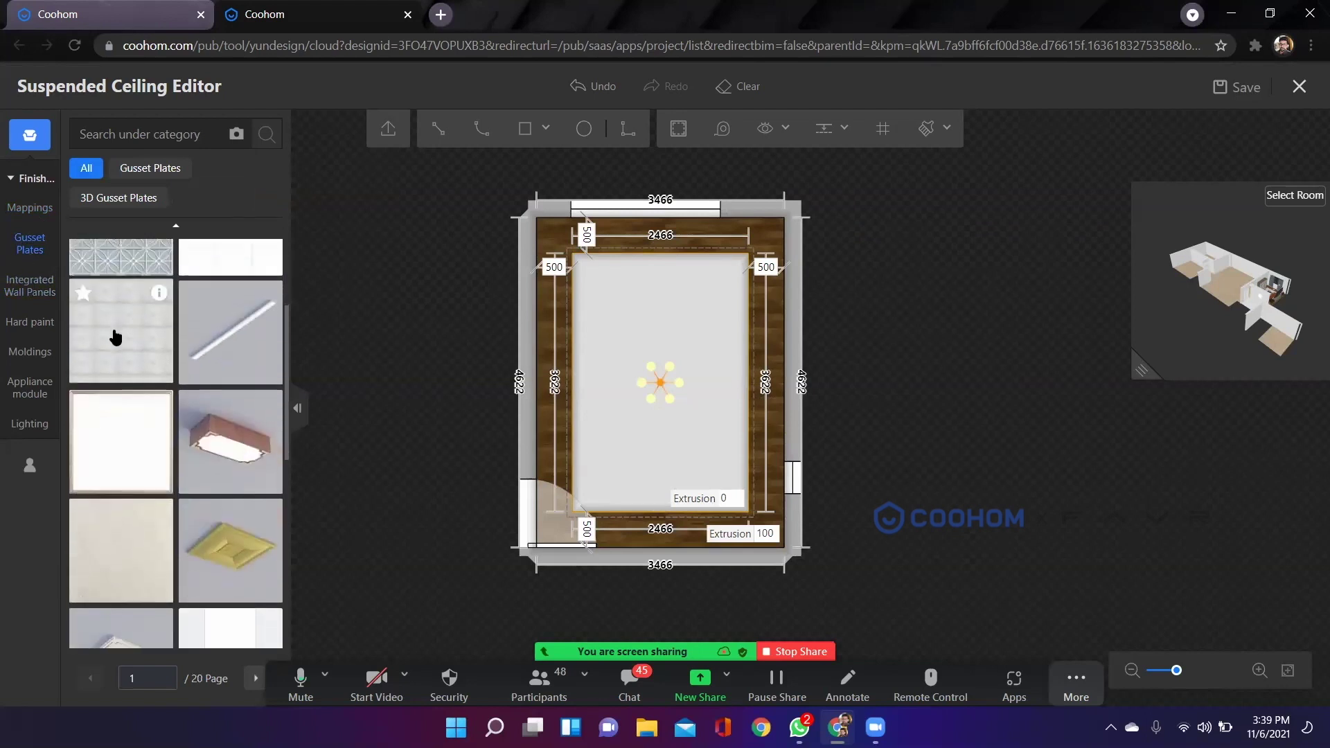
pyautogui.scroll(-2, 116, 338)
pyautogui.scroll(-3, 121, 467)
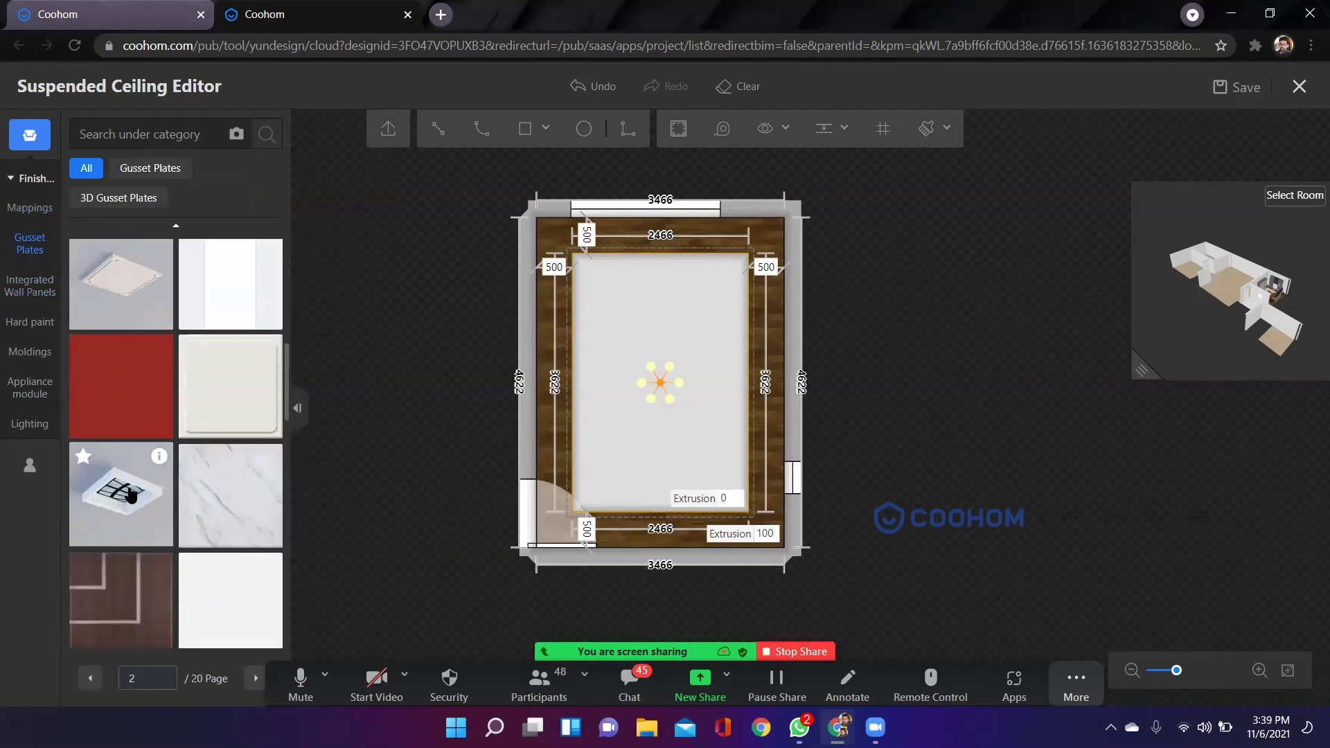
pyautogui.scroll(-2, 130, 493)
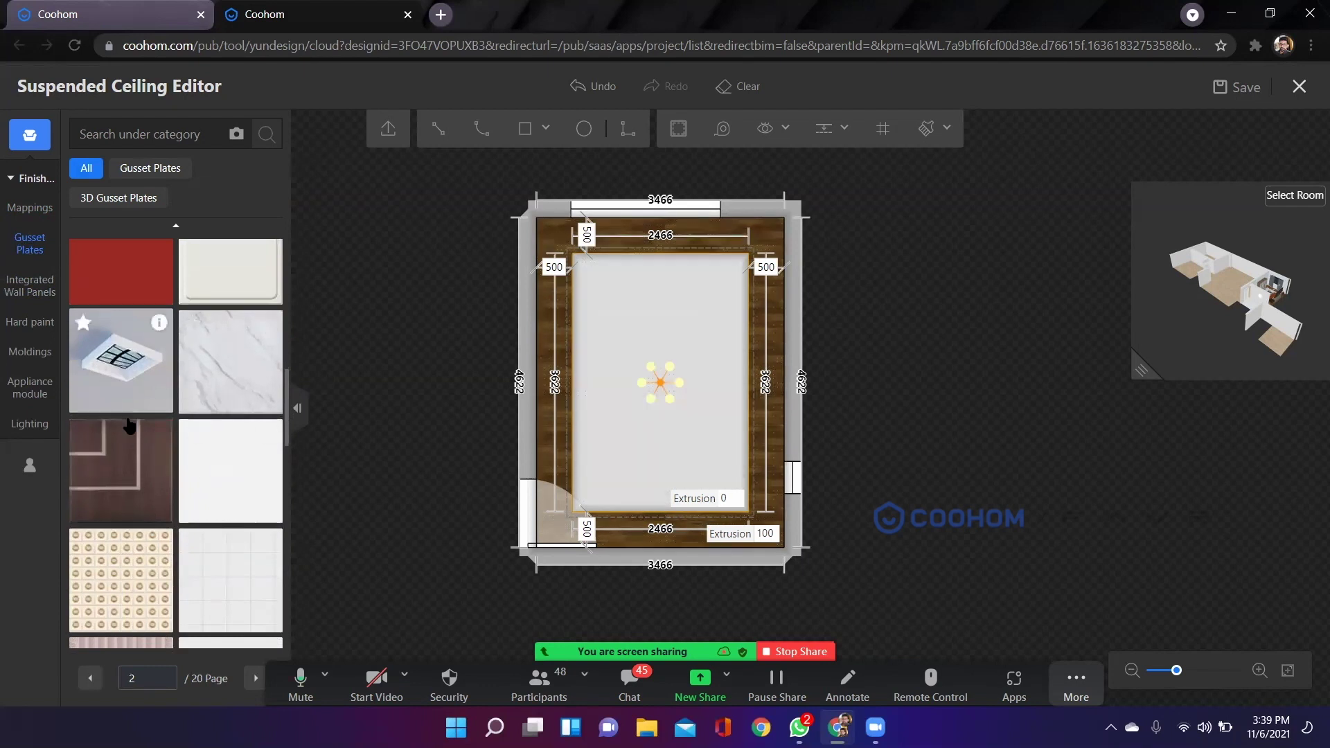
pyautogui.scroll(-3, 172, 380)
pyautogui.moveTo(269, 370)
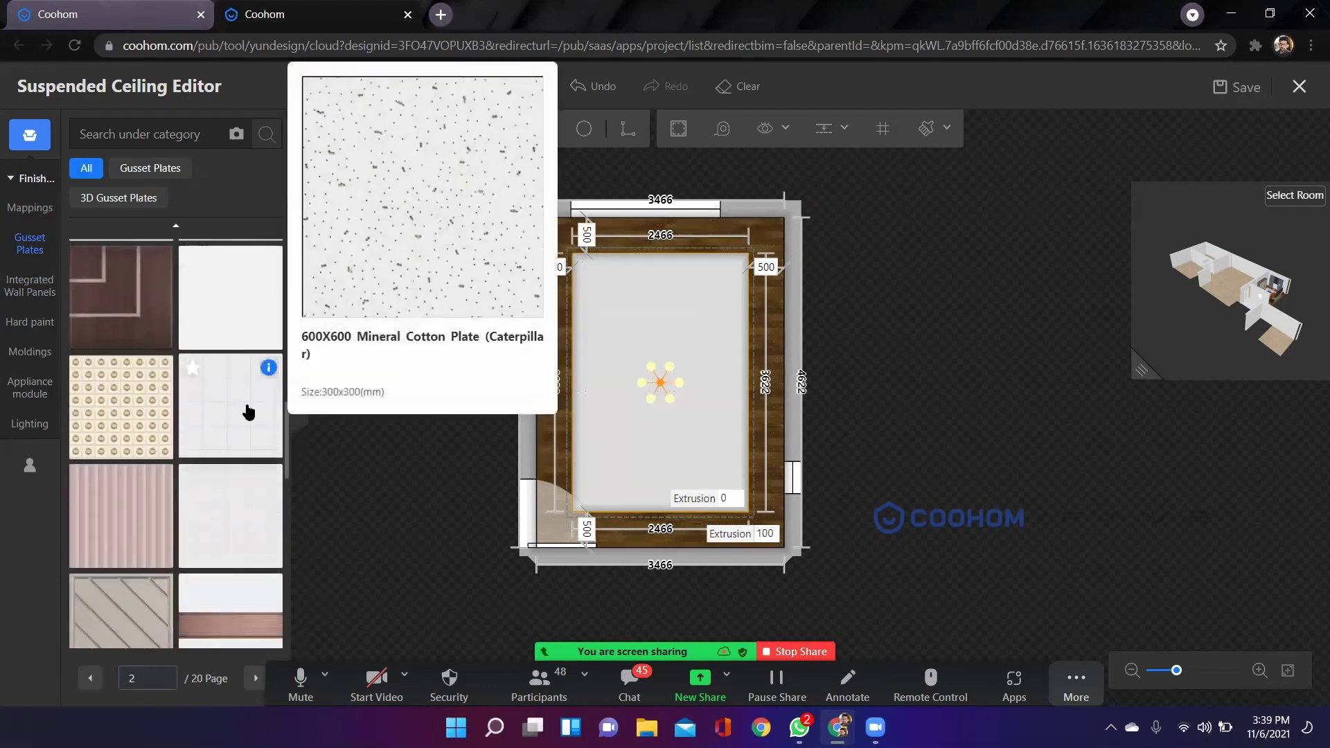
pyautogui.click(637, 314)
pyautogui.scroll(3, 641, 377)
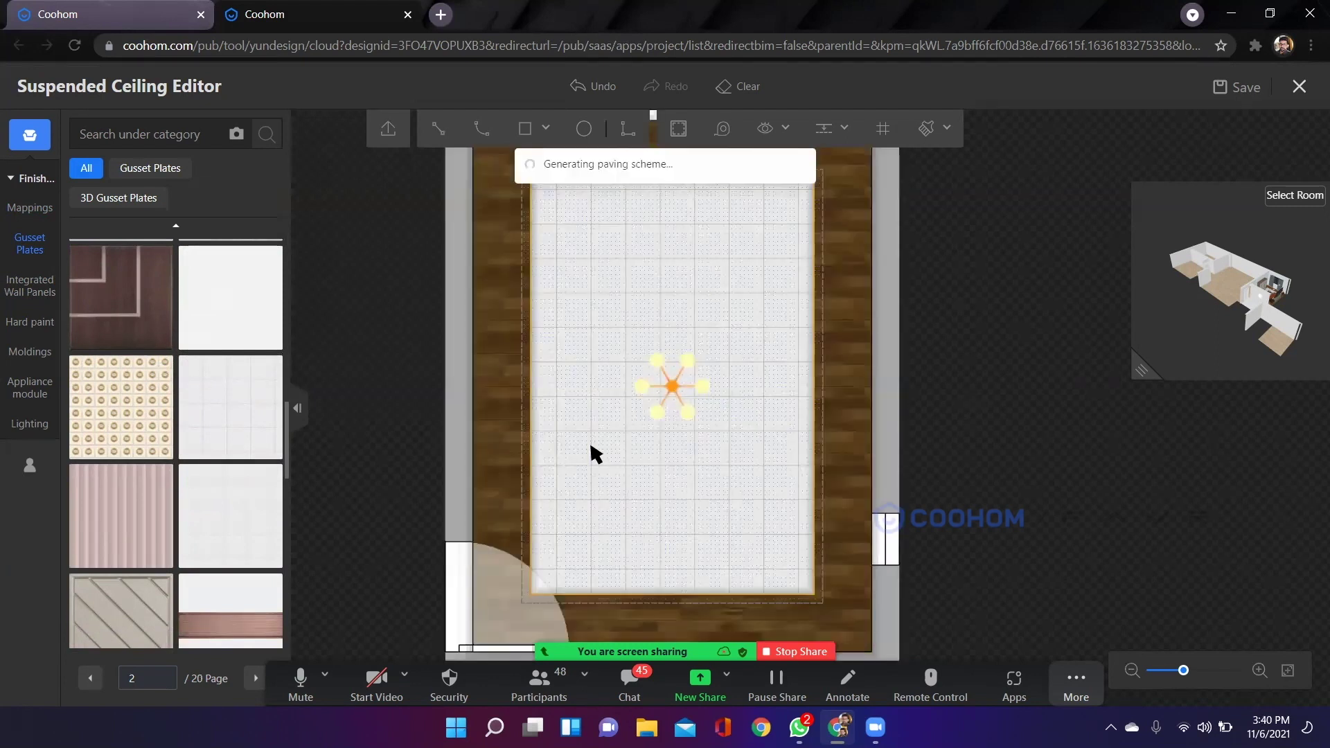
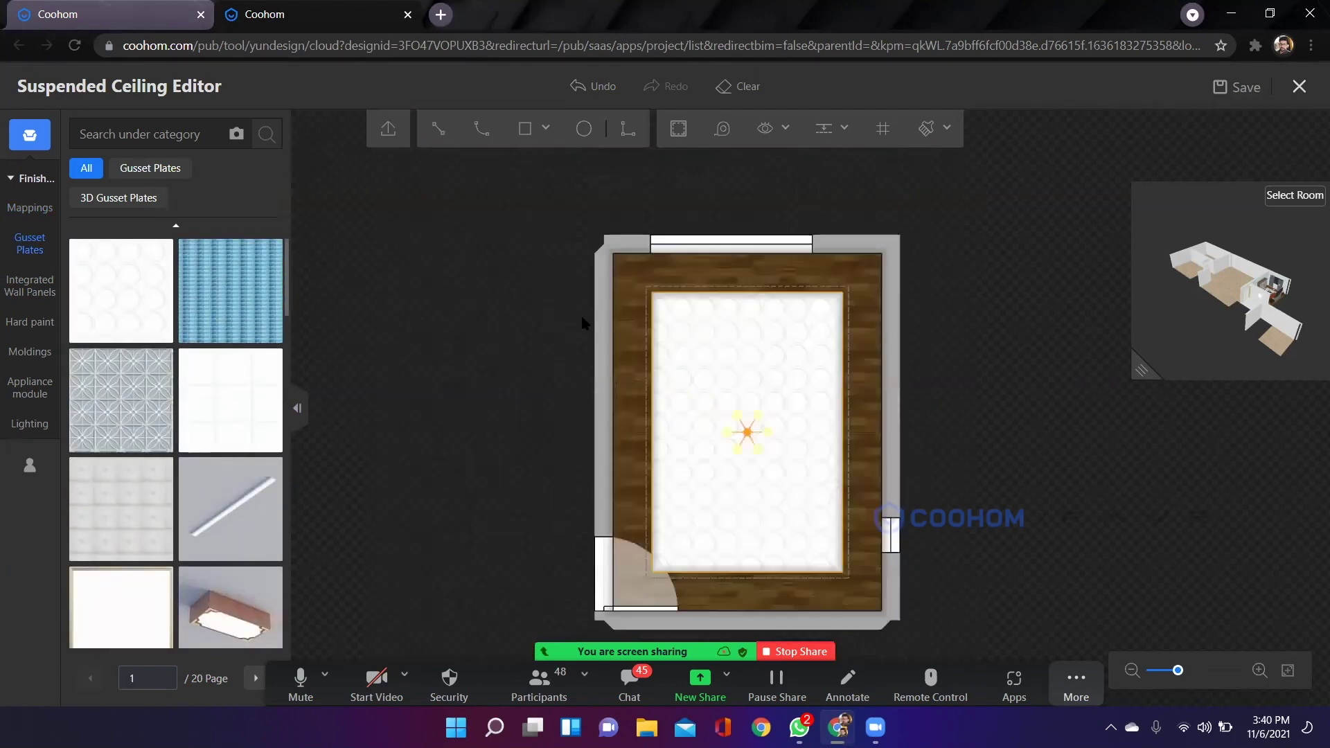
# Look through the Integrated Wall Panels, Hard paint, Corner Moldings and Decorative Moldings categories for ceiling finishes.
pyautogui.click(29, 291)
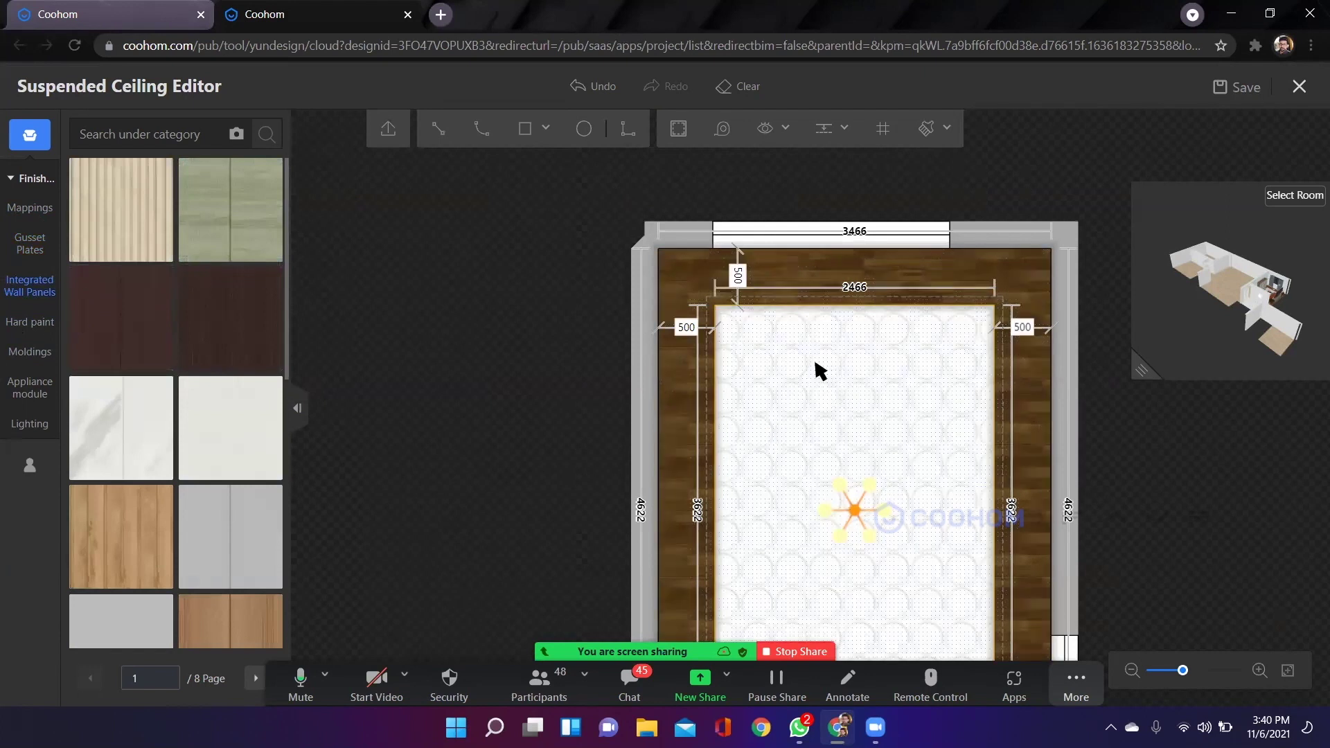
pyautogui.scroll(-2, 792, 453)
pyautogui.scroll(-2, 803, 468)
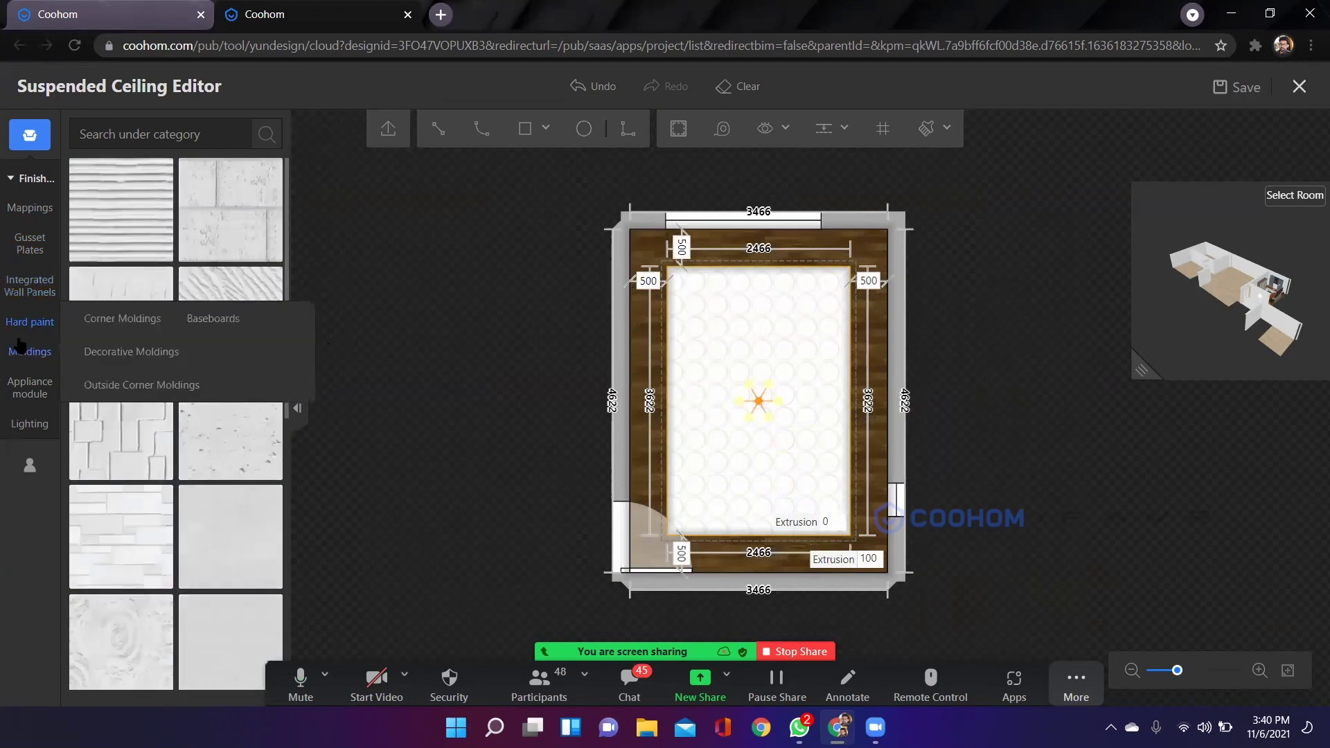
pyautogui.scroll(-3, 154, 394)
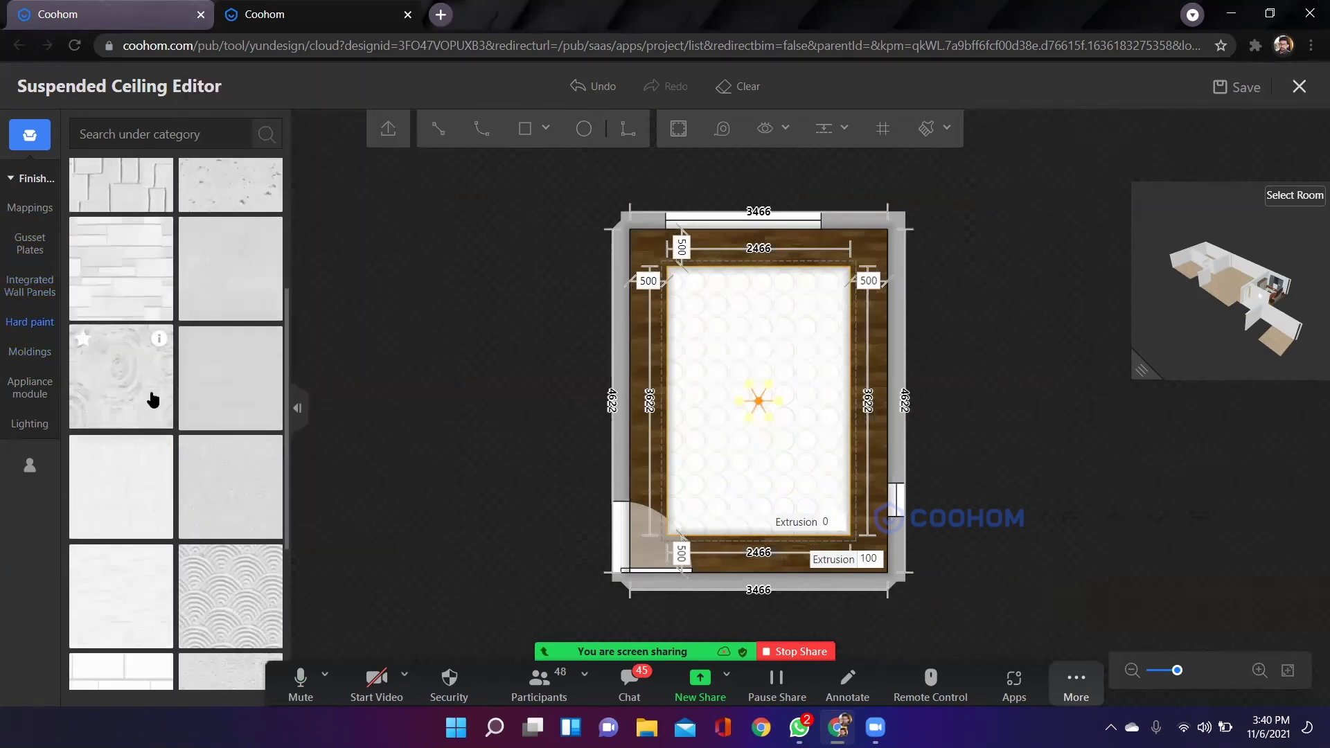
pyautogui.scroll(7, 162, 420)
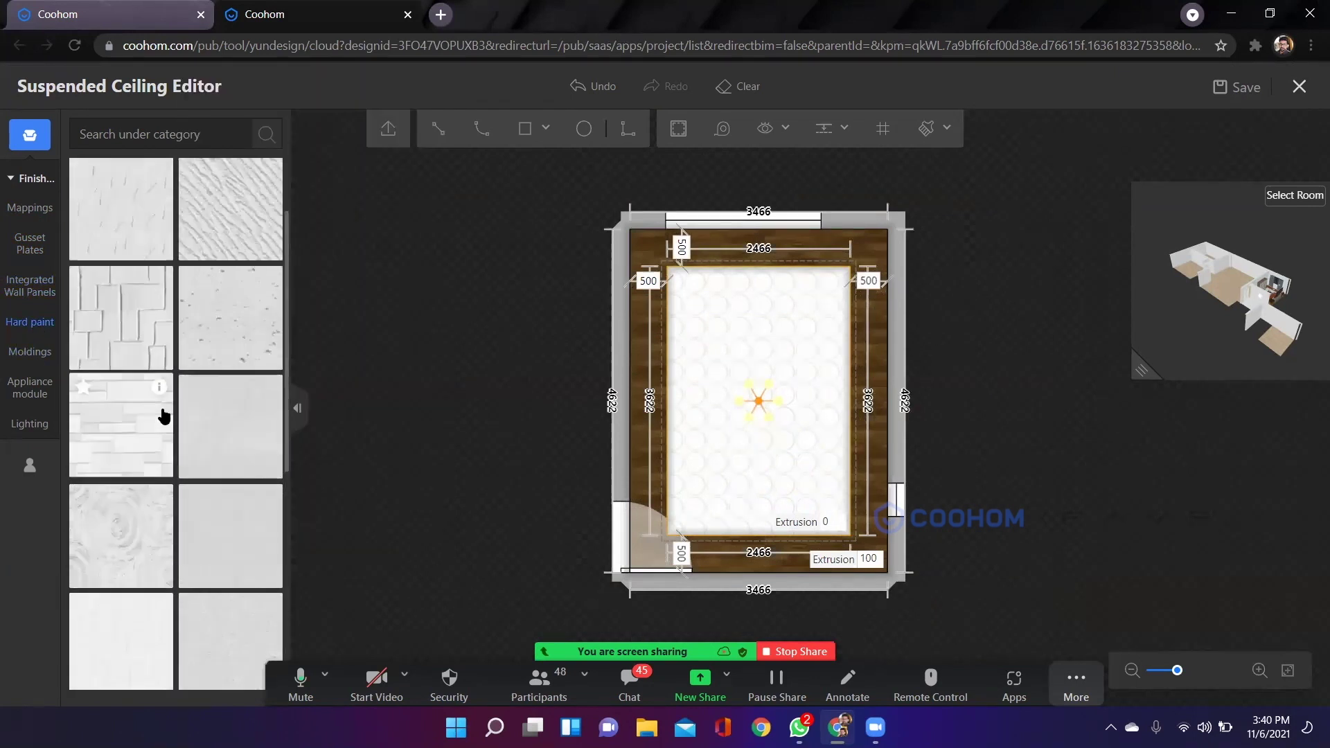
pyautogui.moveTo(35, 354)
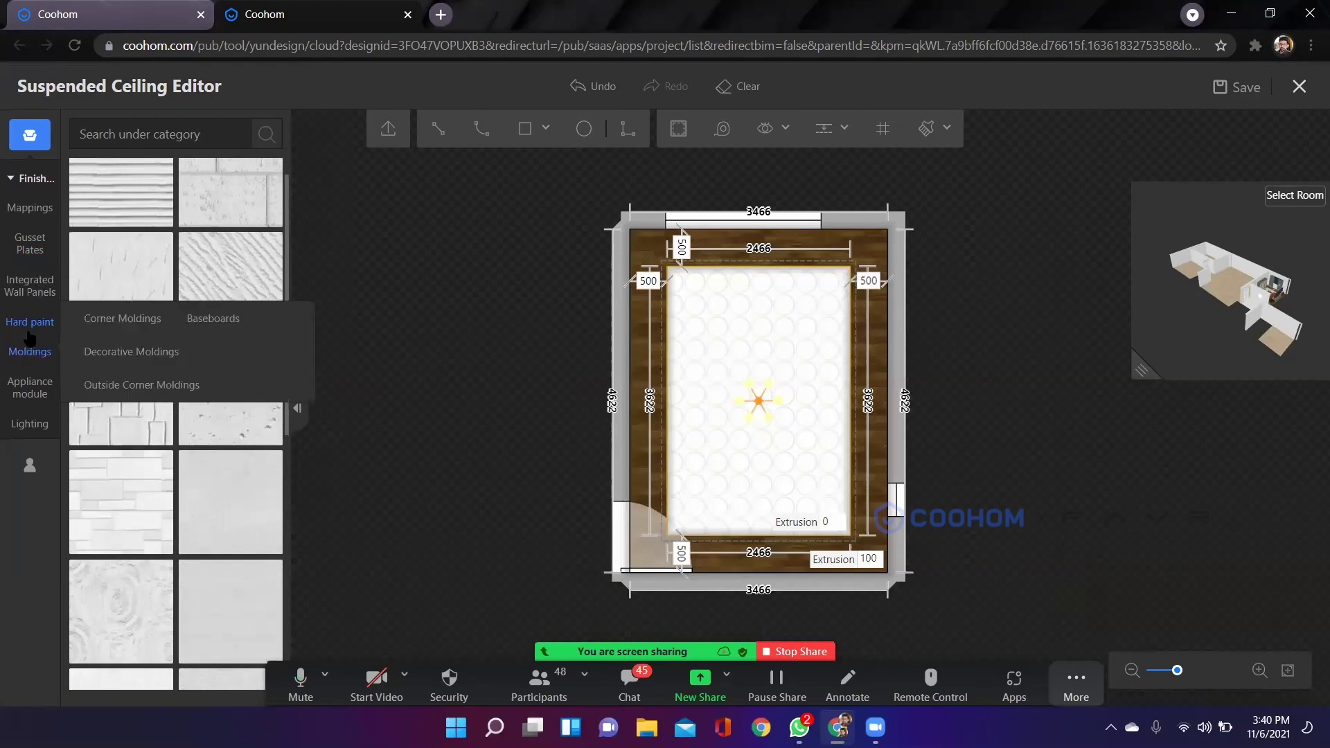
pyautogui.click(111, 322)
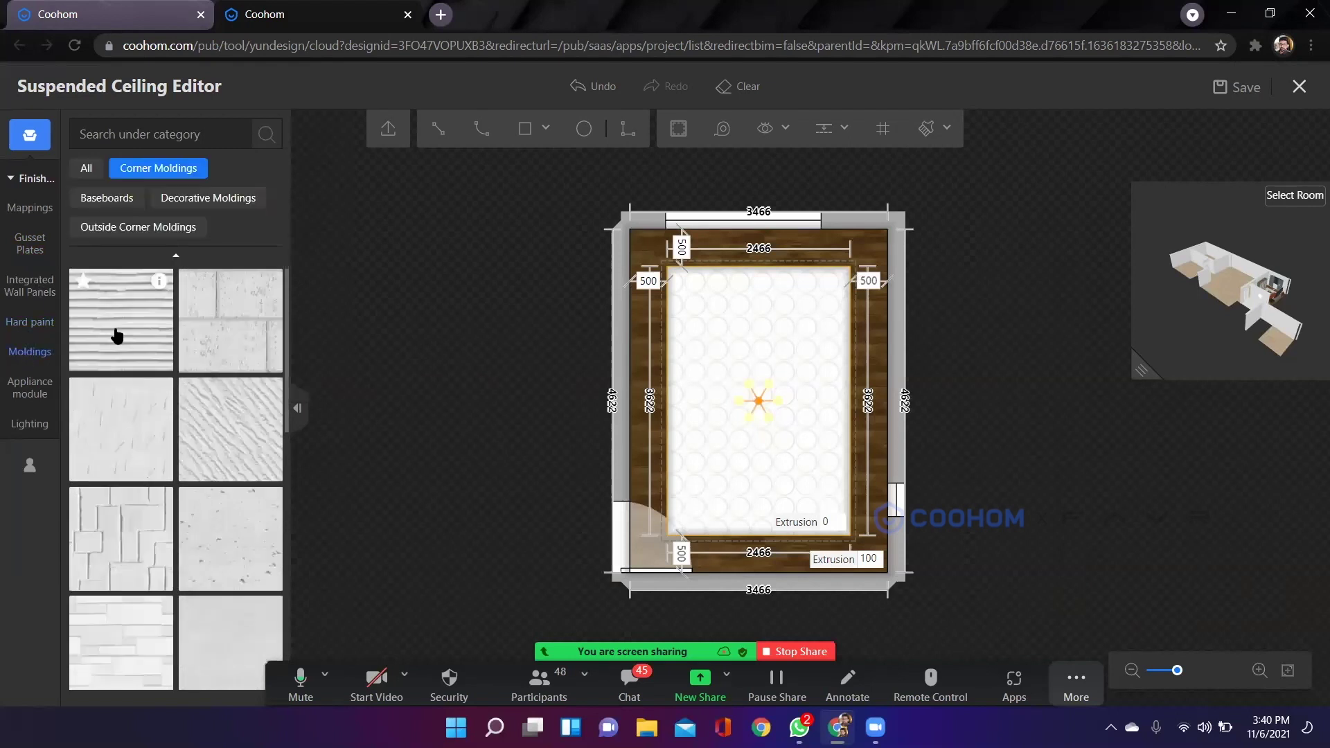
pyautogui.moveTo(527, 357); pyautogui.dragTo(385, 355)
pyautogui.moveTo(36, 357)
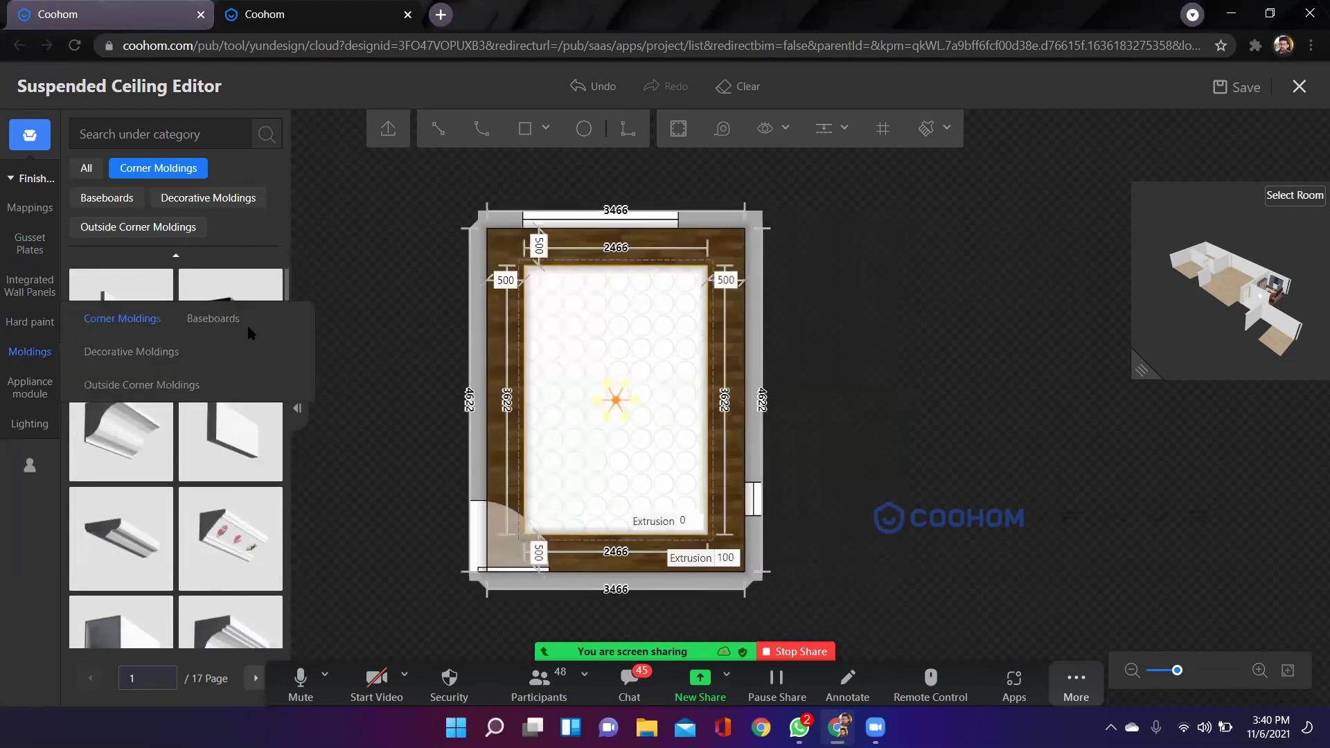
pyautogui.click(129, 353)
pyautogui.scroll(3, 630, 363)
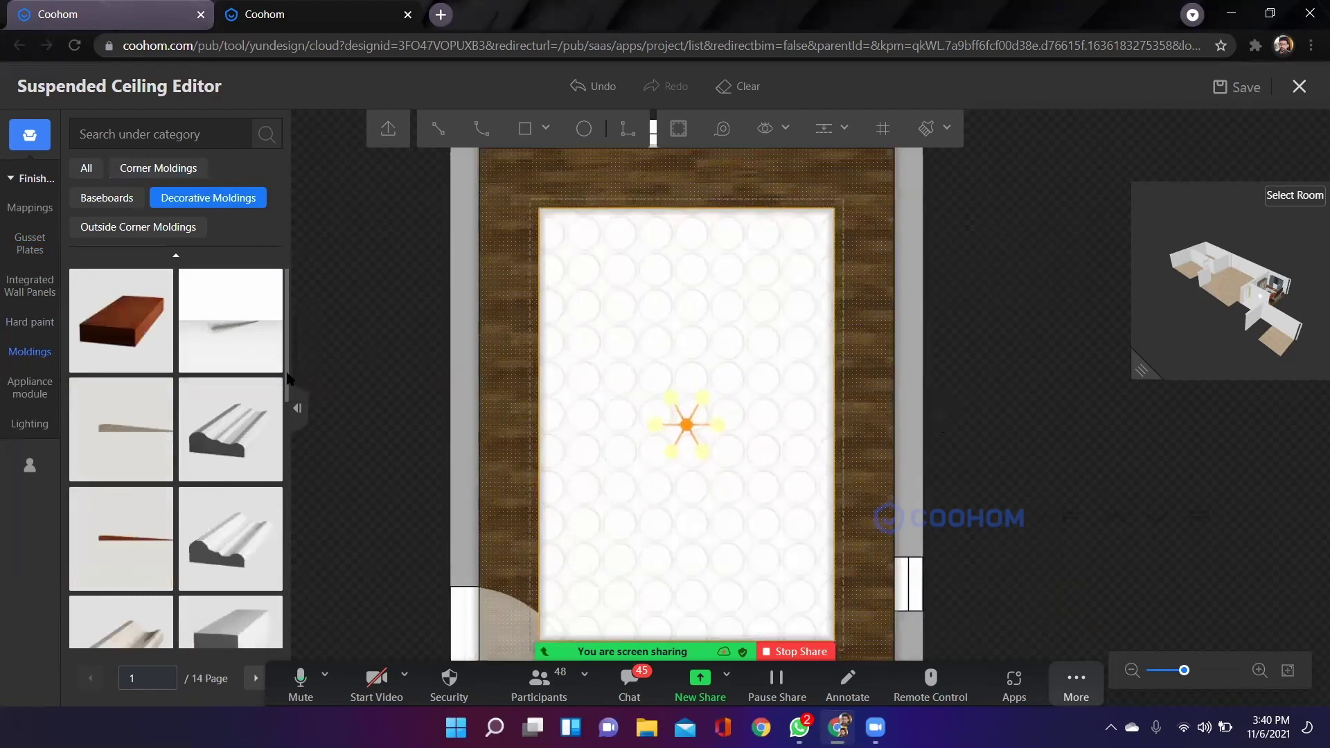
# Run the dark red wood corner molding along the outer perimeter of the suspended ceiling.
pyautogui.click(78, 346)
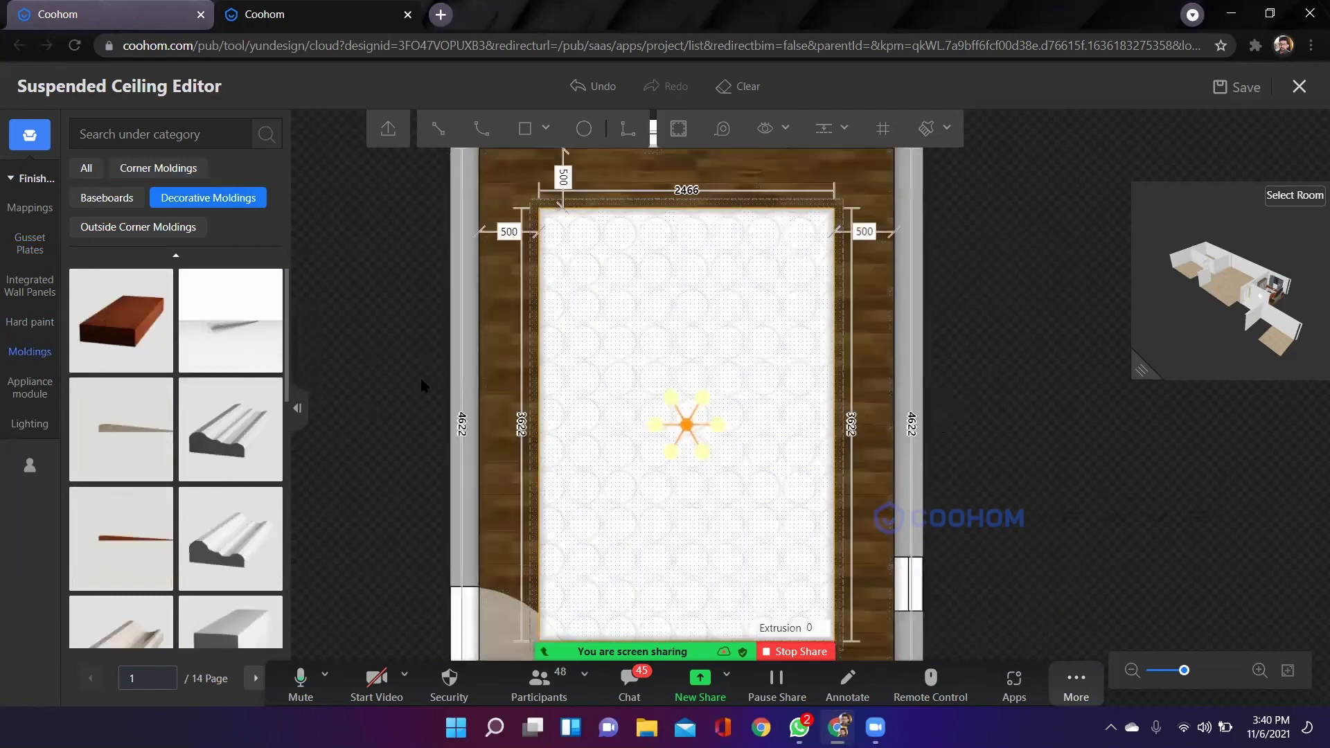
pyautogui.scroll(-2, 412, 360)
pyautogui.scroll(2, 515, 325)
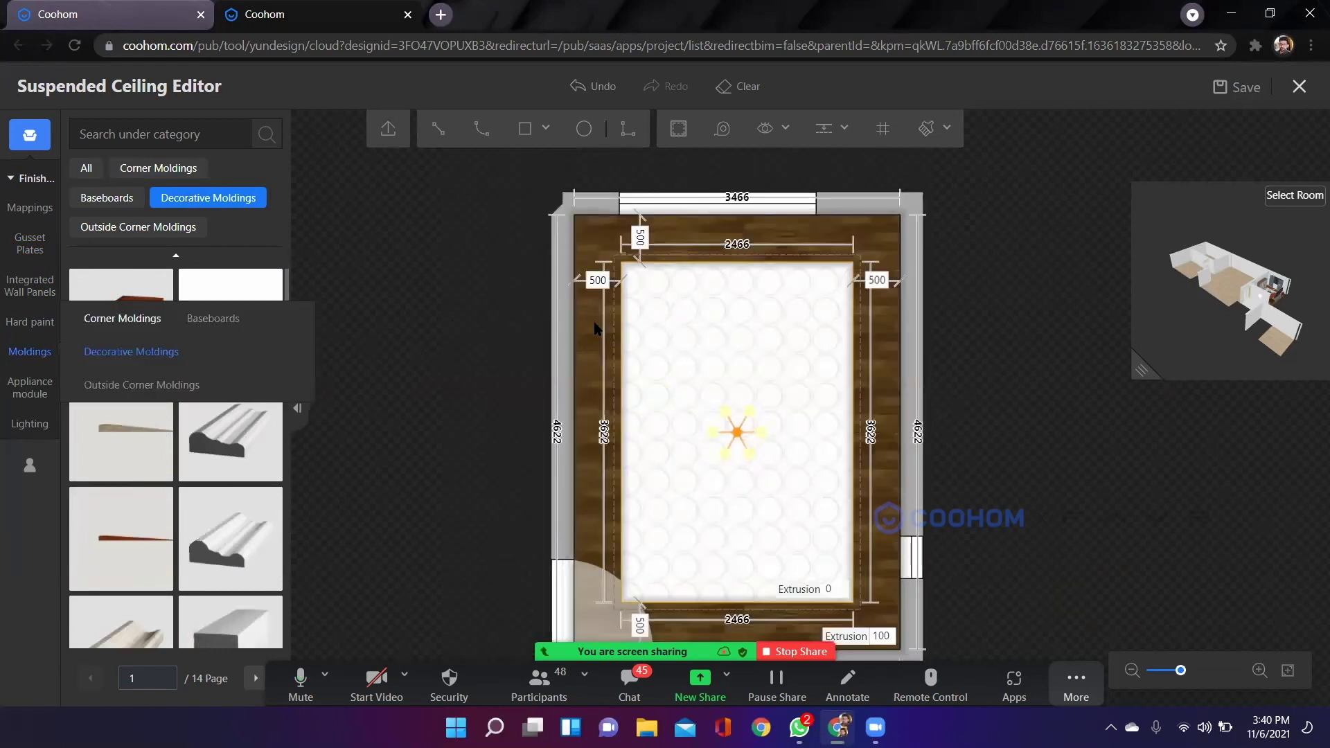
pyautogui.scroll(3, 595, 324)
pyautogui.scroll(3, 582, 324)
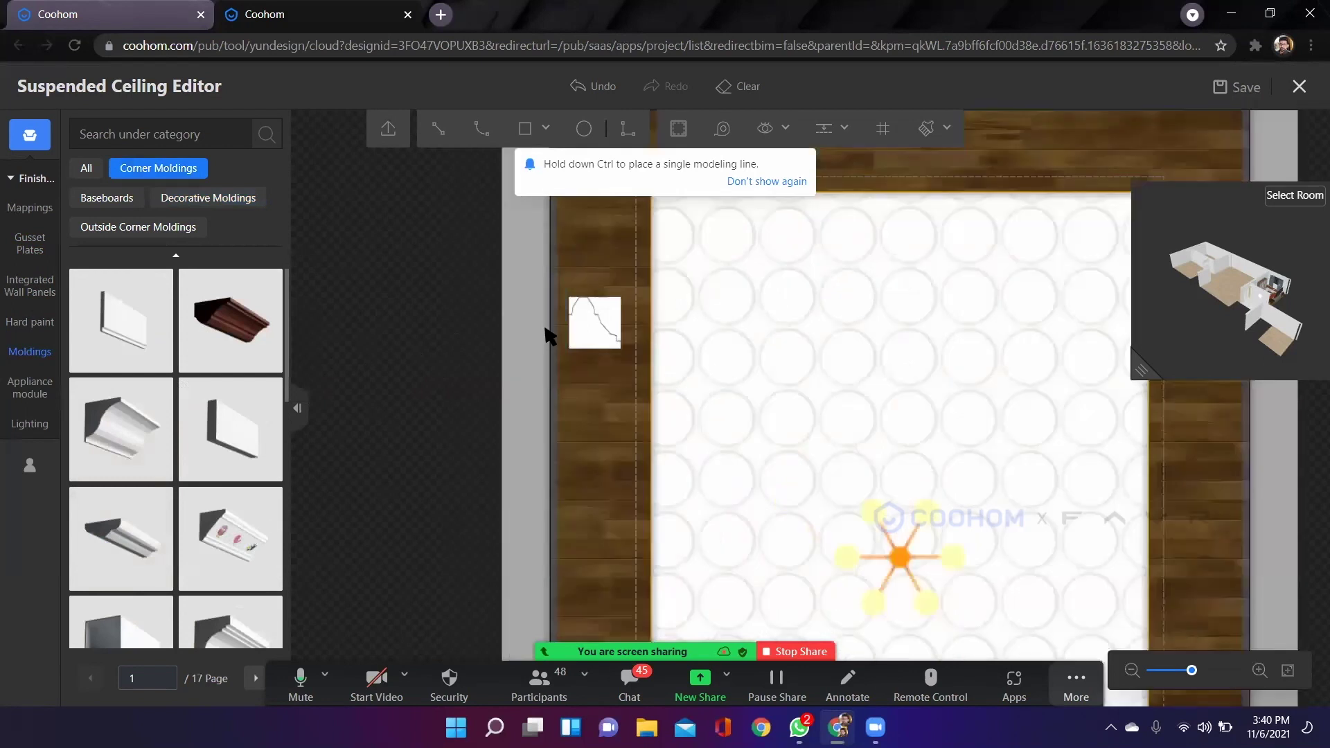
pyautogui.press('Escape')
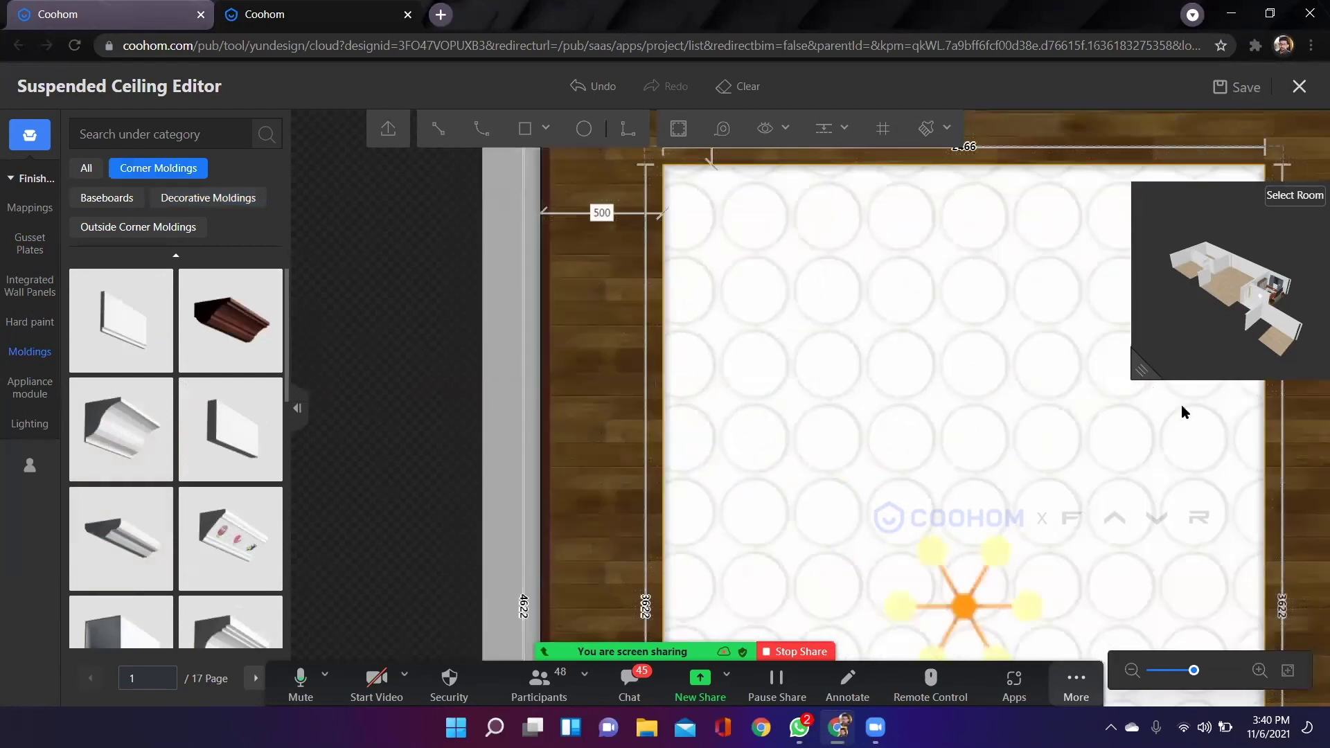
# Examine the ceiling finishes, molding and chandelier from inside the bedroom in the enlarged 3D preview, and shrink the preview again.
pyautogui.scroll(-3, 915, 388)
pyautogui.scroll(-2, 1136, 426)
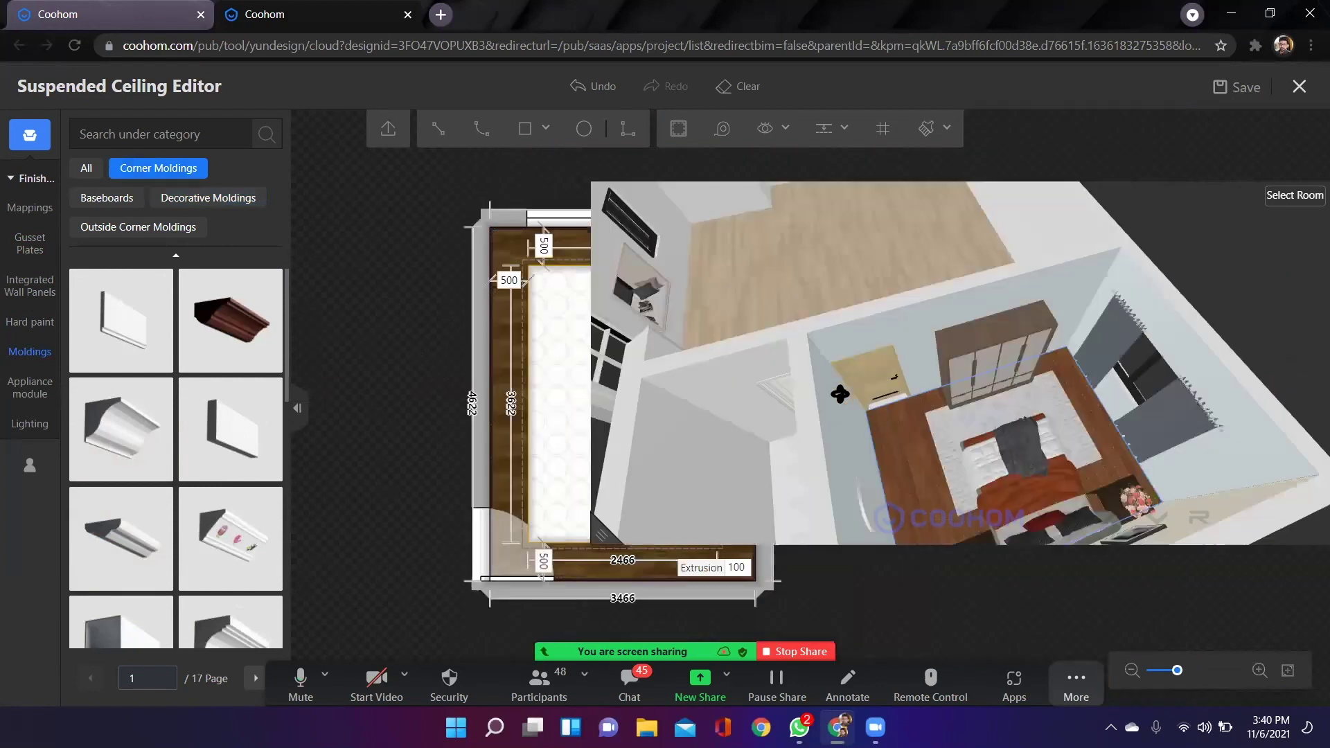
pyautogui.scroll(5, 794, 401)
pyautogui.moveTo(941, 406); pyautogui.dragTo(862, 400)
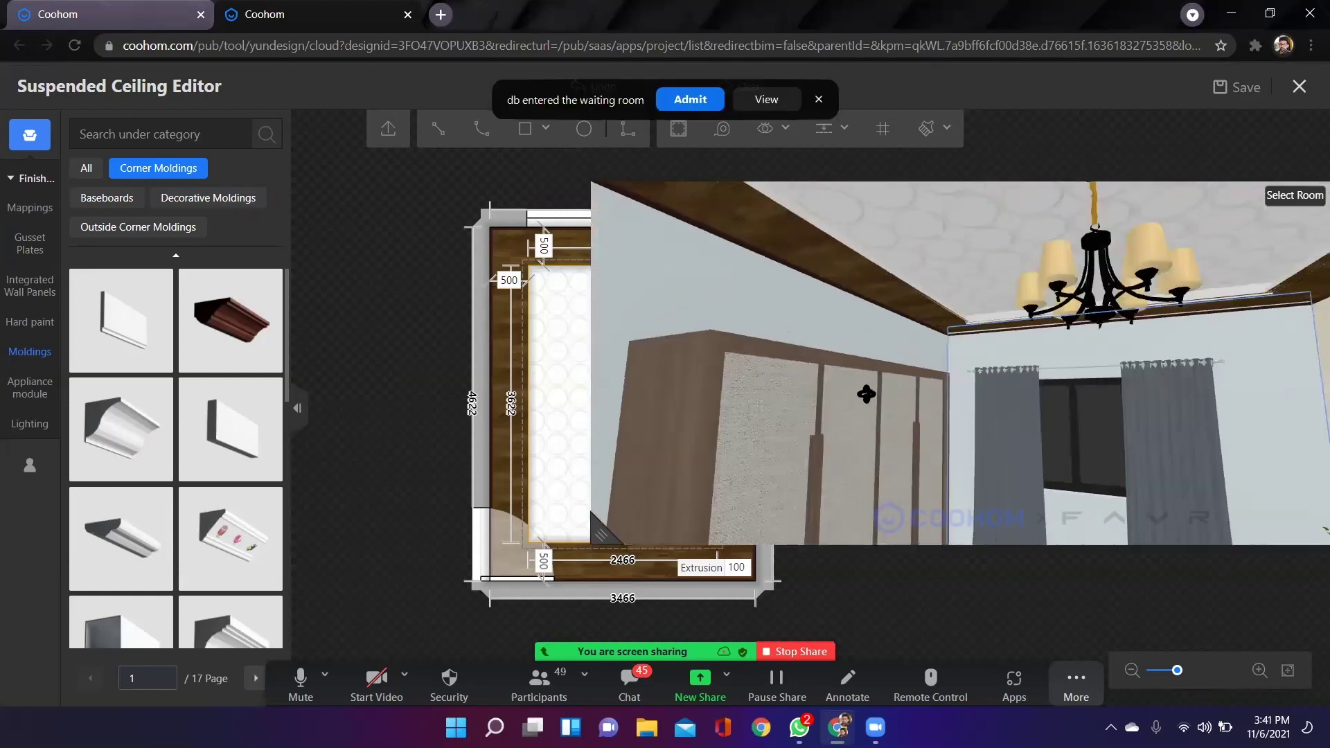
pyautogui.scroll(-3, 874, 399)
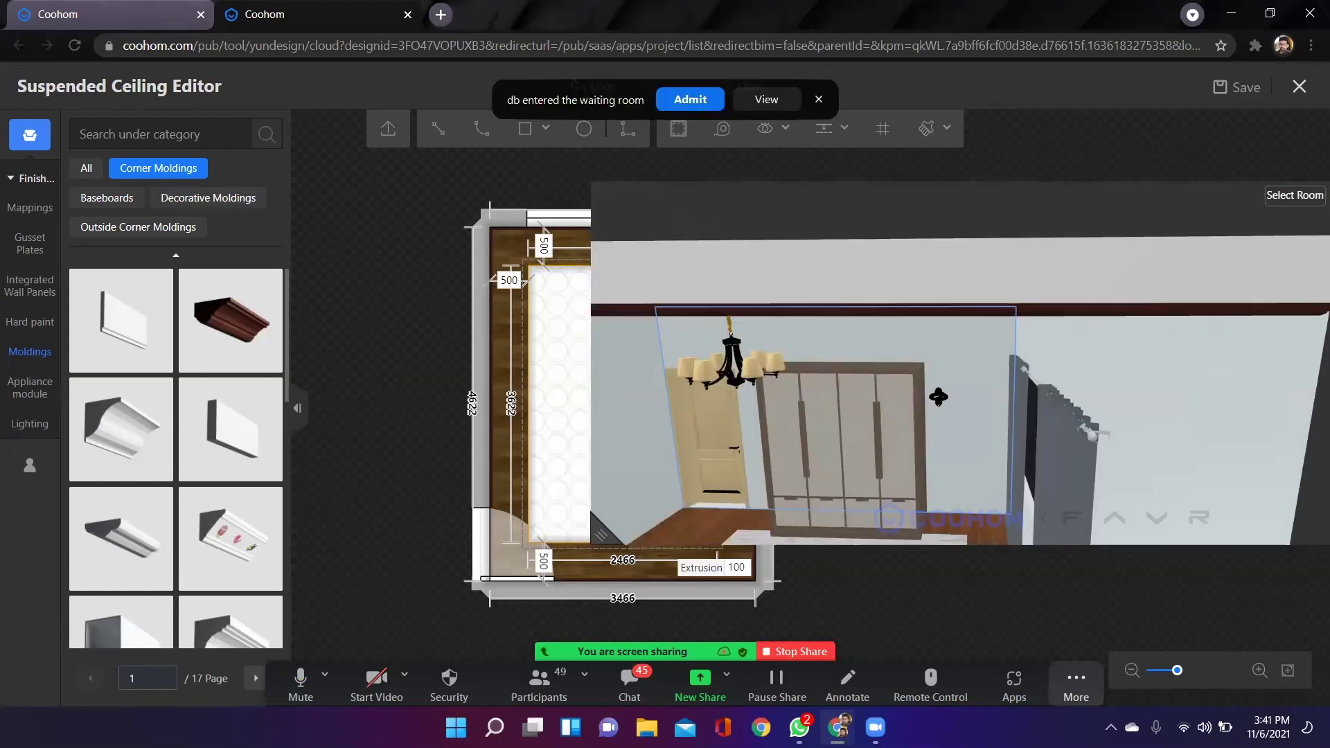
pyautogui.scroll(2, 958, 397)
pyautogui.moveTo(972, 400); pyautogui.dragTo(976, 407)
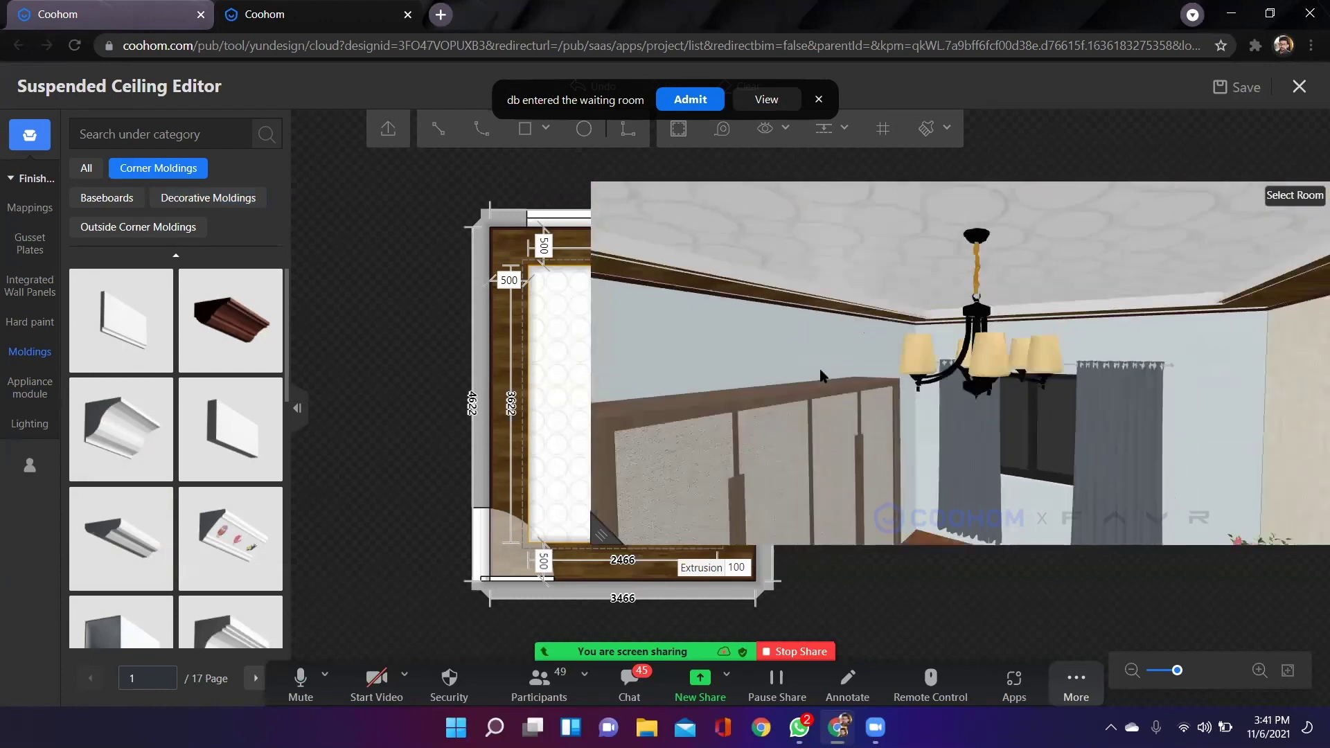
pyautogui.scroll(-3, 460, 267)
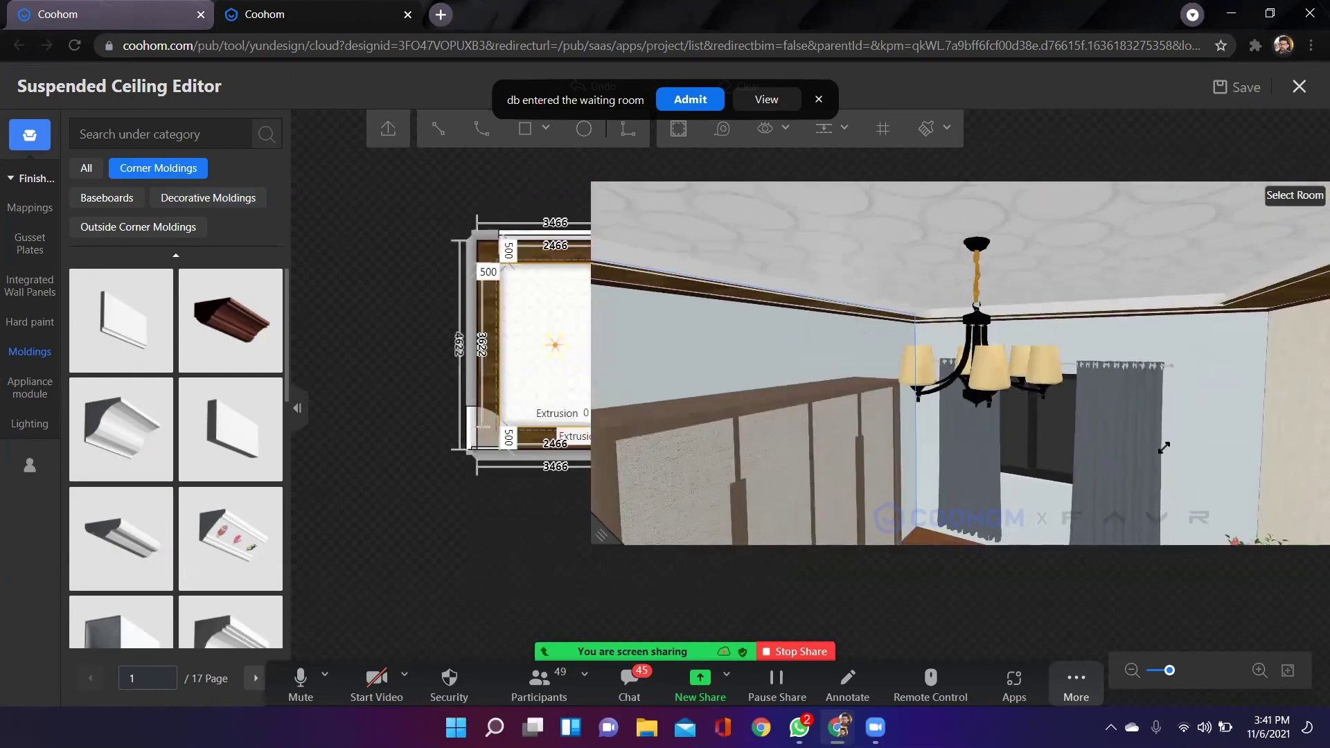
pyautogui.click(602, 534)
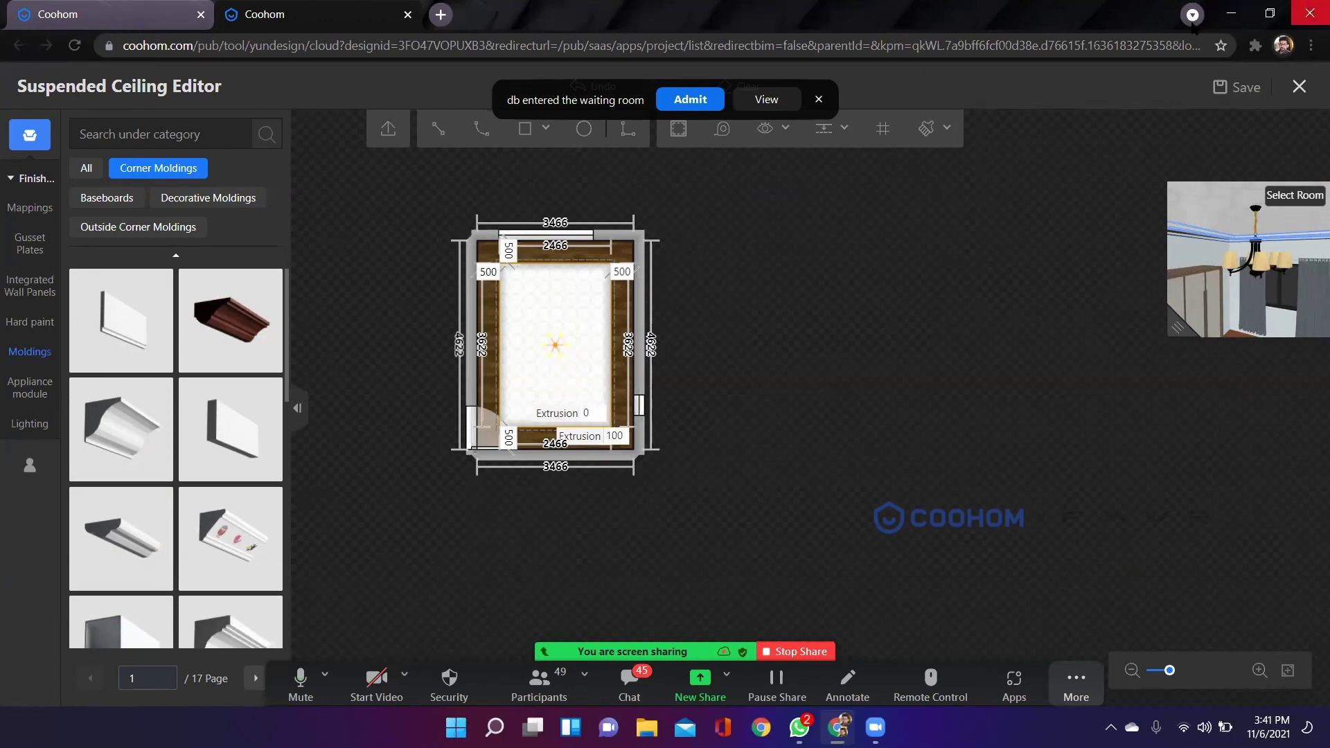
pyautogui.scroll(3, 677, 277)
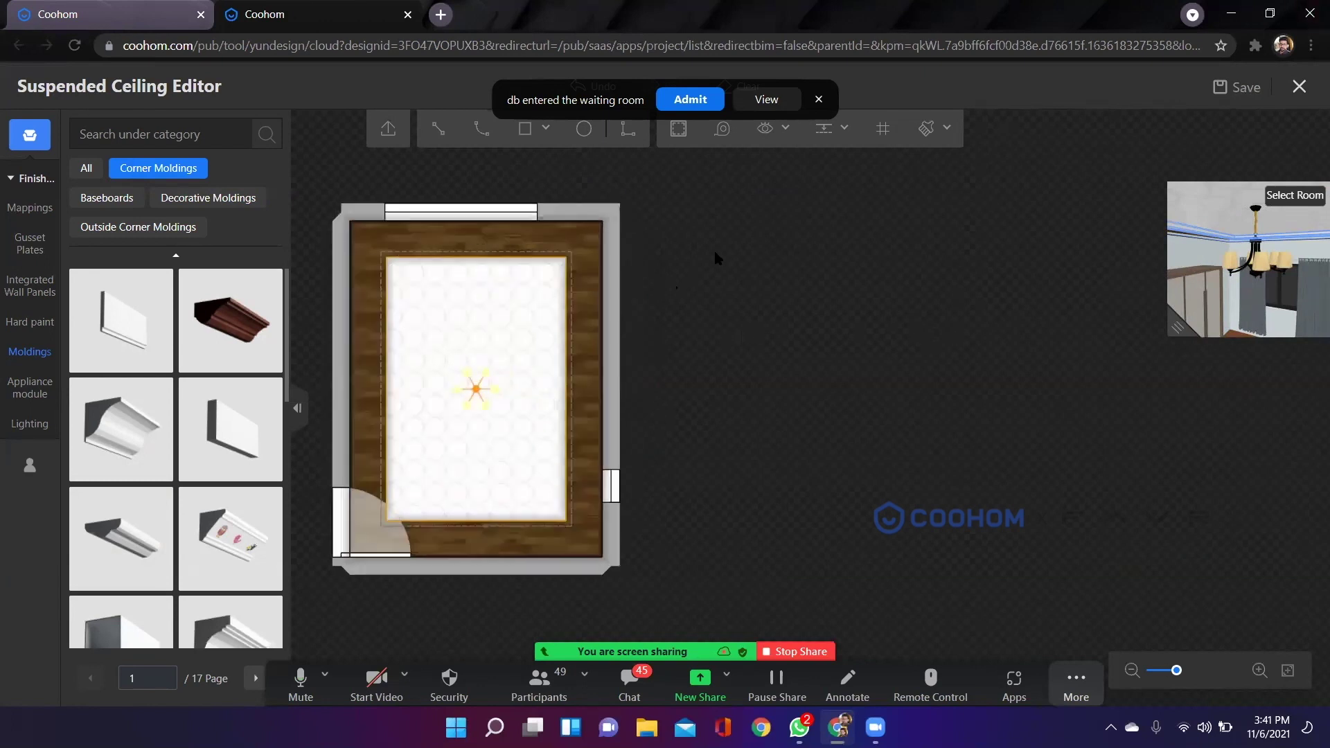
pyautogui.scroll(3, 754, 446)
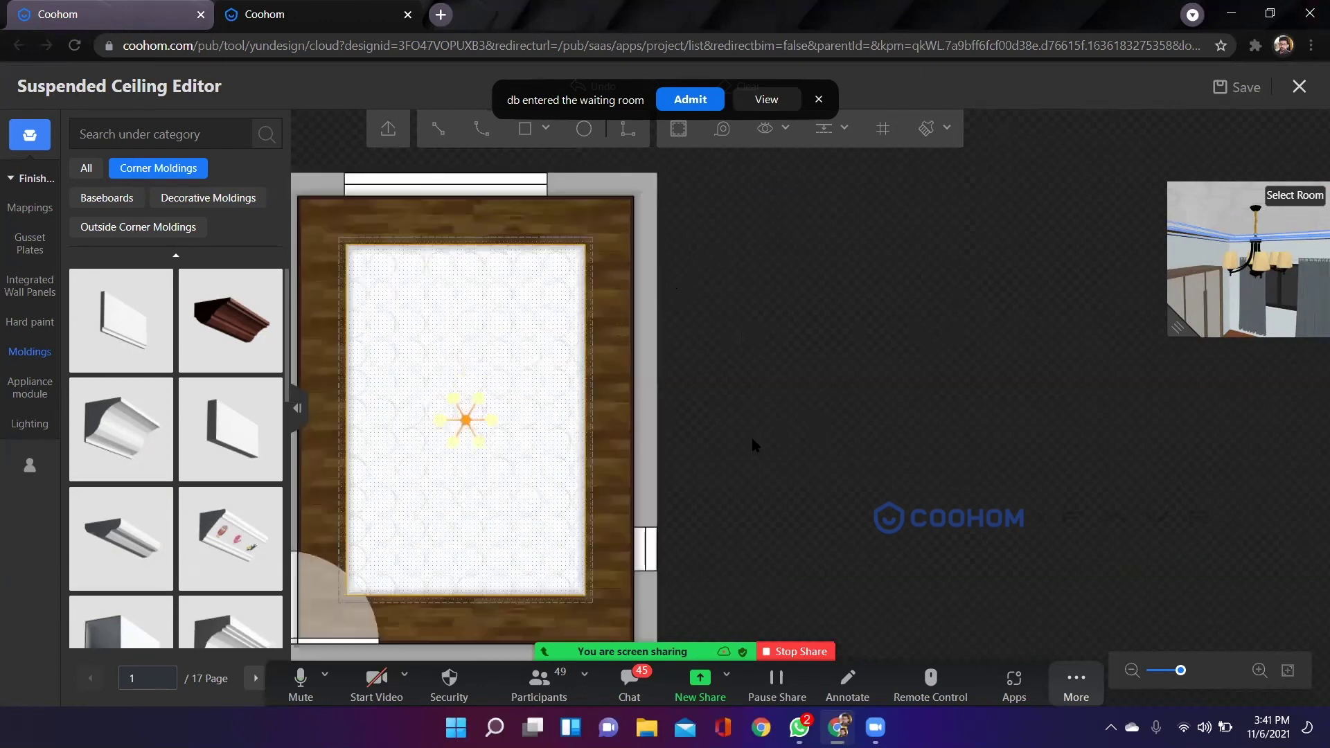
pyautogui.scroll(-4, 337, 284)
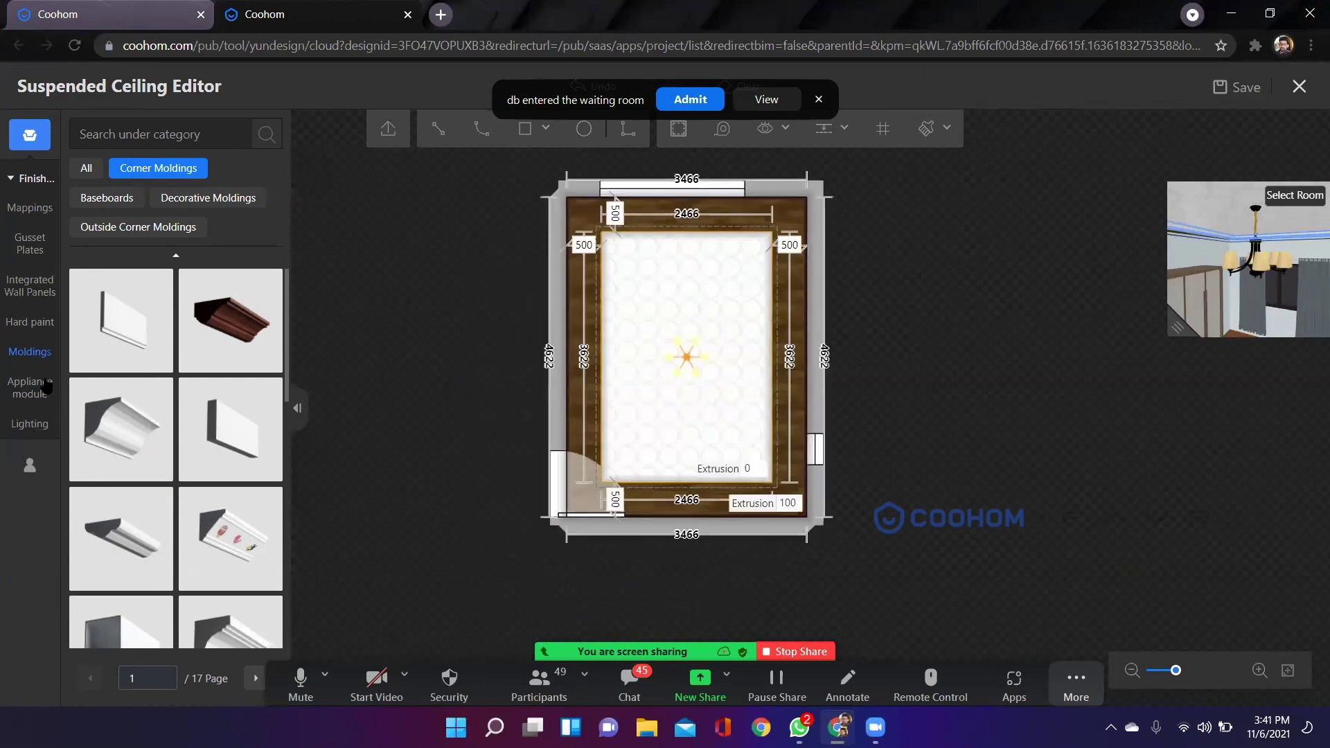
# Look through the Lighting module, Ventilation module and Light heating module categories of the ceiling appliance modules.
pyautogui.moveTo(36, 412)
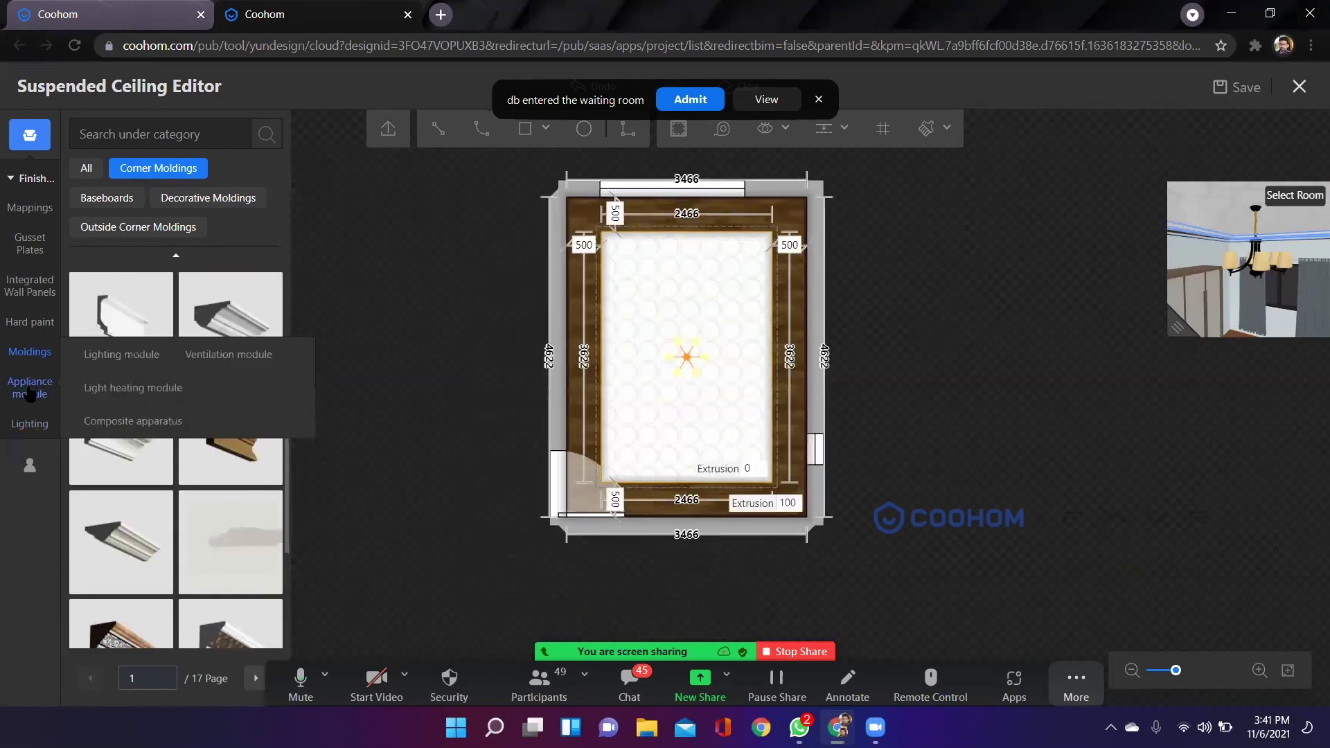
pyautogui.click(120, 355)
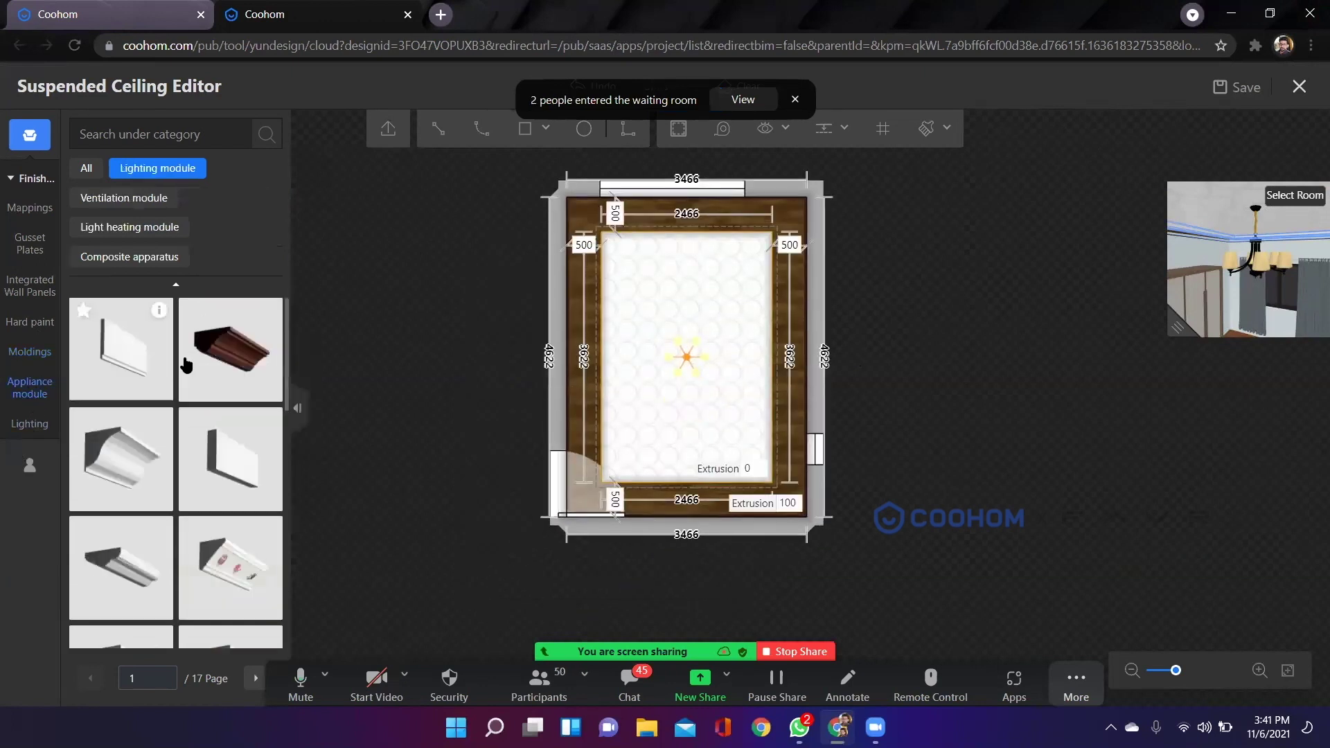
pyautogui.moveTo(43, 409)
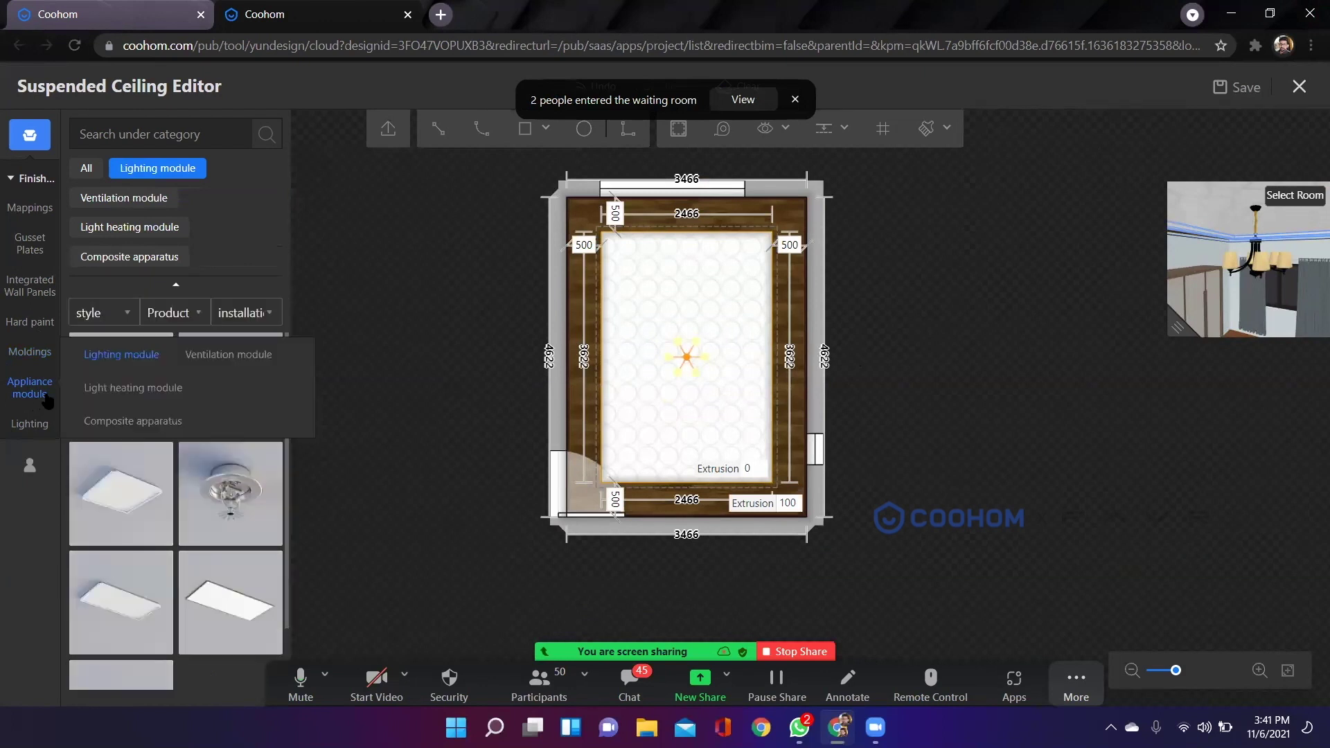
pyautogui.click(219, 354)
pyautogui.click(111, 388)
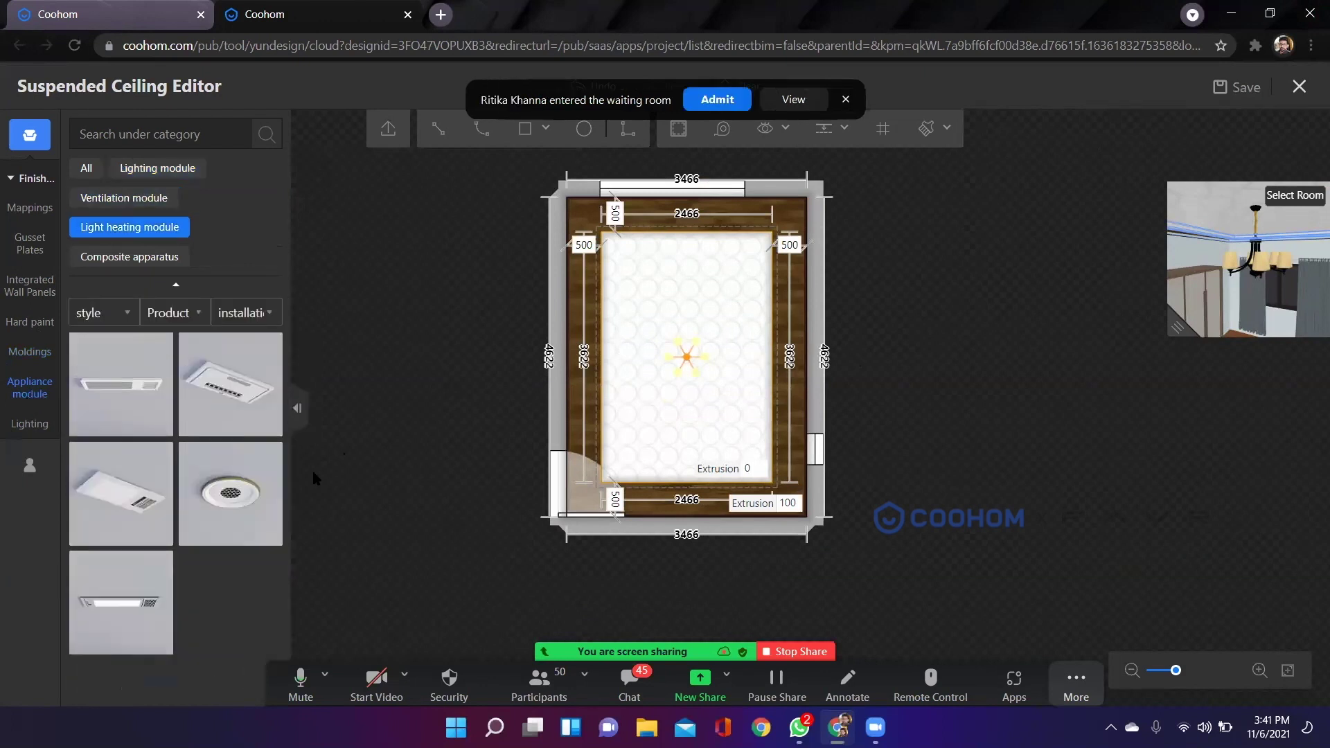
pyautogui.moveTo(44, 381)
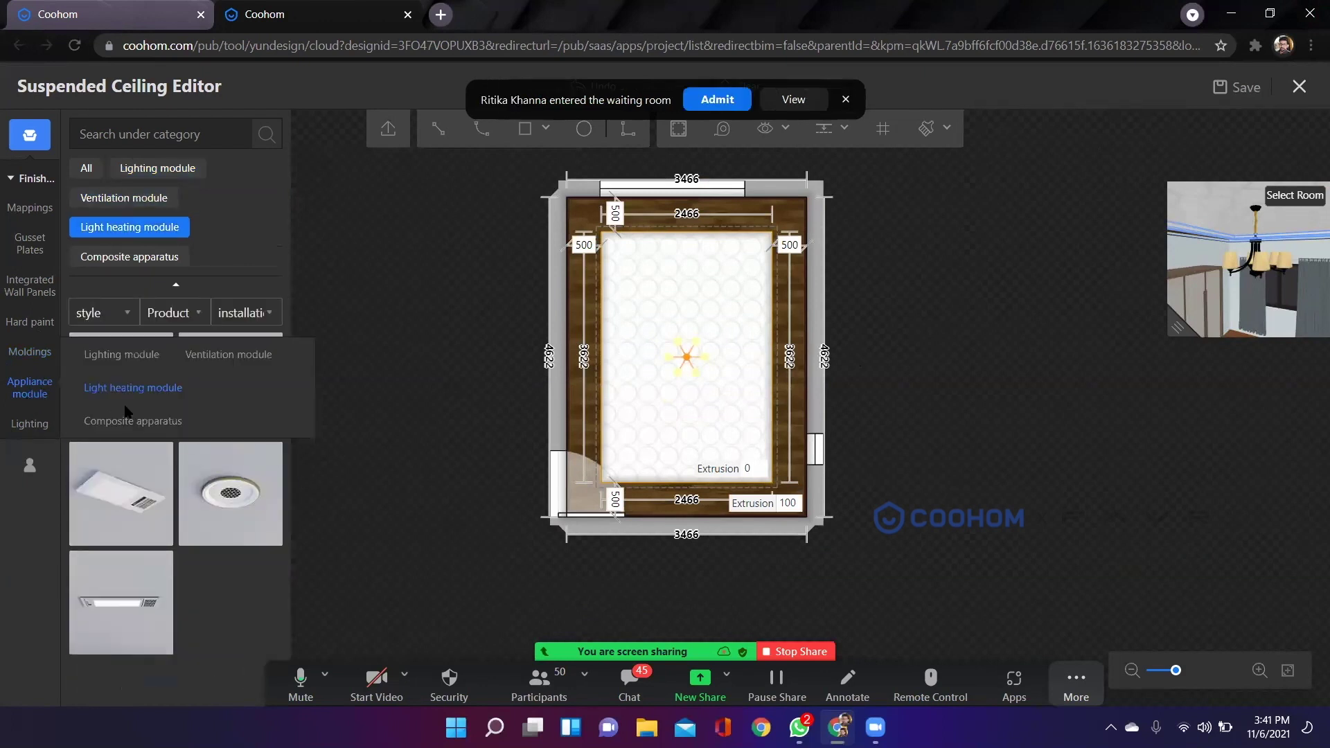
# Look through all ceiling lighting, the Ceiling mounted lamp category and the Spotlights category for extra ceiling fixtures.
pyautogui.click(32, 423)
pyautogui.scroll(2, 572, 341)
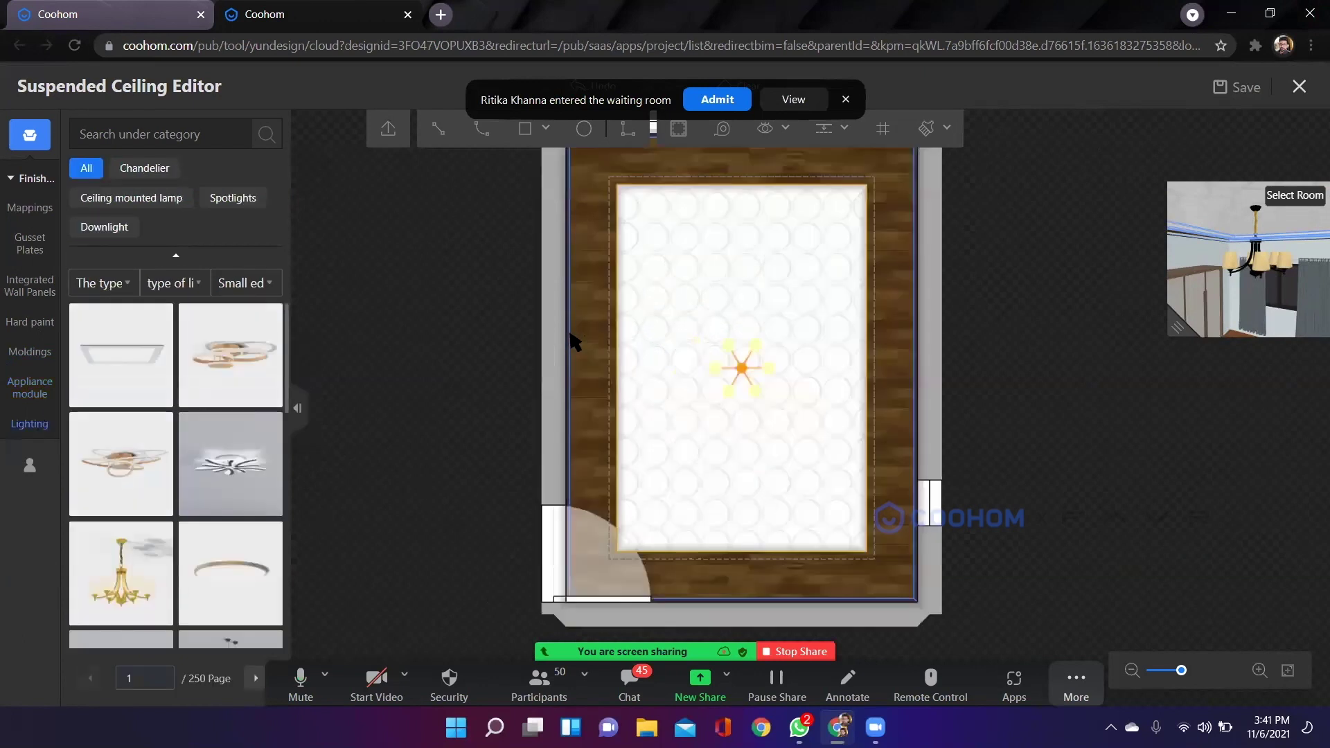
pyautogui.moveTo(30, 429)
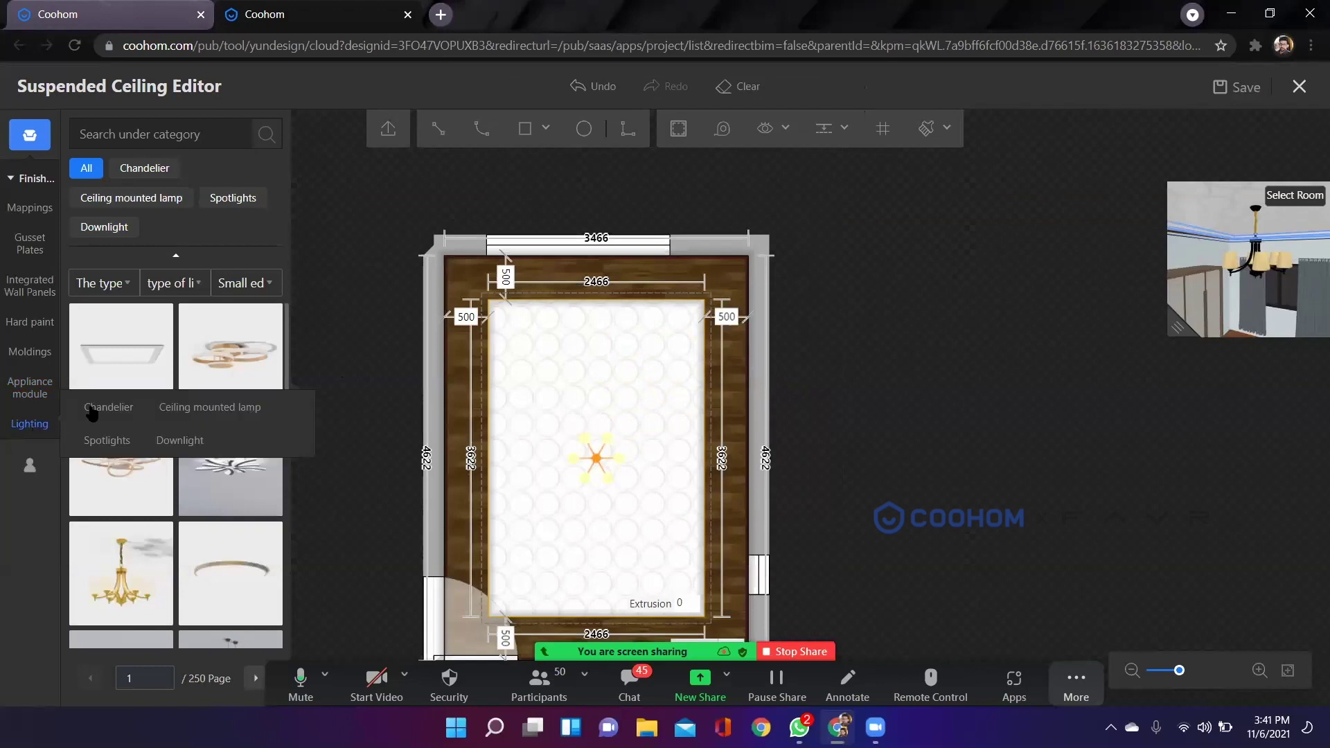
pyautogui.click(210, 408)
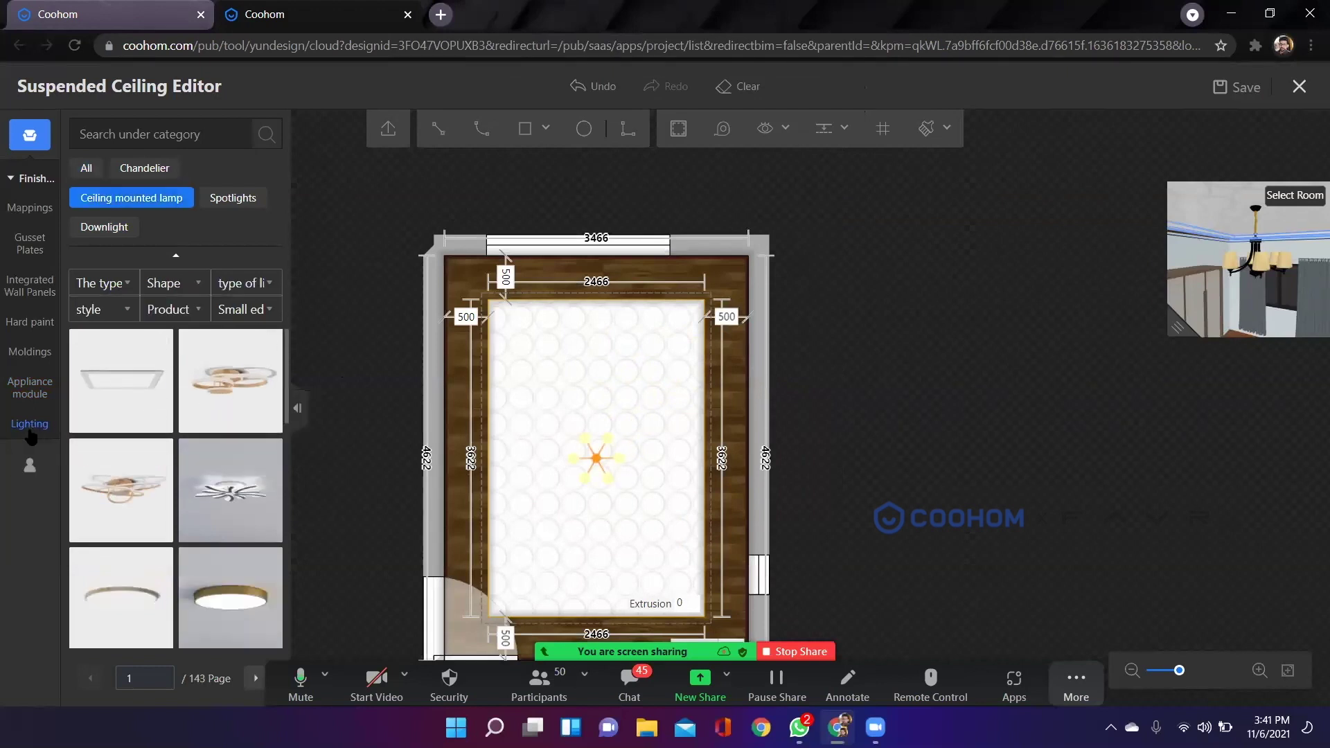
pyautogui.moveTo(43, 433)
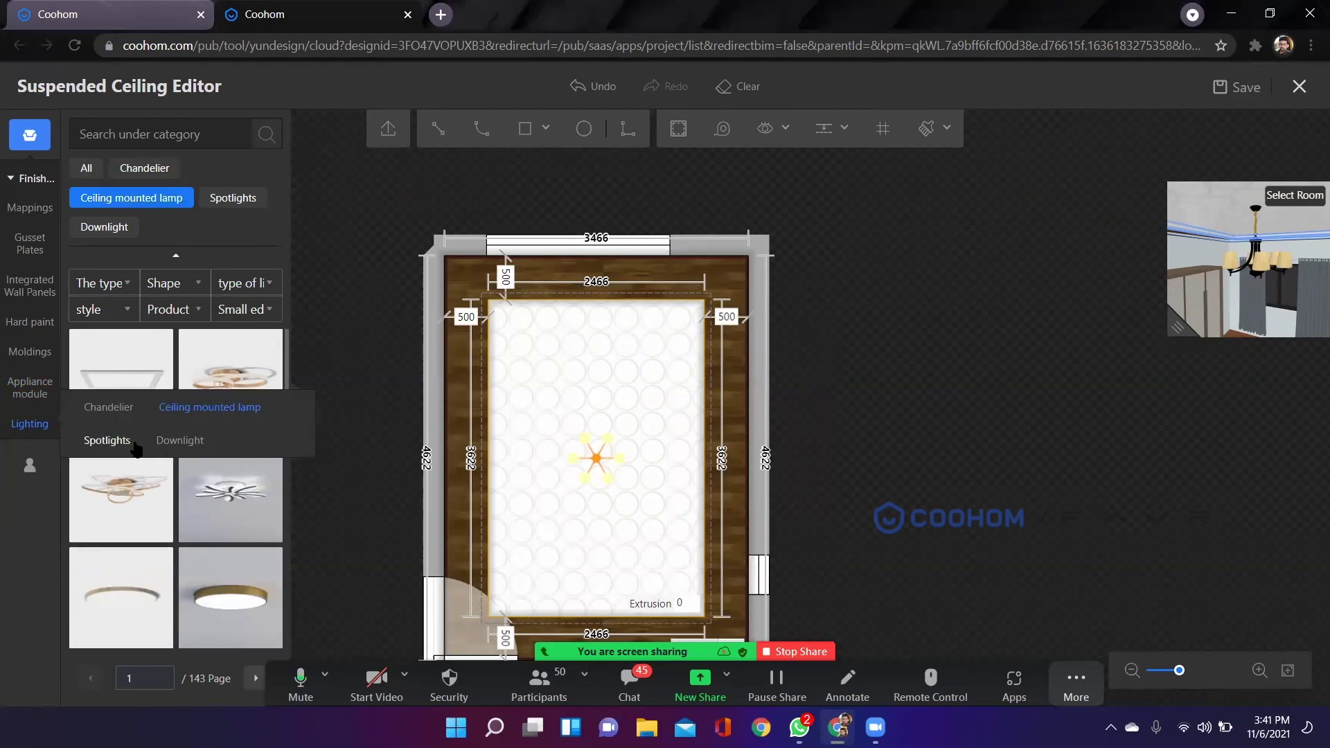
pyautogui.click(106, 440)
pyautogui.moveTo(29, 423)
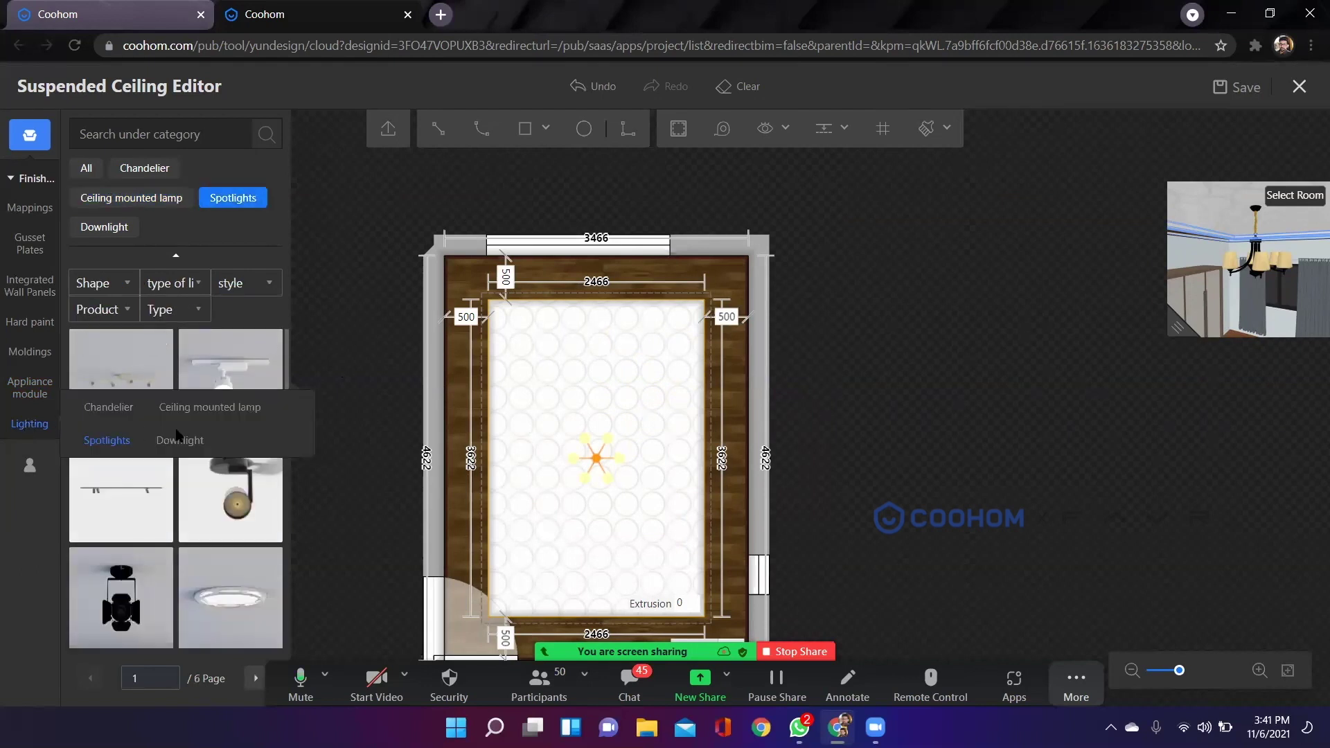
# Place three round gold-rimmed downlights in a column along the door-side long wood border, the middle one level with the chandelier.
pyautogui.click(180, 440)
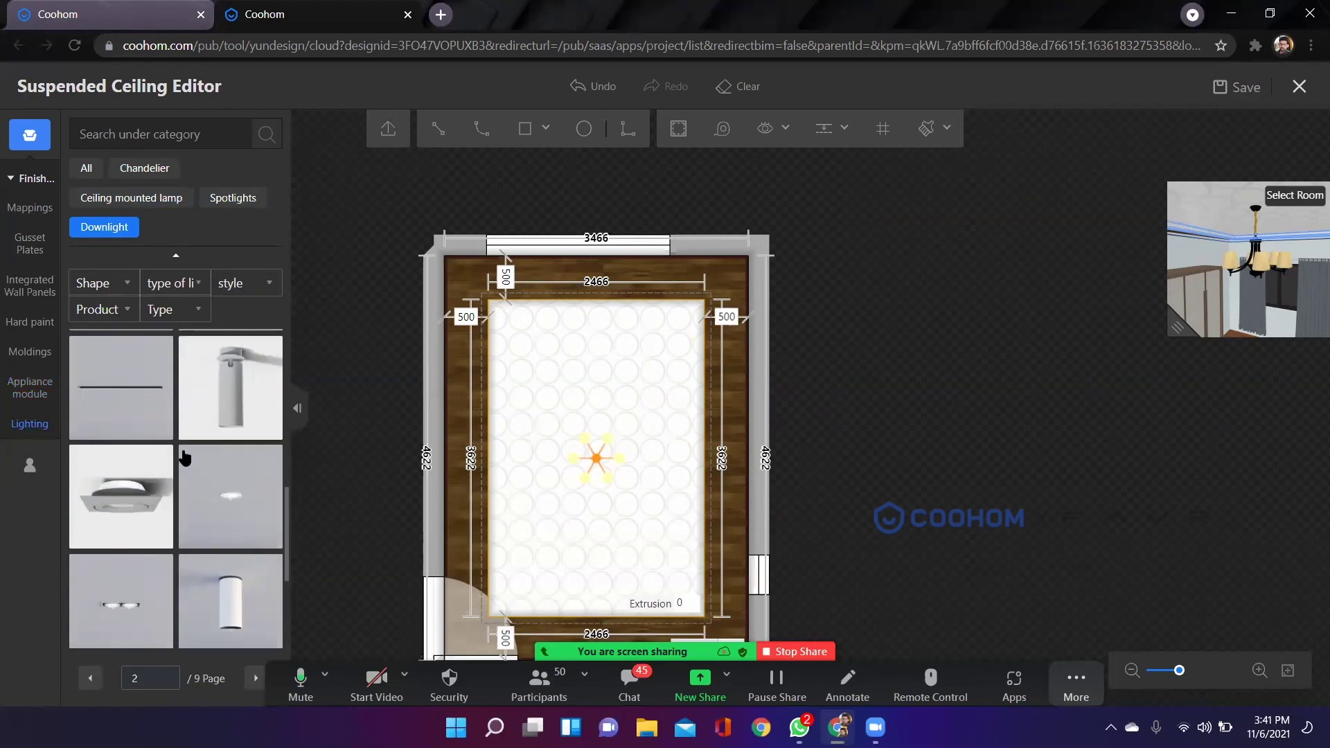
pyautogui.scroll(-5, 151, 517)
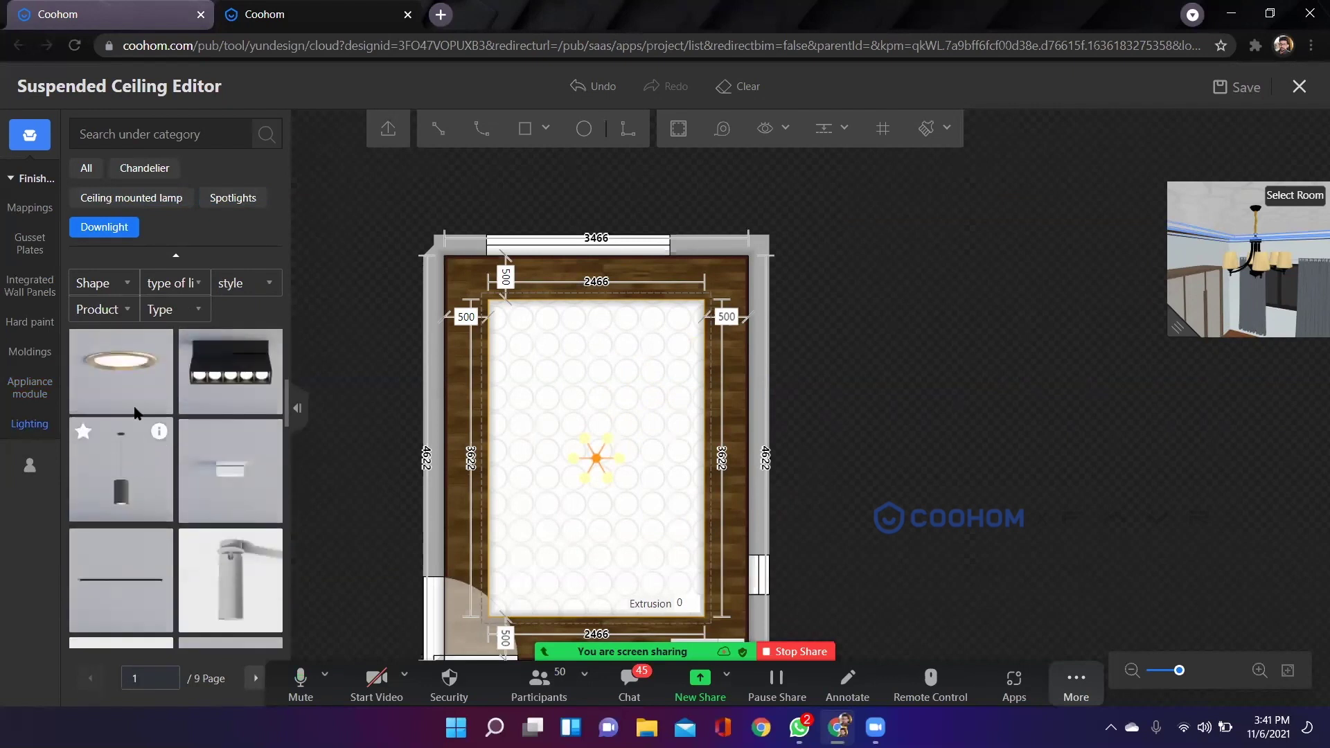
pyautogui.click(129, 368)
pyautogui.scroll(3, 371, 425)
pyautogui.moveTo(490, 266); pyautogui.dragTo(519, 294)
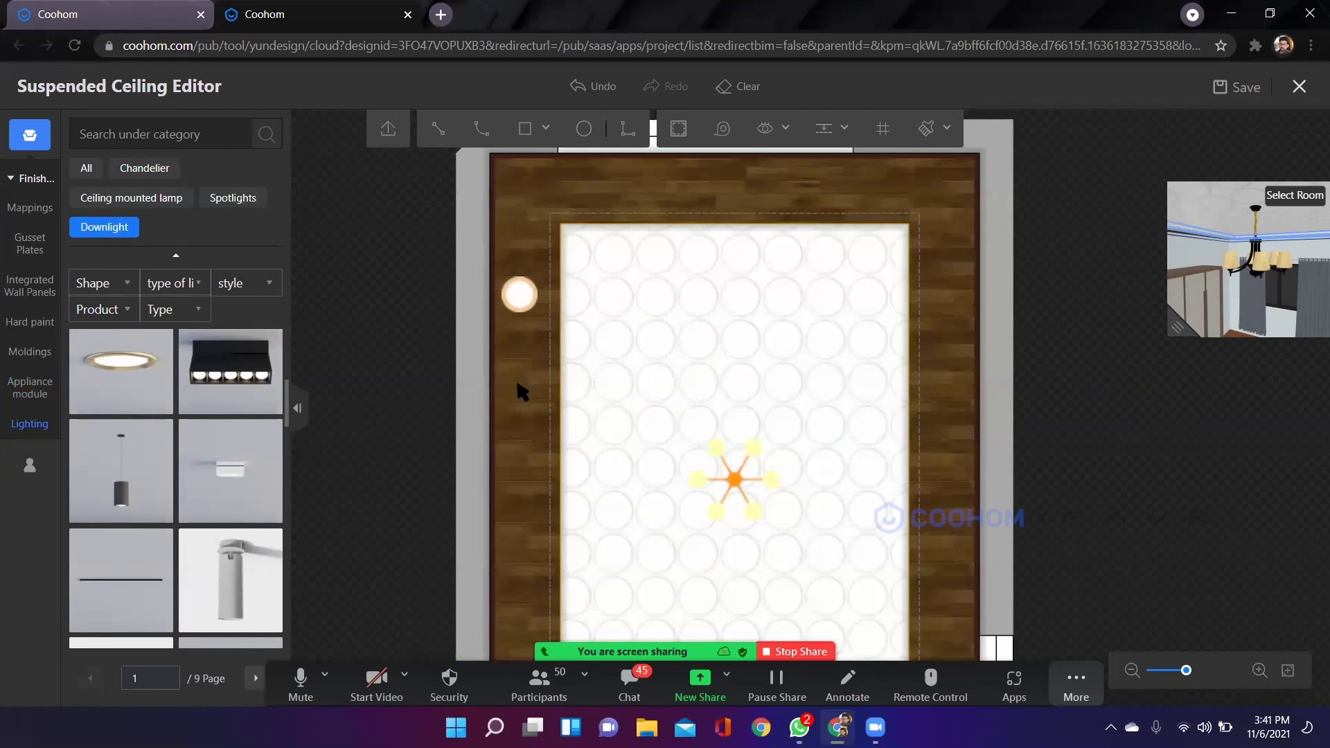
pyautogui.scroll(-1, 436, 469)
pyautogui.scroll(-2, 433, 468)
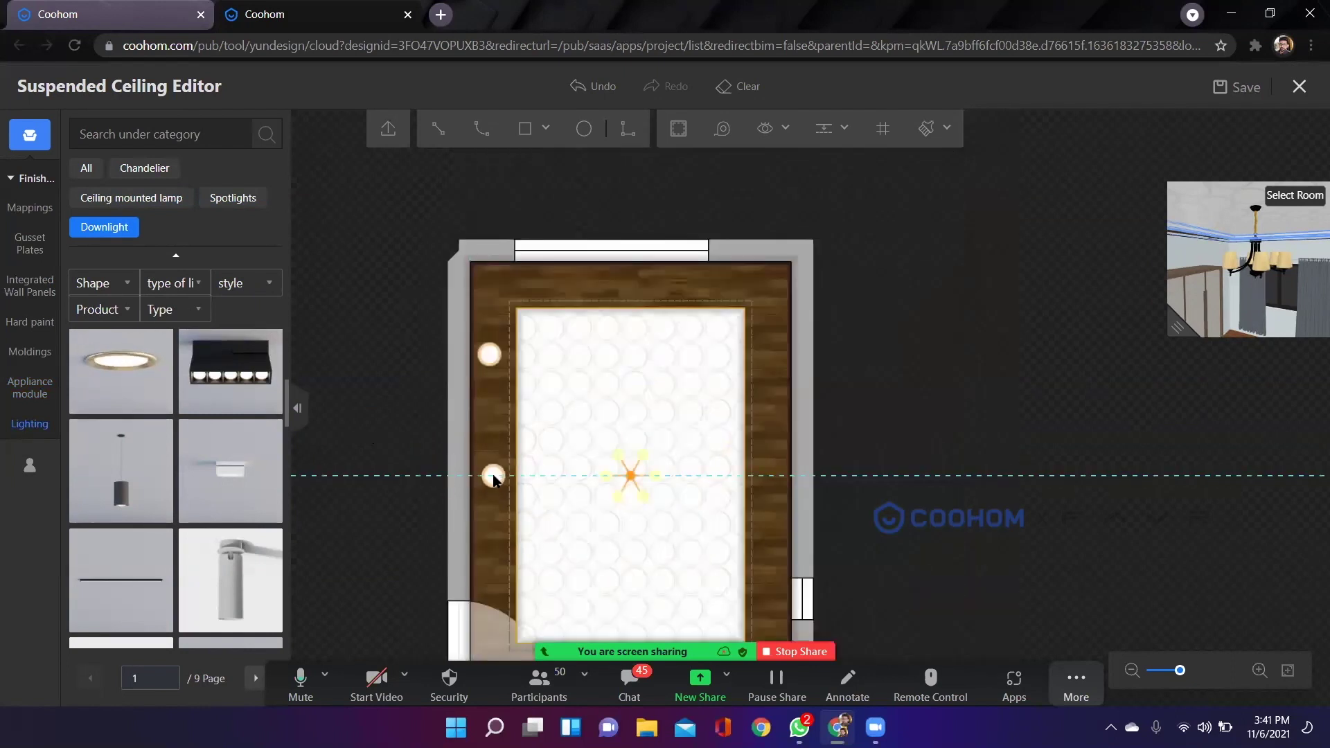
pyautogui.click(493, 476)
pyautogui.scroll(-2, 405, 528)
pyautogui.moveTo(403, 527); pyautogui.dragTo(455, 388)
pyautogui.click(122, 364)
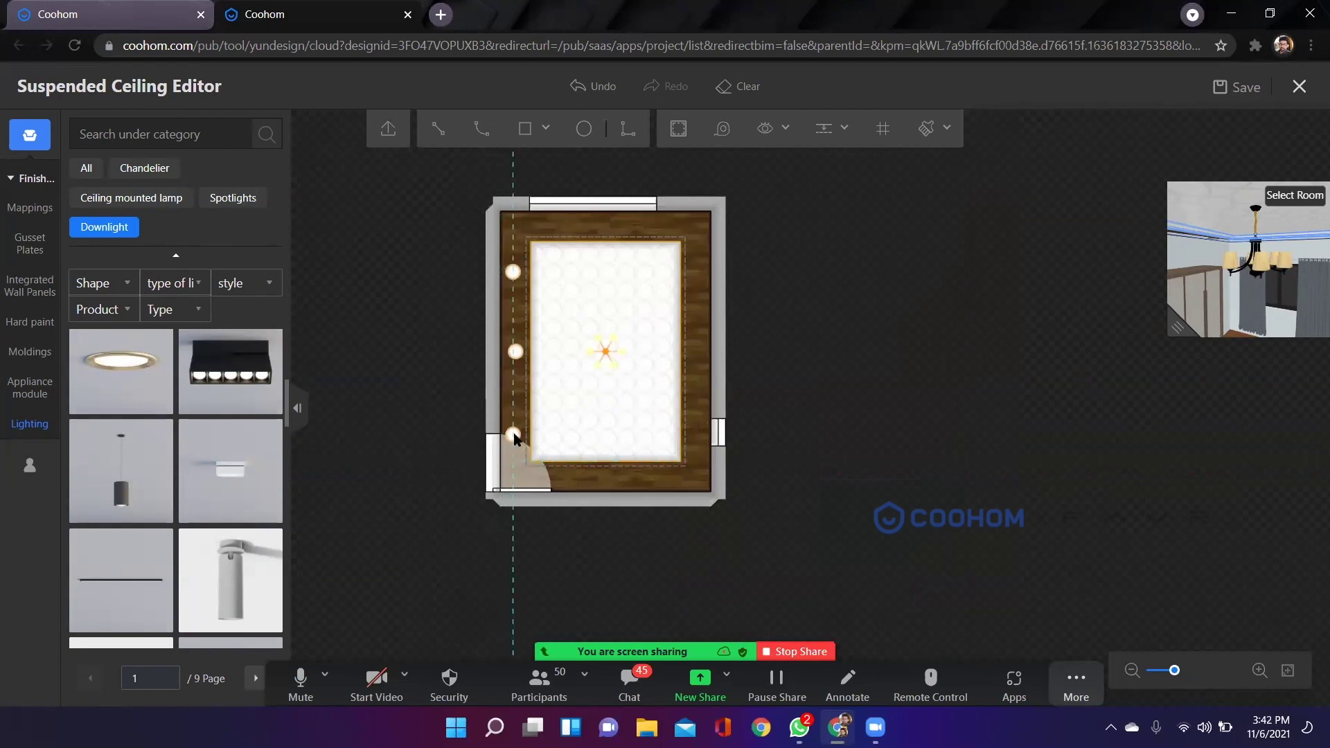
pyautogui.click(514, 436)
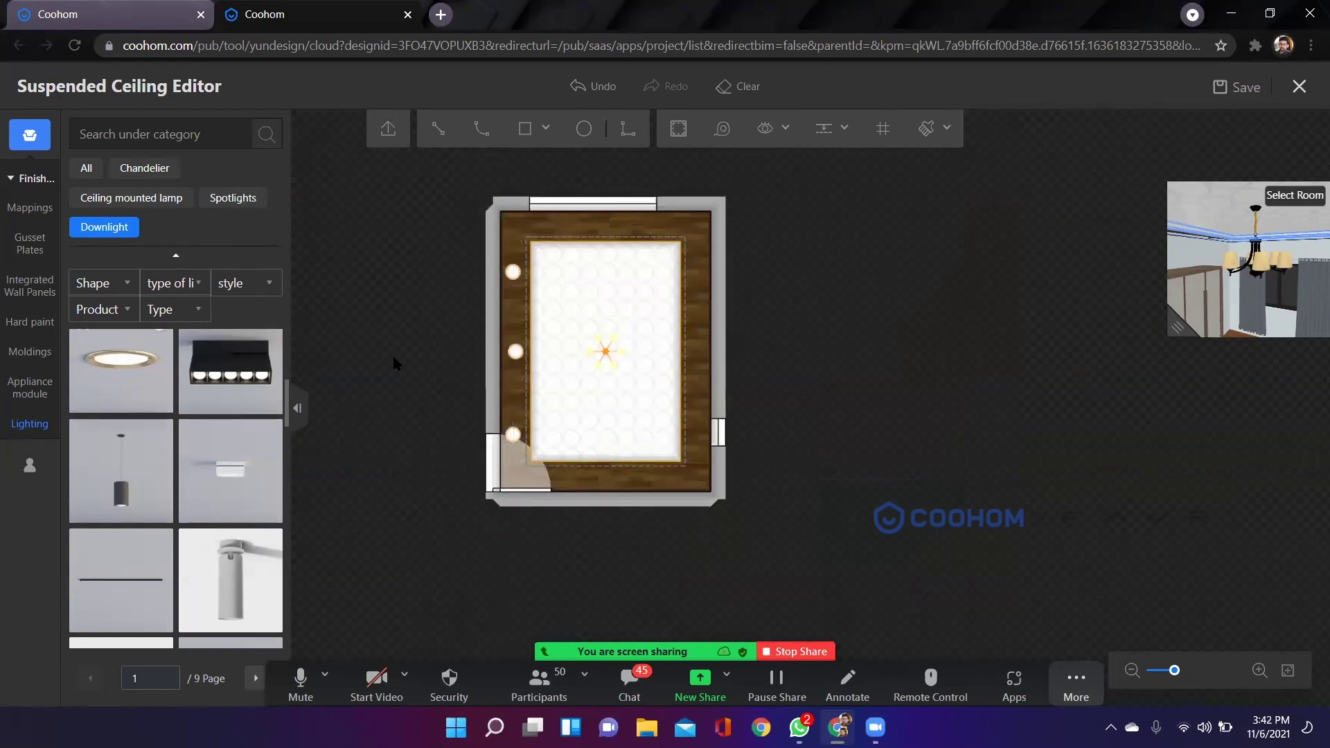
# Place three matching round downlights along the opposite long wood border, each level with its counterpart across the ceiling.
pyautogui.click(698, 273)
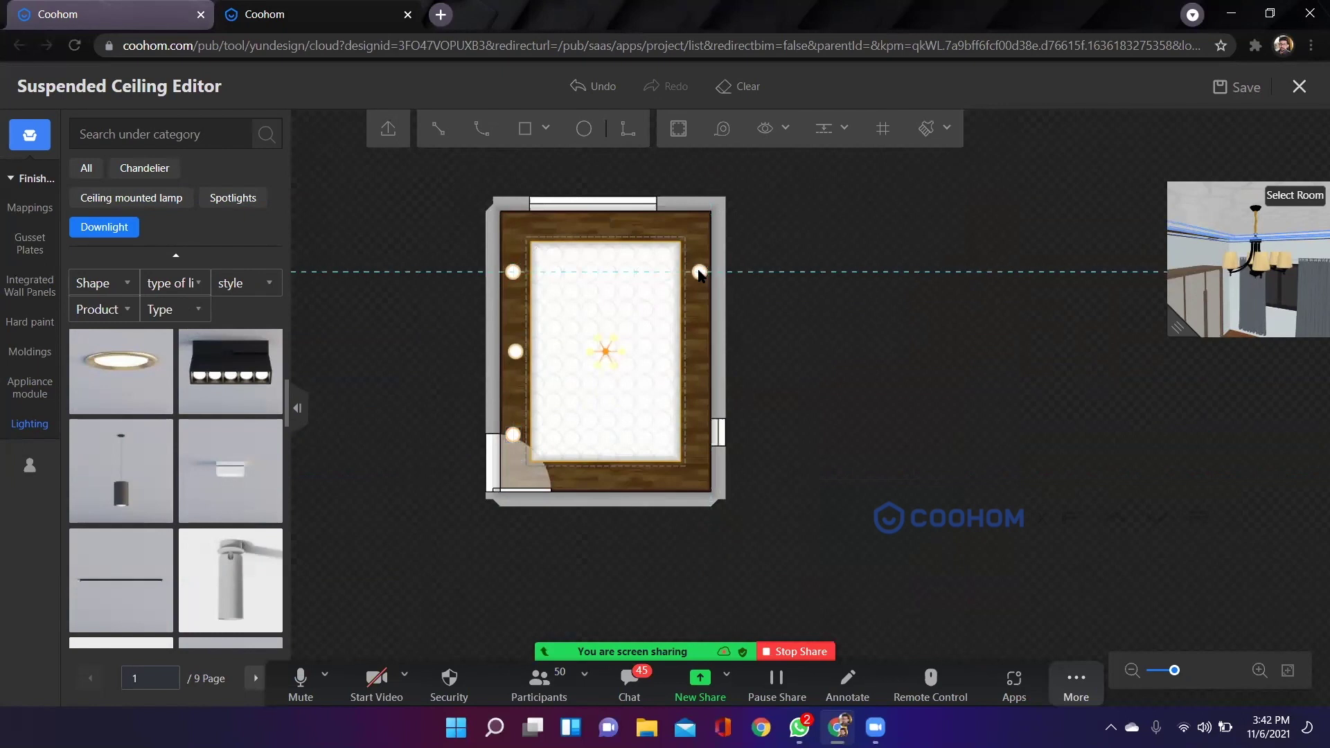
pyautogui.scroll(2, 698, 274)
pyautogui.scroll(2, 698, 273)
pyautogui.click(697, 272)
pyautogui.scroll(-3, 651, 333)
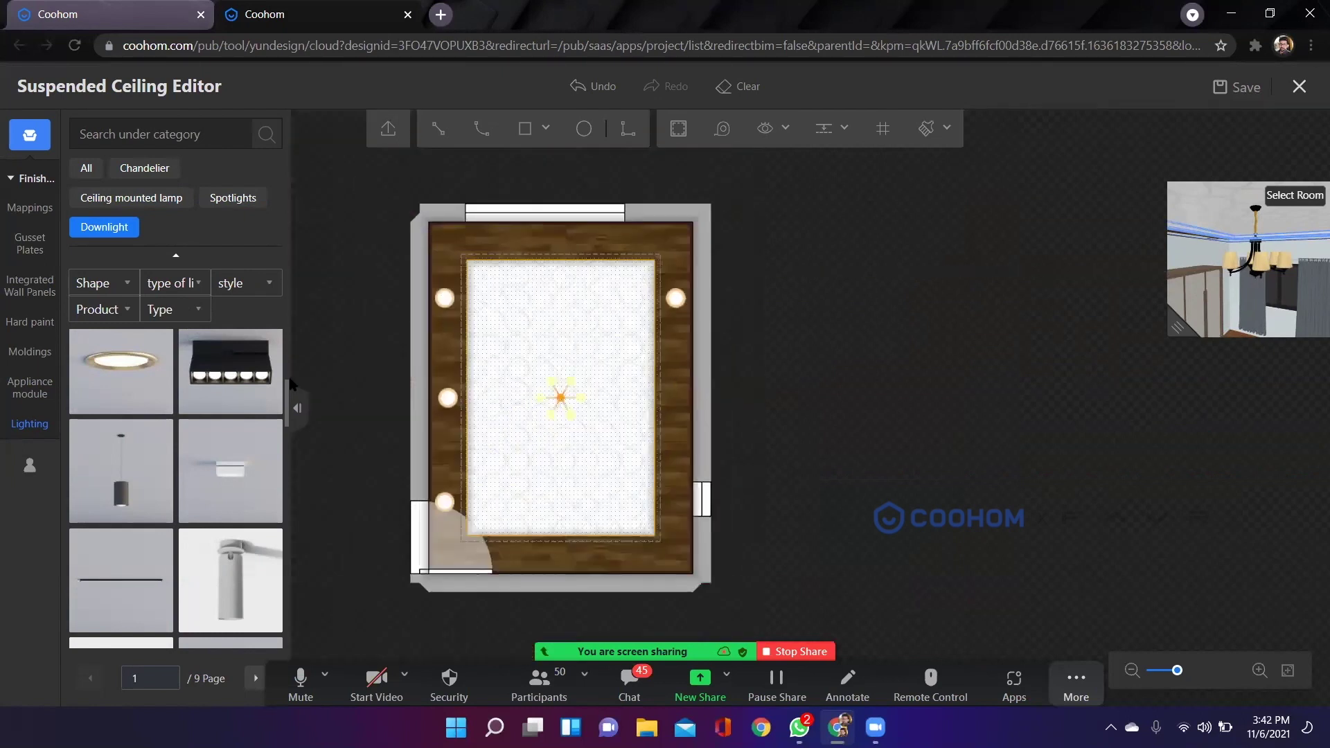
pyautogui.click(126, 375)
pyautogui.click(677, 398)
pyautogui.click(155, 381)
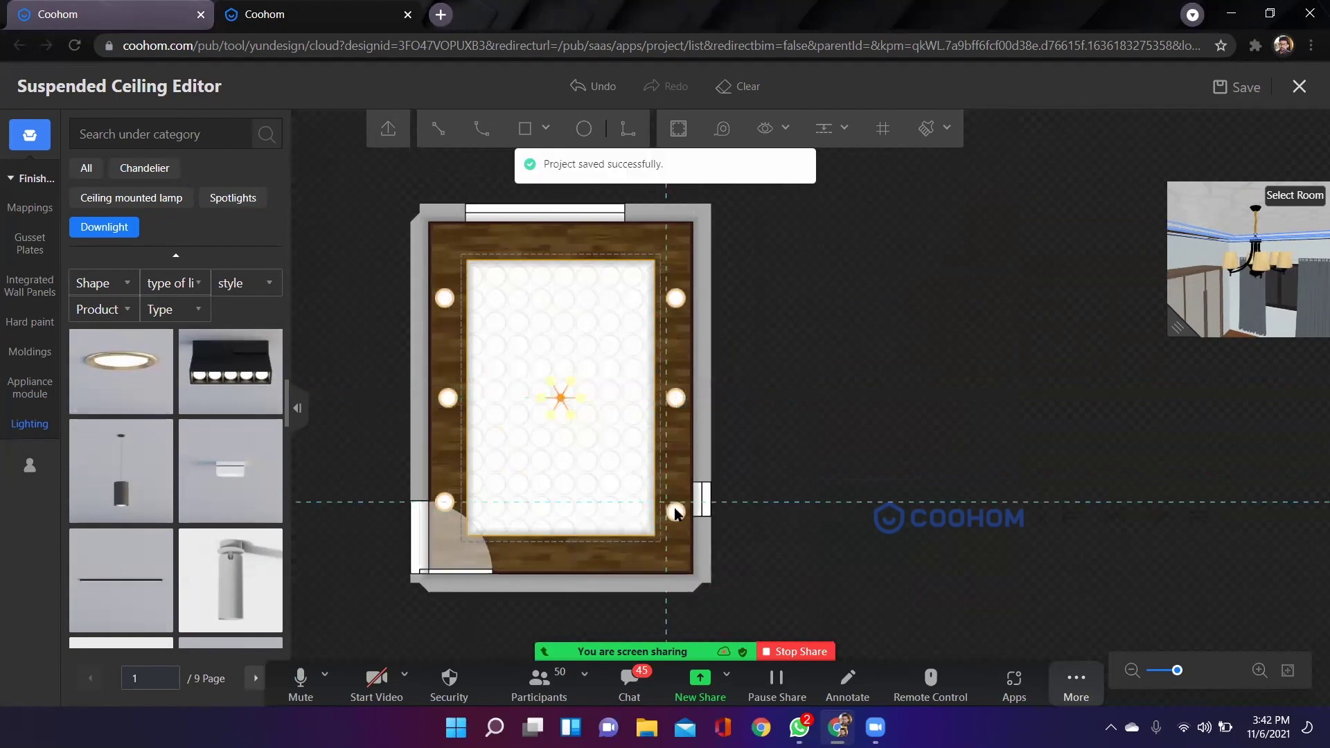
pyautogui.click(696, 496)
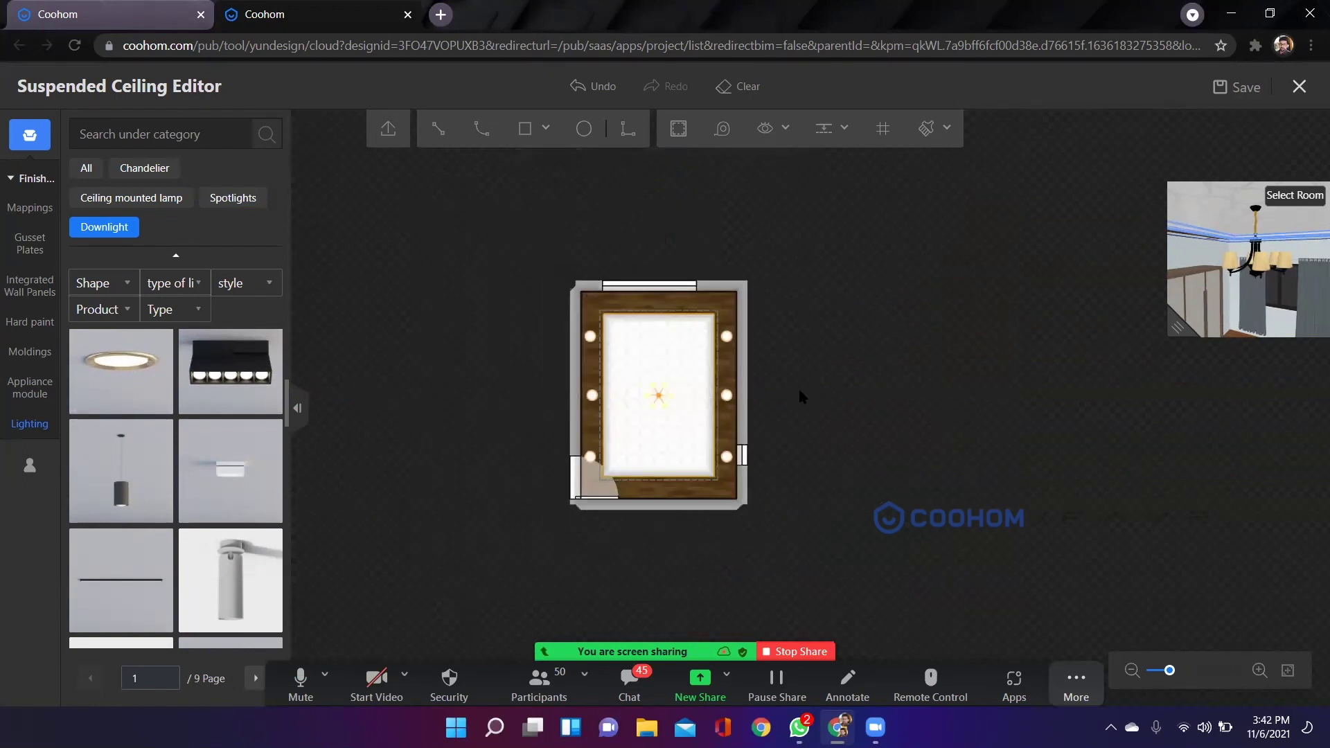
# Save the suspended ceiling design and exit the Suspended Ceiling Editor.
pyautogui.click(1232, 87)
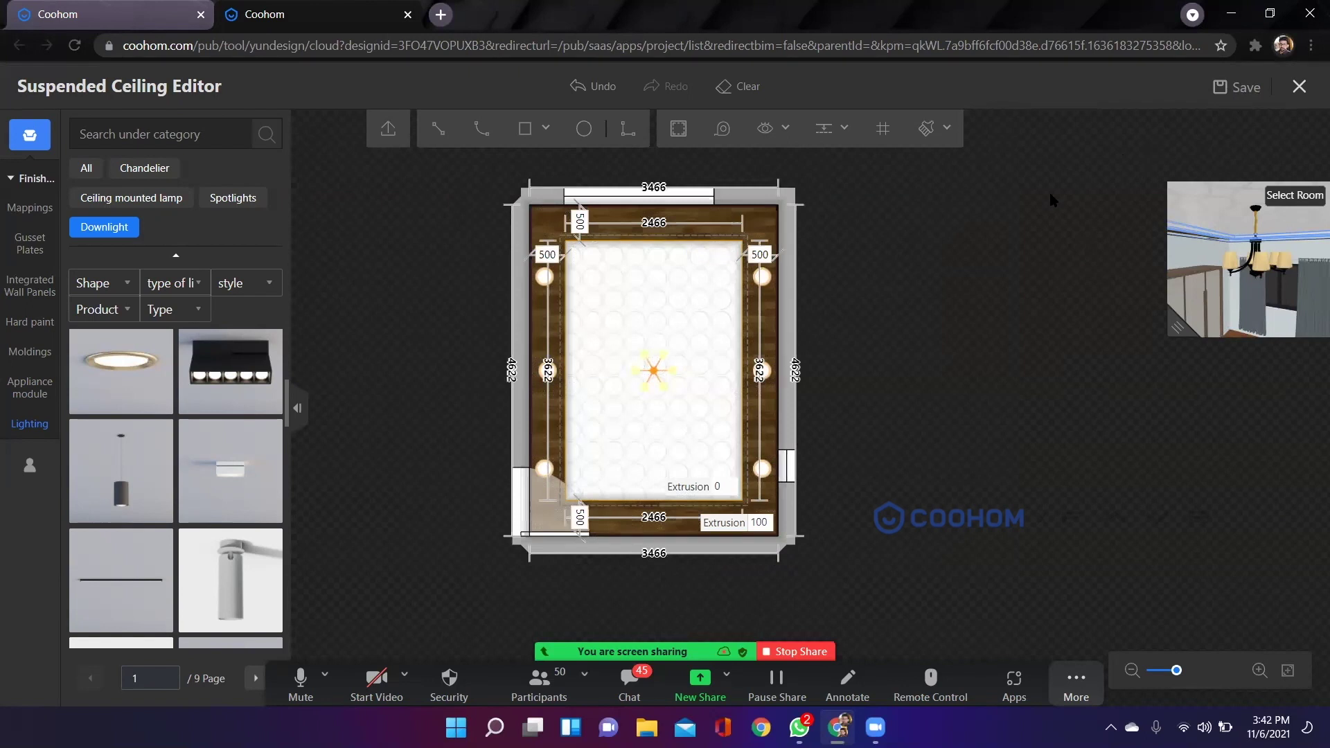
pyautogui.scroll(-1, 1050, 194)
pyautogui.scroll(2, 889, 400)
pyautogui.scroll(-1, 889, 401)
pyautogui.moveTo(933, 283); pyautogui.dragTo(899, 356)
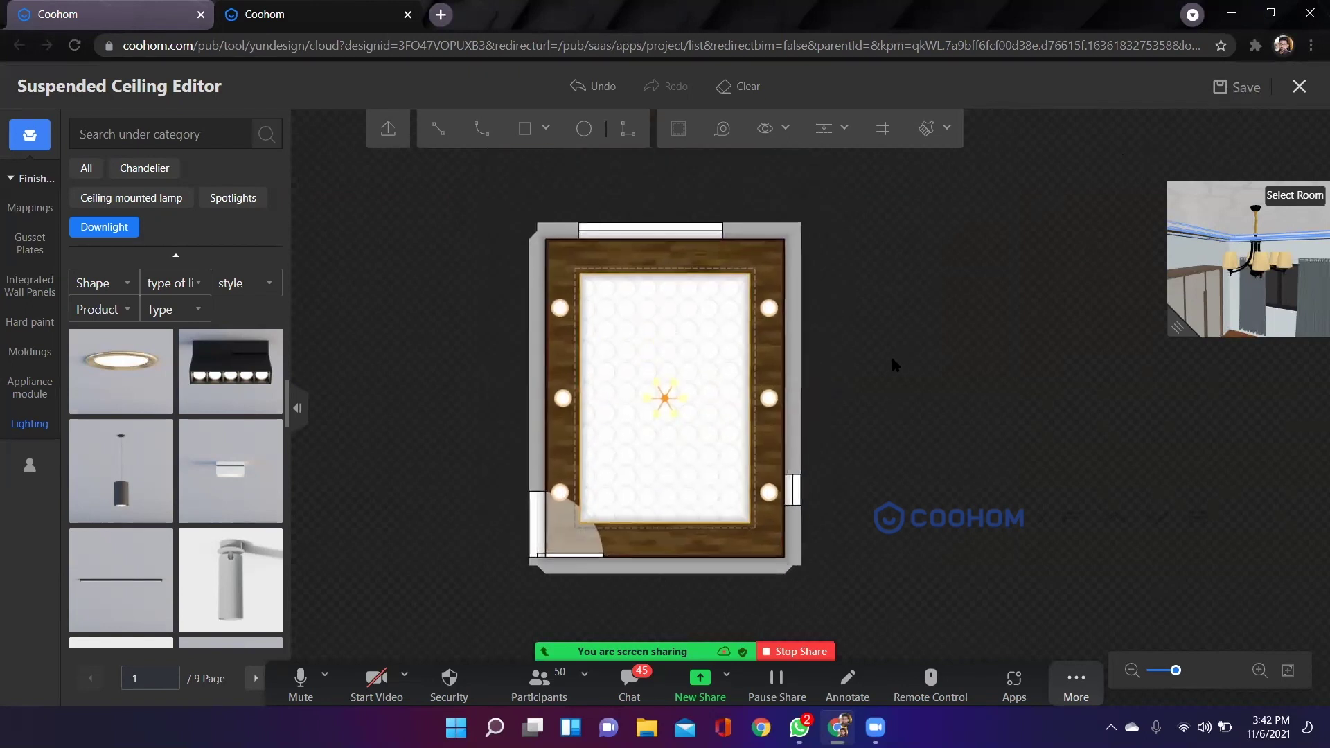
pyautogui.click(1237, 87)
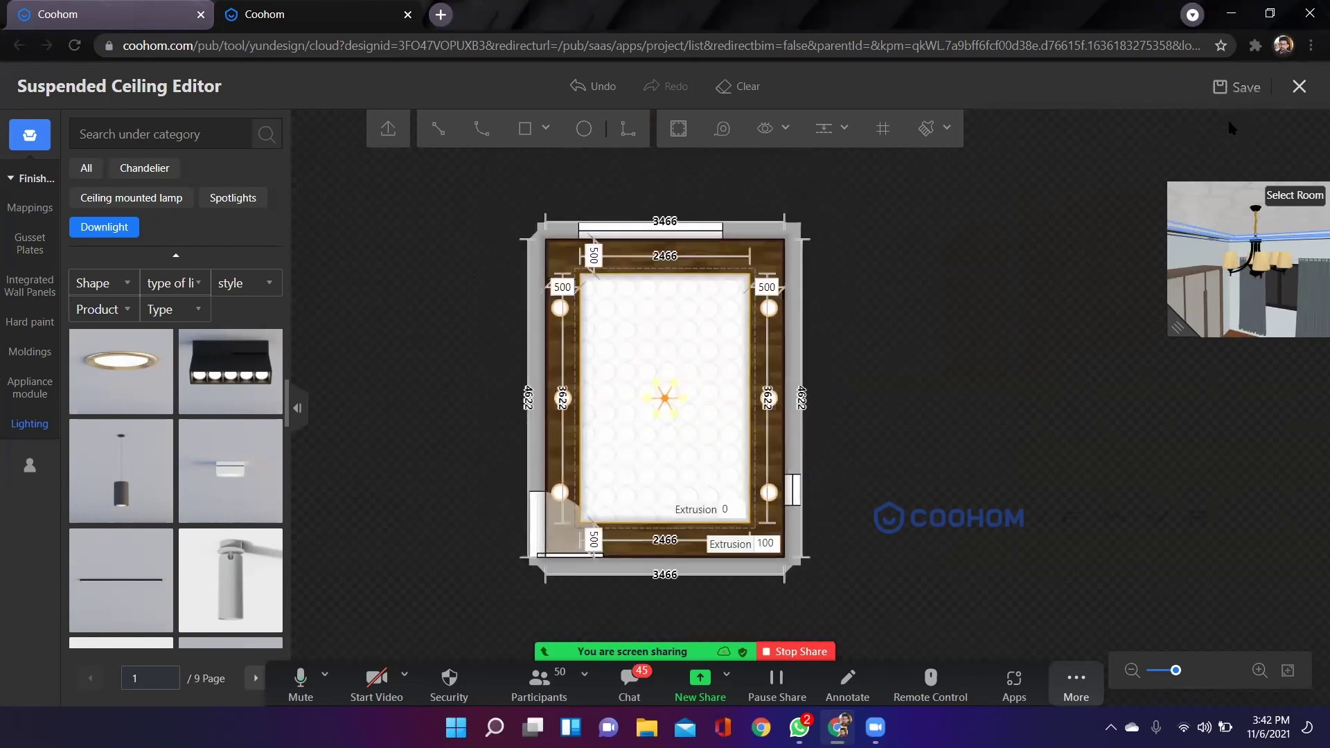
pyautogui.click(1300, 87)
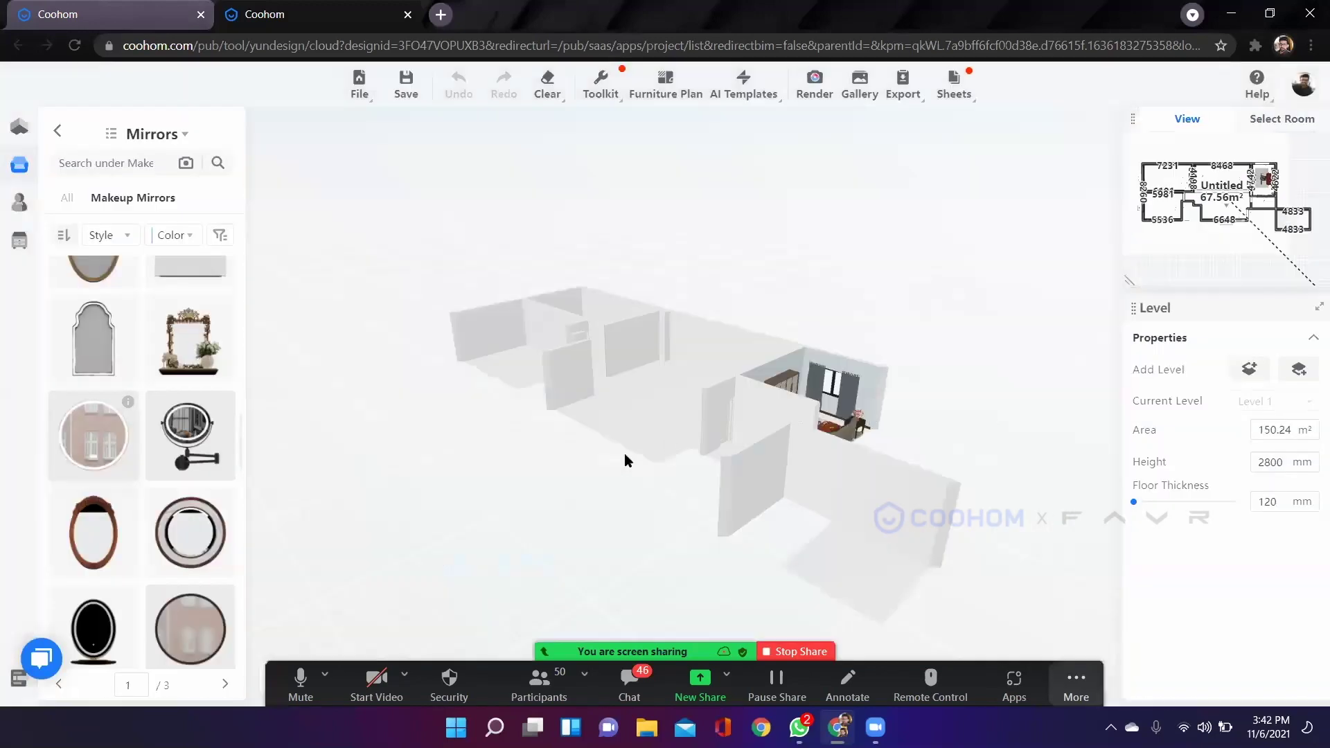
# Examine the furnished bedroom from above in the 3D floor plan, including its bed, wall art and windows.
pyautogui.moveTo(576, 464); pyautogui.dragTo(751, 173)
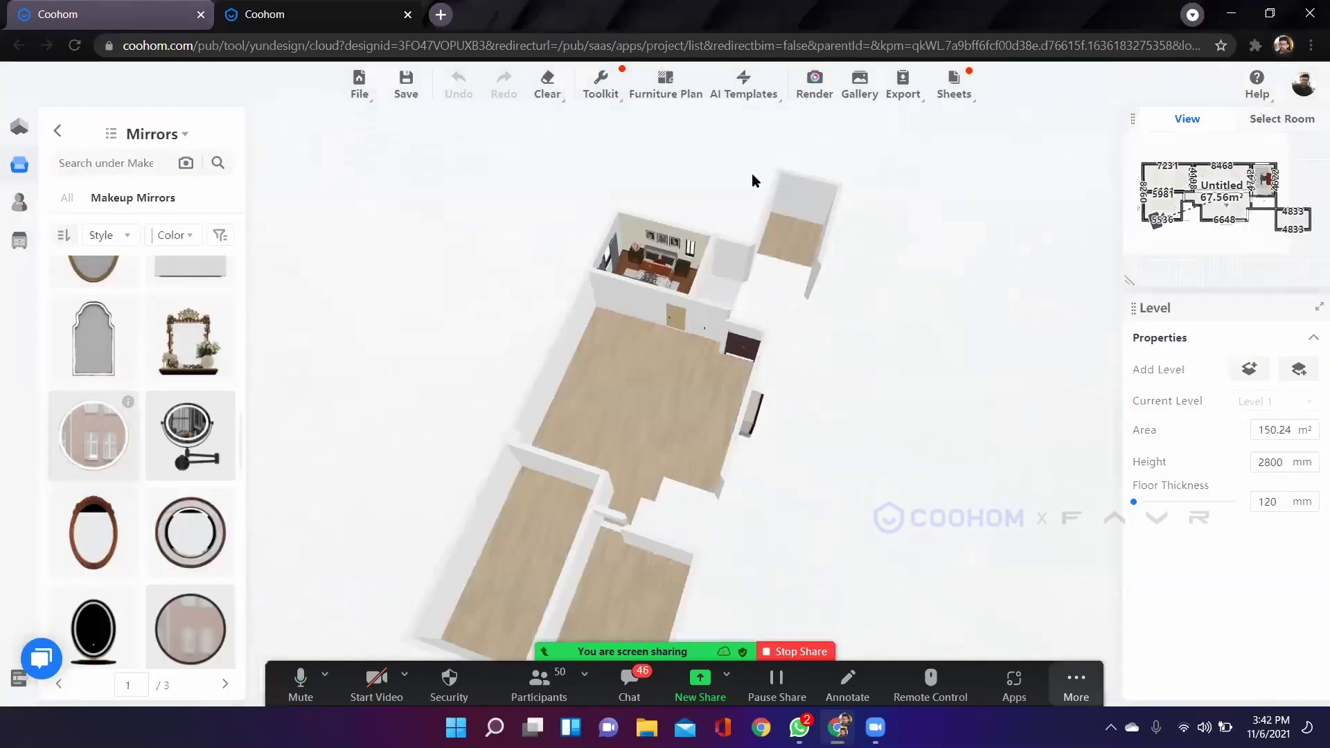
pyautogui.scroll(3, 716, 519)
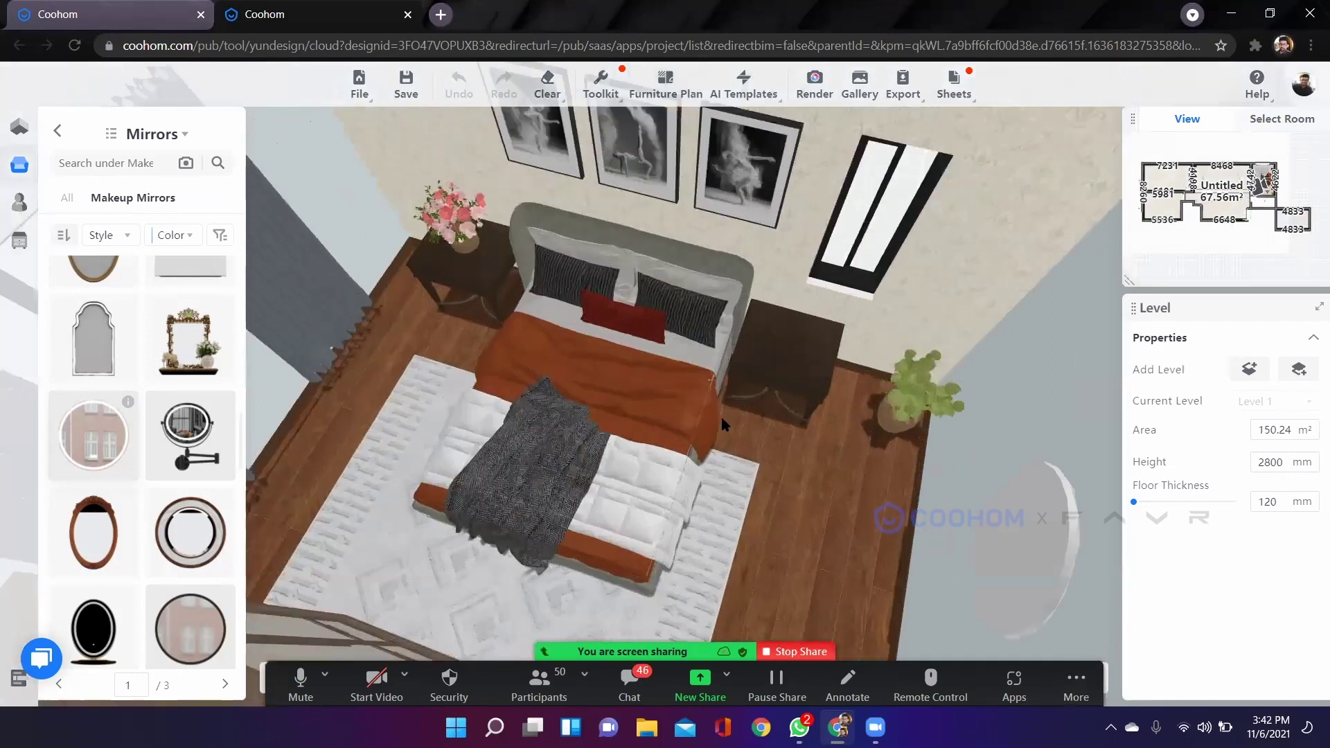
pyautogui.moveTo(861, 425); pyautogui.dragTo(975, 269)
pyautogui.click(746, 452)
pyautogui.scroll(-3, 746, 451)
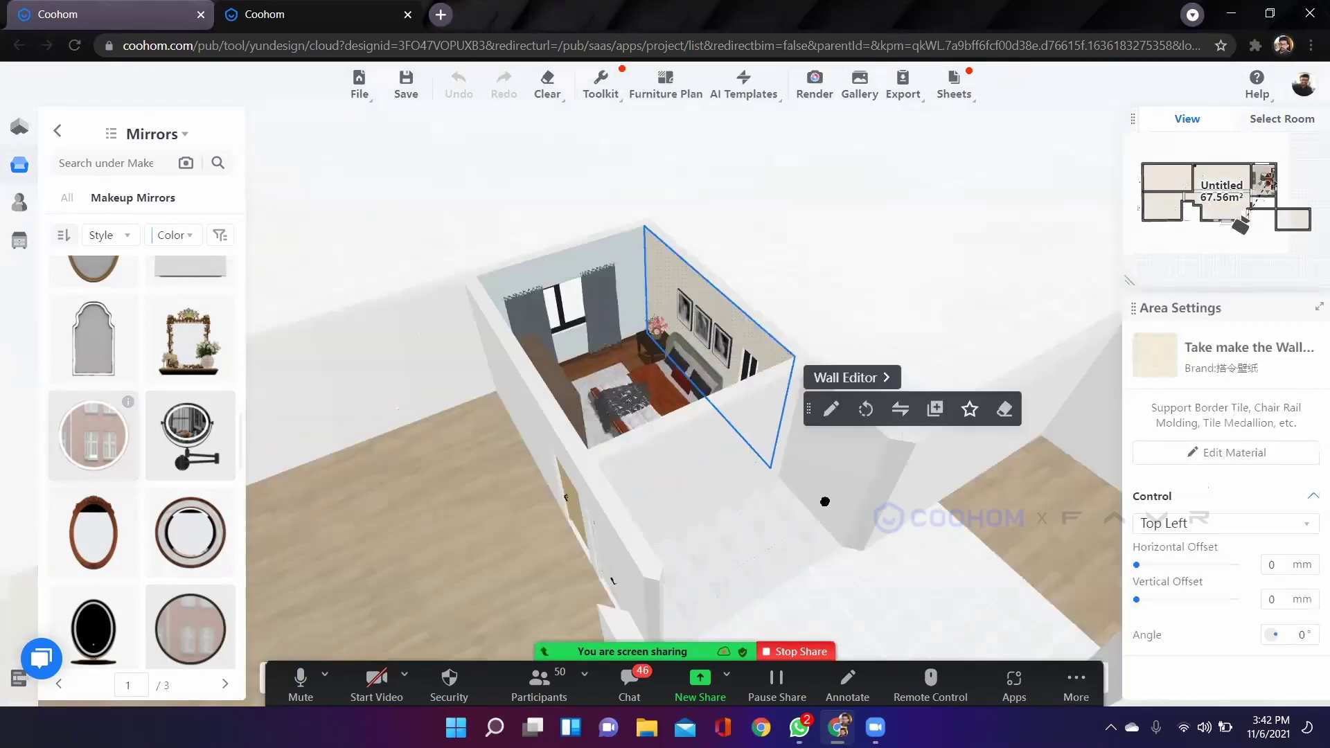
pyautogui.click(661, 527)
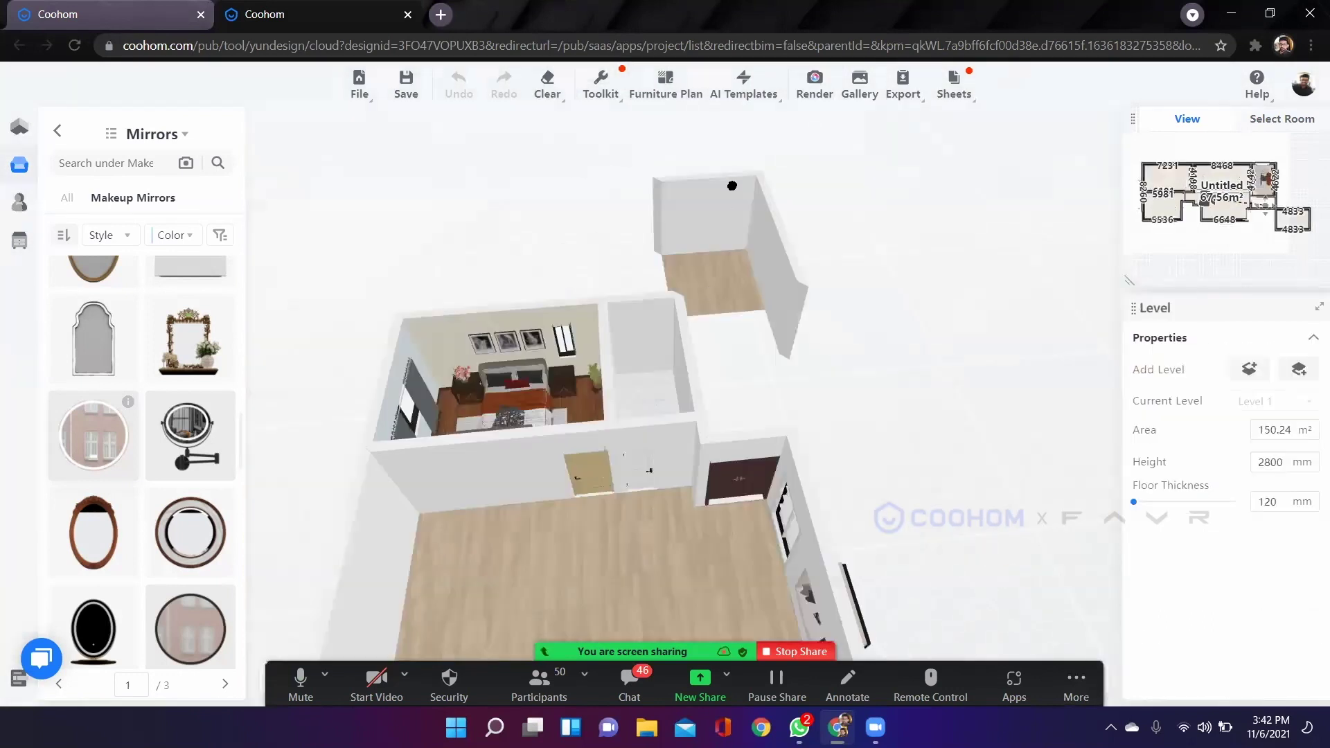
# Examine the layout of the large central room and the adjoining empty rooms of the apartment from above.
pyautogui.moveTo(834, 420); pyautogui.dragTo(839, 360, button='right')
pyautogui.moveTo(921, 486); pyautogui.dragTo(560, 422)
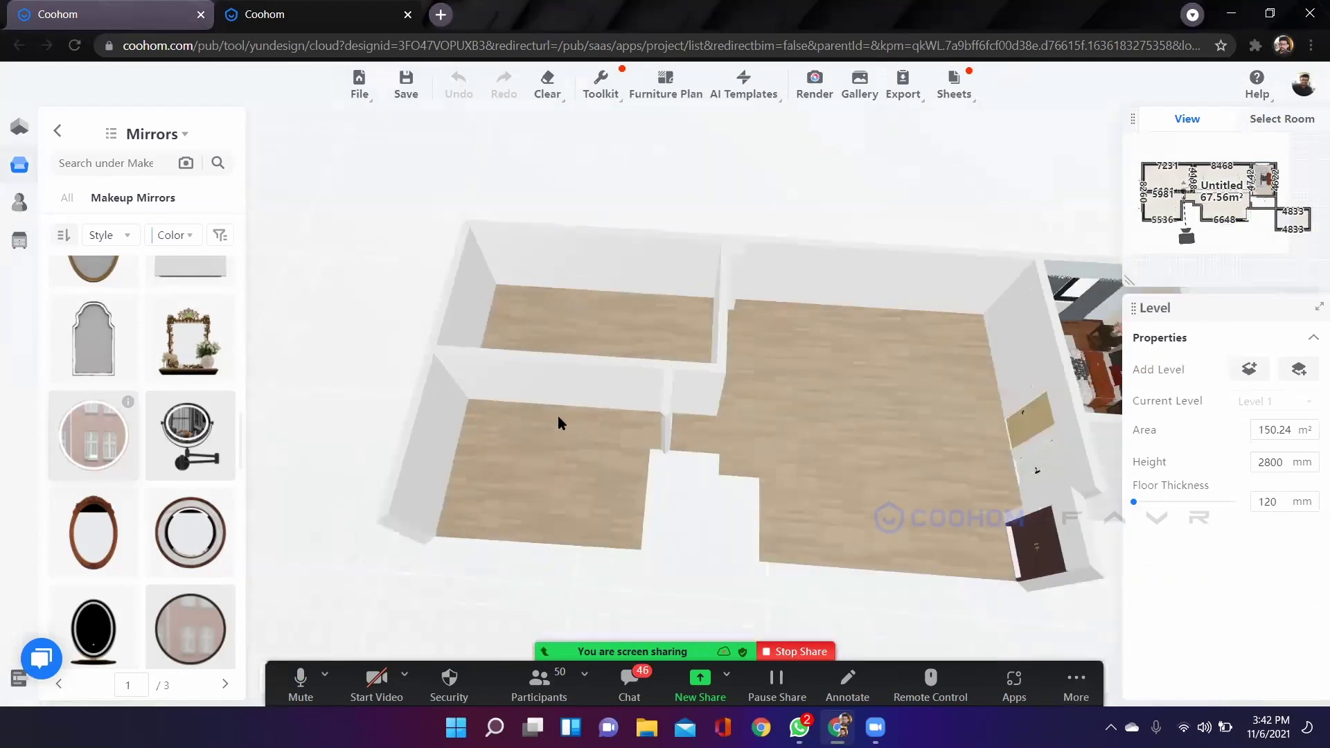
pyautogui.moveTo(780, 409); pyautogui.dragTo(702, 471)
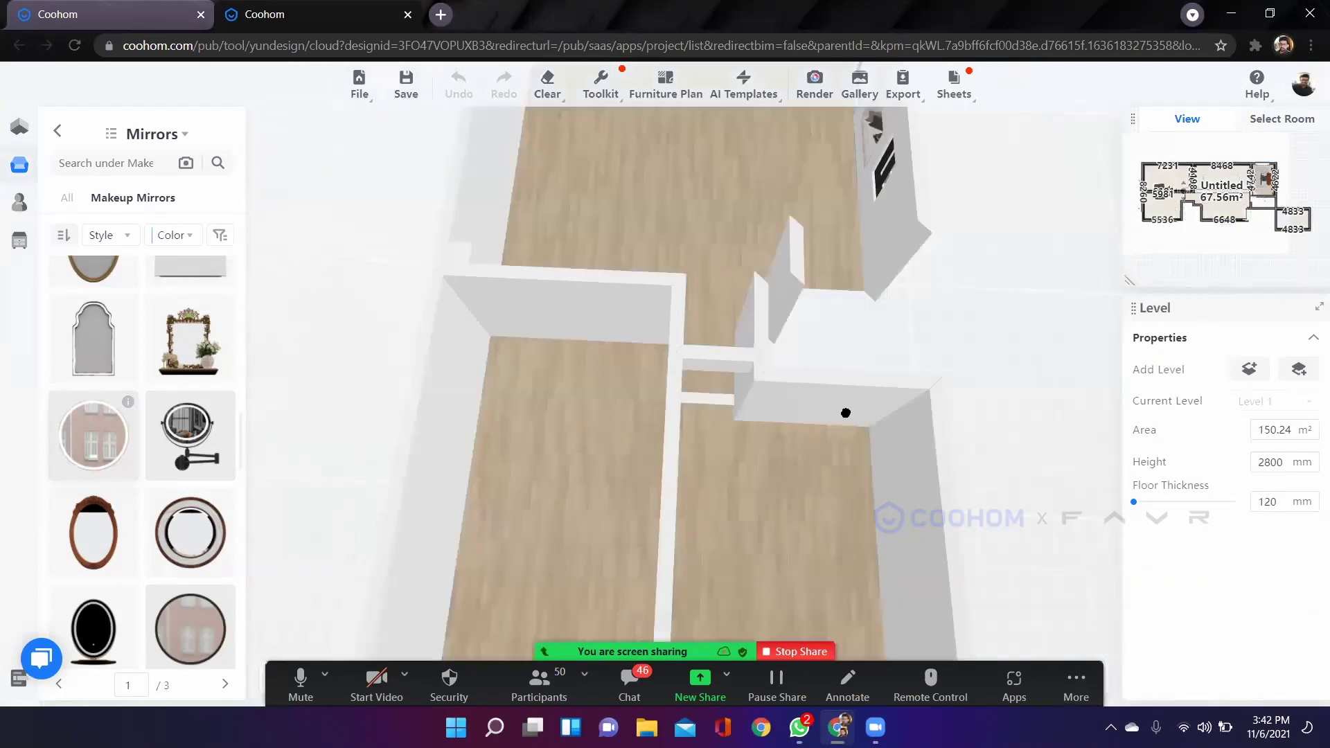
pyautogui.moveTo(591, 320); pyautogui.dragTo(592, 279, button='right')
pyautogui.scroll(2, 592, 279)
pyautogui.scroll(-2, 572, 339)
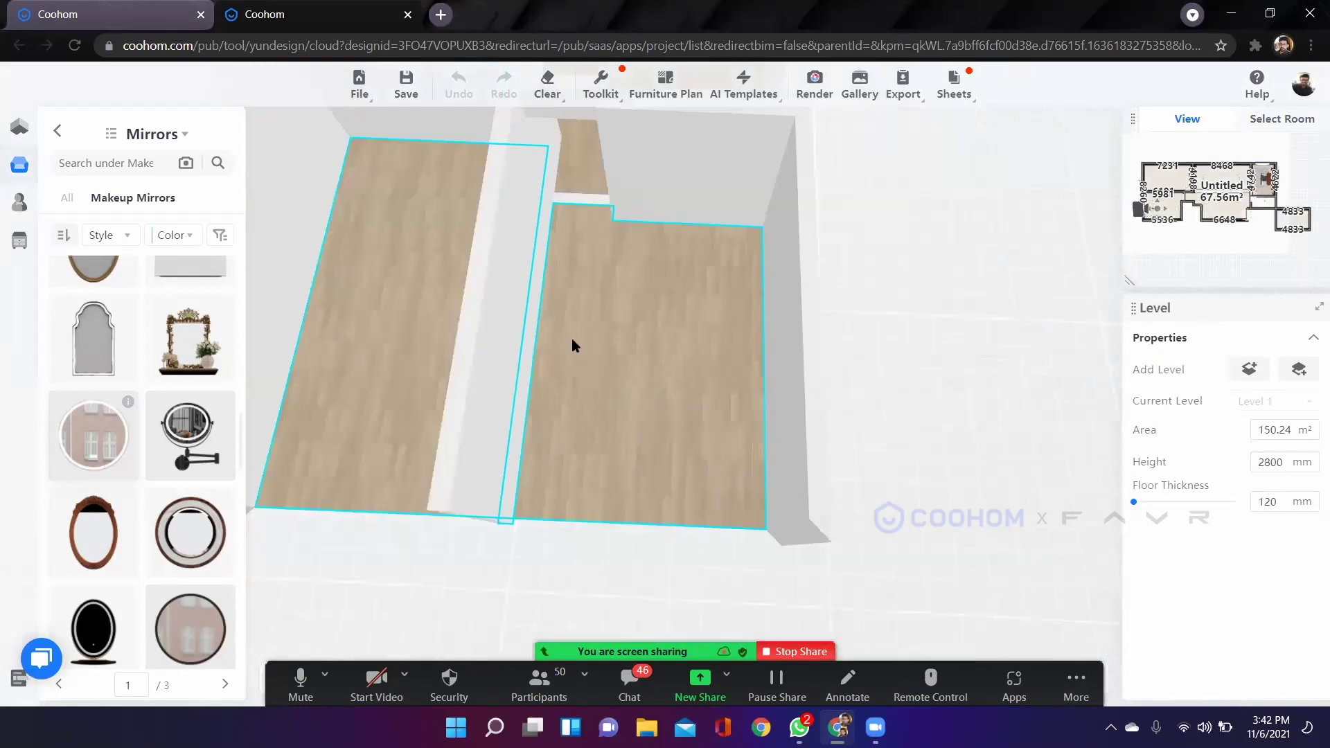
pyautogui.moveTo(817, 409); pyautogui.dragTo(612, 483)
pyautogui.moveTo(794, 498); pyautogui.dragTo(600, 494)
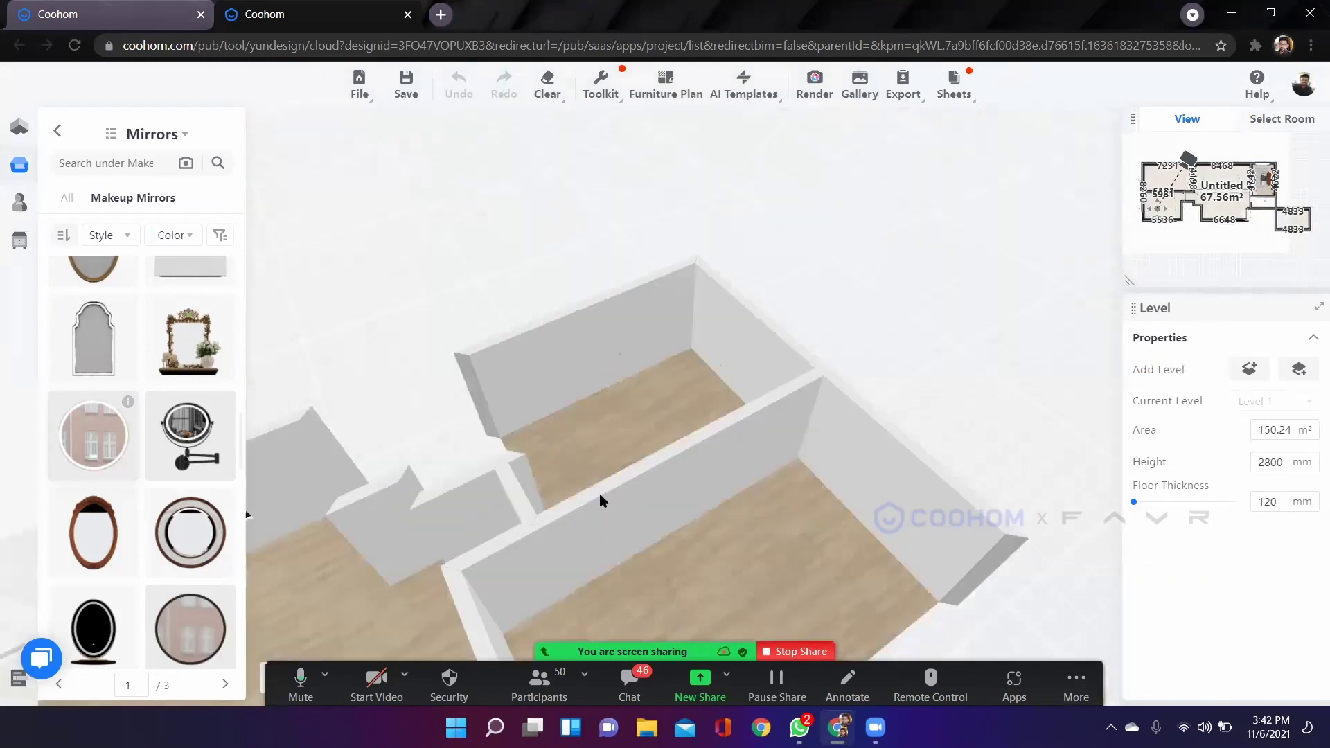
pyautogui.moveTo(613, 562); pyautogui.dragTo(602, 554)
# Open the Kitchen Cabinets category of the public library and browse its cabinet sets.
pyautogui.click(21, 176)
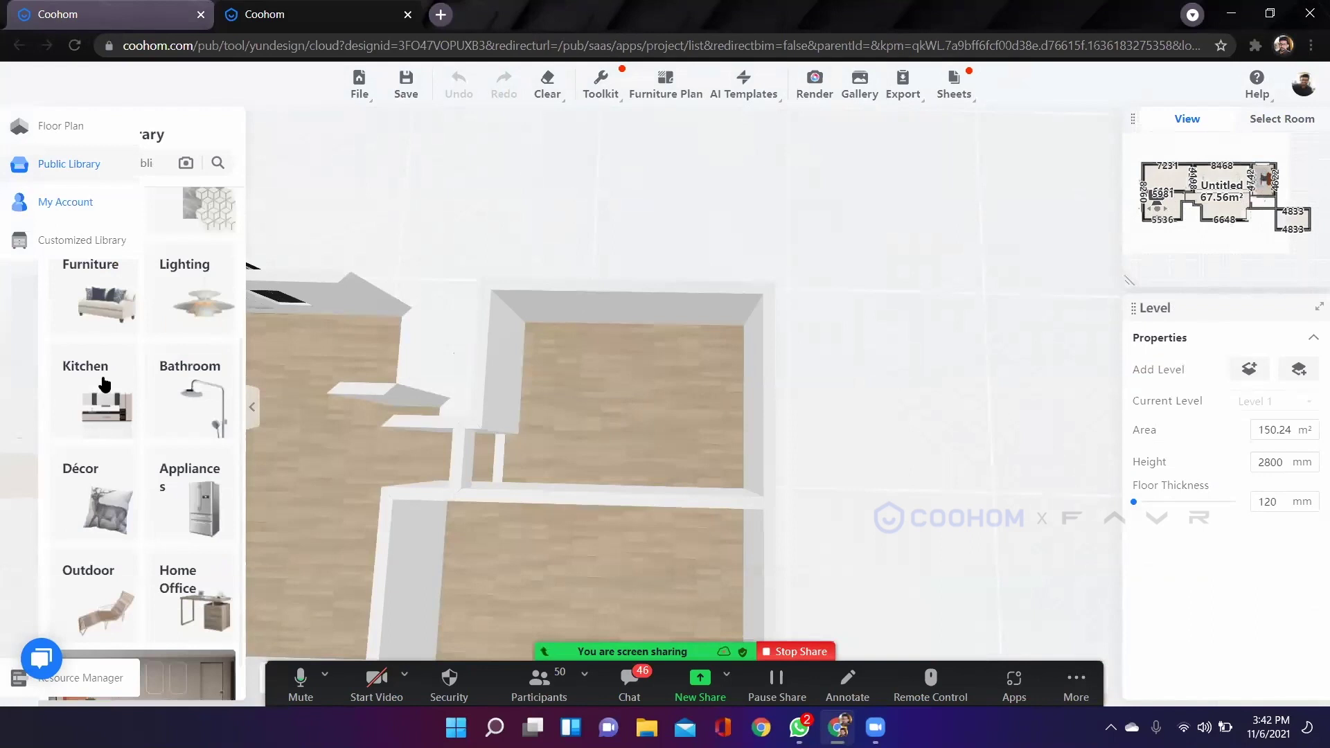
pyautogui.click(119, 358)
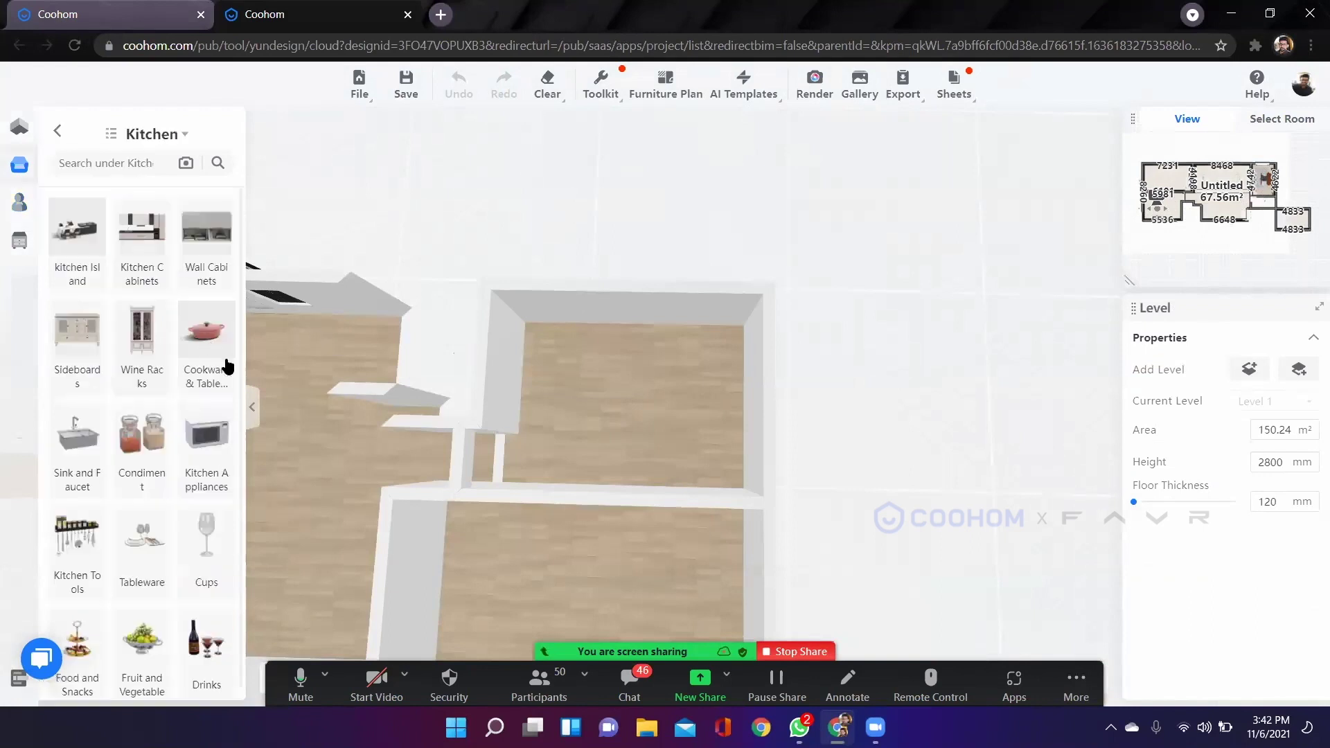
pyautogui.click(132, 247)
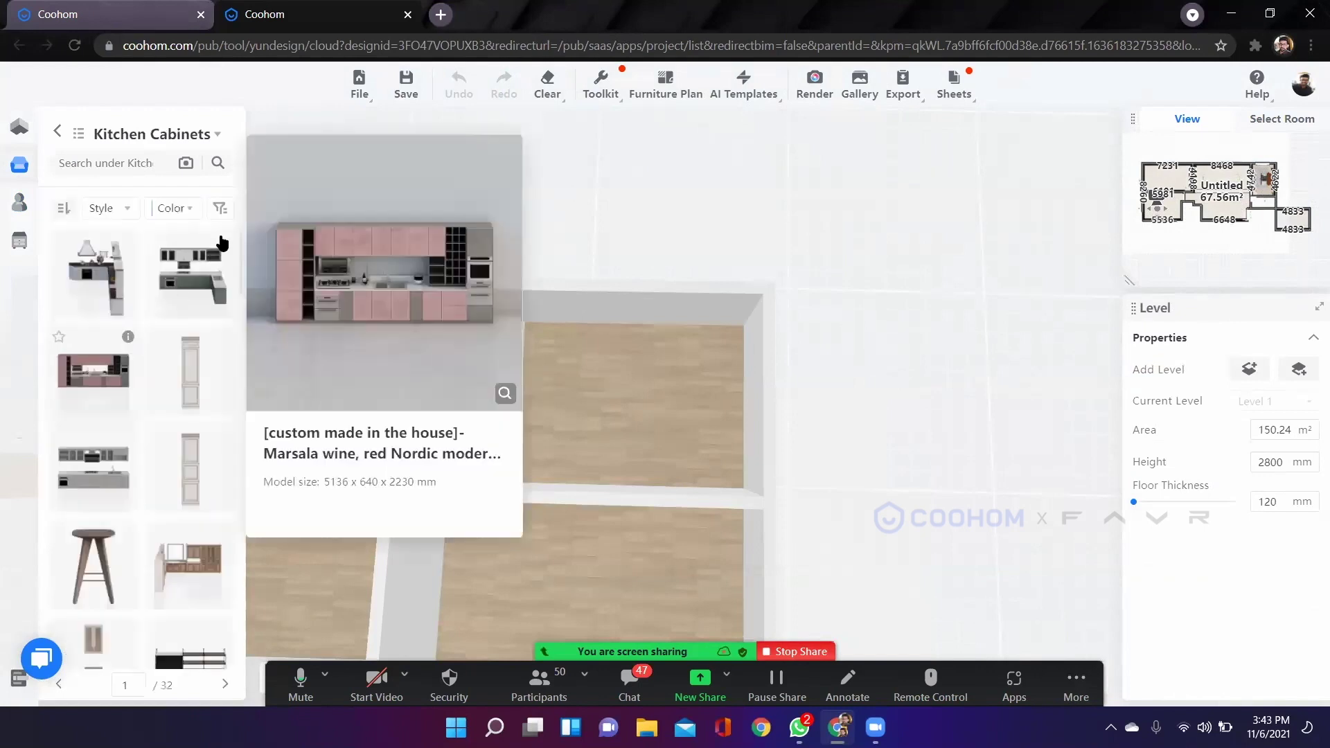
pyautogui.moveTo(223, 243)
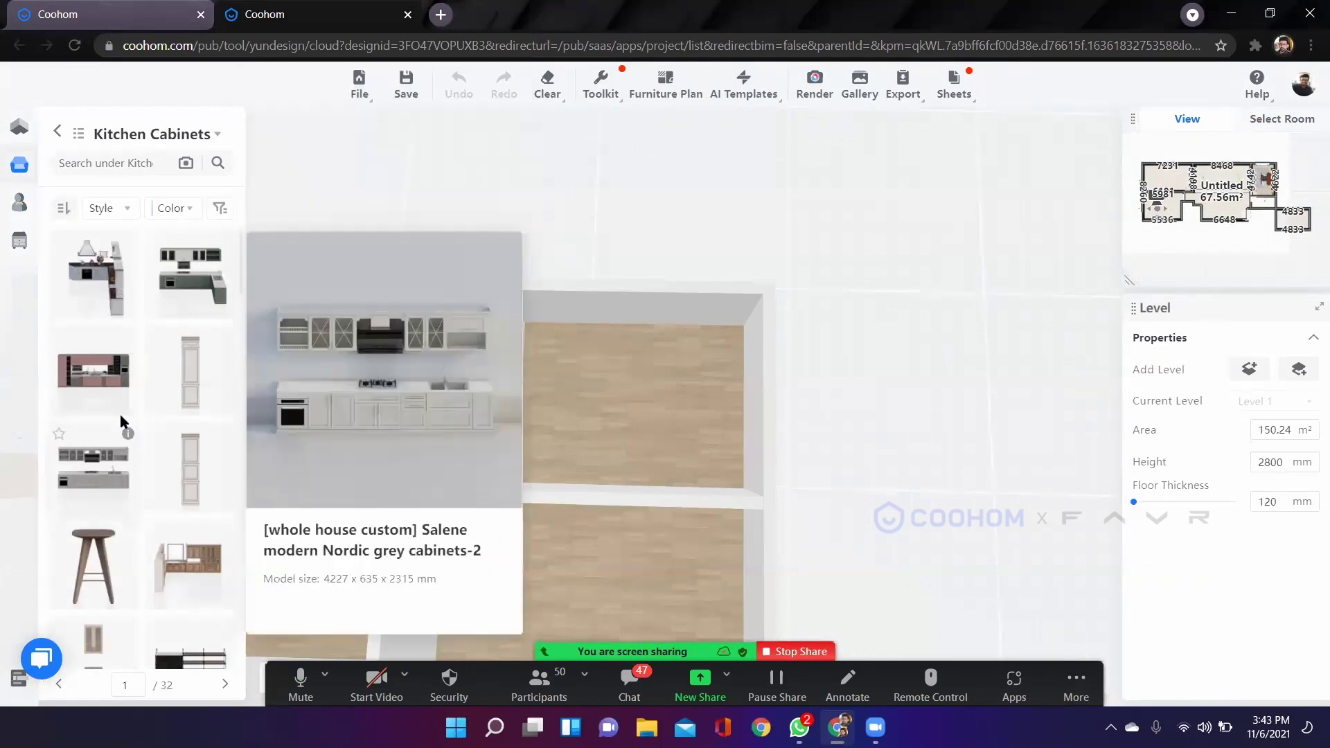
pyautogui.scroll(-3, 125, 369)
pyautogui.scroll(-2, 111, 416)
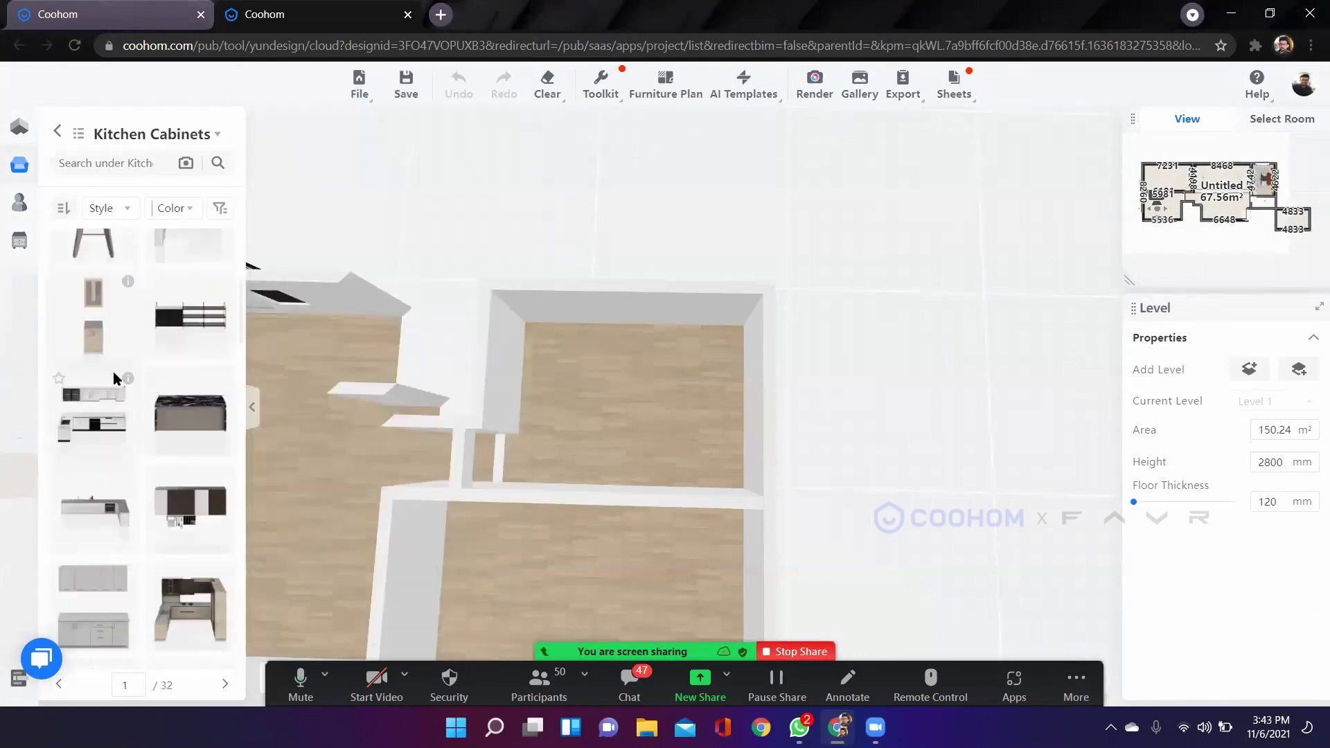
pyautogui.moveTo(130, 280)
pyautogui.scroll(-1, 130, 280)
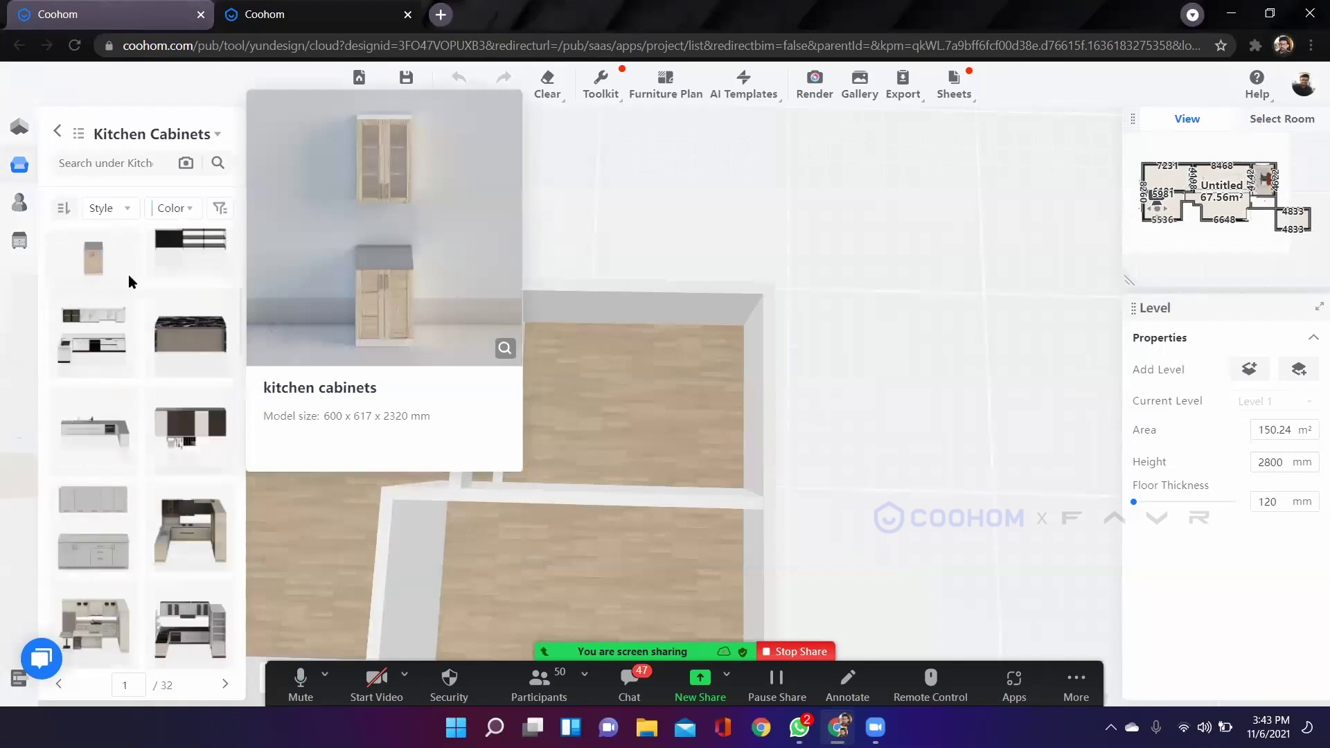
pyautogui.scroll(4, 222, 251)
# Place the L-shaped green and white kitchen cabinet set against two walls in the corner of the empty end room.
pyautogui.moveTo(327, 323); pyautogui.dragTo(650, 385)
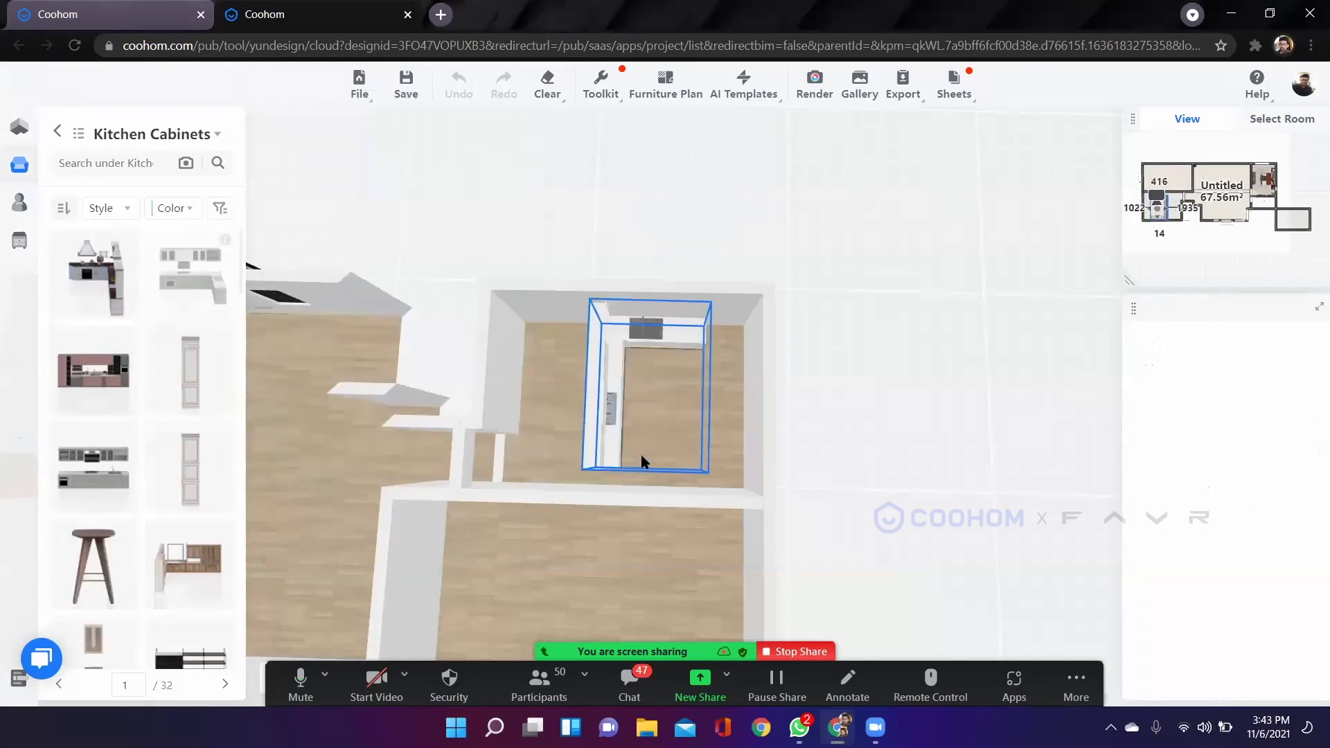
pyautogui.moveTo(745, 373); pyautogui.dragTo(776, 374)
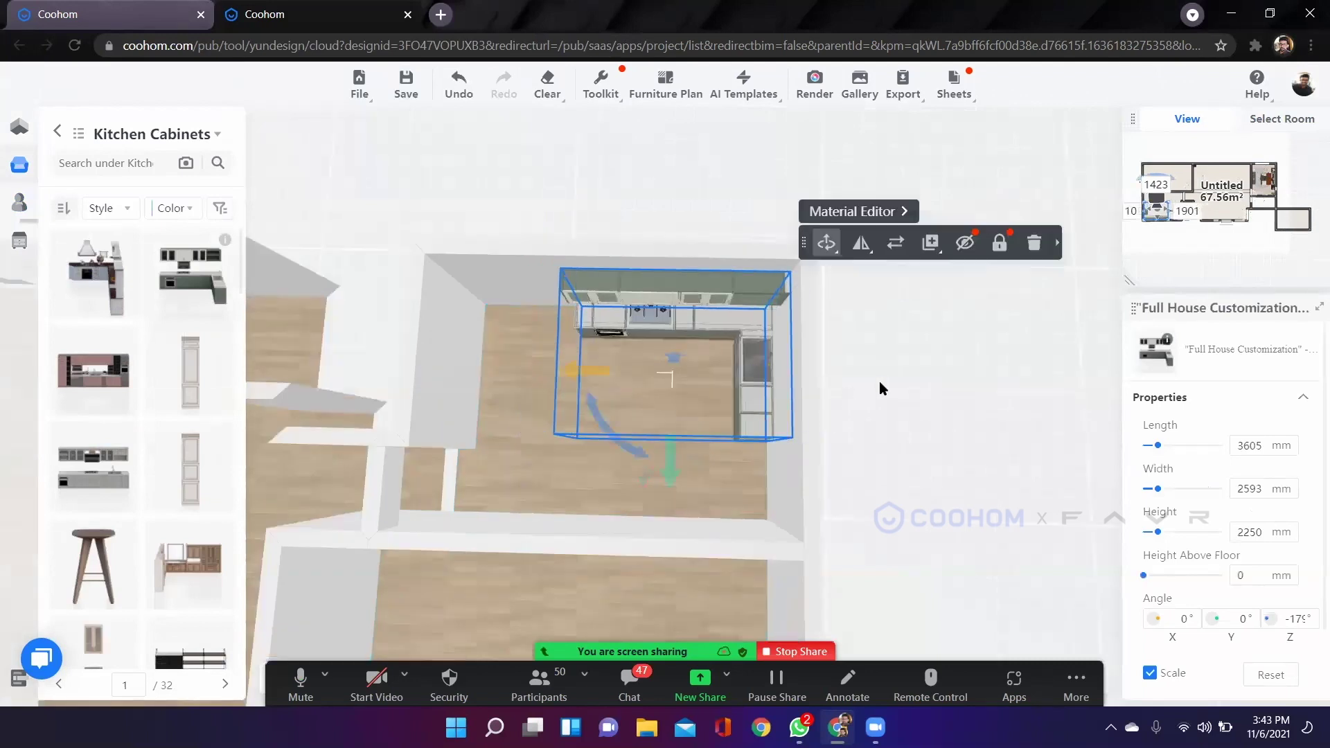
pyautogui.click(671, 500)
pyautogui.moveTo(671, 499); pyautogui.dragTo(604, 444)
pyautogui.scroll(3, 637, 447)
pyautogui.scroll(-4, 582, 441)
pyautogui.scroll(3, 604, 443)
pyautogui.moveTo(609, 429); pyautogui.dragTo(713, 441, button='right')
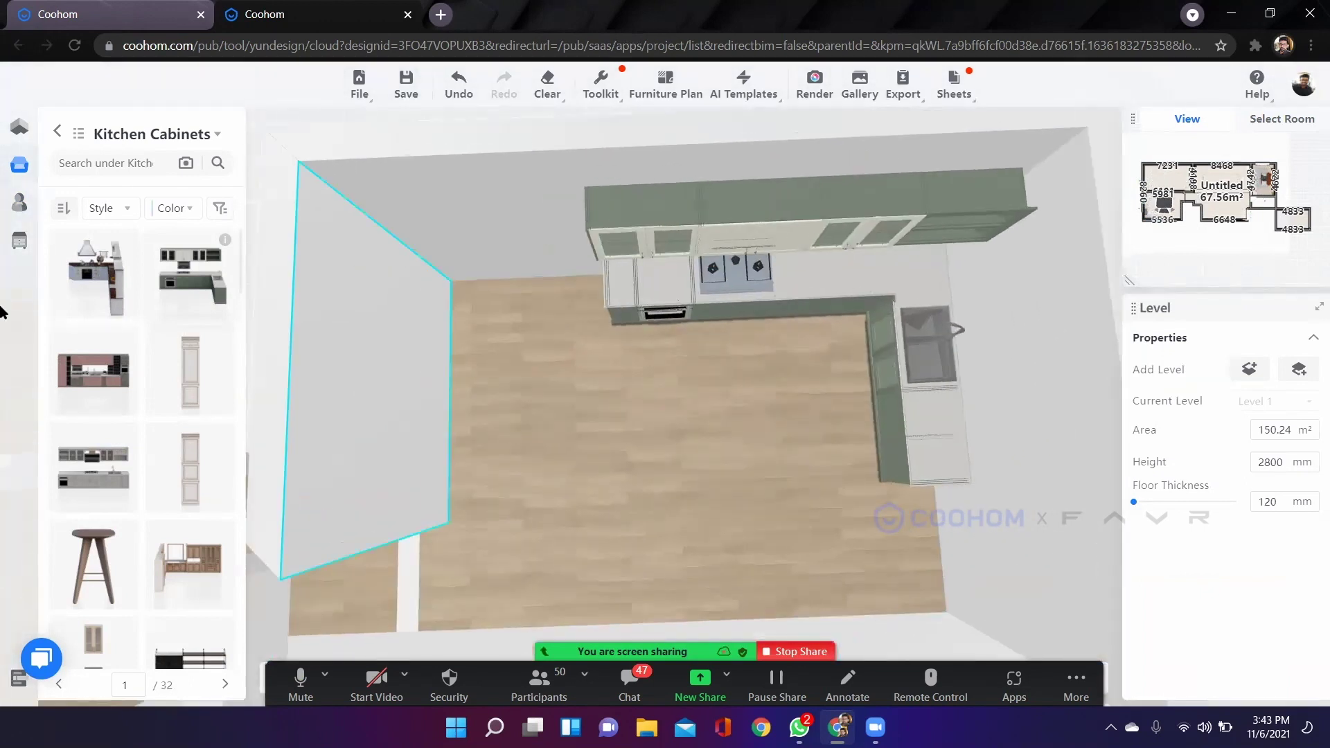
# Show the apartment's 2D floor plan and open the Tiles category under the public library's Finishes.
pyautogui.scroll(-4, 153, 388)
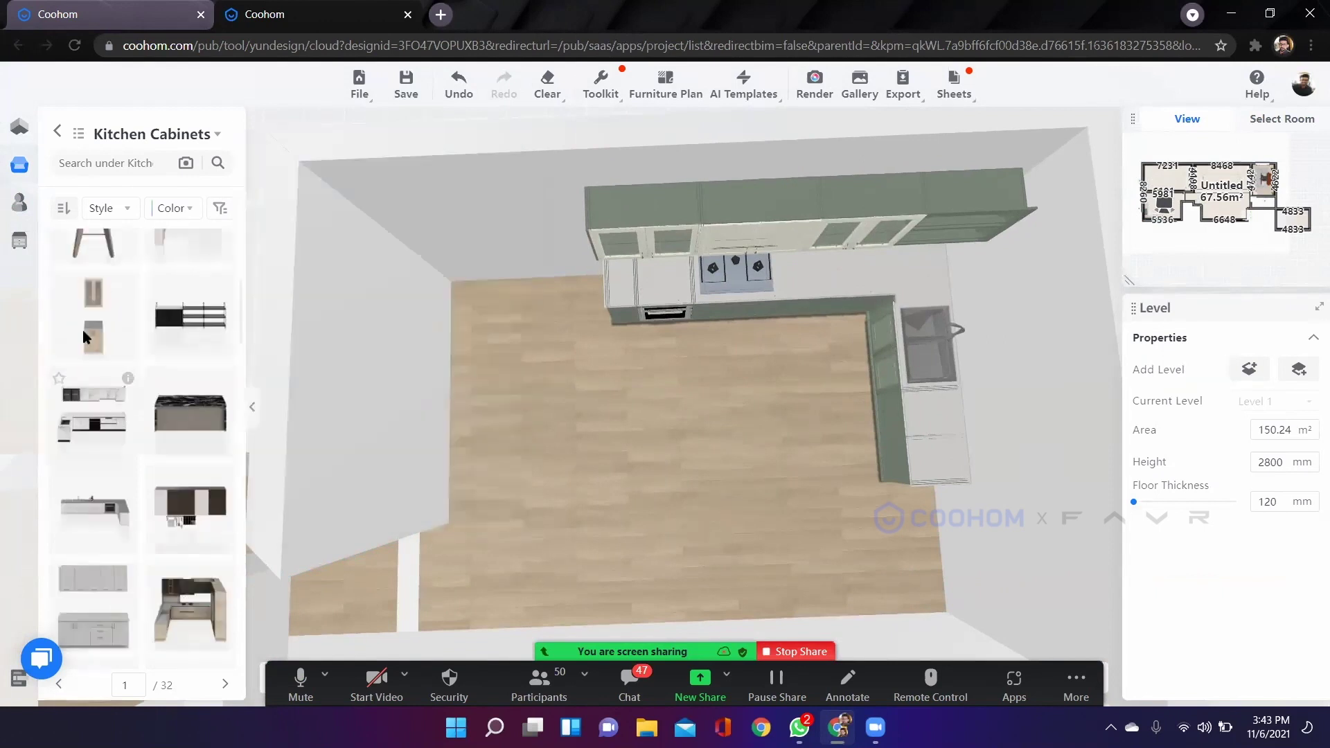
pyautogui.moveTo(21, 183)
pyautogui.click(25, 129)
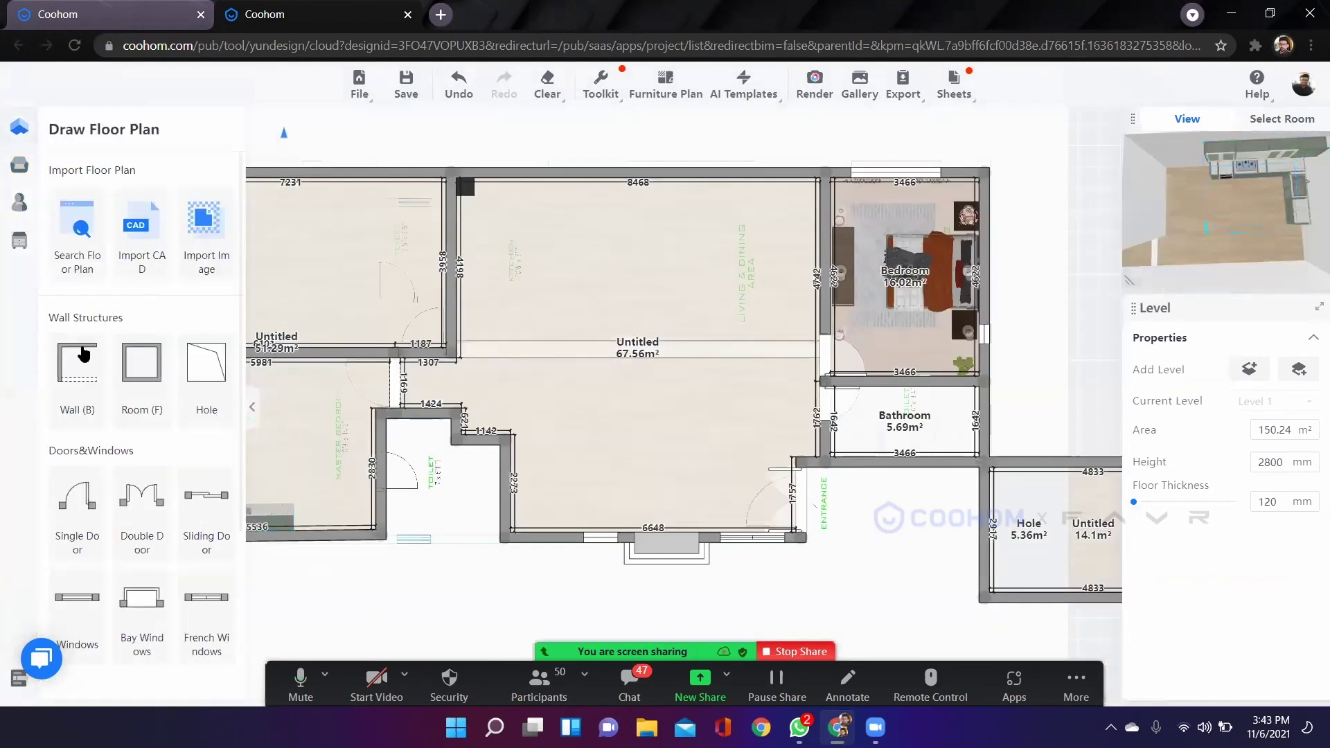
pyautogui.click(66, 202)
pyautogui.click(80, 163)
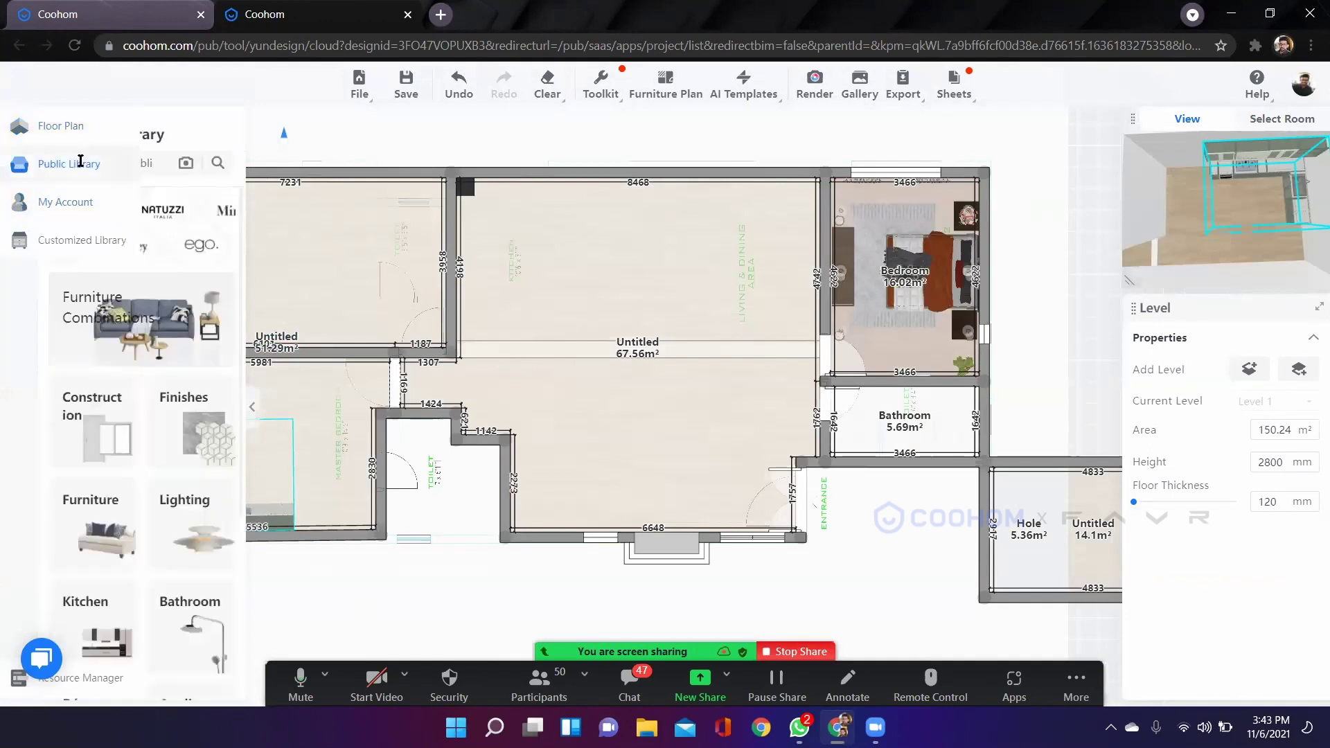
pyautogui.click(169, 439)
pyautogui.scroll(-1, 165, 404)
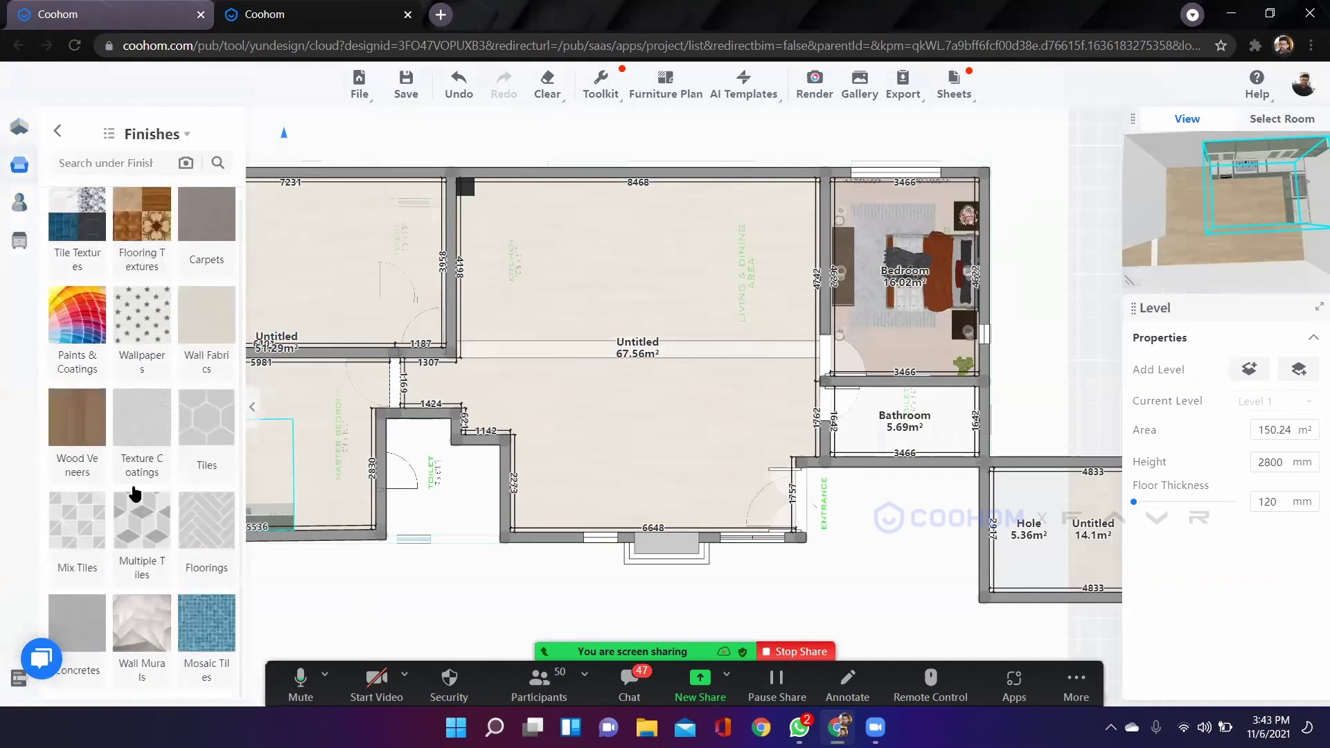
pyautogui.click(58, 132)
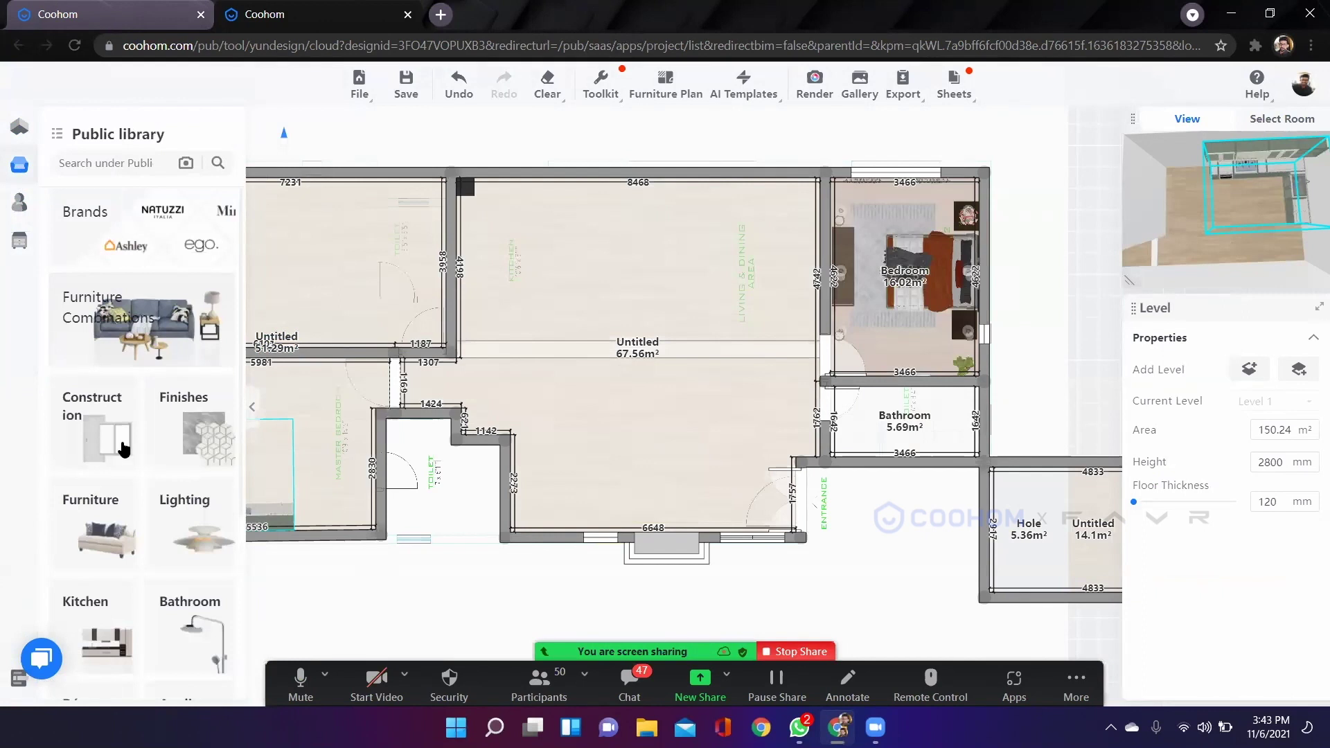
pyautogui.scroll(-4, 138, 436)
pyautogui.scroll(4, 173, 416)
pyautogui.click(187, 409)
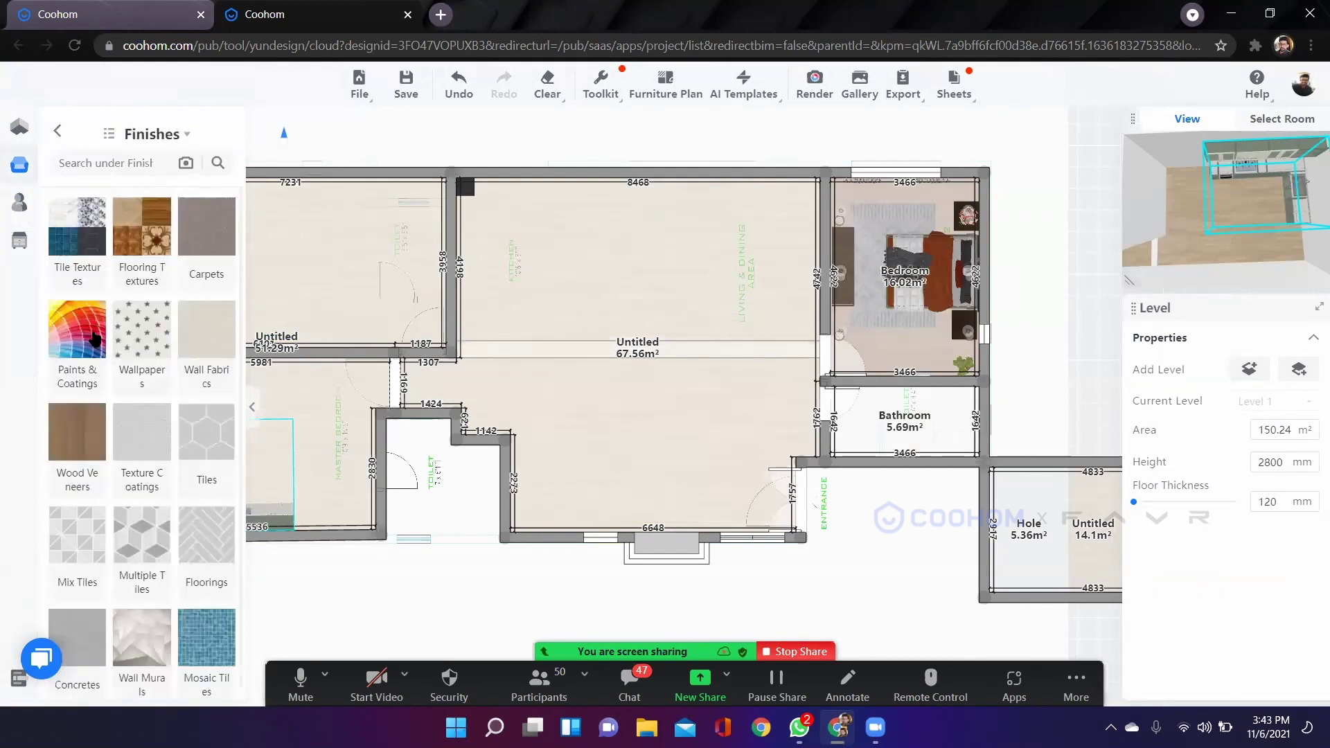
pyautogui.click(205, 442)
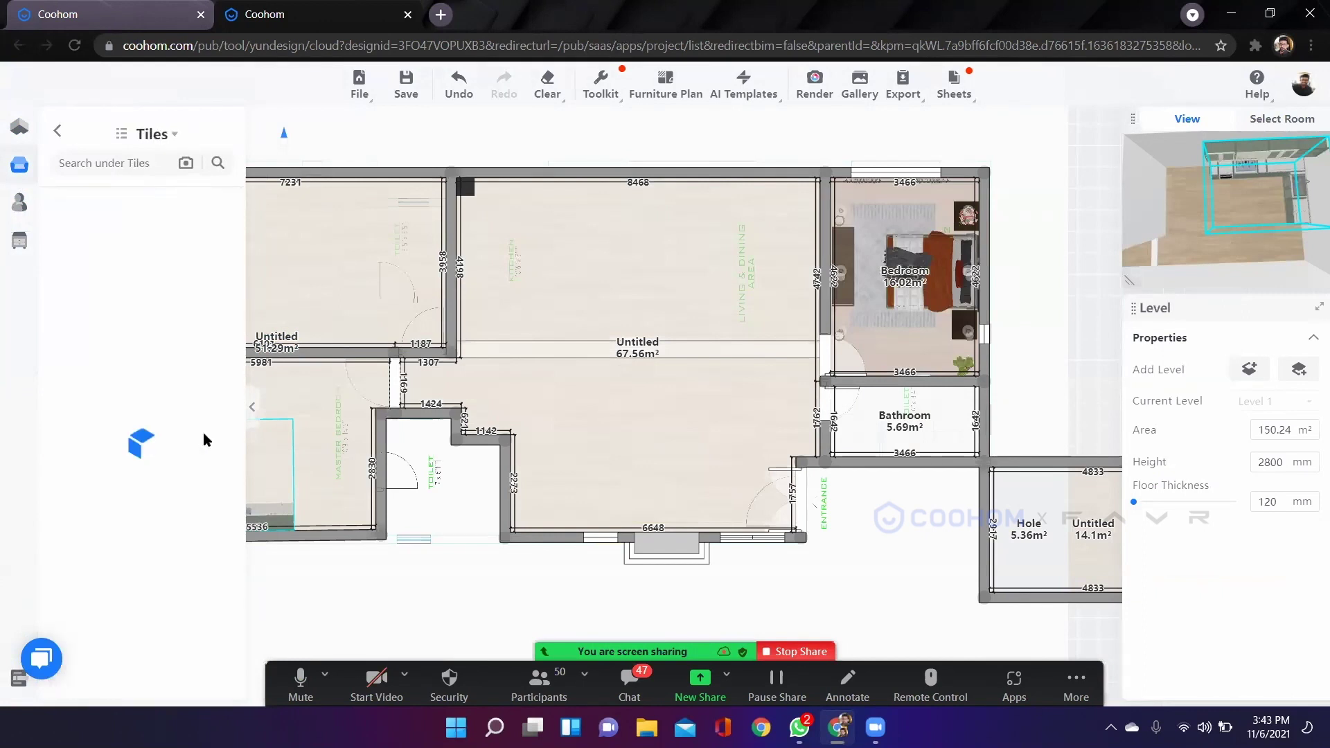
# Apply the grey-brown wood-plank tile to the floor of the room containing the kitchen cabinets.
pyautogui.scroll(5, 693, 448)
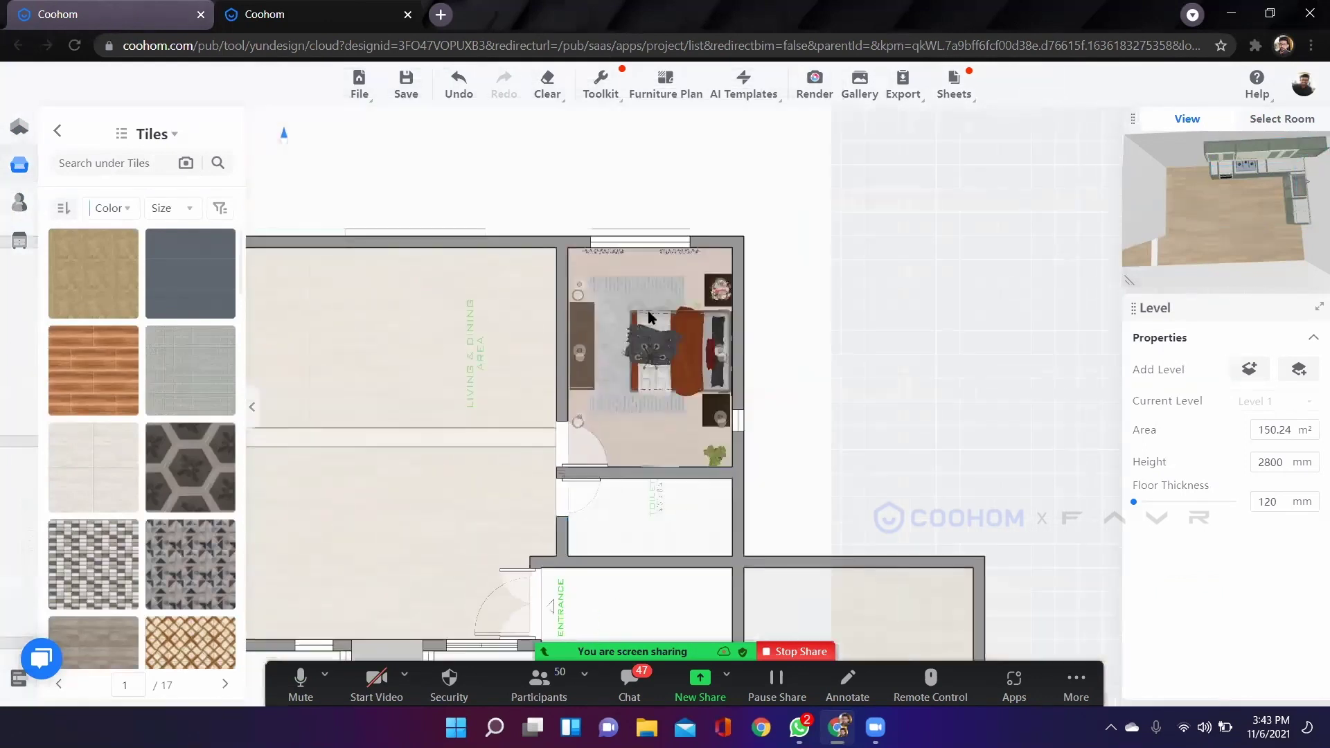
pyautogui.scroll(-3, 648, 311)
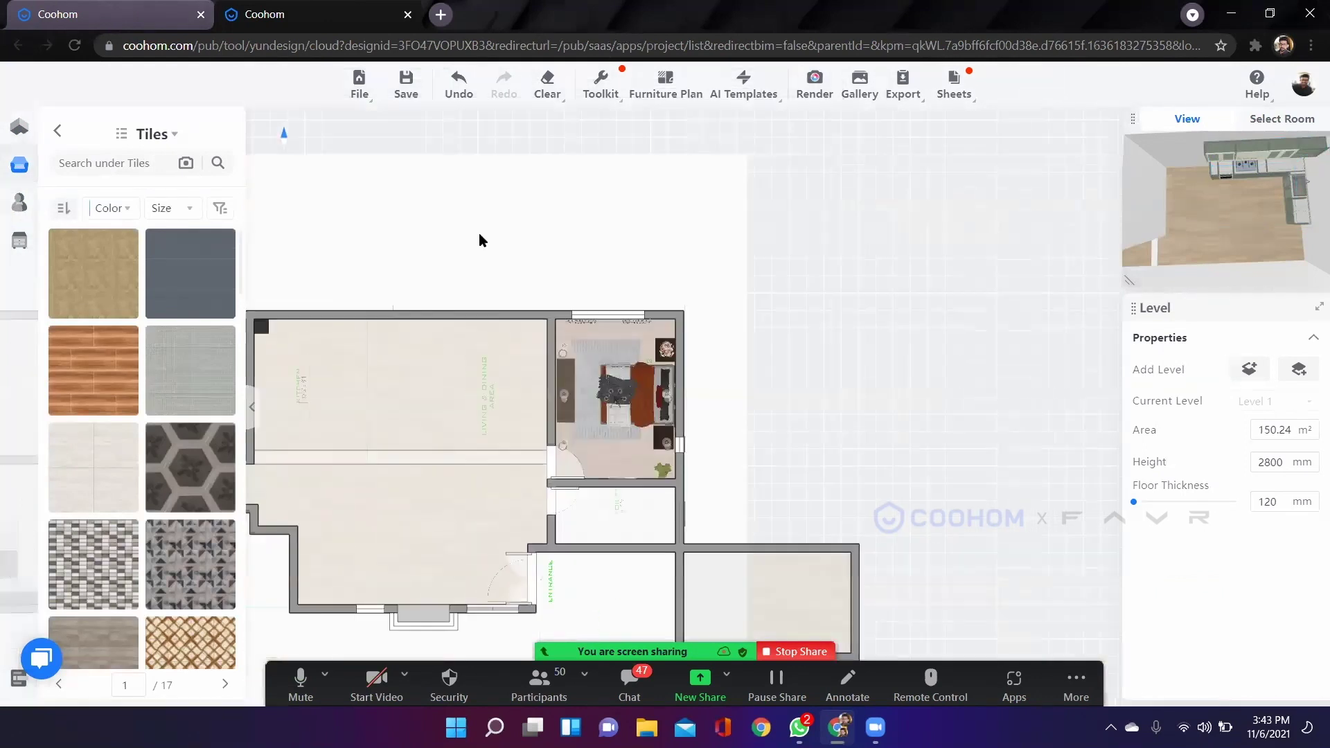
pyautogui.moveTo(582, 527); pyautogui.dragTo(924, 394)
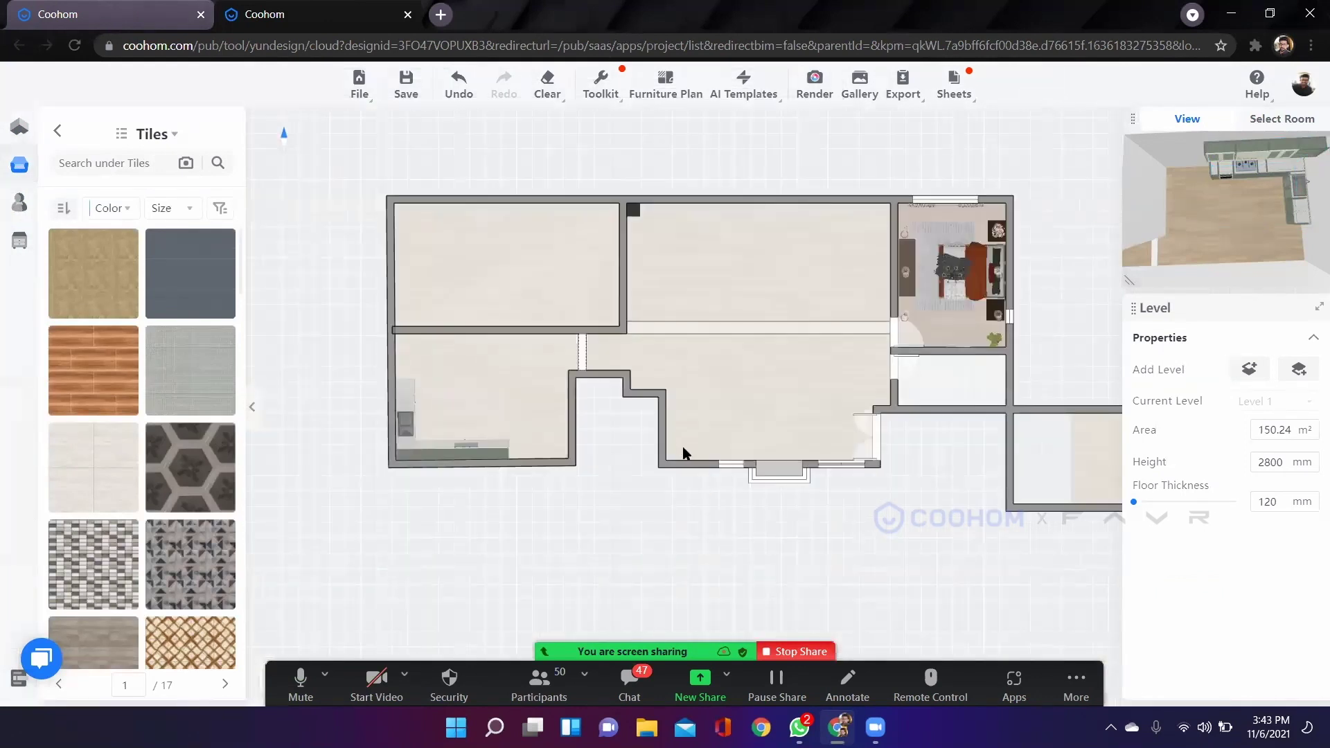
pyautogui.moveTo(683, 449); pyautogui.dragTo(777, 371)
pyautogui.scroll(6, 644, 367)
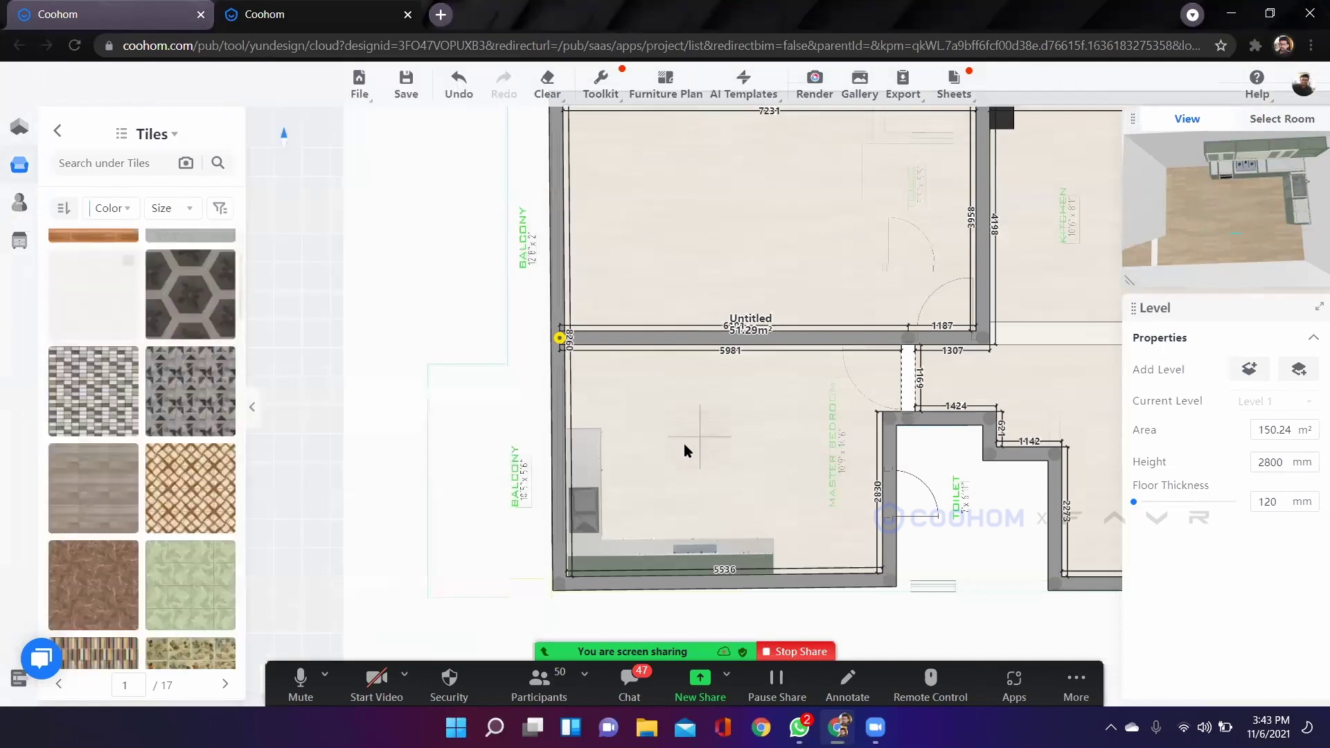
pyautogui.click(729, 451)
pyautogui.moveTo(98, 461); pyautogui.dragTo(711, 361)
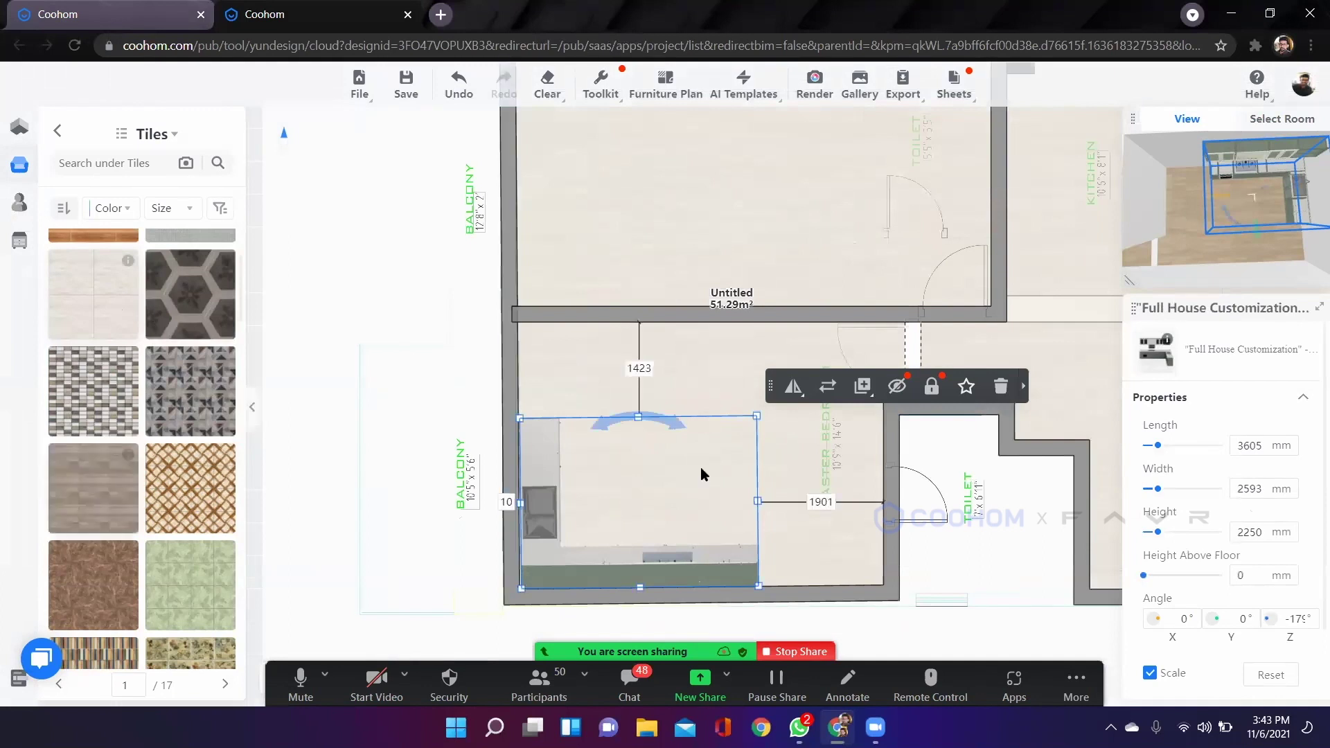
pyautogui.scroll(-2, 476, 555)
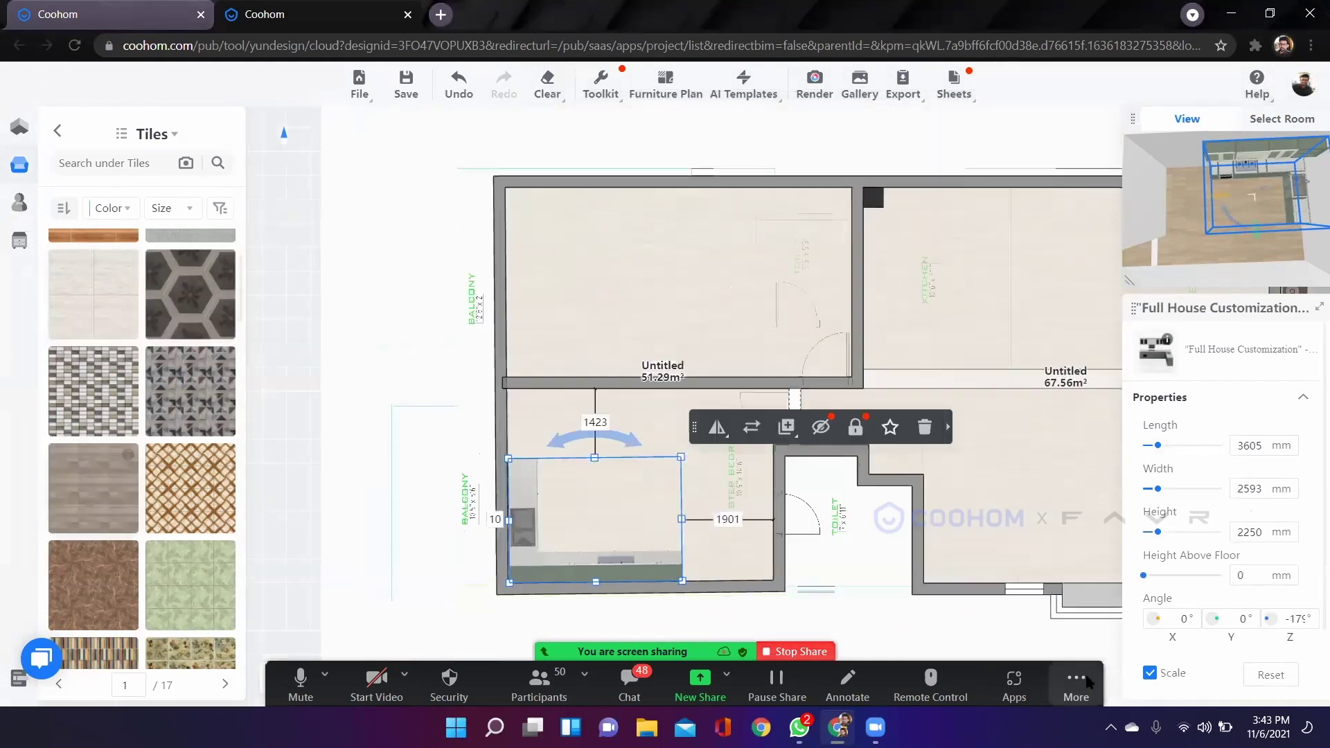
# Hide the floating meeting controls and show the kitchen in the 3D view, angled toward the cabinet corner.
pyautogui.click(1076, 683)
pyautogui.click(1093, 534)
pyautogui.scroll(3, 608, 461)
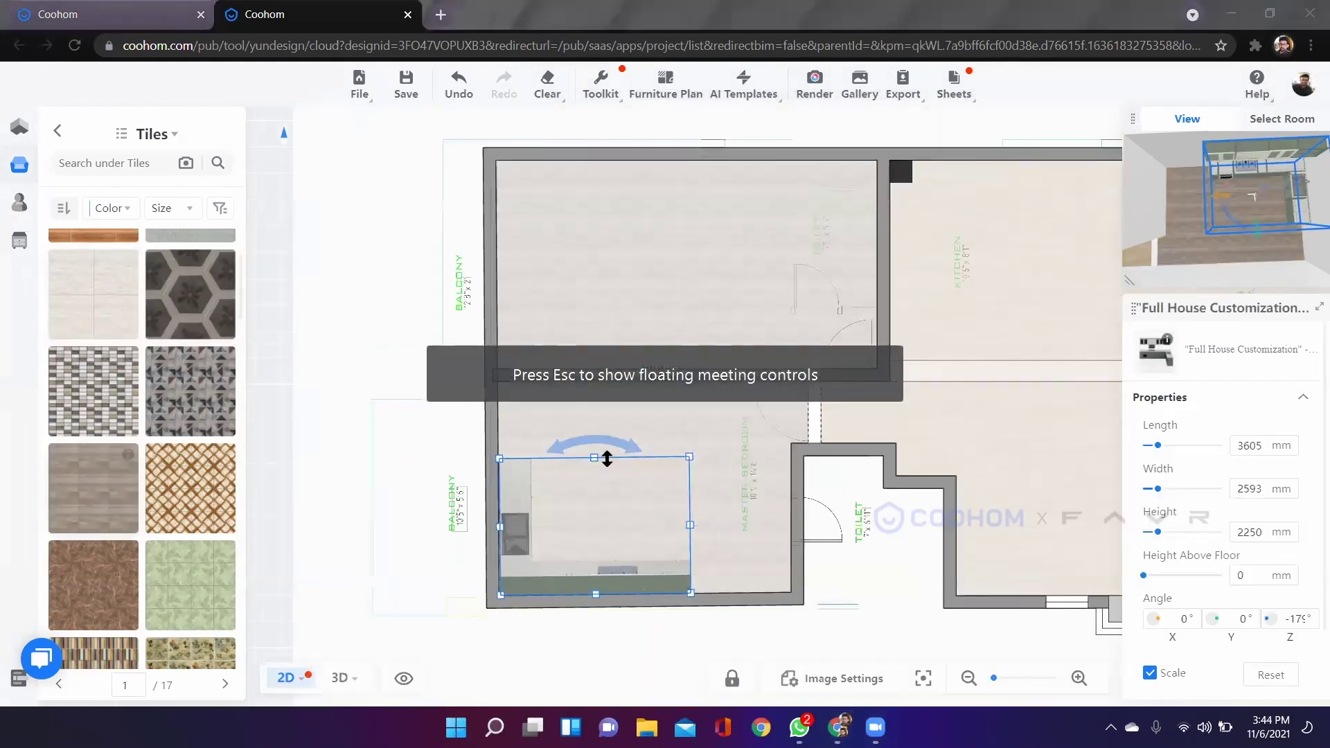
pyautogui.click(339, 677)
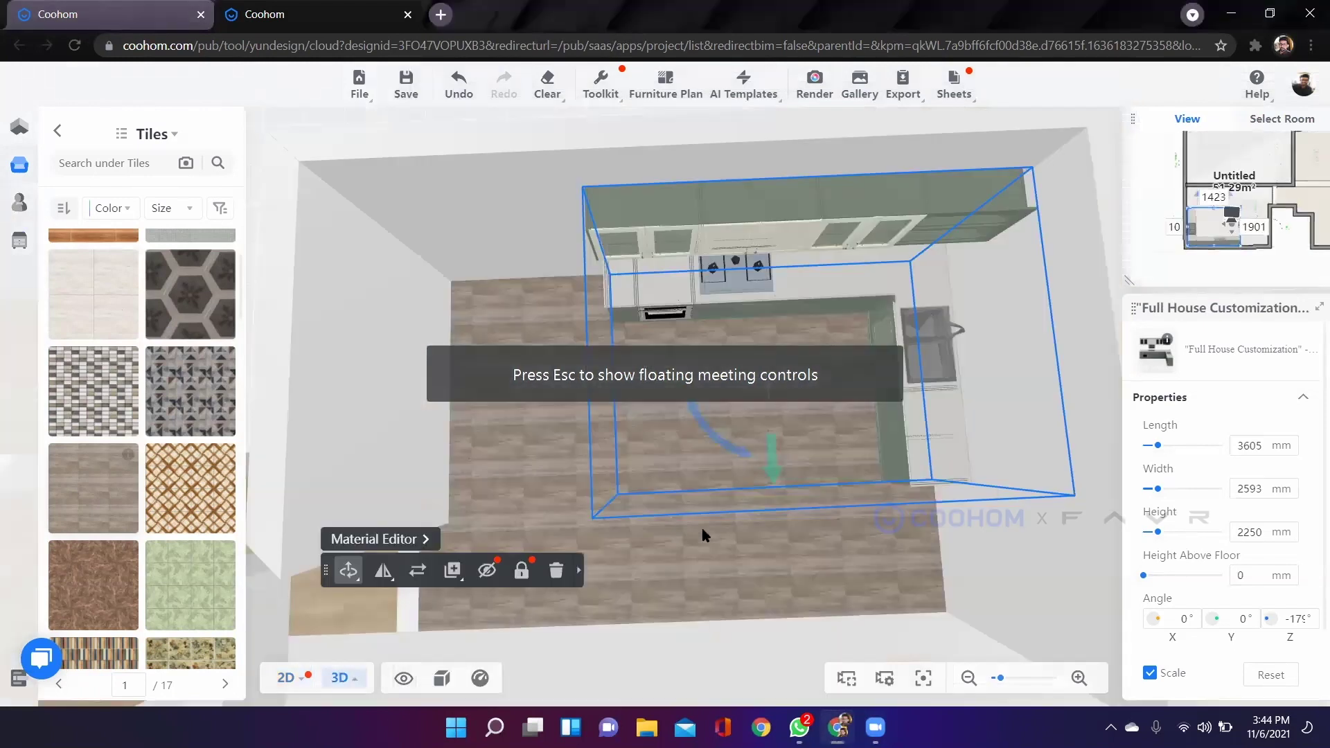
pyautogui.scroll(-3, 723, 534)
pyautogui.moveTo(818, 487); pyautogui.dragTo(804, 595)
pyautogui.moveTo(831, 445); pyautogui.dragTo(790, 520)
pyautogui.scroll(3, 444, 321)
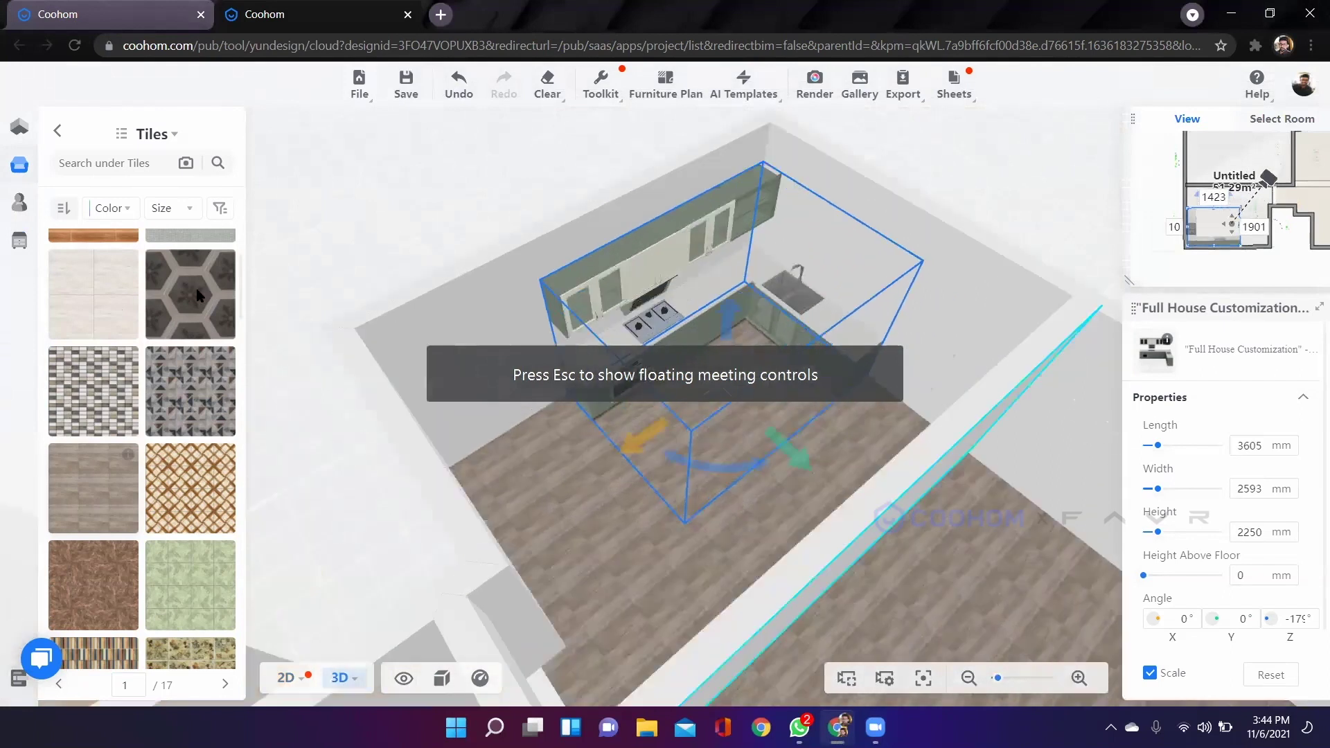
pyautogui.scroll(2, 747, 497)
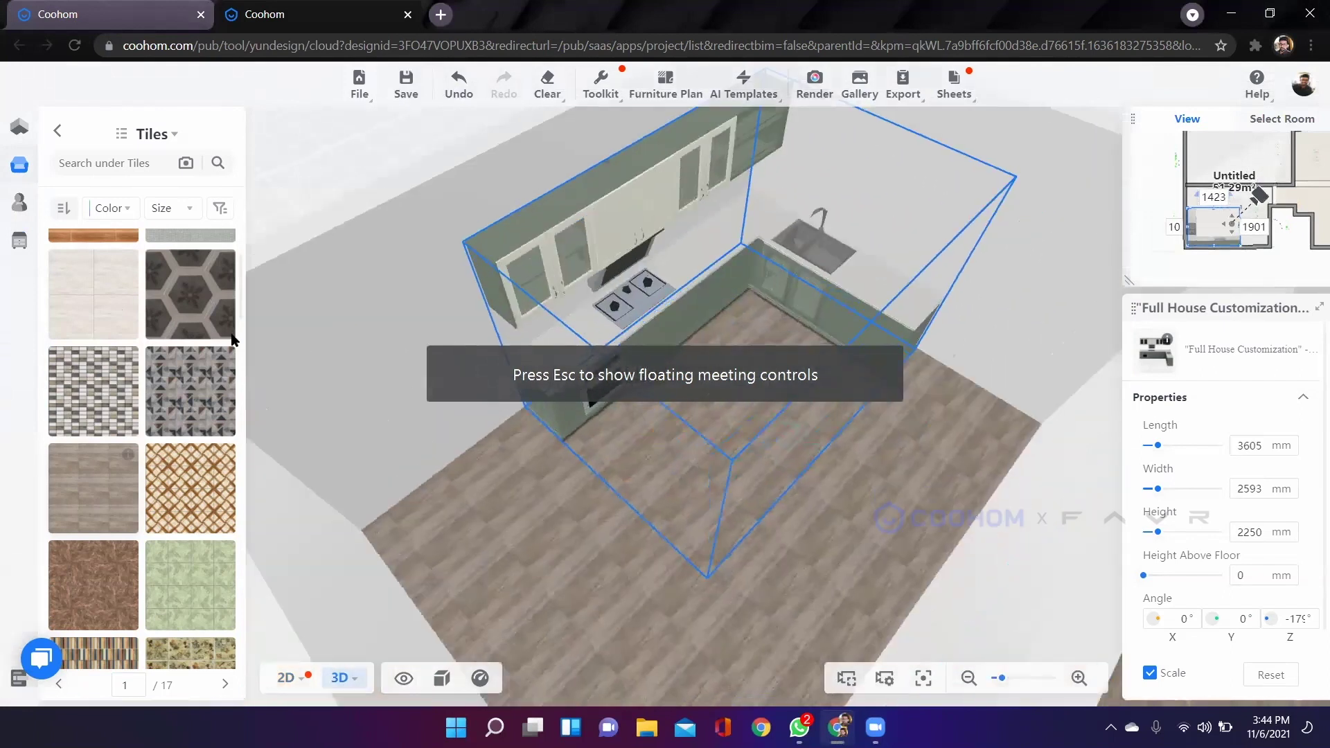
# Cover the kitchen floor with the dark hexagonal tile and browse further designs in the Tiles category.
pyautogui.scroll(-5, 158, 351)
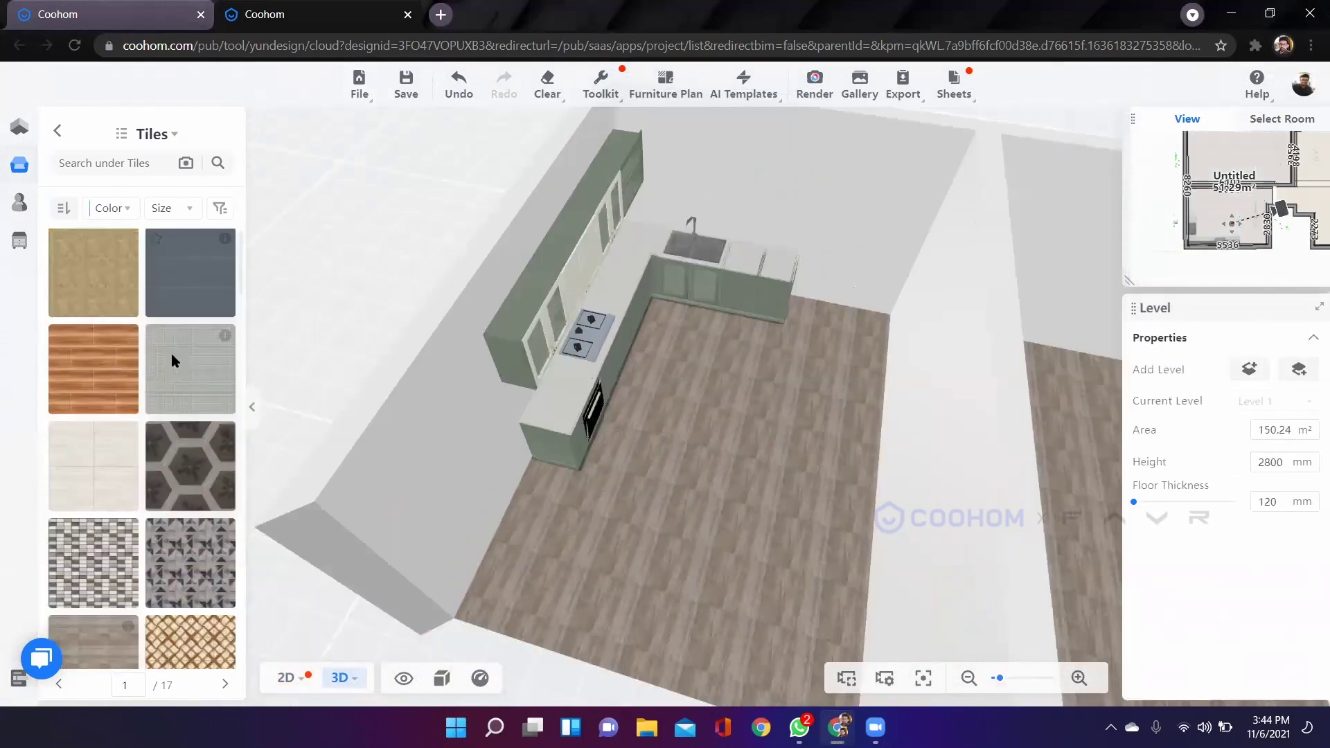
pyautogui.scroll(-1, 166, 332)
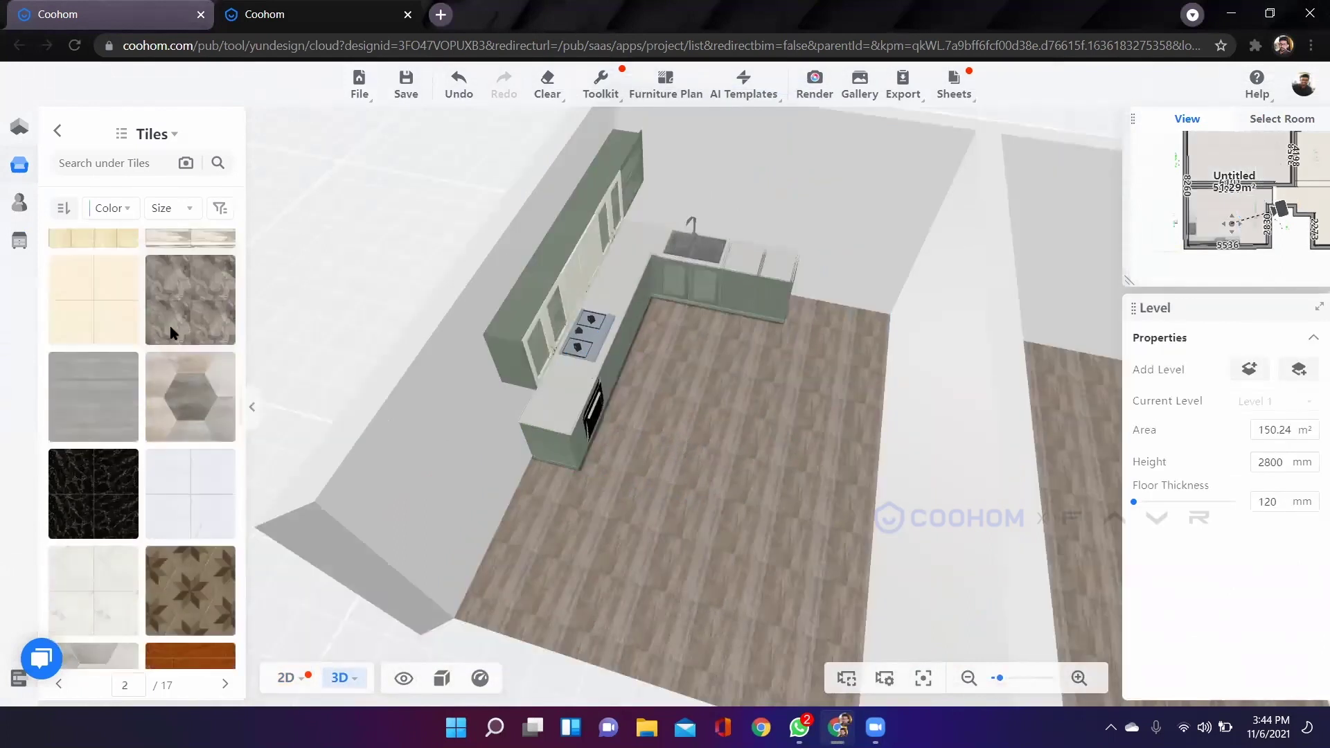
pyautogui.scroll(4, 214, 297)
pyautogui.moveTo(226, 294)
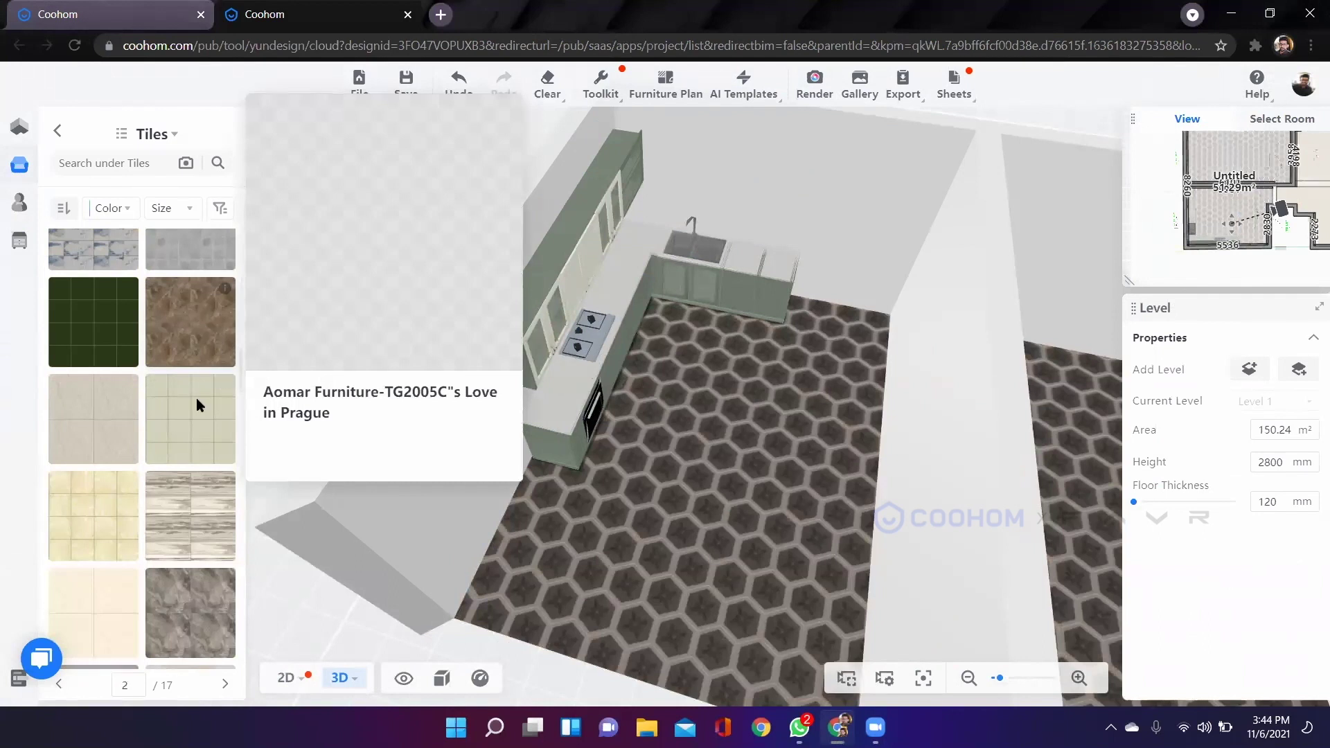
pyautogui.scroll(2, 172, 418)
pyautogui.scroll(-11, 173, 418)
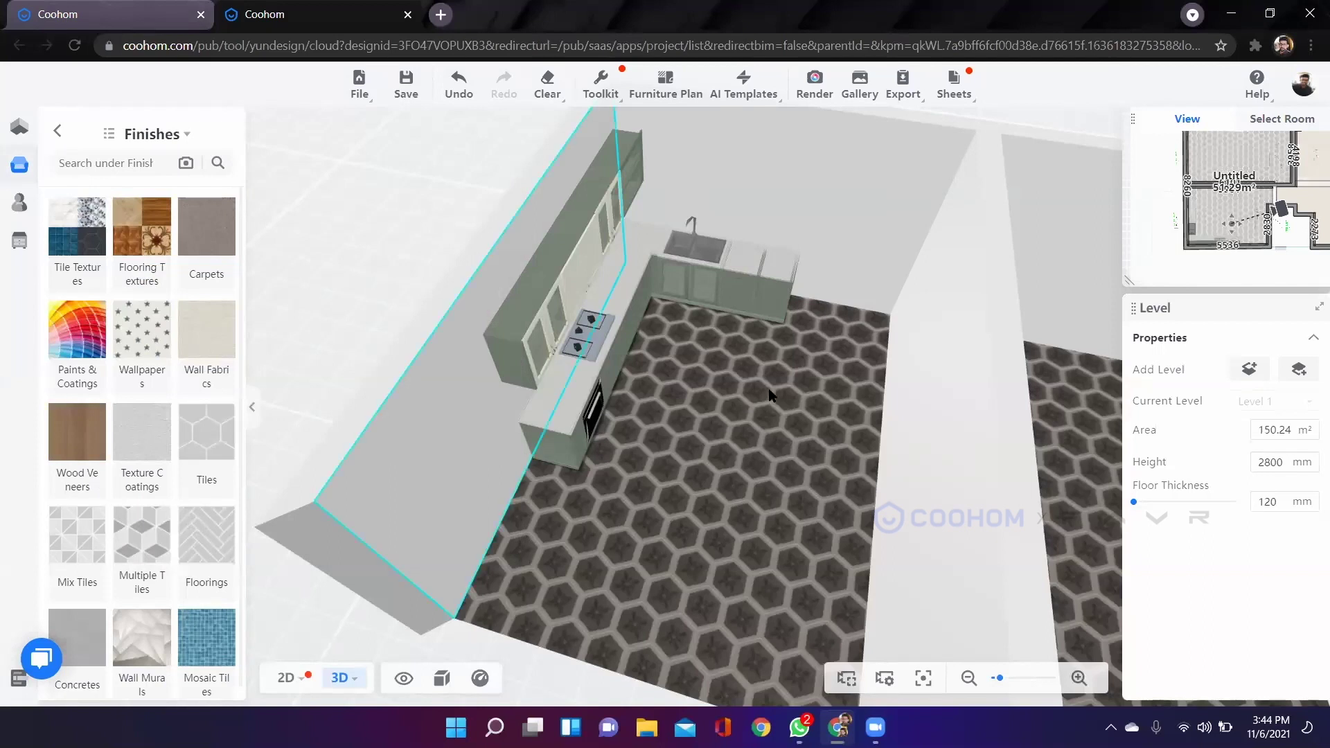
# Browse the Flooring Textures finishes, including Parquet Flooring, and the library's overall category list.
pyautogui.moveTo(696, 470); pyautogui.dragTo(121, 346)
pyautogui.moveTo(342, 323); pyautogui.dragTo(122, 247)
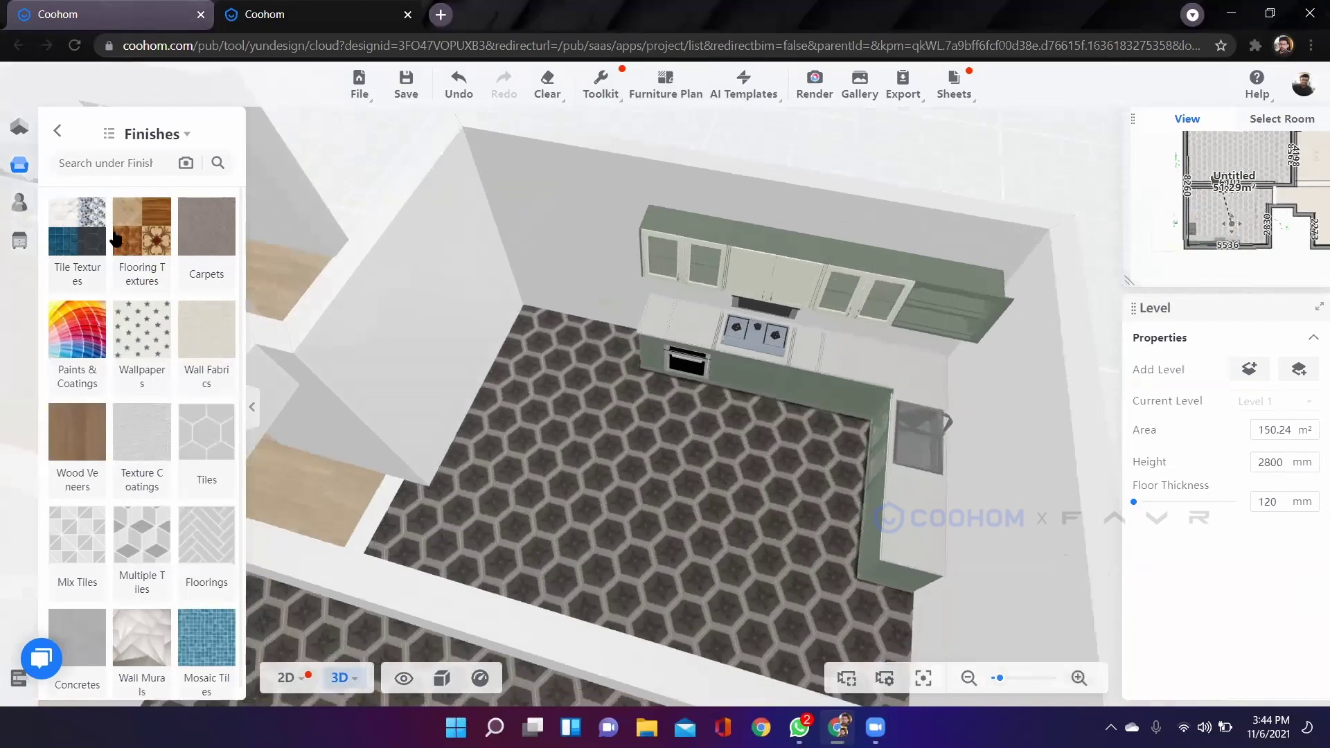
pyautogui.click(116, 239)
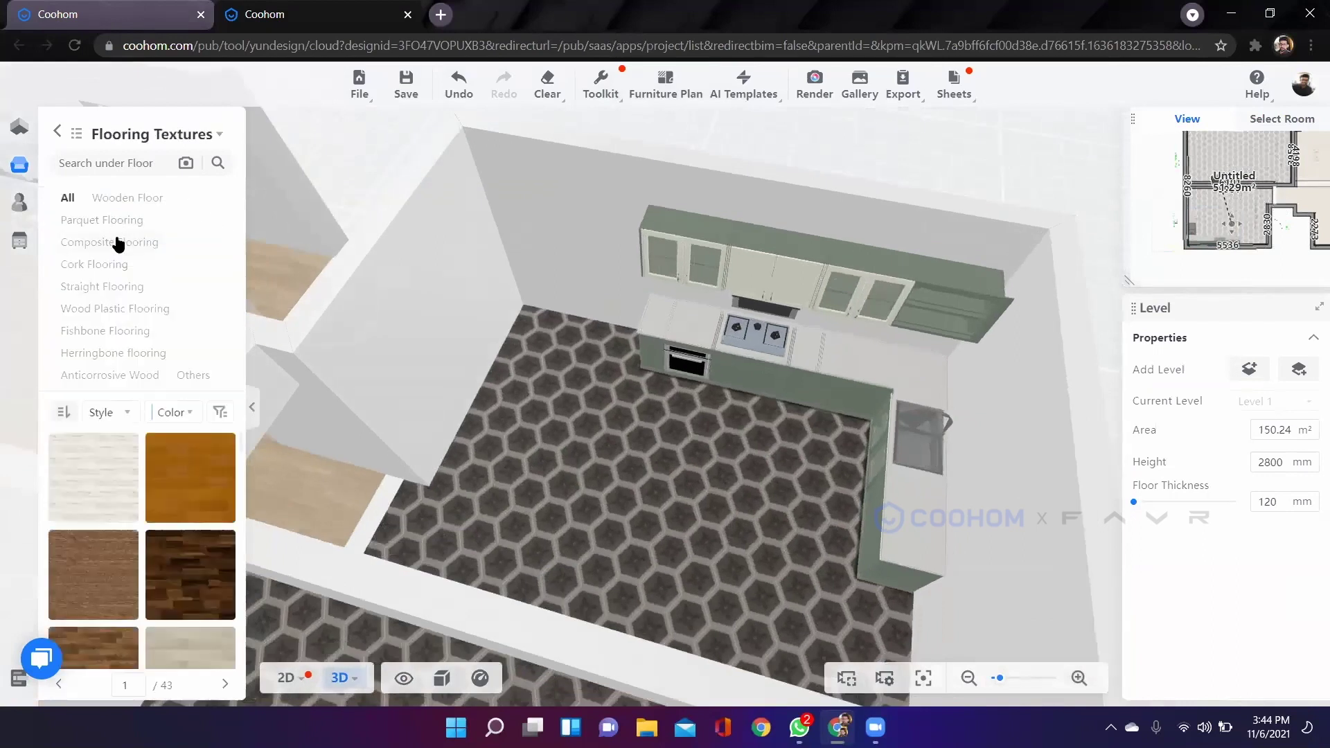
pyautogui.click(111, 220)
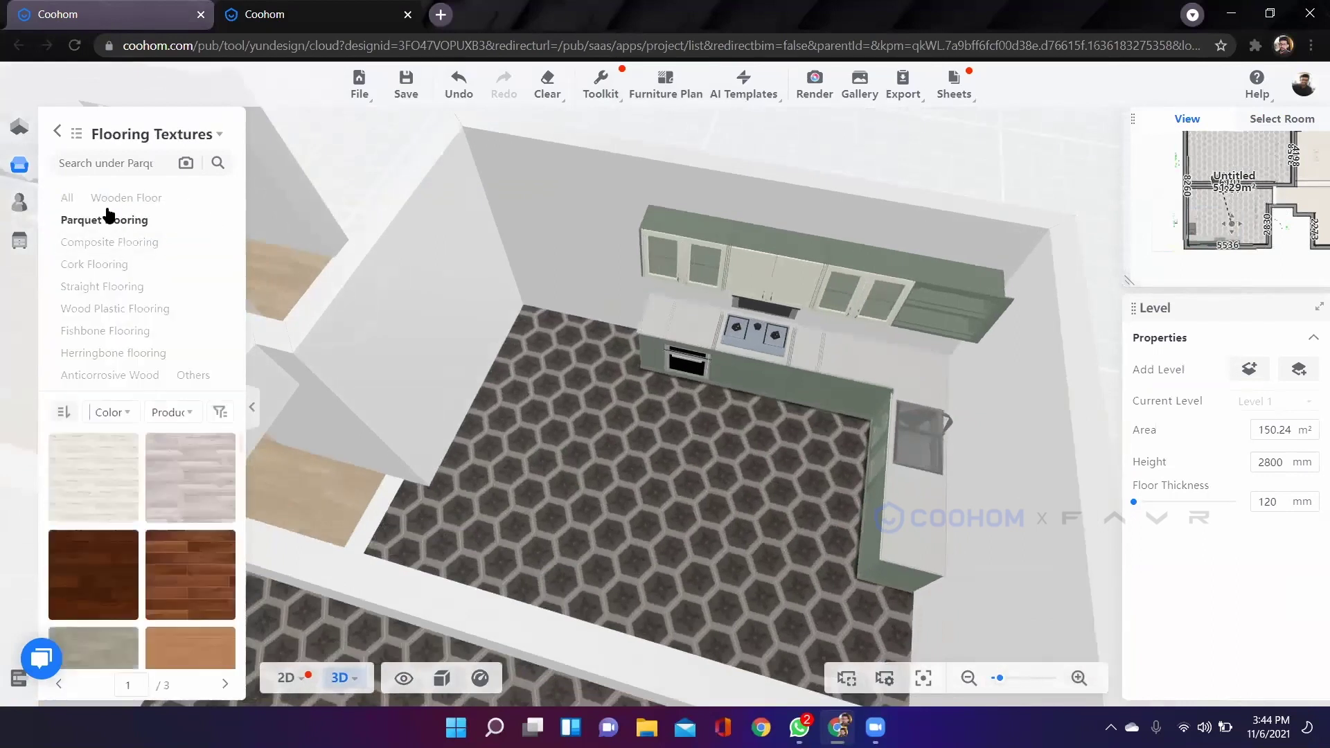
pyautogui.click(96, 137)
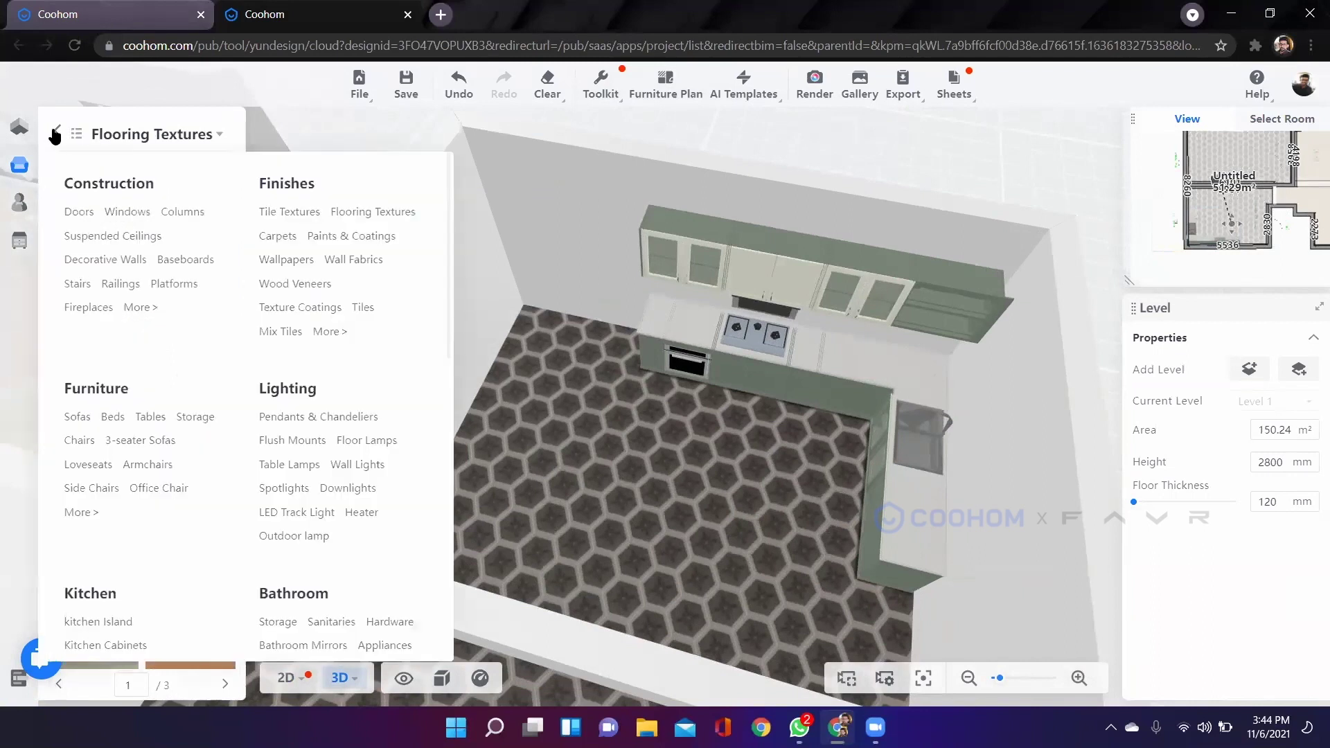
pyautogui.click(56, 133)
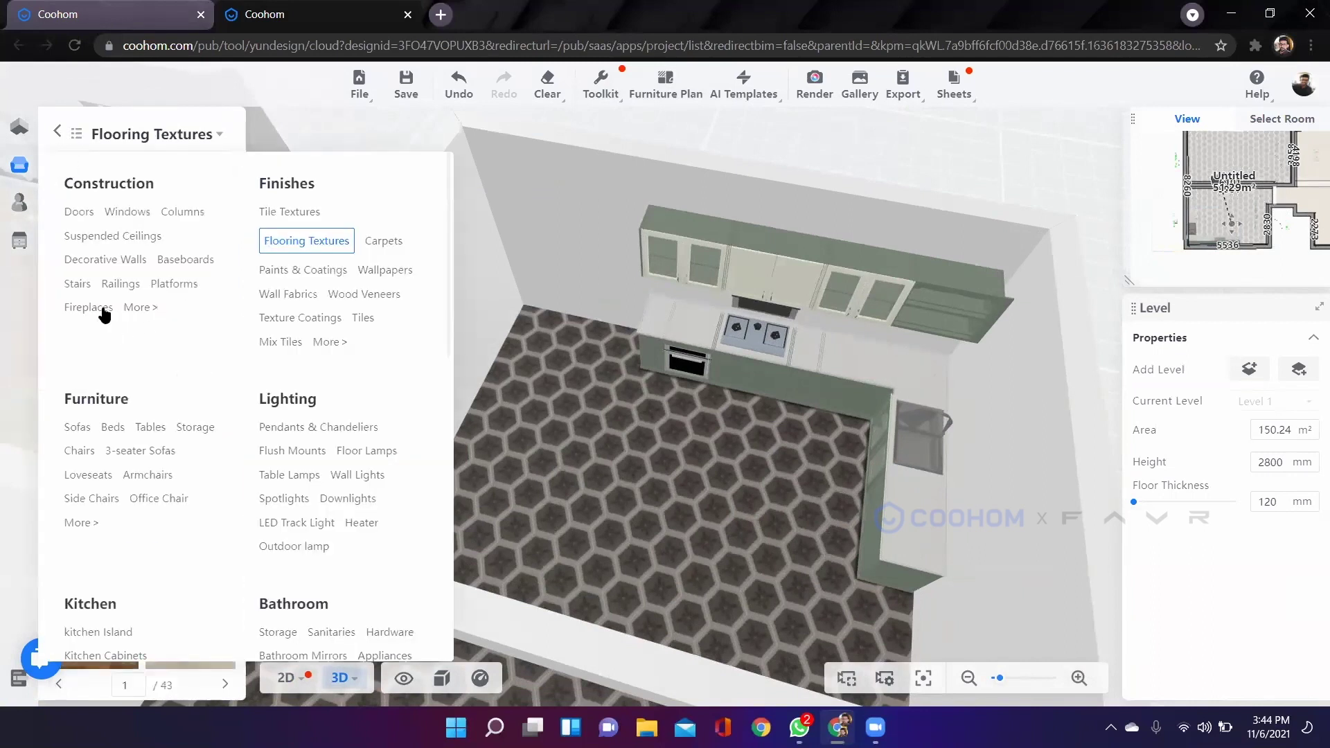
# Look through the Flooring Textures finishes and return to the overview of the Finishes categories.
pyautogui.scroll(-3, 103, 312)
pyautogui.scroll(3, 104, 311)
pyautogui.click(97, 133)
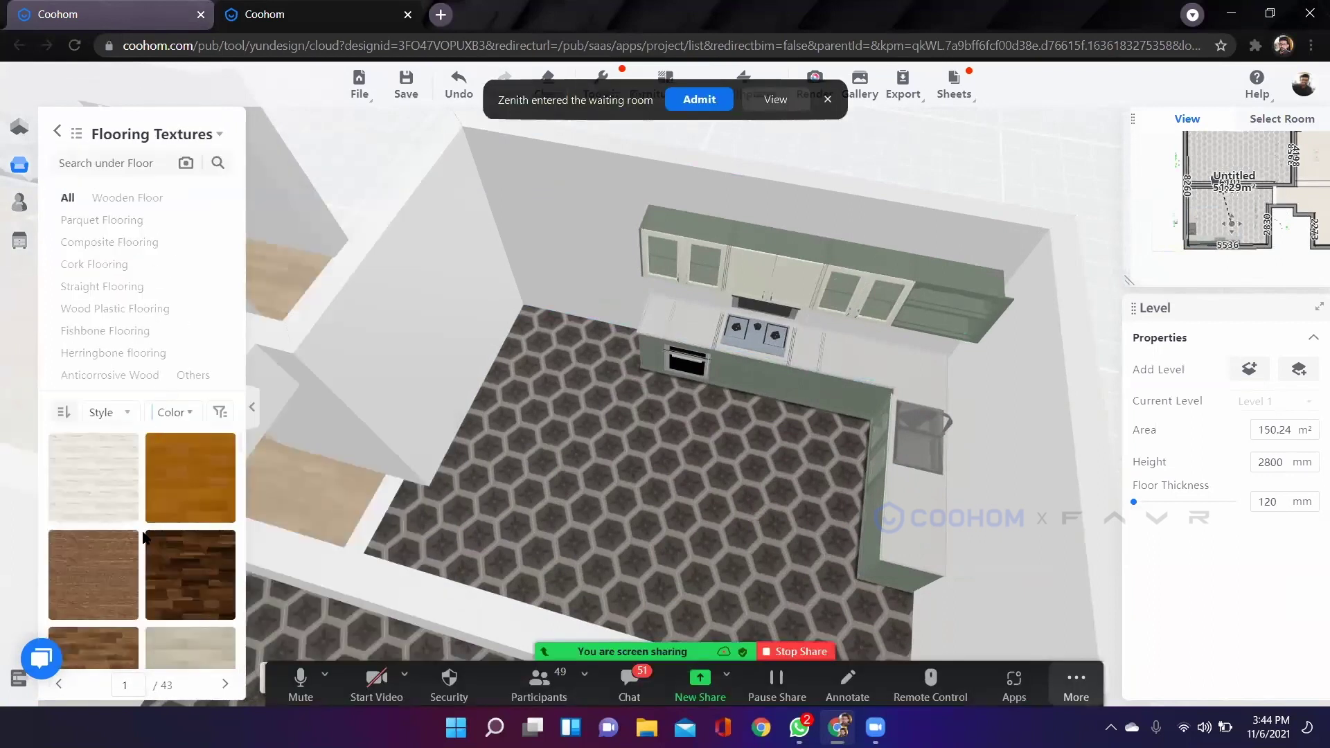
pyautogui.scroll(-5, 143, 538)
pyautogui.scroll(-6, 141, 483)
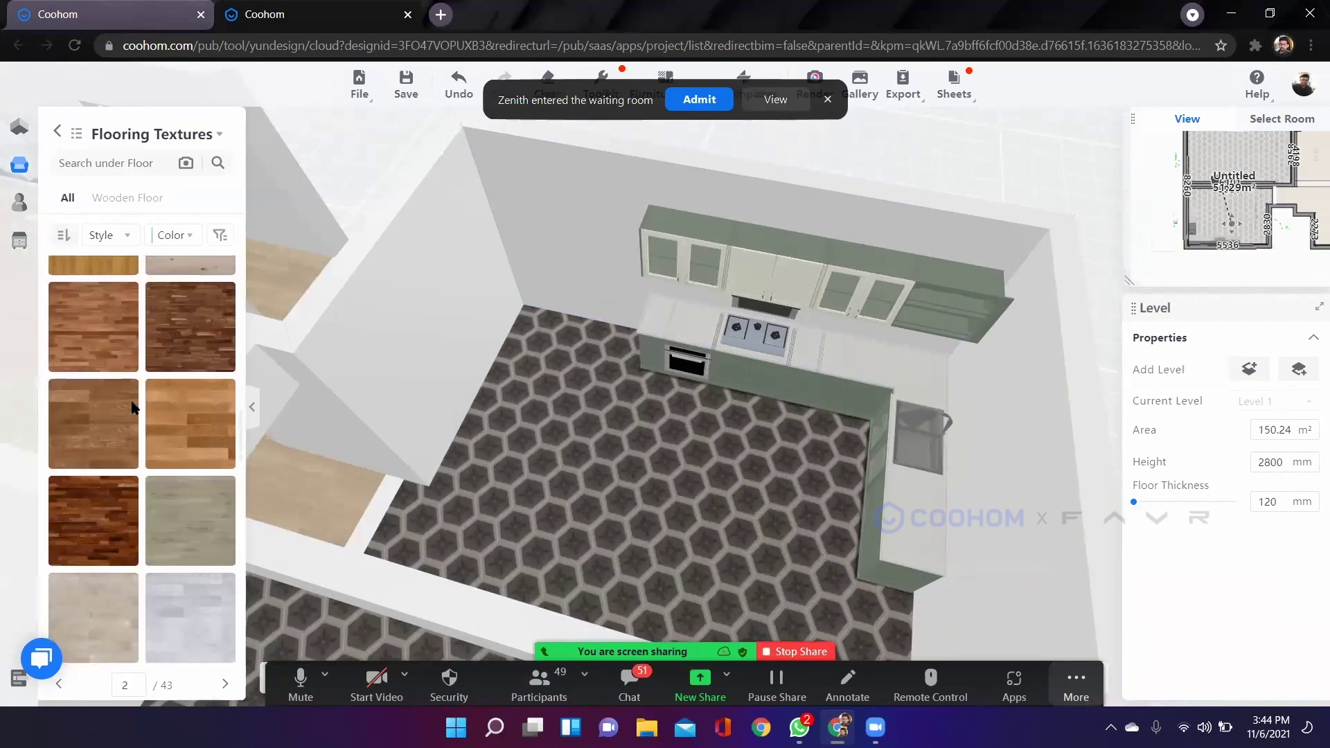
pyautogui.scroll(-3, 130, 396)
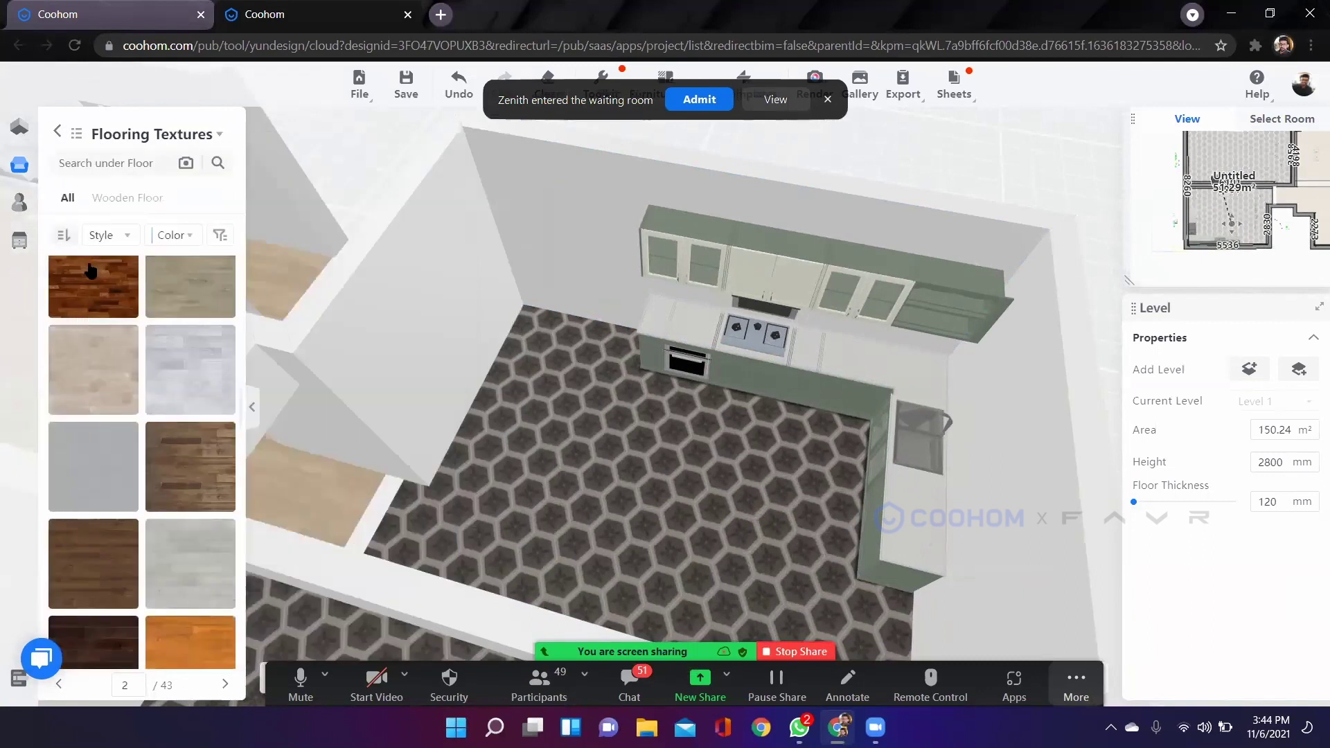
pyautogui.click(57, 131)
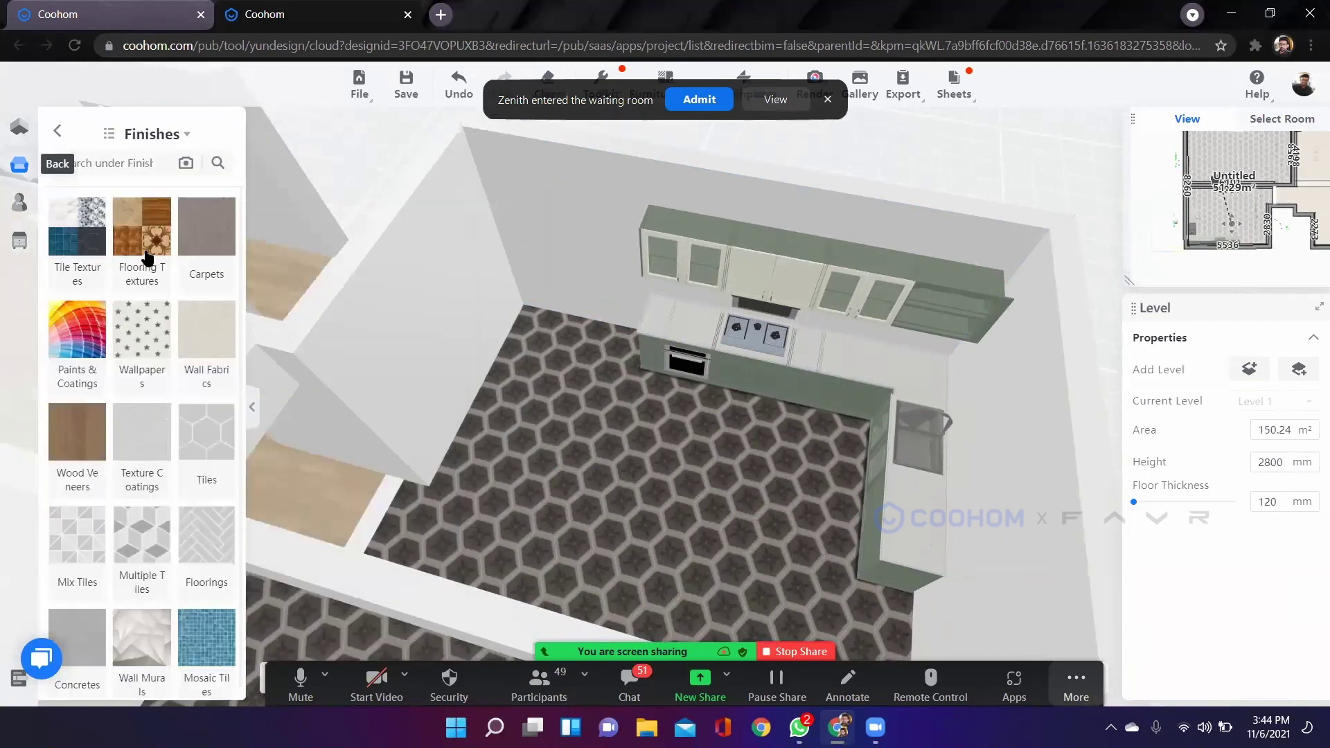
pyautogui.scroll(-1, 107, 319)
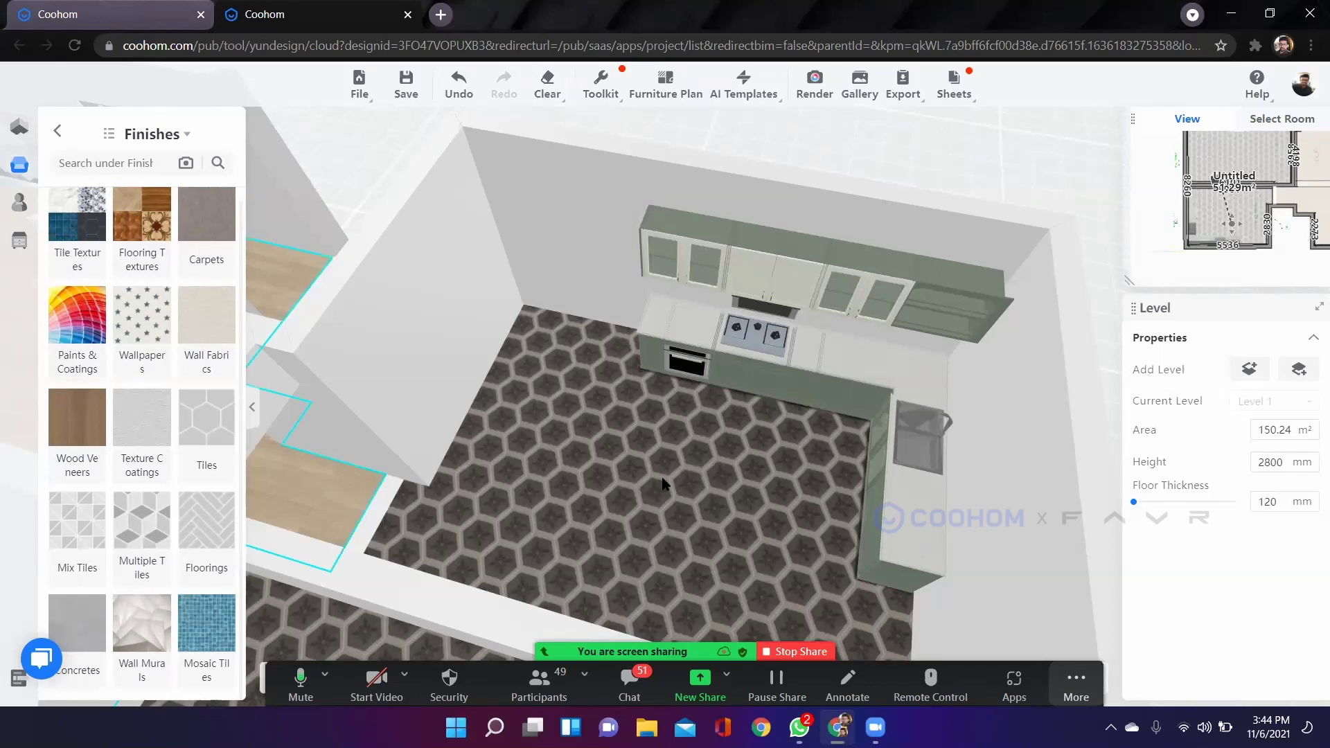
# Inspect the kitchen's tiled floor, bare walls and L-shaped cabinets from several angles in the 3D view.
pyautogui.moveTo(547, 462); pyautogui.dragTo(575, 332)
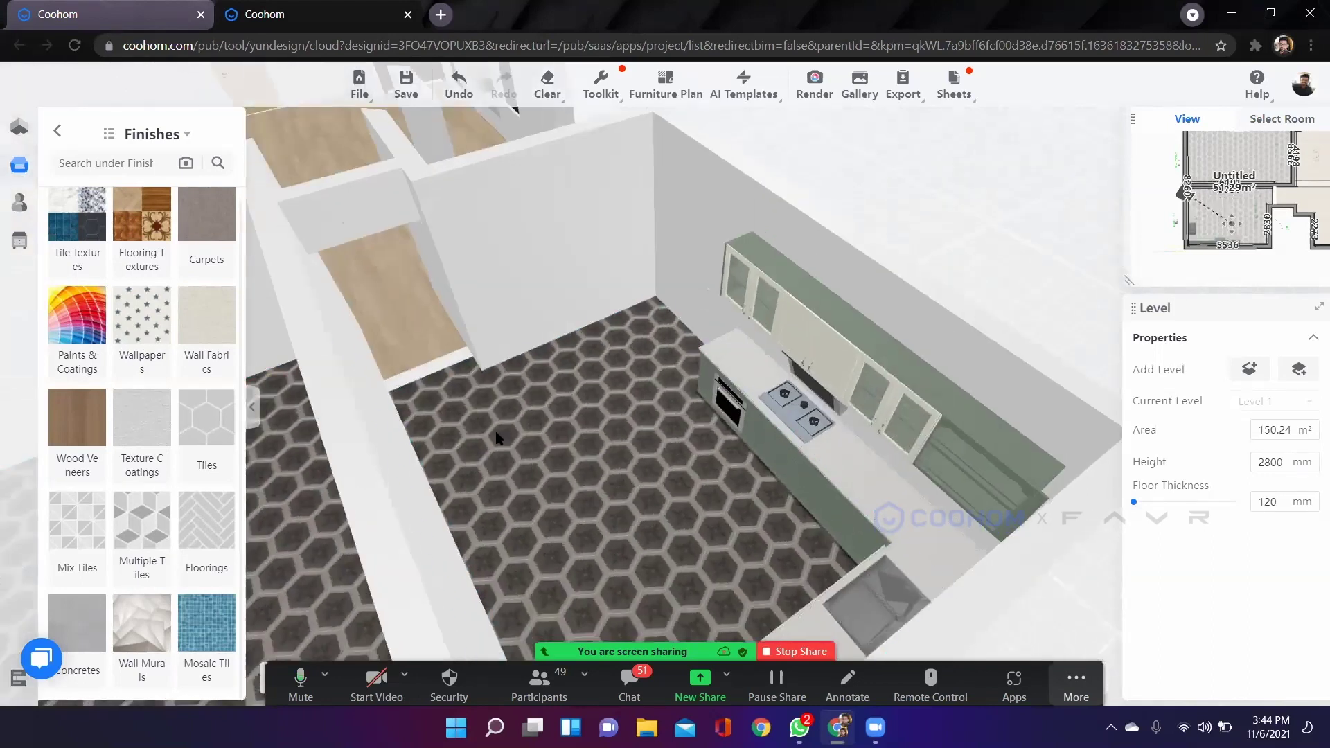
pyautogui.scroll(3, 575, 332)
pyautogui.moveTo(514, 452); pyautogui.dragTo(576, 424)
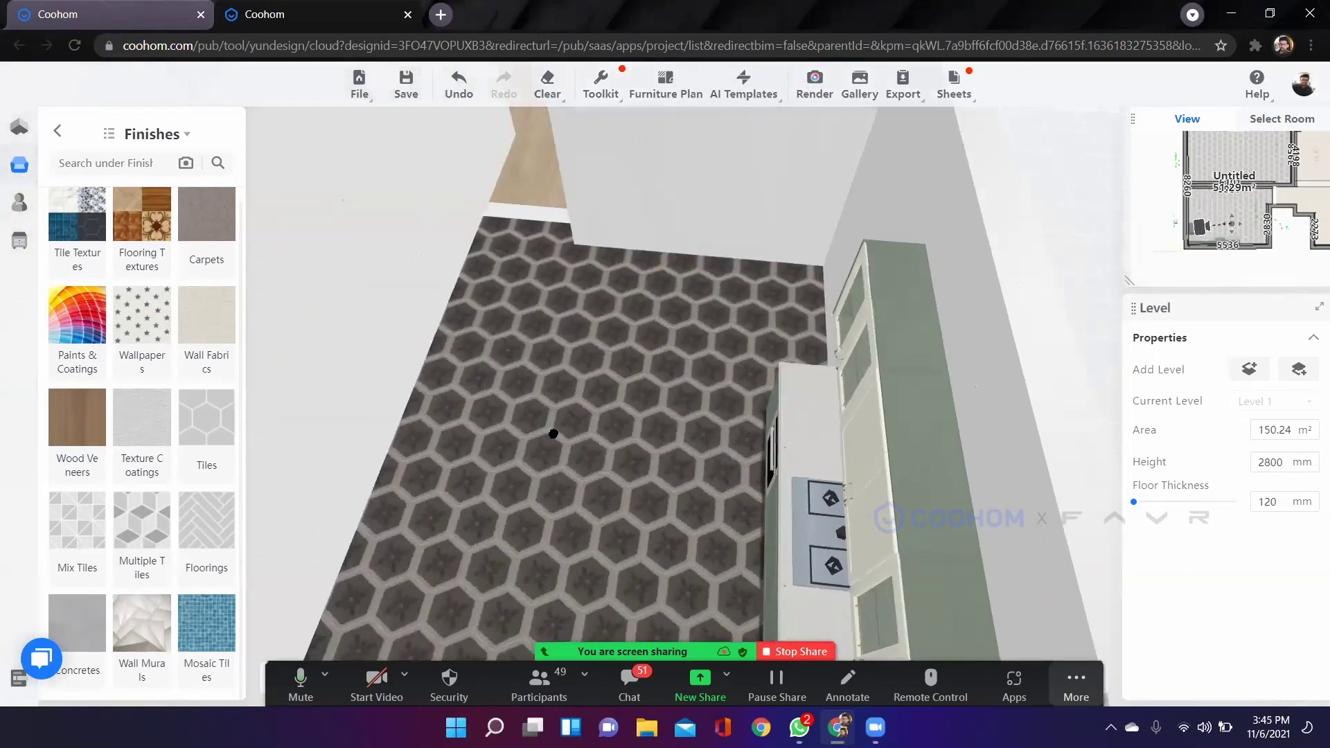
pyautogui.scroll(-2, 344, 451)
pyautogui.moveTo(344, 451); pyautogui.dragTo(193, 439, button='right')
pyautogui.scroll(2, 264, 465)
pyautogui.moveTo(265, 459); pyautogui.dragTo(683, 493)
pyautogui.moveTo(291, 478); pyautogui.dragTo(748, 505)
pyautogui.scroll(-3, 749, 504)
pyautogui.moveTo(644, 544); pyautogui.dragTo(579, 343)
pyautogui.scroll(3, 721, 473)
pyautogui.scroll(5, 580, 347)
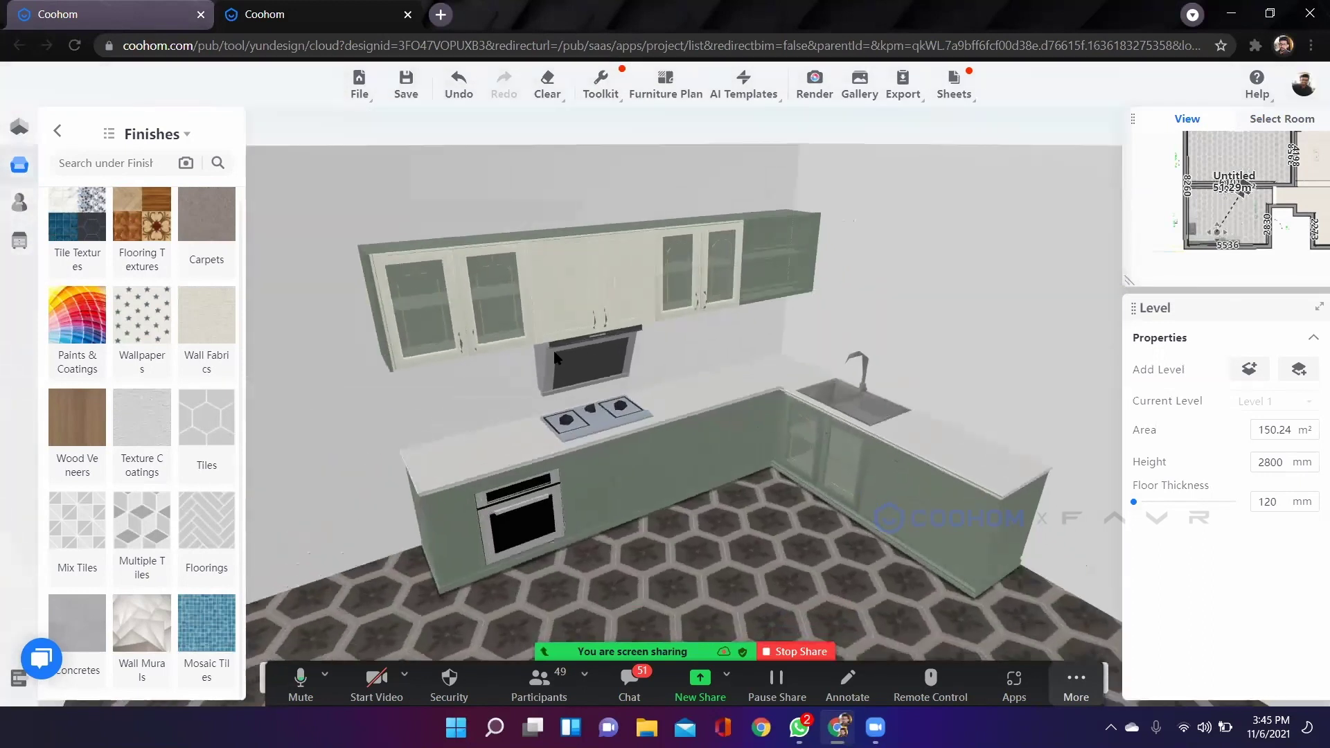
# Select the wall behind the hob and upper cabinets and open it in the Wall Editor.
pyautogui.click(806, 367)
pyautogui.scroll(-3, 806, 368)
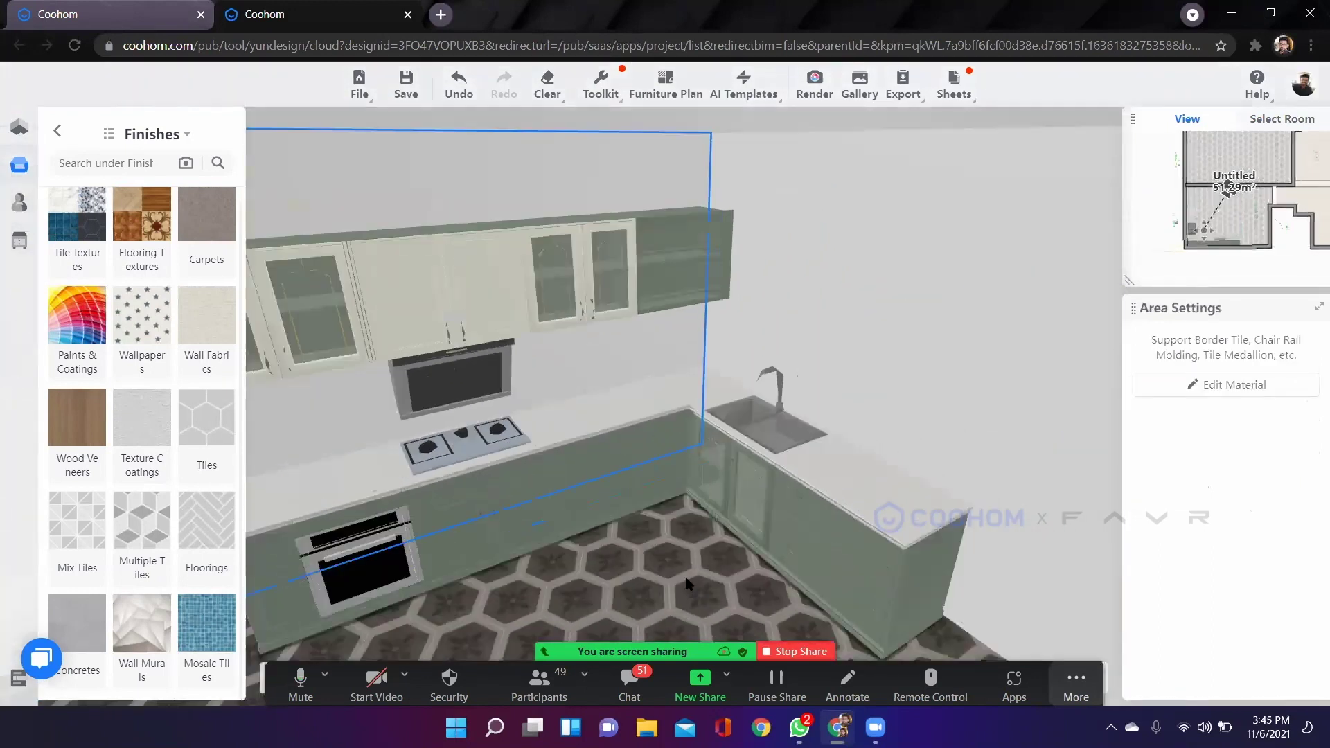
pyautogui.moveTo(715, 566); pyautogui.dragTo(817, 553)
pyautogui.scroll(-5, 820, 559)
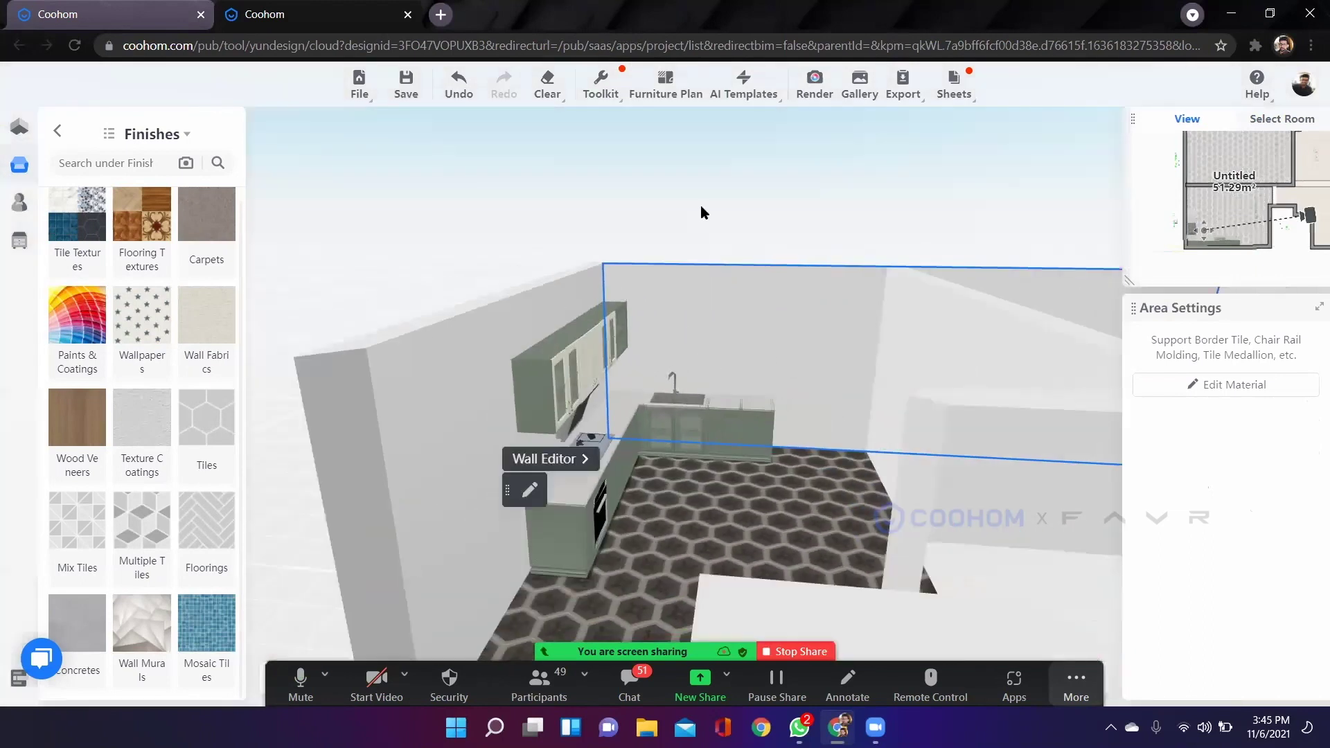
pyautogui.click(742, 416)
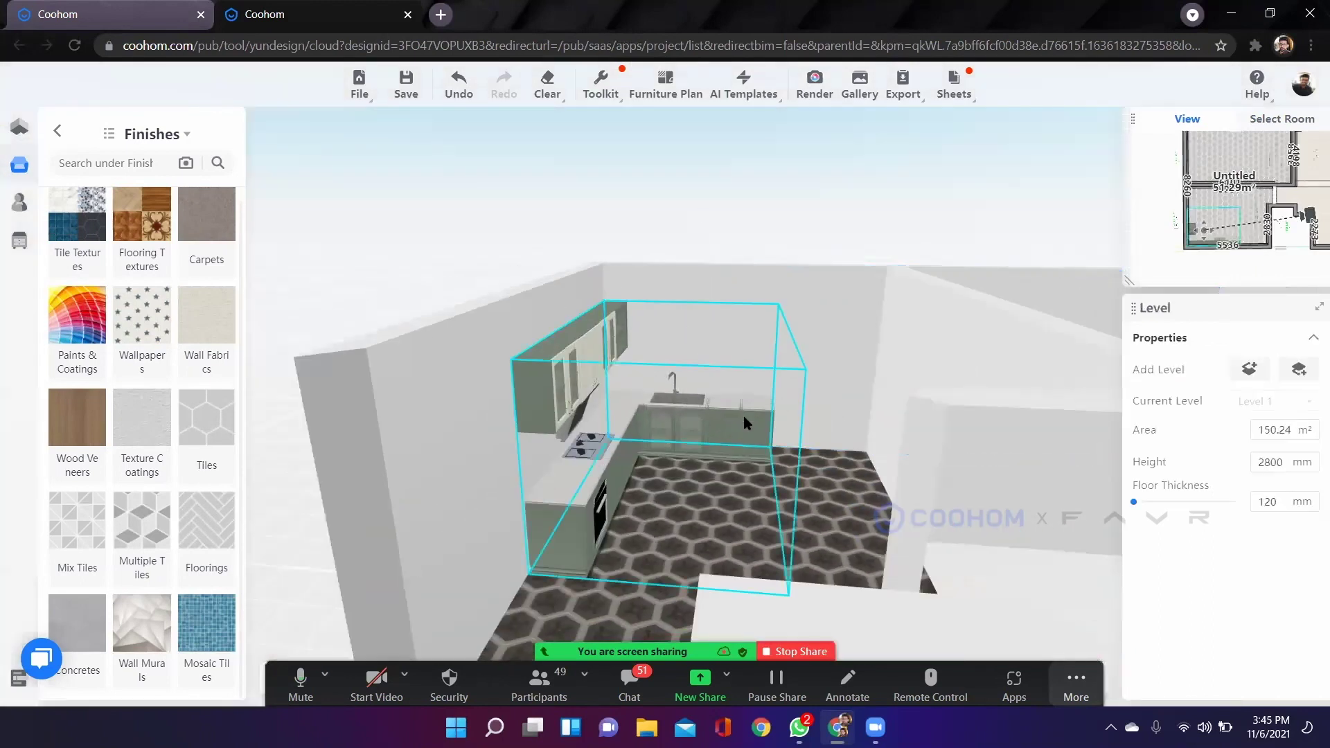
pyautogui.scroll(3, 762, 381)
pyautogui.click(722, 237)
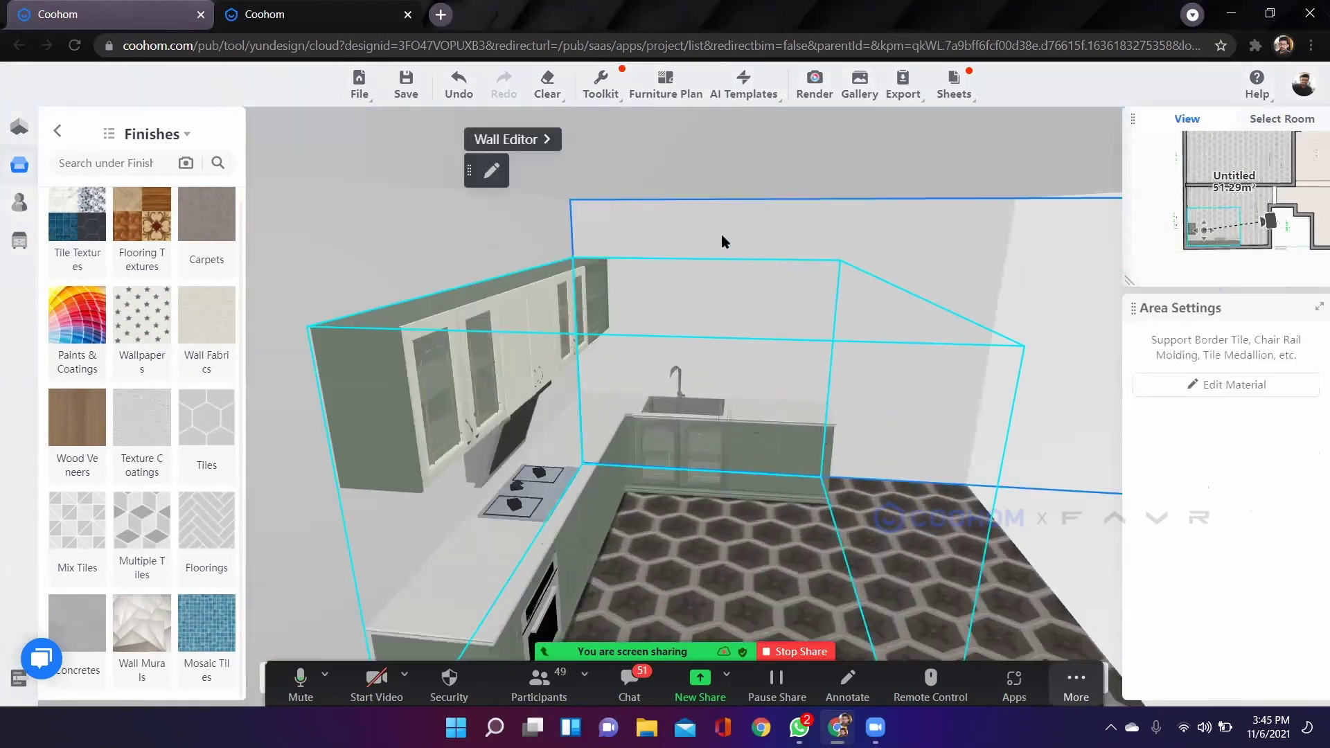
pyautogui.moveTo(969, 624); pyautogui.dragTo(607, 189)
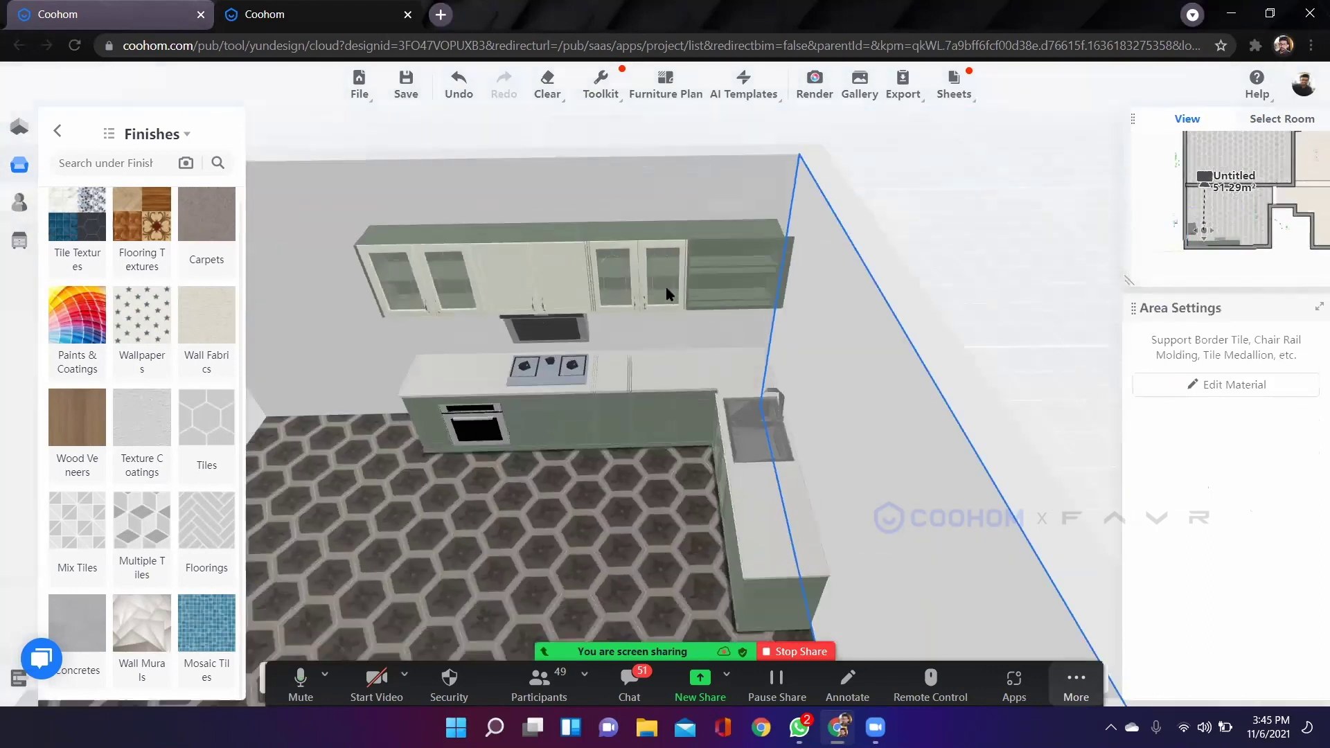
pyautogui.click(606, 182)
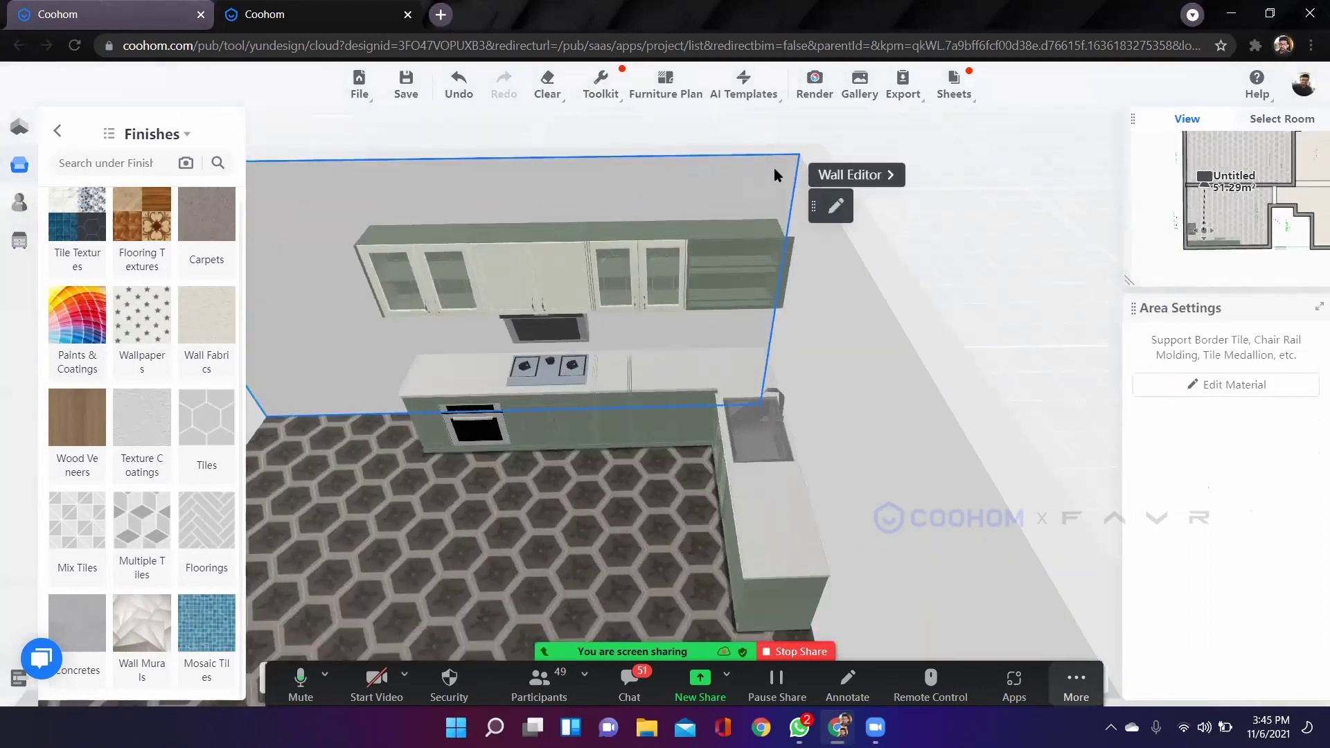
pyautogui.click(856, 175)
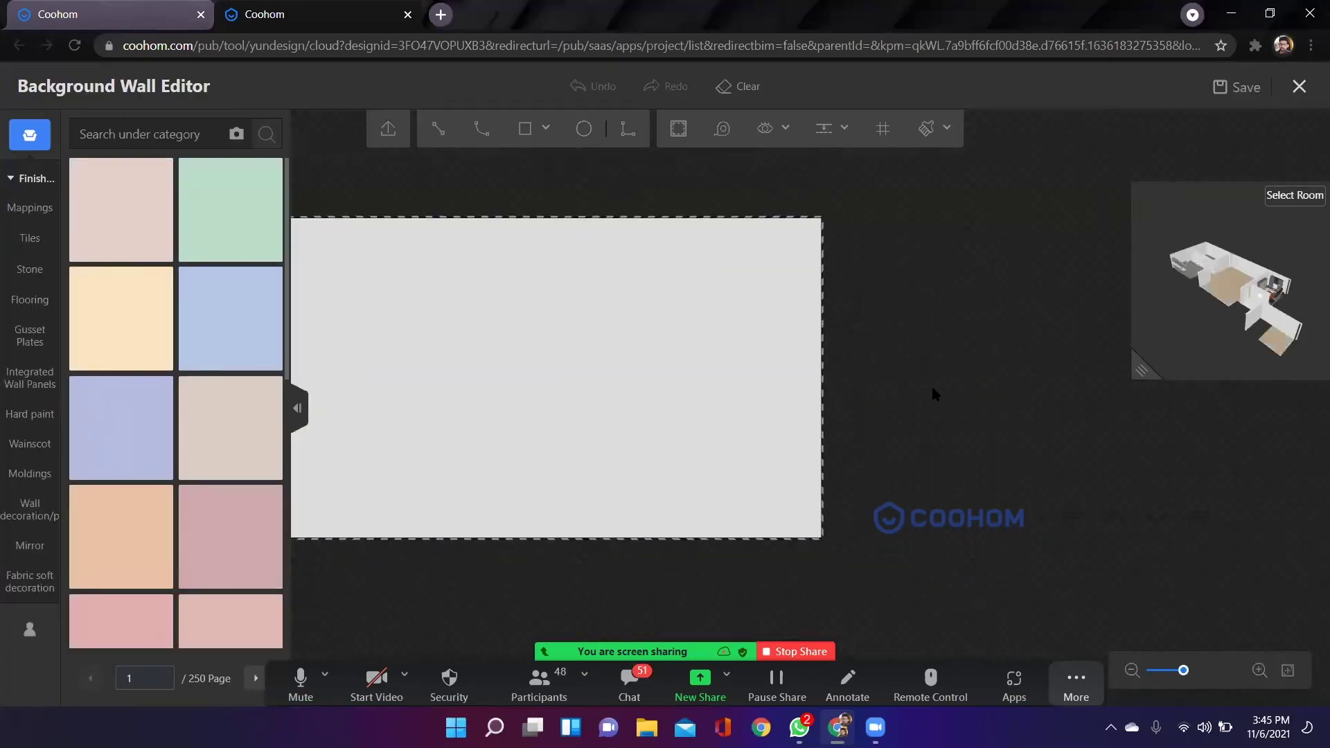
# Enlarge the wall editor's 3D preview and frame the kitchen cabinets in it beside the wall elevation.
pyautogui.click(439, 130)
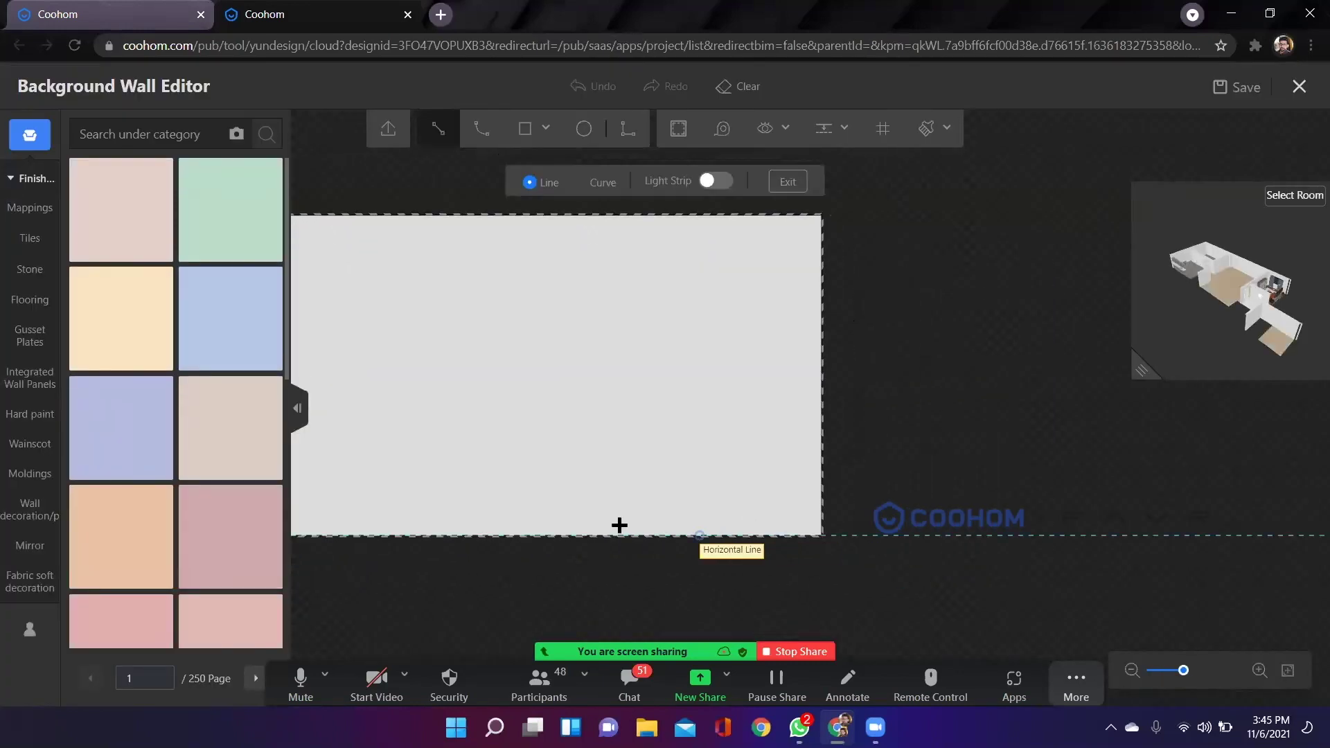
pyautogui.moveTo(1140, 372); pyautogui.dragTo(775, 599)
pyautogui.scroll(2, 1064, 444)
pyautogui.moveTo(1069, 396); pyautogui.dragTo(921, 405)
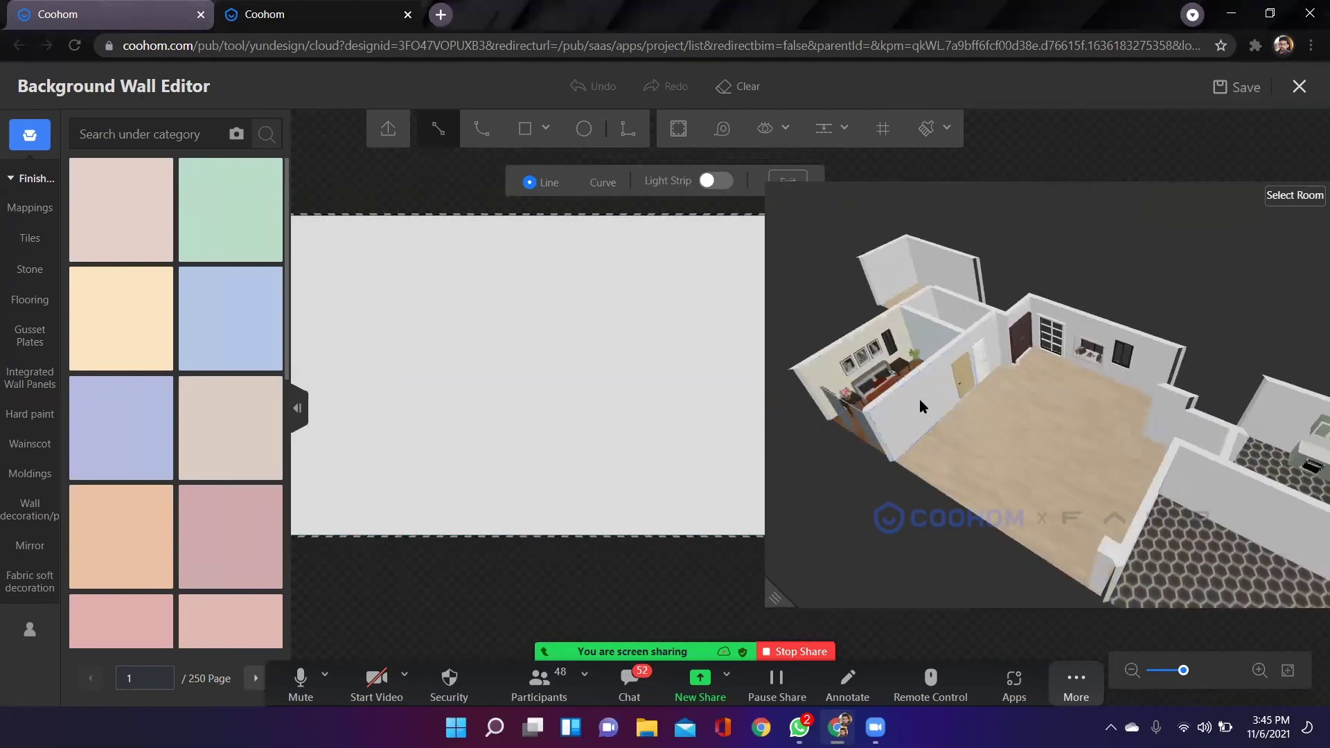
pyautogui.moveTo(1184, 427); pyautogui.dragTo(1106, 456, button='right')
pyautogui.moveTo(1140, 455); pyautogui.dragTo(926, 439)
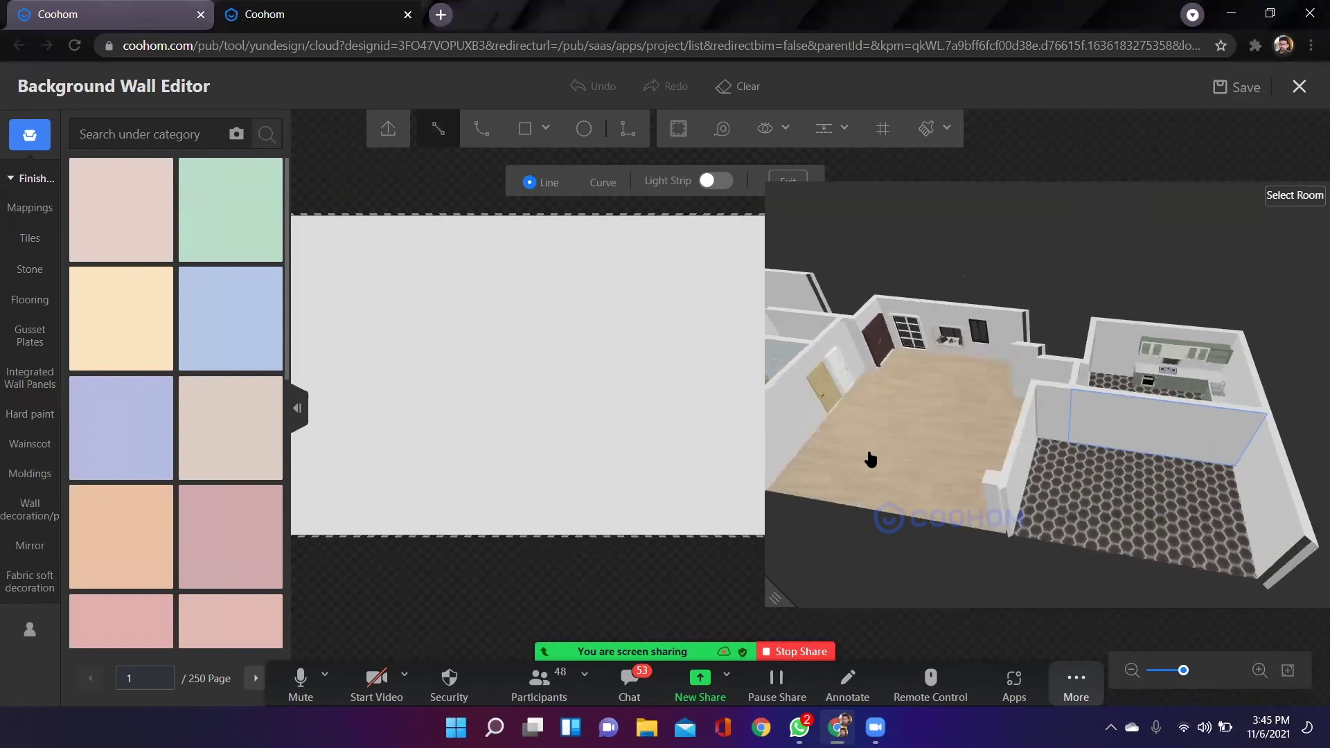
pyautogui.moveTo(1133, 425); pyautogui.dragTo(1008, 425, button='right')
pyautogui.scroll(5, 1008, 425)
pyautogui.scroll(8, 1013, 534)
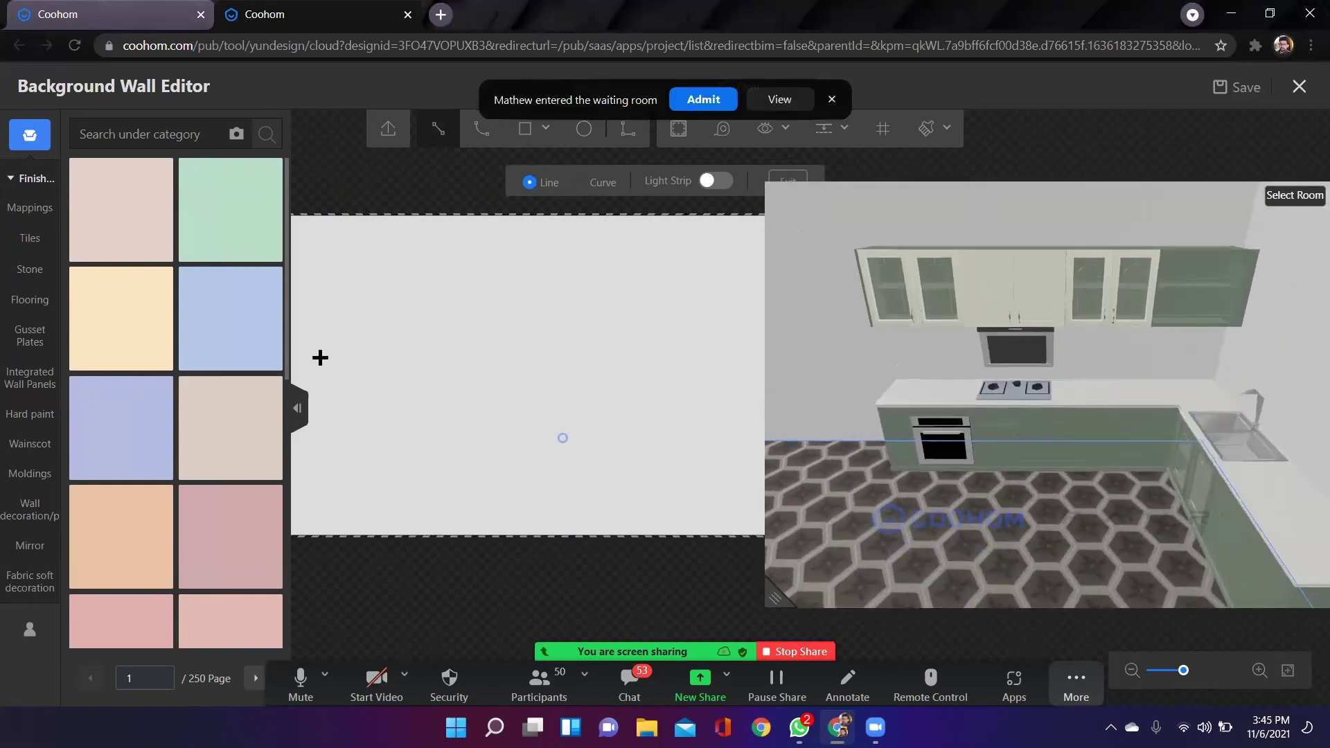
pyautogui.scroll(-3, 641, 315)
pyautogui.moveTo(597, 385); pyautogui.dragTo(488, 388, button='right')
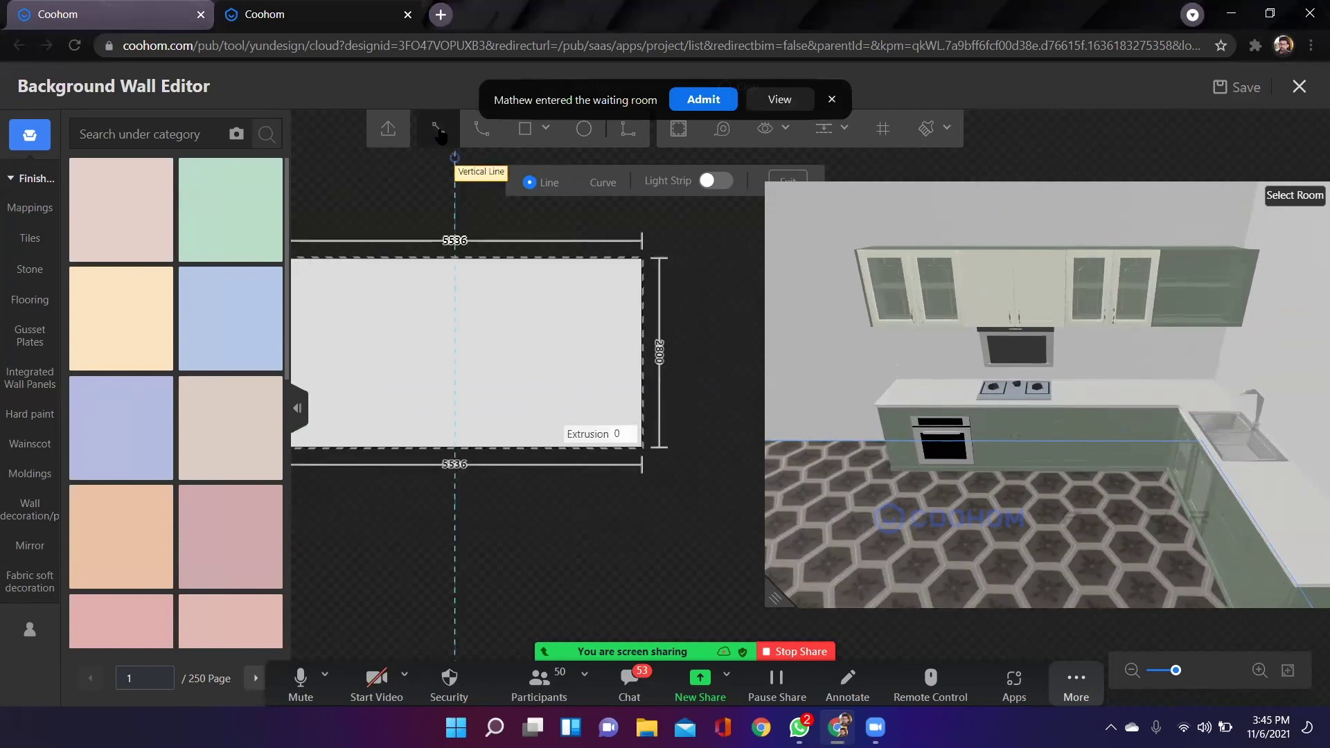
# Draw a rectangular backsplash outline with the Line tool from the wall's right edge, 750 mm above the floor, 2500 mm wide and about 1001 mm high.
pyautogui.click(640, 448)
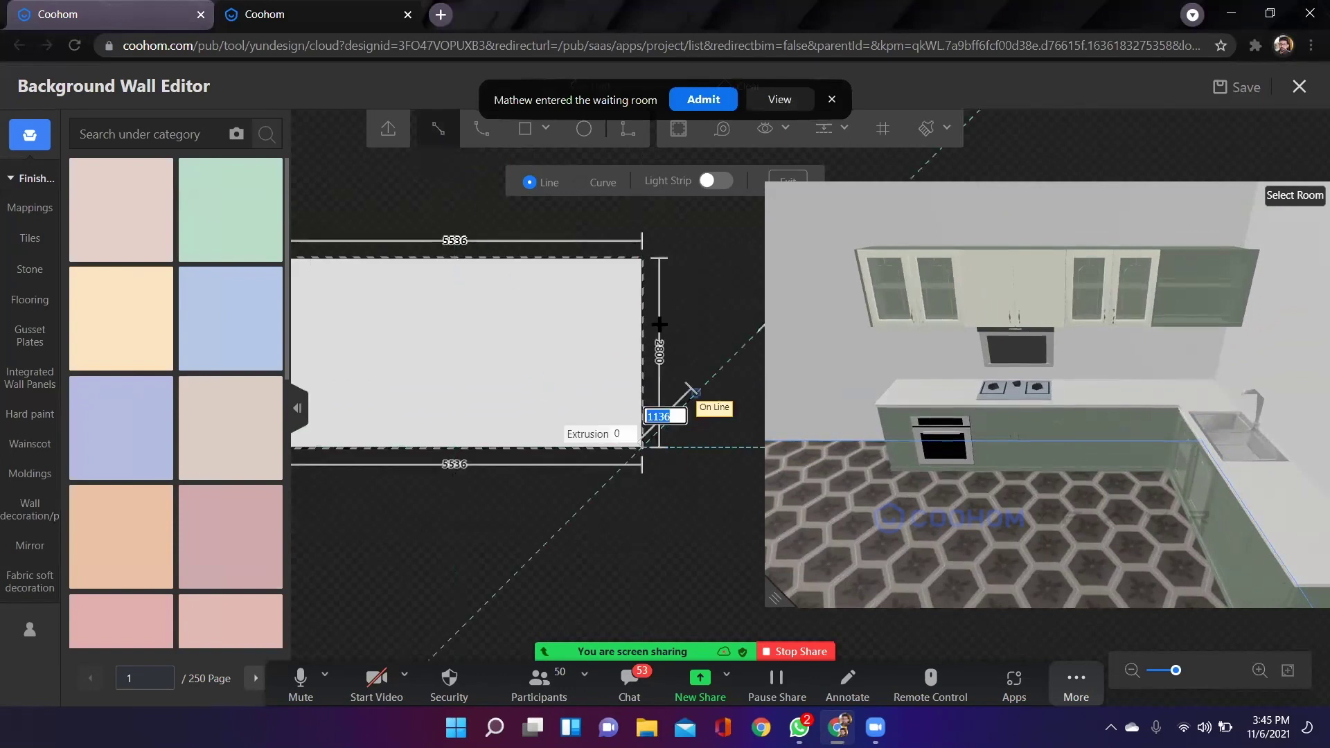
pyautogui.write('7')
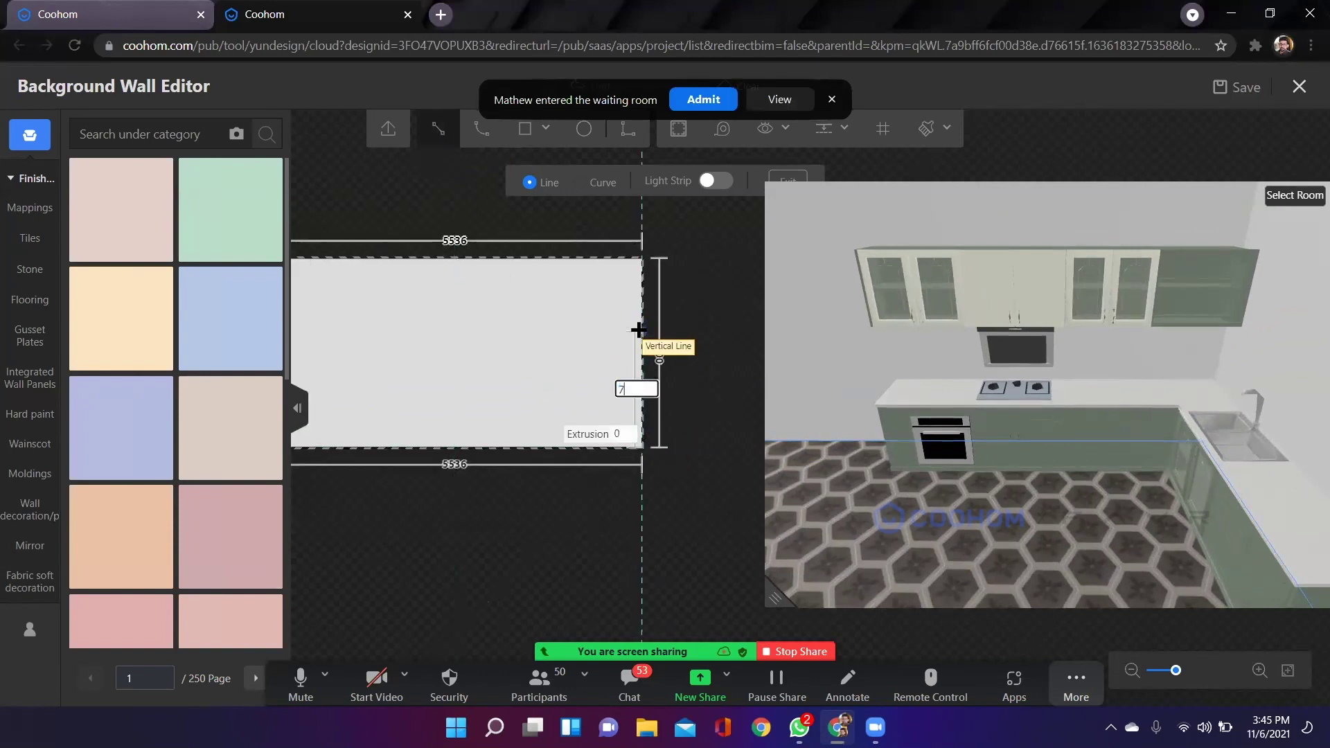
pyautogui.write('50')
pyautogui.press('Return')
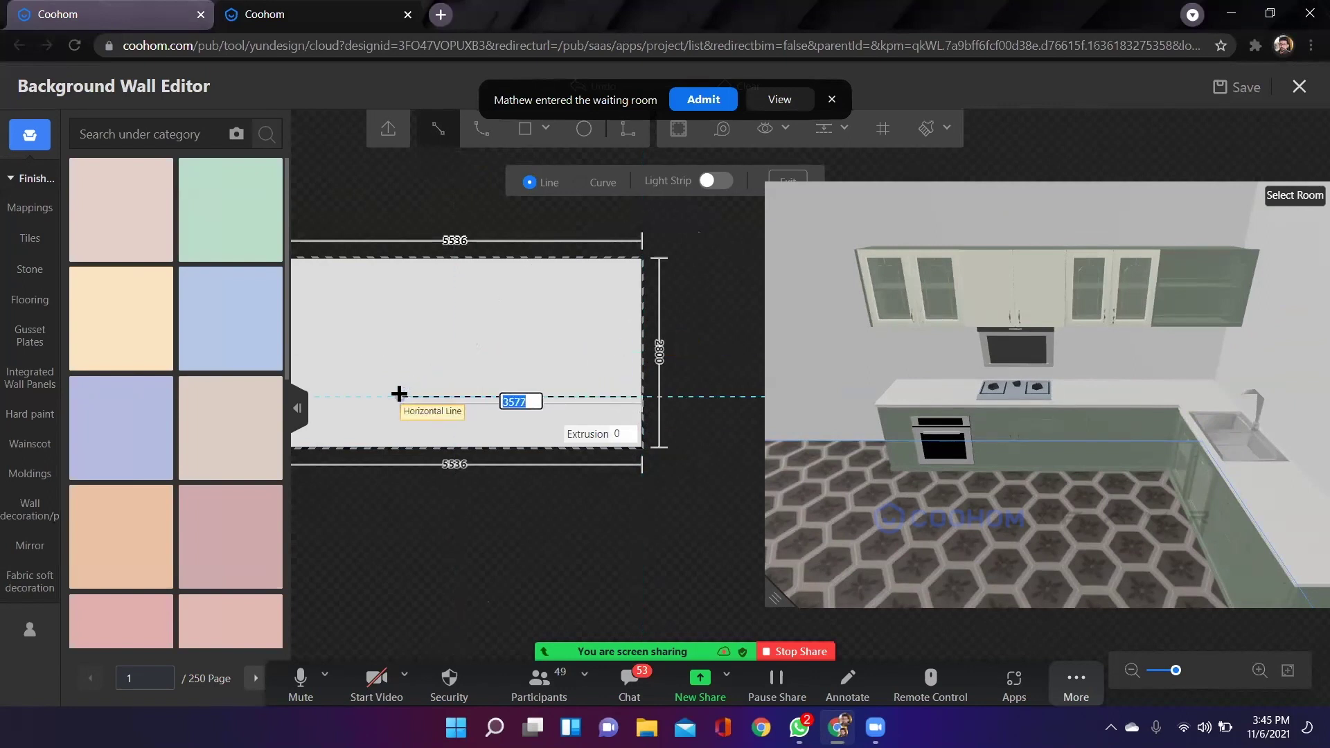
pyautogui.write('2500')
pyautogui.press('Return')
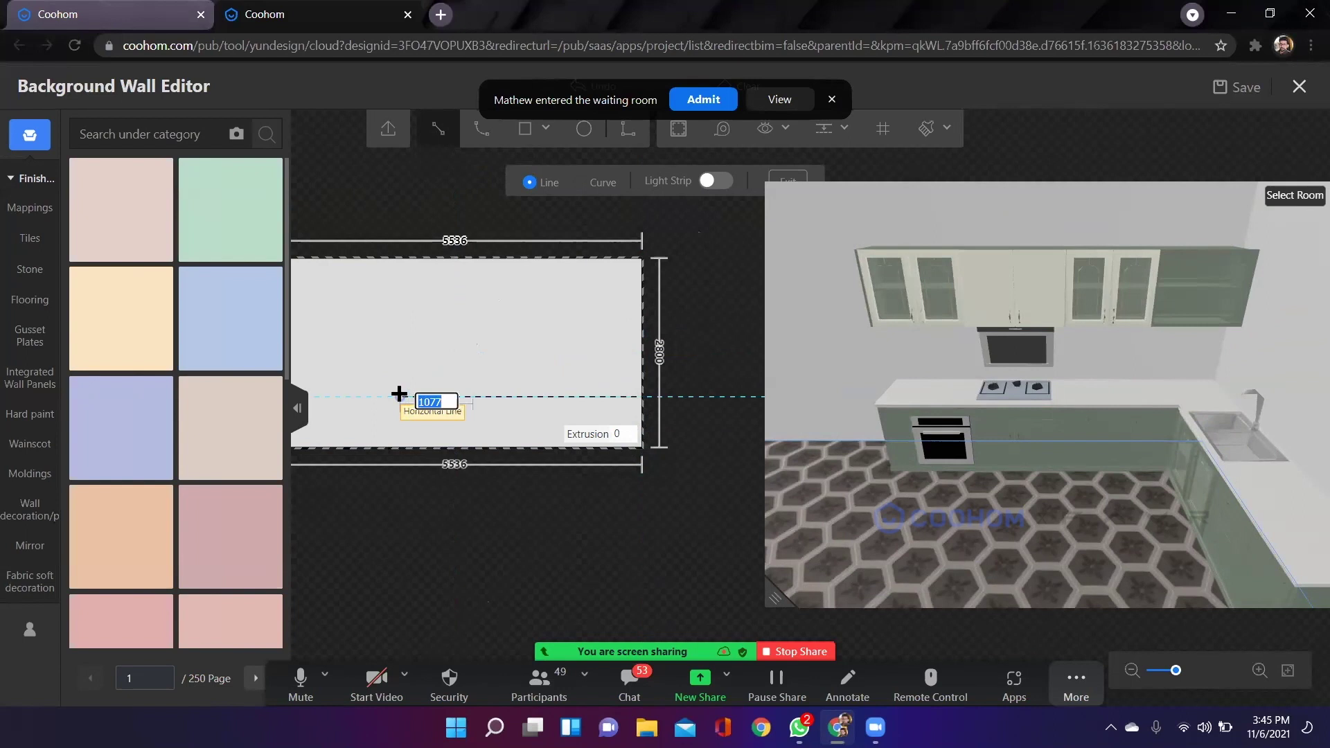
pyautogui.click(473, 399)
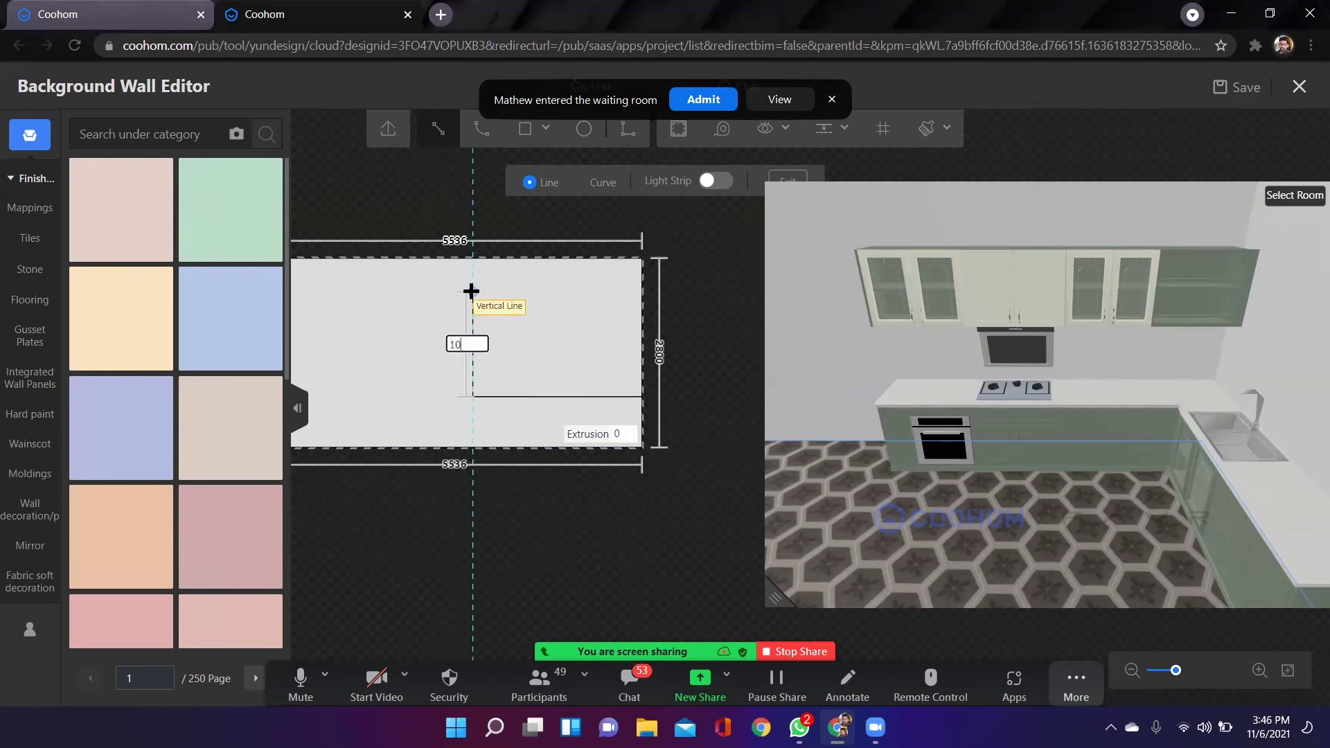
pyautogui.click(473, 327)
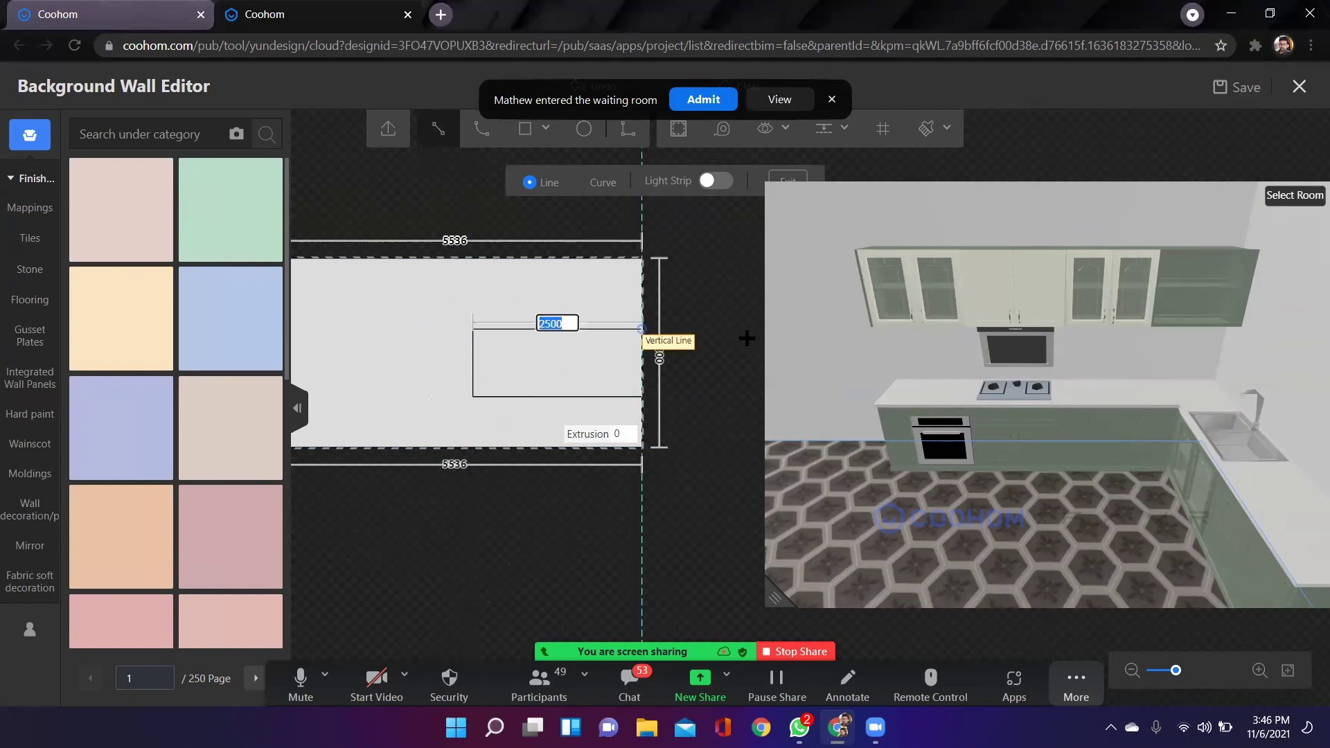
pyautogui.click(642, 328)
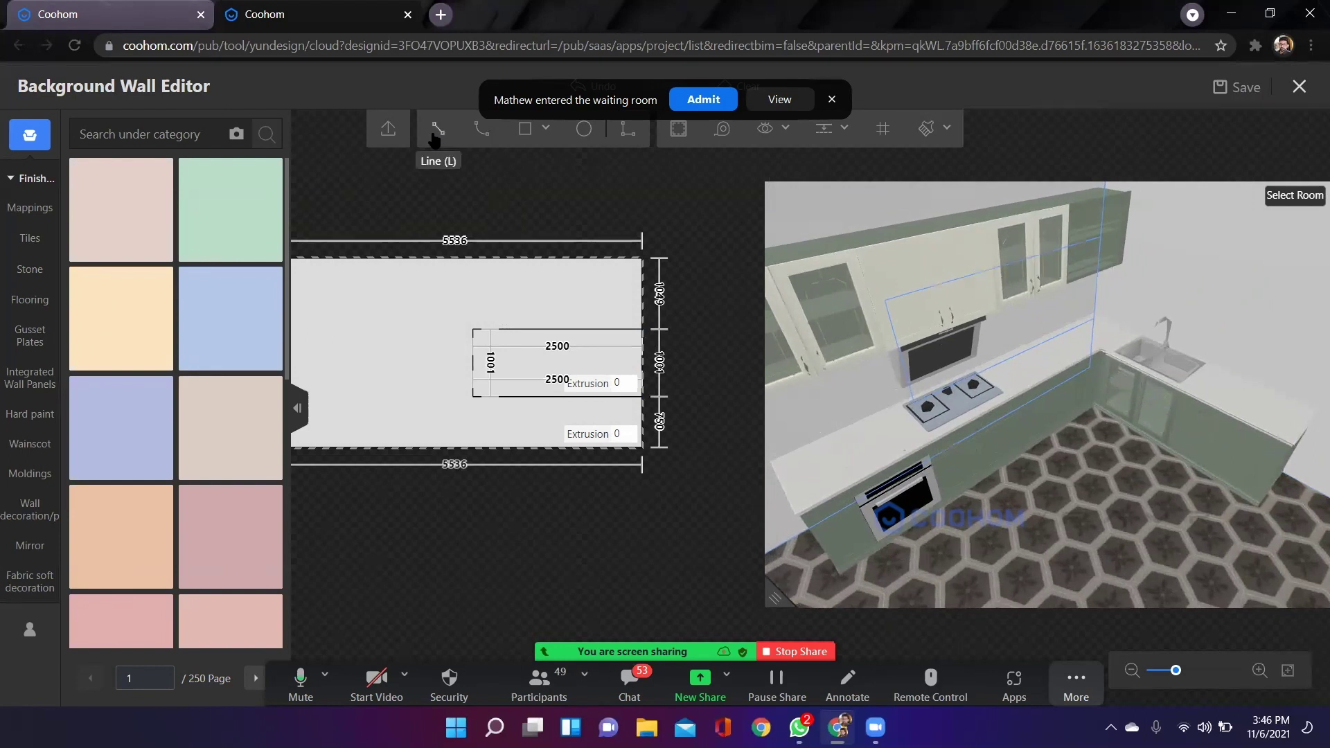
# Cover the outlined backsplash area with the multicoloured patterned tile from the Tiles category and check it in the preview.
pyautogui.click(30, 237)
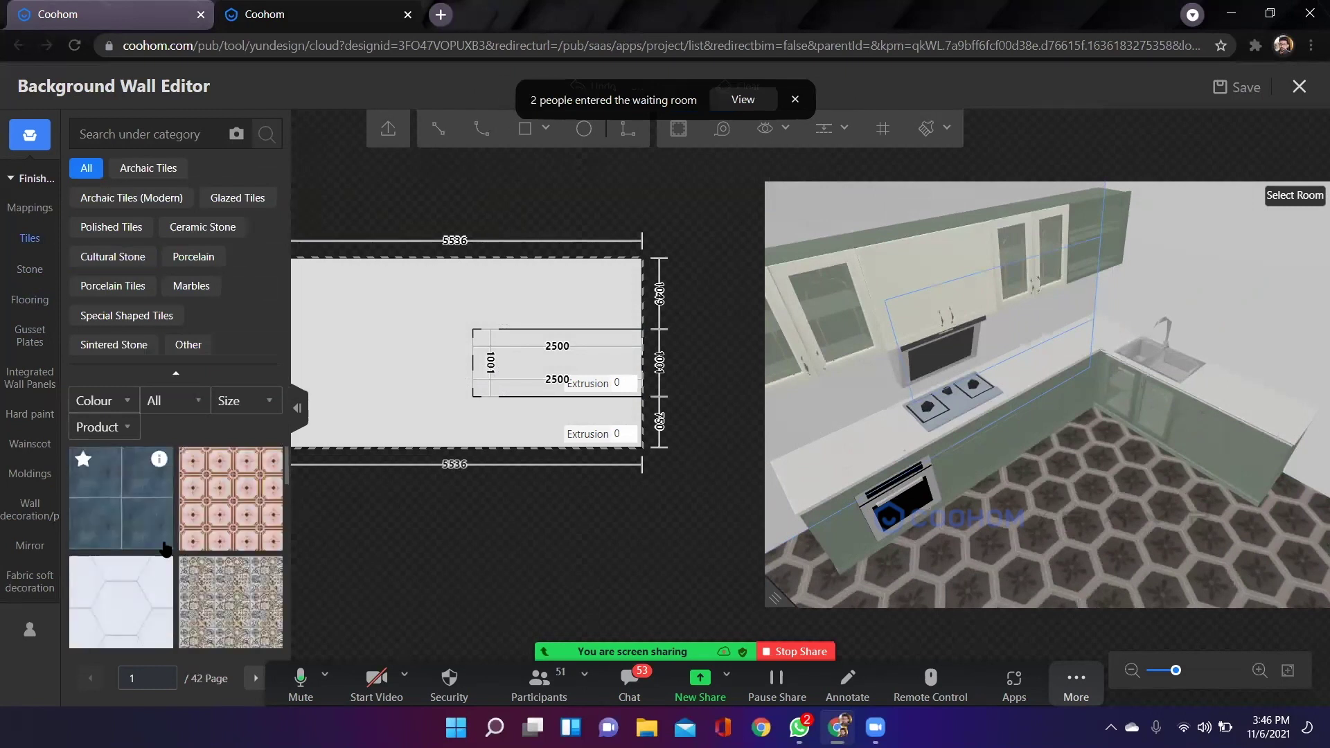
pyautogui.click(513, 342)
pyautogui.moveTo(989, 540); pyautogui.dragTo(969, 457)
pyautogui.scroll(3, 975, 450)
pyautogui.press('a')
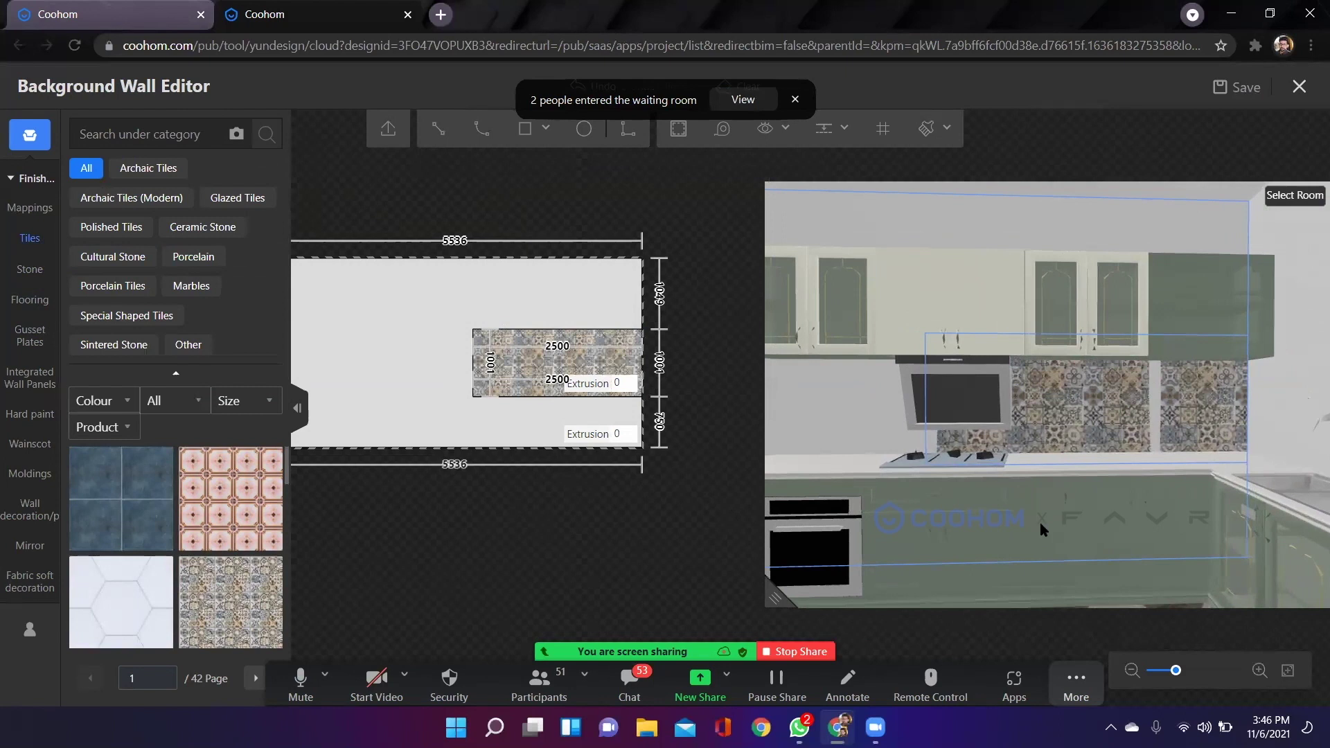
pyautogui.scroll(-1, 1039, 522)
pyautogui.press('a')
pyautogui.press('a')
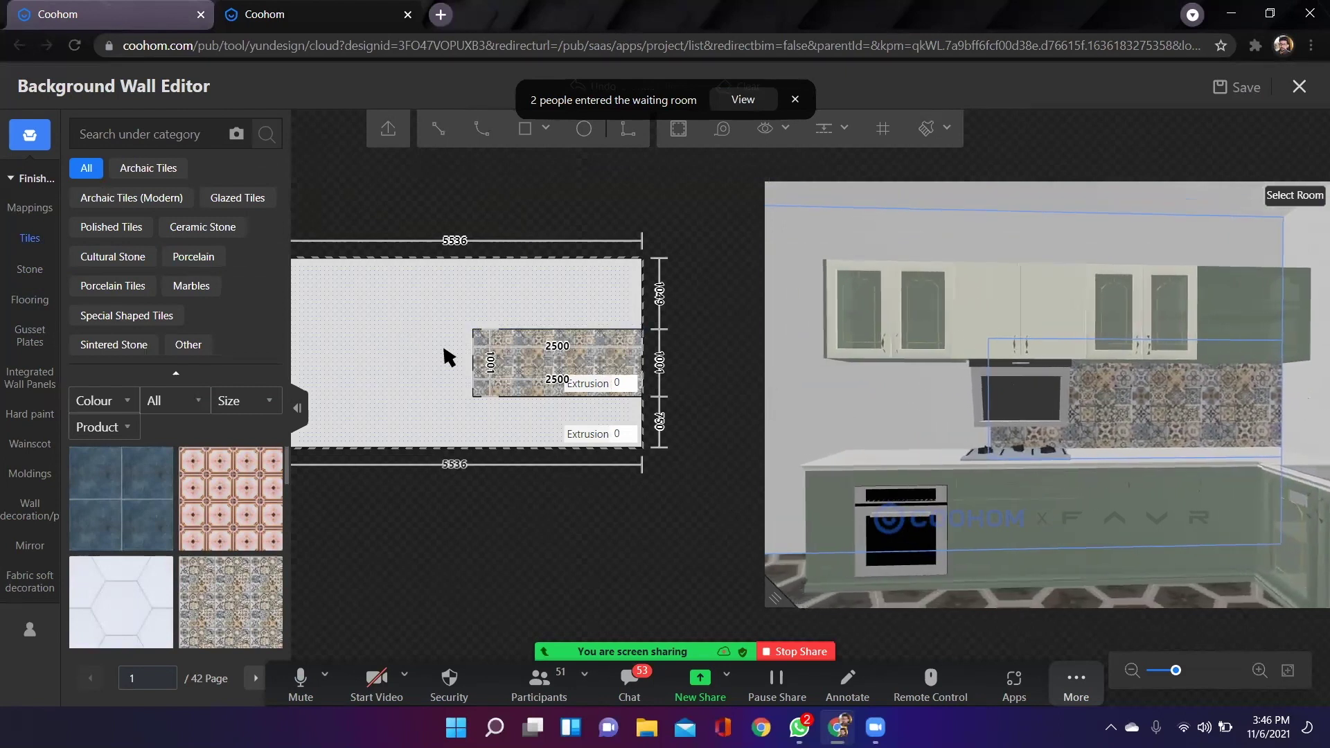
# Widen the tiled backsplash area to about 3897 mm by moving its left edge outward.
pyautogui.moveTo(475, 360); pyautogui.dragTo(379, 363)
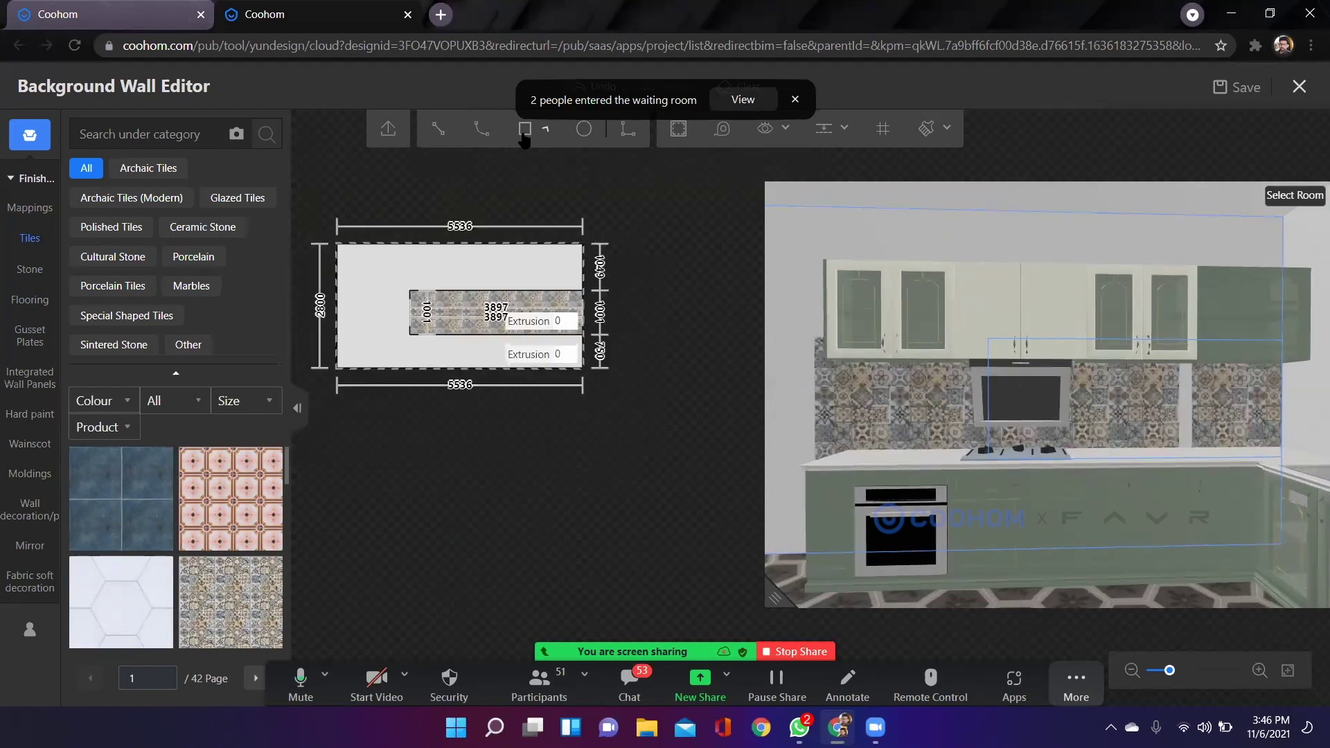
pyautogui.moveTo(524, 138)
pyautogui.scroll(-2, 928, 350)
pyautogui.press('a')
pyautogui.press('a')
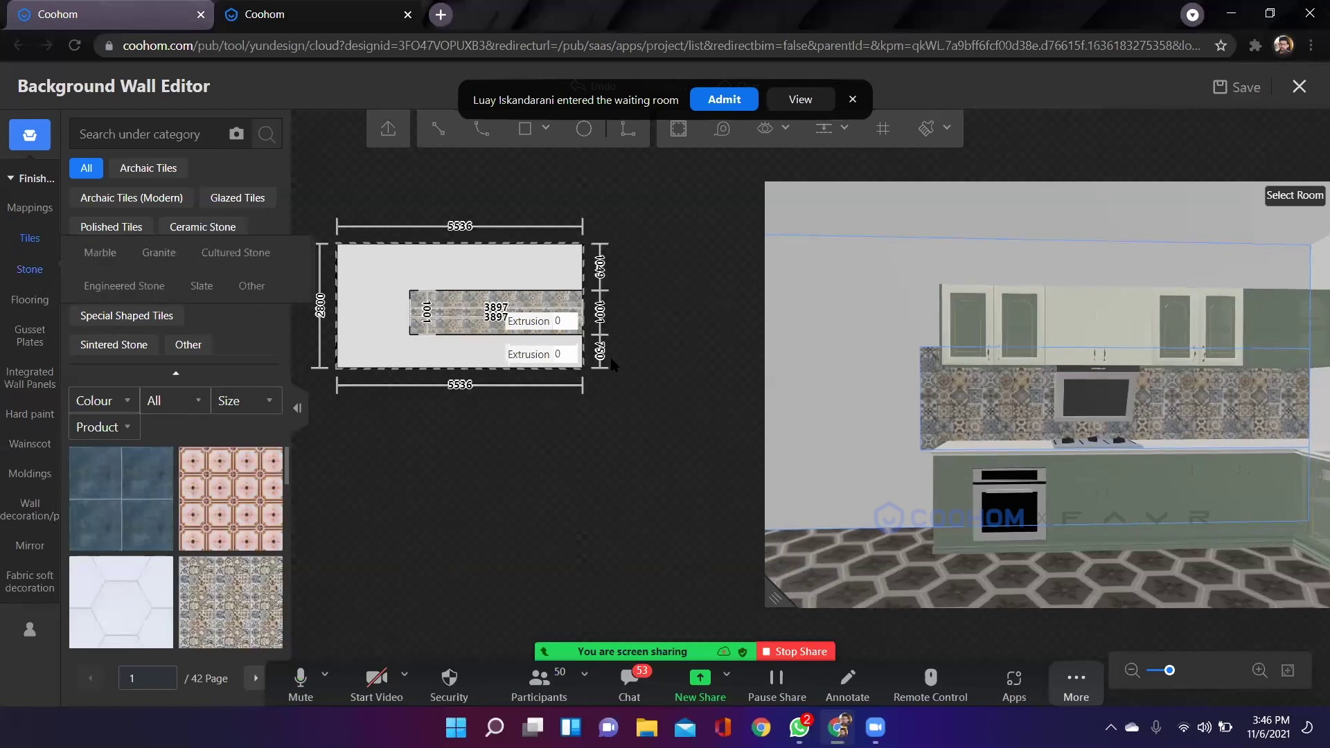
# Check the backsplash from an angle in the preview, save the wall design and exit the wall editor.
pyautogui.scroll(-2, 998, 463)
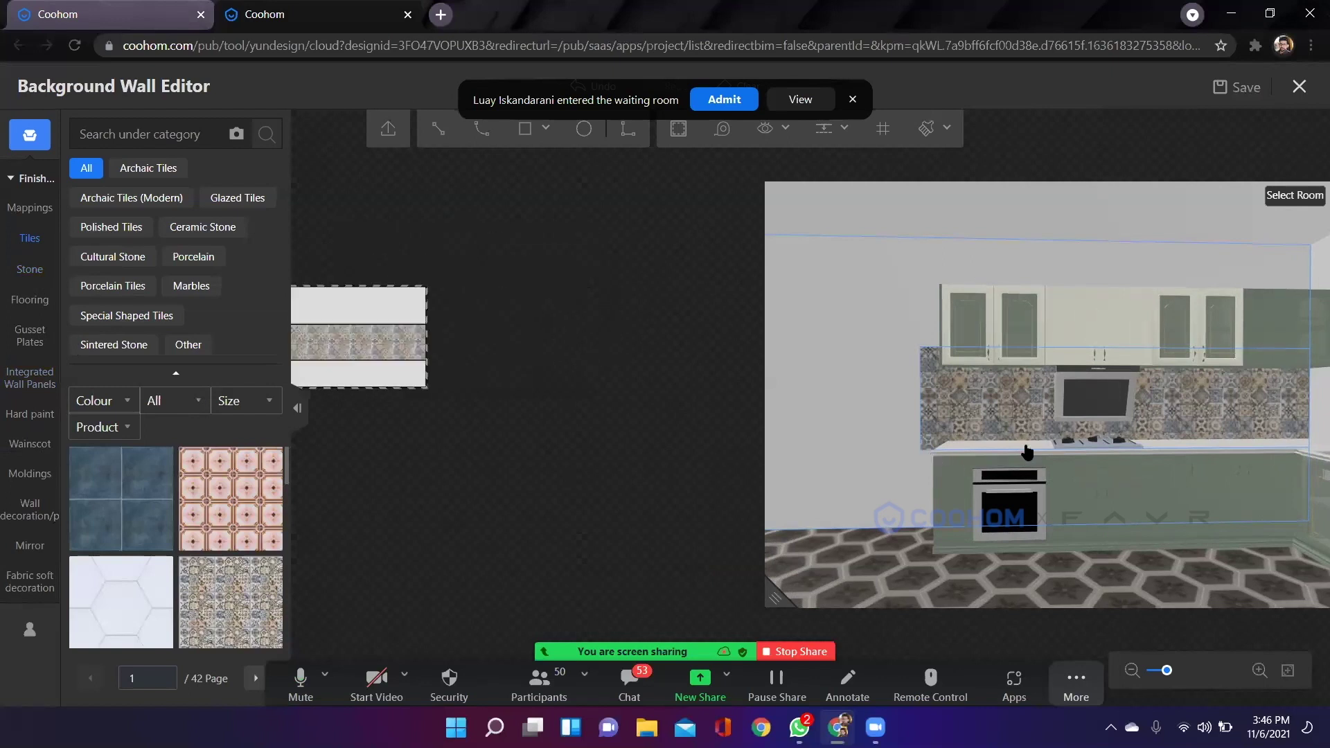
pyautogui.moveTo(980, 462); pyautogui.dragTo(993, 461)
pyautogui.moveTo(878, 486); pyautogui.dragTo(959, 238)
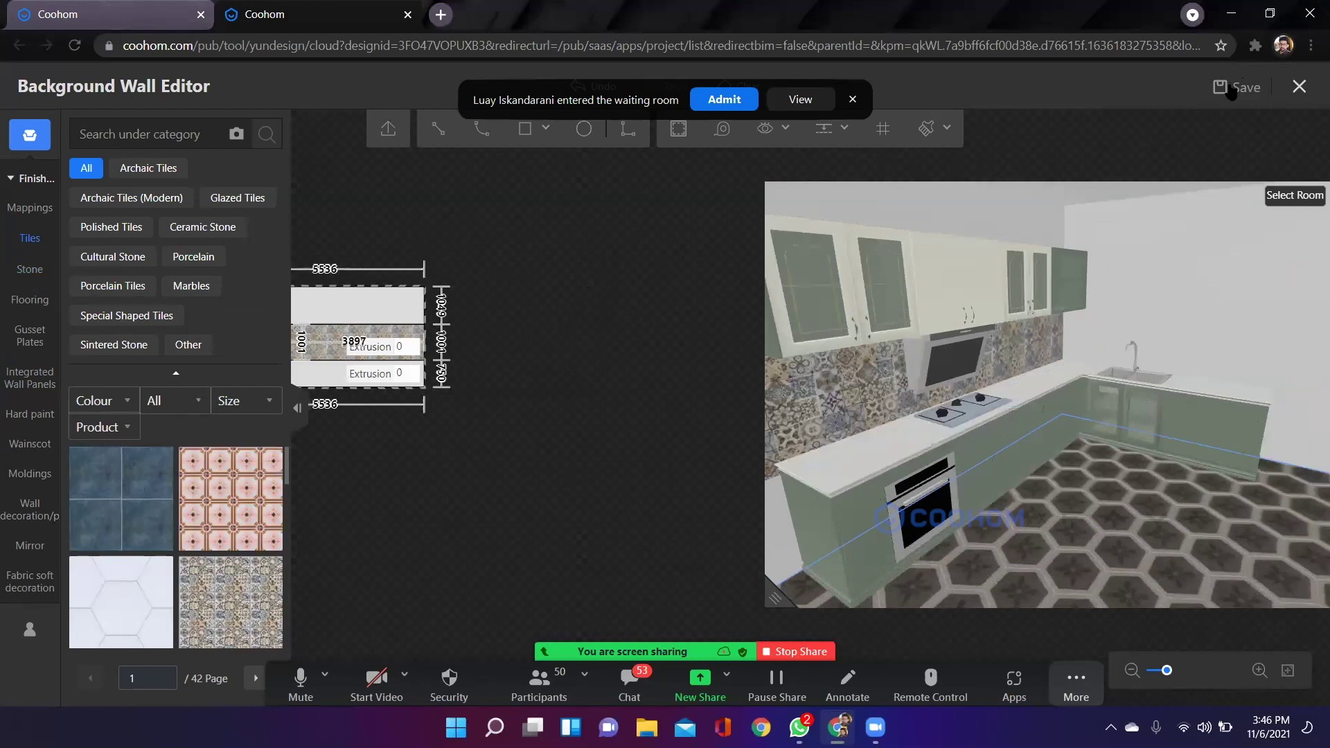
pyautogui.click(1308, 91)
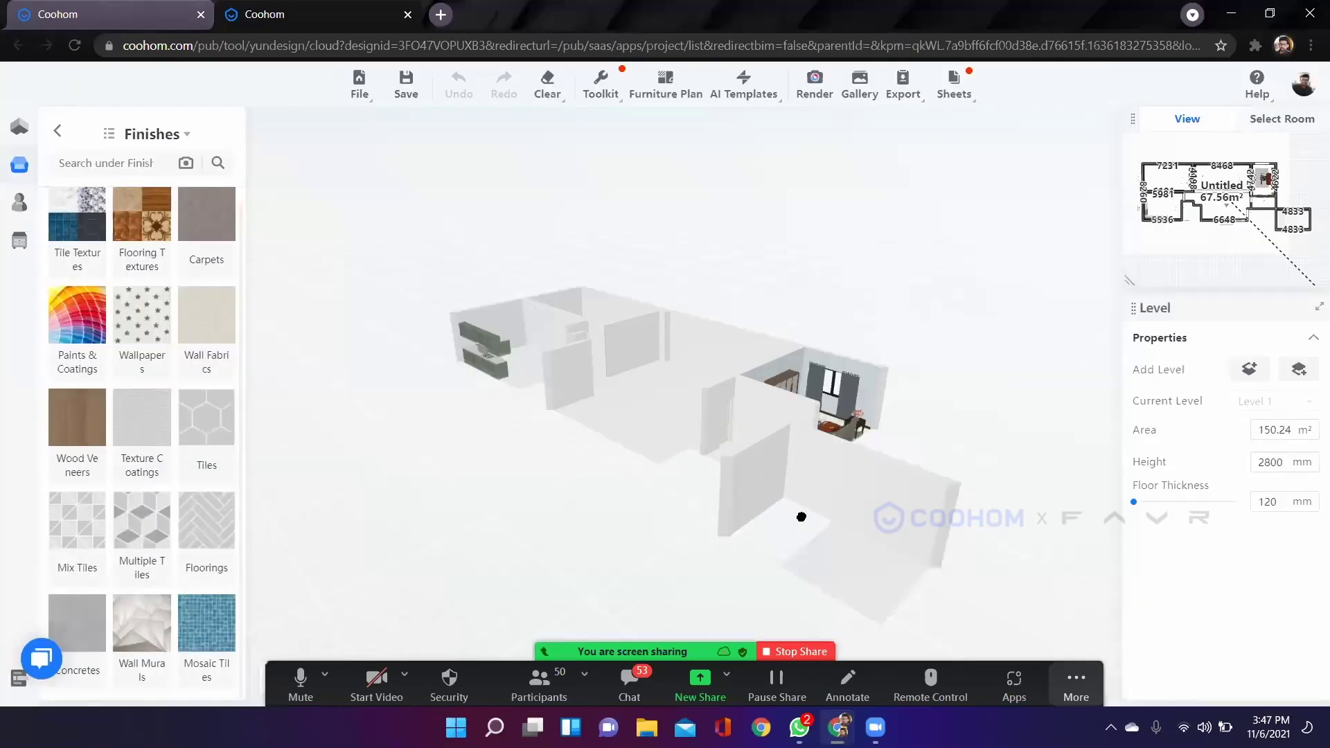
# Examine the finished kitchen's cabinets, patterned backsplash and hexagonal floor tile from several angles in the 3D view.
pyautogui.moveTo(800, 517); pyautogui.dragTo(834, 512)
pyautogui.doubleClick(775, 495)
pyautogui.moveTo(671, 514); pyautogui.dragTo(577, 477)
pyautogui.scroll(3, 646, 451)
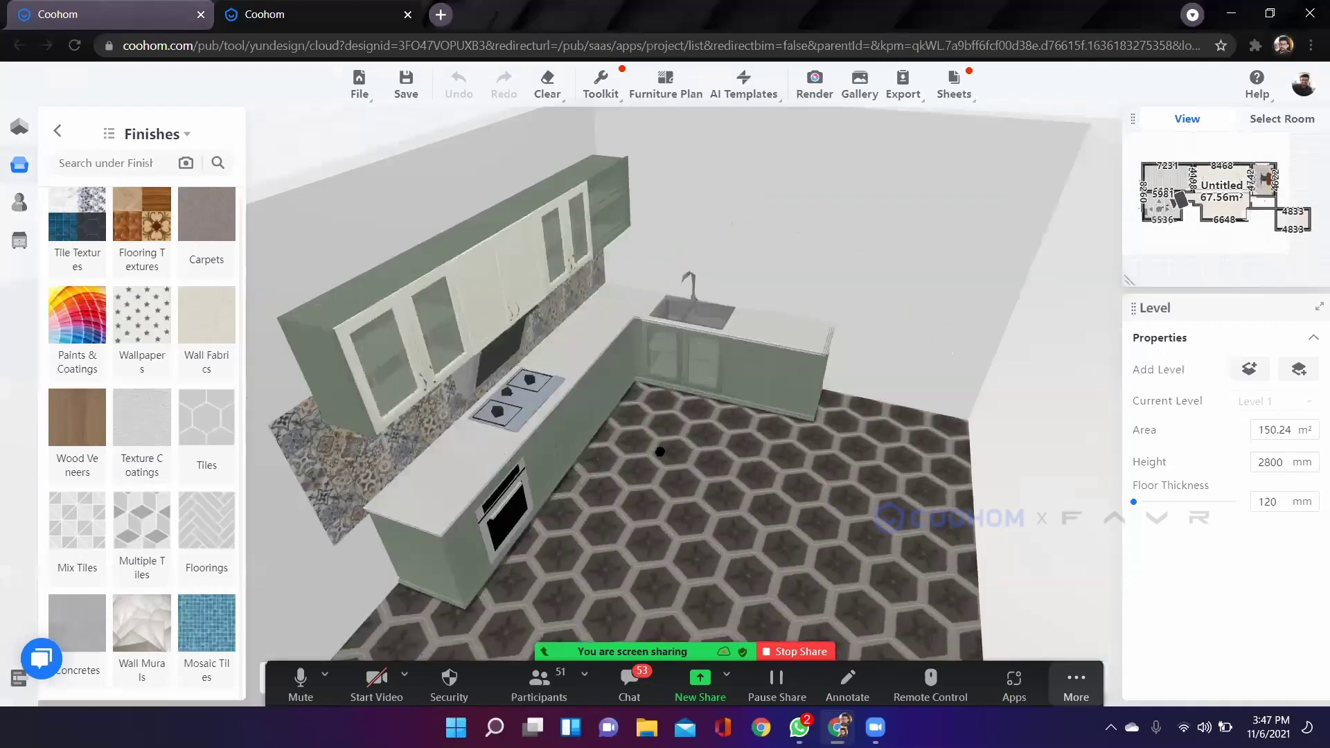
pyautogui.moveTo(683, 454); pyautogui.dragTo(680, 464)
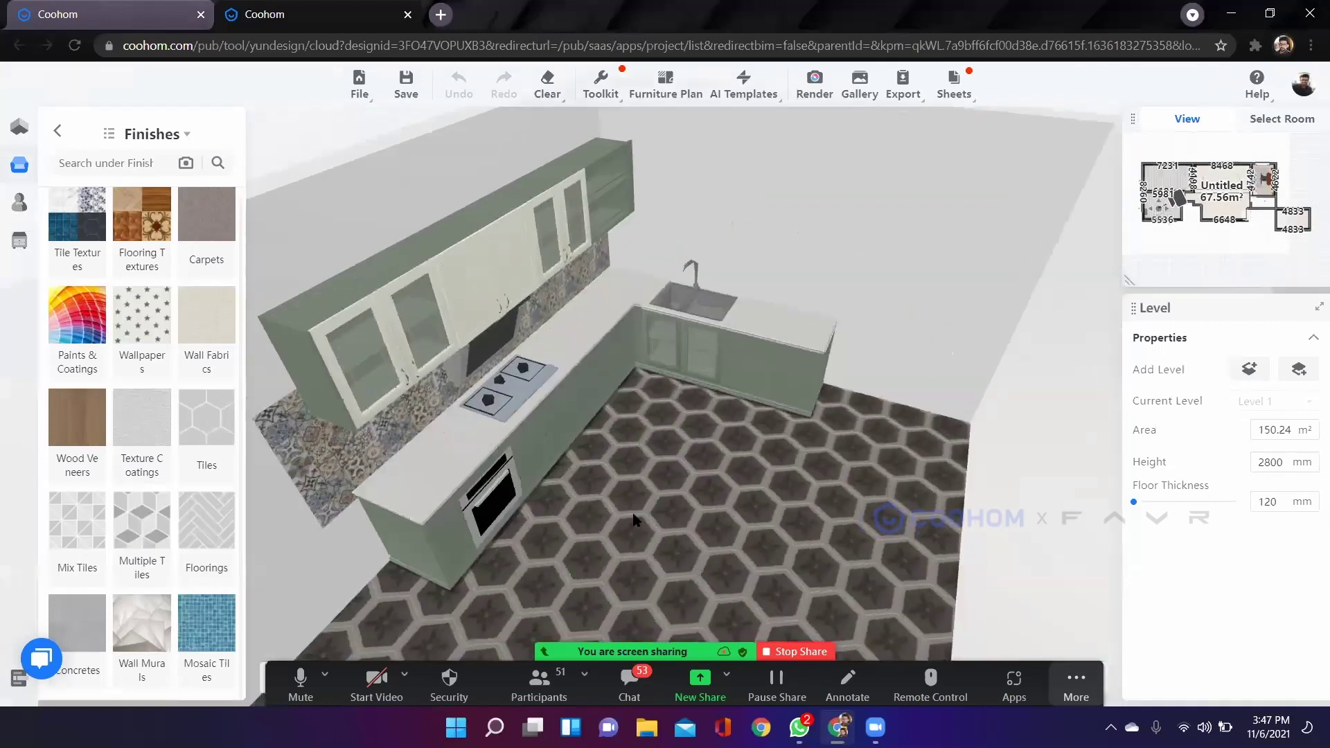
pyautogui.press('3')
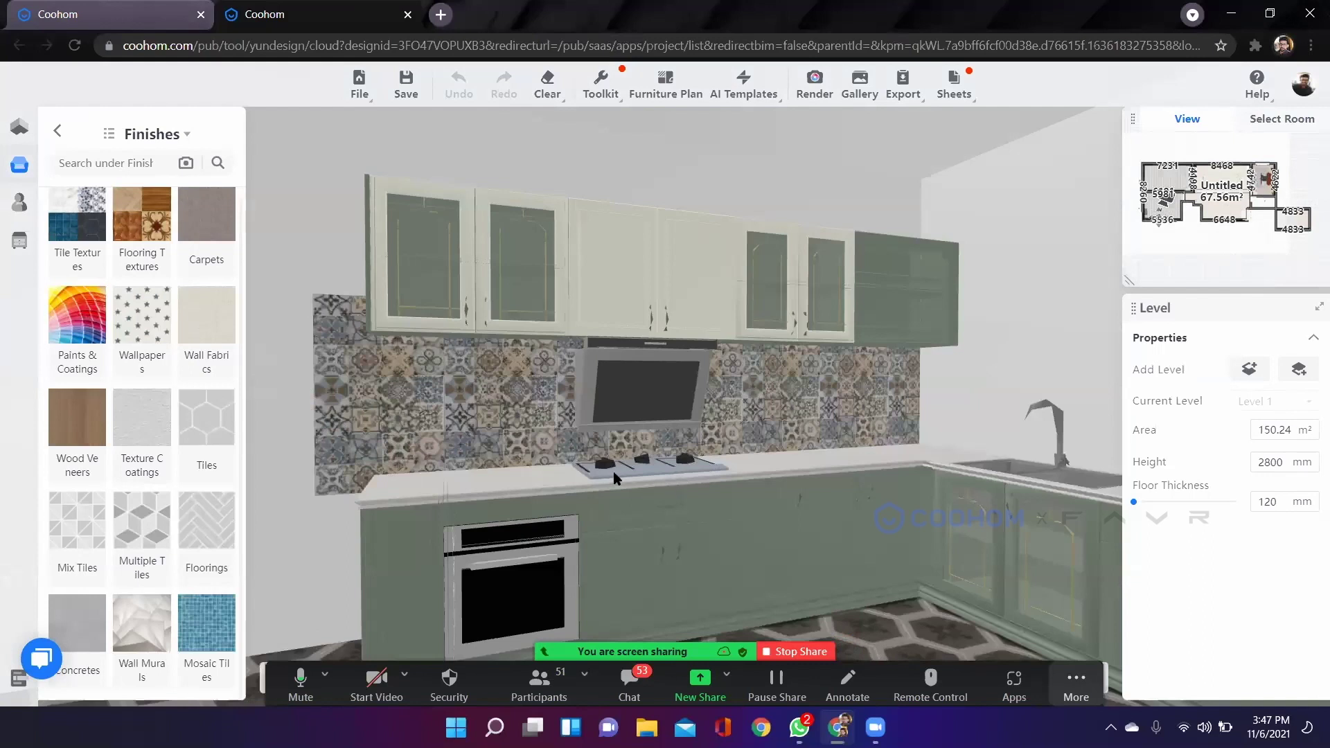
pyautogui.moveTo(678, 438); pyautogui.dragTo(651, 539)
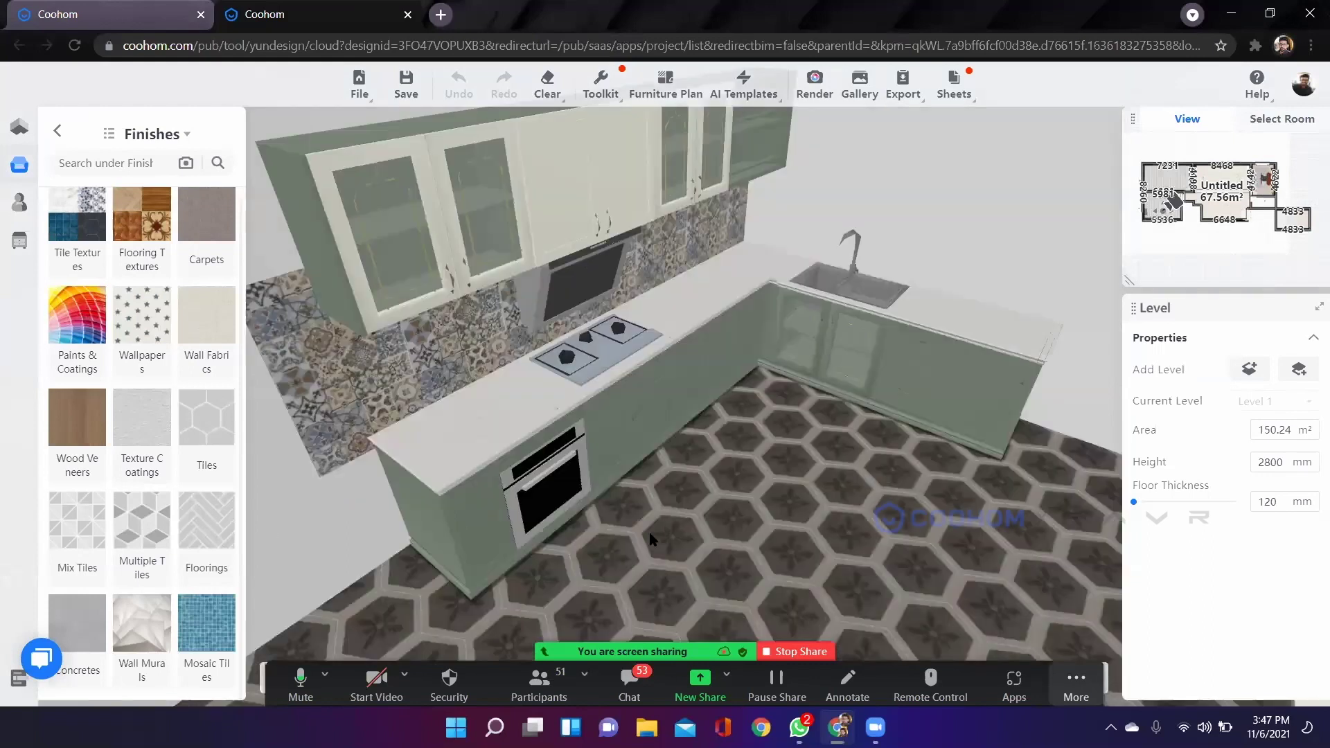
pyautogui.press('2')
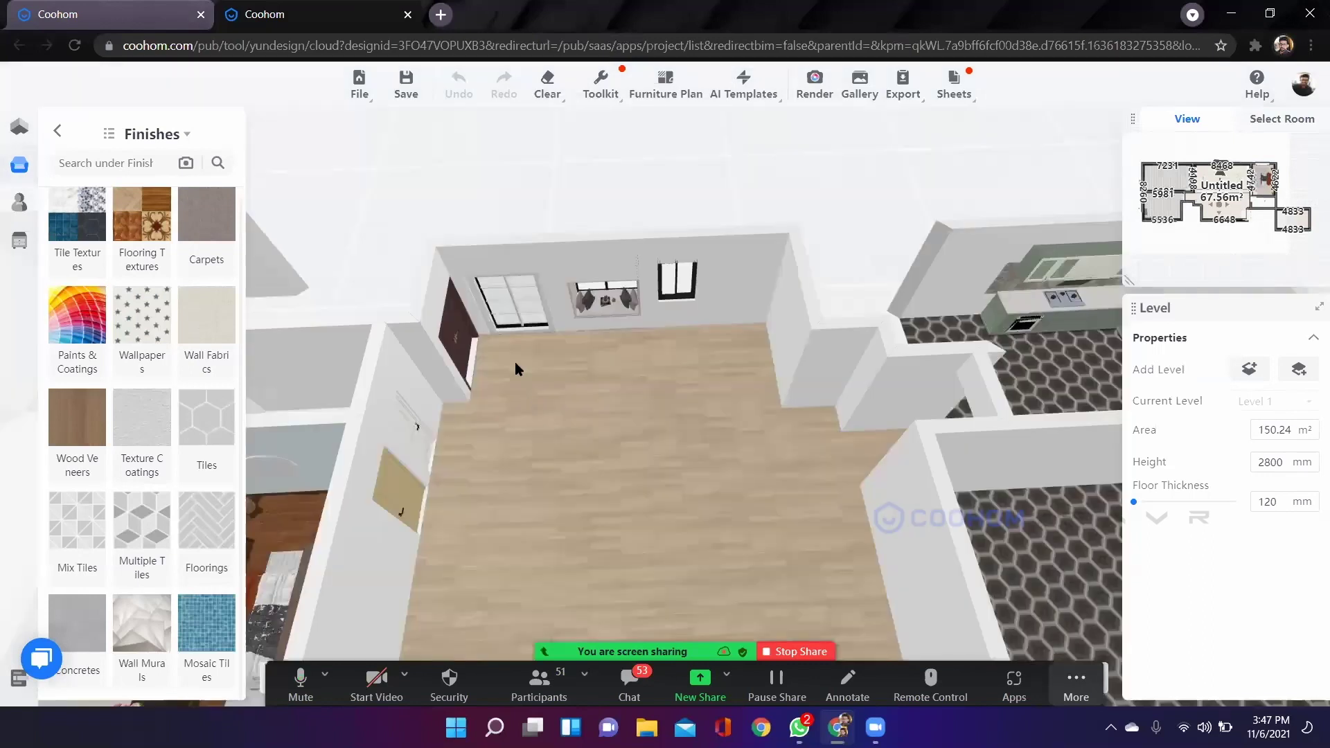
# Examine the furnished bedroom from above and from inside, including the bed, wardrobe, wall pictures and ceiling.
pyautogui.moveTo(754, 566); pyautogui.dragTo(850, 576)
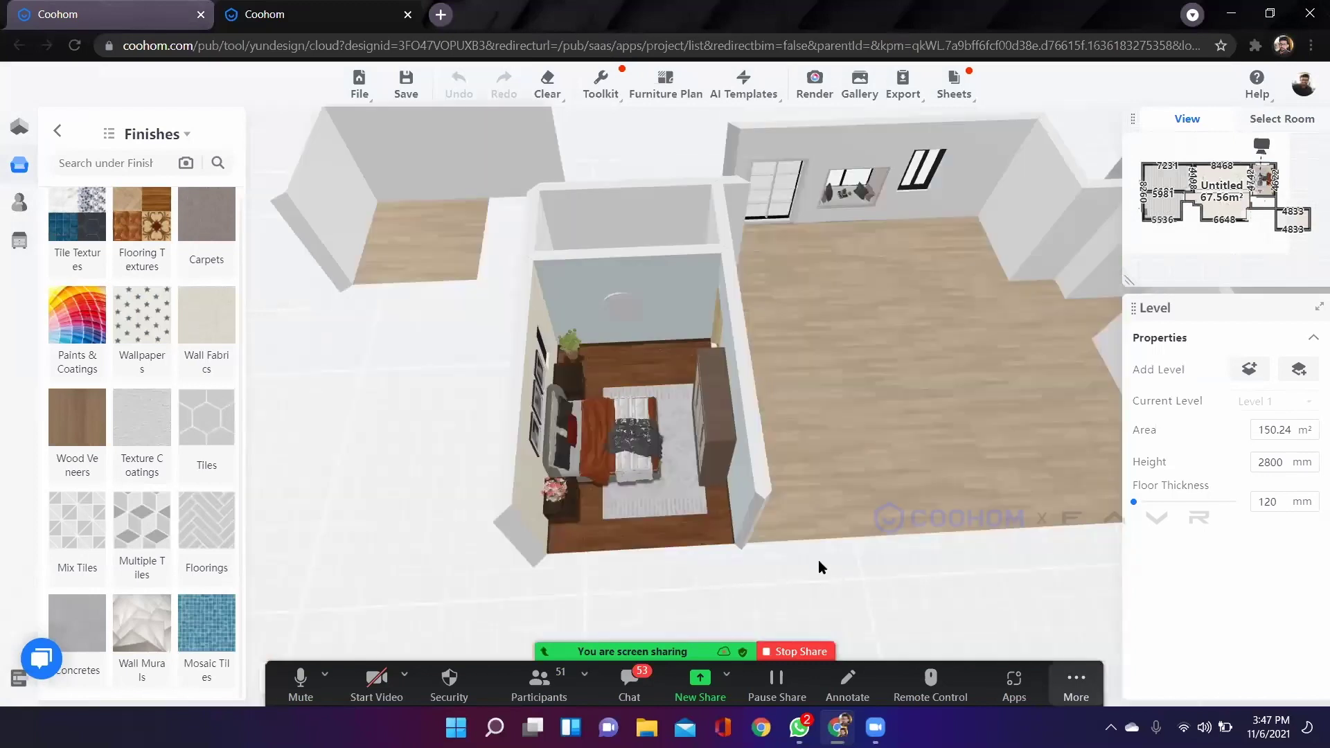
pyautogui.moveTo(818, 559); pyautogui.dragTo(846, 477)
pyautogui.press('d')
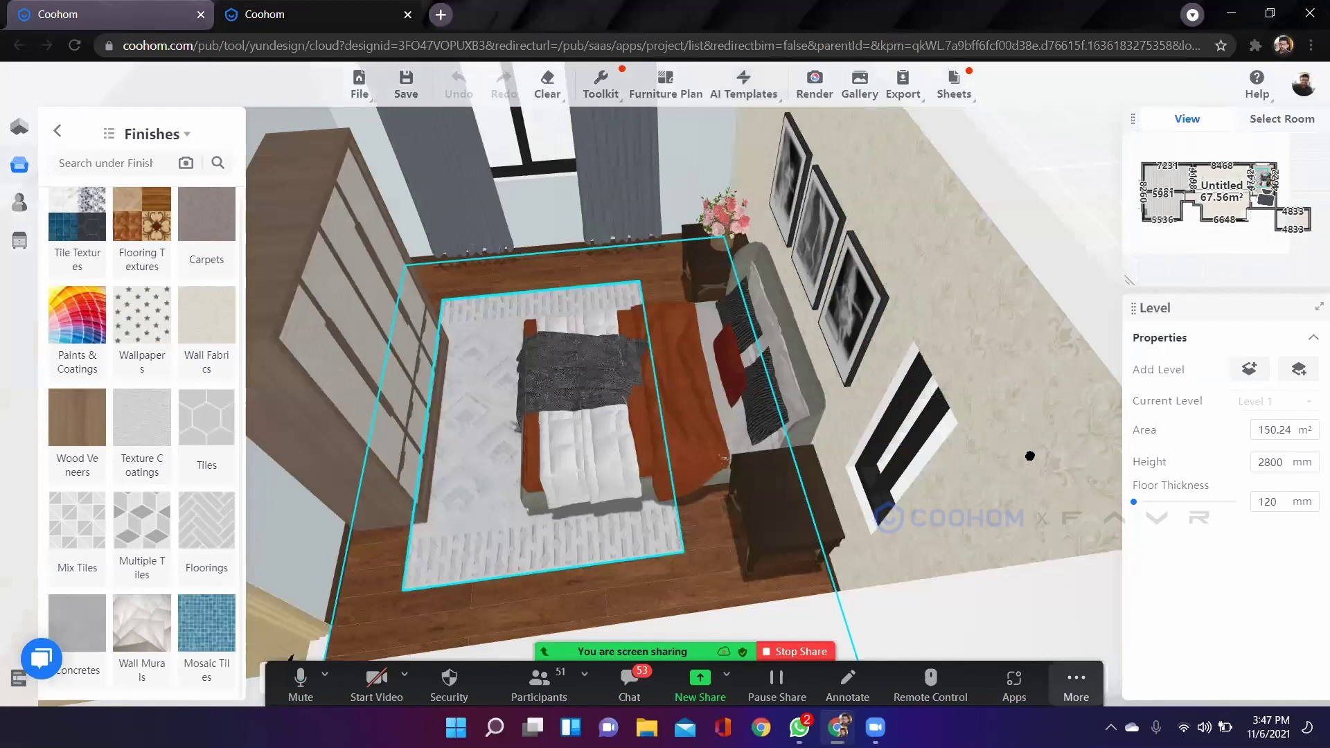
pyautogui.doubleClick(580, 486)
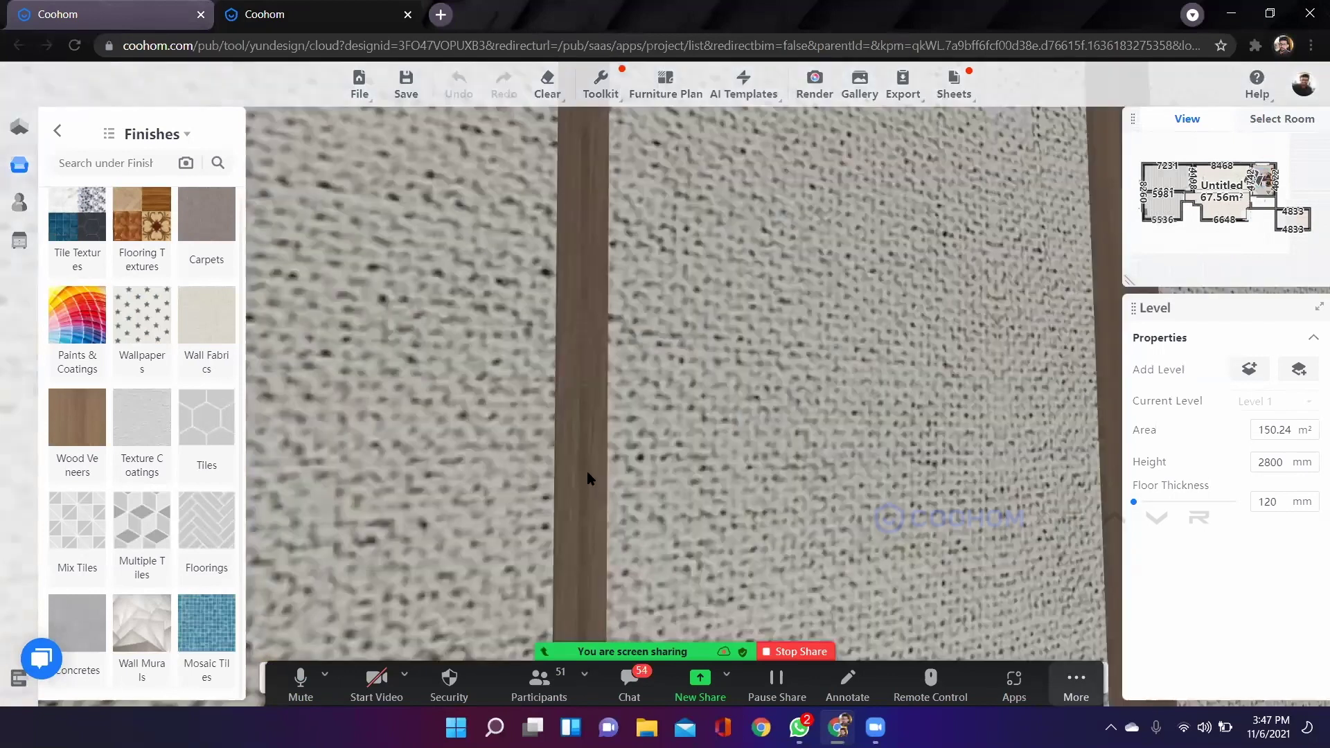
pyautogui.moveTo(575, 396); pyautogui.dragTo(521, 441)
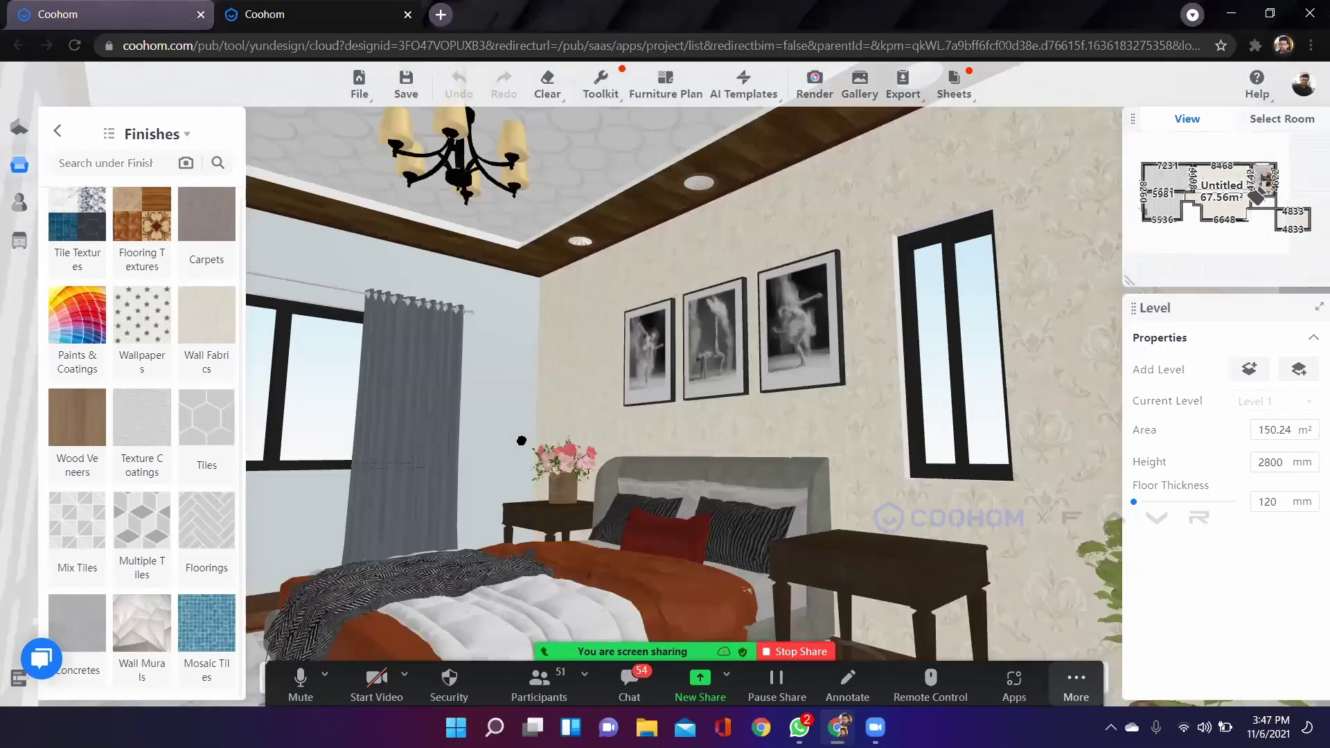
pyautogui.moveTo(488, 534); pyautogui.dragTo(760, 356)
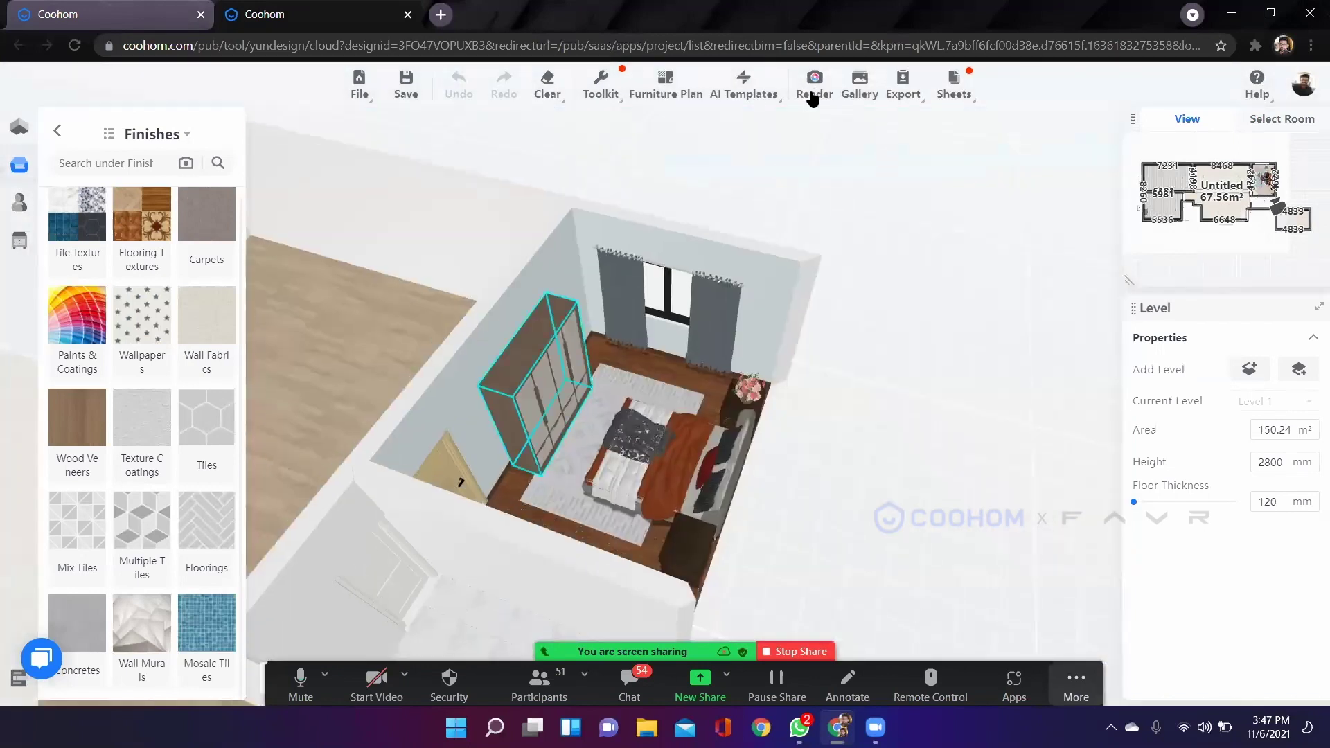
# Open the render setup, preview the 9:16, 4:3 and 3:4 aspect ratios, and return to 16:9.
pyautogui.click(808, 94)
pyautogui.scroll(3, 787, 132)
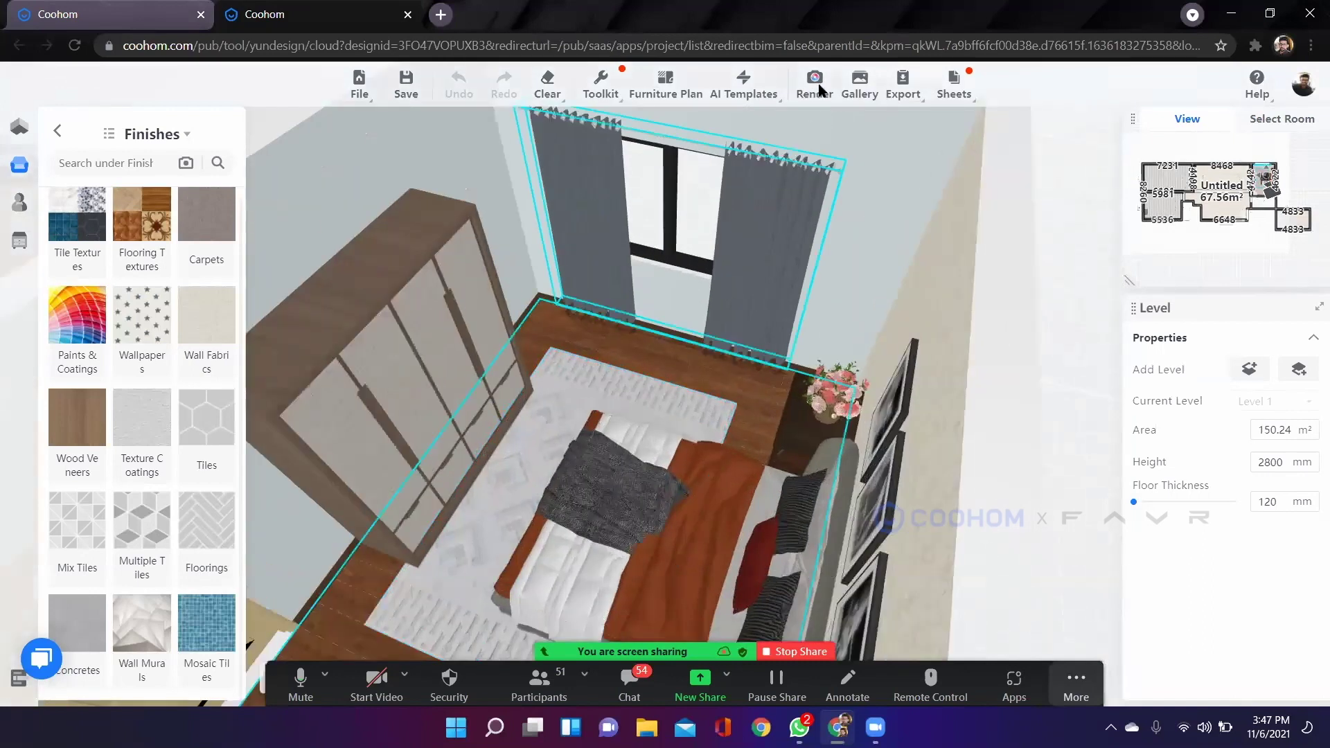
pyautogui.click(815, 85)
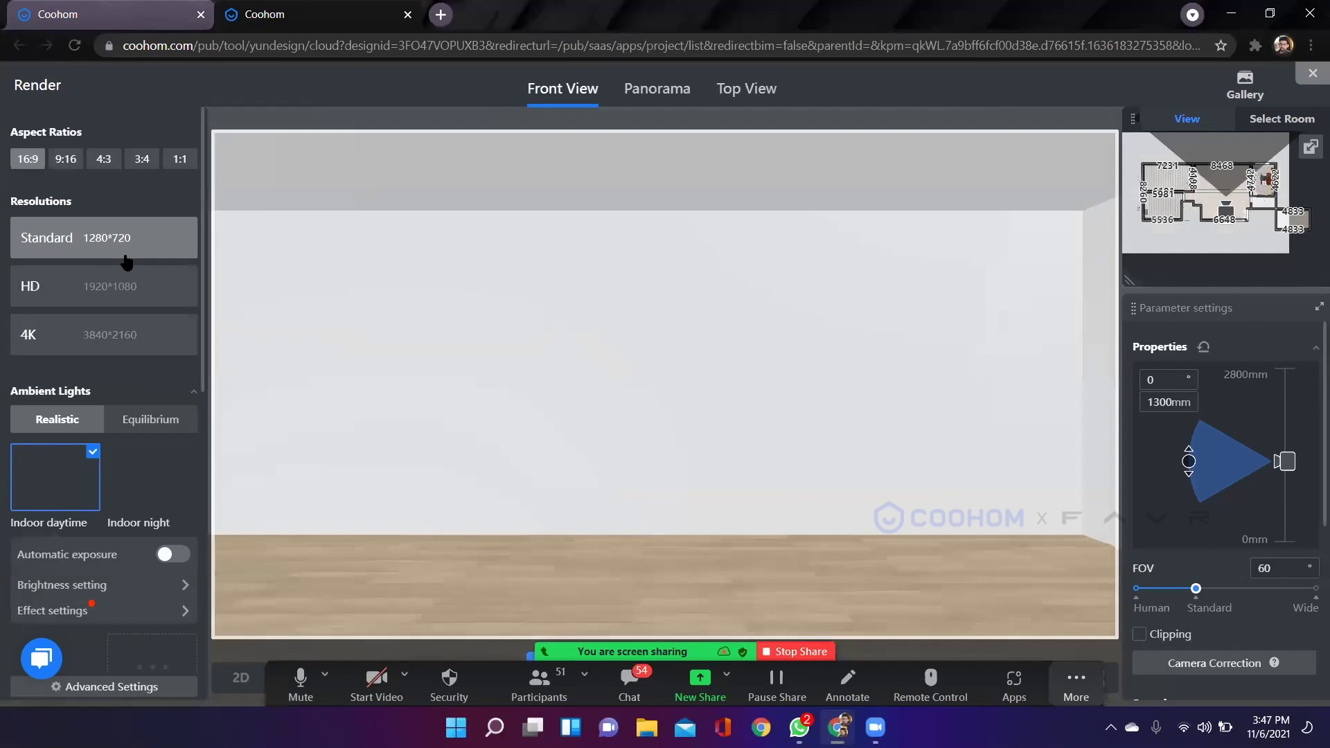
pyautogui.click(64, 160)
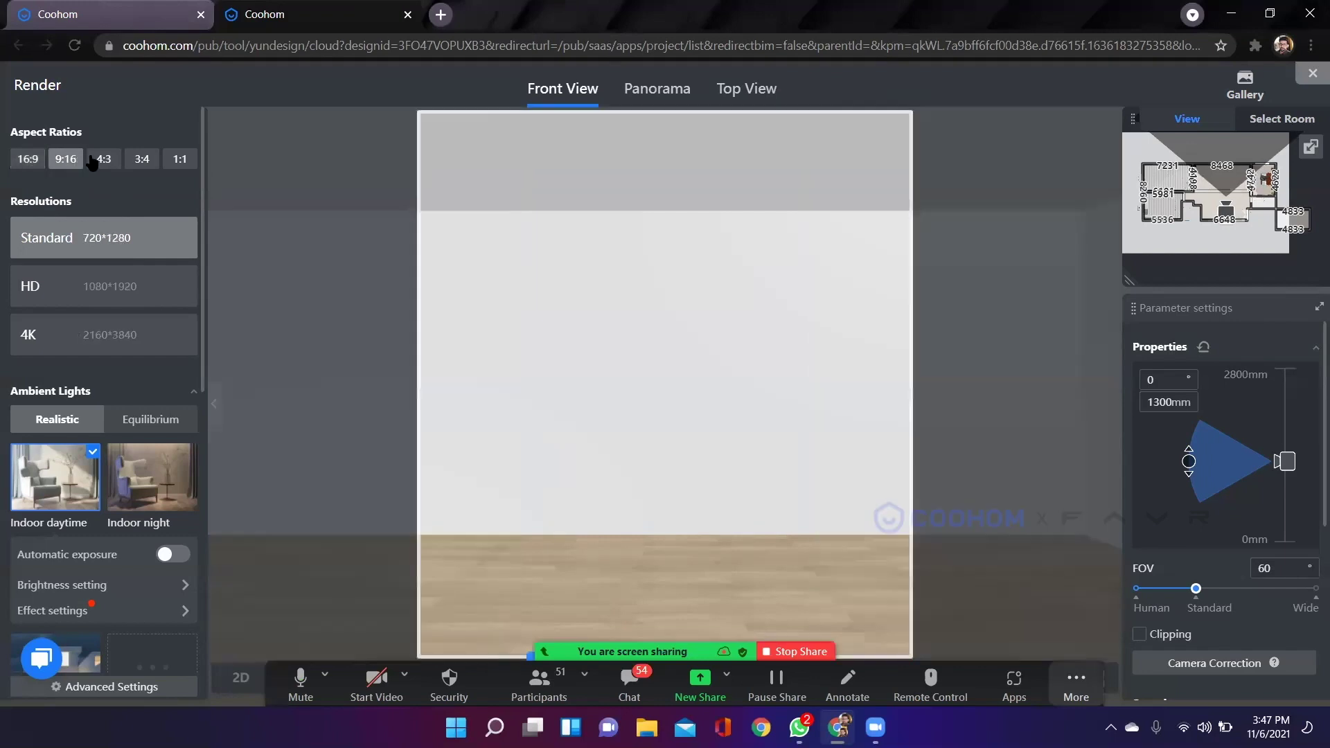
pyautogui.click(94, 160)
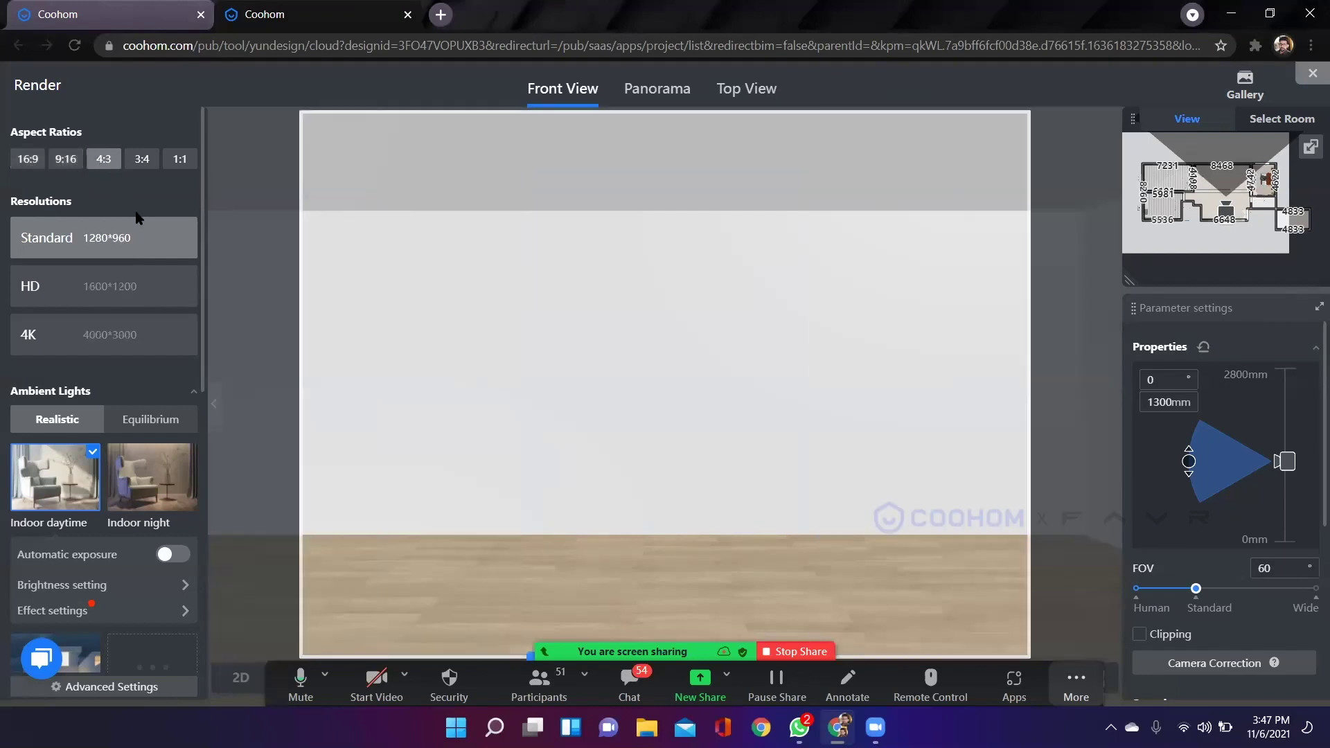
pyautogui.click(141, 163)
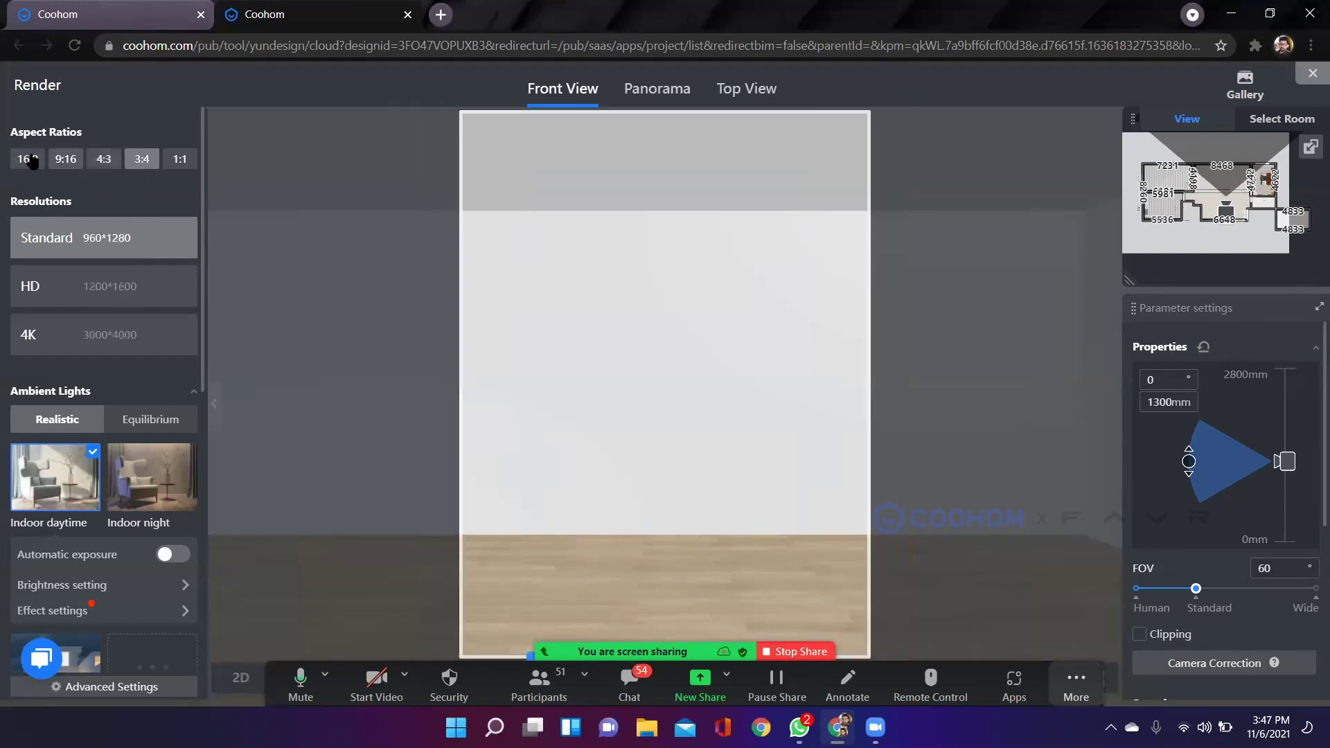
pyautogui.click(29, 159)
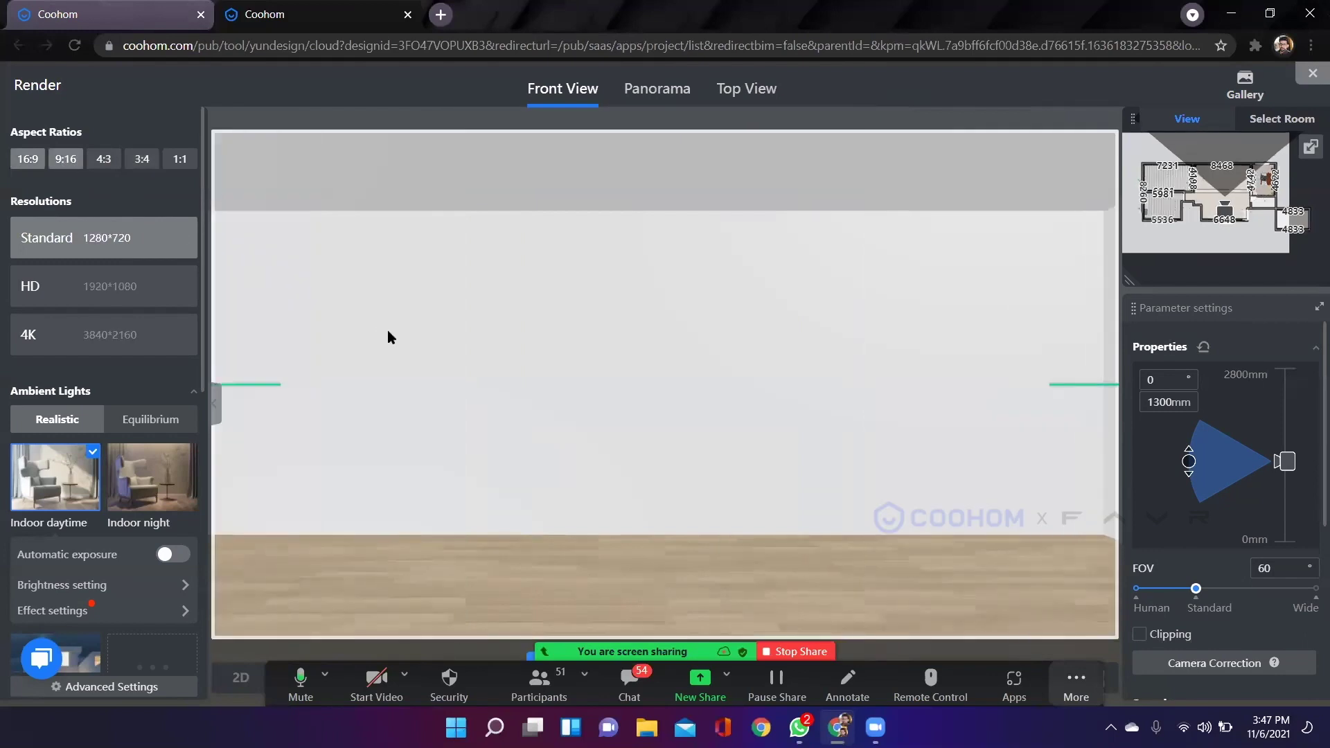
# Move the render camera into the bedroom, frame the bed, nightstand and wall pictures, and exit the render setup.
pyautogui.press('s')
pyautogui.press('d')
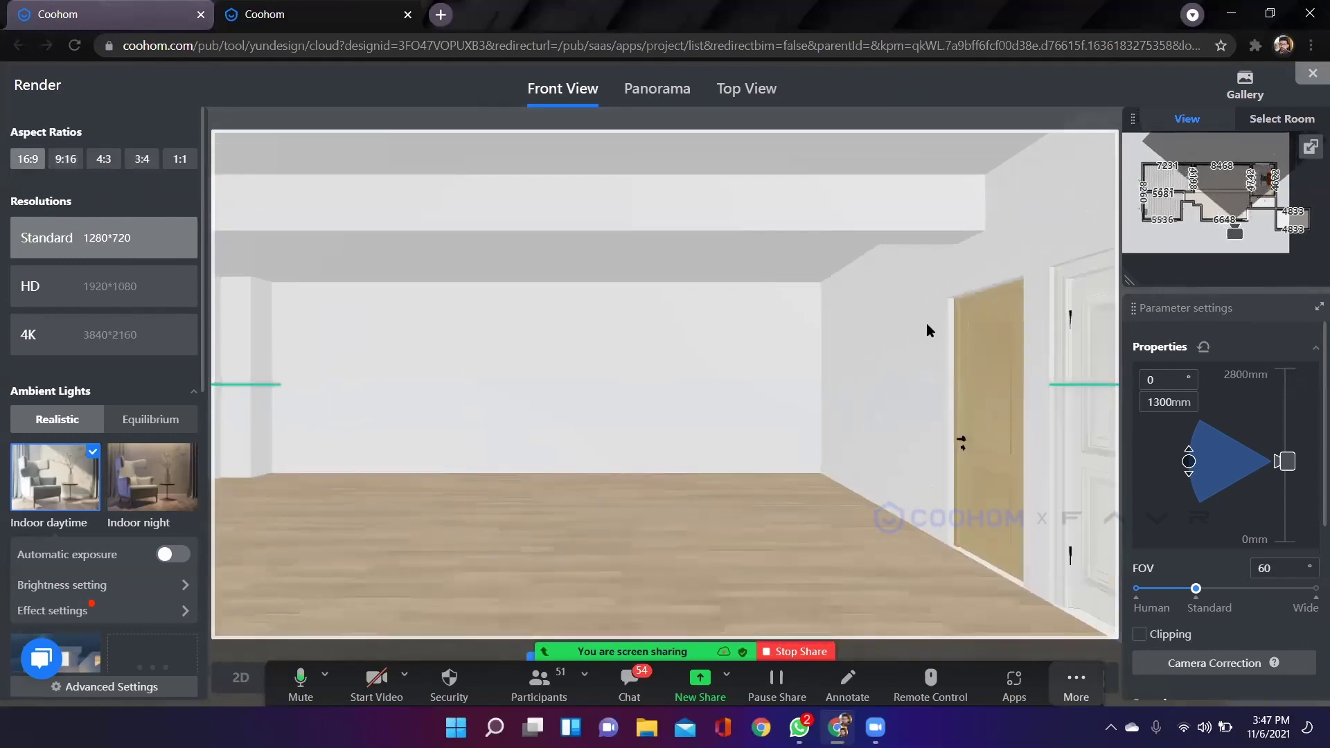
pyautogui.scroll(5, 834, 379)
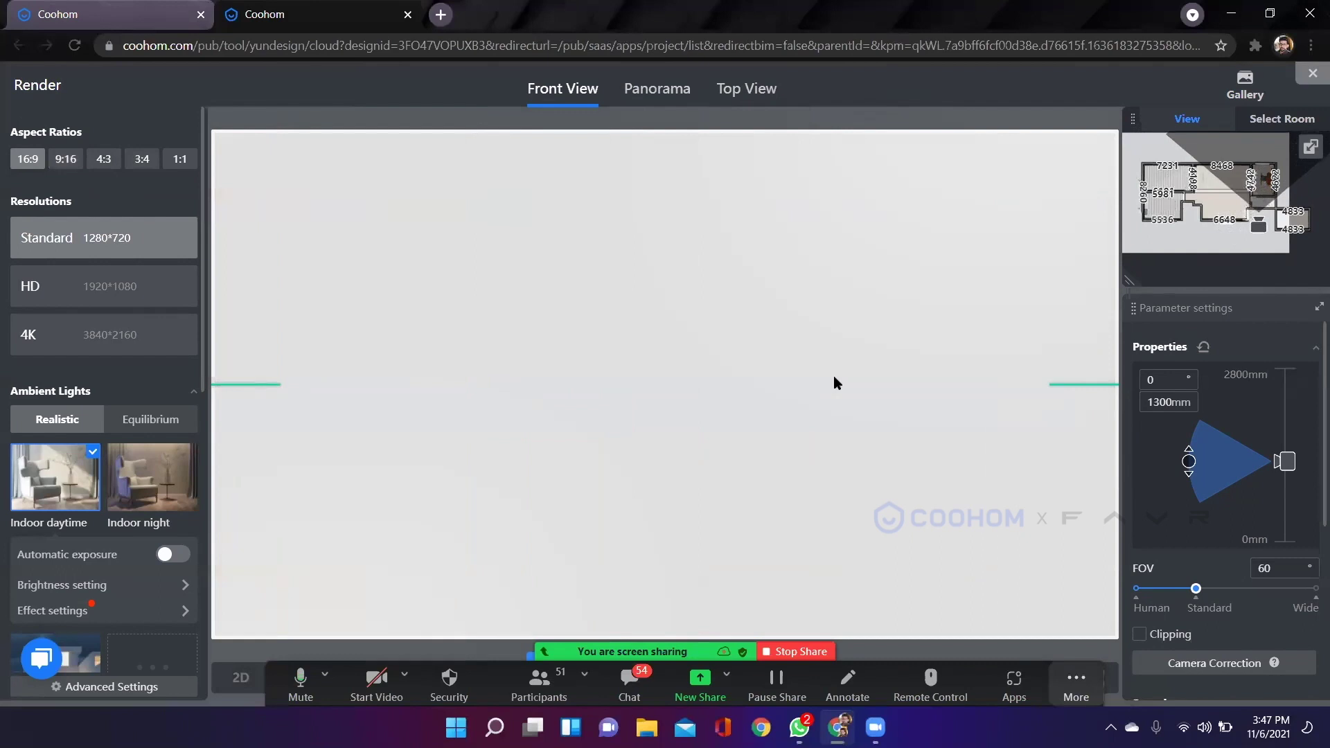
pyautogui.scroll(5, 834, 376)
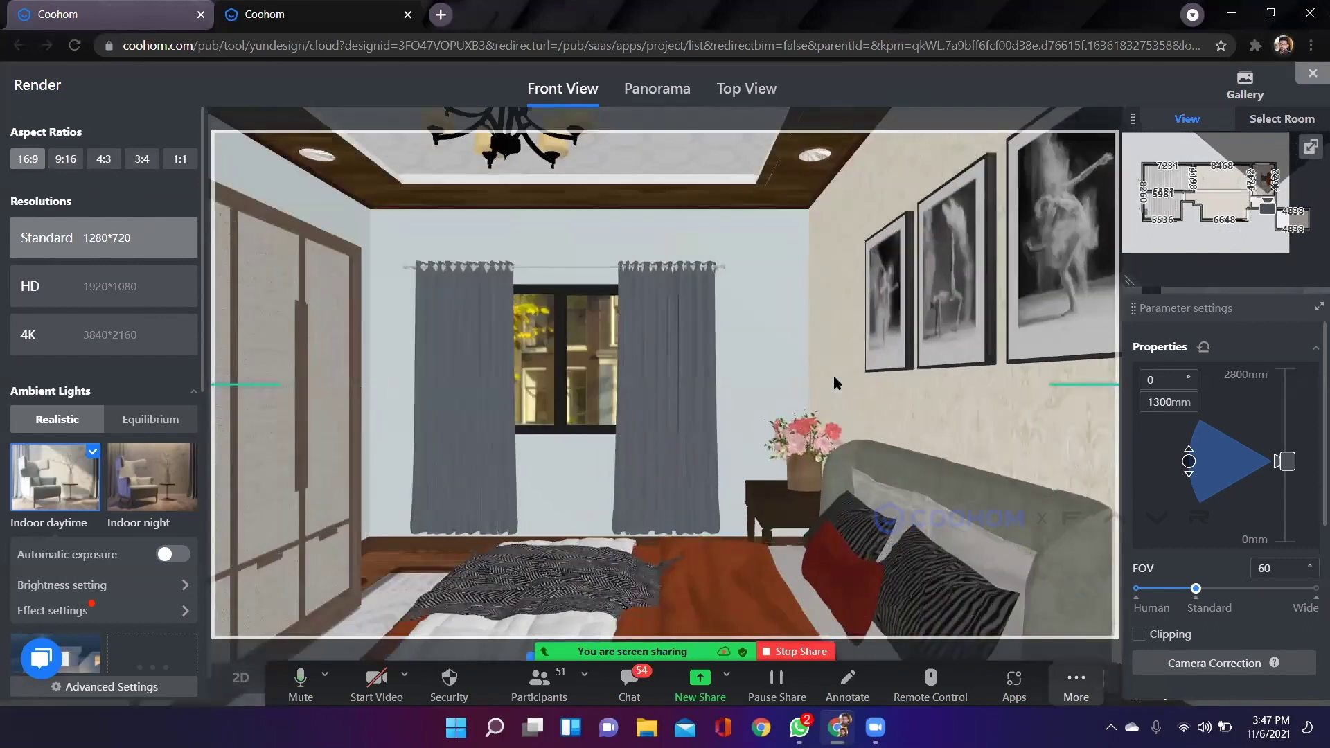
pyautogui.scroll(5, 833, 375)
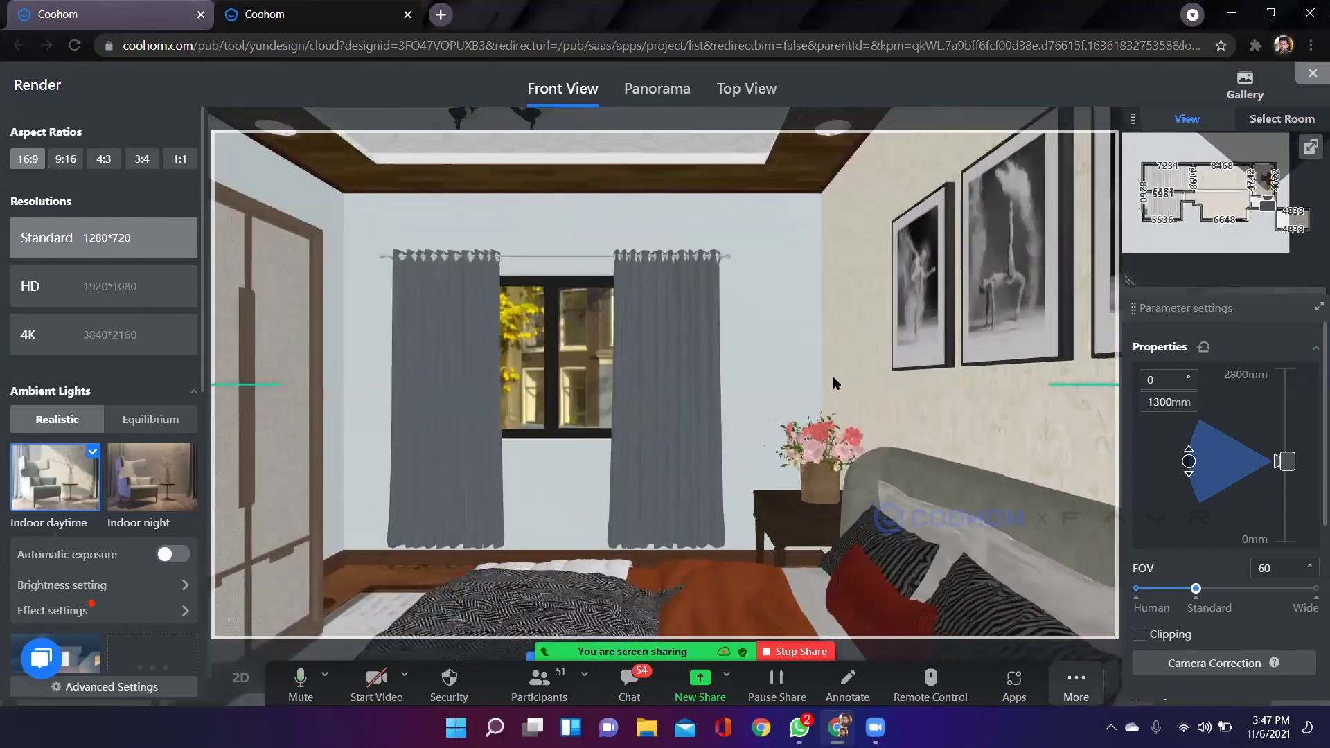
pyautogui.scroll(4, 833, 376)
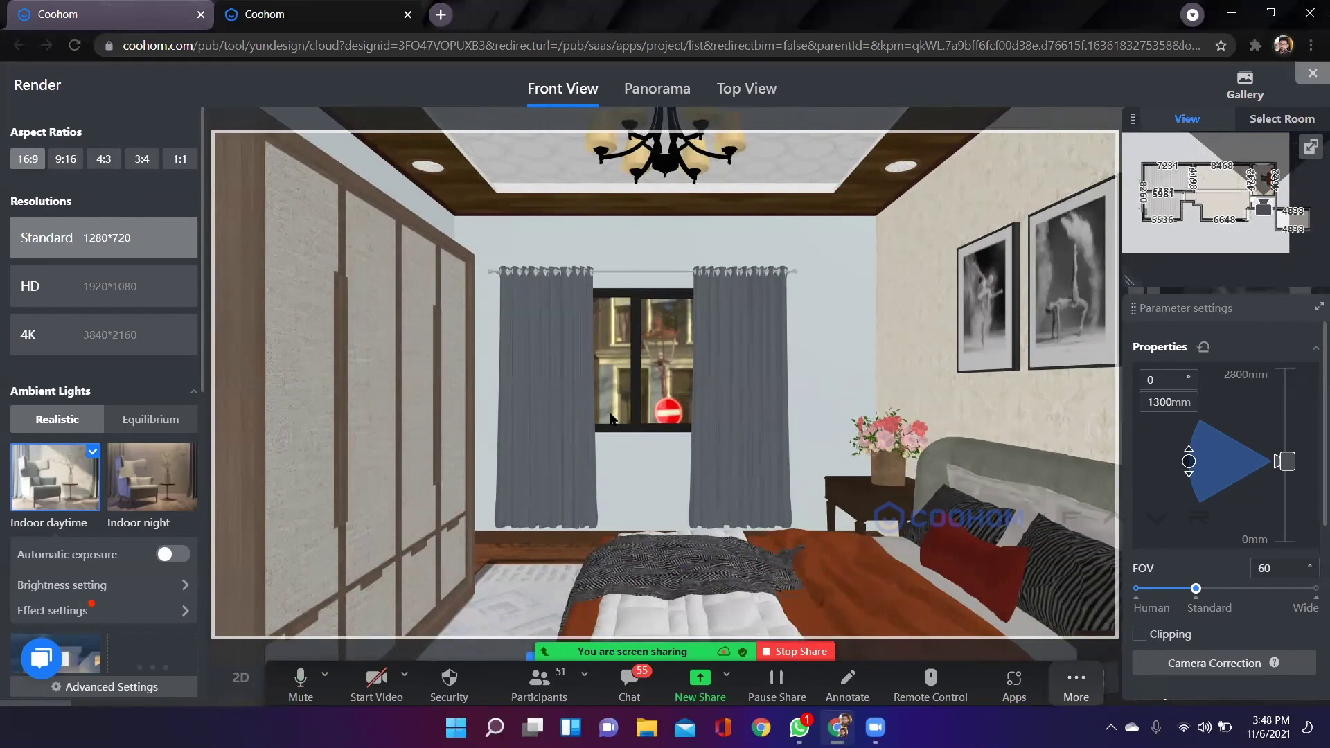
pyautogui.scroll(5, 610, 419)
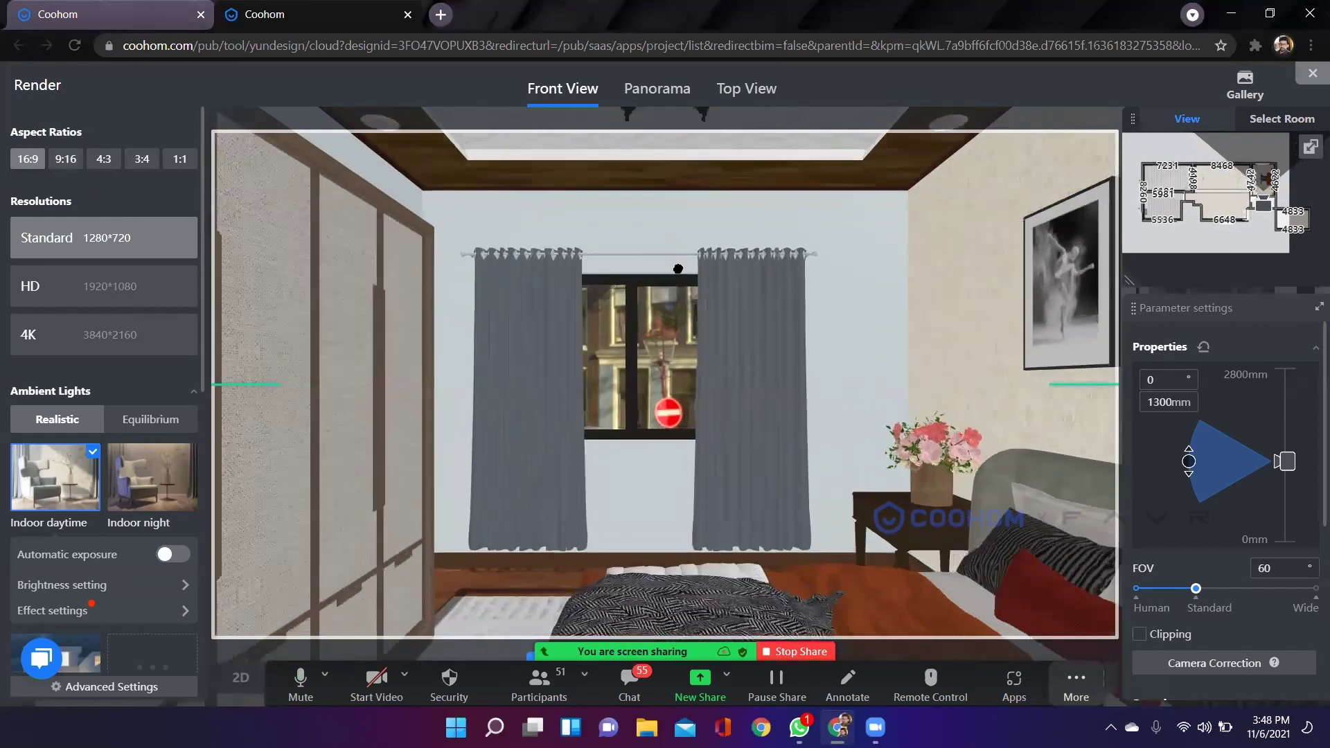
pyautogui.moveTo(594, 302); pyautogui.dragTo(699, 374)
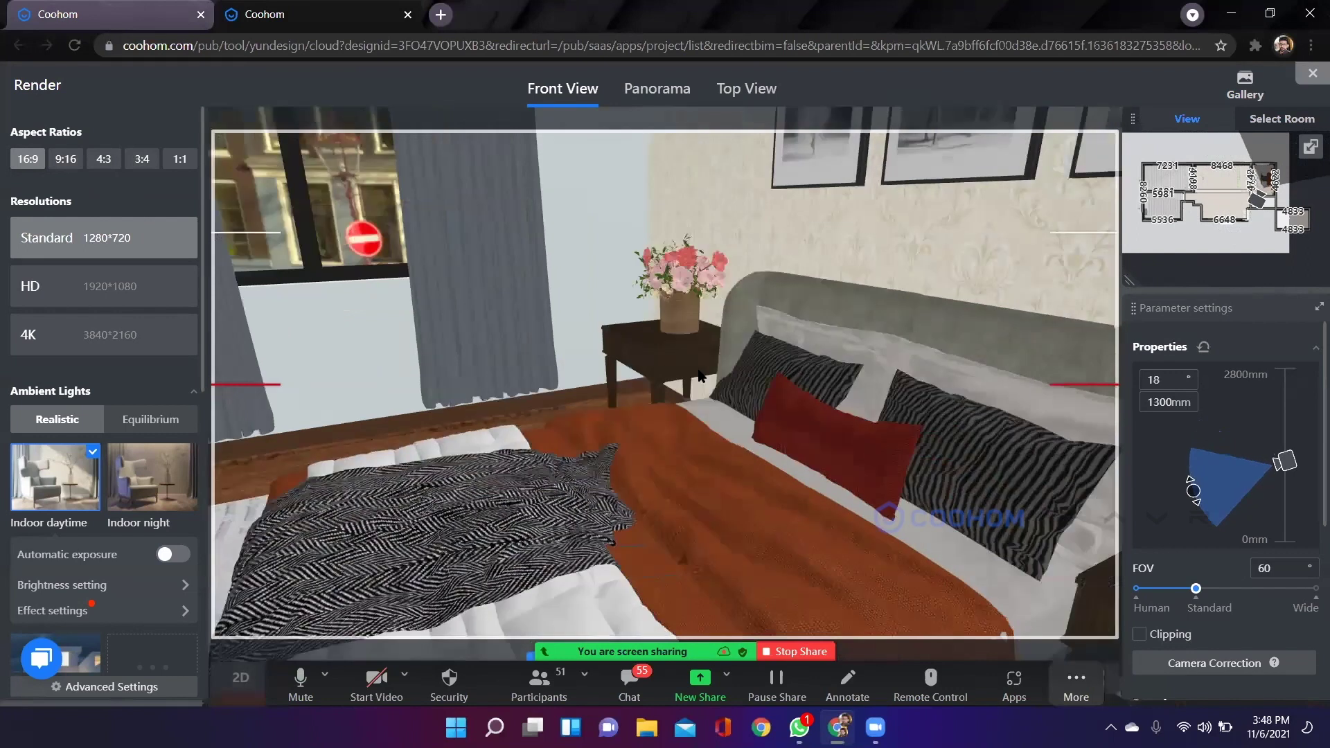
pyautogui.moveTo(546, 309); pyautogui.dragTo(651, 267)
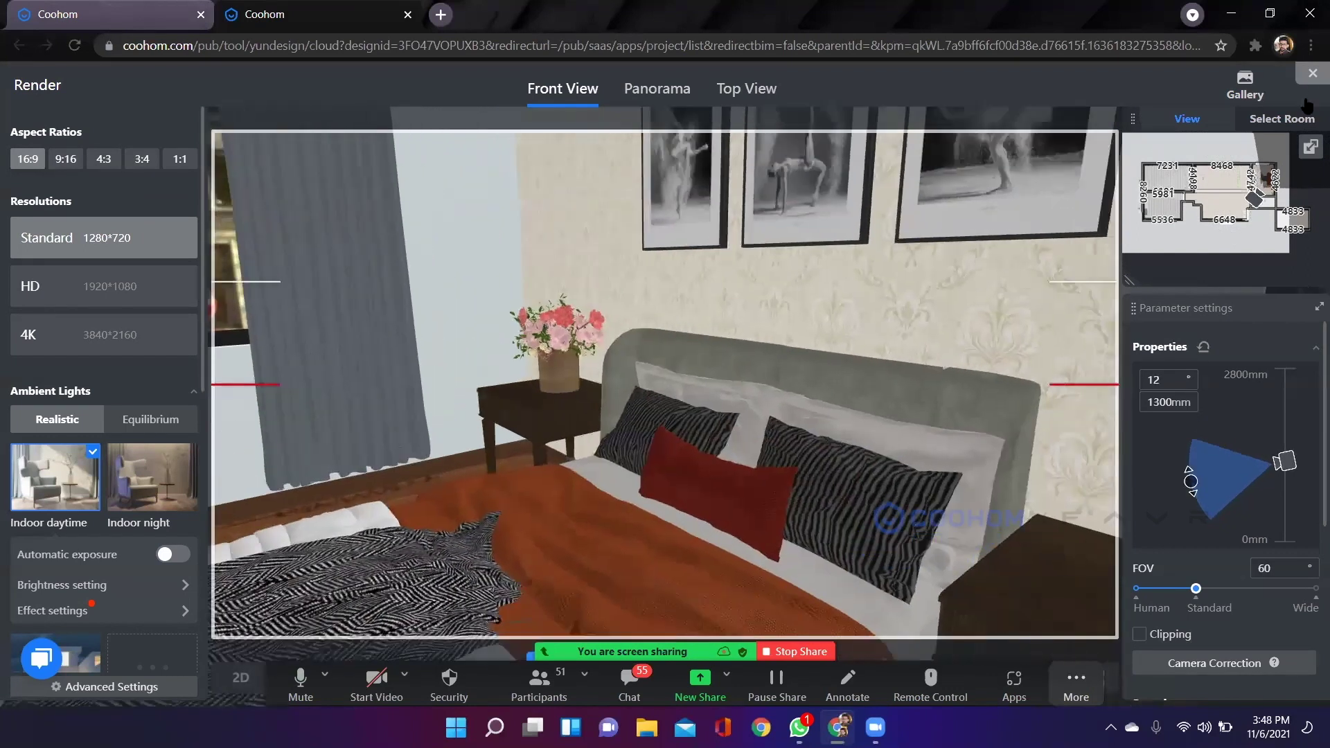
pyautogui.moveTo(1311, 82); pyautogui.dragTo(721, 403)
pyautogui.press('Escape')
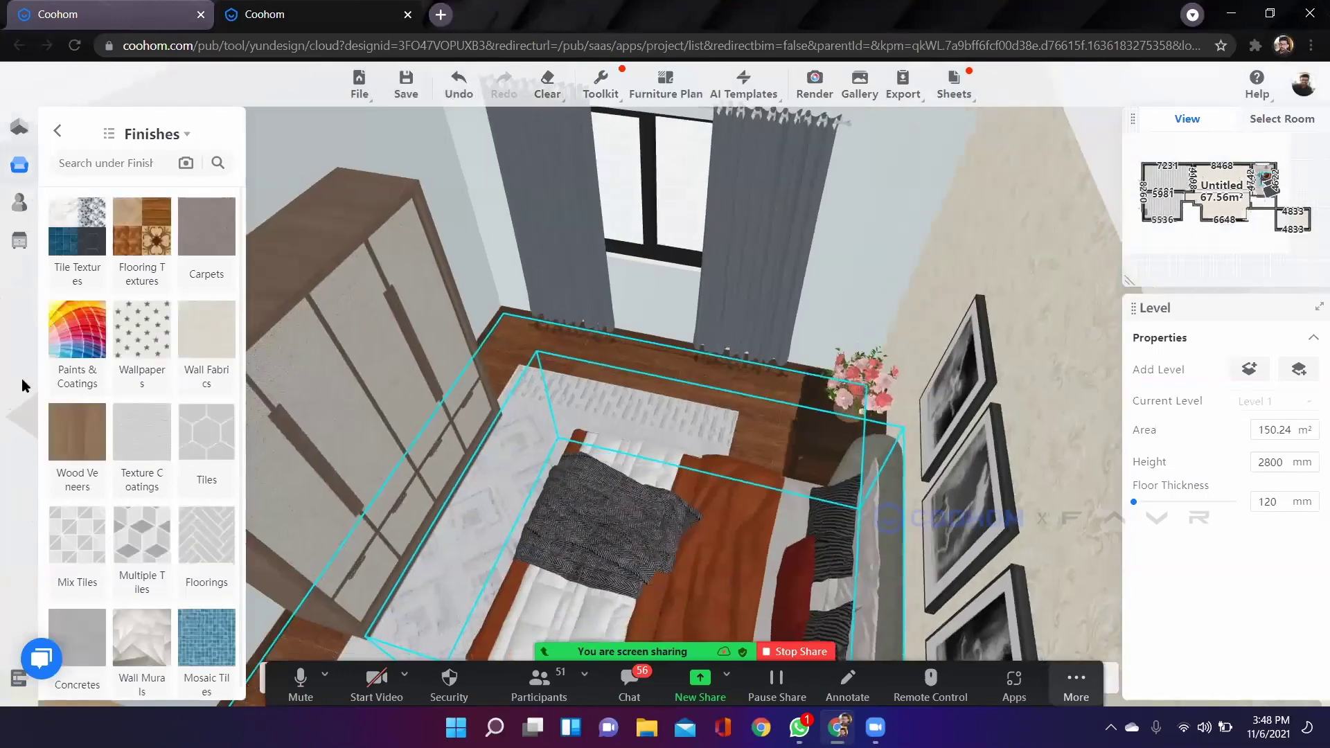
# Look through the Favorites and Uploads sections of the personal library and view the bedroom from the bed side.
pyautogui.click(21, 208)
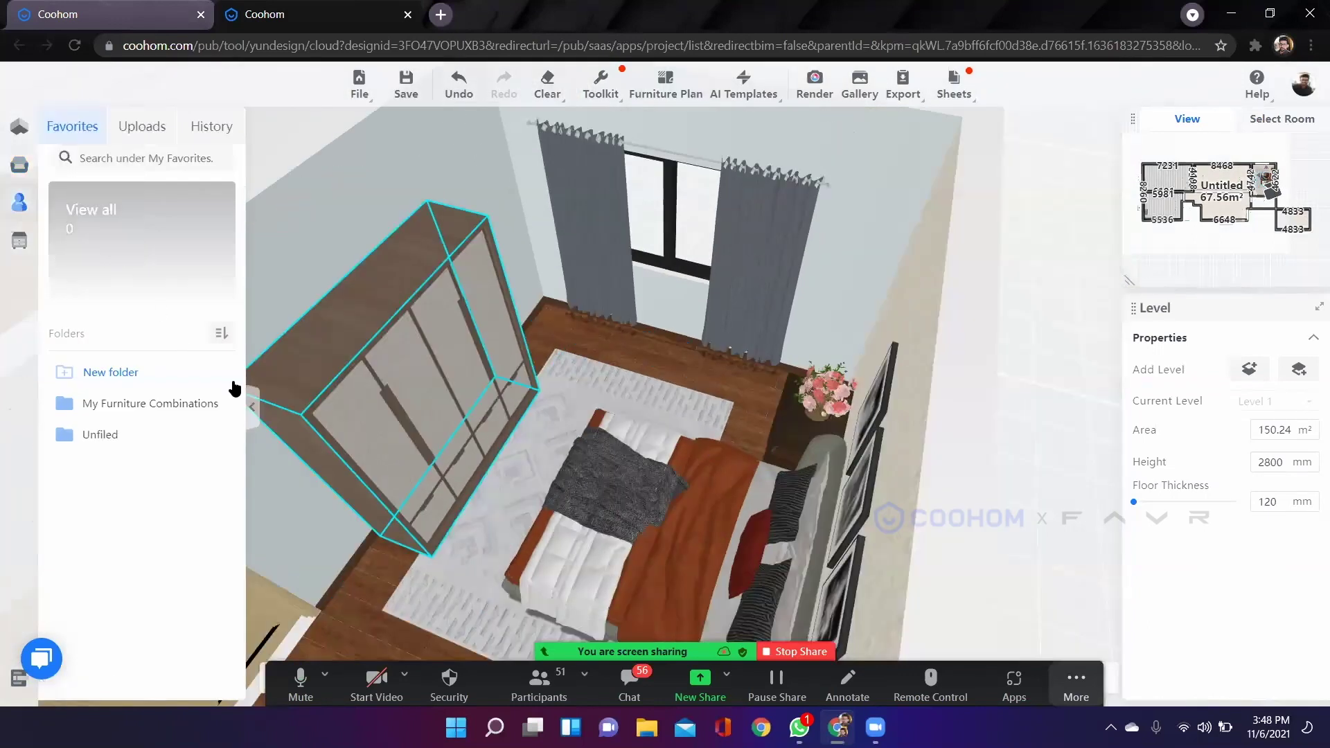
pyautogui.click(142, 126)
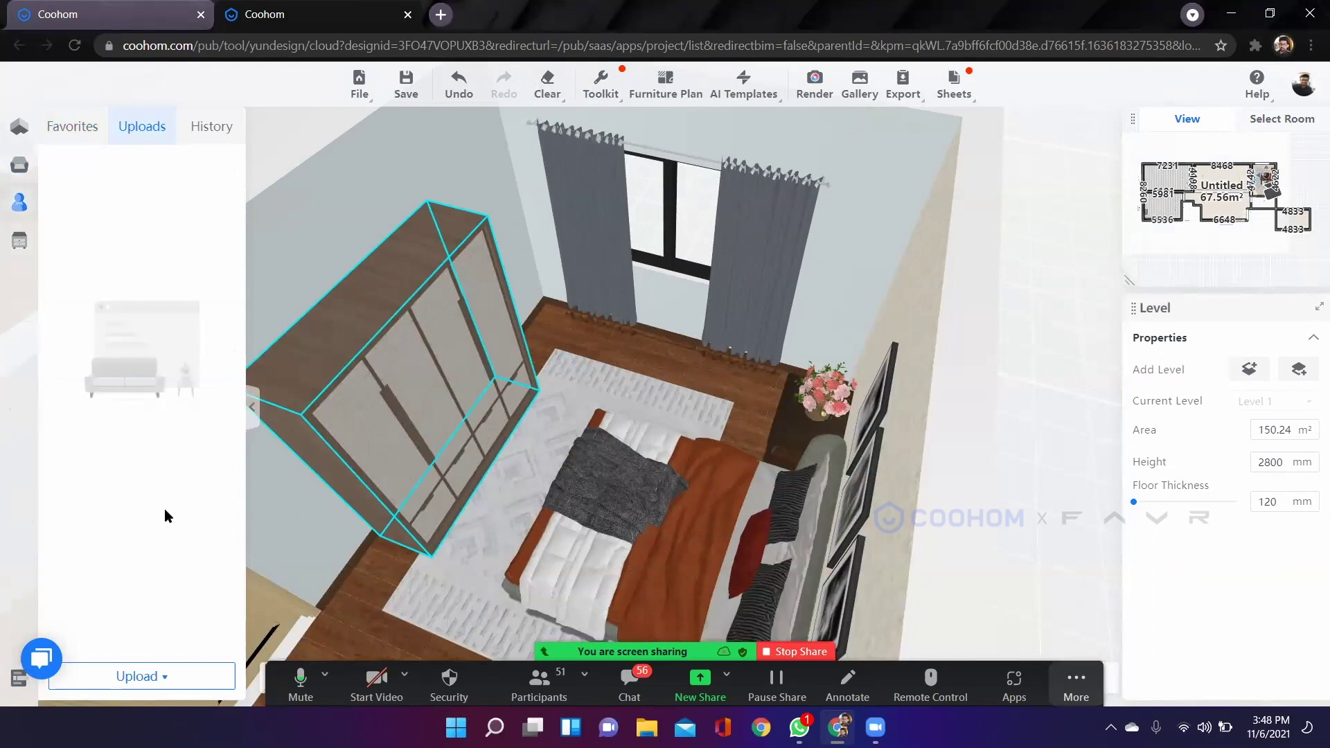
pyautogui.click(84, 126)
pyautogui.click(135, 119)
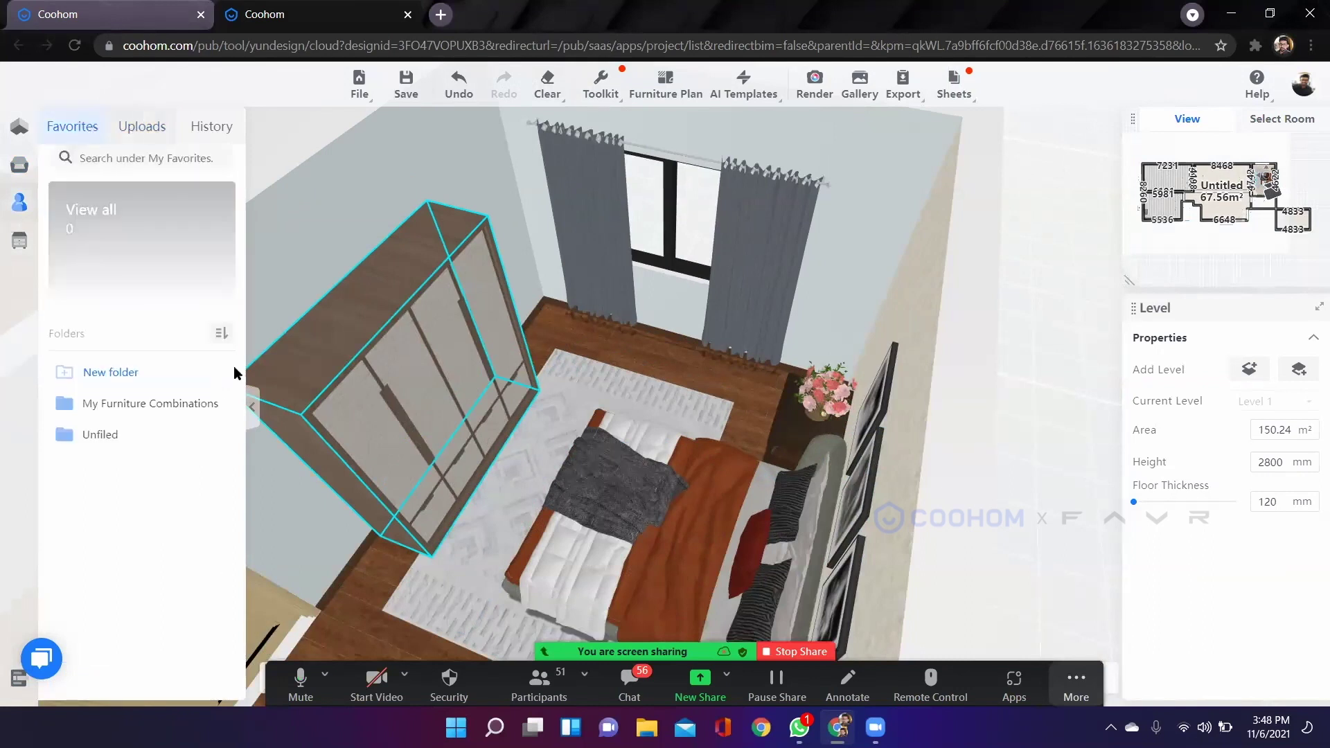
pyautogui.scroll(-3, 792, 457)
pyautogui.moveTo(791, 457); pyautogui.dragTo(658, 452)
pyautogui.scroll(3, 778, 451)
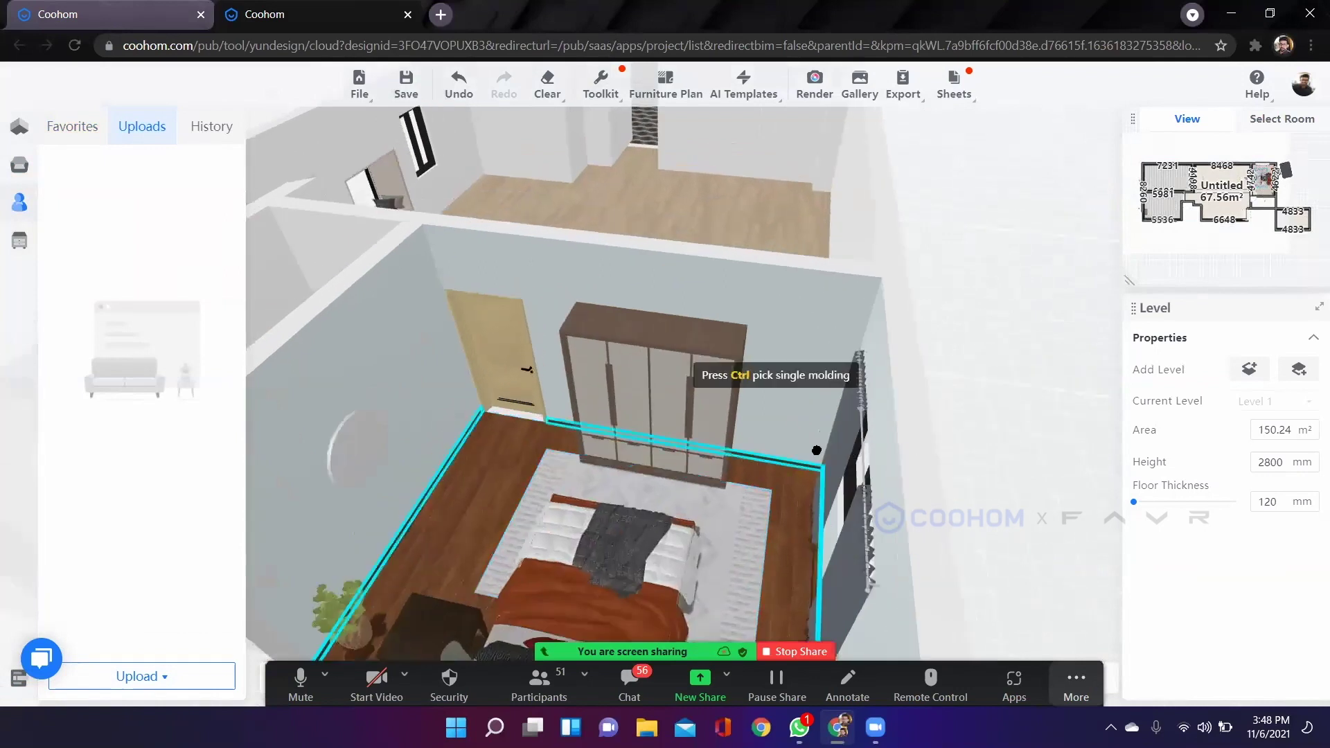
pyautogui.click(77, 128)
pyautogui.click(138, 127)
pyautogui.moveTo(15, 207)
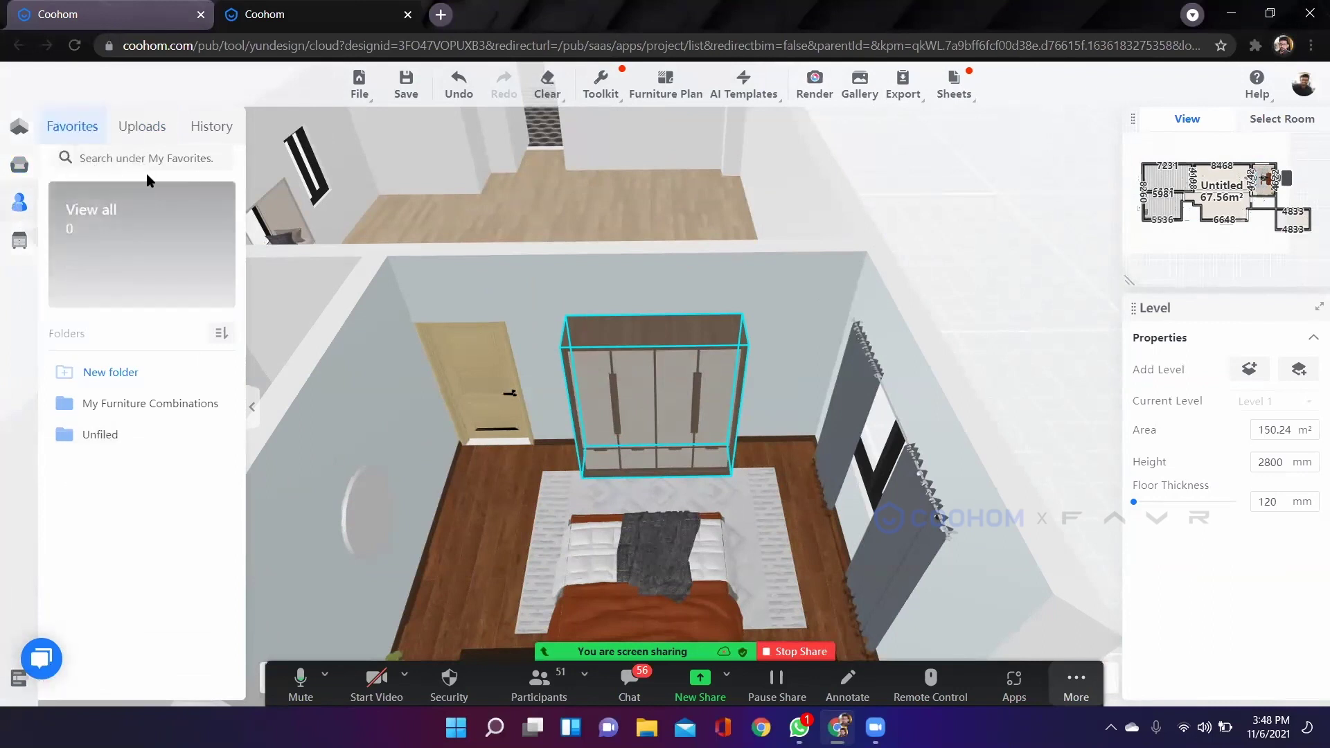
# Open the Personal Library page through the Model Upload option for personal uploads.
pyautogui.click(145, 128)
pyautogui.moveTo(139, 675)
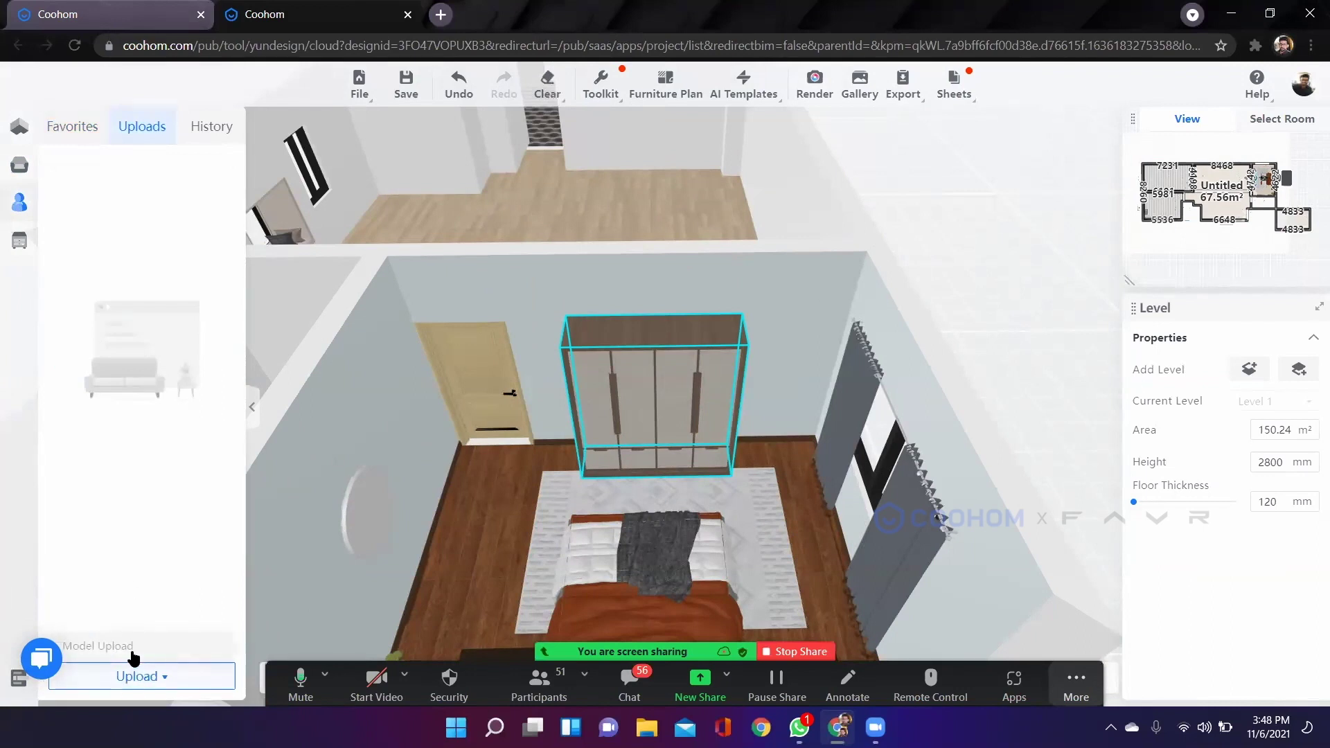
pyautogui.click(104, 646)
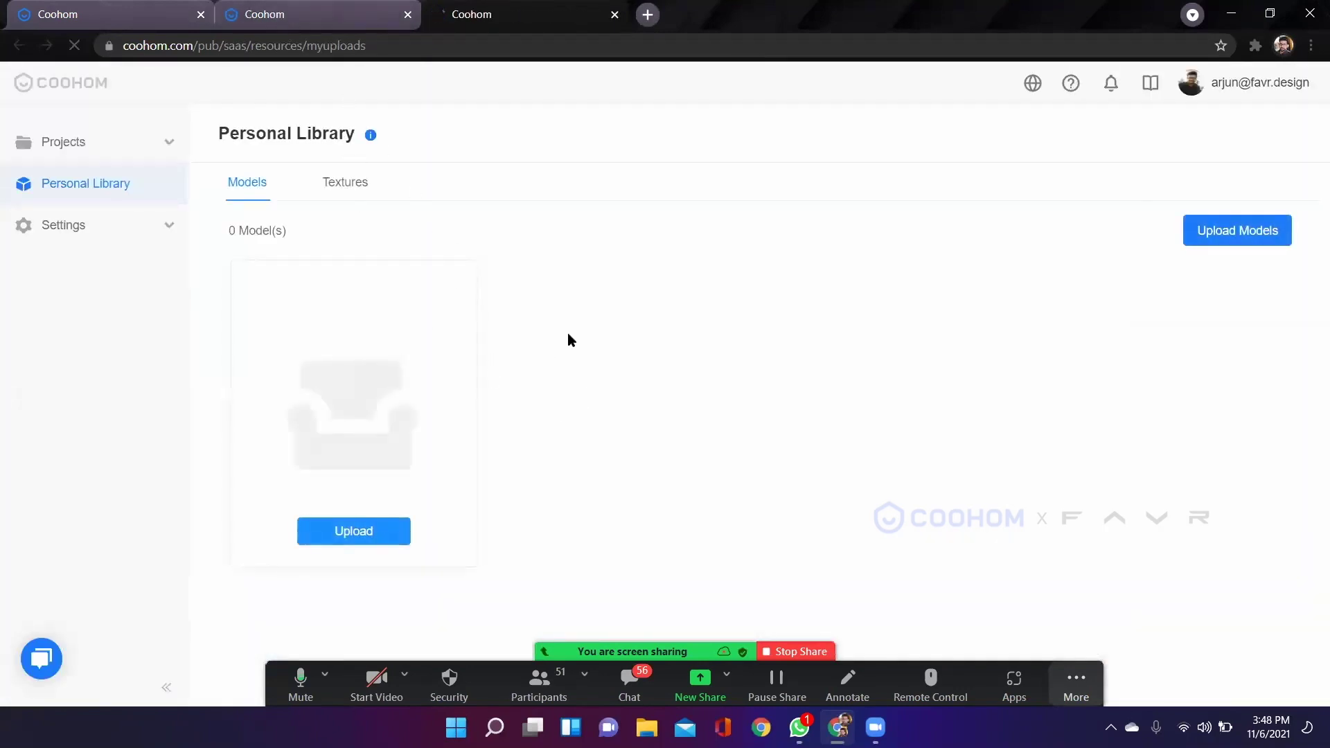
pyautogui.click(296, 16)
pyautogui.click(489, 13)
# Check the Textures section of the Personal Library, return to Models and open the model upload page.
pyautogui.click(343, 186)
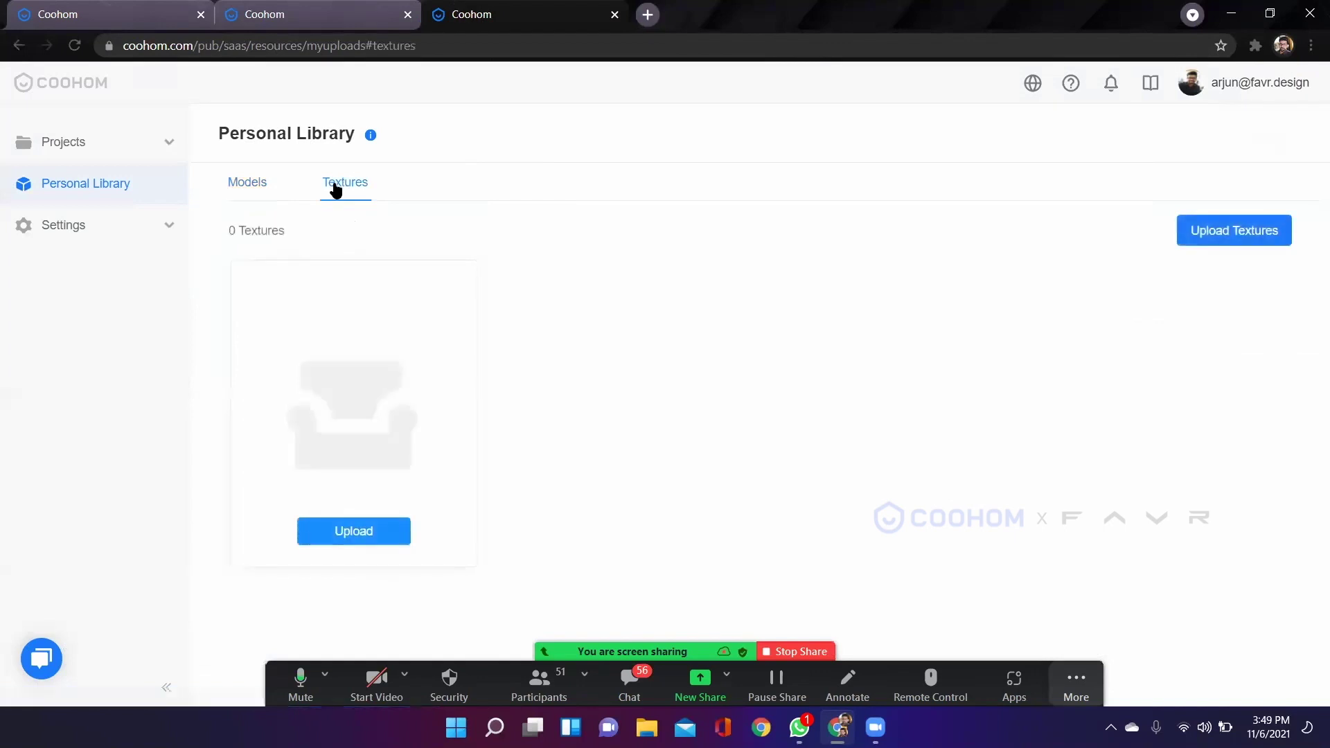
pyautogui.click(252, 182)
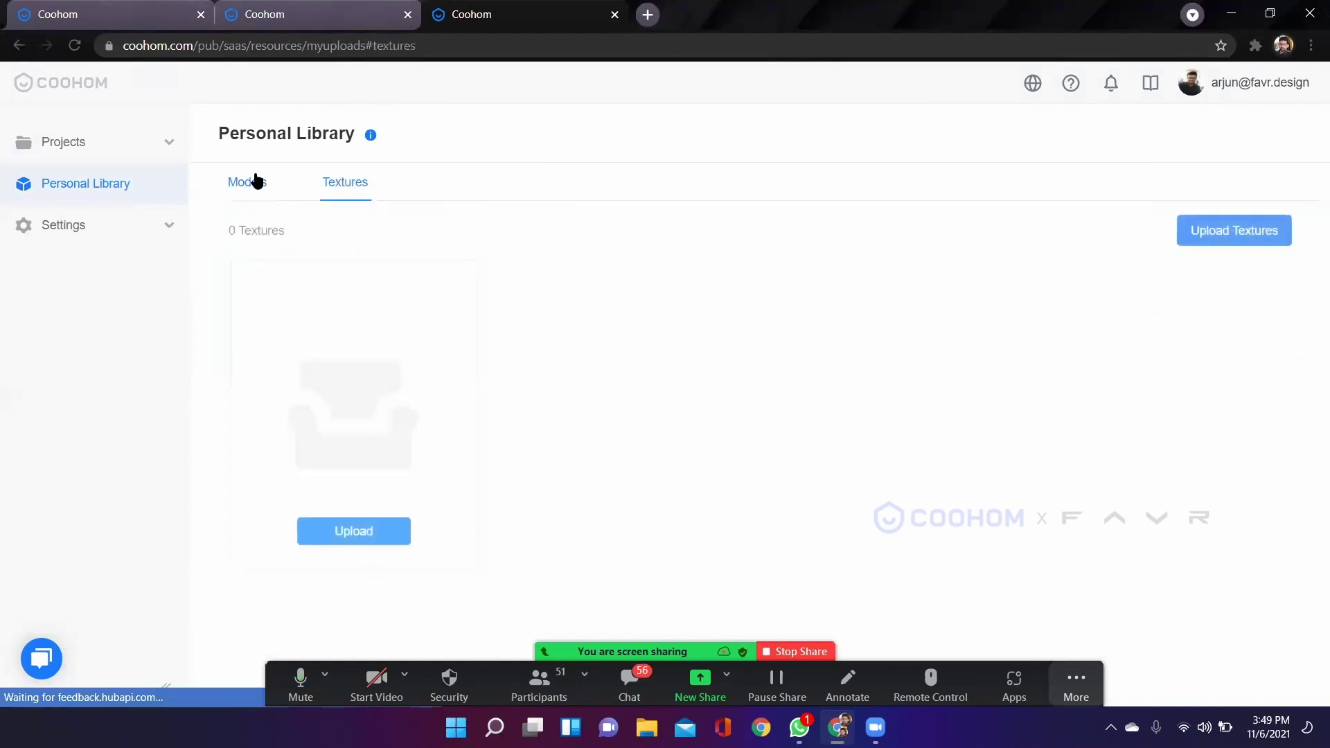
pyautogui.click(348, 532)
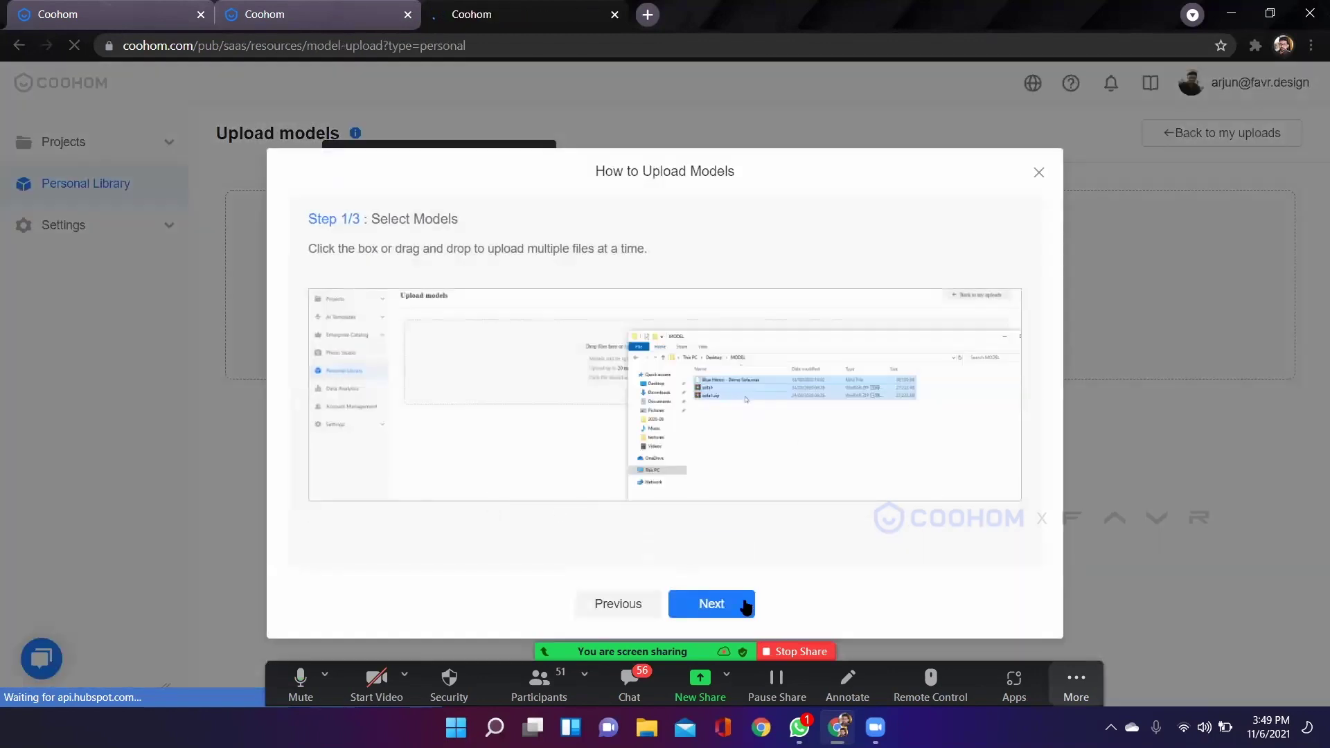
# Go through the remaining steps of the How to Upload Models guide and dismiss it.
pyautogui.click(719, 610)
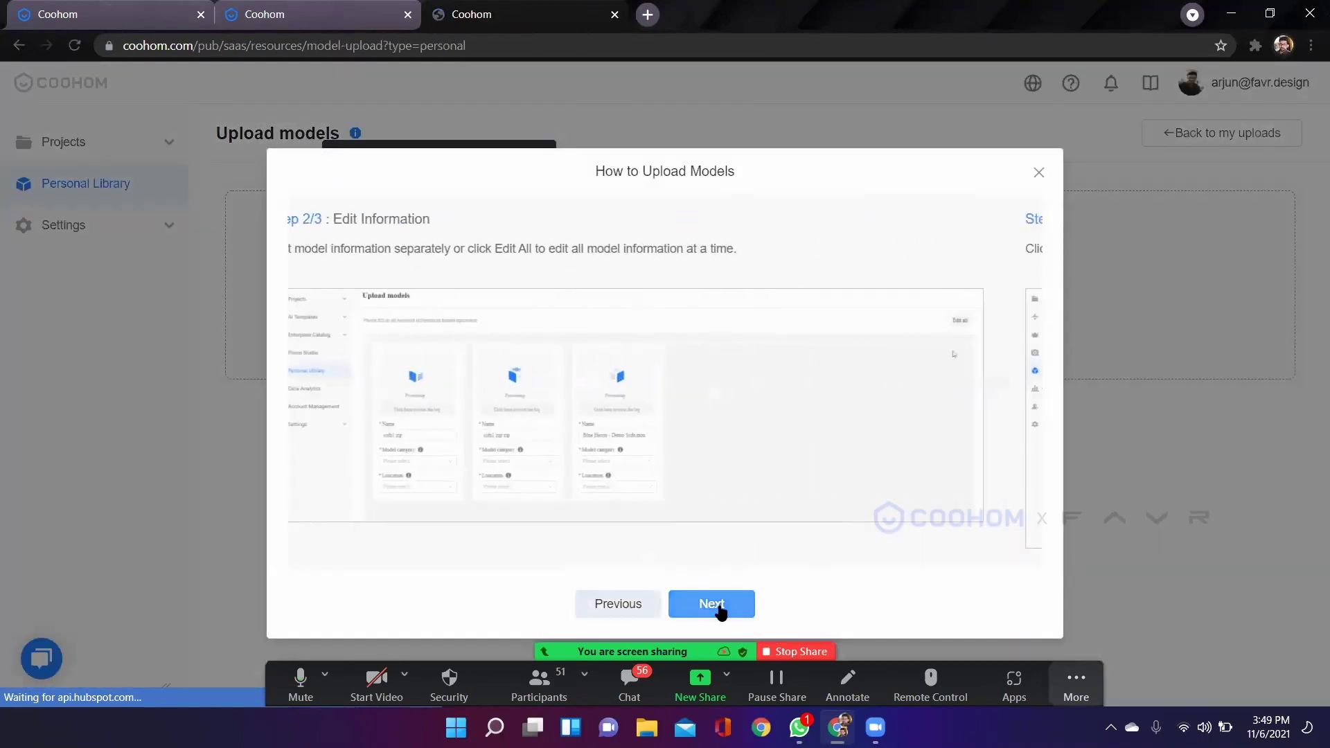
pyautogui.click(719, 609)
pyautogui.click(719, 608)
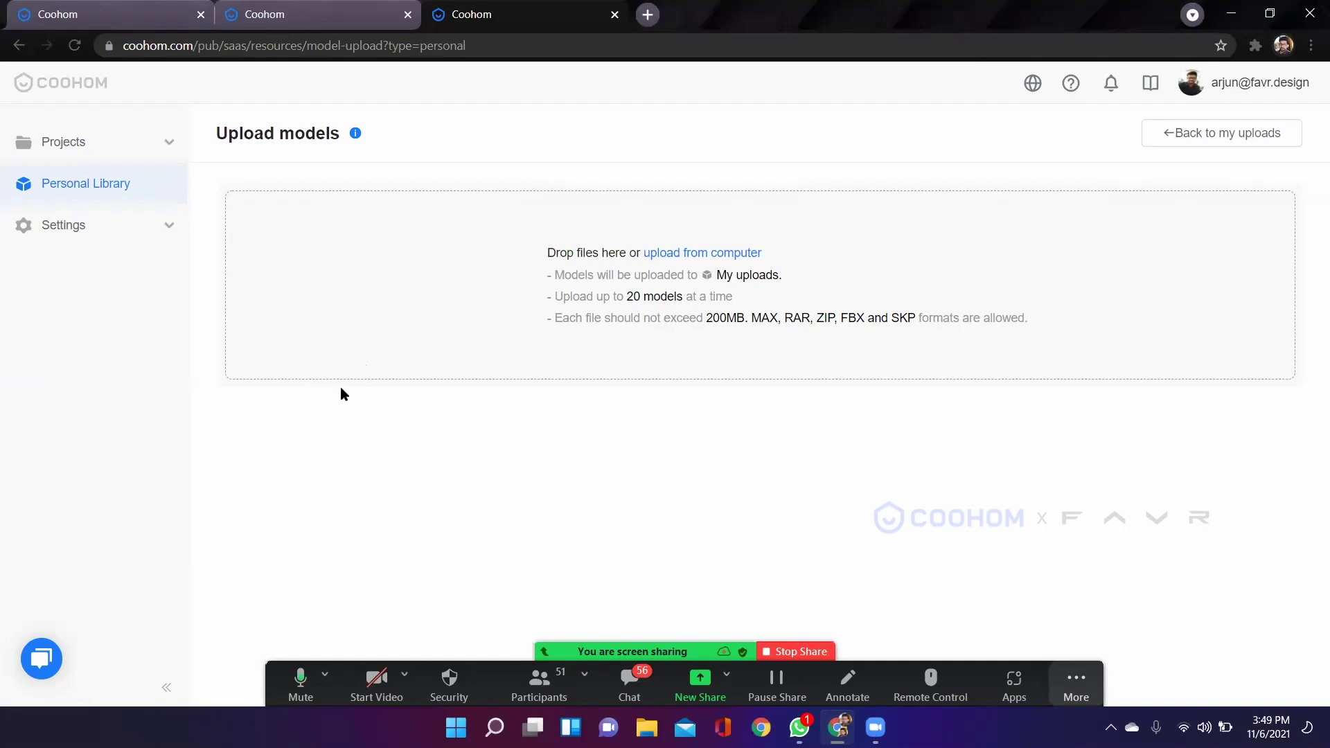
# Browse the computer's folders for a model to upload, cancel the selection and return to the Personal Library uploads.
pyautogui.click(312, 214)
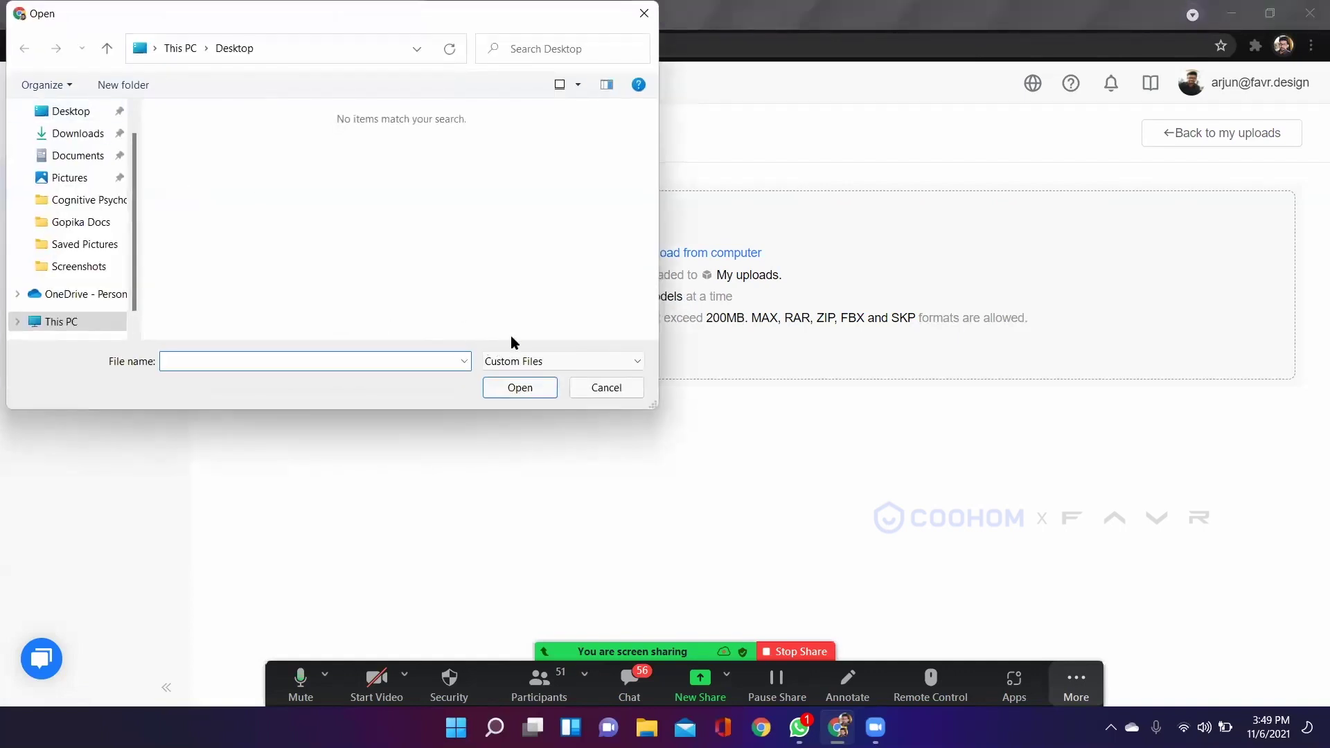
pyautogui.scroll(-1, 89, 262)
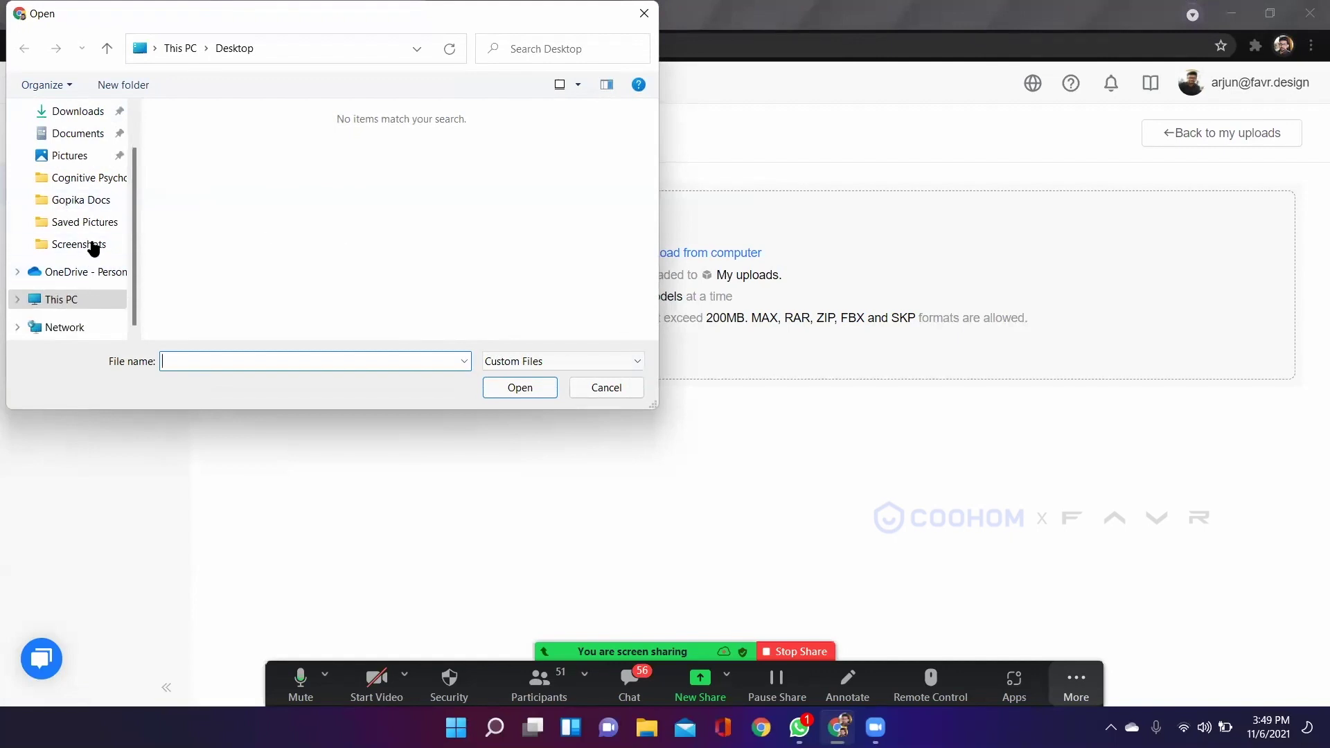
pyautogui.scroll(1, 92, 253)
pyautogui.scroll(-1, 96, 243)
pyautogui.click(612, 390)
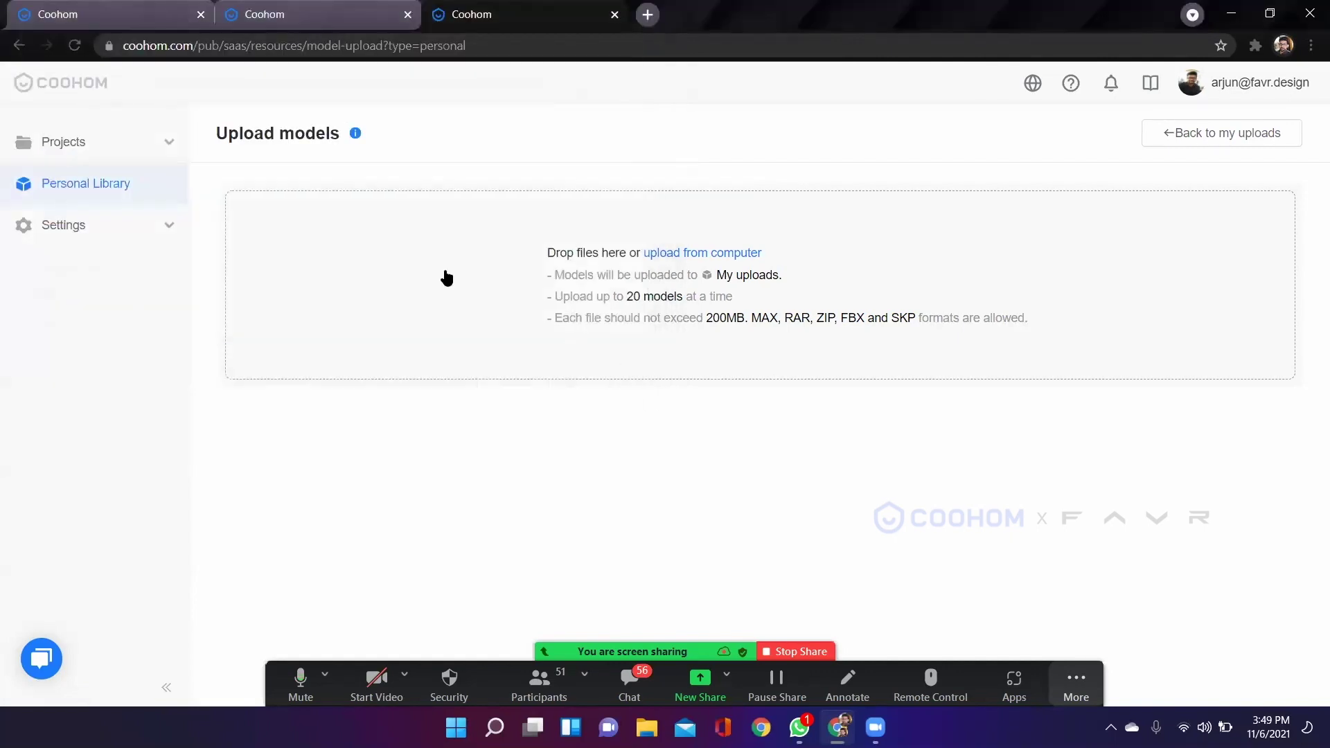
pyautogui.click(1190, 131)
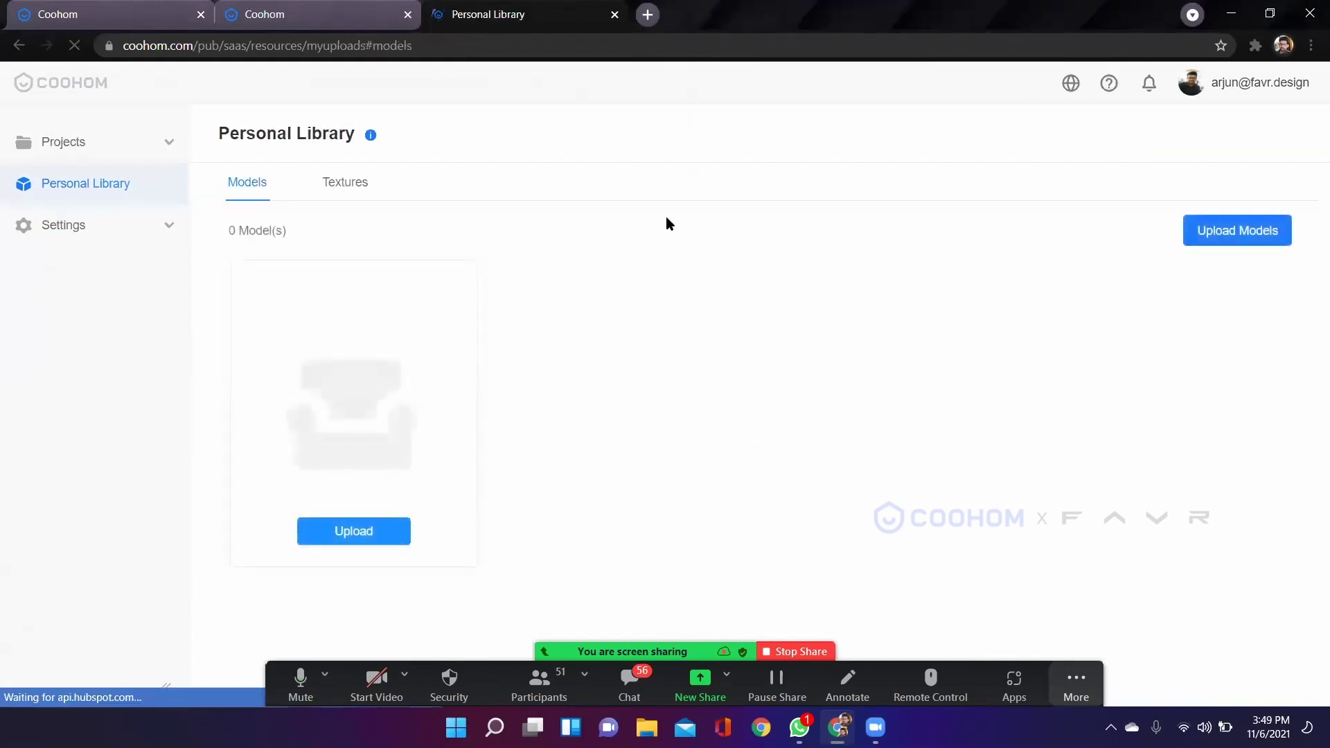
# Return to the room design and inspect the furnished bedroom's wardrobe, bed, curtains and wall pictures from several angles.
pyautogui.click(295, 20)
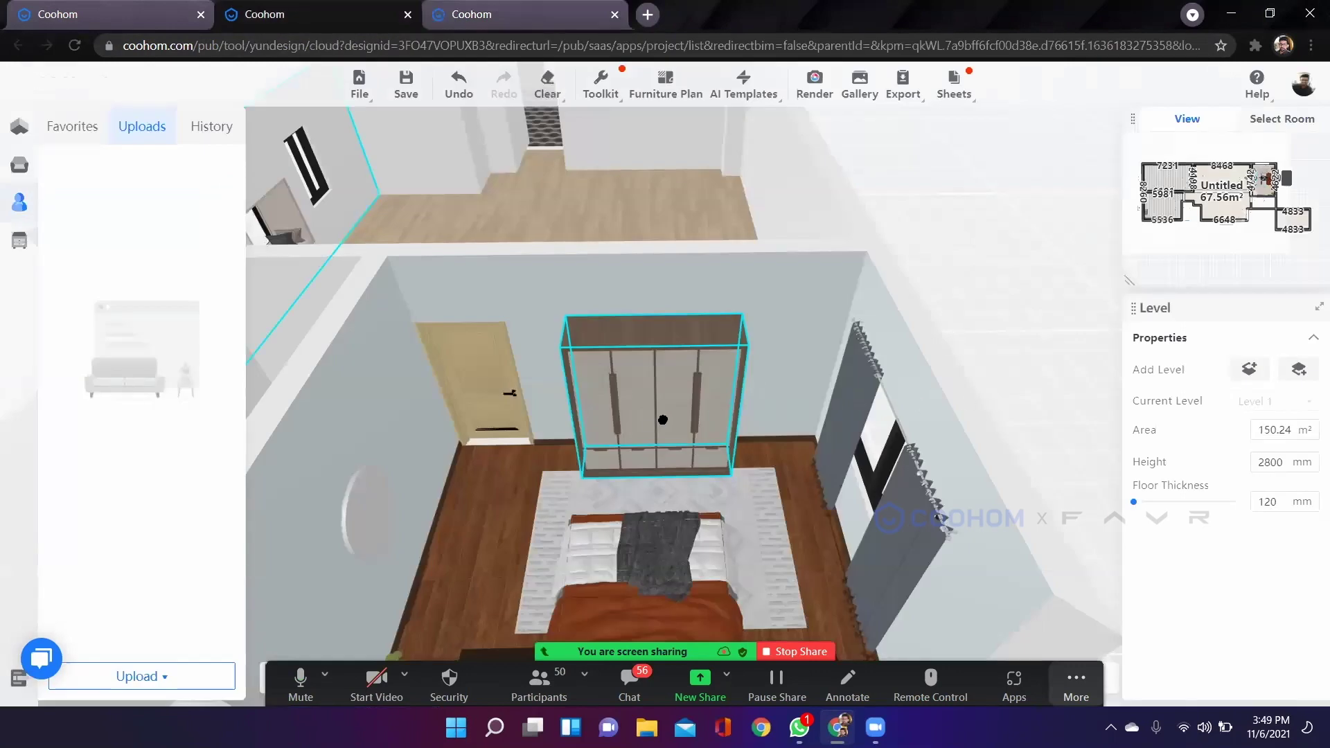
pyautogui.scroll(-1, 841, 326)
pyautogui.scroll(-1, 730, 379)
pyautogui.scroll(-1, 730, 380)
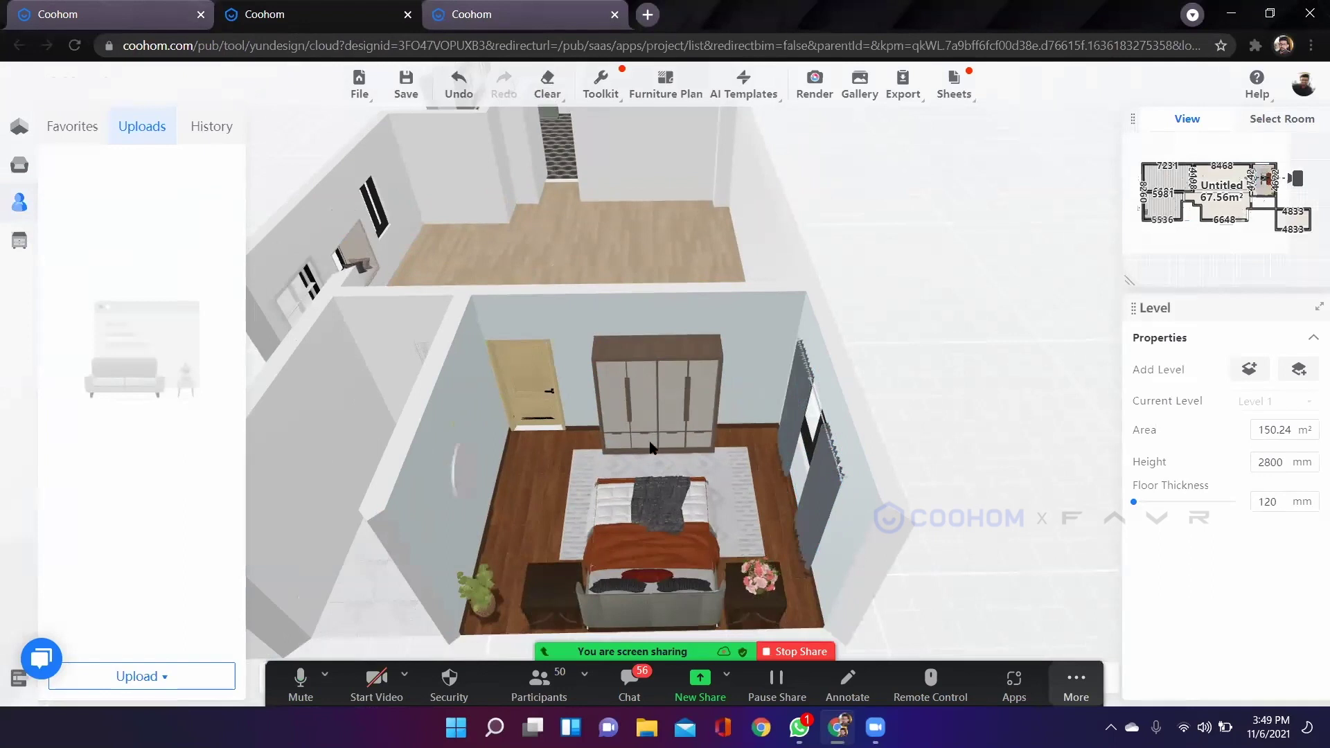
pyautogui.moveTo(667, 519); pyautogui.dragTo(801, 380)
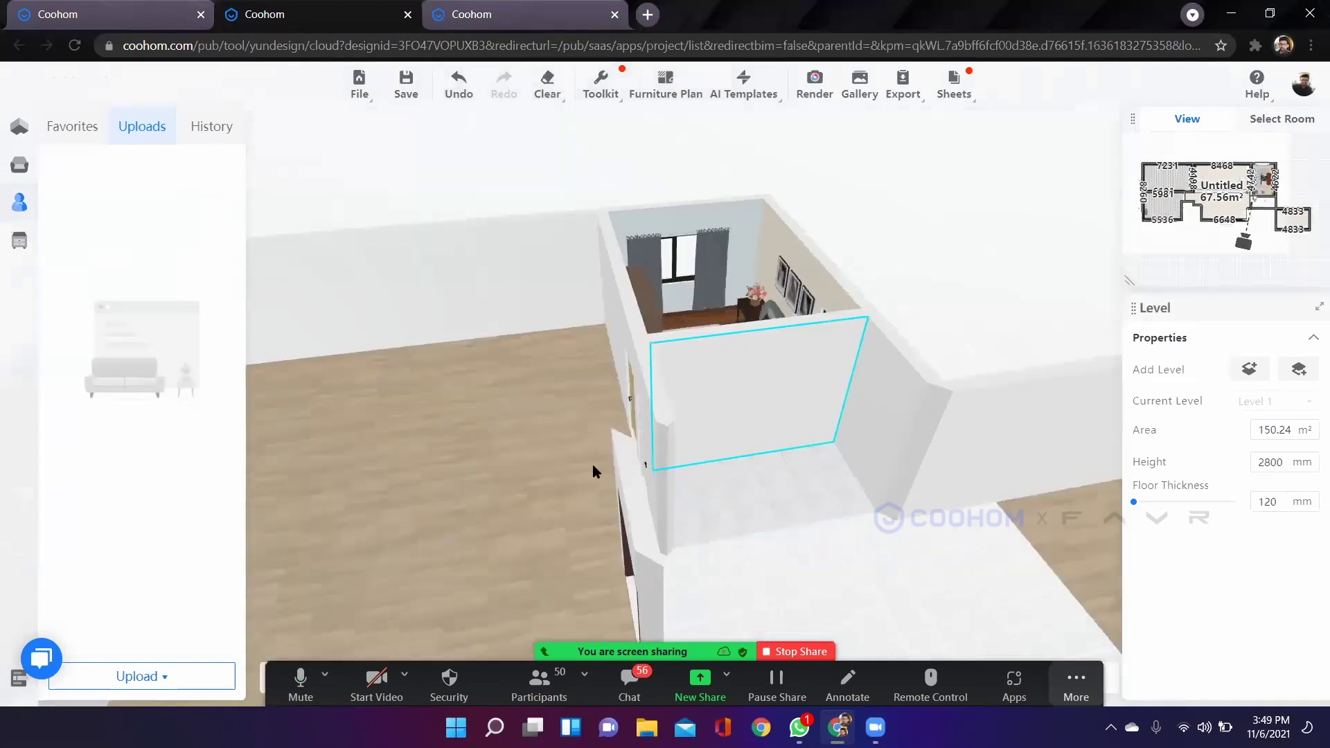
pyautogui.scroll(5, 592, 464)
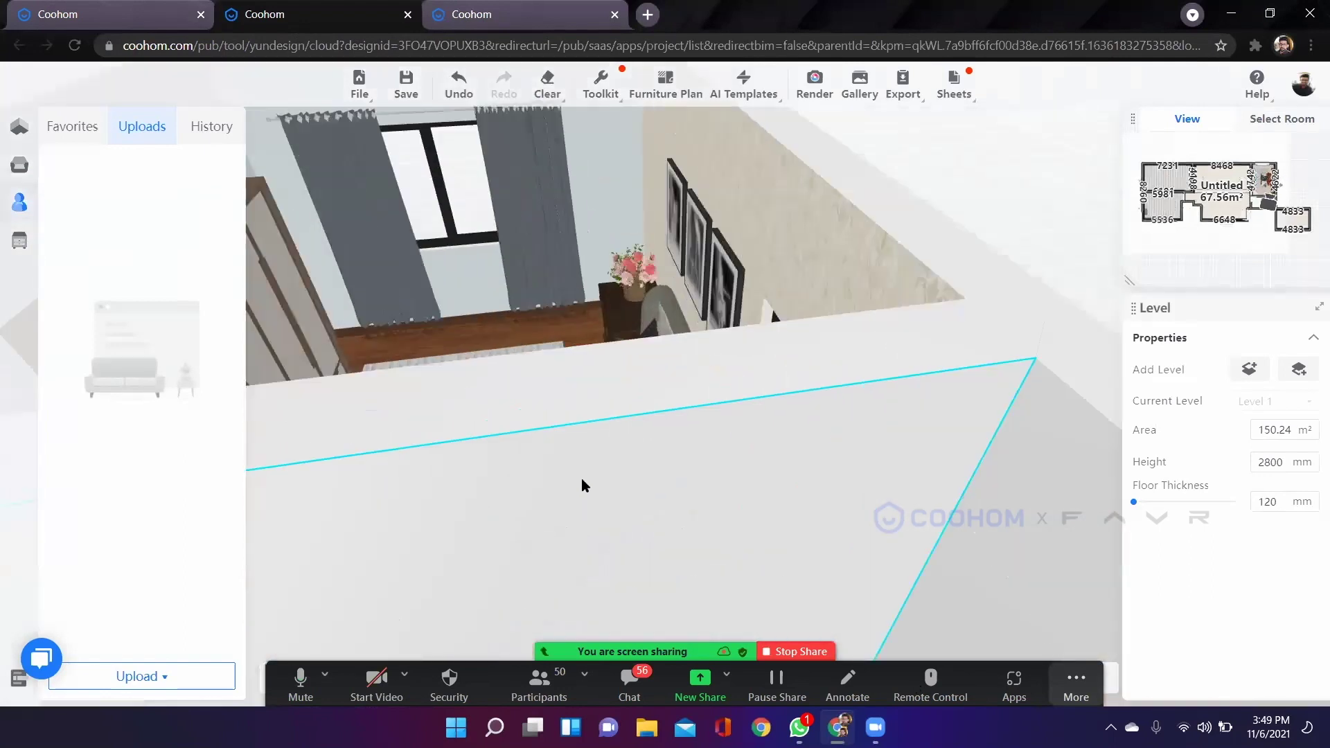
pyautogui.scroll(-4, 657, 582)
pyautogui.scroll(-5, 952, 576)
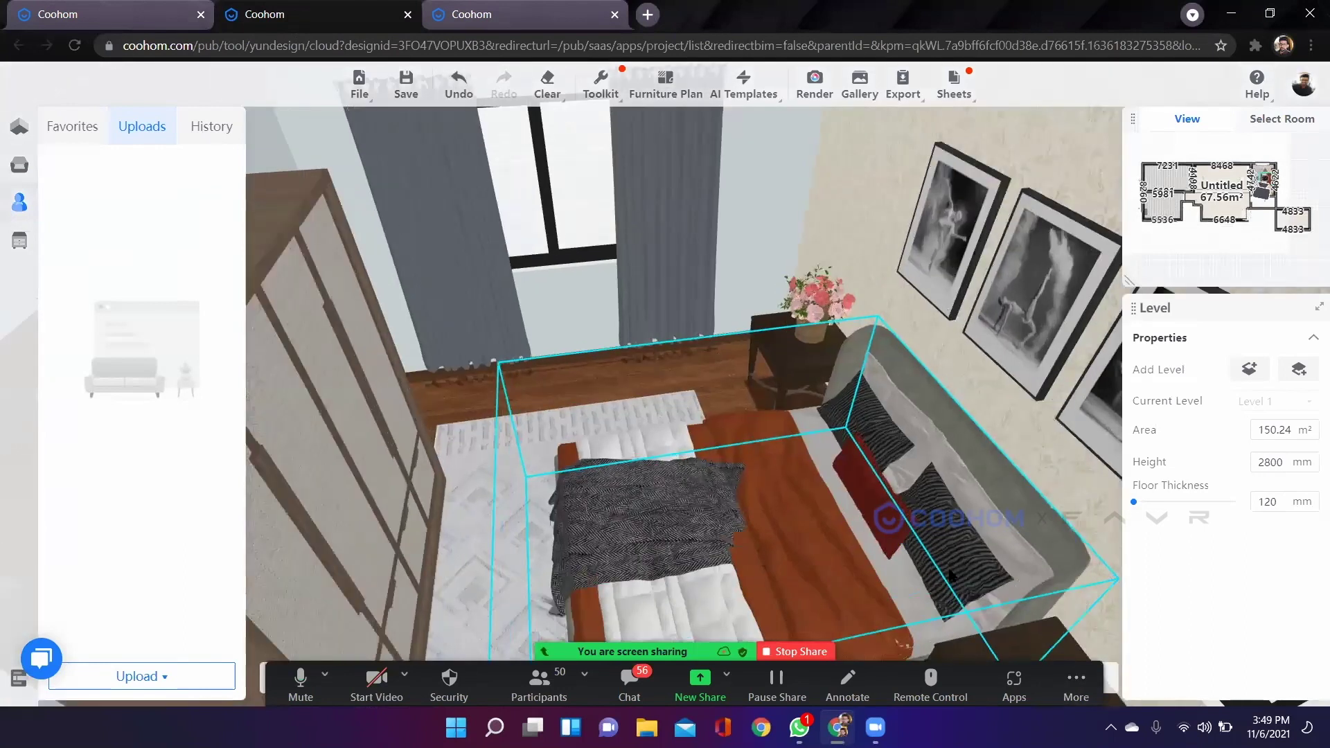
pyautogui.moveTo(916, 544); pyautogui.dragTo(699, 527)
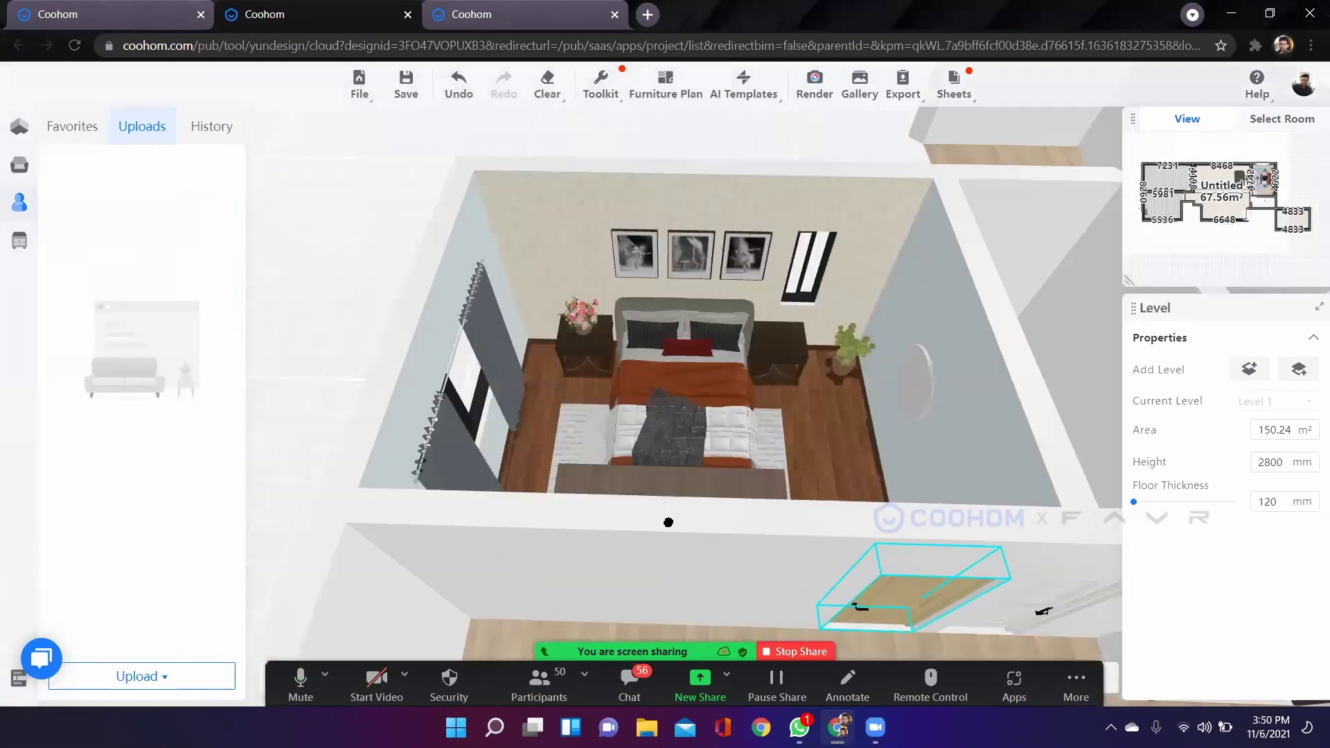
pyautogui.scroll(2, 666, 523)
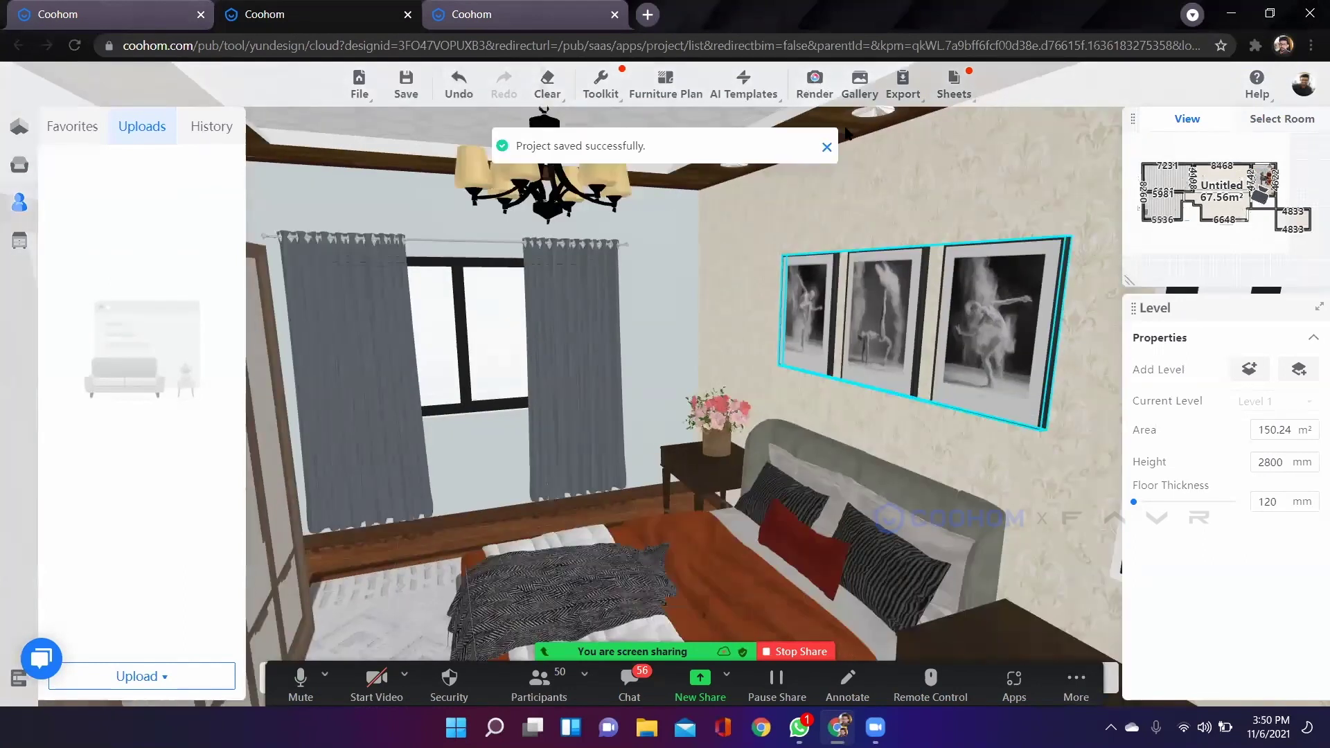
# Open the render setup, try the 3:4, 1:1 and 9:16 aspect ratios, and set the ratio to 4:3.
pyautogui.click(814, 85)
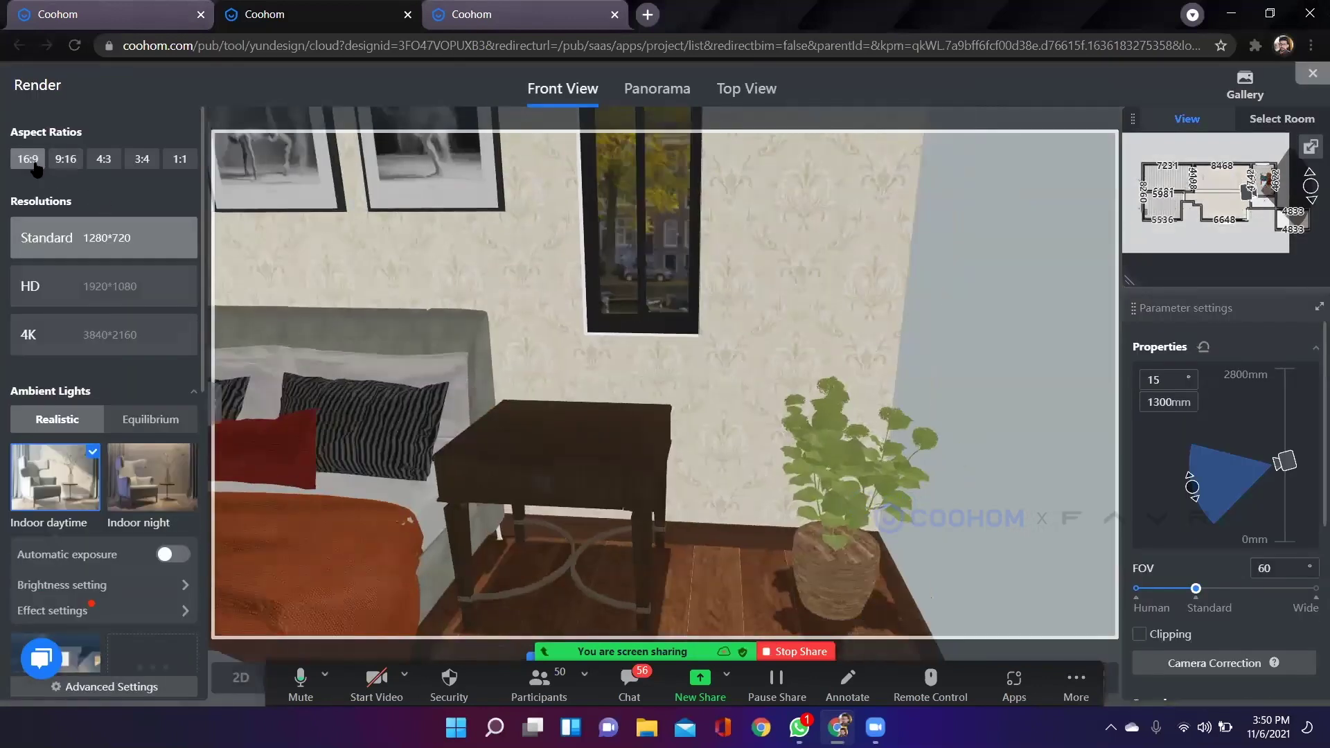
pyautogui.click(142, 159)
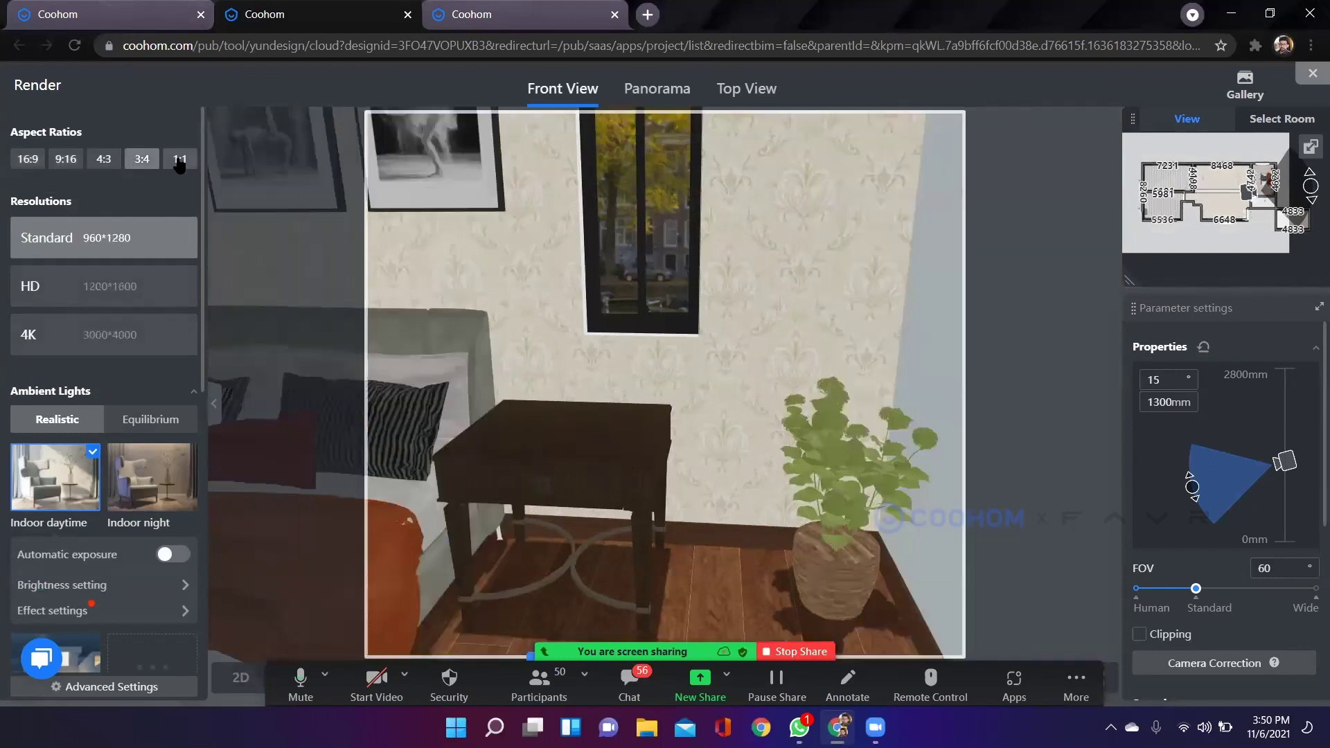
pyautogui.click(178, 158)
pyautogui.click(67, 159)
pyautogui.click(106, 158)
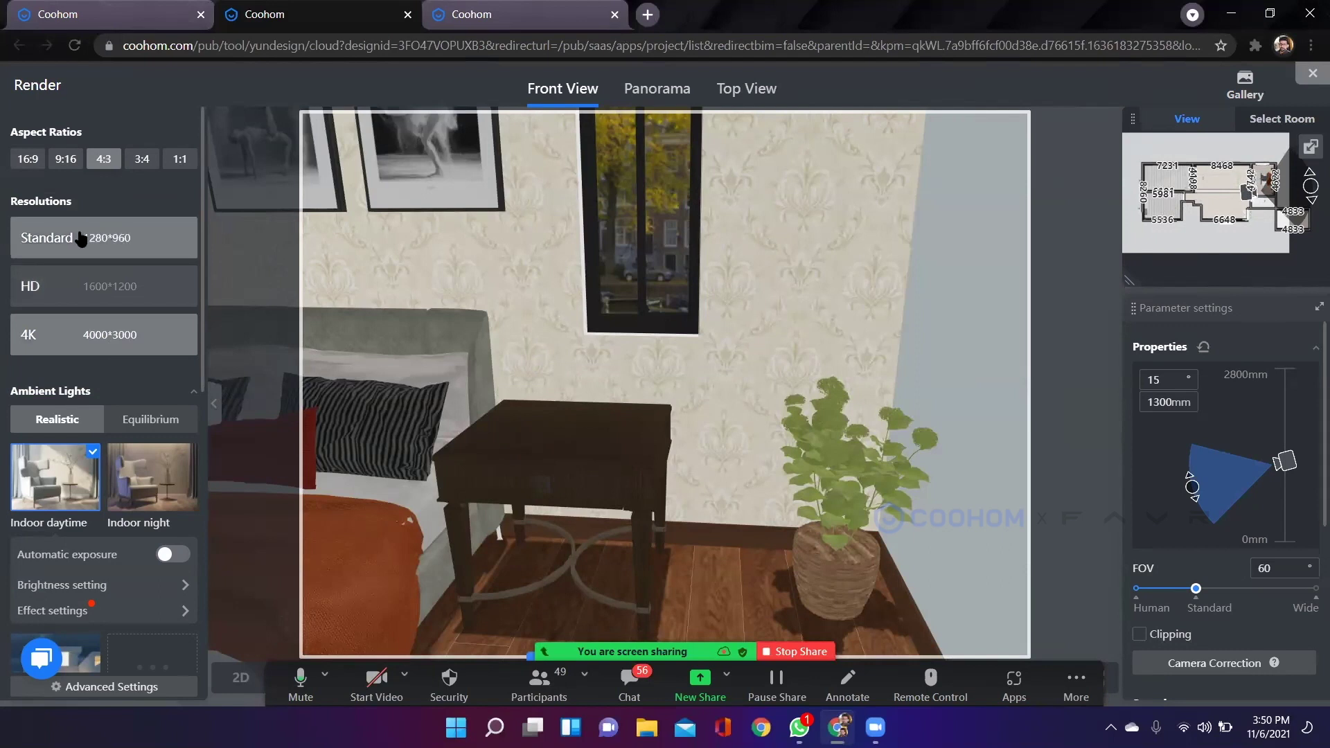
# Review the resolution options and the additional realistic light templates, keeping the Indoor daytime ambient light.
pyautogui.scroll(-3, 62, 237)
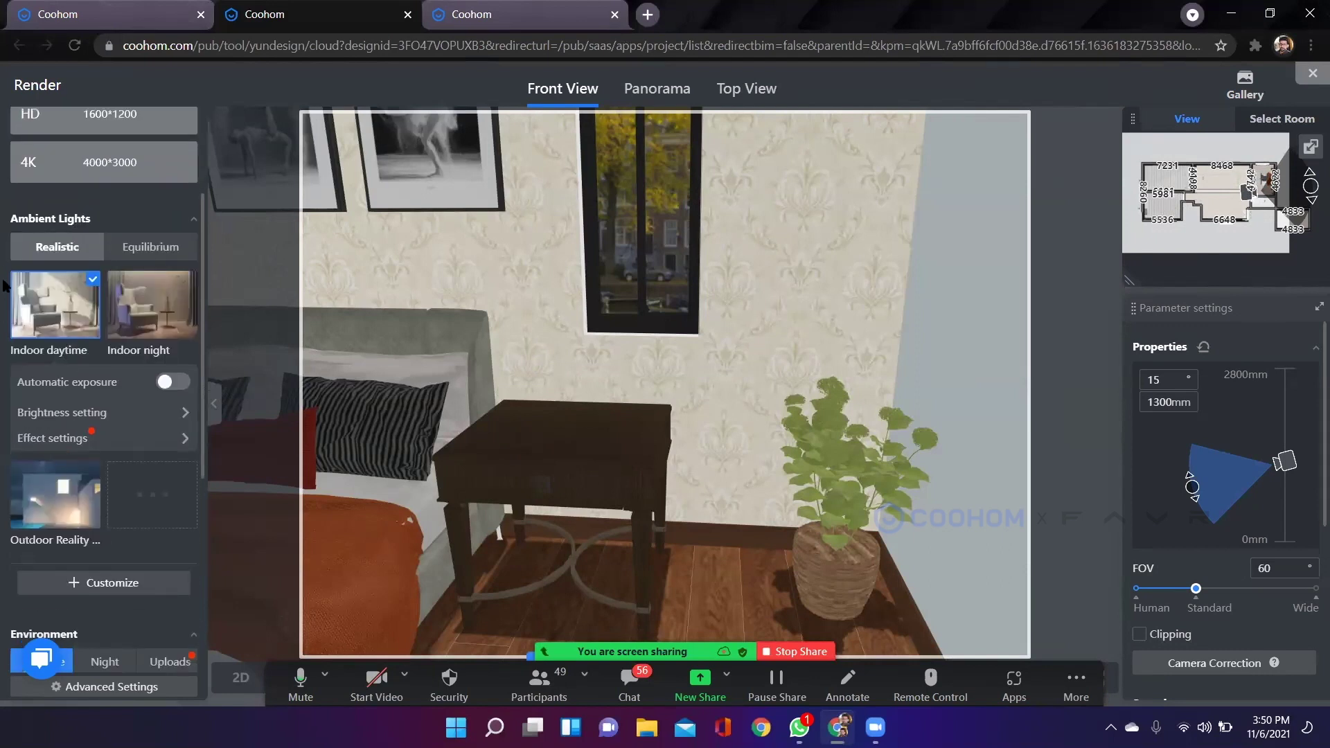
pyautogui.scroll(3, 8, 319)
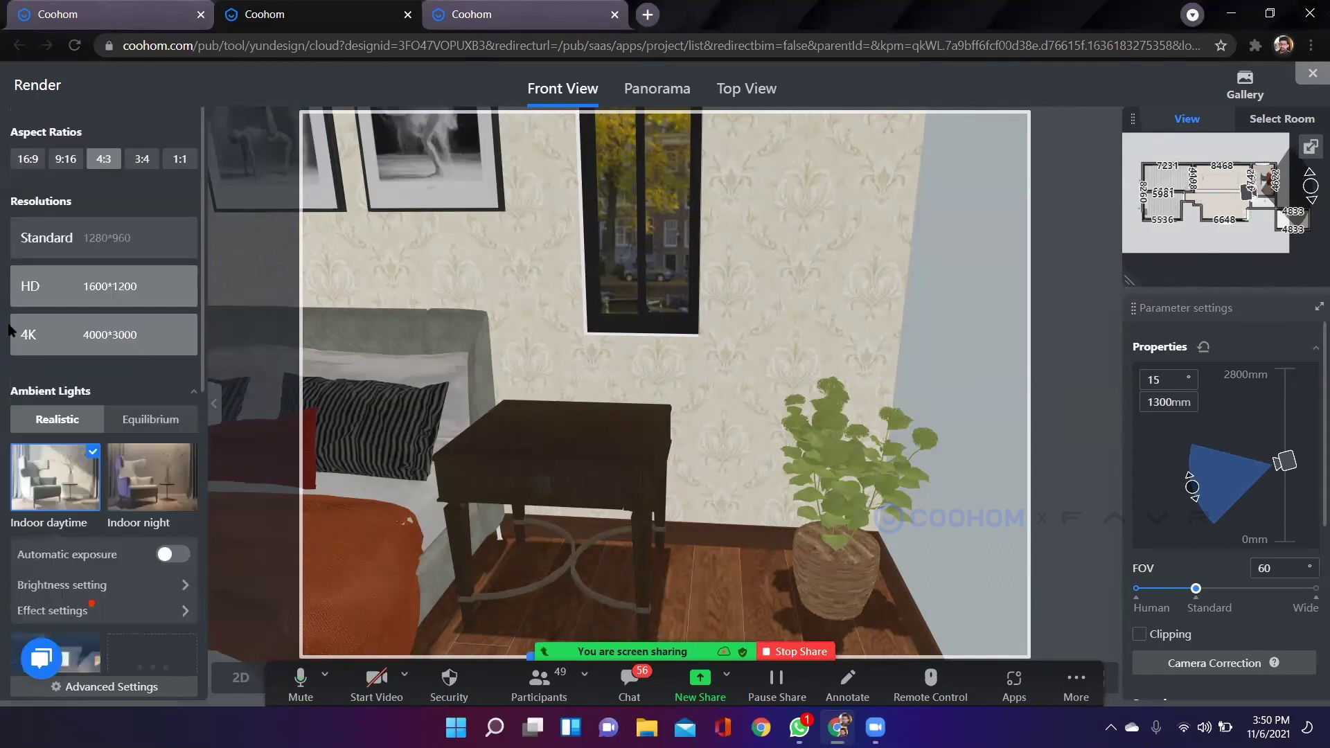
pyautogui.scroll(-1, 145, 309)
pyautogui.scroll(-3, 145, 309)
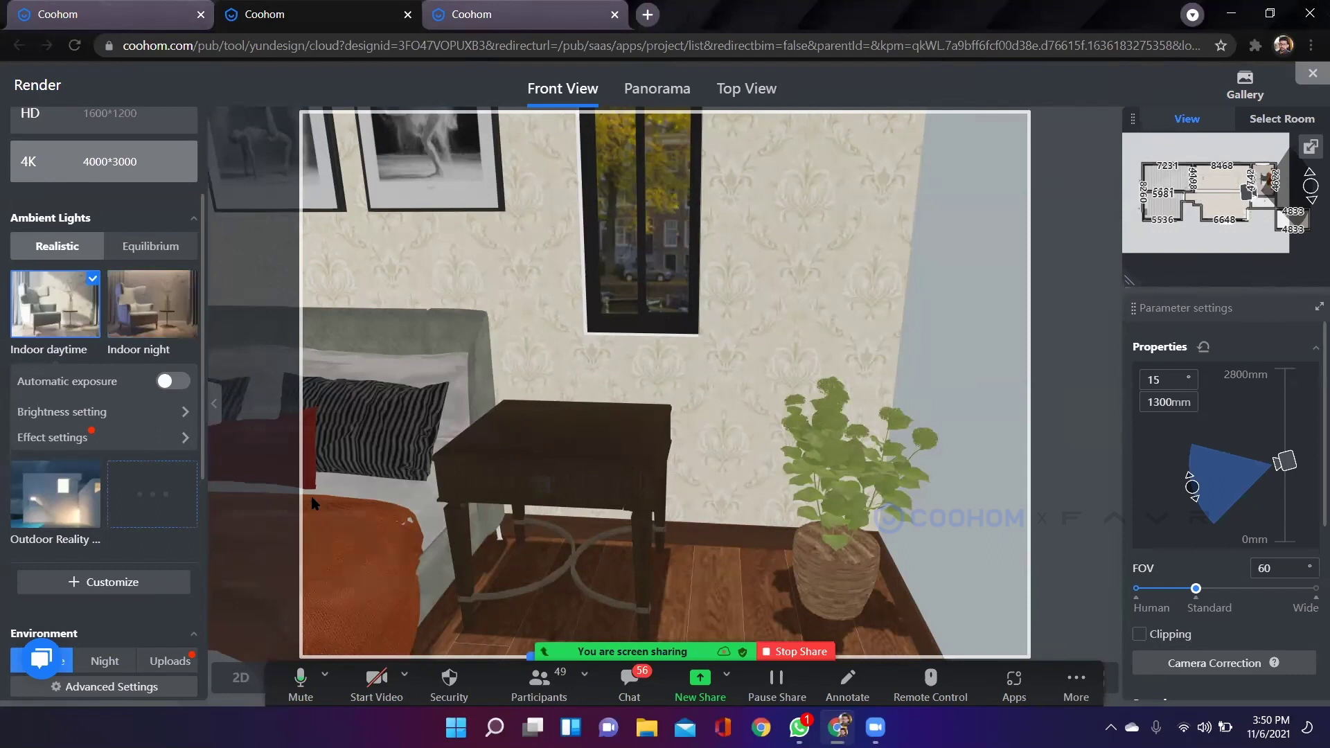
pyautogui.click(146, 492)
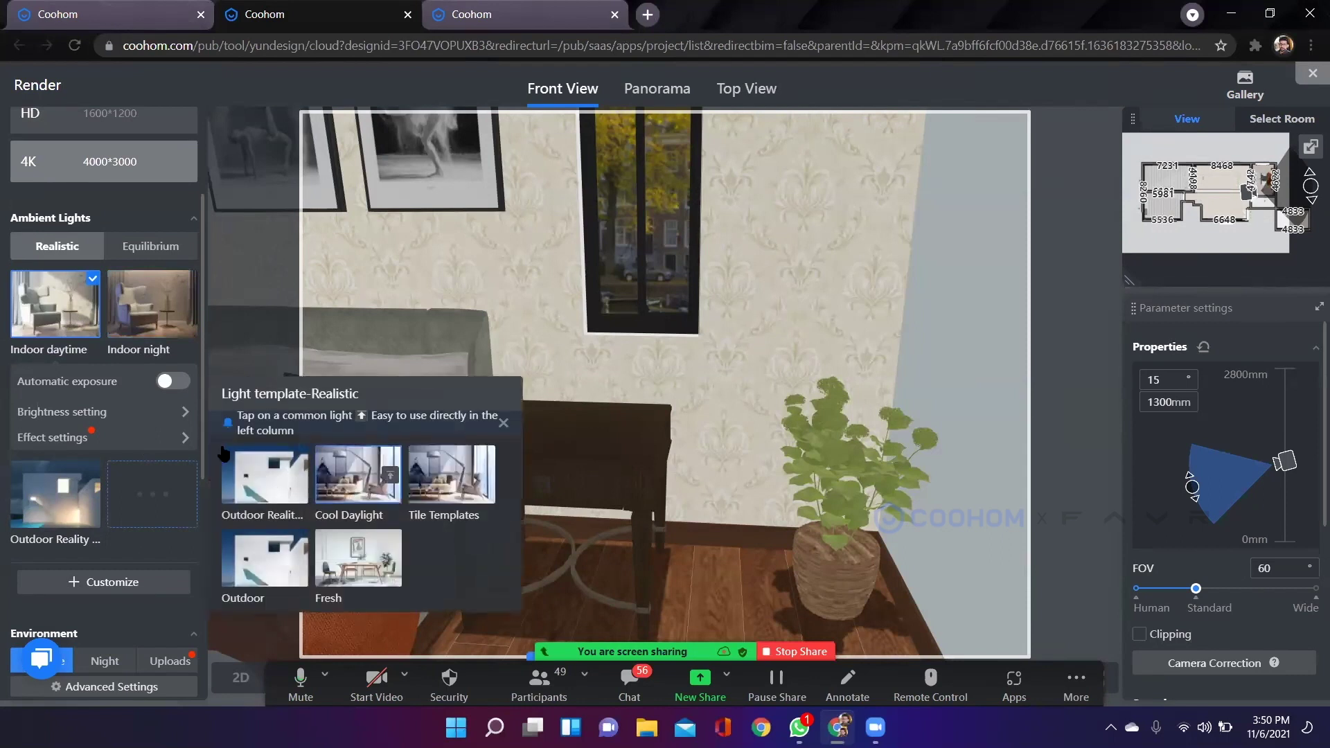
pyautogui.click(59, 324)
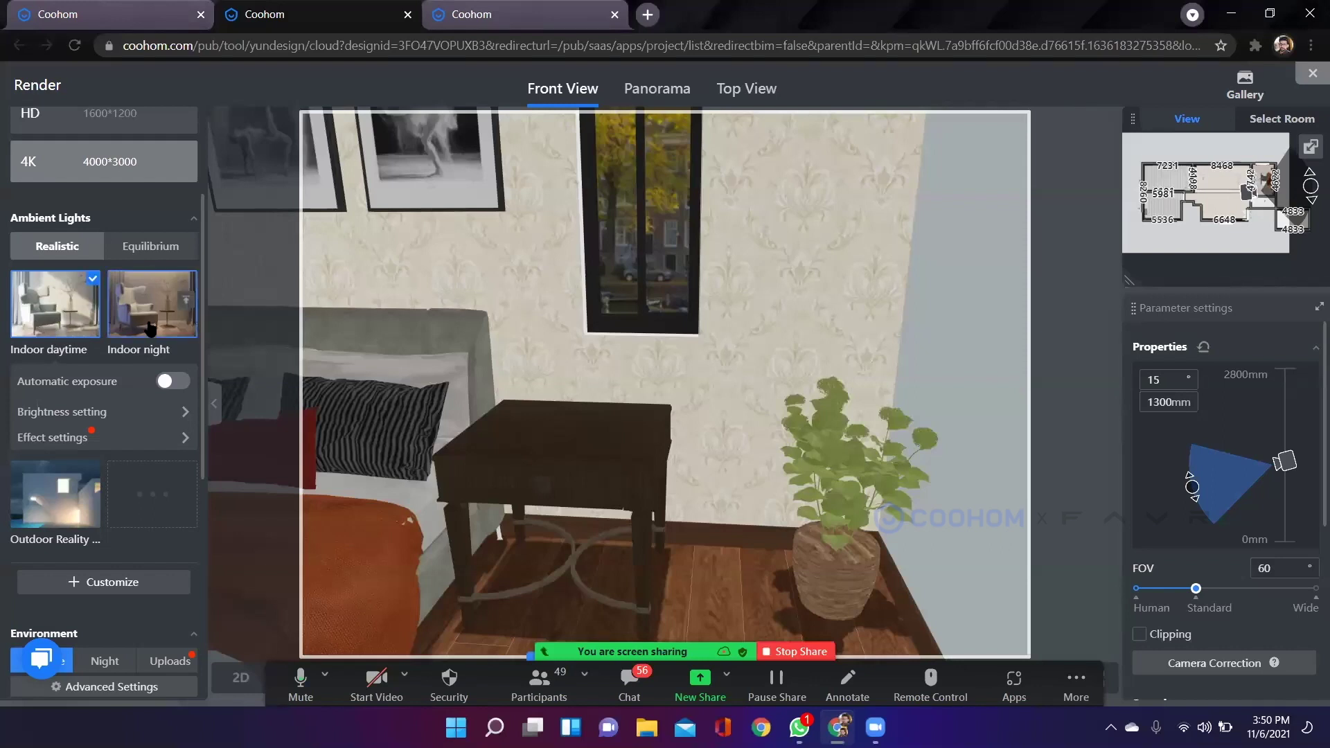
# Compare the Indoor night and Indoor daytime ambient lights, settle on Indoor night and turn the camera toward the curtained window.
pyautogui.scroll(-1, 151, 326)
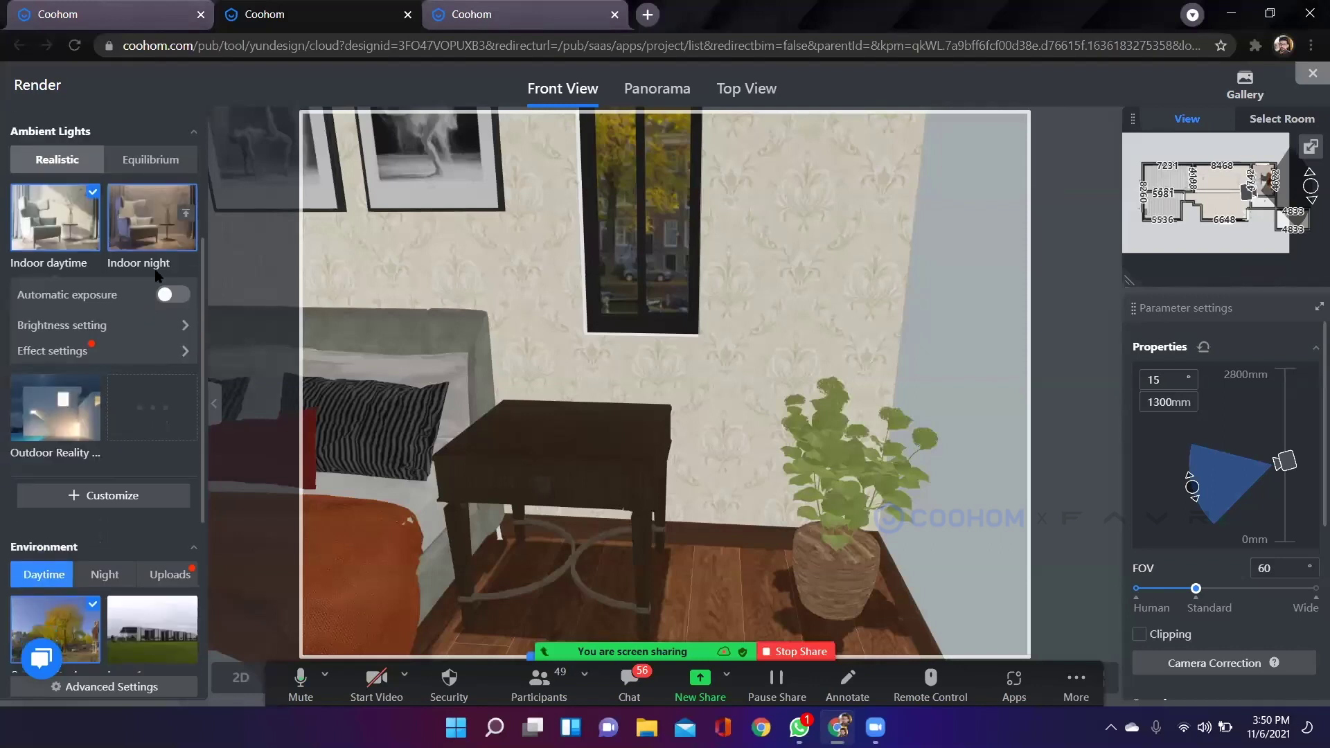
pyautogui.click(143, 232)
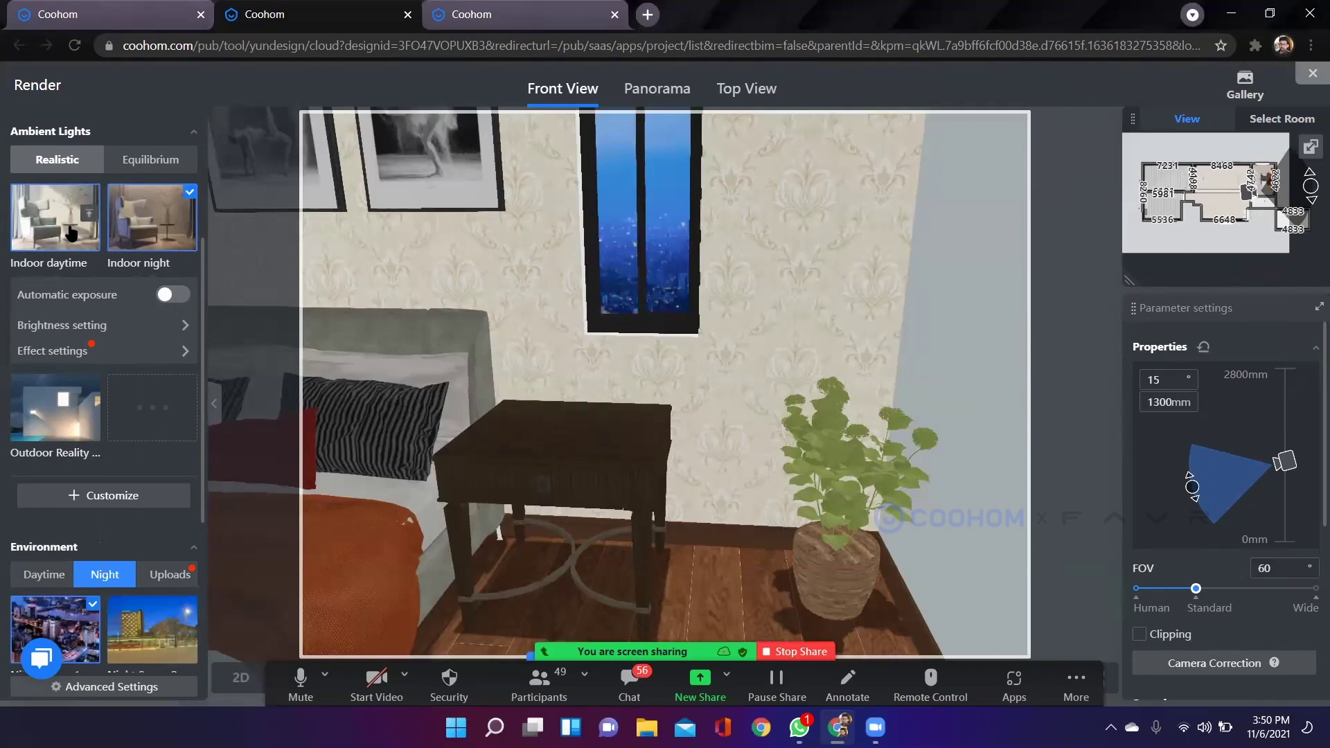
pyautogui.moveTo(708, 283); pyautogui.dragTo(708, 284)
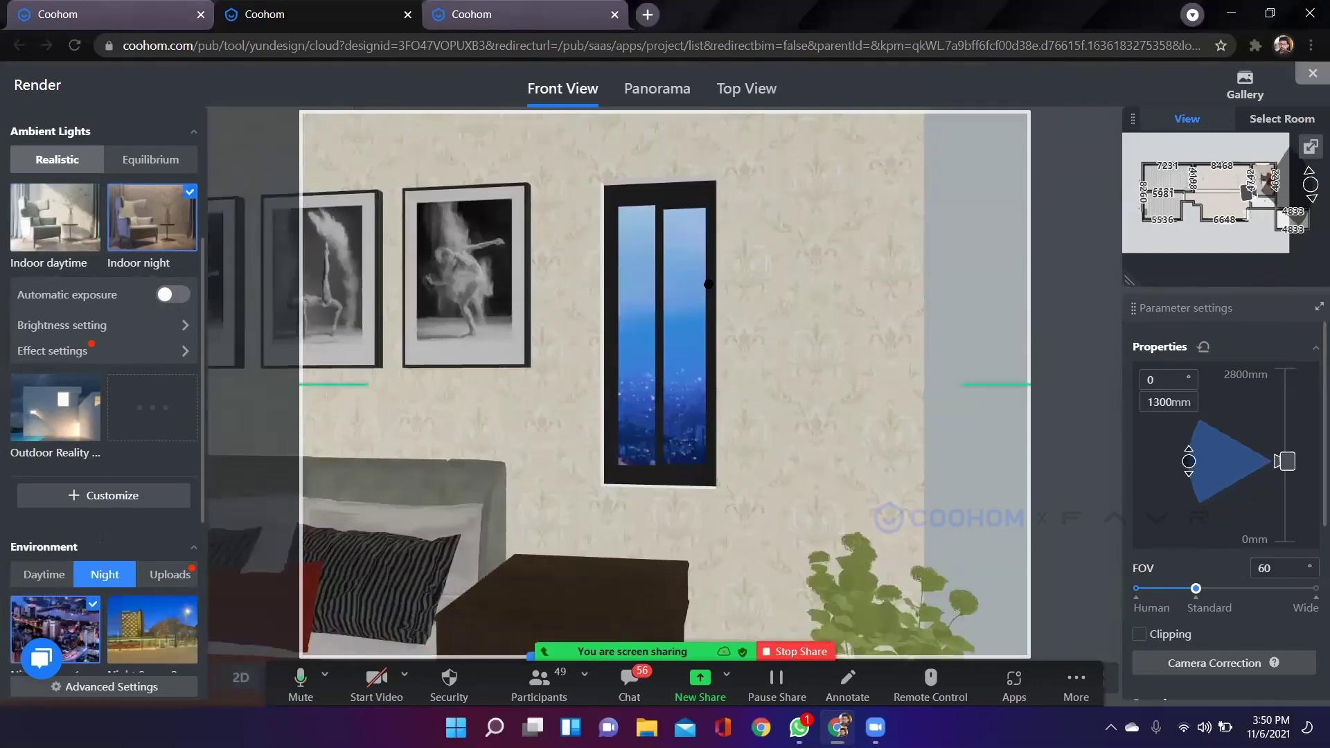
pyautogui.click(77, 222)
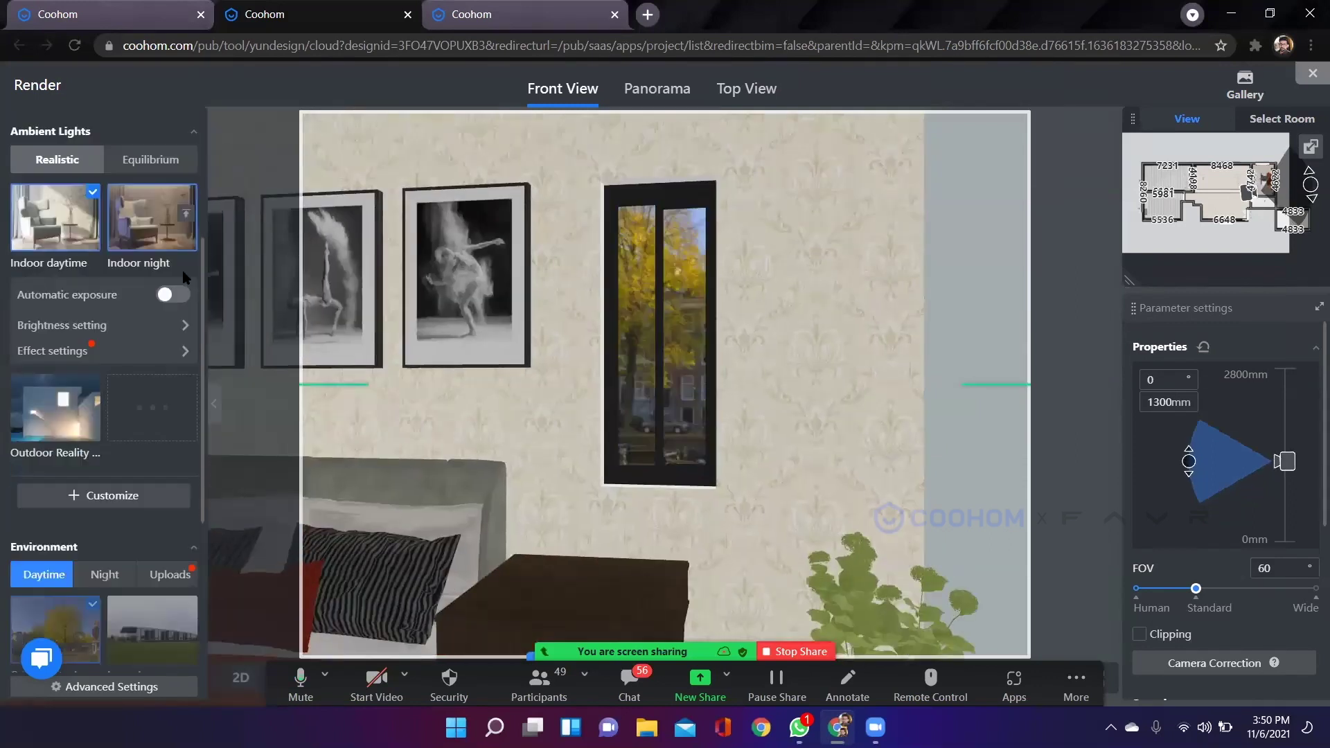
pyautogui.click(139, 242)
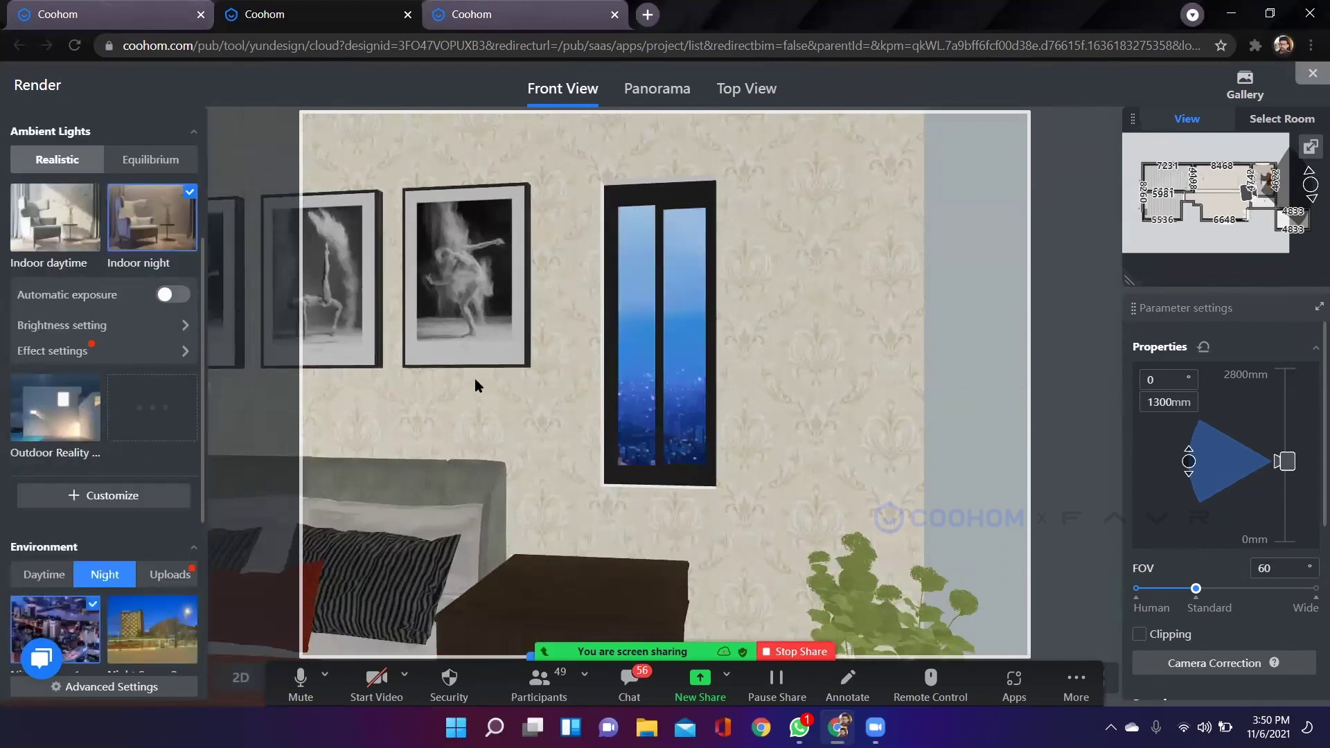
pyautogui.moveTo(636, 386); pyautogui.dragTo(748, 354)
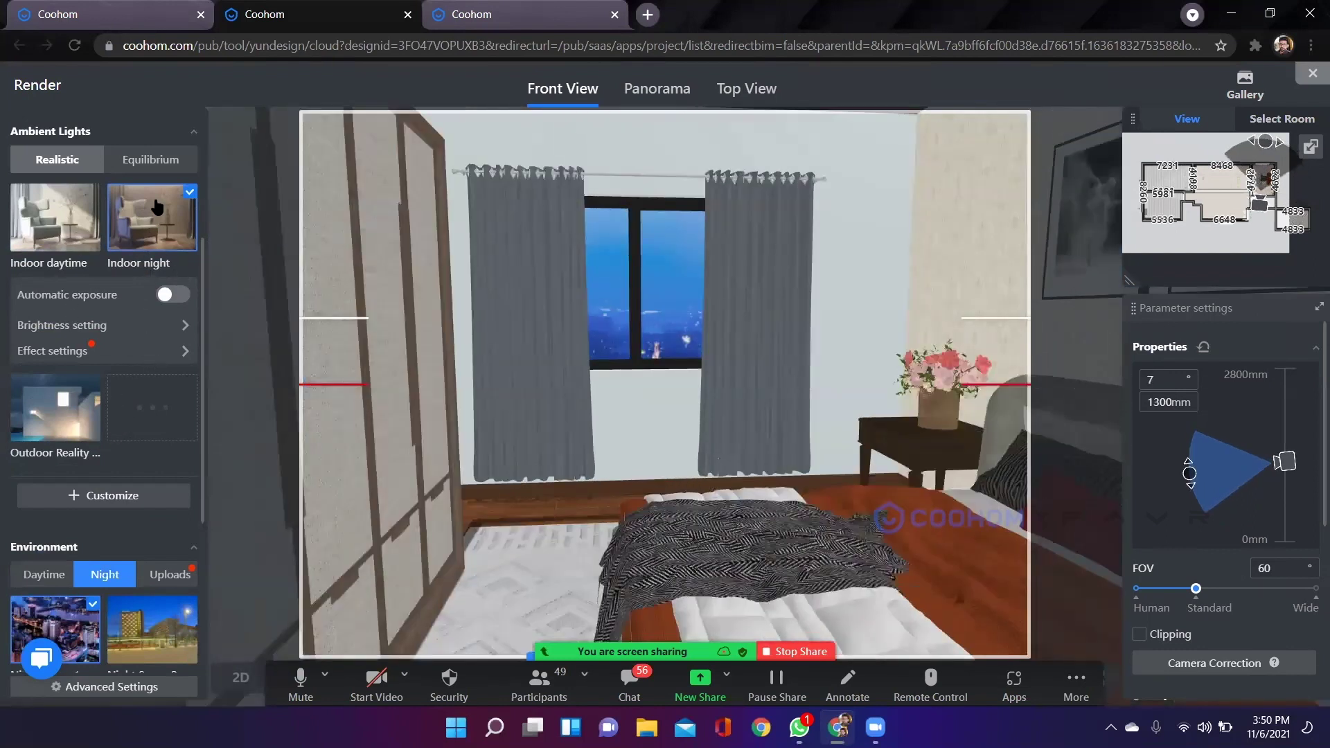
# Create a custom lighting scheme based on the realistic Indoor night template.
pyautogui.scroll(-1, 124, 476)
pyautogui.scroll(1, 123, 476)
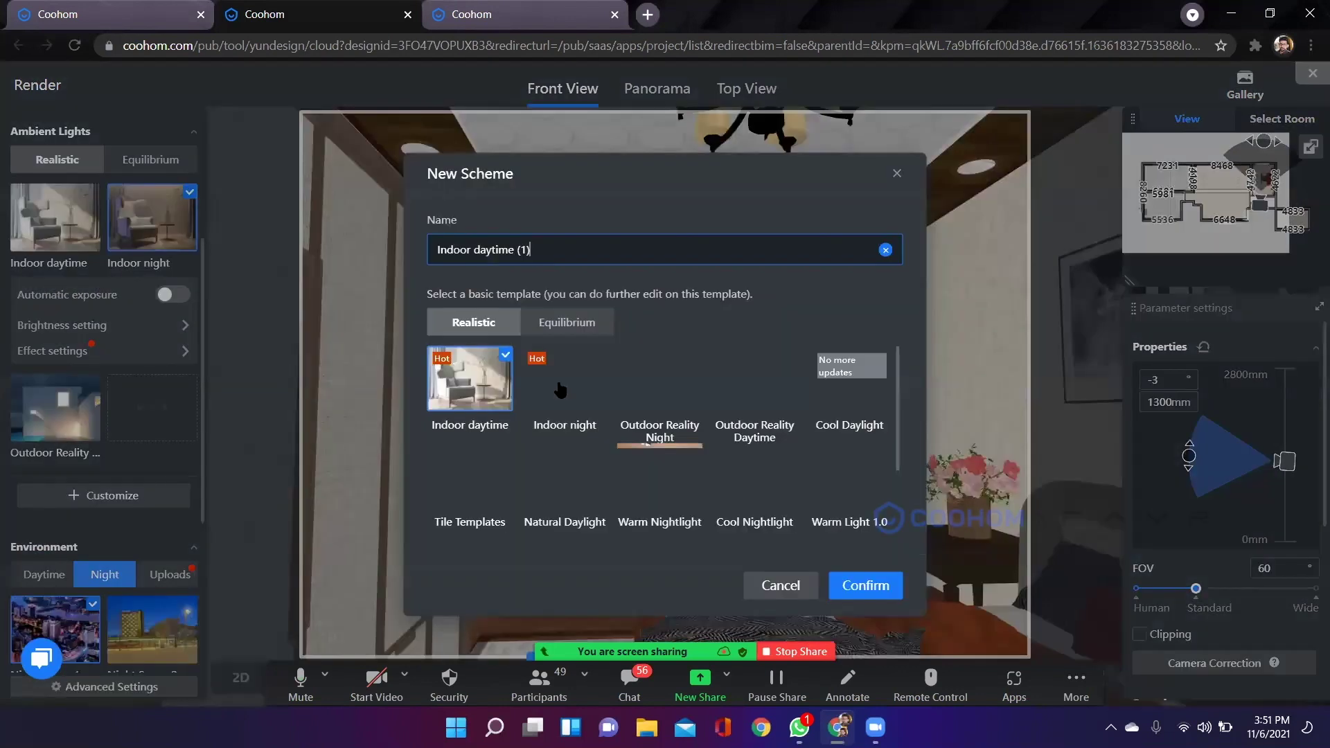
pyautogui.click(562, 388)
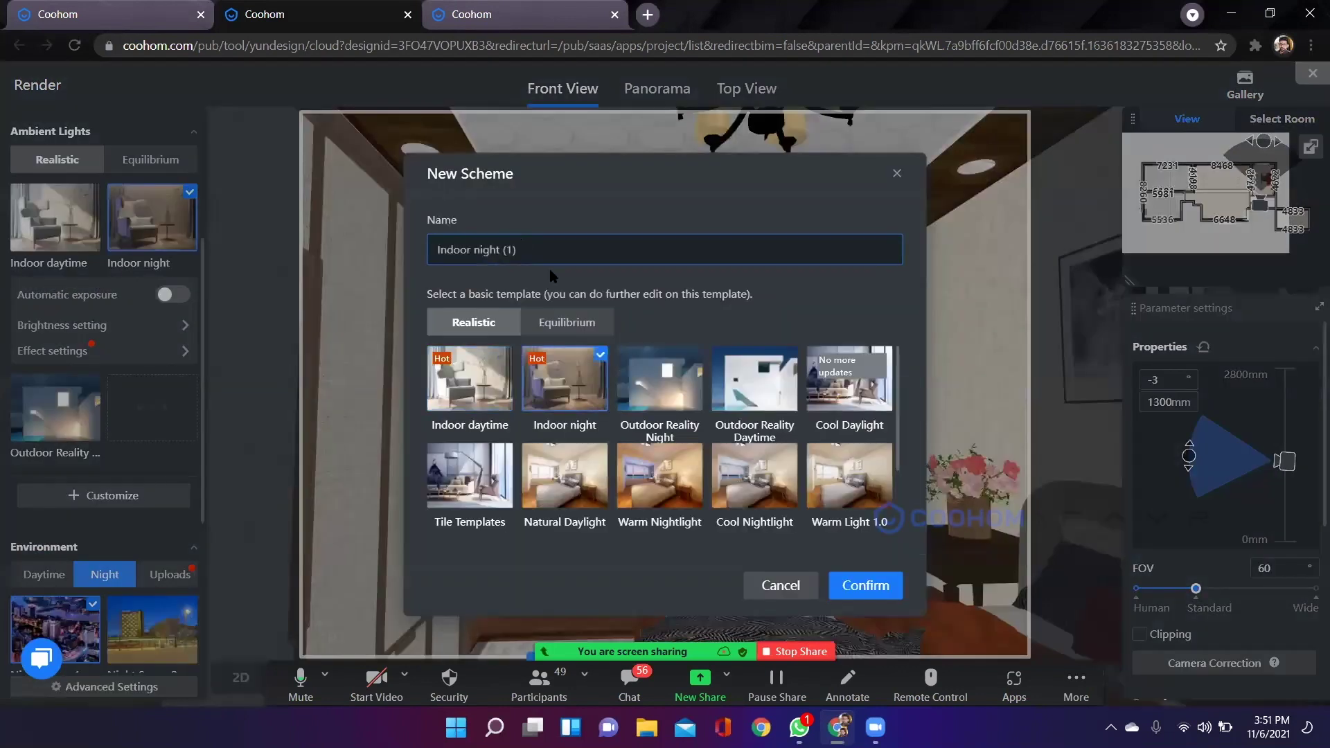
pyautogui.click(865, 585)
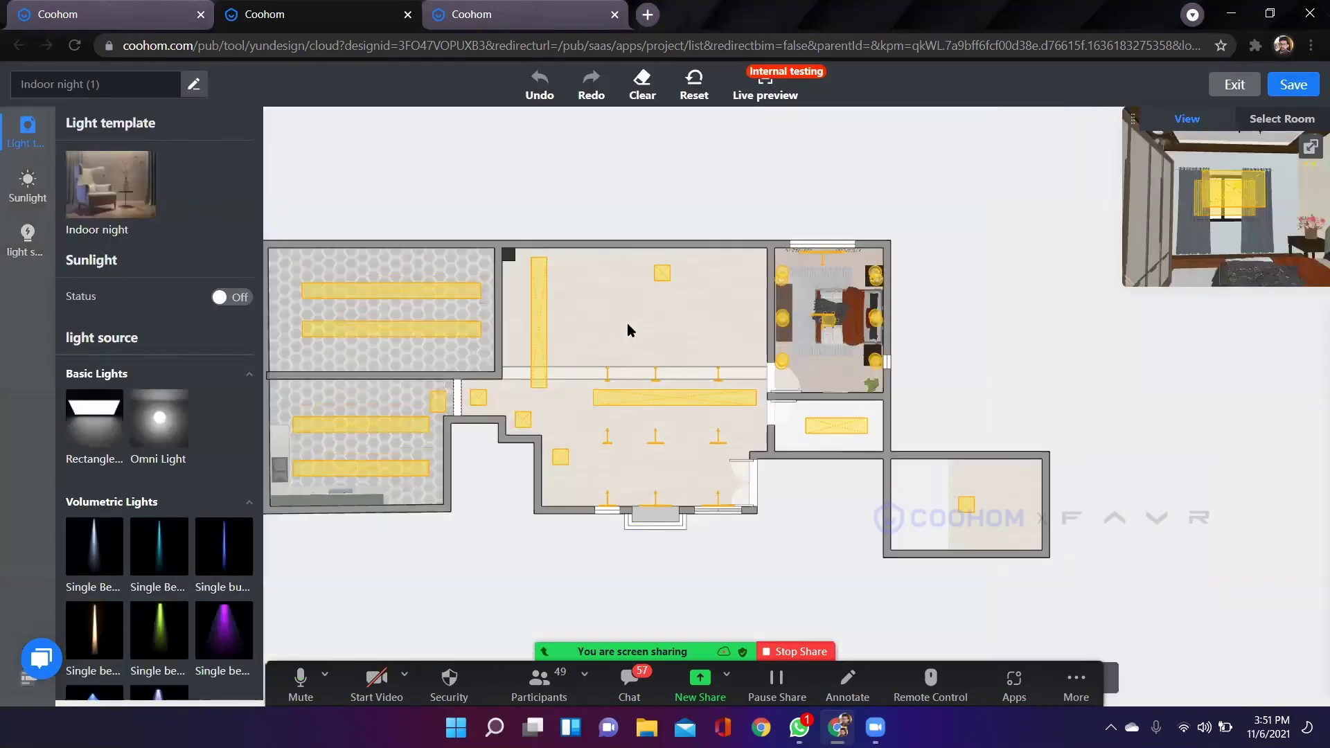
# Examine the spotlights, the fill light over the bed and the window light in the bedroom's lighting plan.
pyautogui.scroll(5, 719, 317)
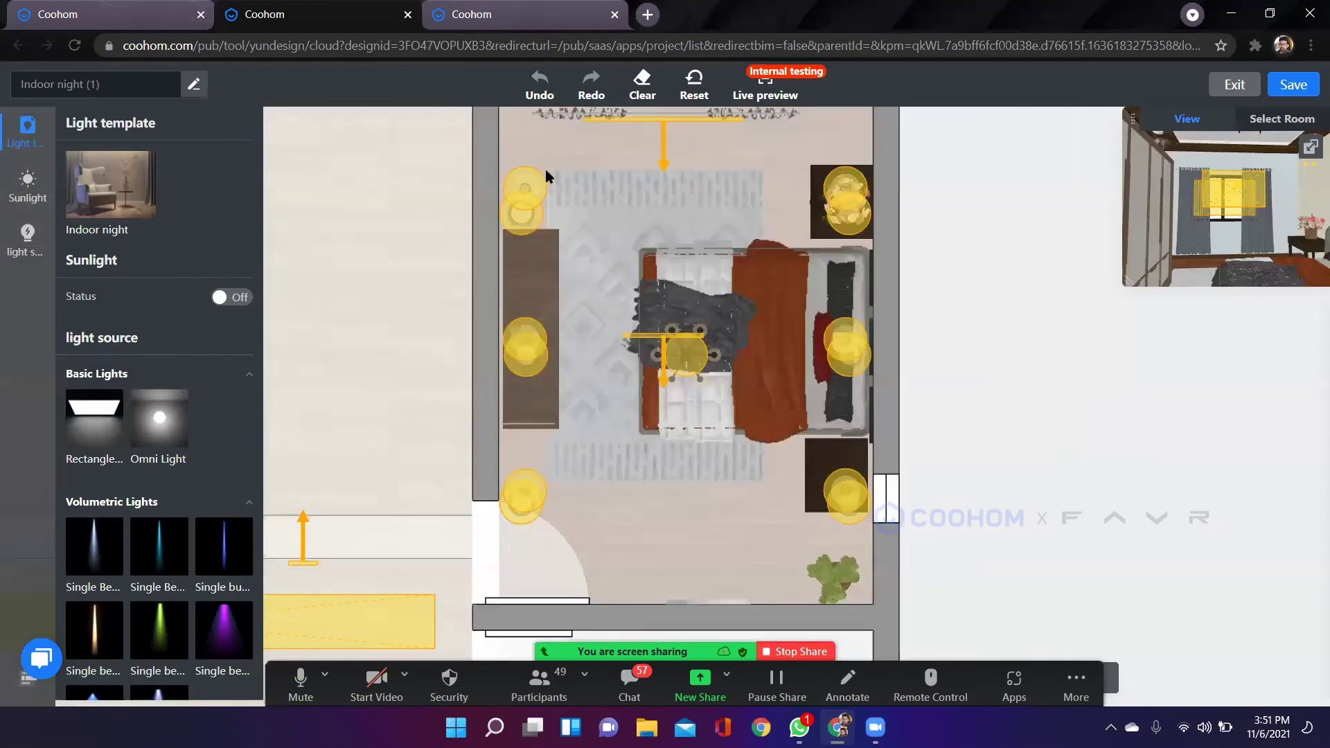
pyautogui.scroll(-2, 584, 519)
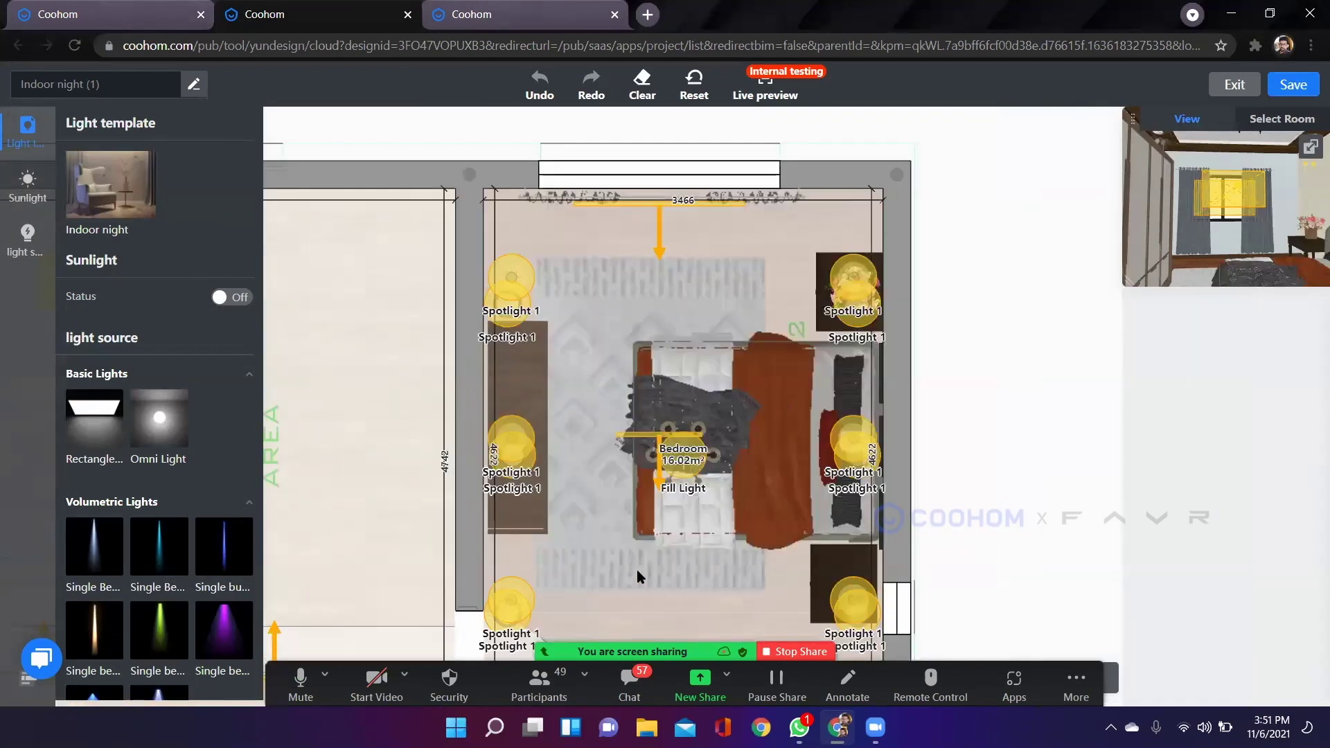
pyautogui.moveTo(549, 422); pyautogui.dragTo(457, 277)
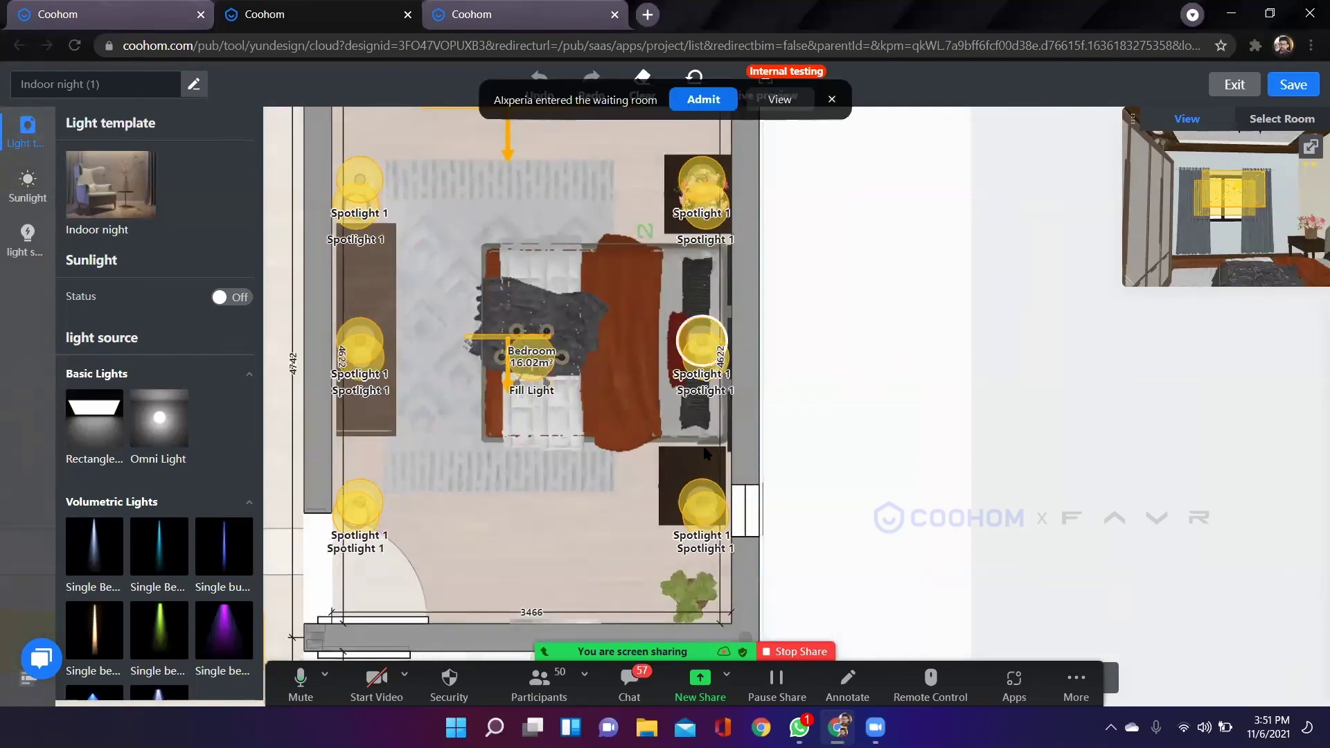
pyautogui.moveTo(588, 346); pyautogui.dragTo(604, 526)
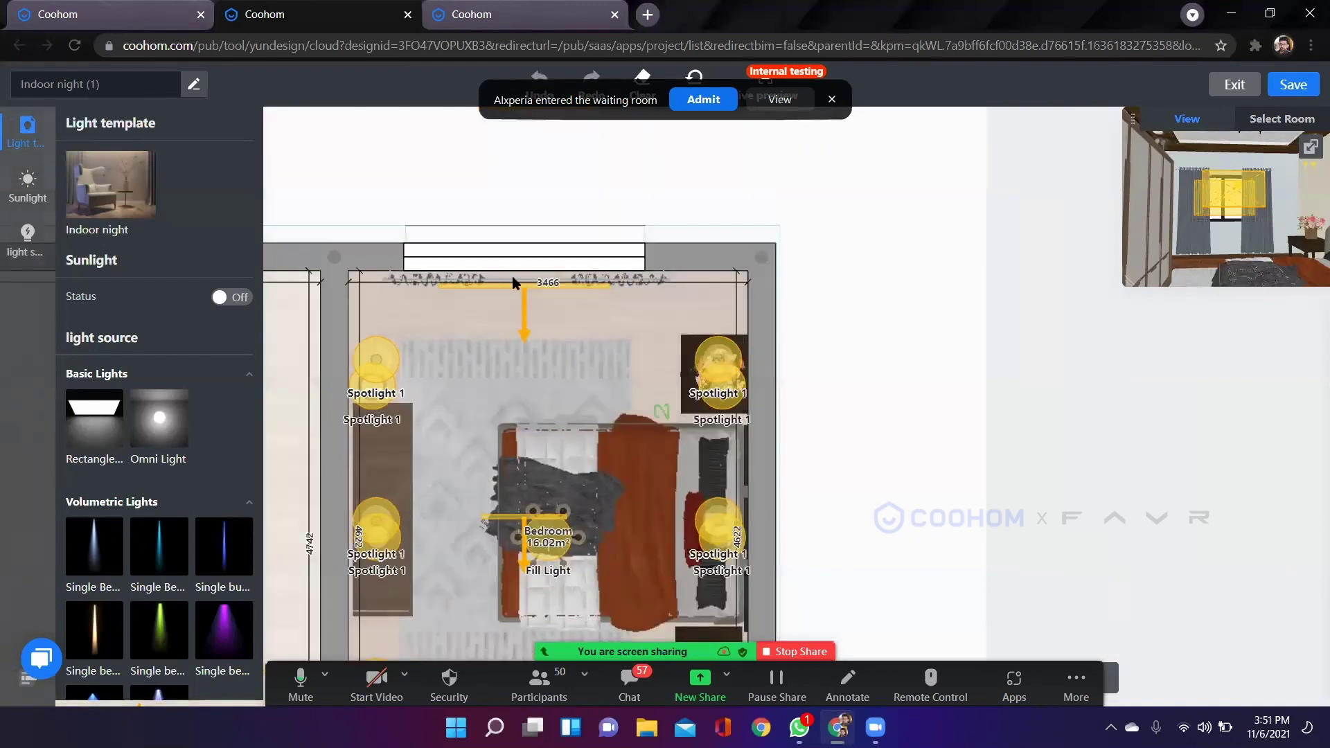
pyautogui.scroll(3, 474, 217)
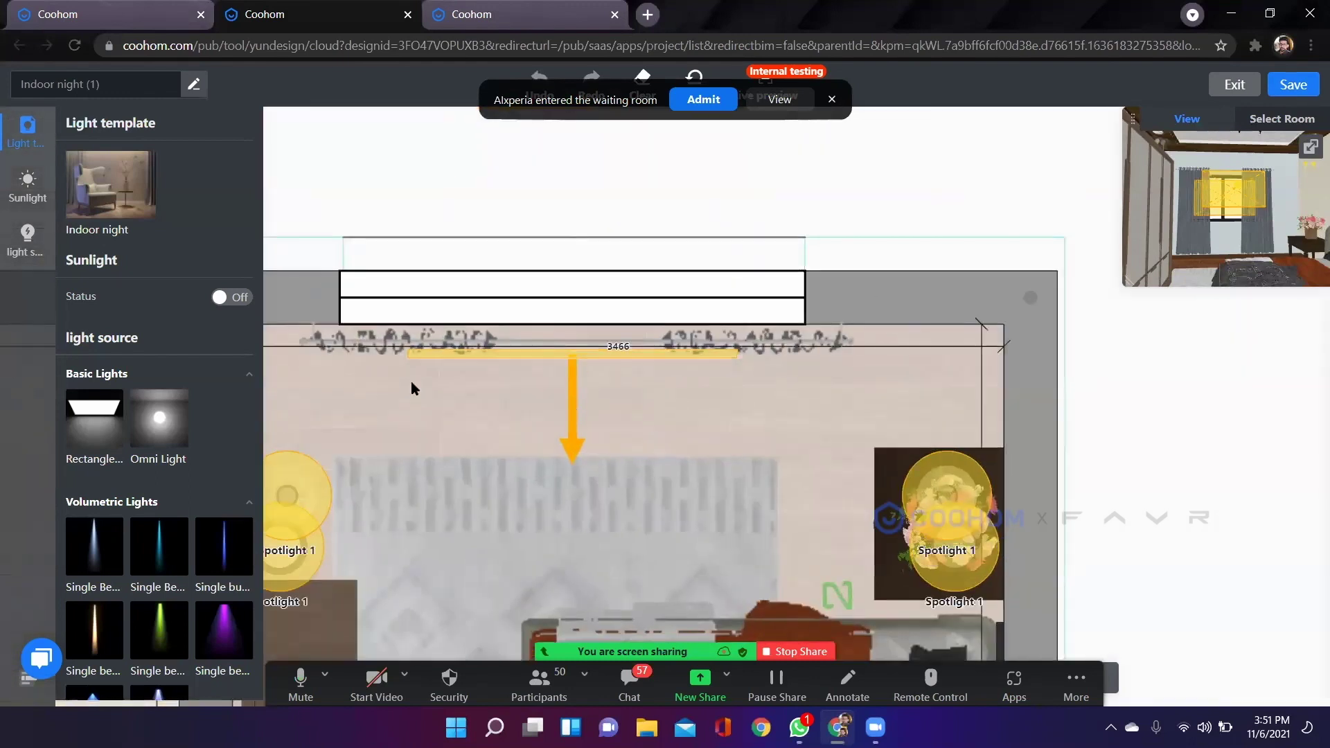
# Move the rectangle light inside the curtained window to just outside the bedroom's exterior wall.
pyautogui.click(489, 398)
pyautogui.scroll(-1, 468, 397)
pyautogui.moveTo(467, 396); pyautogui.dragTo(505, 478)
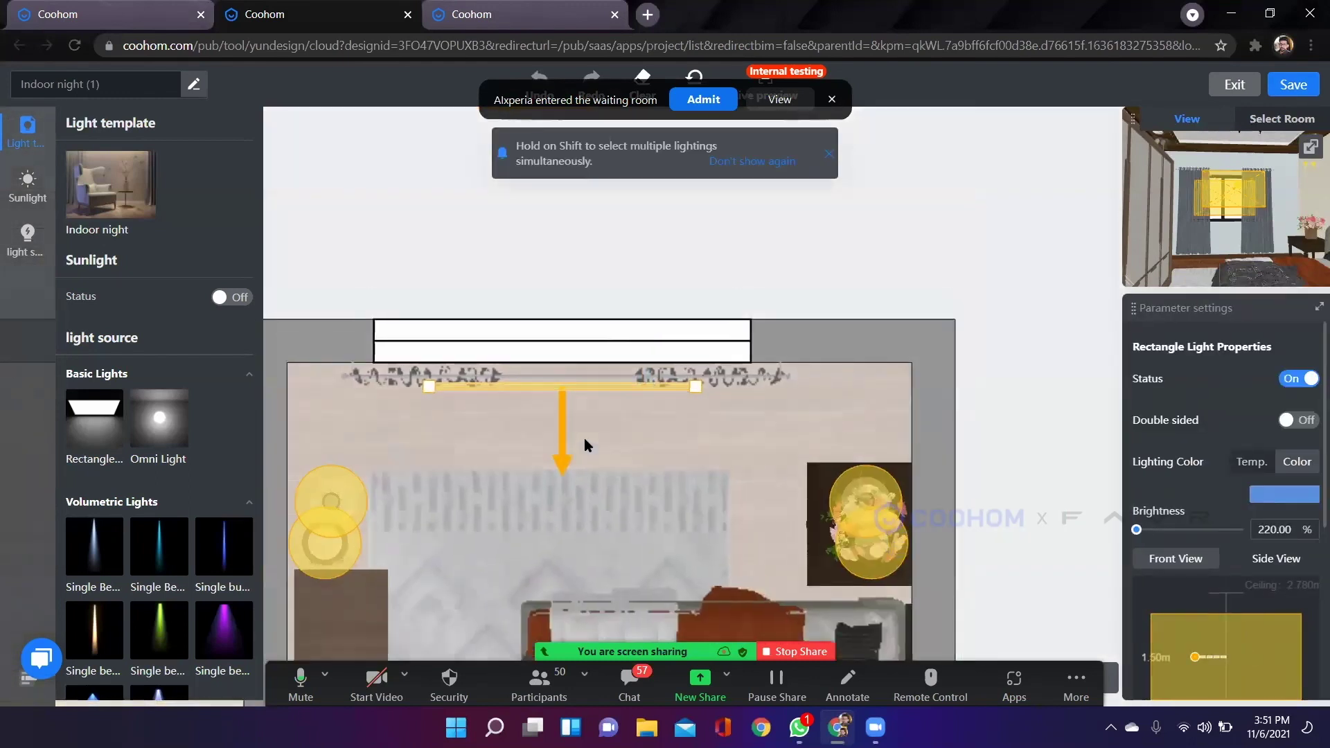
pyautogui.moveTo(580, 442); pyautogui.dragTo(569, 339)
pyautogui.scroll(-5, 563, 435)
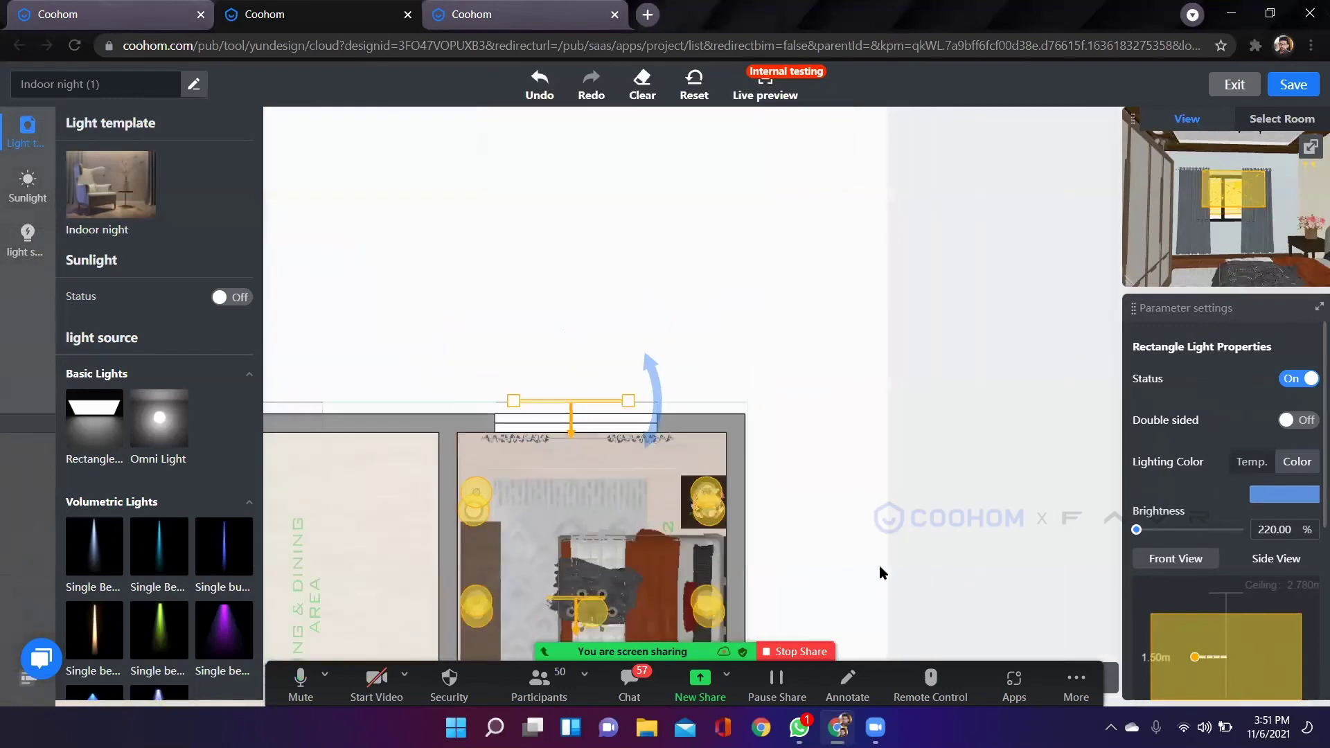
pyautogui.click(797, 405)
# Select the spotlight above the bedside table next to the small side window and check its properties.
pyautogui.moveTo(797, 405); pyautogui.dragTo(807, 190)
pyautogui.moveTo(647, 422); pyautogui.dragTo(651, 296)
pyautogui.scroll(3, 729, 359)
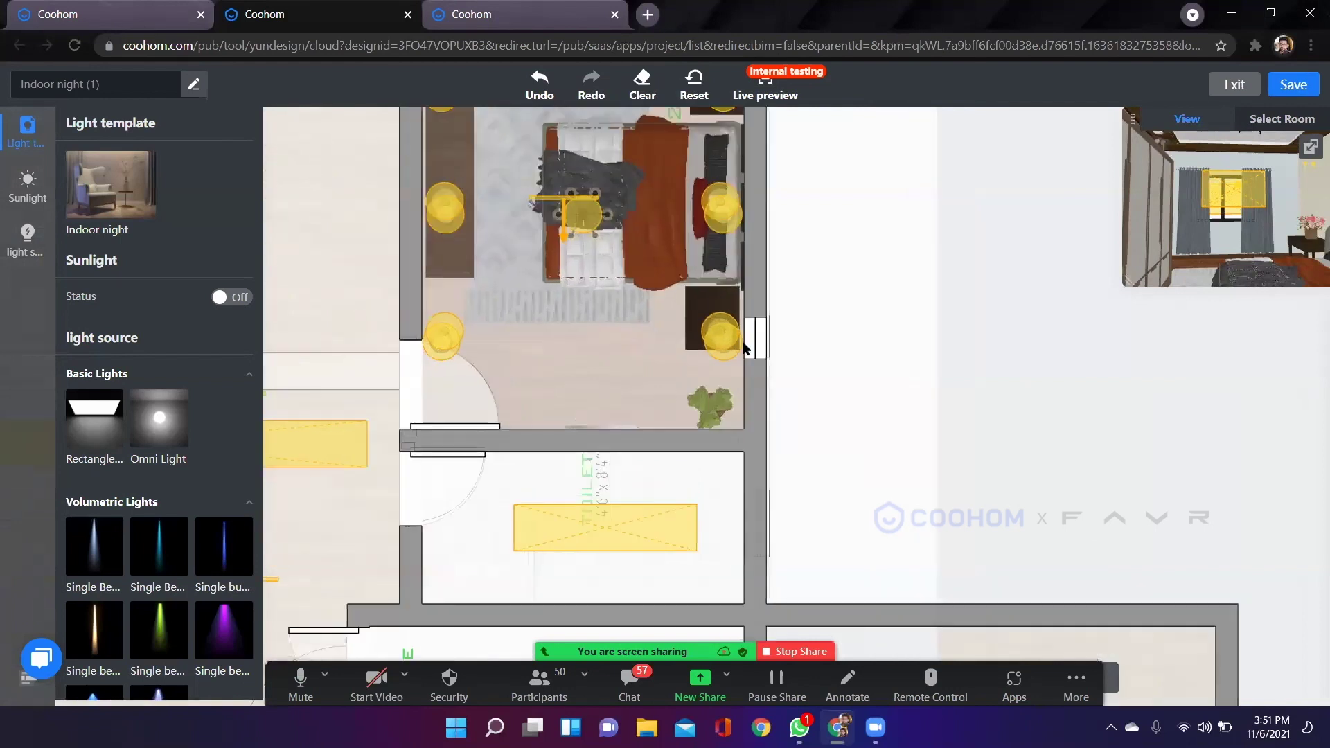
pyautogui.click(744, 348)
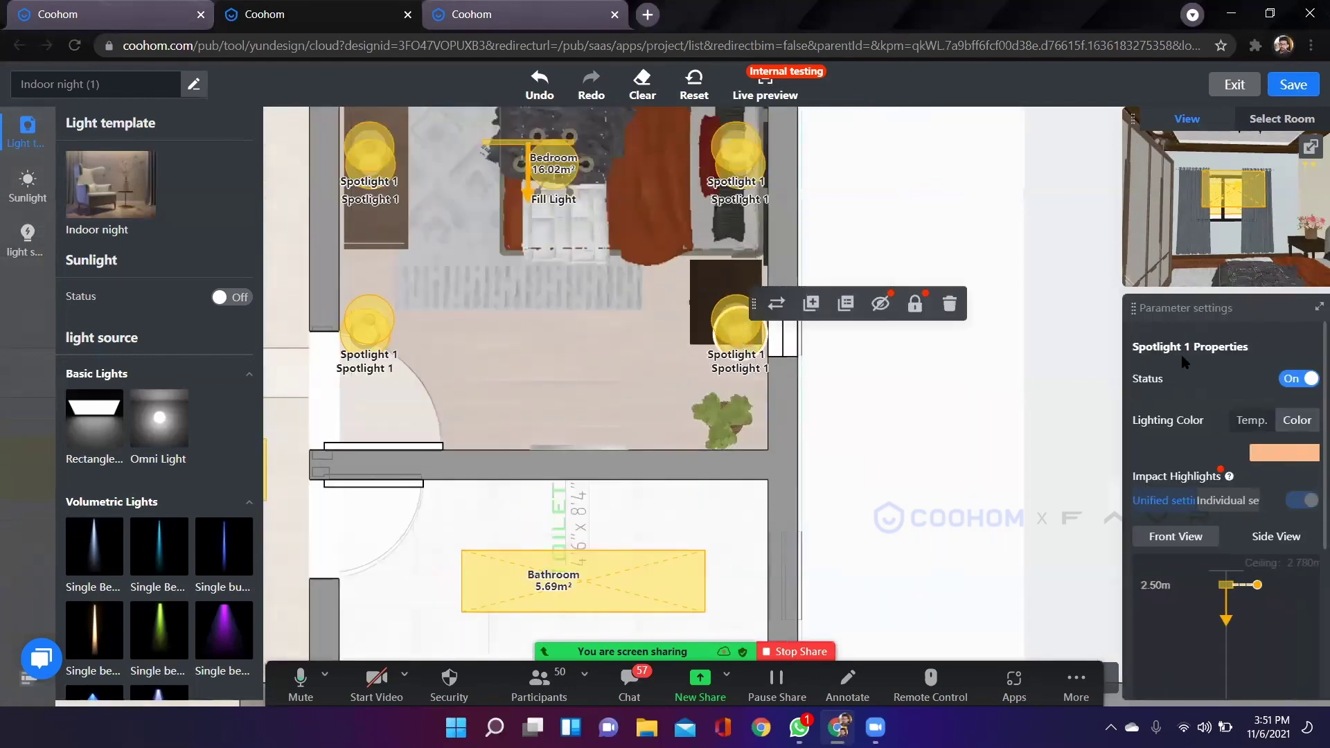
pyautogui.scroll(-2, 1232, 564)
pyautogui.scroll(2, 1234, 508)
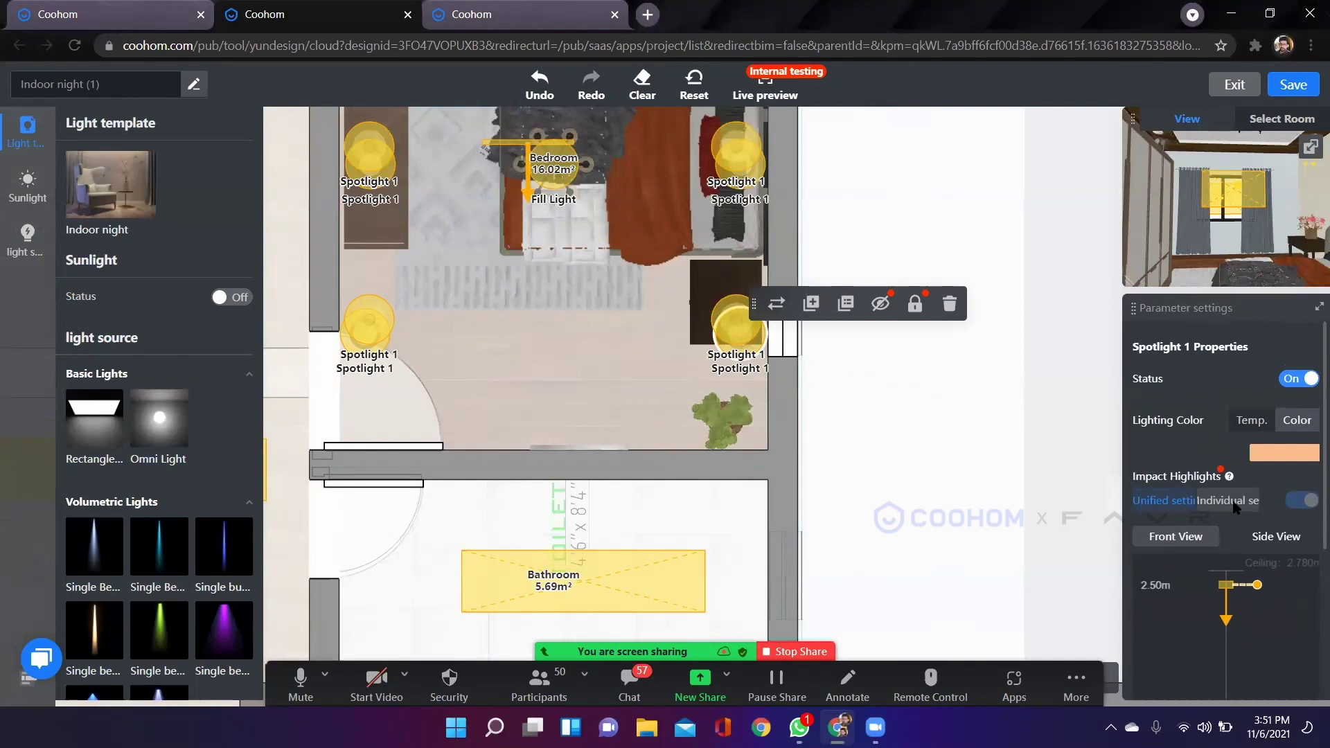
# Try several preset lighting colors on the spotlight, including white, cream and warm orange swatches.
pyautogui.click(1273, 455)
pyautogui.click(1067, 563)
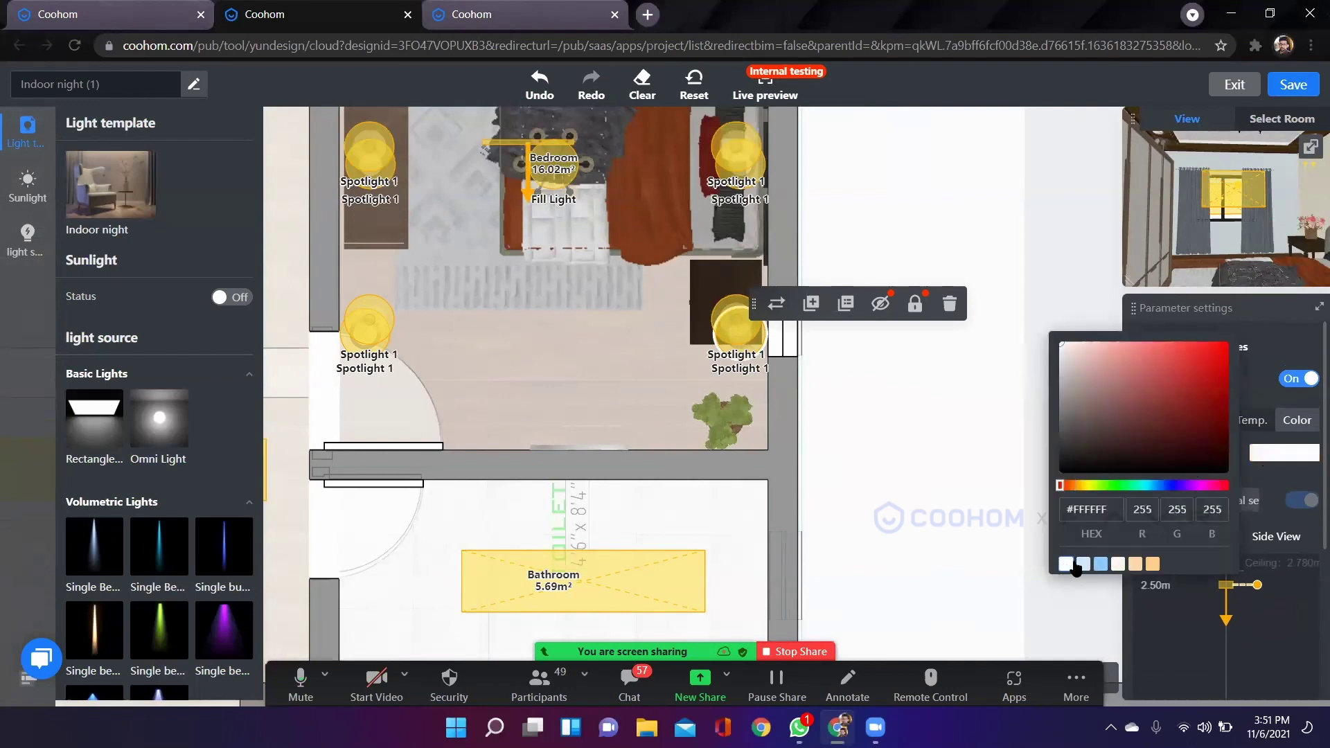
pyautogui.click(1118, 564)
pyautogui.click(1135, 564)
pyautogui.click(1153, 564)
pyautogui.click(1118, 565)
# Switch the spotlight's lighting color to temperature mode and set it to 5000 K.
pyautogui.click(1267, 423)
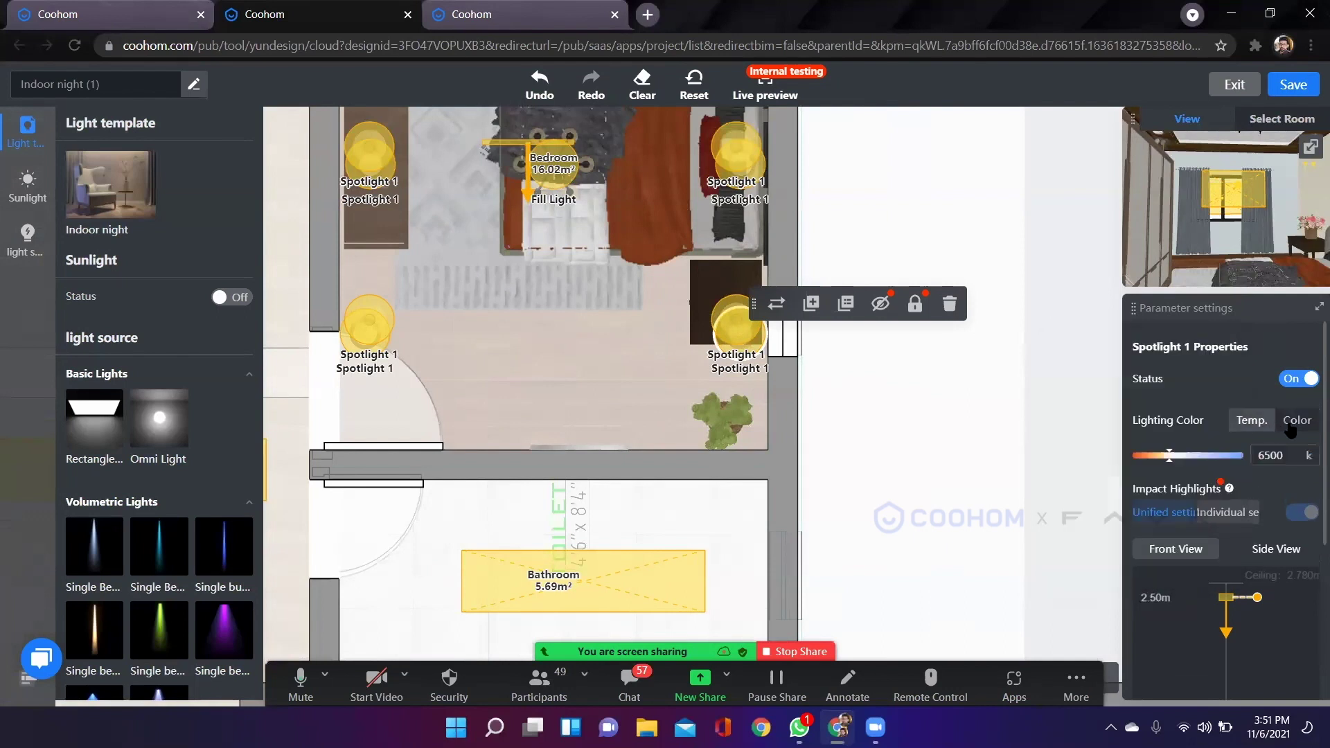
pyautogui.click(1282, 457)
pyautogui.write('5000')
pyautogui.scroll(-5, 1230, 405)
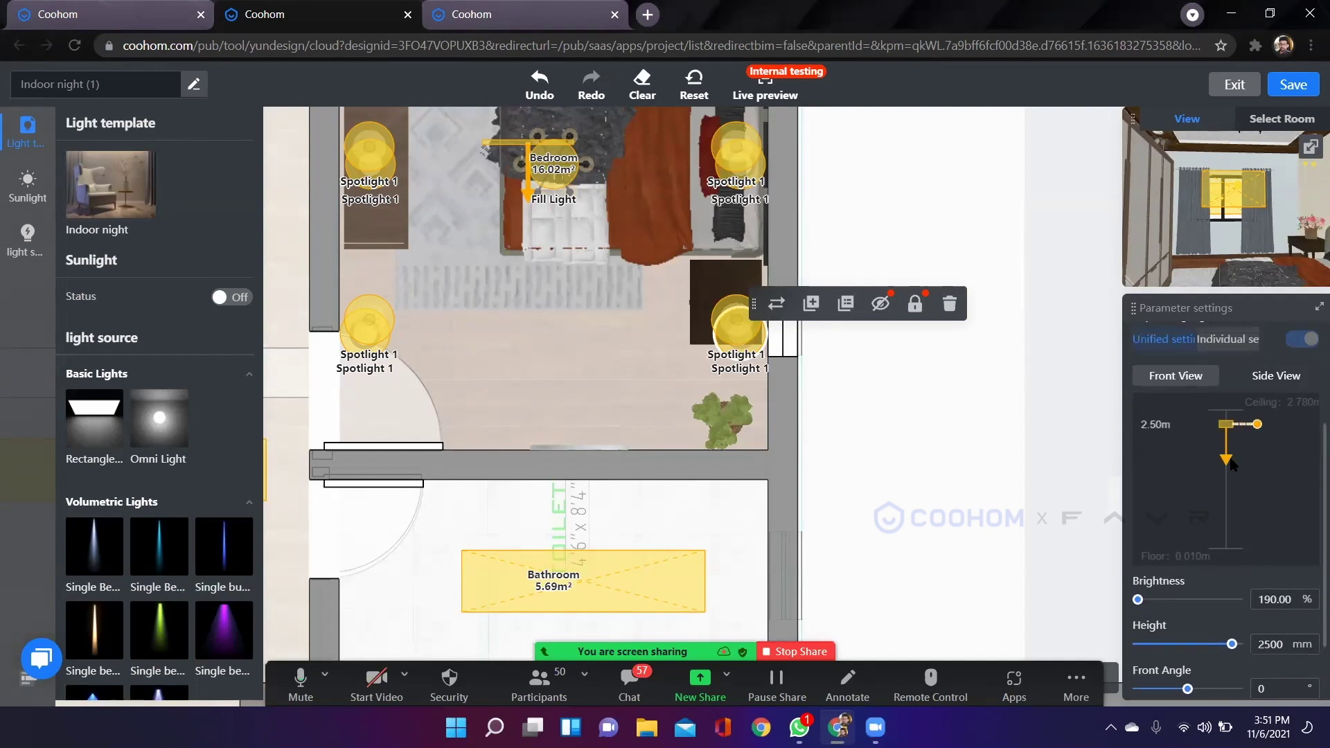
# Raise the spotlight above the small side window to a height of 2551 mm in the 3D view.
pyautogui.scroll(3, 1248, 455)
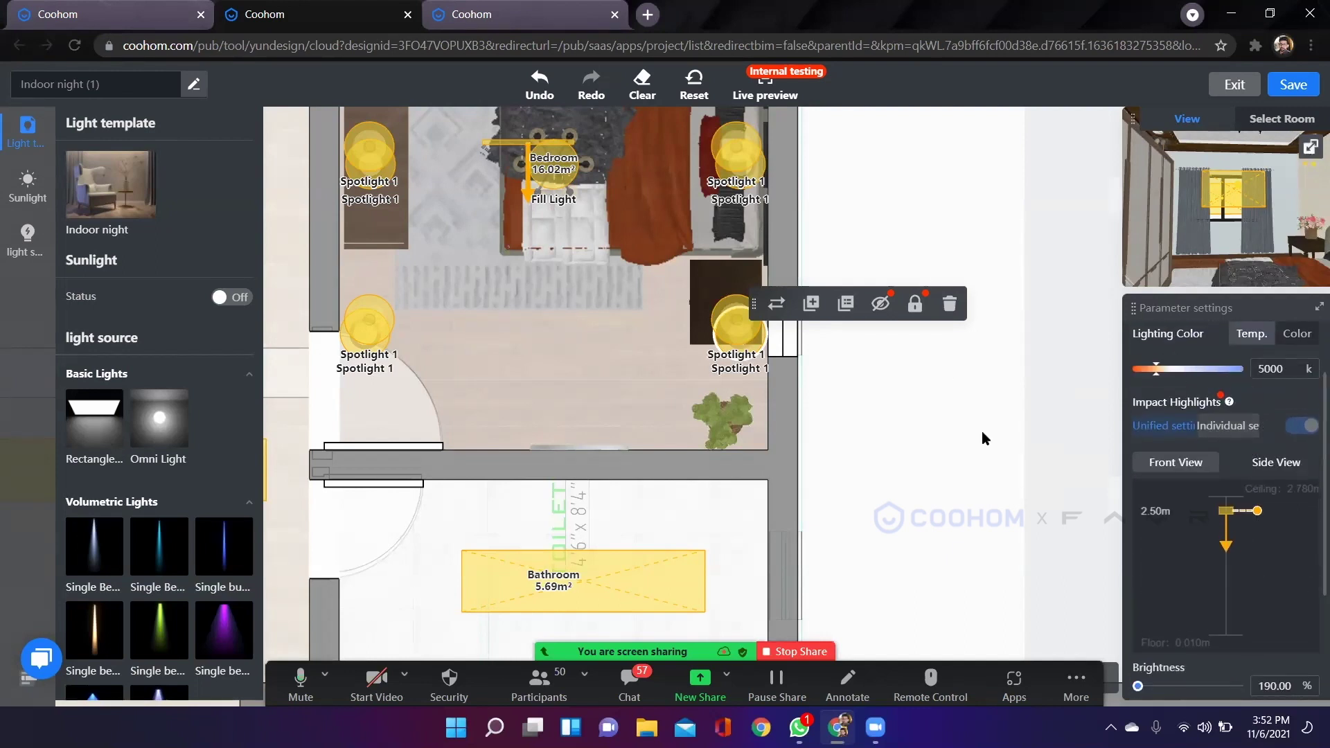
pyautogui.scroll(-1, 997, 355)
pyautogui.scroll(1, 913, 381)
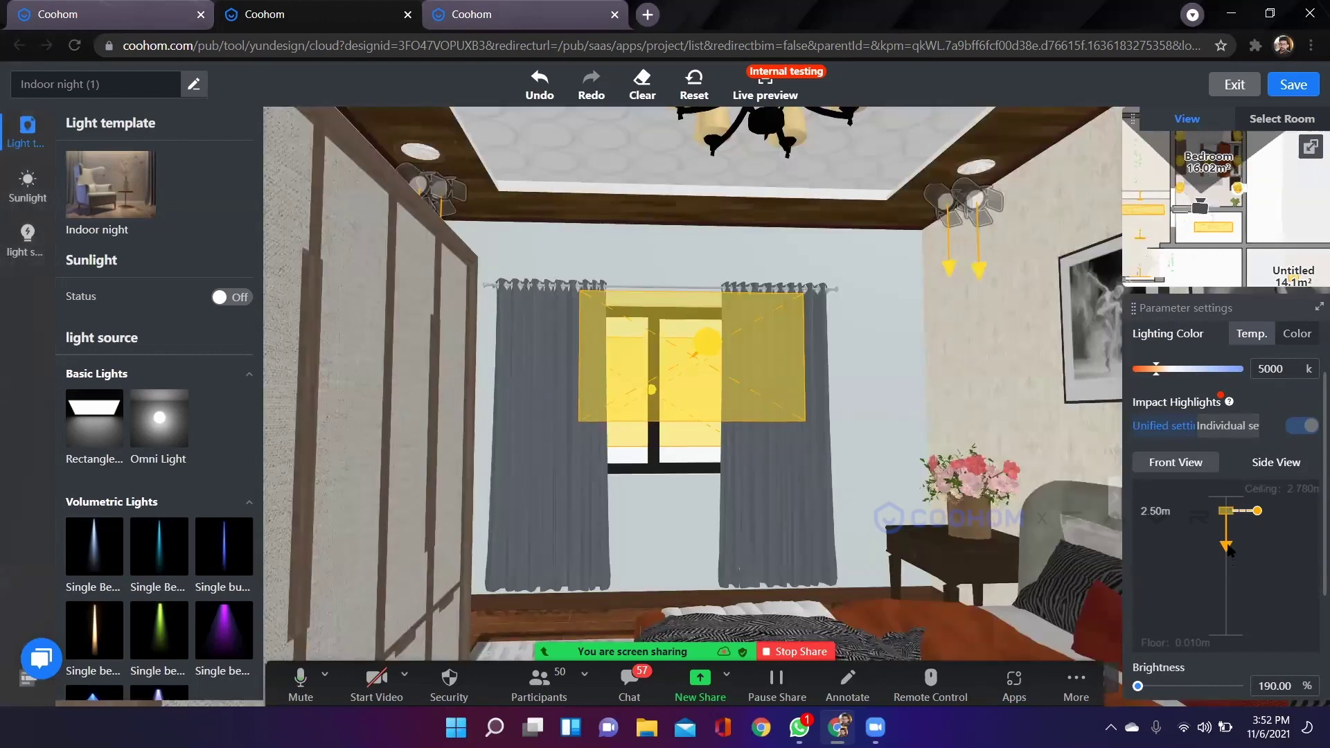
pyautogui.press('d')
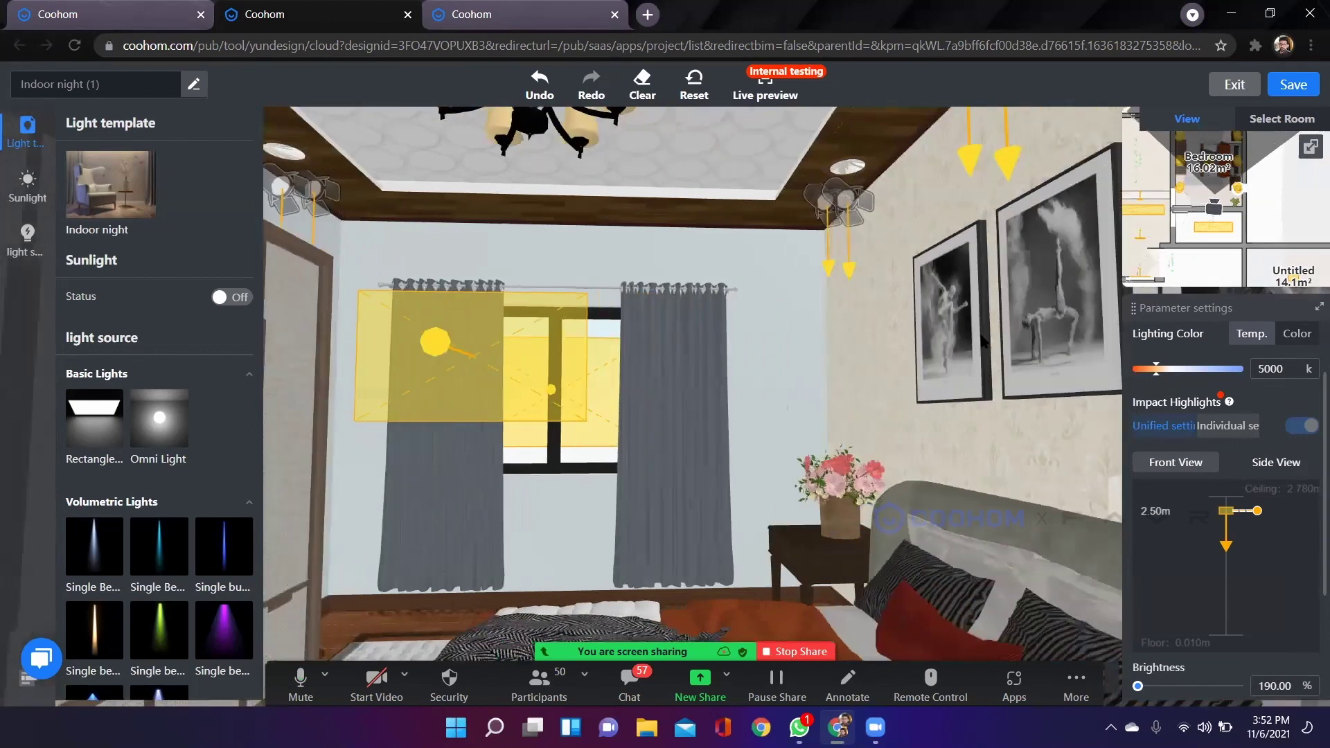
pyautogui.press('s')
pyautogui.press('s')
pyautogui.moveTo(981, 339); pyautogui.dragTo(1234, 557)
pyautogui.press('w')
pyautogui.press('w')
pyautogui.press('a')
pyautogui.scroll(-3, 1224, 562)
pyautogui.press('a')
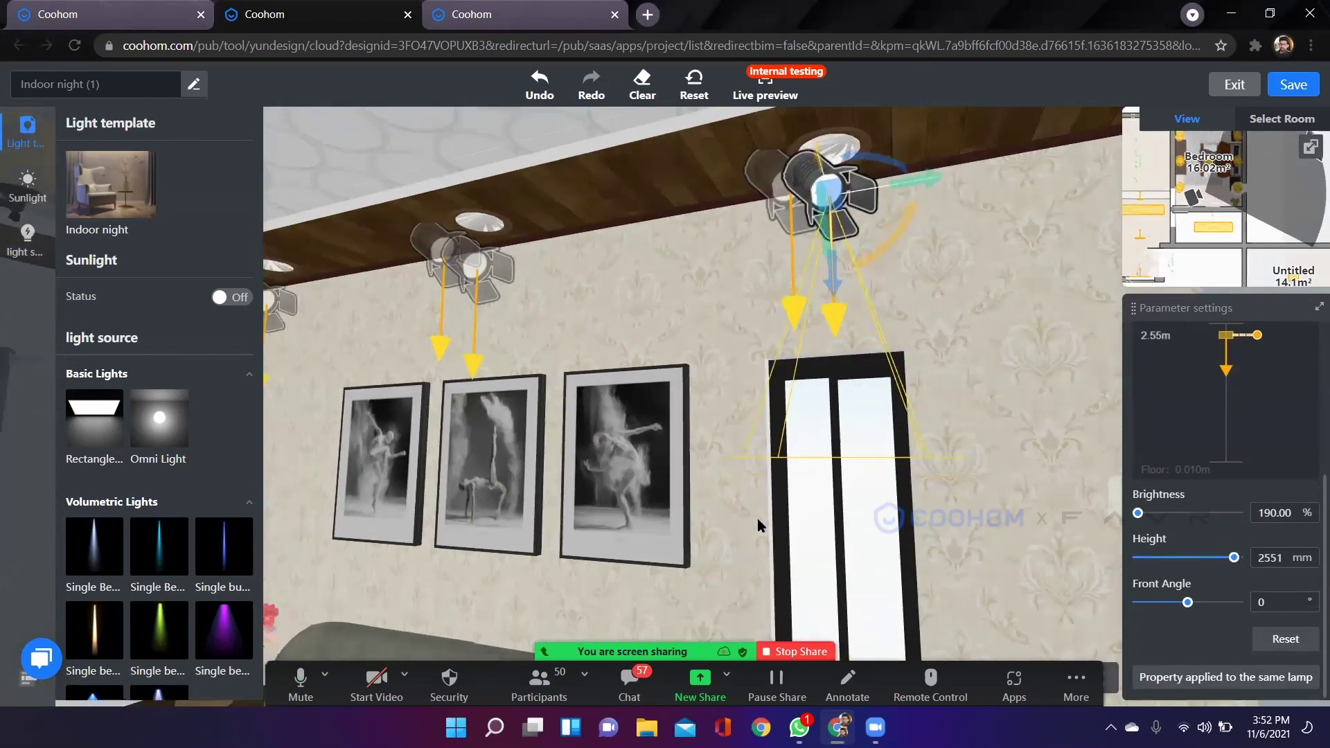
# Try a 15° front angle on the spotlight above the side window and return it to 0°.
pyautogui.press('d')
pyautogui.press('d')
pyautogui.press('s')
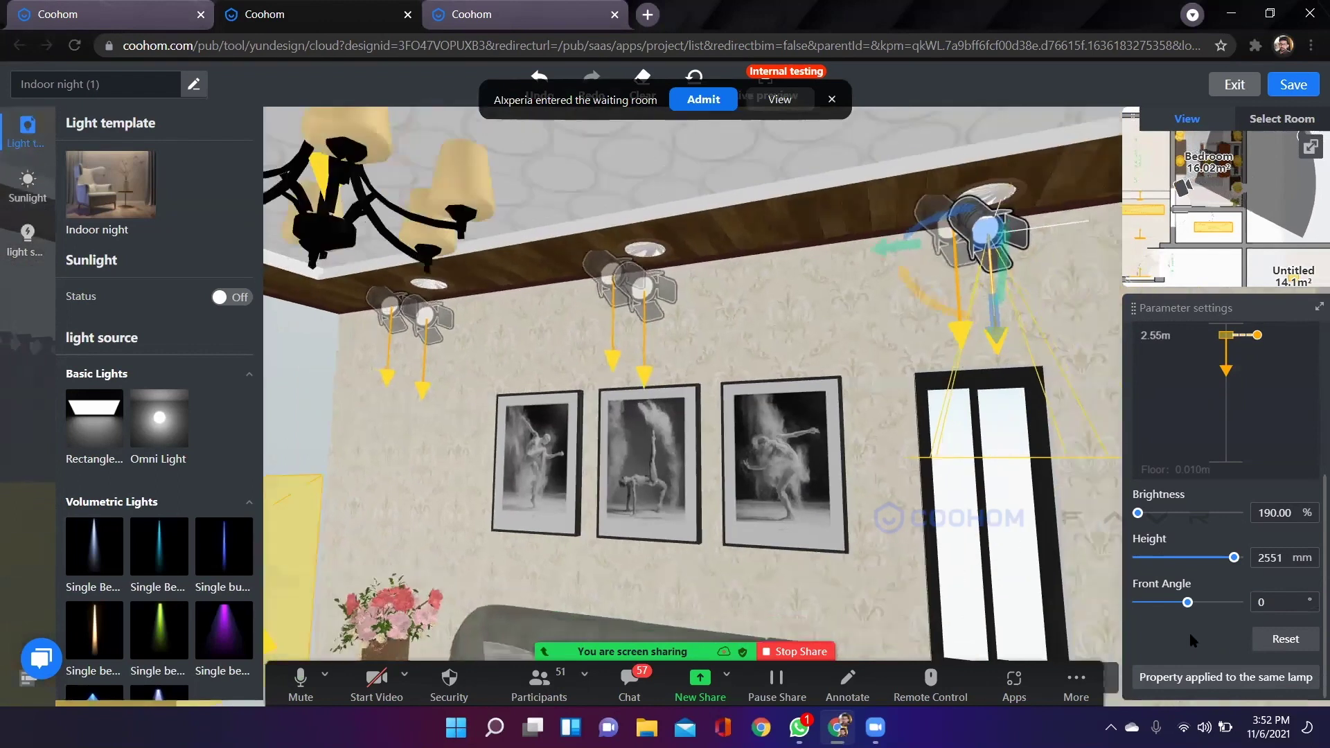
pyautogui.scroll(-1, 1188, 629)
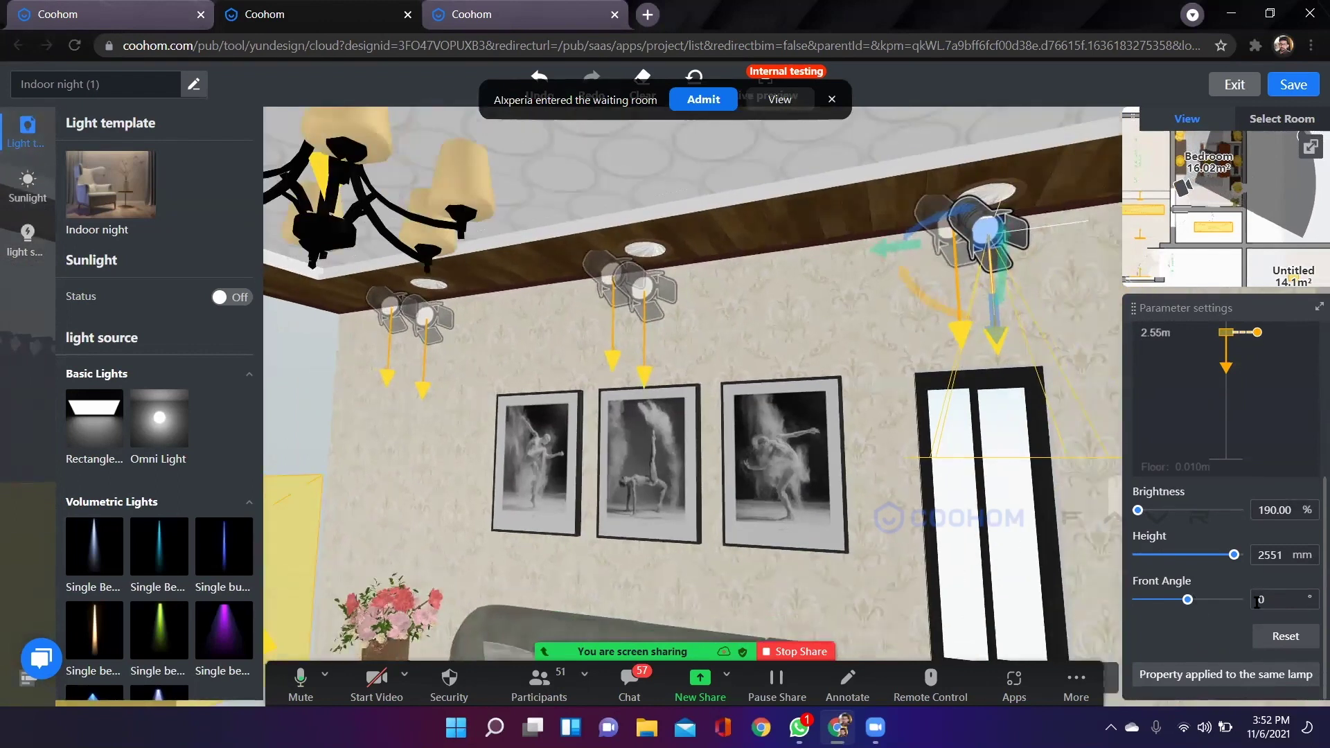
pyautogui.moveTo(1280, 600); pyautogui.dragTo(1192, 600)
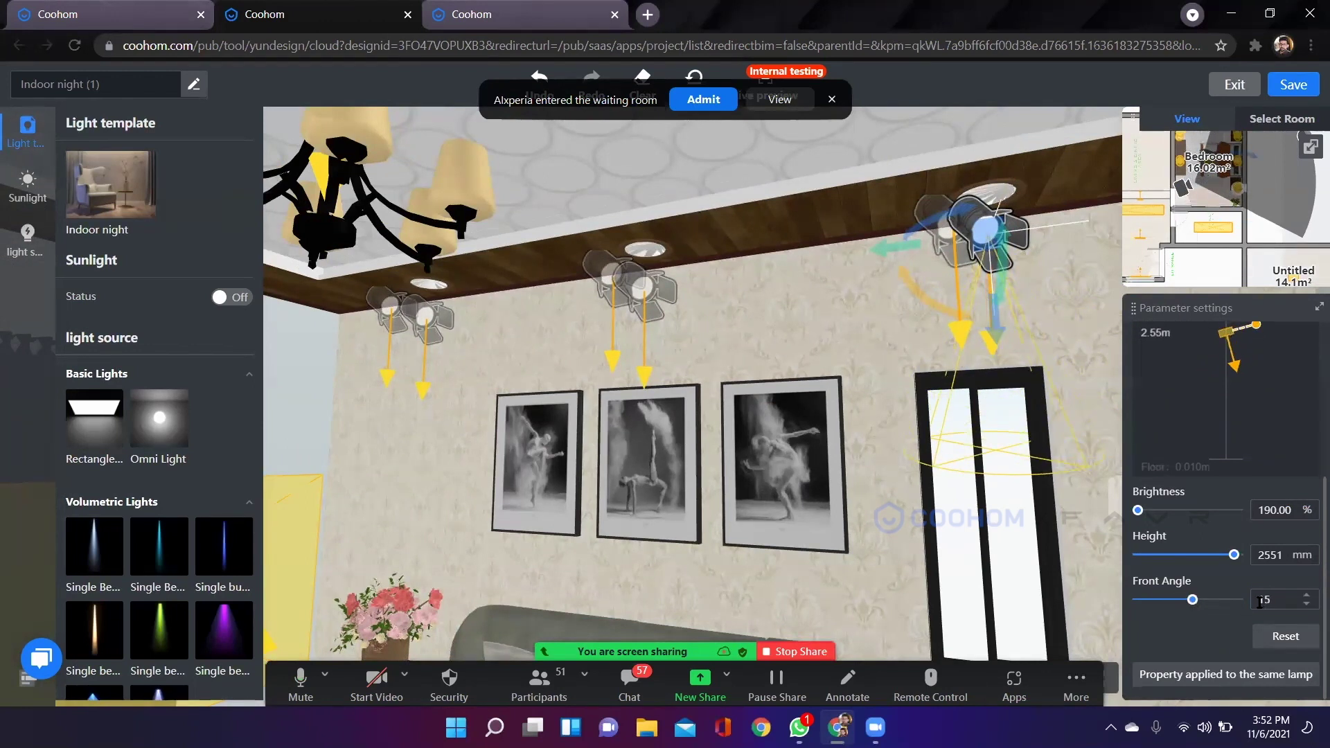
pyautogui.press('BackSpace')
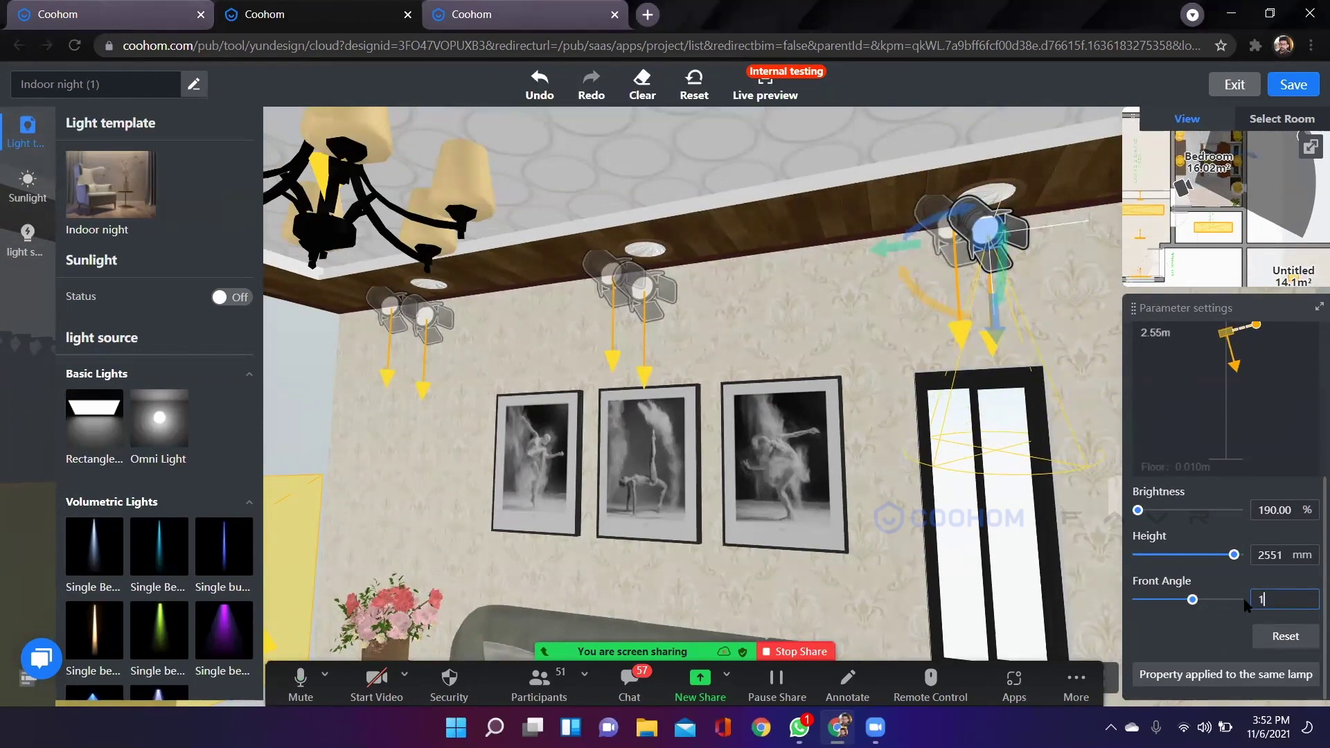
pyautogui.press('Return')
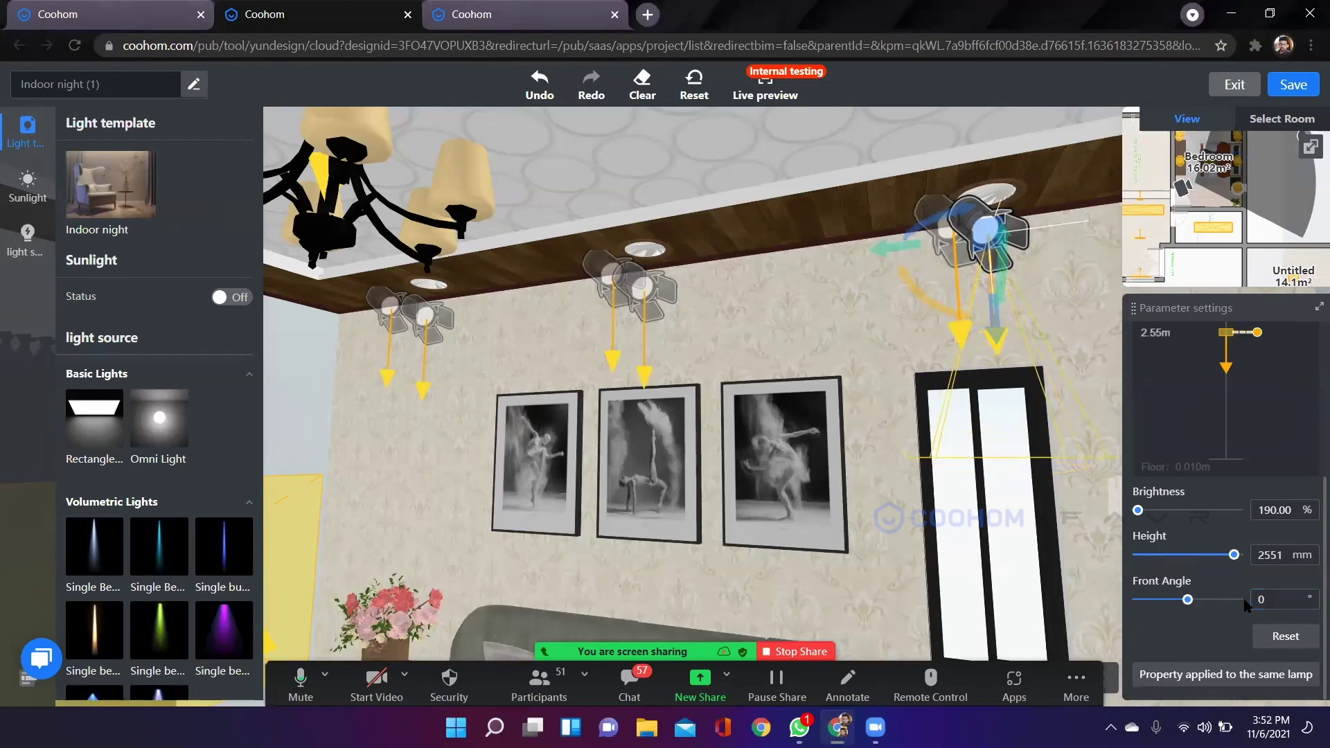
# Review the spotlight's properties and examine the rectangle lights near the curtained window in the 3D view.
pyautogui.scroll(4, 1245, 497)
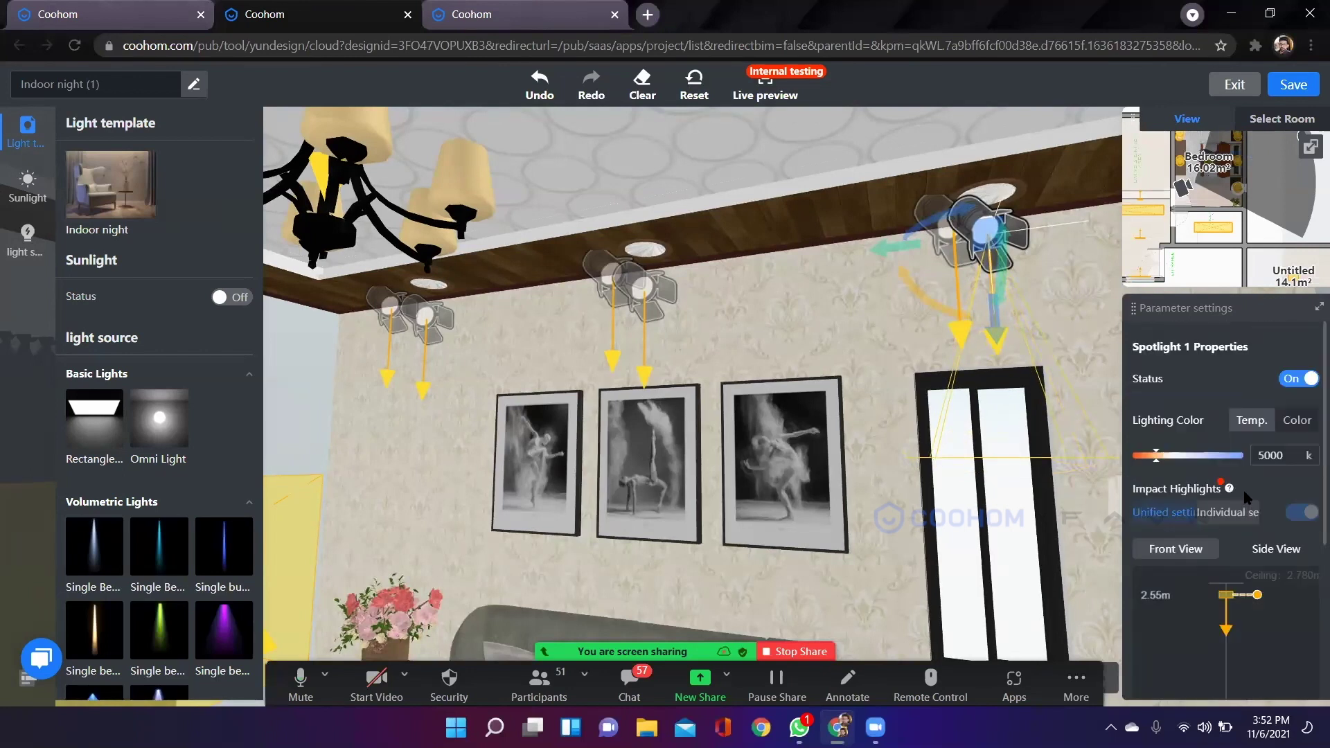
pyautogui.scroll(-4, 1202, 364)
pyautogui.scroll(4, 1210, 504)
pyautogui.click(618, 374)
pyautogui.moveTo(647, 386); pyautogui.dragTo(864, 396)
pyautogui.press('Left')
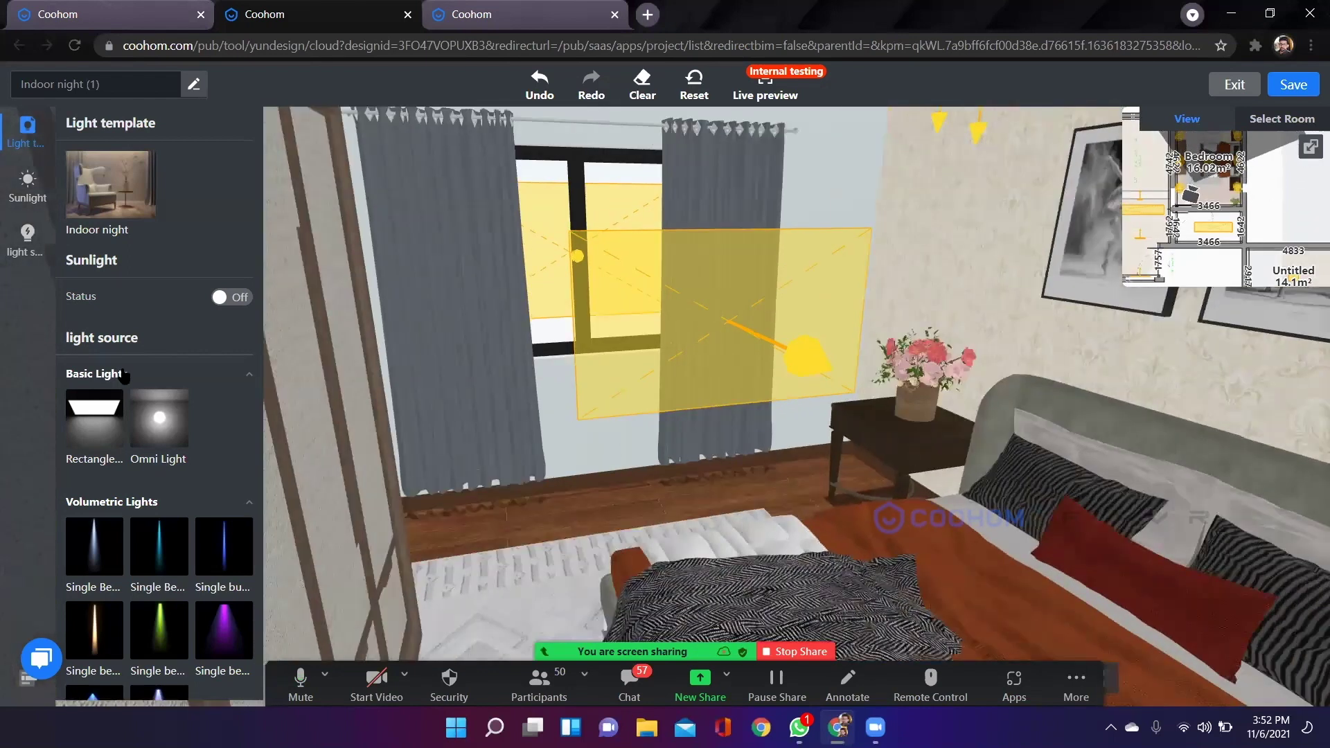
pyautogui.press('Left')
pyautogui.press('s')
pyautogui.press('d')
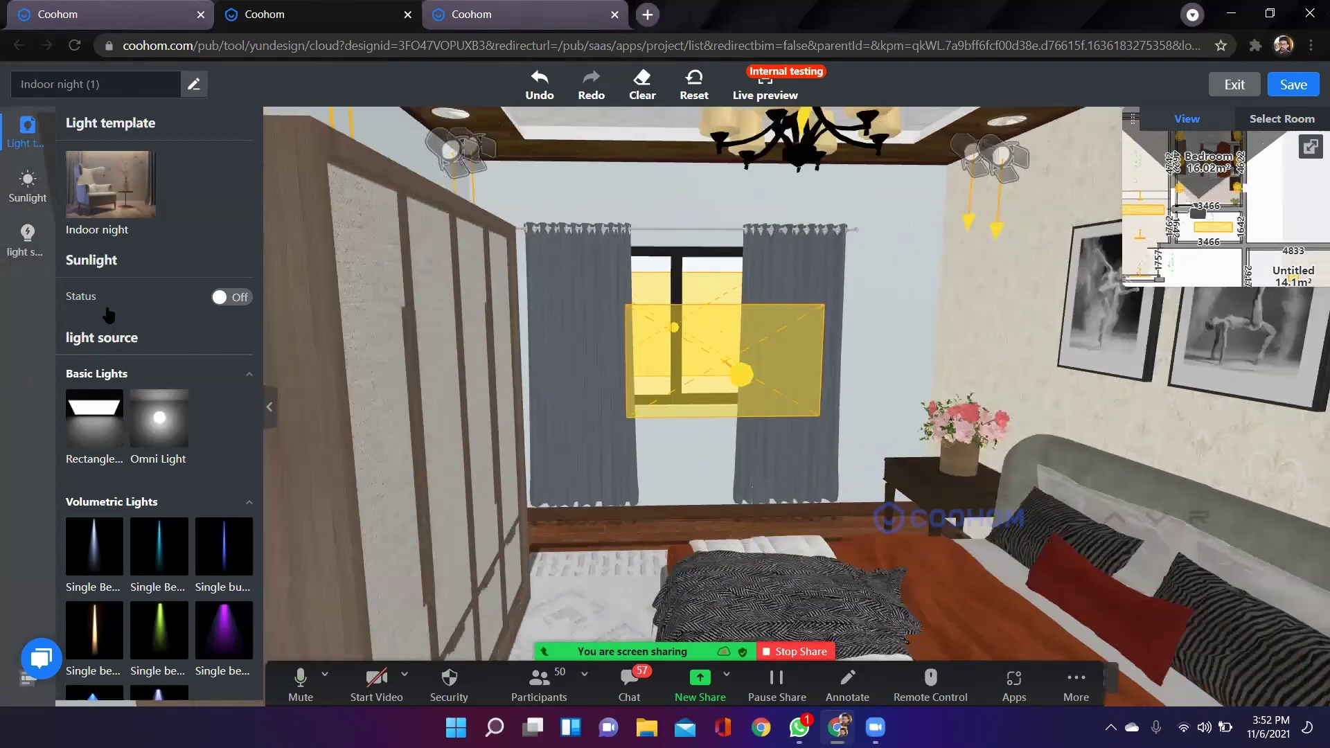
pyautogui.press('Up')
# Add a horizontal rectangle light to the bedroom's floor plan, then position and resize it over the bed.
pyautogui.scroll(-1, 170, 342)
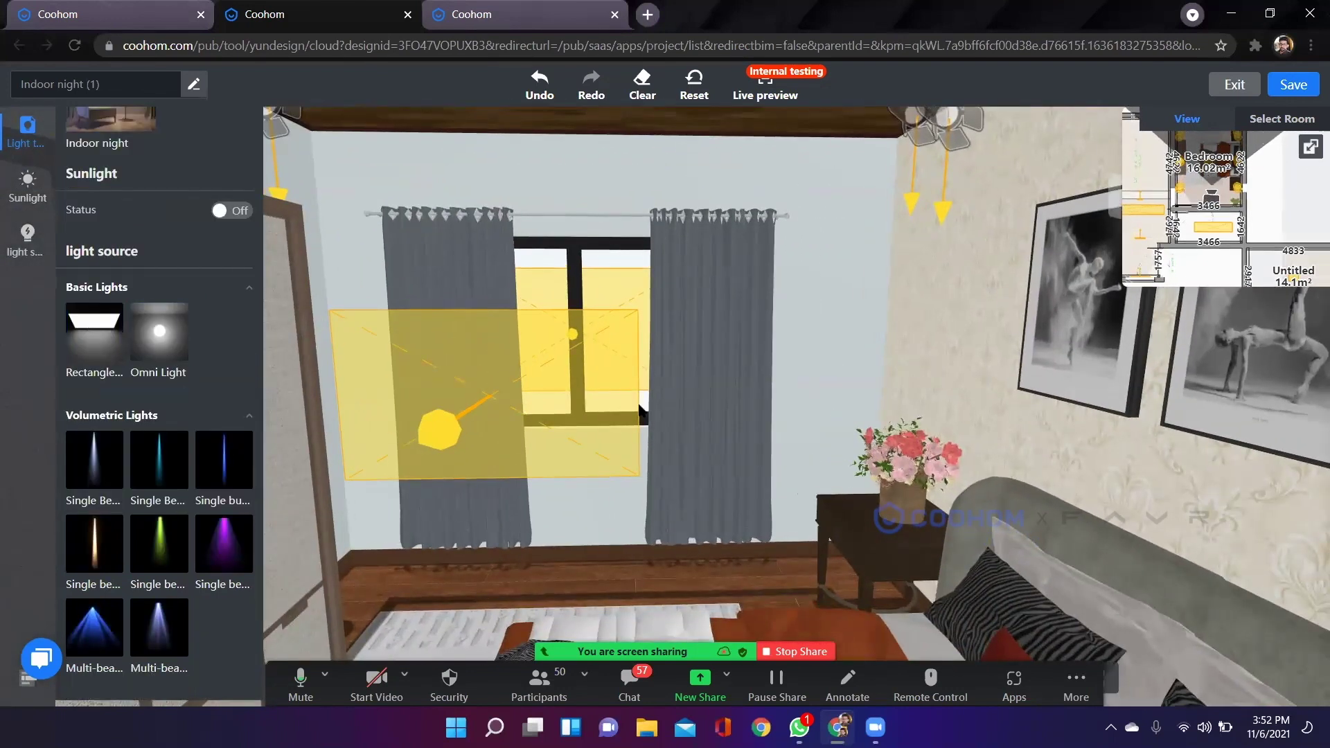
pyautogui.click(1309, 153)
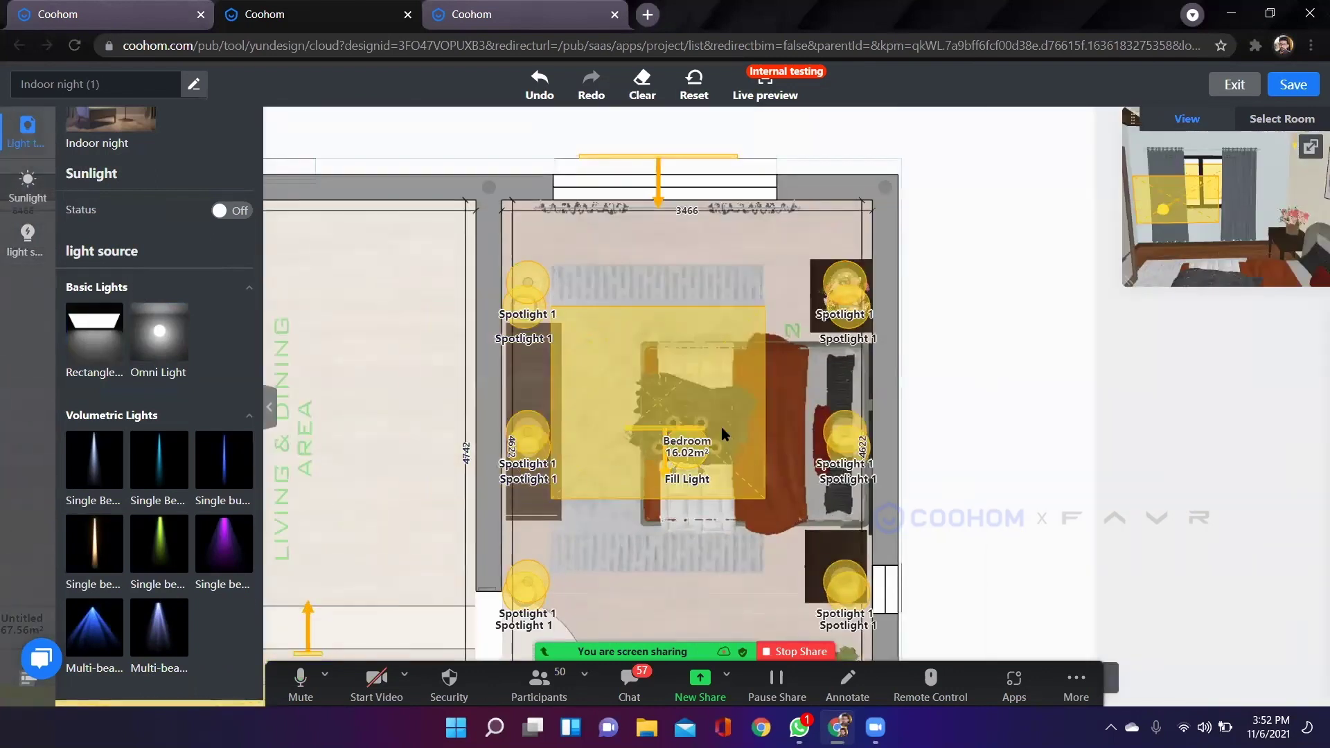
pyautogui.moveTo(721, 426); pyautogui.dragTo(786, 457)
pyautogui.moveTo(824, 526); pyautogui.dragTo(763, 540)
pyautogui.moveTo(679, 386); pyautogui.dragTo(700, 382)
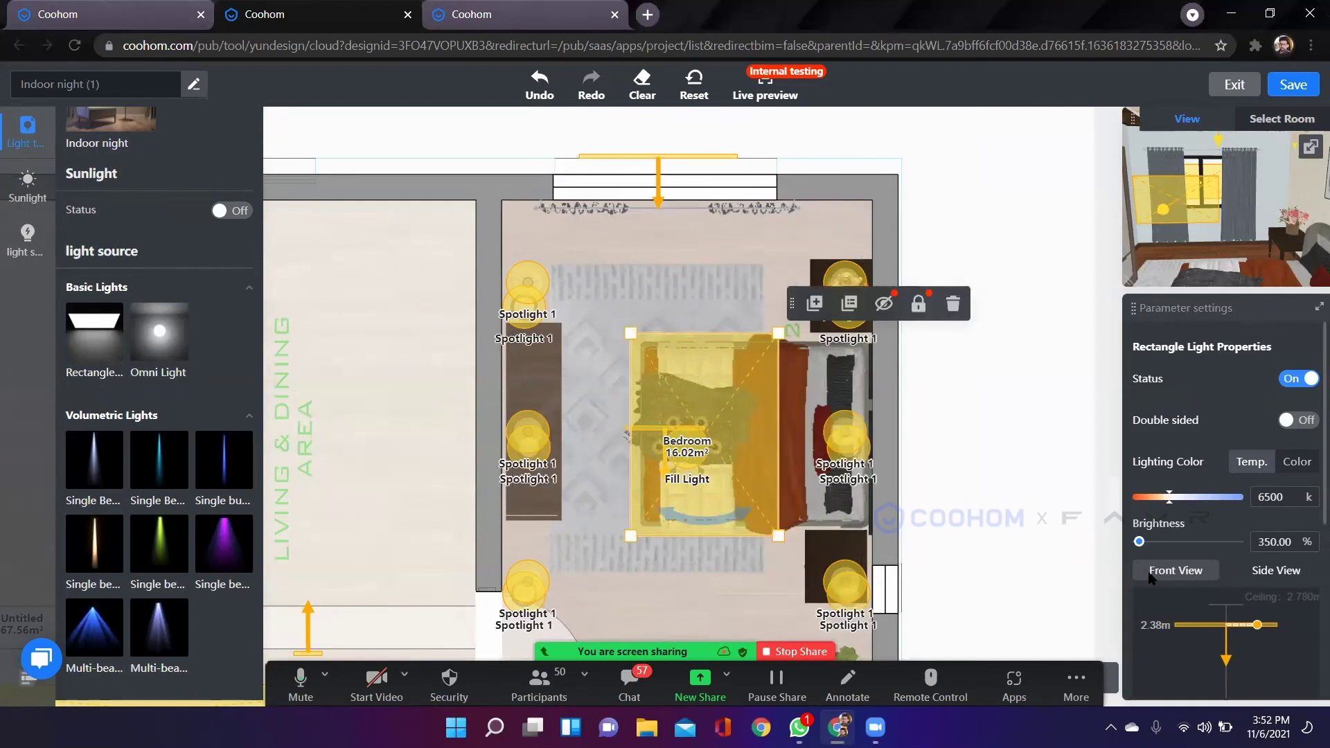
# Set the brightness of the rectangle light over the bed to 250%.
pyautogui.scroll(-1, 1251, 513)
pyautogui.moveTo(1257, 455); pyautogui.dragTo(1309, 458)
pyautogui.write('250')
pyautogui.press('Return')
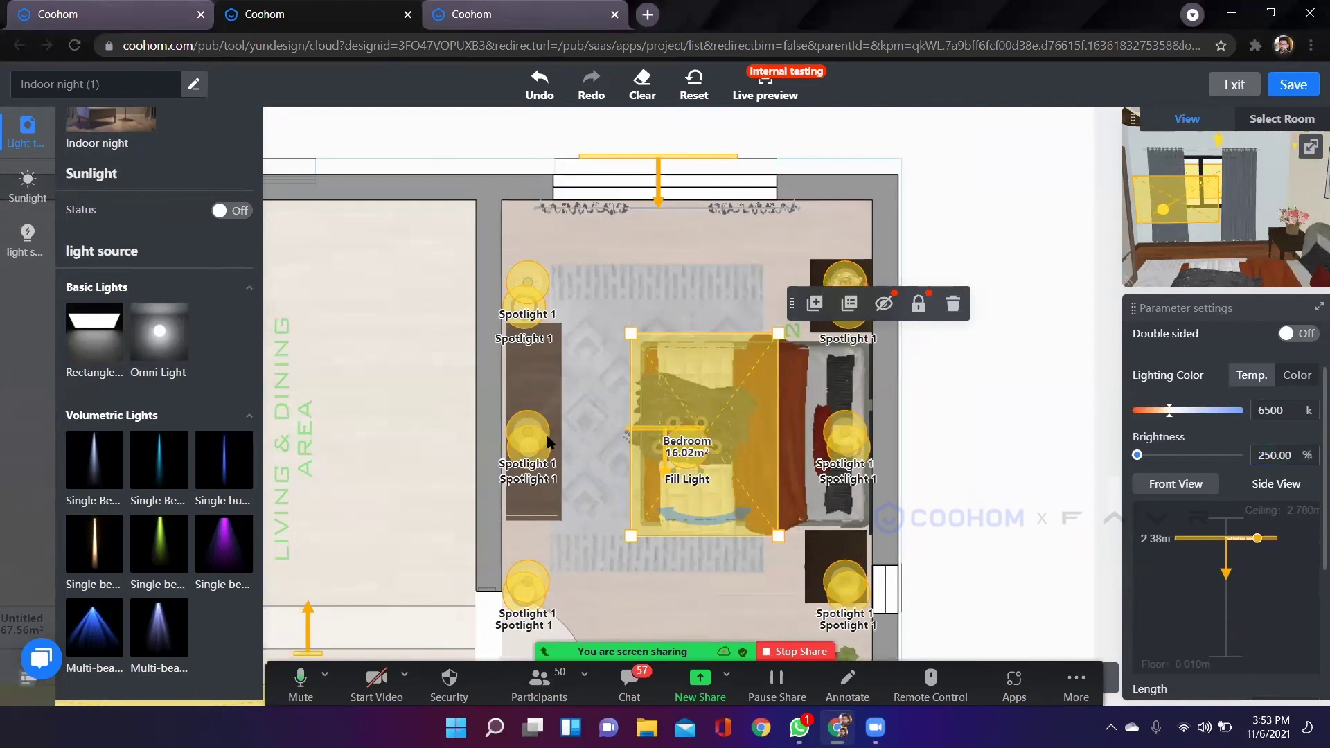
# Browse the Basic, Volumetric and IES light sources available in the light library.
pyautogui.scroll(-5, 196, 326)
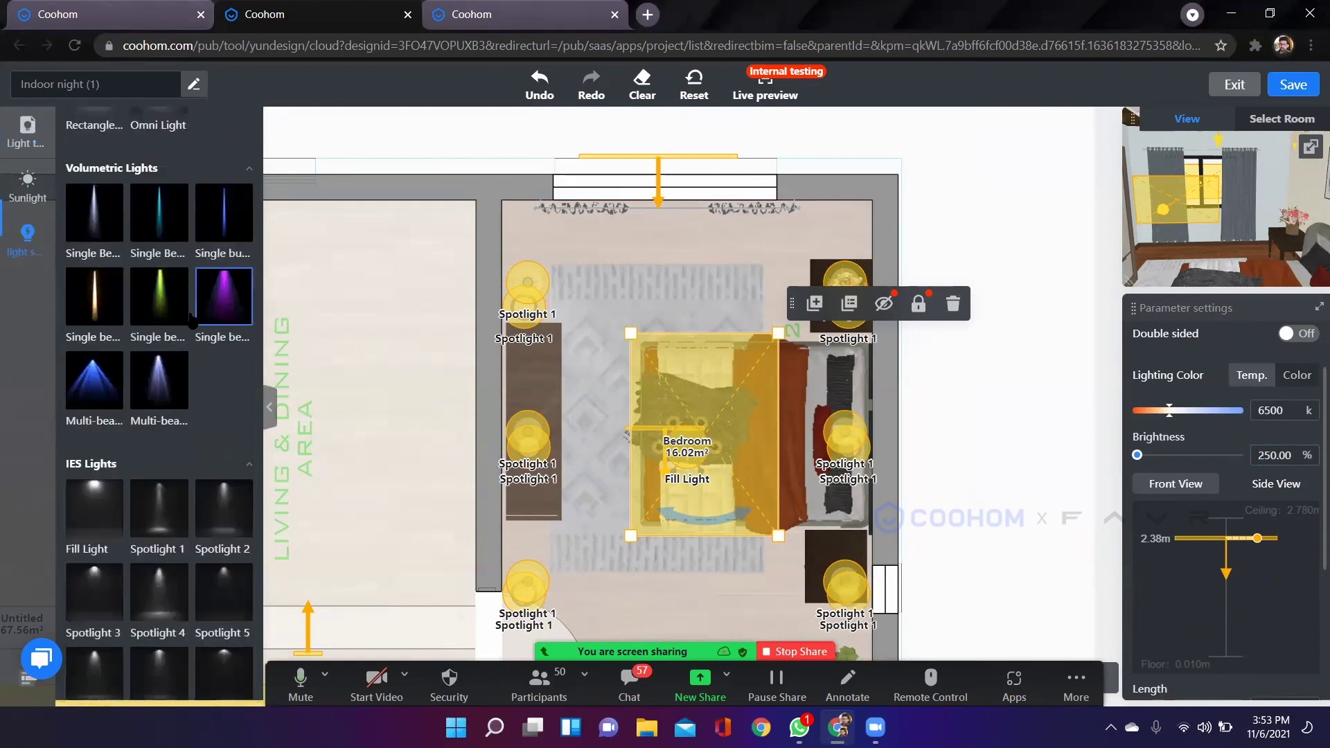
pyautogui.scroll(-7, 196, 326)
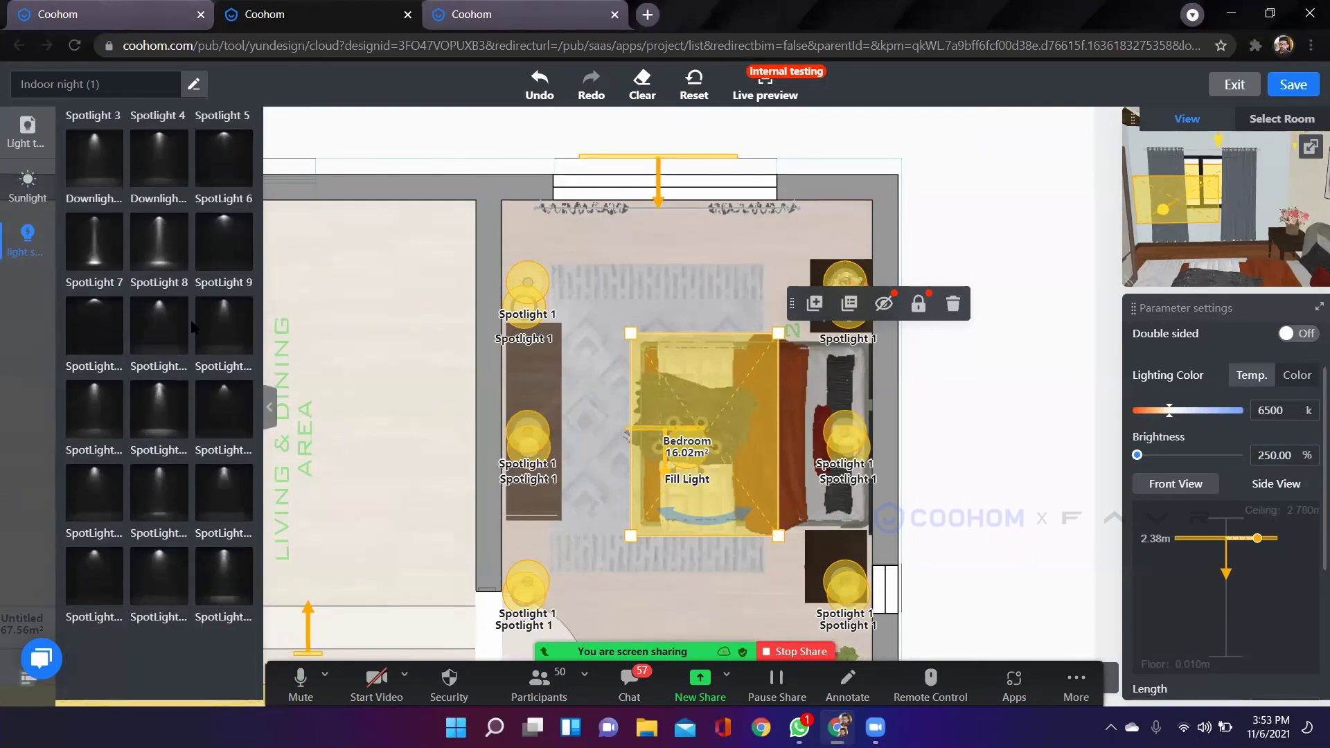
pyautogui.scroll(12, 147, 365)
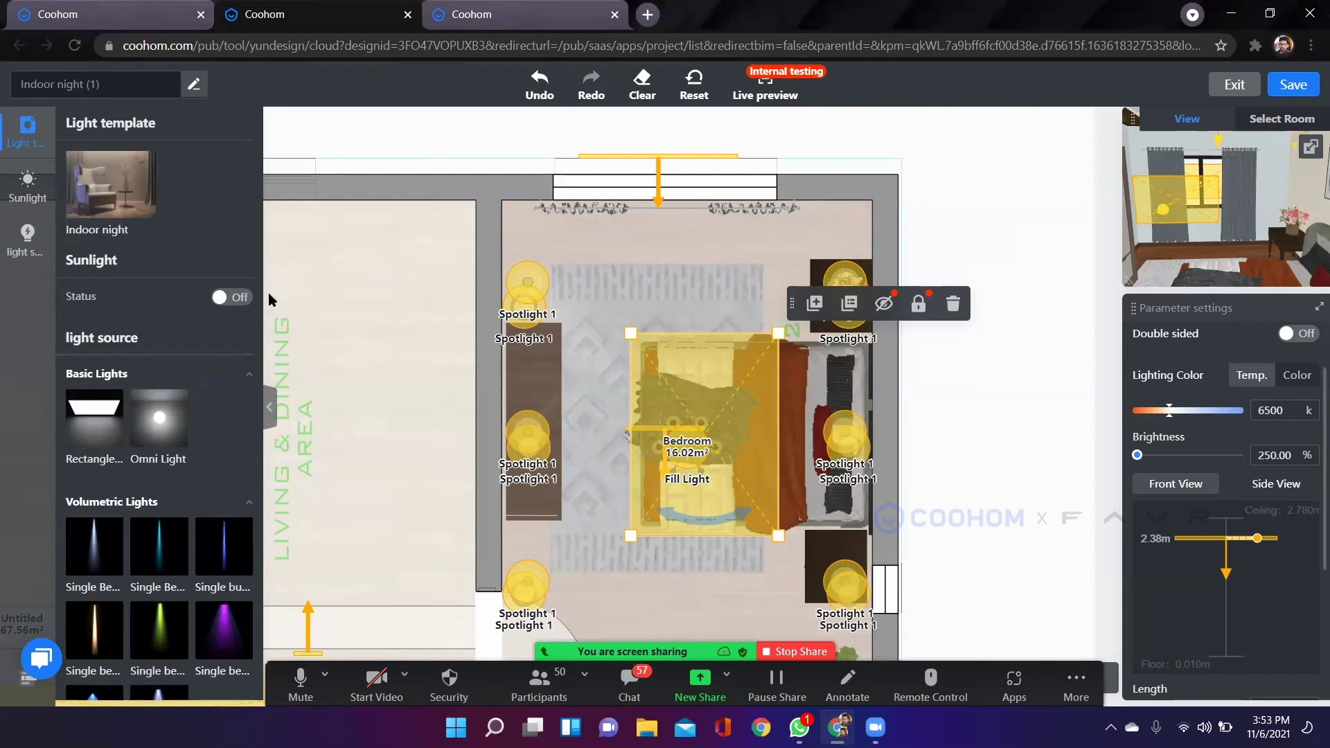
pyautogui.scroll(-6, 97, 367)
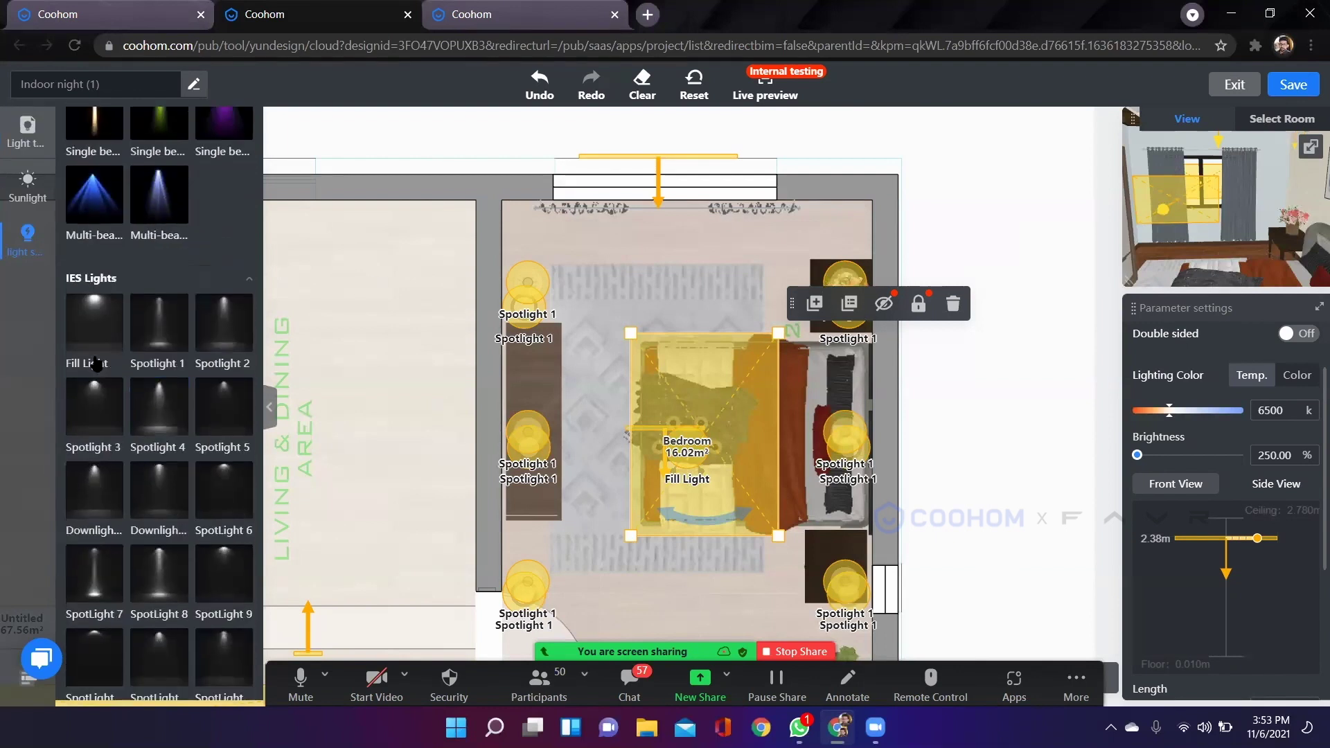
pyautogui.scroll(-2, 97, 365)
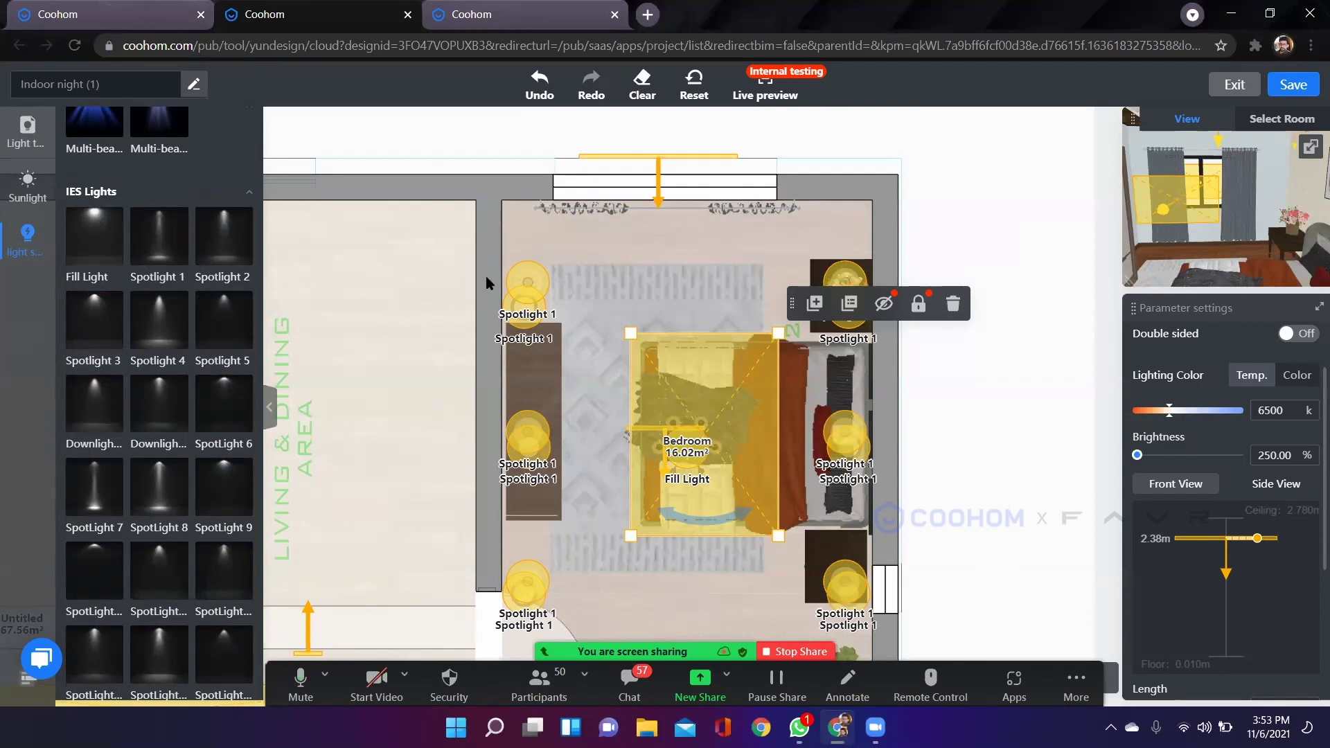
# Select the spotlight beyond the end of the wardrobe, on the side of the curtained window.
pyautogui.scroll(2, 514, 217)
pyautogui.click(504, 284)
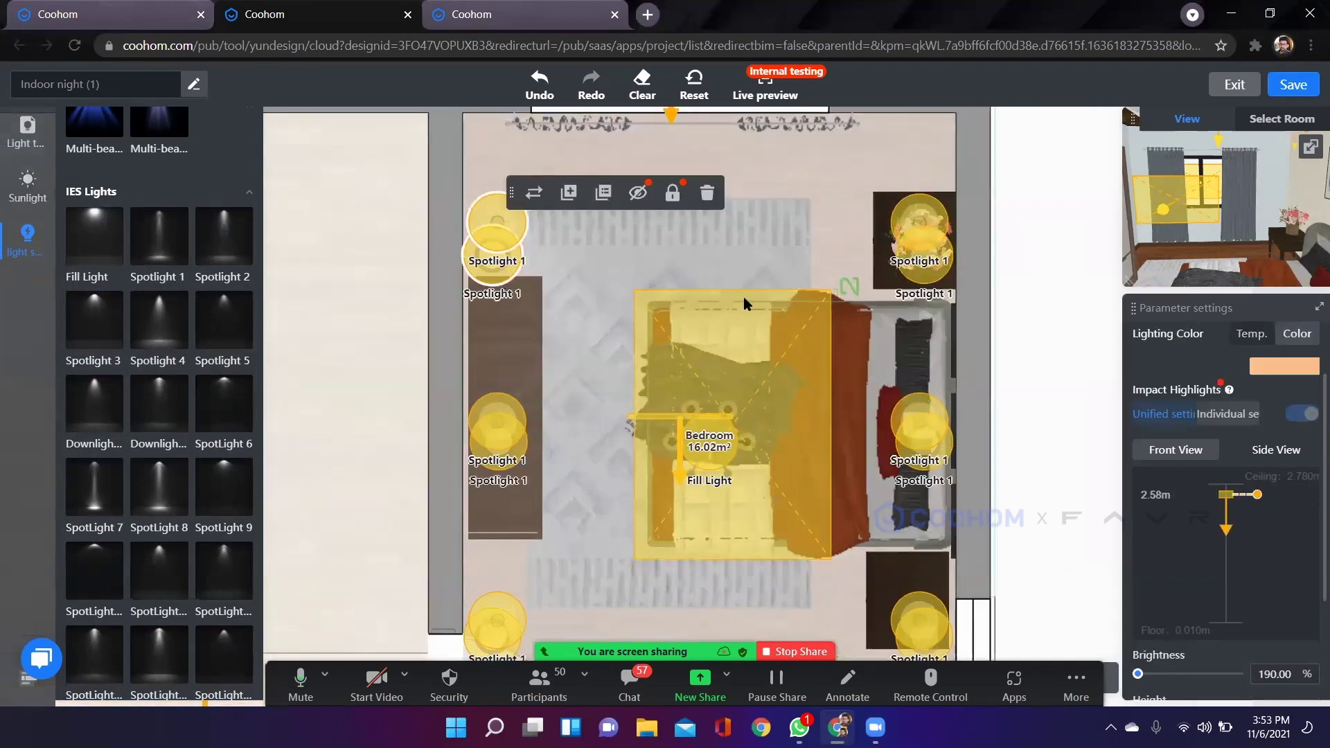
# Replace the upper spotlight above the nightstand holding the flowers with a Spotlight 3 and save the Indoor night (1) lighting.
pyautogui.moveTo(772, 225); pyautogui.dragTo(730, 220)
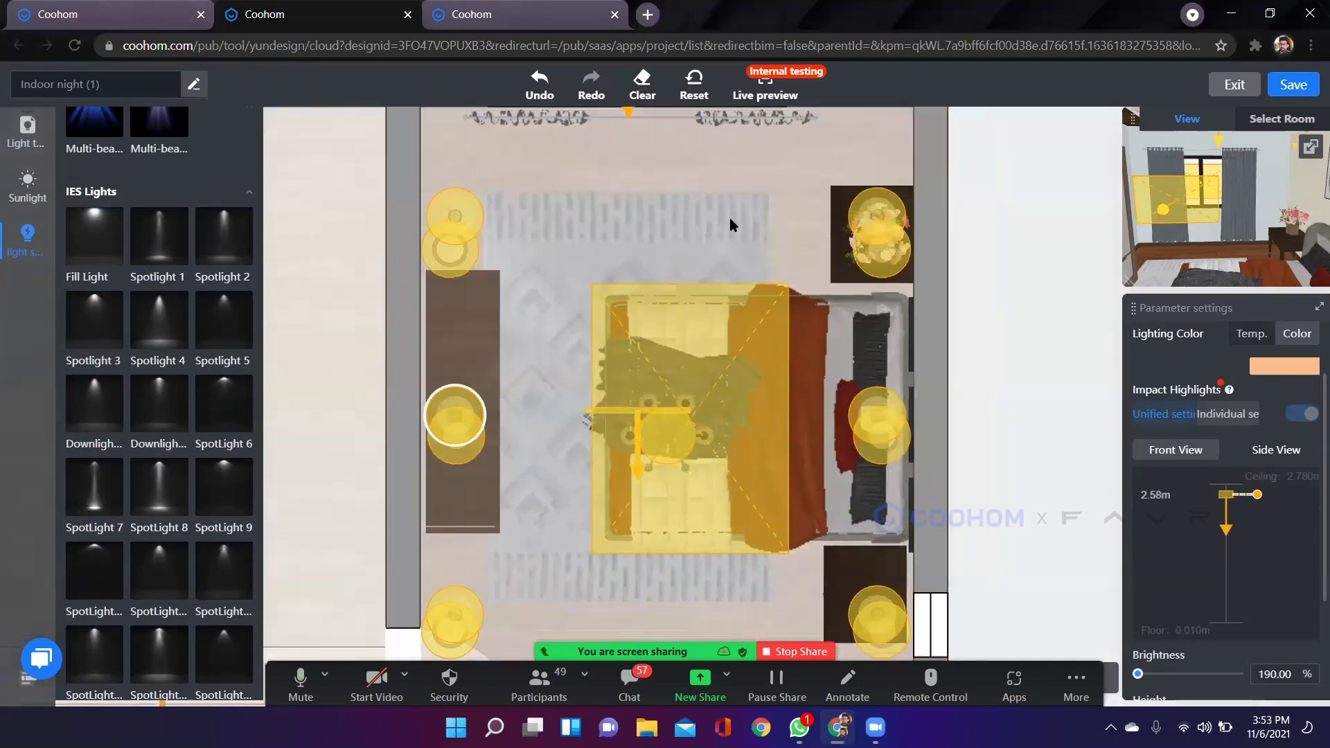
pyautogui.moveTo(1010, 242); pyautogui.dragTo(933, 242)
pyautogui.moveTo(1002, 191); pyautogui.dragTo(953, 208)
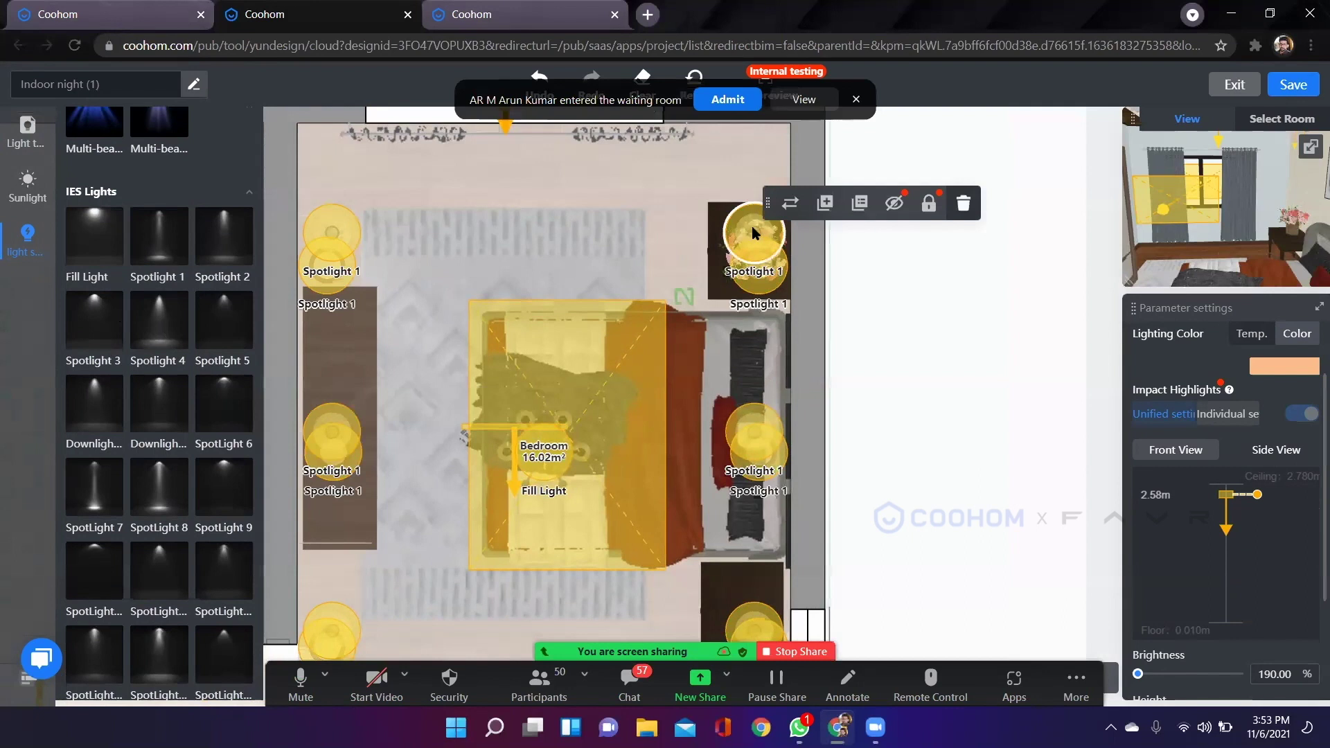
pyautogui.press('Delete')
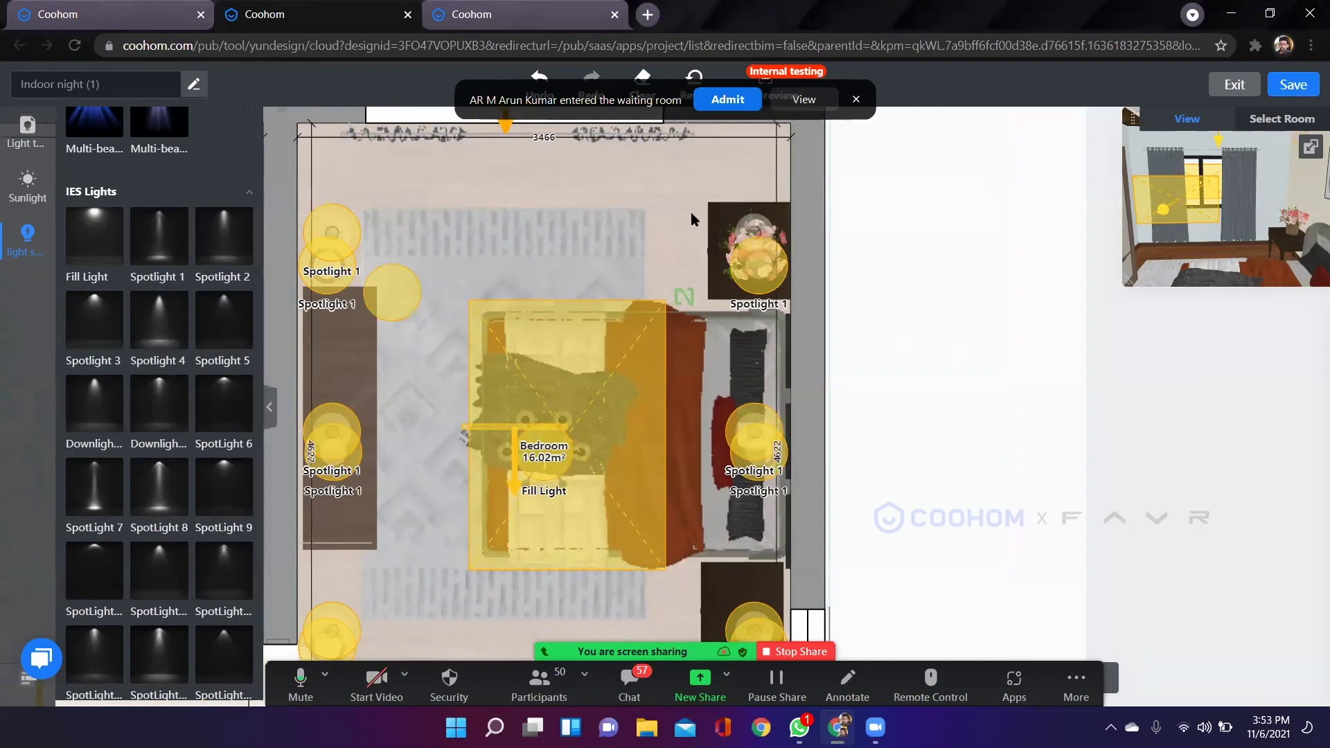
pyautogui.moveTo(754, 246); pyautogui.dragTo(754, 246)
pyautogui.moveTo(576, 326); pyautogui.dragTo(557, 435, button='middle')
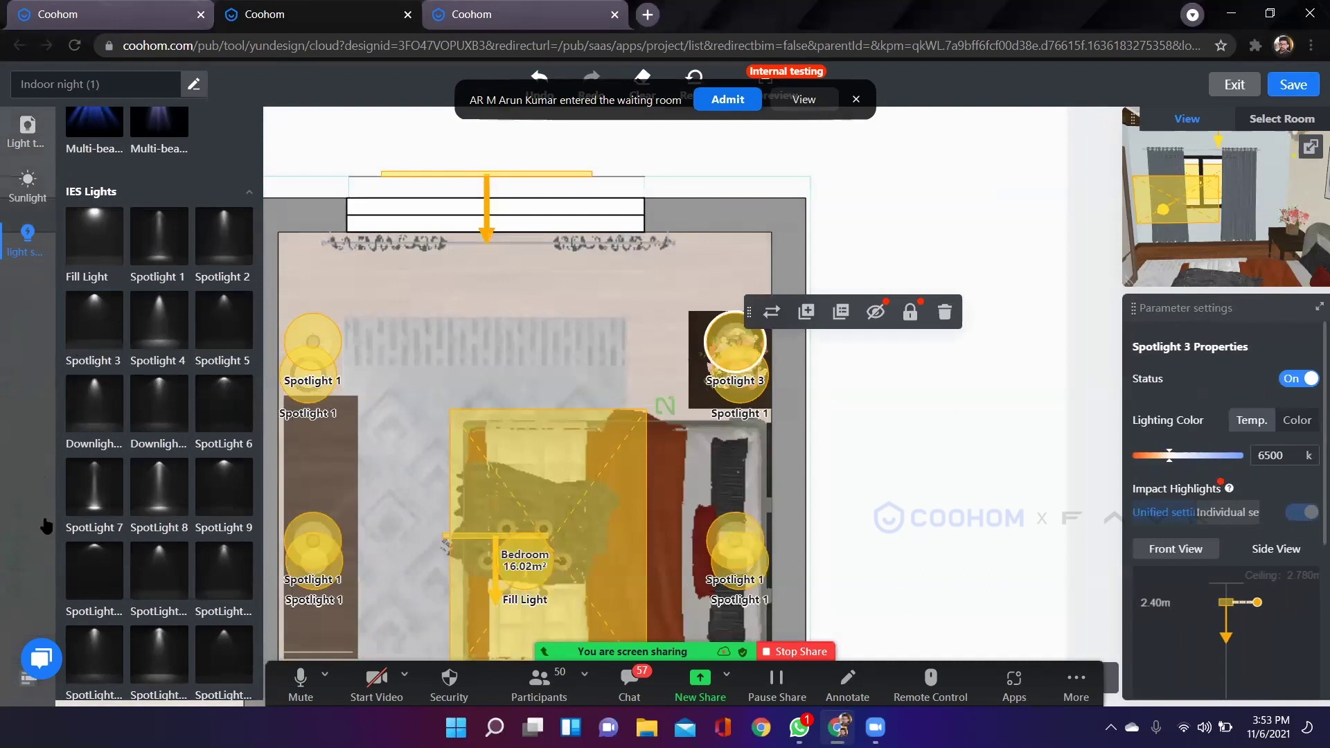
pyautogui.hotkey('ctrl', 's')
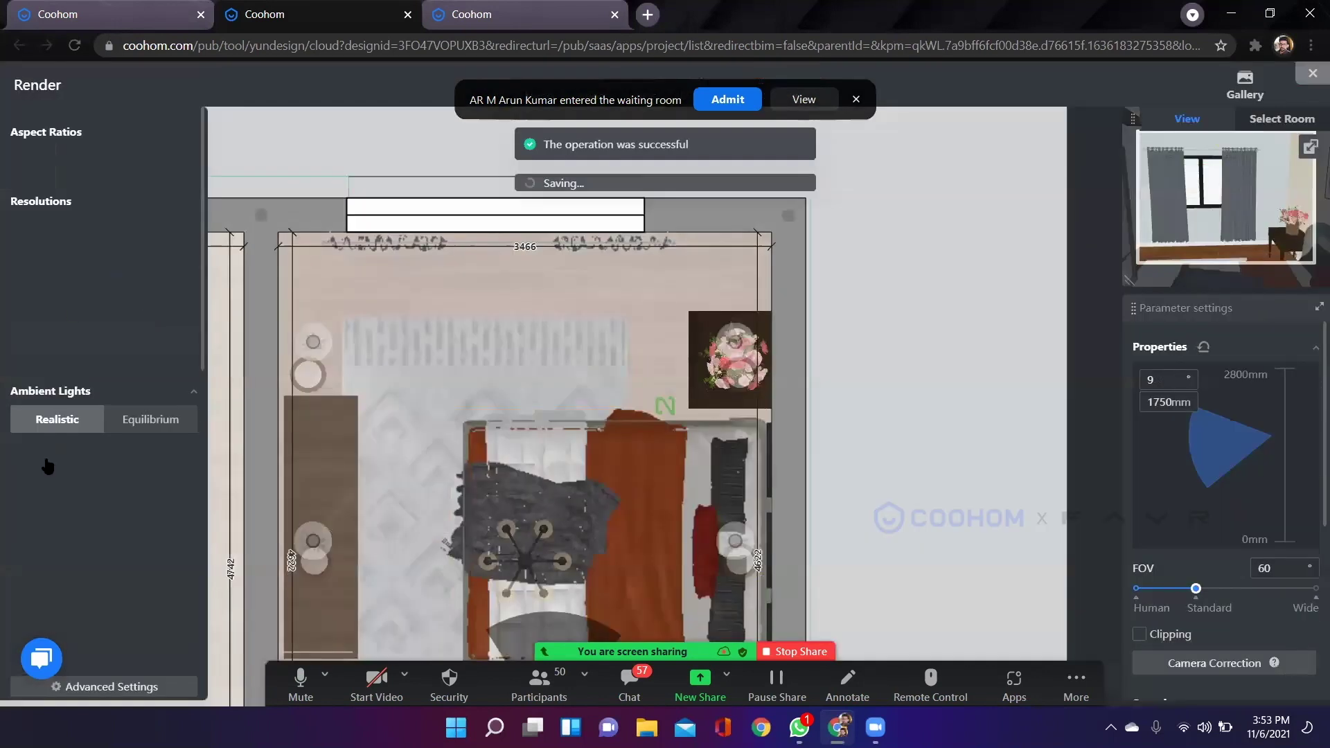
# Review the render settings for the Indoor night (1) lighting and the available night environment scenes.
pyautogui.scroll(-5, 172, 413)
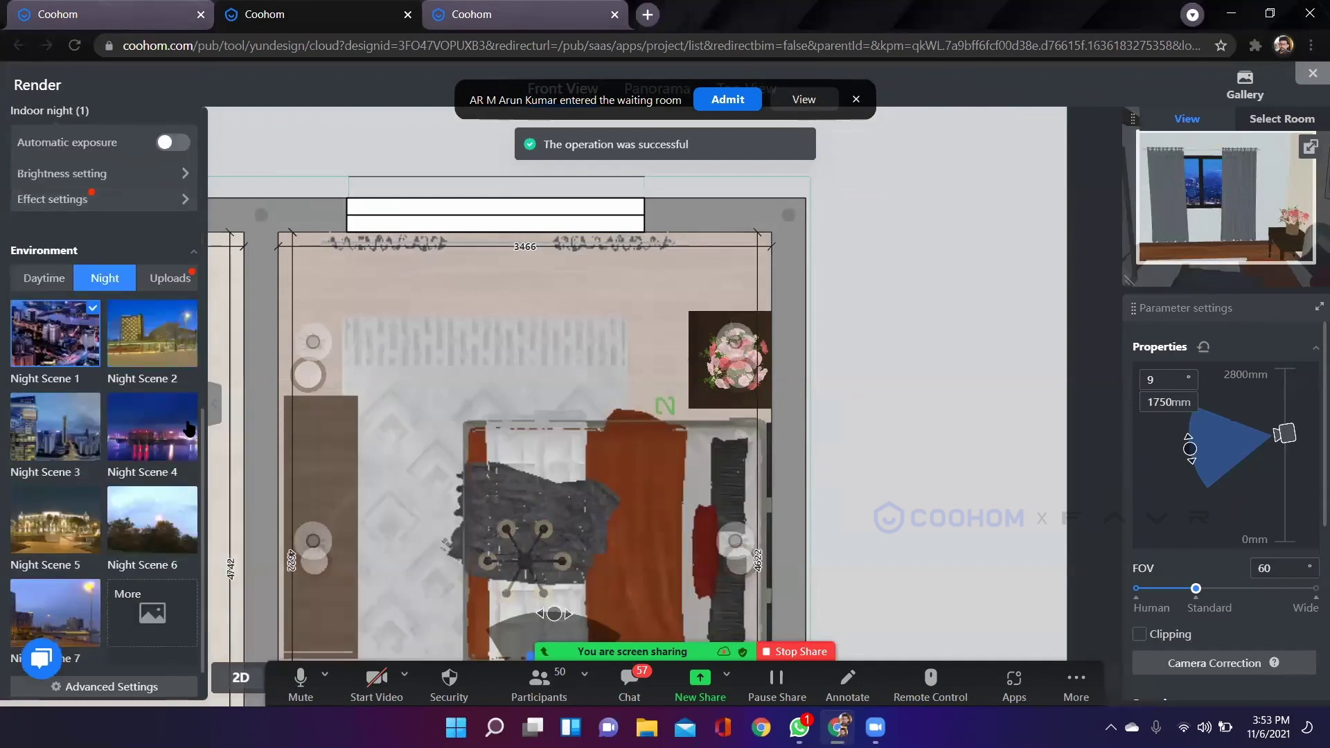
pyautogui.scroll(4, 175, 411)
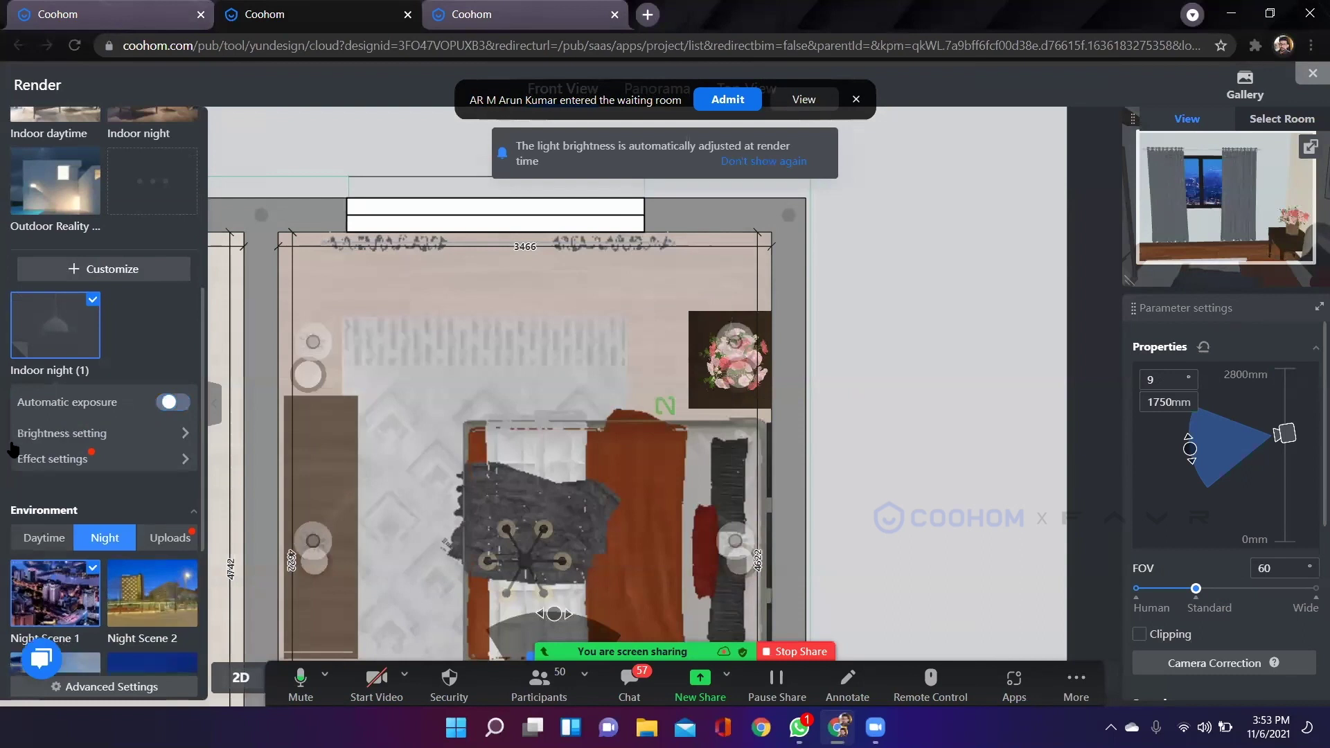
pyautogui.scroll(-3, 136, 261)
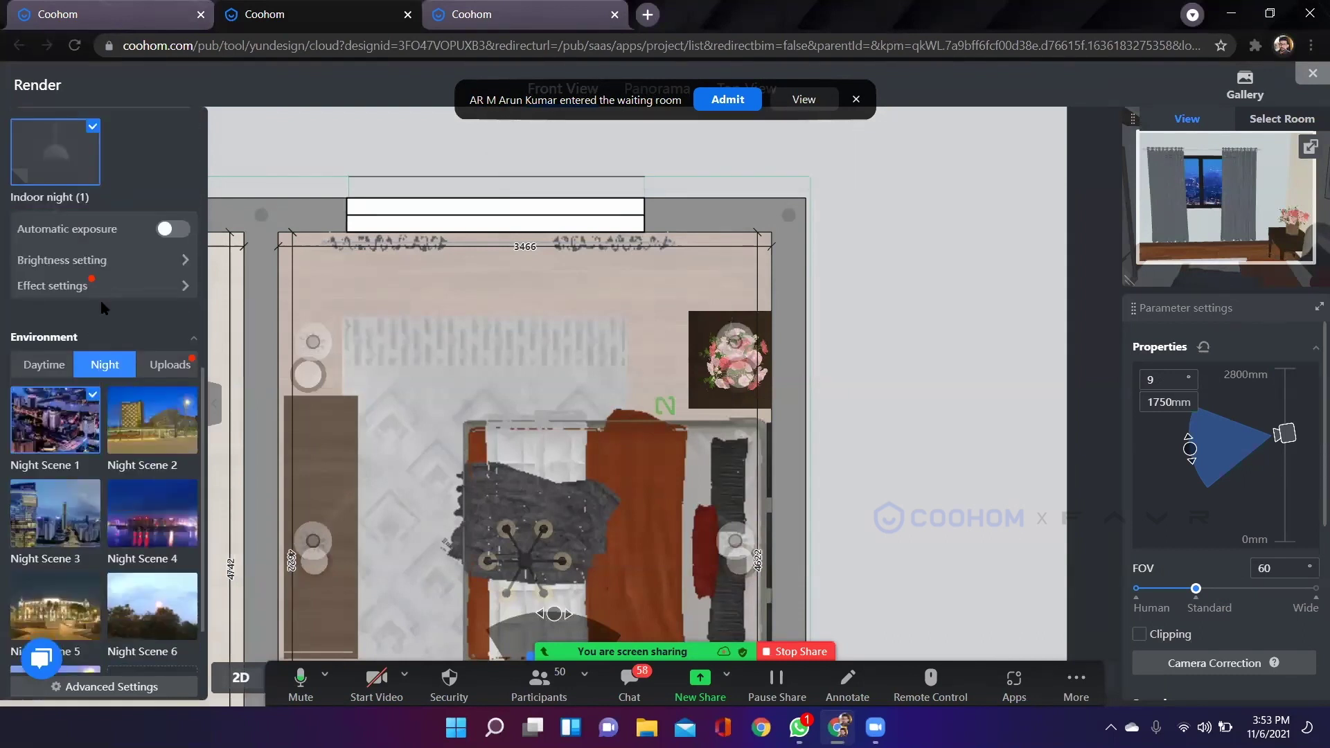
pyautogui.scroll(-2, 62, 368)
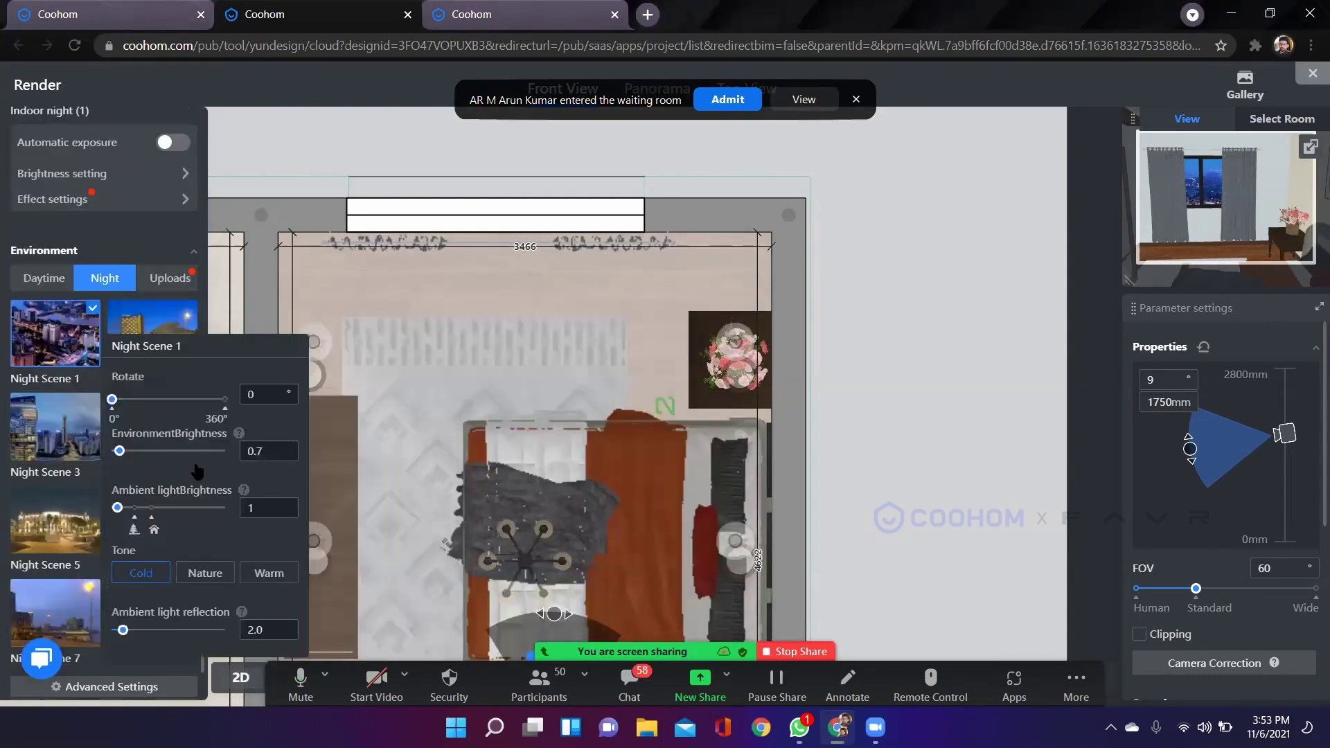
pyautogui.scroll(-2, 369, 403)
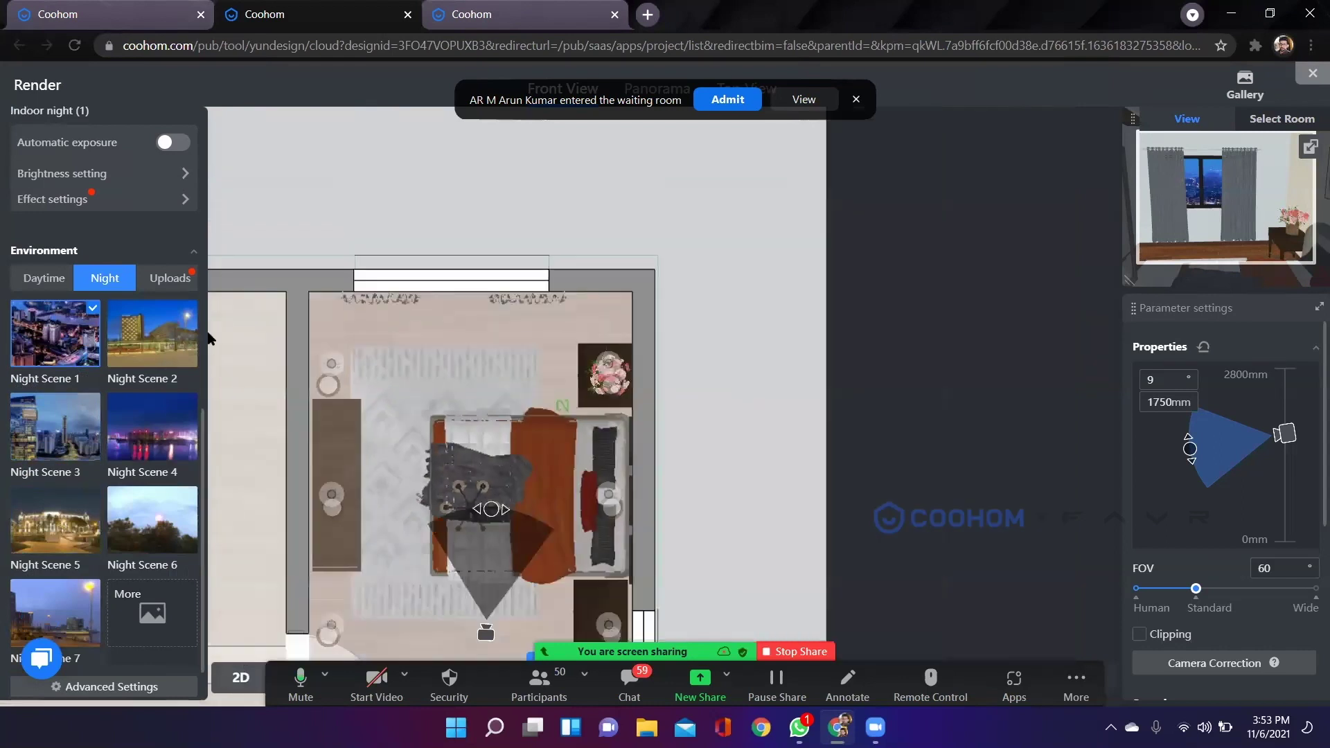
pyautogui.moveTo(406, 255); pyautogui.dragTo(487, 273)
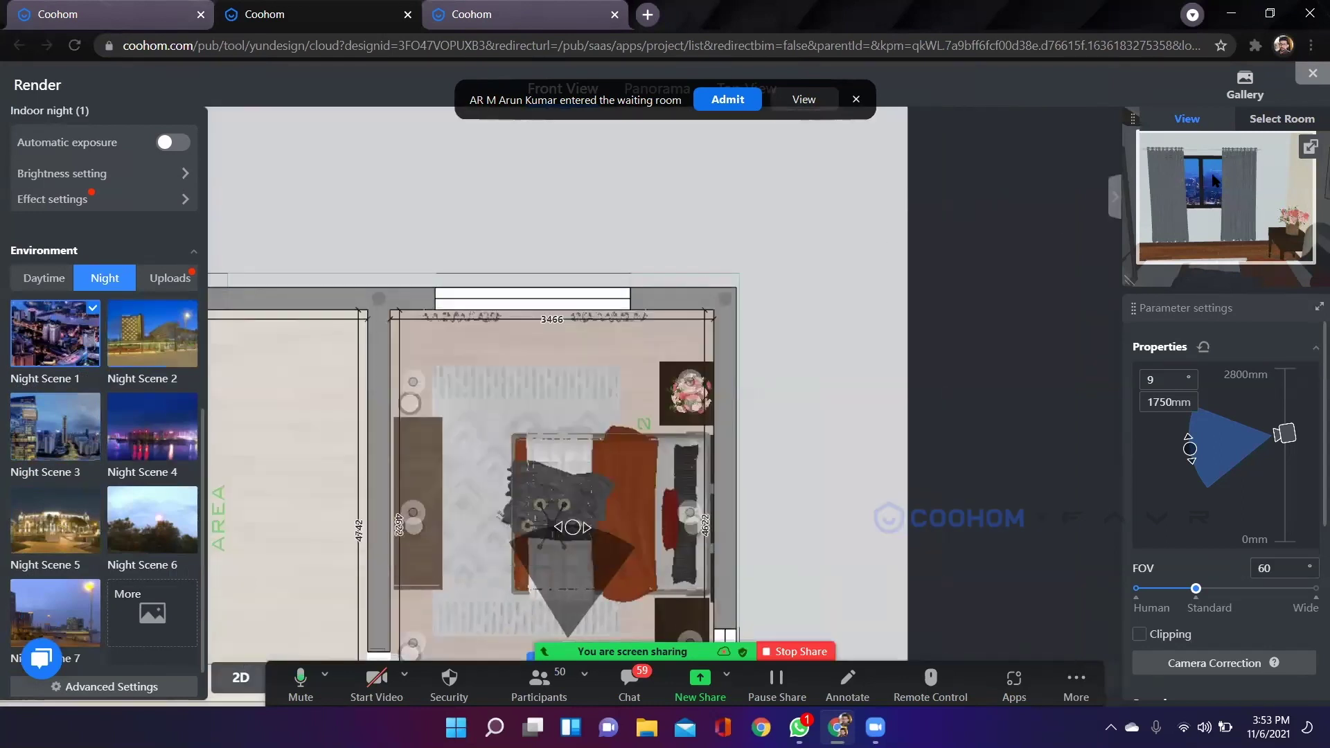
# Try Night Scene 3, Night Scene 6 and Night Scene 4 as the environment outside the bedroom window.
pyautogui.moveTo(1271, 184)
pyautogui.mouseDown()
pyautogui.moveTo(1214, 195)
pyautogui.moveTo(1260, 202)
pyautogui.mouseUp()
pyautogui.click(55, 426)
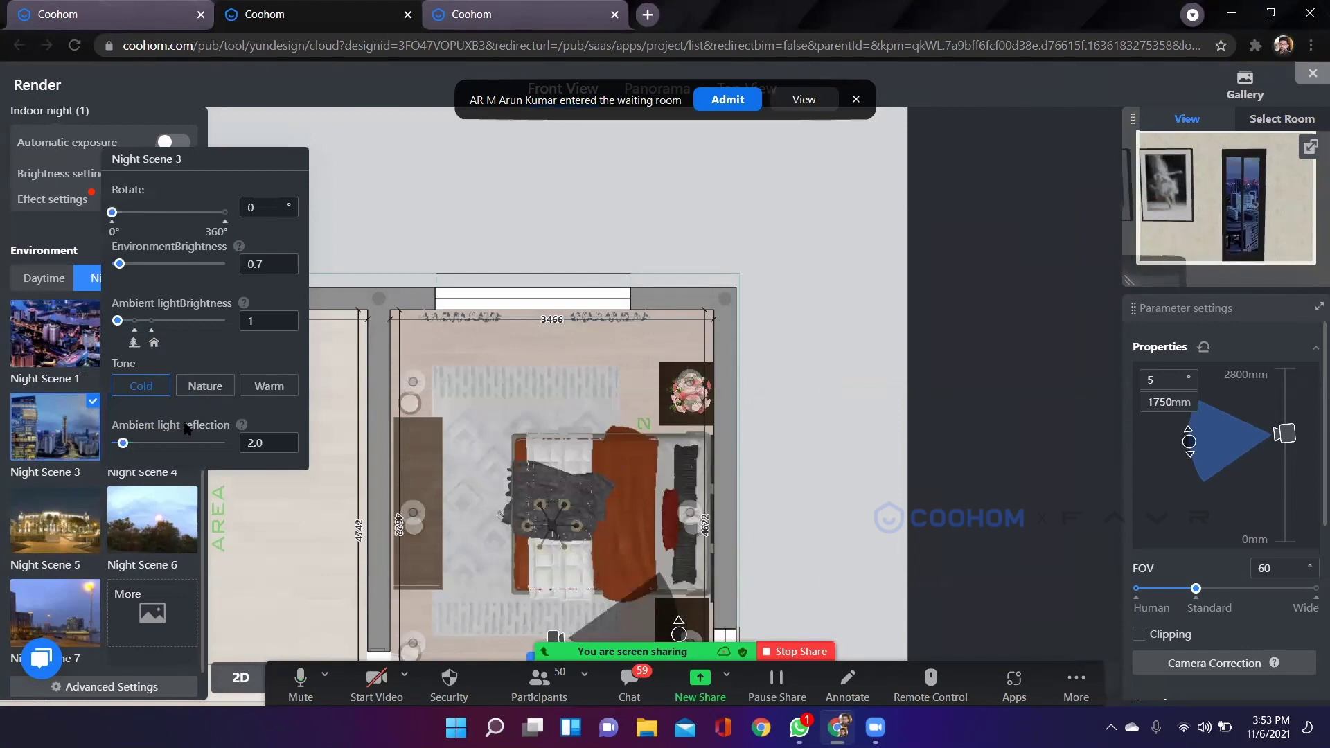
pyautogui.click(148, 527)
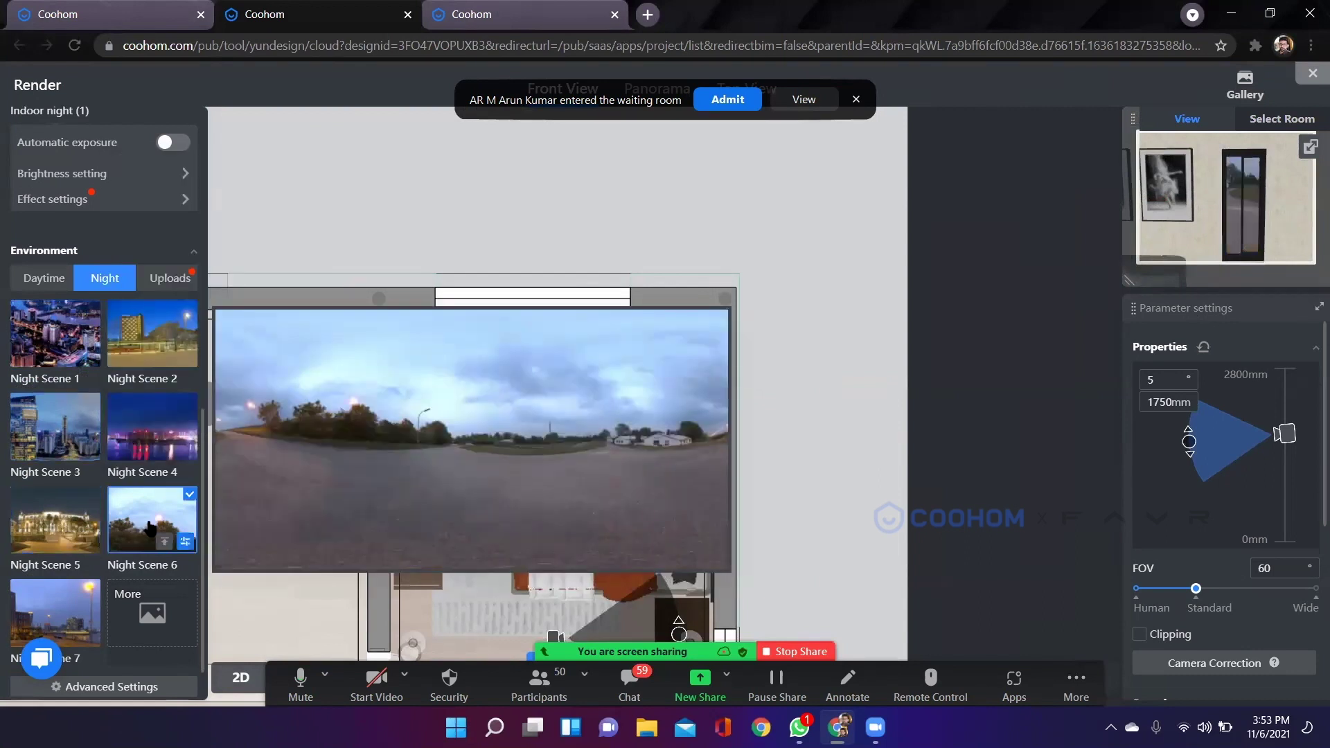
pyautogui.click(142, 435)
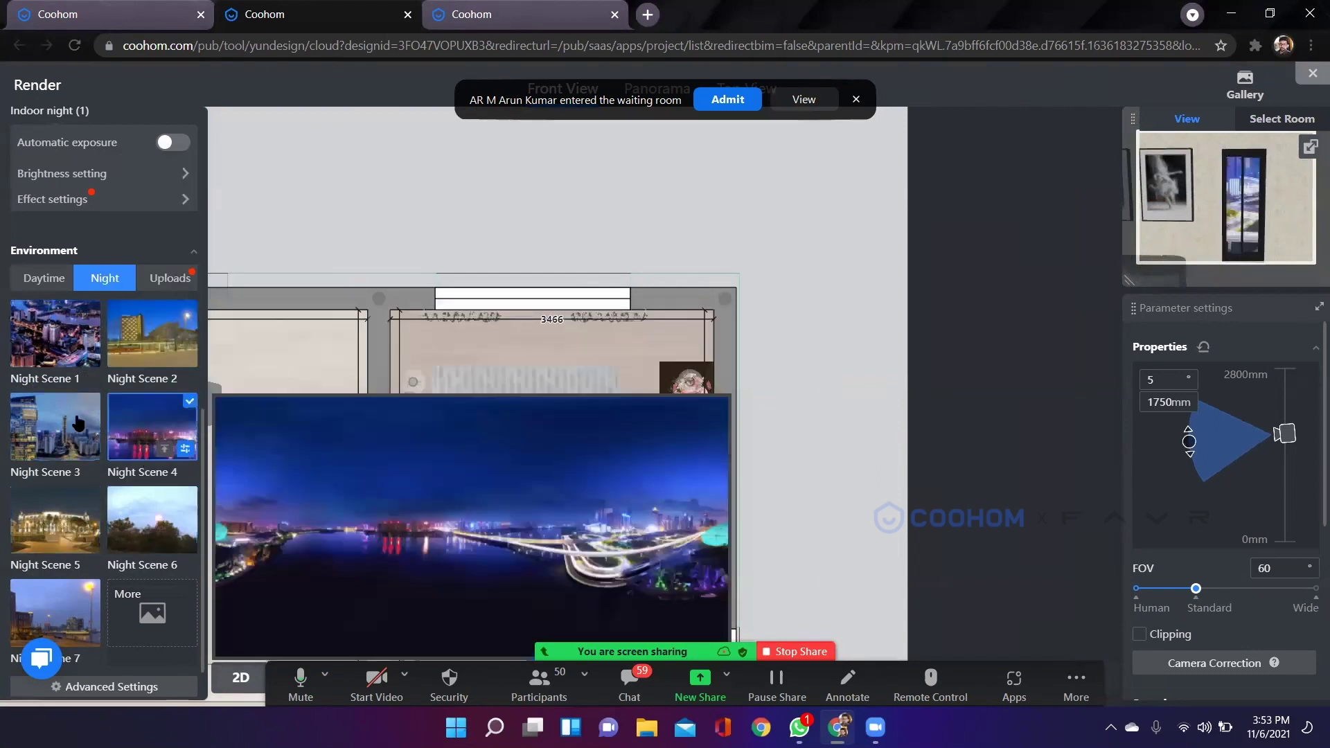
pyautogui.scroll(5, 87, 443)
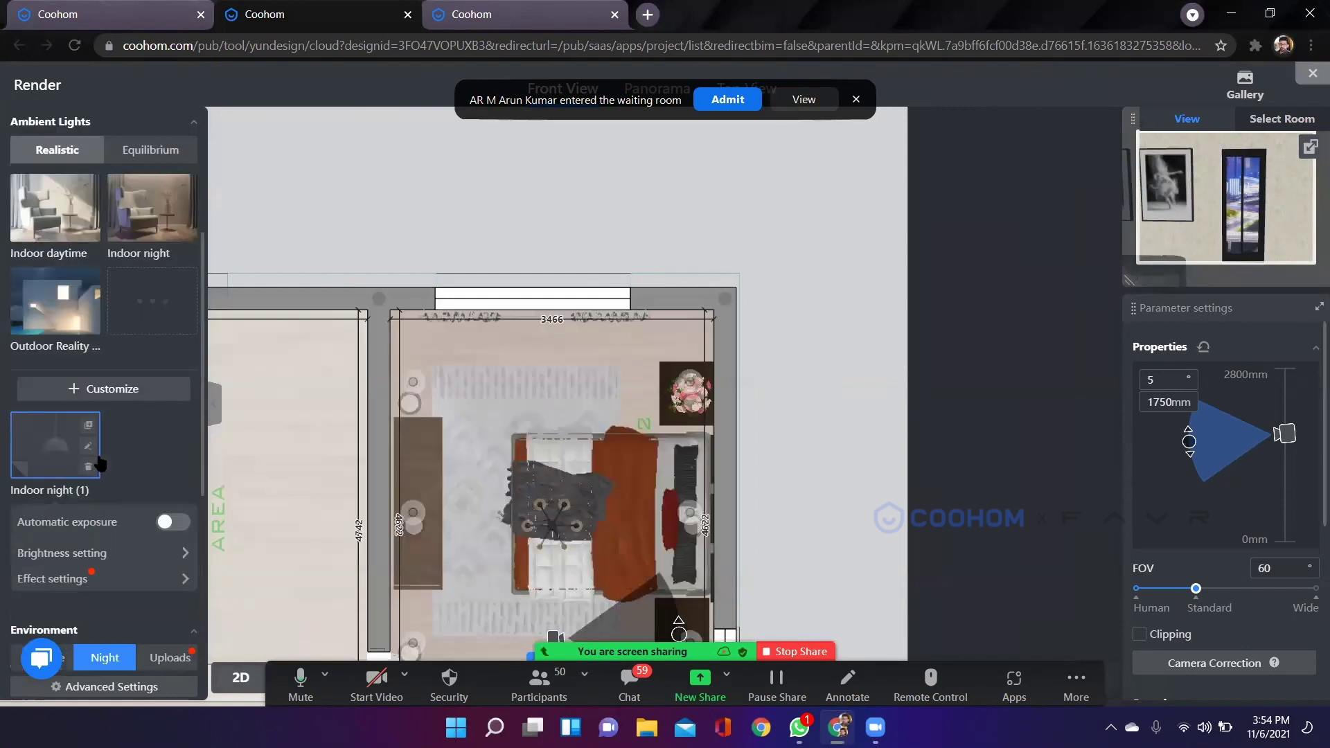
pyautogui.scroll(4, 99, 462)
pyautogui.scroll(-6, 139, 485)
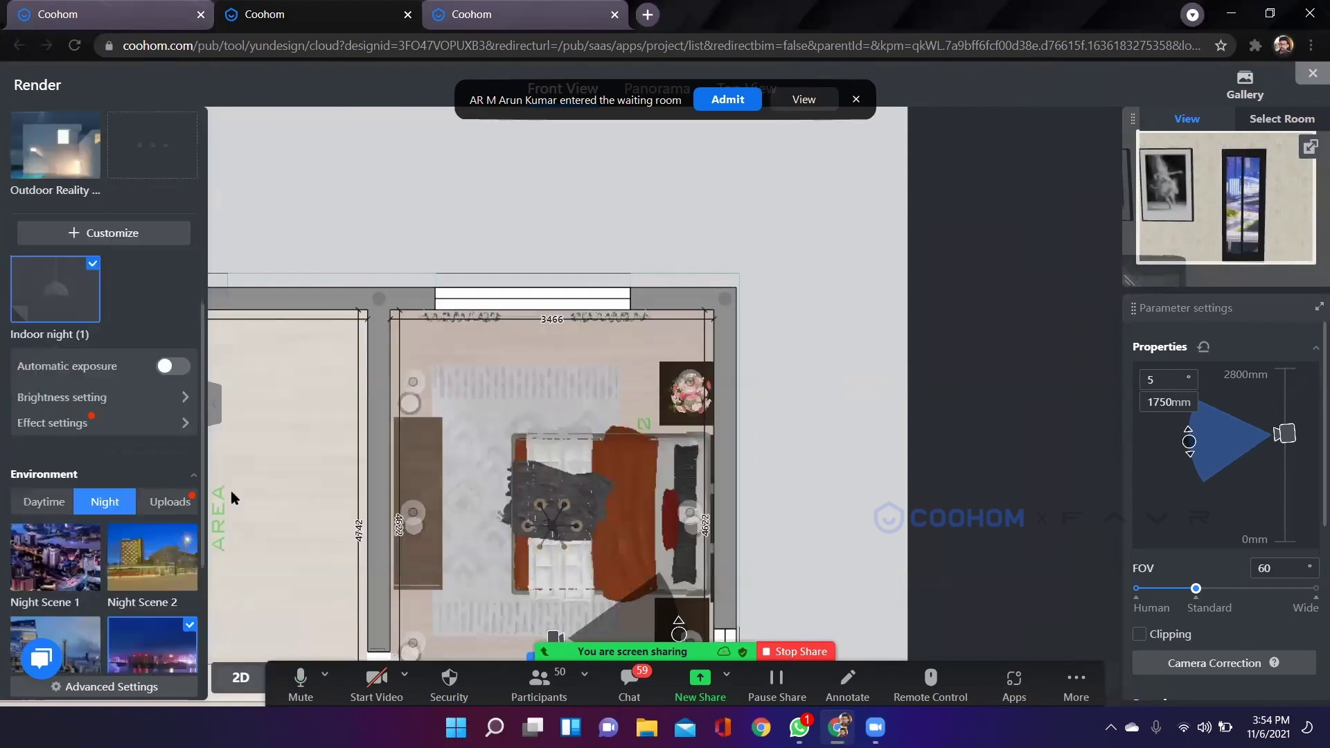
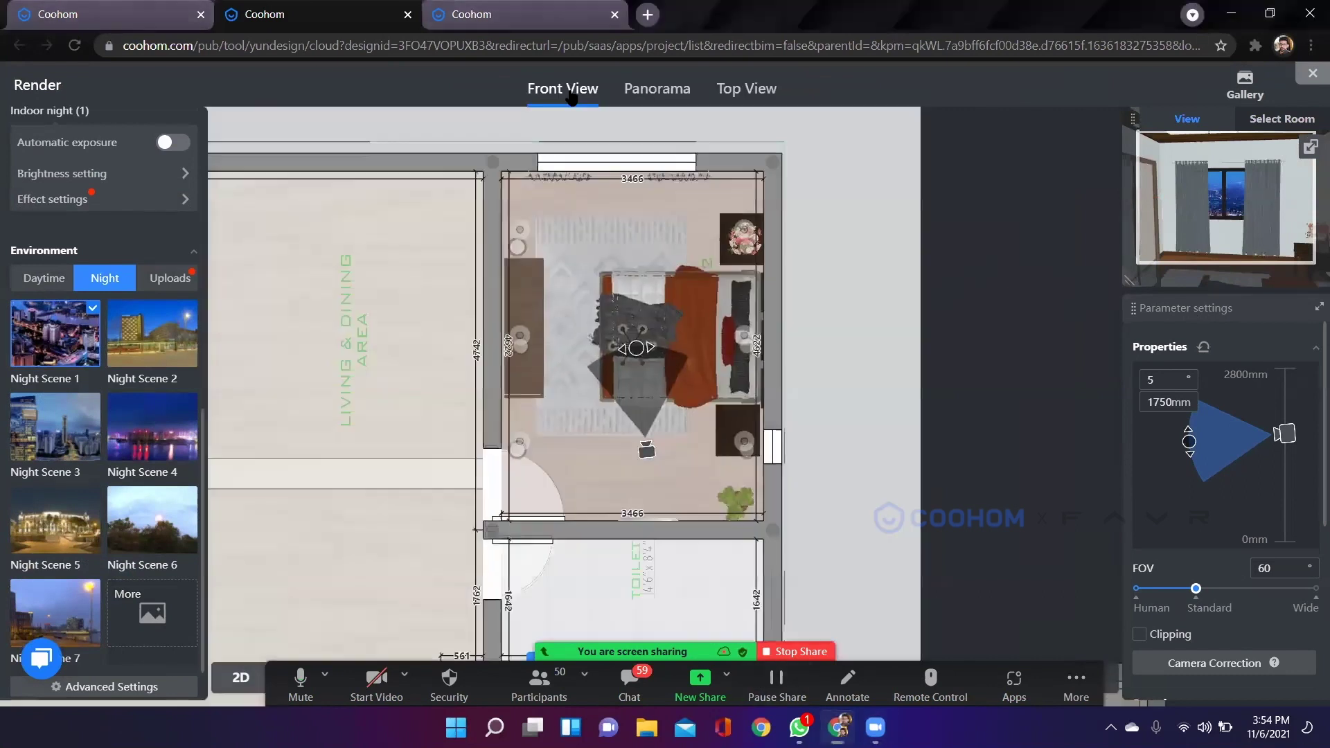
# Switch to a panorama render and aim the bedroom camera from beyond the rug towards the bed's headboard wall.
pyautogui.scroll(3, 597, 276)
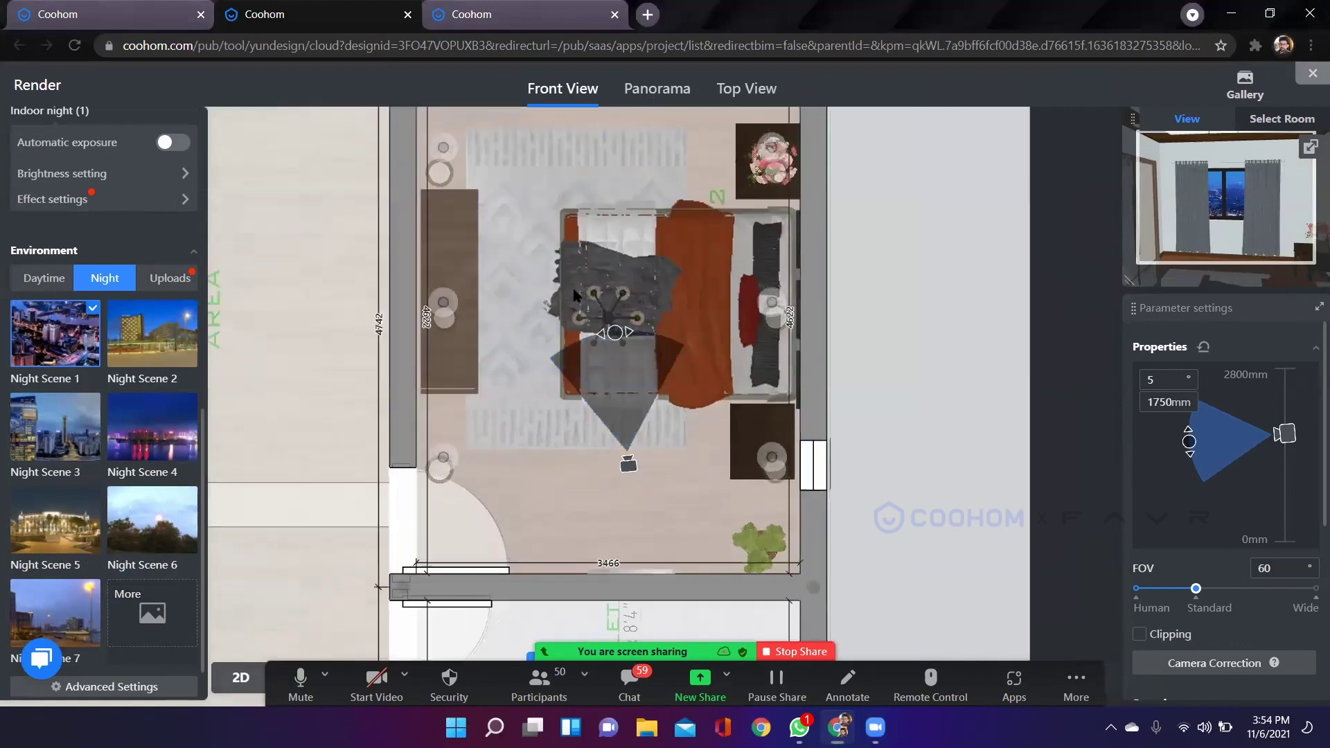
pyautogui.click(580, 290)
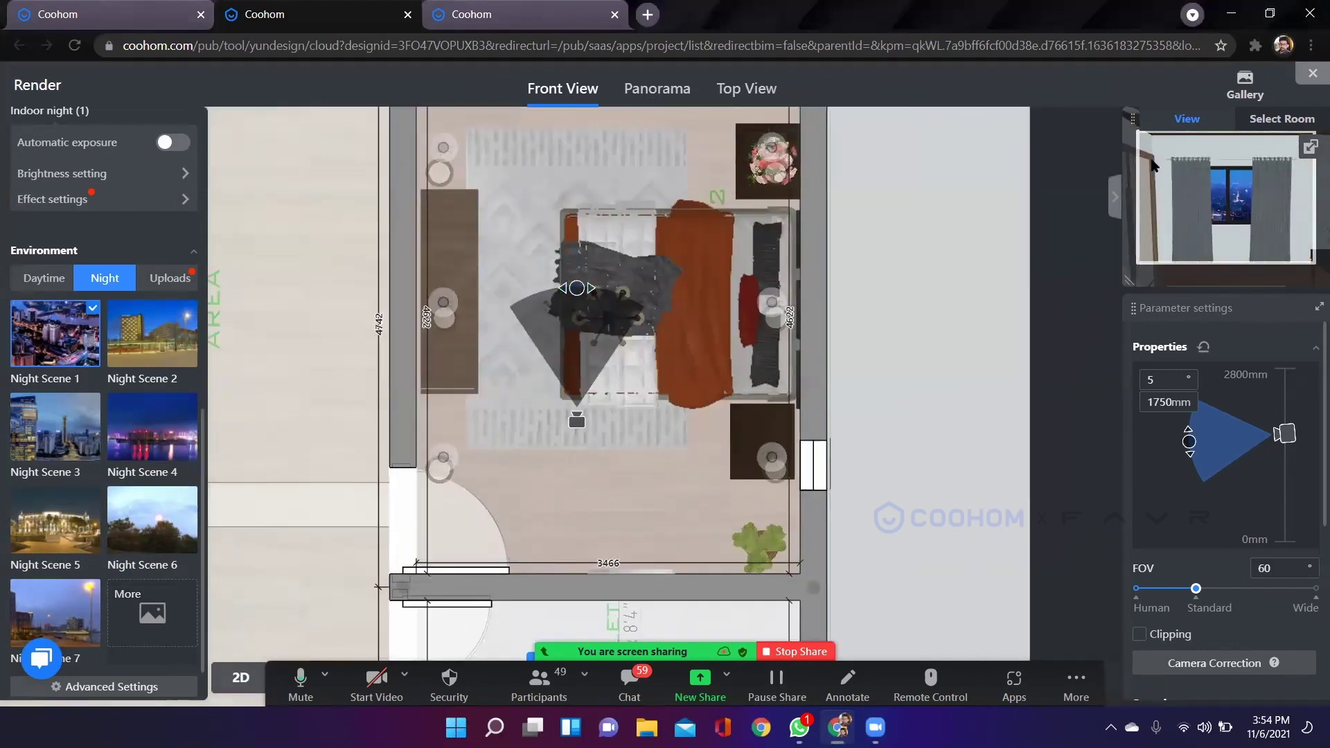
pyautogui.click(635, 90)
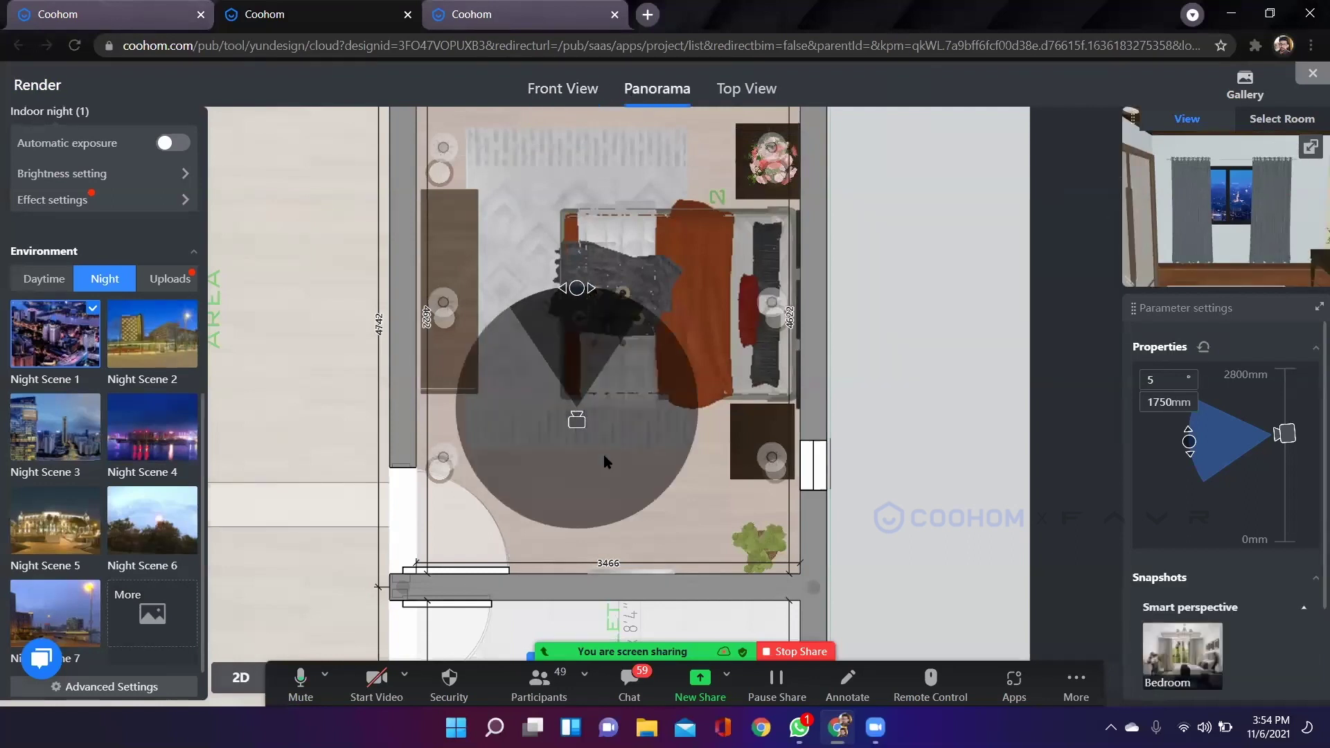
pyautogui.moveTo(619, 333); pyautogui.dragTo(538, 307)
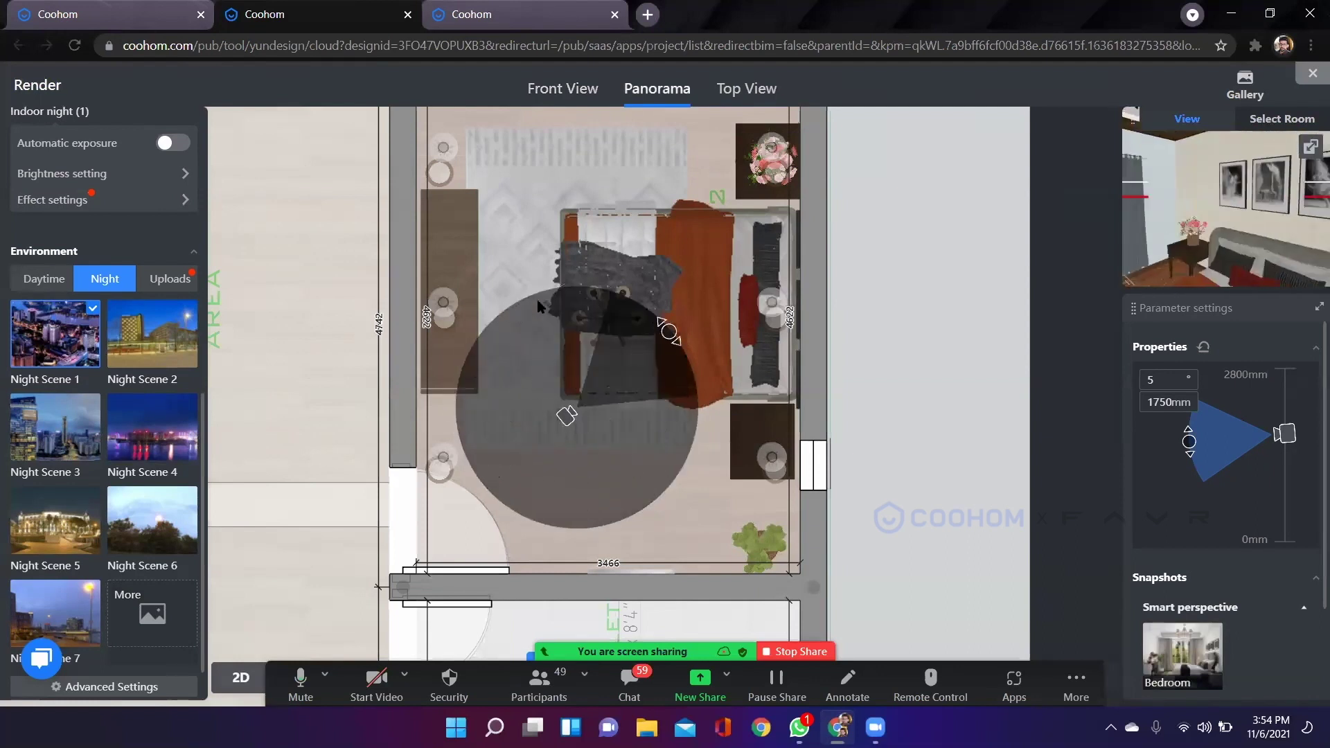
pyautogui.moveTo(682, 289); pyautogui.dragTo(594, 468)
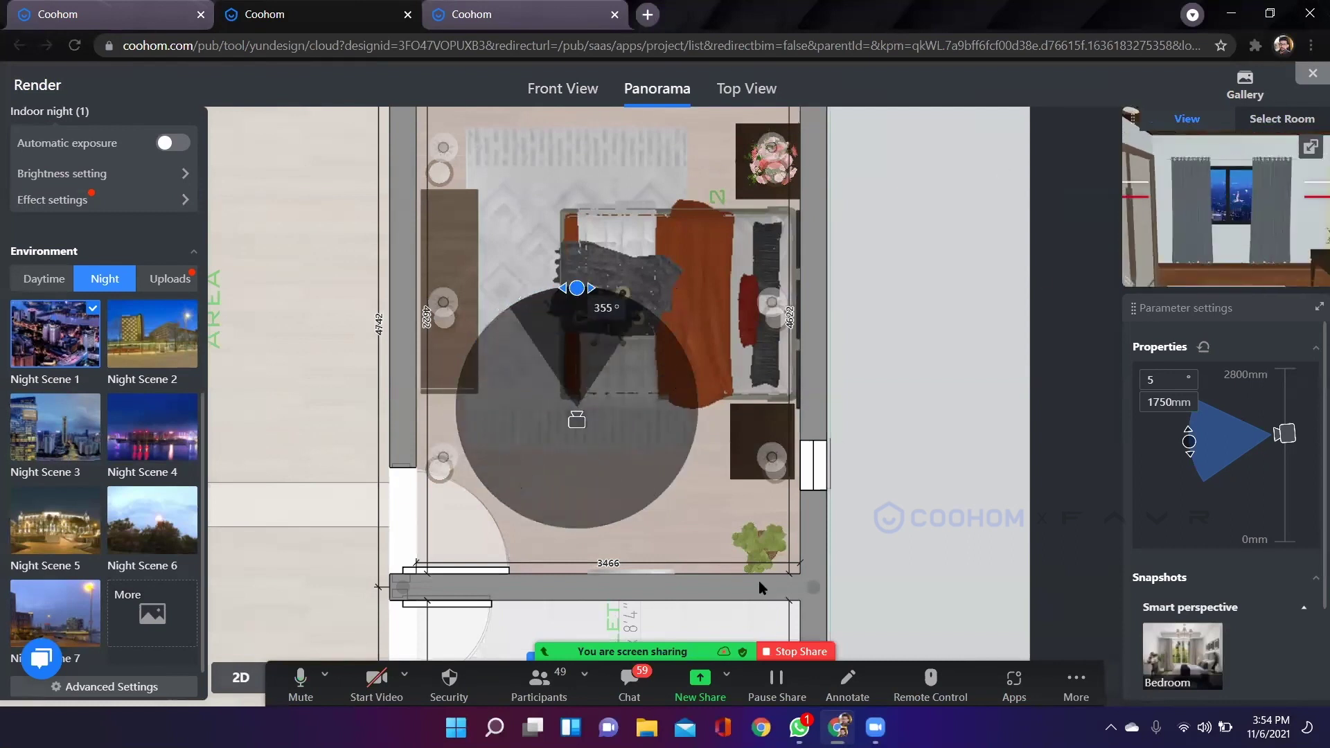
pyautogui.moveTo(759, 580); pyautogui.dragTo(203, 260)
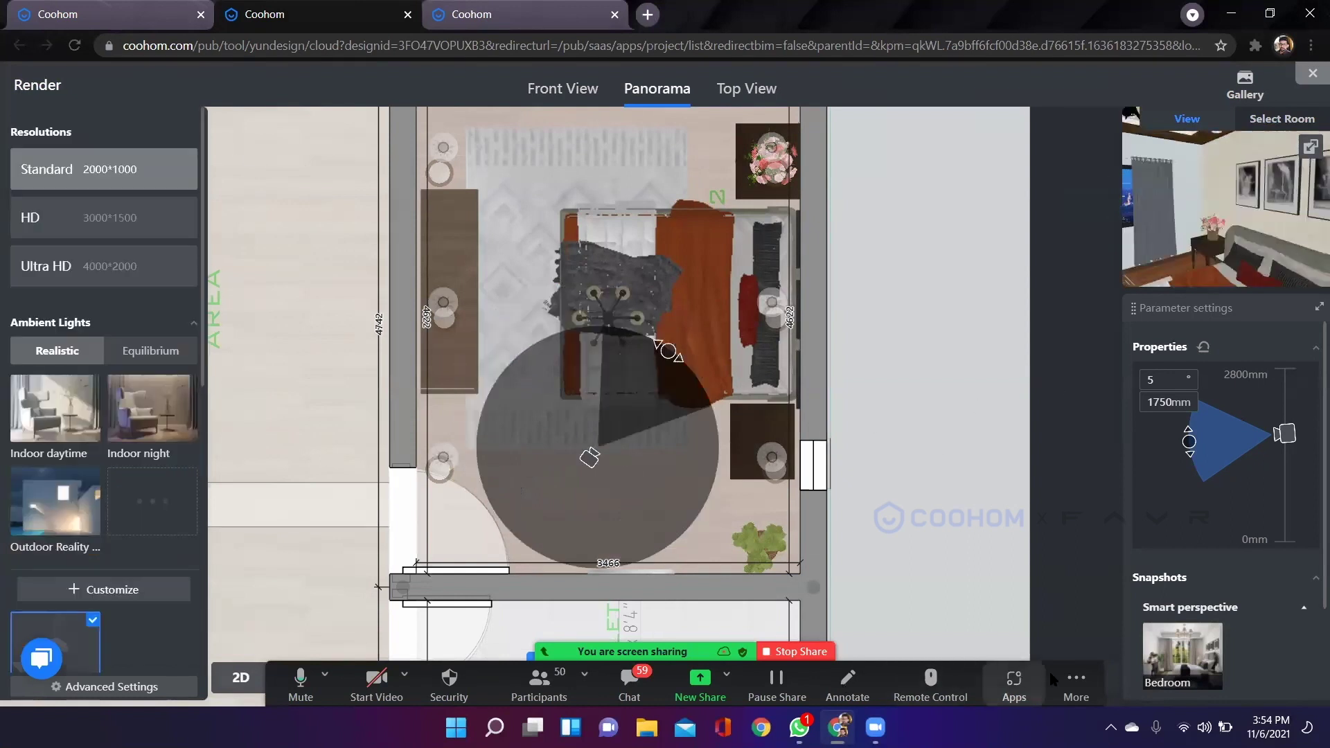
# Hide the floating meeting controls and start rendering the bedroom panorama at Standard 2000*1000 resolution.
pyautogui.click(1074, 682)
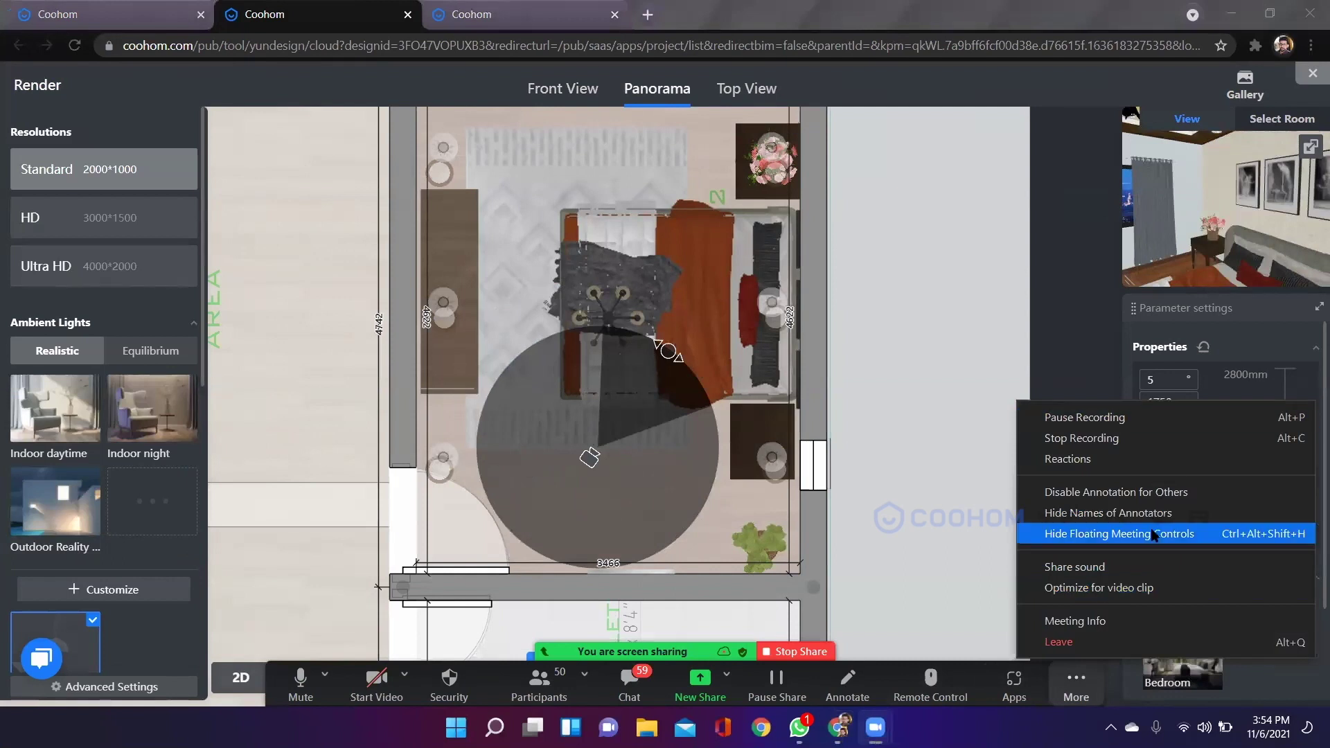
pyautogui.press('Return')
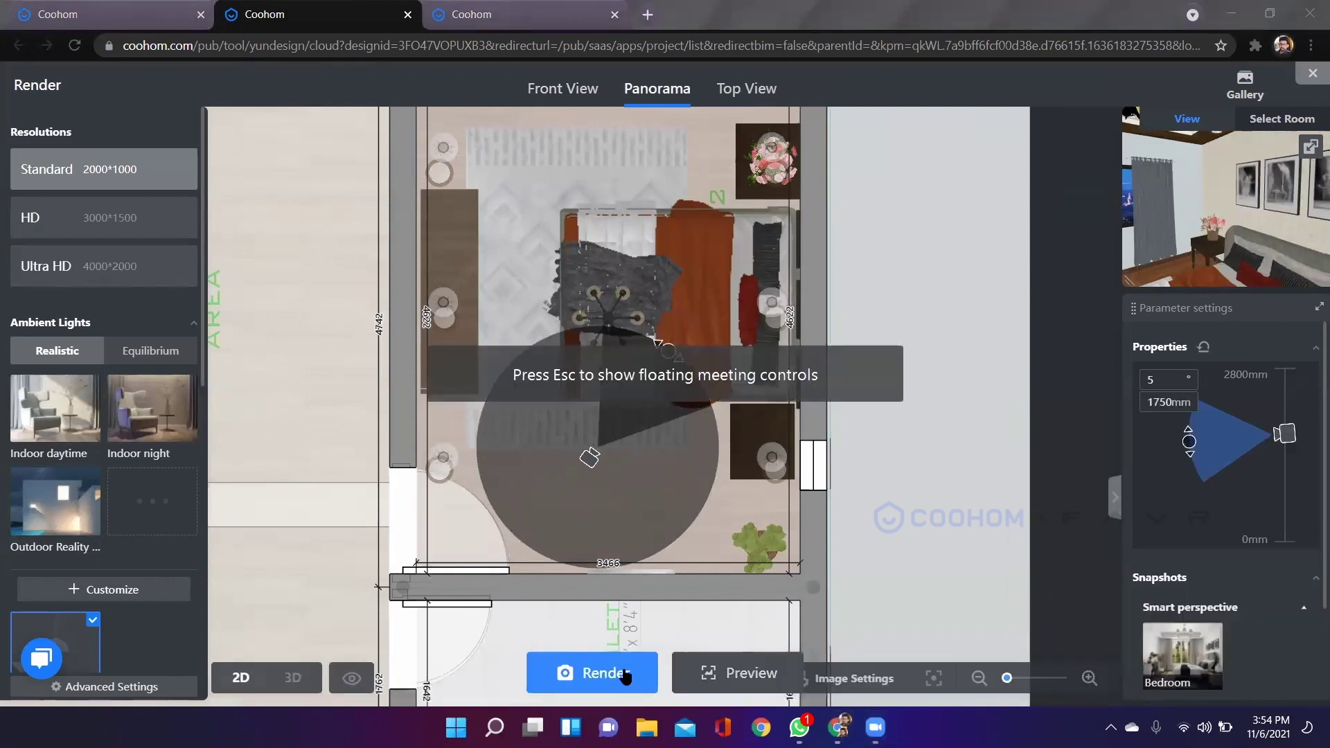
pyautogui.click(1022, 320)
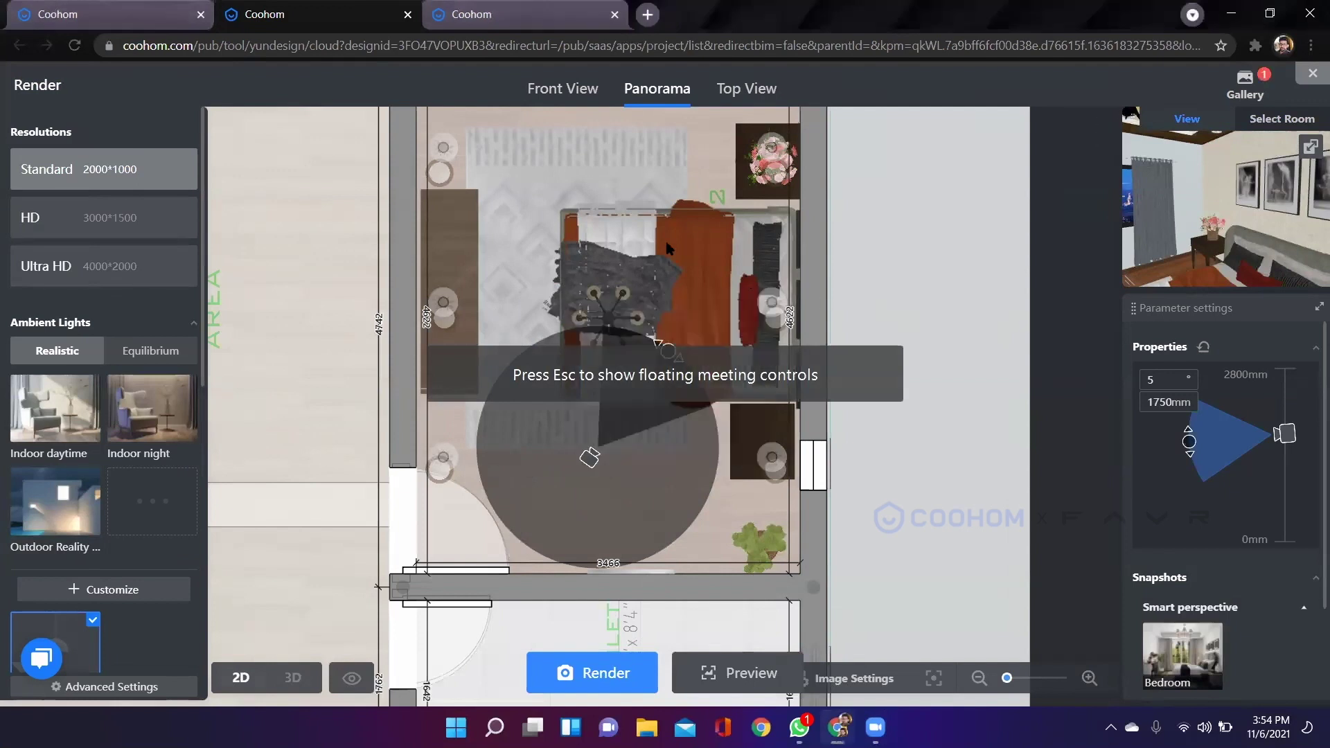
# Reposition the panorama camera slightly within the bedroom and rotate it to 0° so it faces the curtained window.
pyautogui.scroll(-2, 666, 247)
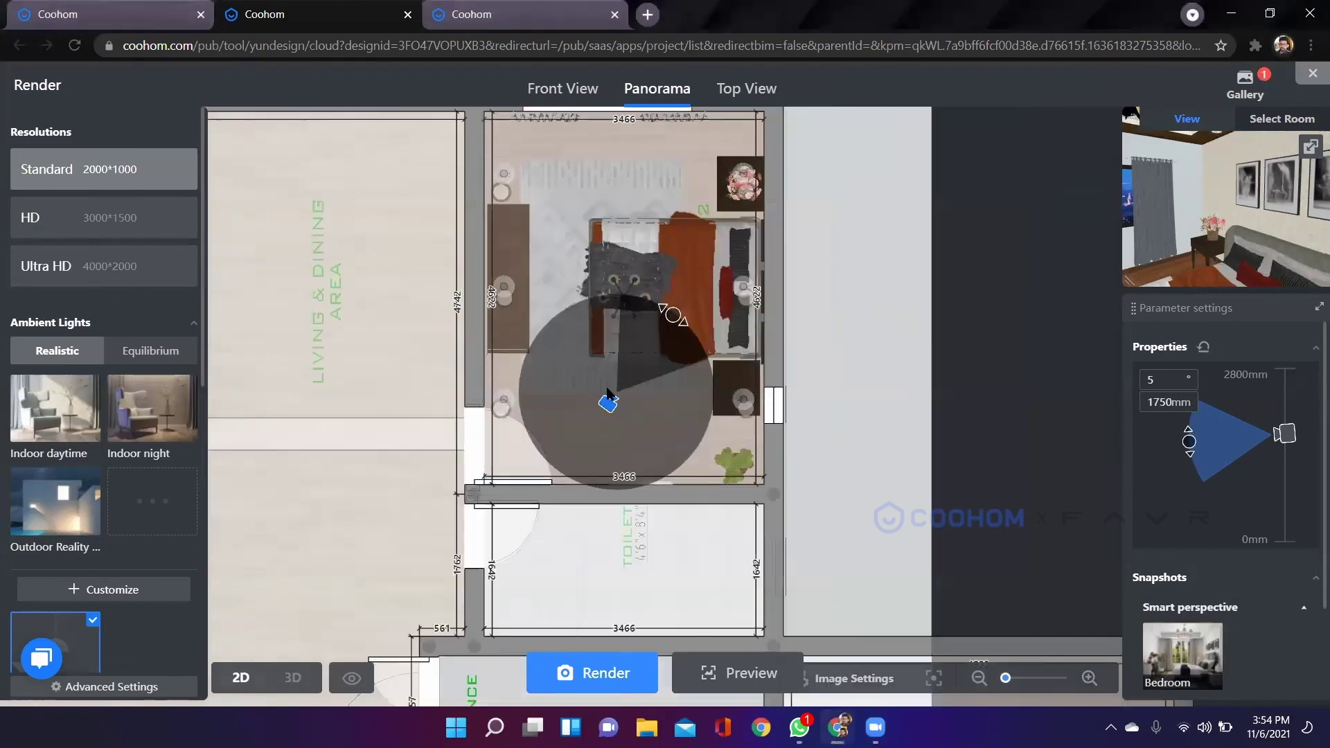
pyautogui.moveTo(614, 370); pyautogui.dragTo(613, 388)
pyautogui.moveTo(679, 301)
pyautogui.mouseDown()
pyautogui.moveTo(713, 356)
pyautogui.moveTo(693, 317)
pyautogui.mouseUp()
pyautogui.moveTo(686, 259); pyautogui.dragTo(634, 231)
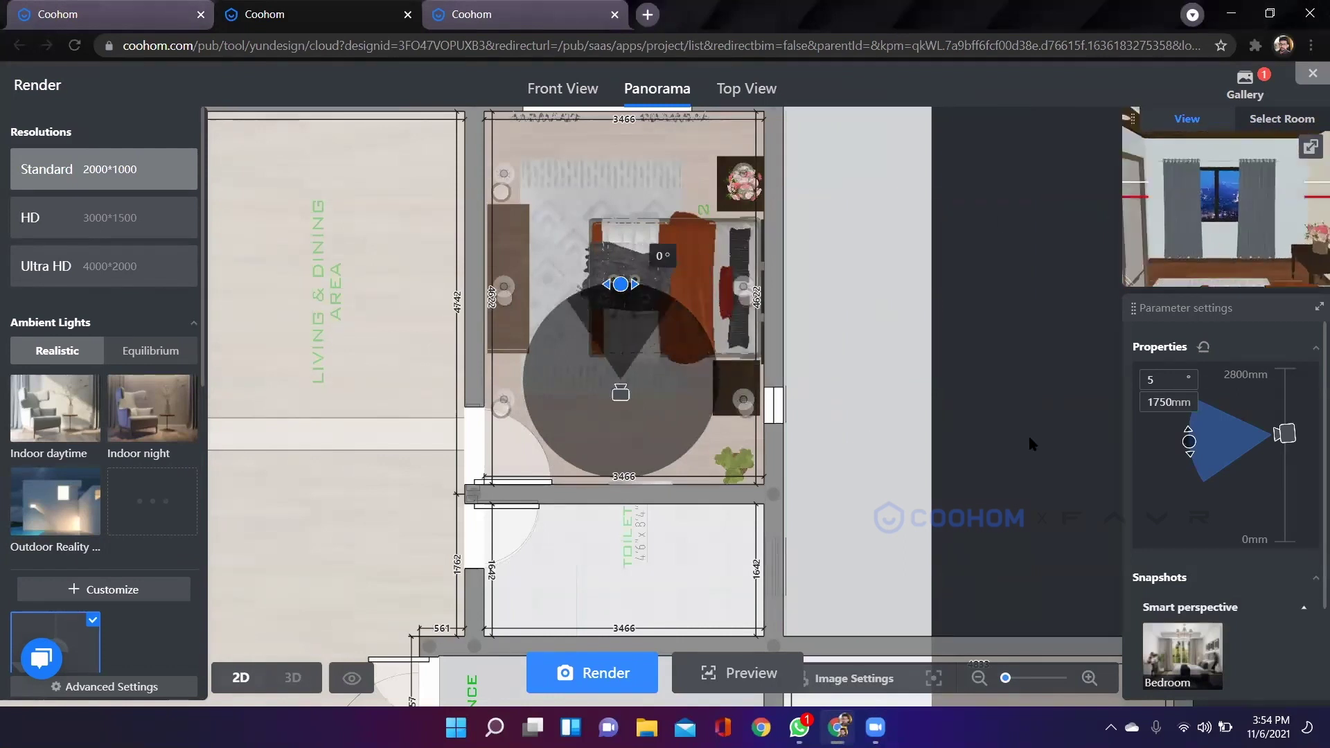
pyautogui.scroll(-2, 624, 409)
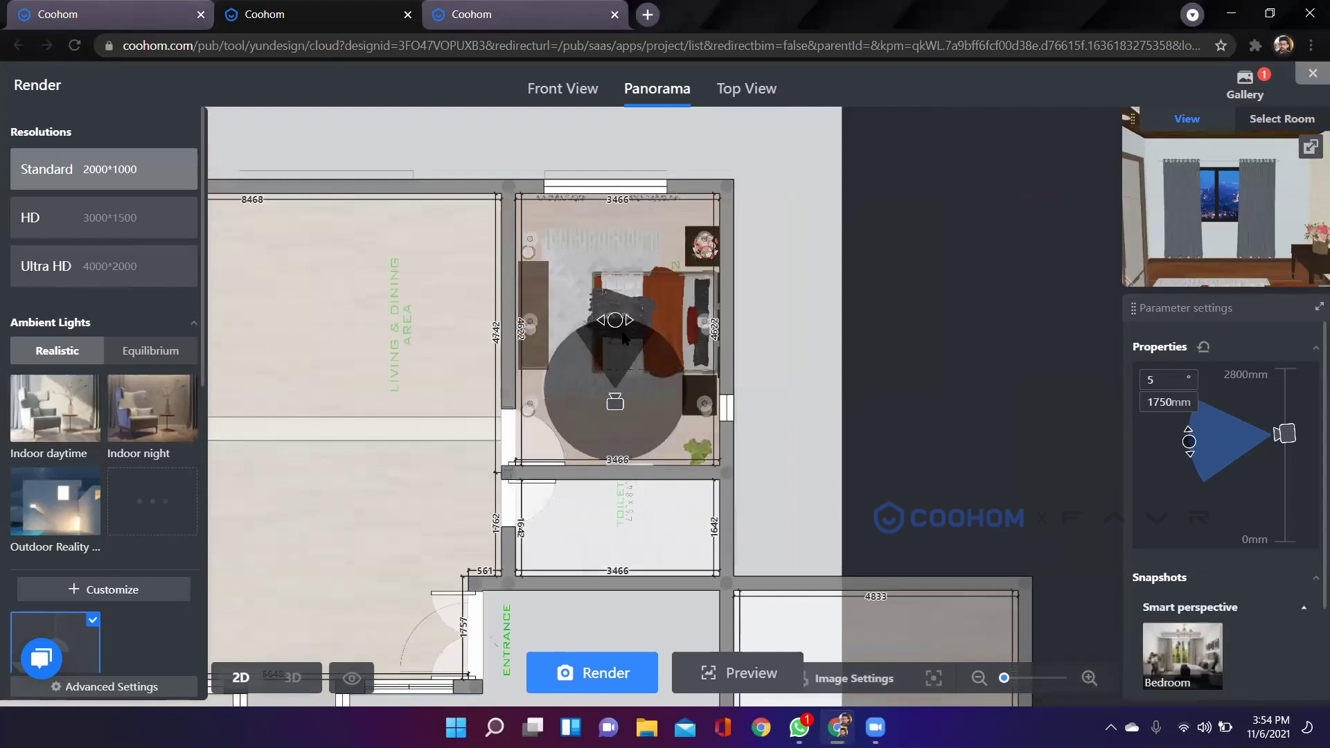
# Check the bedroom panorama's render task in the gallery and return to the 3D design view.
pyautogui.click(1232, 99)
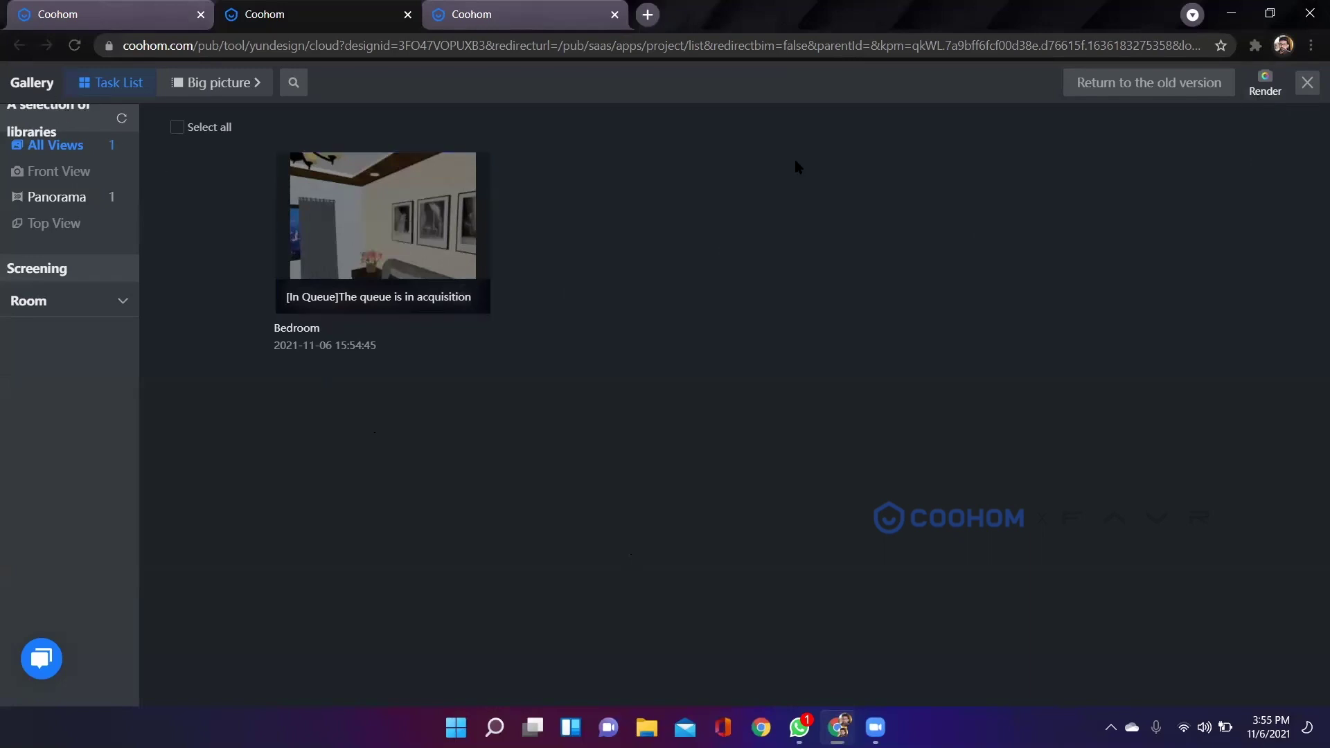
pyautogui.click(1265, 83)
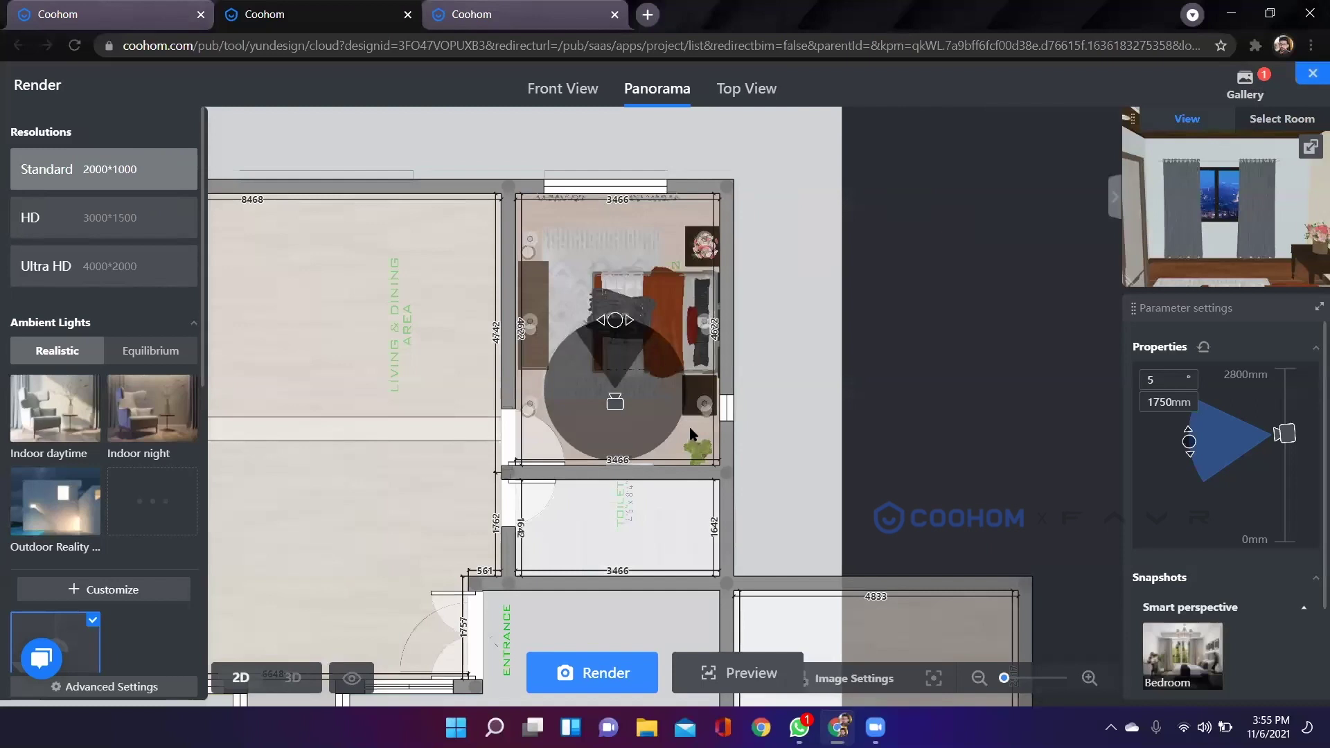
pyautogui.press('Escape')
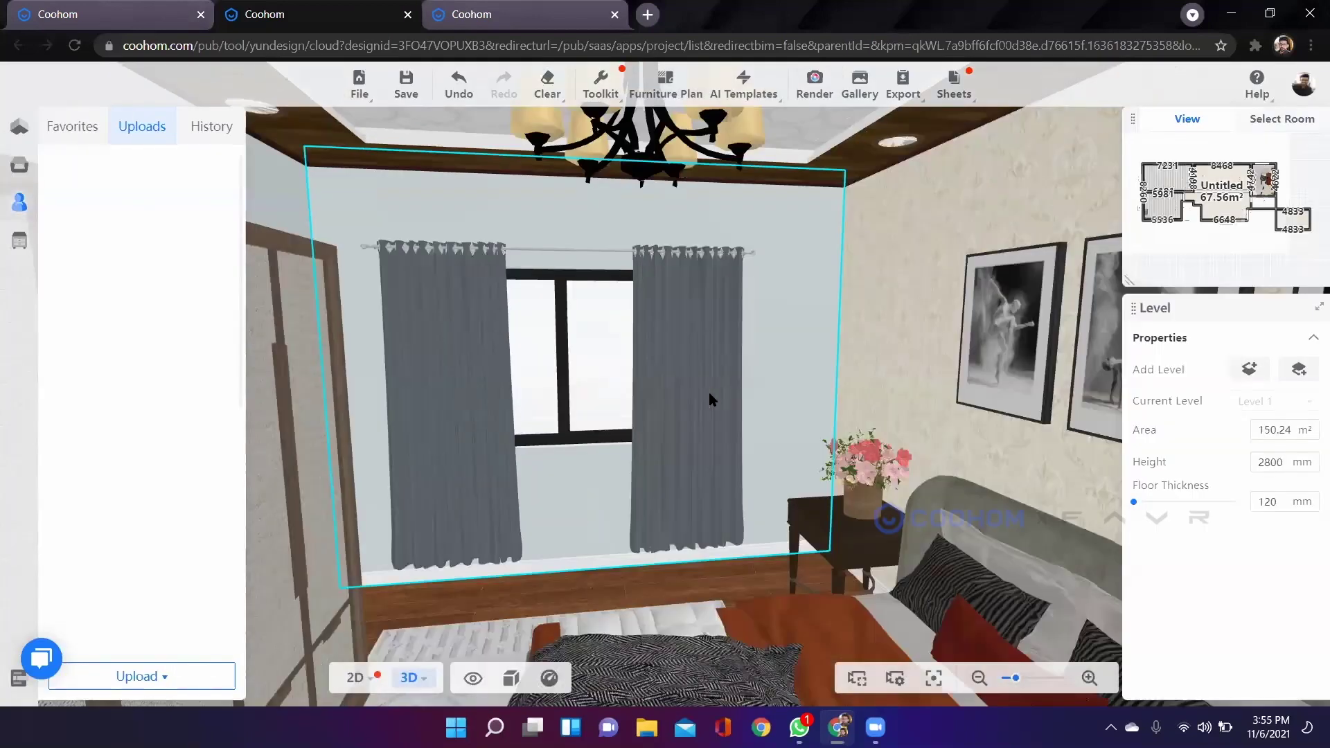
# Look around the bedroom in 3D and open the full gallery of rendered images.
pyautogui.press('Right')
pyautogui.press('Right')
pyautogui.press('Right')
pyautogui.press('Right')
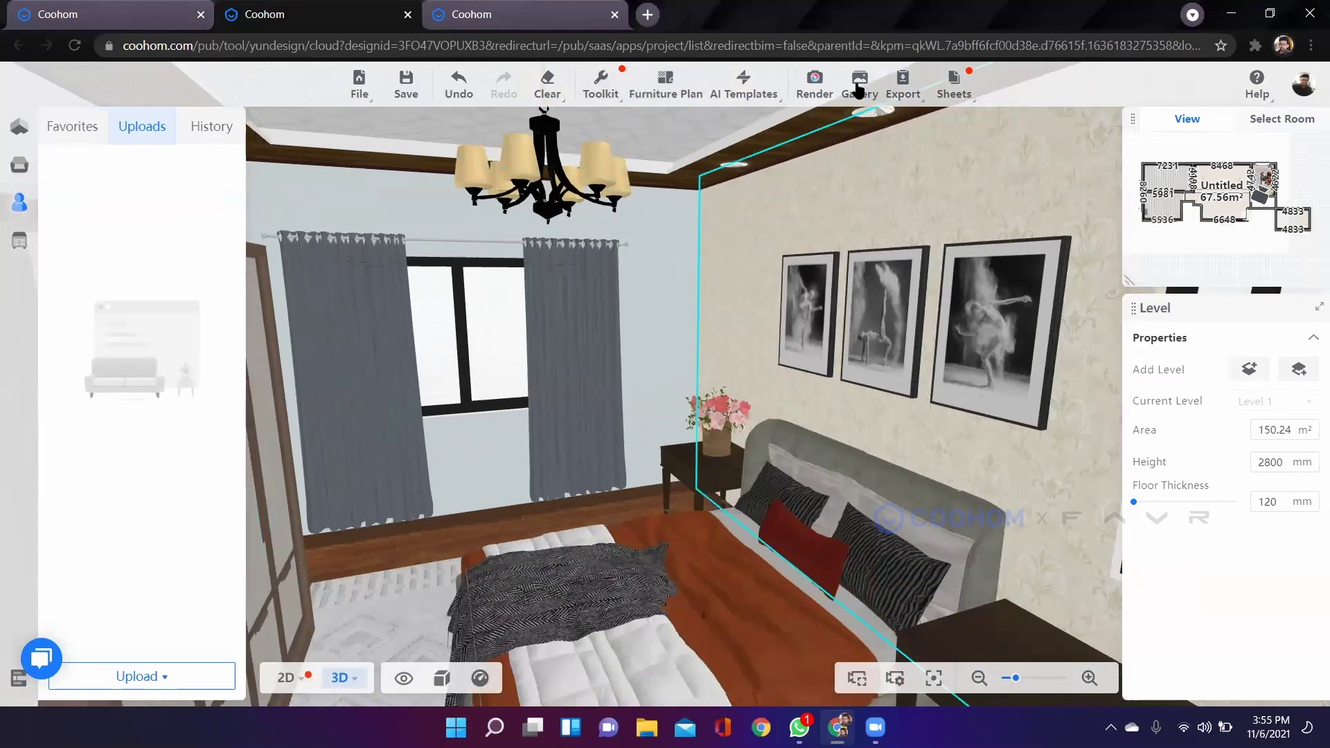
pyautogui.click(859, 86)
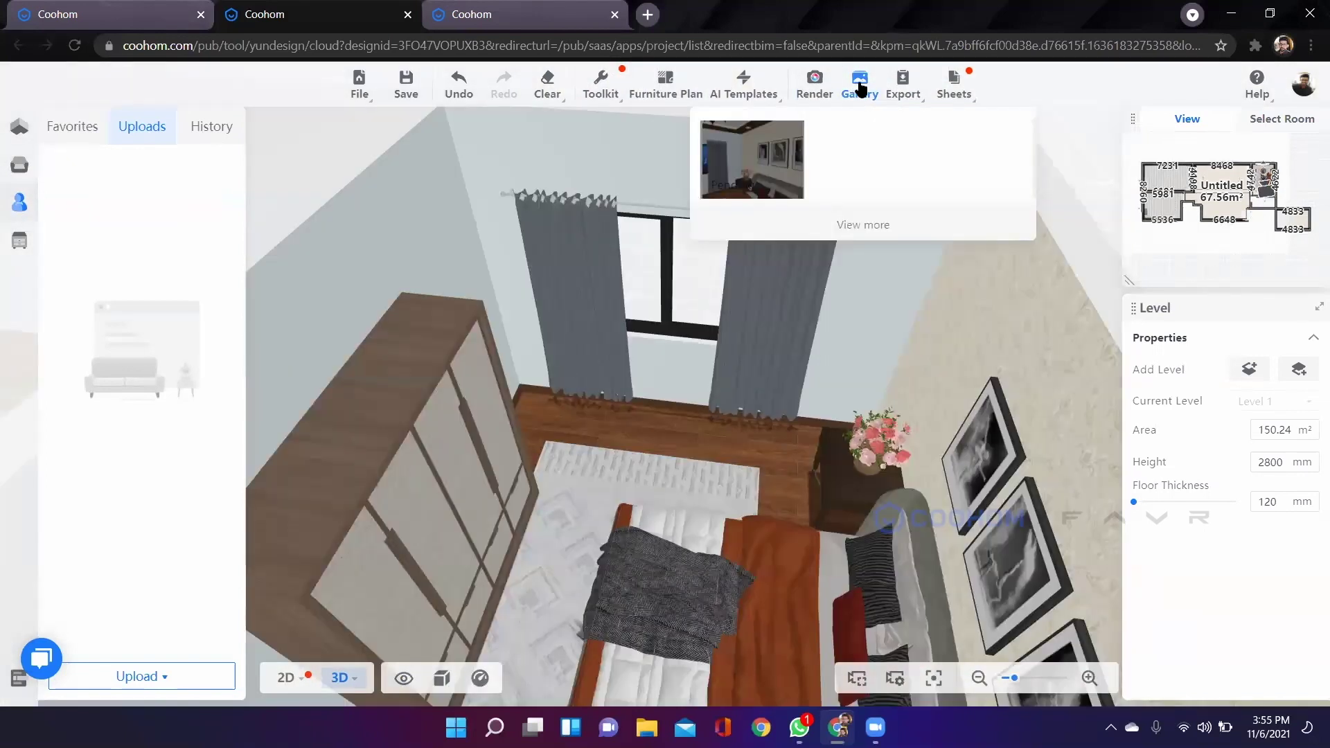
pyautogui.click(863, 224)
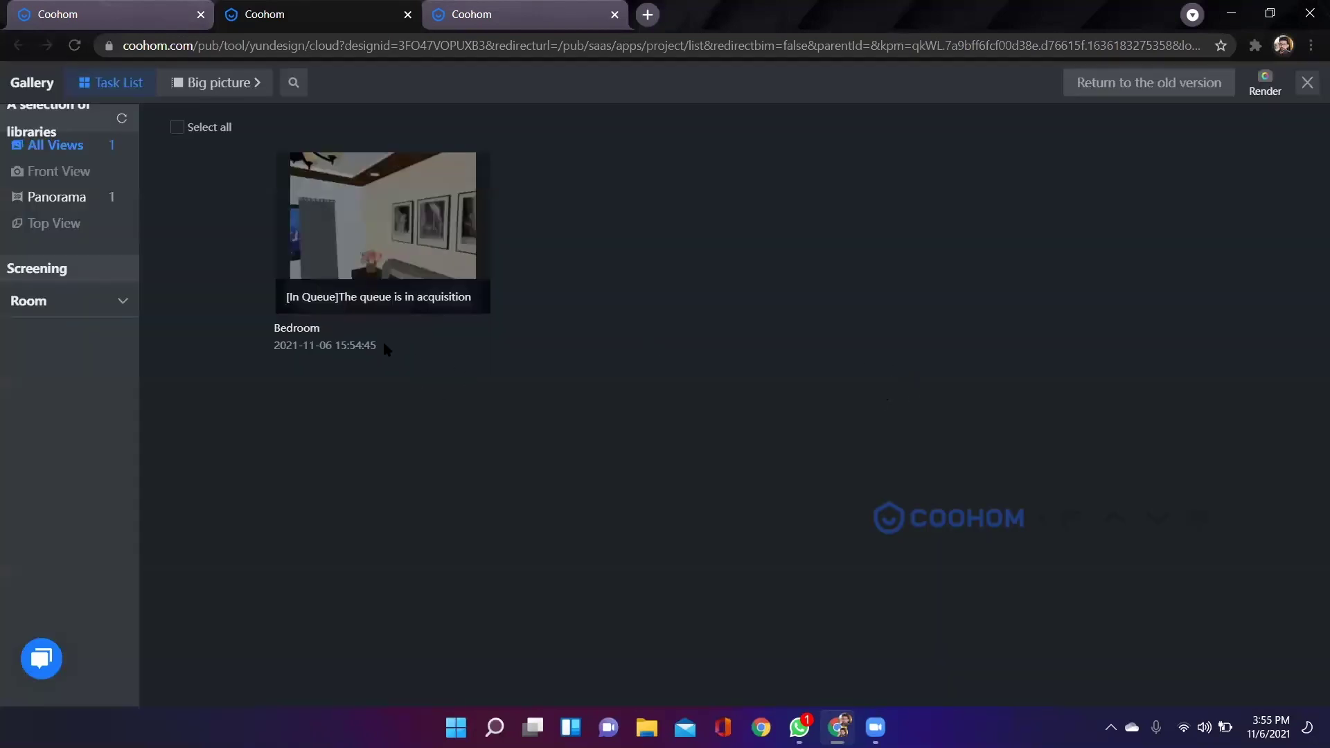
# Check the gallery for front view renders and look around the furnished bedroom in 3D.
pyautogui.click(60, 173)
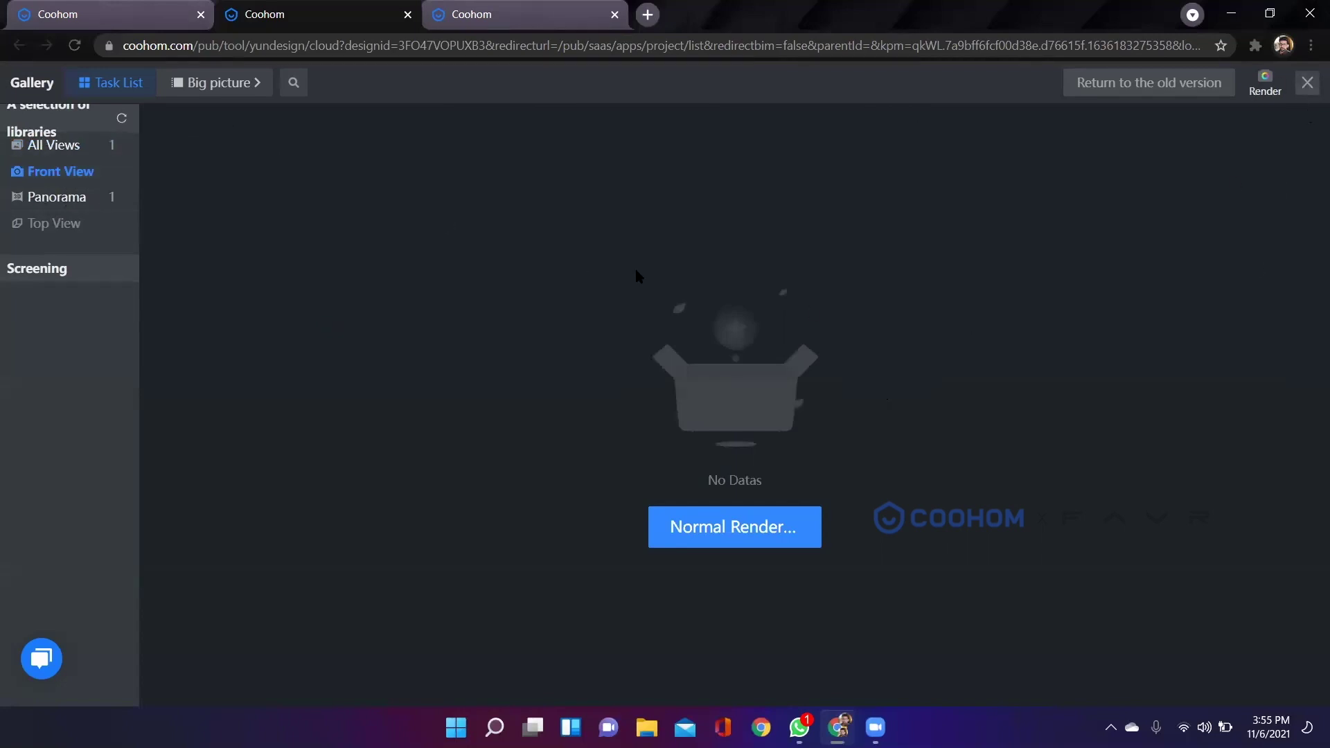
pyautogui.press('Escape')
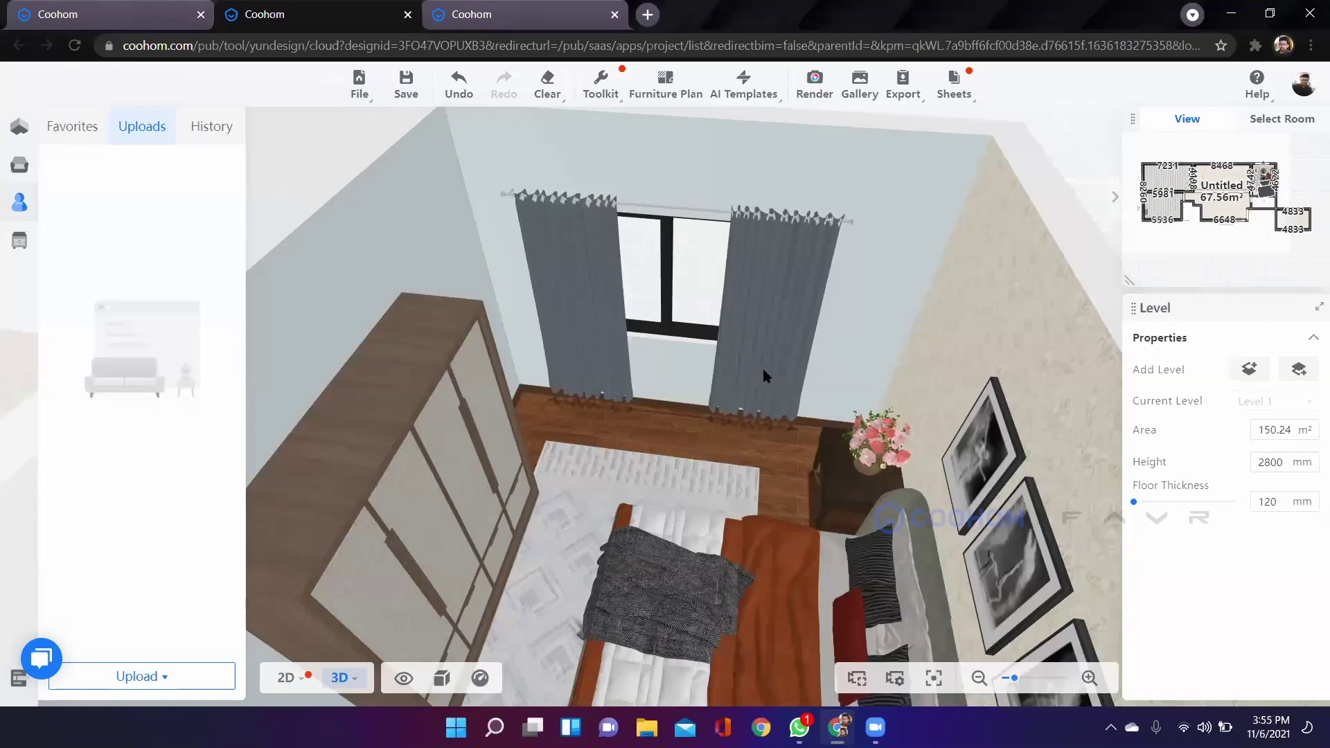
pyautogui.scroll(-3, 764, 370)
pyautogui.moveTo(384, 391); pyautogui.dragTo(581, 433)
pyautogui.scroll(3, 582, 433)
pyautogui.moveTo(537, 381); pyautogui.dragTo(1111, 397, button='right')
pyautogui.scroll(3, 600, 410)
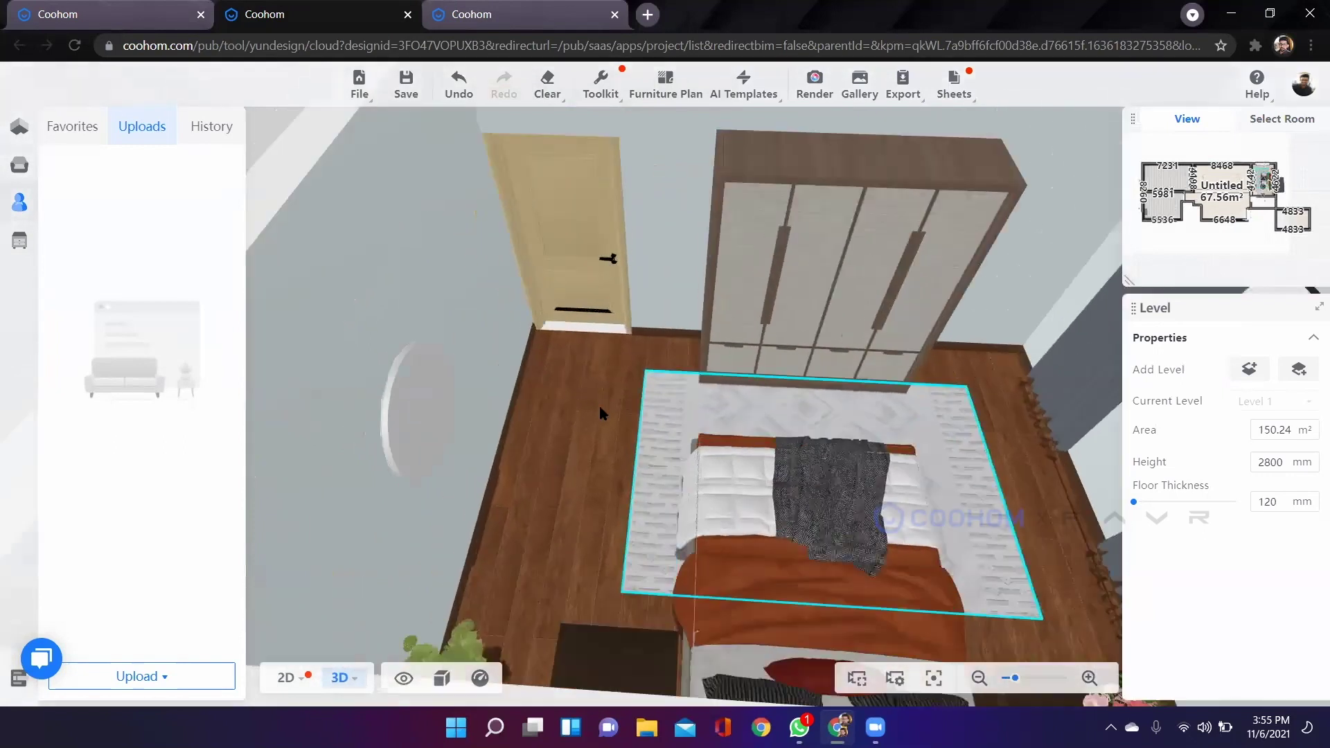
pyautogui.moveTo(965, 154); pyautogui.dragTo(1032, 291, button='right')
pyautogui.moveTo(641, 262); pyautogui.dragTo(641, 297, button='right')
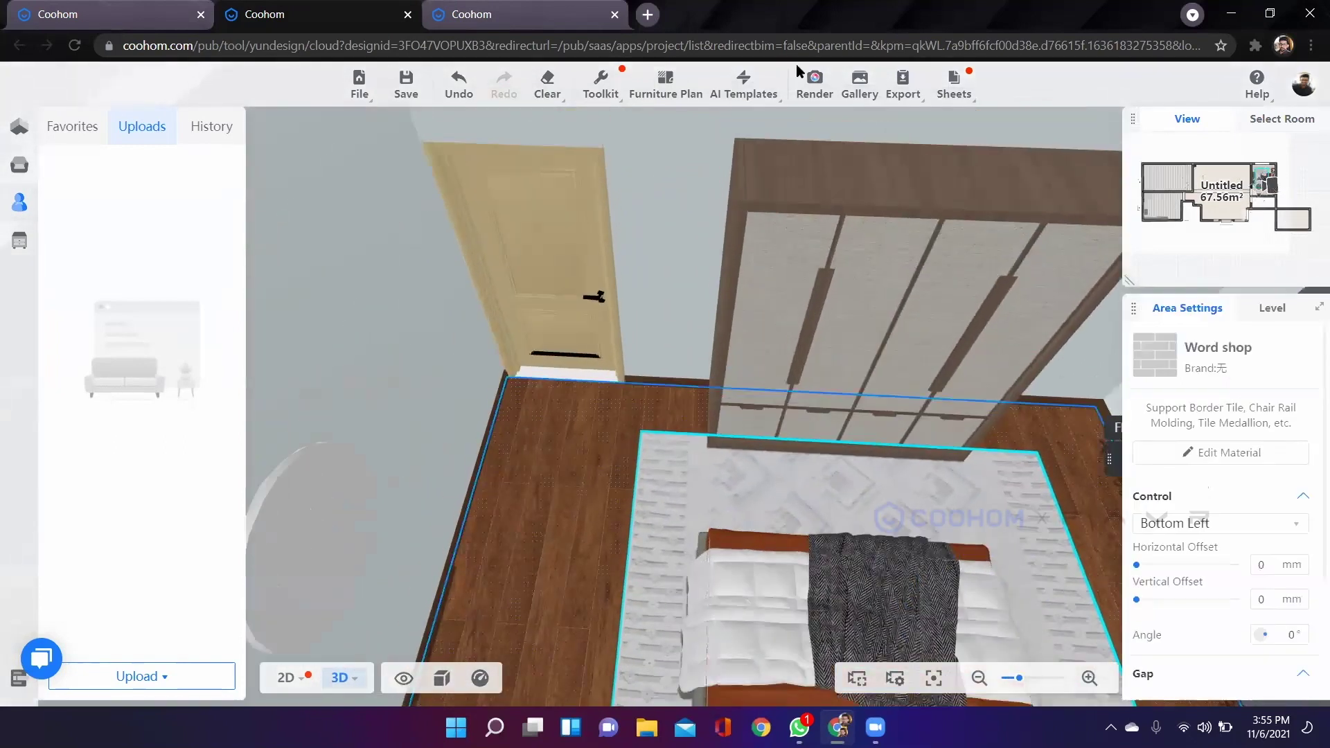
pyautogui.scroll(-5, 870, 83)
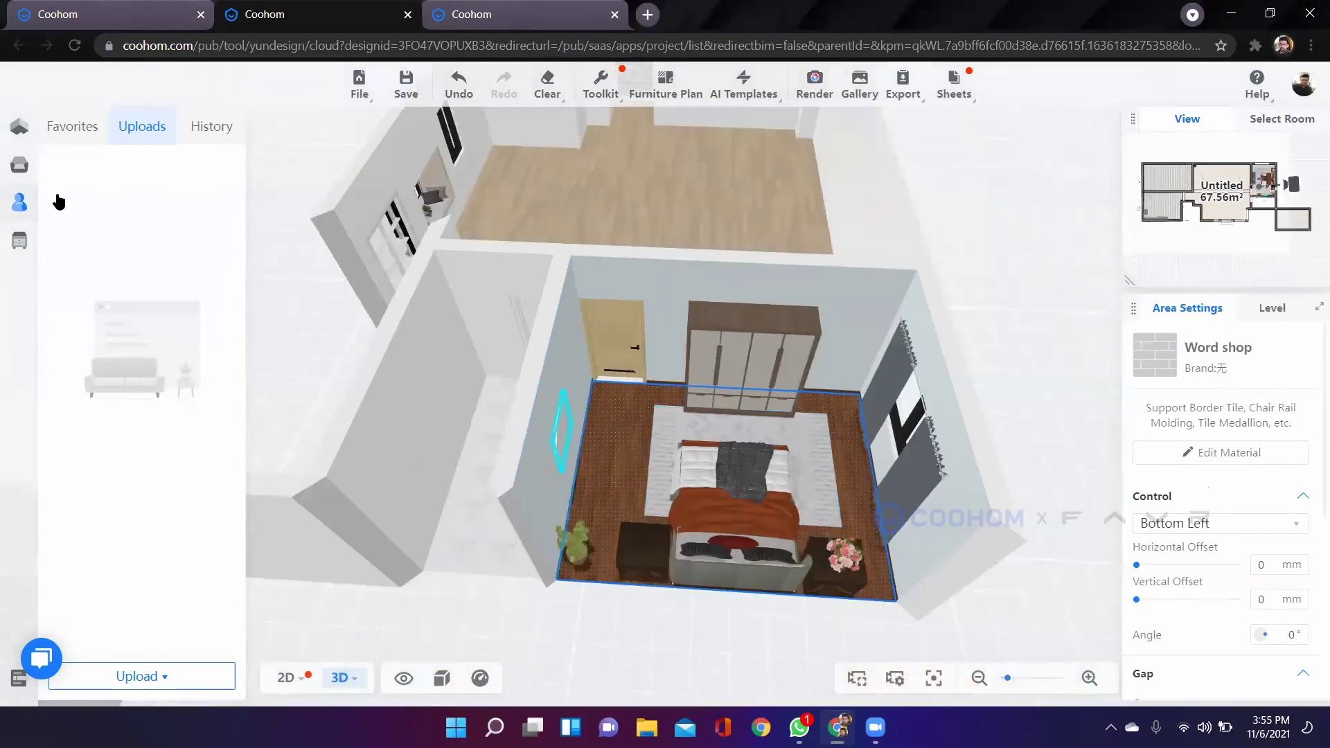
pyautogui.moveTo(312, 346); pyautogui.dragTo(499, 451)
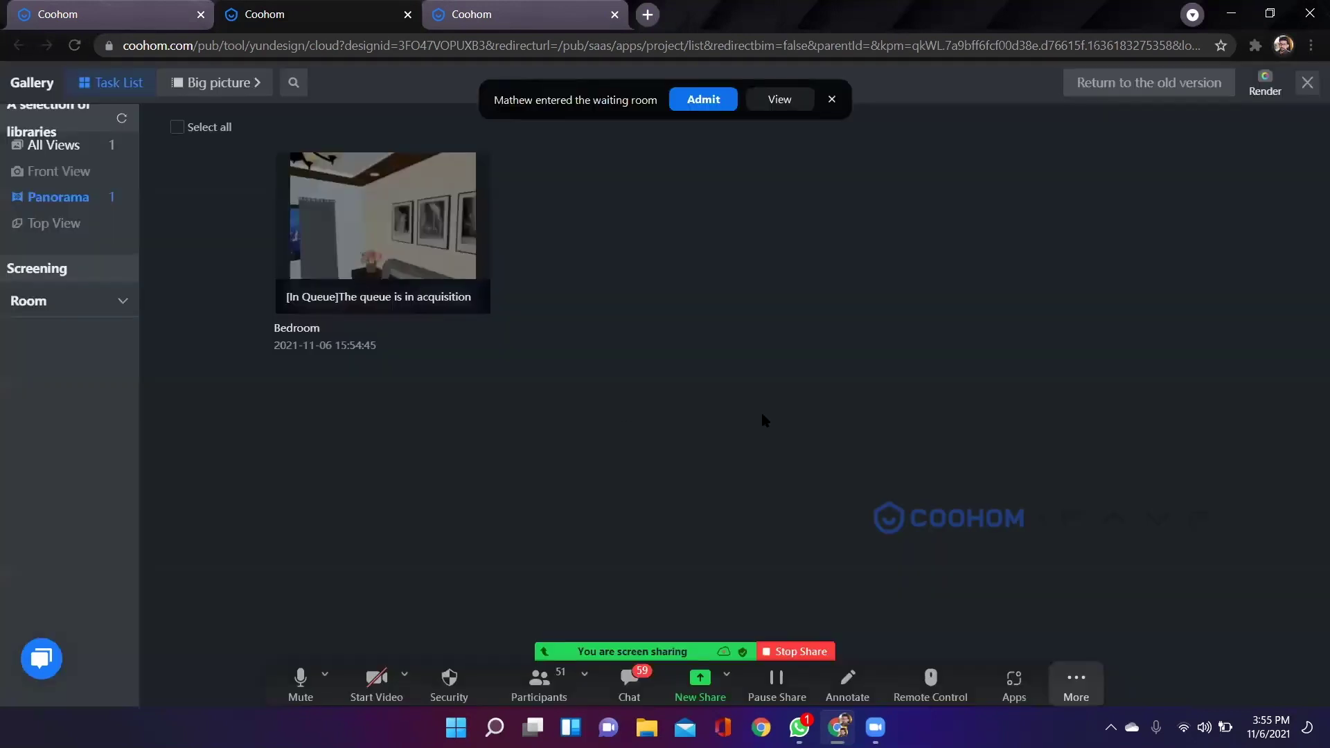
# Check the bedroom's panorama render task in the gallery and examine the empty living area in 3D.
pyautogui.moveTo(344, 221)
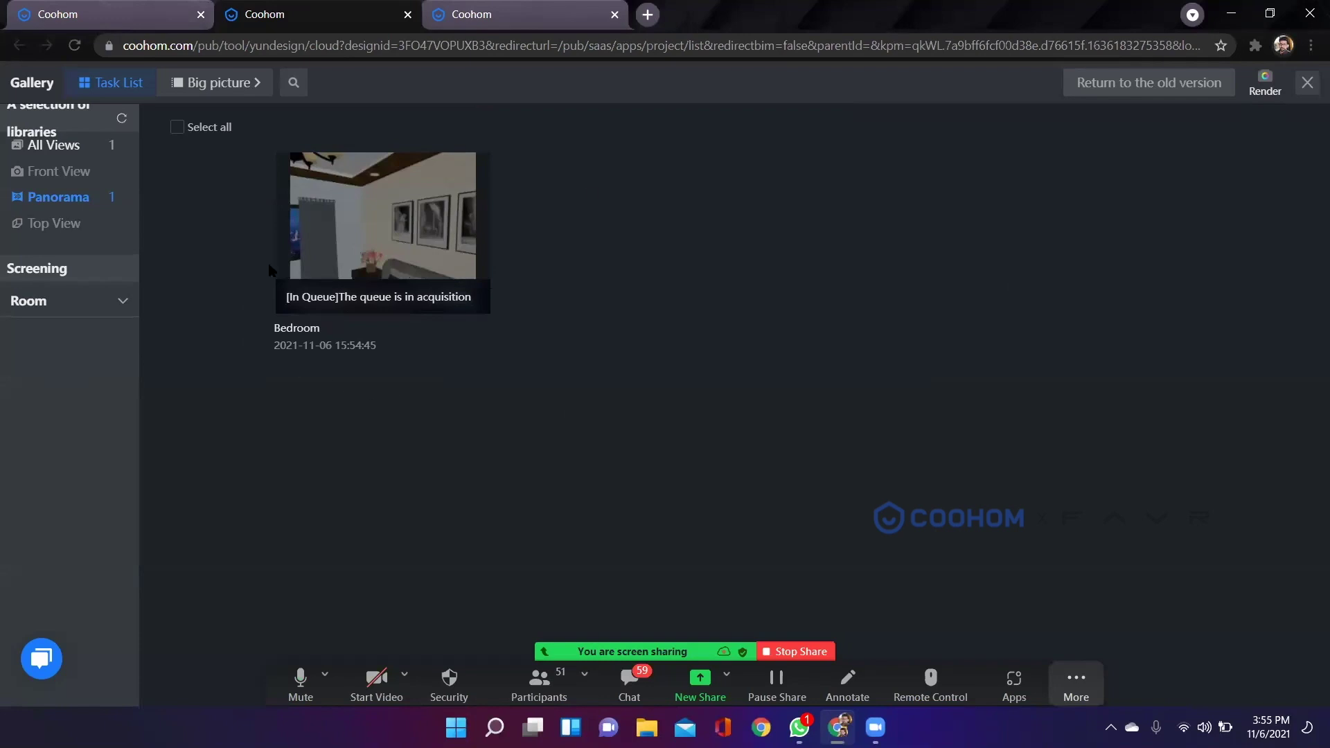
pyautogui.click(1306, 83)
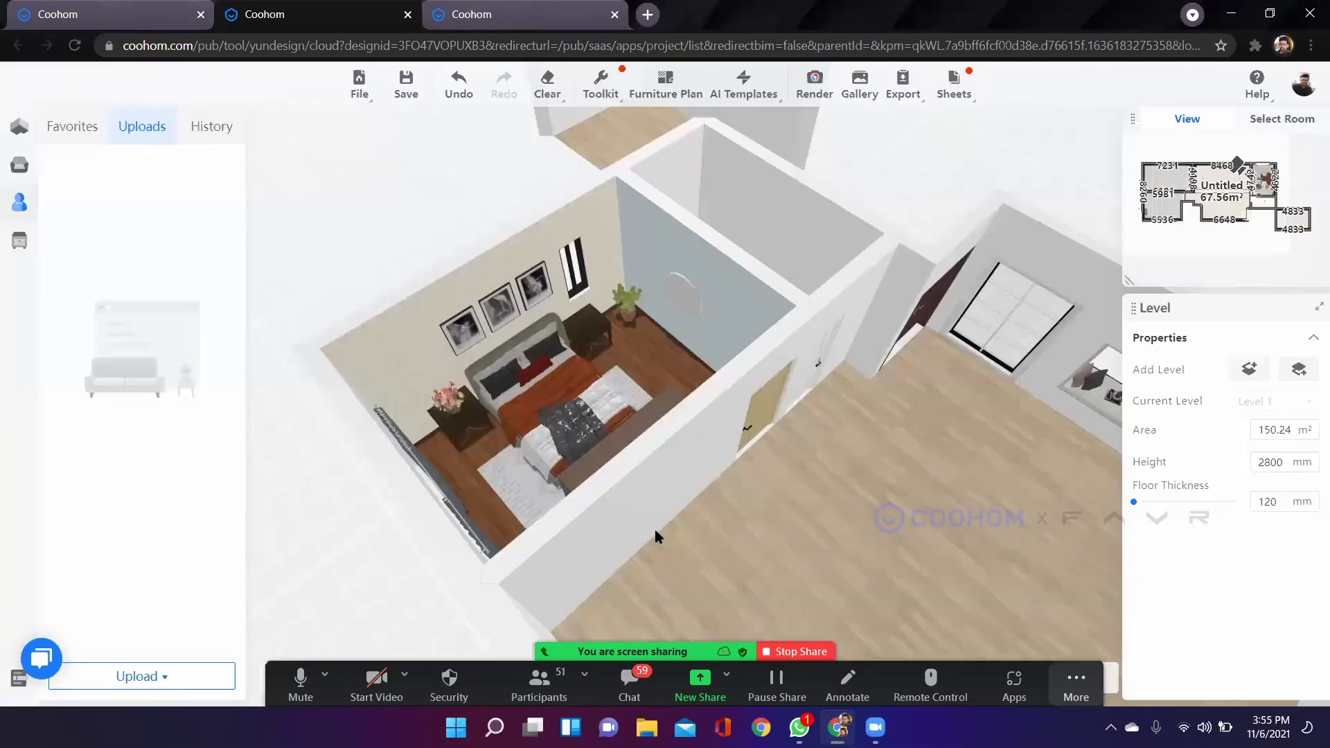
pyautogui.moveTo(621, 370); pyautogui.dragTo(623, 453)
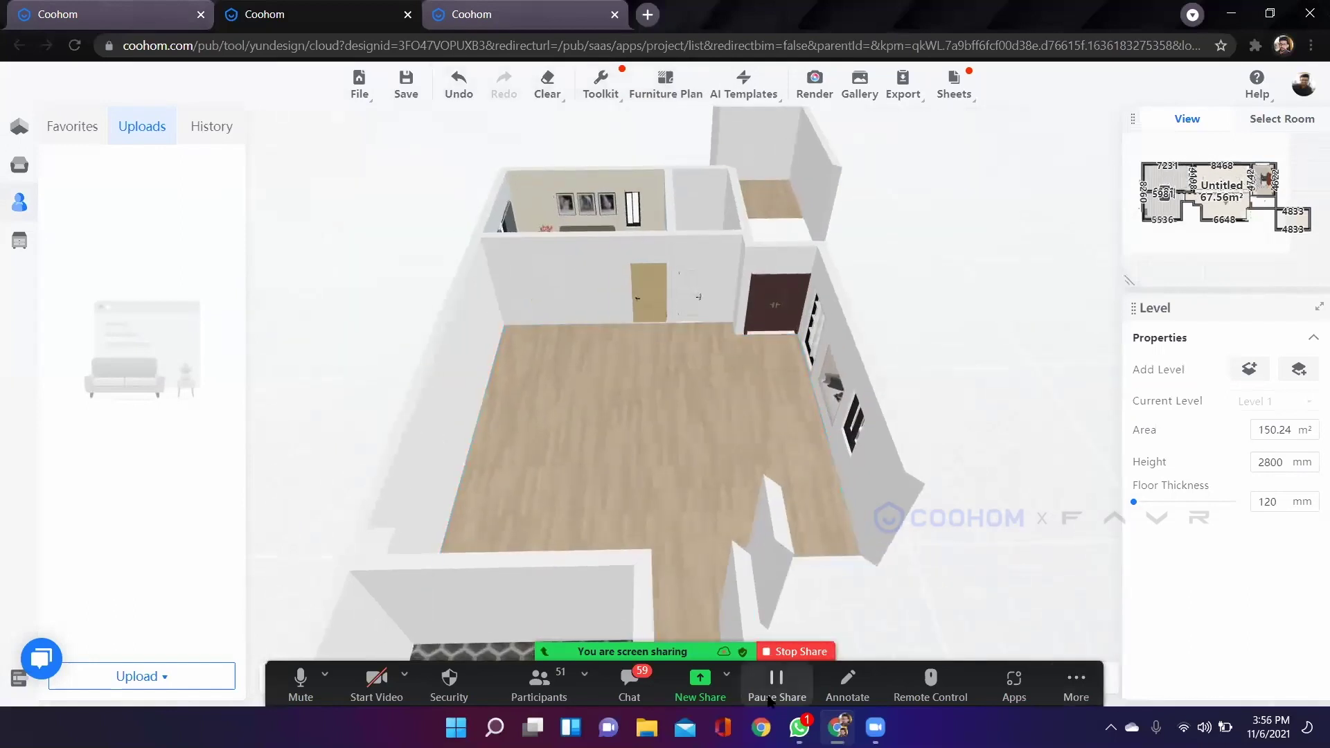
pyautogui.moveTo(875, 727)
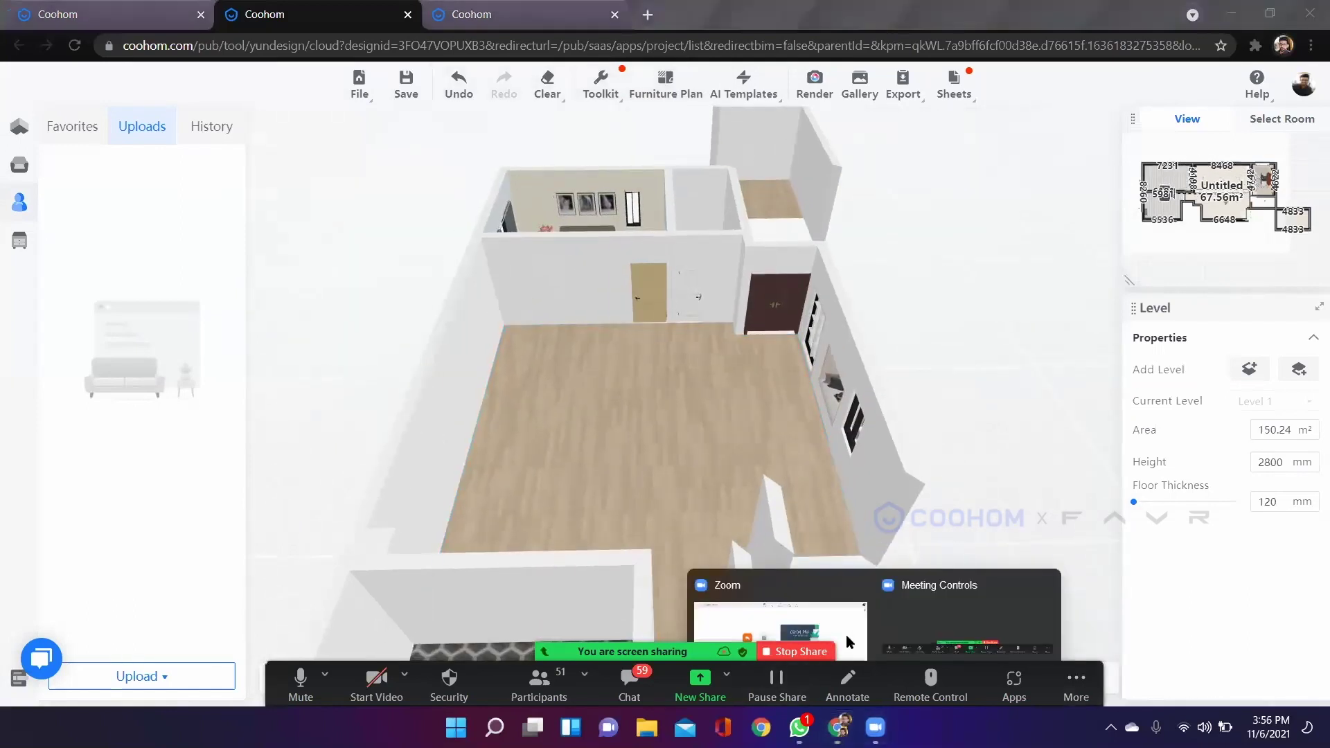
pyautogui.scroll(5, 623, 368)
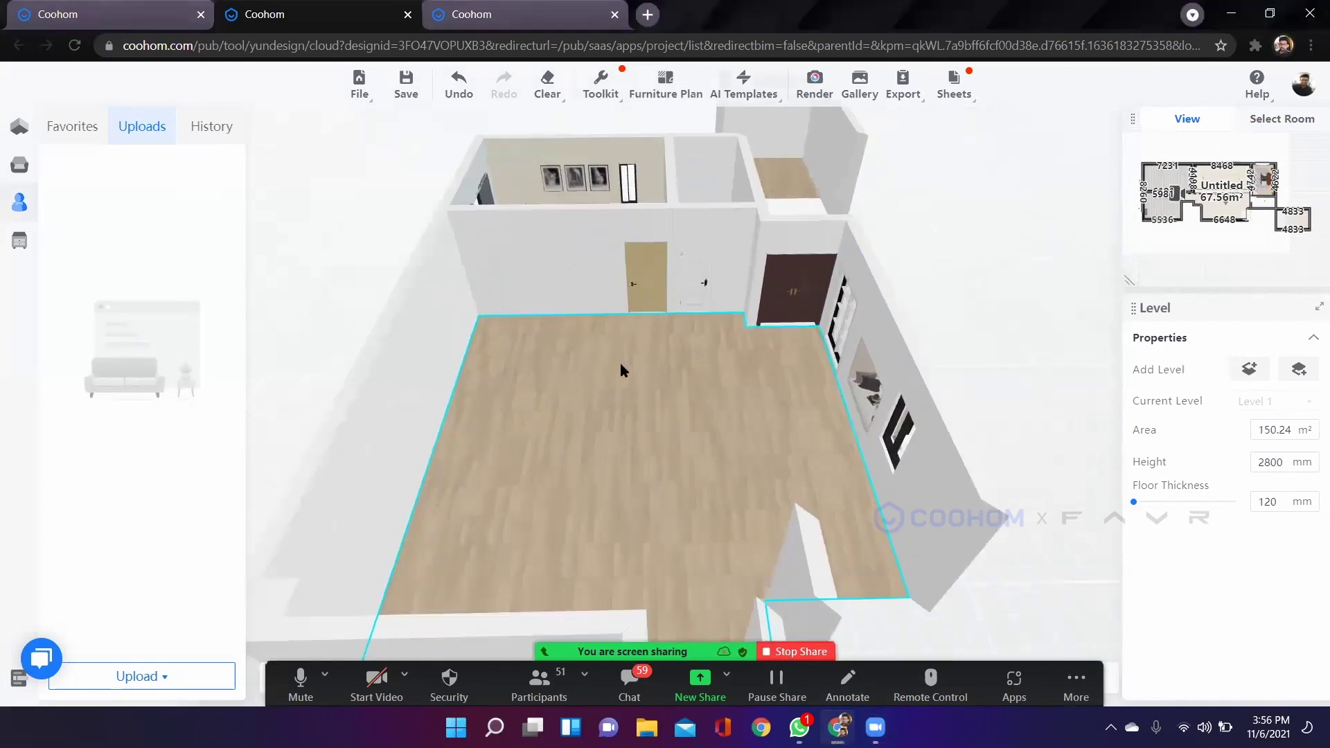
pyautogui.moveTo(633, 424); pyautogui.dragTo(630, 582, button='right')
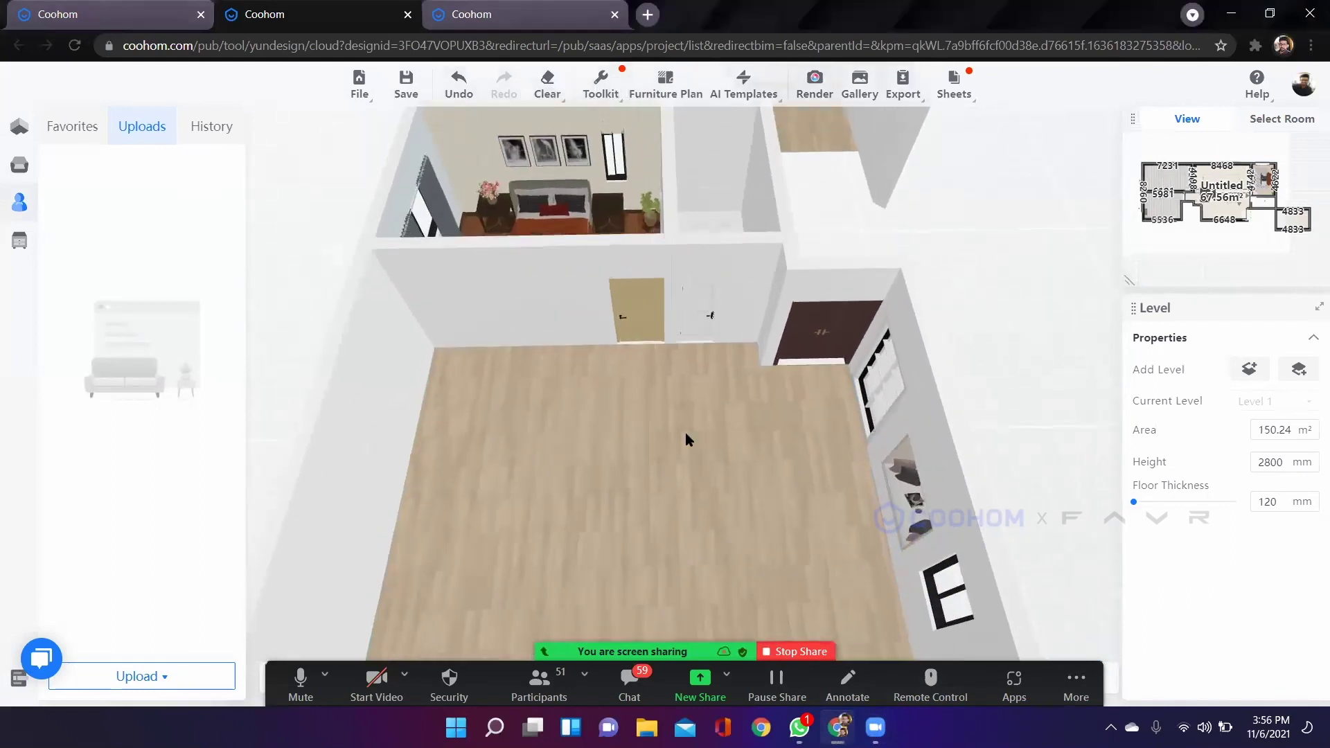
pyautogui.moveTo(672, 383); pyautogui.dragTo(666, 312, button='right')
pyautogui.scroll(3, 688, 447)
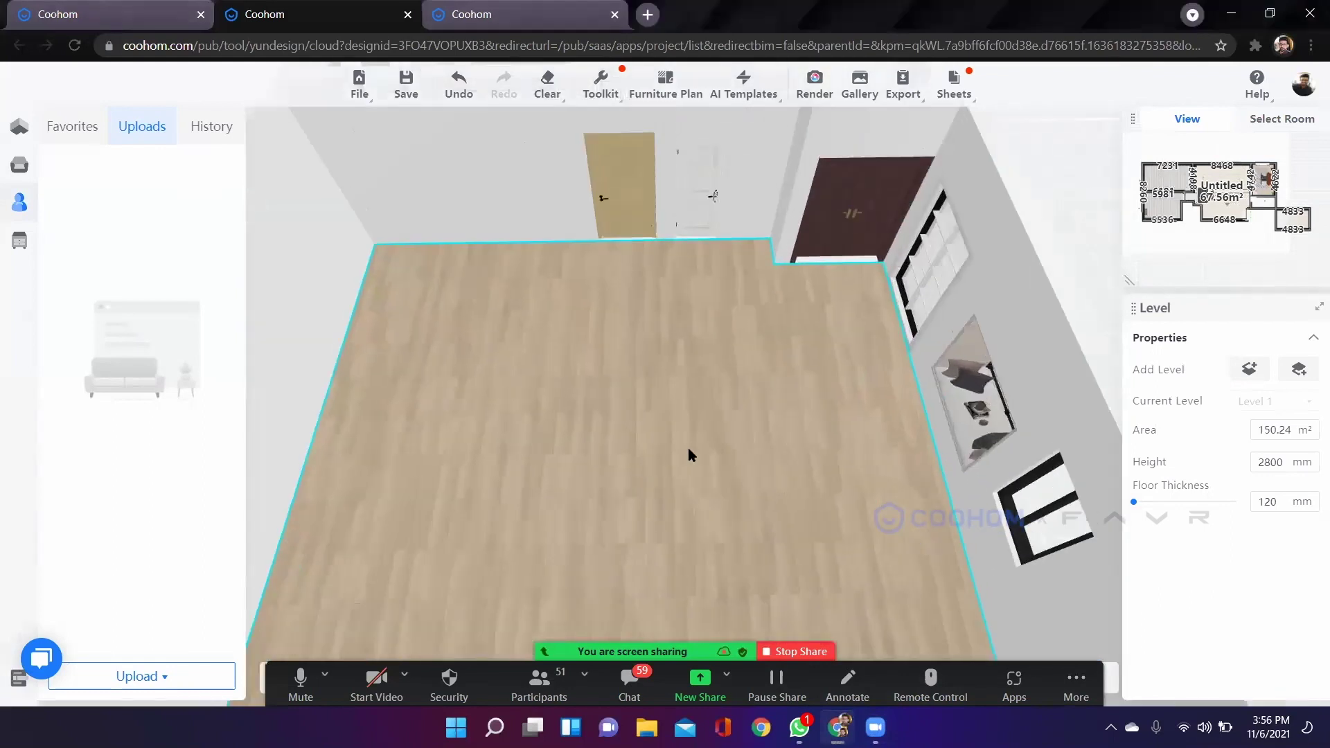
pyautogui.moveTo(630, 415); pyautogui.dragTo(505, 397)
pyautogui.moveTo(505, 398); pyautogui.dragTo(599, 432, button='right')
pyautogui.moveTo(599, 432); pyautogui.dragTo(596, 419)
pyautogui.moveTo(597, 418); pyautogui.dragTo(548, 422, button='right')
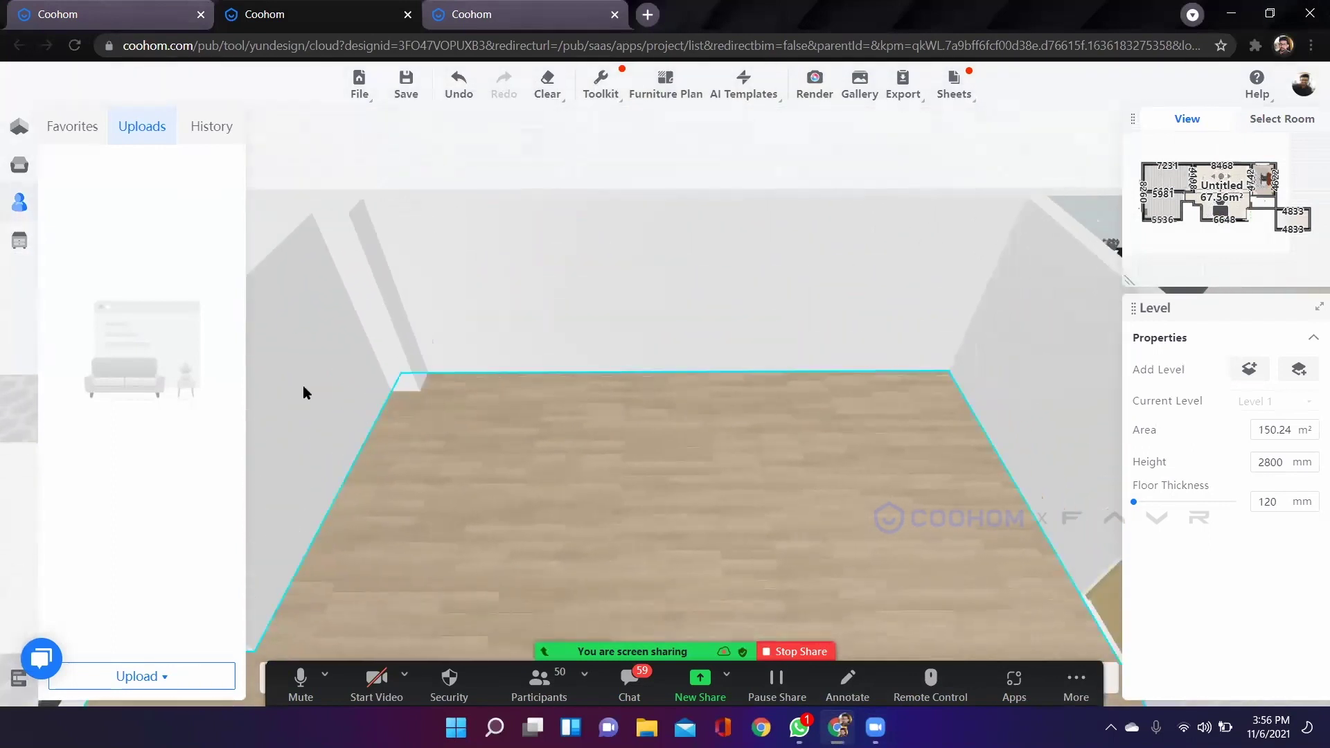
# In the 2D floor plan, draw a straight 240 mm thick partition wall about 4078 mm long between the kitchen and the living and dining area.
pyautogui.moveTo(21, 126)
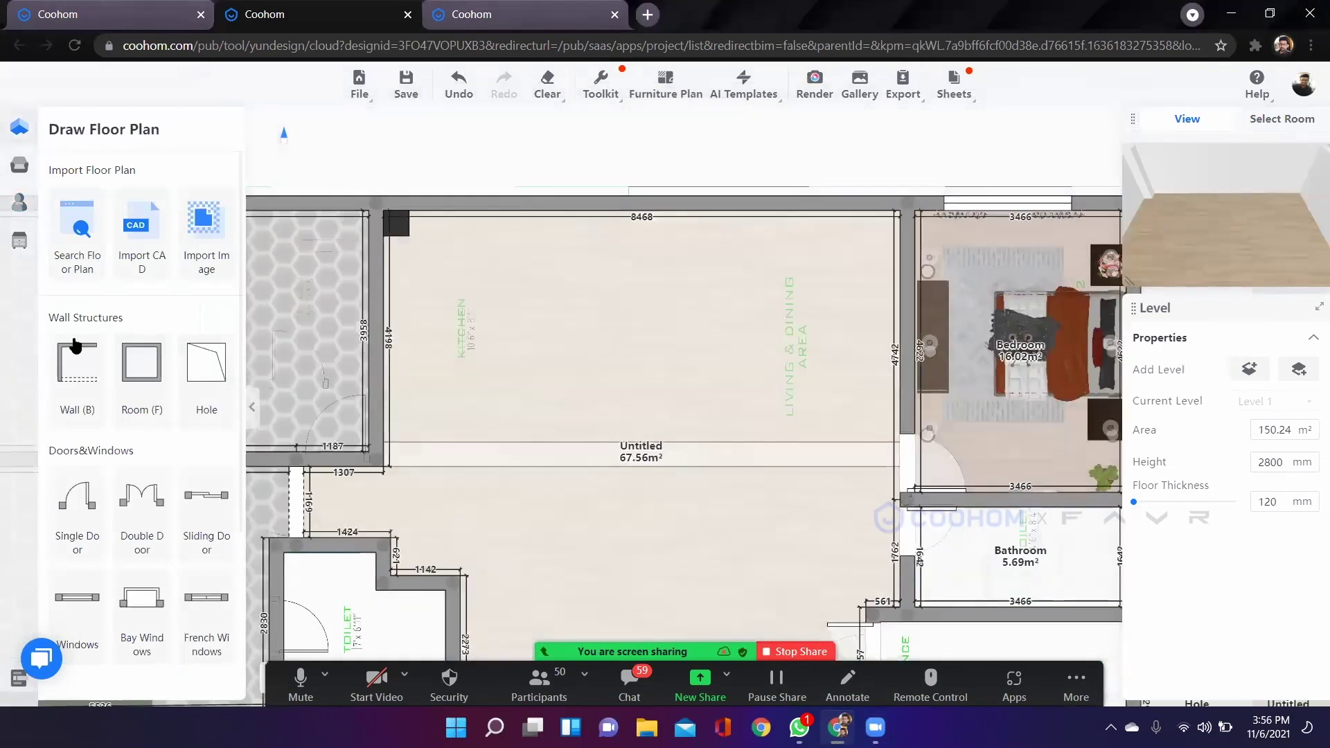
pyautogui.press('b')
pyautogui.scroll(2, 582, 273)
pyautogui.scroll(-1, 618, 317)
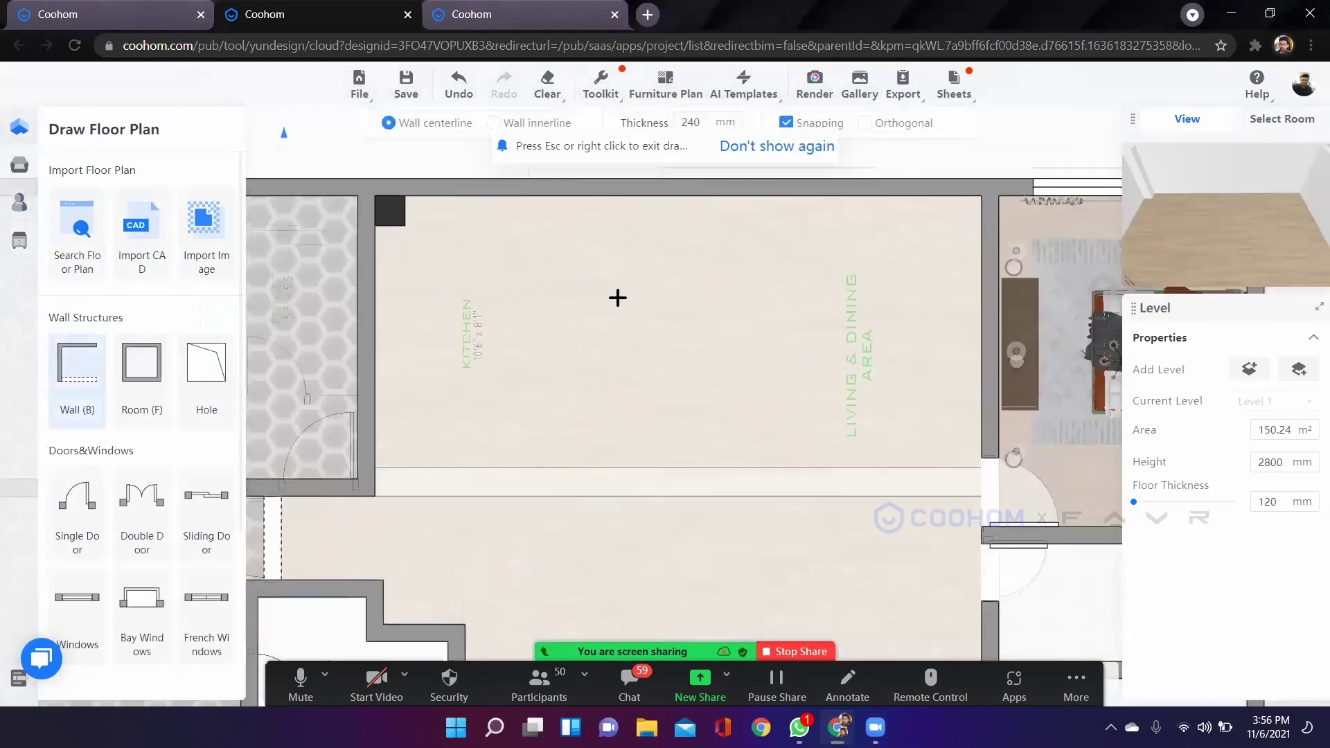
pyautogui.click(605, 191)
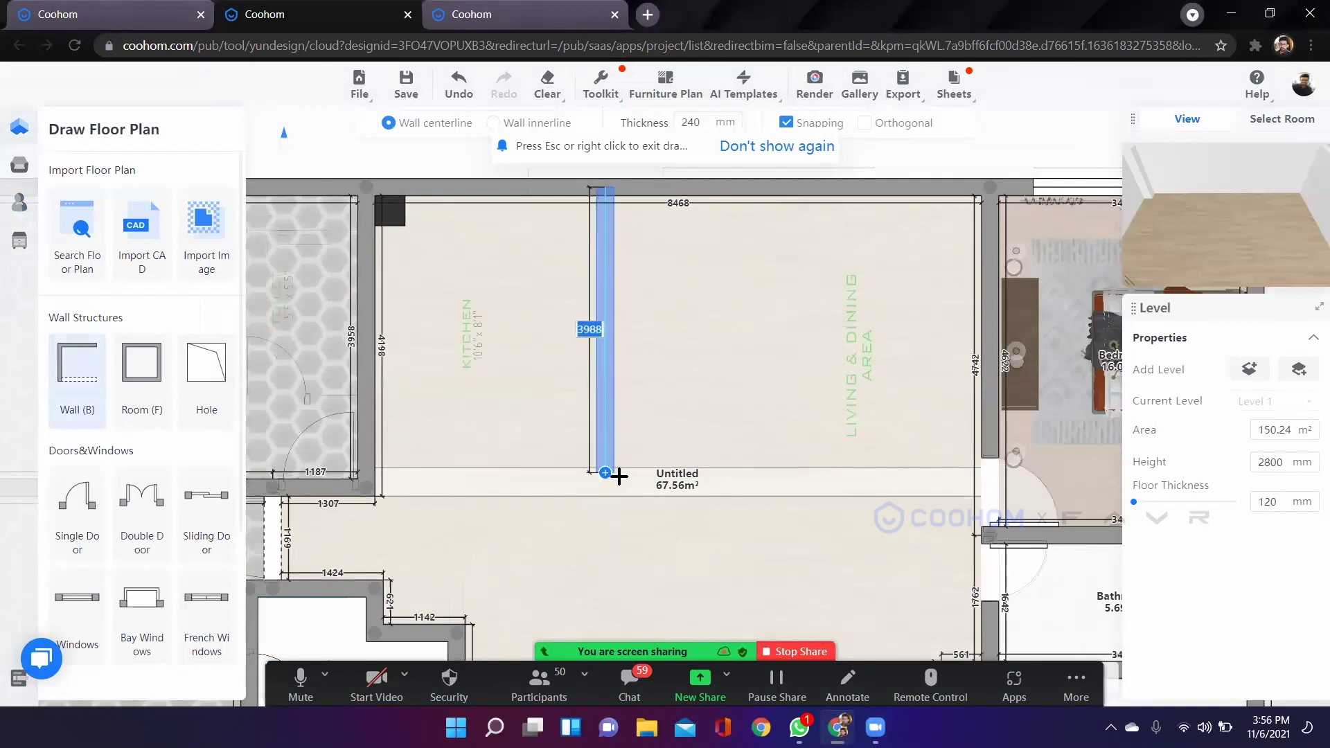
pyautogui.click(619, 483)
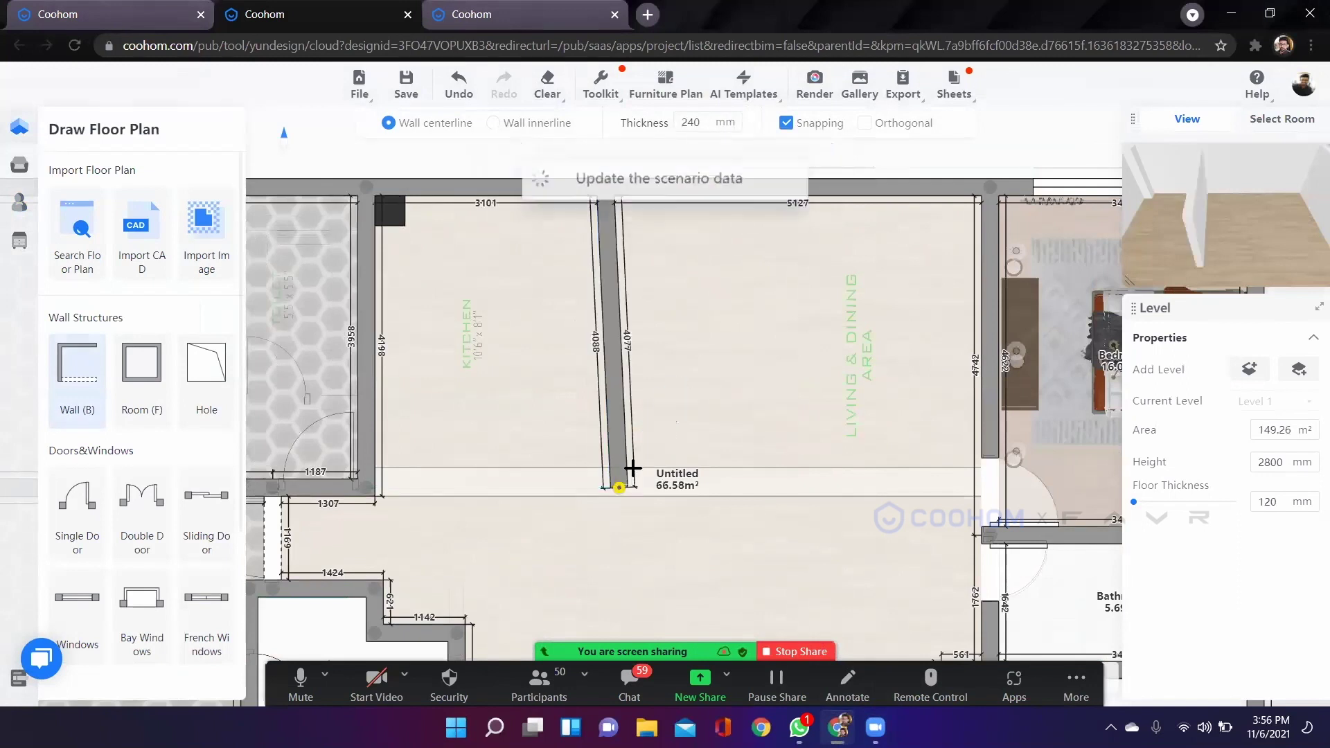
pyautogui.press('Escape')
pyautogui.moveTo(618, 487); pyautogui.dragTo(604, 490)
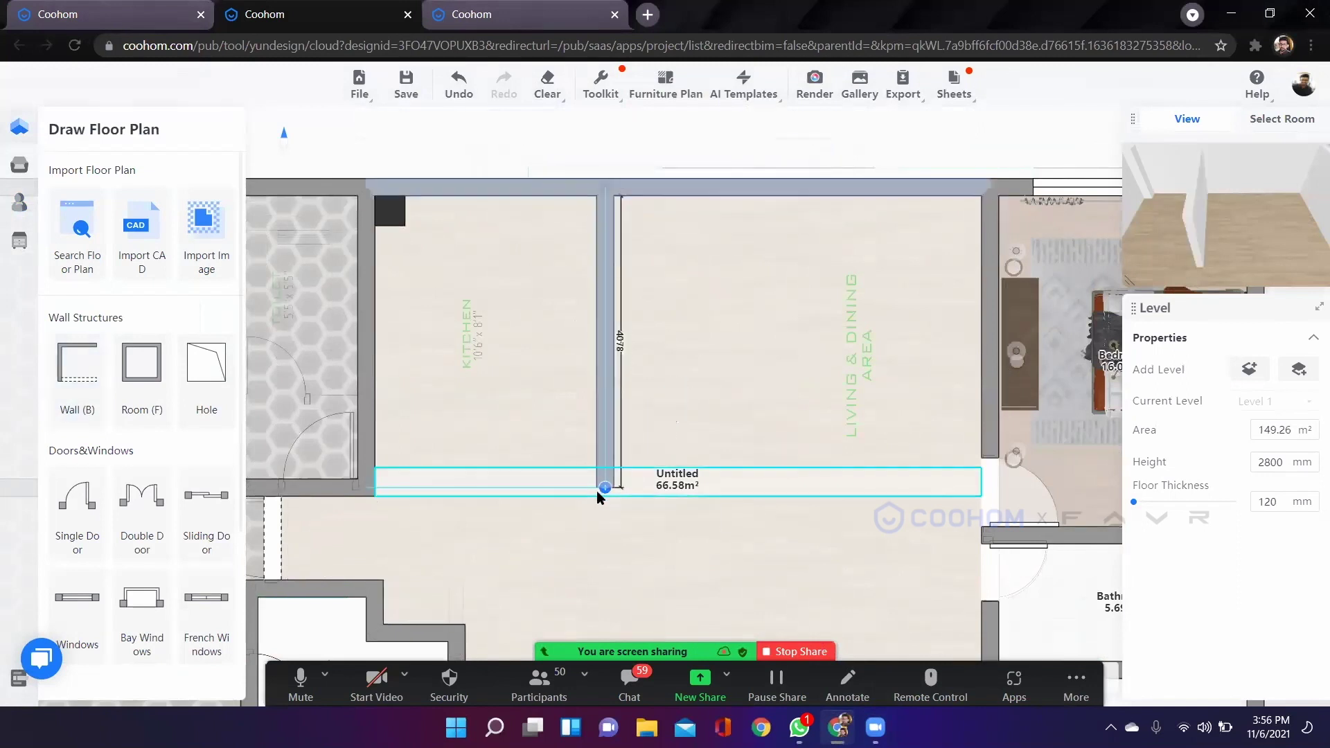
# Place a window in the exterior wall of the living and dining area, beside the new partition, and widen it.
pyautogui.scroll(-3, 600, 415)
pyautogui.moveTo(654, 393); pyautogui.dragTo(618, 388)
pyautogui.scroll(4, 570, 398)
pyautogui.moveTo(642, 542); pyautogui.dragTo(581, 498)
pyautogui.scroll(-3, 585, 234)
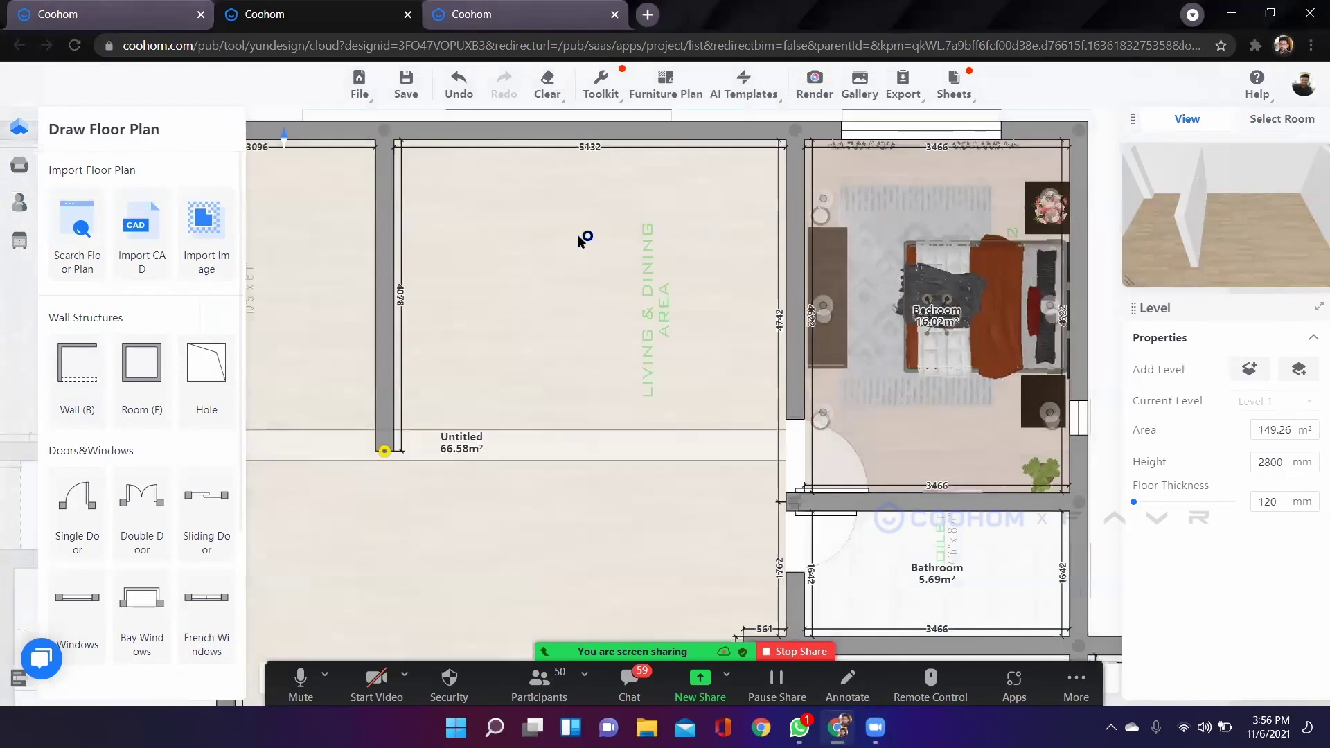
pyautogui.scroll(3, 573, 425)
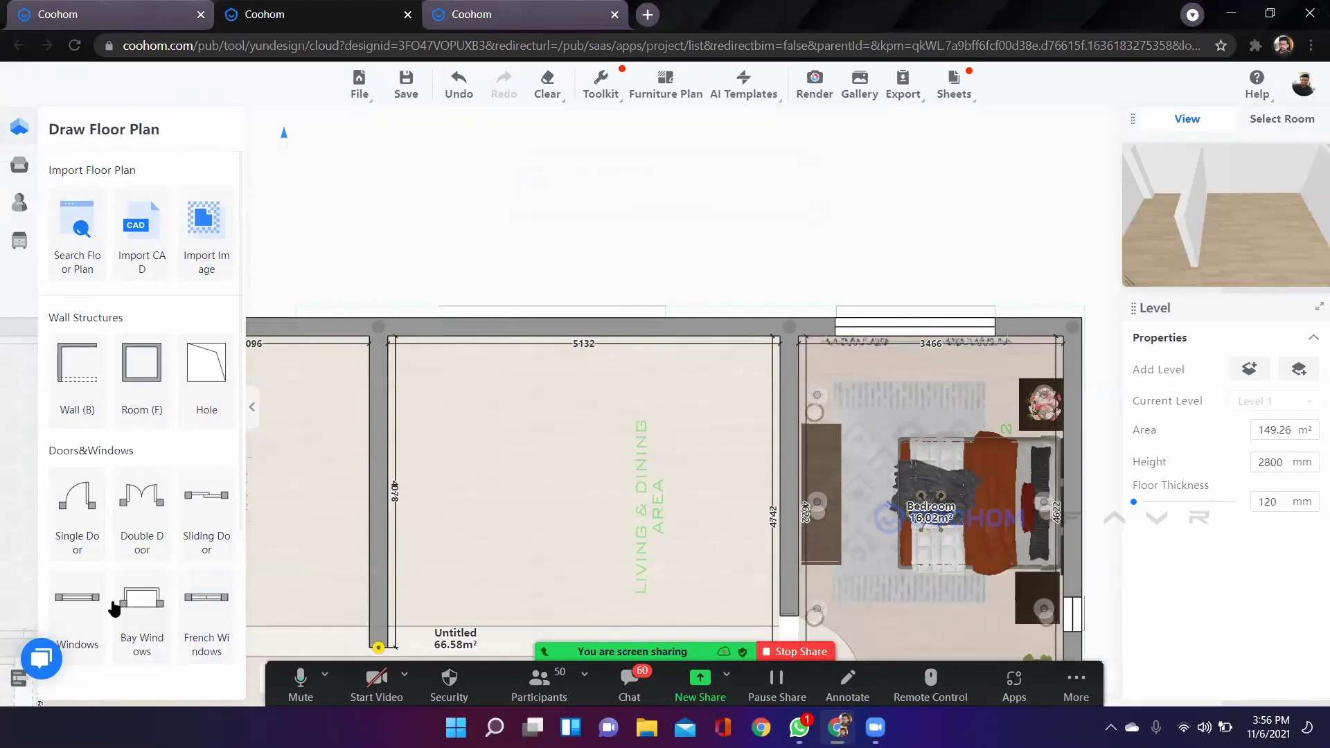
pyautogui.click(91, 616)
pyautogui.scroll(2, 464, 341)
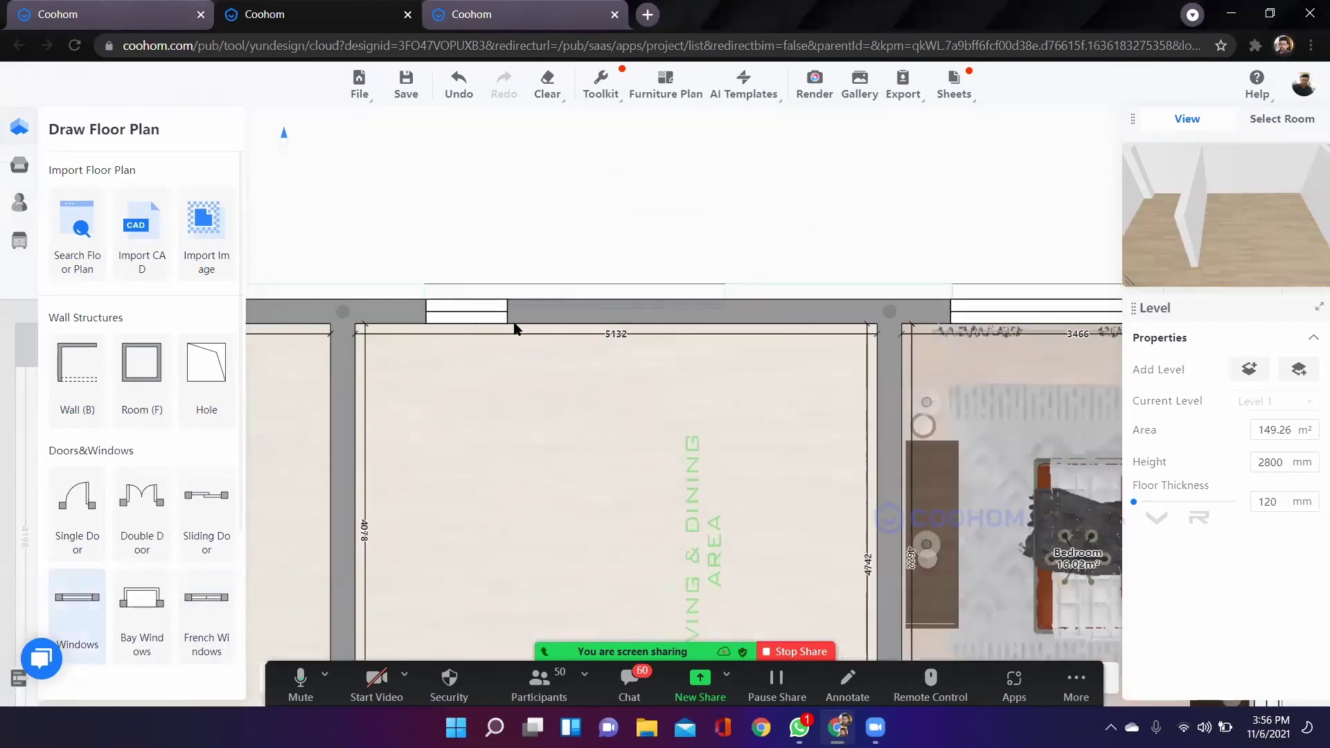
pyautogui.click(514, 328)
pyautogui.moveTo(518, 311); pyautogui.dragTo(725, 317)
pyautogui.scroll(-3, 497, 255)
pyautogui.click(517, 411)
pyautogui.scroll(3, 541, 478)
pyautogui.scroll(-3, 542, 479)
pyautogui.scroll(2, 600, 250)
pyautogui.moveTo(592, 471); pyautogui.dragTo(551, 617)
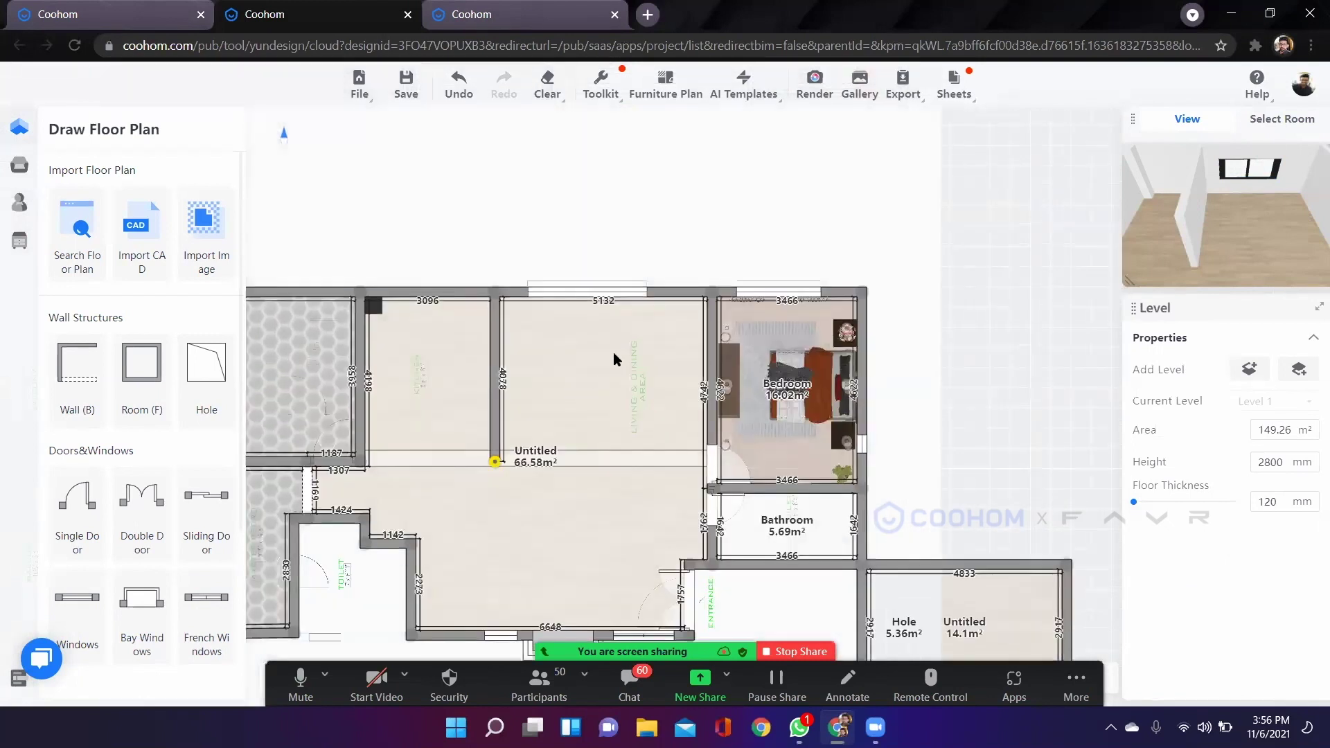
# Check the bedroom's panorama render task in the gallery and return to the floor plan.
pyautogui.scroll(3, 615, 360)
pyautogui.scroll(2, 823, 460)
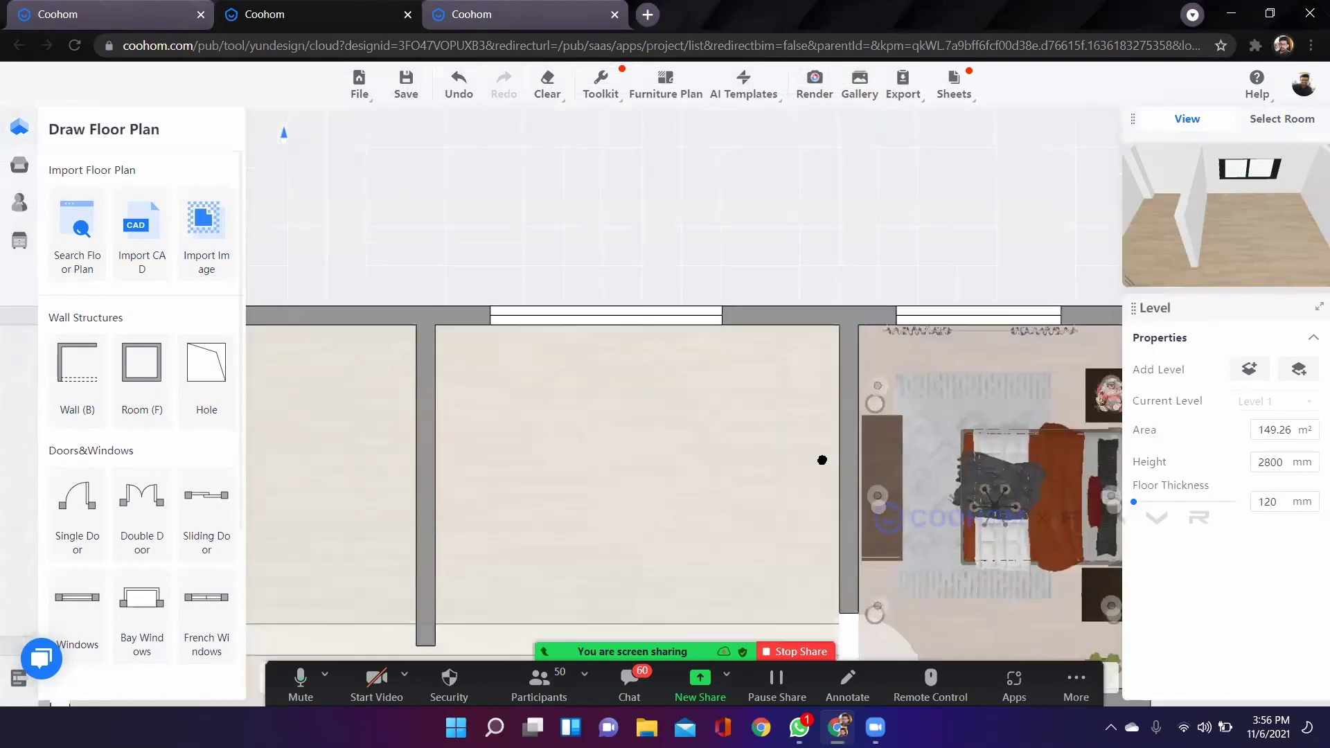
pyautogui.scroll(2, 591, 416)
pyautogui.moveTo(757, 444); pyautogui.dragTo(611, 386)
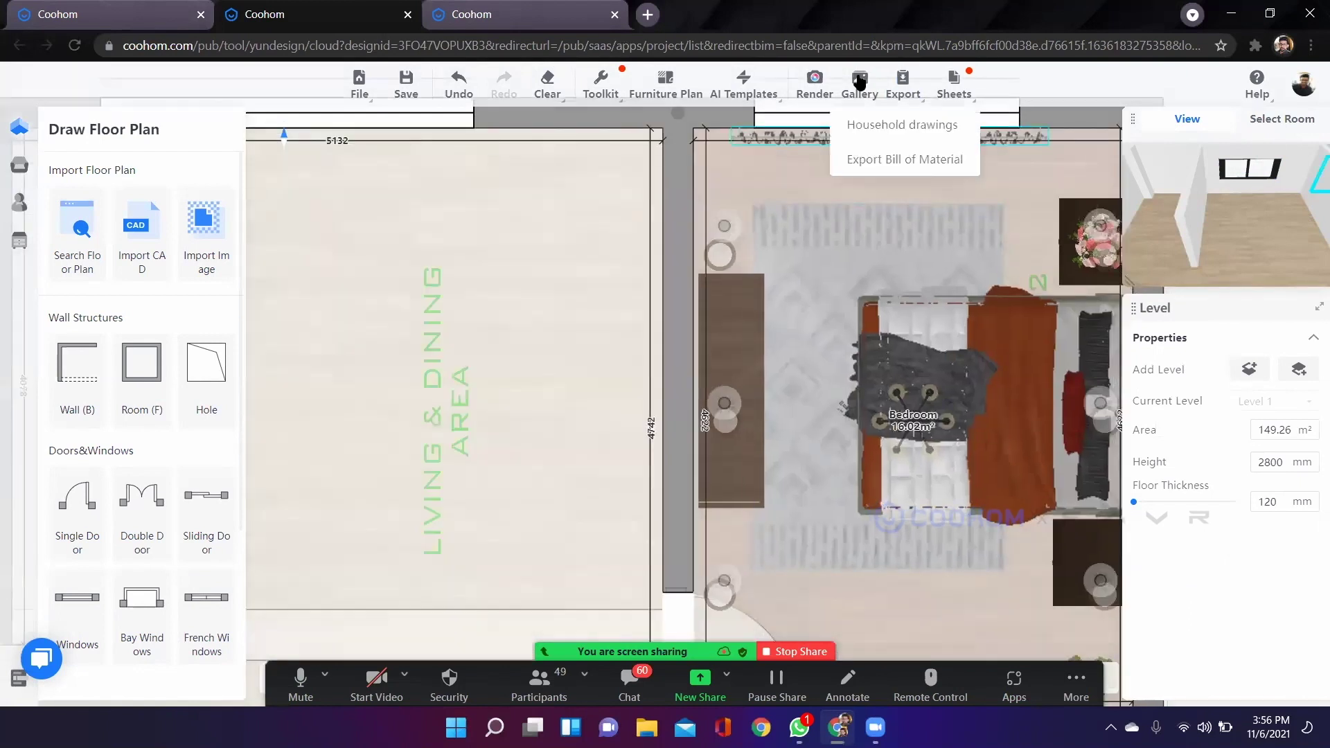
pyautogui.click(860, 81)
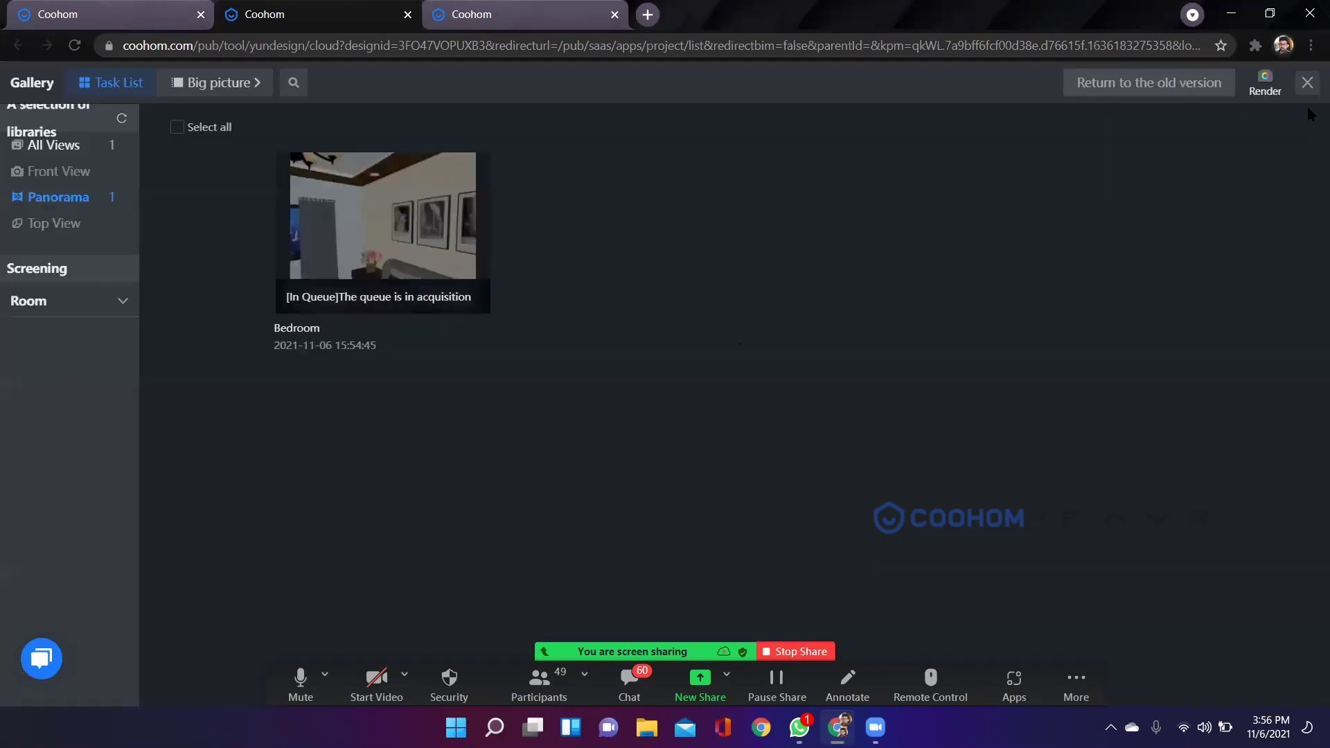
pyautogui.click(1307, 83)
# Open the render setup in Front View for the bedroom.
pyautogui.scroll(-2, 833, 510)
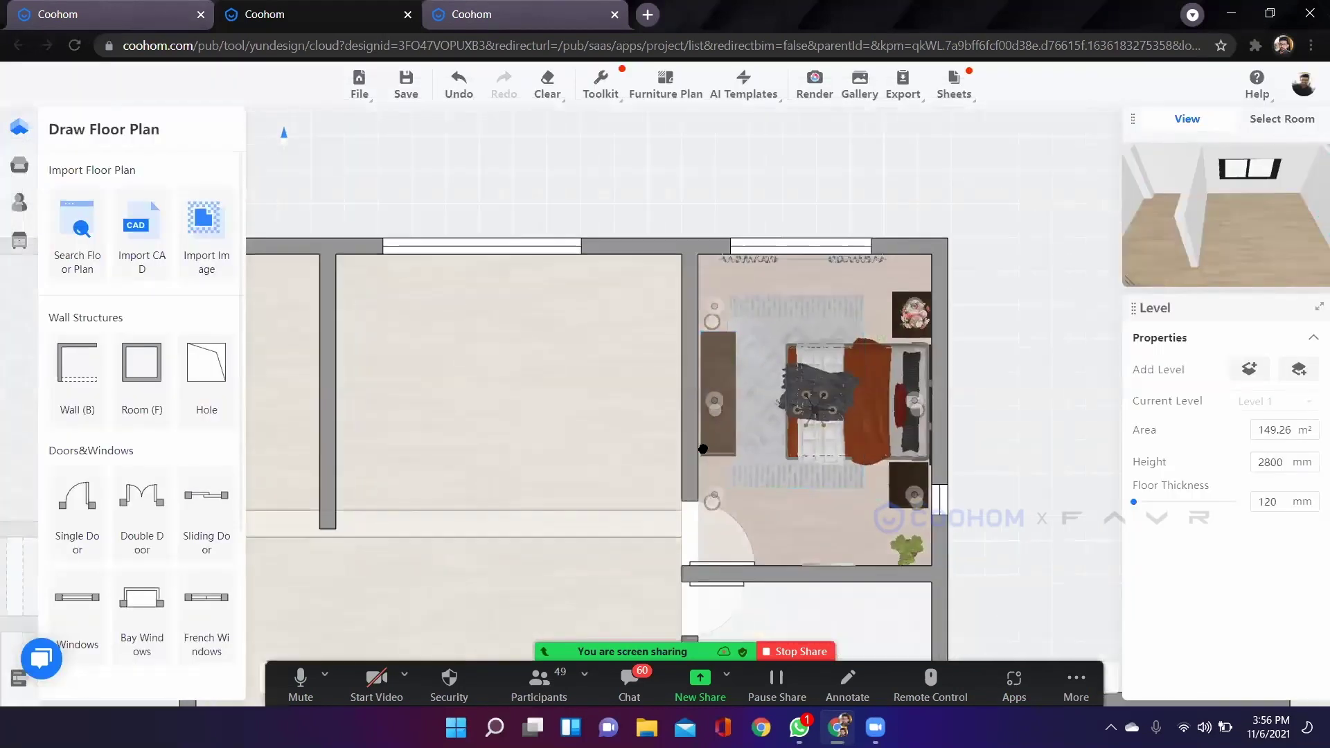
pyautogui.scroll(4, 696, 446)
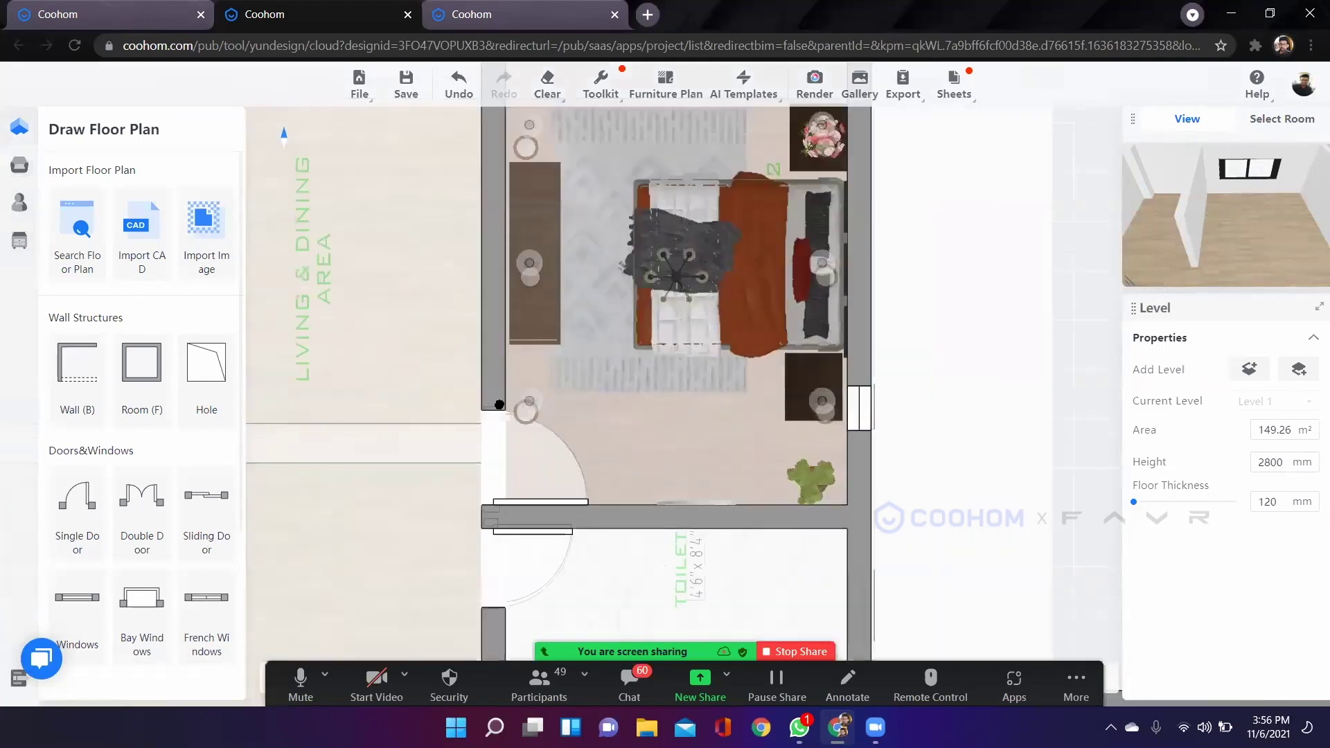
pyautogui.scroll(4, 697, 448)
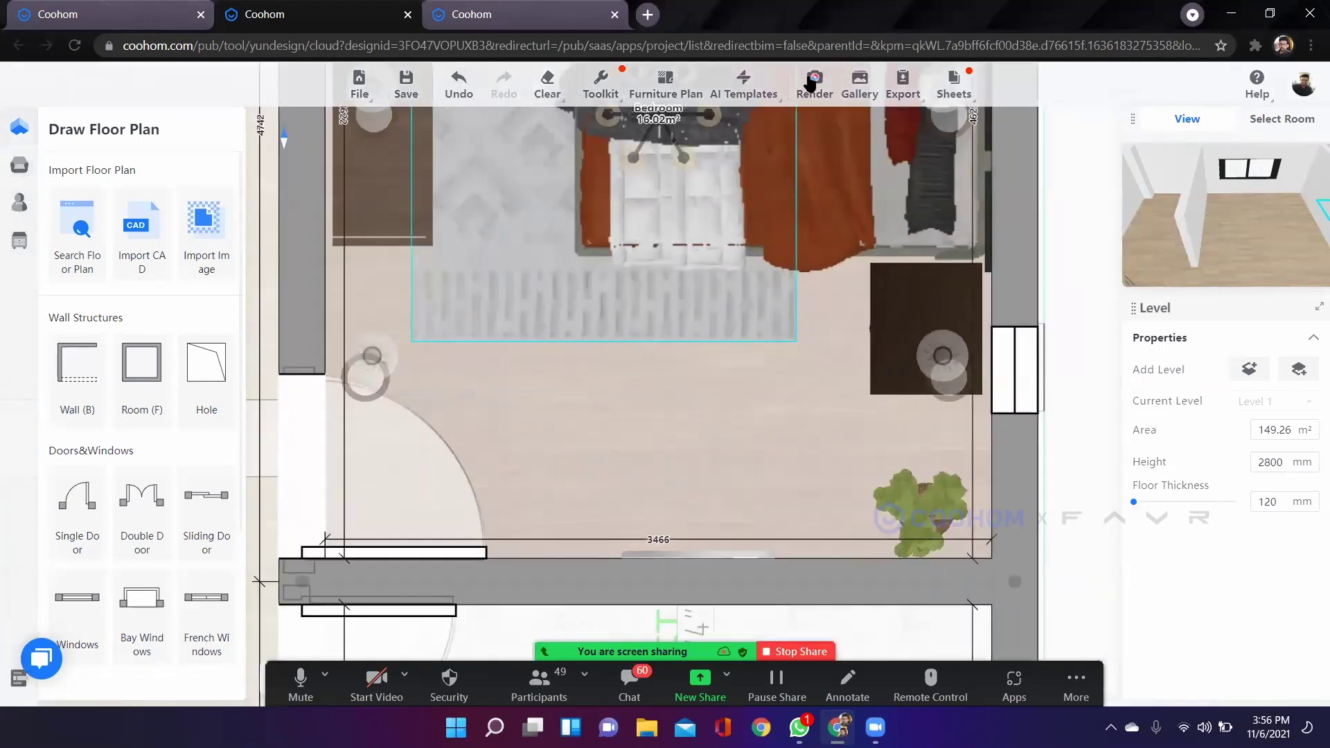
pyautogui.moveTo(707, 282); pyautogui.dragTo(692, 513)
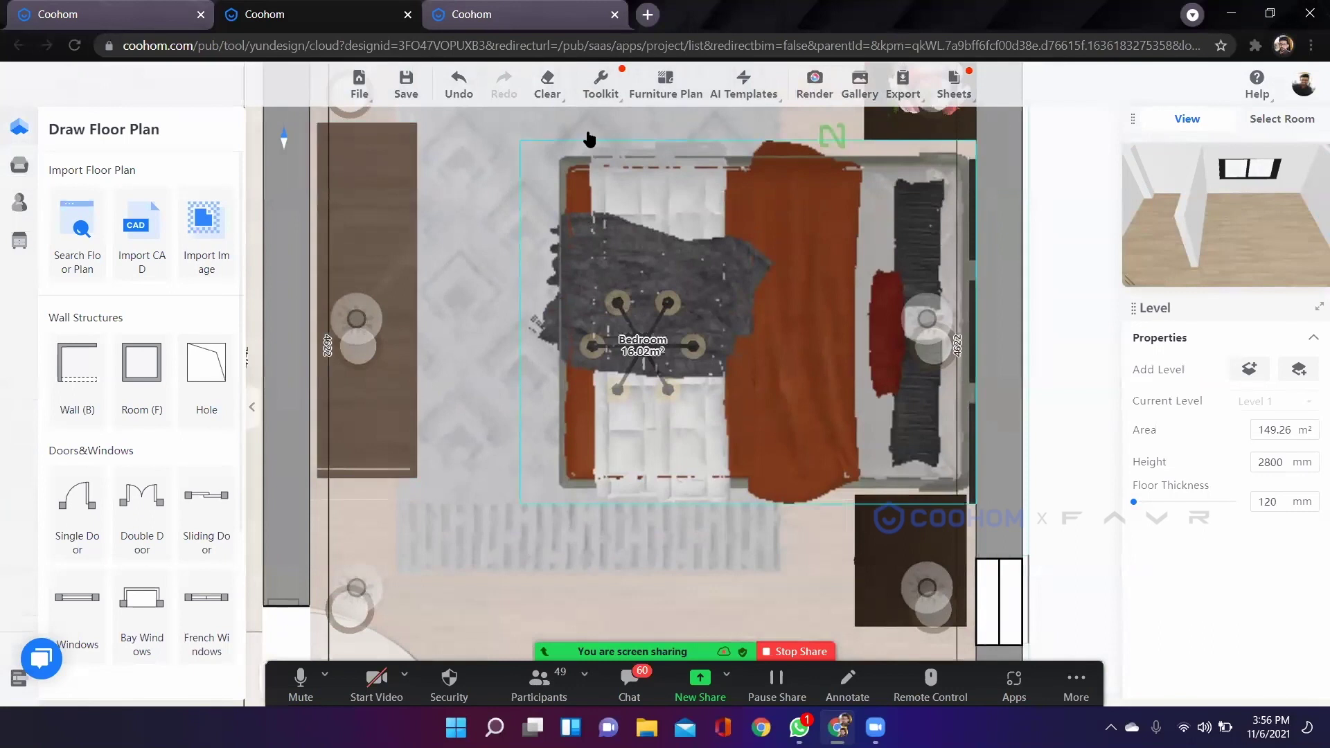
pyautogui.moveTo(815, 86)
pyautogui.click(720, 125)
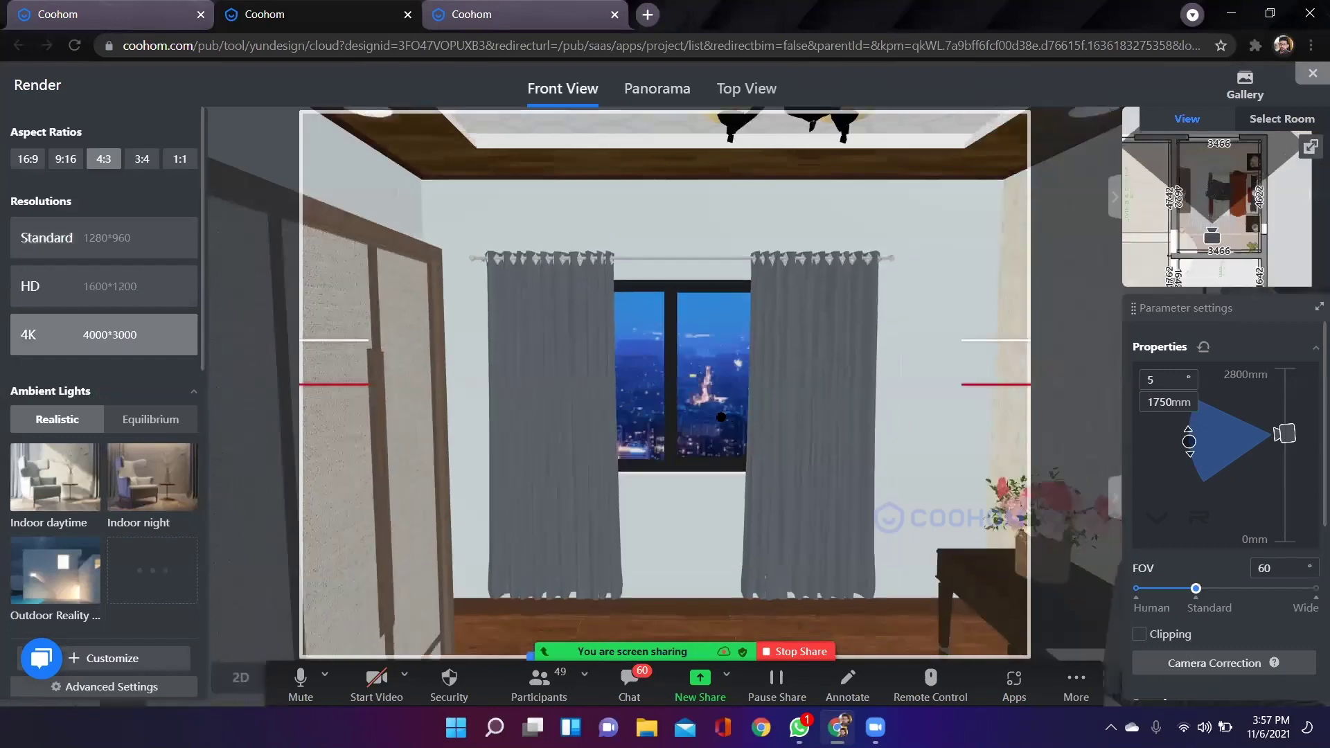
# Adjust the front-view camera around the bedroom, levelling its pitch to 0 and setting its height to 1510 mm.
pyautogui.scroll(-4, 721, 417)
pyautogui.press('a')
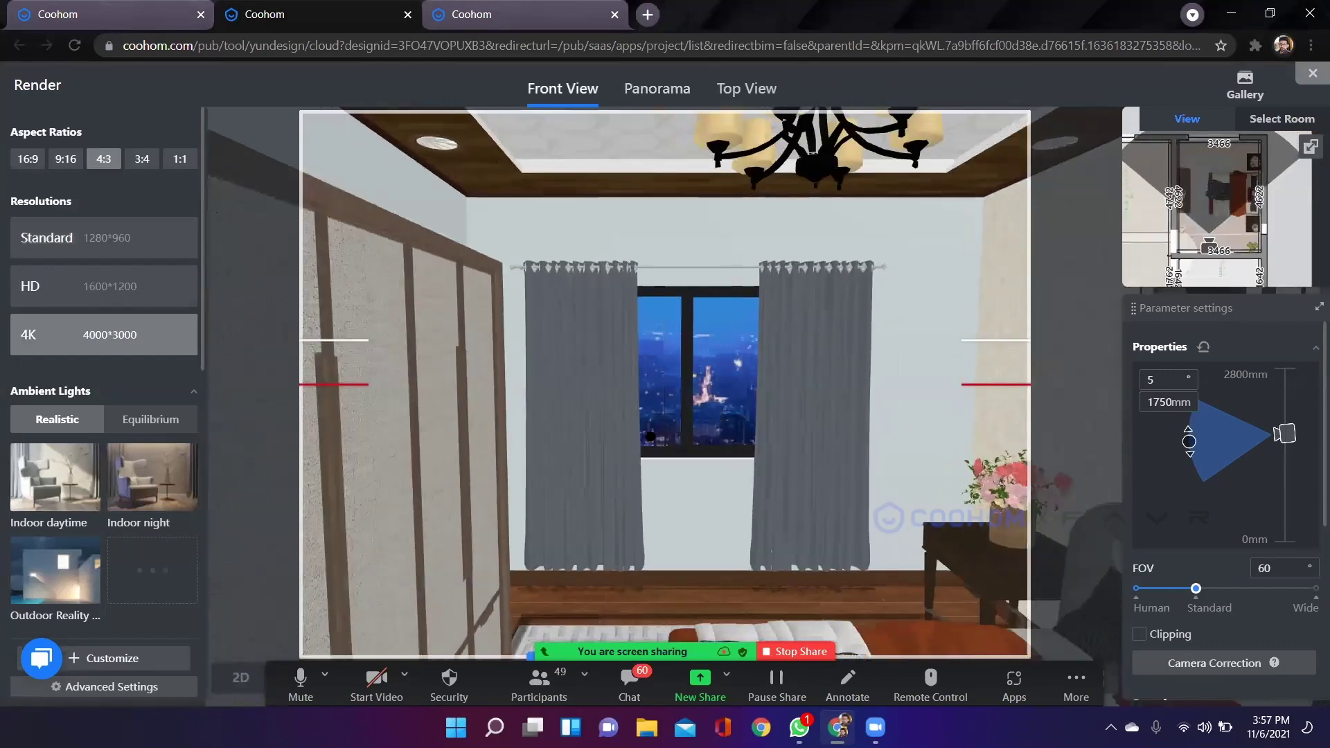
pyautogui.moveTo(638, 448); pyautogui.dragTo(728, 471)
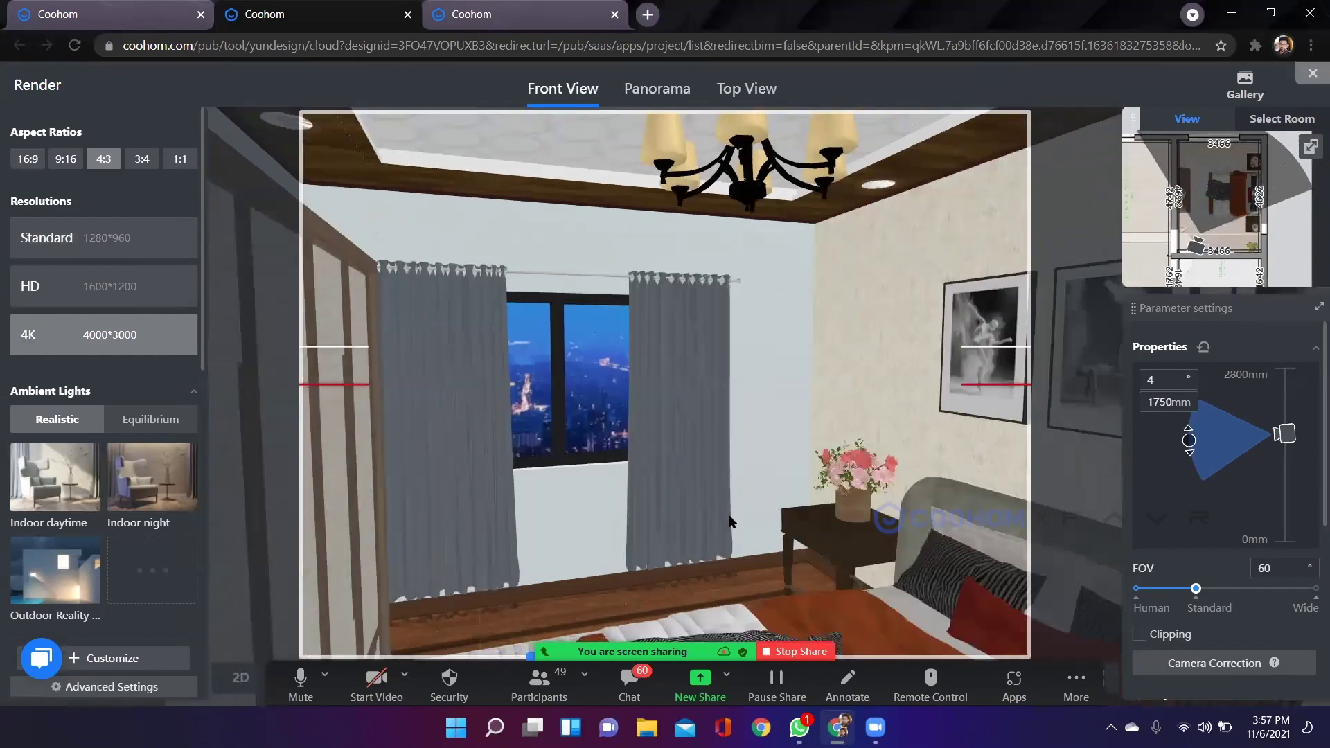
pyautogui.hotkey('ctrl', 'z')
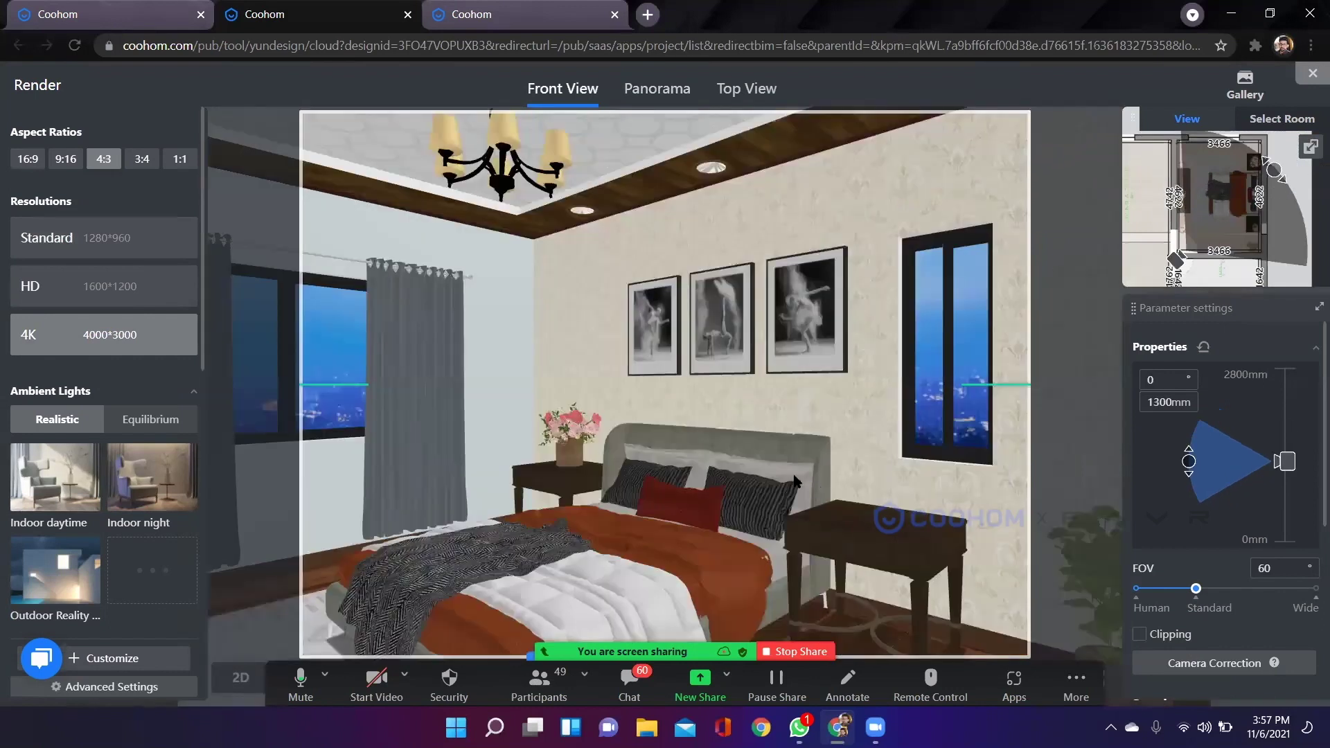
pyautogui.scroll(2, 678, 427)
pyautogui.moveTo(777, 411); pyautogui.dragTo(554, 388)
pyautogui.scroll(4, 714, 372)
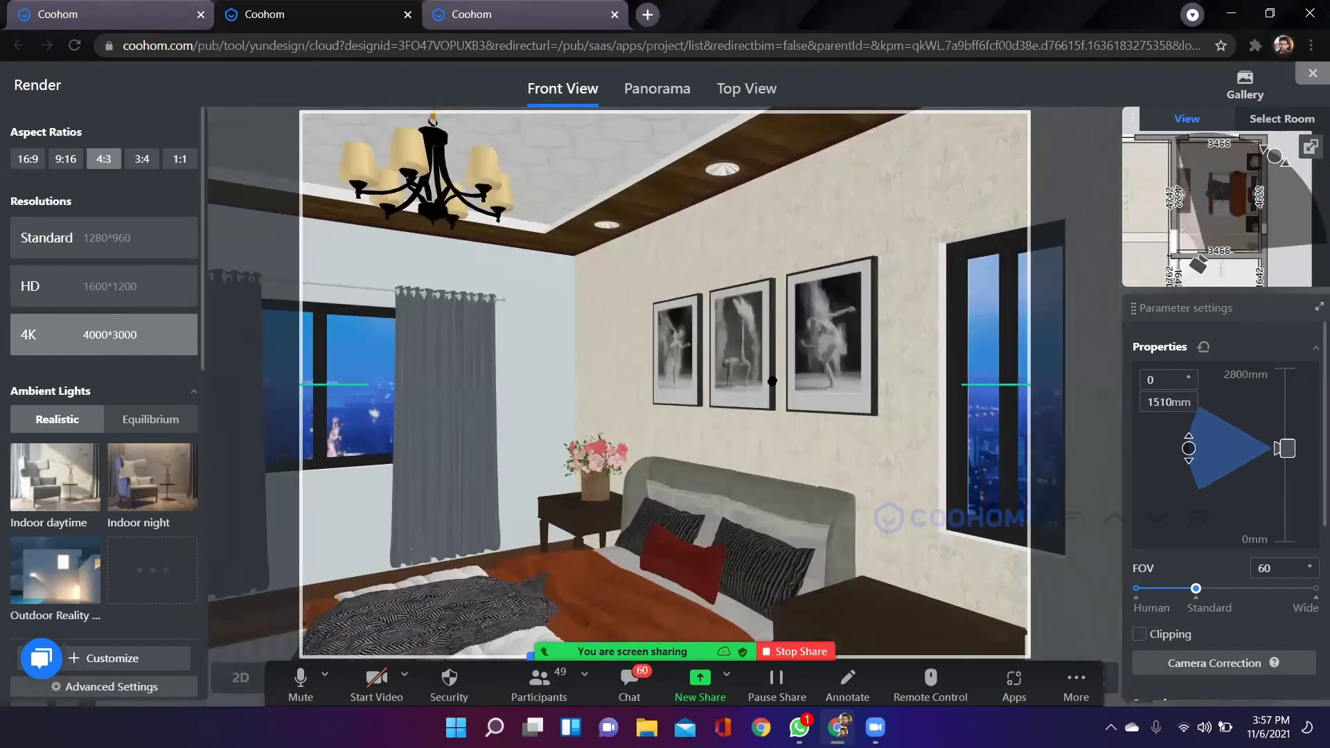
pyautogui.press('a')
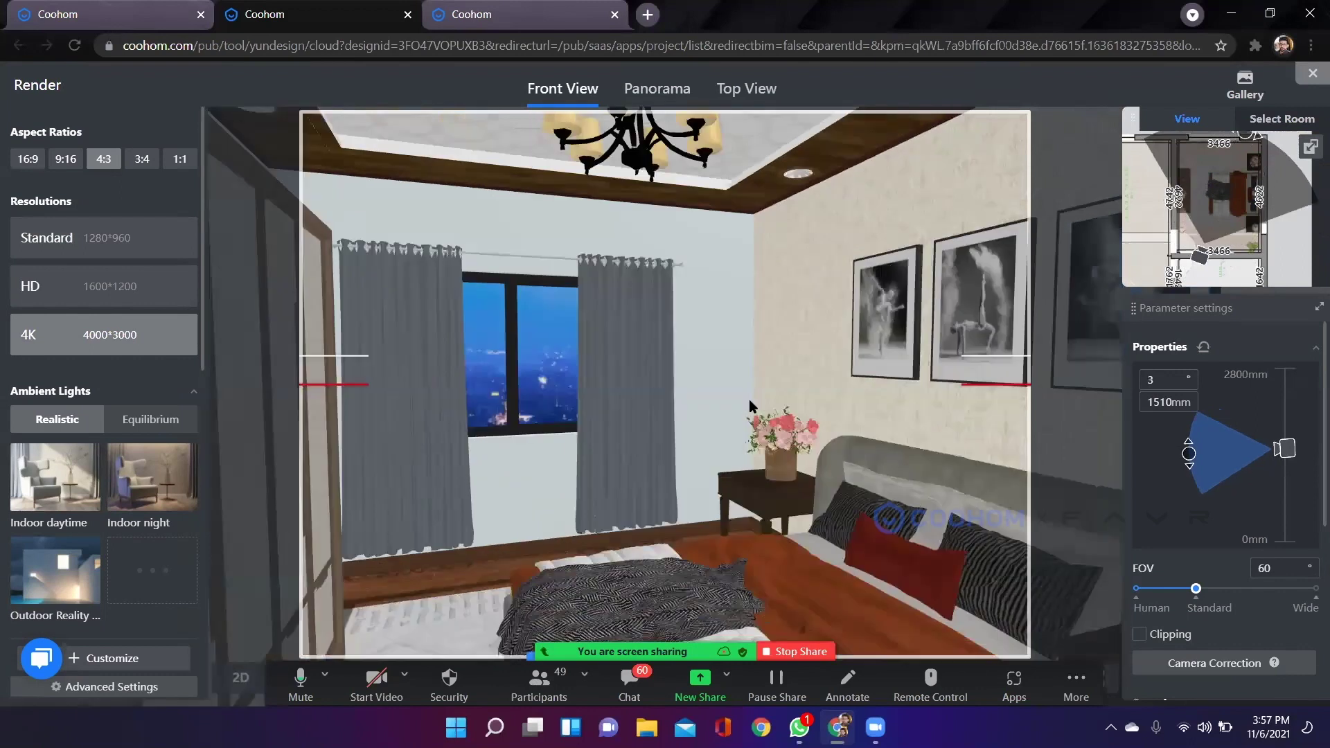
pyautogui.hotkey('ctrl', 'z')
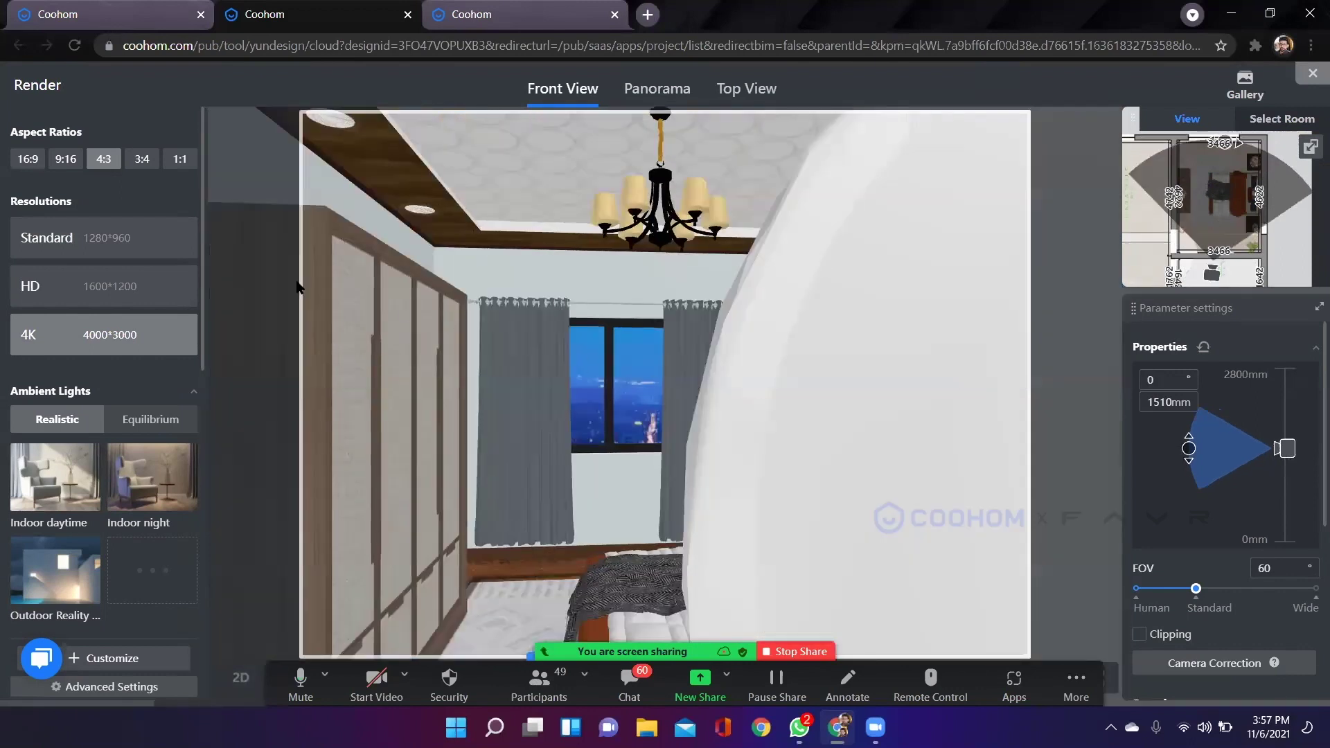
# Set the render resolution to HD 1600*1200 and frame the bedroom's window wall with the wardrobe and bed at either side.
pyautogui.click(131, 278)
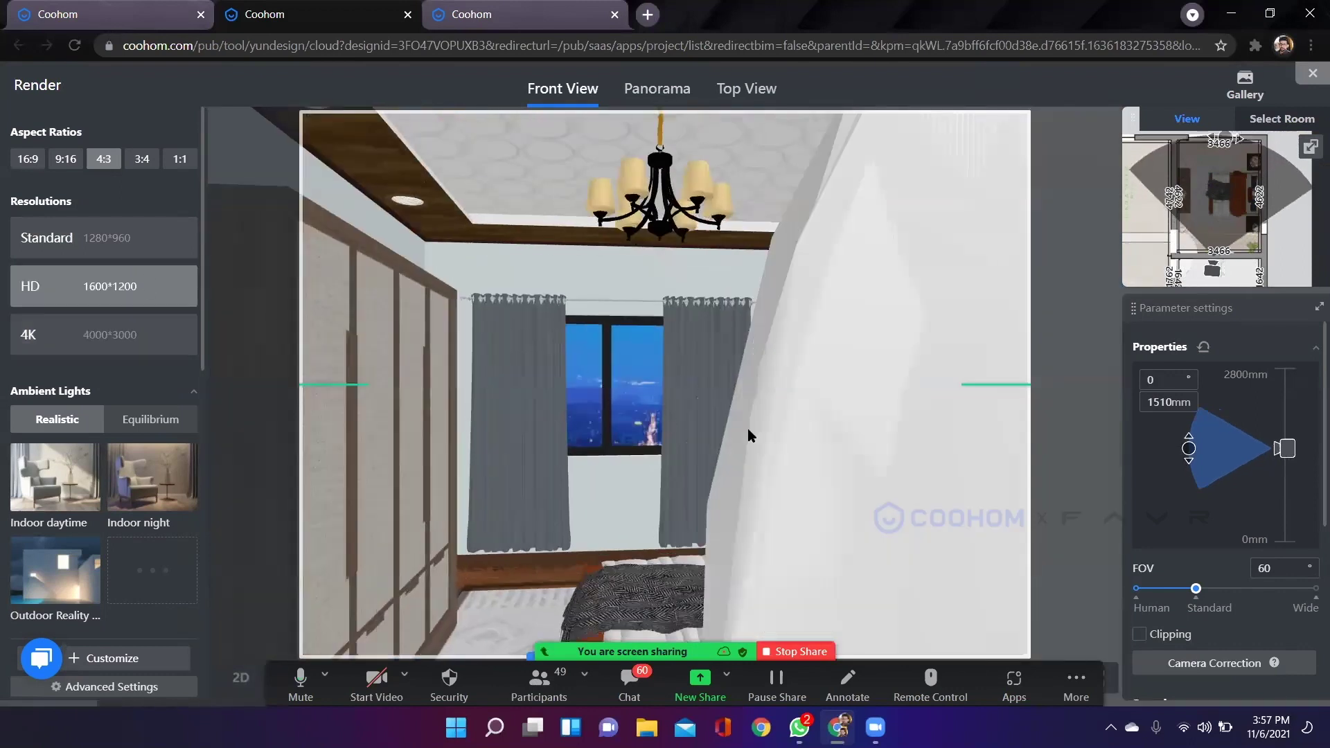
pyautogui.press('d')
pyautogui.press('s')
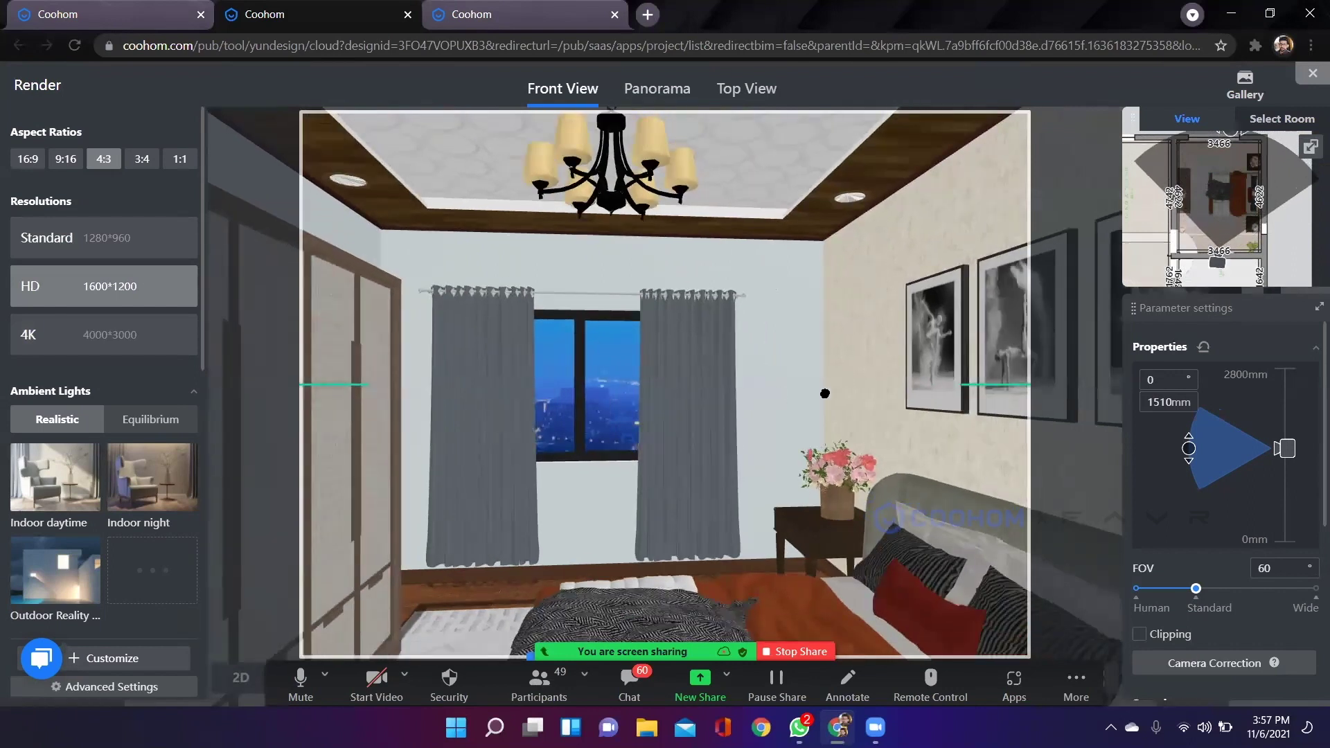
pyautogui.press('d')
pyautogui.press('Left')
pyautogui.press('d')
pyautogui.press('d')
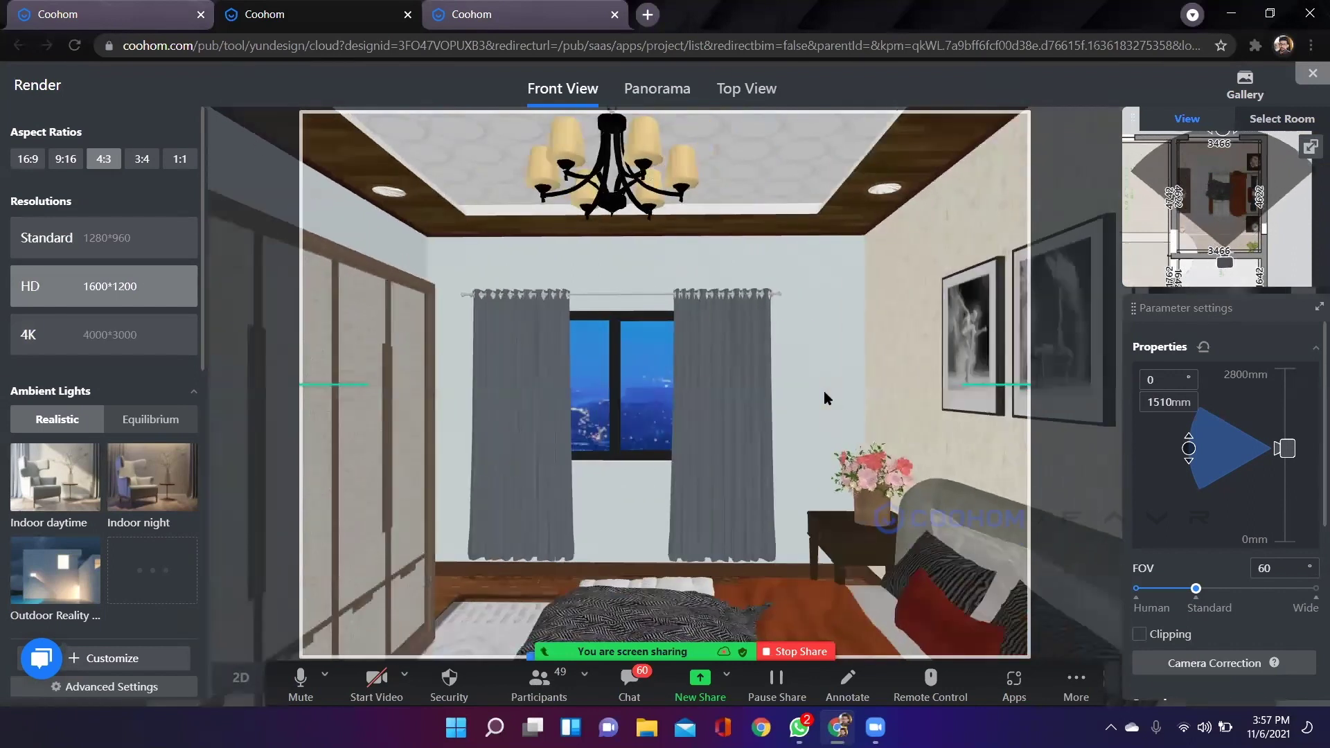
pyautogui.press('a')
pyautogui.press('a')
pyautogui.press('s')
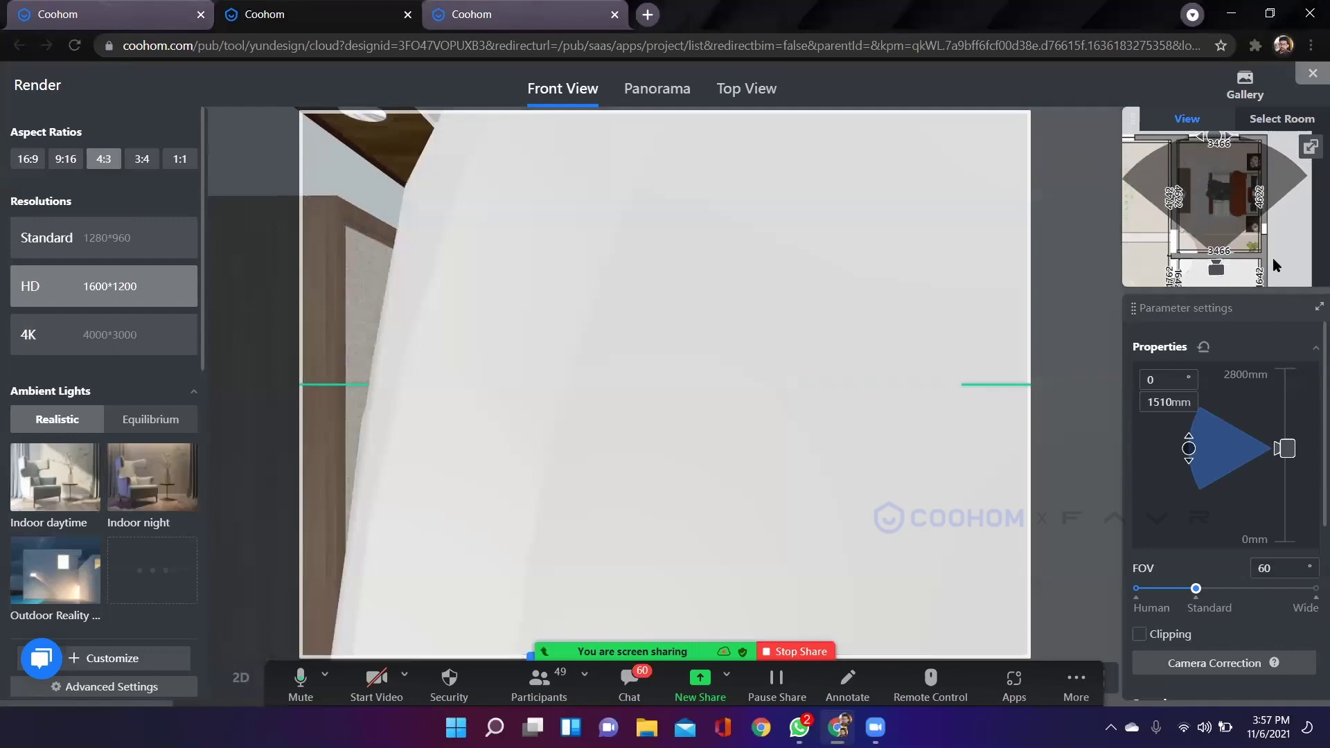
pyautogui.press('w')
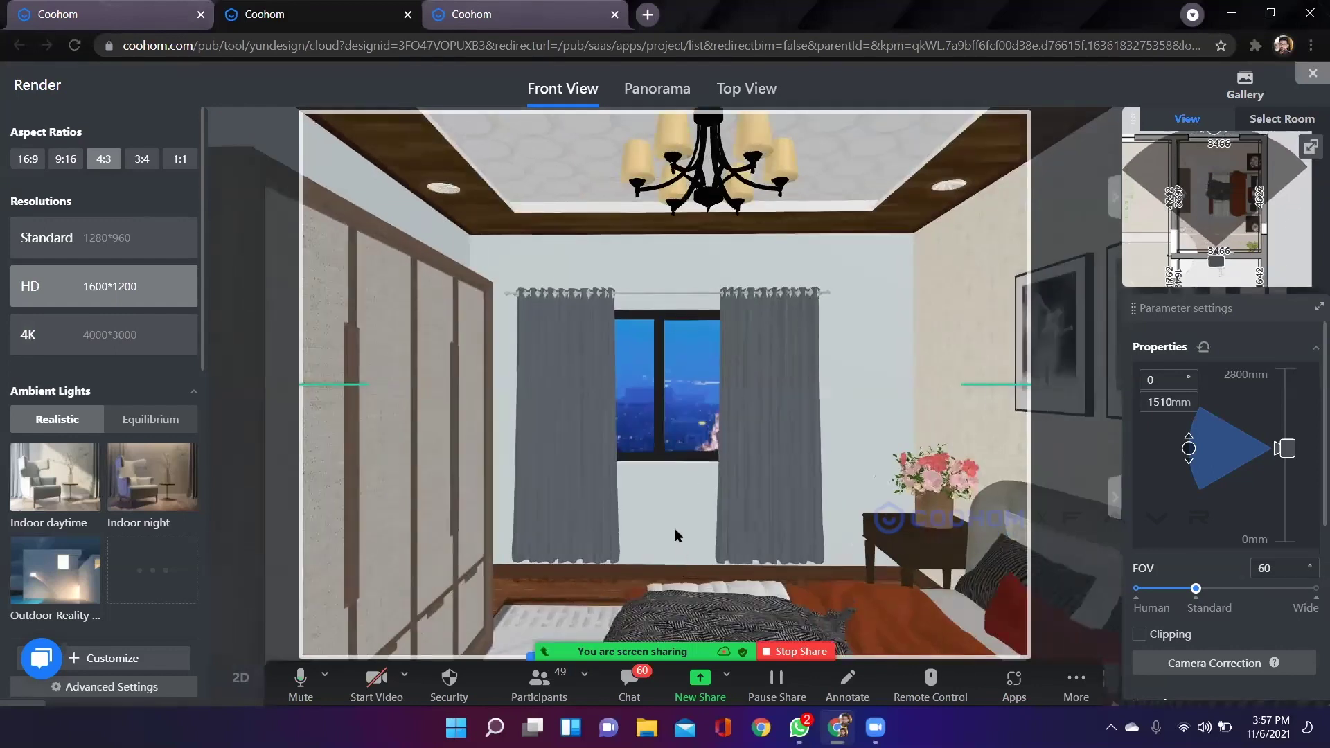
# In the 2D plan, place the front-view camera beside the bedroom door and aim it diagonally across the bed.
pyautogui.press('space')
pyautogui.moveTo(667, 504)
pyautogui.mouseDown()
pyautogui.moveTo(607, 463)
pyautogui.moveTo(654, 418)
pyautogui.moveTo(702, 448)
pyautogui.moveTo(695, 421)
pyautogui.moveTo(654, 392)
pyautogui.moveTo(696, 410)
pyautogui.moveTo(491, 480)
pyautogui.moveTo(596, 396)
pyautogui.moveTo(634, 410)
pyautogui.moveTo(684, 393)
pyautogui.moveTo(726, 401)
pyautogui.mouseUp()
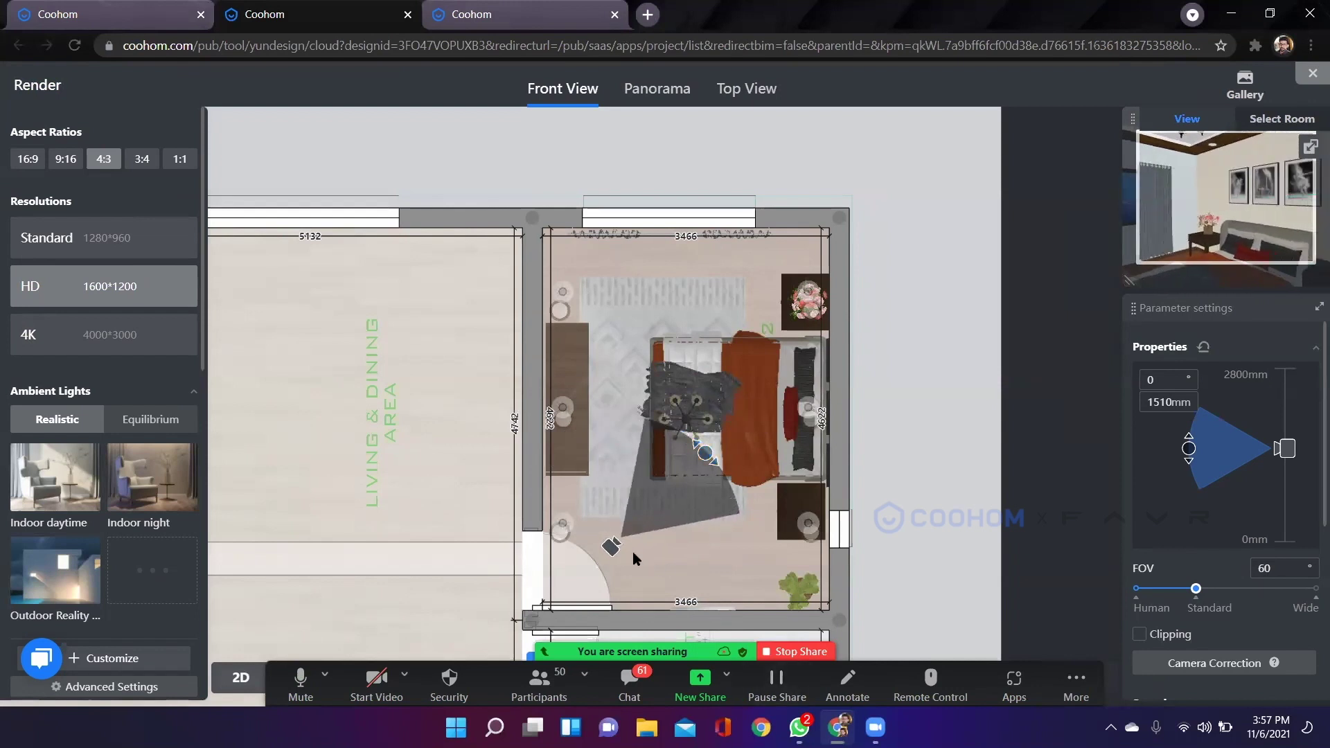
pyautogui.moveTo(612, 547); pyautogui.dragTo(592, 565)
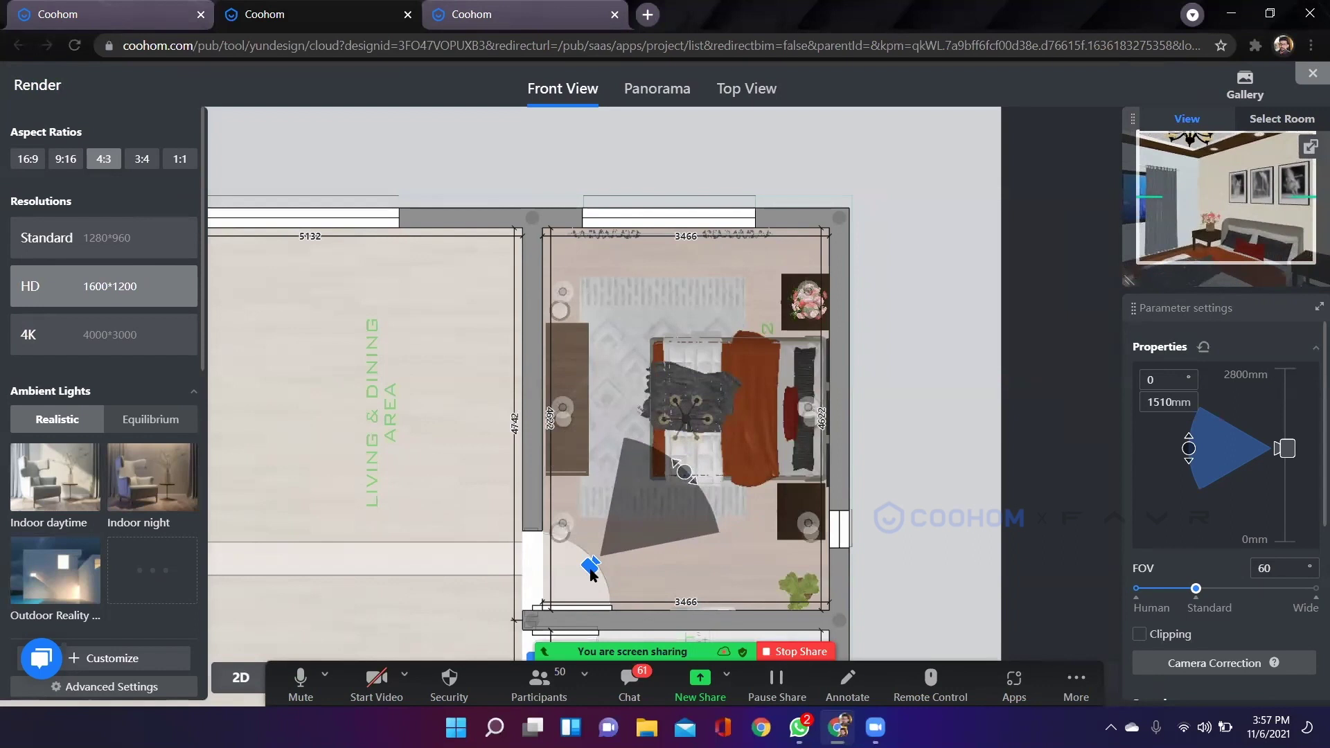
pyautogui.moveTo(202, 323); pyautogui.dragTo(202, 442)
pyautogui.moveTo(965, 508); pyautogui.dragTo(898, 412)
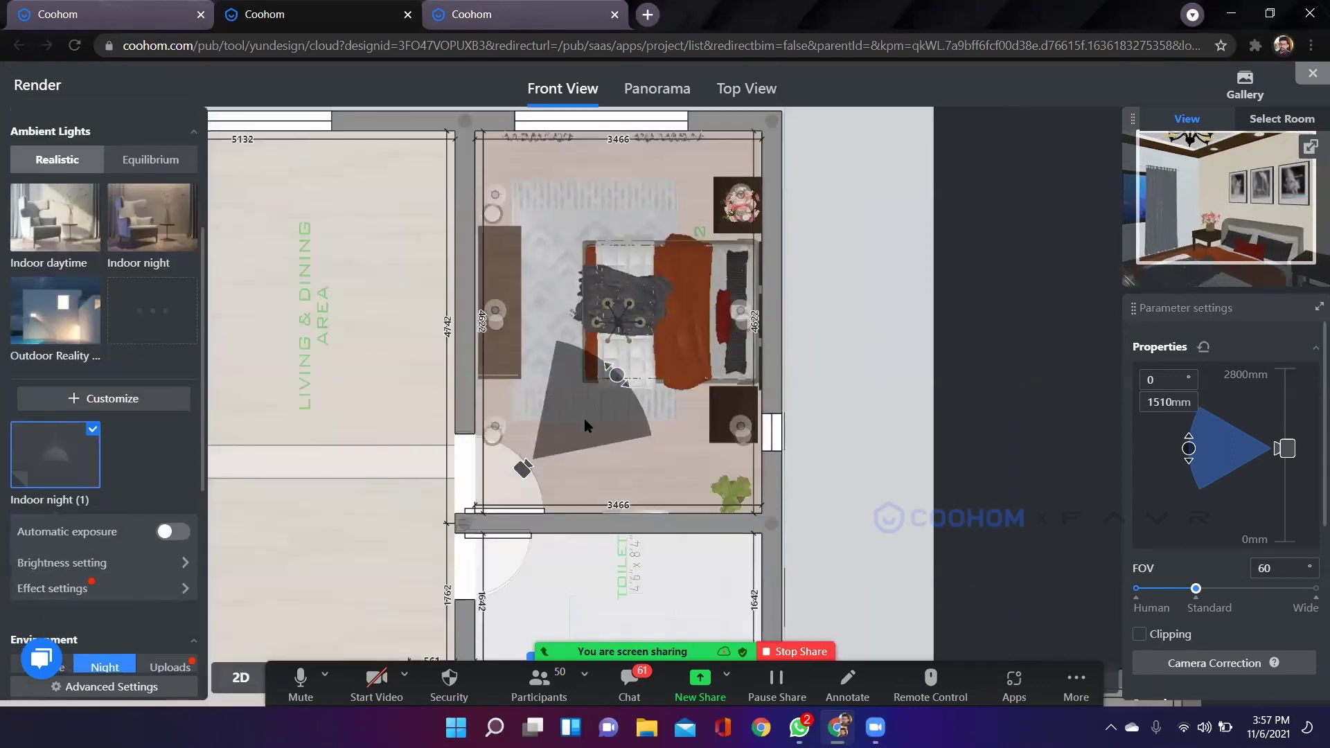
pyautogui.scroll(1, 546, 443)
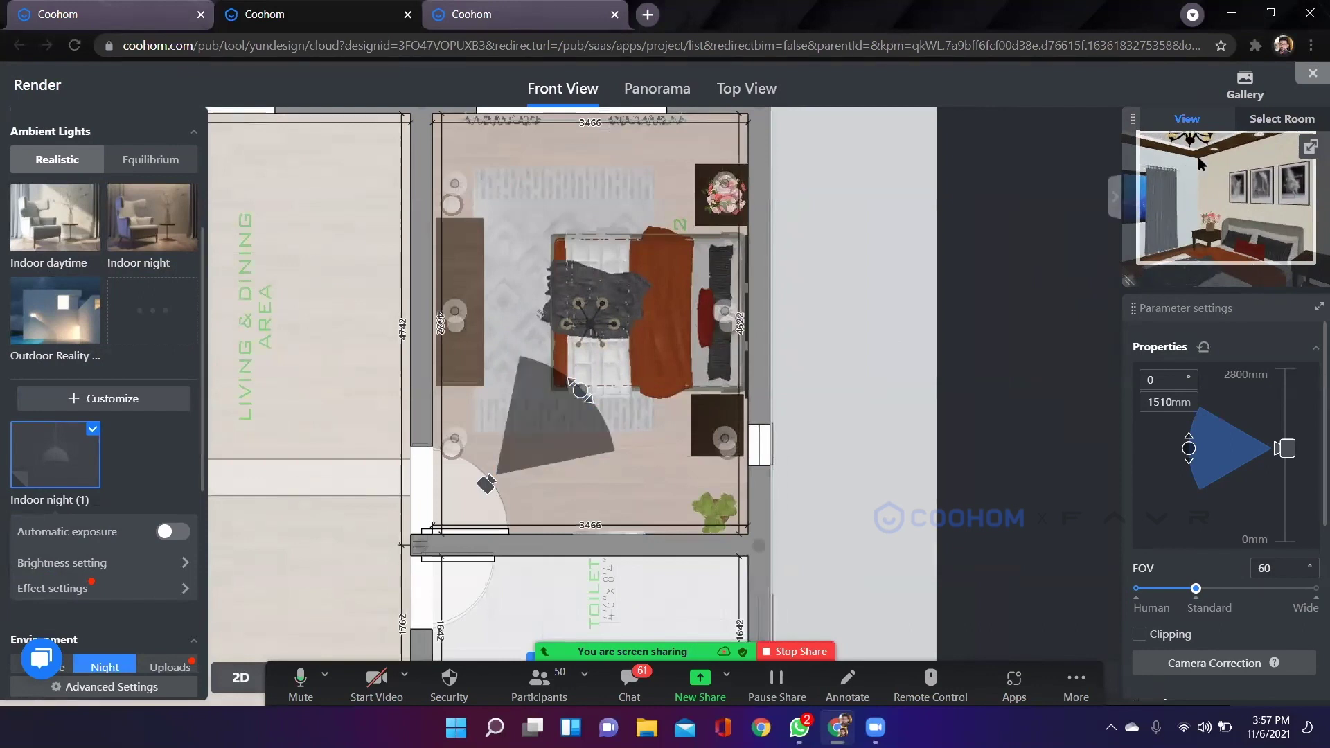
# Enlarge the camera's 3D view and frame the bed with the three pictures on the wall behind it.
pyautogui.click(1311, 146)
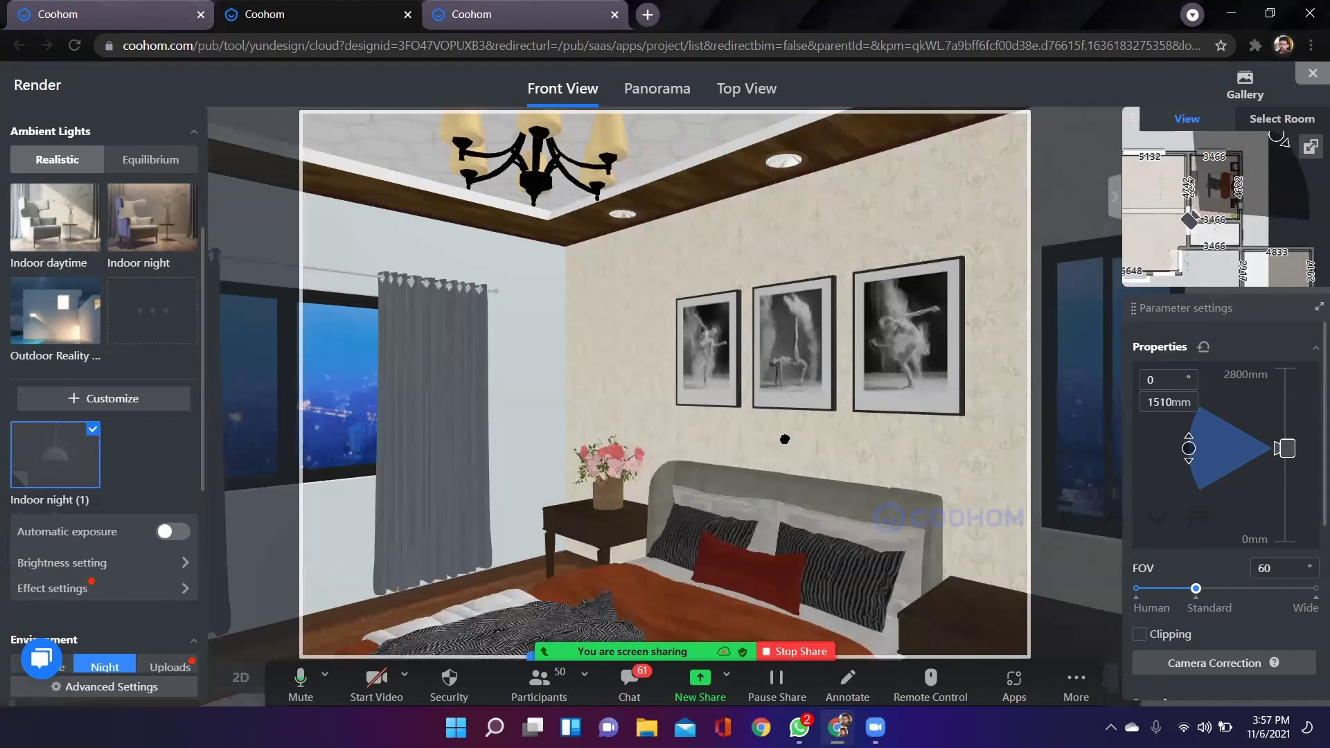
pyautogui.moveTo(777, 435); pyautogui.dragTo(805, 435)
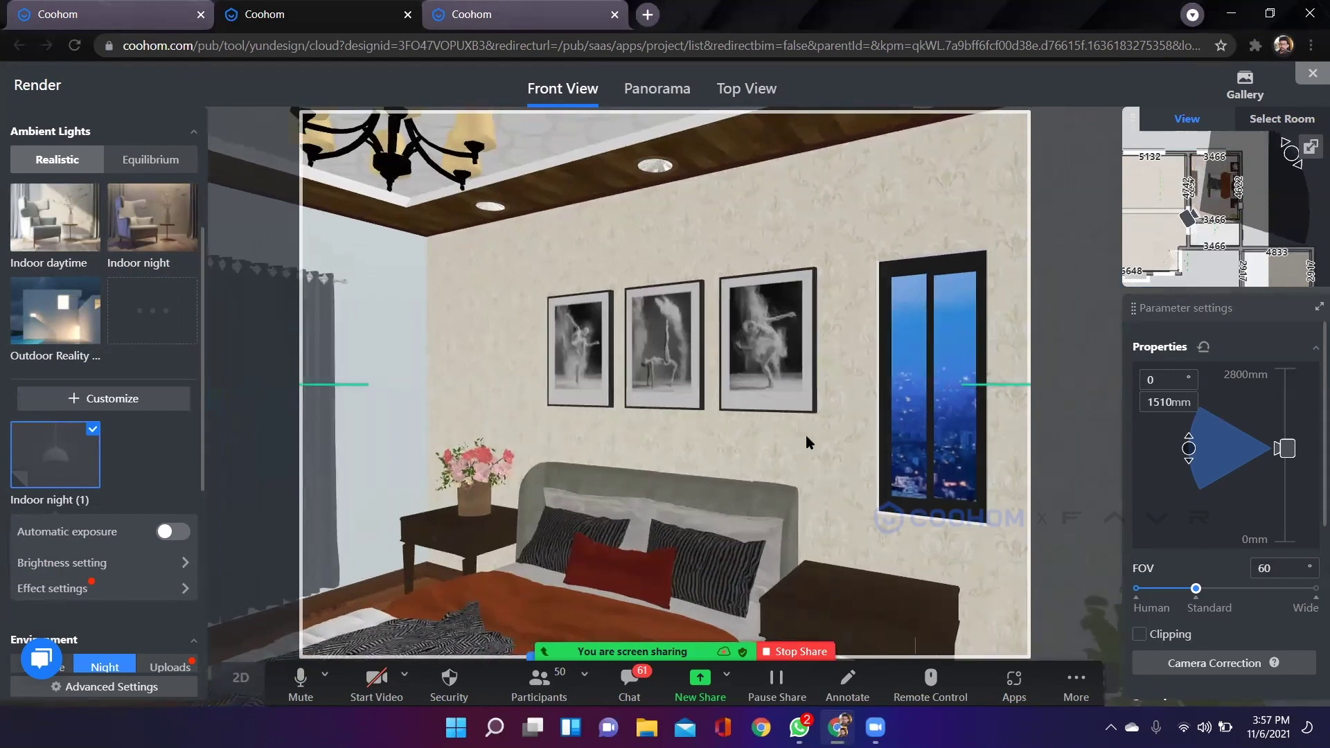
pyautogui.press('a')
pyautogui.moveTo(317, 338); pyautogui.dragTo(152, 319)
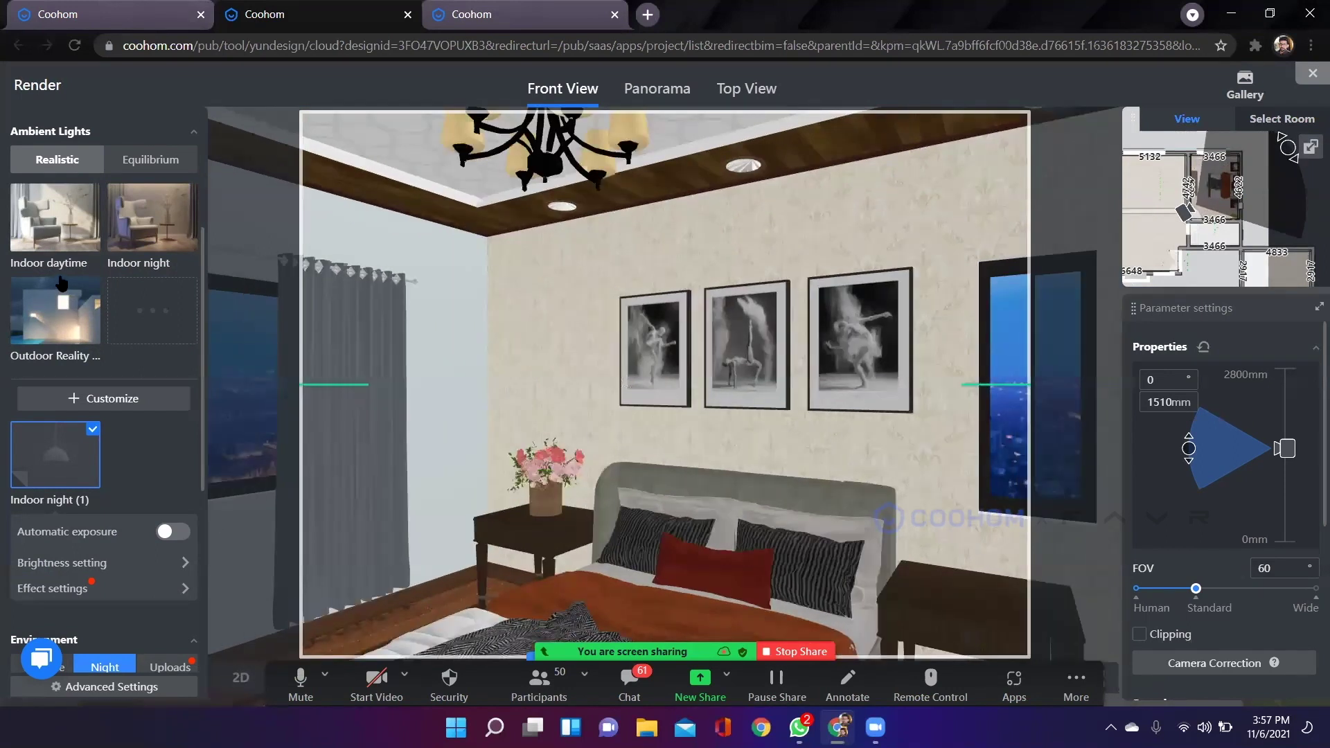
pyautogui.press('s')
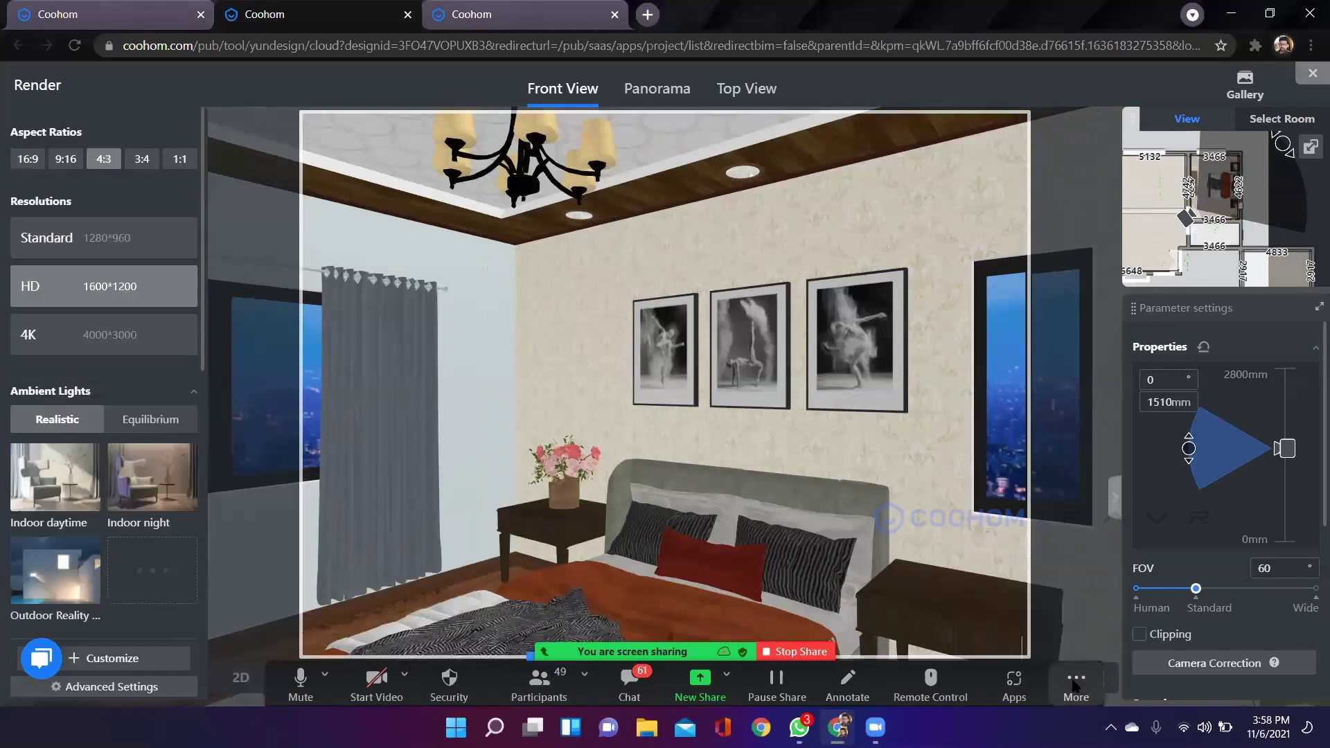
# Hide the floating meeting controls and reframe the camera on the bedroom's window wall with the pitch at 0.
pyautogui.click(1075, 683)
pyautogui.click(1119, 533)
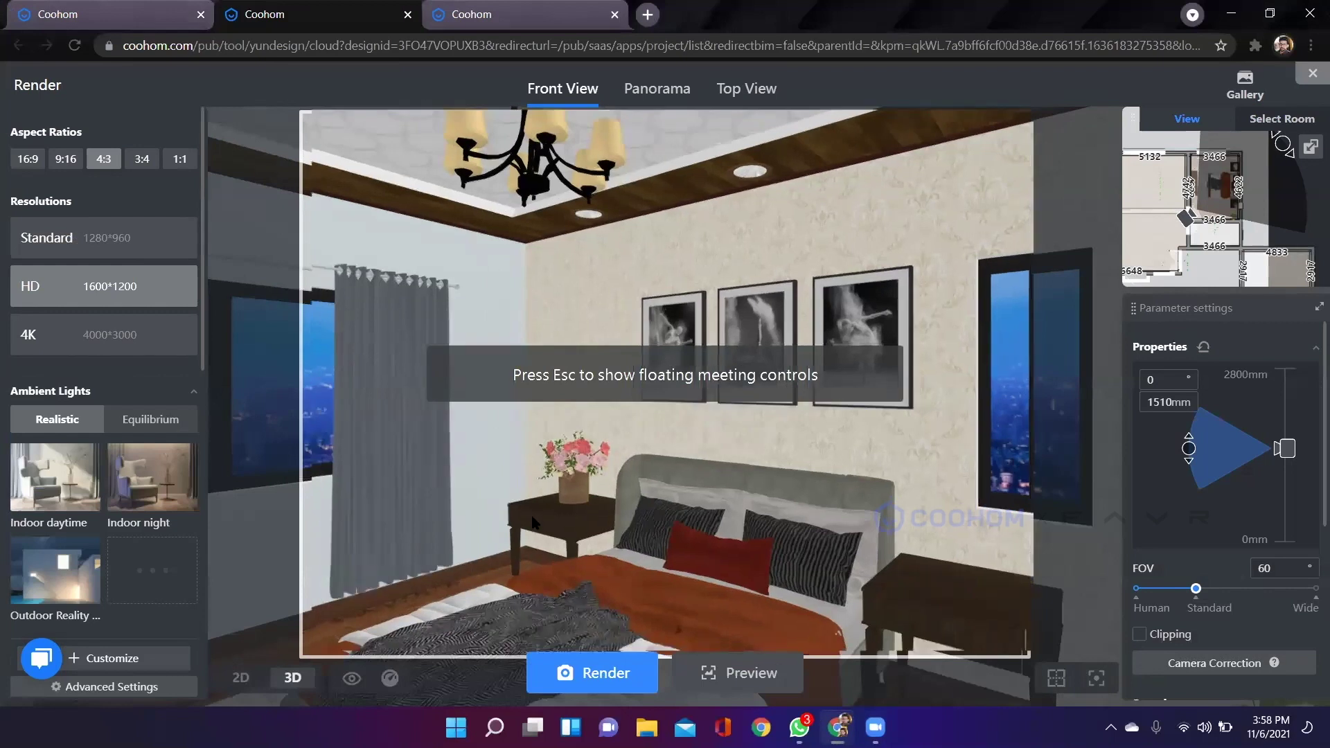
pyautogui.moveTo(561, 478); pyautogui.dragTo(488, 459)
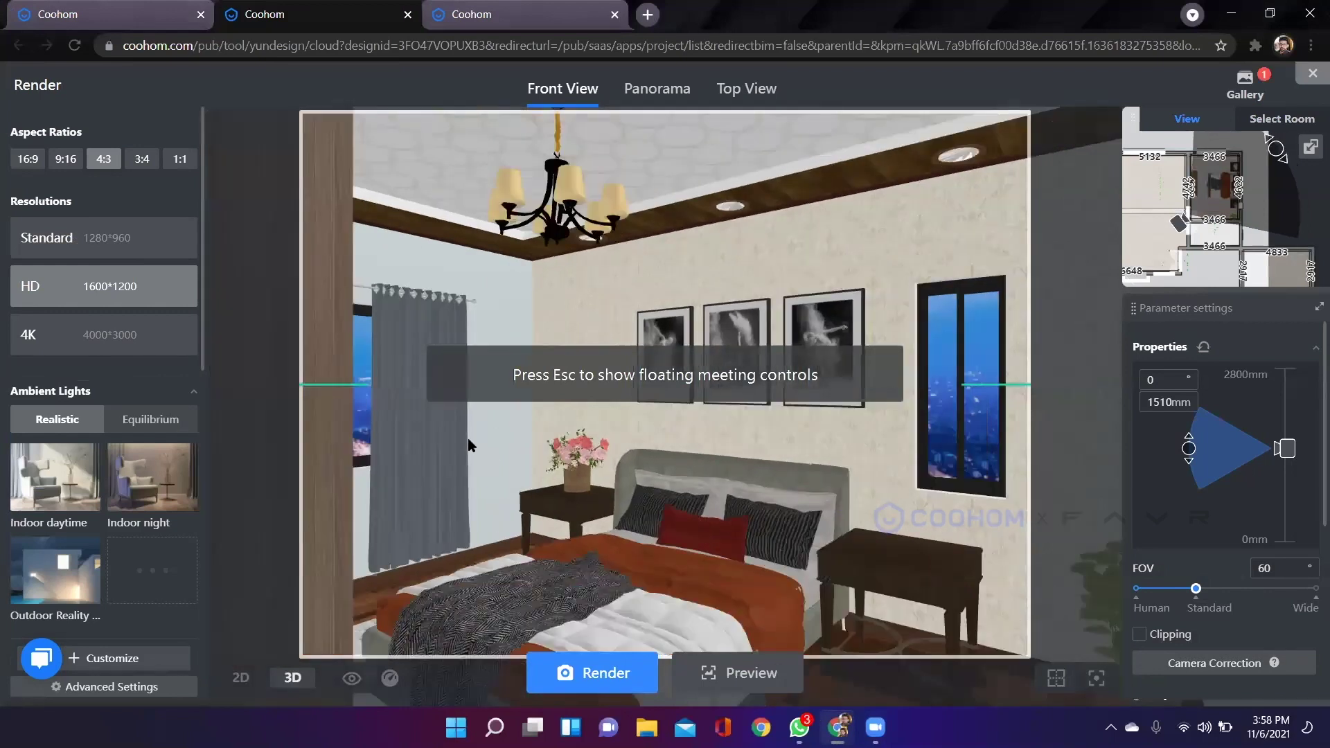
pyautogui.moveTo(607, 413); pyautogui.dragTo(629, 383)
pyautogui.moveTo(720, 376); pyautogui.dragTo(735, 401)
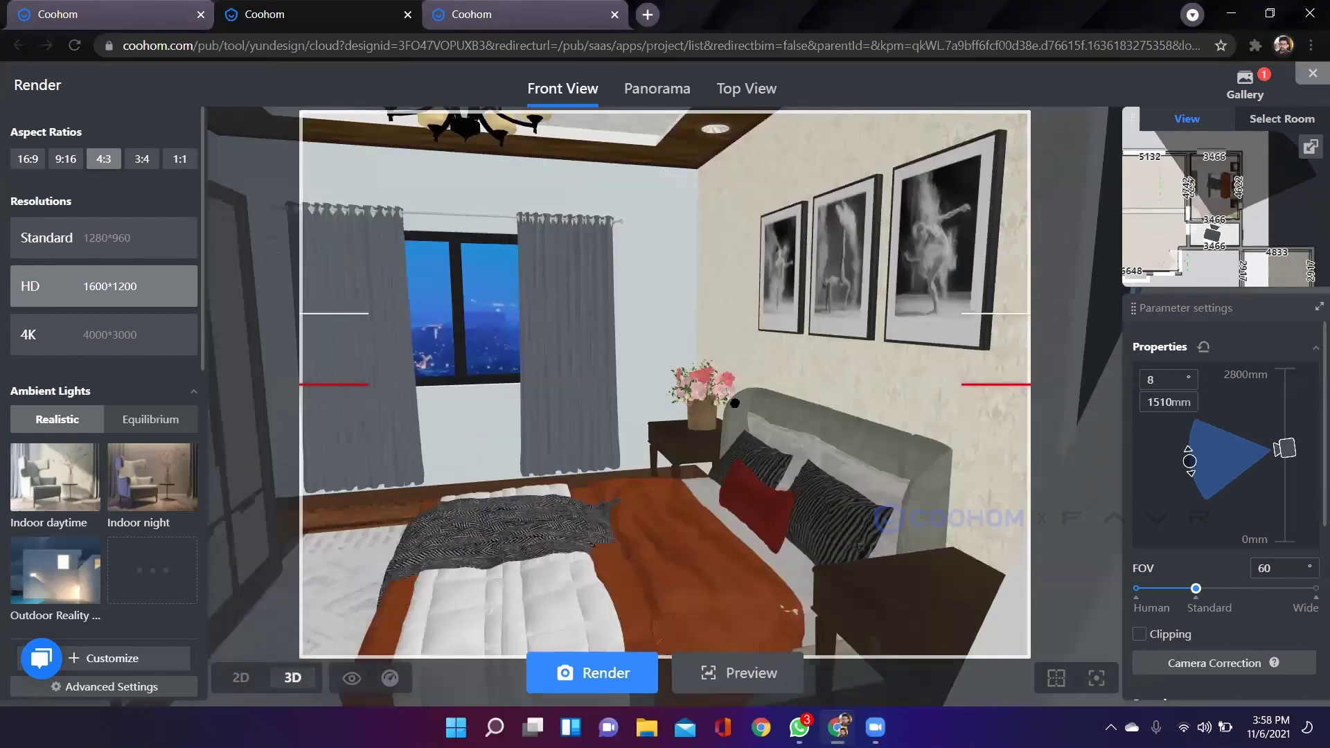
pyautogui.press('Left')
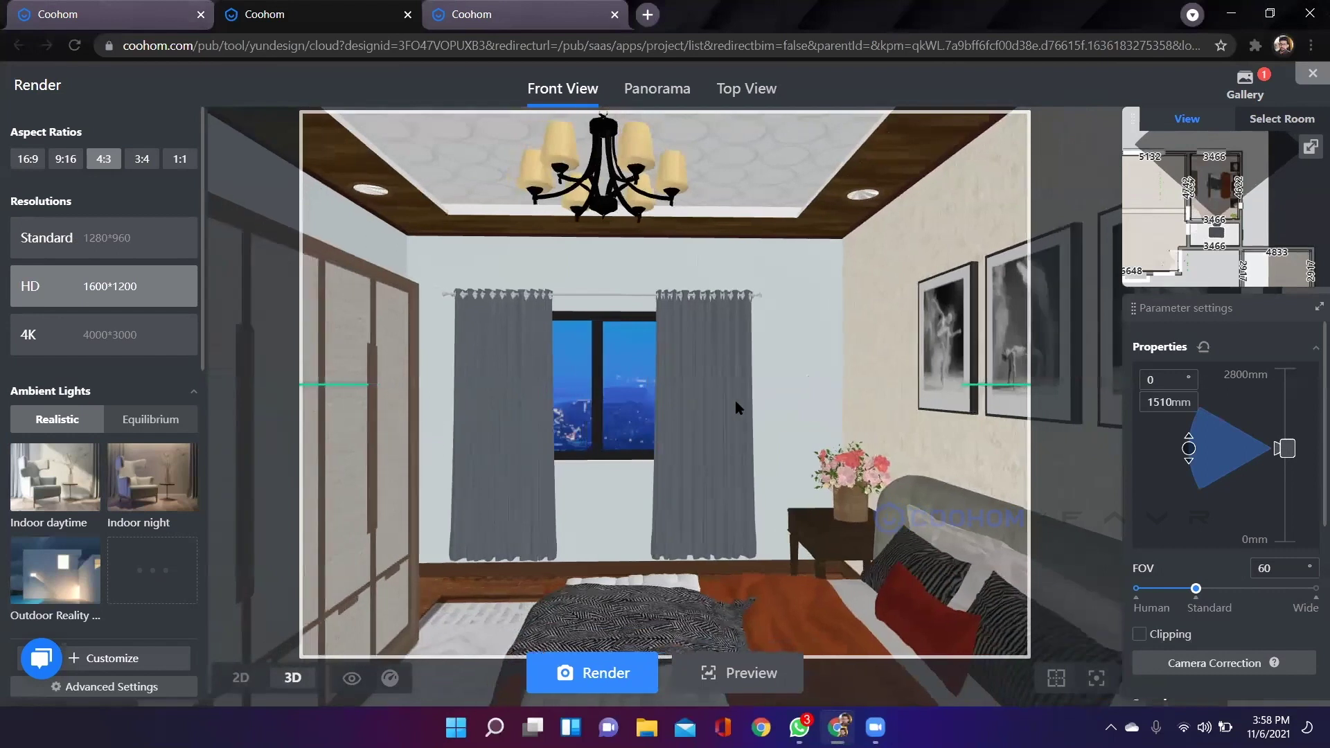
pyautogui.moveTo(737, 407); pyautogui.dragTo(762, 552)
pyautogui.scroll(2, 658, 518)
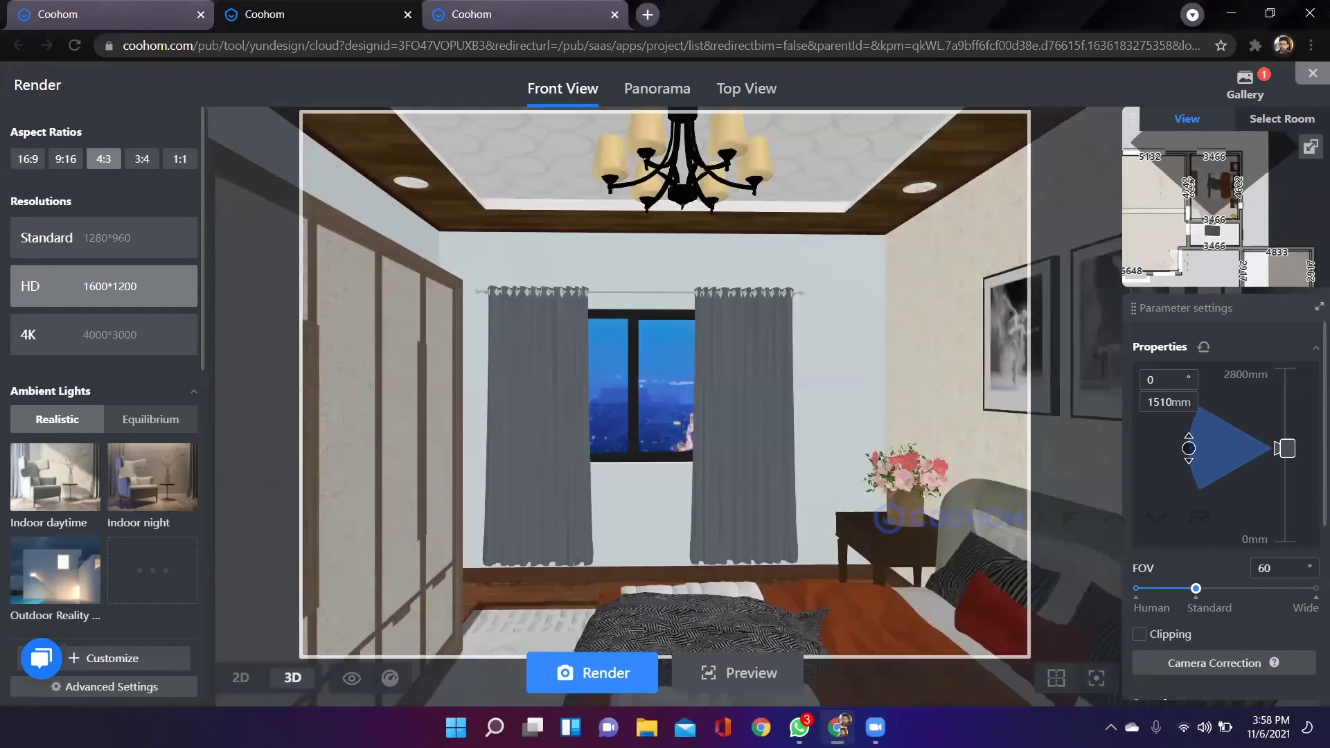
# Start the HD front-view render of the bedroom's window wall.
pyautogui.click(588, 680)
pyautogui.press('a')
pyautogui.press('a')
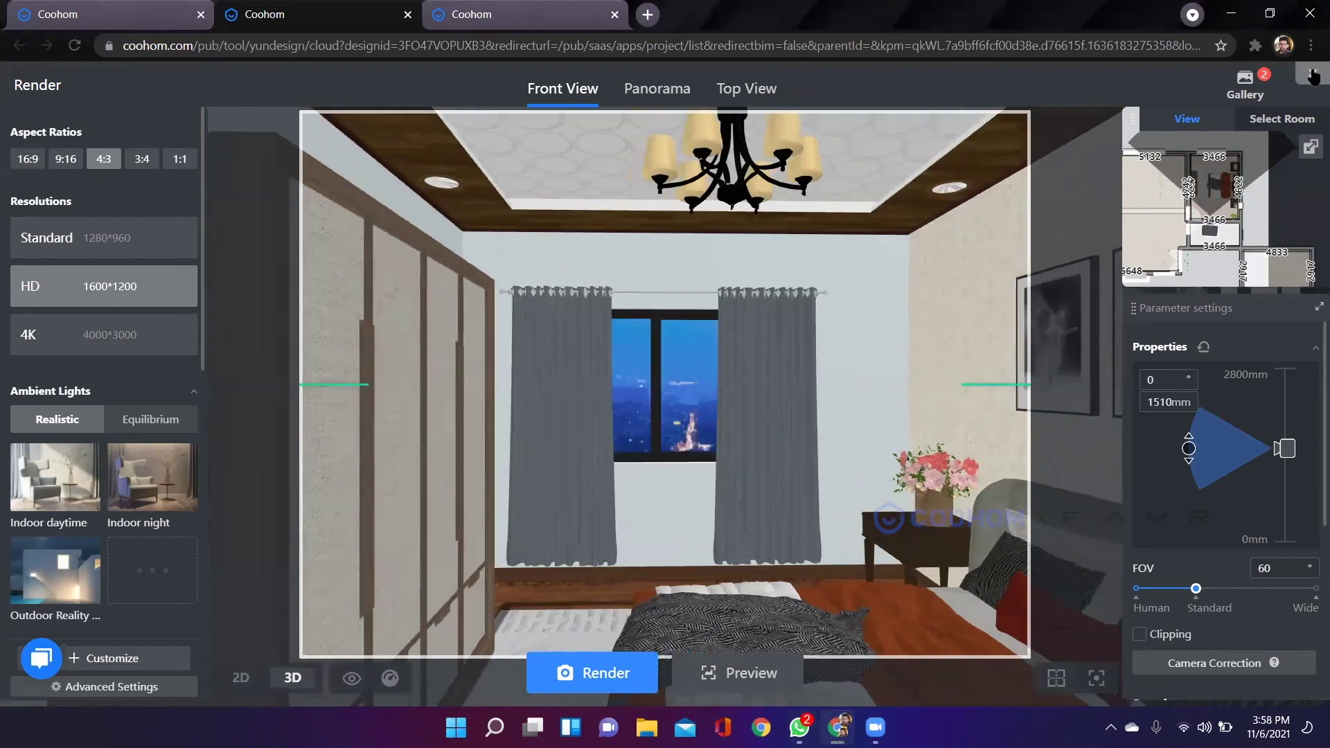
# Leave the render setup and look over the whole 2D floor plan, from the bedroom across to the tiled rooms.
pyautogui.moveTo(888, 475); pyautogui.dragTo(846, 454)
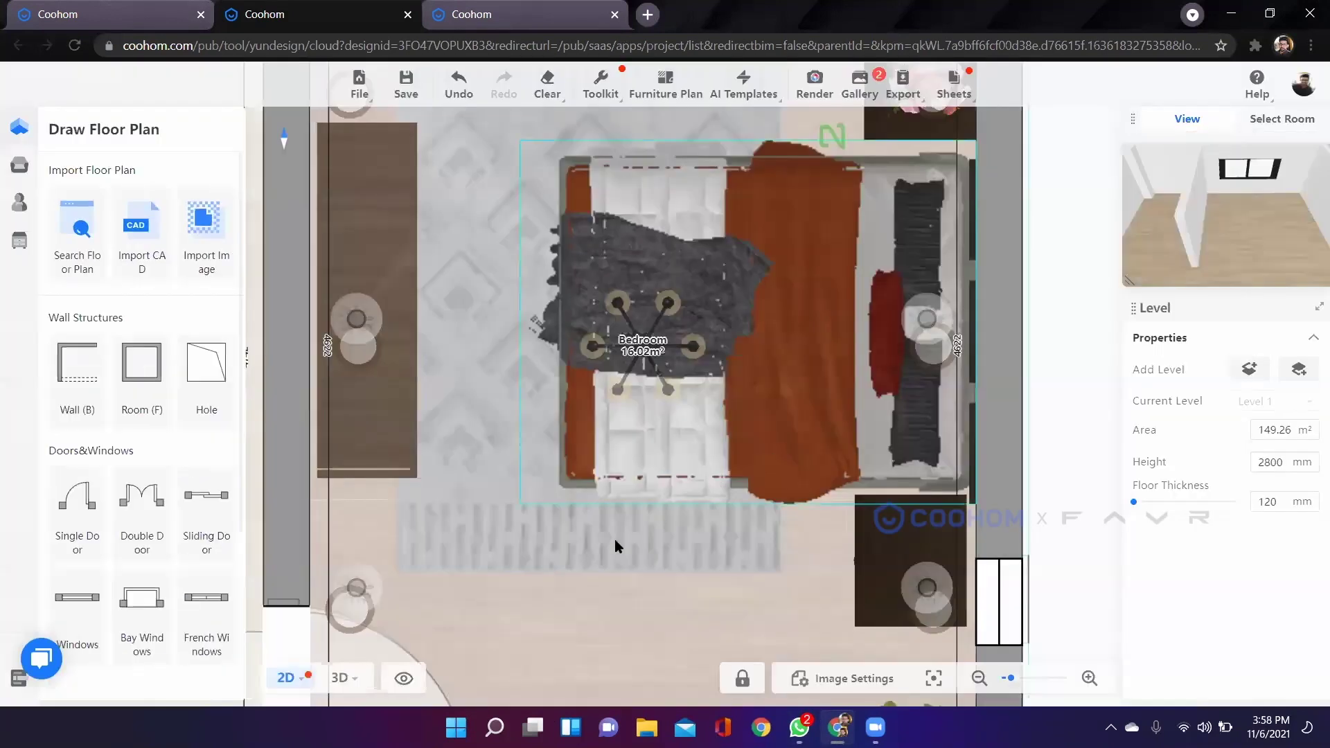
pyautogui.scroll(-3, 614, 539)
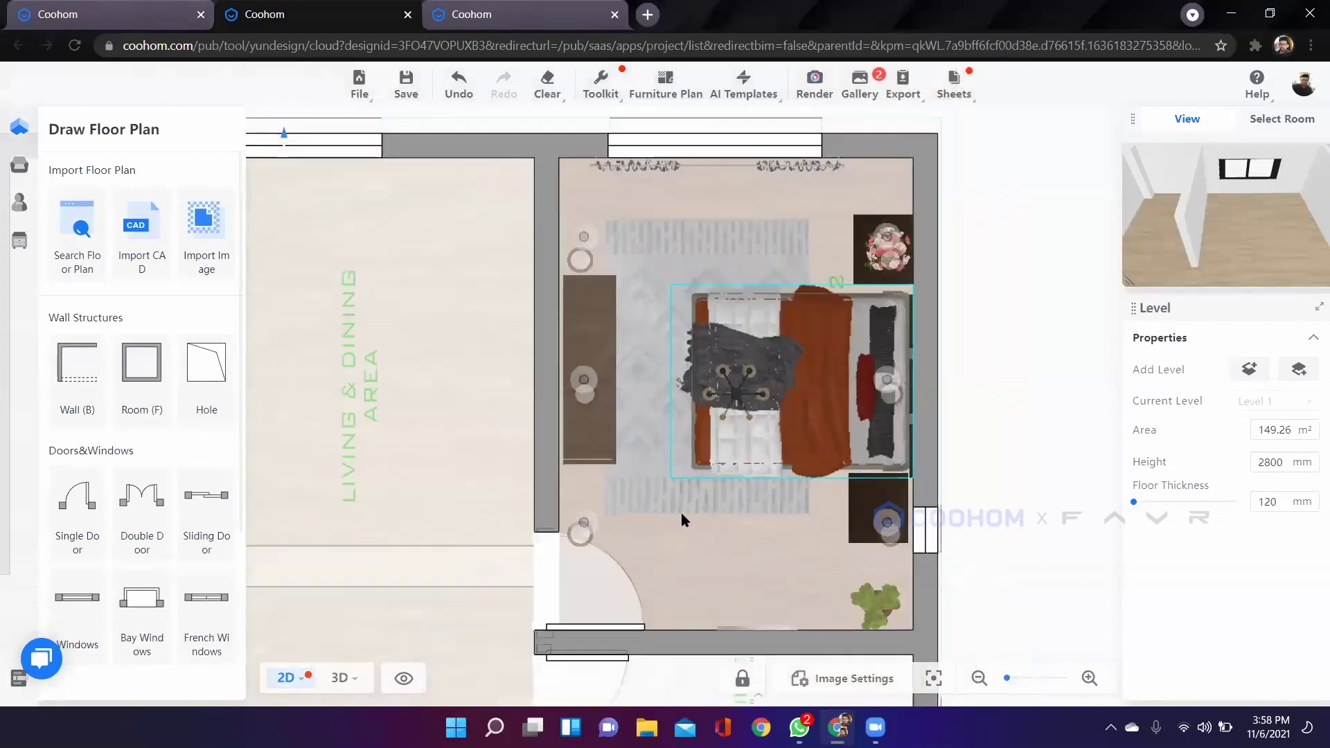
pyautogui.scroll(-3, 576, 422)
pyautogui.moveTo(575, 421); pyautogui.dragTo(798, 175)
pyautogui.moveTo(697, 436); pyautogui.dragTo(726, 363)
pyautogui.moveTo(755, 435); pyautogui.dragTo(888, 294)
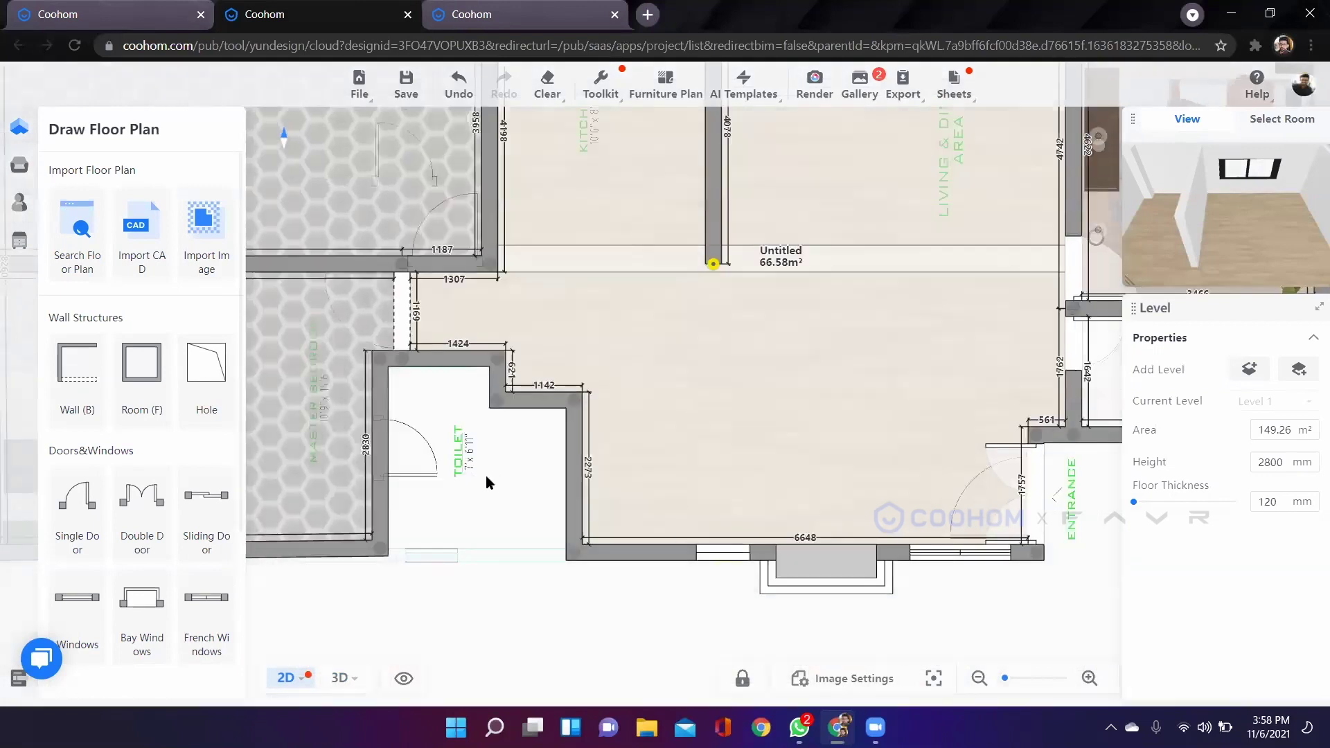
pyautogui.scroll(-2, 669, 459)
pyautogui.moveTo(564, 555); pyautogui.dragTo(819, 89)
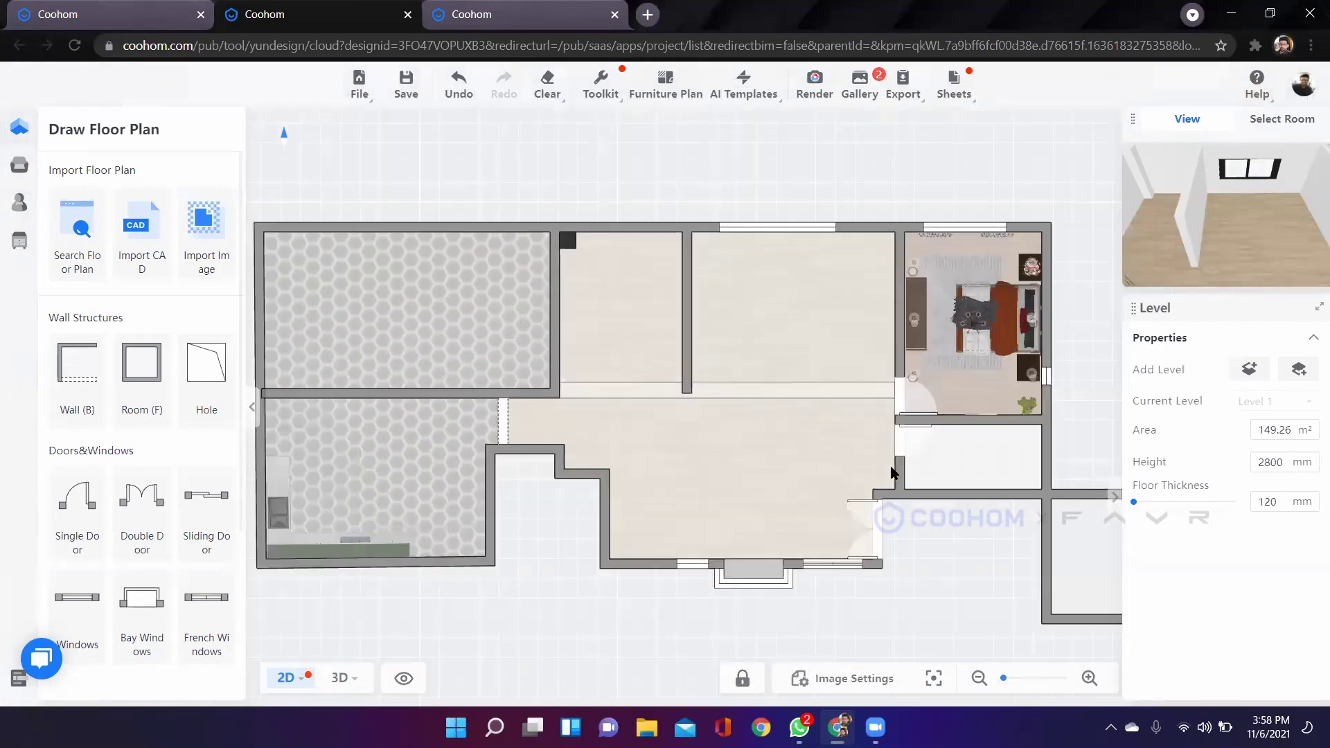
# Reopen the render setup in Panorama mode and show the 2D plan as the main view for placing the camera.
pyautogui.click(815, 83)
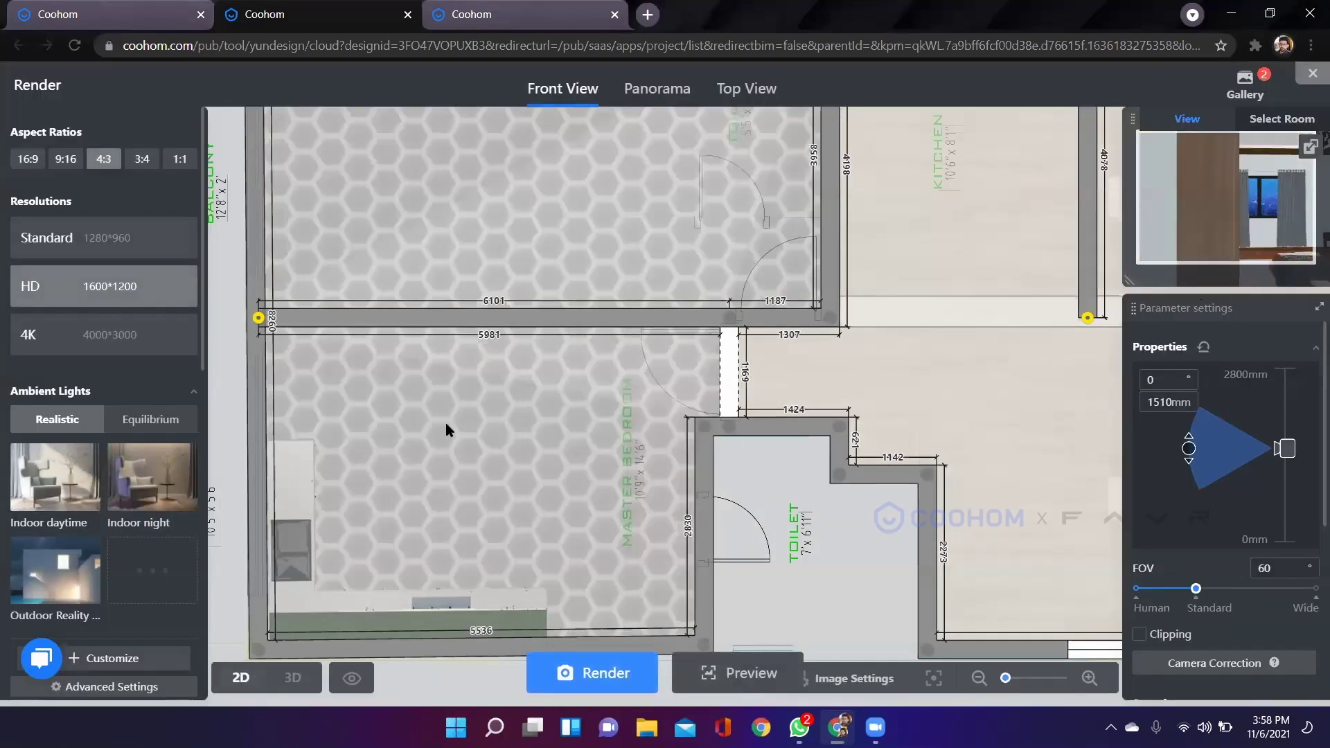
pyautogui.scroll(-2, 443, 423)
pyautogui.click(657, 89)
pyautogui.click(1309, 147)
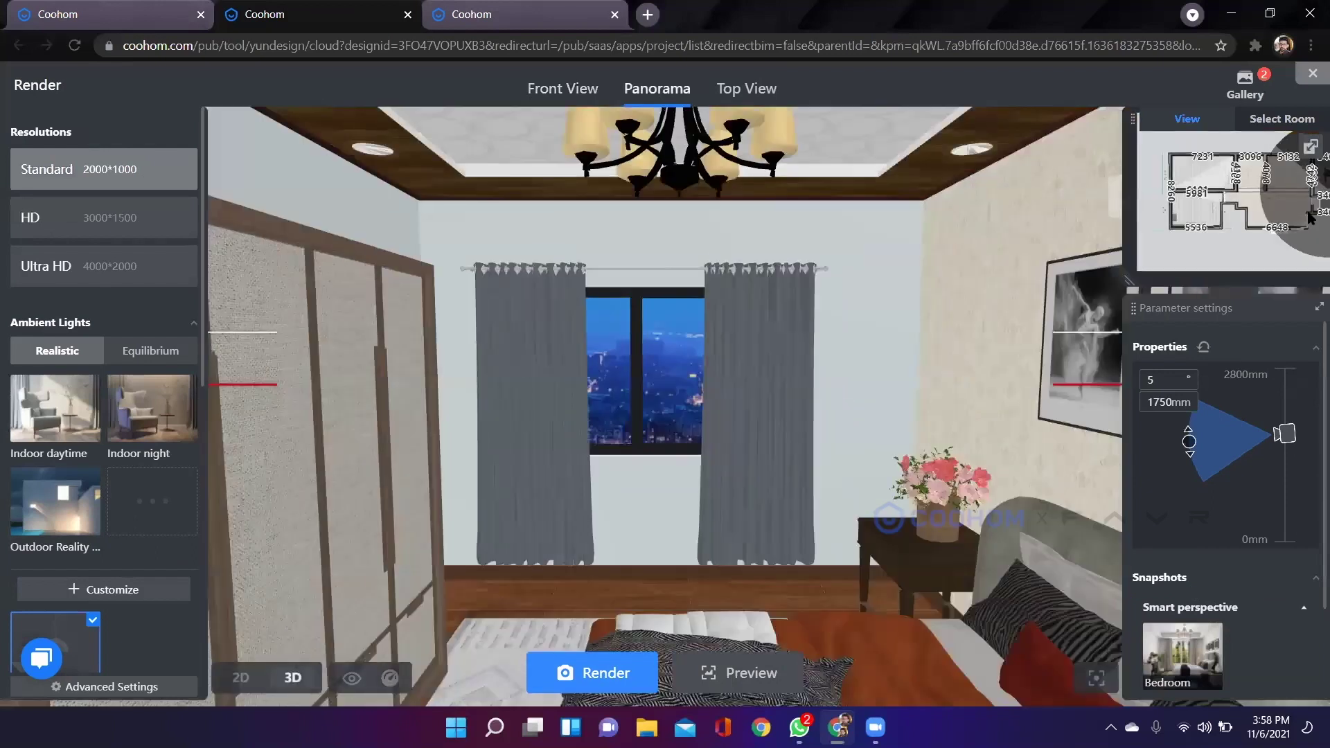
pyautogui.moveTo(1309, 217); pyautogui.dragTo(1304, 211)
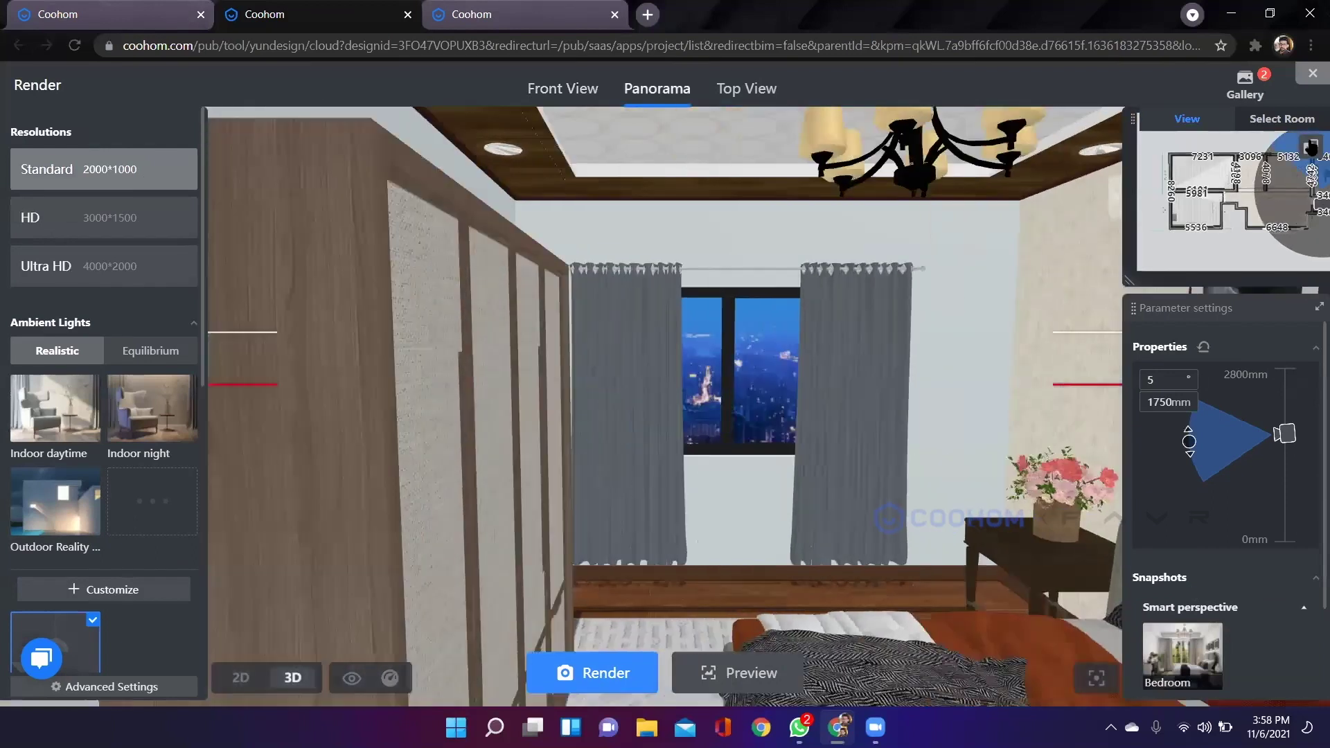
pyautogui.click(1309, 146)
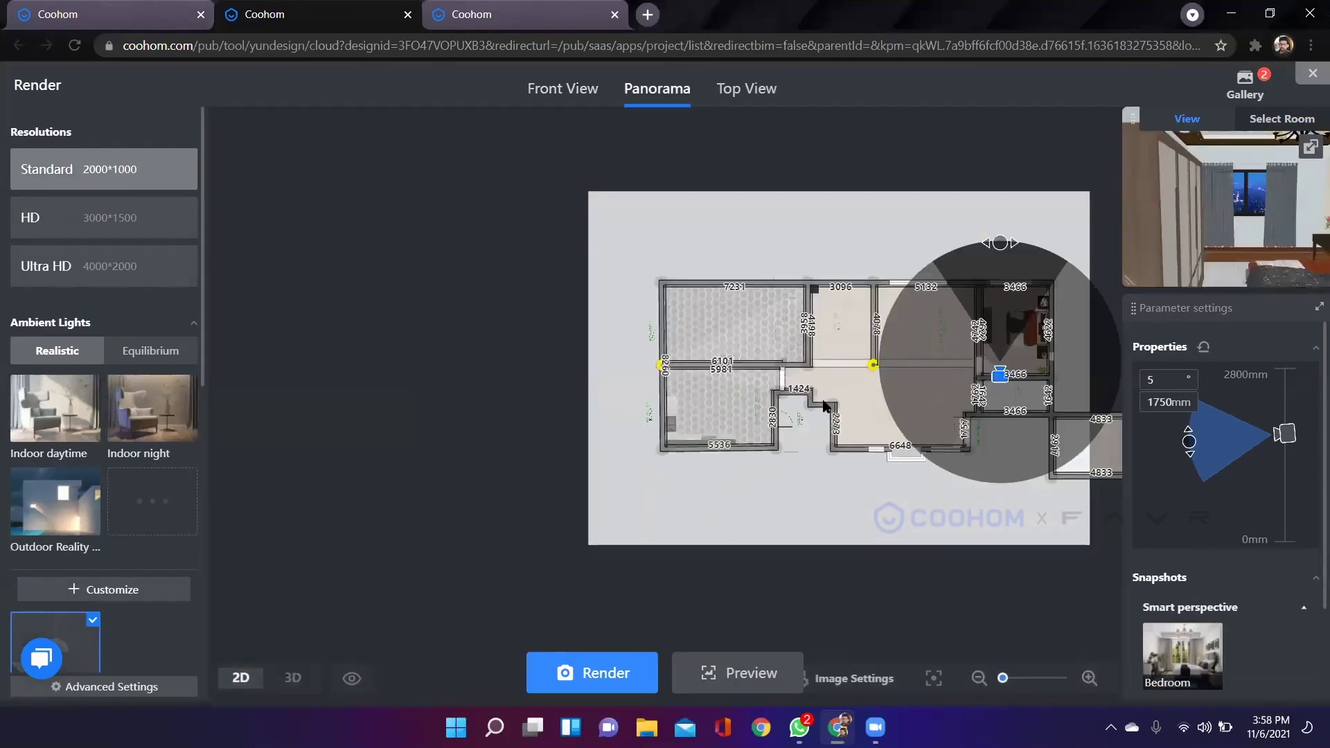
# Place the panorama camera in the middle of the tiled room with the kitchen counters and turn it to 225° toward their corner.
pyautogui.click(730, 399)
pyautogui.scroll(4, 731, 399)
pyautogui.scroll(3, 752, 368)
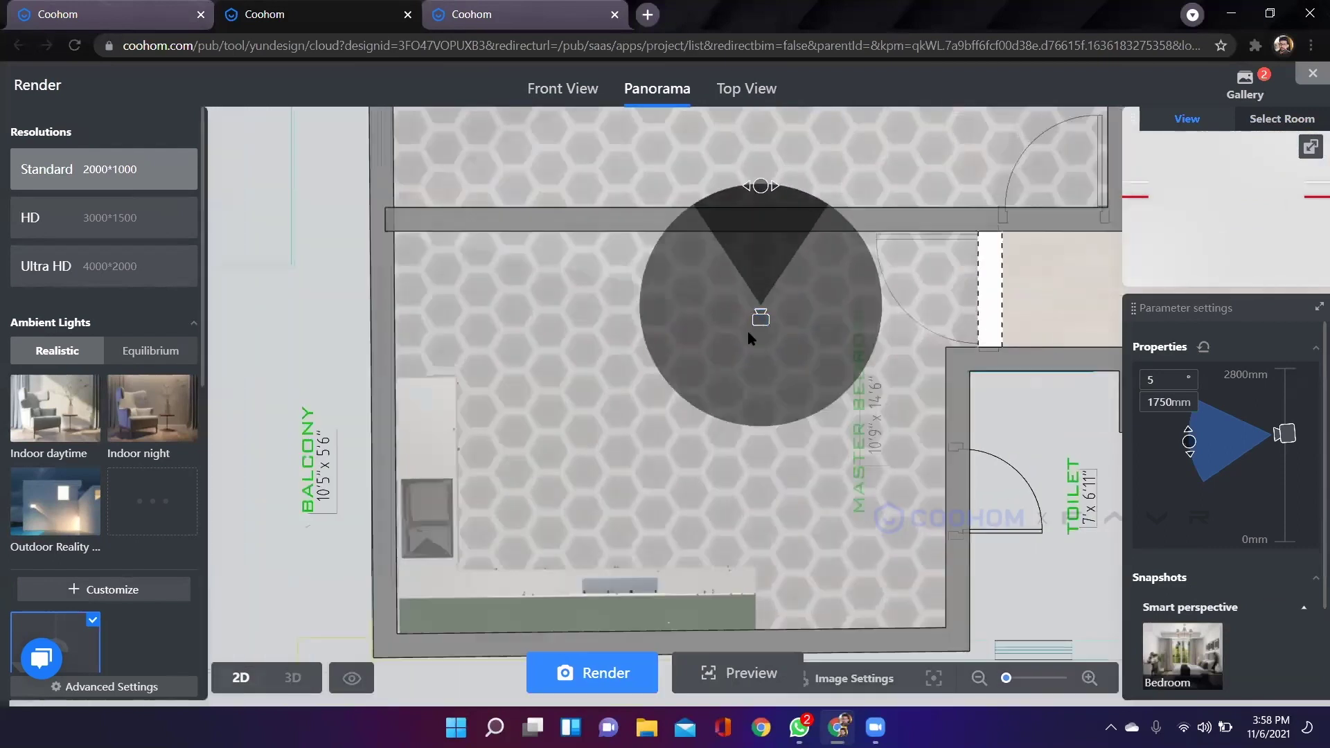
pyautogui.moveTo(760, 320); pyautogui.dragTo(687, 407)
pyautogui.moveTo(579, 355); pyautogui.dragTo(583, 554)
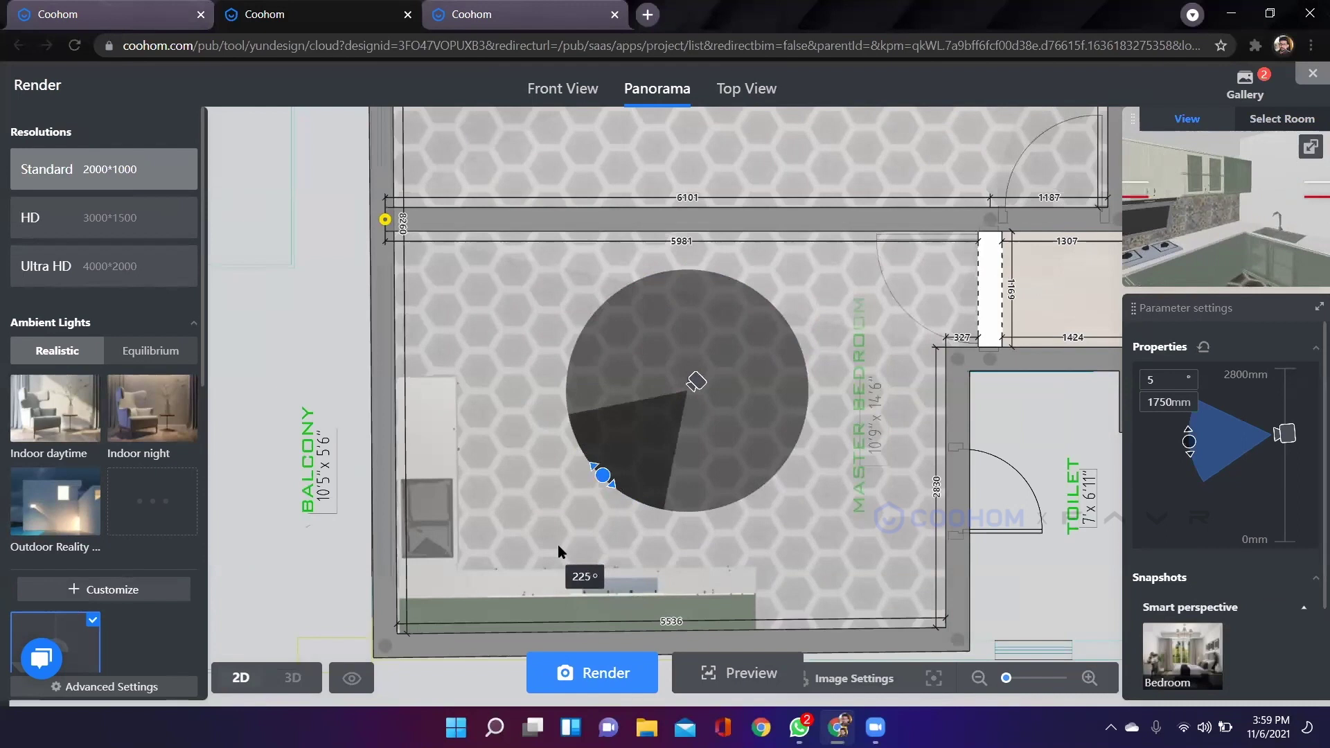
# Render the kitchen-counter room as an HD 3000*1500 panorama with Indoor daytime ambient lighting.
pyautogui.click(175, 226)
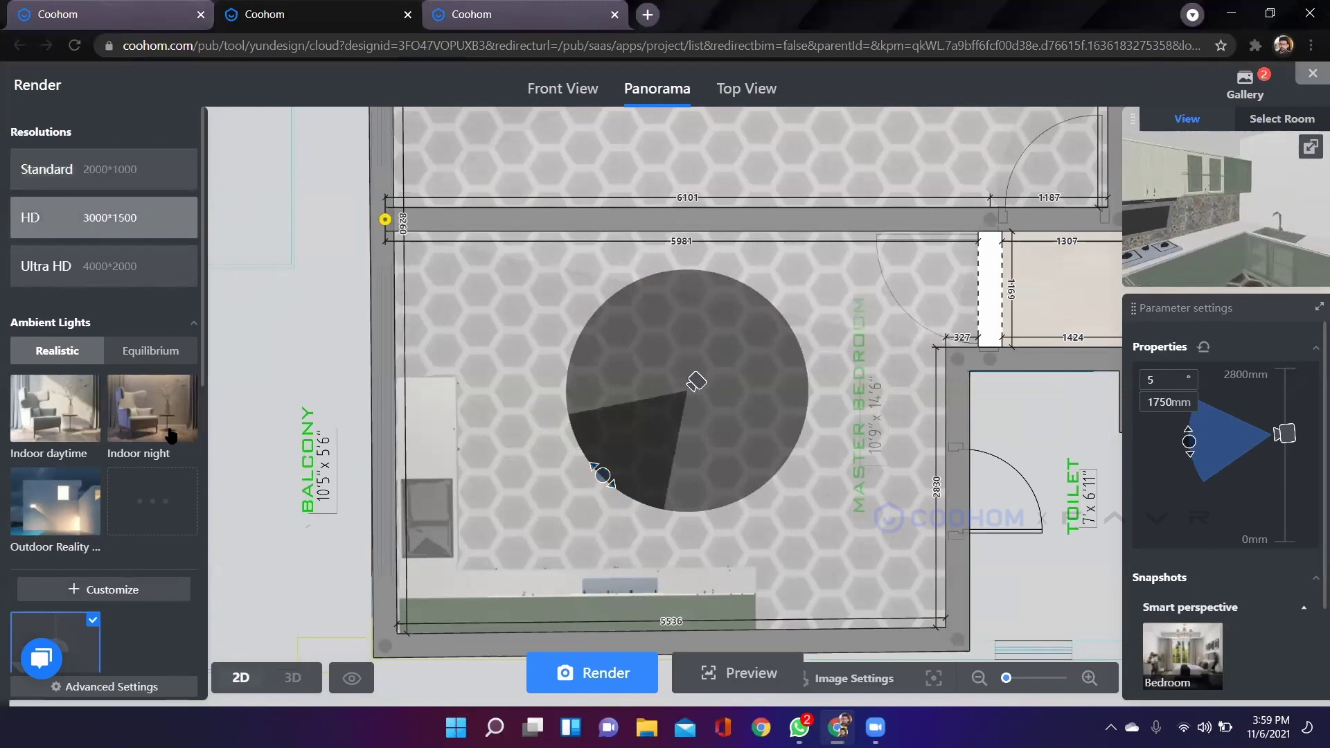
pyautogui.scroll(-5, 138, 465)
pyautogui.click(137, 228)
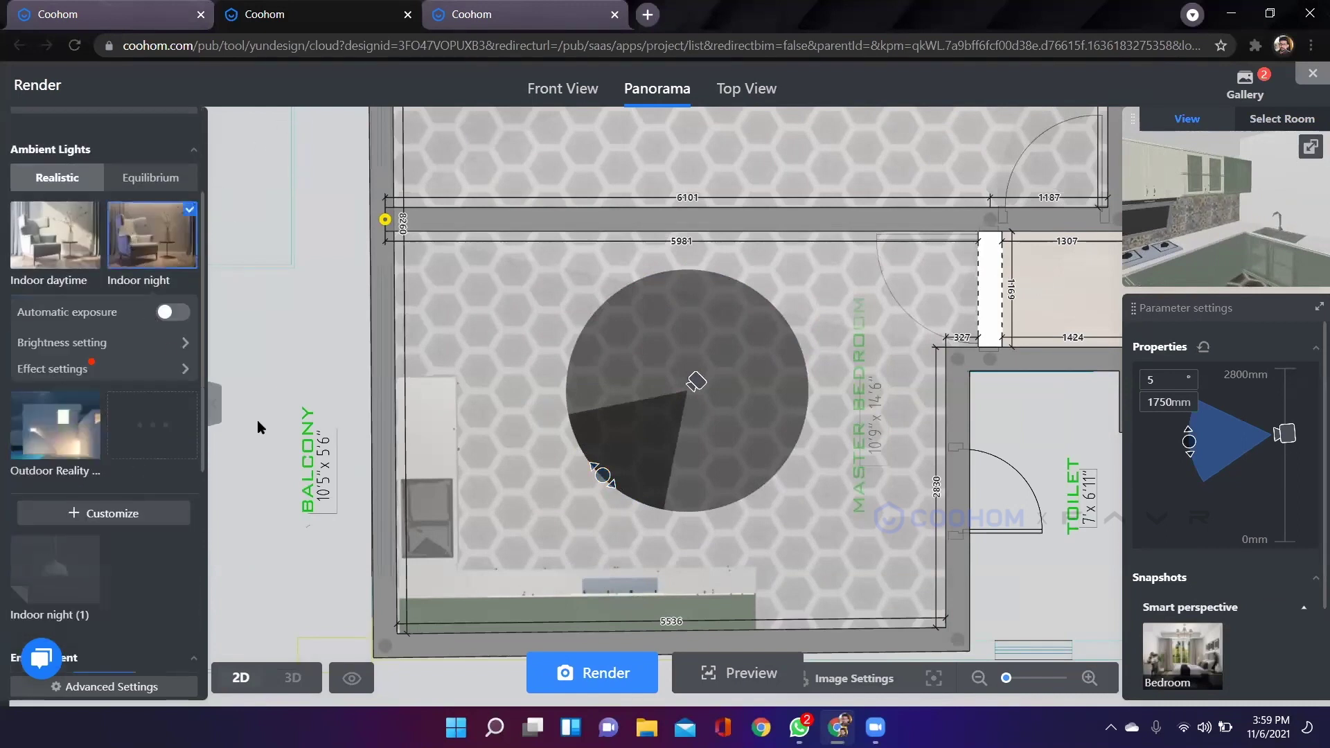
pyautogui.click(46, 251)
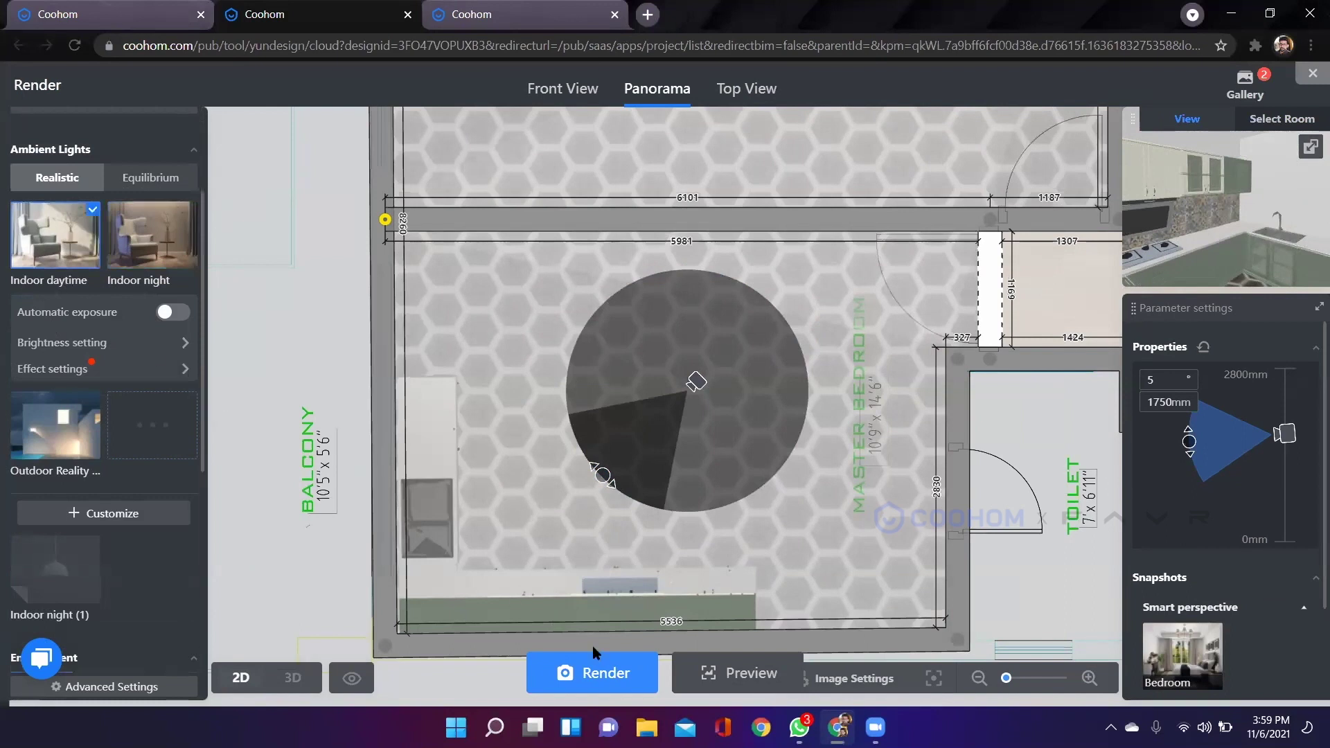
pyautogui.click(597, 674)
# Move the panorama camera into the furnished bedroom and turn it to 36° toward the bed.
pyautogui.scroll(-5, 563, 478)
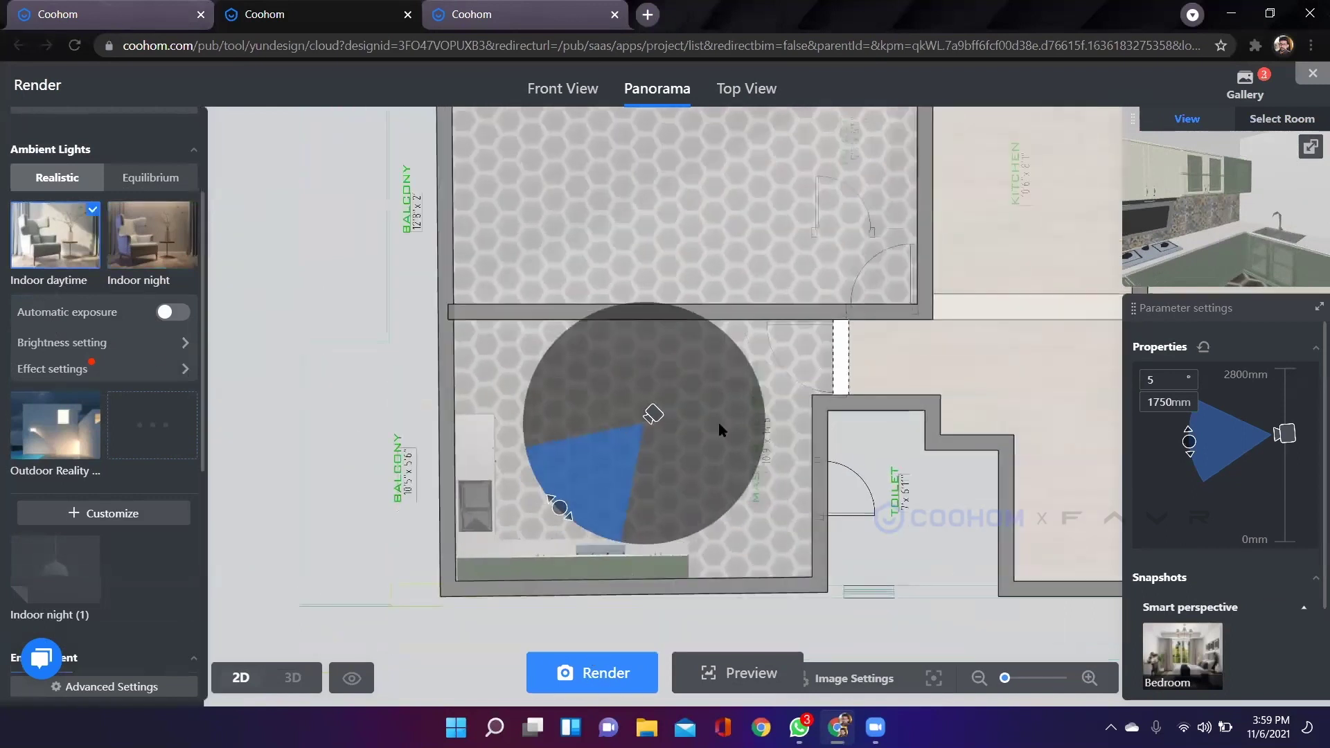
pyautogui.moveTo(815, 471); pyautogui.dragTo(479, 493)
pyautogui.moveTo(281, 454); pyautogui.dragTo(891, 351)
pyautogui.scroll(5, 899, 356)
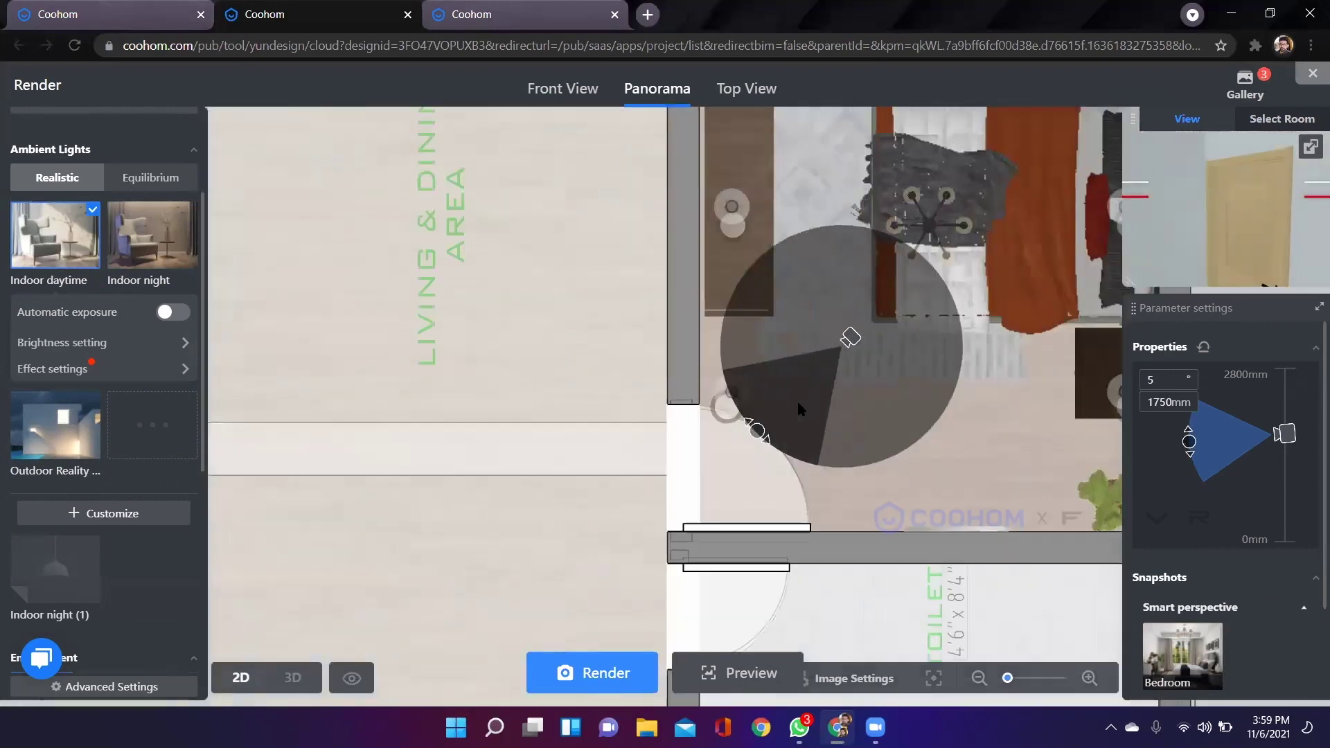
pyautogui.moveTo(758, 430); pyautogui.dragTo(913, 251)
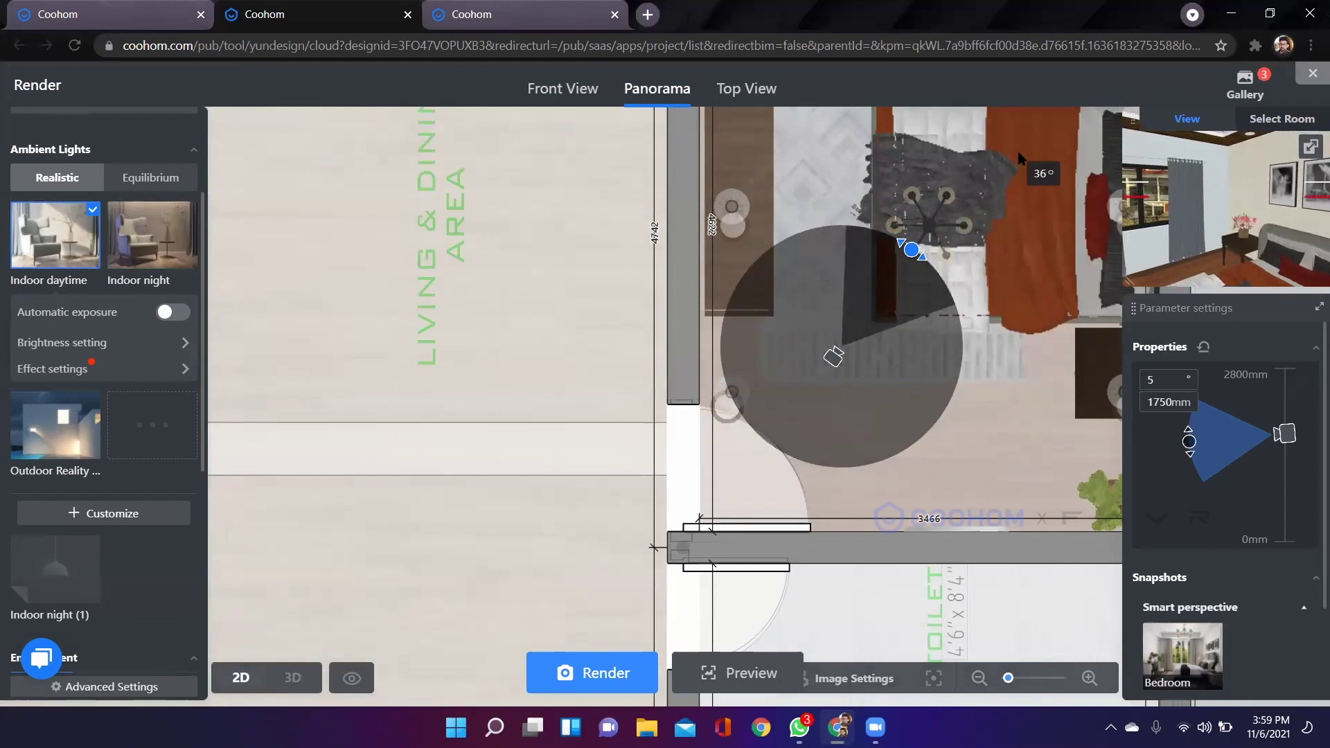
# Check the queued Front View and Panorama renders in the full gallery, and return to the render setup.
pyautogui.click(1244, 78)
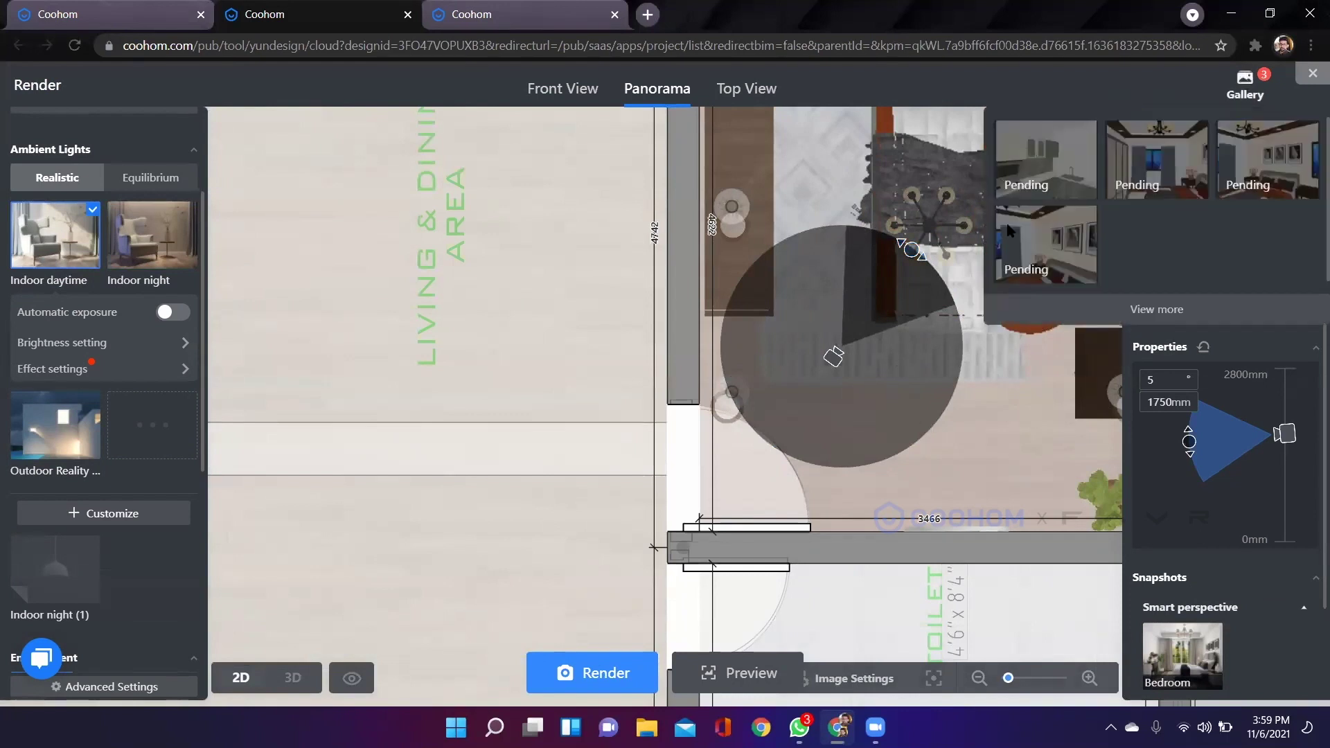
pyautogui.click(1155, 309)
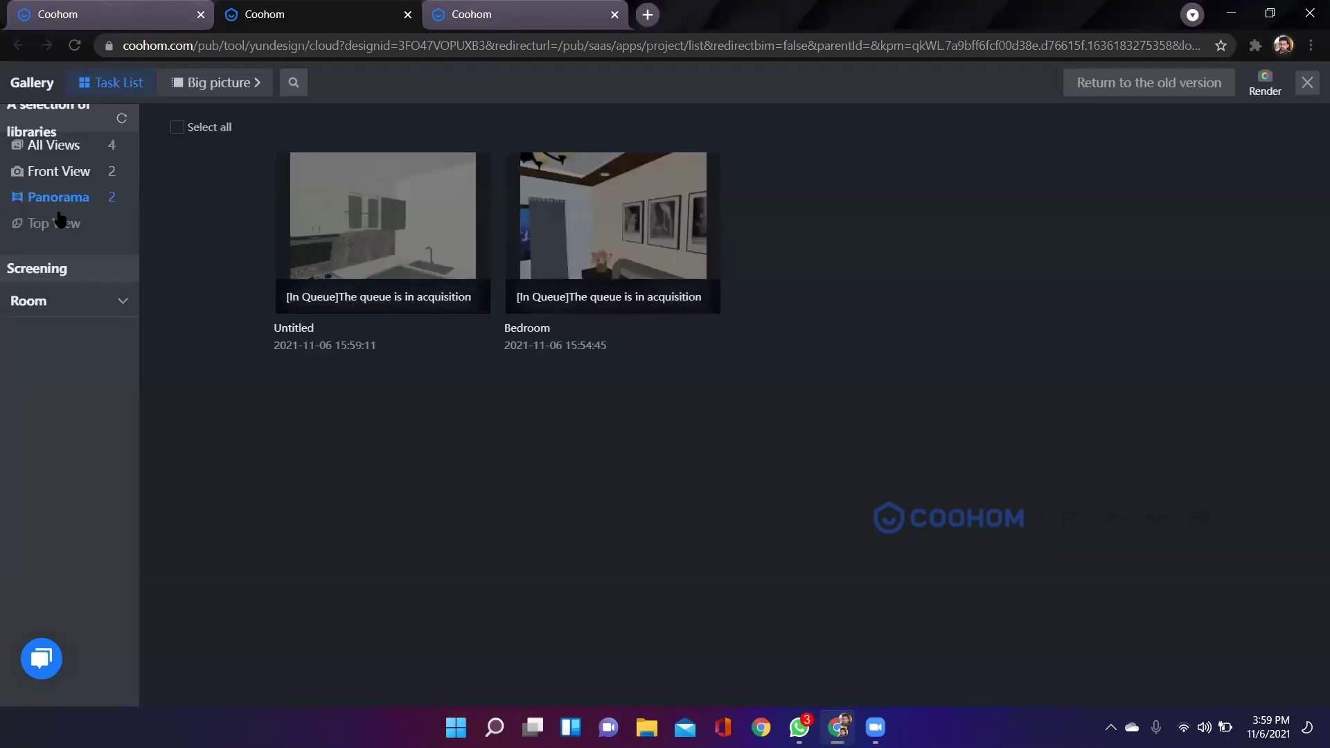
pyautogui.click(68, 174)
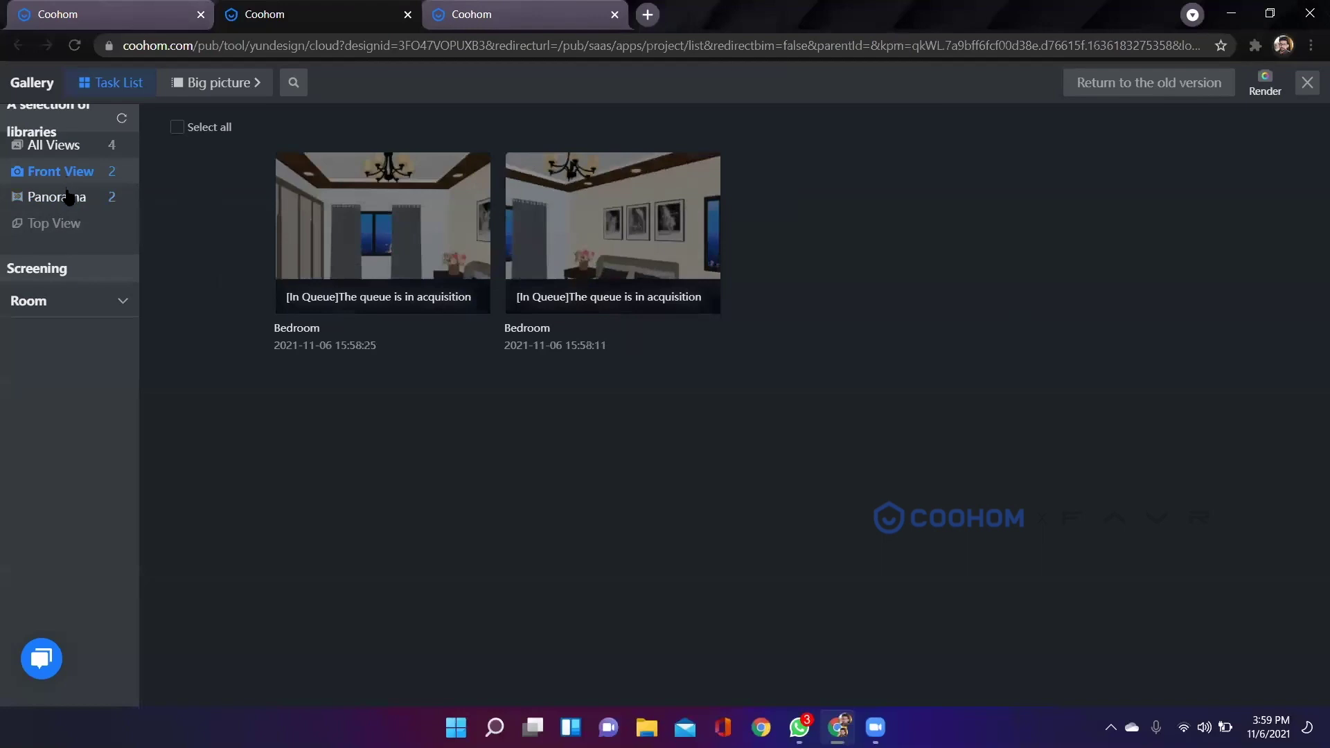
pyautogui.click(69, 197)
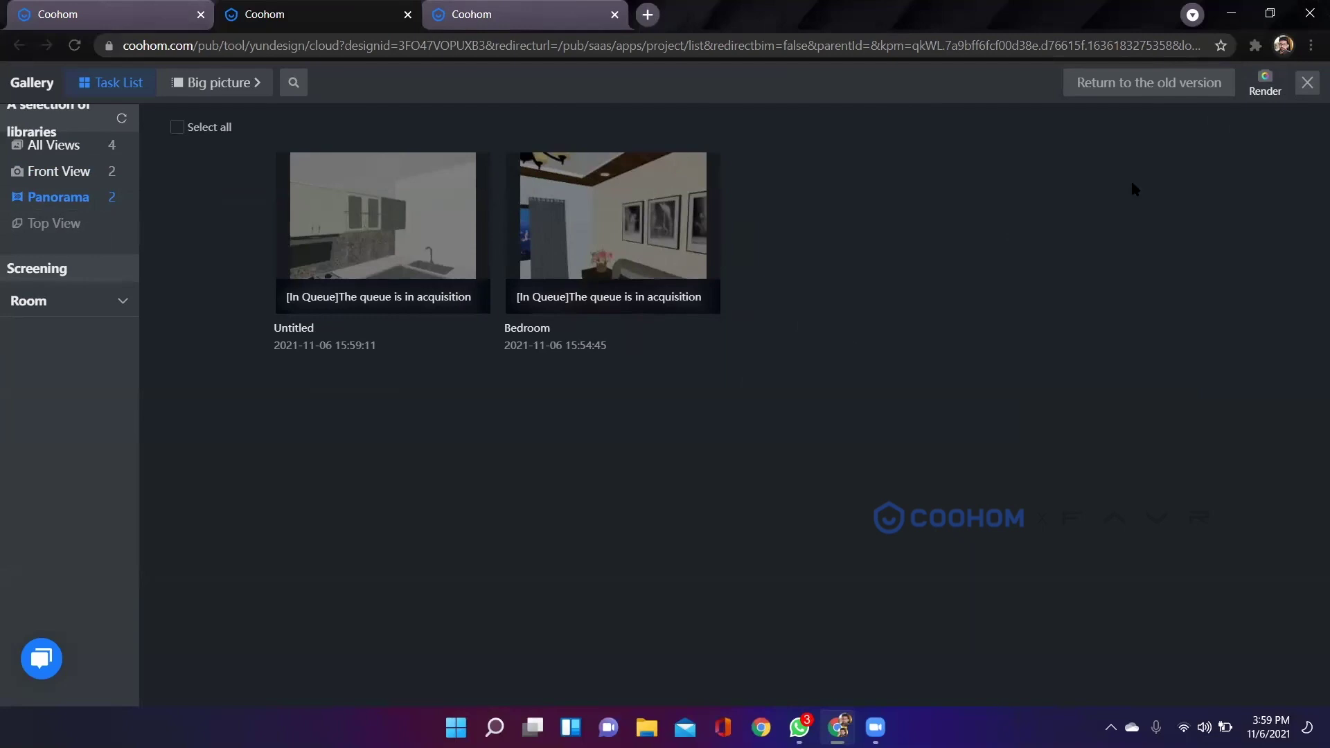
pyautogui.click(1307, 85)
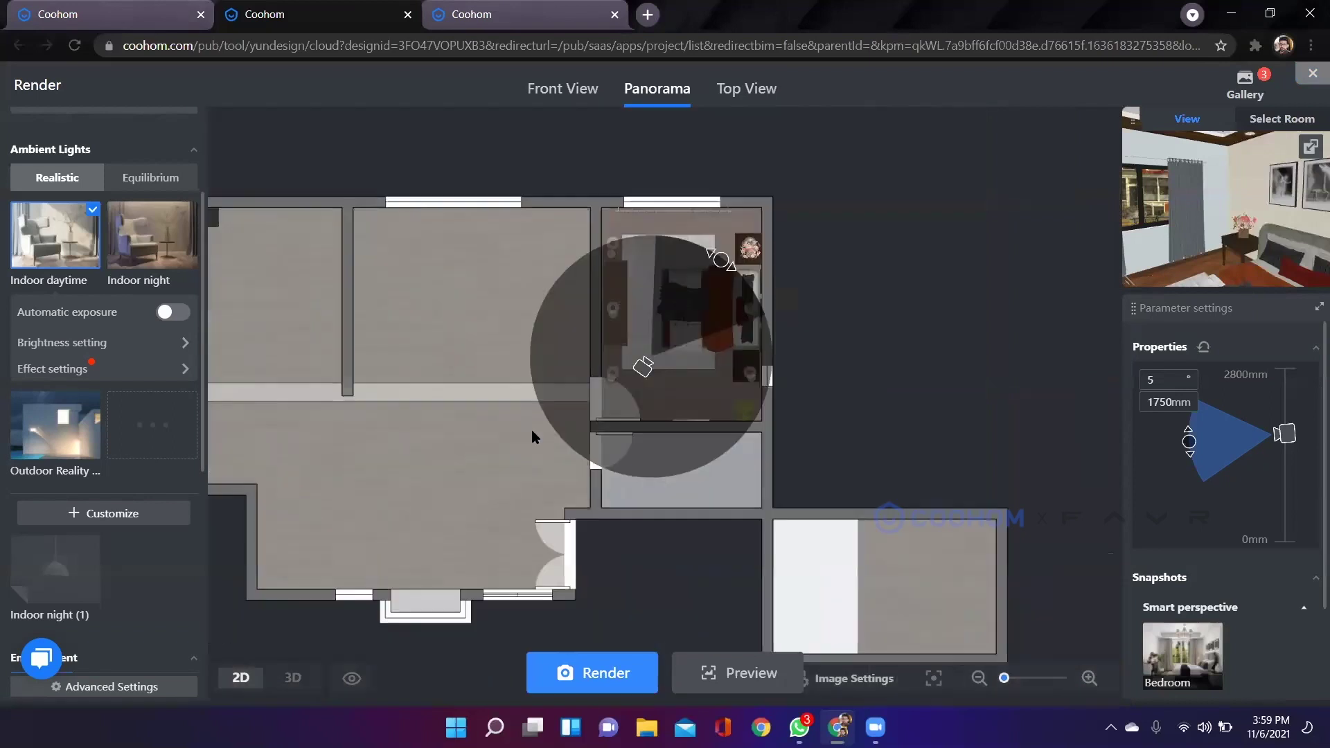
# Move the panorama camera into the living area and aim it toward the passage leading to the tiled rooms.
pyautogui.scroll(3, 532, 435)
pyautogui.moveTo(743, 305); pyautogui.dragTo(403, 487)
pyautogui.scroll(-3, 405, 491)
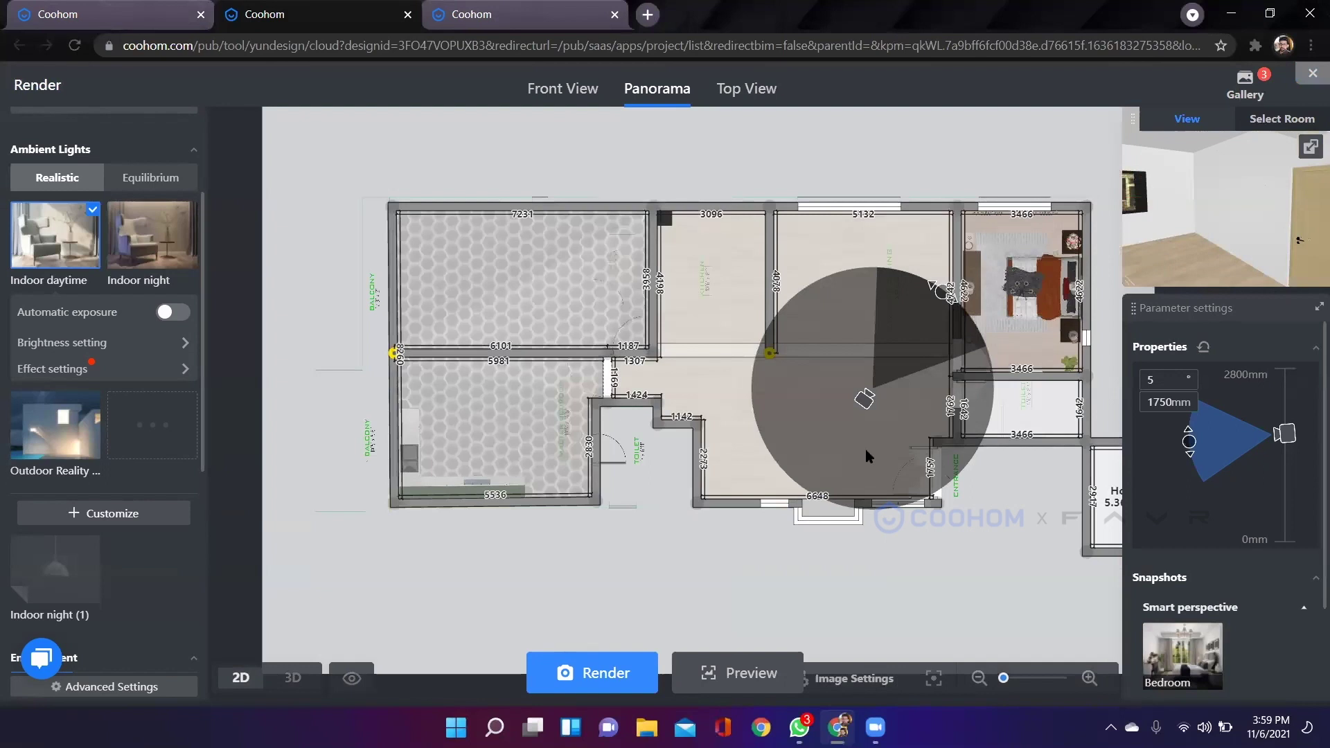
pyautogui.scroll(2, 868, 458)
pyautogui.moveTo(863, 371); pyautogui.dragTo(747, 398)
pyautogui.moveTo(823, 294); pyautogui.dragTo(535, 436)
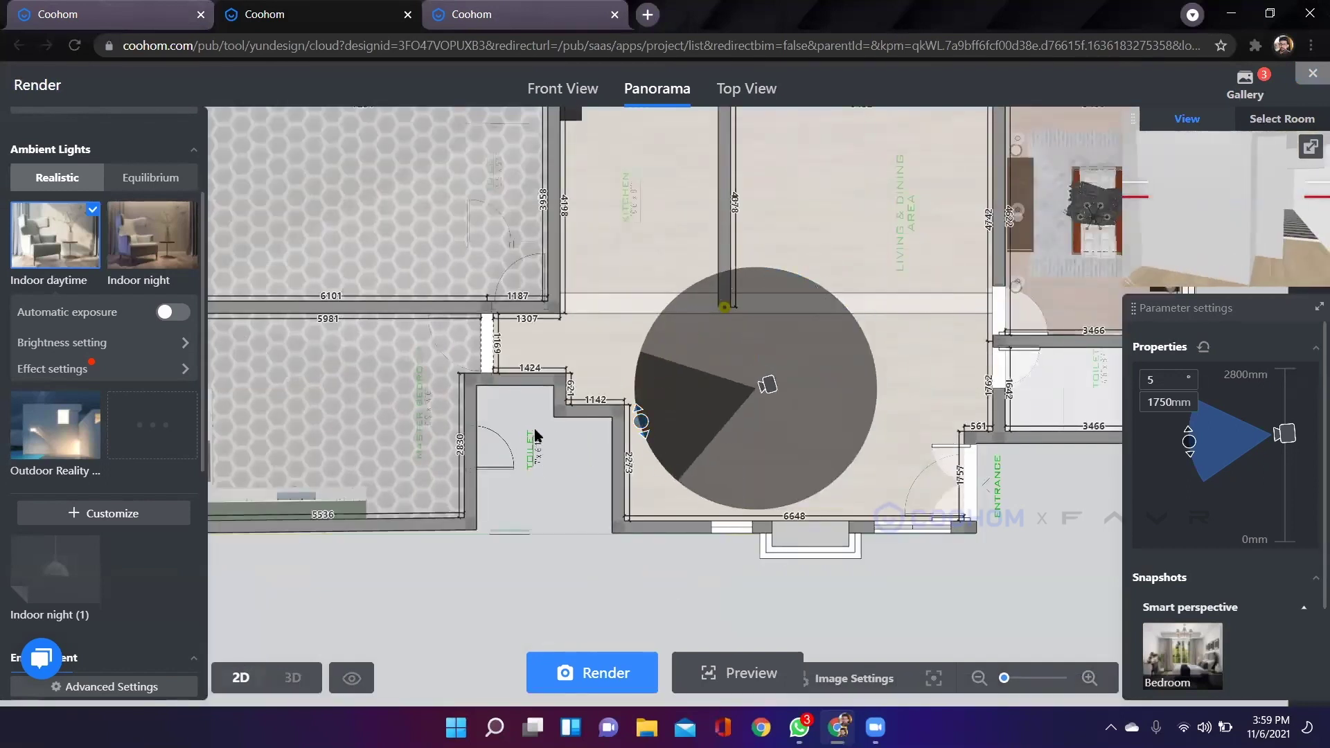
pyautogui.scroll(-2, 535, 437)
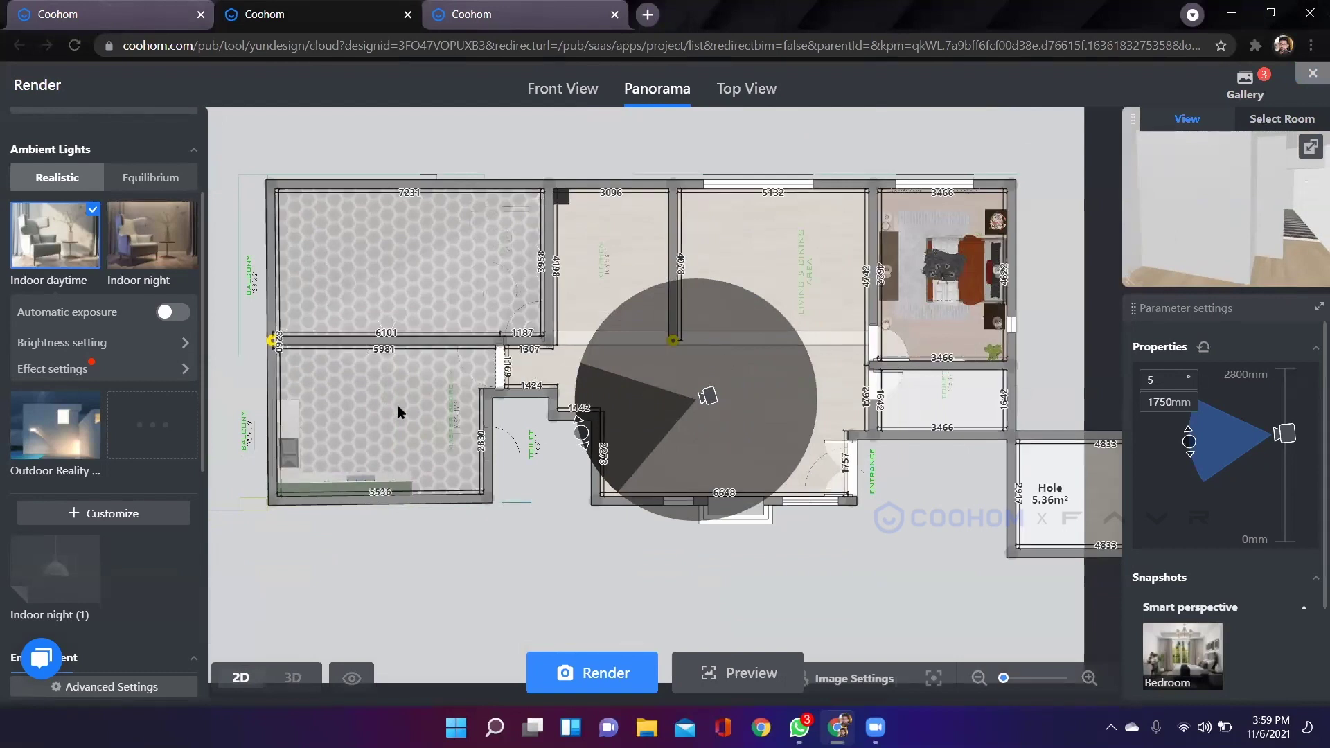
pyautogui.scroll(2, 597, 545)
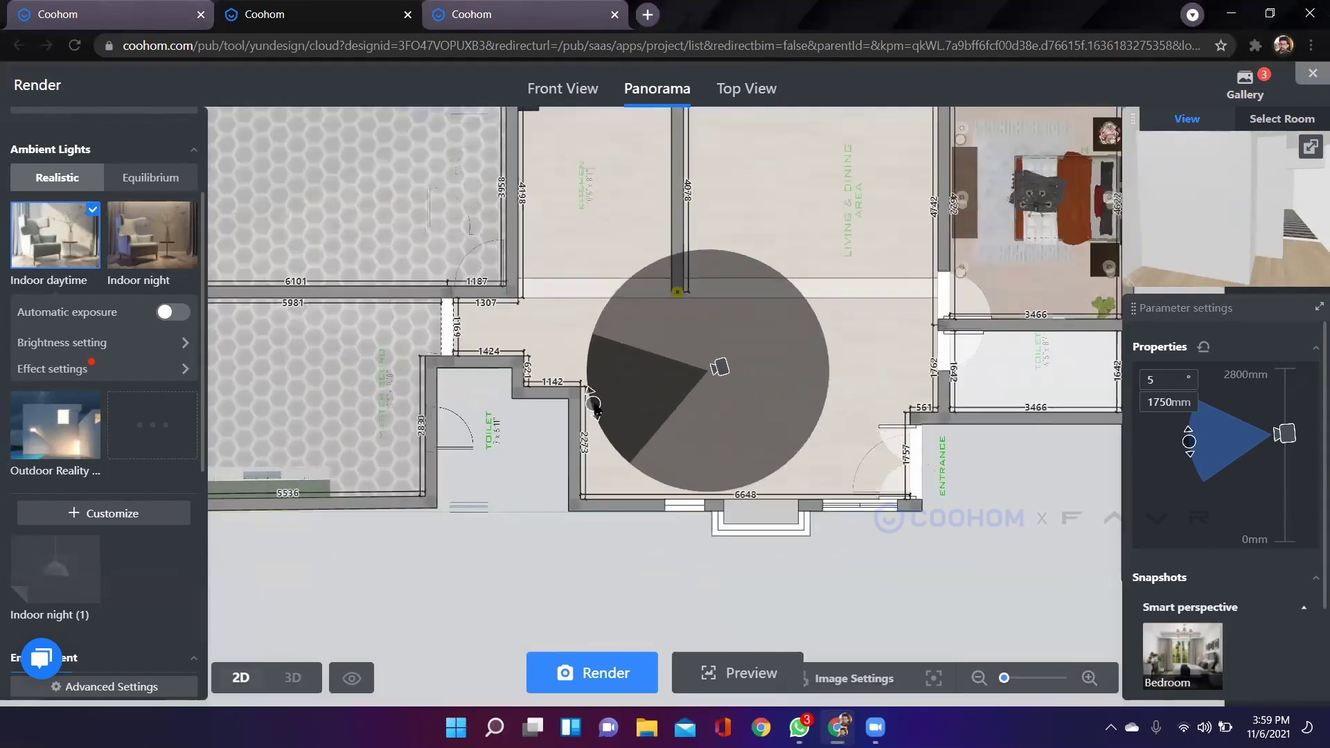
pyautogui.moveTo(590, 407); pyautogui.dragTo(584, 378)
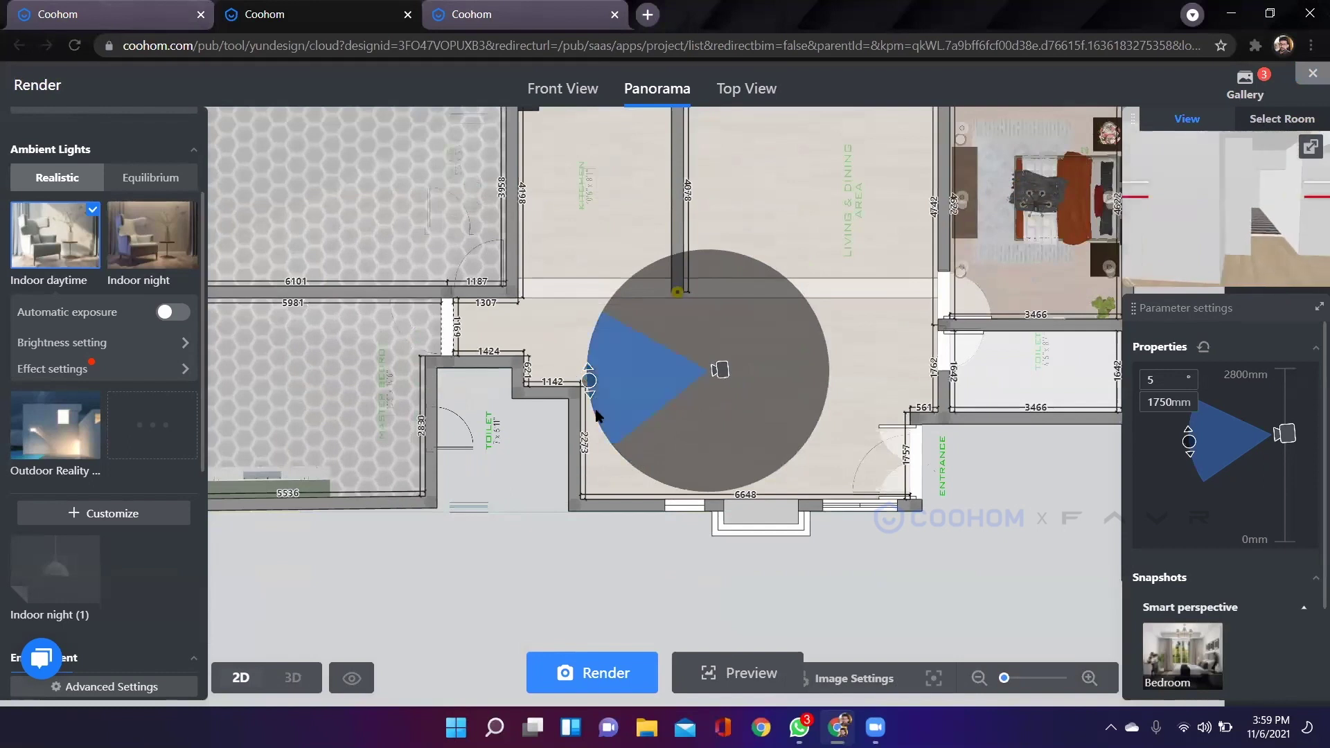
pyautogui.scroll(-3, 596, 411)
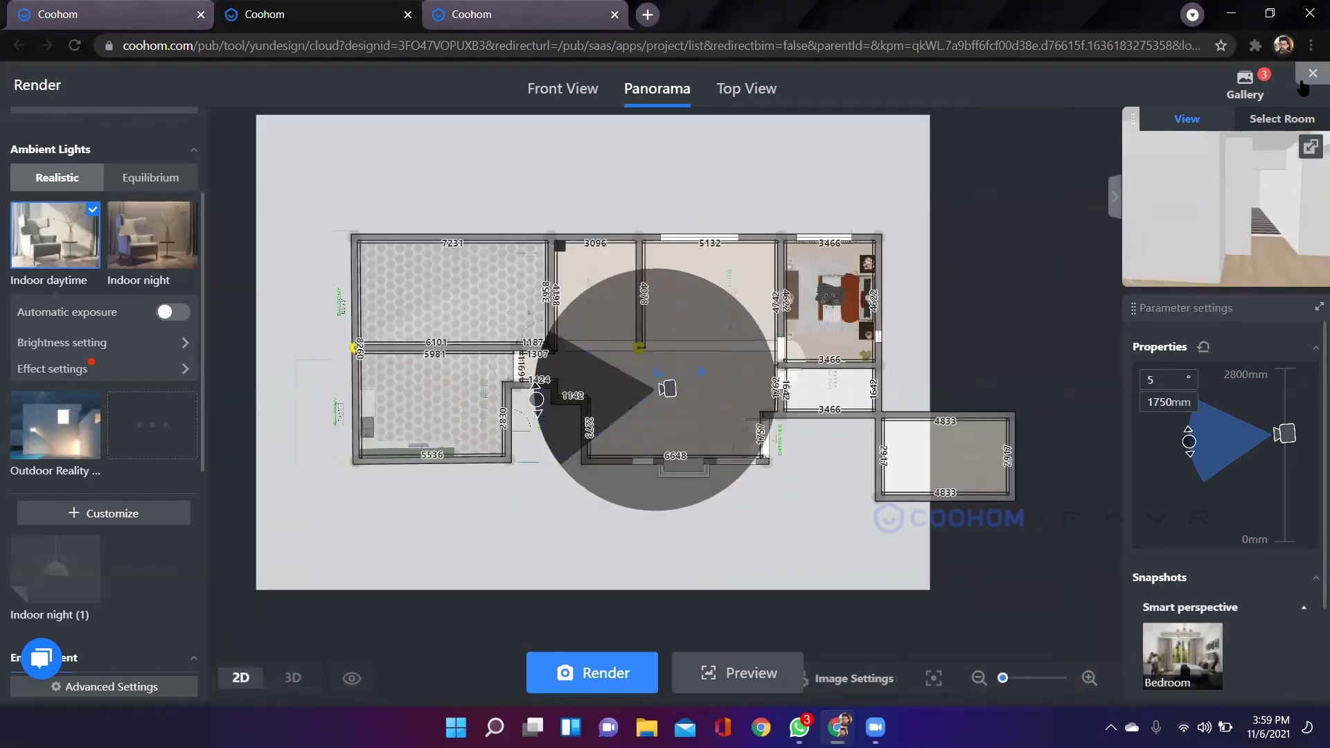
# Leave the render setup and wall off the toilet in the upper tiled room with 240 mm walls, about 1690 by 2748 mm inside.
pyautogui.scroll(-3, 679, 534)
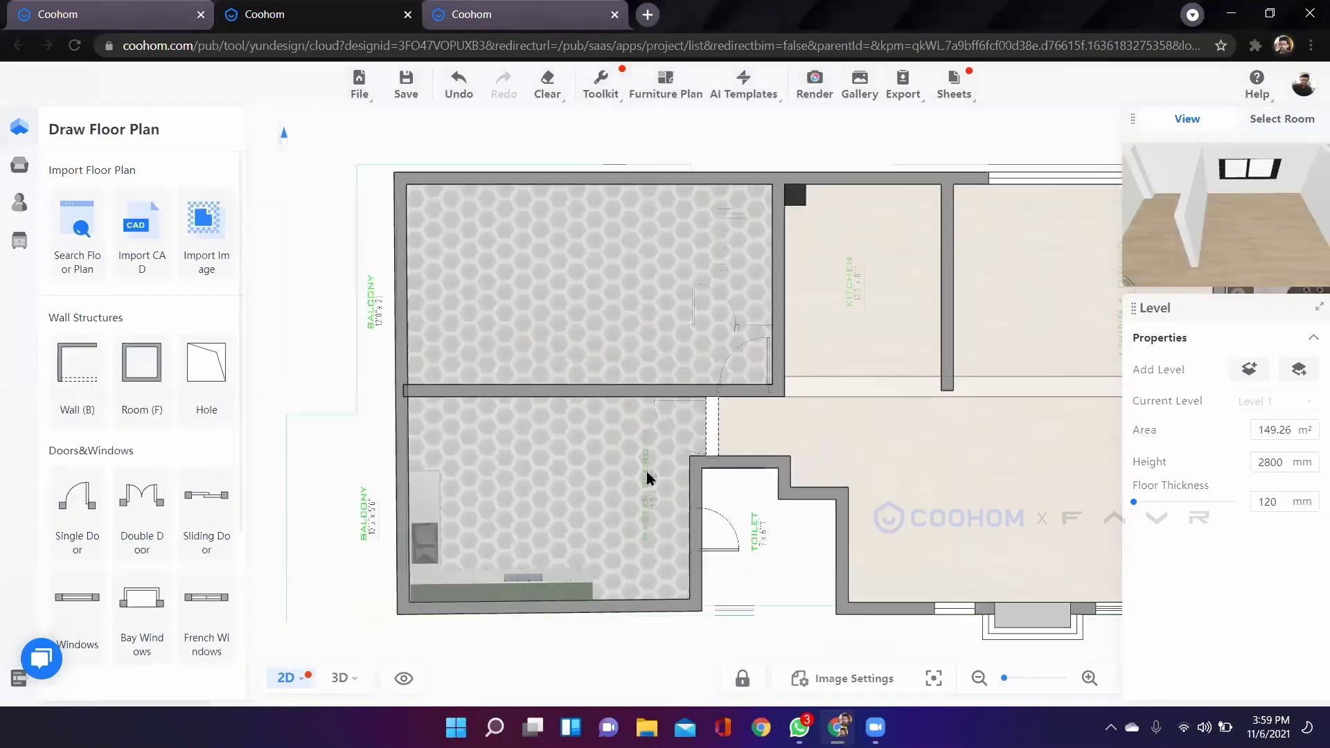
pyautogui.moveTo(512, 539); pyautogui.dragTo(452, 567)
pyautogui.scroll(3, 485, 495)
pyautogui.scroll(6, 454, 573)
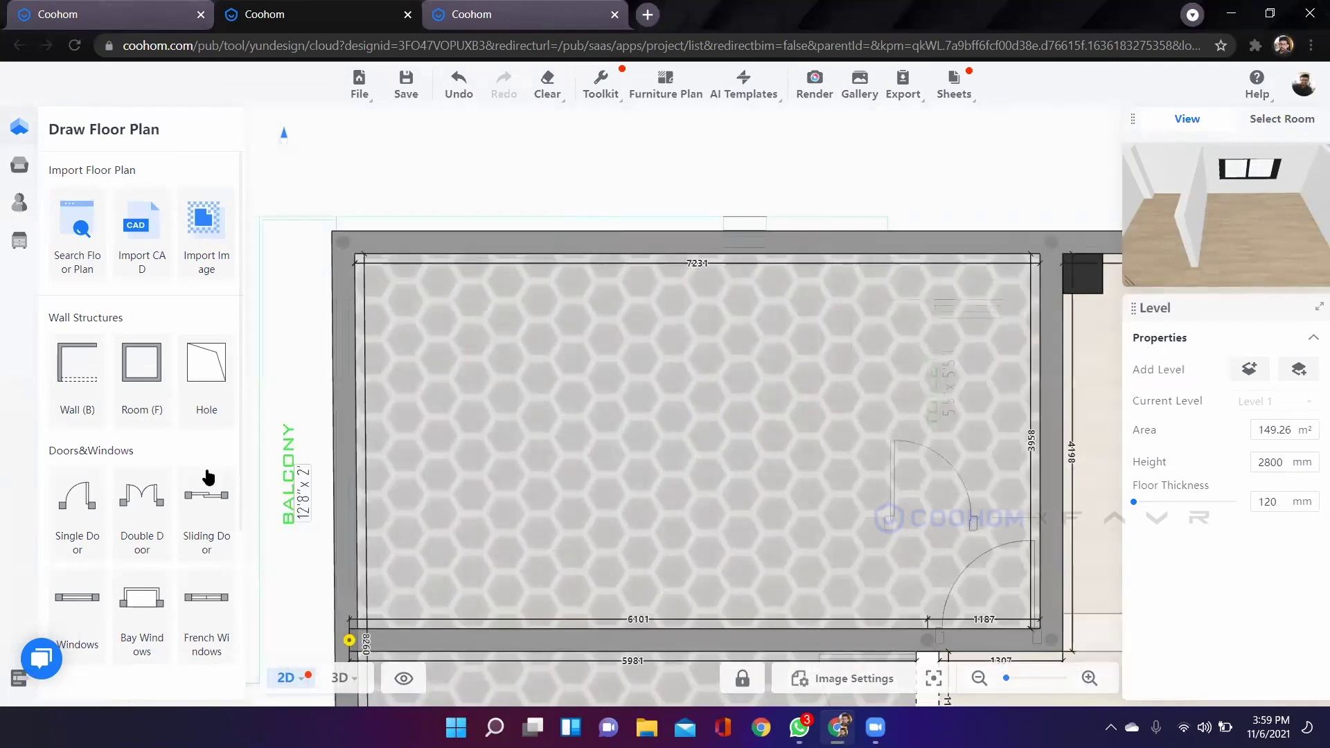
pyautogui.click(77, 362)
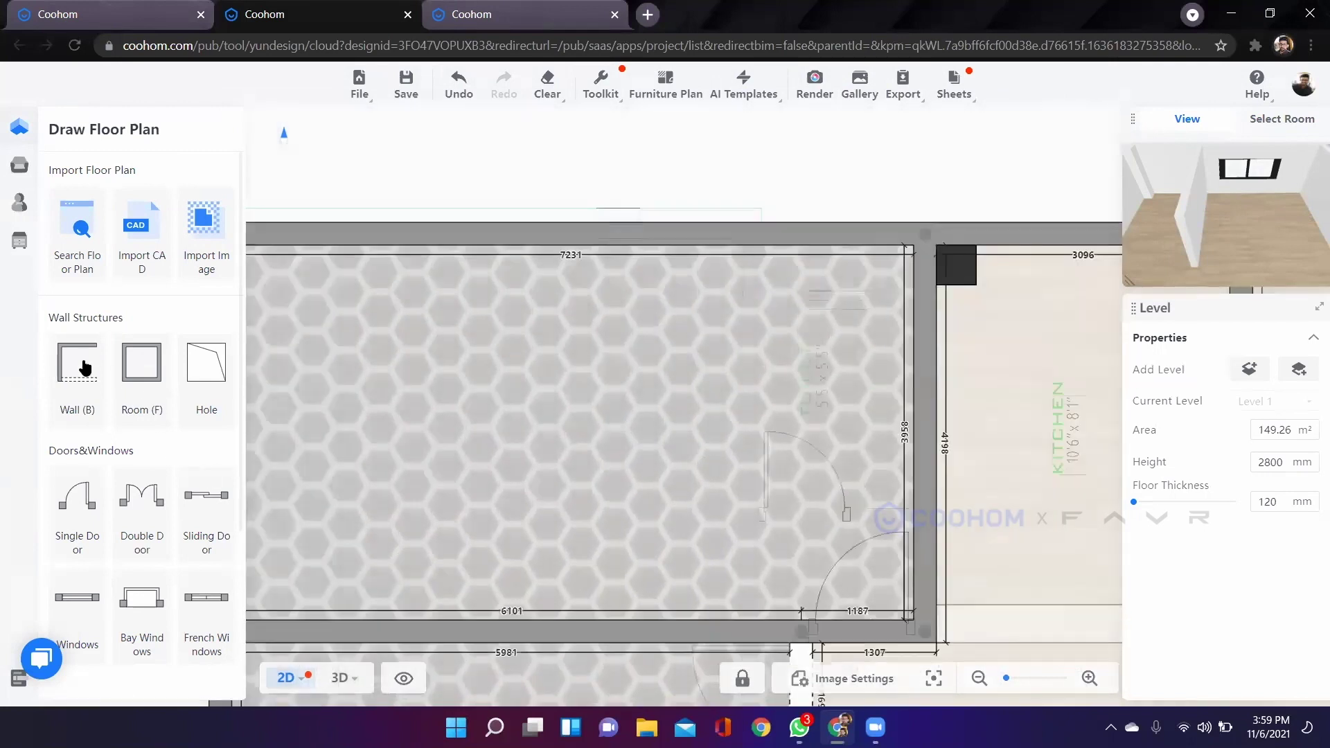
pyautogui.click(742, 236)
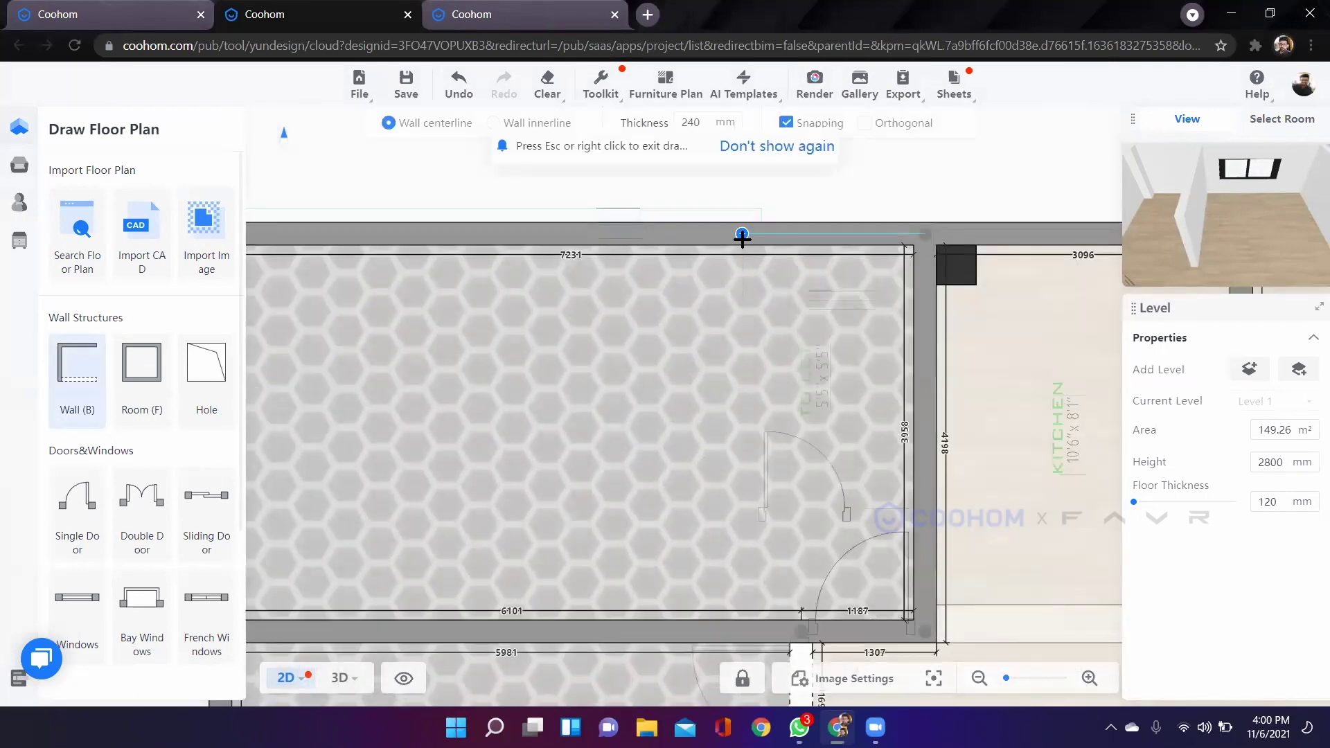
pyautogui.click(741, 516)
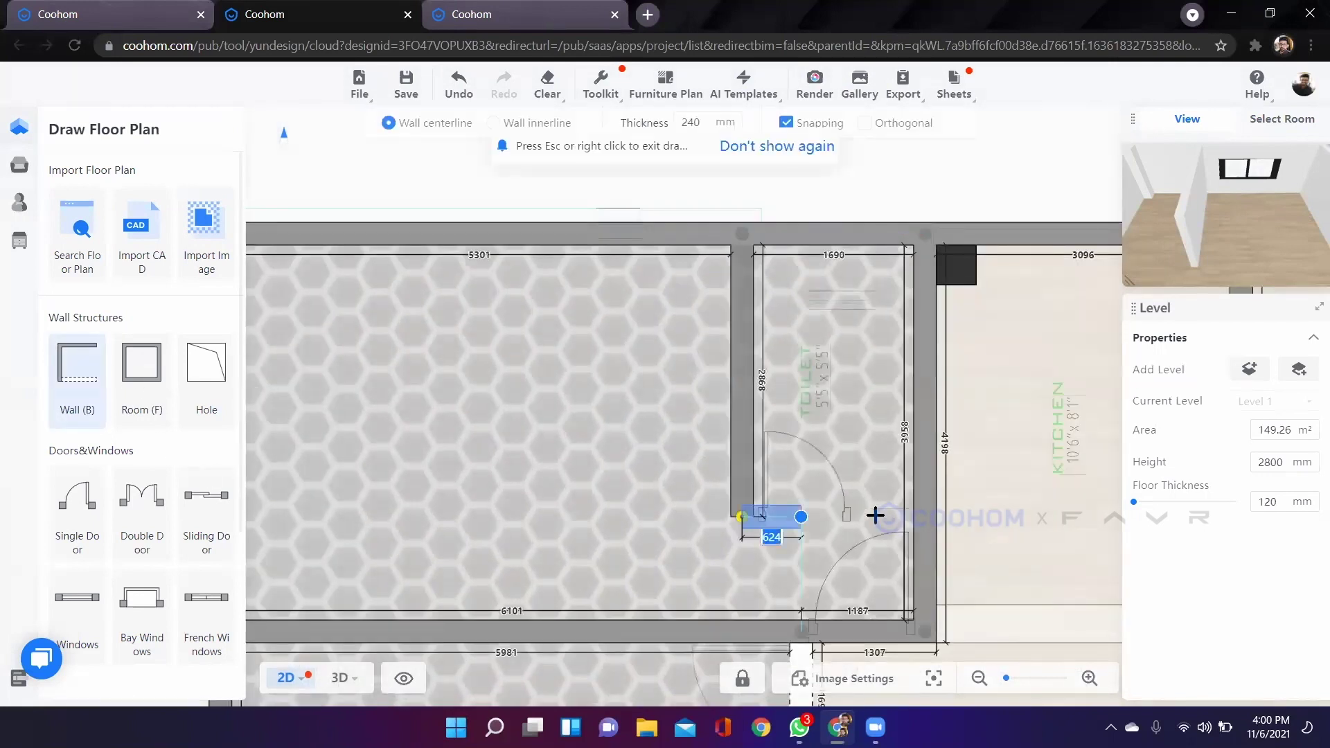
pyautogui.click(912, 516)
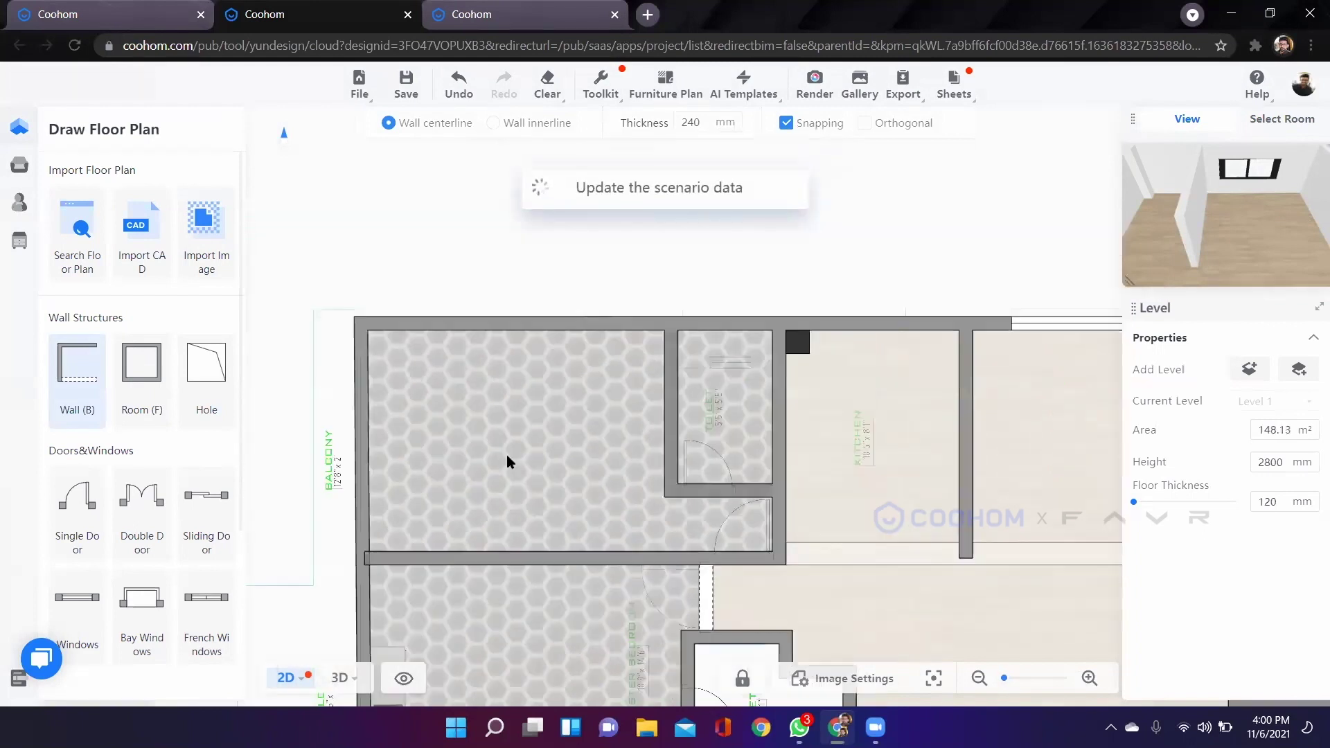
pyautogui.press('Escape')
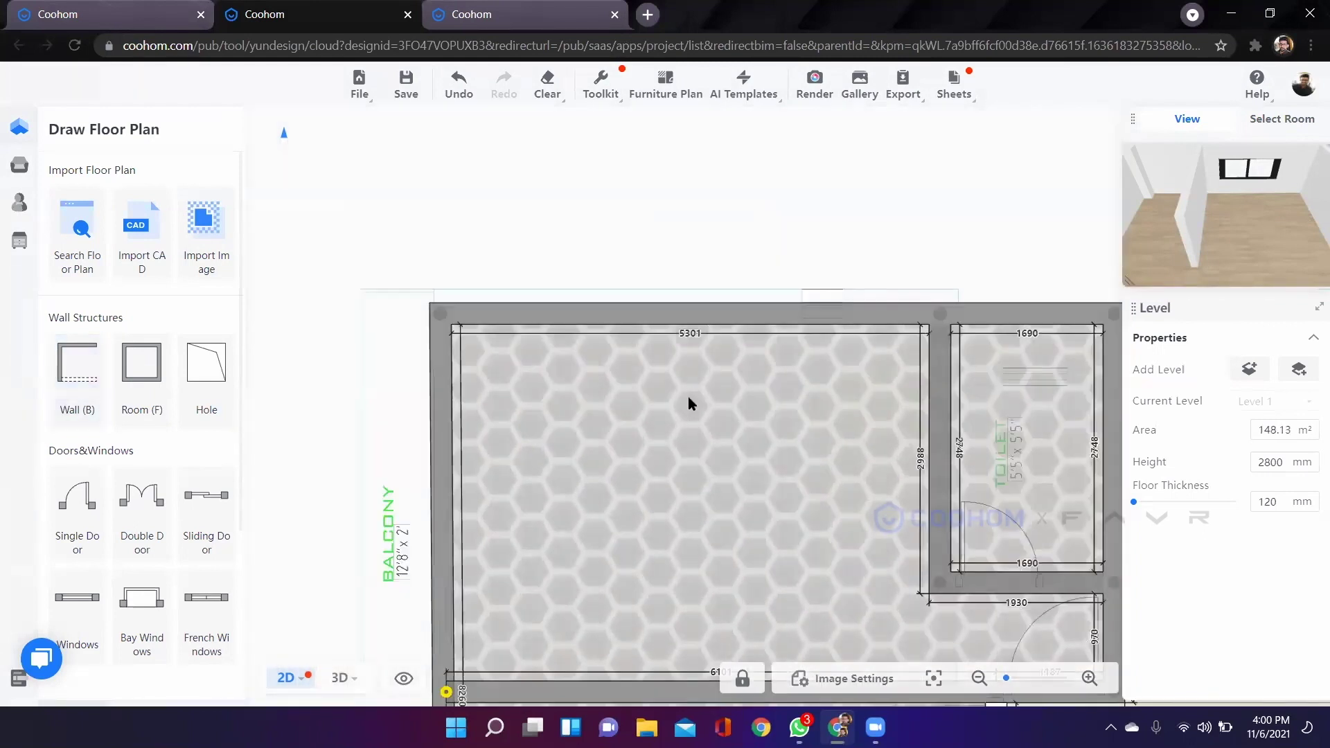
# Add a window to the upper tiled room's outer top wall and shorten it to about 459 mm to match the plan's mark.
pyautogui.scroll(2, 687, 399)
pyautogui.click(99, 605)
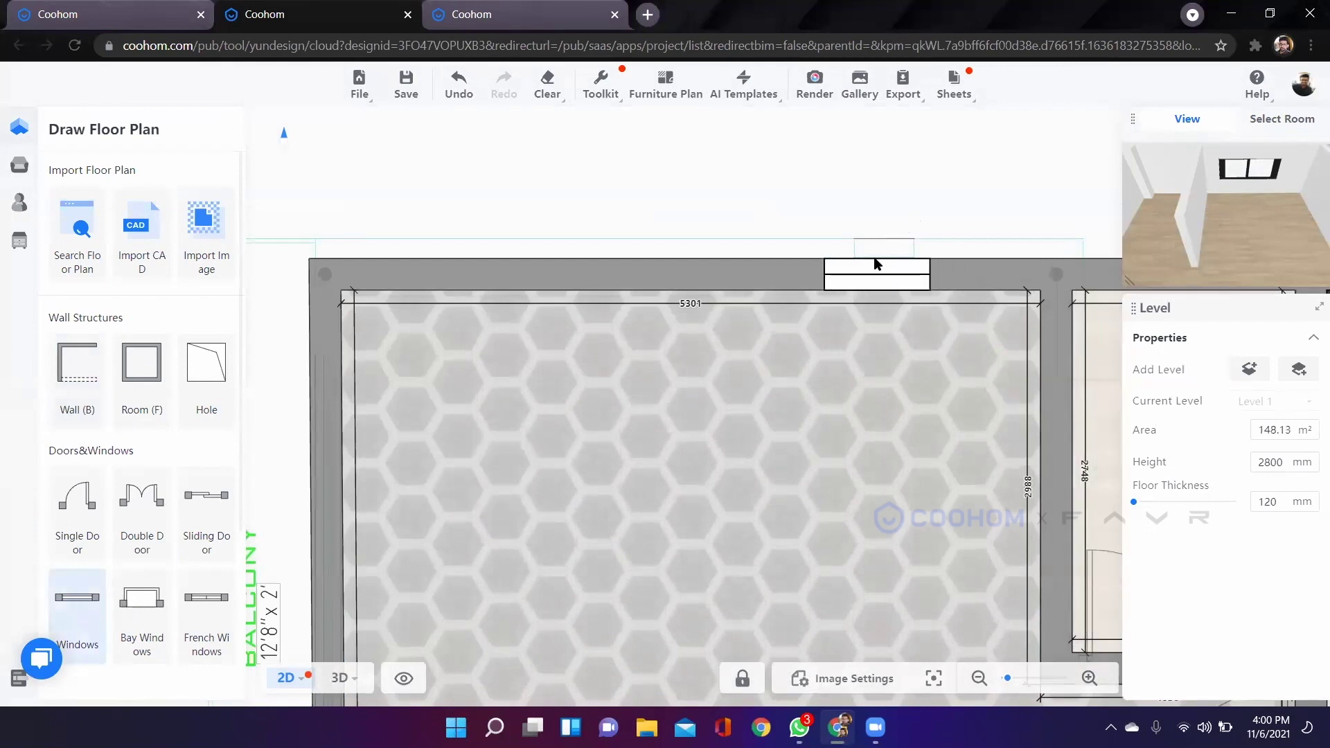
pyautogui.click(850, 281)
pyautogui.moveTo(816, 280); pyautogui.dragTo(849, 280)
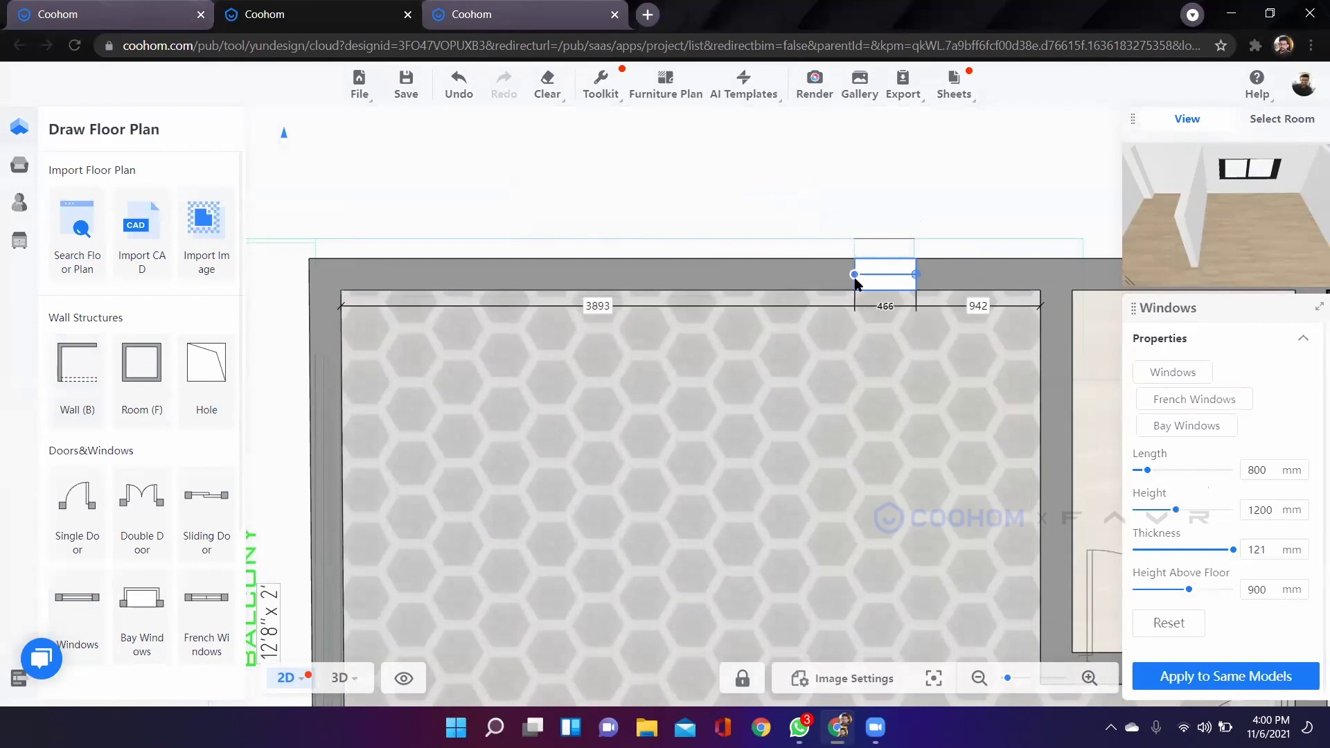
pyautogui.scroll(-3, 795, 326)
pyautogui.moveTo(647, 478); pyautogui.dragTo(759, 334)
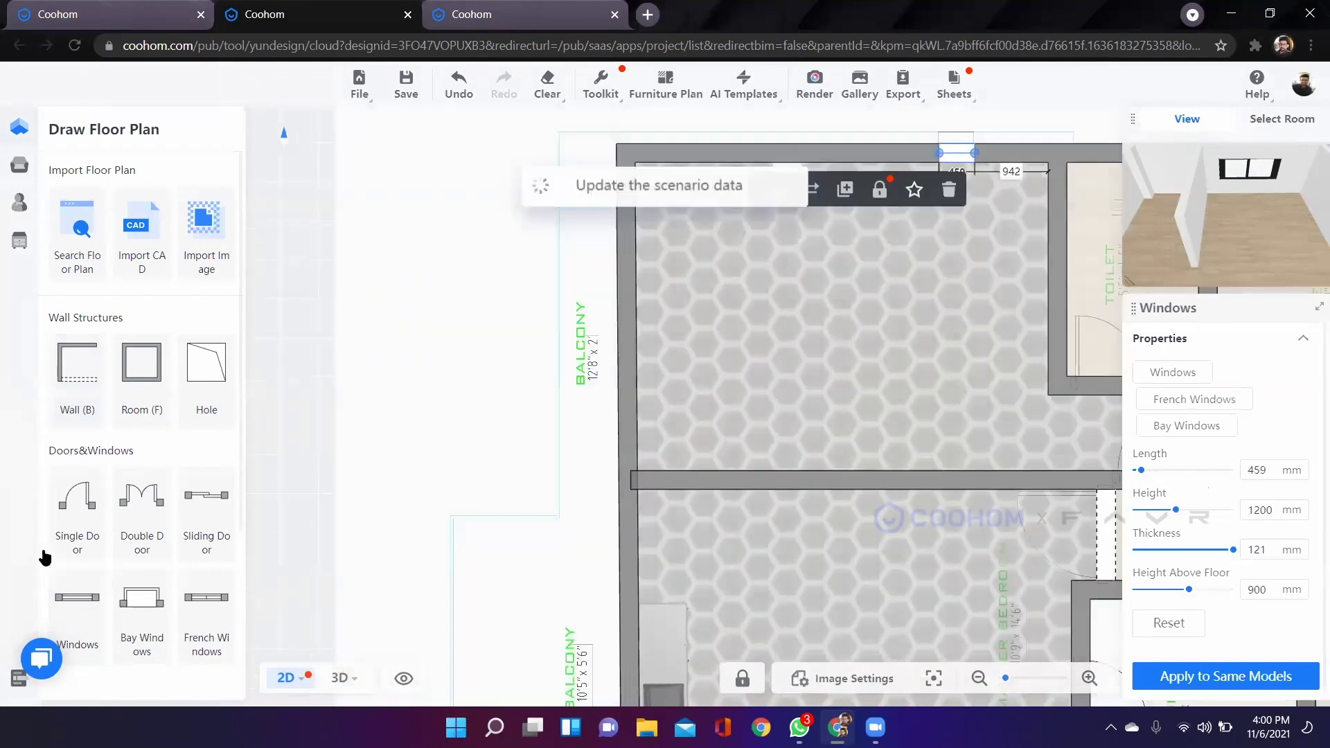
# Add a window in the upper tiled room's balcony-side wall and stretch both ends to span most of that wall.
pyautogui.click(58, 611)
pyautogui.scroll(2, 702, 403)
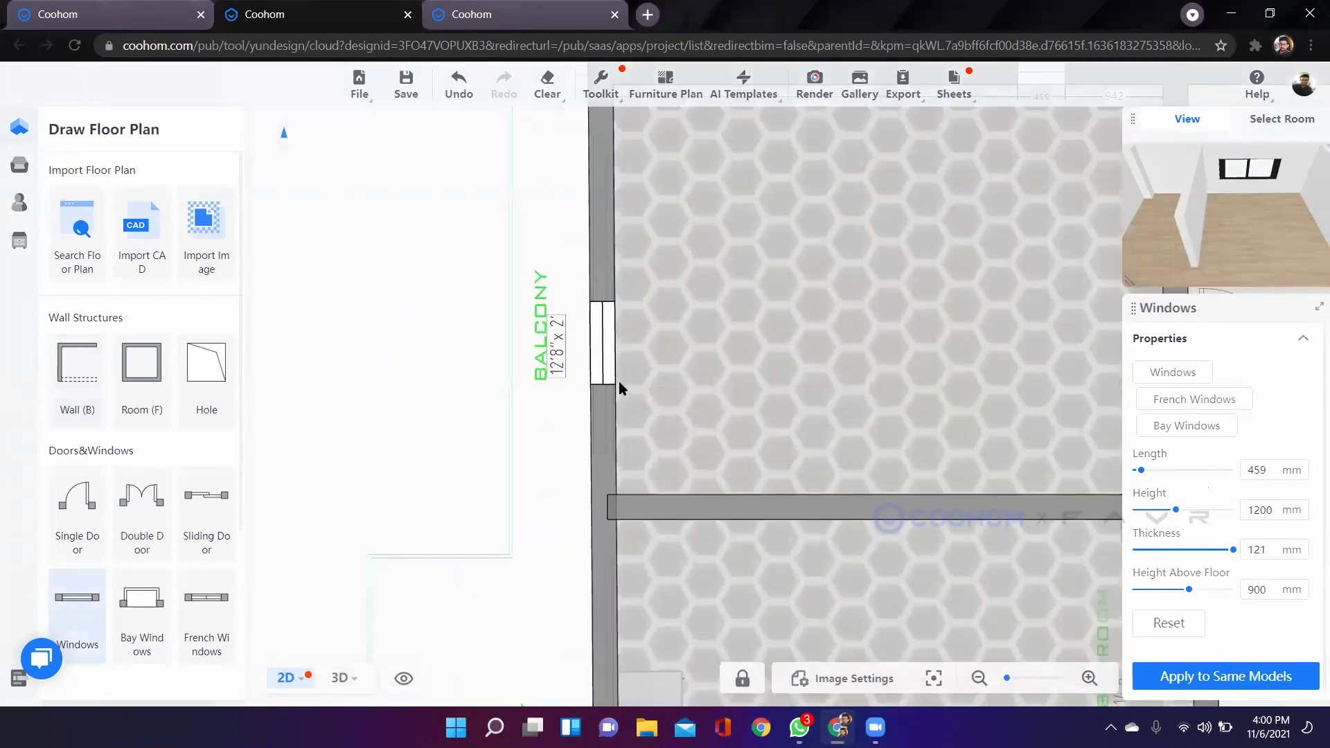
pyautogui.click(618, 406)
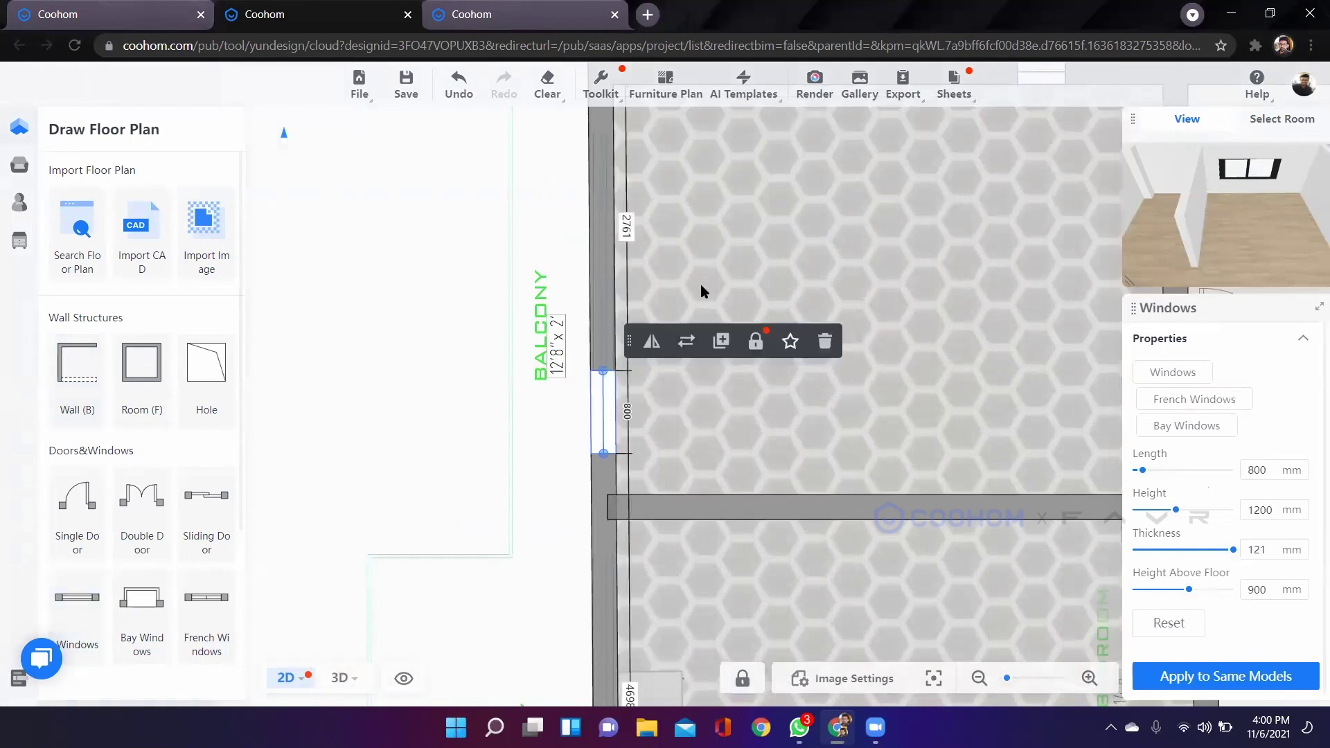
pyautogui.moveTo(675, 327); pyautogui.dragTo(664, 479)
pyautogui.moveTo(594, 525); pyautogui.dragTo(630, 284)
pyautogui.scroll(-2, 671, 390)
pyautogui.click(493, 551)
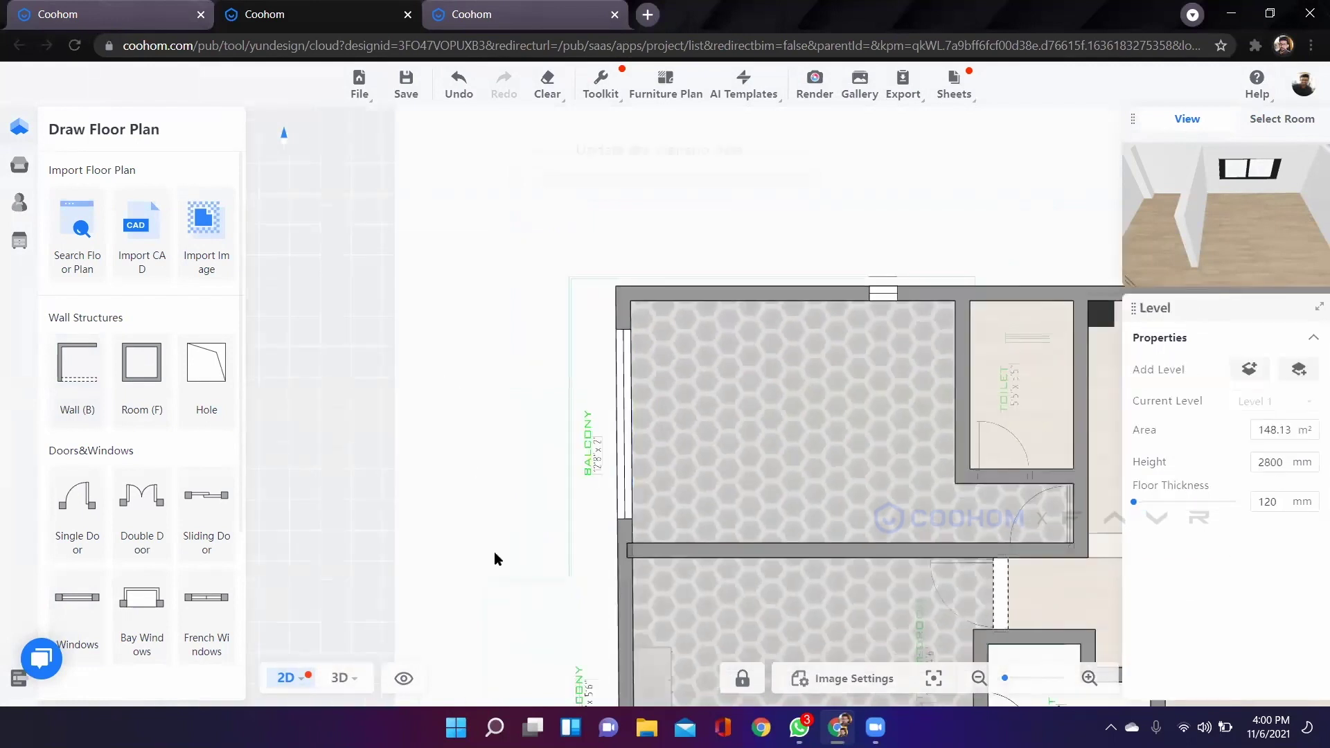
# Switch to the 3D view and examine the upper tiled room with its new windows and toilet walls from above and inside.
pyautogui.click(340, 678)
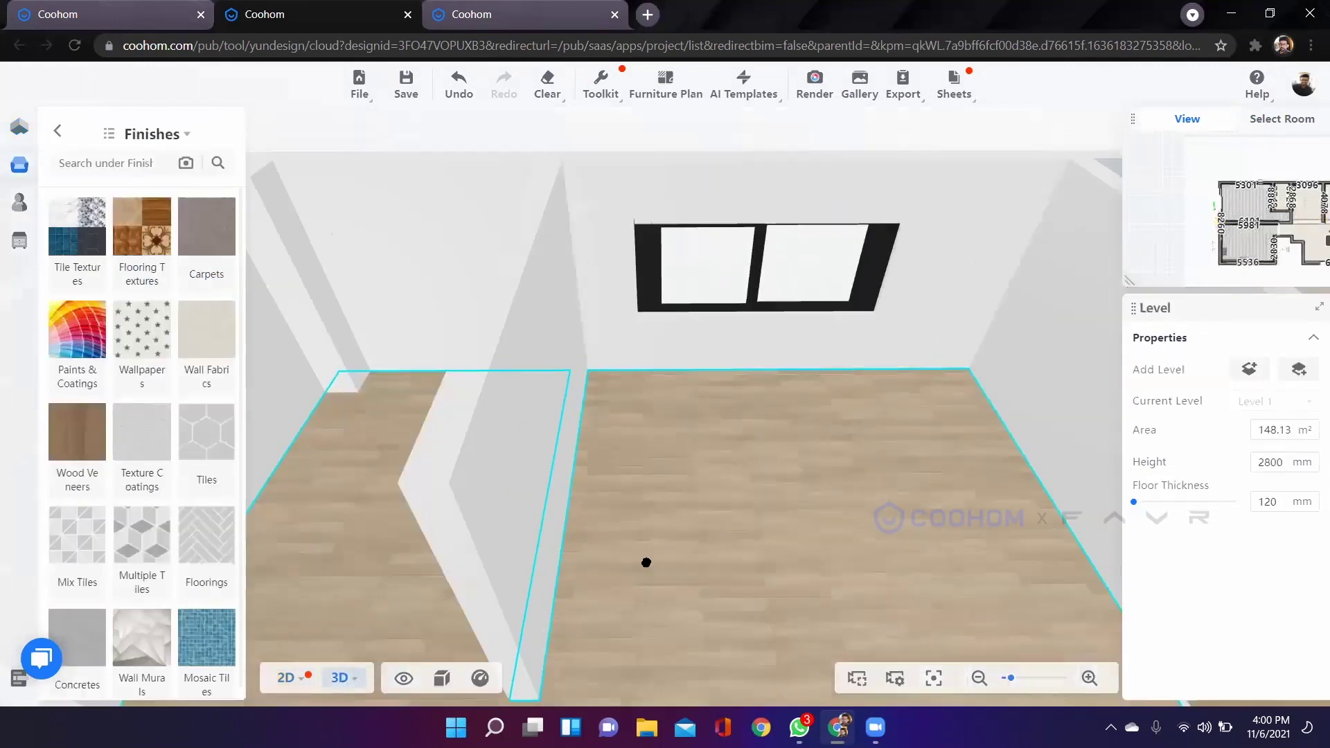
pyautogui.moveTo(493, 504); pyautogui.dragTo(576, 337)
pyautogui.scroll(-4, 724, 388)
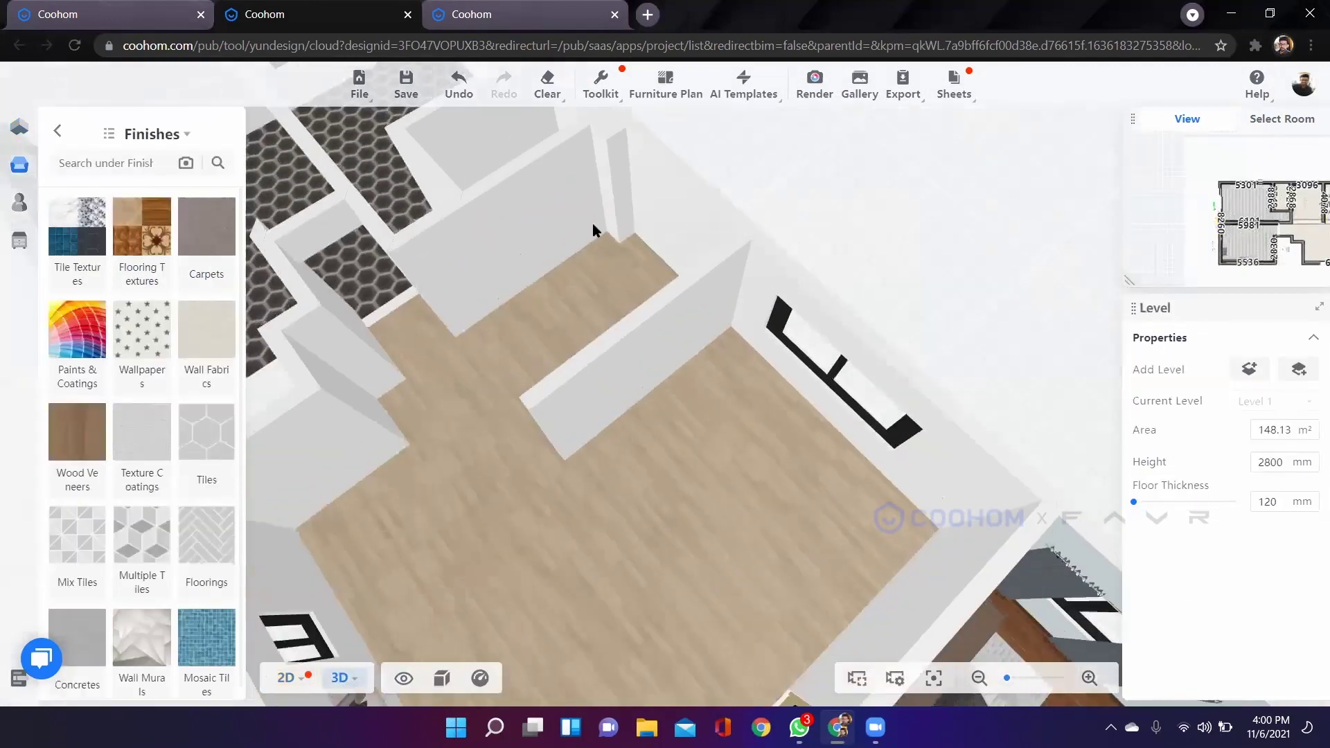
pyautogui.scroll(1, 592, 223)
pyautogui.moveTo(635, 493); pyautogui.dragTo(625, 349)
pyautogui.scroll(3, 625, 349)
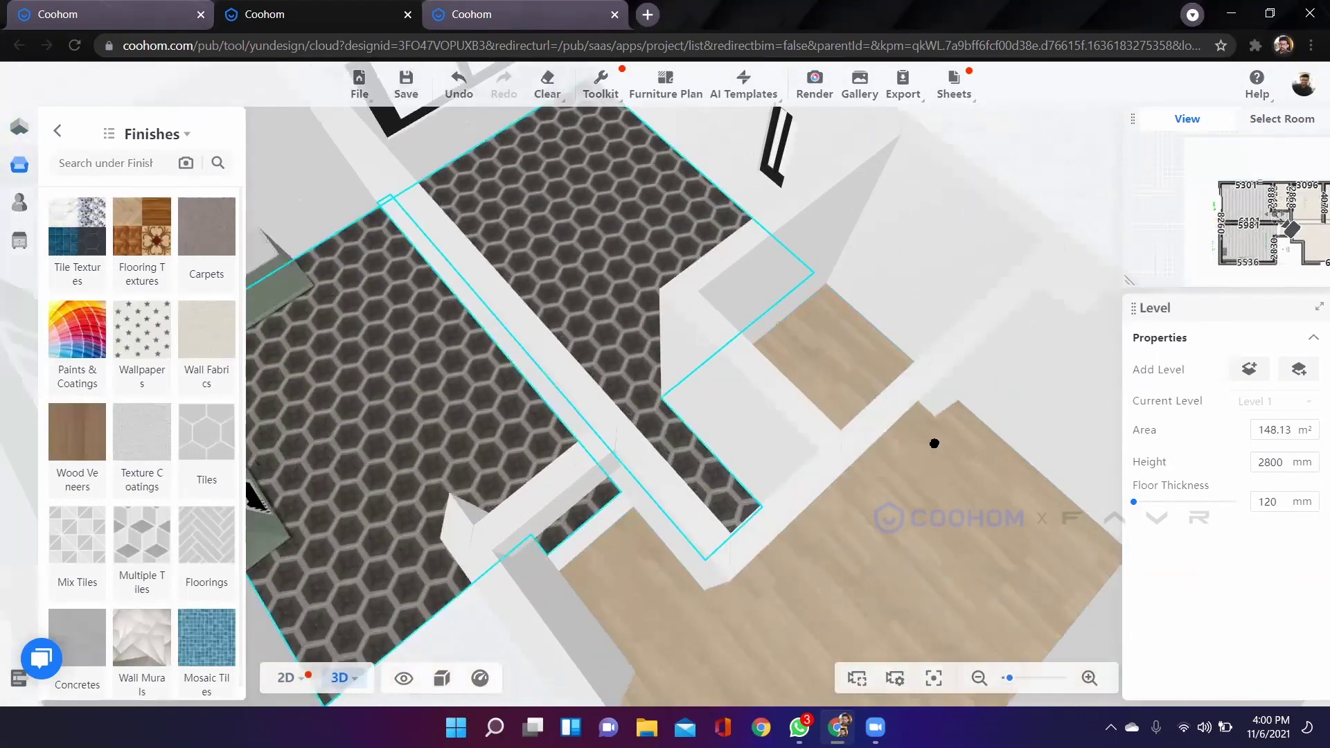
pyautogui.moveTo(1044, 405); pyautogui.dragTo(675, 407)
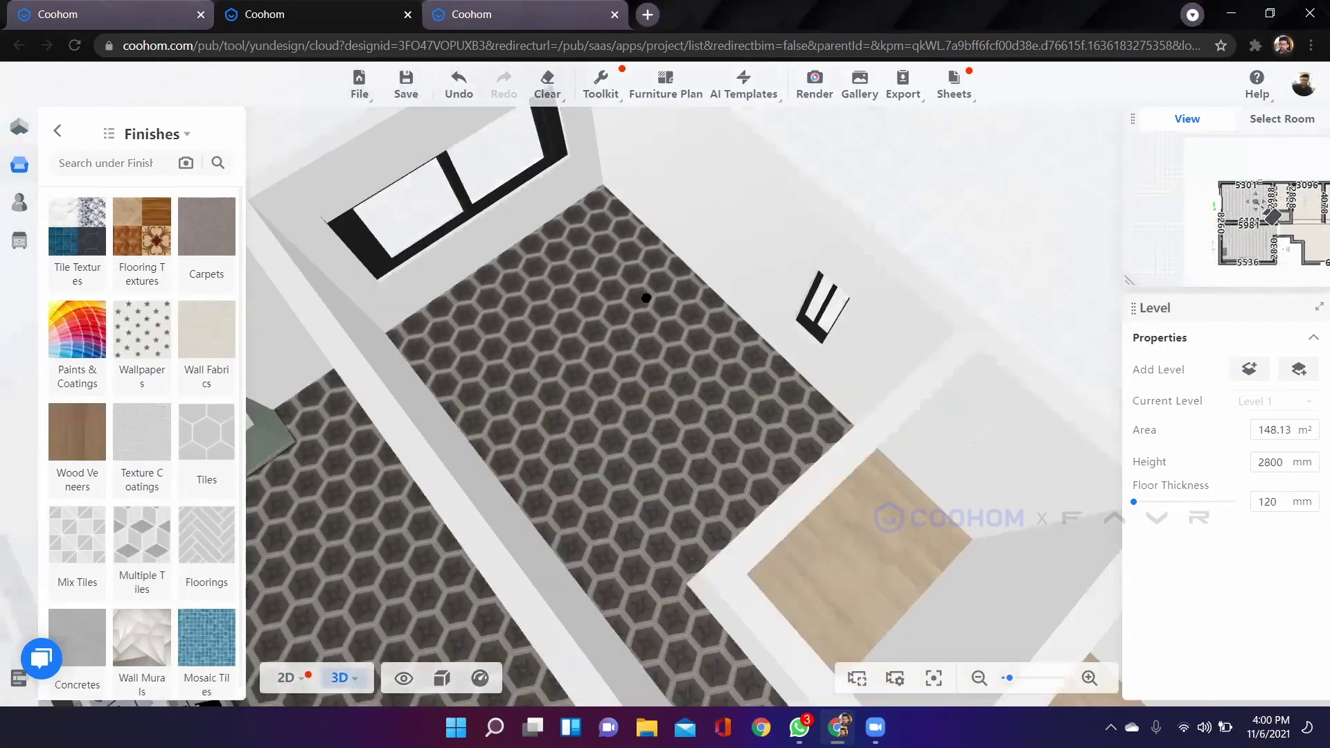
pyautogui.scroll(3, 641, 282)
pyautogui.moveTo(705, 467); pyautogui.dragTo(906, 534)
pyautogui.click(824, 494)
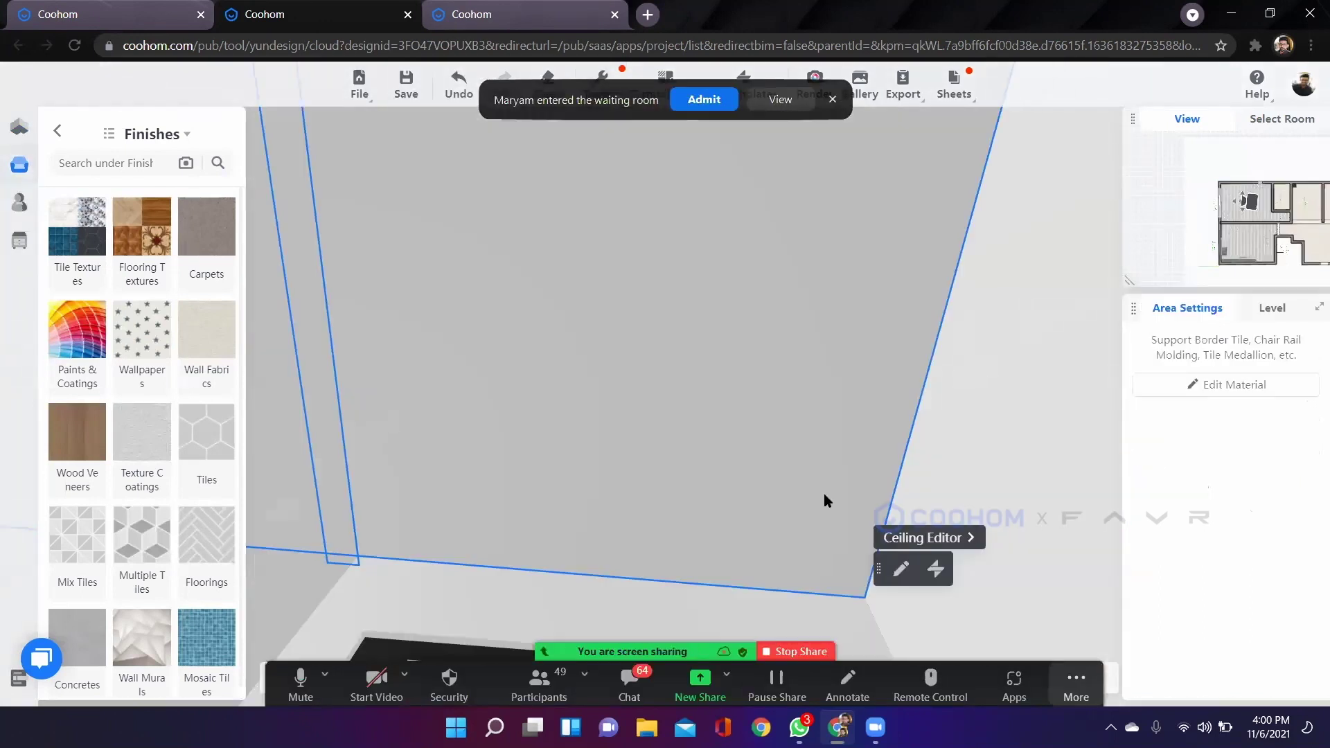
# Open the upper tiled room's ceiling in the Suspended Ceiling Editor, examine its outline and exit the editor.
pyautogui.hotkey('ctrl', 's')
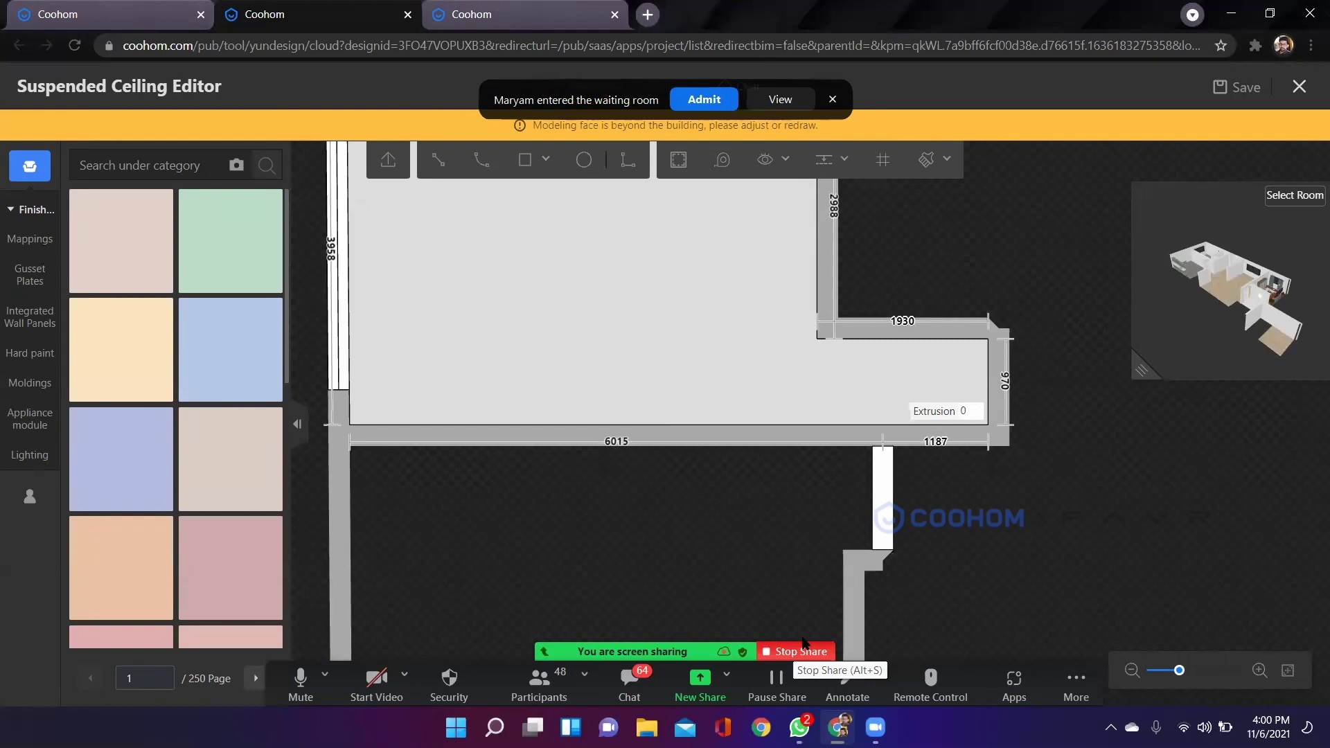
pyautogui.scroll(-4, 625, 372)
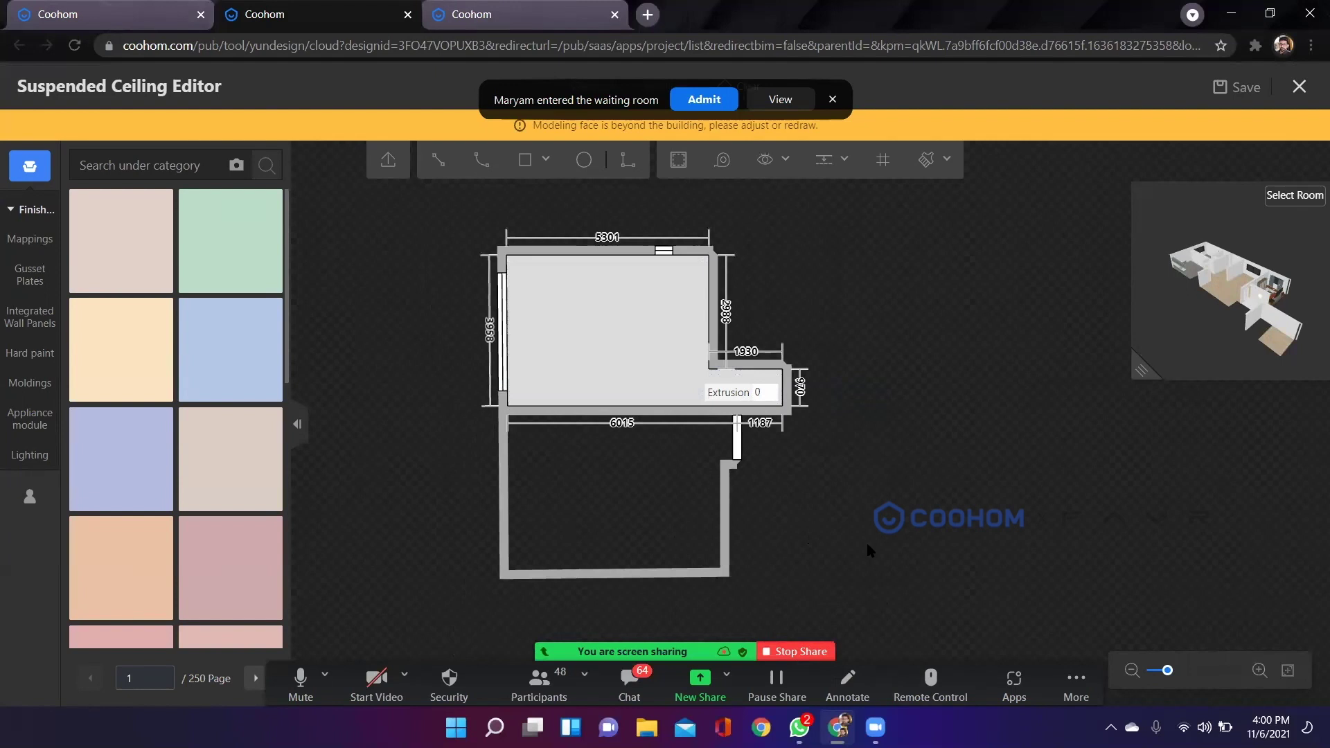
pyautogui.scroll(-2, 762, 312)
pyautogui.scroll(4, 751, 362)
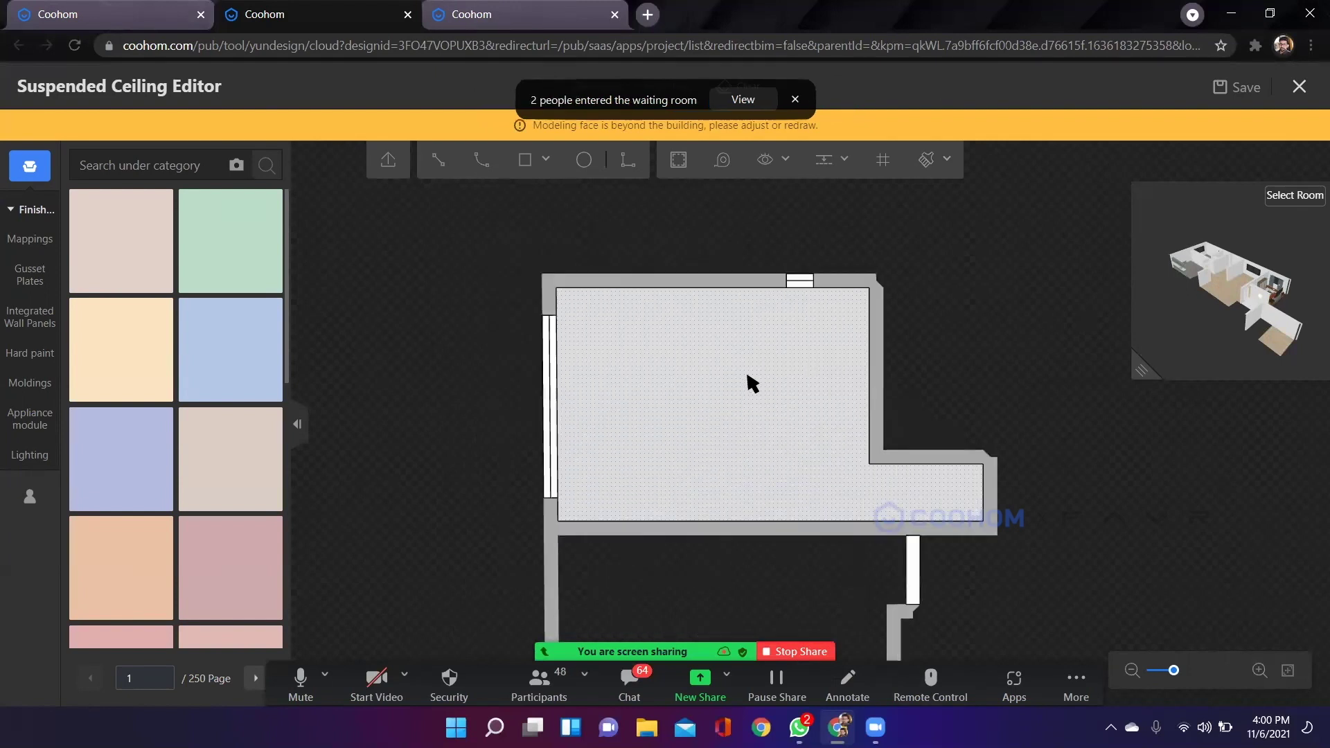
pyautogui.click(746, 391)
pyautogui.scroll(-3, 749, 384)
pyautogui.click(913, 352)
pyautogui.scroll(4, 642, 409)
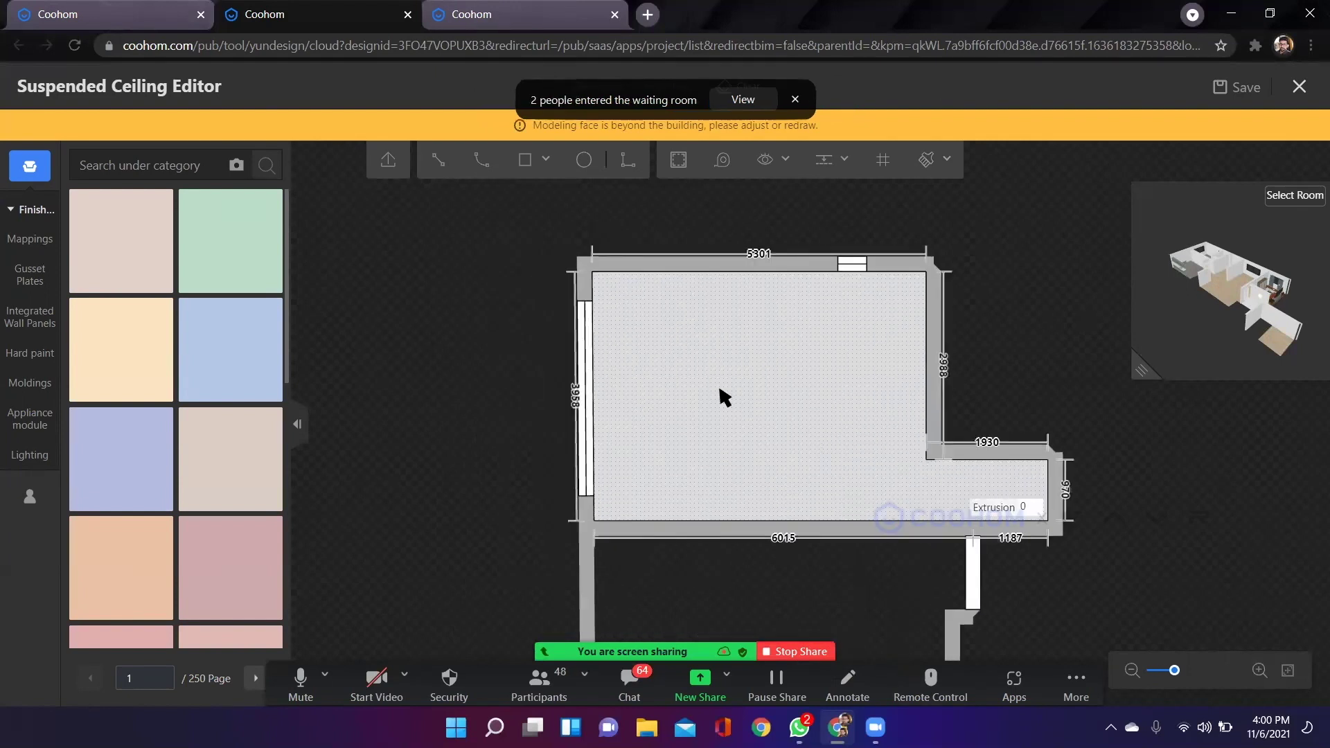
pyautogui.moveTo(812, 432); pyautogui.dragTo(658, 326)
pyautogui.scroll(-1, 970, 327)
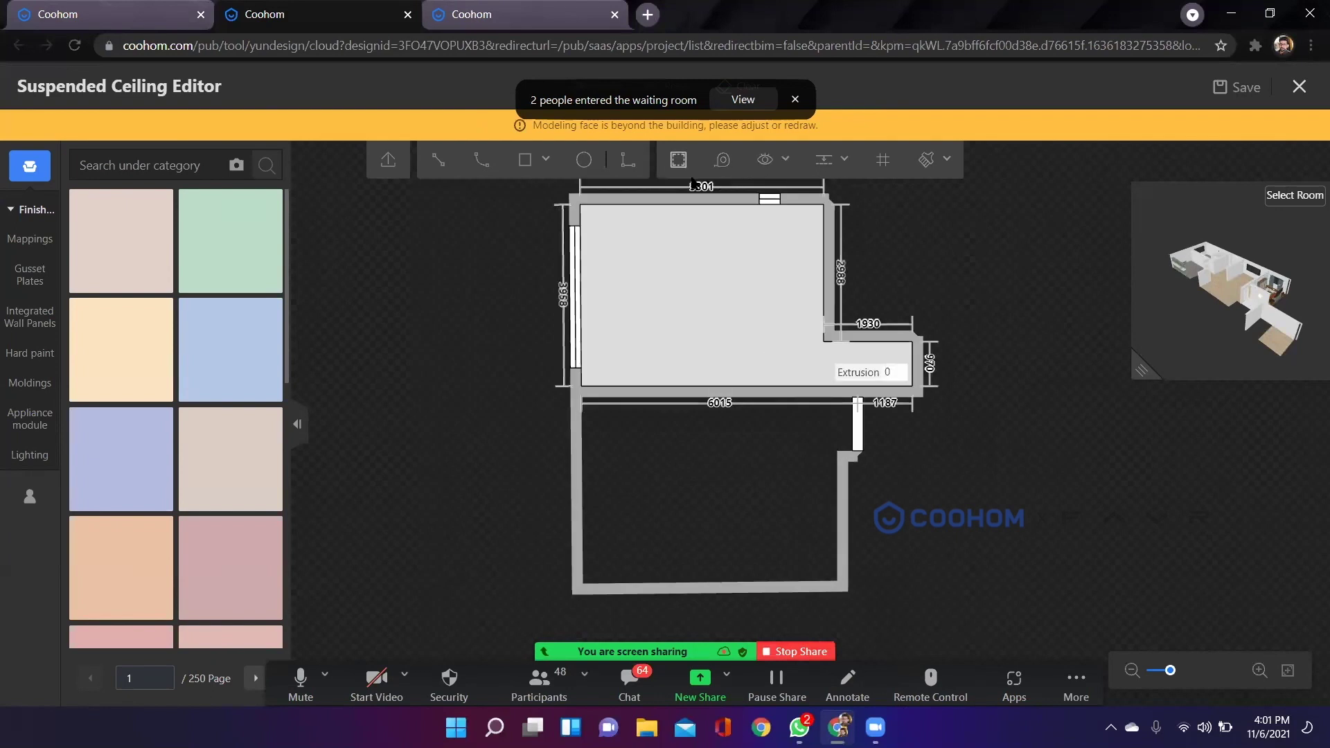
pyautogui.click(1299, 88)
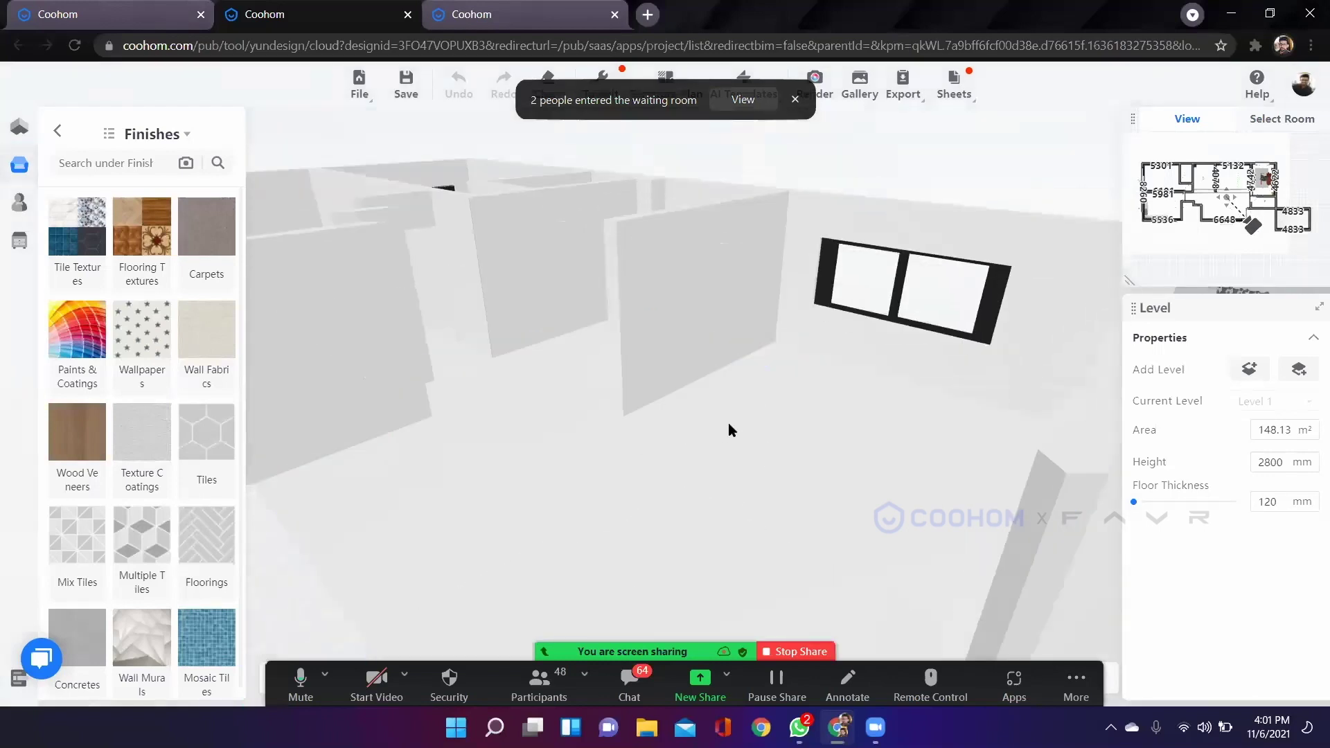
# Open the render gallery, check the task list under Front View and All Views, and close the gallery.
pyautogui.moveTo(649, 478); pyautogui.dragTo(631, 488)
pyautogui.scroll(-5, 751, 501)
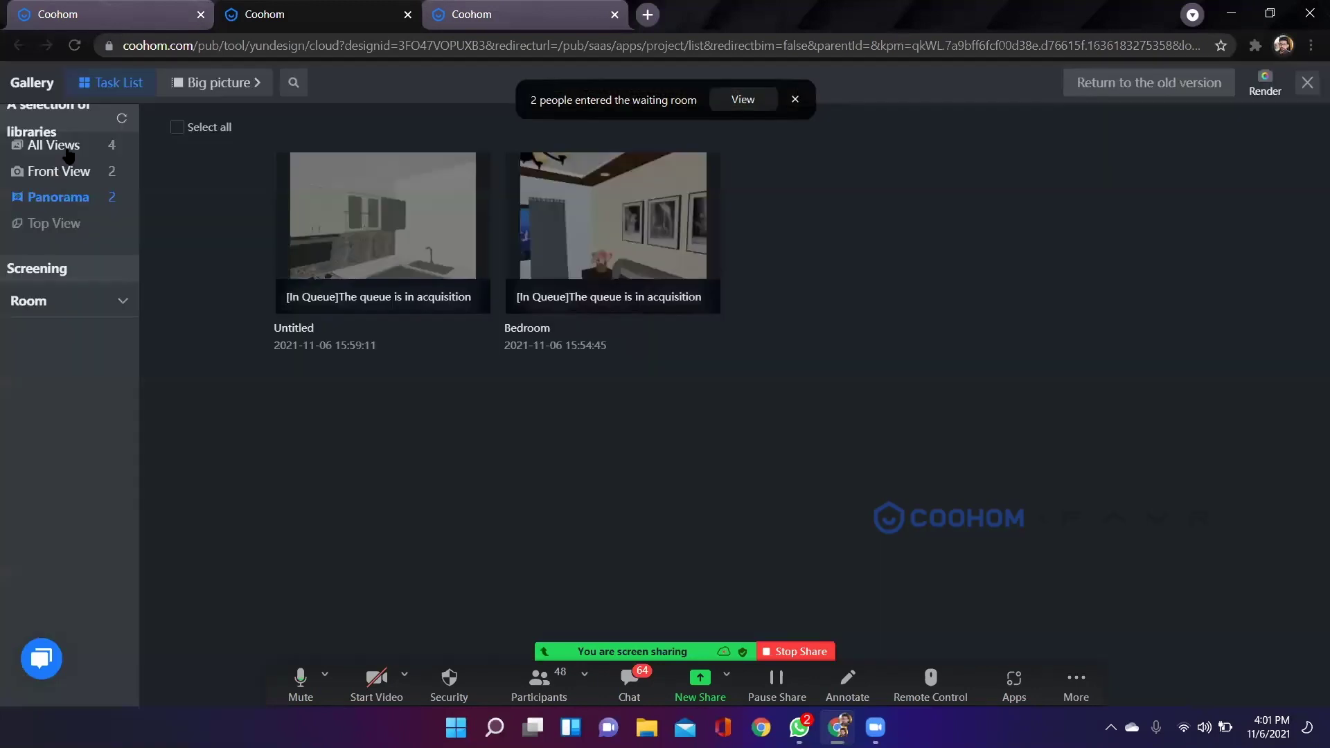
pyautogui.click(69, 173)
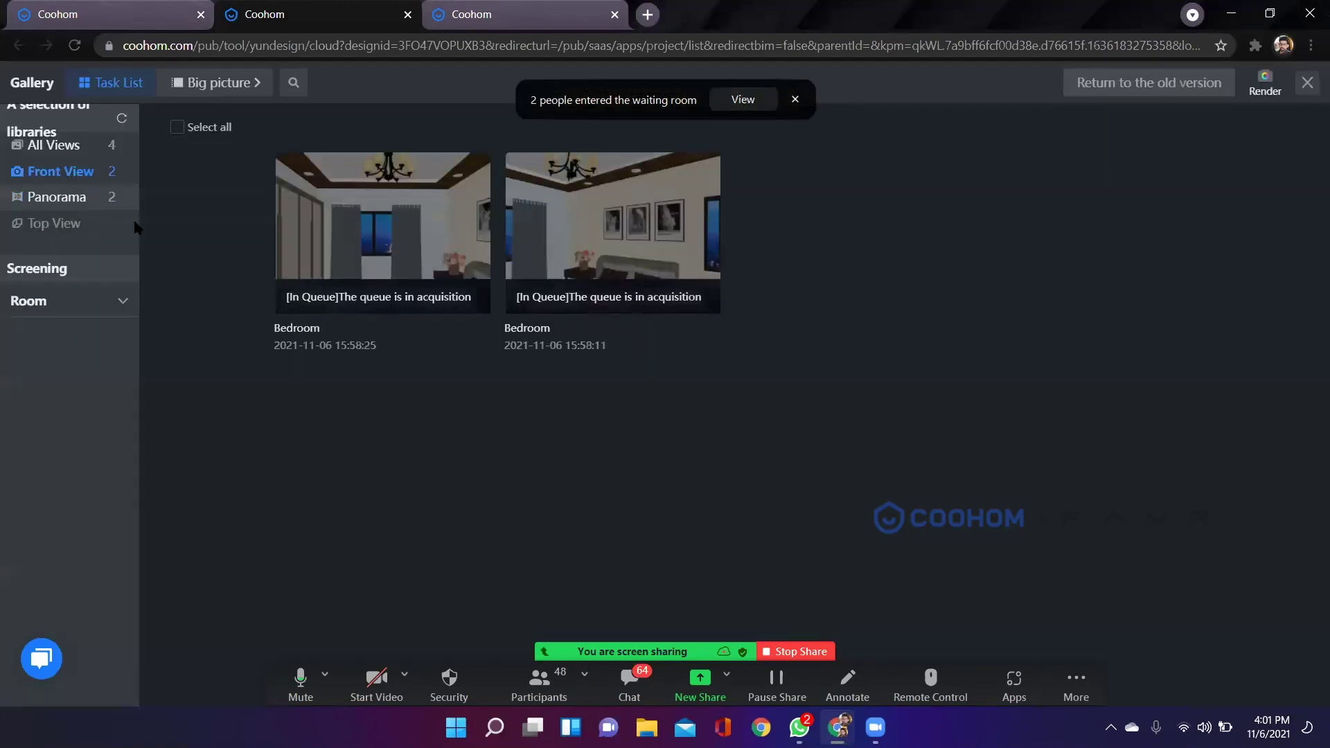
pyautogui.click(69, 144)
pyautogui.click(794, 100)
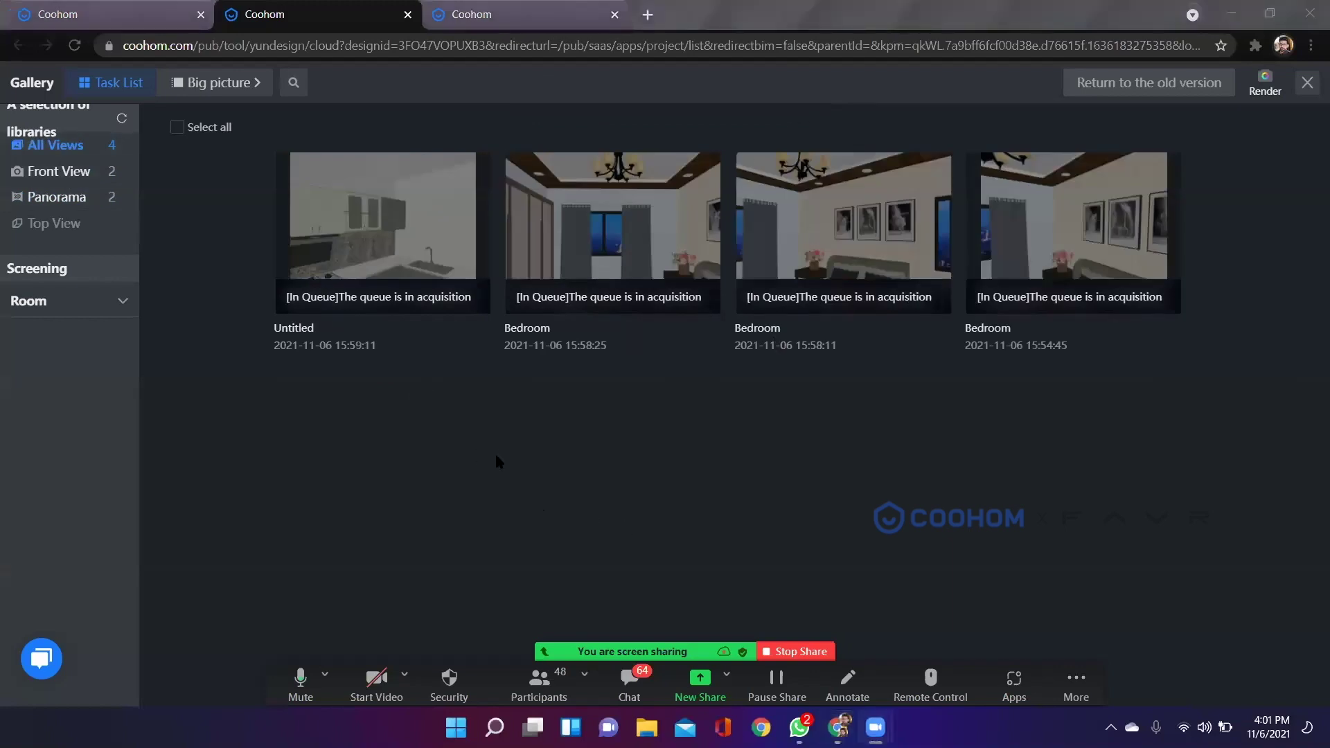
pyautogui.click(901, 452)
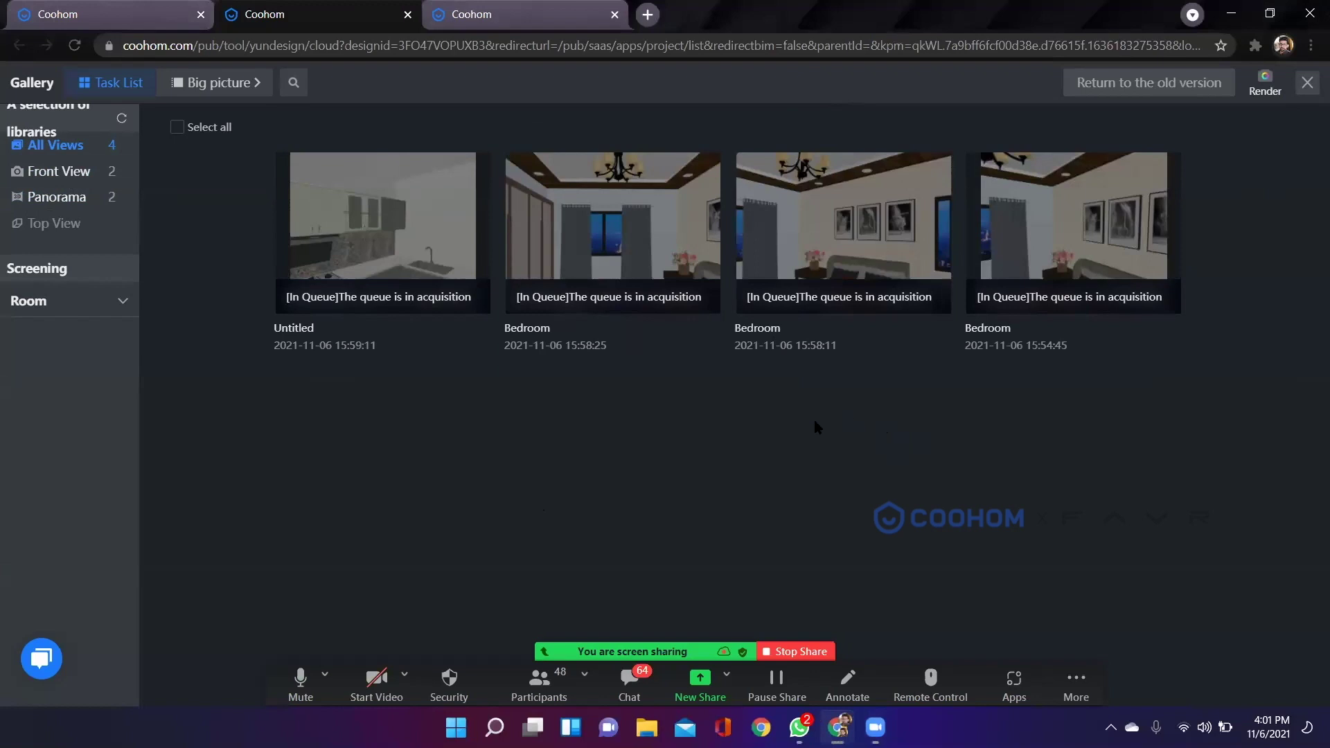
pyautogui.press('Escape')
# Examine the apartment in 3D from above, including the bedroom, kitchen, tiled rooms and the wood-floored living area.
pyautogui.scroll(-3, 755, 509)
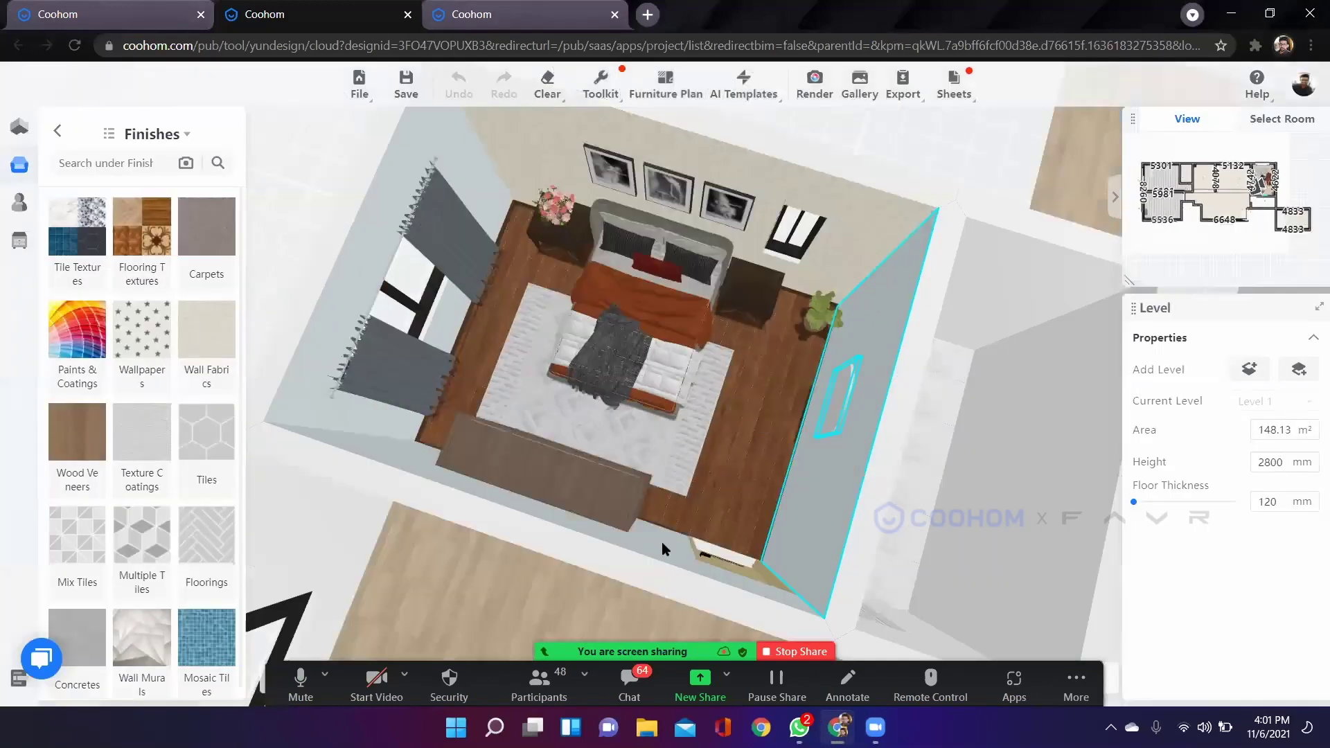
pyautogui.scroll(-3, 923, 376)
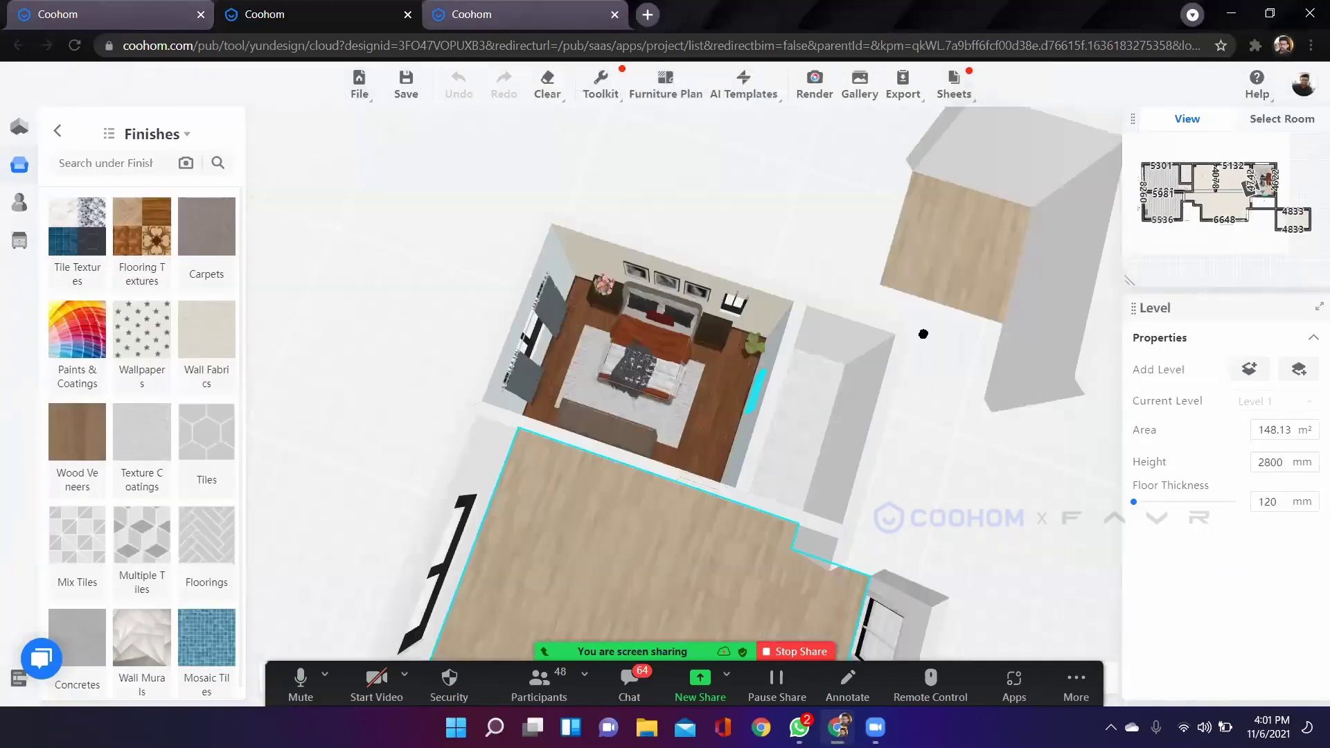
pyautogui.moveTo(678, 558); pyautogui.dragTo(593, 428)
pyautogui.scroll(3, 465, 368)
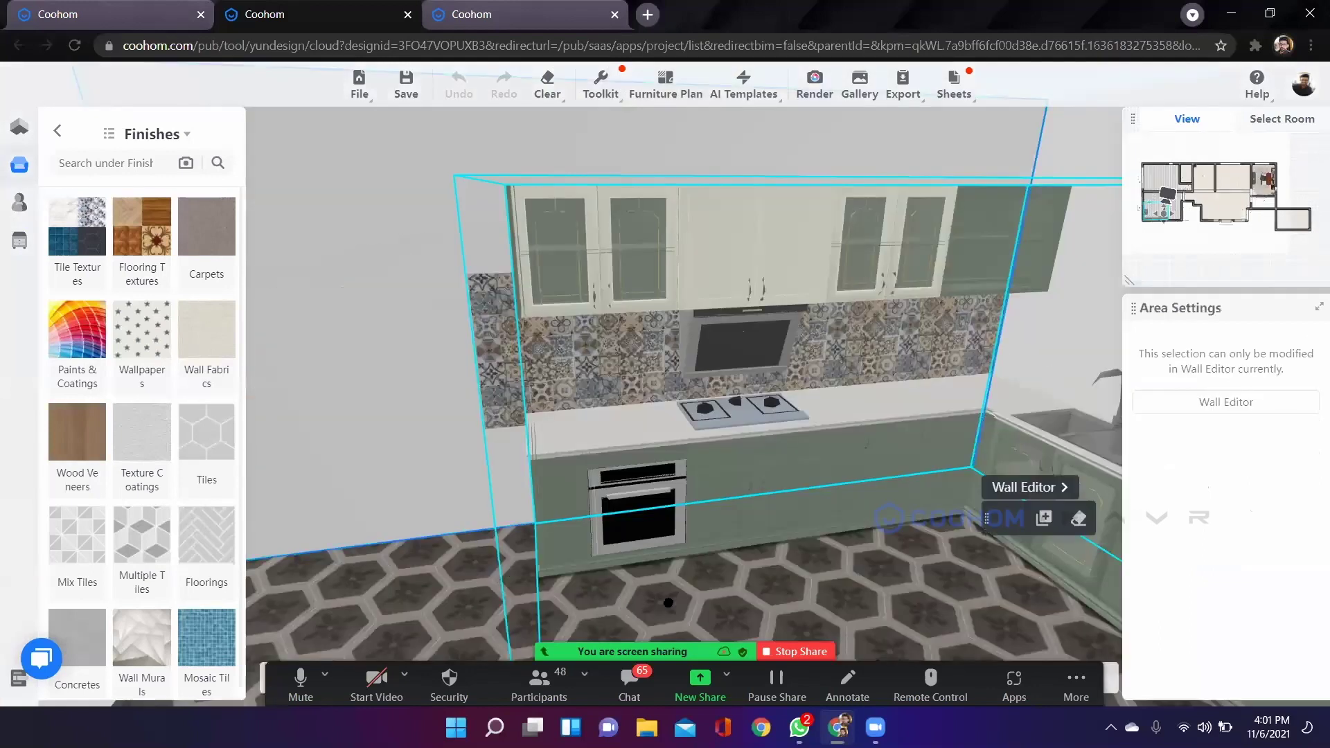
pyautogui.scroll(-3, 718, 618)
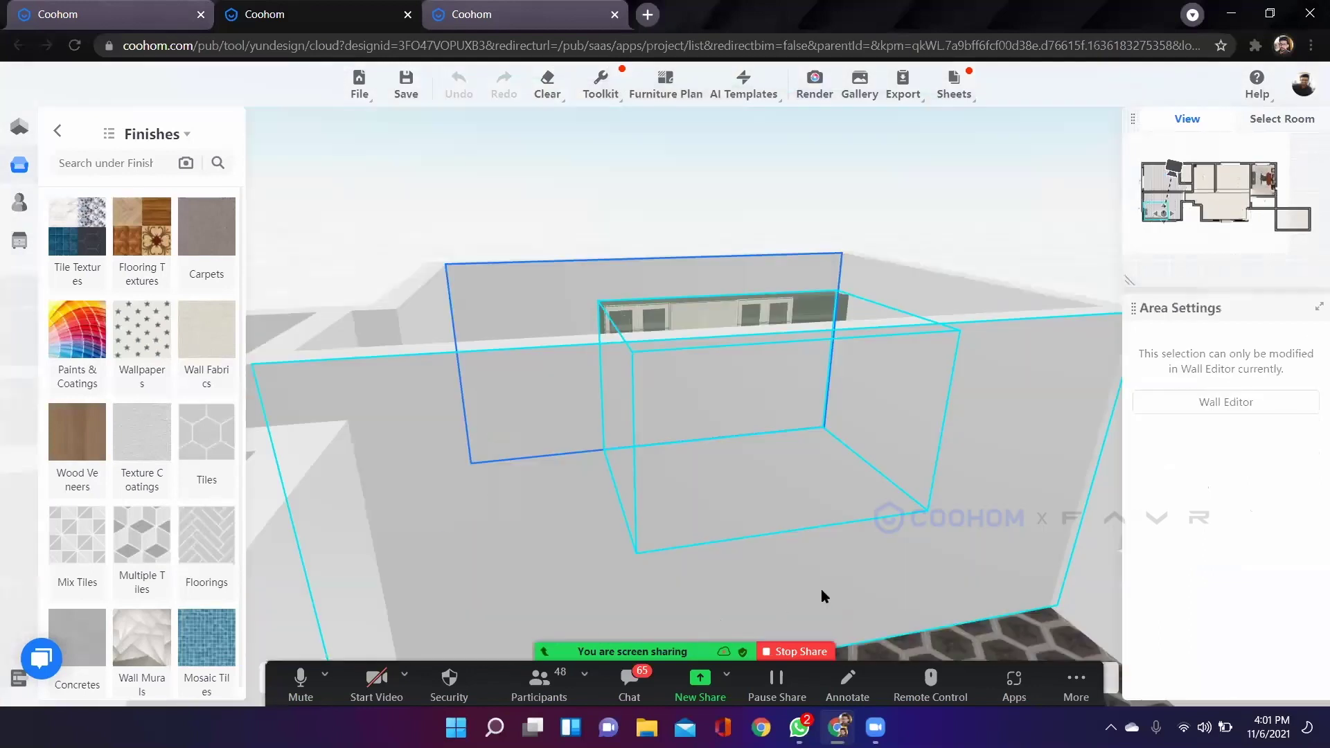
pyautogui.scroll(-3, 575, 410)
pyautogui.moveTo(617, 356); pyautogui.dragTo(677, 336)
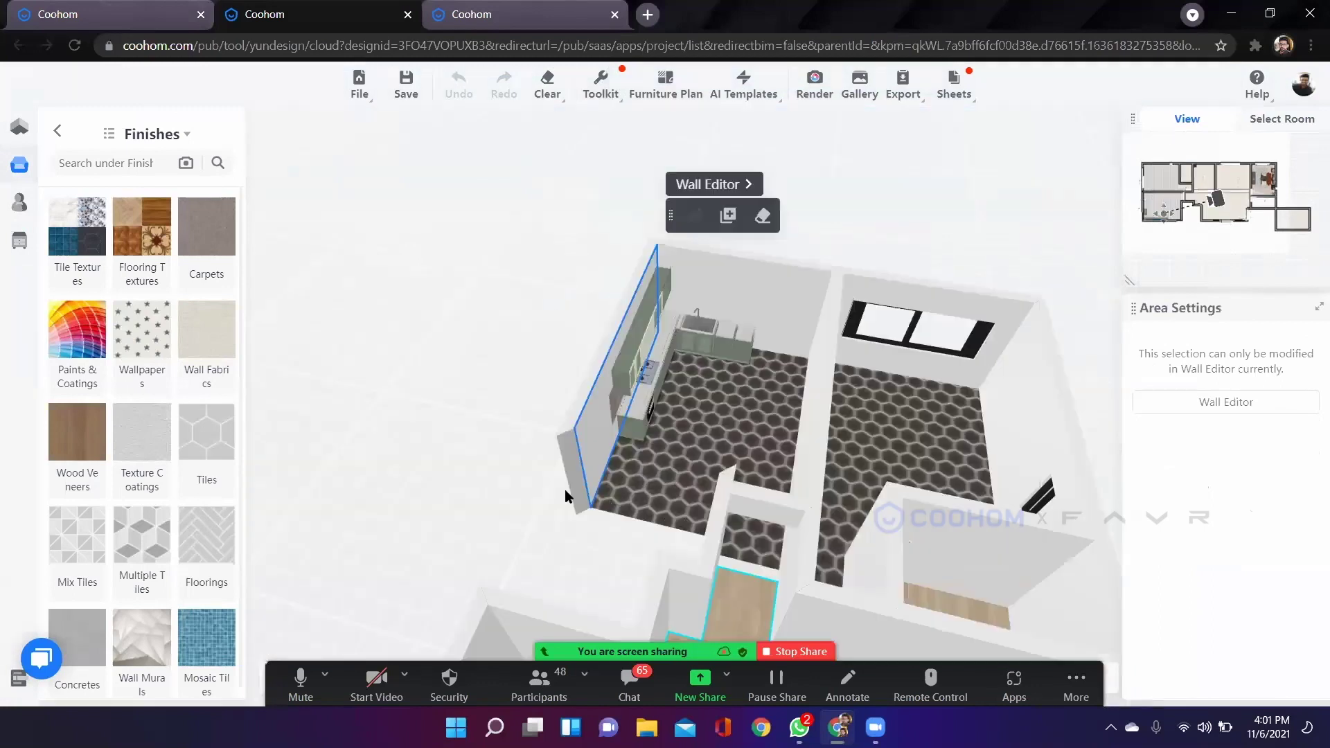
pyautogui.moveTo(831, 516); pyautogui.dragTo(622, 456, button='right')
pyautogui.scroll(1, 622, 458)
pyautogui.scroll(1, 666, 420)
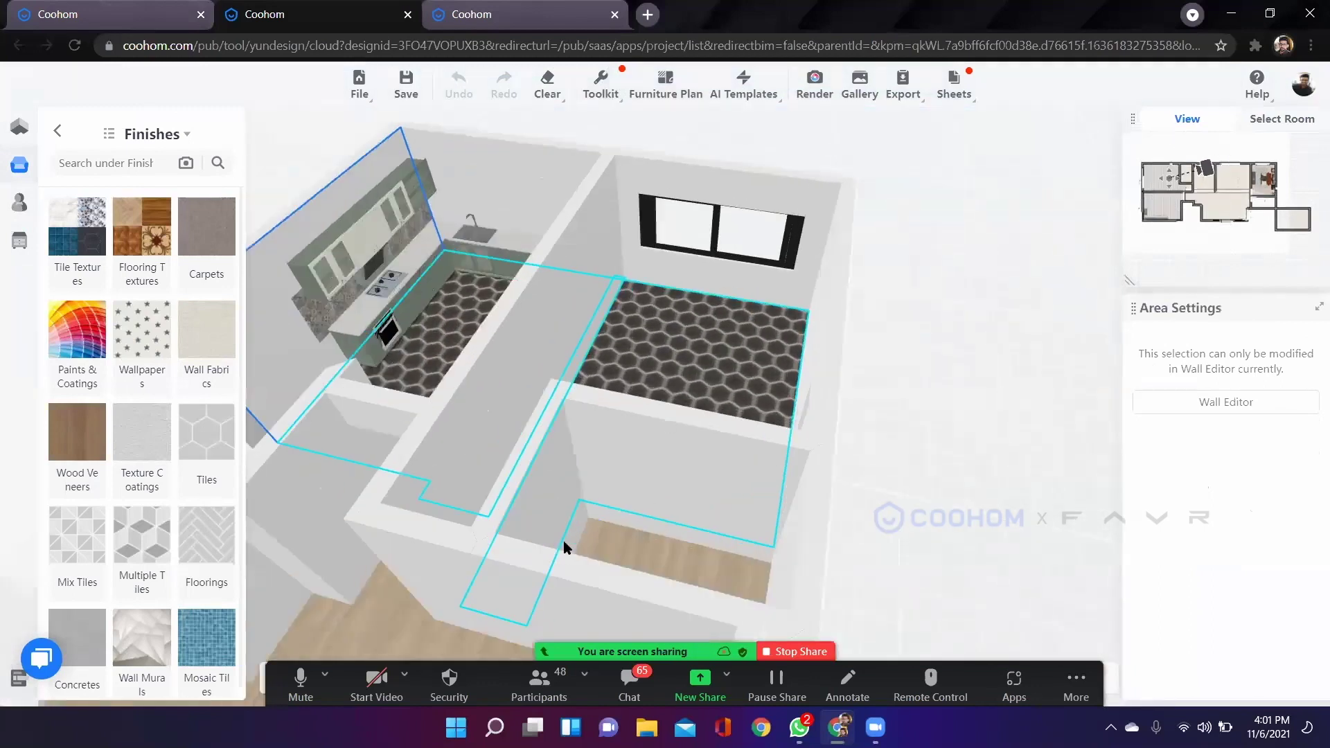
pyautogui.scroll(3, 614, 407)
pyautogui.scroll(-2, 780, 374)
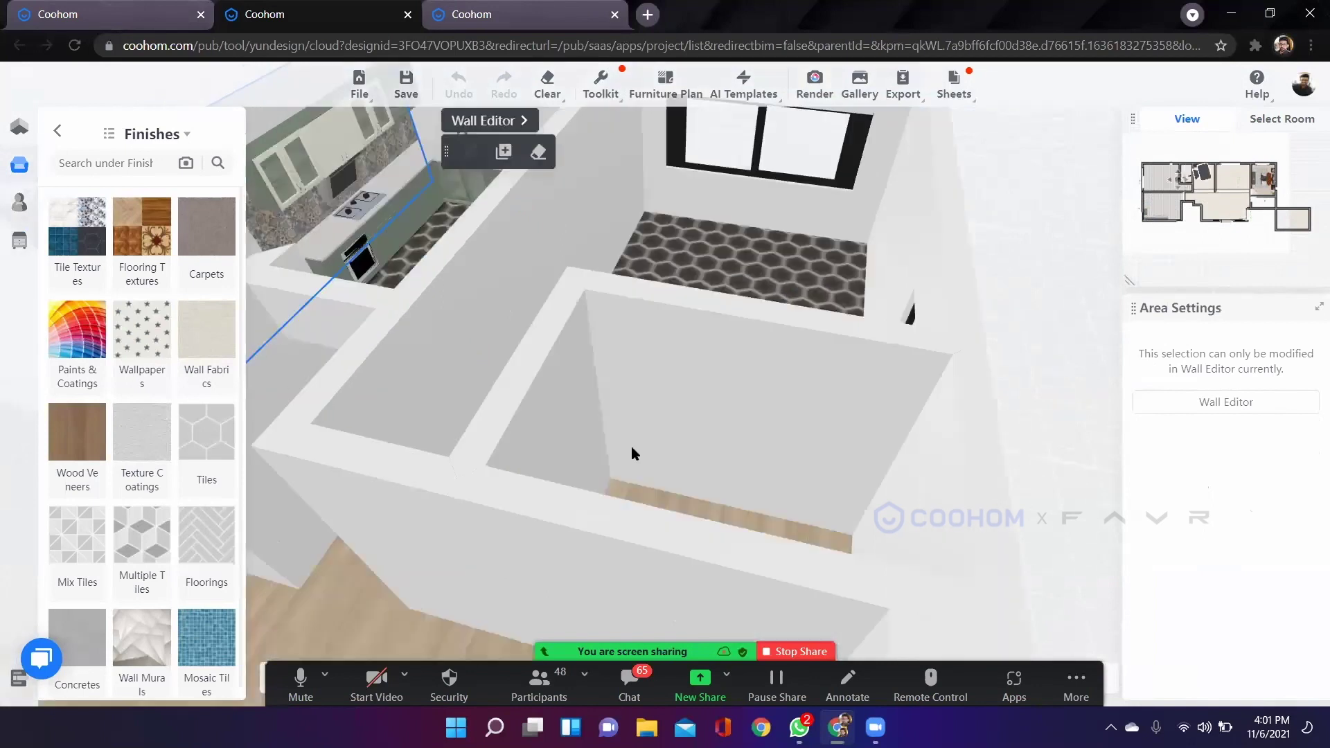
pyautogui.scroll(-5, 845, 447)
pyautogui.moveTo(844, 381); pyautogui.dragTo(659, 435)
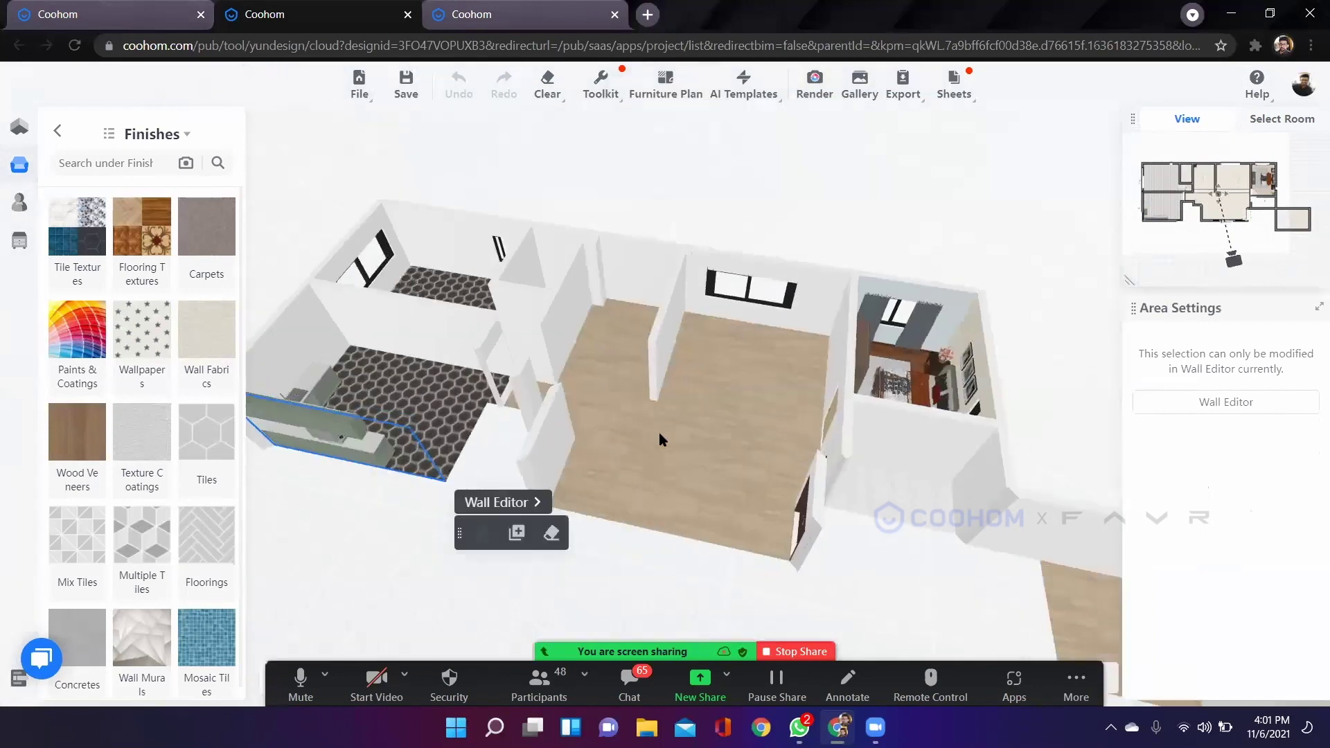
pyautogui.scroll(5, 675, 454)
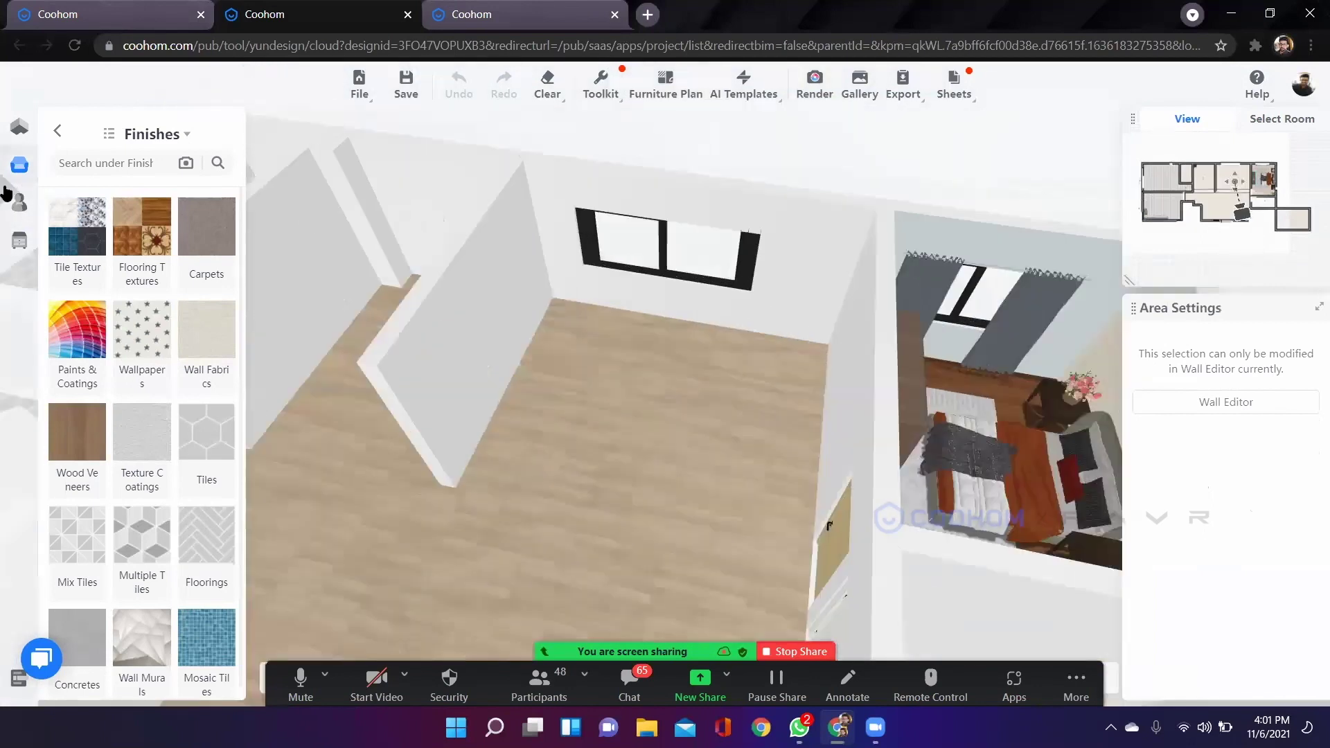
# Look through the public library's Furniture category and browse its Sofas models for the wood-floored living area.
pyautogui.click(10, 169)
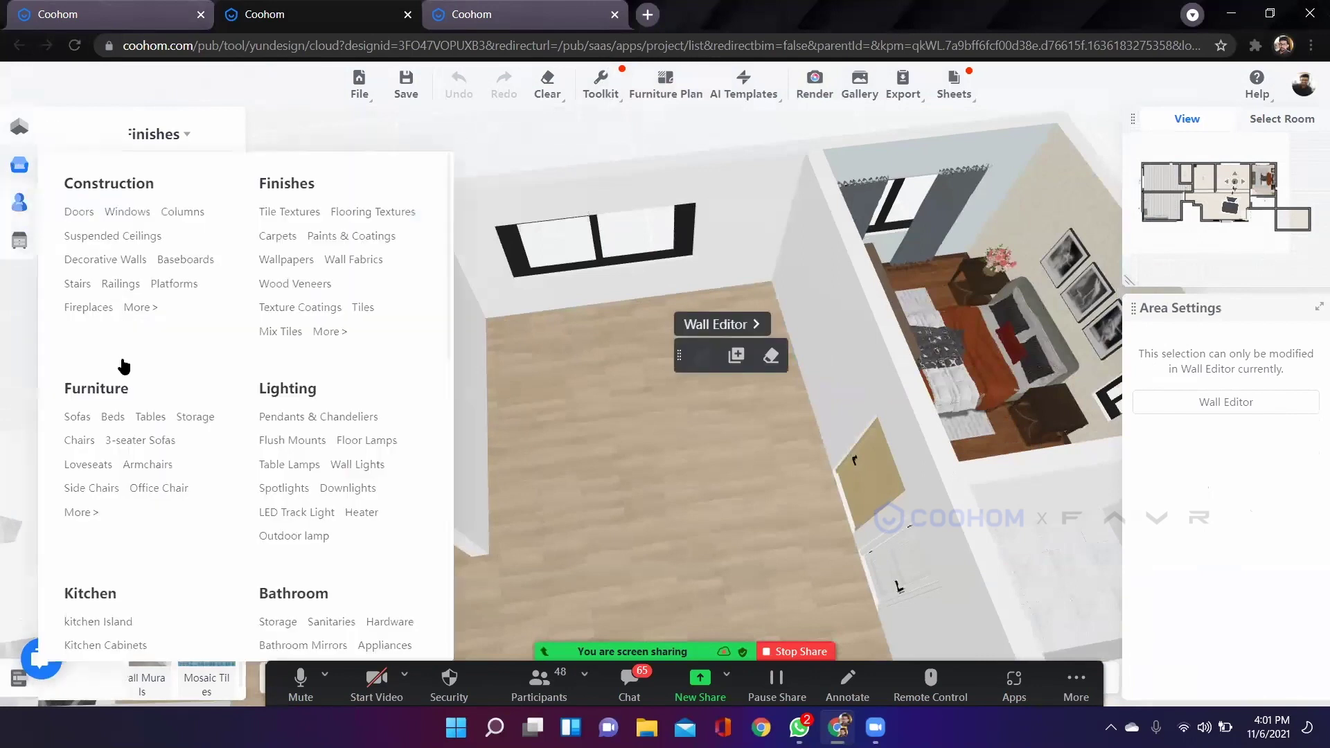
pyautogui.scroll(-1, 137, 336)
pyautogui.click(70, 227)
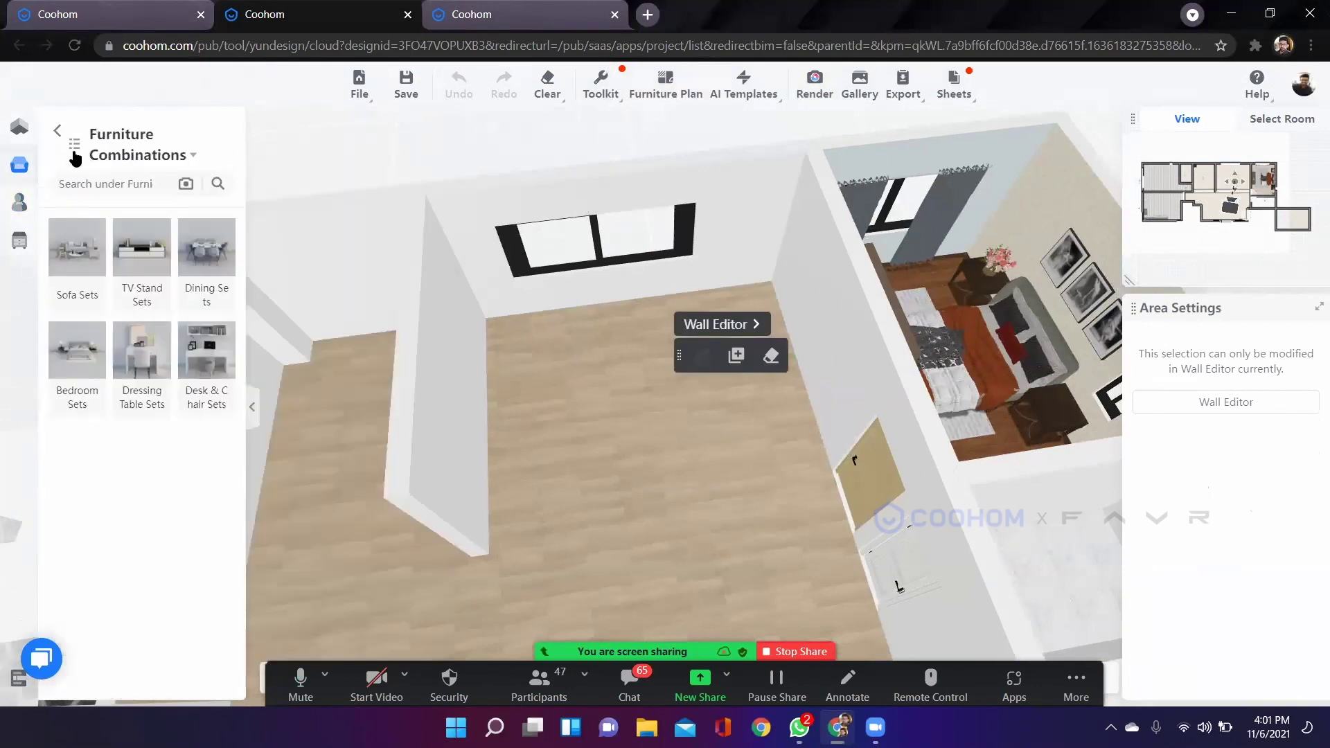
pyautogui.press('Escape')
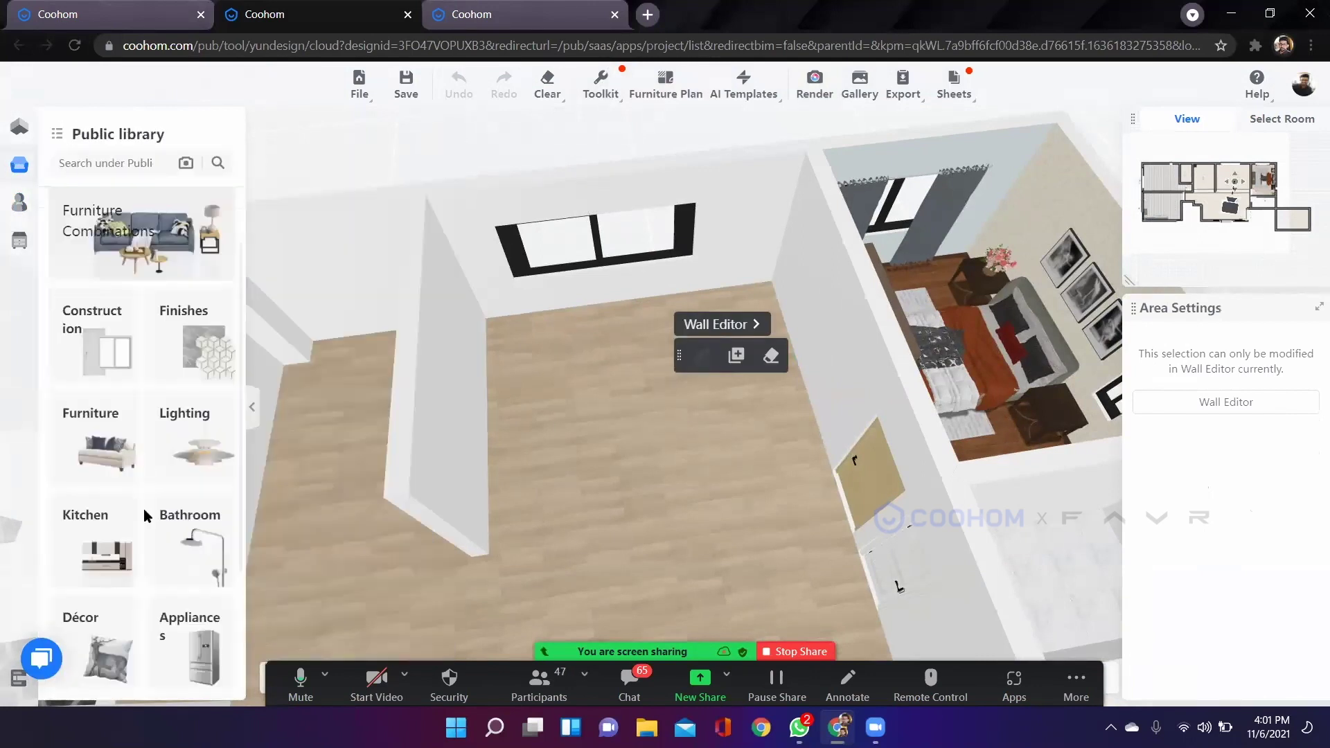
pyautogui.click(72, 416)
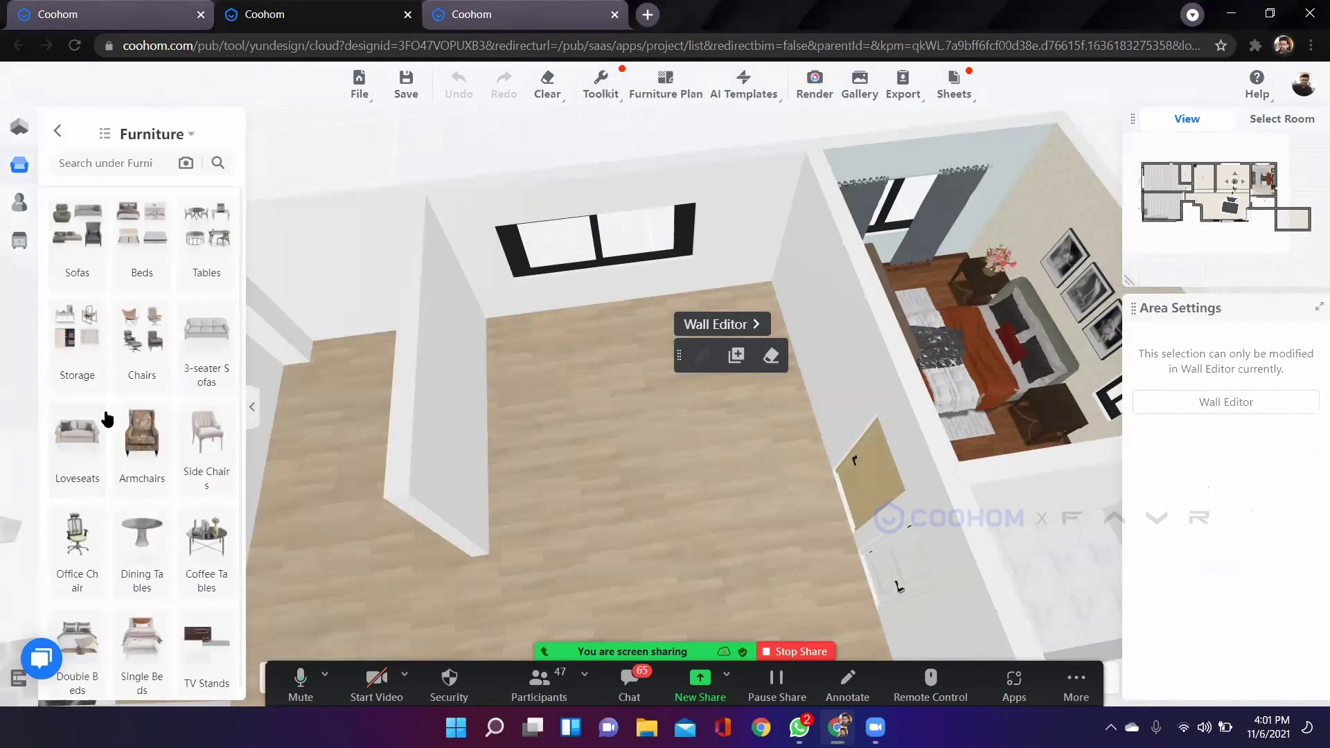
pyautogui.scroll(-1, 106, 413)
pyautogui.moveTo(627, 507); pyautogui.dragTo(133, 282)
pyautogui.scroll(1, 161, 275)
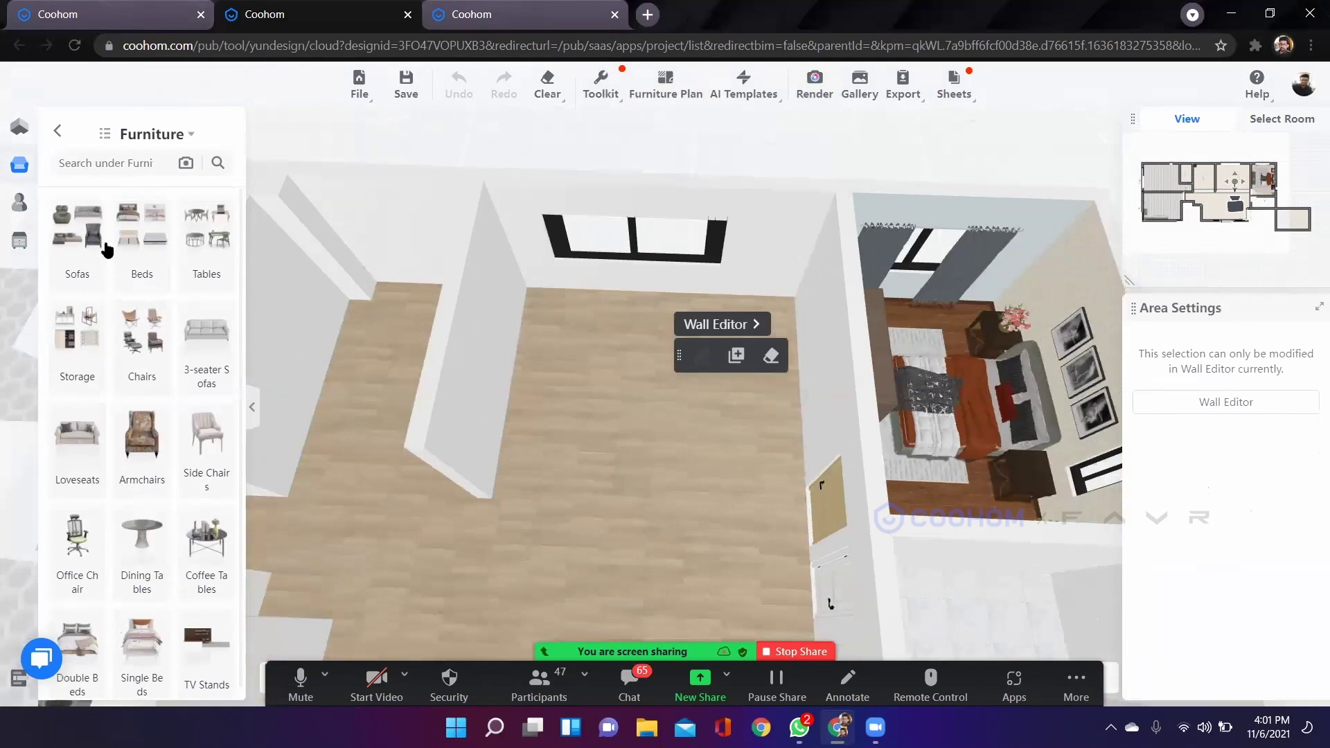
pyautogui.click(99, 257)
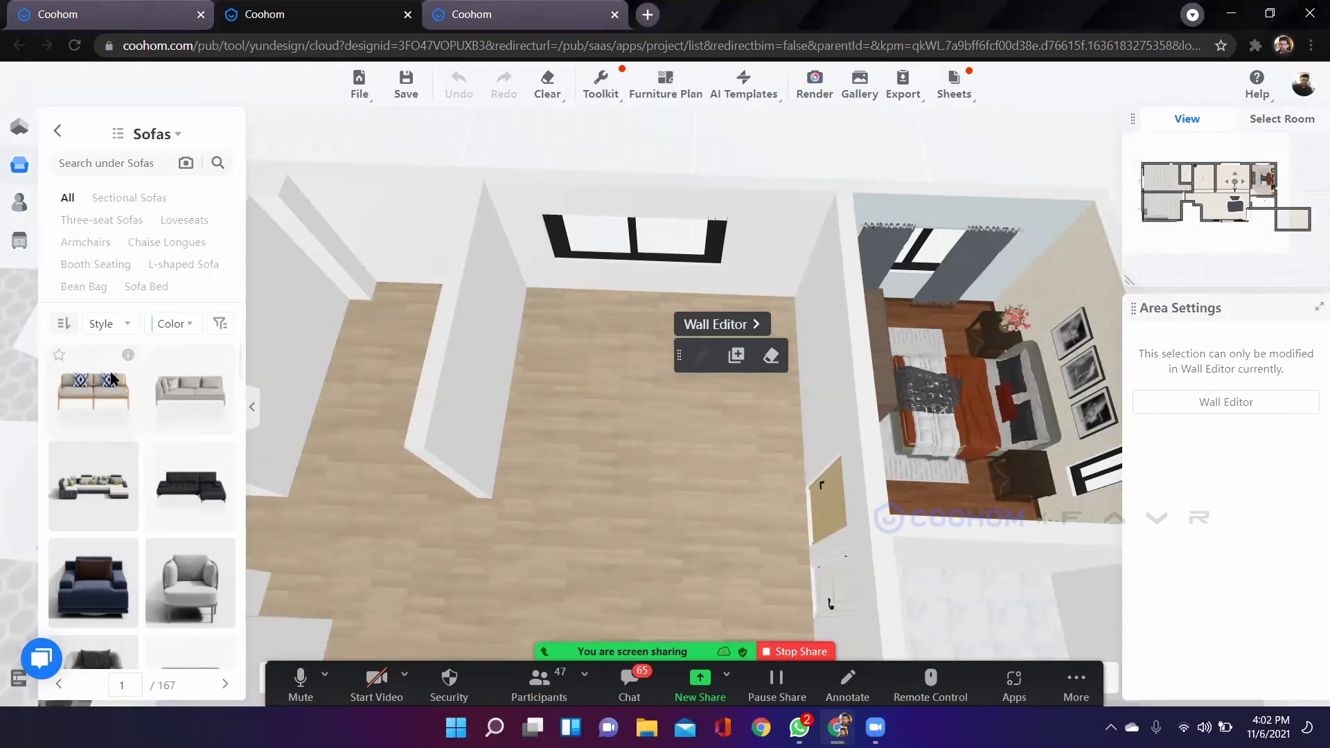
pyautogui.scroll(-10, 111, 377)
pyautogui.scroll(-10, 114, 392)
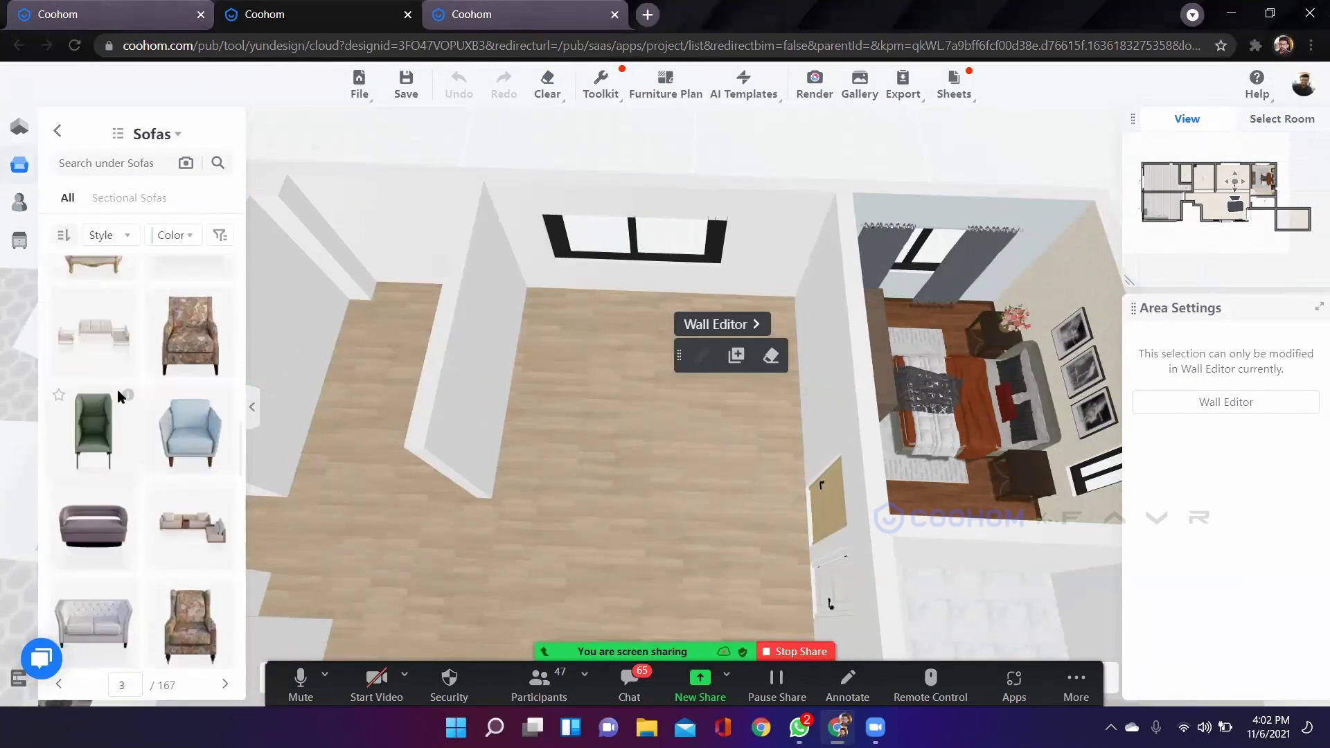
pyautogui.scroll(-5, 118, 397)
pyautogui.scroll(15, 114, 388)
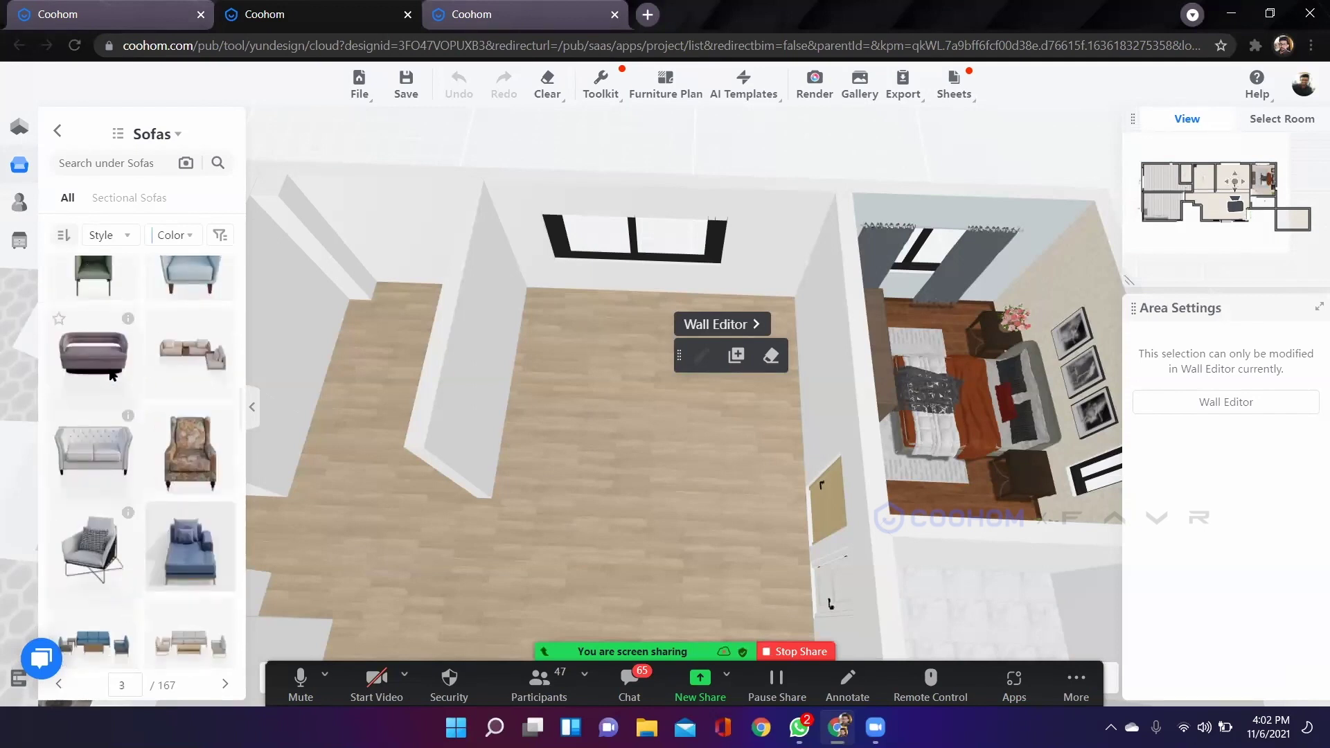
pyautogui.scroll(5, 109, 346)
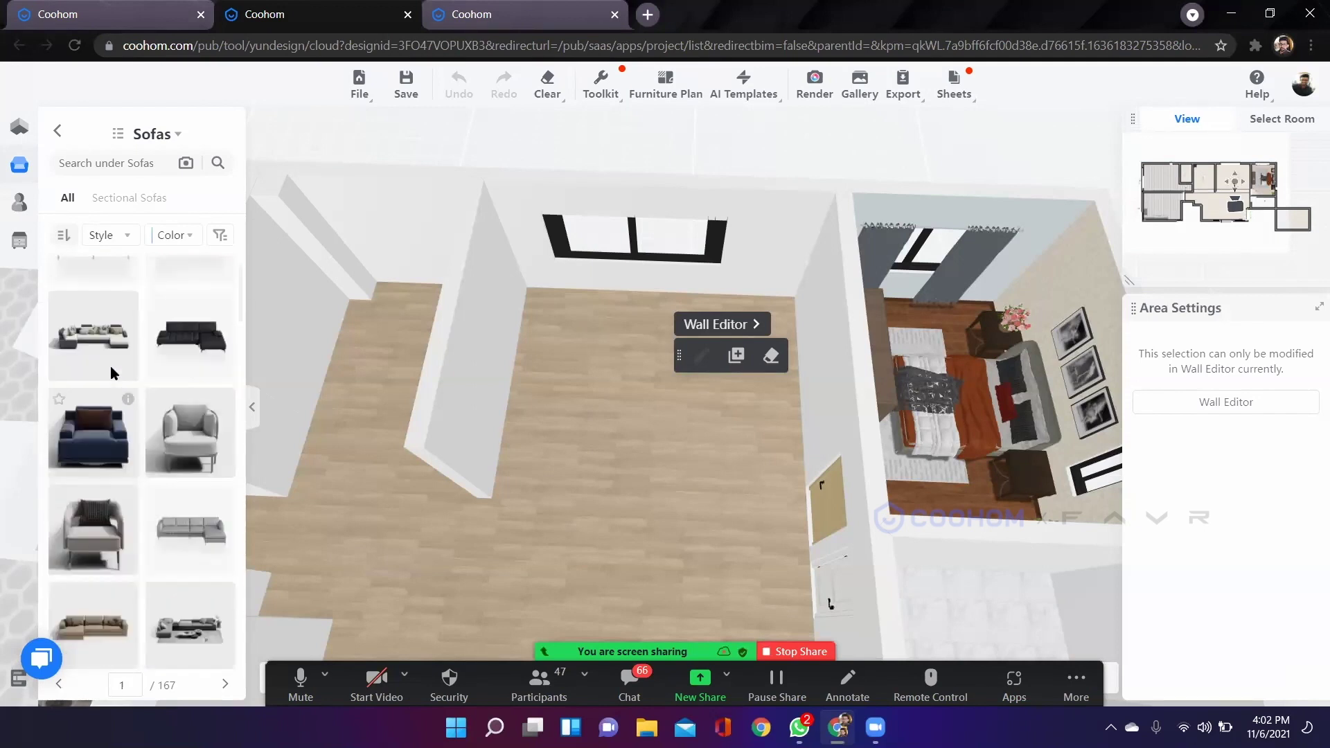
# Leave the Furniture category and open the Sofa Sets category under Furniture Combinations in the public library.
pyautogui.click(58, 131)
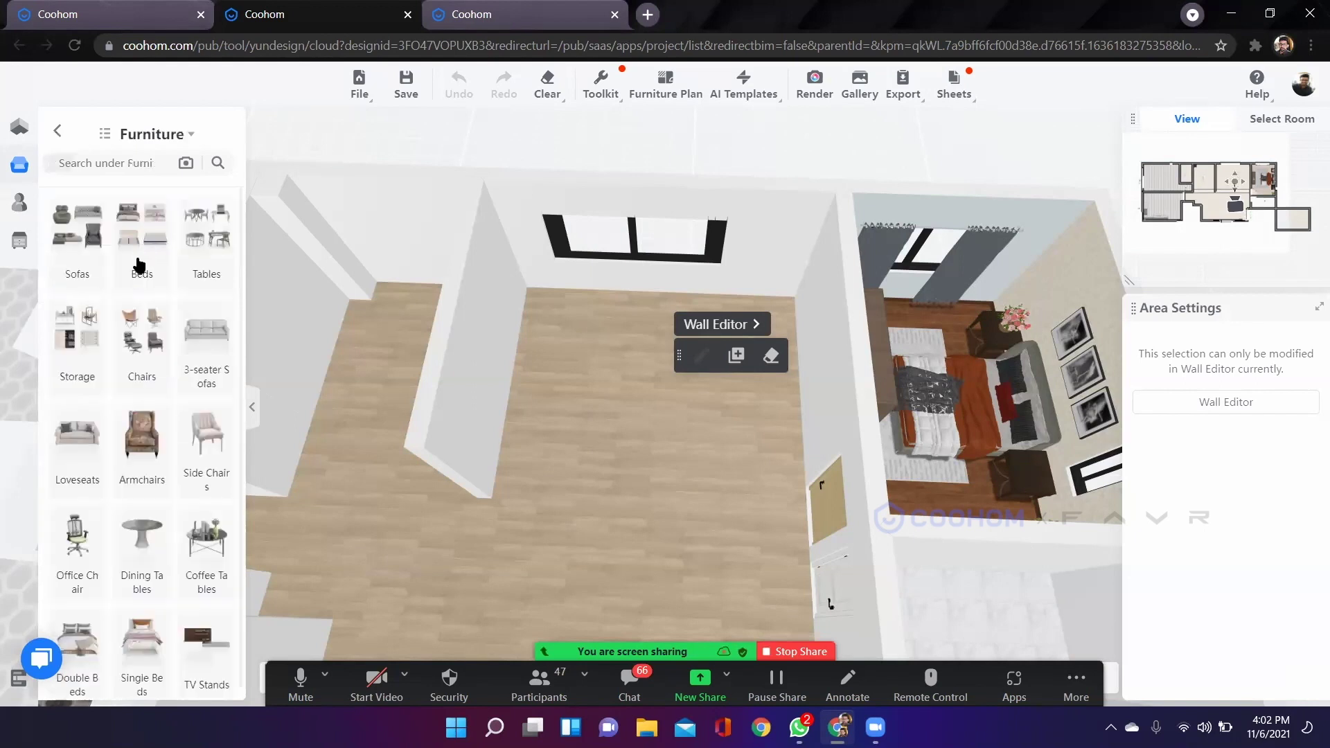
pyautogui.click(57, 133)
pyautogui.click(102, 314)
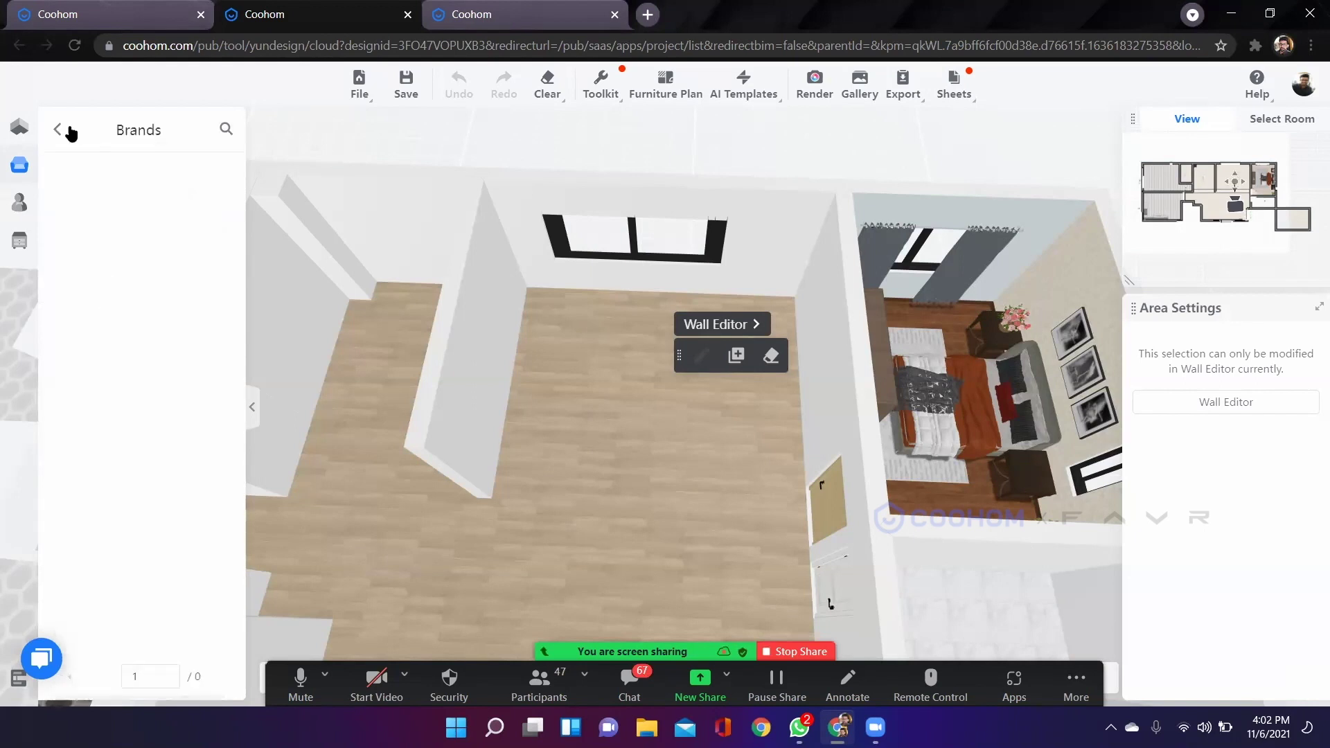
pyautogui.click(58, 131)
pyautogui.click(109, 320)
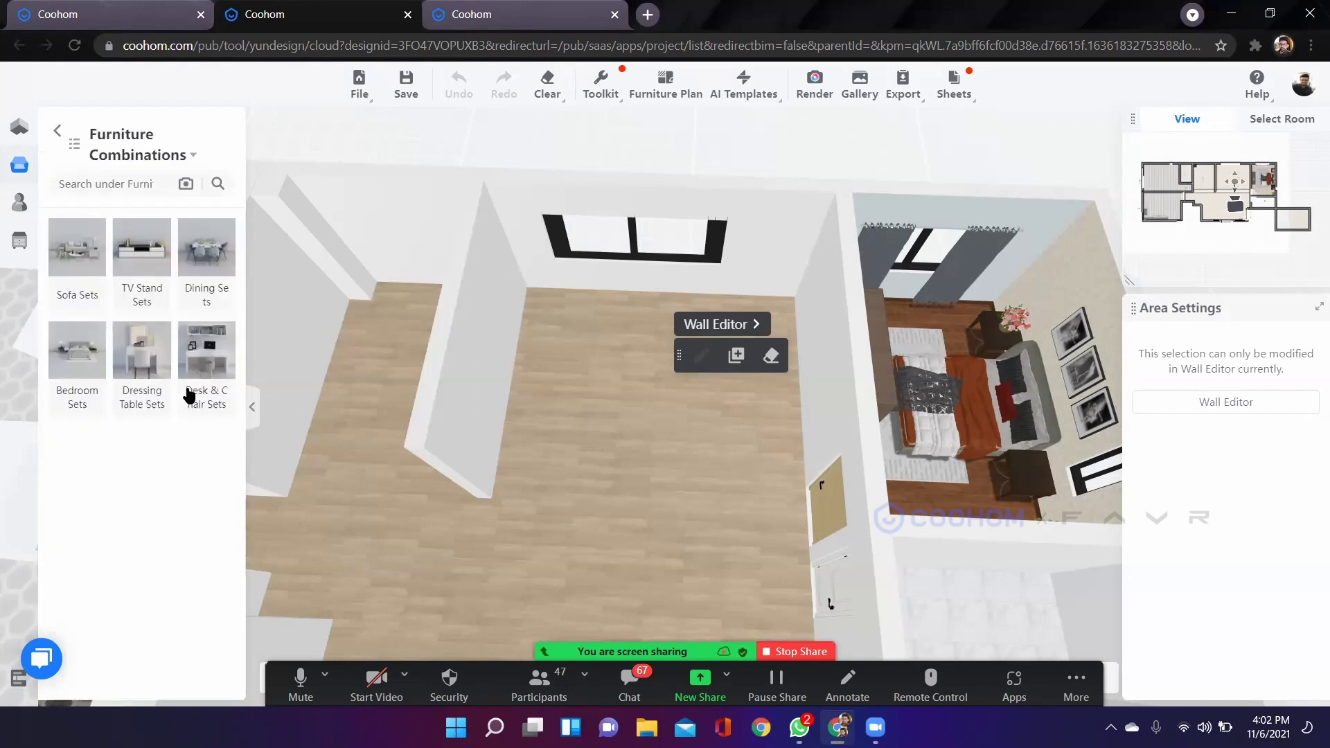
pyautogui.click(80, 253)
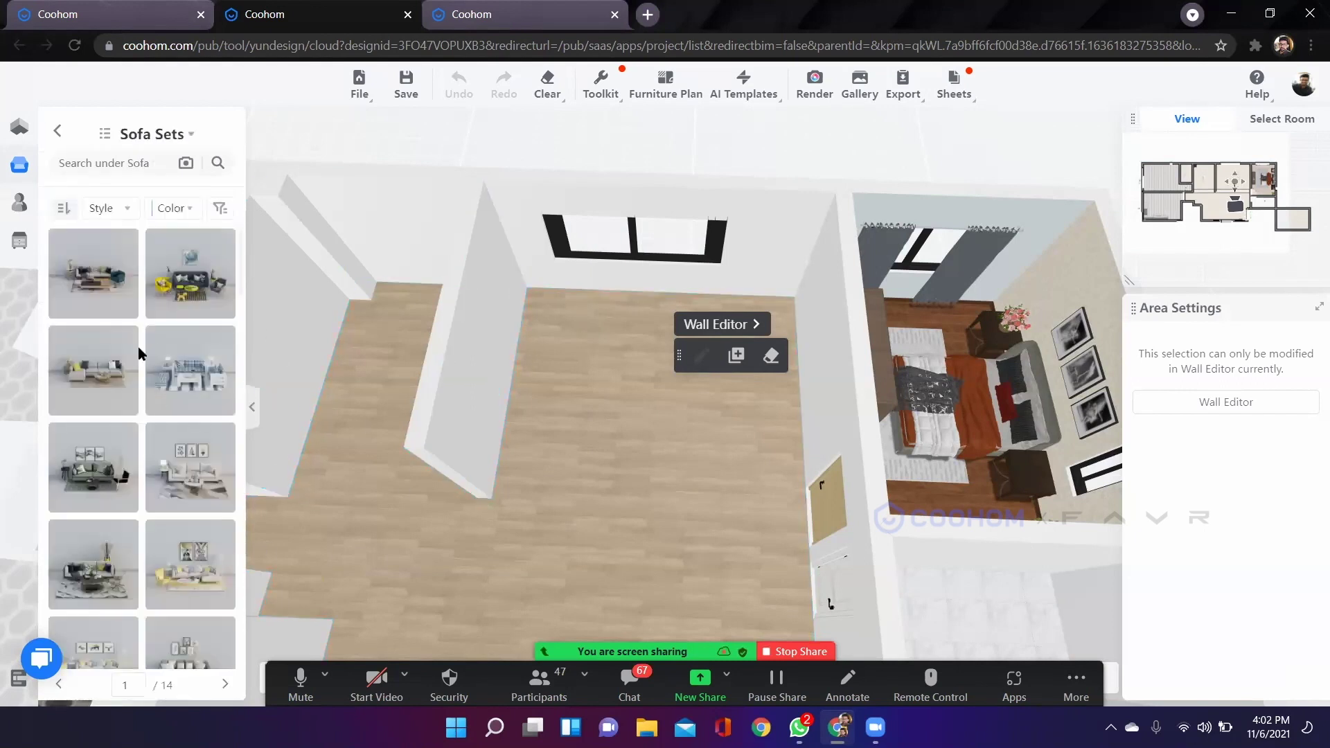
pyautogui.click(58, 131)
pyautogui.moveTo(97, 144)
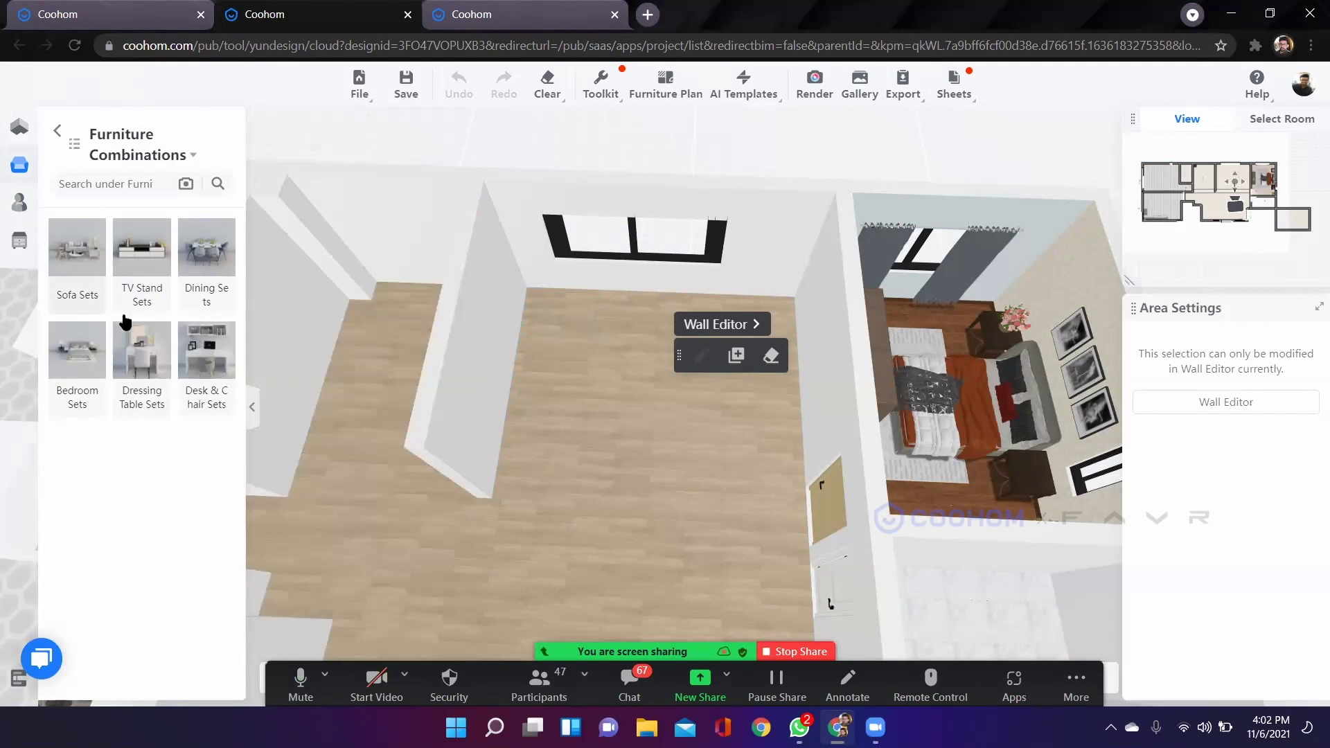
pyautogui.click(98, 300)
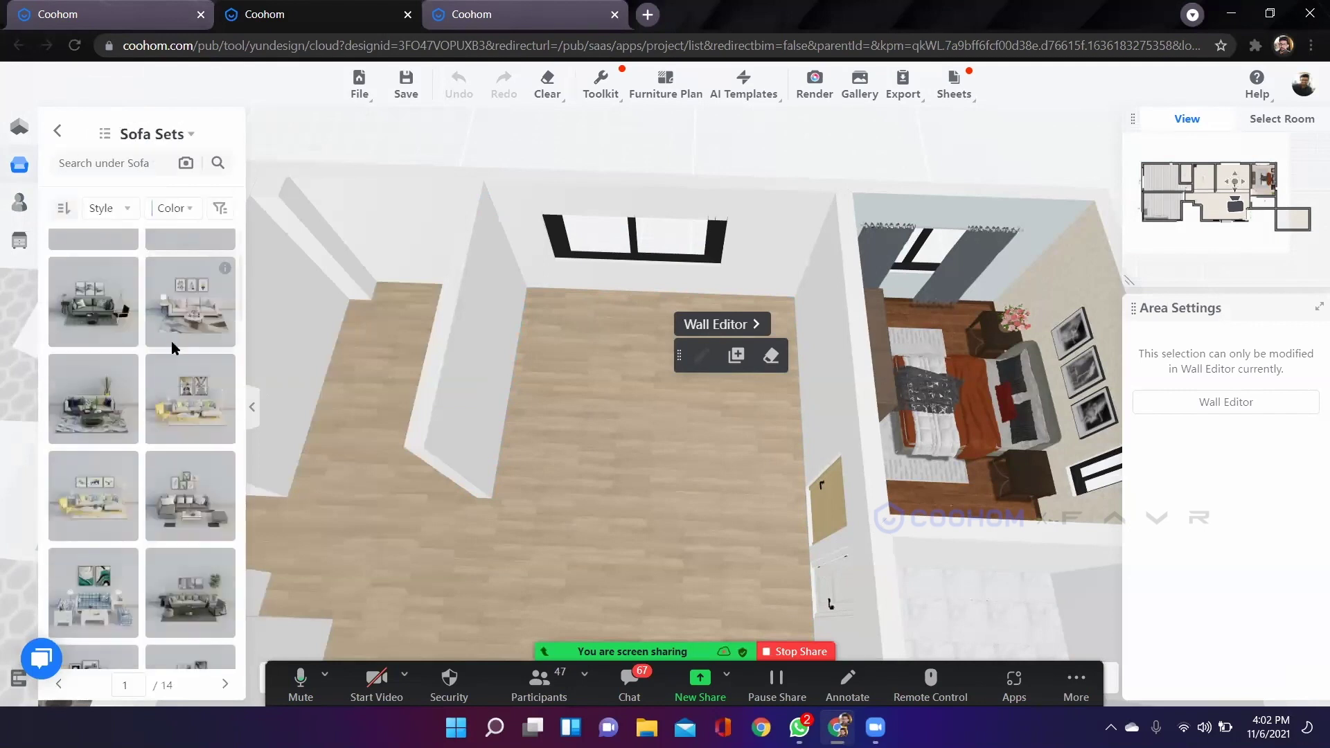
# Try the navy sofa set with yellow armchair and patterned rug in the living area, examine its placement, and delete it.
pyautogui.moveTo(225, 242)
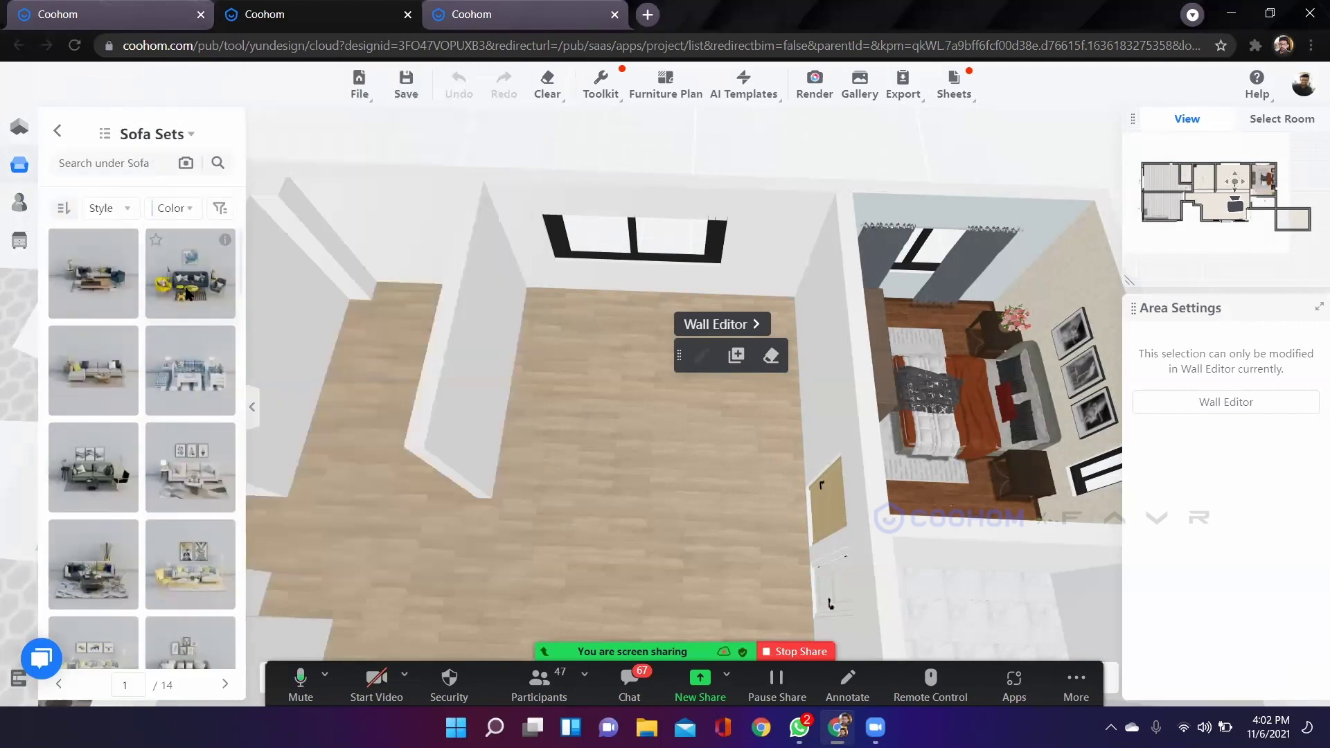
pyautogui.moveTo(188, 286); pyautogui.dragTo(670, 354)
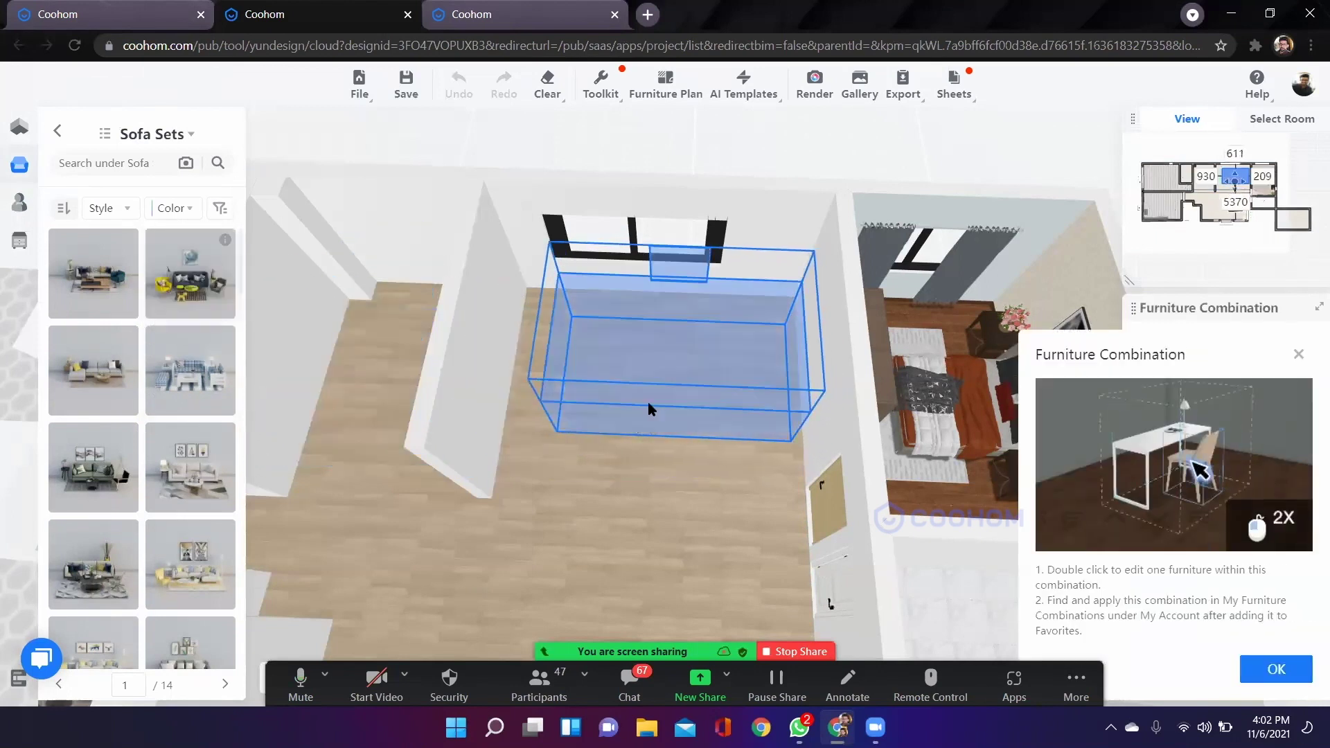
pyautogui.scroll(-3, 661, 450)
pyautogui.moveTo(696, 455); pyautogui.dragTo(595, 467)
pyautogui.moveTo(697, 521); pyautogui.dragTo(721, 493)
pyautogui.scroll(3, 693, 397)
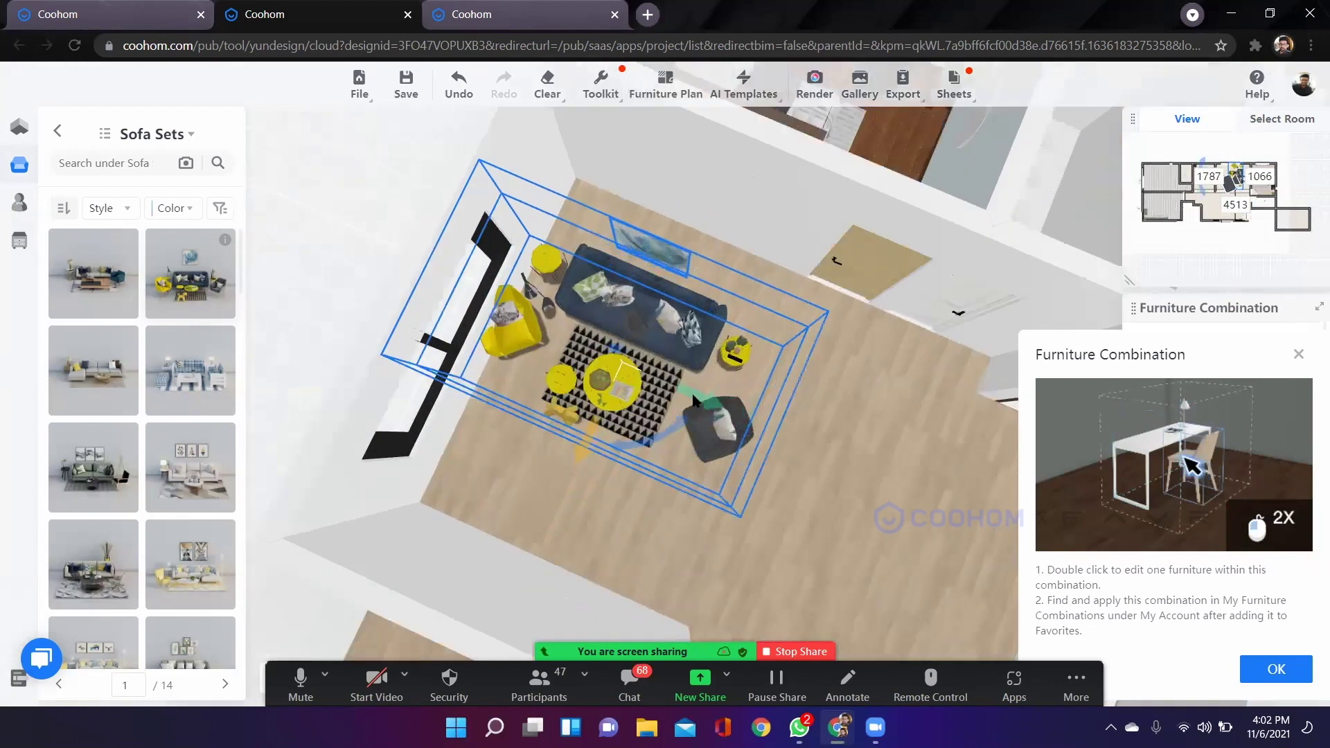
pyautogui.moveTo(720, 396); pyautogui.dragTo(669, 433)
pyautogui.scroll(-3, 682, 405)
pyautogui.press('Right')
pyautogui.press('Up')
pyautogui.moveTo(756, 509); pyautogui.dragTo(659, 496)
pyautogui.press('Delete')
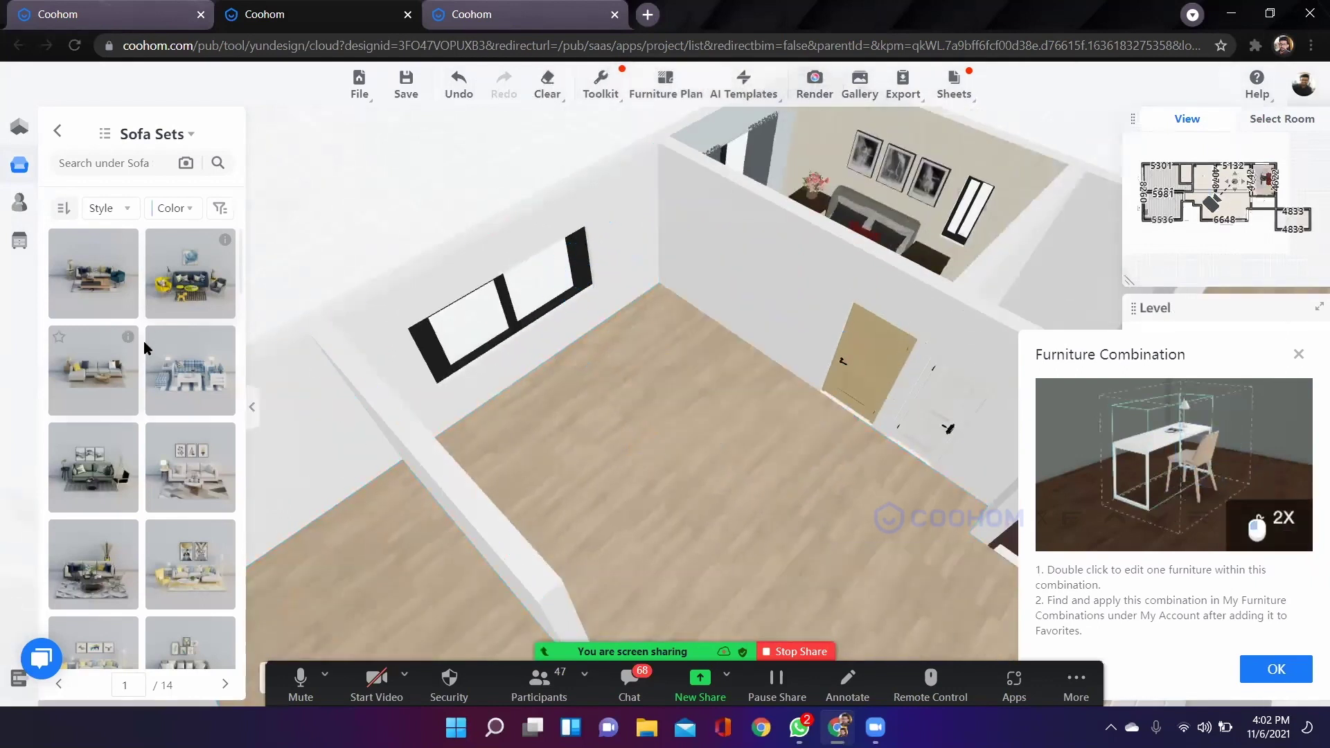
# Try the light sofa set with yellow accents and three wall pictures near the living area's window, and discard it.
pyautogui.scroll(-2, 168, 367)
pyautogui.scroll(-1, 111, 368)
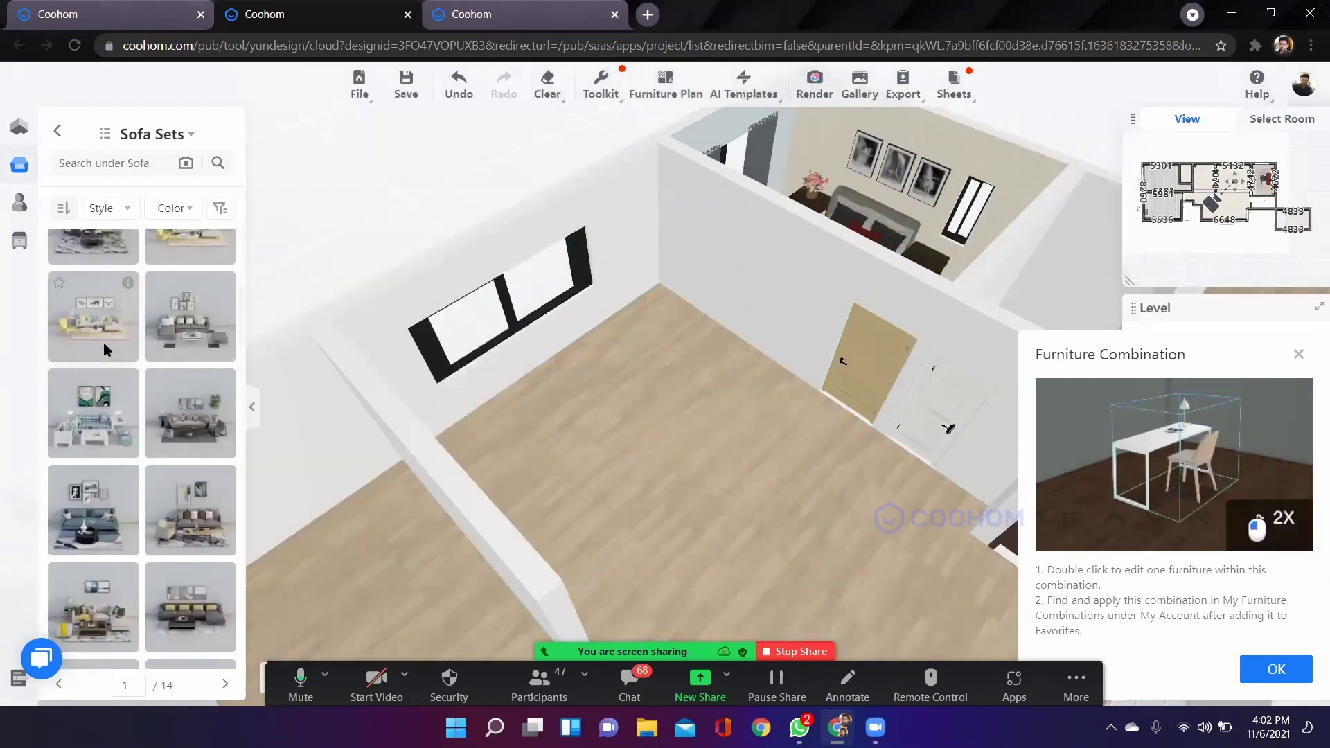
pyautogui.moveTo(136, 374)
pyautogui.moveTo(136, 374); pyautogui.dragTo(666, 374)
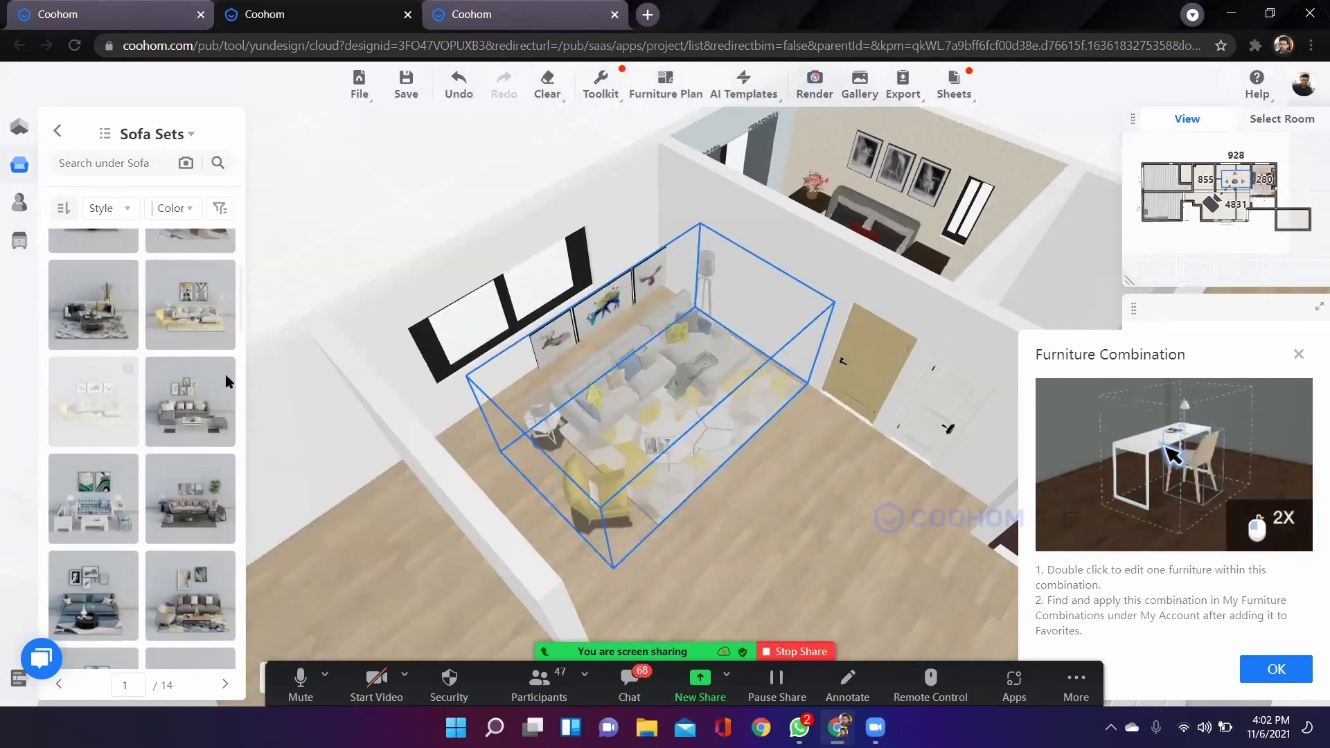
pyautogui.moveTo(218, 387); pyautogui.dragTo(226, 371)
pyautogui.moveTo(226, 371)
pyautogui.moveTo(671, 375); pyautogui.dragTo(222, 439)
# Place the dark grey sofa set with hexagon rug and two pictures in the window corner, against the wall beside the door.
pyautogui.scroll(4, 208, 416)
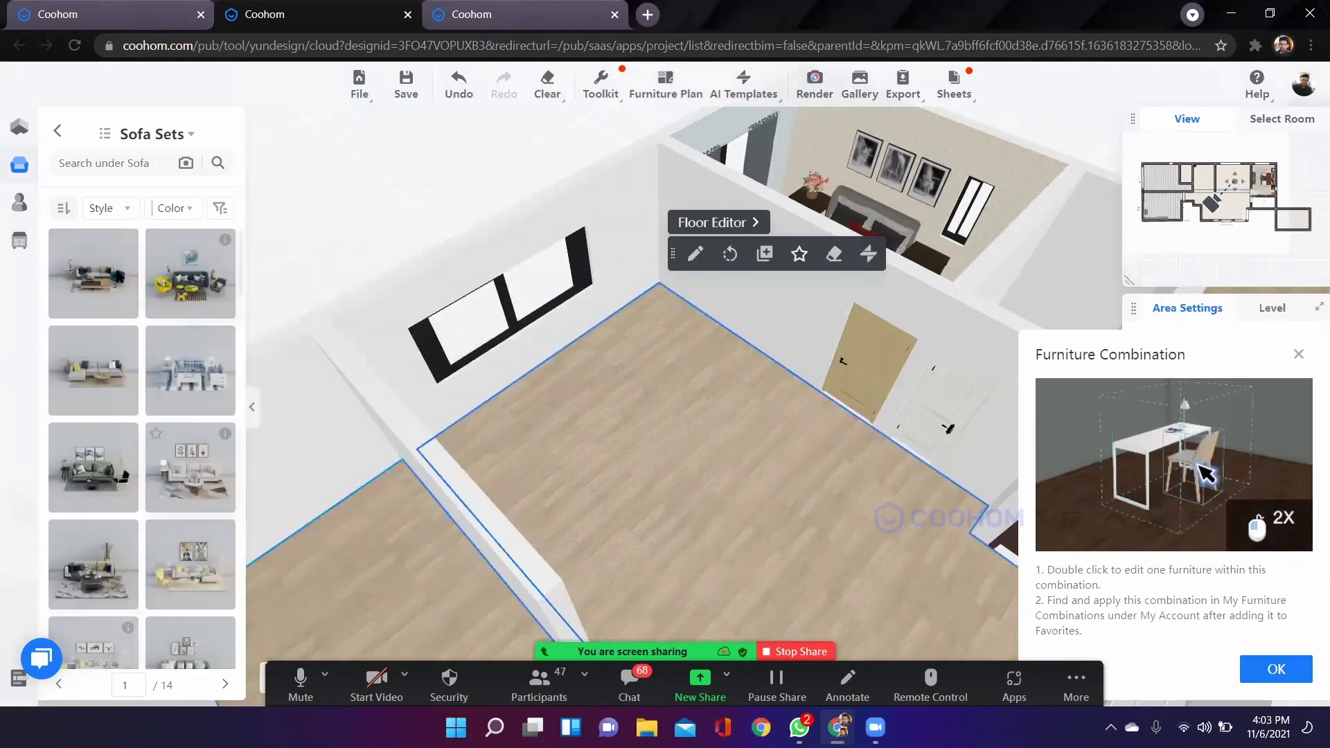
pyautogui.scroll(-3, 152, 460)
pyautogui.moveTo(177, 489)
pyautogui.moveTo(218, 563)
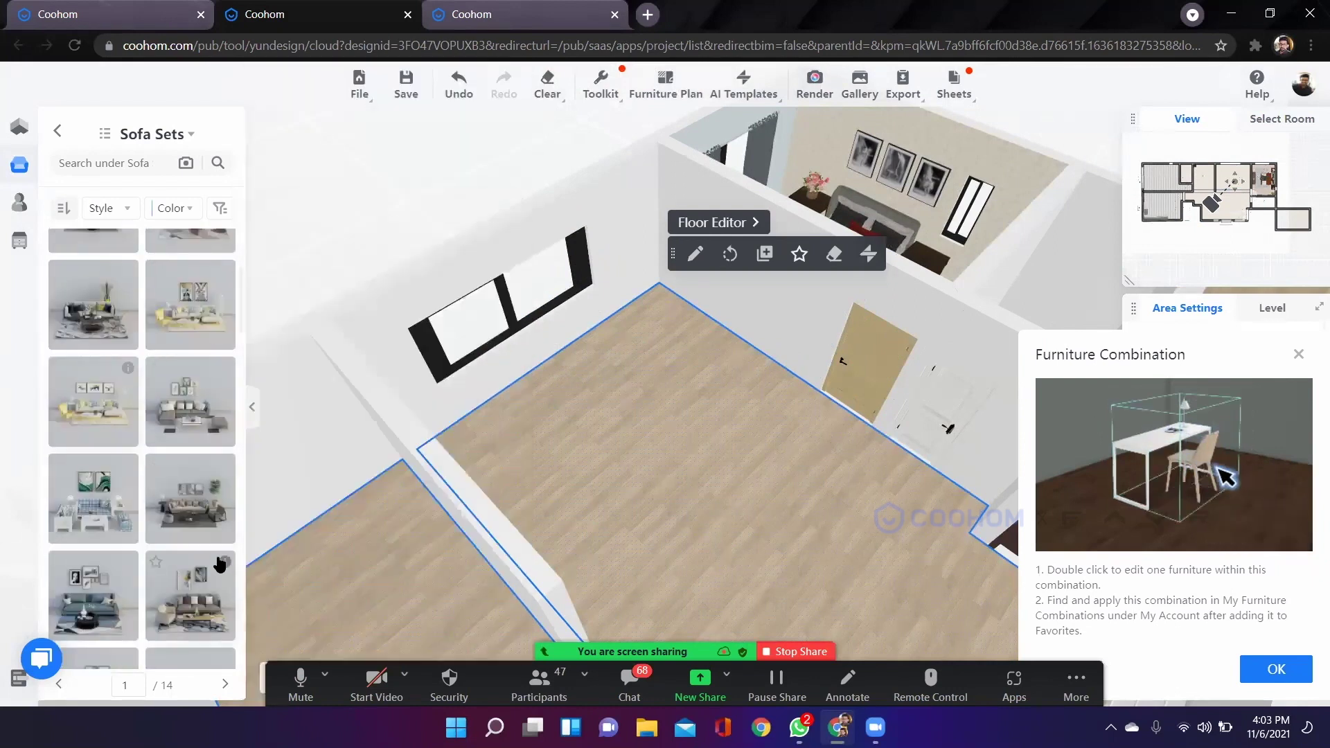
pyautogui.moveTo(728, 319); pyautogui.dragTo(630, 428)
pyautogui.moveTo(740, 487); pyautogui.dragTo(728, 489)
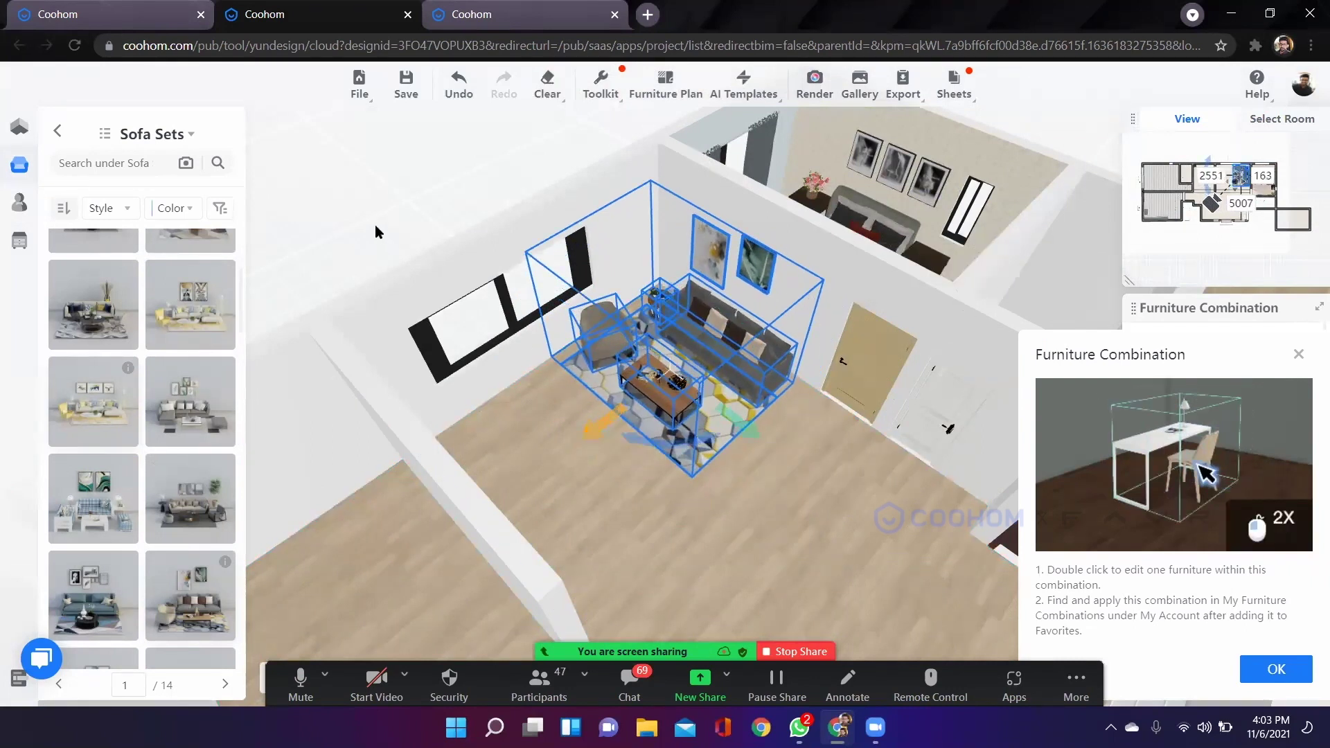
# Place the black TV stand set with geometric front from TV Stand Sets by the partition wall, facing the sofa.
pyautogui.click(543, 497)
pyautogui.scroll(2, 754, 512)
pyautogui.moveTo(785, 451); pyautogui.dragTo(455, 486)
pyautogui.moveTo(48, 293); pyautogui.dragTo(66, 52)
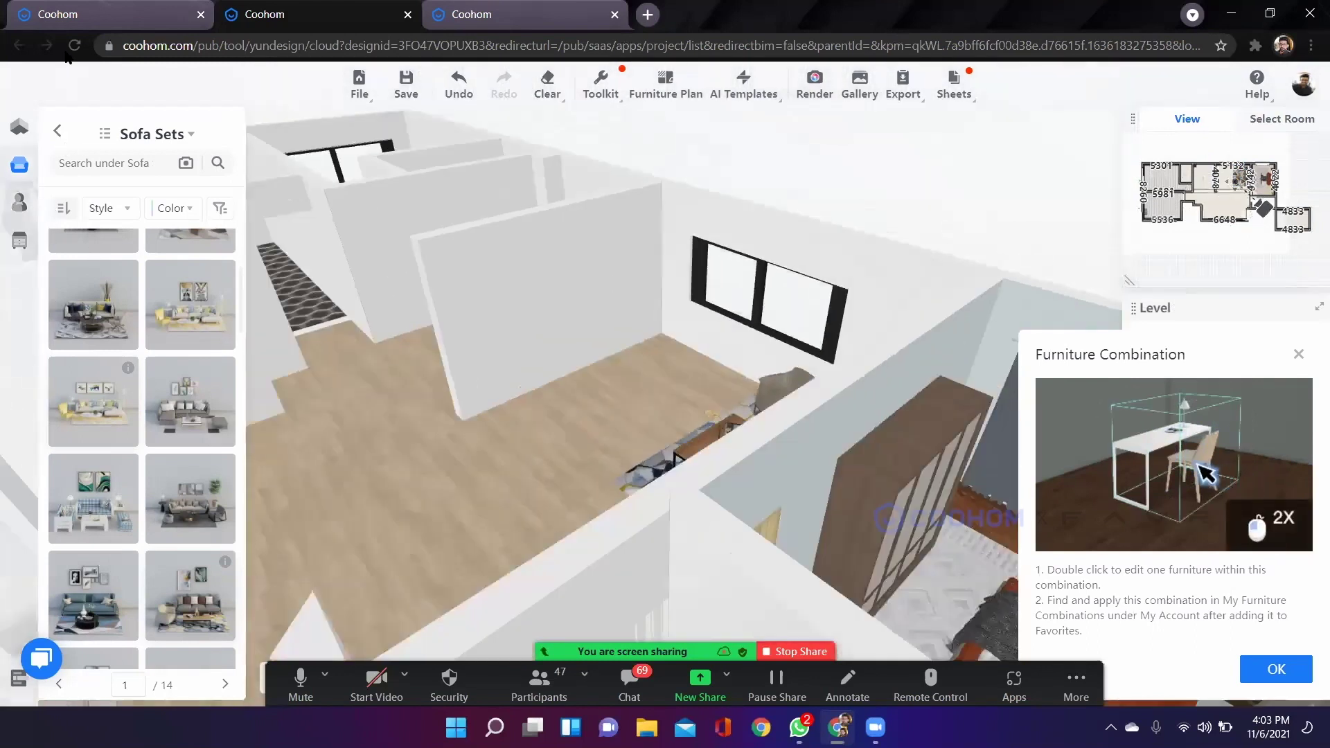
pyautogui.click(58, 131)
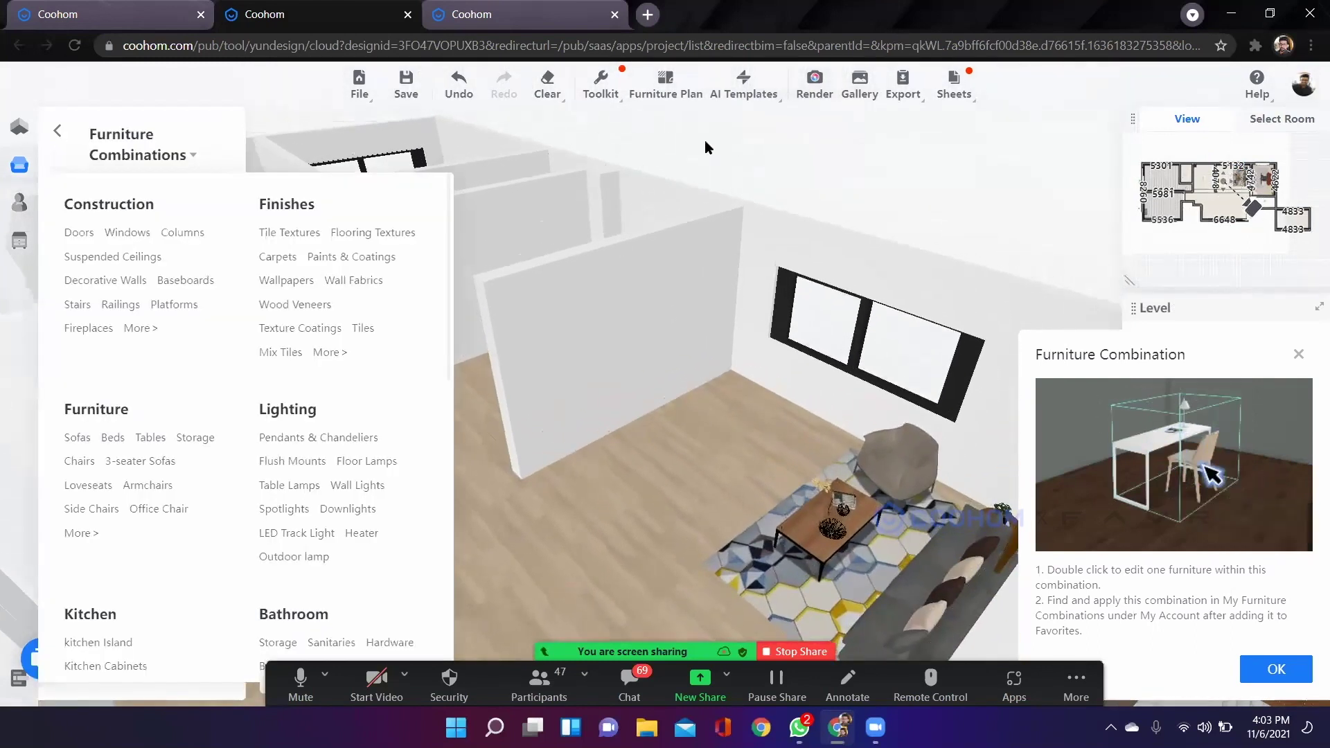
pyautogui.press('F5')
pyautogui.click(807, 140)
pyautogui.click(173, 277)
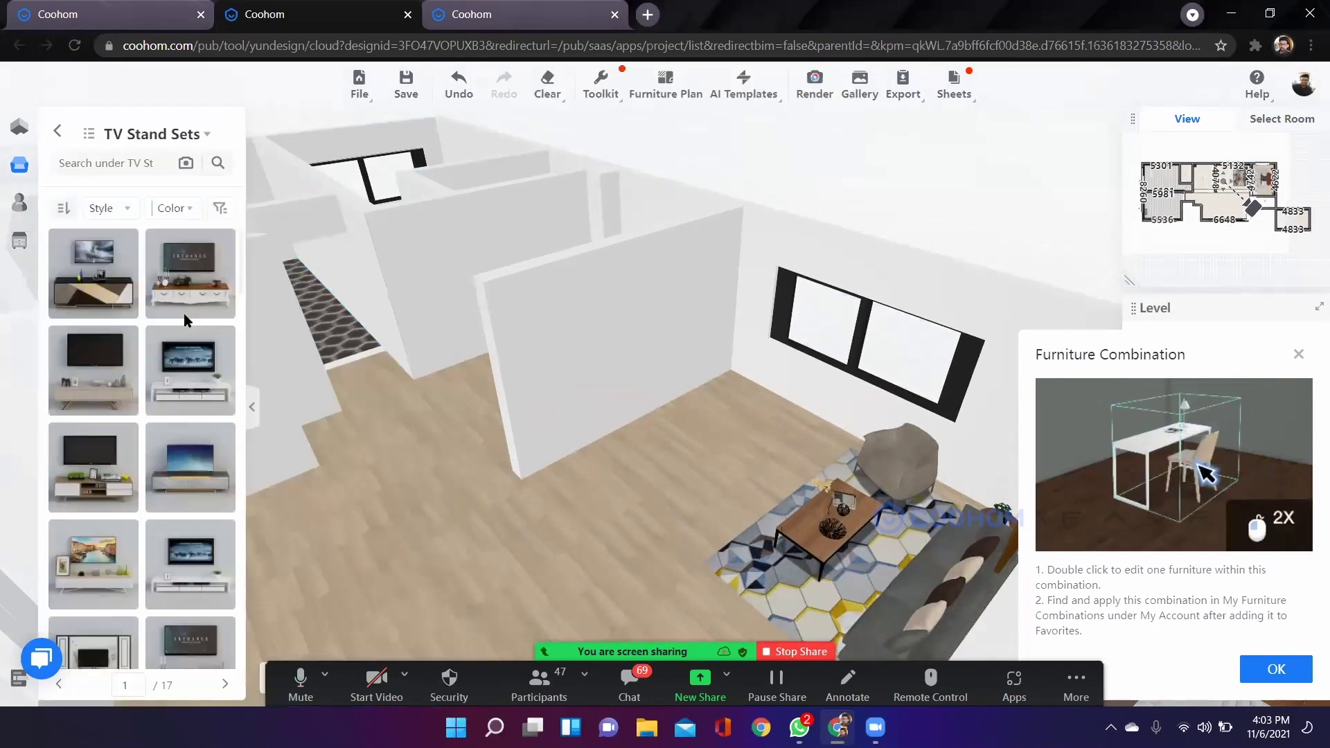
pyautogui.moveTo(87, 291); pyautogui.dragTo(650, 482)
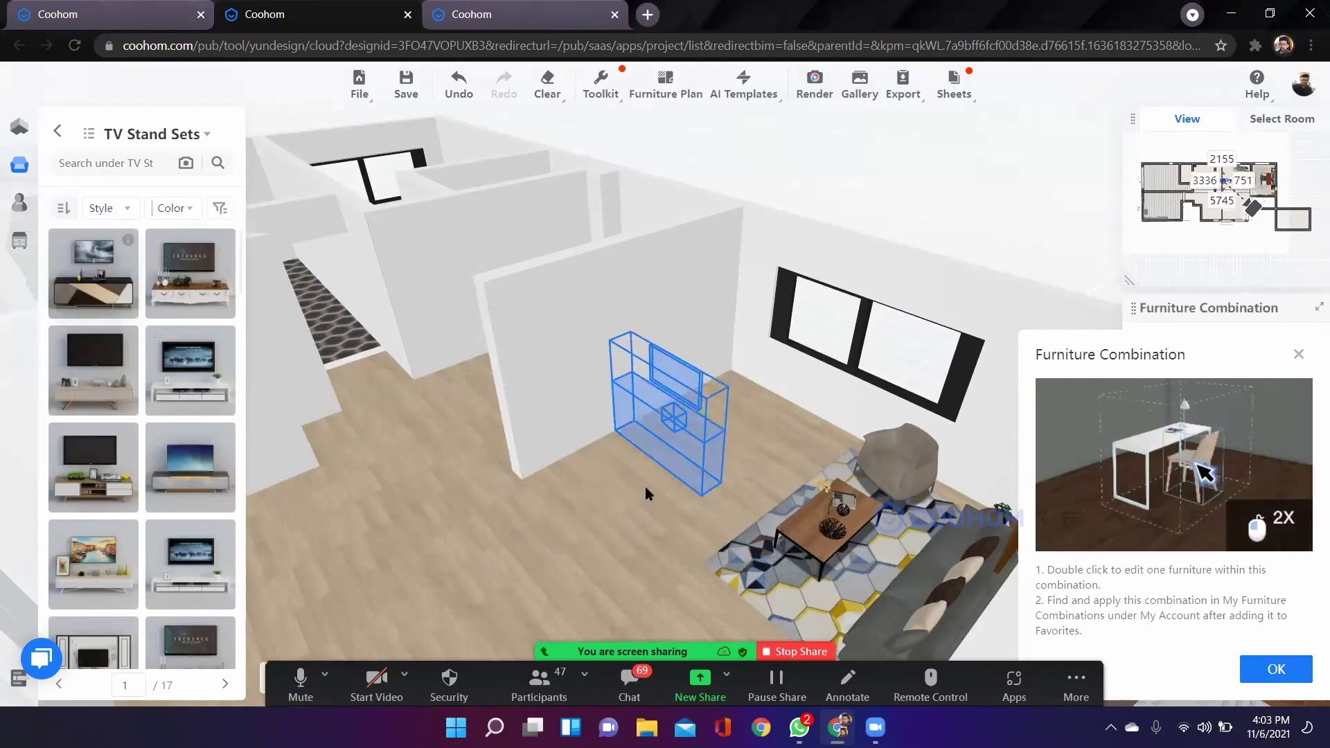
pyautogui.moveTo(684, 525); pyautogui.dragTo(766, 475)
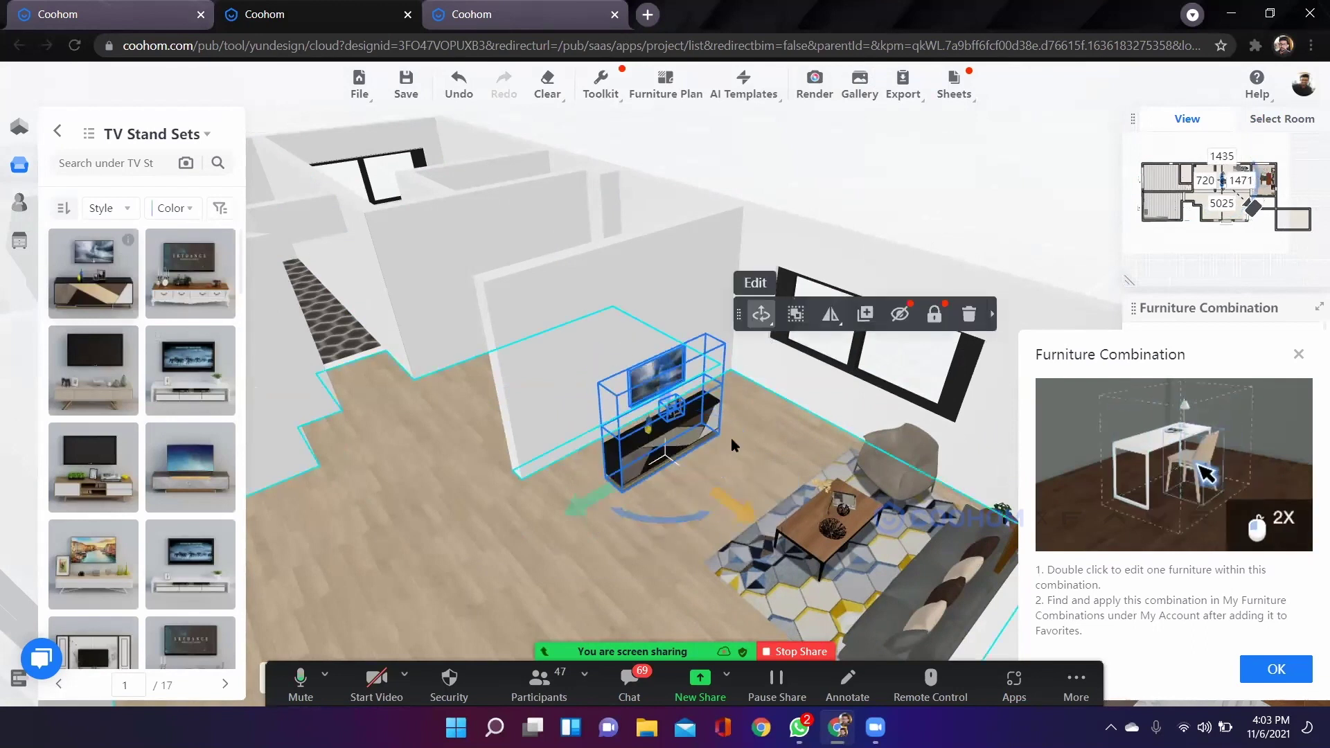
# Enlarge the TV stand set slightly with the Scale control and move it back against the partition wall.
pyautogui.click(761, 314)
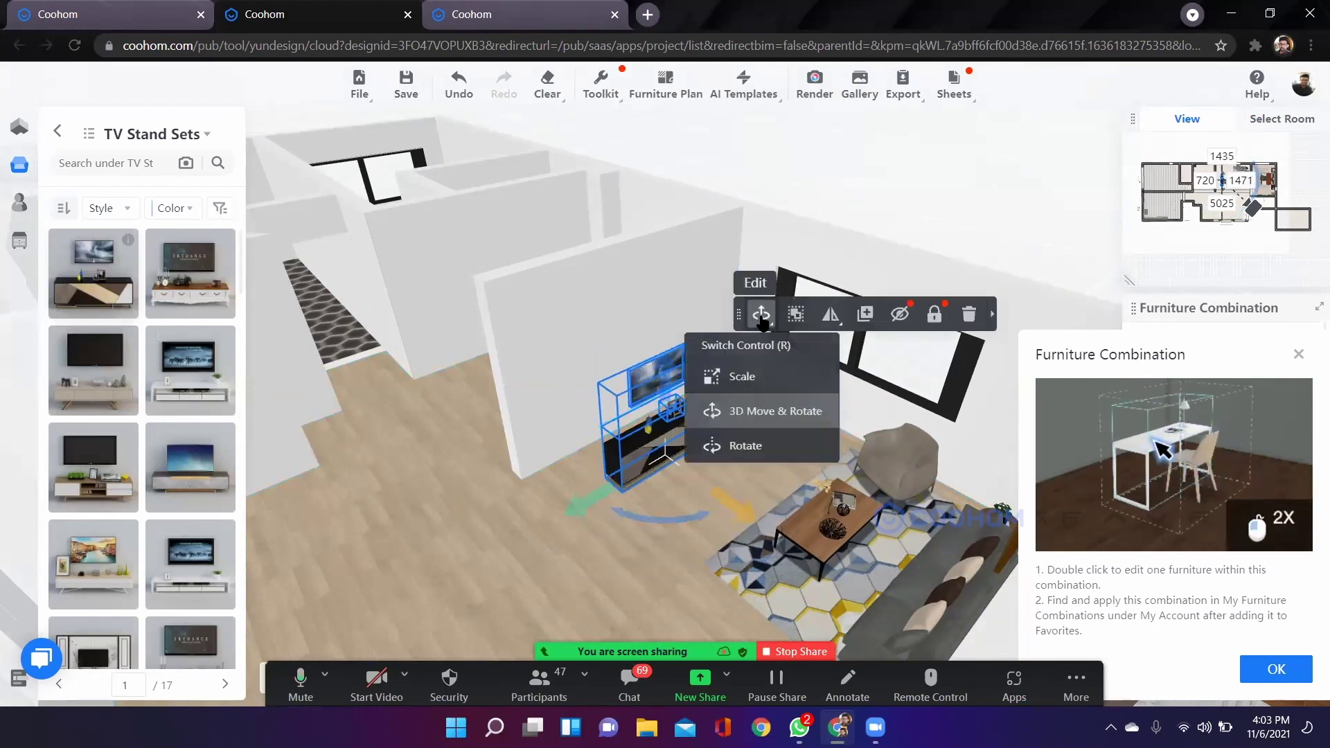
pyautogui.click(758, 388)
pyautogui.moveTo(594, 450)
pyautogui.mouseDown()
pyautogui.moveTo(611, 444)
pyautogui.moveTo(586, 456)
pyautogui.mouseUp()
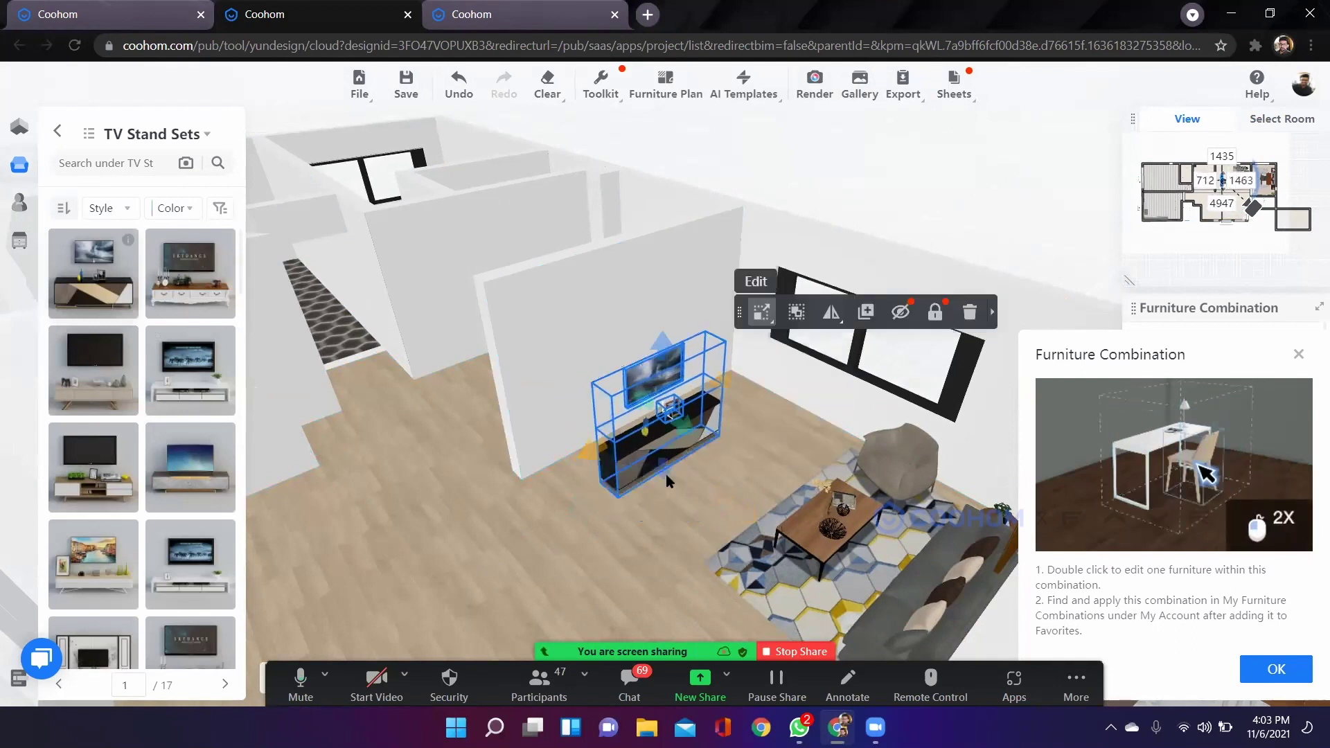
pyautogui.click(761, 314)
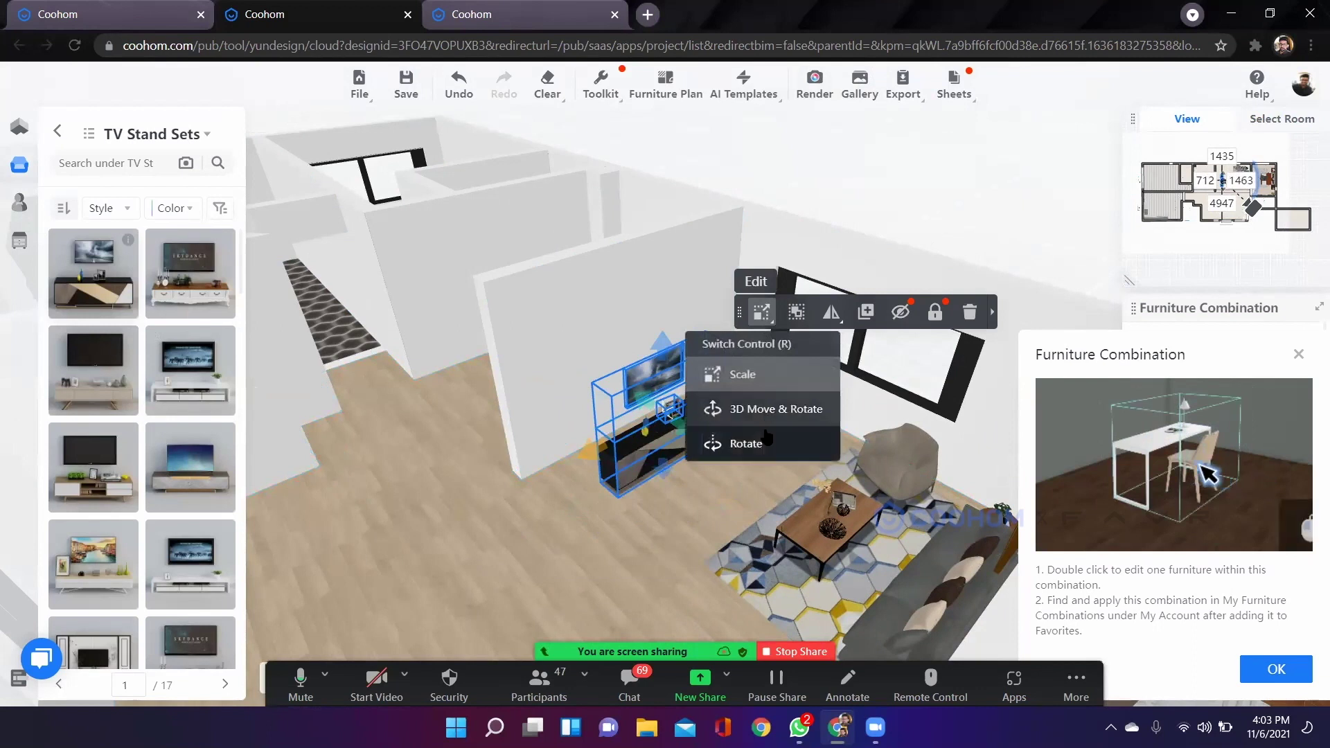
pyautogui.click(773, 409)
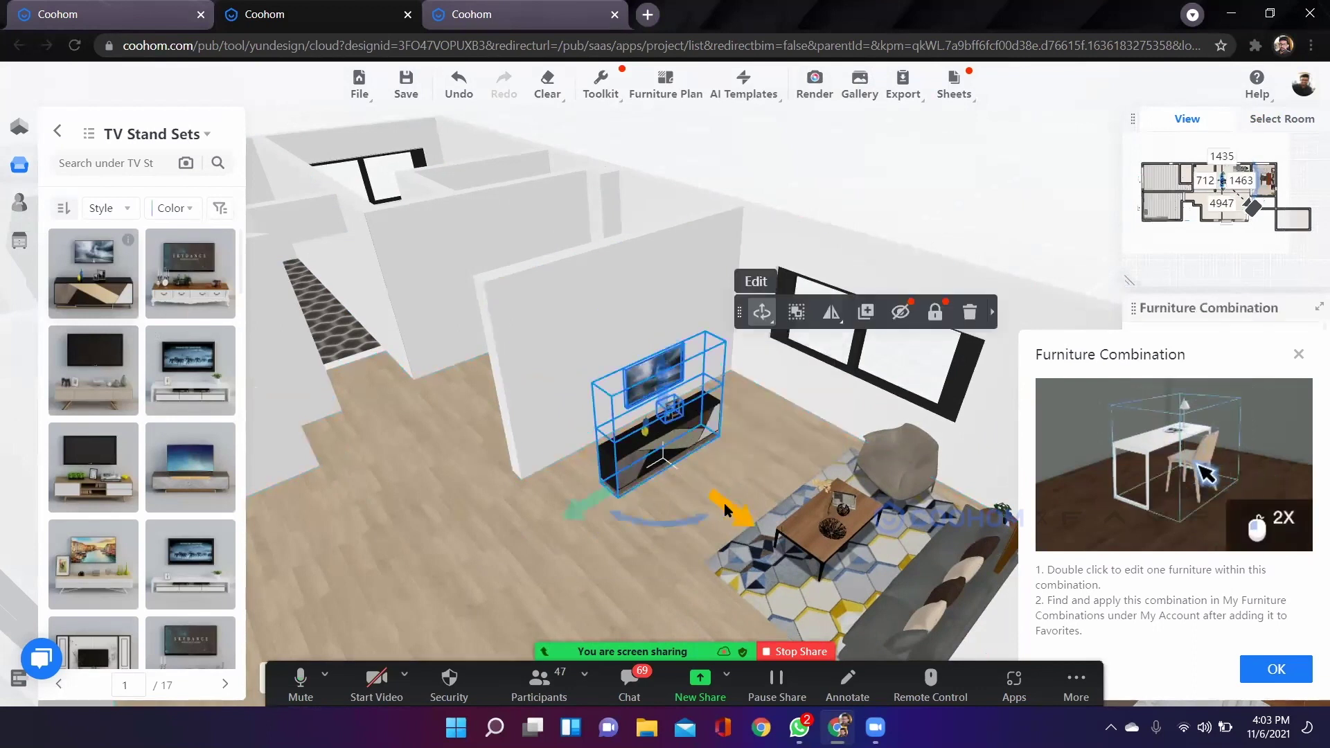
pyautogui.moveTo(539, 474); pyautogui.dragTo(600, 472)
pyautogui.click(849, 226)
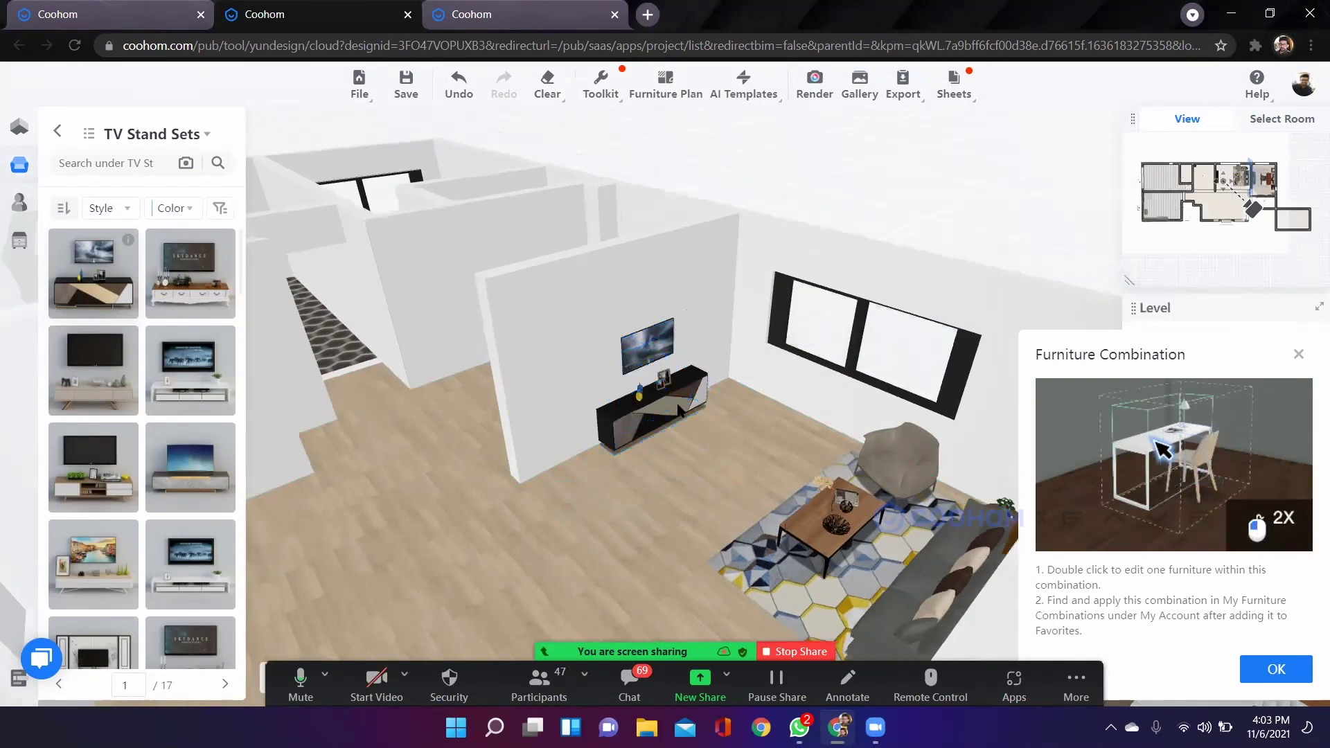
# Examine the TV stand set's fit against the partition wall and its position opposite the sofa set.
pyautogui.click(679, 410)
pyautogui.moveTo(759, 284)
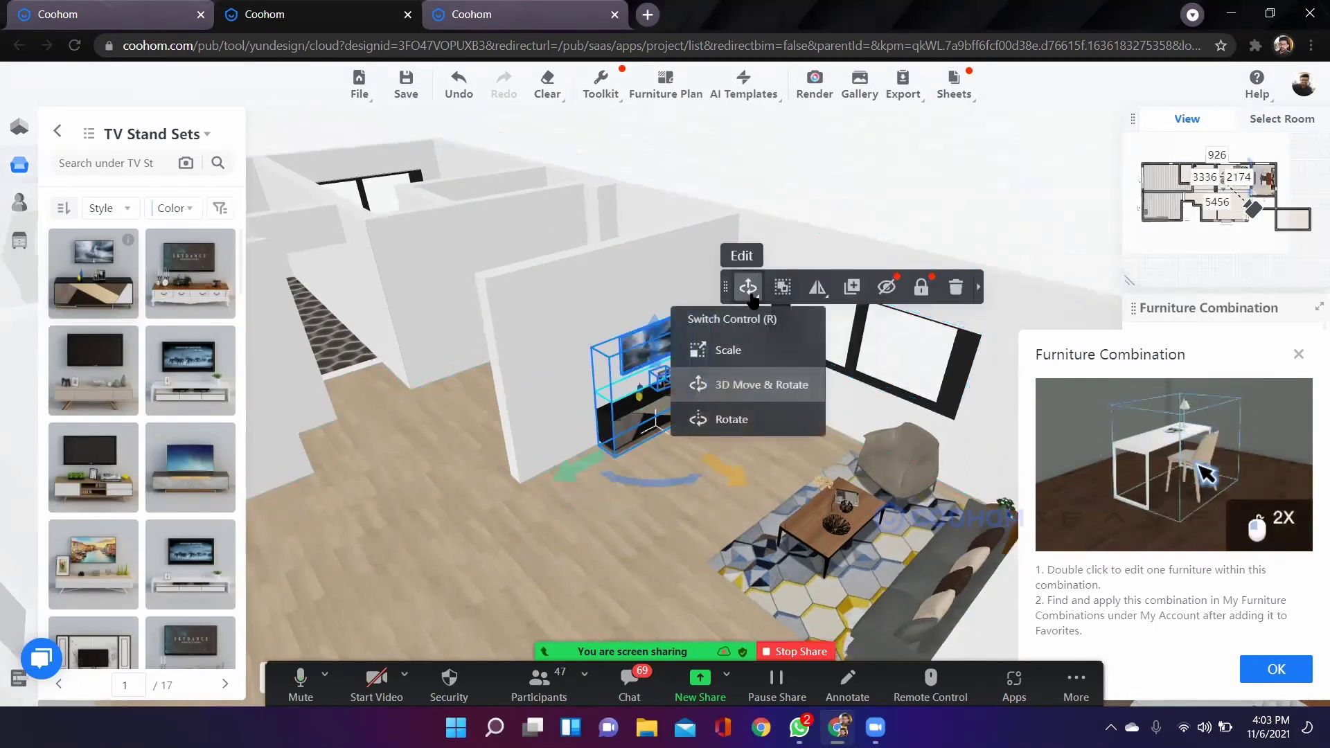
pyautogui.click(876, 162)
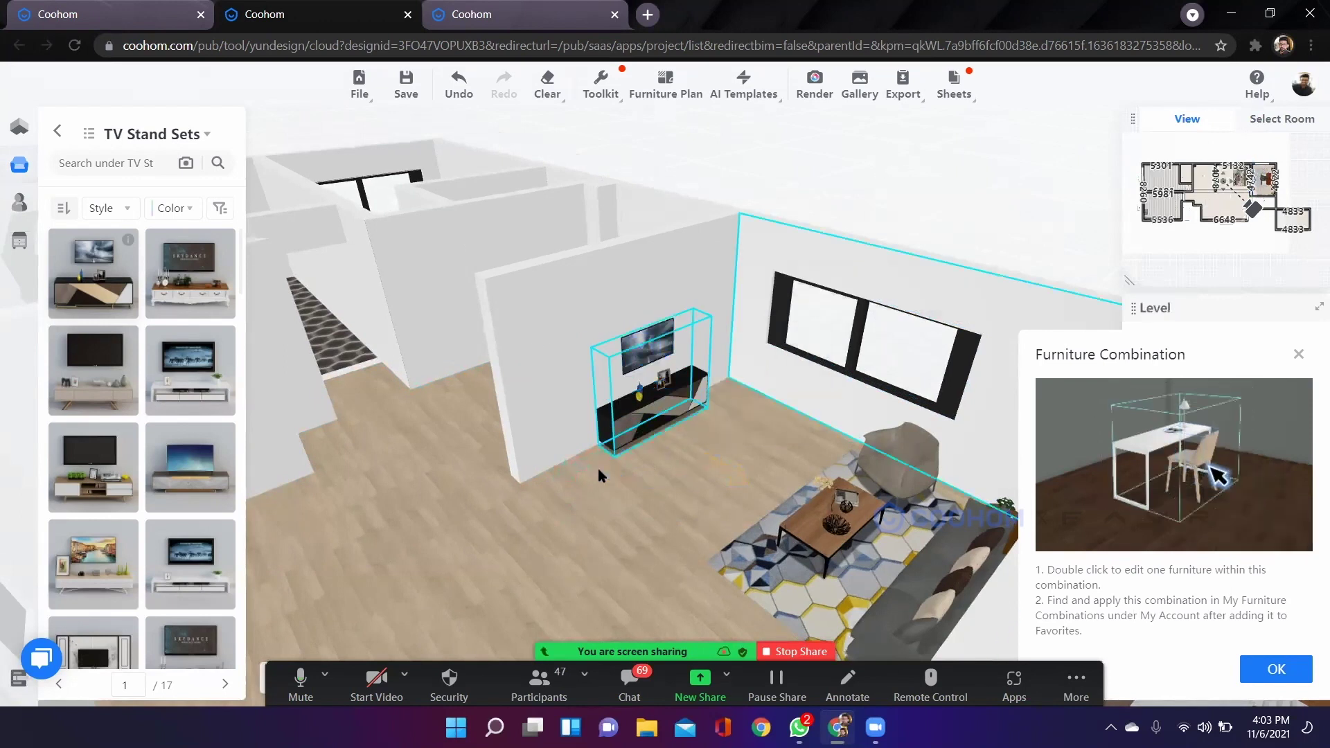
pyautogui.scroll(3, 717, 509)
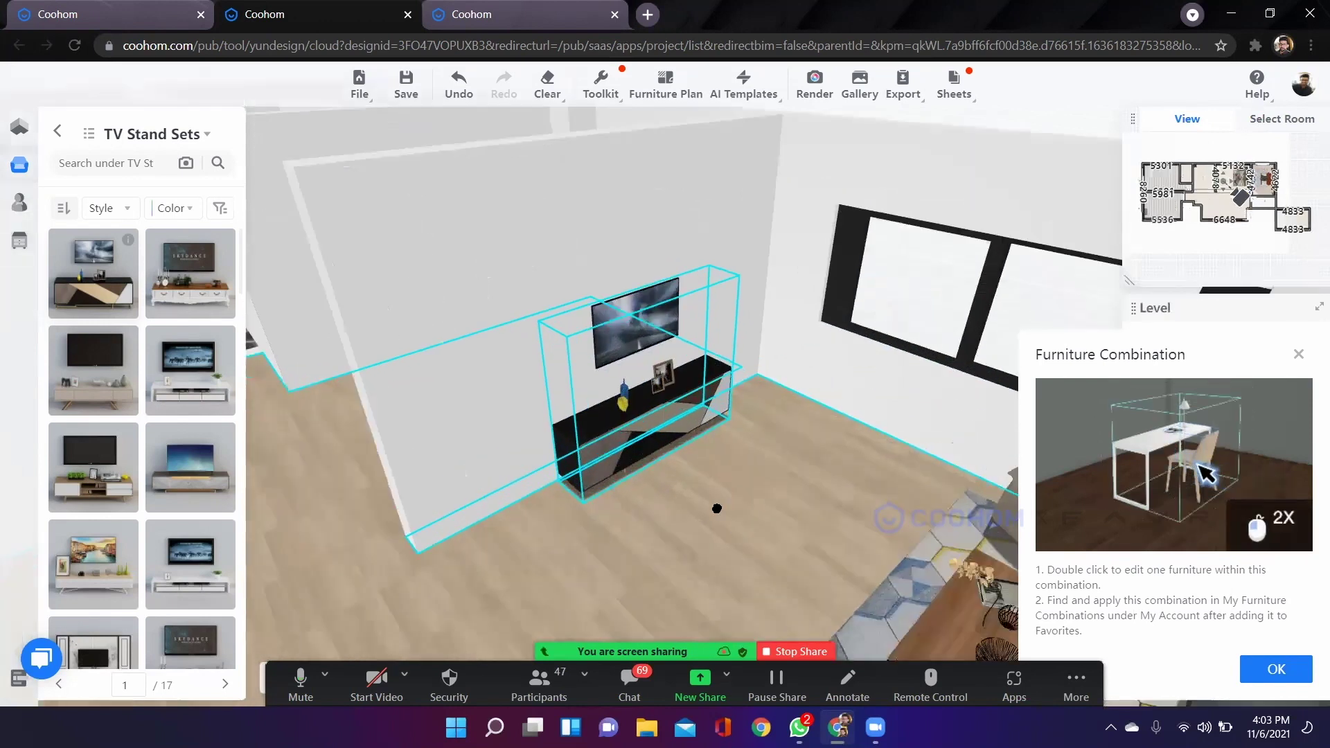
pyautogui.moveTo(717, 508); pyautogui.dragTo(831, 505)
pyautogui.moveTo(727, 512); pyautogui.dragTo(797, 503)
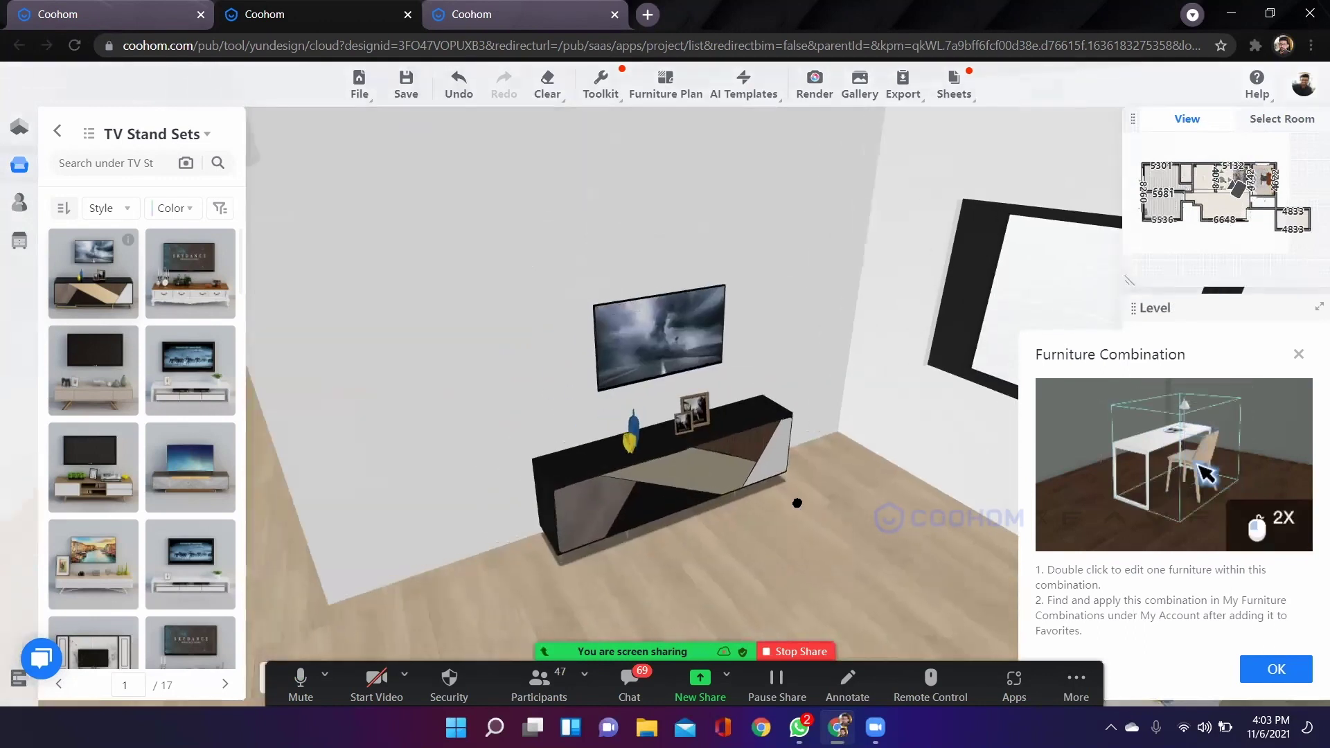
pyautogui.scroll(-2, 1037, 573)
pyautogui.moveTo(909, 535); pyautogui.dragTo(582, 457)
pyautogui.scroll(-3, 273, 312)
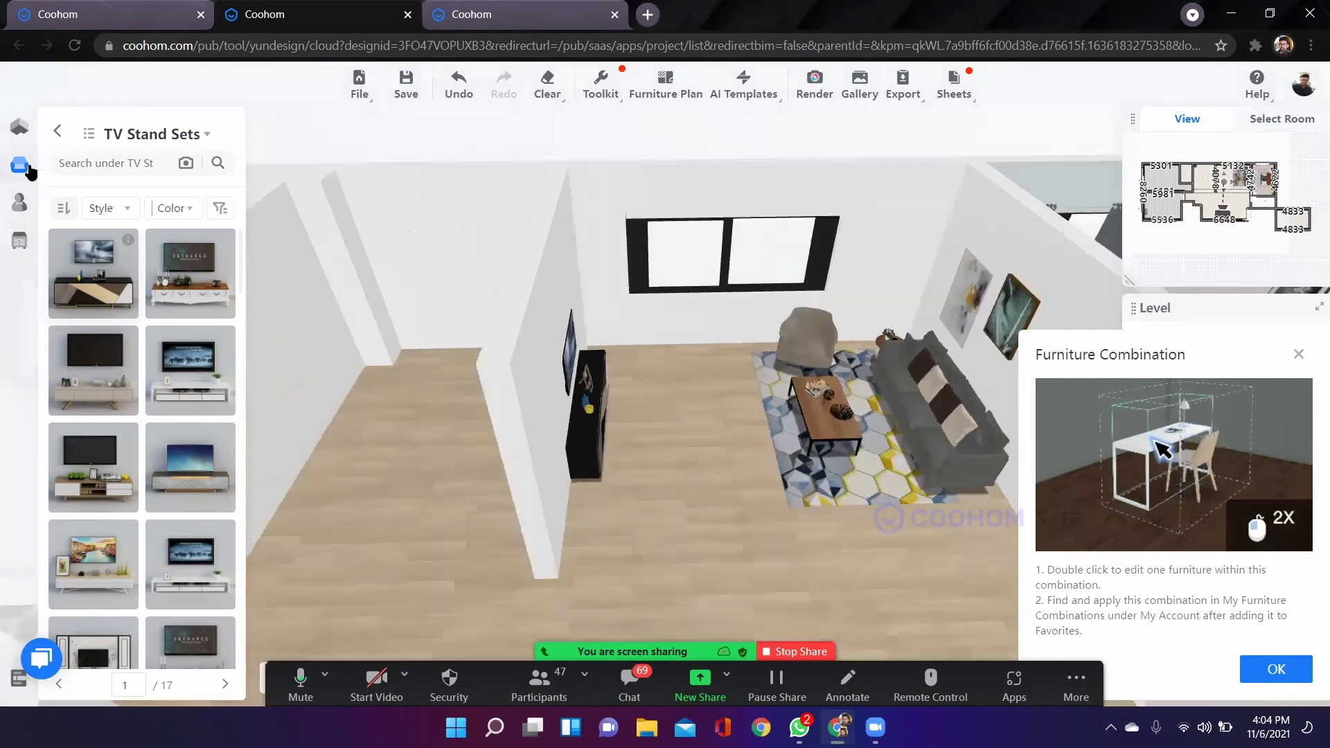
# Select the wall-hung TV individually within the TV stand combination and check its flip options.
pyautogui.moveTo(584, 543); pyautogui.dragTo(706, 271)
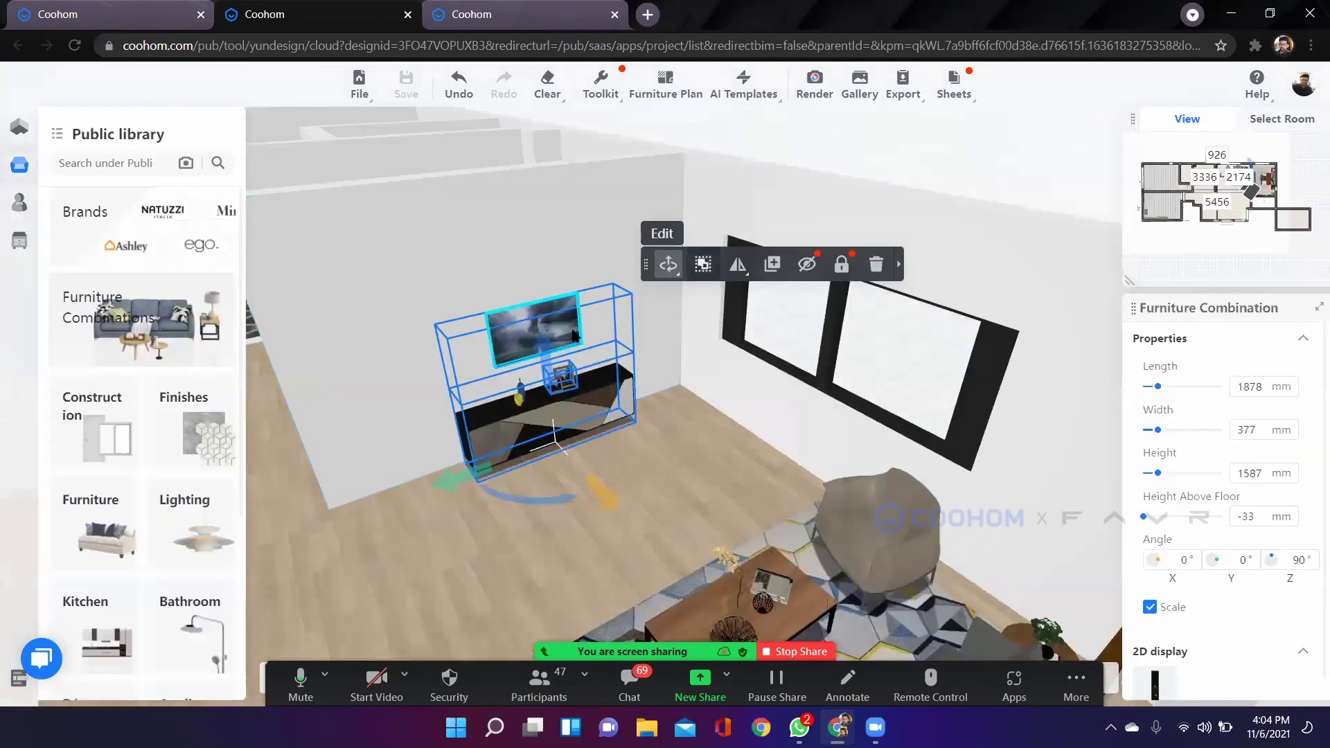
pyautogui.click(669, 264)
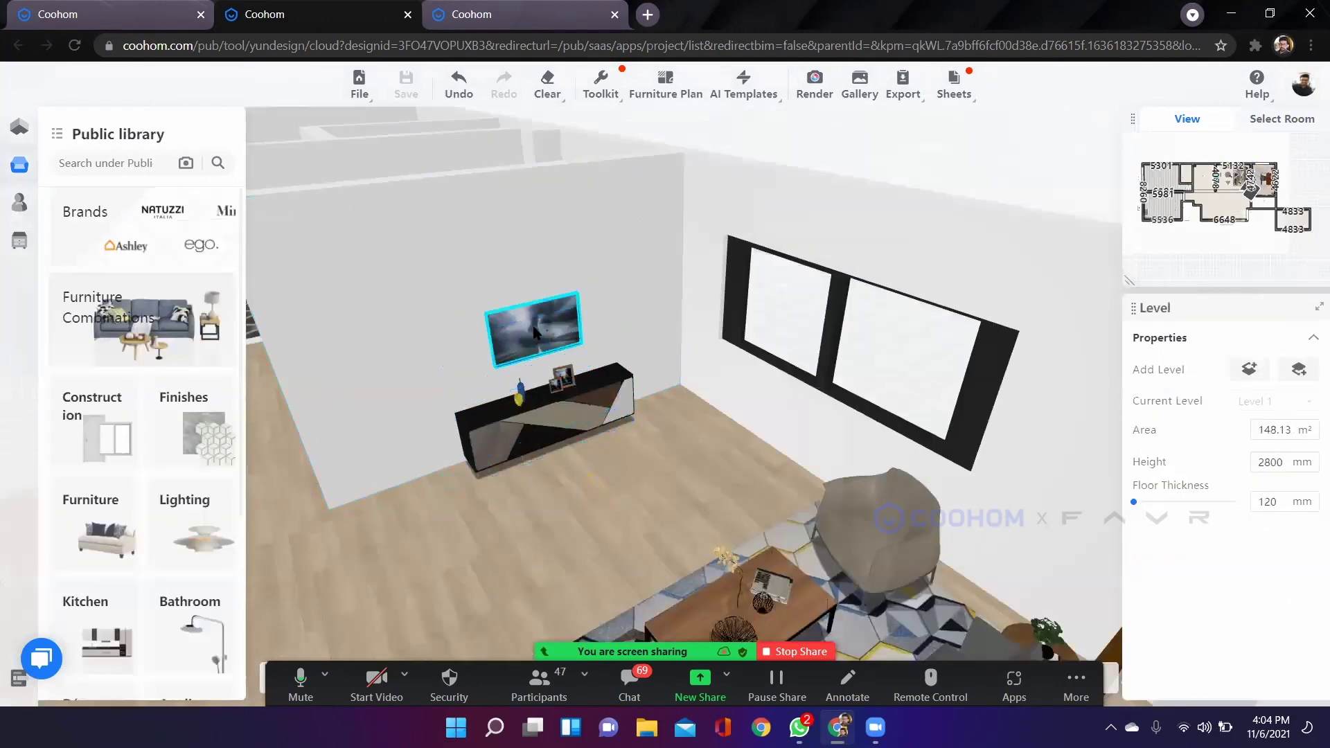
pyautogui.click(653, 265)
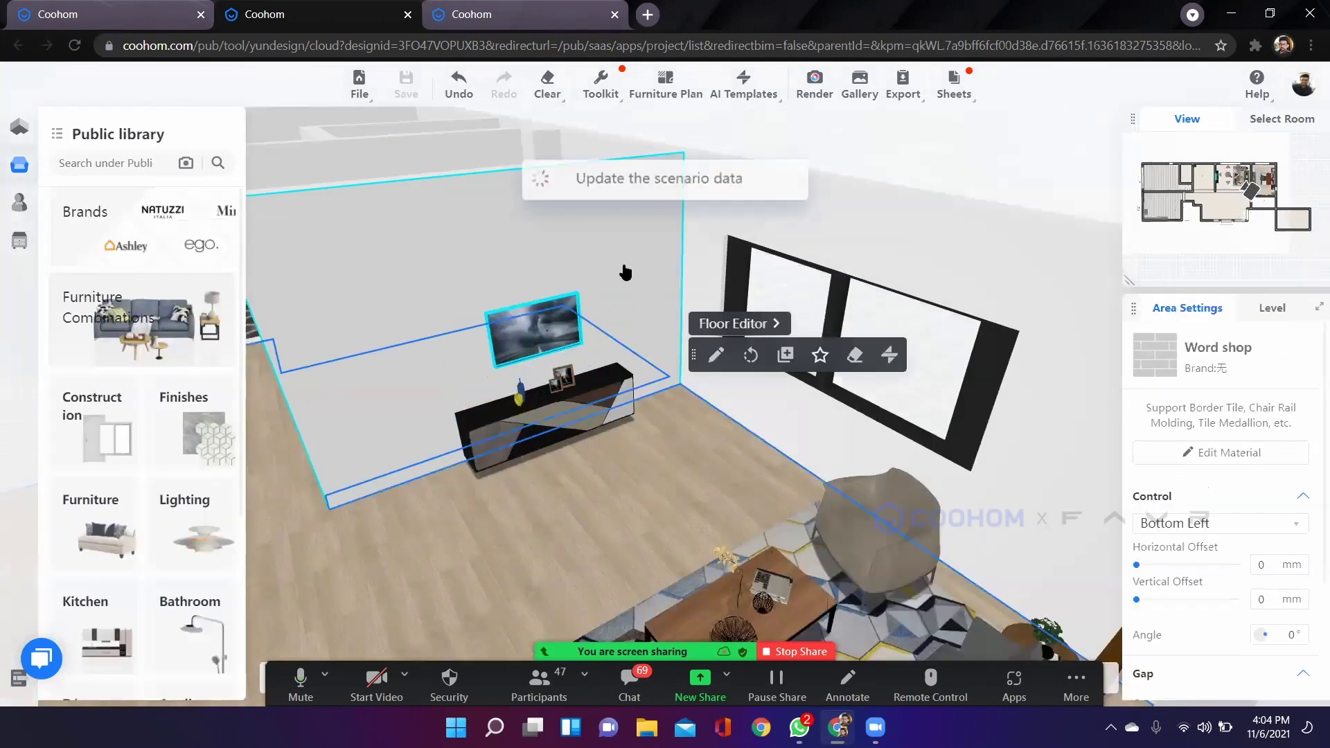
pyautogui.moveTo(615, 264)
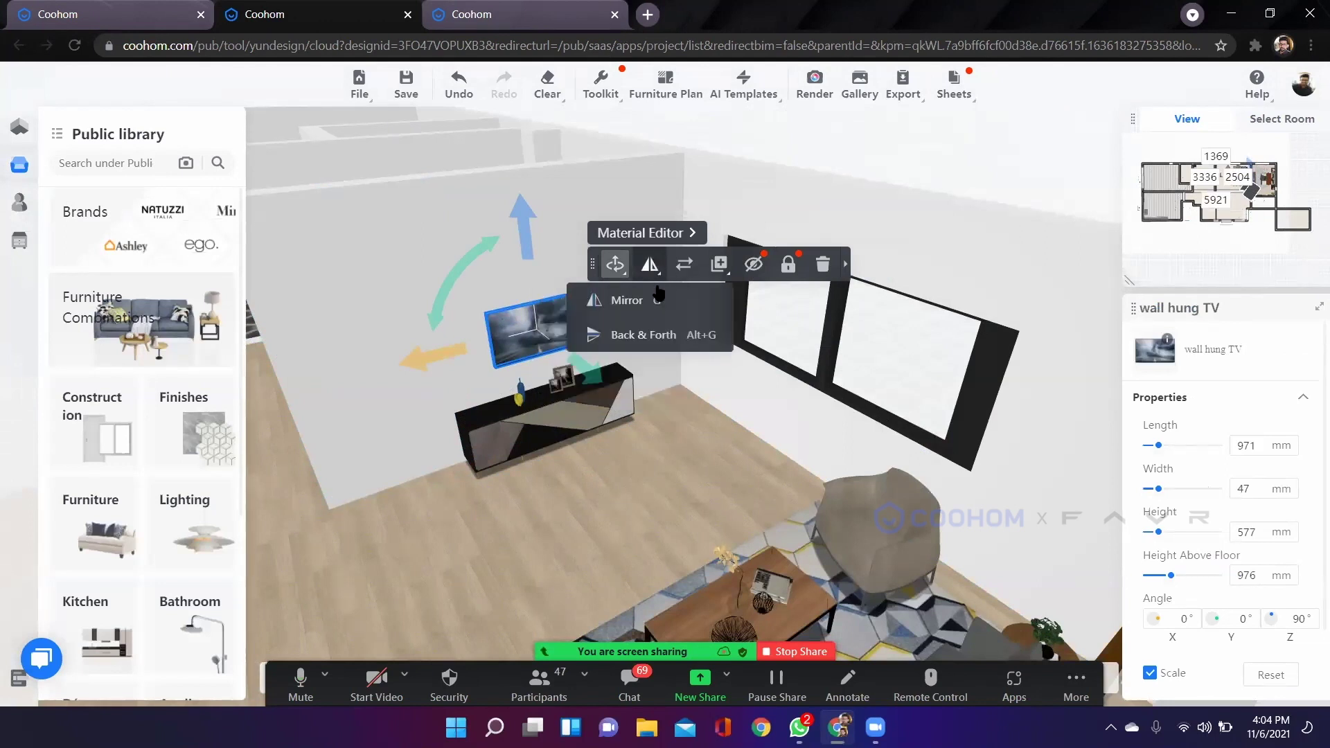
pyautogui.click(651, 305)
pyautogui.click(645, 310)
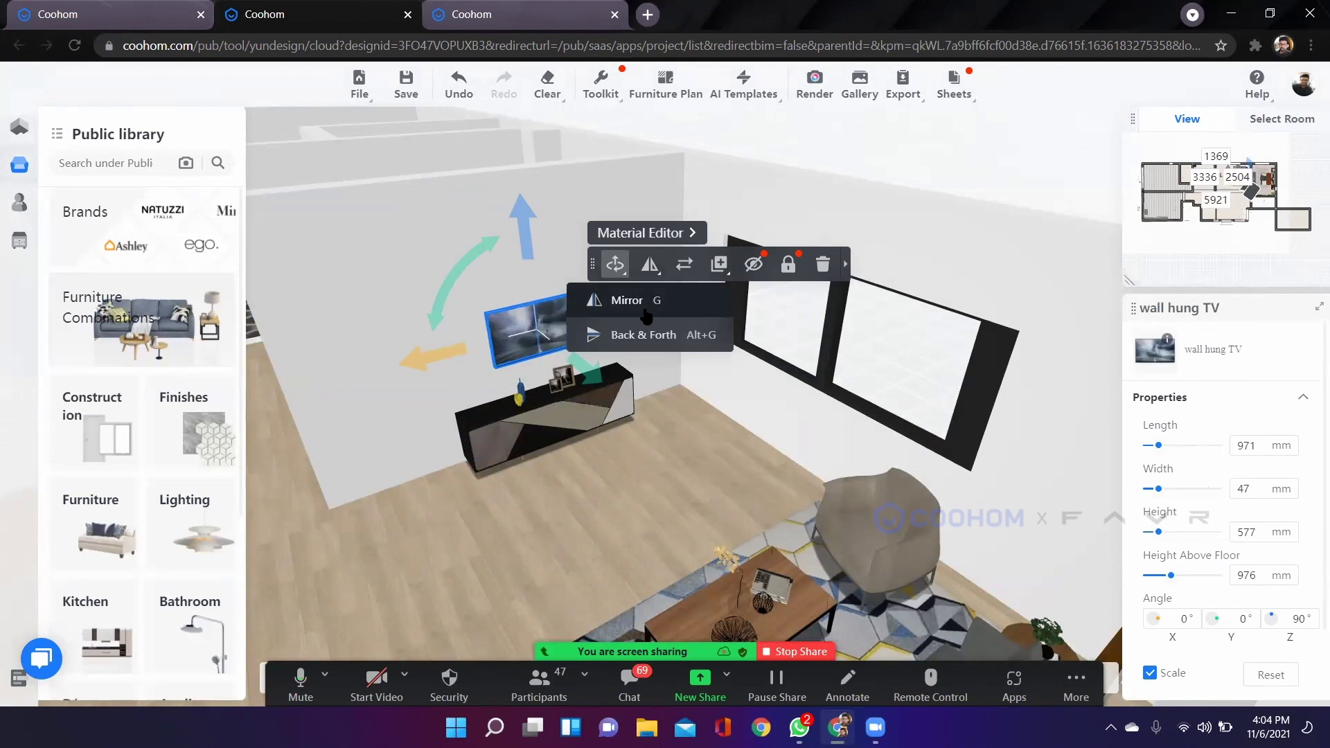
pyautogui.click(645, 342)
pyautogui.click(645, 339)
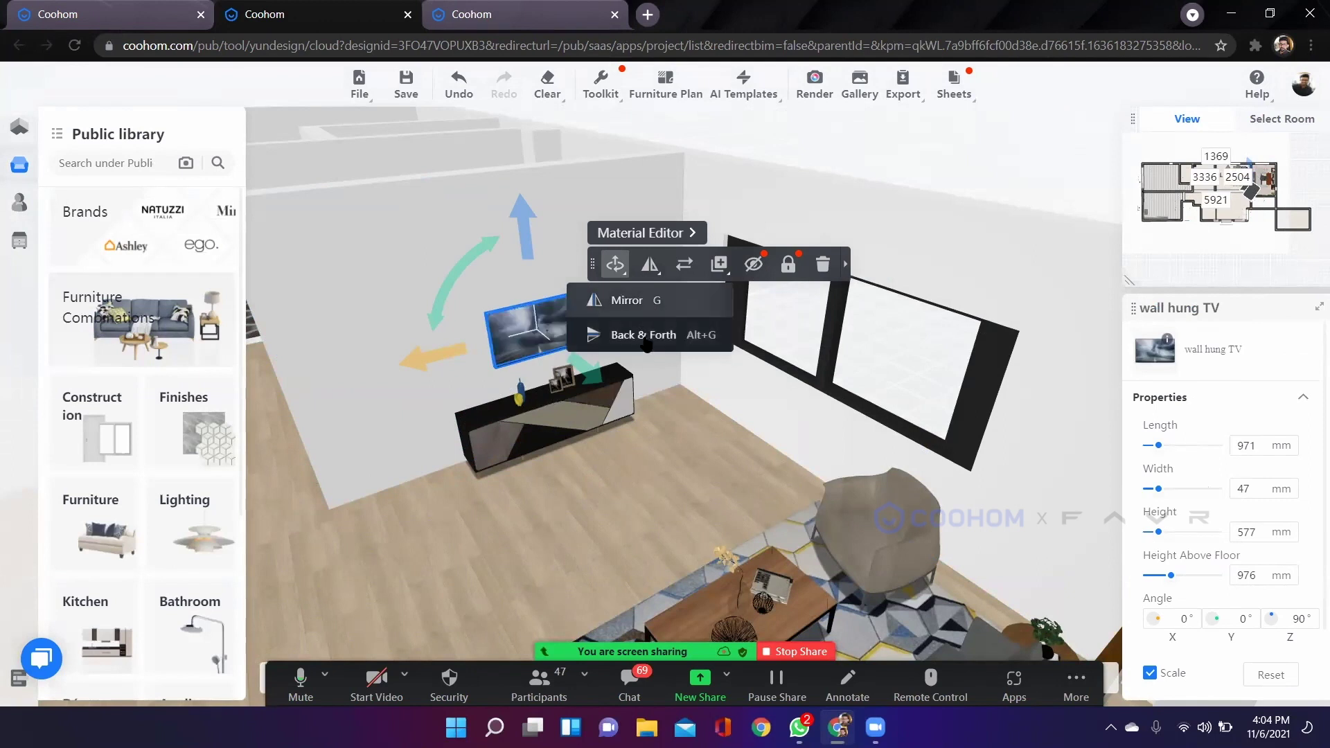
# Replace the wall-hung TV with the TV 3 model and move it slightly out from the partition wall.
pyautogui.click(685, 265)
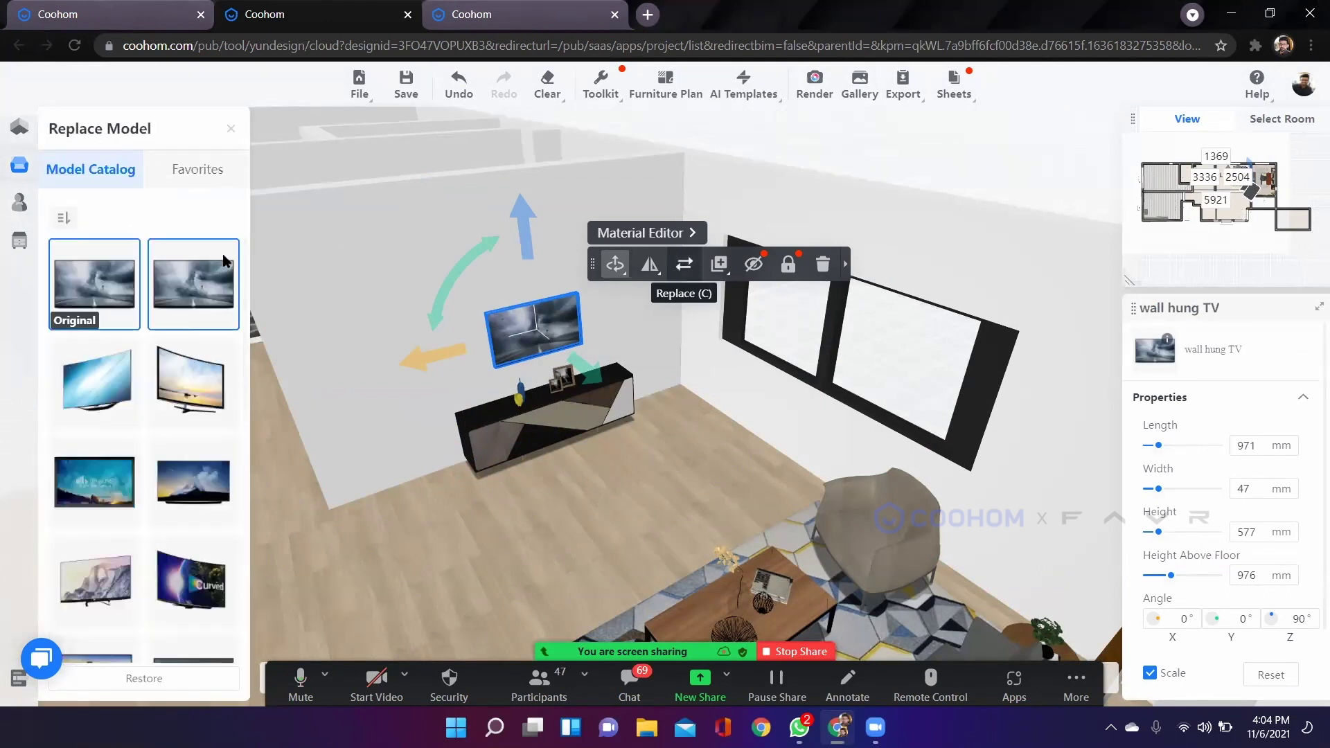
pyautogui.moveTo(132, 355)
pyautogui.scroll(-1, 134, 374)
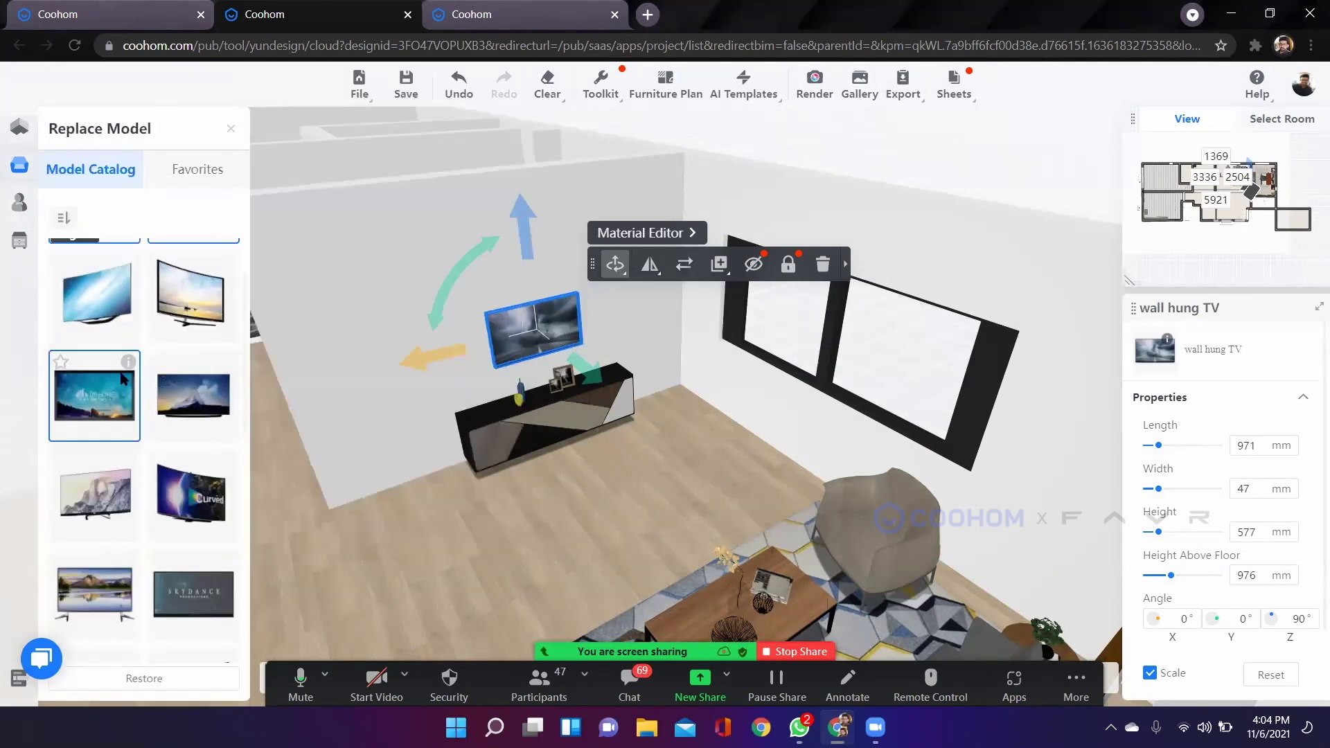
pyautogui.click(111, 397)
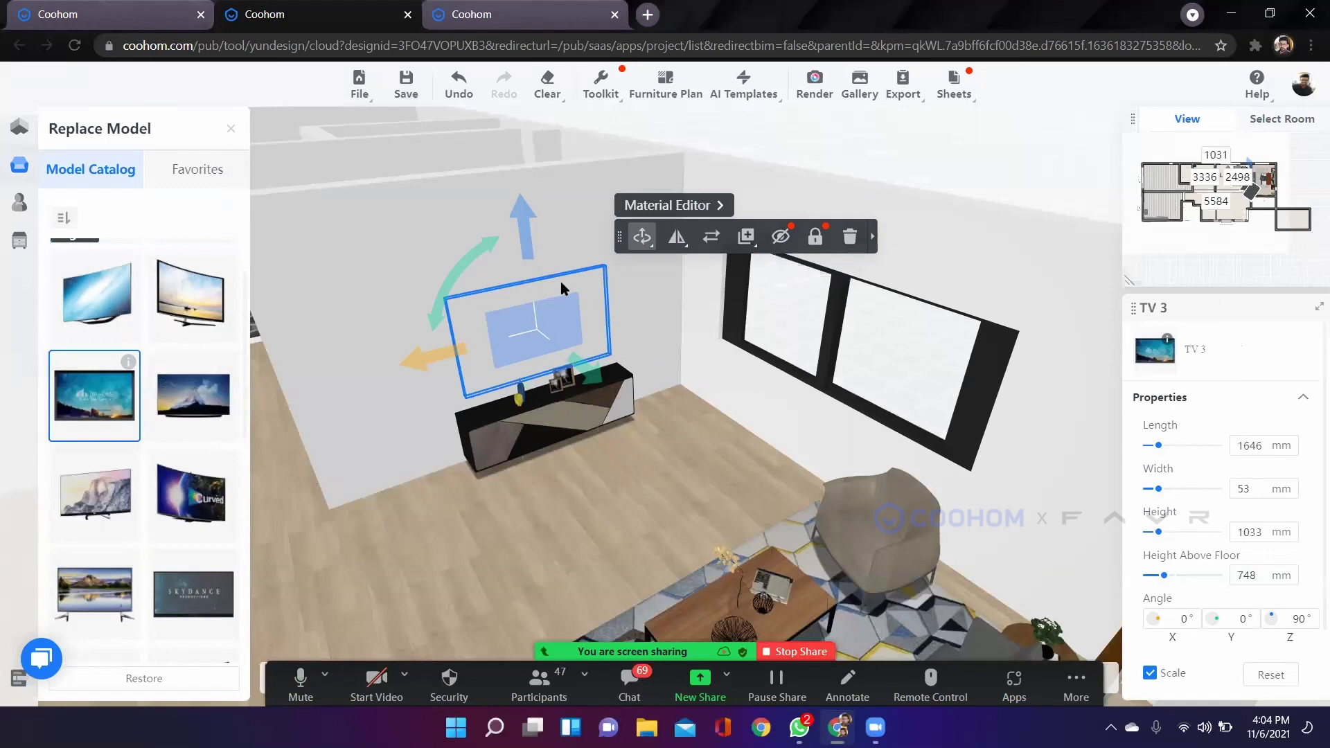
pyautogui.moveTo(428, 358)
pyautogui.mouseDown()
pyautogui.moveTo(444, 367)
pyautogui.moveTo(423, 361)
pyautogui.mouseUp()
pyautogui.moveTo(752, 245)
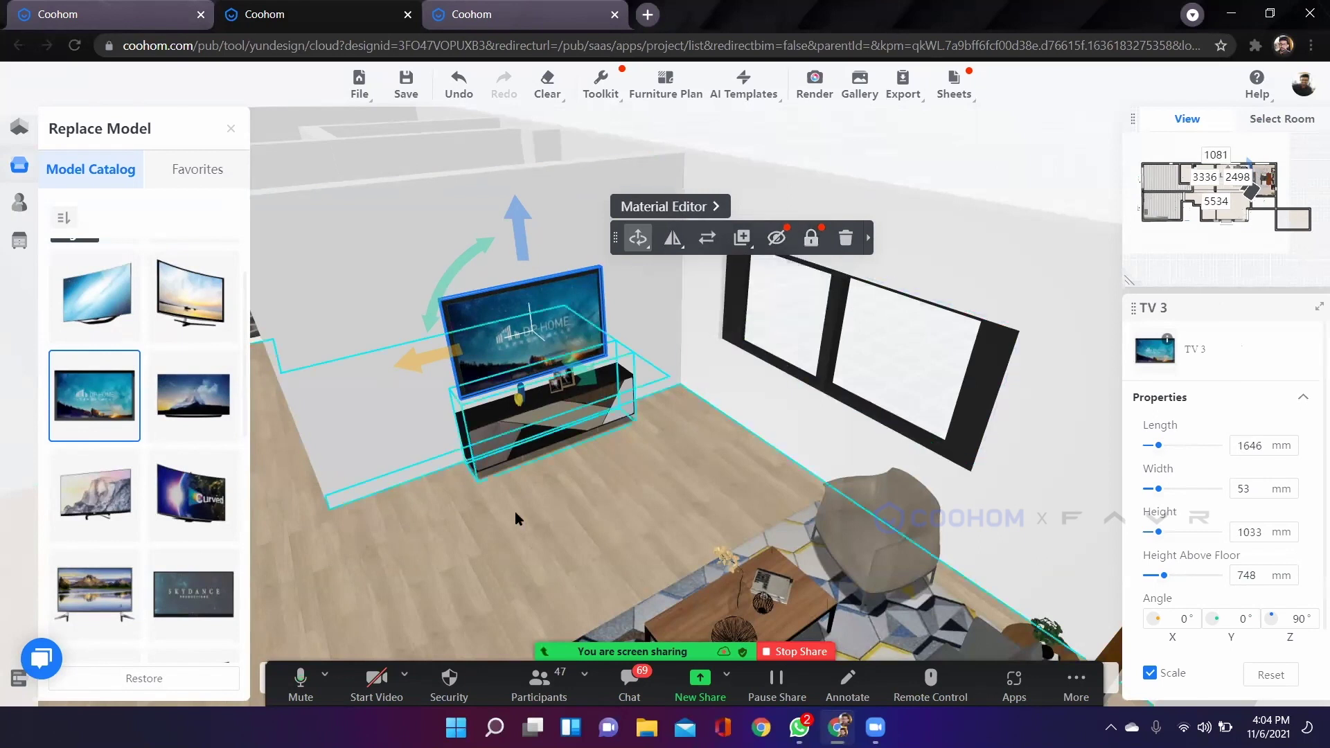
# Select the black TV cabinet within the combination and open it in the Material Editor.
pyautogui.moveTo(580, 505); pyautogui.dragTo(563, 506)
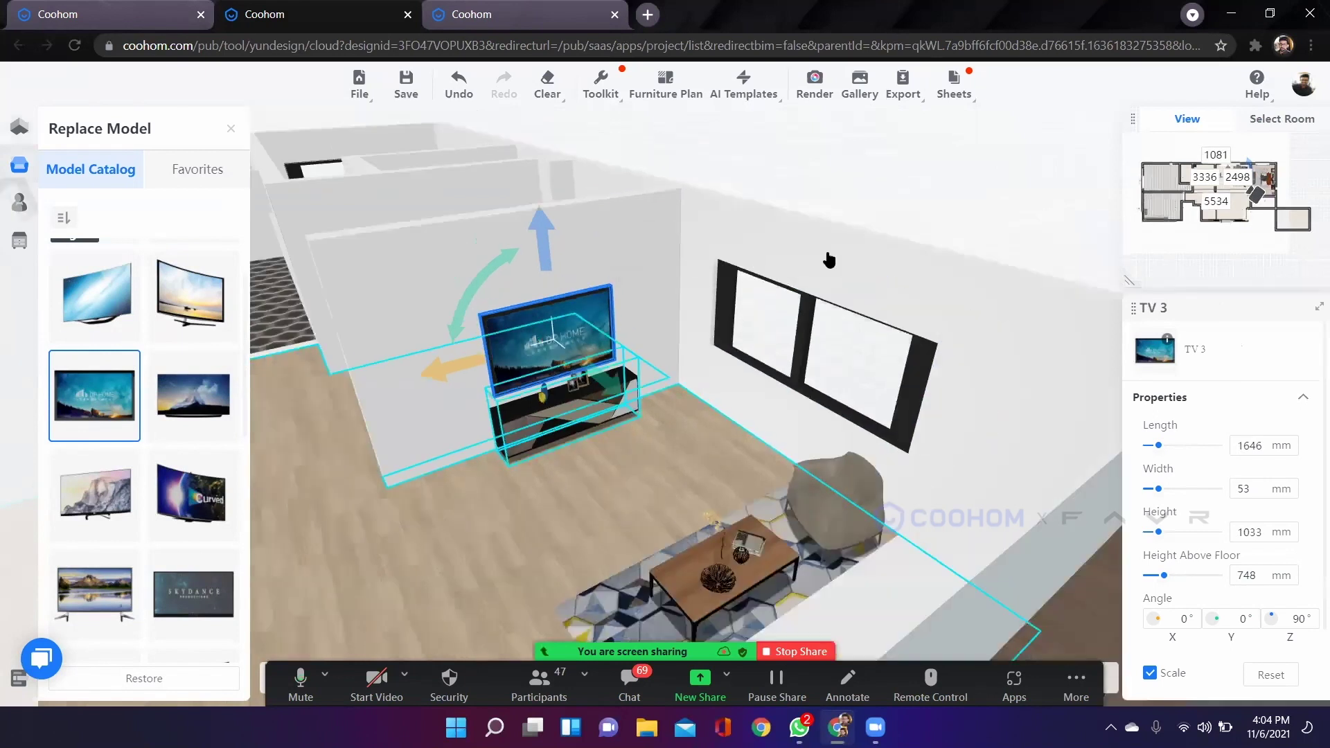
pyautogui.moveTo(819, 260); pyautogui.dragTo(596, 267)
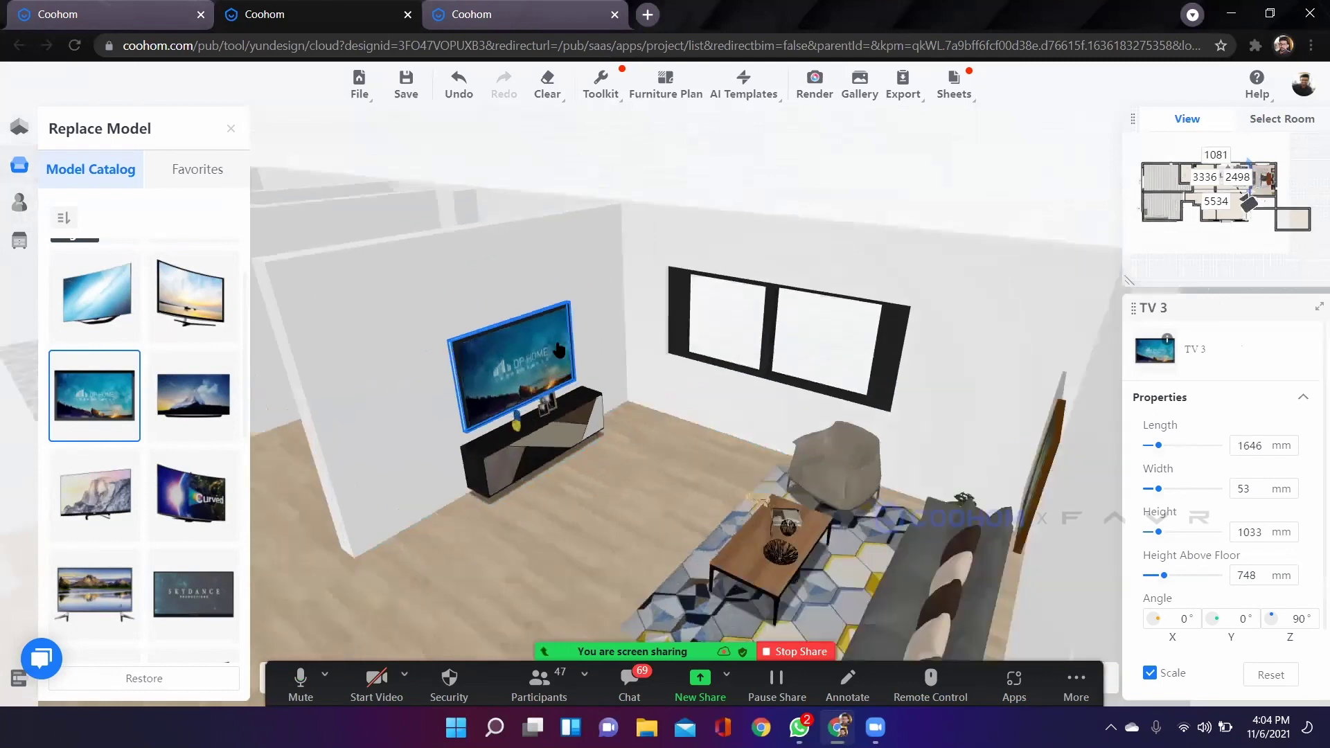
pyautogui.moveTo(649, 483); pyautogui.dragTo(656, 447)
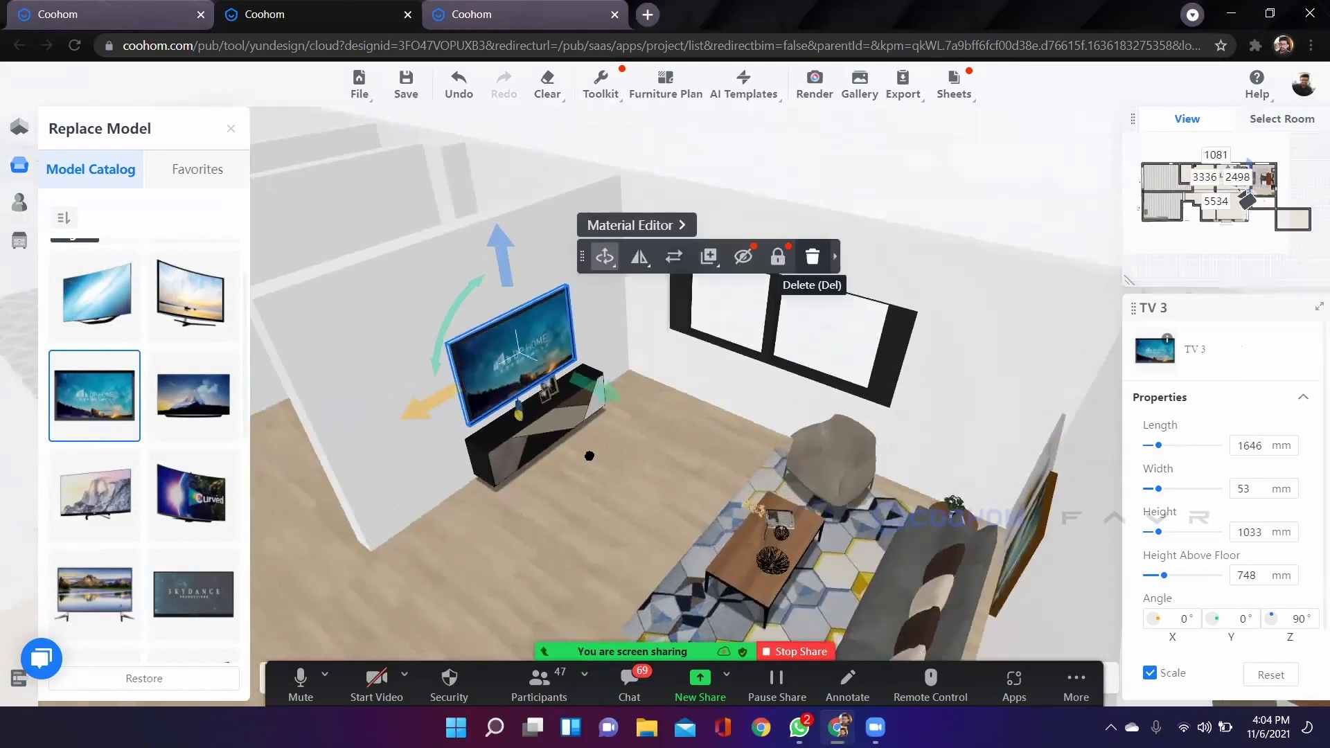
pyautogui.moveTo(605, 257)
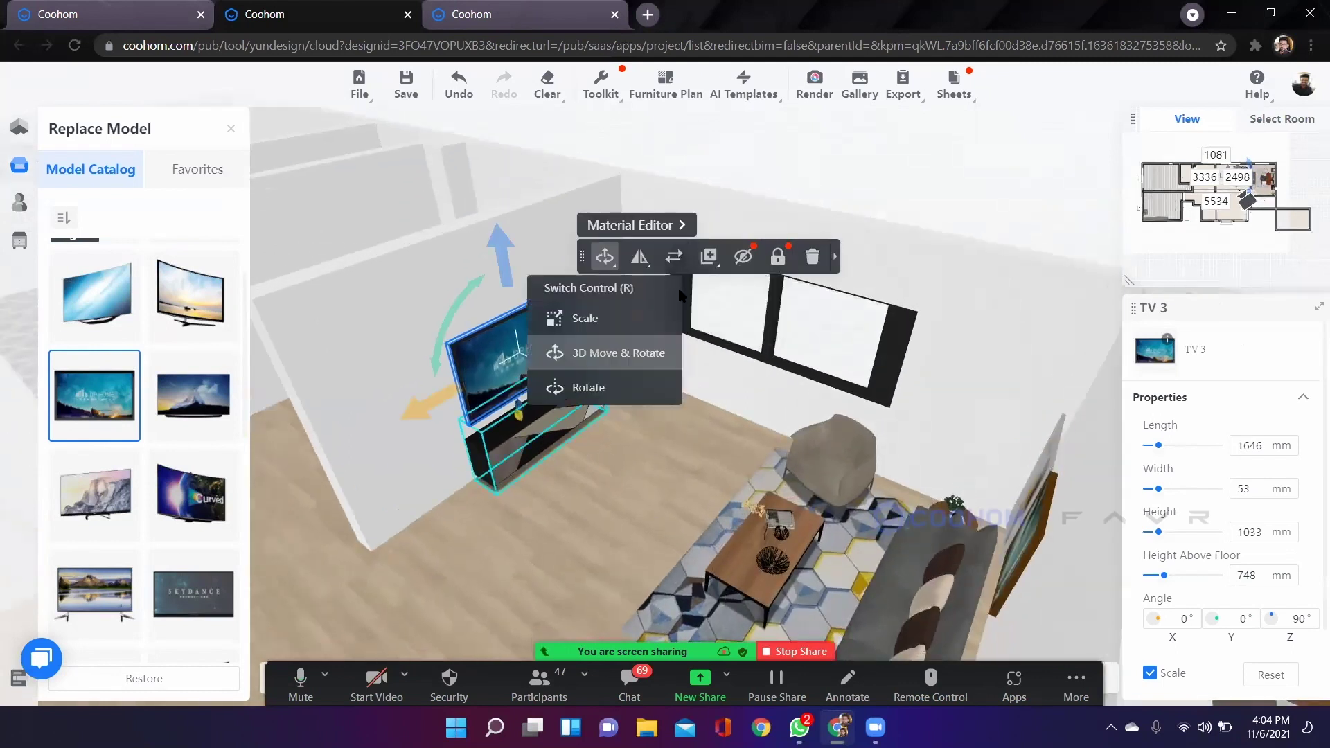
pyautogui.moveTo(762, 212); pyautogui.dragTo(627, 283)
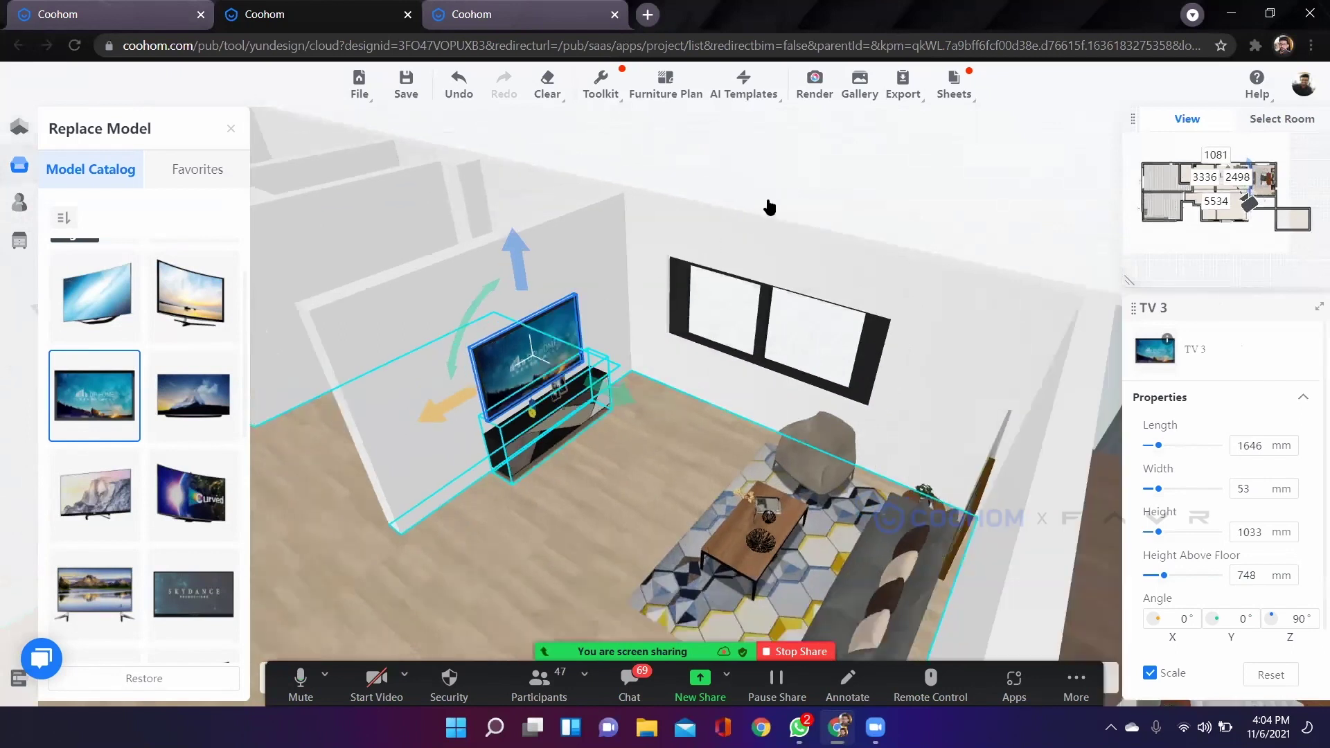
pyautogui.moveTo(769, 207); pyautogui.dragTo(781, 189)
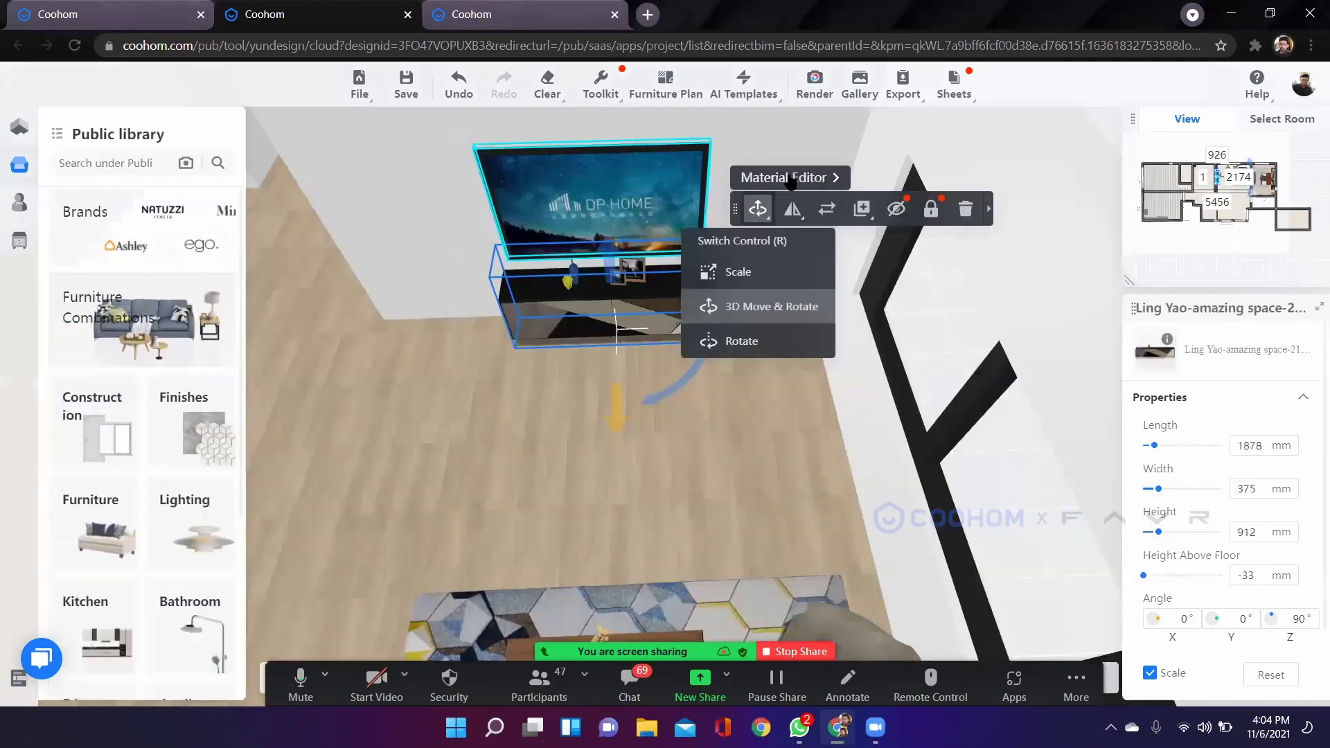
pyautogui.click(791, 179)
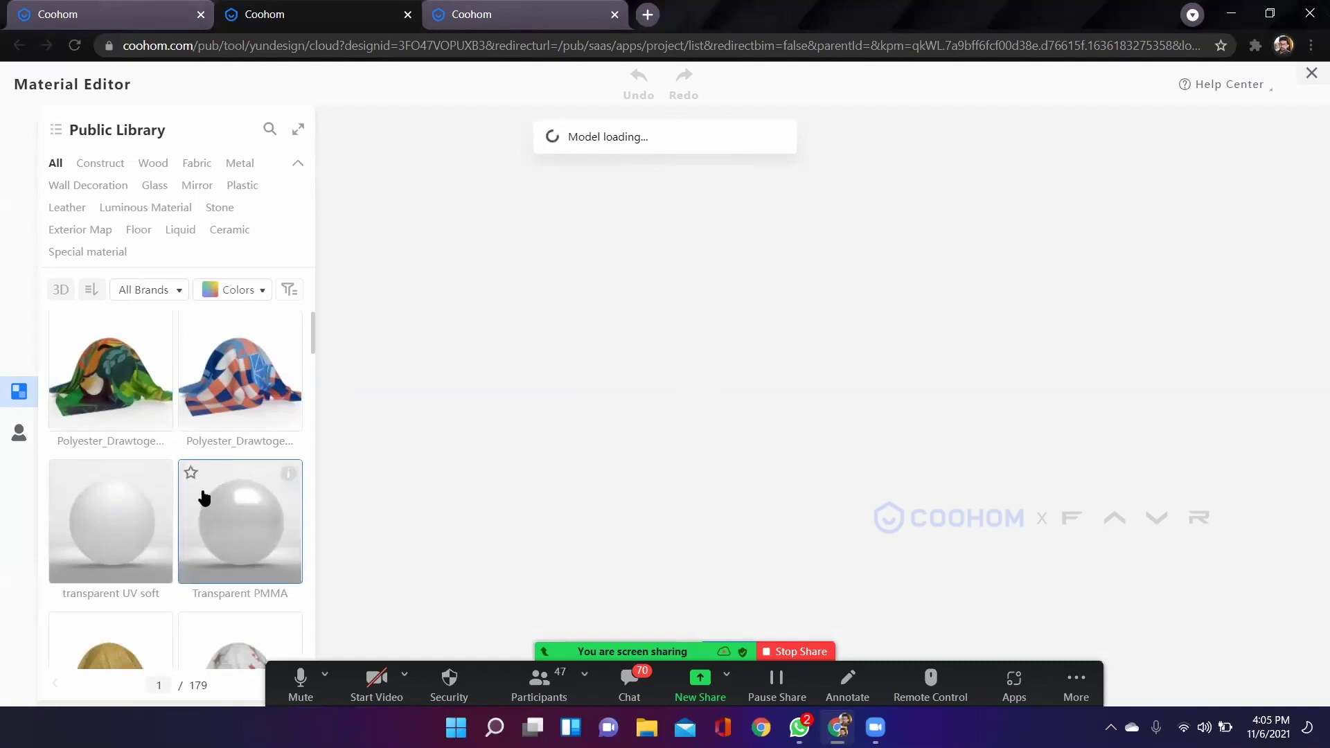
pyautogui.scroll(-10, 202, 498)
pyautogui.scroll(-3, 203, 511)
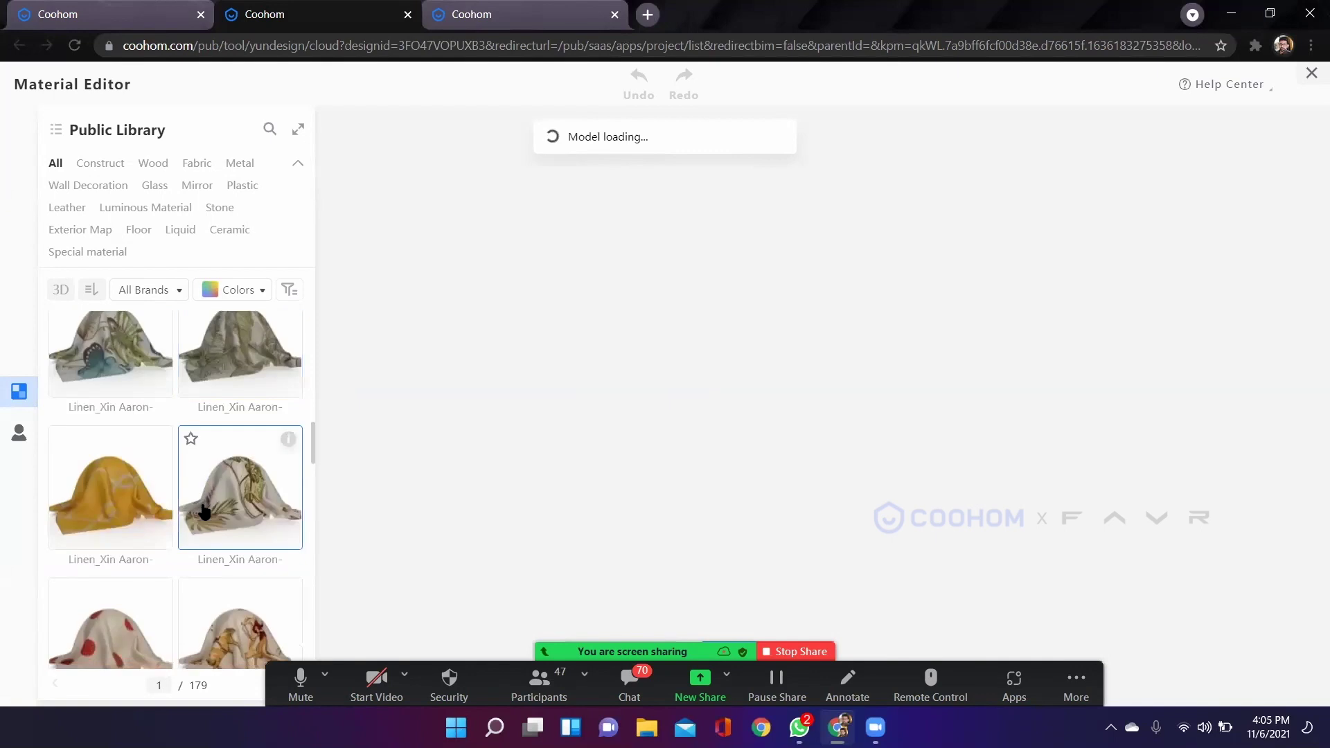
pyautogui.scroll(-5, 204, 511)
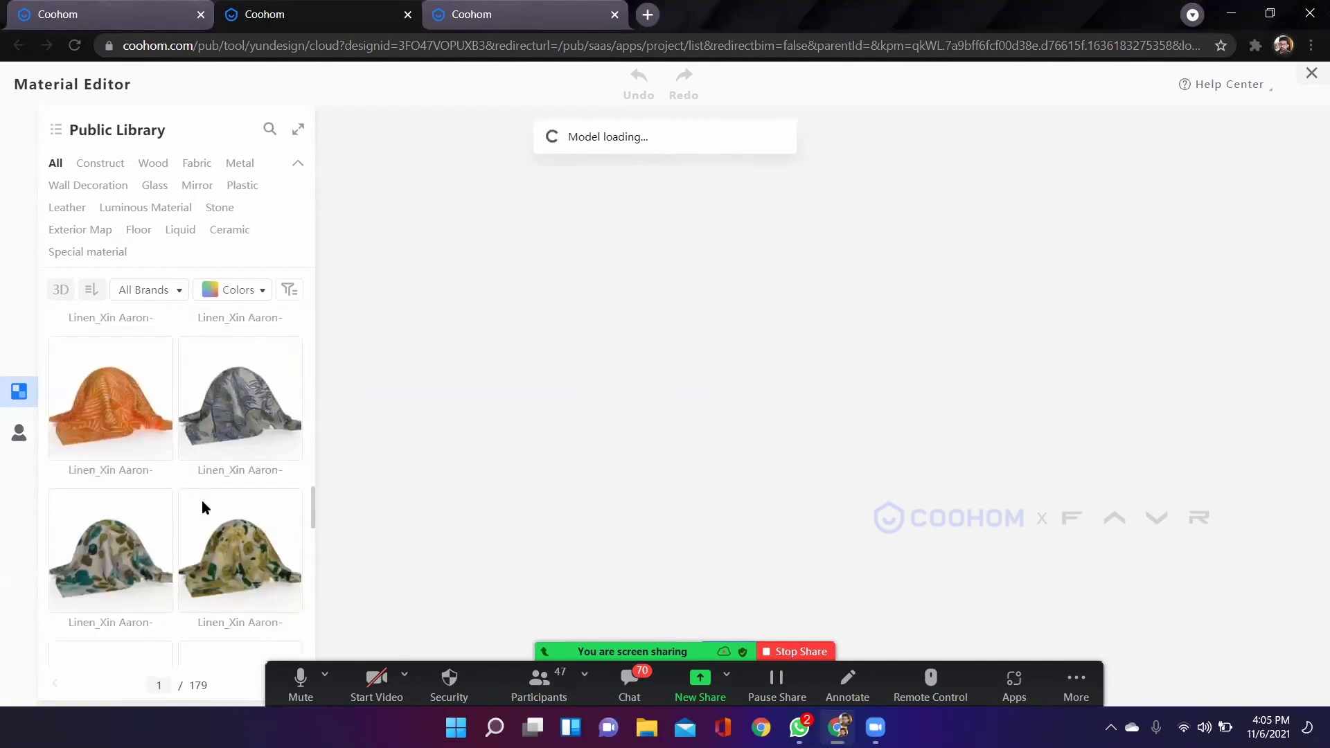
pyautogui.scroll(-3, 202, 504)
# Try High gloss Oak-17 from the Wood materials on the cabinet's five-sided end front panel, and apply High gloss wood grain-04 instead.
pyautogui.moveTo(824, 493); pyautogui.dragTo(808, 396)
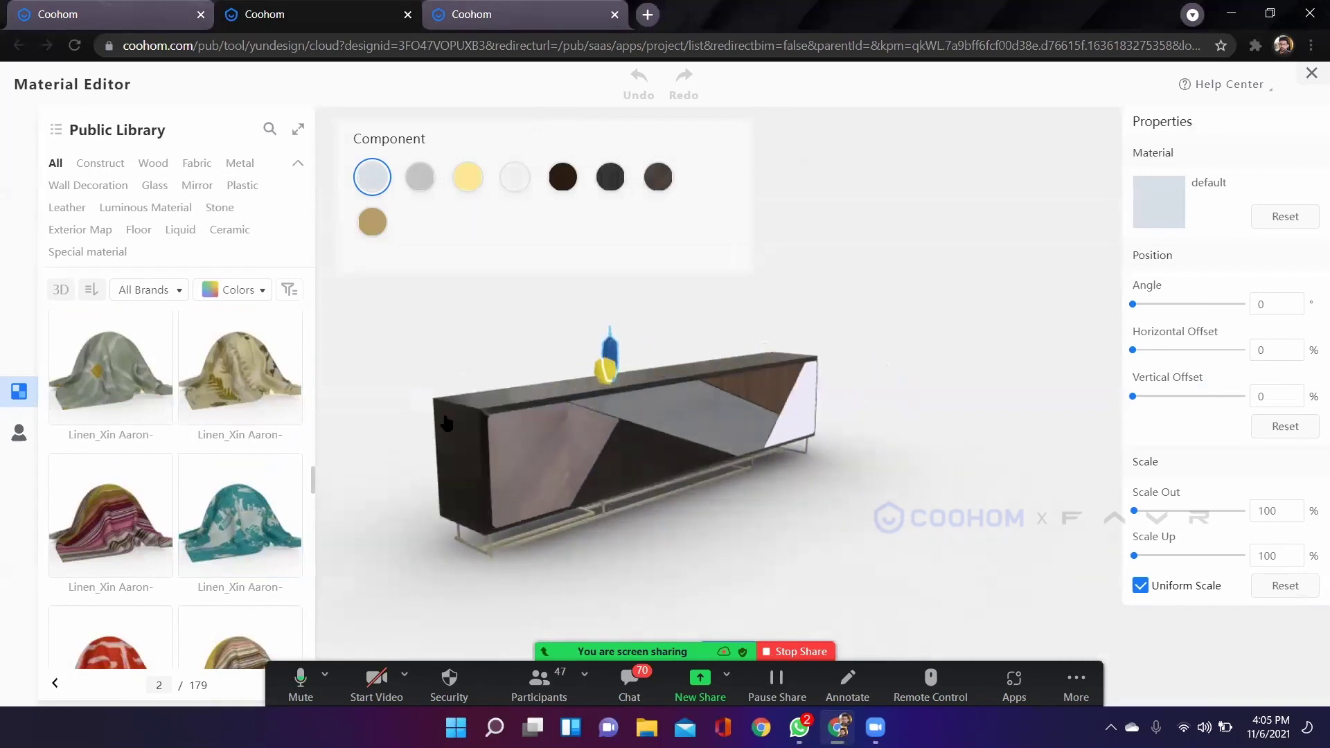
pyautogui.click(514, 436)
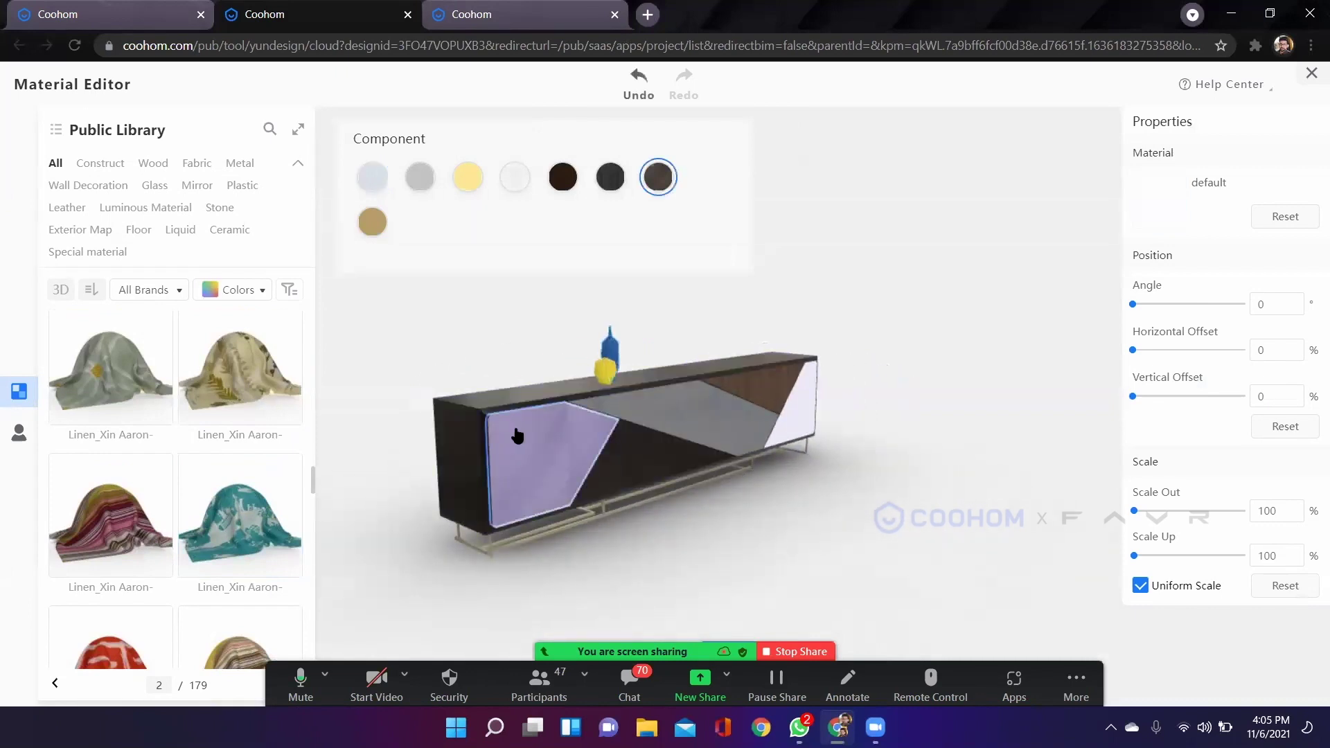
pyautogui.click(57, 131)
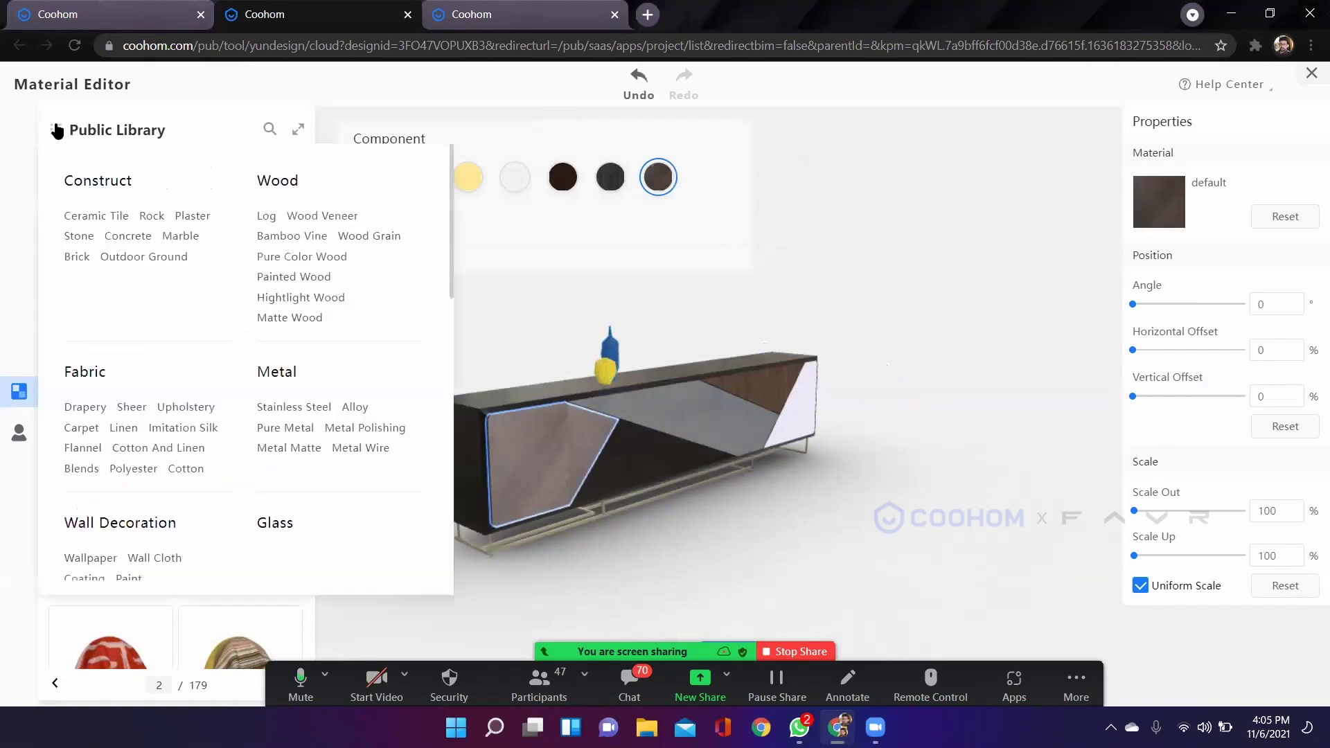
pyautogui.click(278, 182)
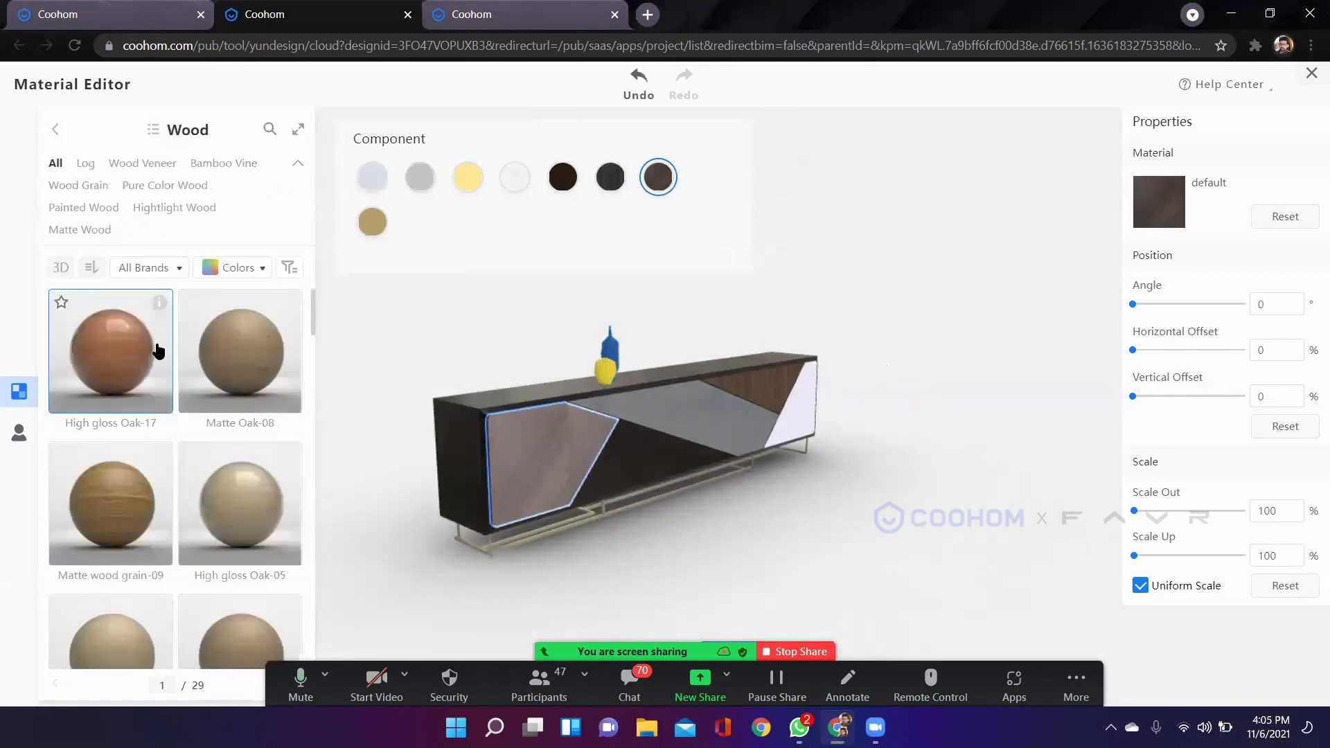
pyautogui.click(128, 333)
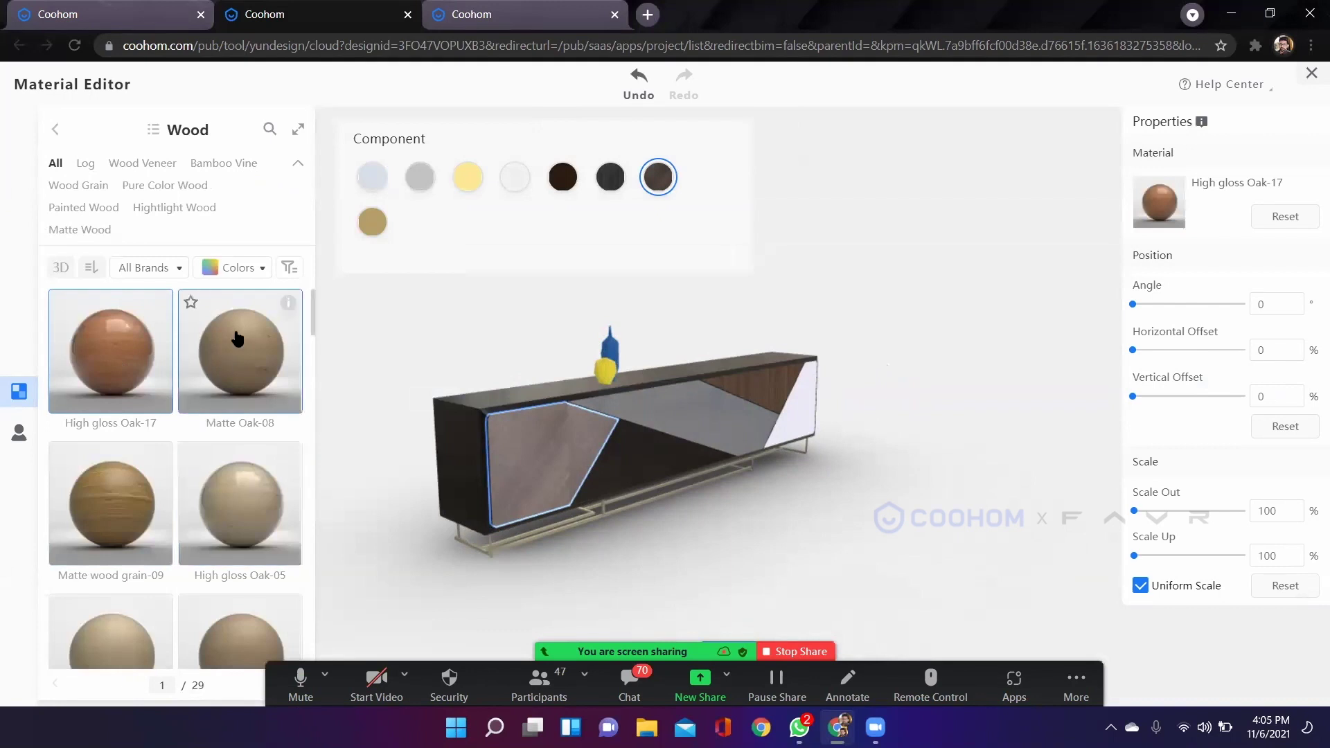
pyautogui.scroll(-3, 219, 485)
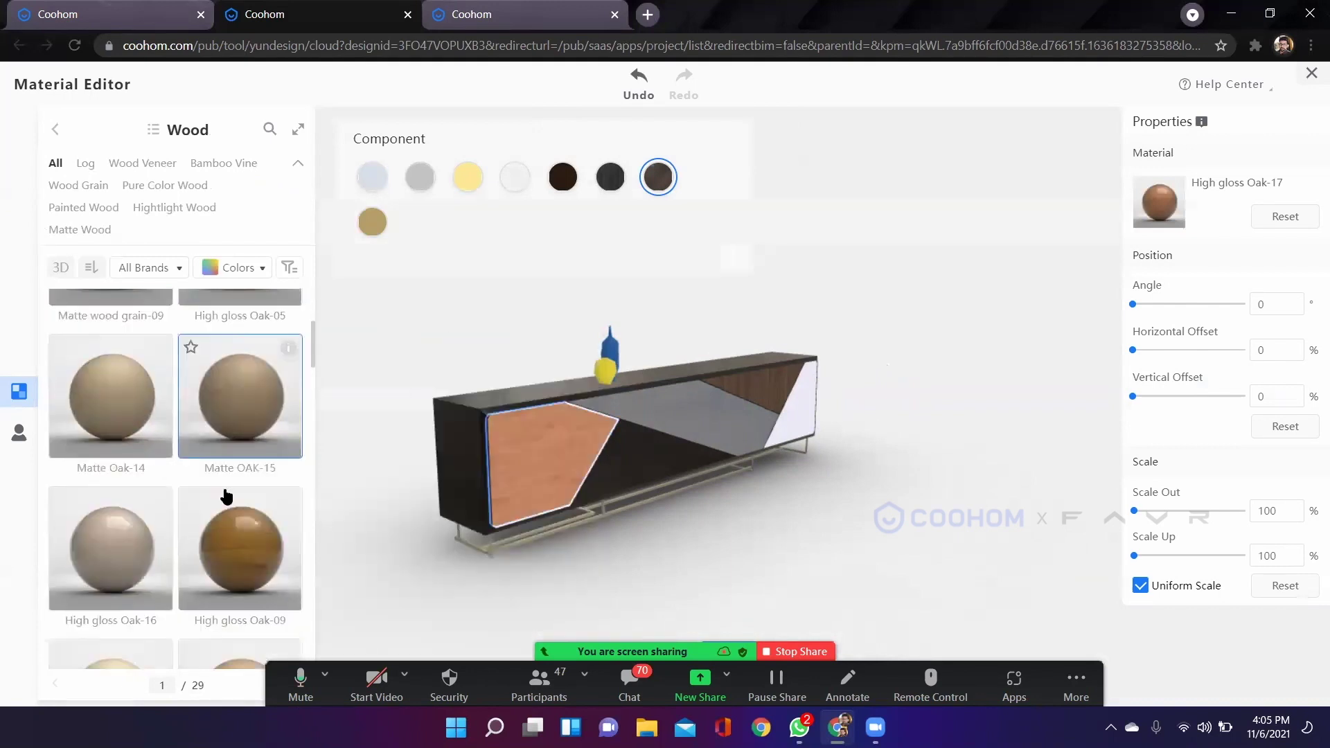
pyautogui.scroll(-3, 219, 462)
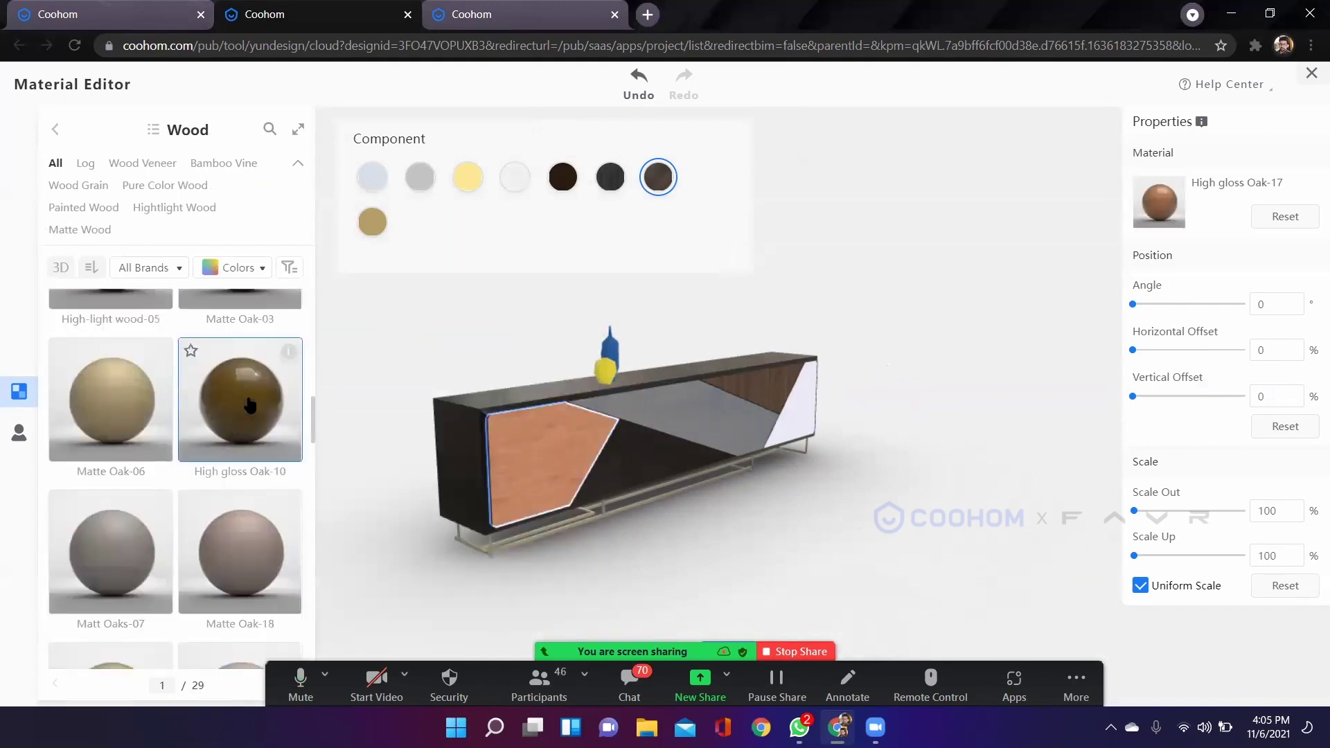
pyautogui.scroll(-3, 246, 416)
pyautogui.click(232, 482)
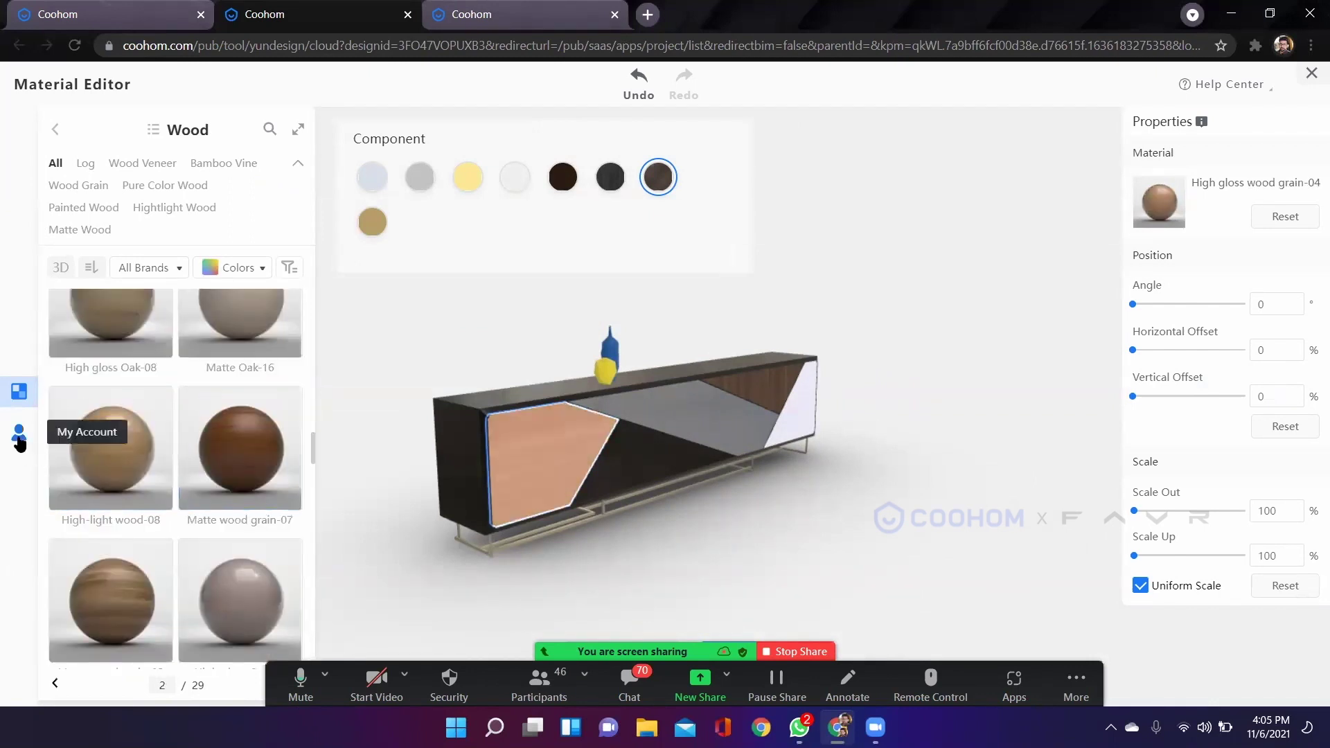
# Check the account's own material uploads and return to the public material library.
pyautogui.click(20, 438)
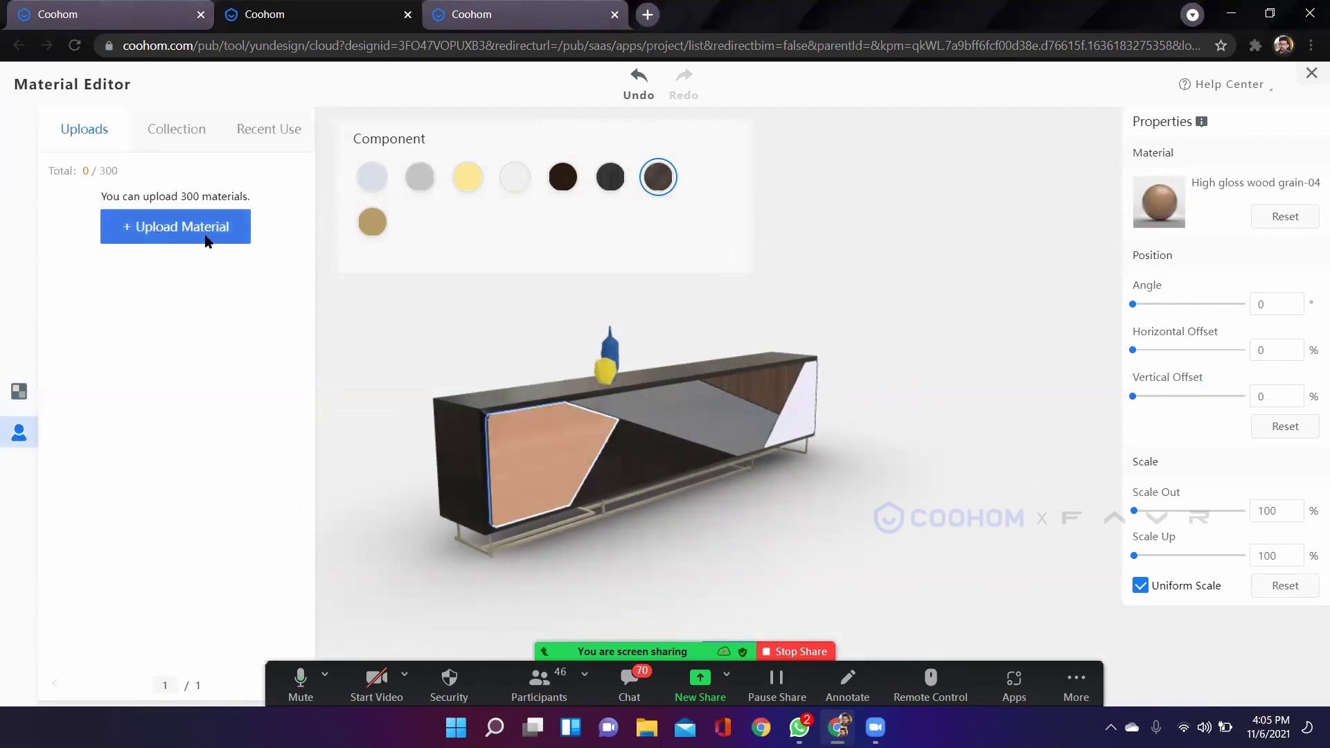
pyautogui.moveTo(544, 514); pyautogui.dragTo(727, 496)
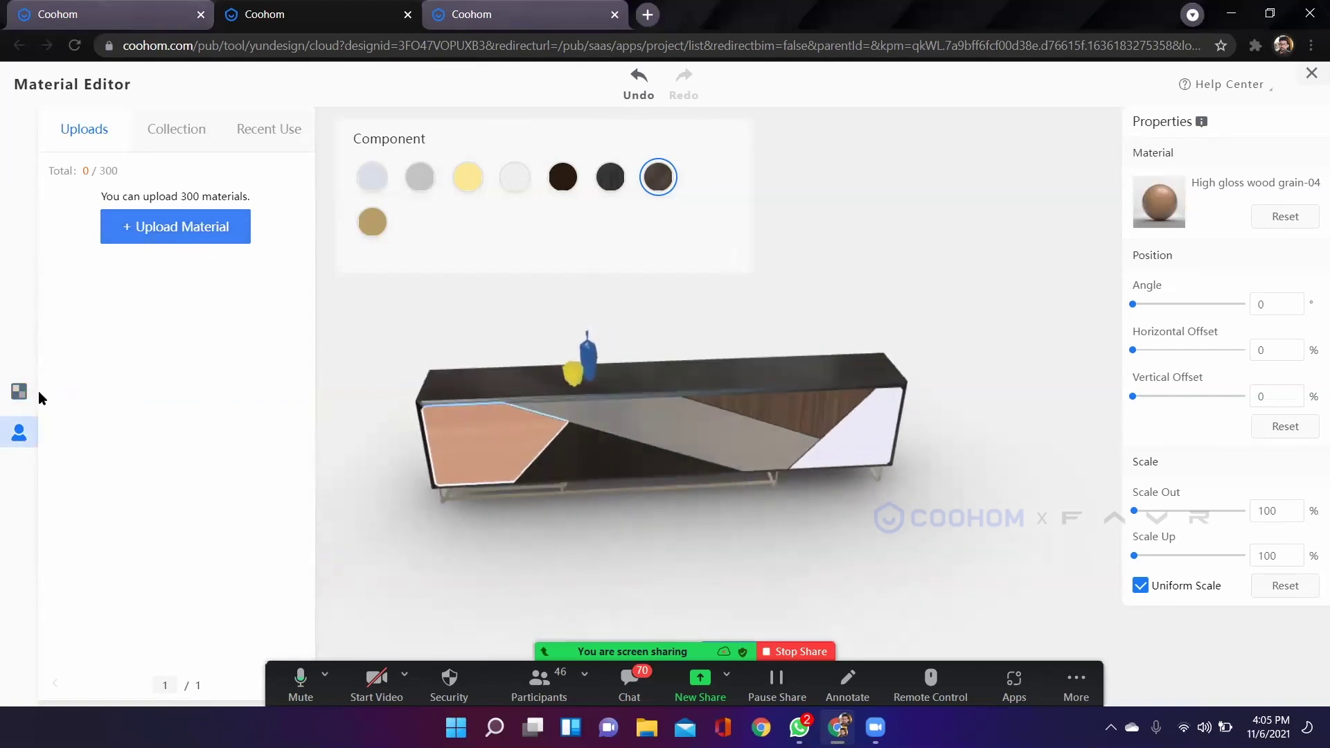
pyautogui.click(21, 395)
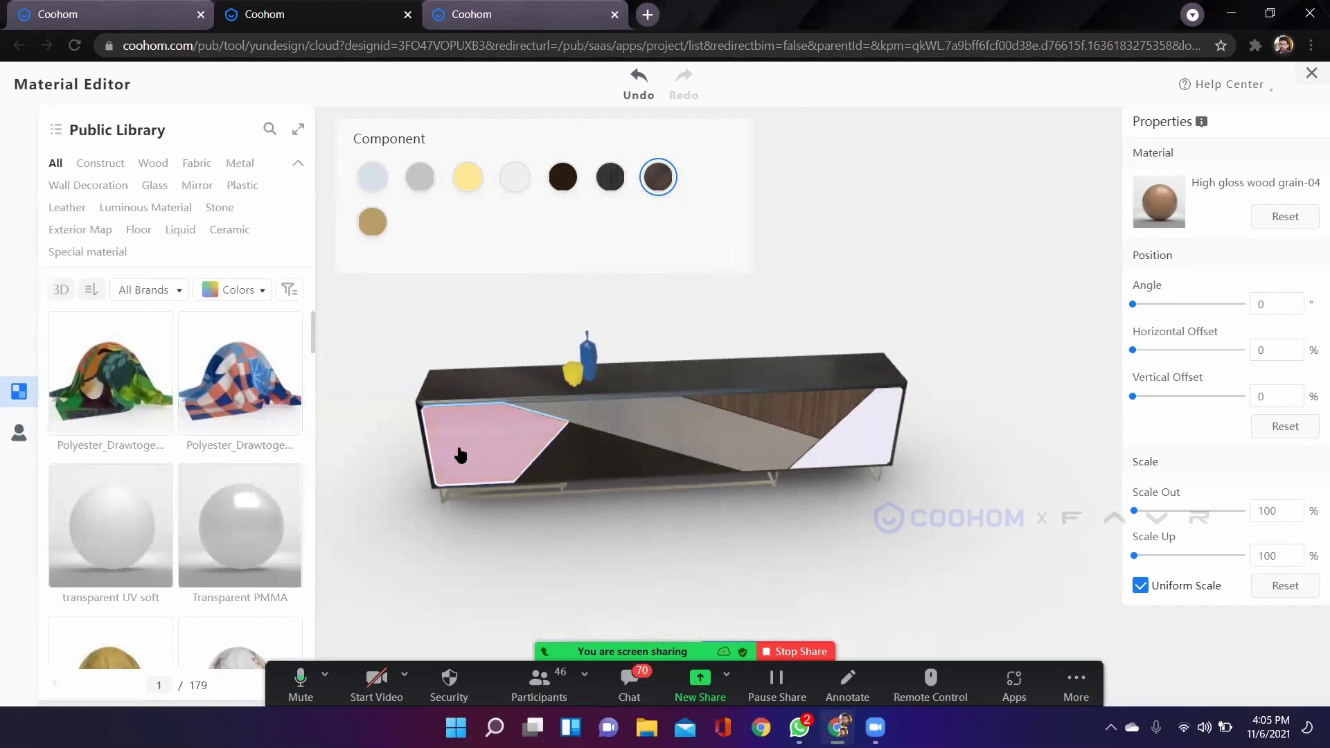
# Apply the High gloss Oak-09 wood material to the cabinet's black body.
pyautogui.click(580, 462)
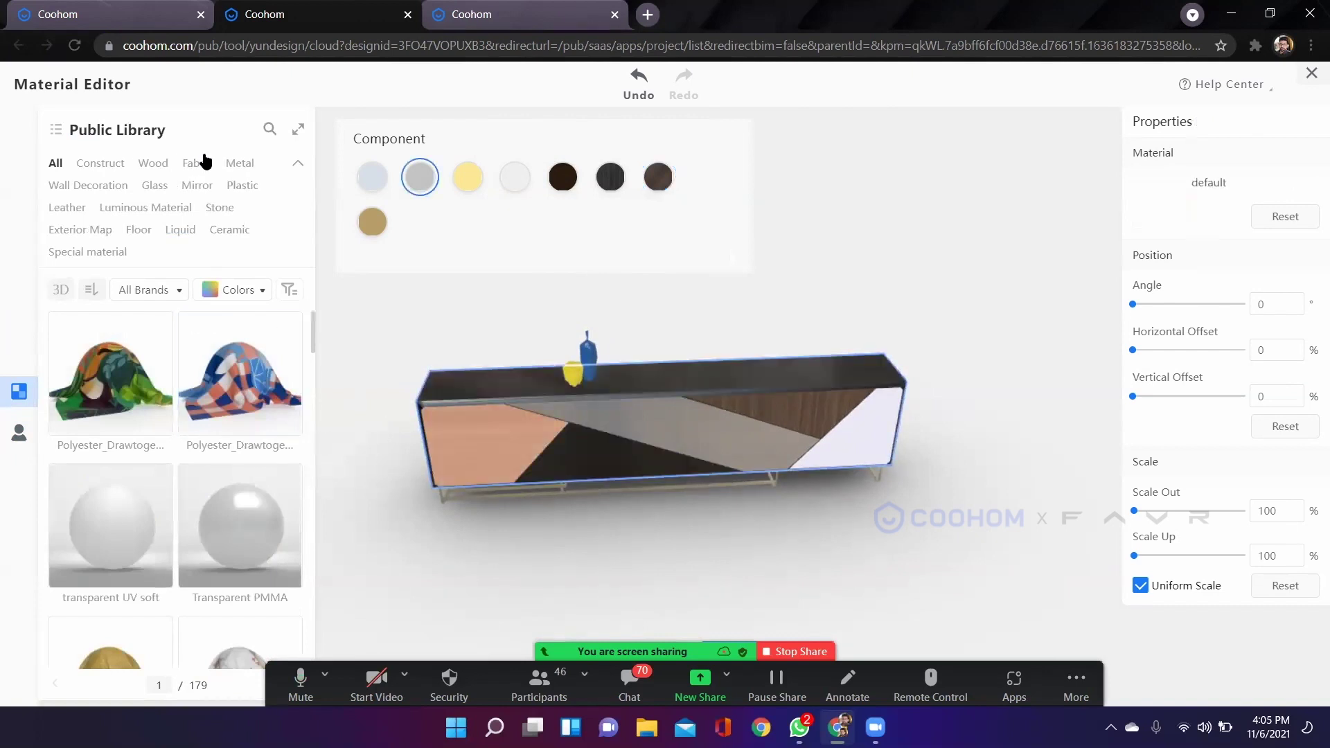
pyautogui.click(153, 164)
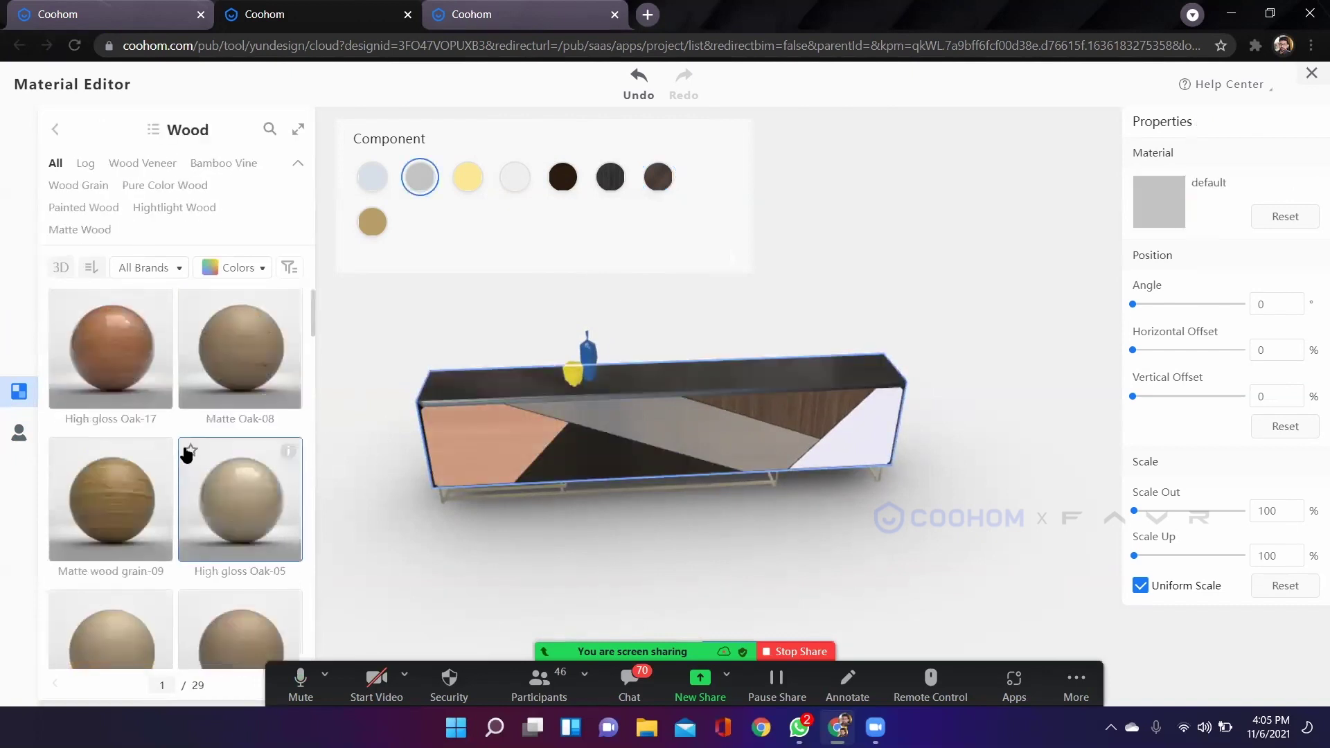
pyautogui.scroll(-5, 185, 454)
pyautogui.click(243, 374)
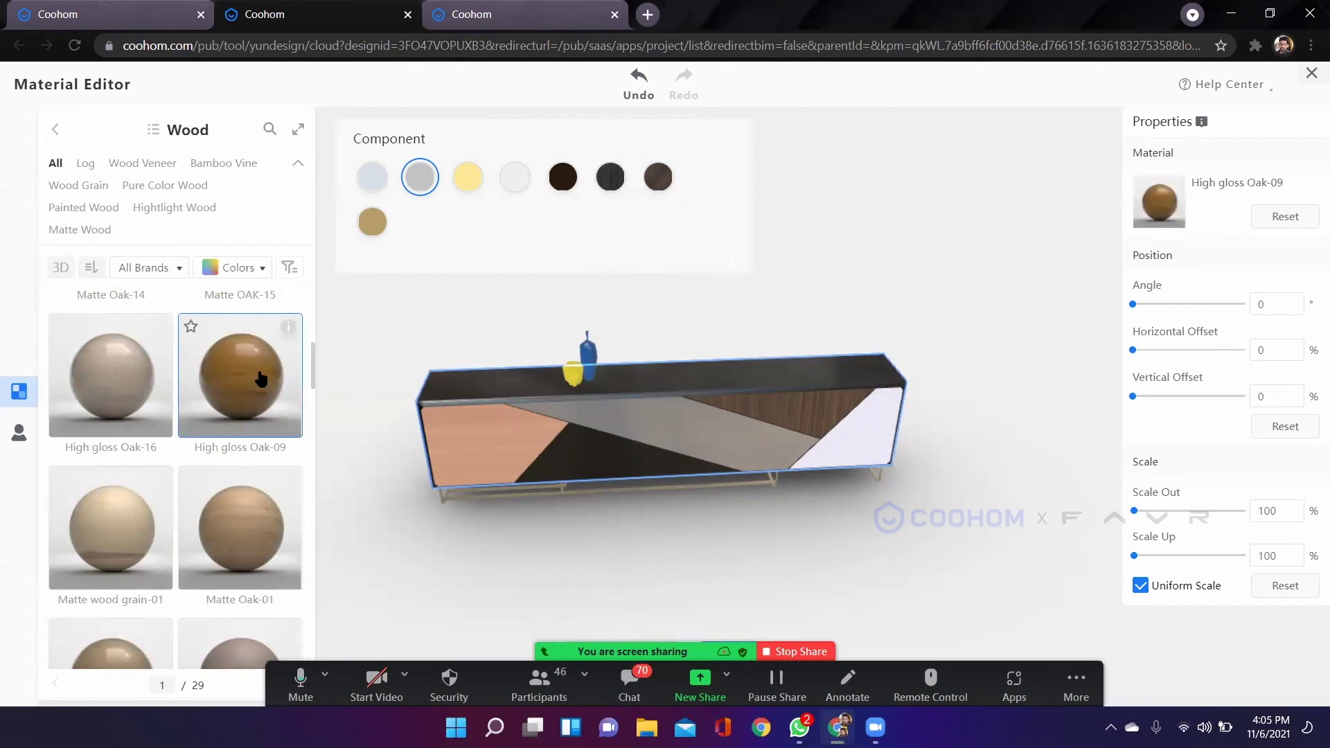
pyautogui.click(647, 578)
# Try Brushed metal 4 from the Metal materials on the TV cabinet's thin leg frame, and apply Brushed metal 15 instead.
pyautogui.moveTo(796, 555); pyautogui.dragTo(489, 479)
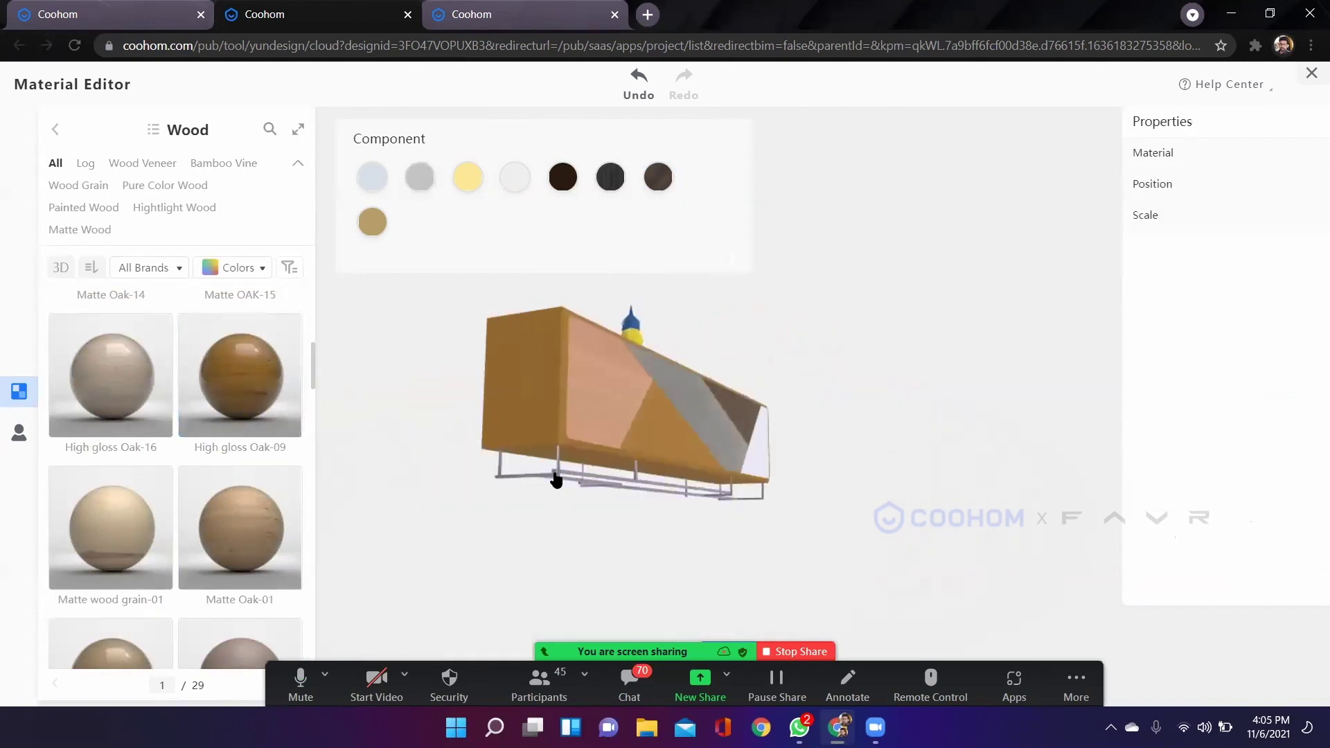
pyautogui.click(555, 477)
pyautogui.moveTo(650, 534); pyautogui.dragTo(487, 530)
pyautogui.click(483, 528)
pyautogui.click(475, 530)
pyautogui.click(150, 129)
pyautogui.scroll(-2, 254, 355)
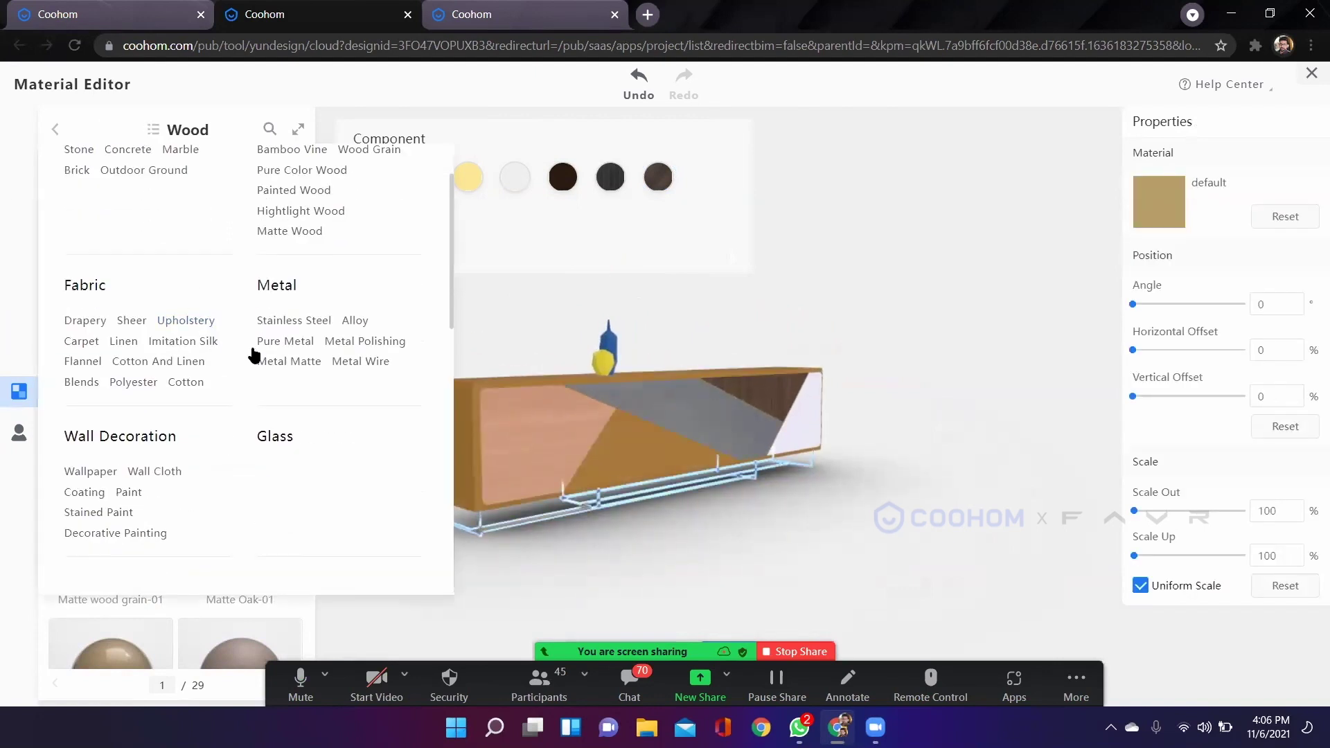
pyautogui.click(278, 287)
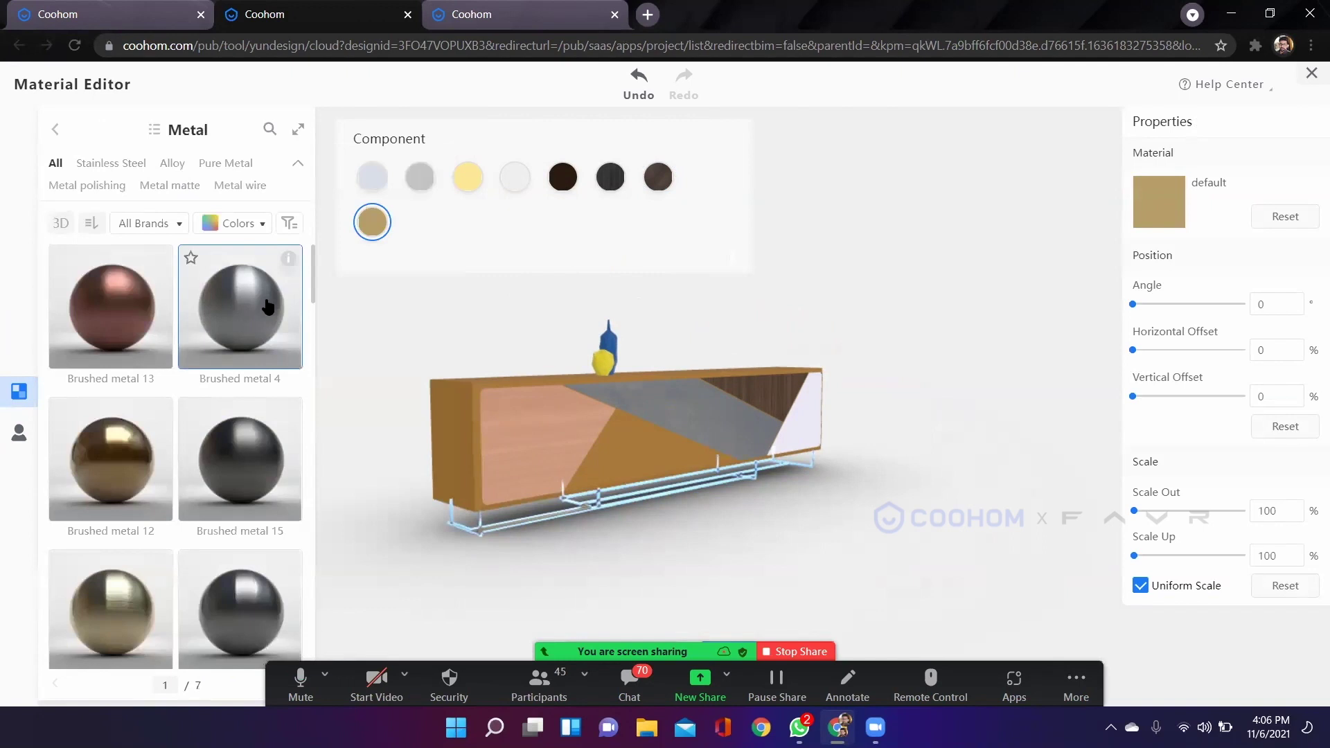
pyautogui.click(267, 307)
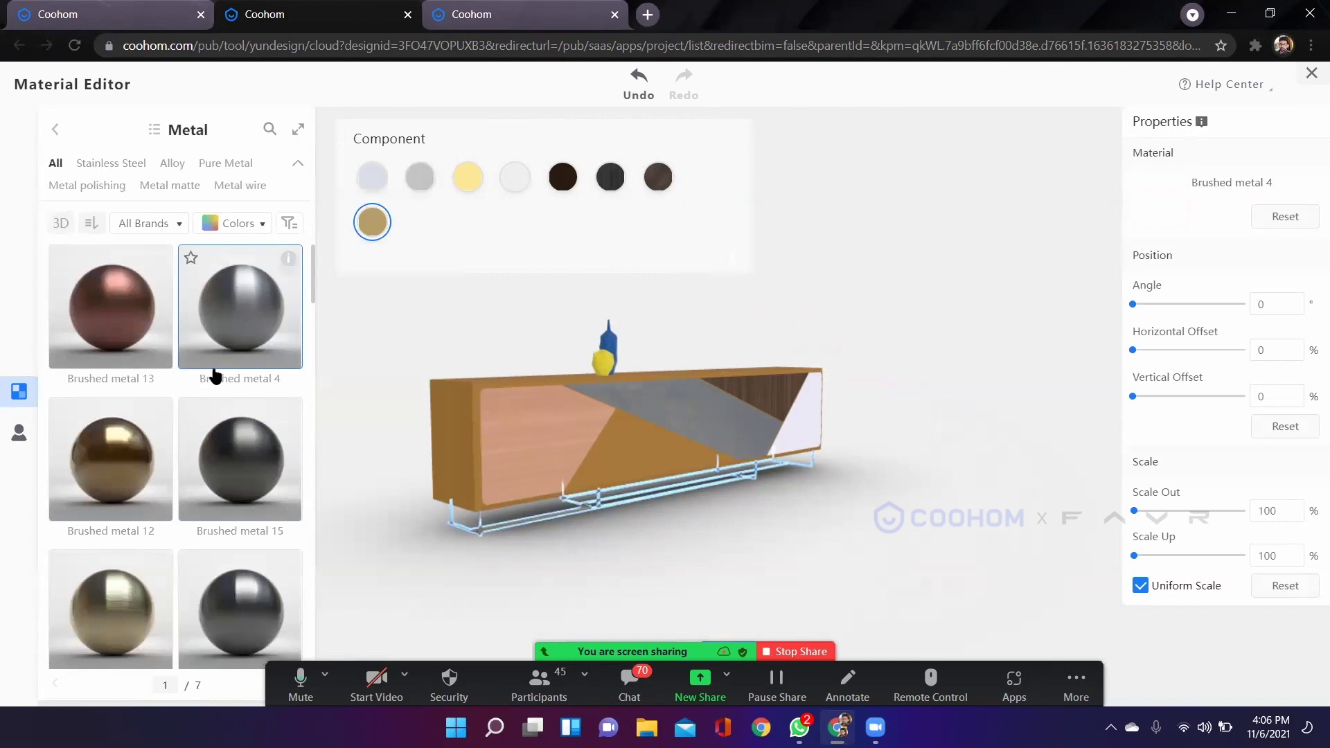
pyautogui.click(254, 454)
# Look through the other metal materials in the library and examine the cabinet with its new leg finish.
pyautogui.scroll(-3, 202, 485)
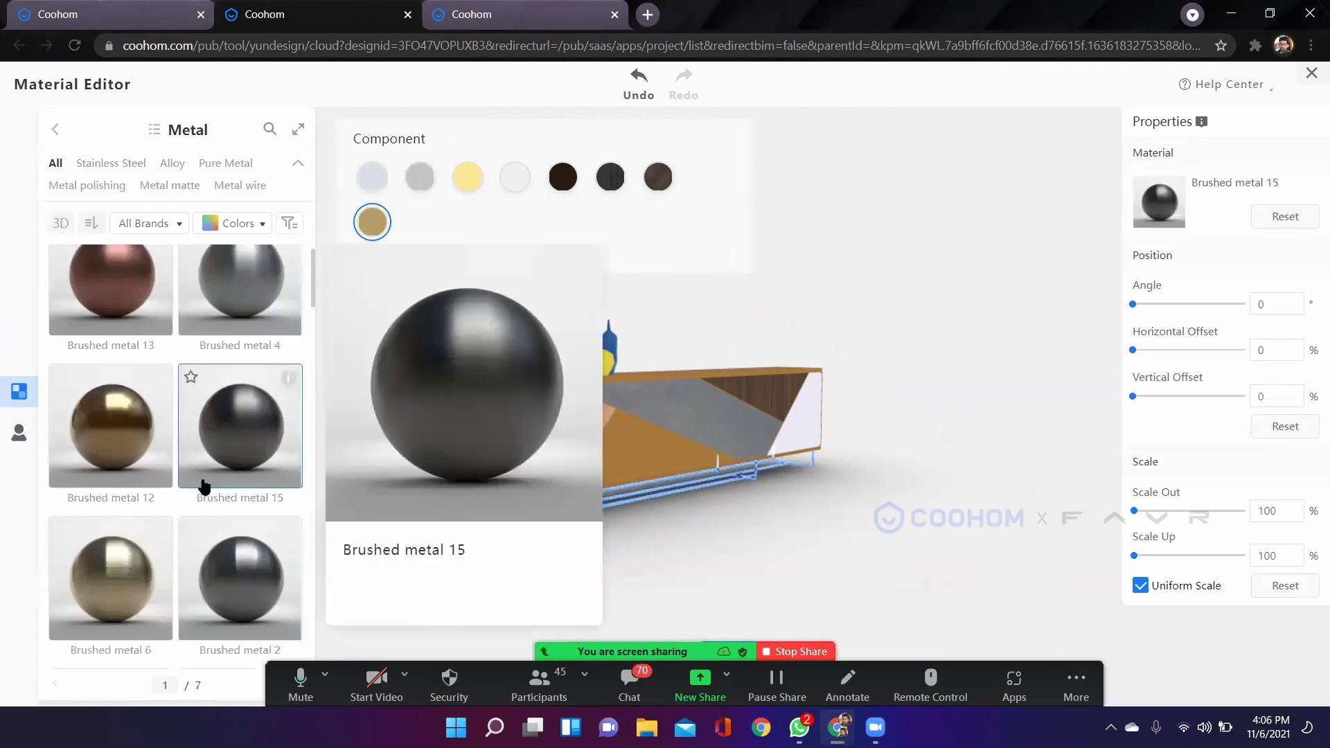
pyautogui.scroll(-5, 201, 484)
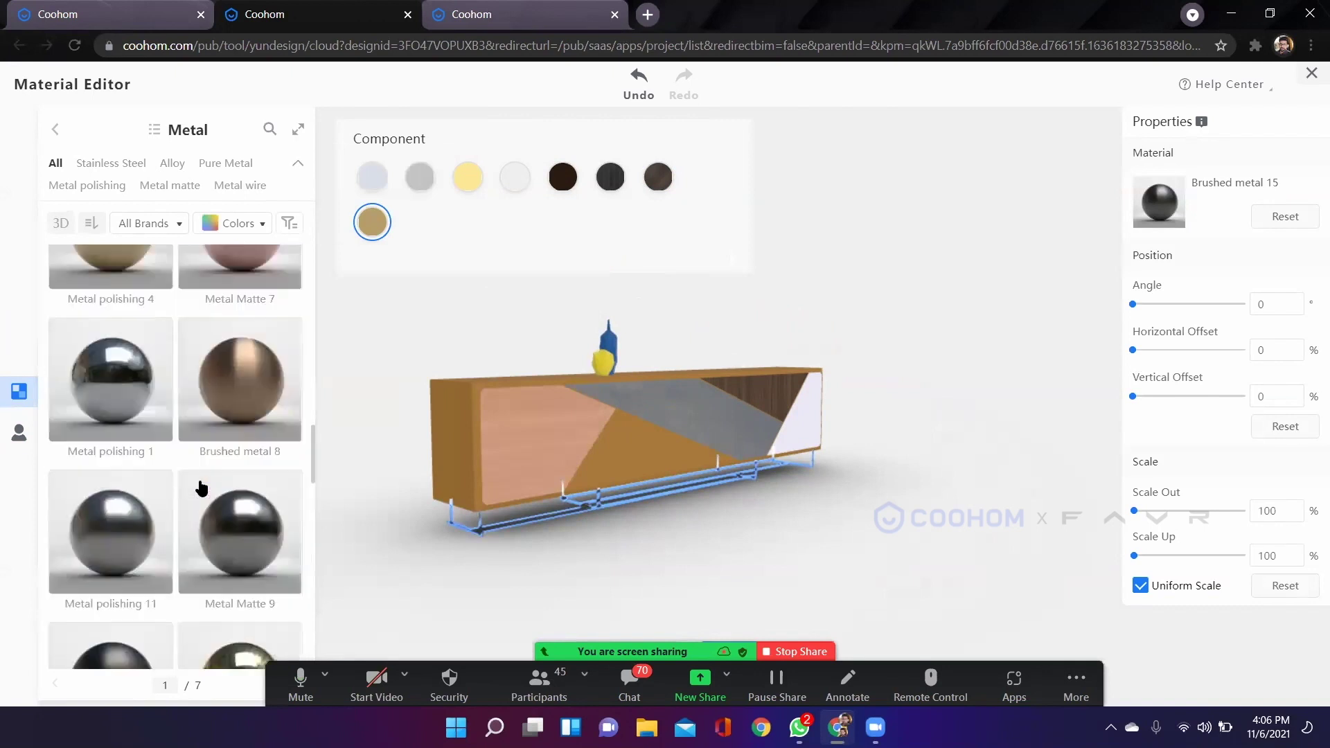
pyautogui.scroll(-3, 201, 469)
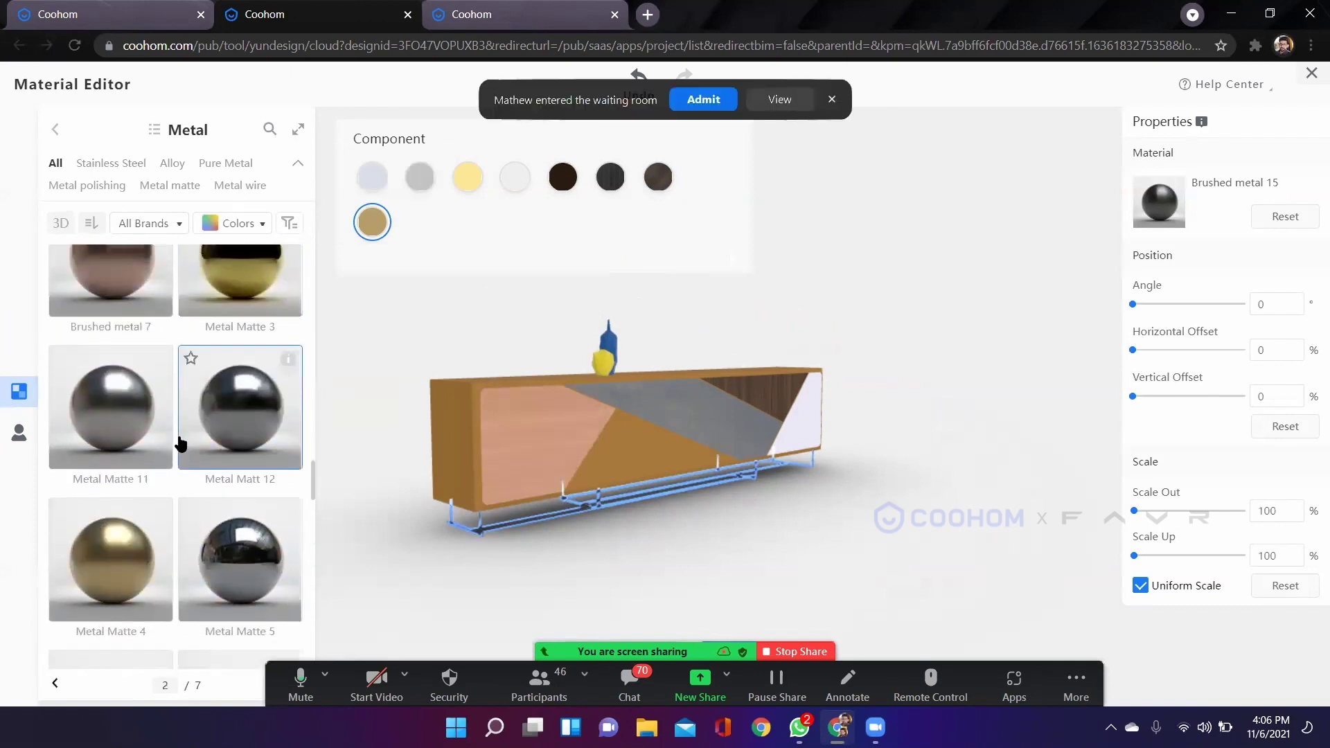
pyautogui.scroll(-5, 187, 450)
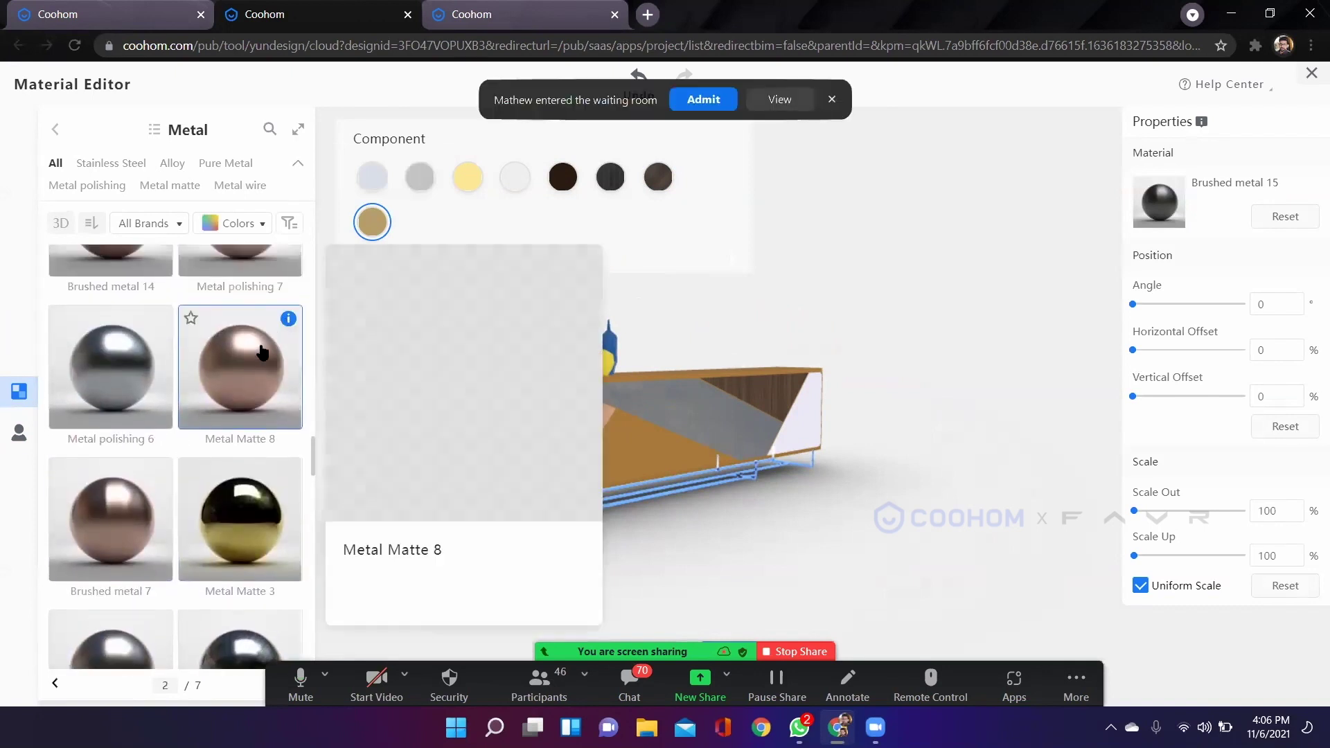
pyautogui.scroll(3, 276, 331)
pyautogui.scroll(-3, 251, 483)
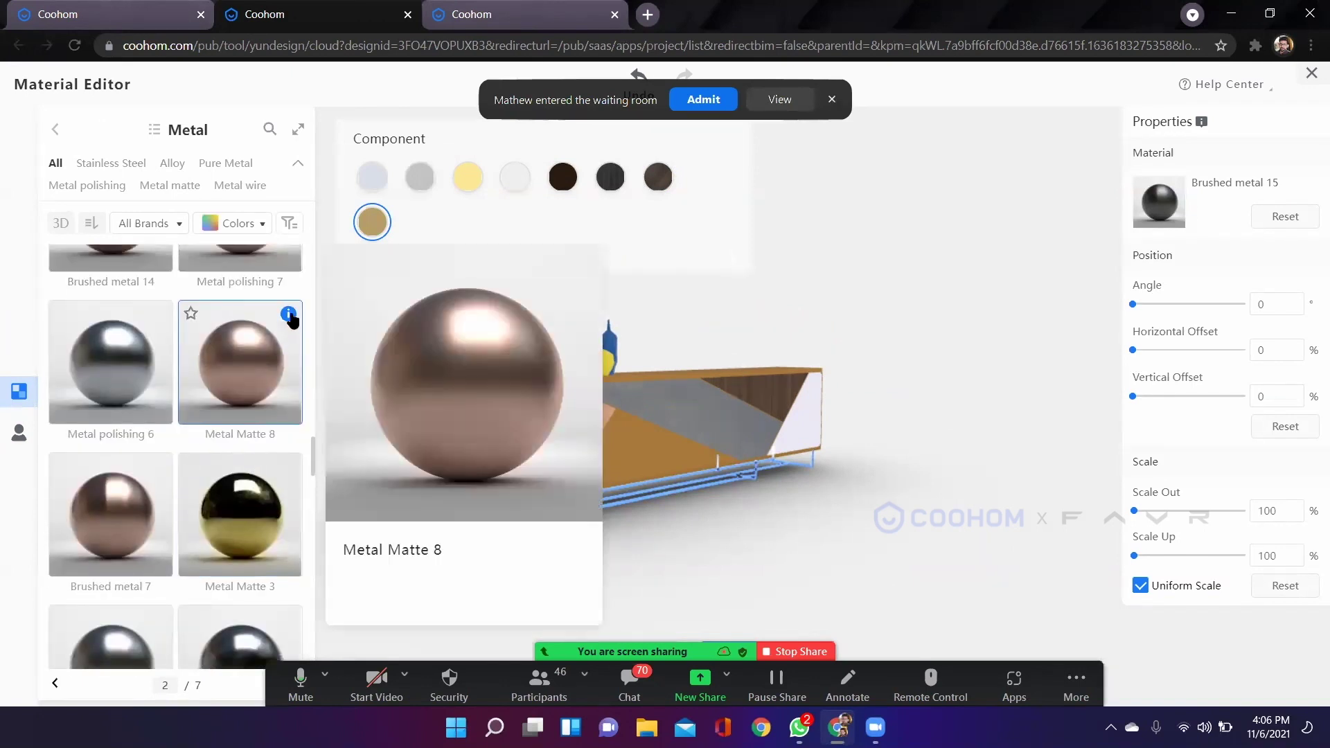
pyautogui.scroll(-3, 271, 357)
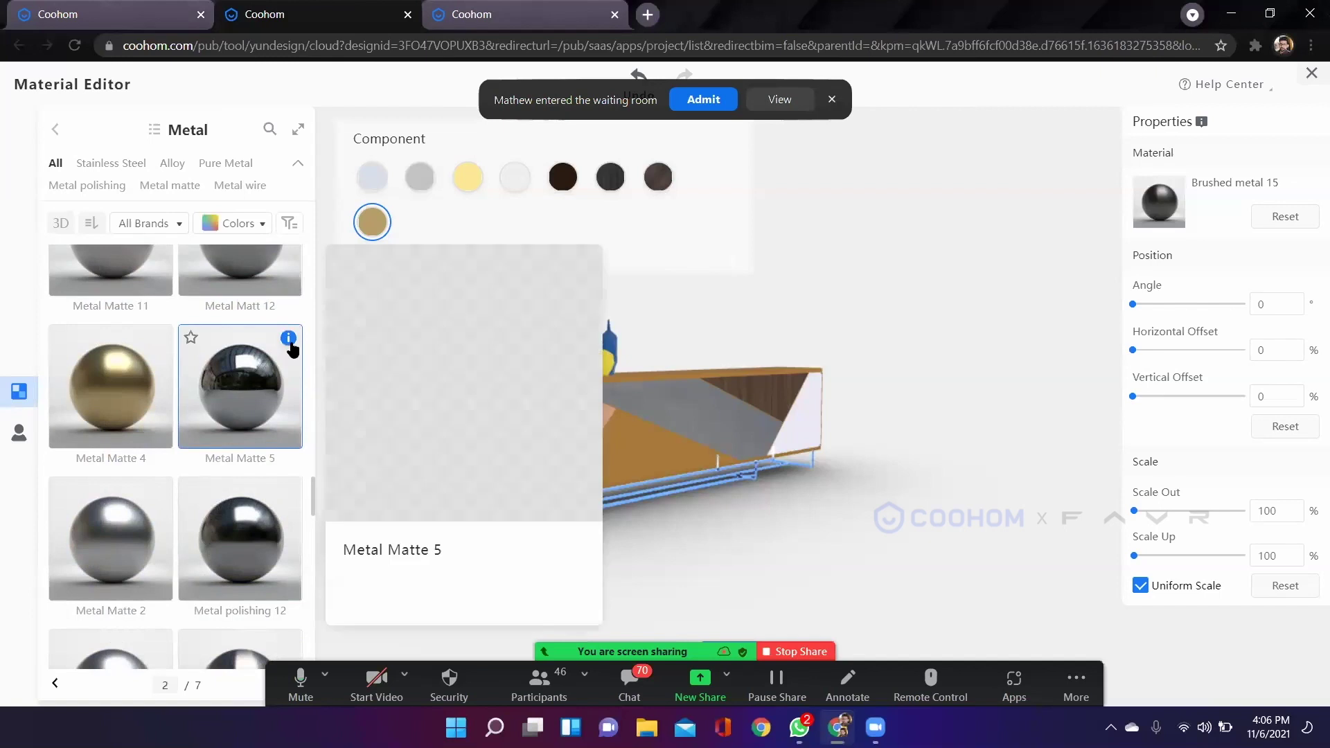
pyautogui.moveTo(738, 518); pyautogui.dragTo(751, 493)
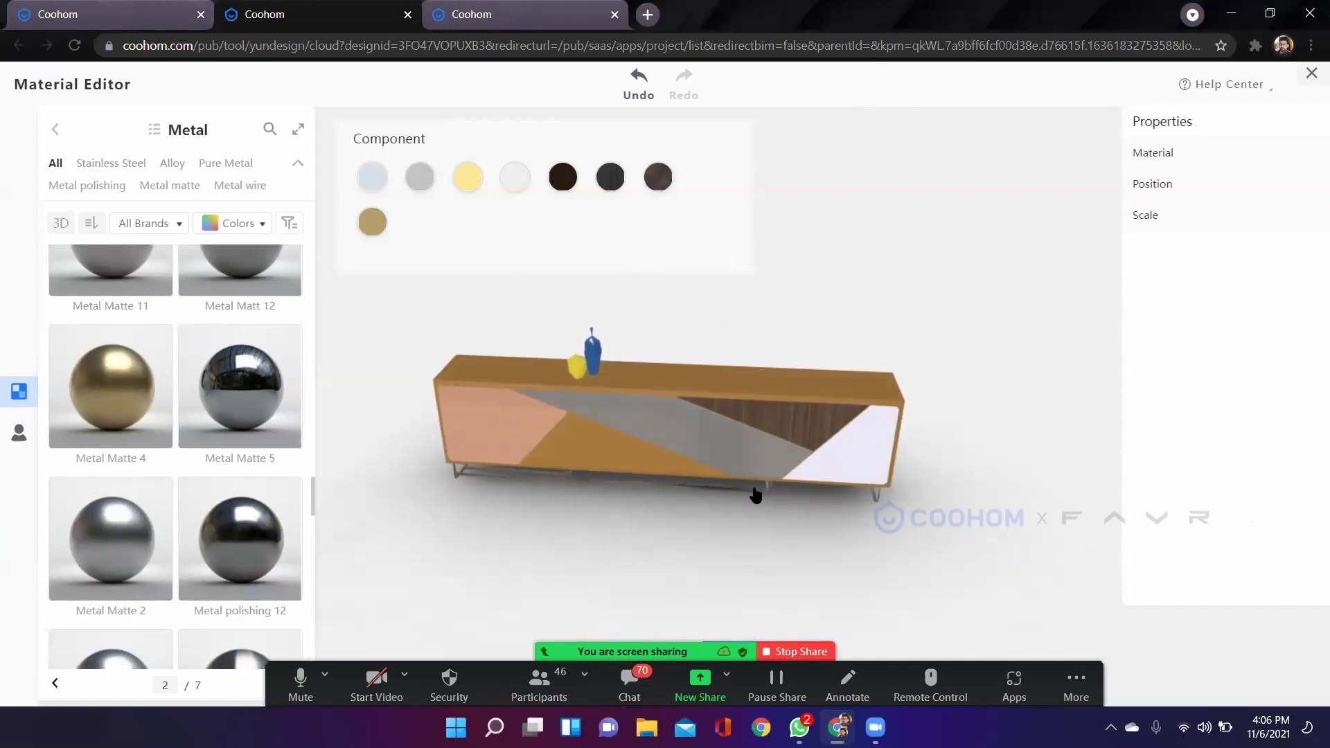
# Hide the floating meeting controls and leave the Material Editor to return to the 3D room design.
pyautogui.click(1072, 689)
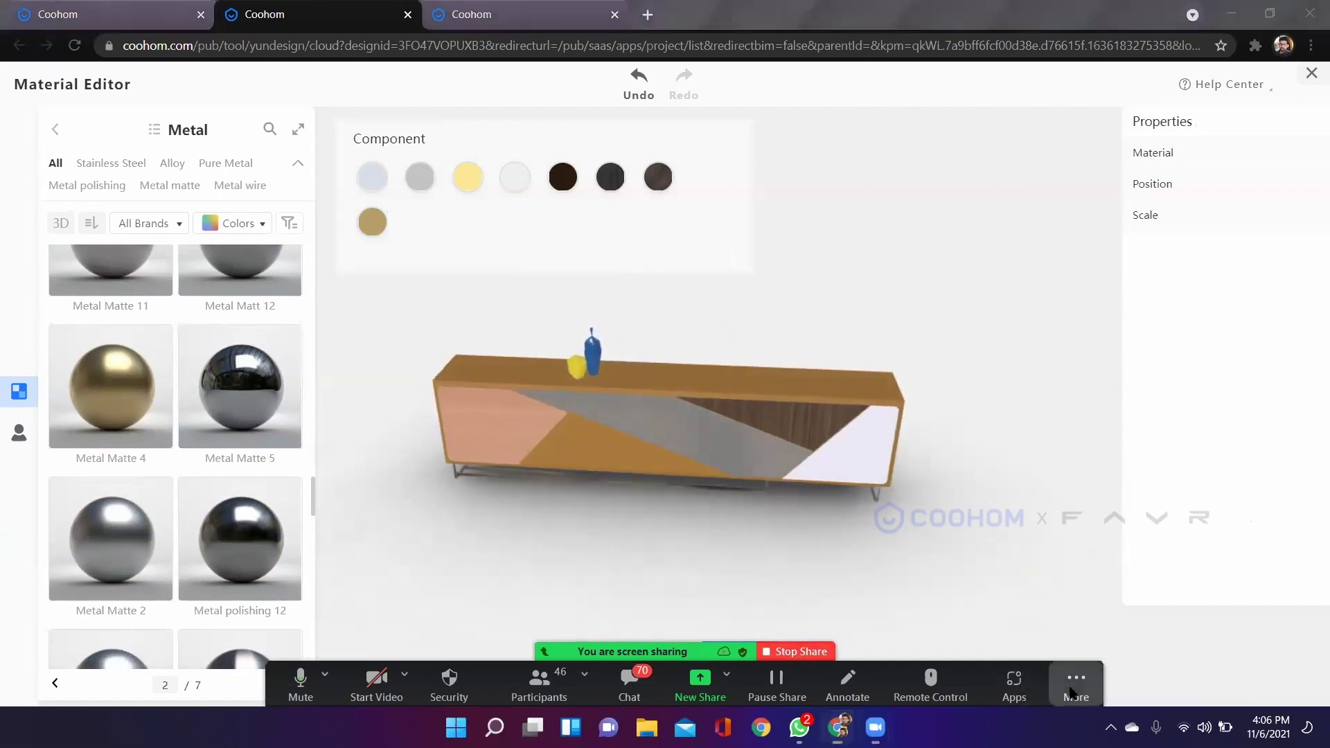
pyautogui.click(1119, 533)
pyautogui.click(751, 662)
pyautogui.scroll(-3, 1028, 254)
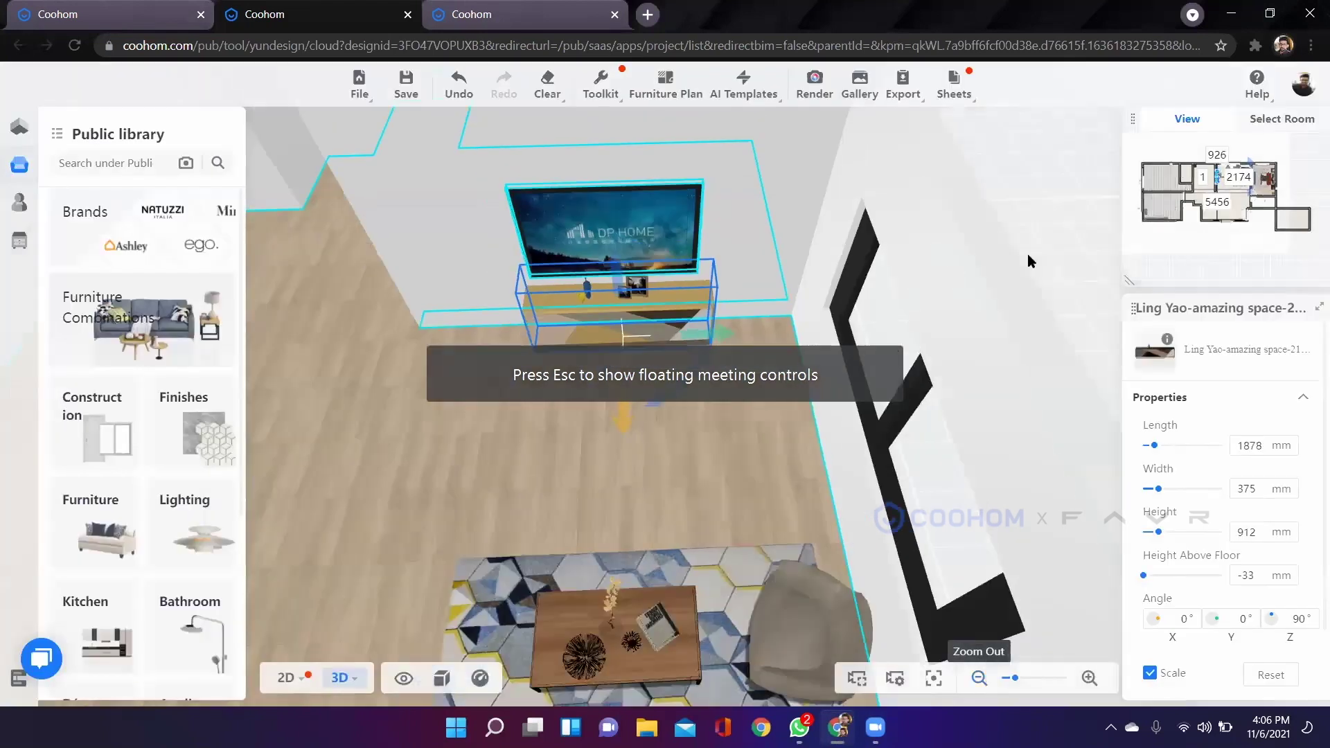
# Inspect the living area's TV stand set and sofa set from several angles and open the Furniture category of the library.
pyautogui.click(642, 488)
pyautogui.scroll(2, 684, 510)
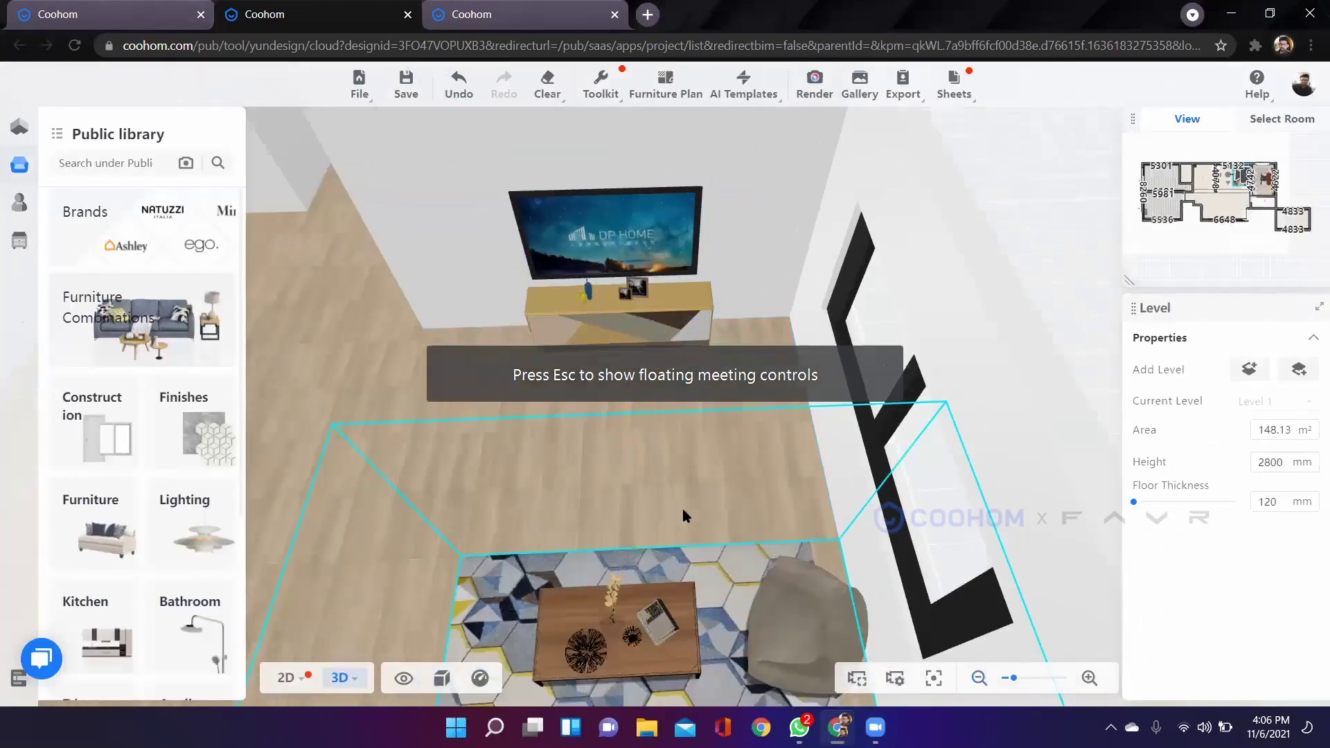
pyautogui.moveTo(701, 521); pyautogui.dragTo(589, 538)
pyautogui.moveTo(590, 538); pyautogui.dragTo(913, 299, button='right')
pyautogui.scroll(4, 638, 442)
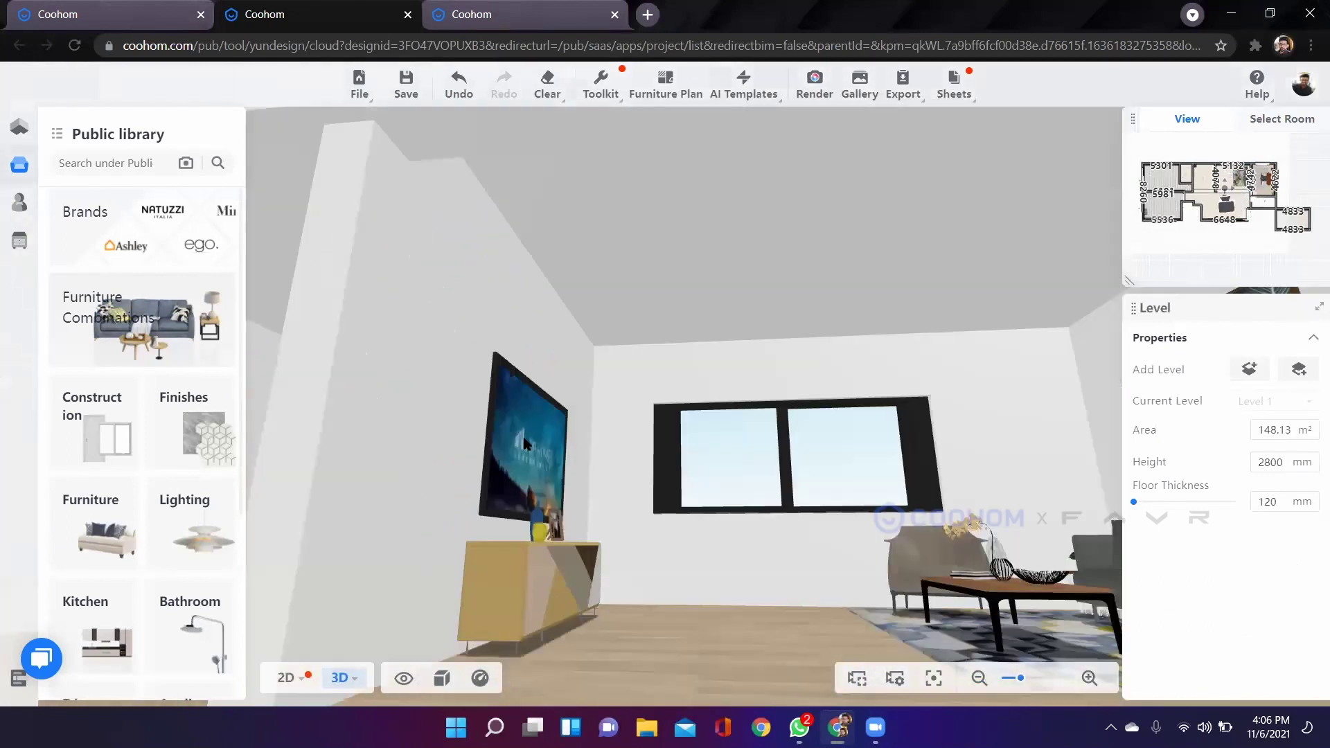
pyautogui.moveTo(519, 440); pyautogui.dragTo(764, 460)
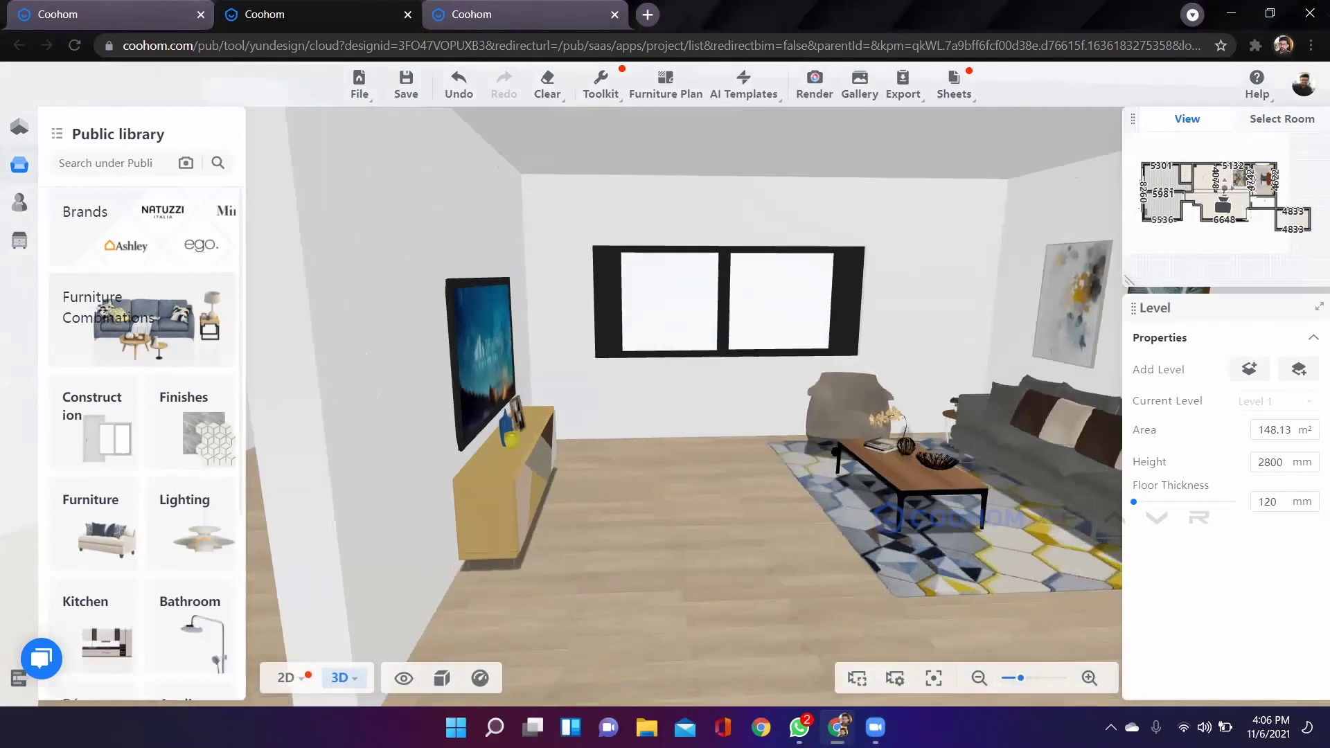
pyautogui.scroll(-3, 780, 503)
pyautogui.moveTo(682, 540); pyautogui.dragTo(762, 567)
pyautogui.moveTo(526, 569); pyautogui.dragTo(646, 549)
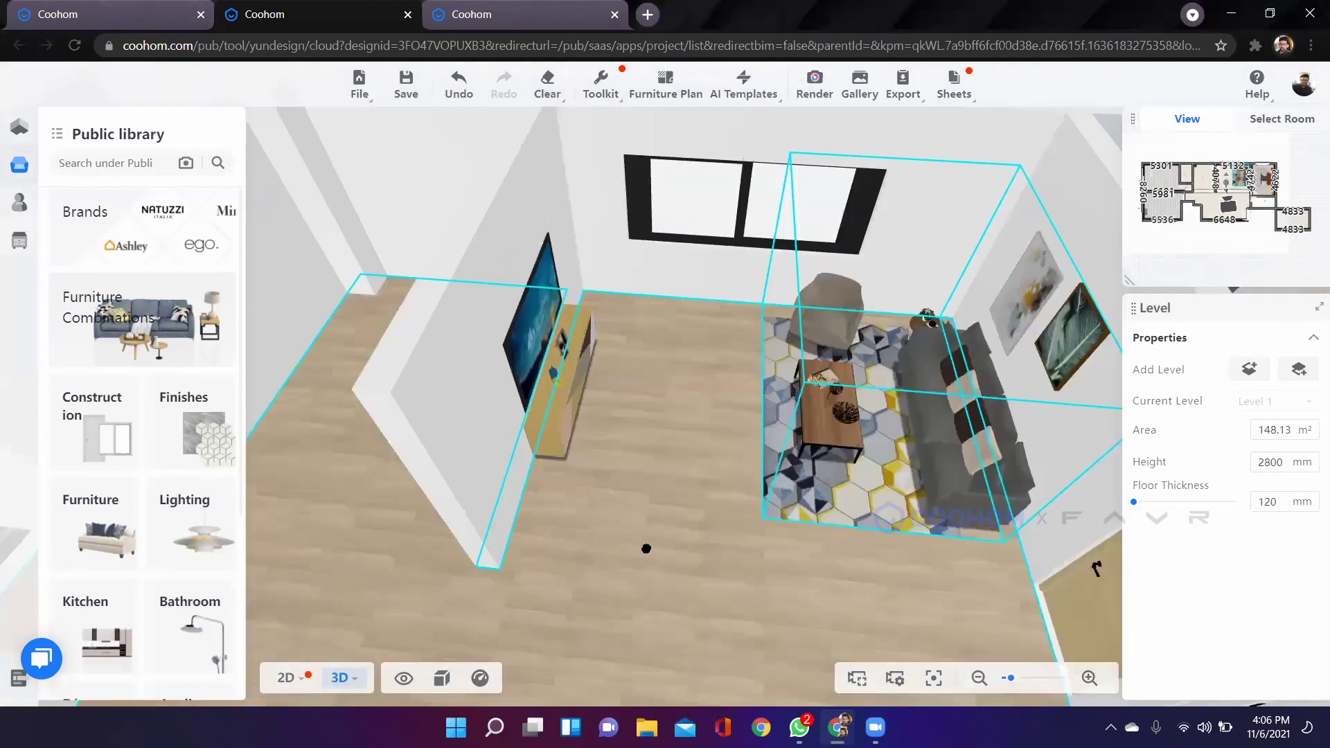
pyautogui.moveTo(823, 534); pyautogui.dragTo(754, 517)
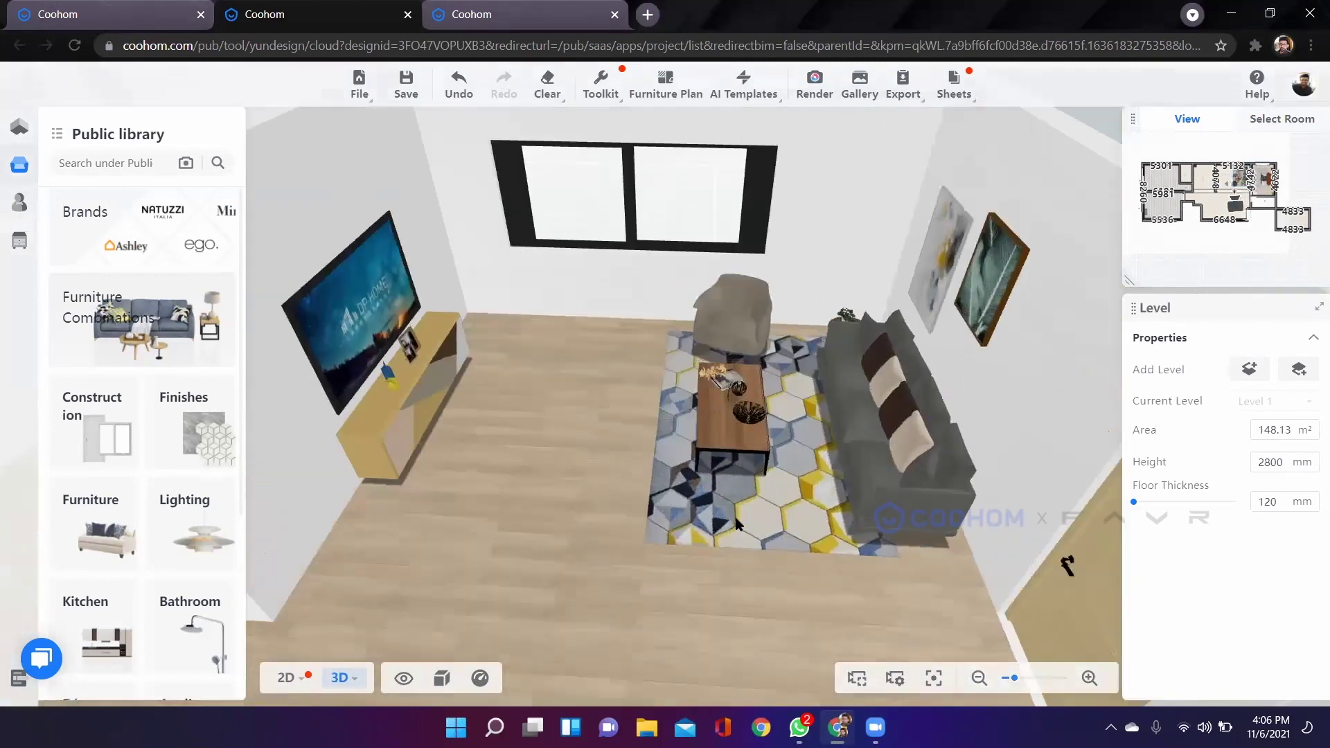
pyautogui.moveTo(736, 525); pyautogui.dragTo(859, 524, button='right')
pyautogui.scroll(-1, 285, 483)
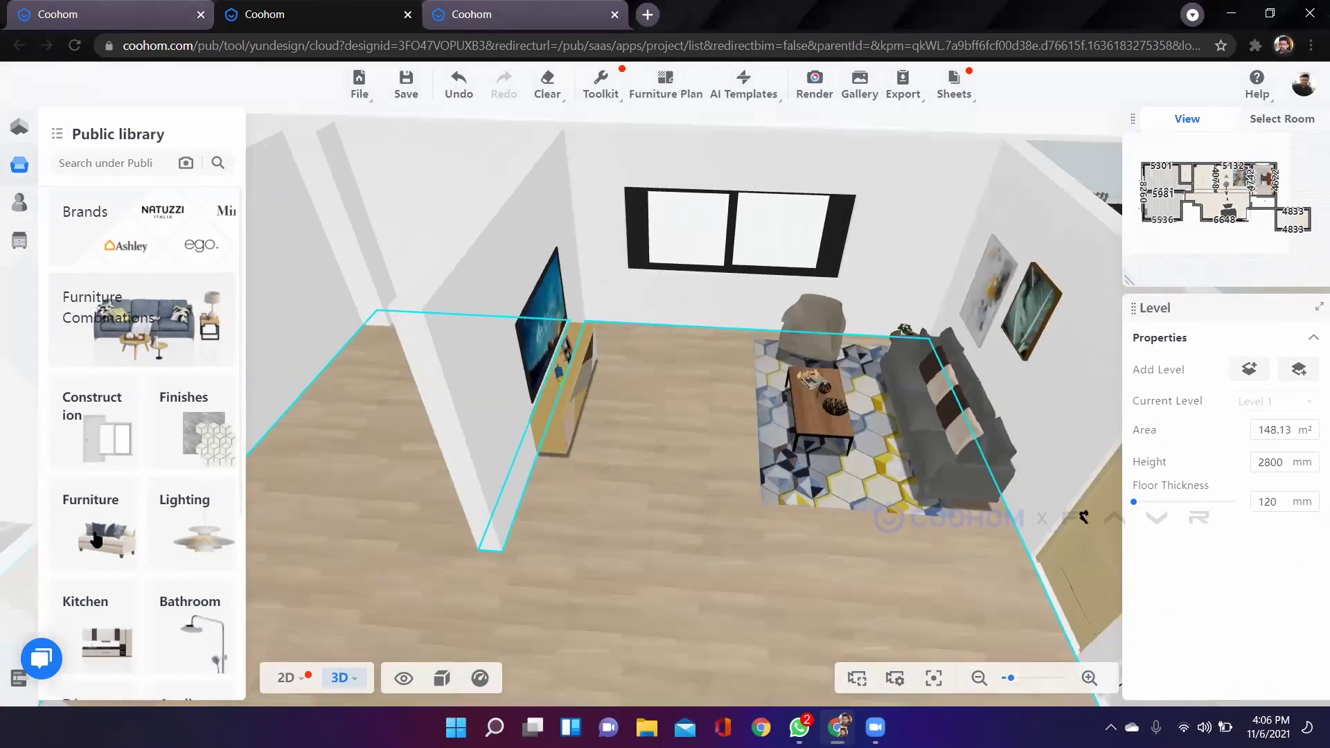
pyautogui.click(97, 539)
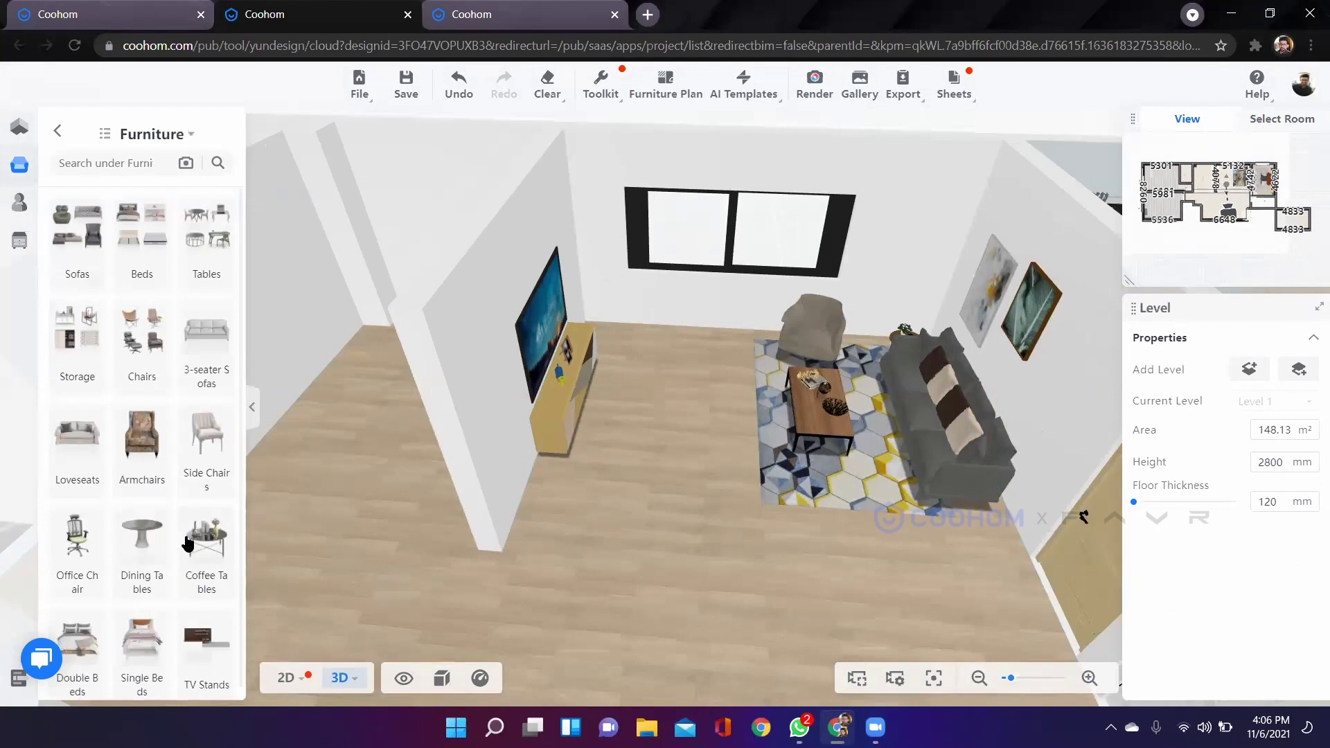
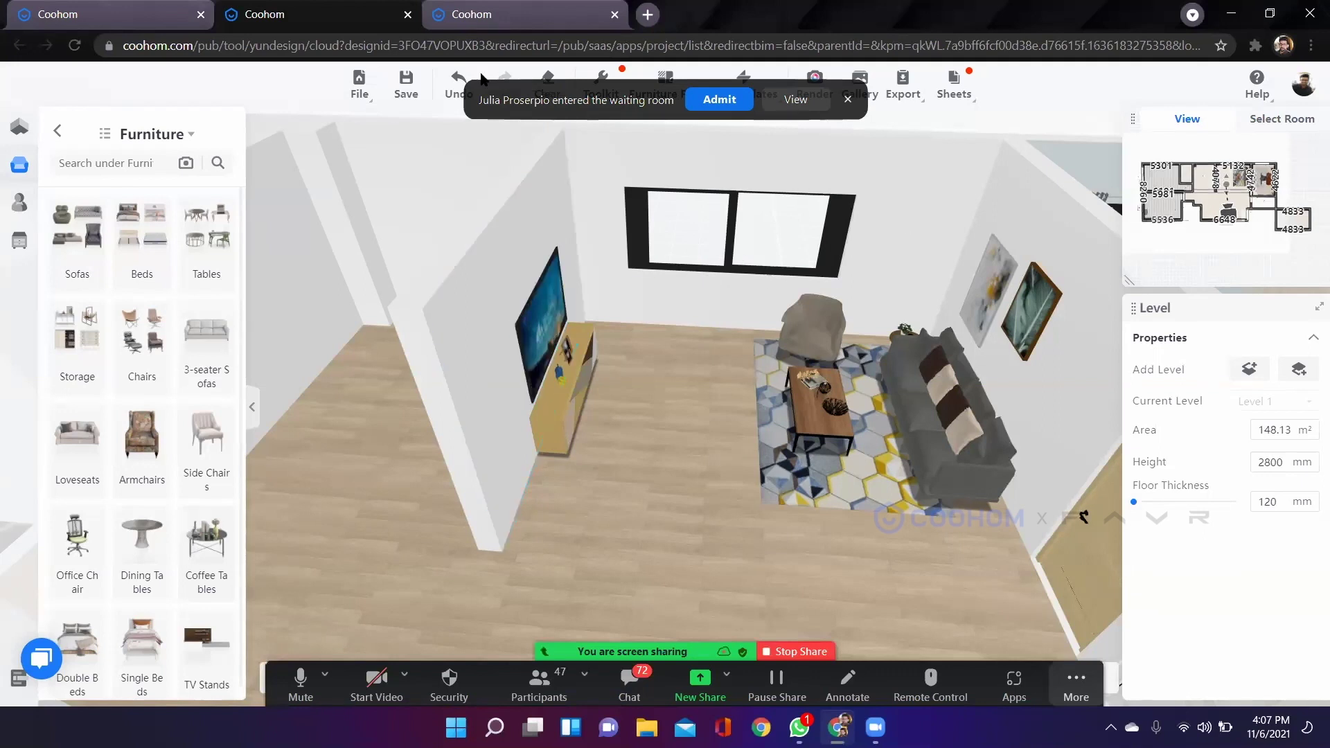
# Check the status of the kitchen and bedroom renders in the full gallery and return to the design.
pyautogui.click(359, 86)
pyautogui.scroll(-1, 700, 503)
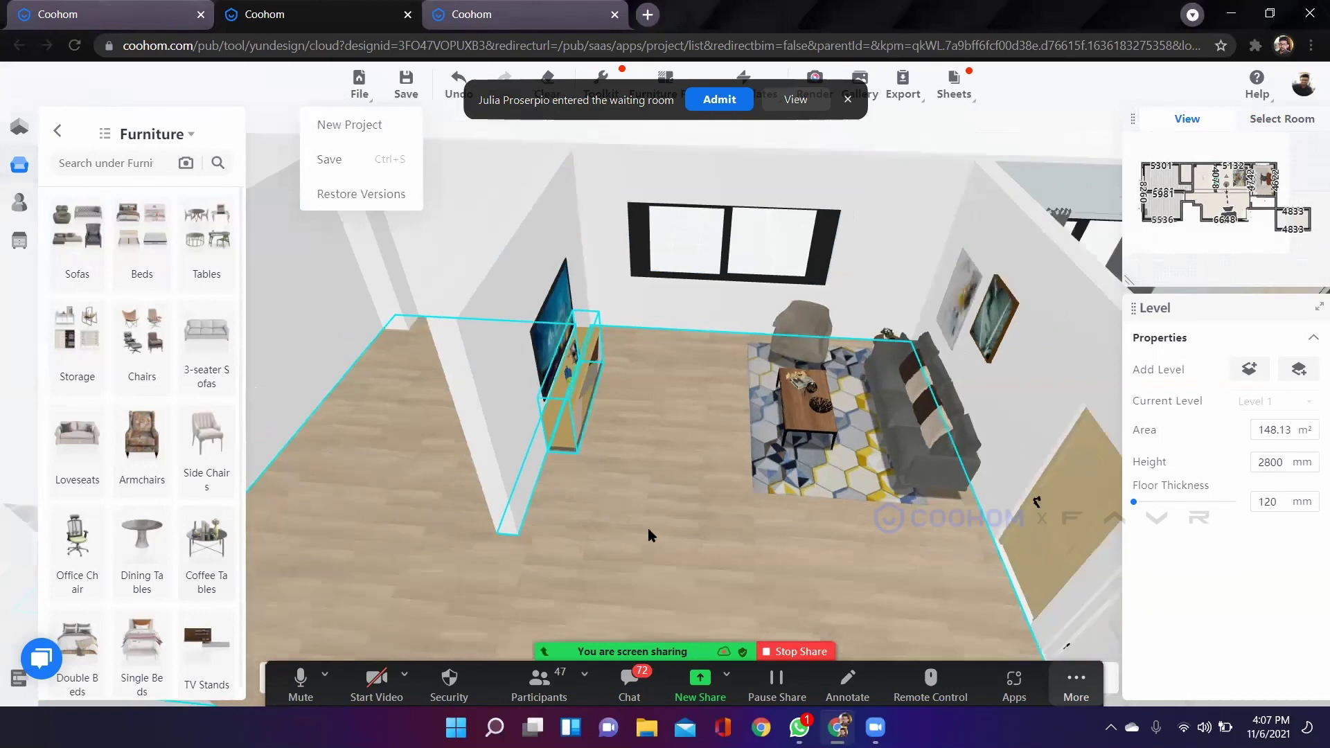
pyautogui.scroll(-1, 647, 528)
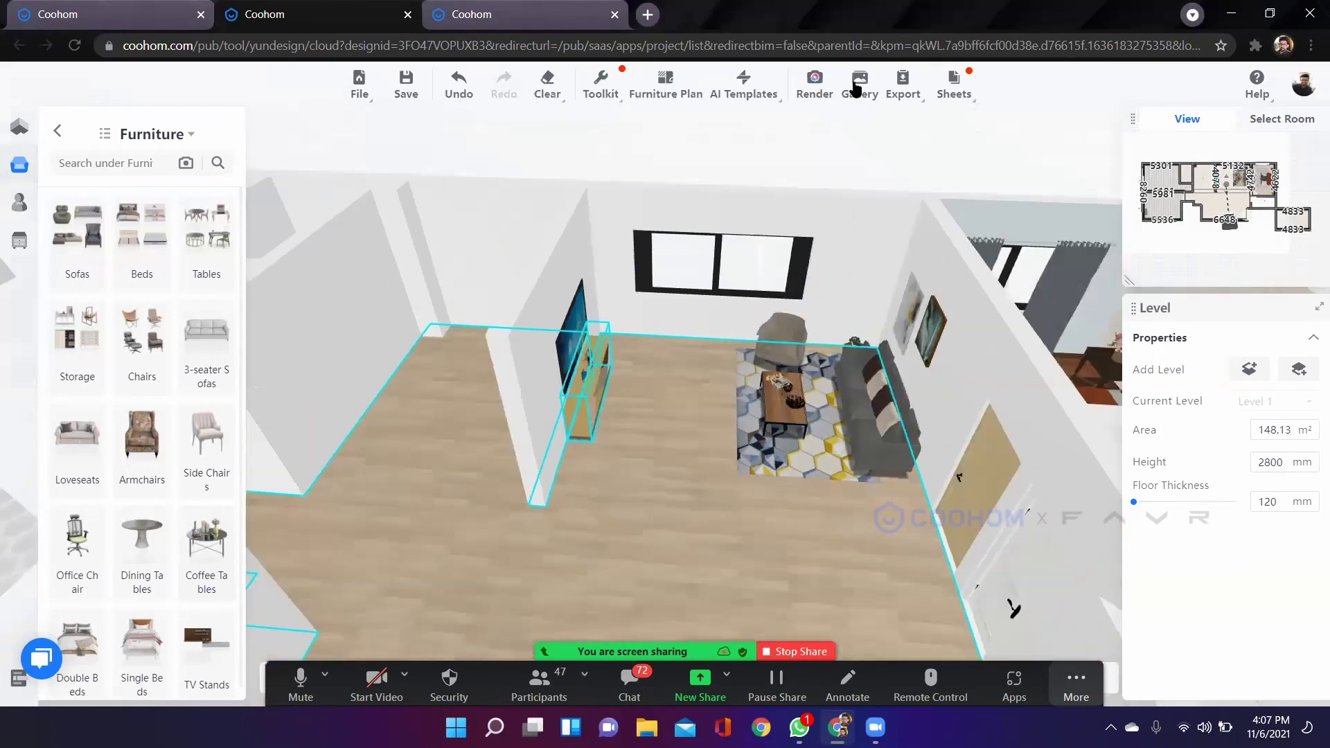
pyautogui.scroll(3, 630, 444)
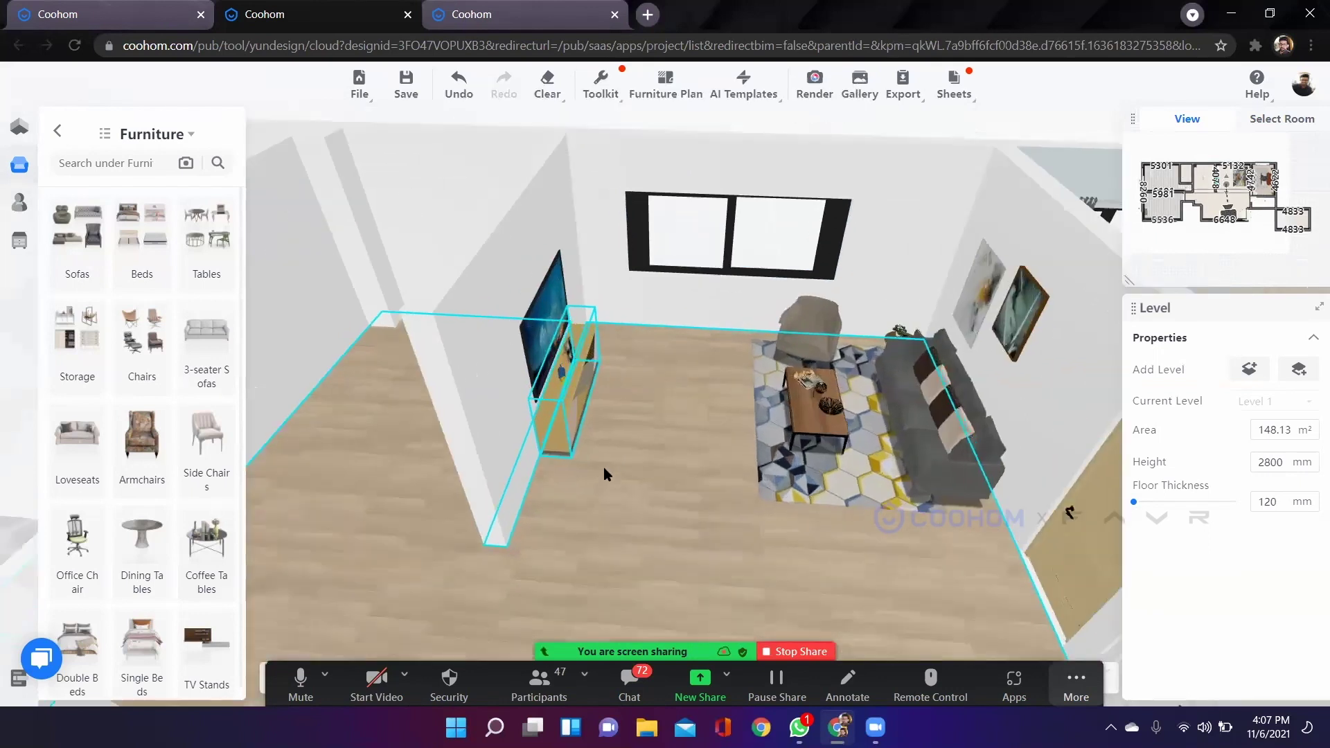
pyautogui.scroll(1, 671, 474)
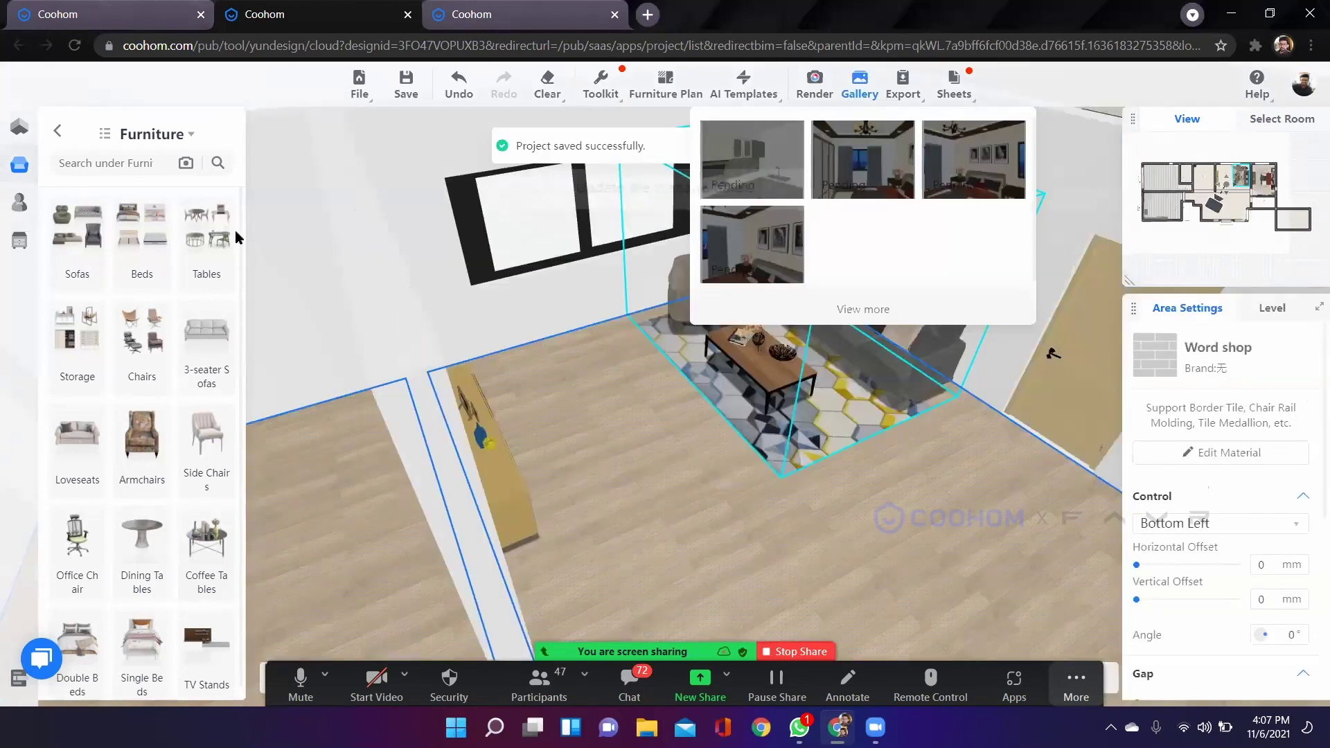
pyautogui.click(863, 309)
pyautogui.moveTo(524, 306)
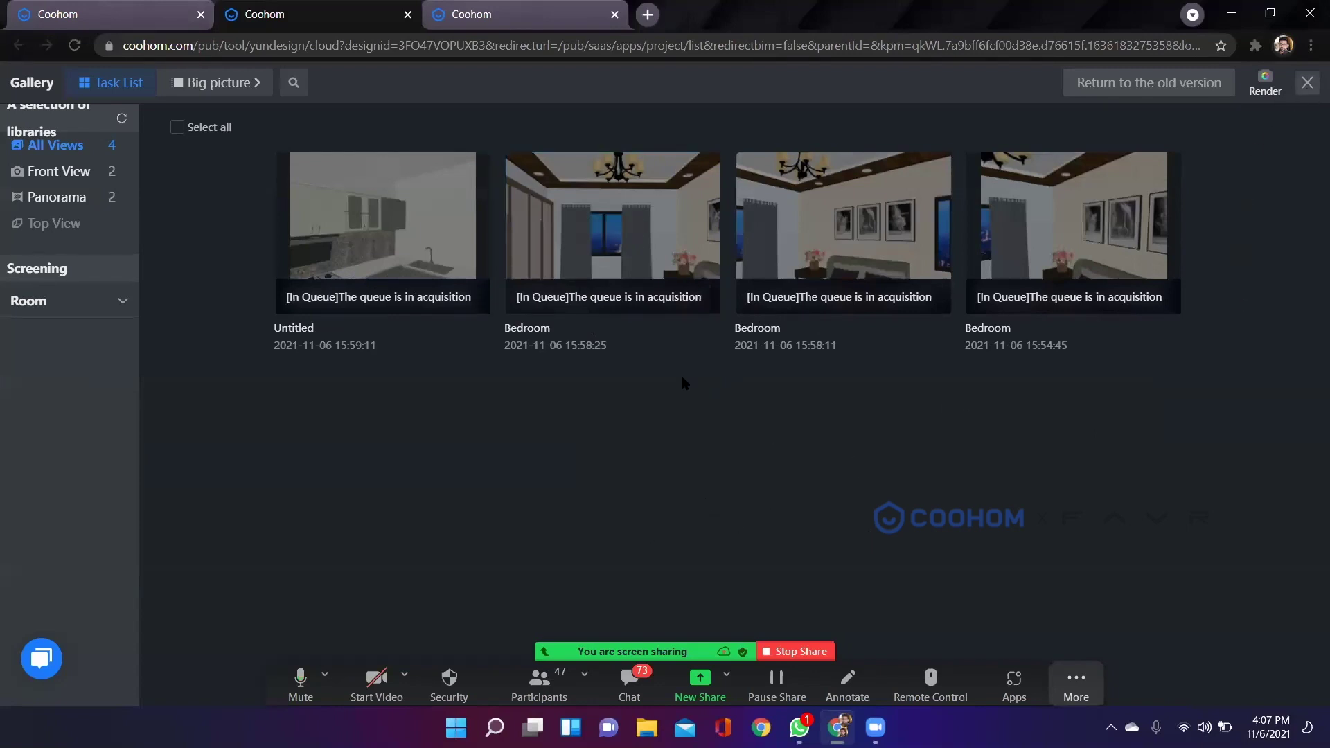
pyautogui.press('Escape')
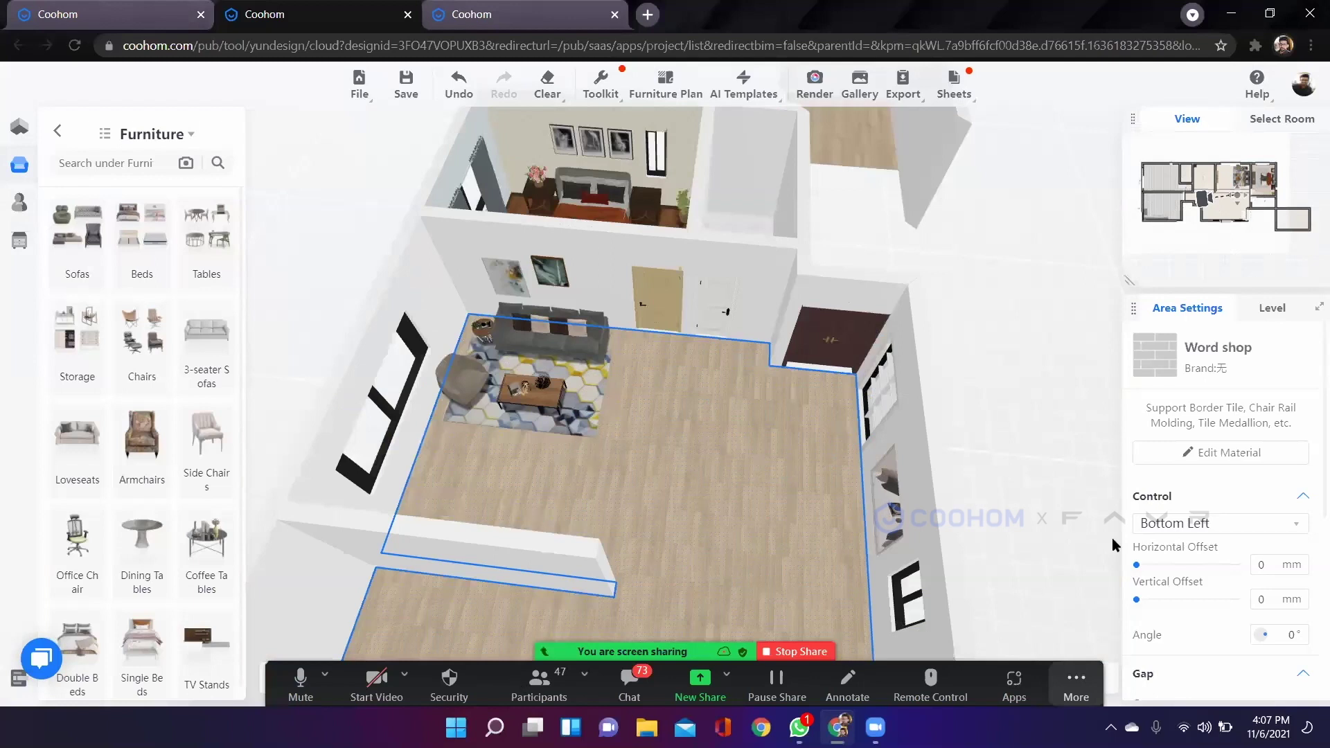
# Place the black bathroom cabinet with the round mirror from the Bathroom storage models against the long wall of the small tiled room.
pyautogui.scroll(3, 970, 530)
pyautogui.click(835, 512)
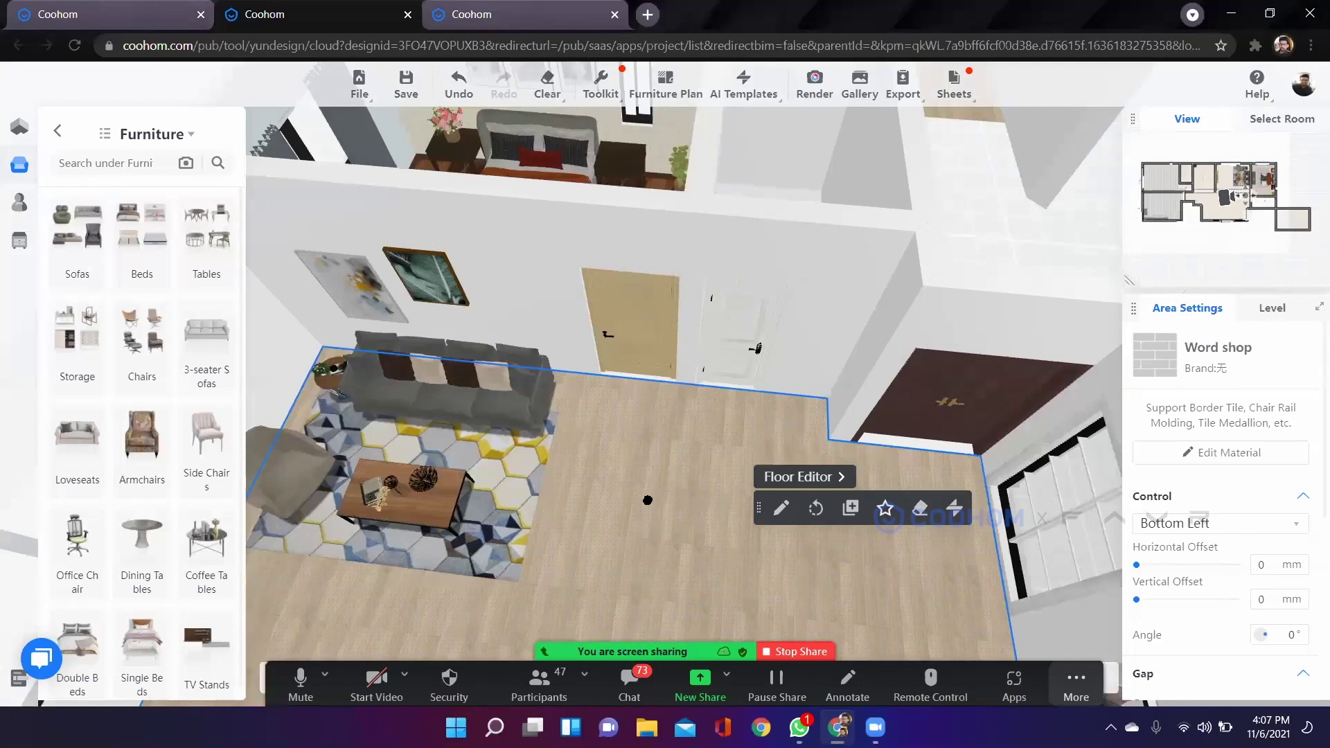
pyautogui.scroll(3, 716, 506)
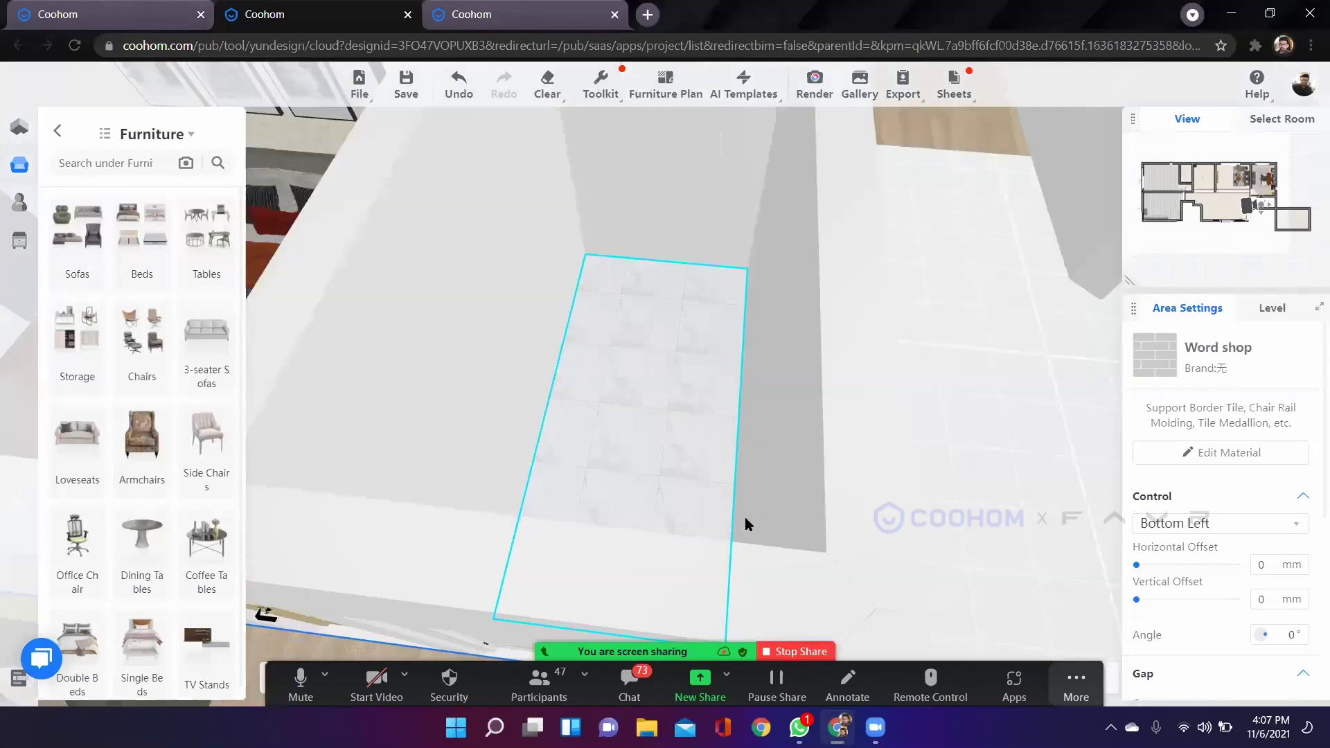
pyautogui.moveTo(700, 439); pyautogui.dragTo(718, 439)
pyautogui.moveTo(717, 502); pyautogui.dragTo(0, 331)
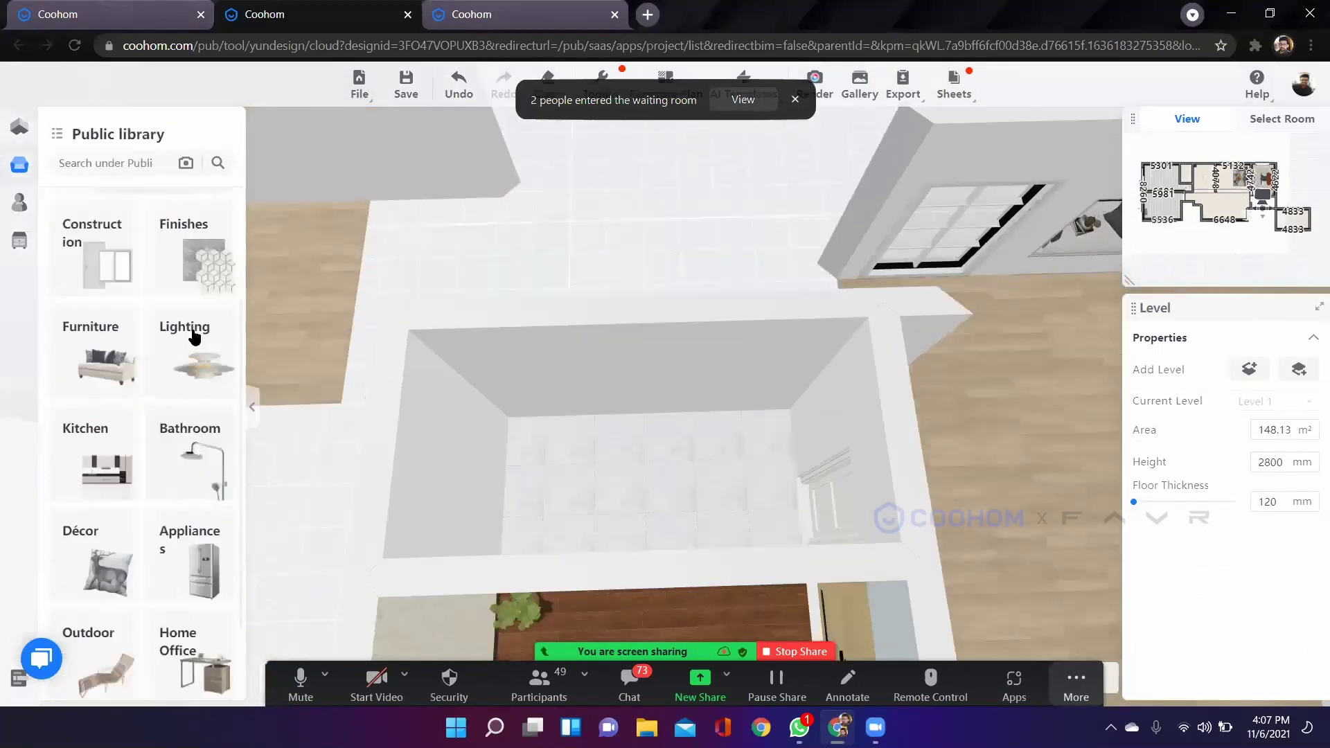
pyautogui.scroll(-2, 193, 336)
pyautogui.click(193, 335)
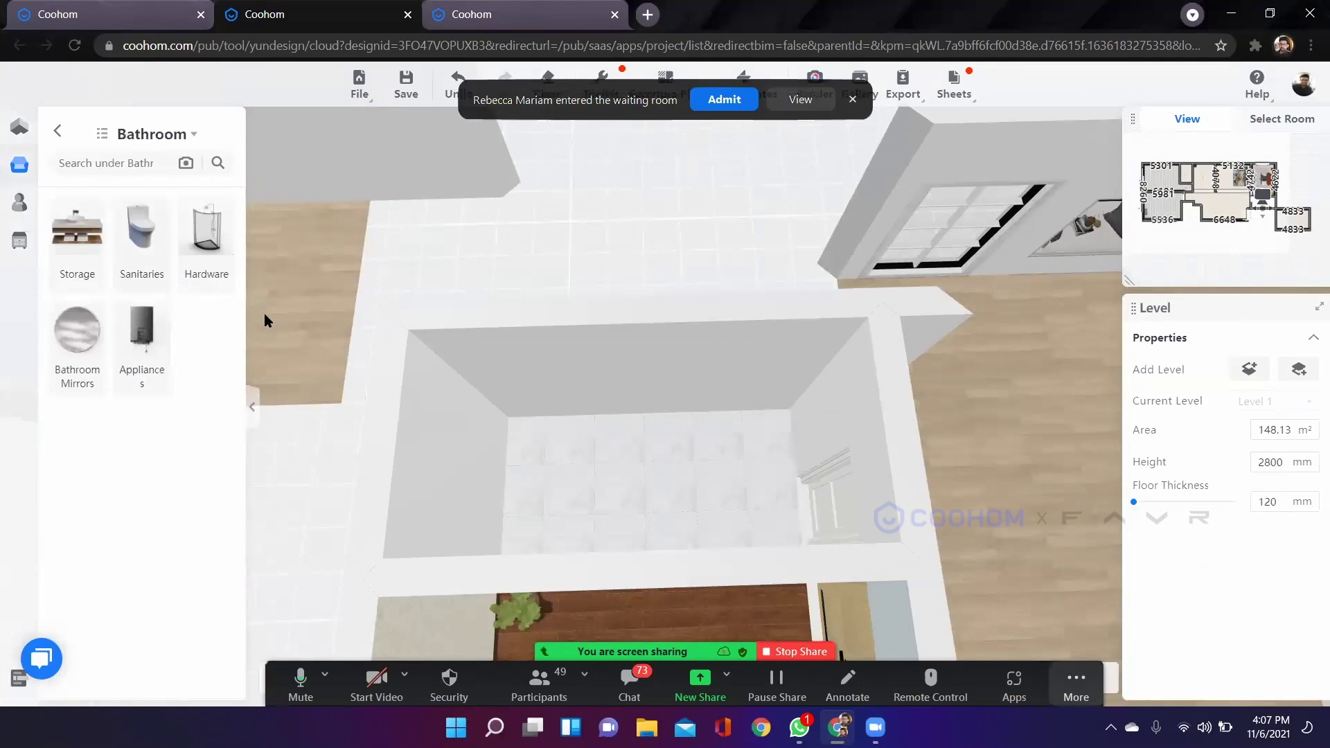
pyautogui.click(58, 135)
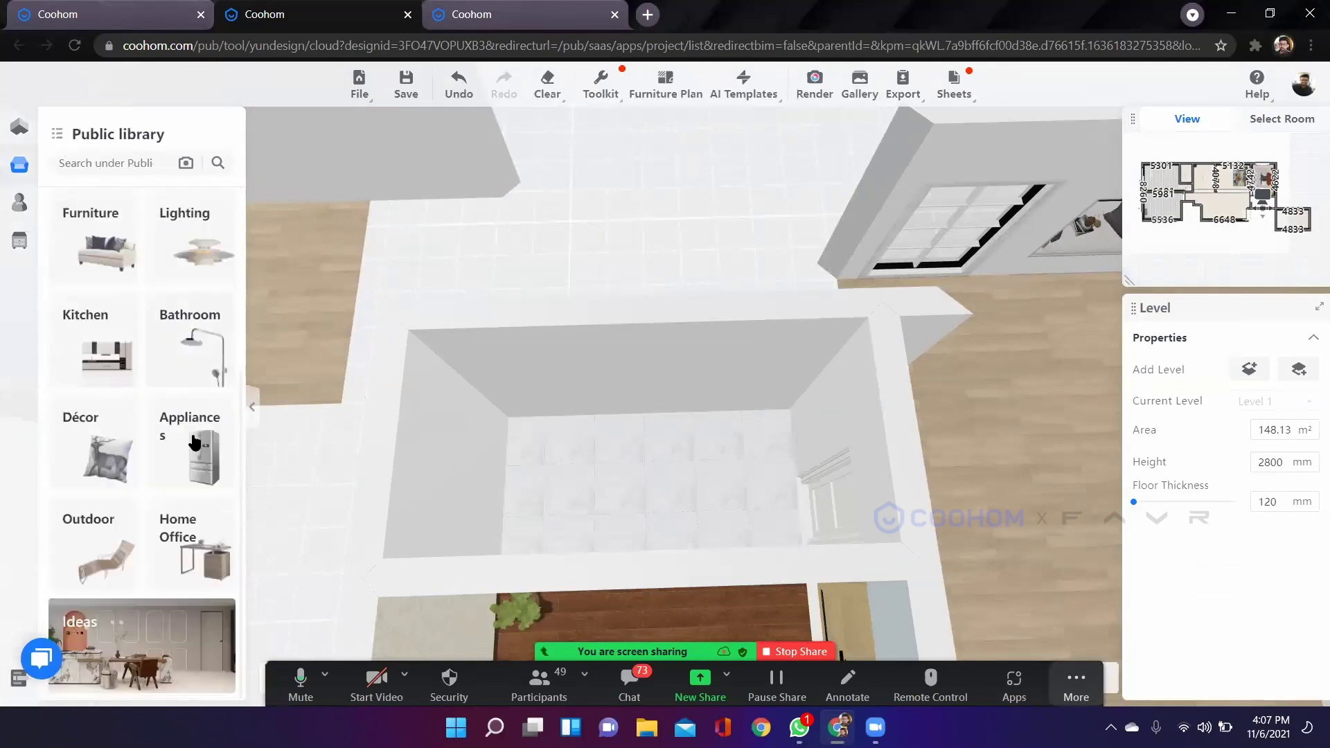
pyautogui.click(90, 235)
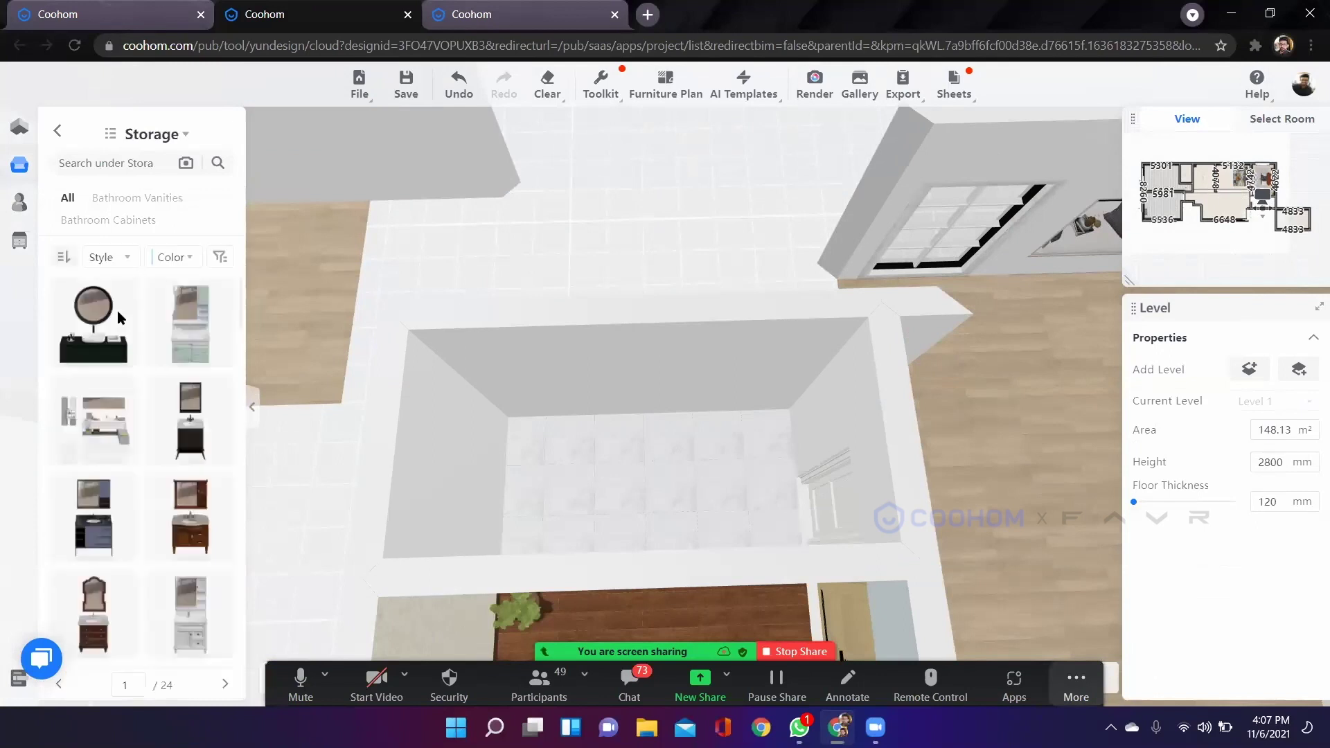
pyautogui.moveTo(131, 270)
pyautogui.click(96, 305)
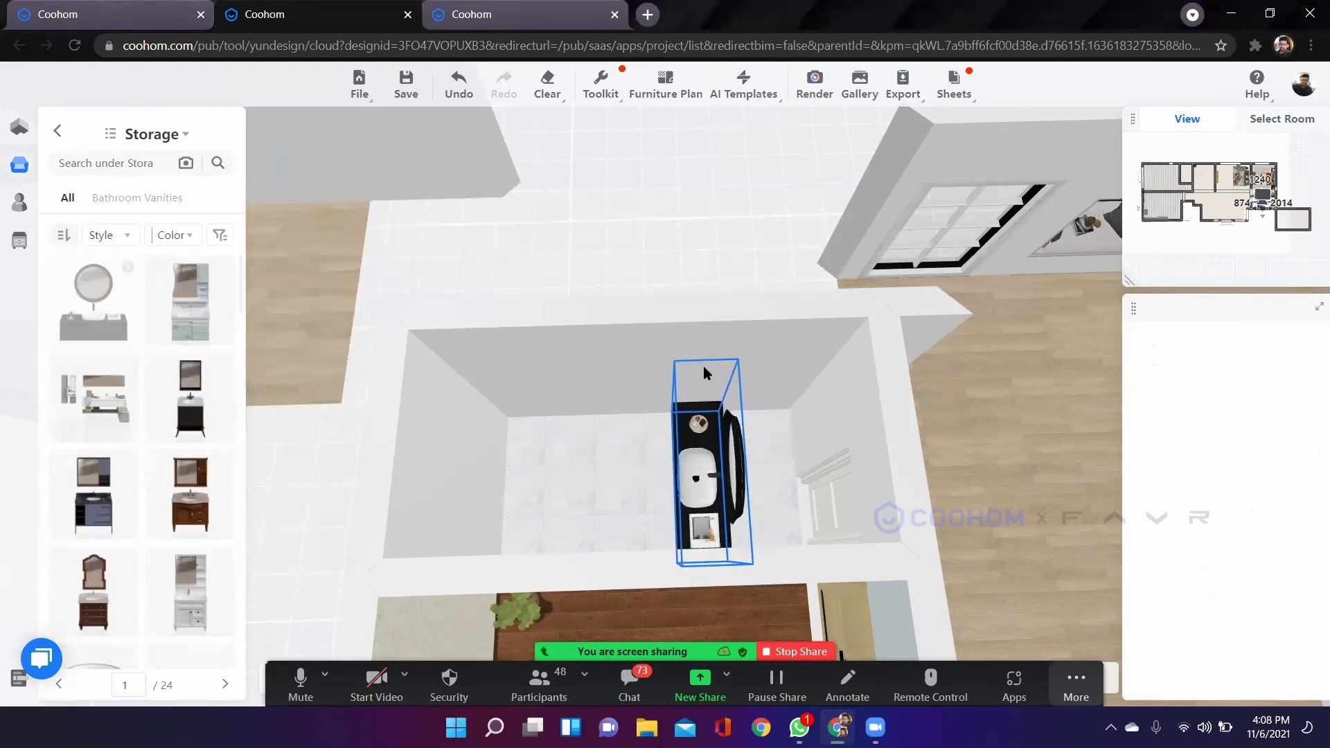
pyautogui.click(665, 460)
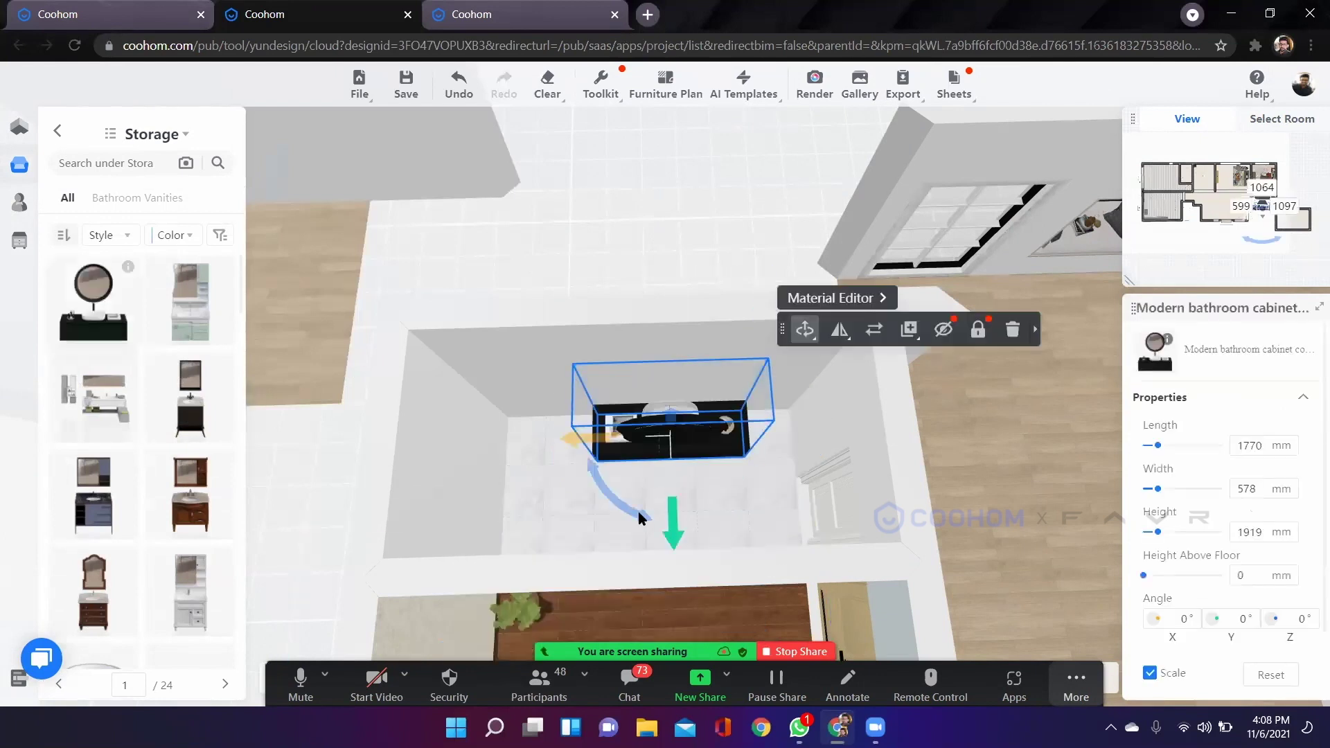
# Rotate the black bathroom cabinet to 180° and raise it to about 927 mm above the floor.
pyautogui.moveTo(617, 500); pyautogui.dragTo(728, 385)
pyautogui.moveTo(593, 448); pyautogui.dragTo(738, 379)
pyautogui.moveTo(748, 473); pyautogui.dragTo(708, 354)
pyautogui.moveTo(663, 531); pyautogui.dragTo(646, 446)
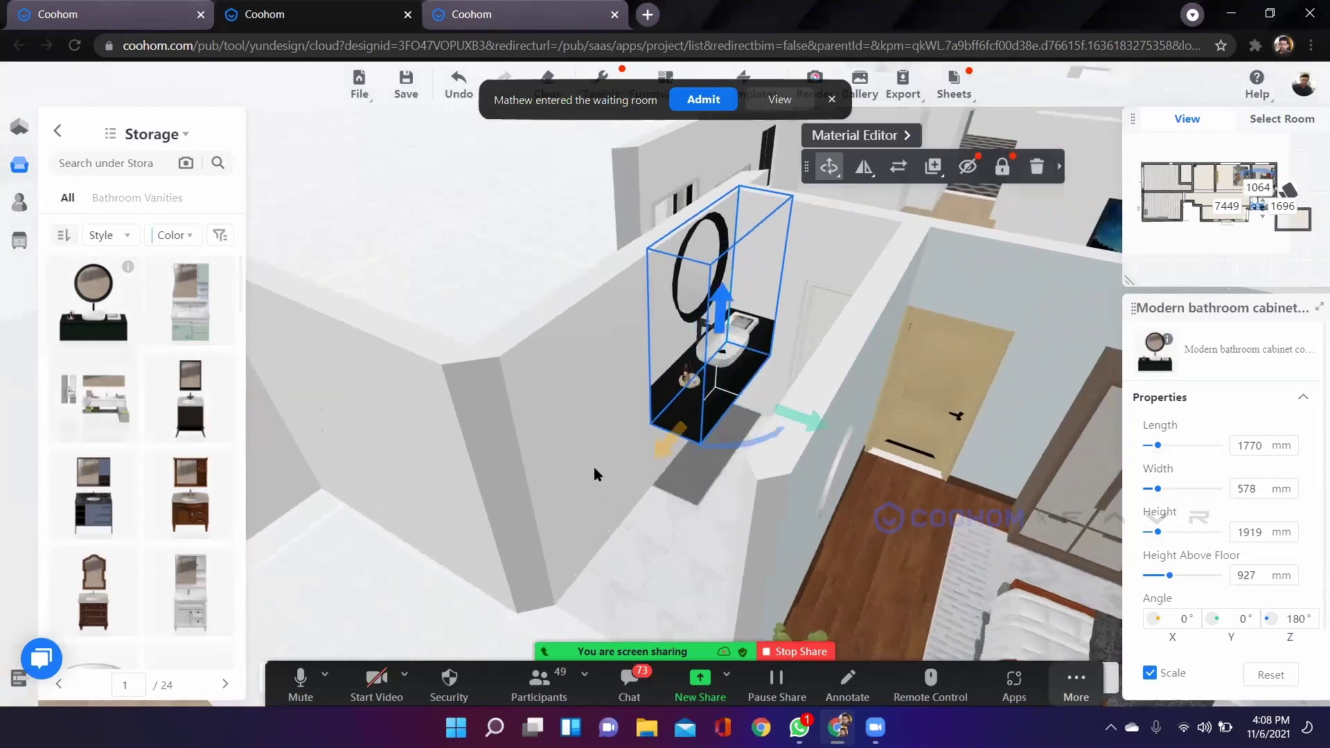
# Lower the black bathroom cabinet along the long wall while keeping it mounted above the floor.
pyautogui.moveTo(720, 305); pyautogui.dragTo(720, 333)
pyautogui.moveTo(568, 555); pyautogui.dragTo(668, 487)
pyautogui.moveTo(764, 443); pyautogui.dragTo(766, 428)
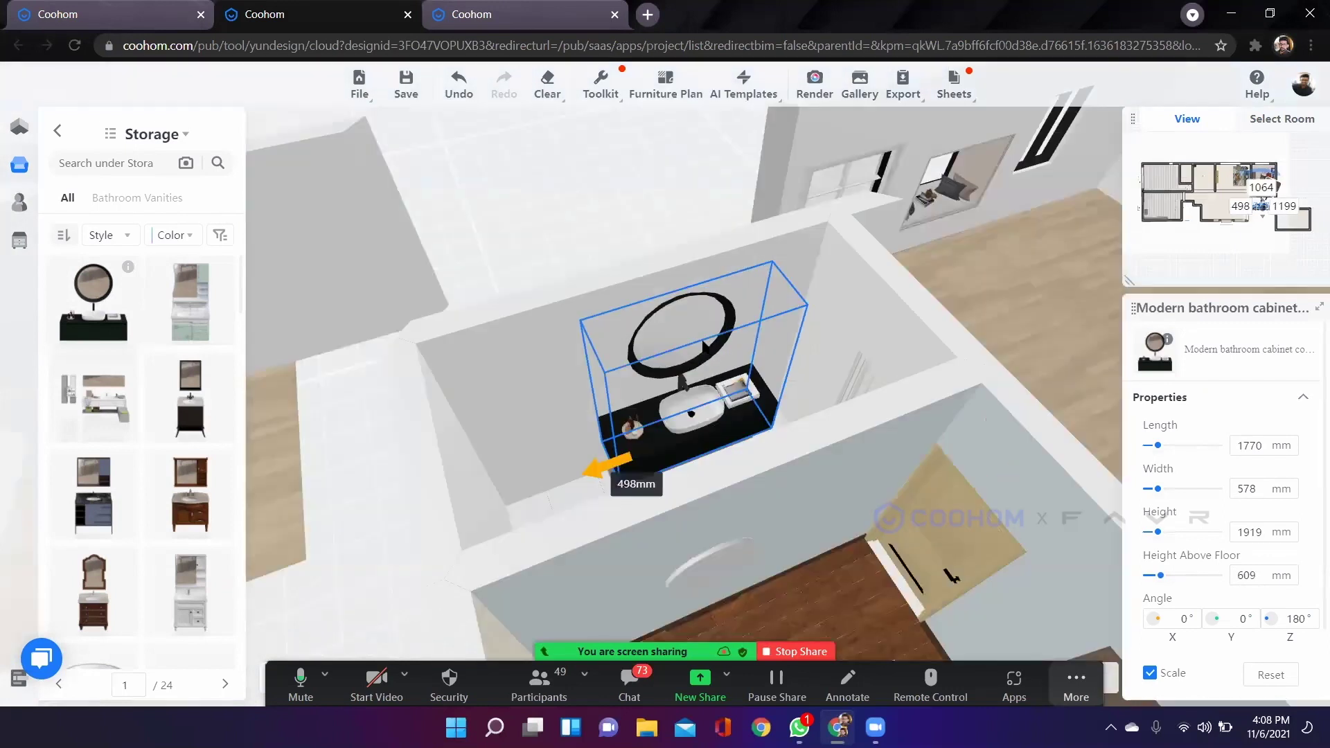
pyautogui.moveTo(704, 366); pyautogui.dragTo(530, 579)
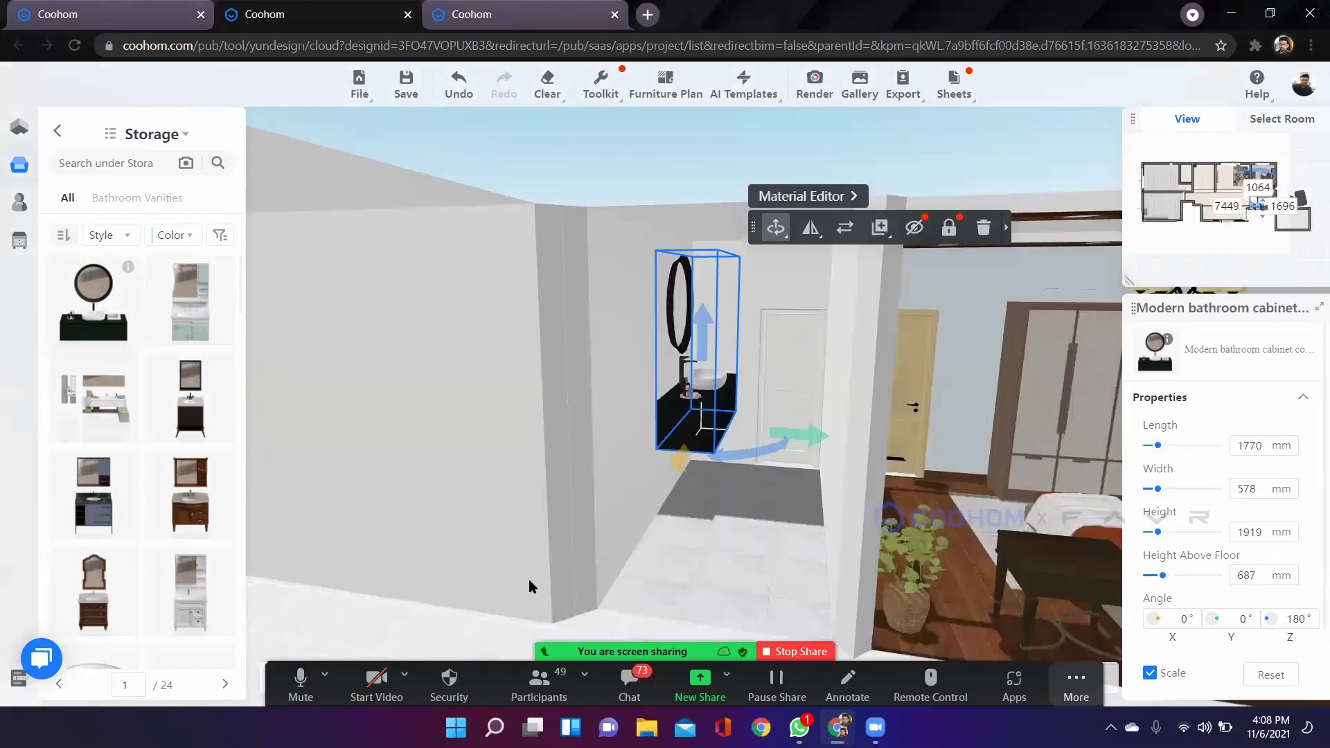
pyautogui.moveTo(705, 320); pyautogui.dragTo(706, 351)
pyautogui.moveTo(615, 487); pyautogui.dragTo(572, 500)
pyautogui.moveTo(788, 381); pyautogui.dragTo(527, 394)
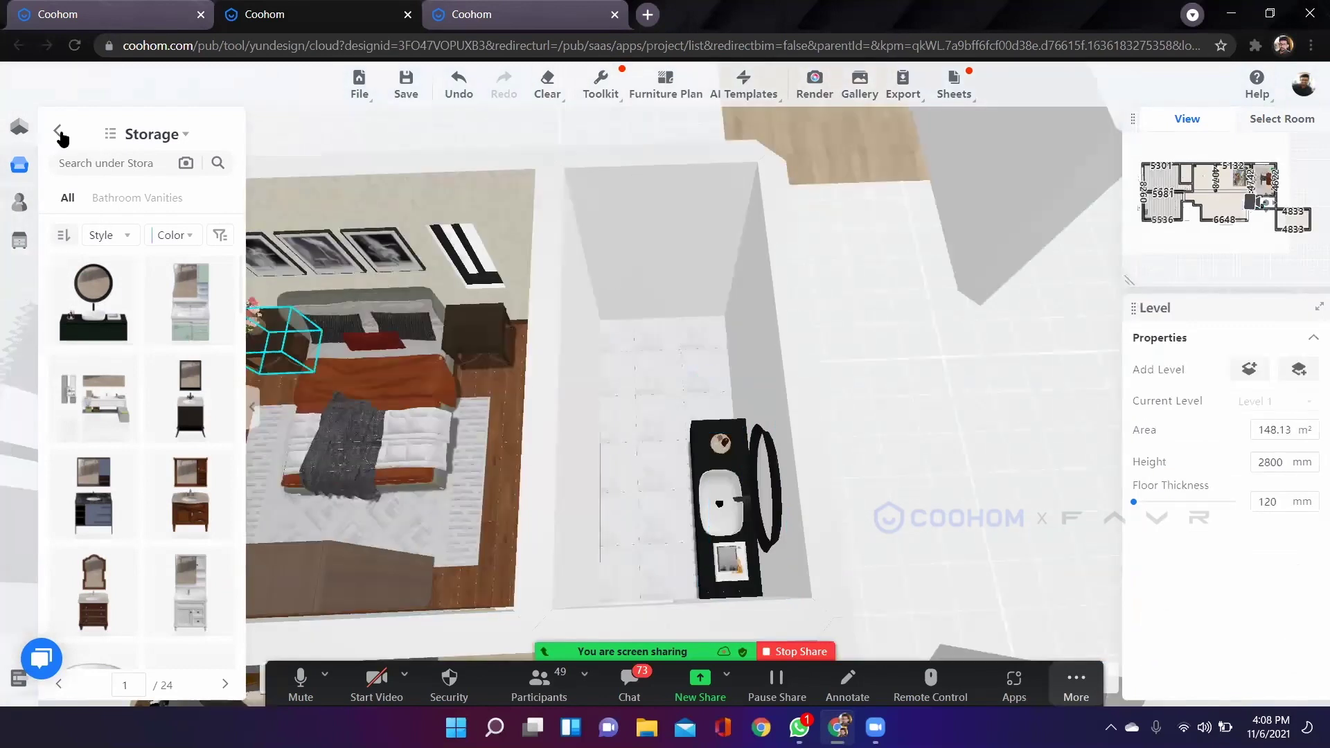
# Place the first toilet from the Bathroom Sanitaries models against the short end wall of the small tiled room.
pyautogui.click(58, 130)
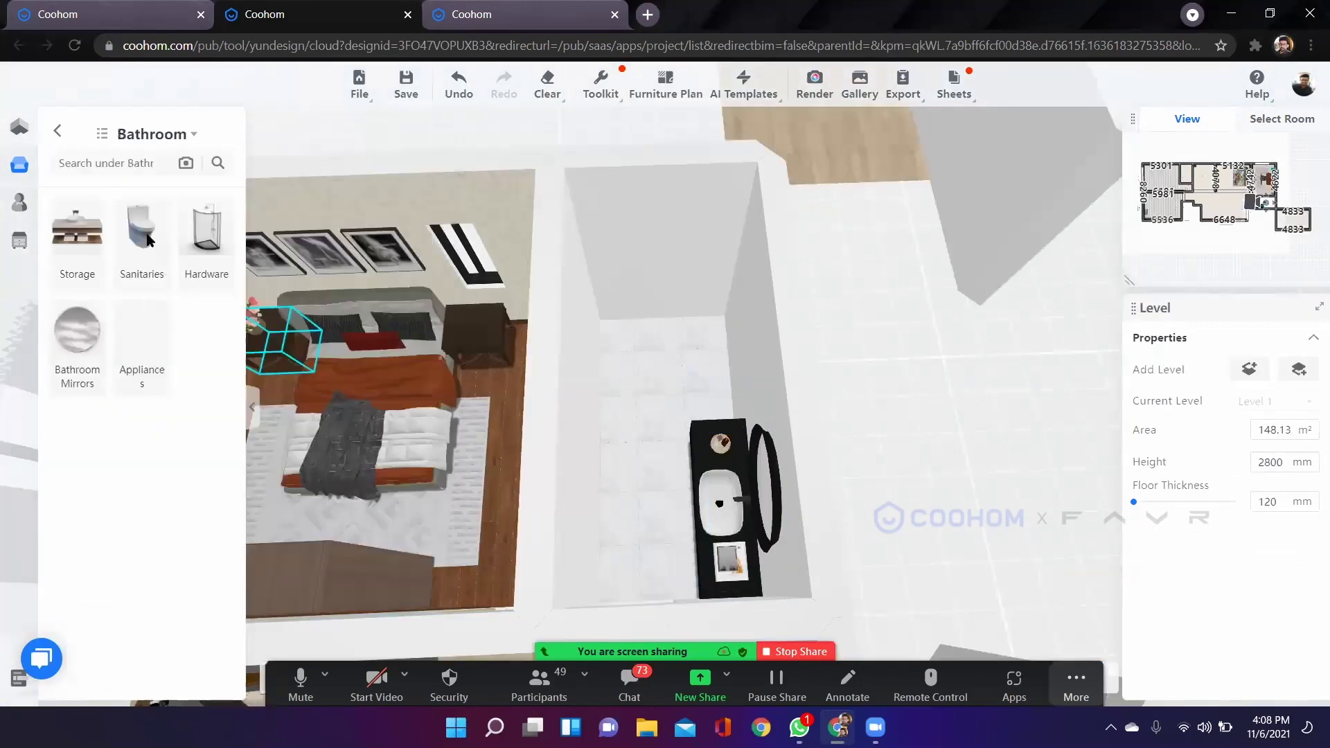
pyautogui.click(143, 235)
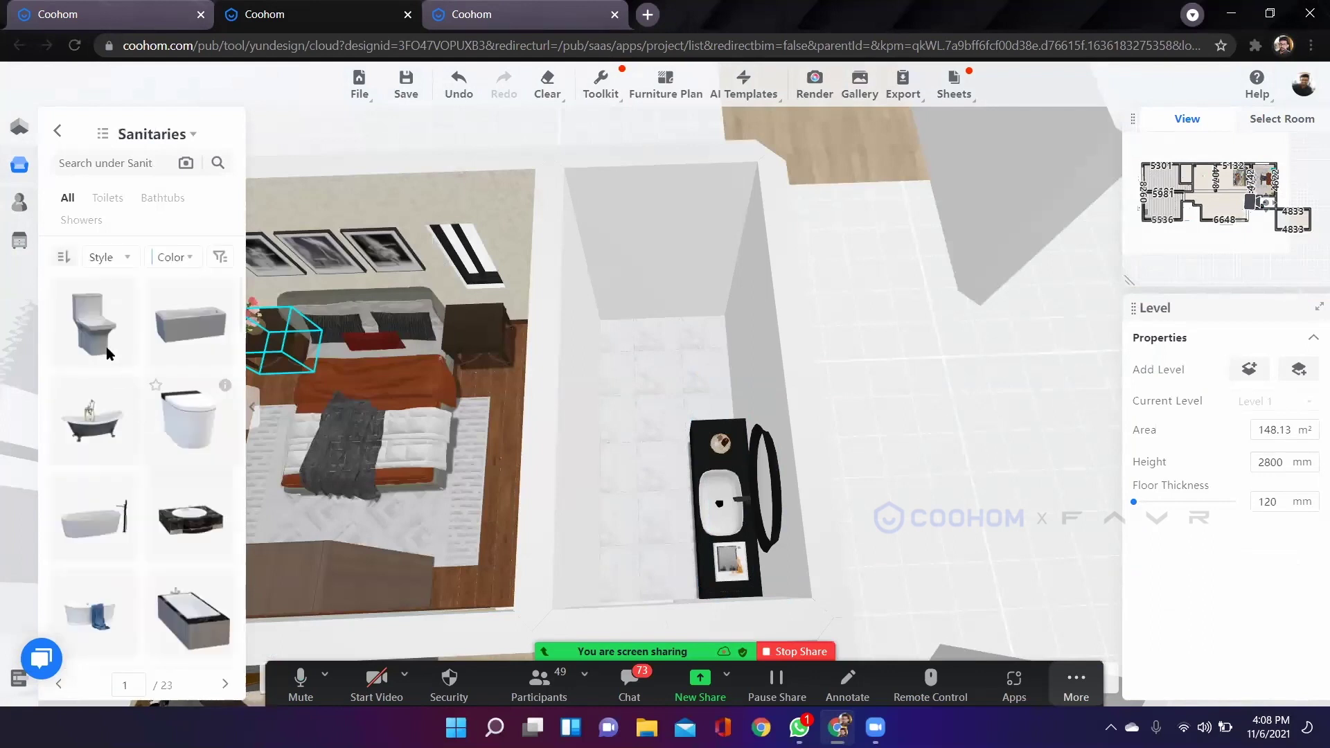
pyautogui.moveTo(96, 325)
pyautogui.click(100, 333)
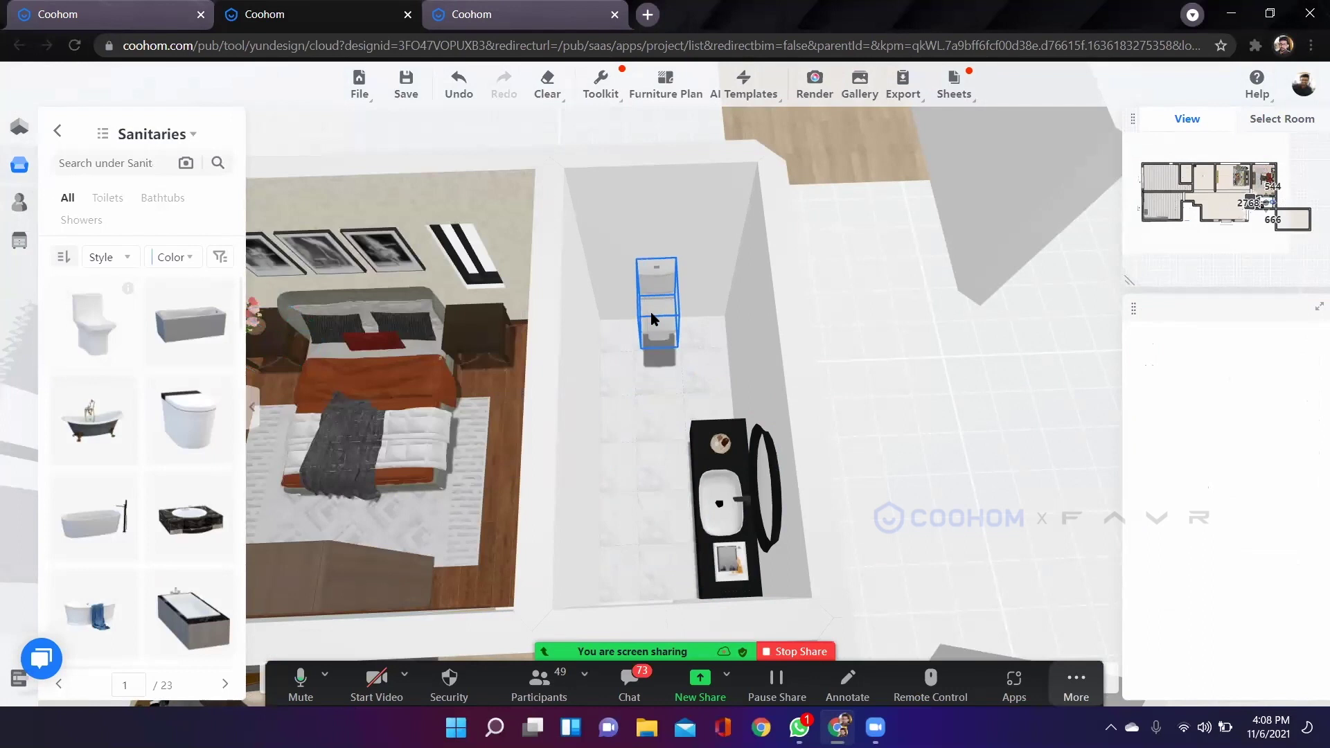
pyautogui.click(650, 312)
pyautogui.click(672, 428)
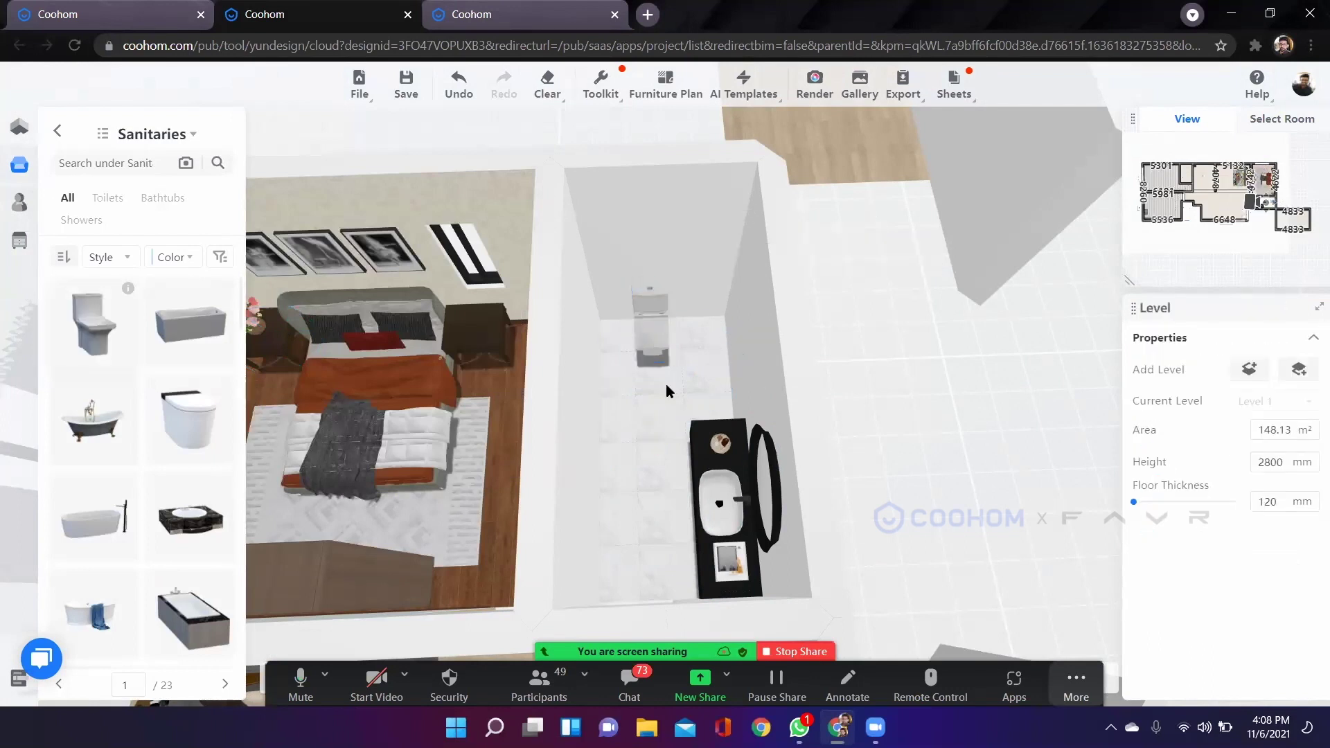
# Inspect the placement of the toilet and the wall-mounted cabinet in the bathroom from several angles.
pyautogui.scroll(4, 666, 383)
pyautogui.moveTo(514, 342); pyautogui.dragTo(833, 353)
pyautogui.click(802, 424)
pyautogui.moveTo(801, 419); pyautogui.dragTo(789, 438)
pyautogui.scroll(-6, 783, 558)
pyautogui.click(899, 596)
pyautogui.moveTo(899, 596); pyautogui.dragTo(621, 449)
pyautogui.scroll(3, 651, 463)
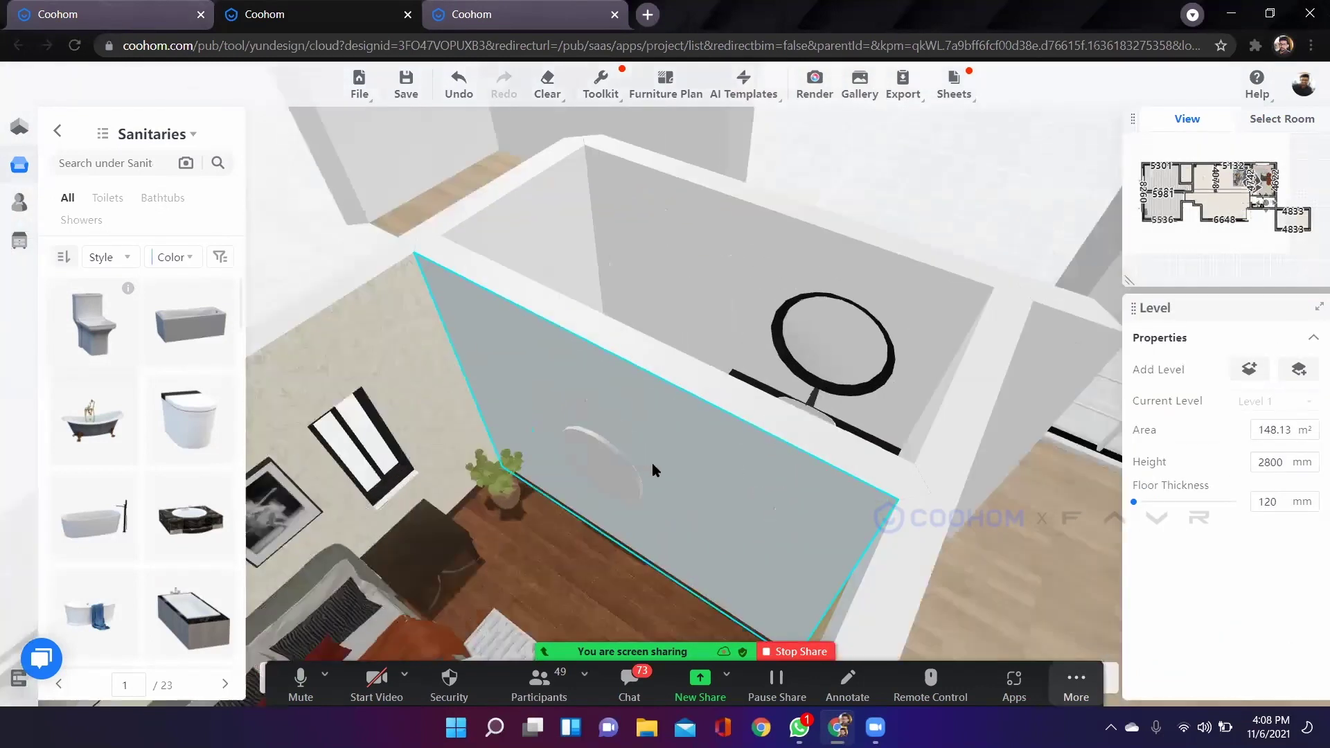
pyautogui.moveTo(751, 455); pyautogui.dragTo(501, 463)
# Browse the Faucets and Shower Heads models in the Hardware category of the Bathroom library.
pyautogui.moveTo(188, 416)
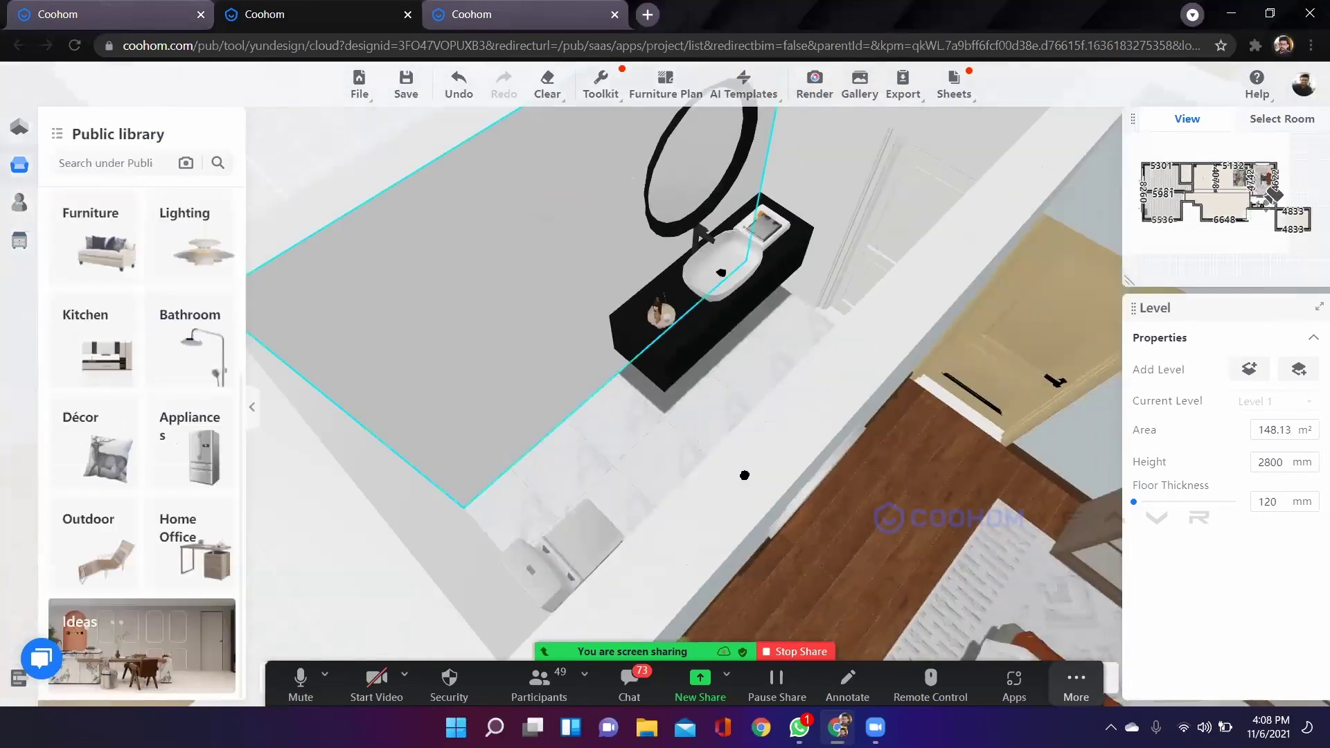
pyautogui.moveTo(739, 475); pyautogui.dragTo(796, 476)
pyautogui.scroll(-2, 597, 553)
pyautogui.moveTo(741, 541); pyautogui.dragTo(143, 256)
pyautogui.click(113, 196)
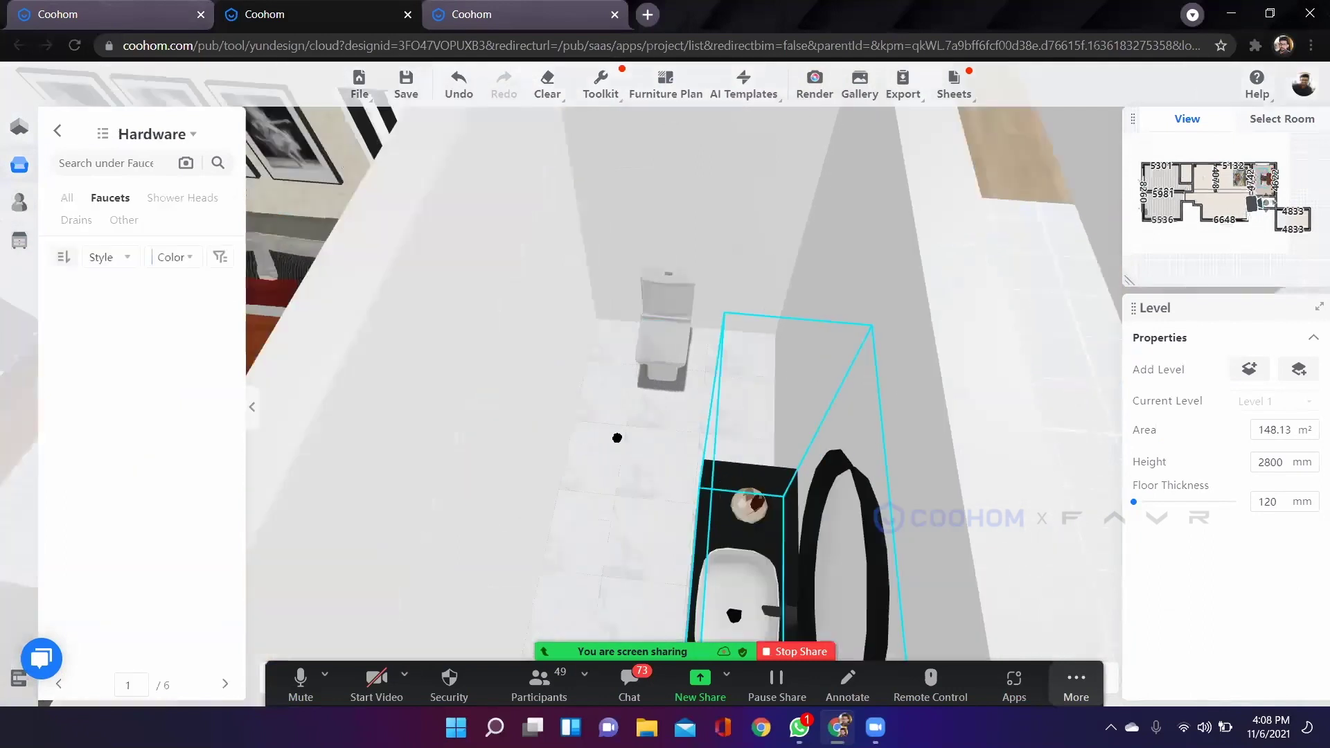
pyautogui.scroll(-2, 136, 411)
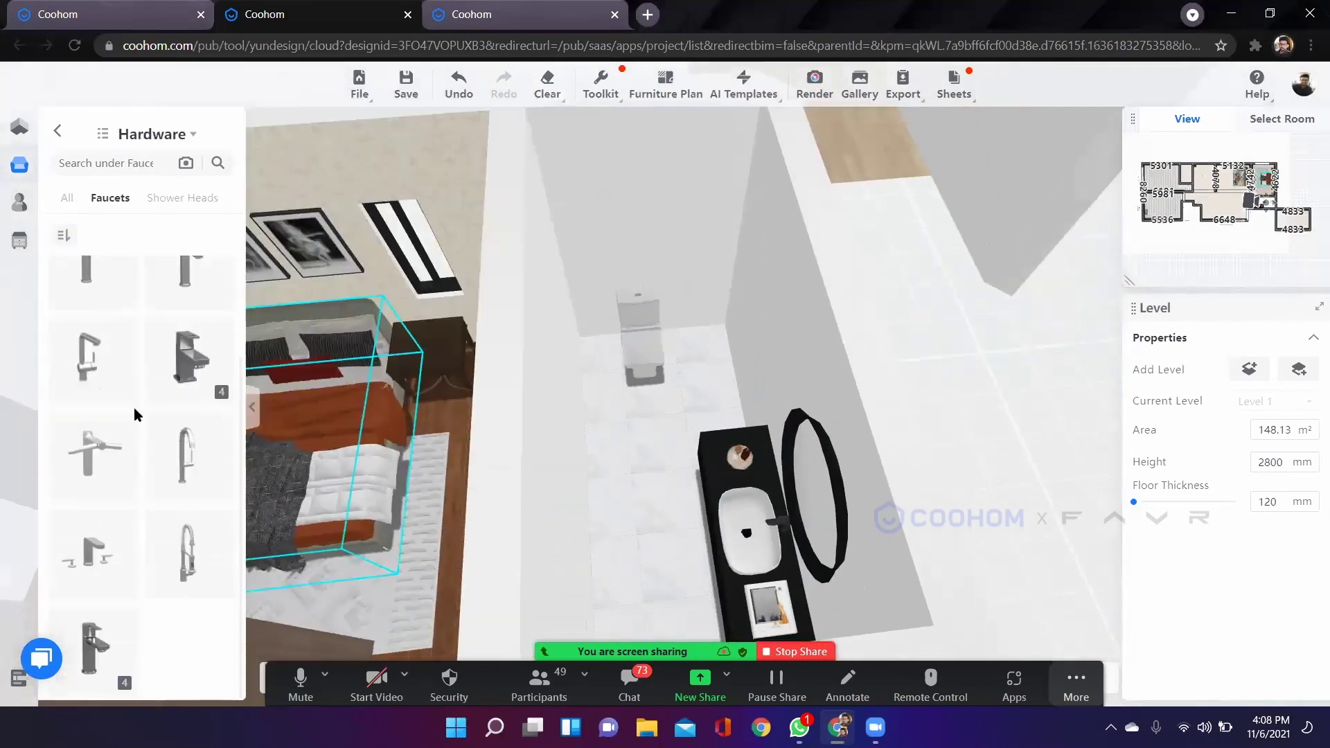
pyautogui.scroll(2, 139, 391)
pyautogui.click(173, 197)
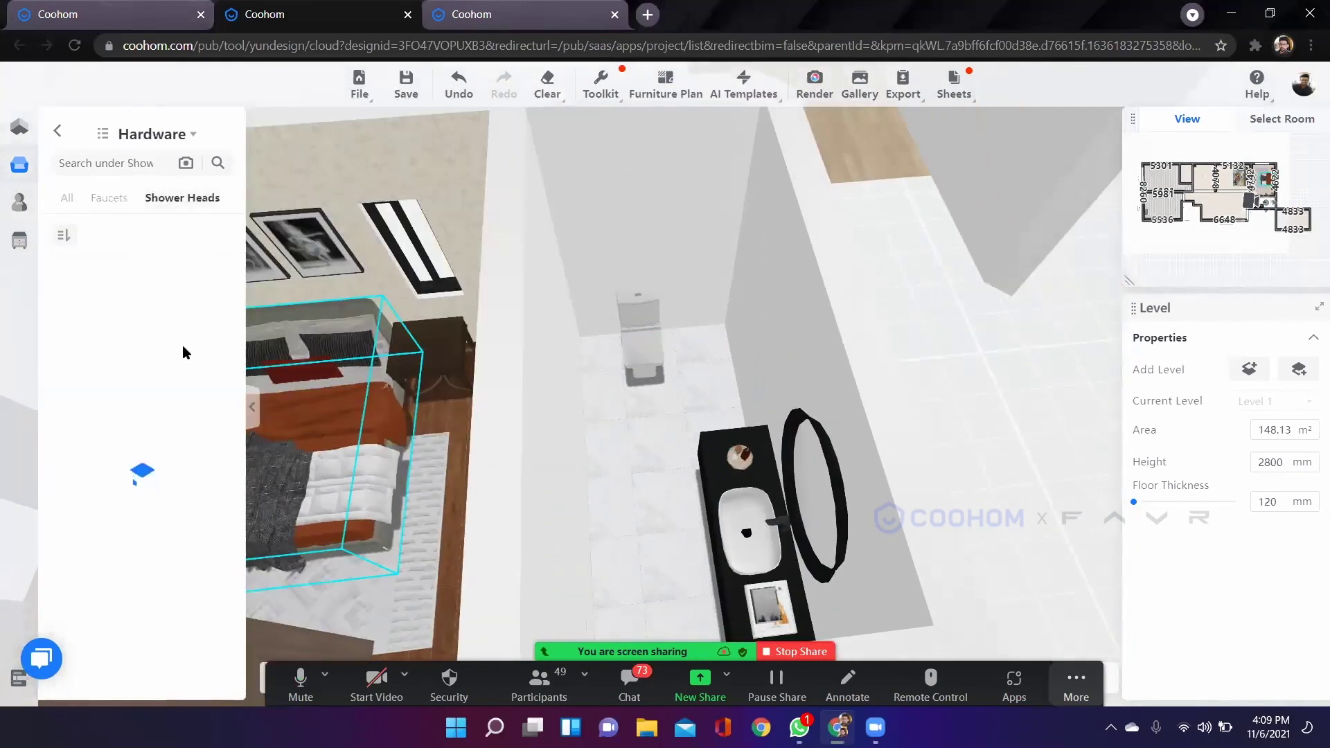
pyautogui.moveTo(127, 337)
pyautogui.scroll(-5, 125, 332)
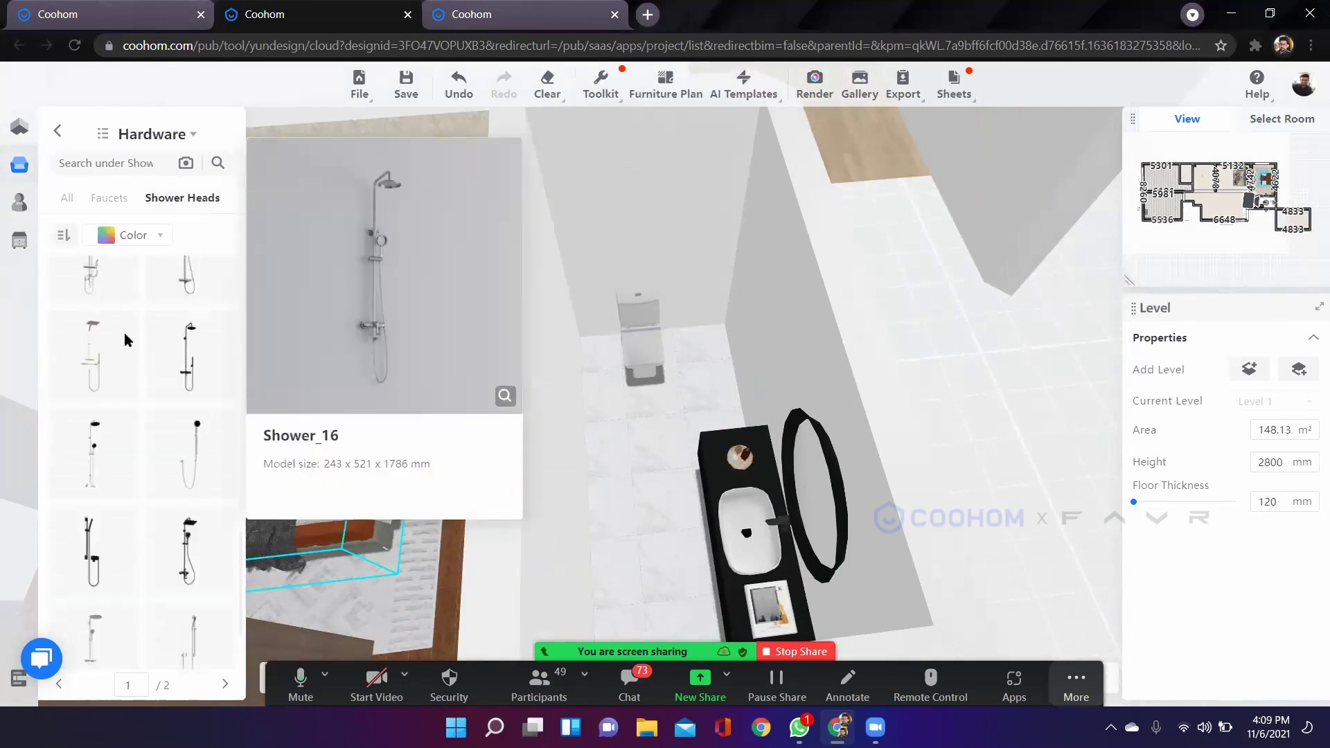
pyautogui.click(58, 130)
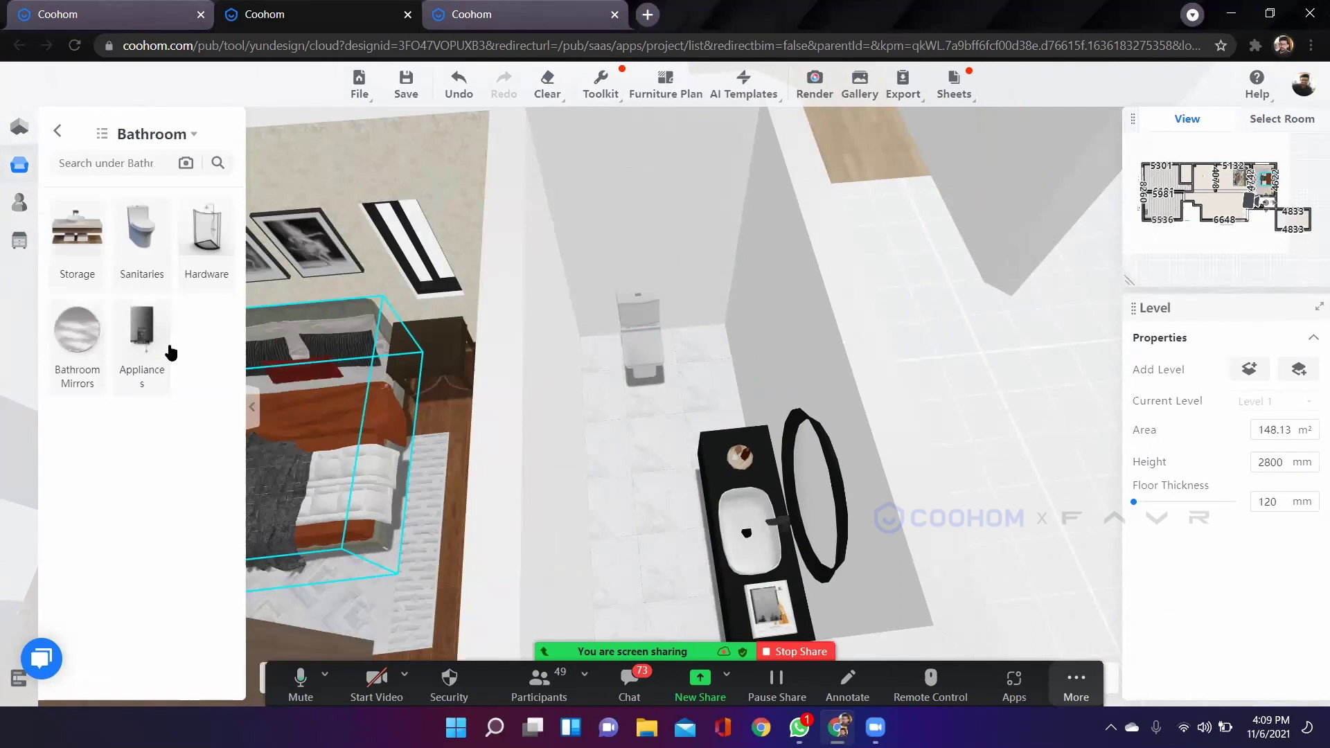
# Look through all Bathroom Hardware models for shower enclosures and accessories and return to the Bathroom category.
pyautogui.scroll(1, 608, 496)
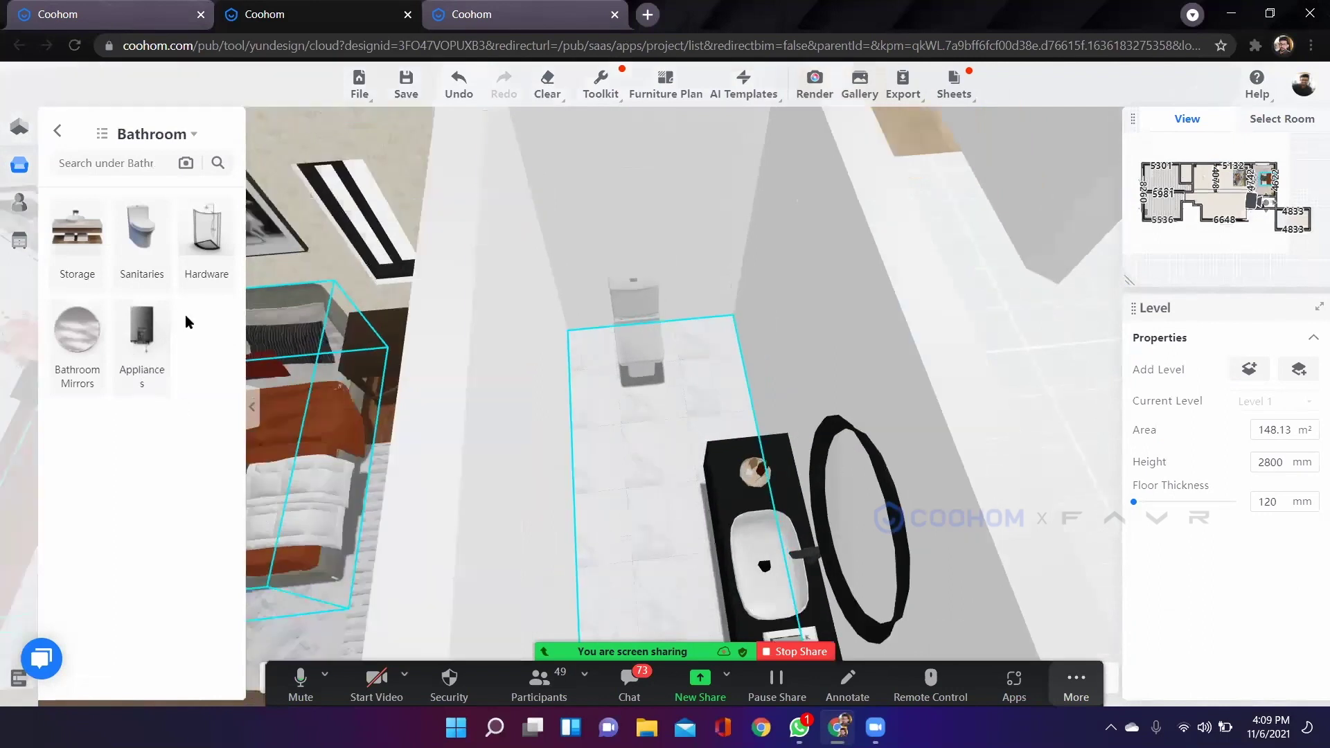
pyautogui.click(217, 229)
pyautogui.scroll(-5, 156, 338)
pyautogui.scroll(-6, 165, 355)
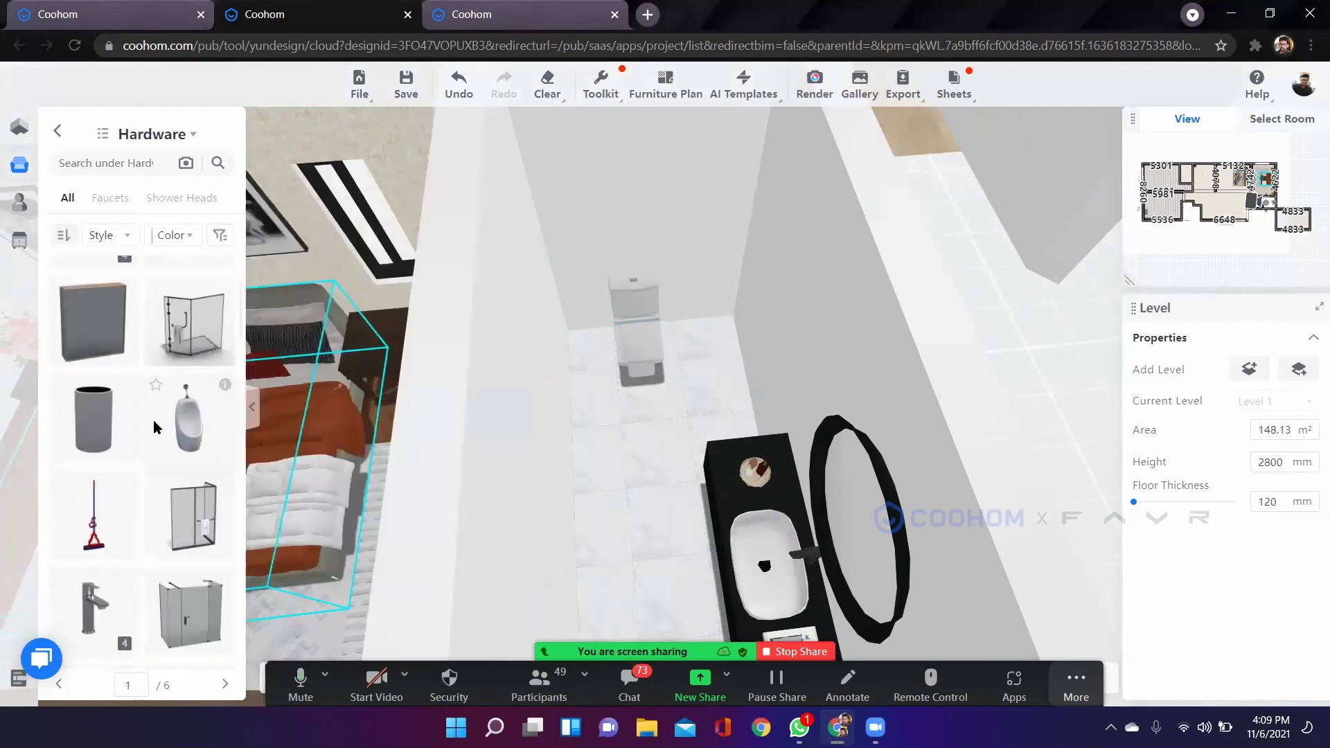
pyautogui.scroll(-6, 153, 420)
pyautogui.scroll(-8, 139, 401)
pyautogui.scroll(-6, 133, 408)
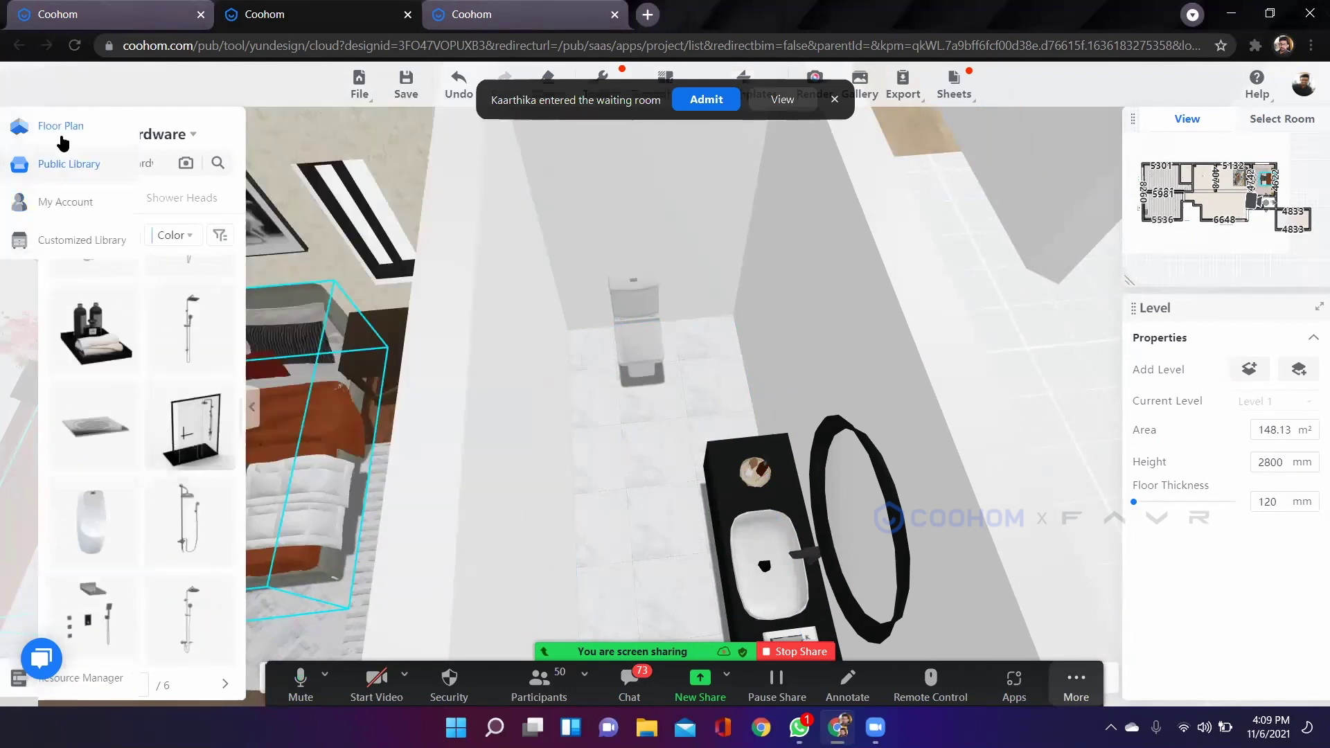
pyautogui.click(58, 132)
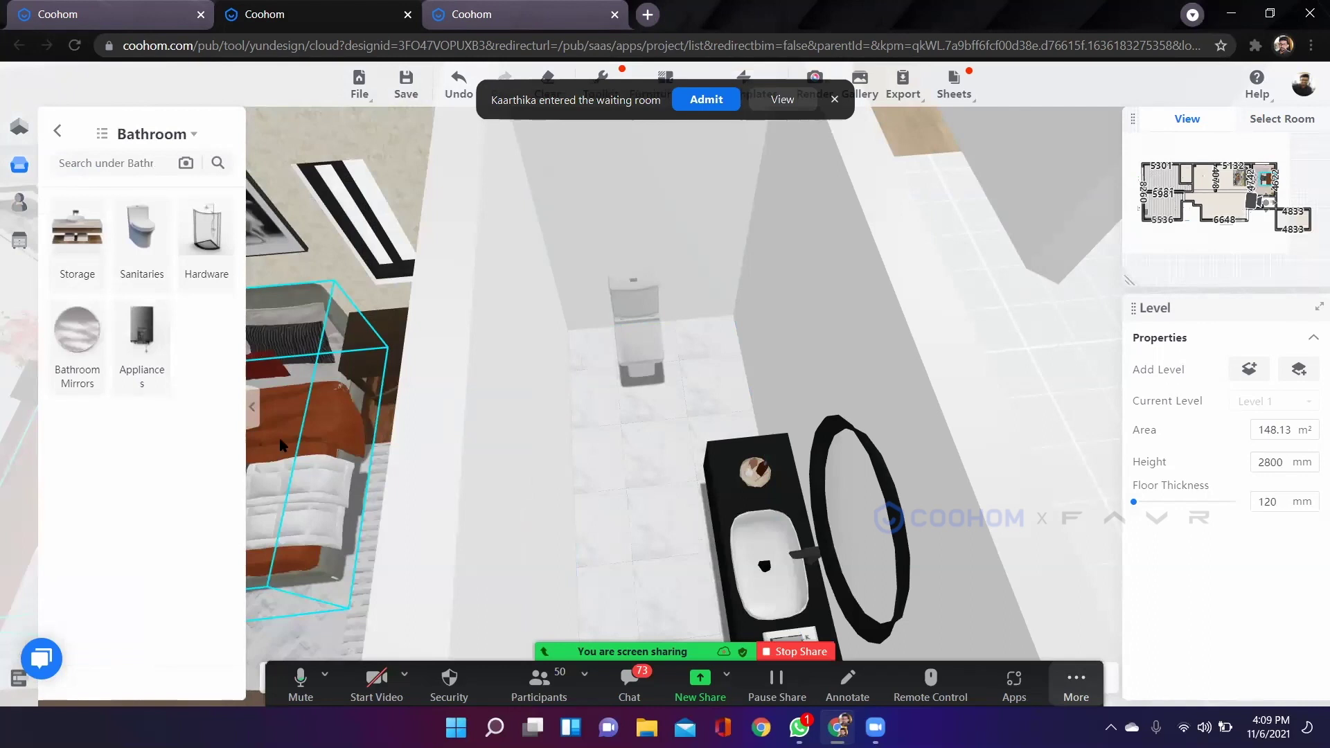
# Switch from the 3D bathroom view to the floor plan and open Tiles in the Finishes category.
pyautogui.scroll(-6, 588, 450)
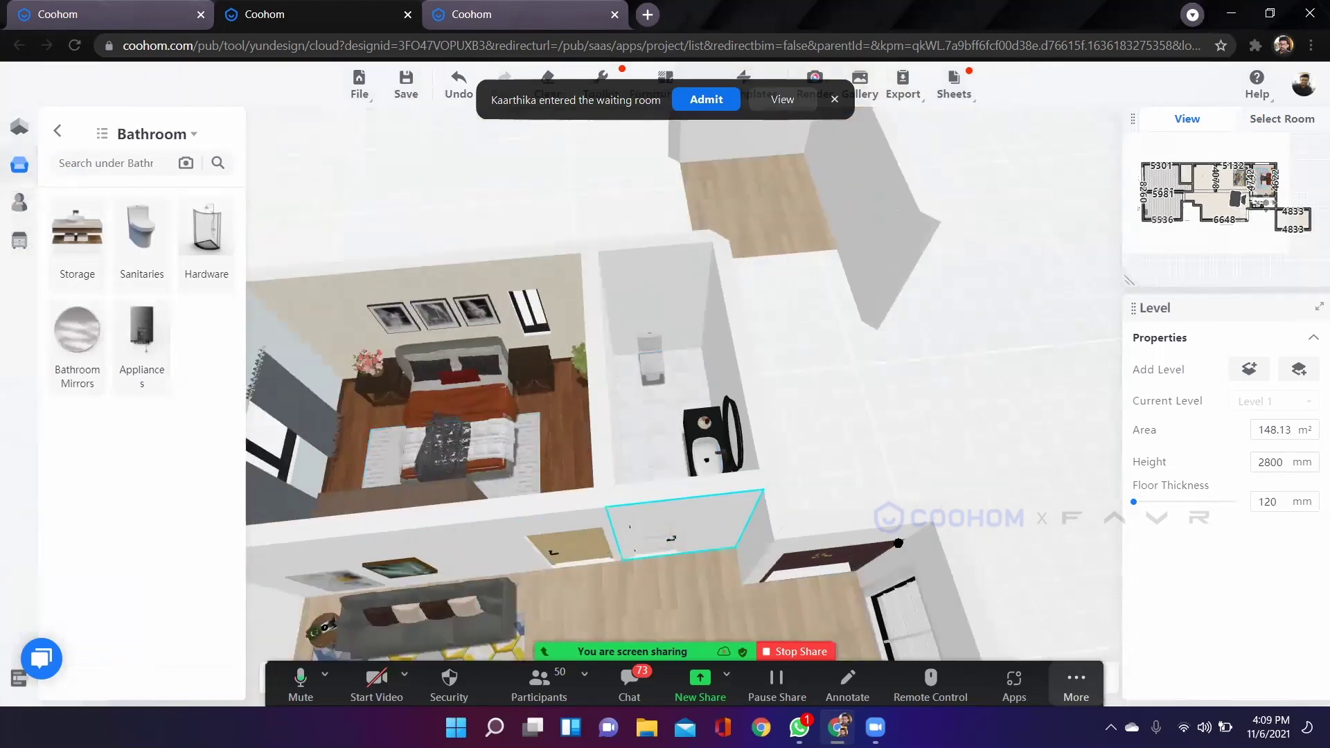
pyautogui.scroll(8, 809, 508)
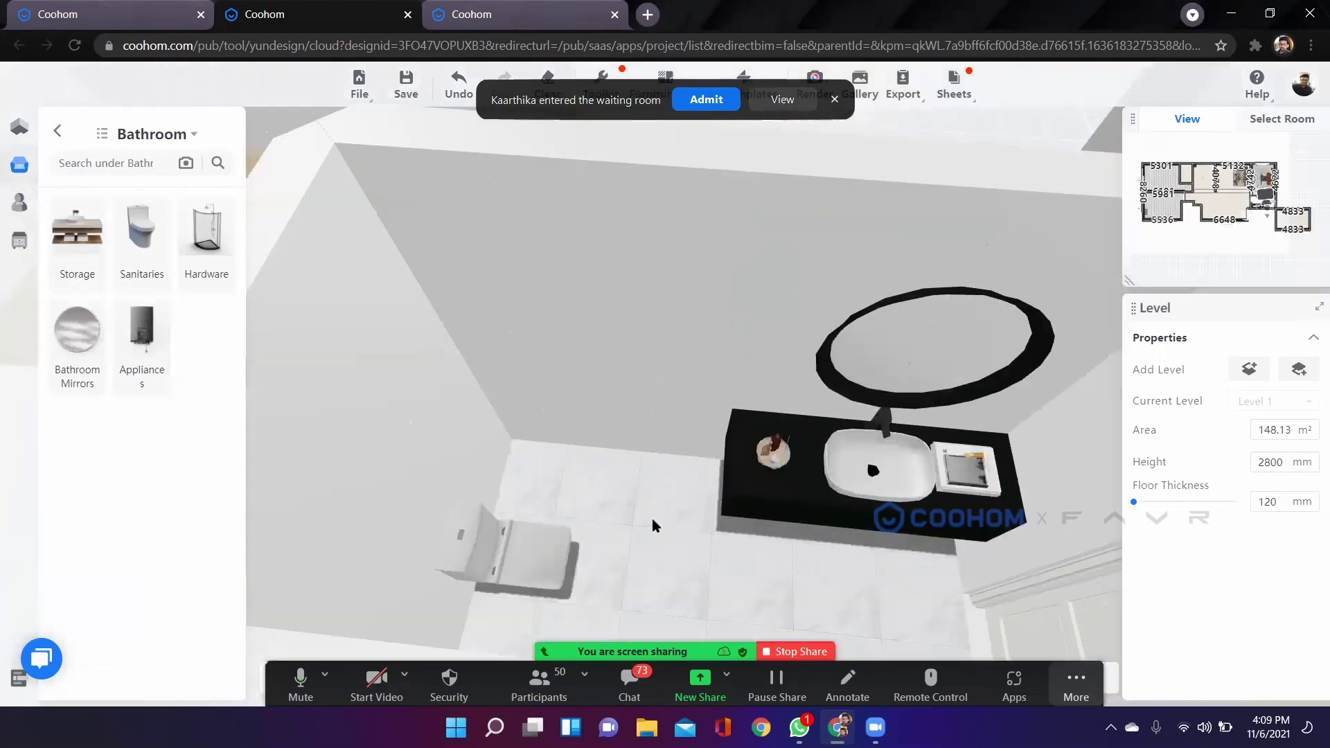
pyautogui.moveTo(653, 521); pyautogui.dragTo(727, 520)
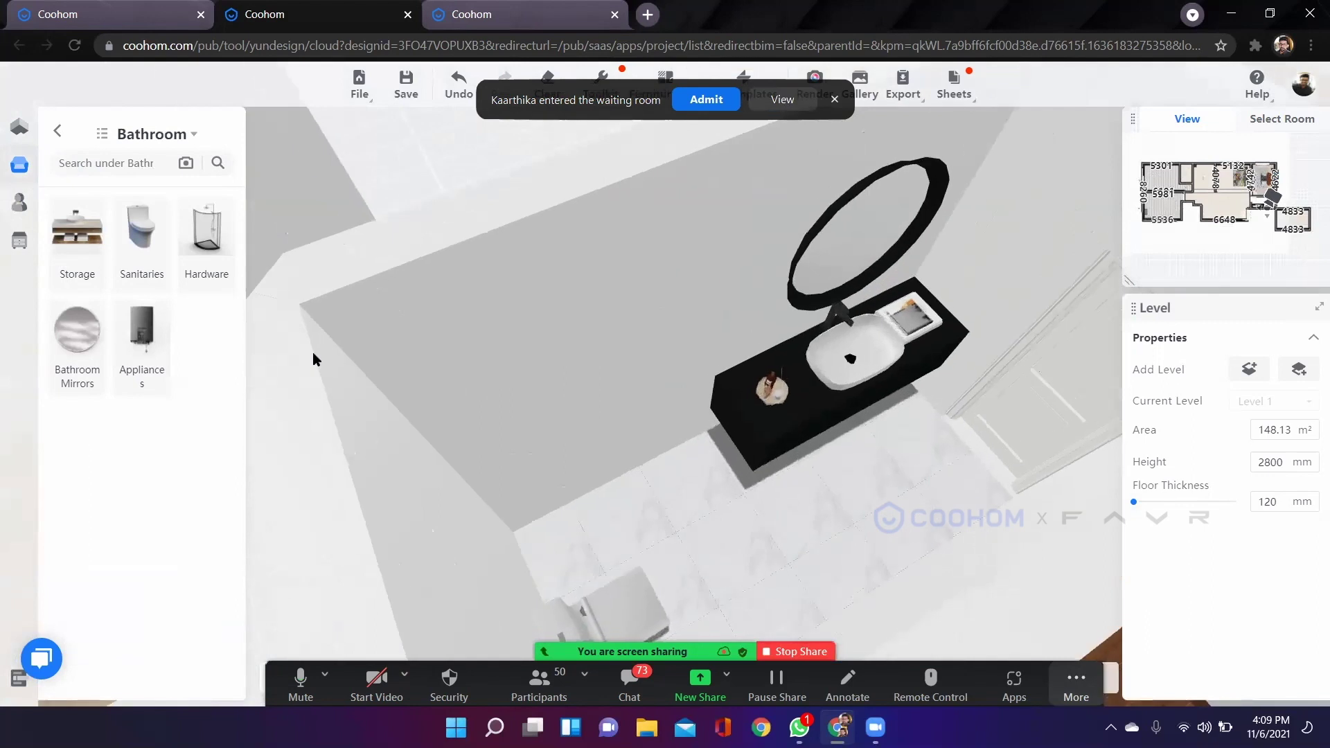
pyautogui.click(14, 166)
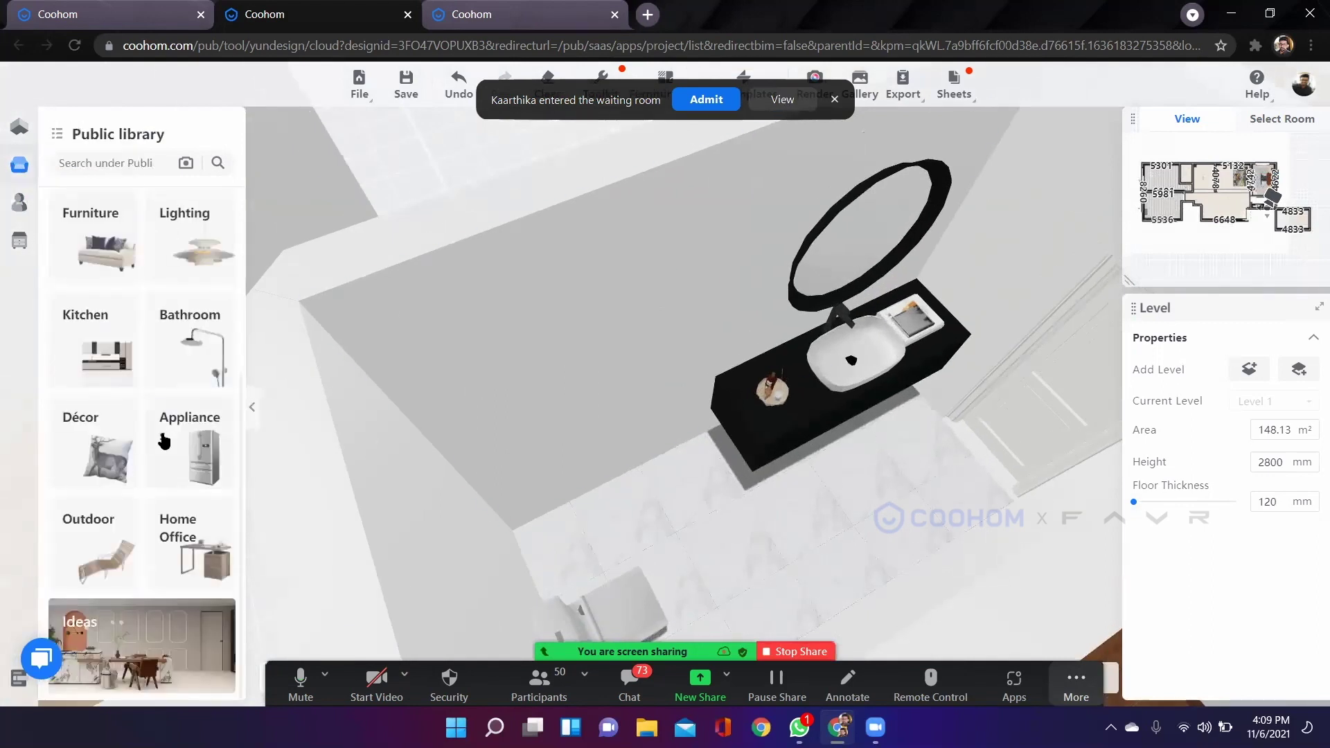
pyautogui.moveTo(721, 532); pyautogui.dragTo(658, 516)
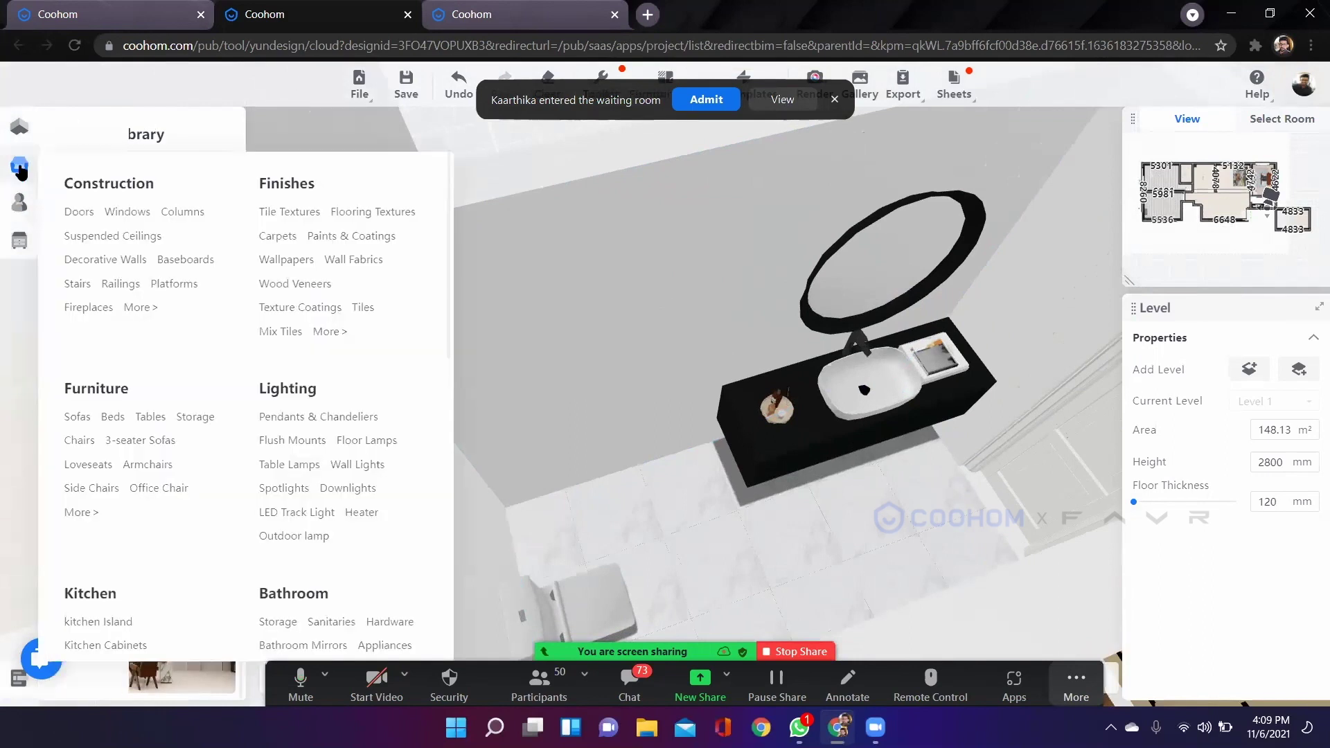
pyautogui.moveTo(26, 167)
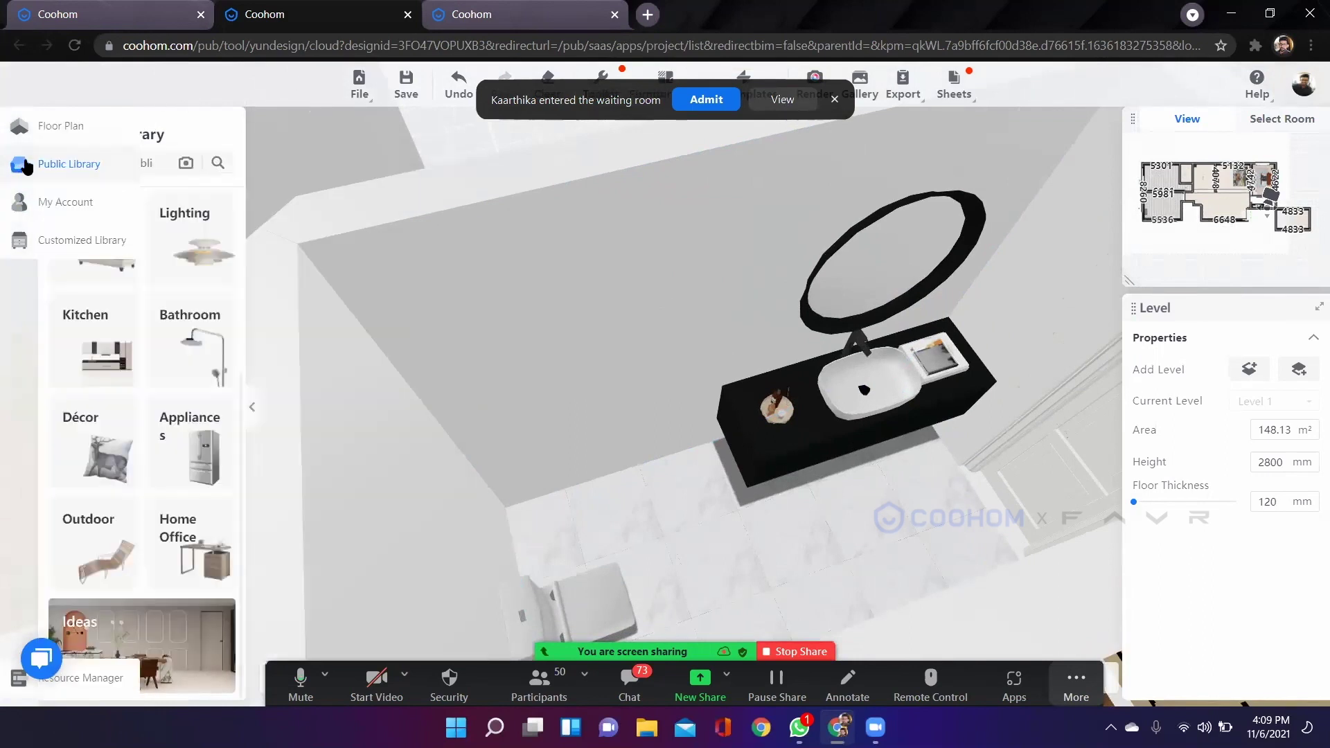
pyautogui.click(56, 130)
pyautogui.click(69, 162)
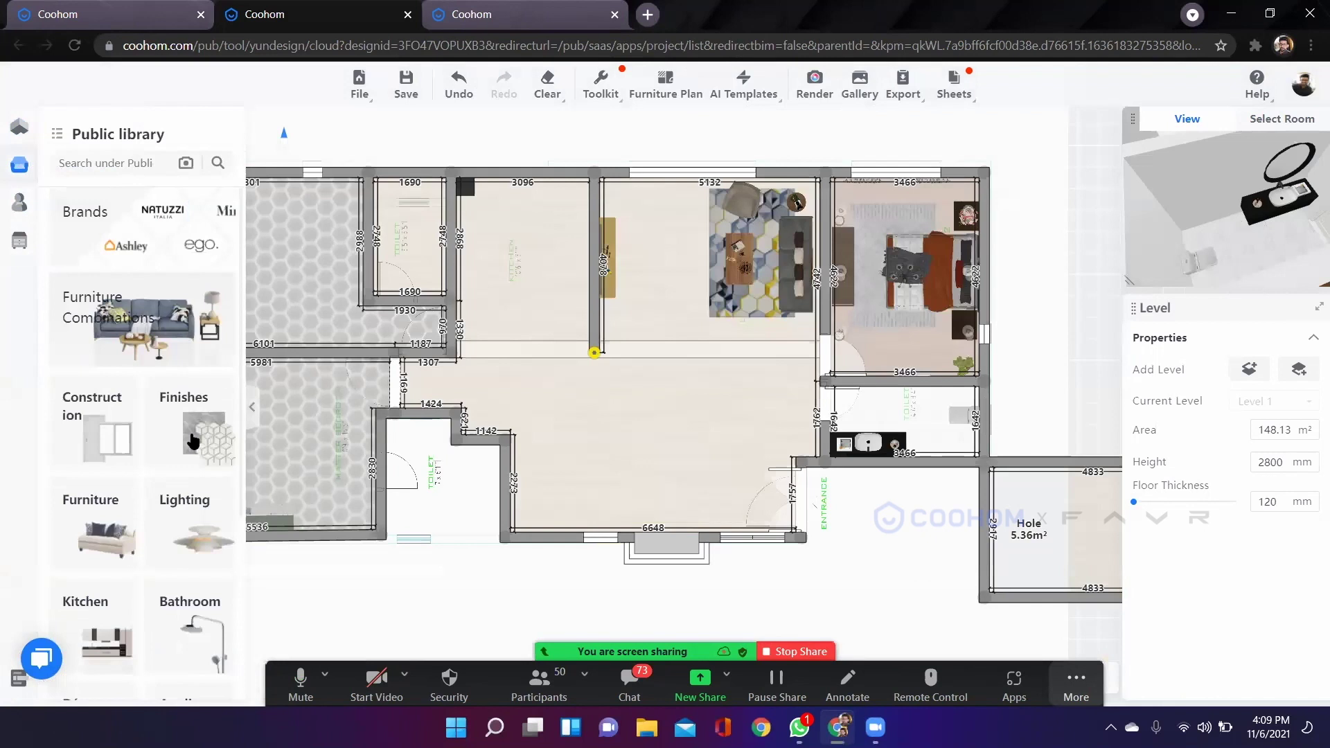
pyautogui.click(186, 447)
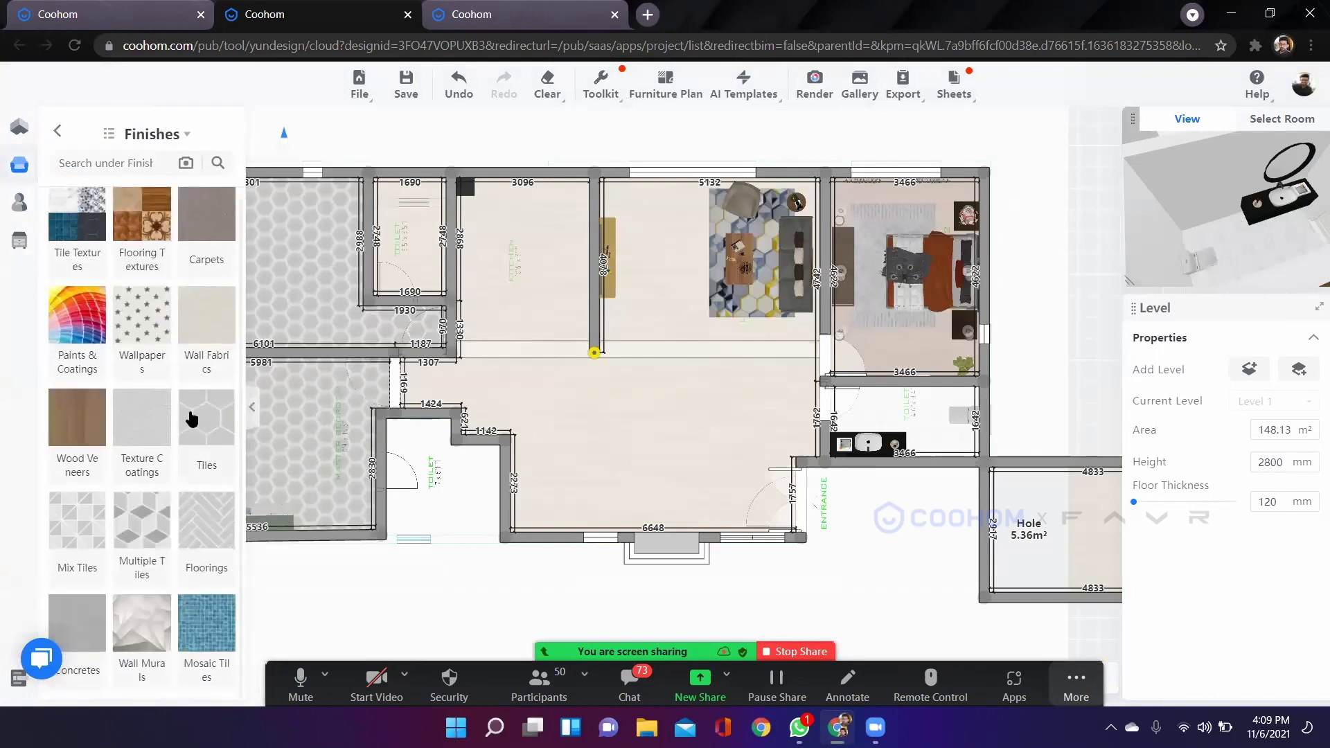
pyautogui.click(204, 437)
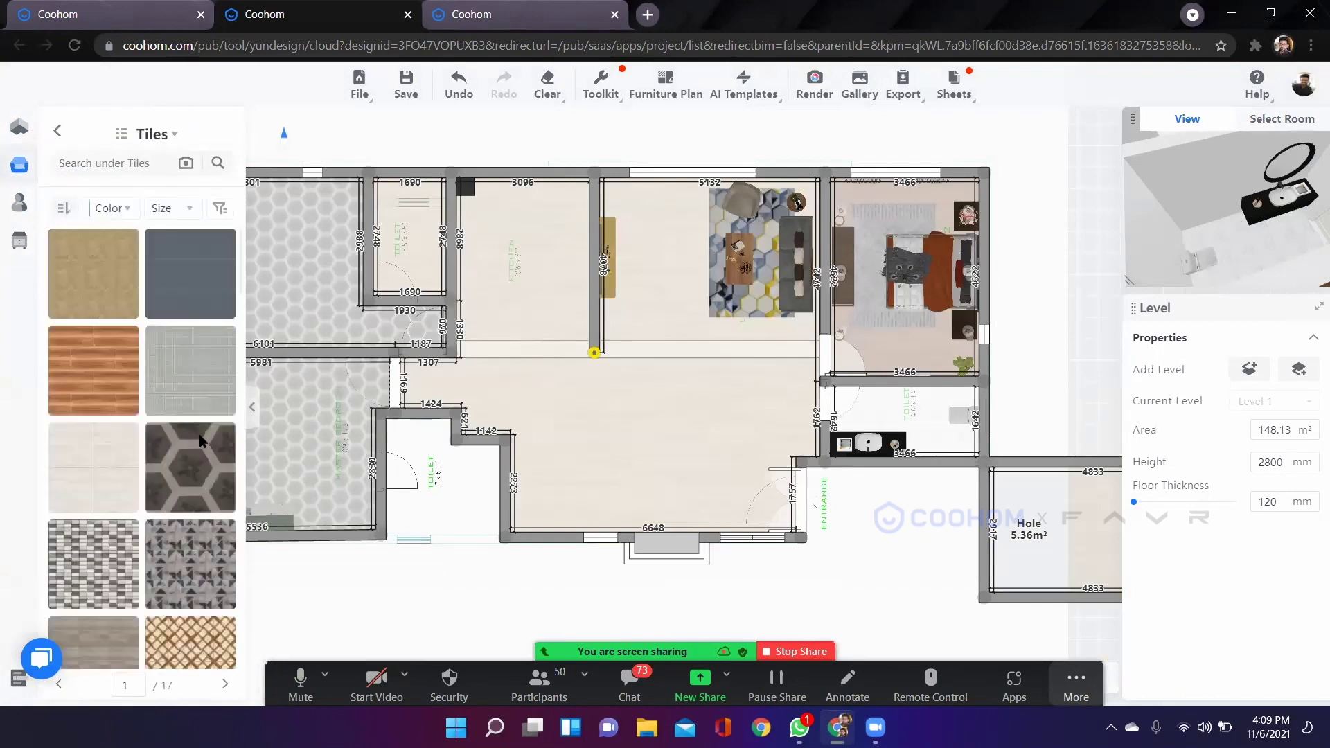
# Pick a light grey stone-look tile from the Tiles catalogue and apply it to the floor of the small toilet.
pyautogui.scroll(-10, 190, 436)
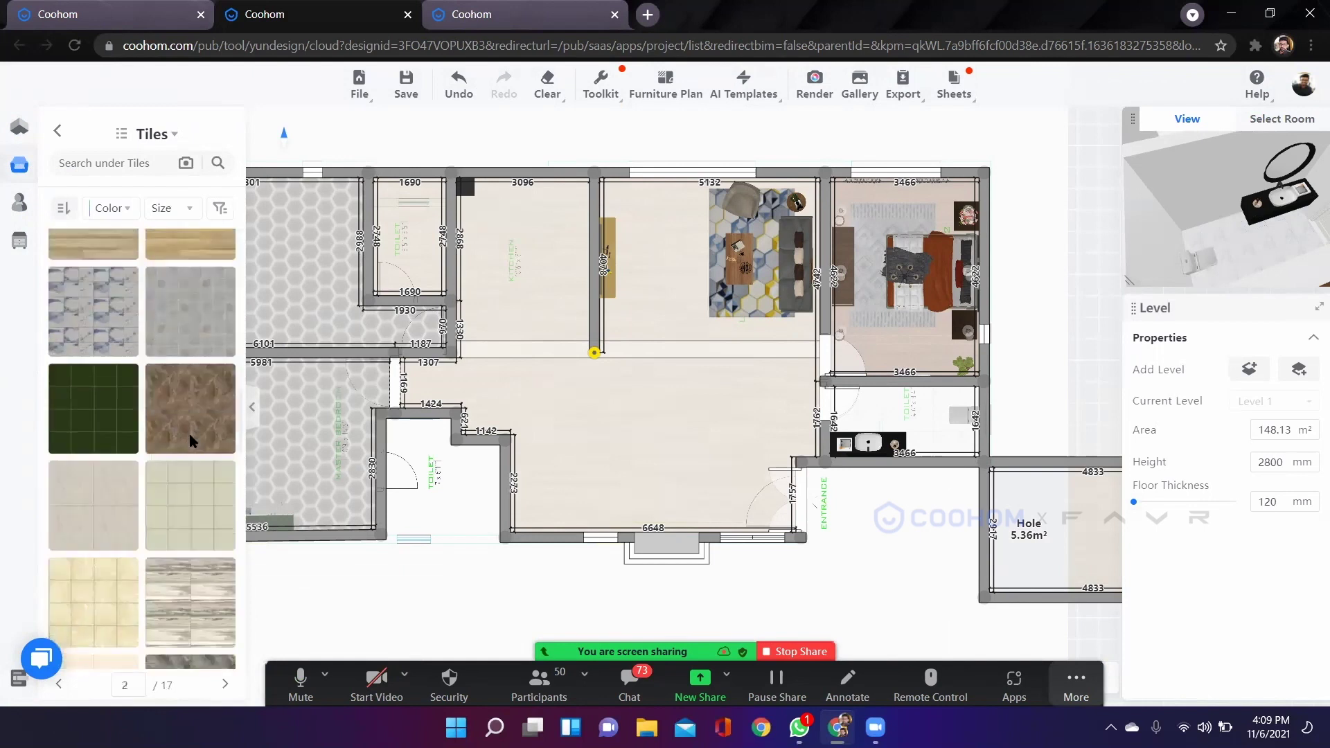
pyautogui.scroll(-10, 172, 425)
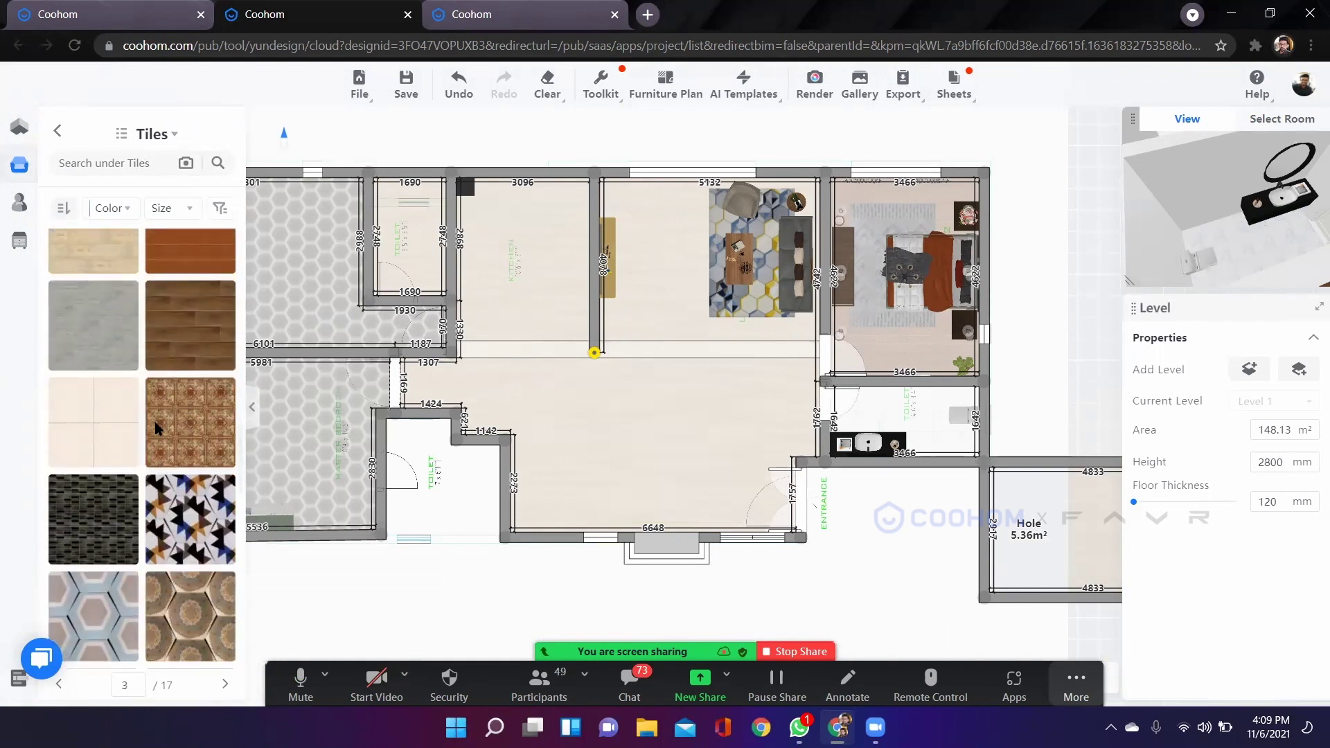
pyautogui.scroll(-8, 177, 513)
pyautogui.scroll(-6, 176, 503)
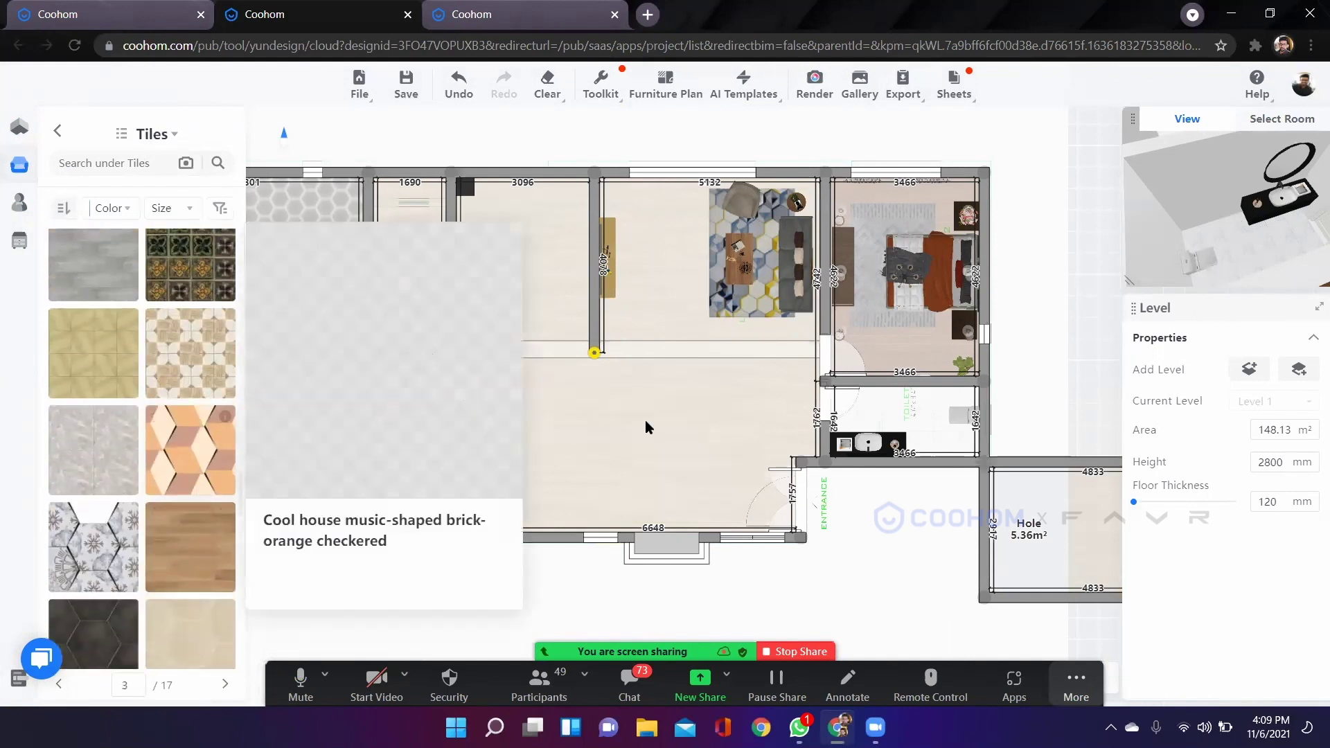
pyautogui.moveTo(617, 406); pyautogui.dragTo(440, 429)
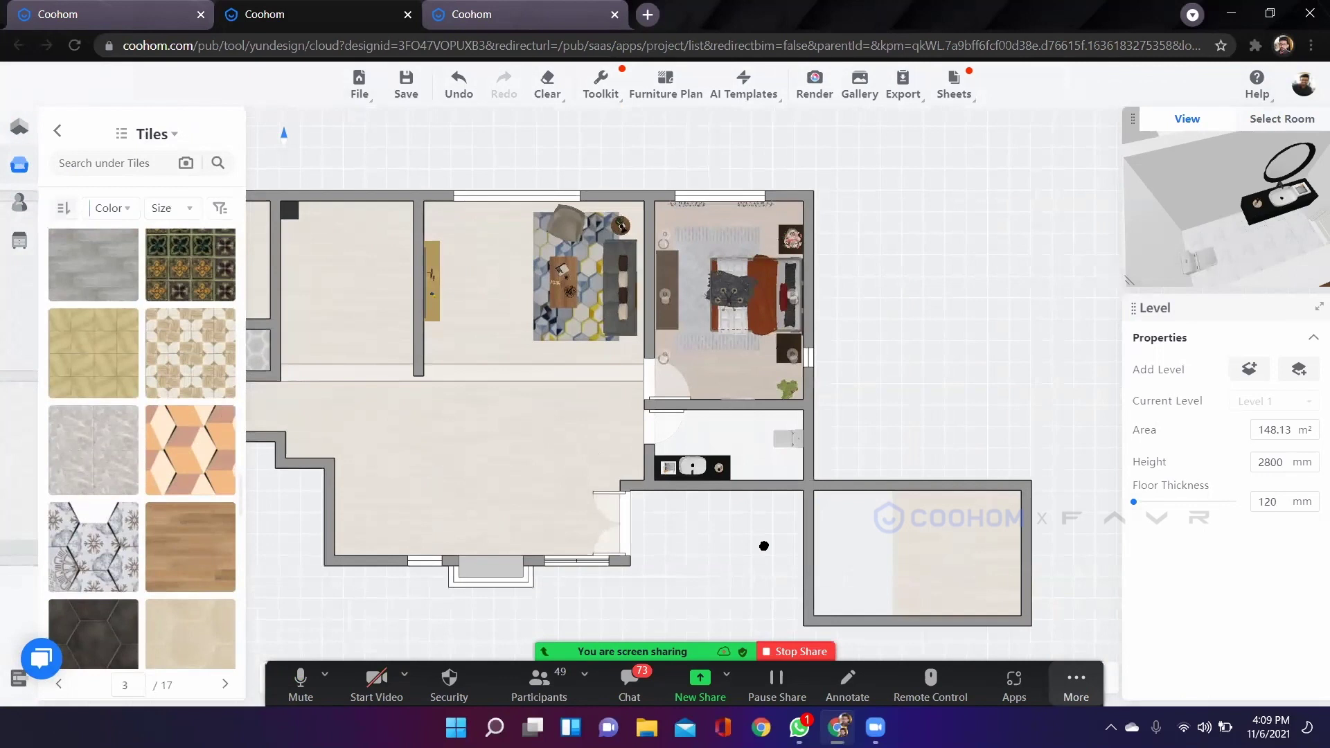
pyautogui.scroll(3, 630, 430)
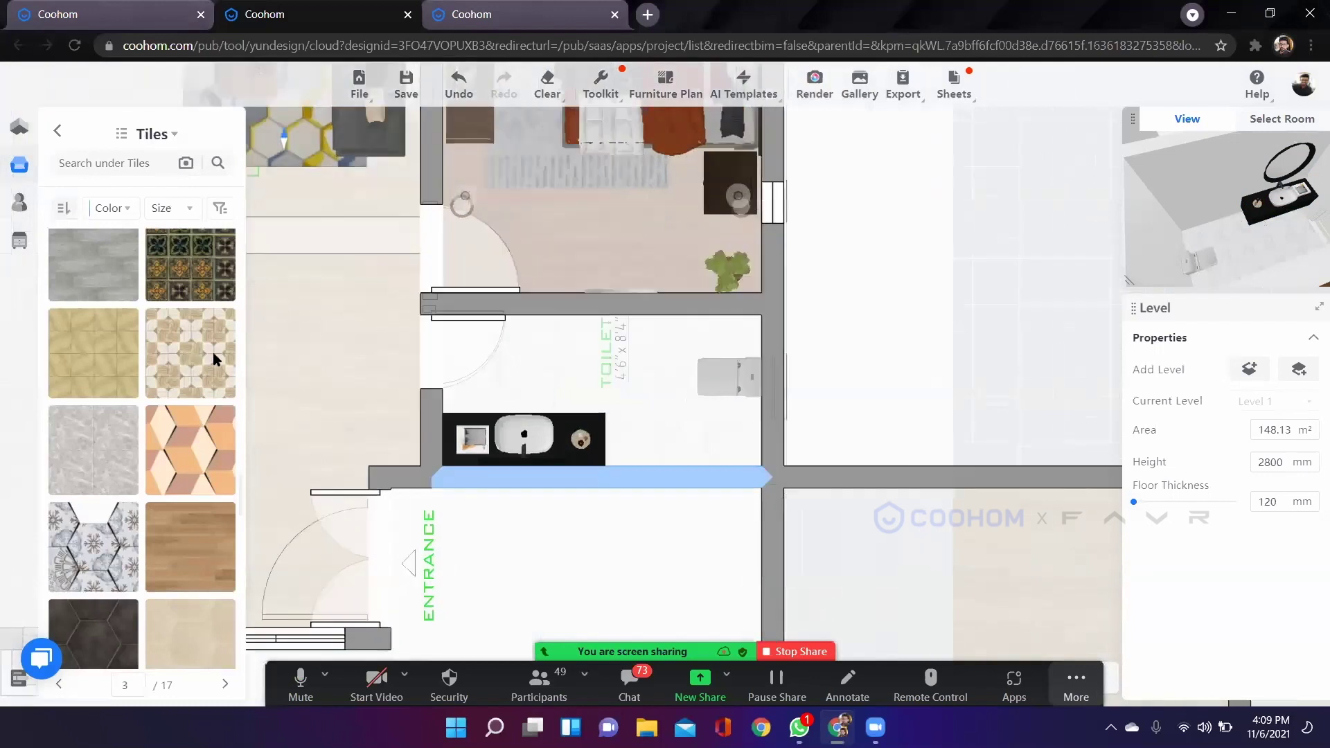
pyautogui.scroll(-5, 172, 505)
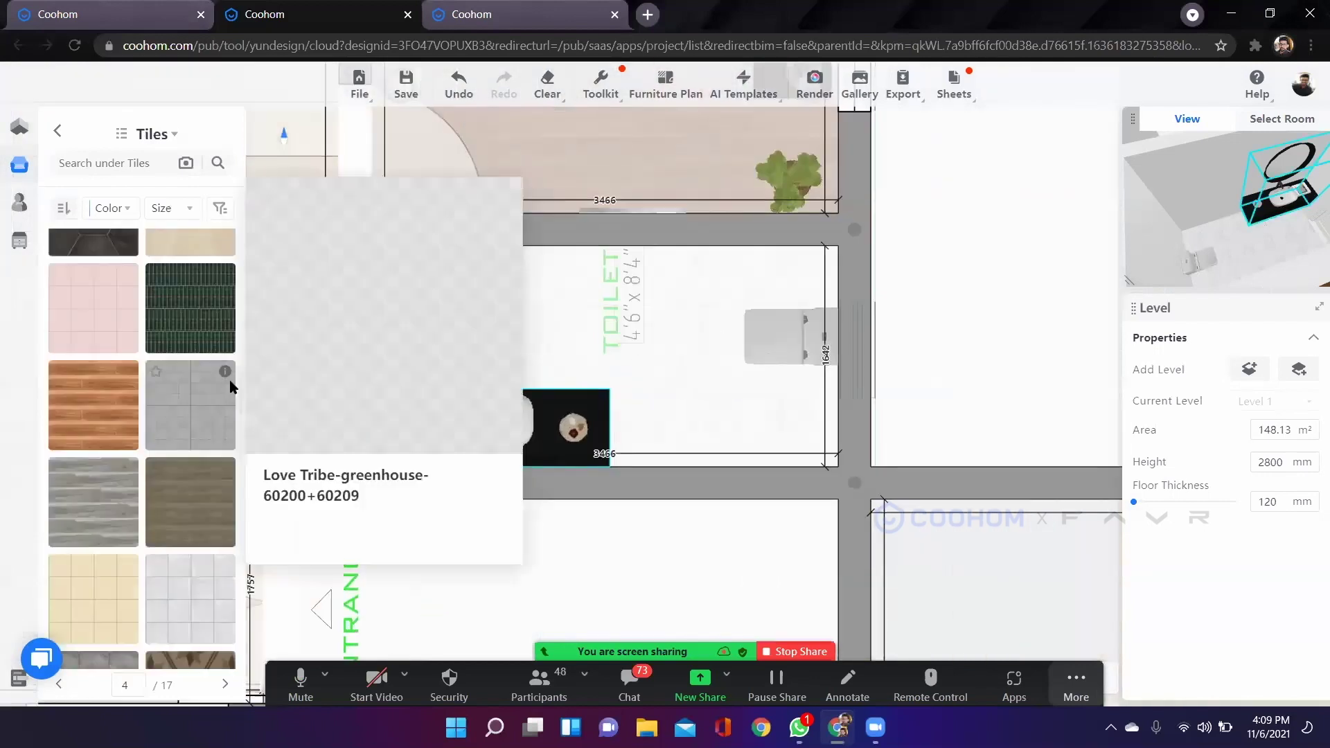
pyautogui.moveTo(223, 403)
pyautogui.moveTo(223, 405); pyautogui.dragTo(703, 375)
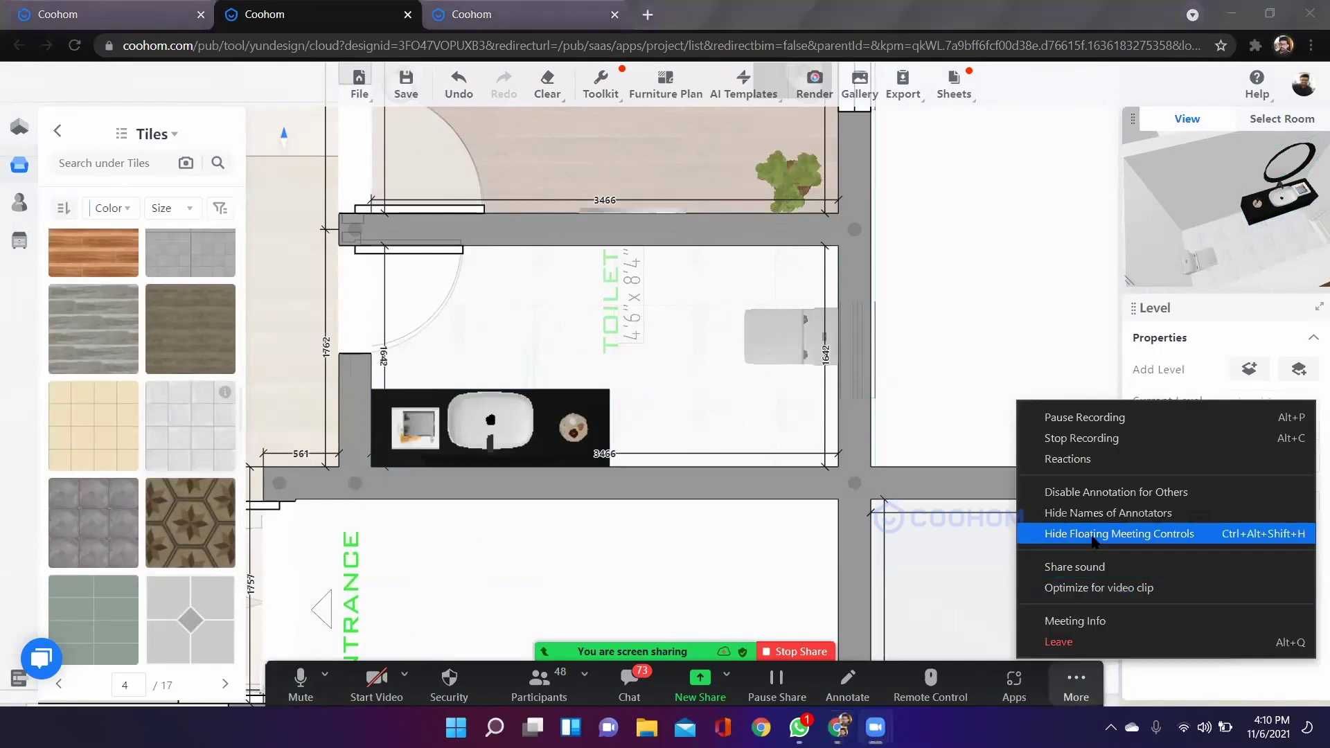
# Hide the floating meeting controls and switch from the floor plan to the 3D view of the bathroom.
pyautogui.press('Return')
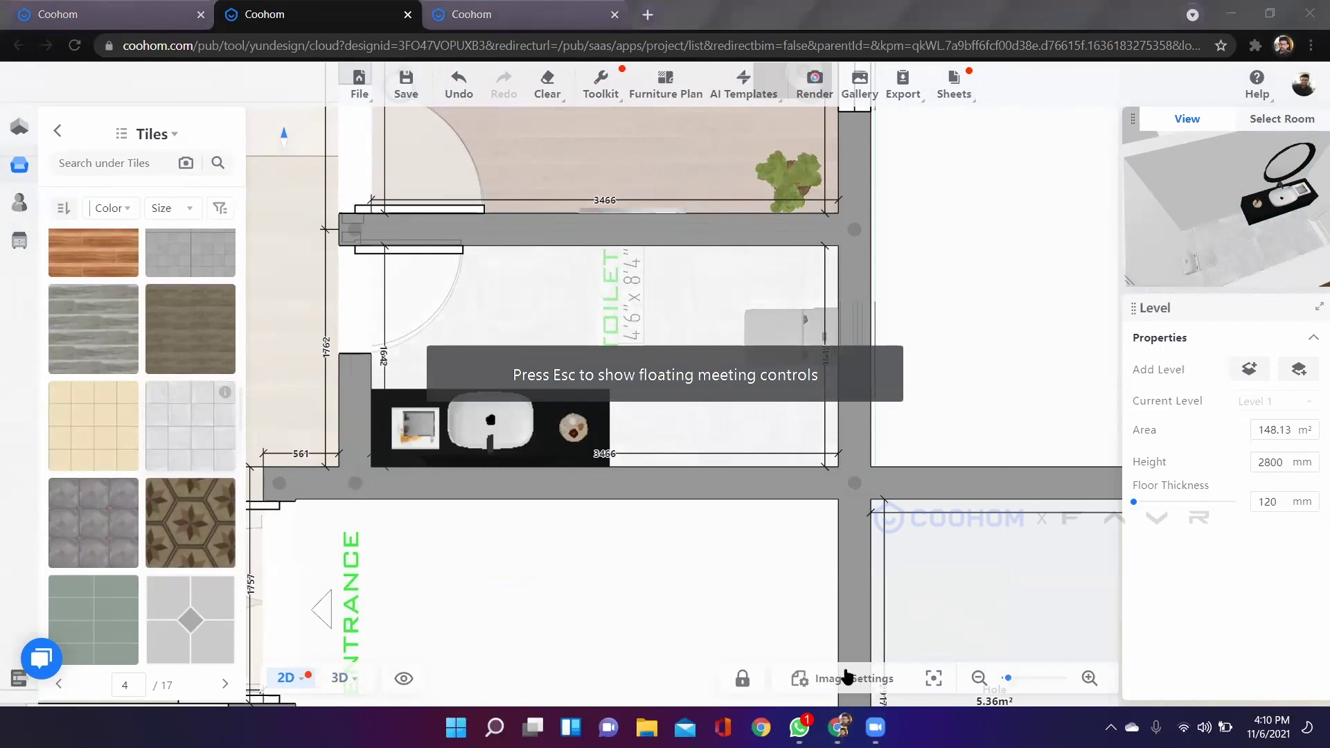
pyautogui.scroll(-2, 420, 634)
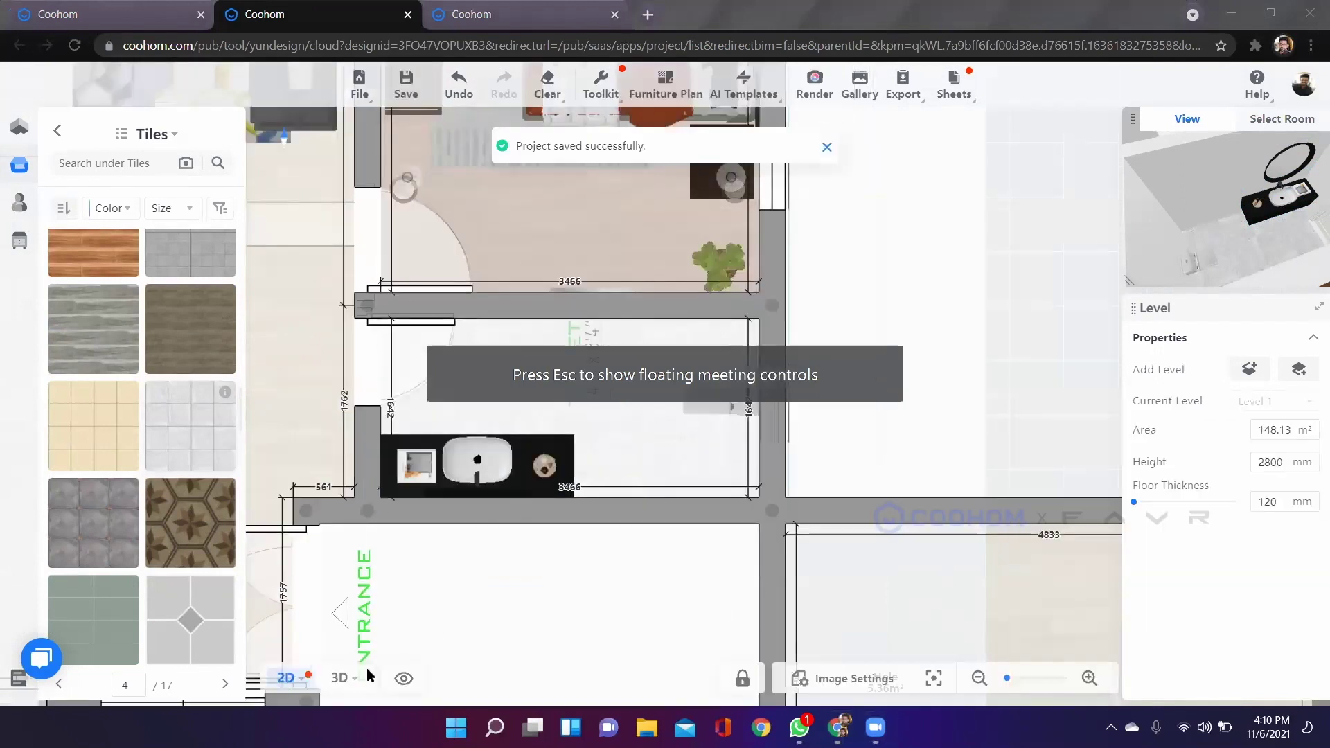
pyautogui.click(340, 678)
pyautogui.press('3')
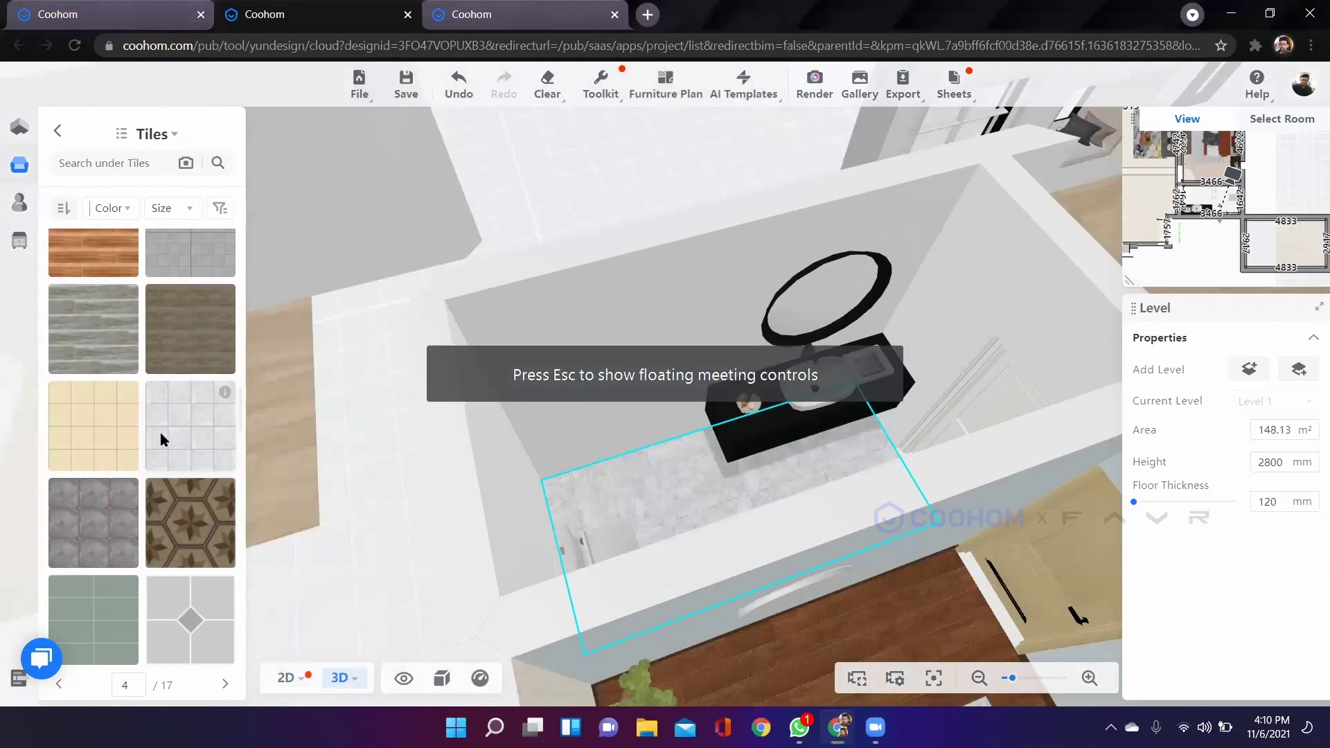
# Find the beige patterned hexagon tile in the Tiles finishes and apply it to the bathroom walls.
pyautogui.scroll(-5, 185, 463)
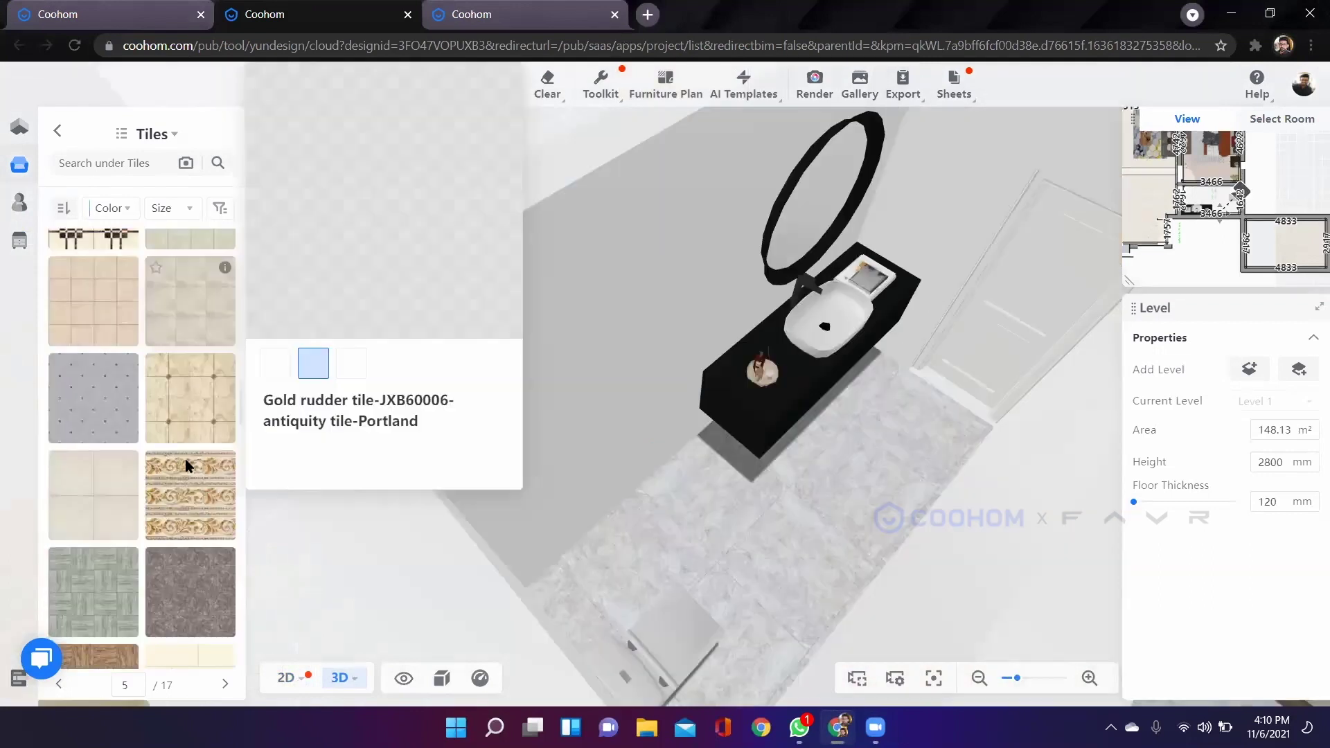
pyautogui.scroll(-3, 64, 134)
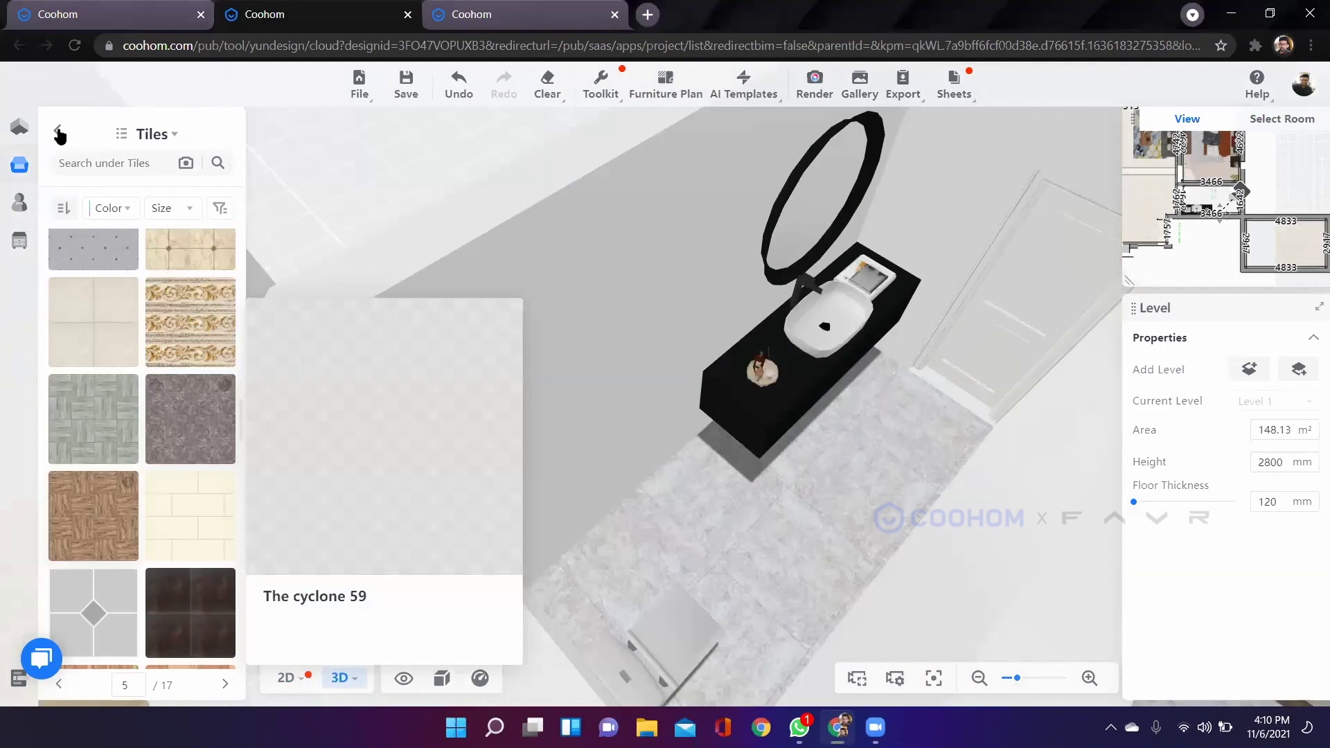
pyautogui.scroll(-5, 97, 277)
pyautogui.hotkey('alt', 'Left')
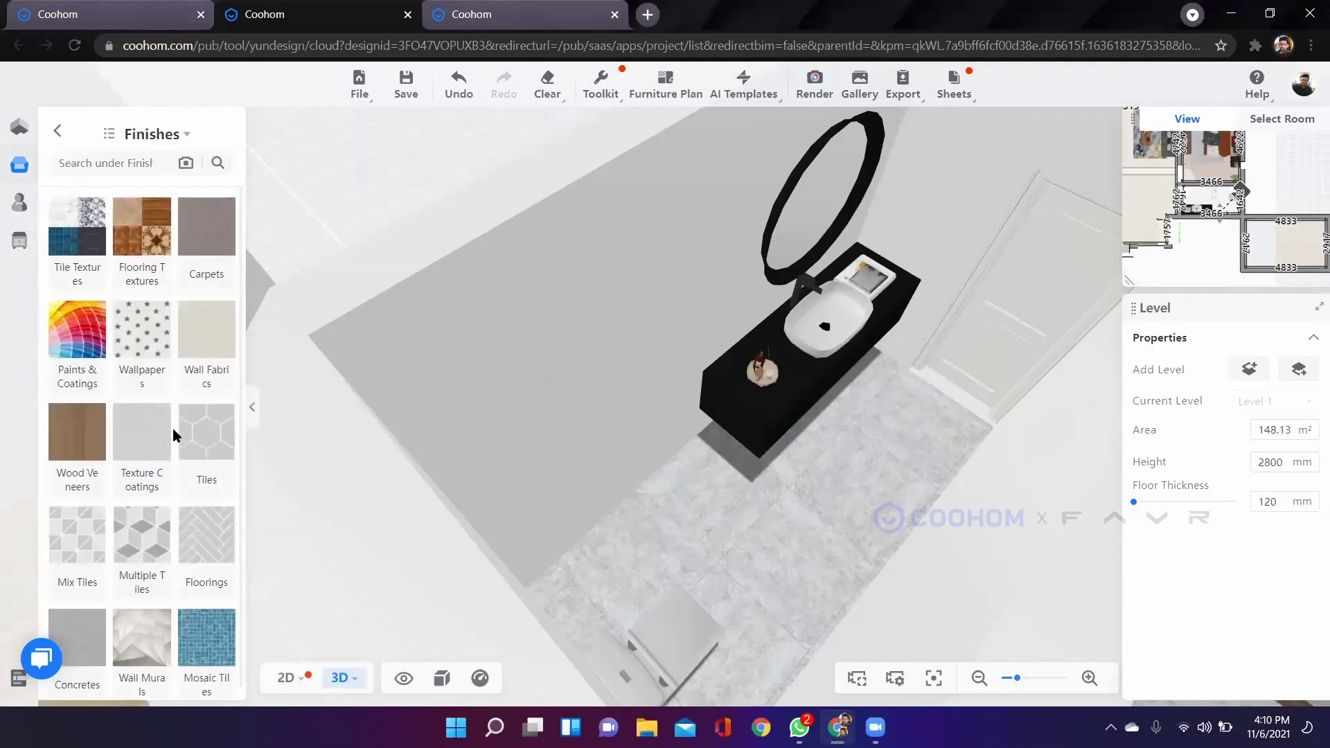
pyautogui.click(205, 435)
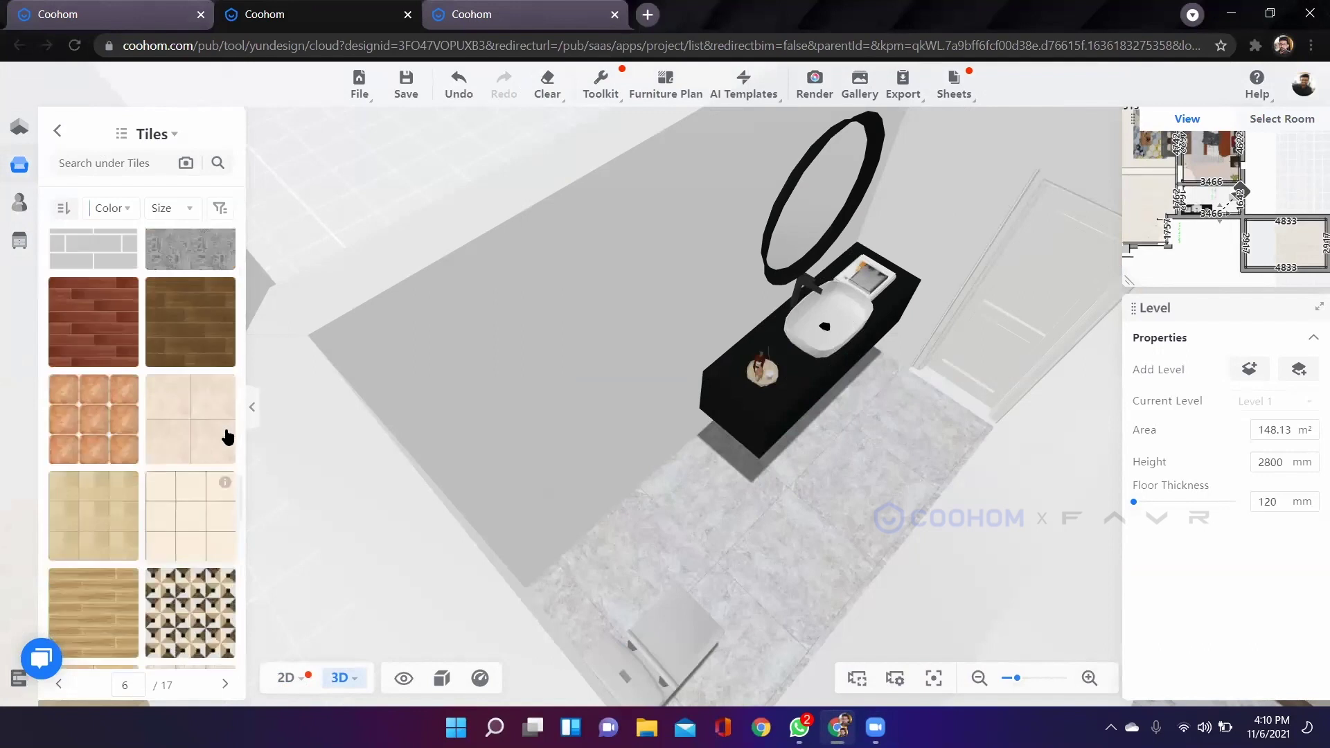
pyautogui.scroll(3, 225, 441)
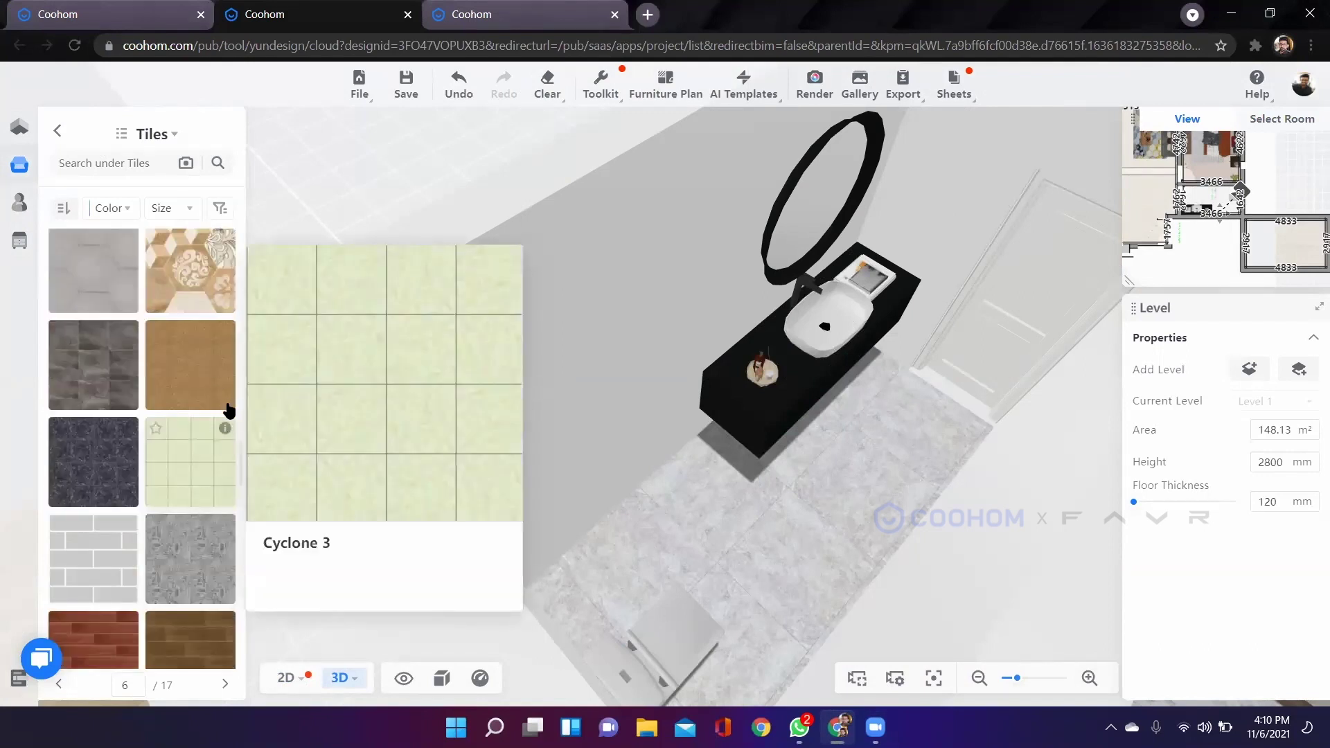
pyautogui.scroll(2, 228, 411)
pyautogui.moveTo(223, 413)
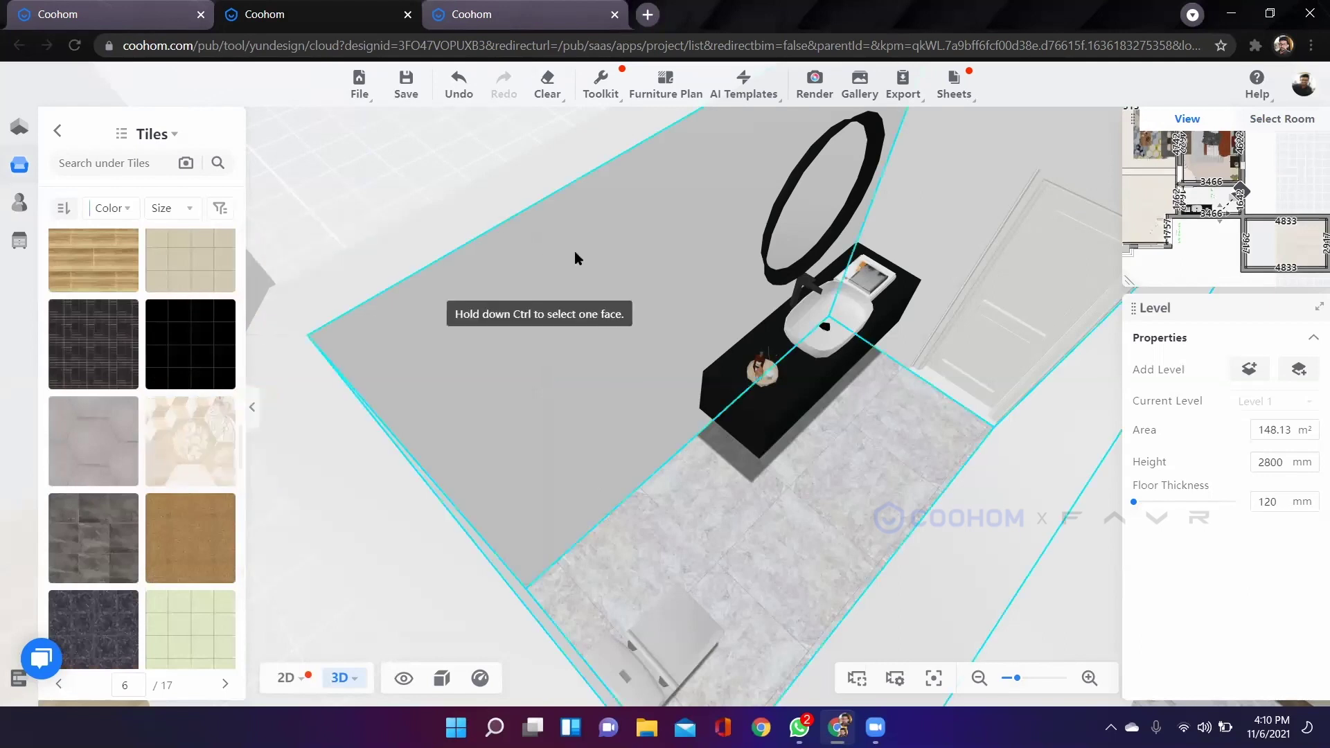
# Inspect the wall tiles, floor, cabinet and toilet in the bathroom from several angles.
pyautogui.scroll(-5, 548, 533)
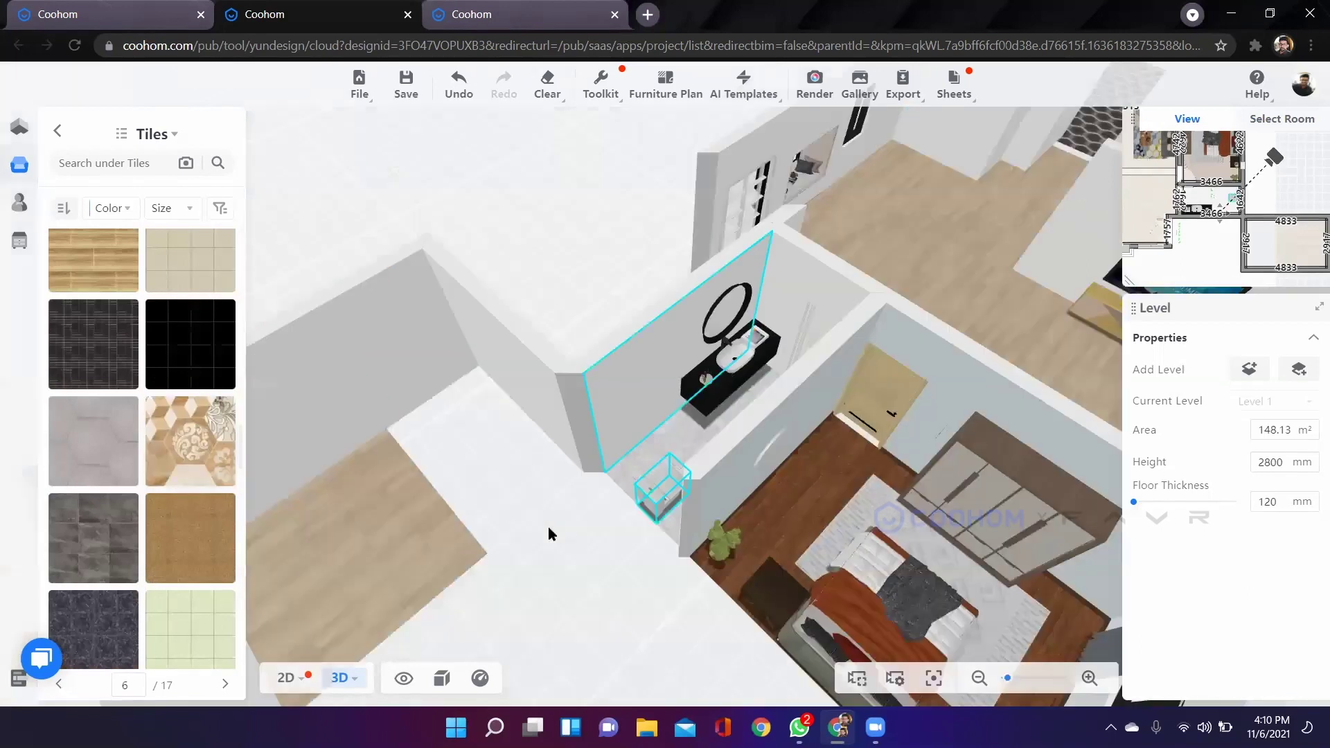
pyautogui.scroll(3, 870, 353)
pyautogui.moveTo(891, 367); pyautogui.dragTo(801, 369)
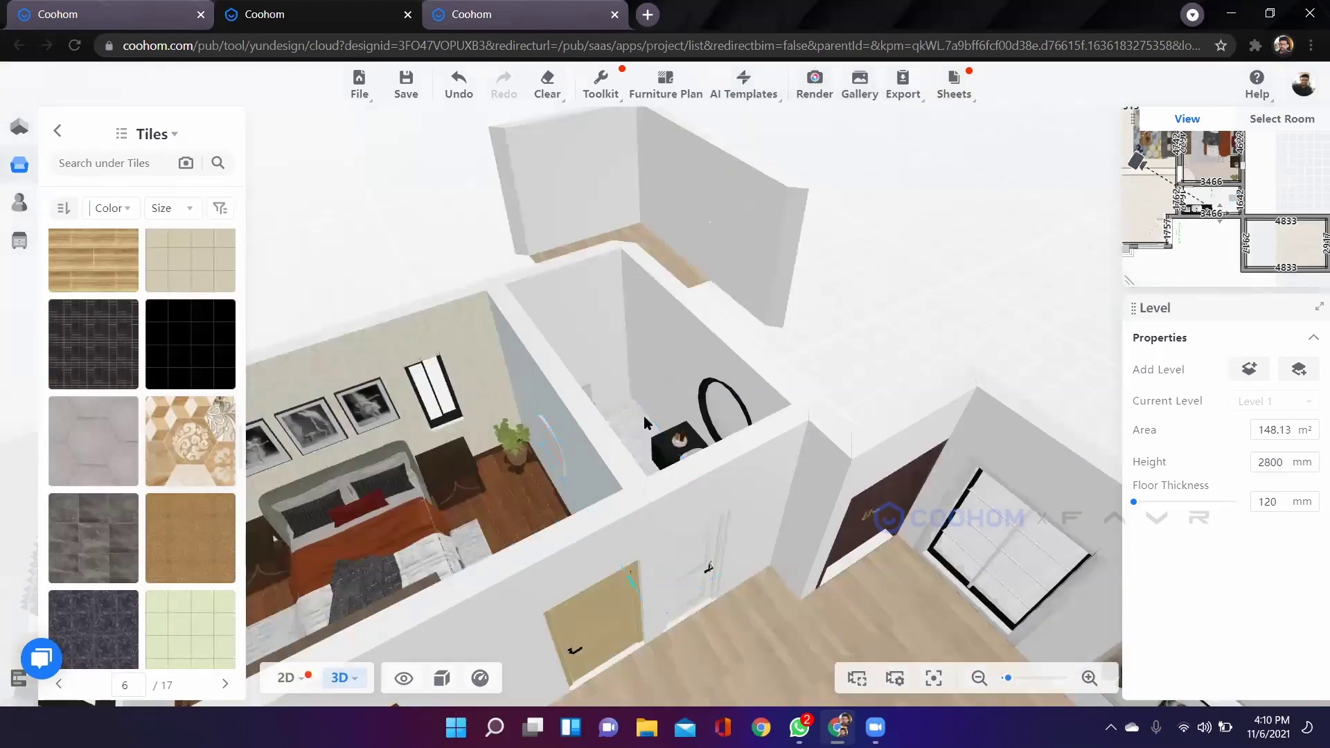
pyautogui.moveTo(644, 421); pyautogui.dragTo(682, 443)
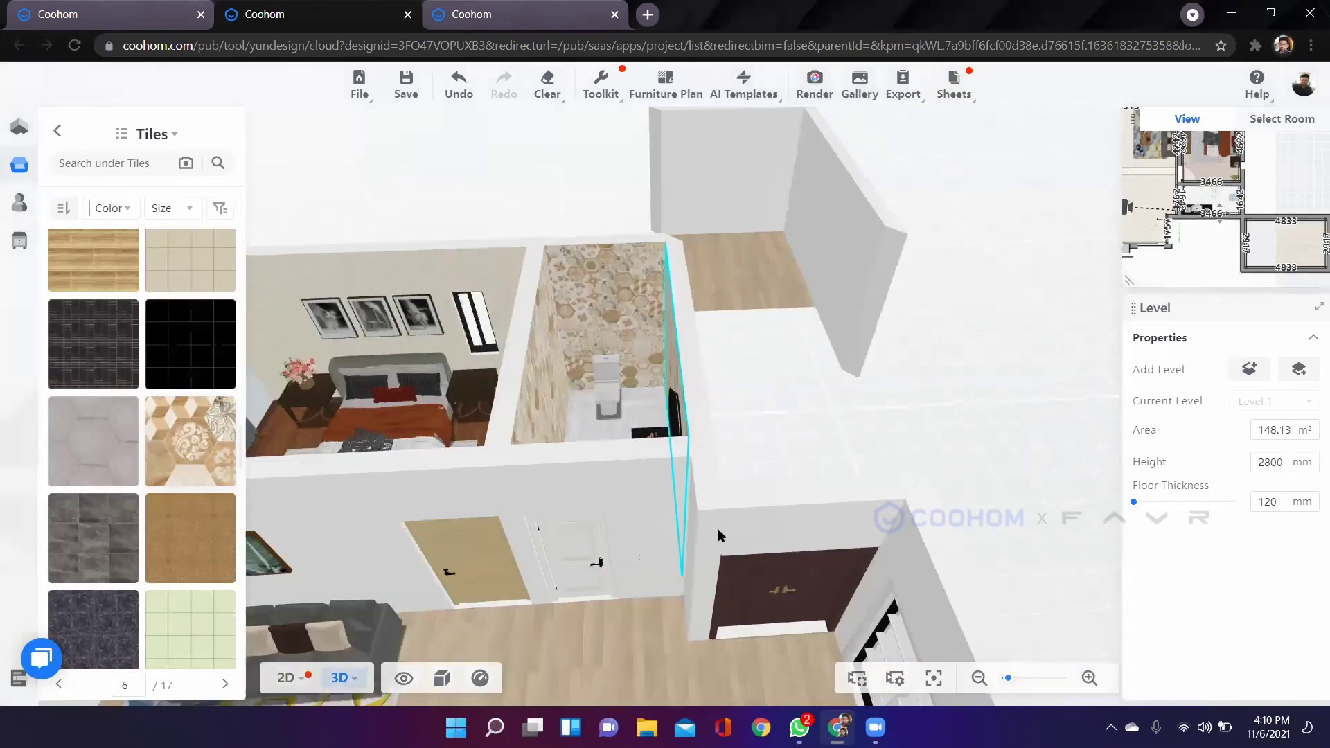
pyautogui.scroll(2, 717, 533)
pyautogui.moveTo(753, 493); pyautogui.dragTo(557, 494)
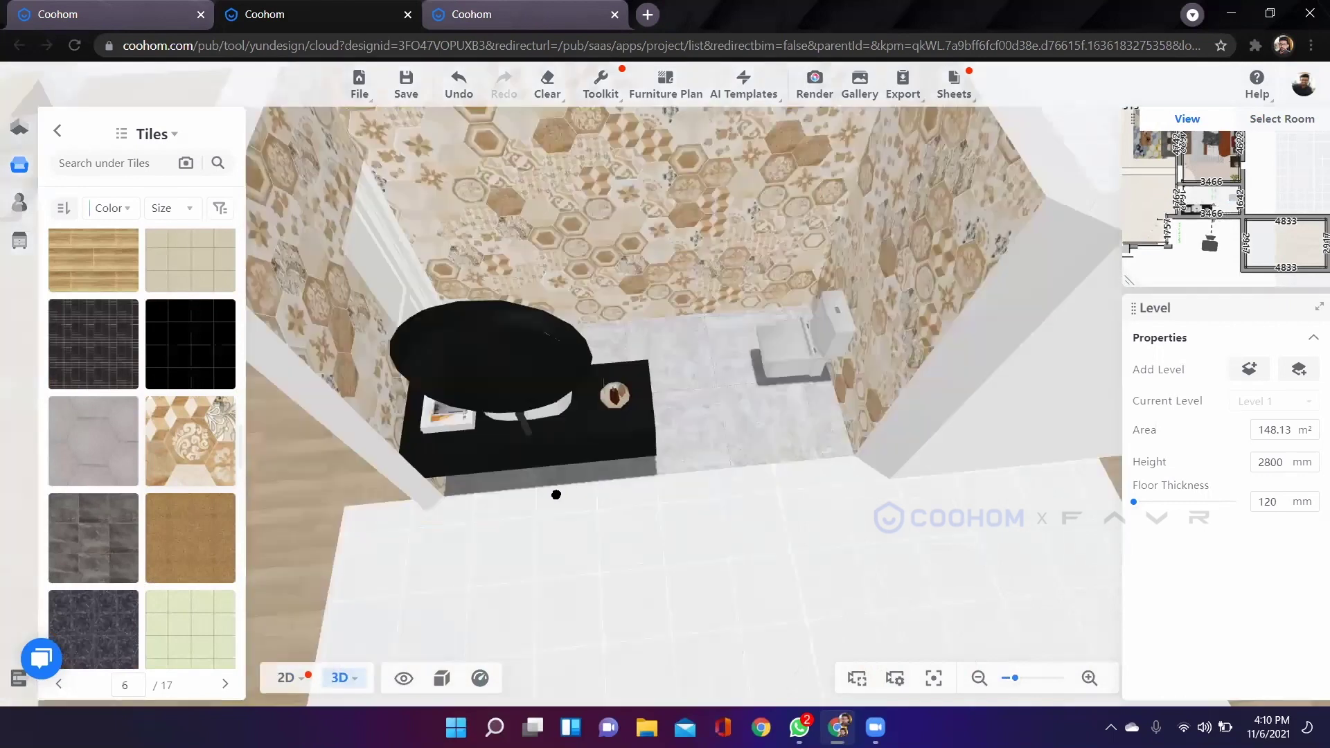
pyautogui.moveTo(954, 364); pyautogui.dragTo(618, 371)
pyautogui.scroll(2, 604, 457)
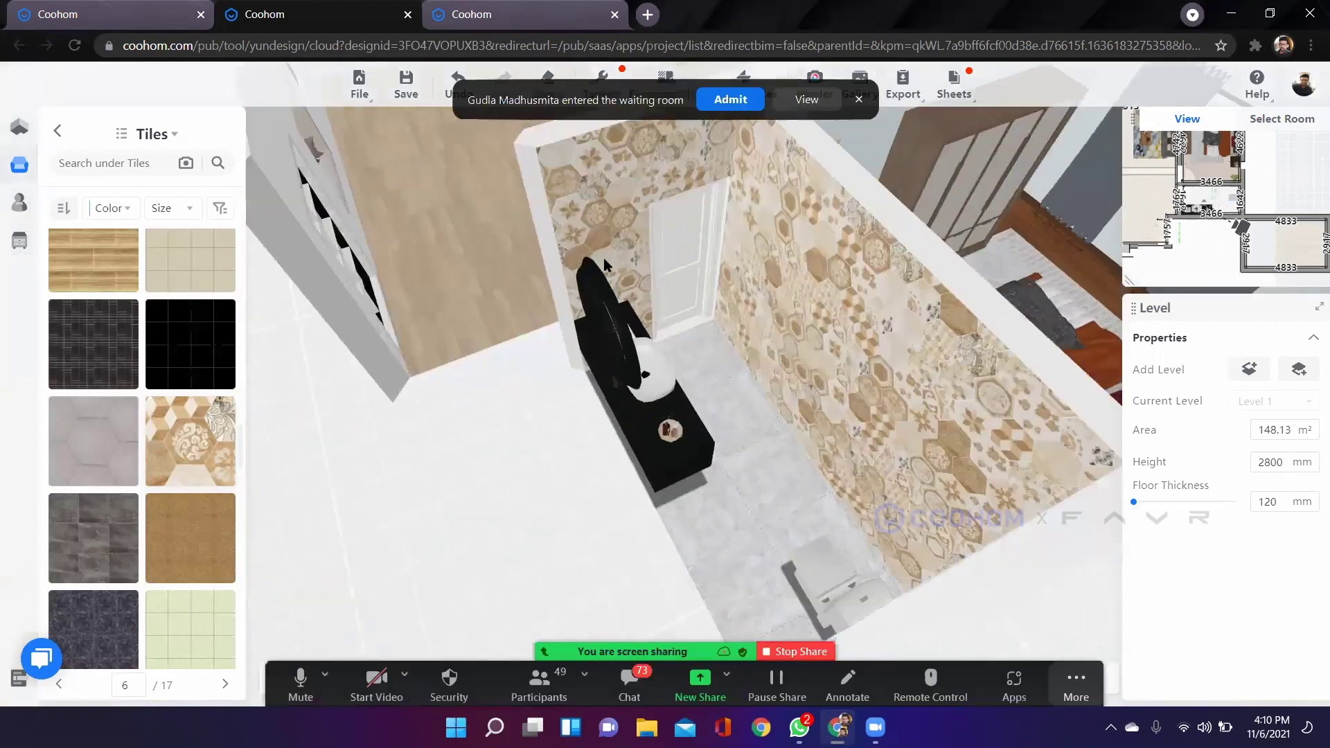
# Place the panorama camera in the small bathroom facing its door, render it in HD 3000*1500 and check the render list.
pyautogui.scroll(2, 596, 450)
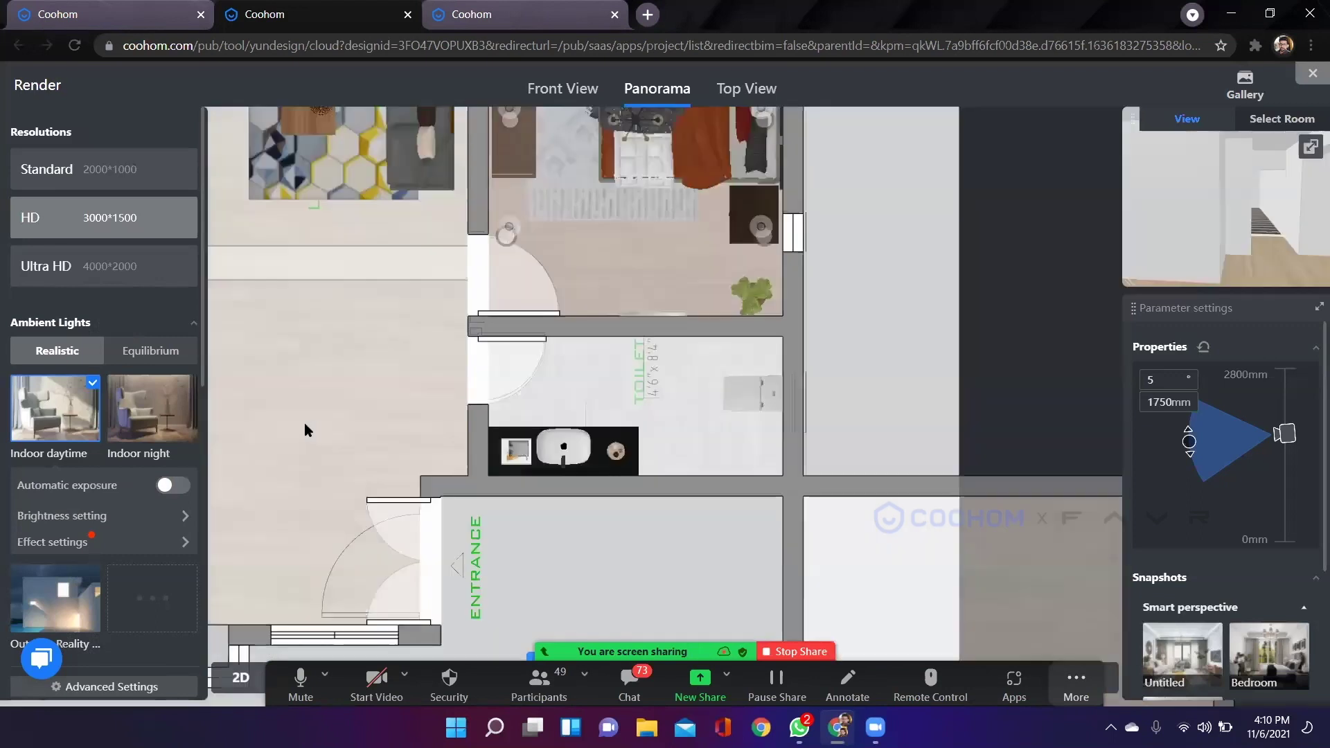
pyautogui.scroll(-3, 563, 428)
pyautogui.click(547, 427)
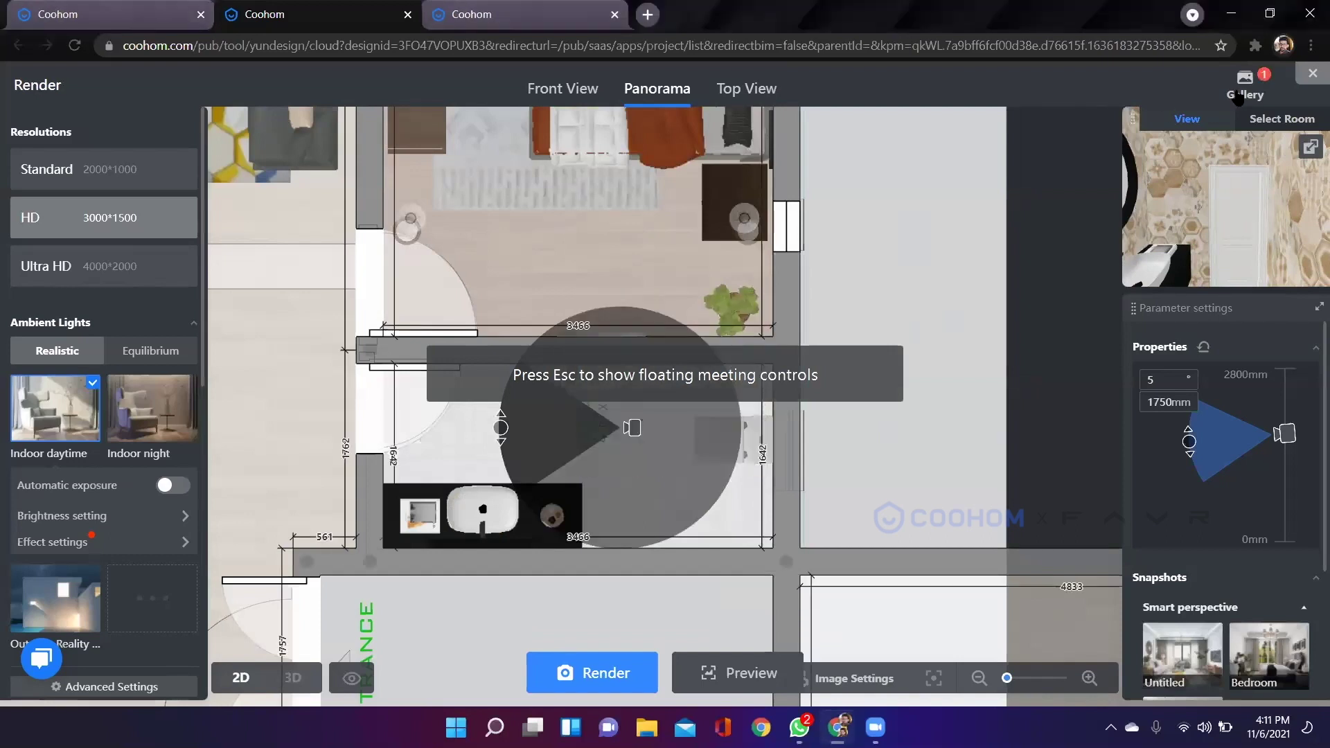
pyautogui.scroll(-4, 636, 386)
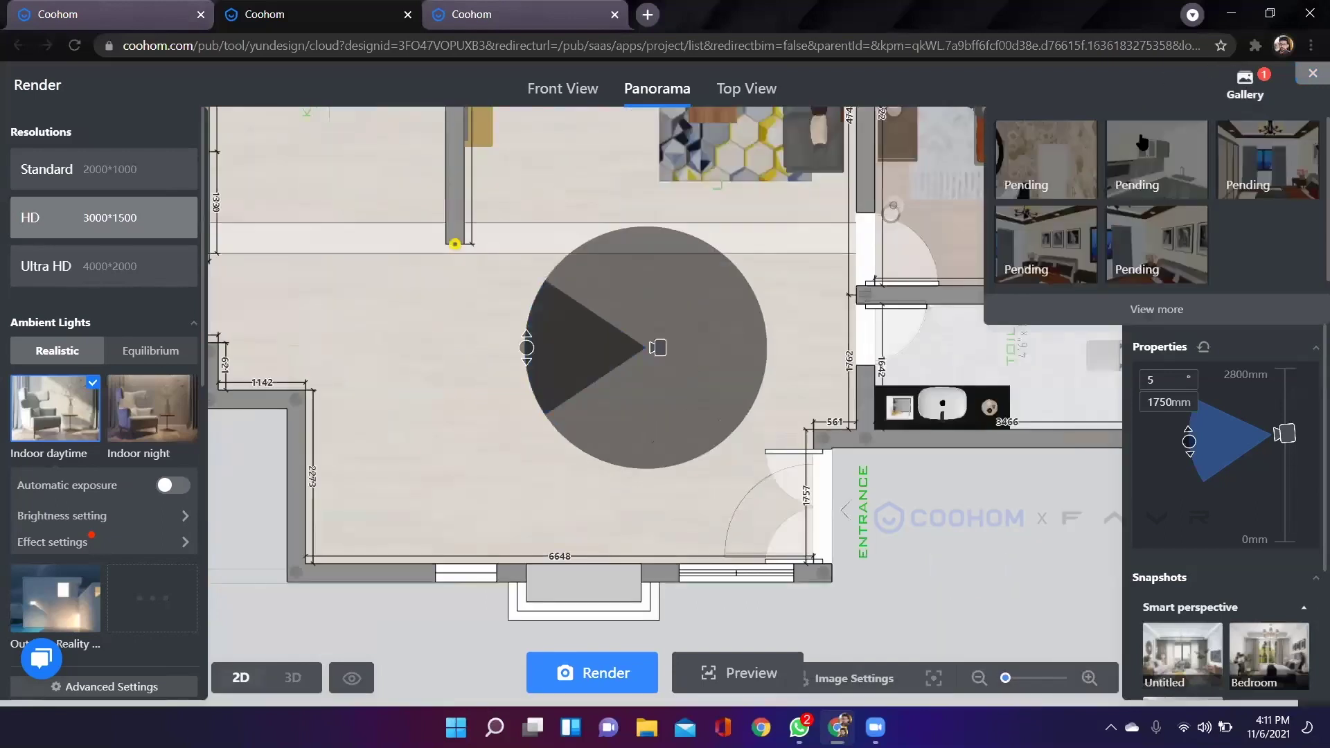
pyautogui.click(1245, 86)
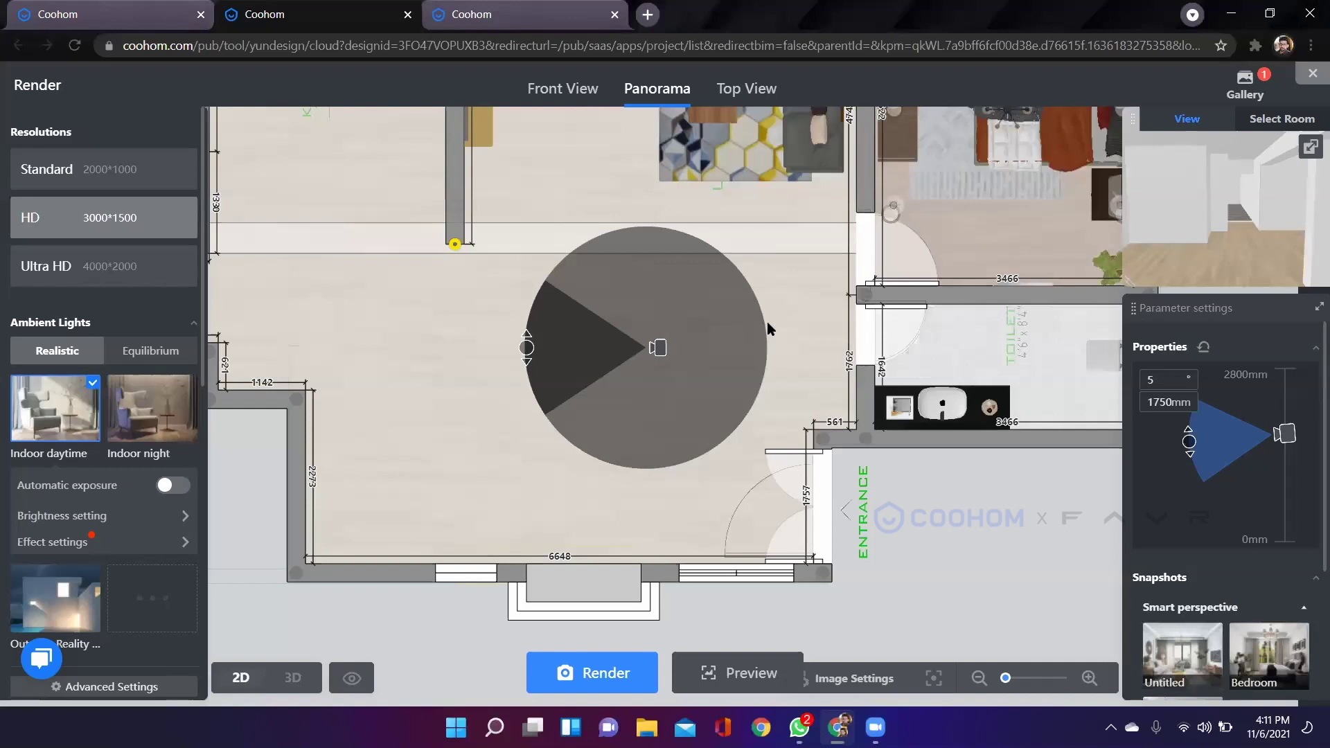
# Position the panorama camera in the open area below the living room and aim it towards the living room windows.
pyautogui.scroll(-5, 766, 329)
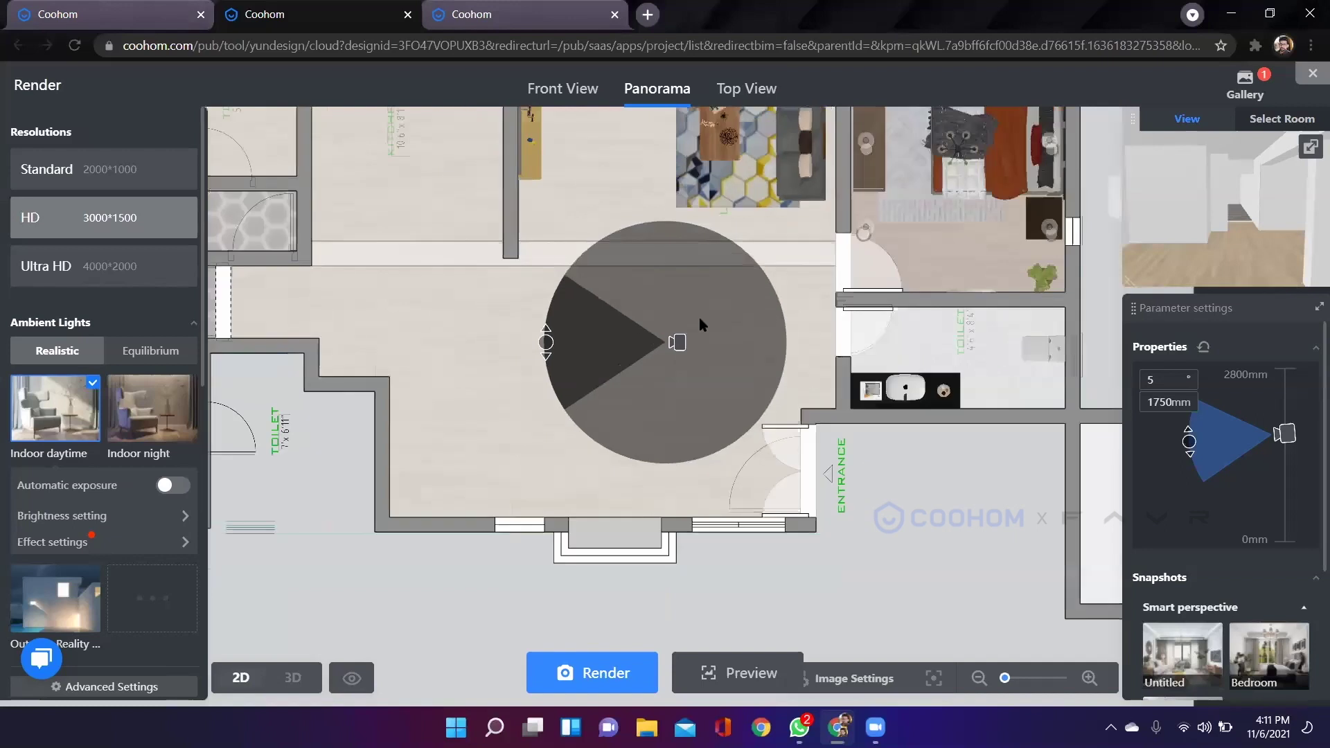
pyautogui.scroll(-3, 774, 274)
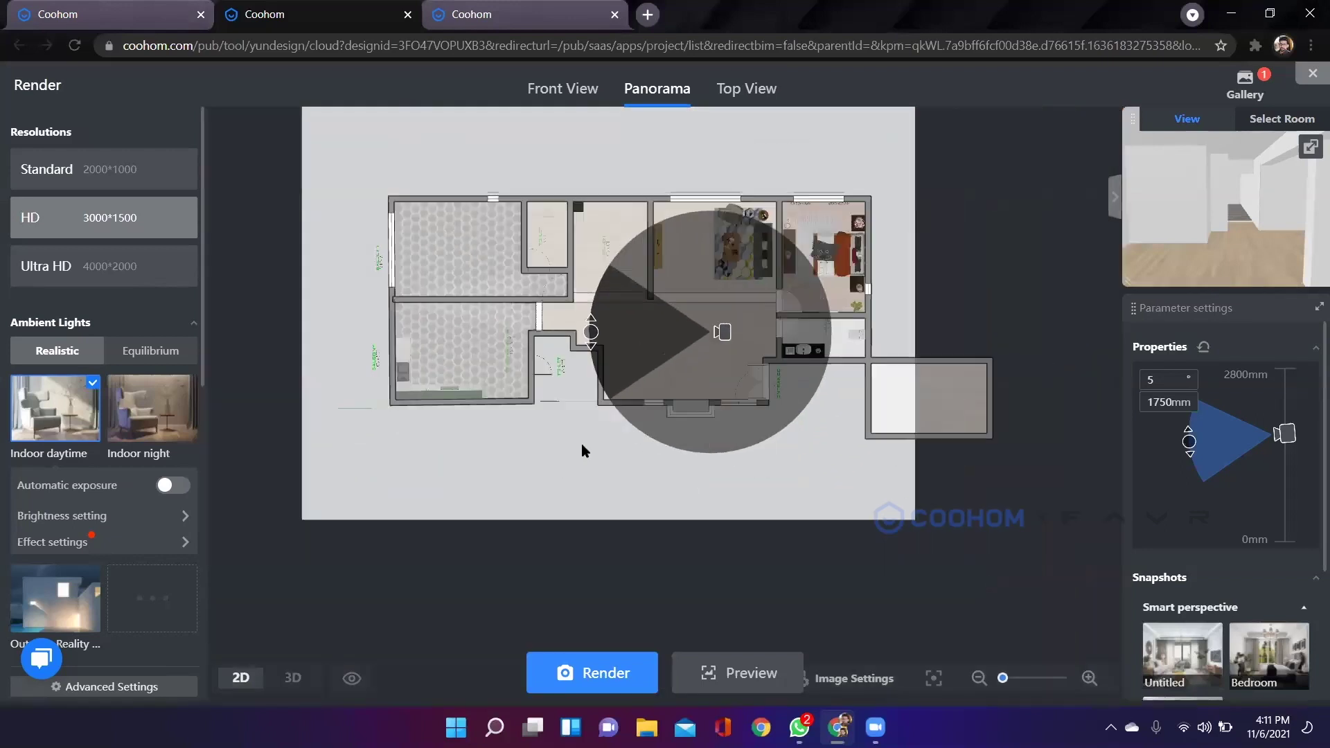
pyautogui.scroll(4, 855, 258)
pyautogui.moveTo(884, 297); pyautogui.dragTo(760, 222)
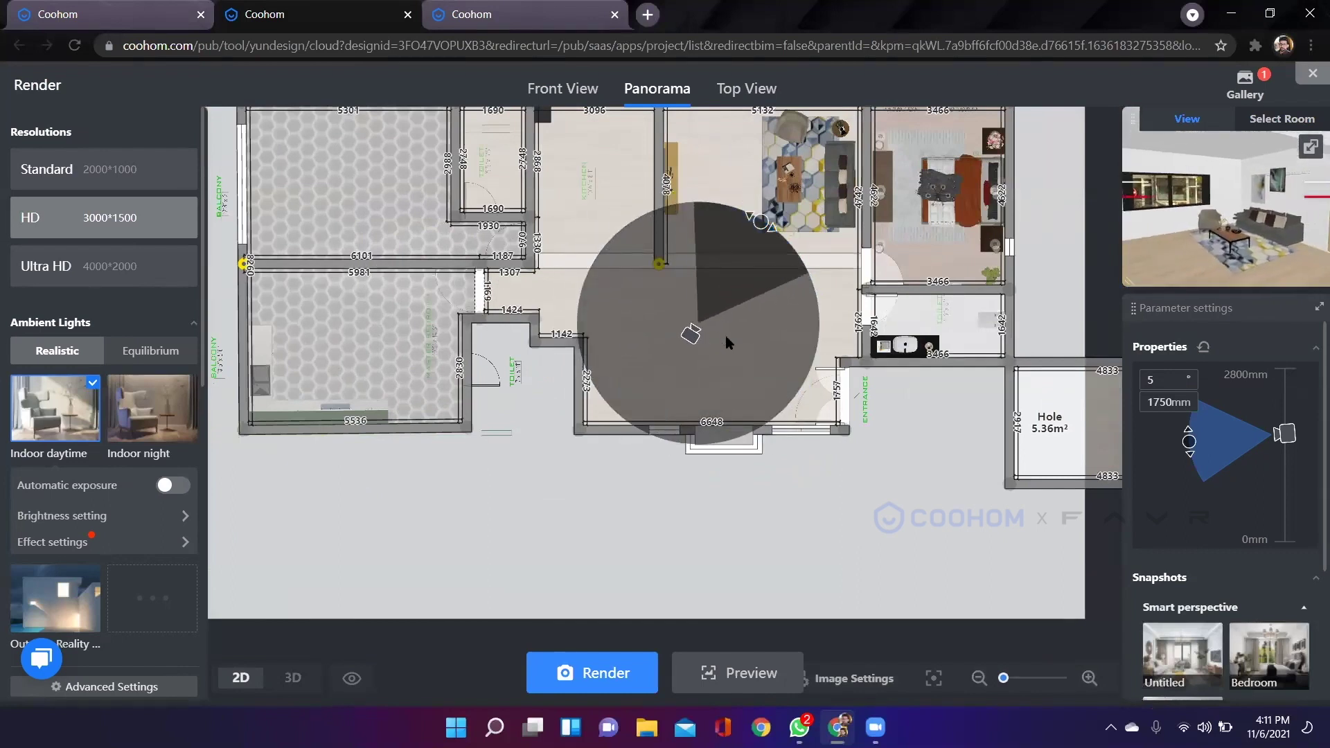
pyautogui.moveTo(782, 269); pyautogui.dragTo(805, 270)
pyautogui.moveTo(783, 219); pyautogui.dragTo(721, 174)
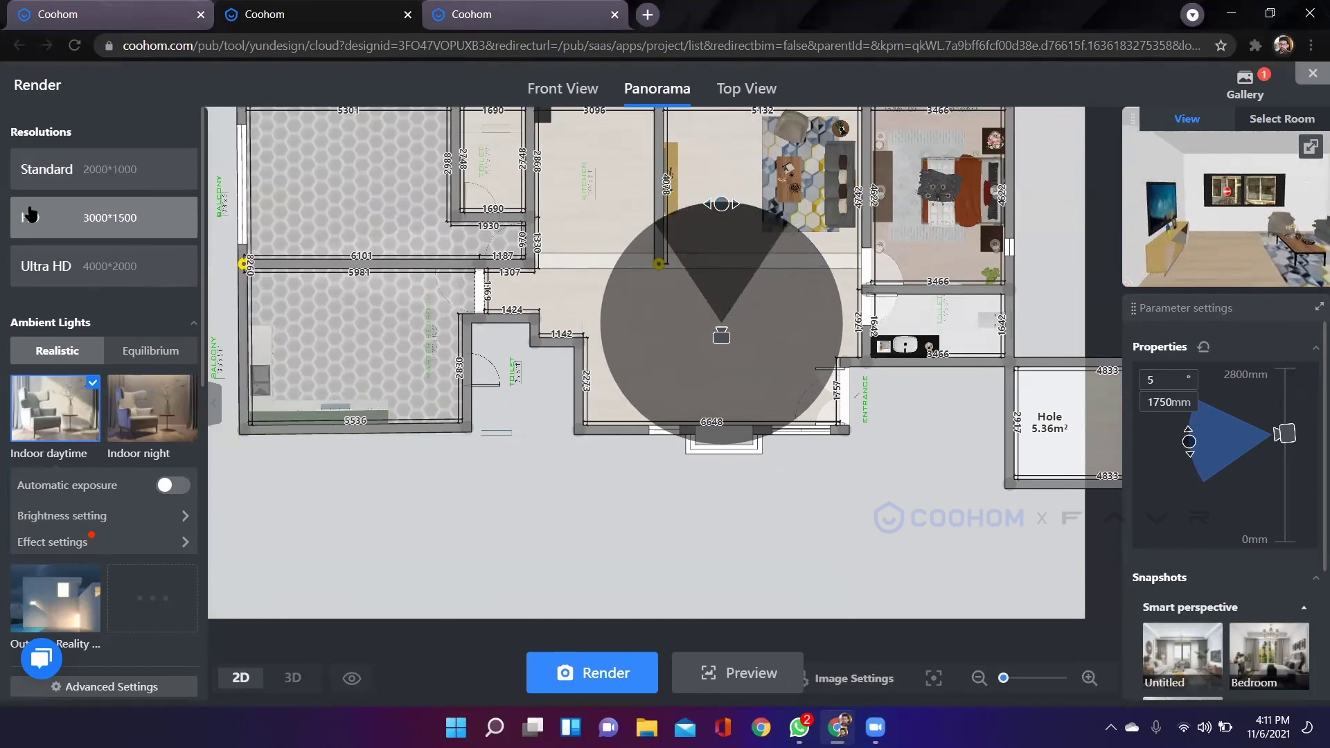
pyautogui.moveTo(712, 343); pyautogui.dragTo(748, 333)
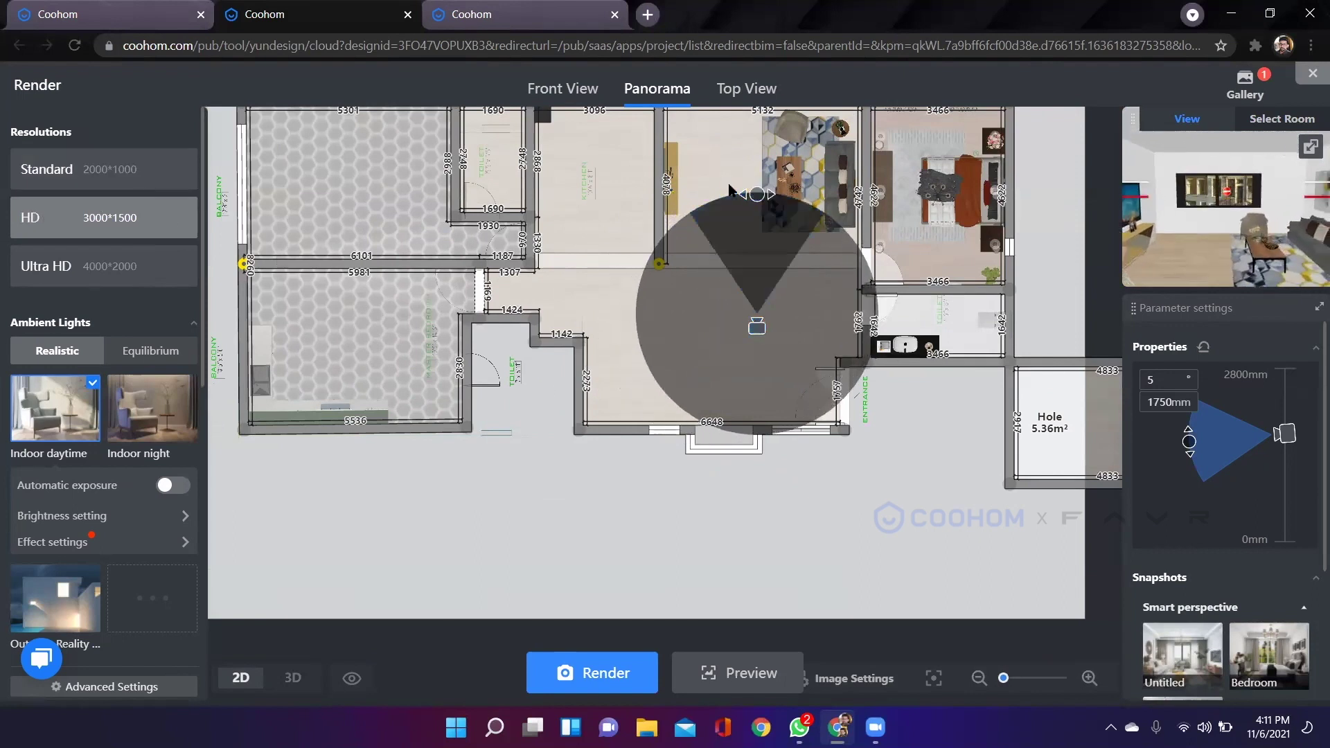
# Set the resolution to Standard 2000*1000, move the camera between the TV cabinet and the coffee table, and render the living room panorama.
pyautogui.click(157, 169)
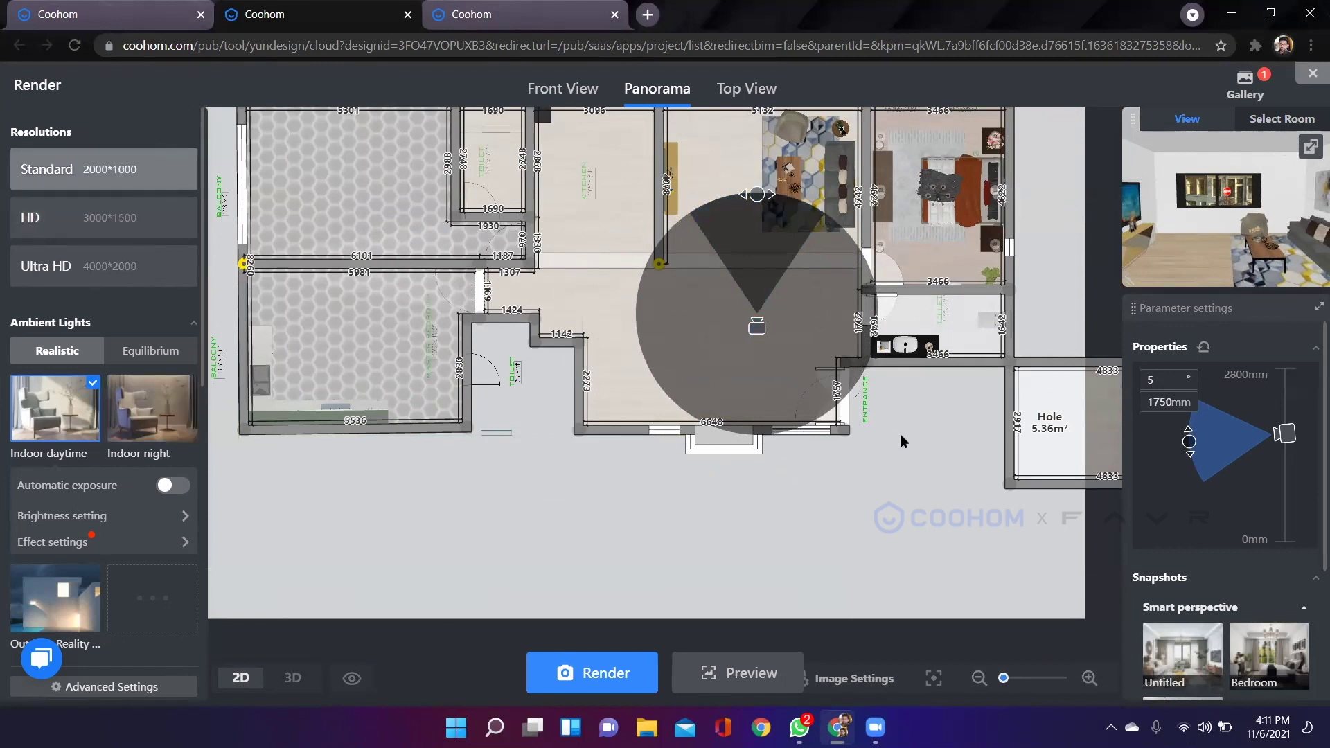
pyautogui.moveTo(901, 435); pyautogui.dragTo(836, 548)
pyautogui.scroll(3, 642, 409)
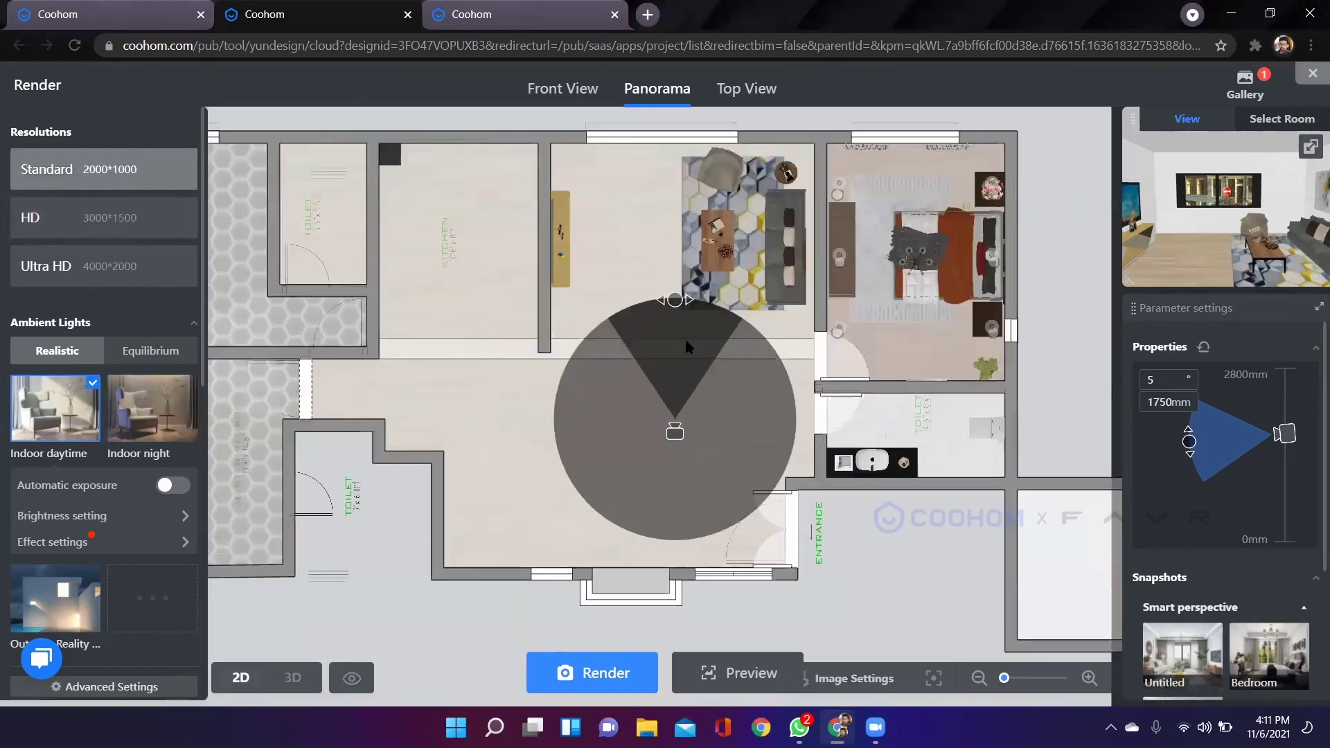
pyautogui.scroll(4, 675, 449)
pyautogui.moveTo(645, 412); pyautogui.dragTo(627, 225)
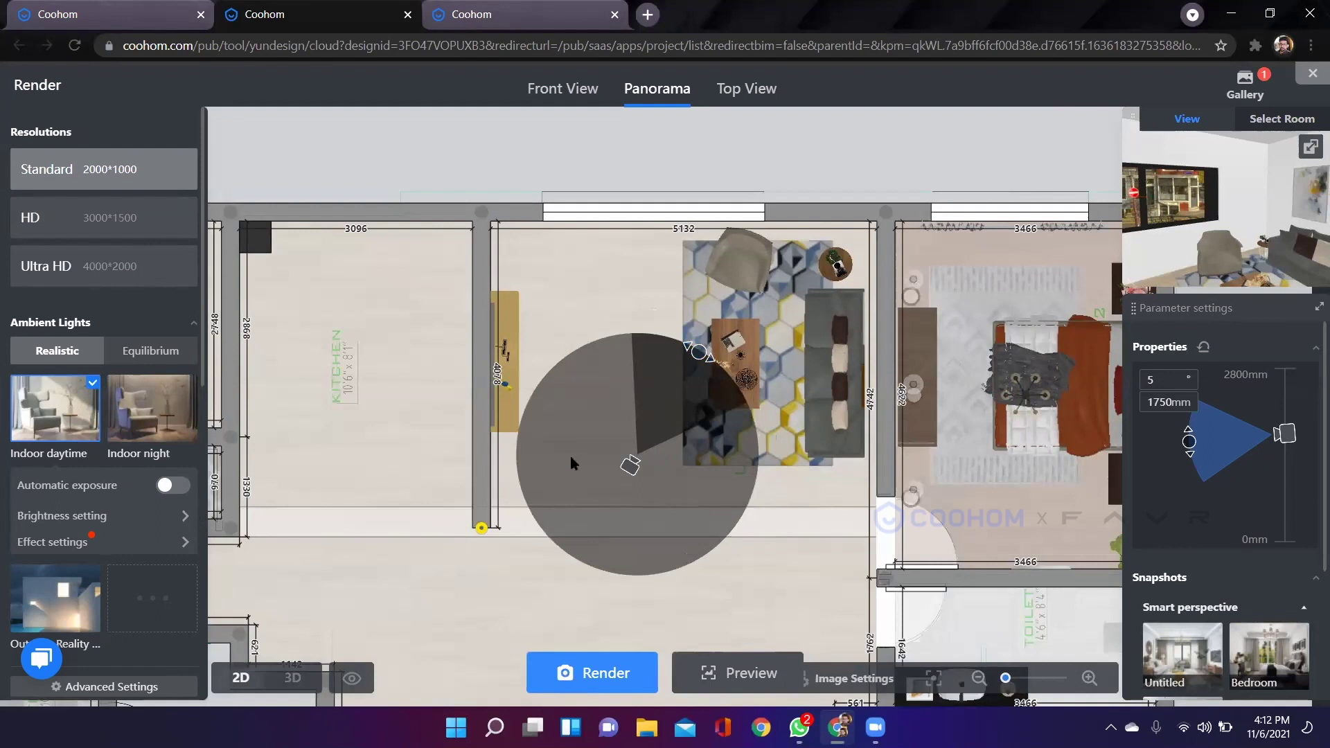
# Open the Gallery task list to check the progress of the submitted renders.
pyautogui.scroll(-5, 812, 303)
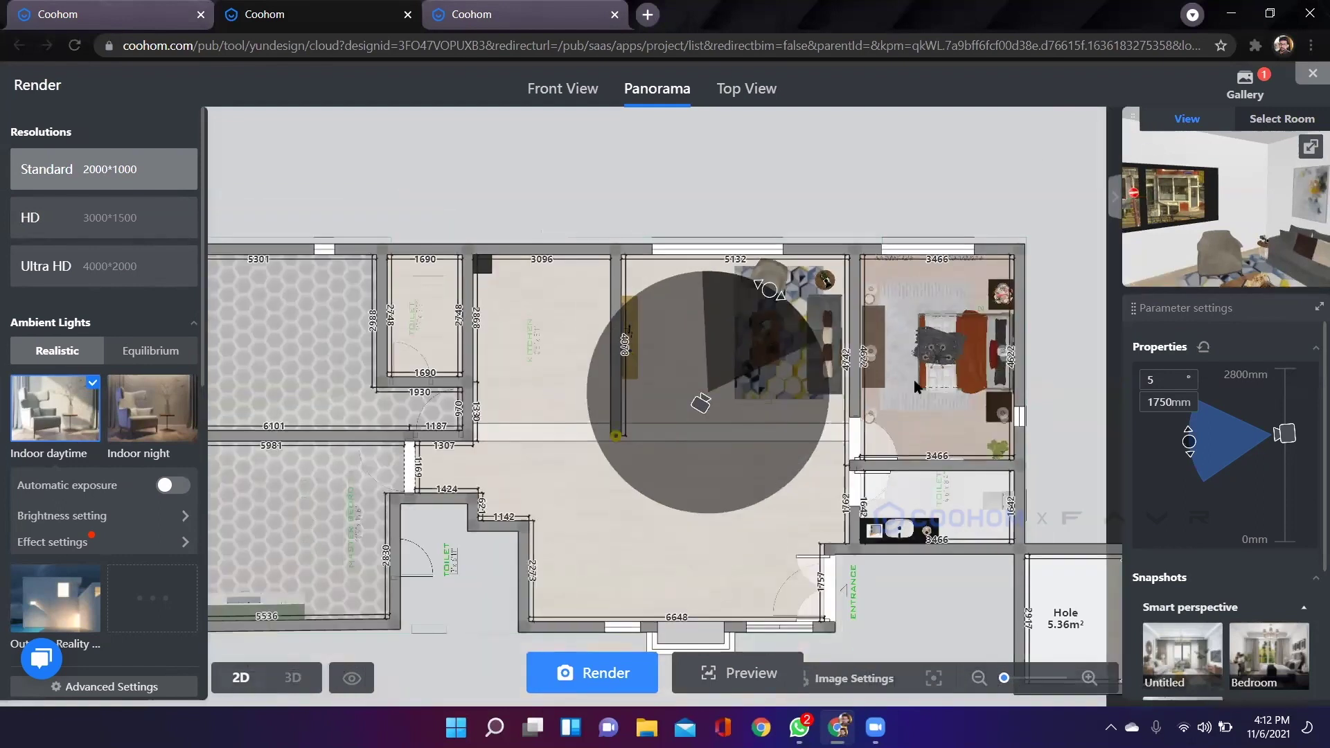
pyautogui.scroll(-2, 915, 386)
pyautogui.click(1237, 83)
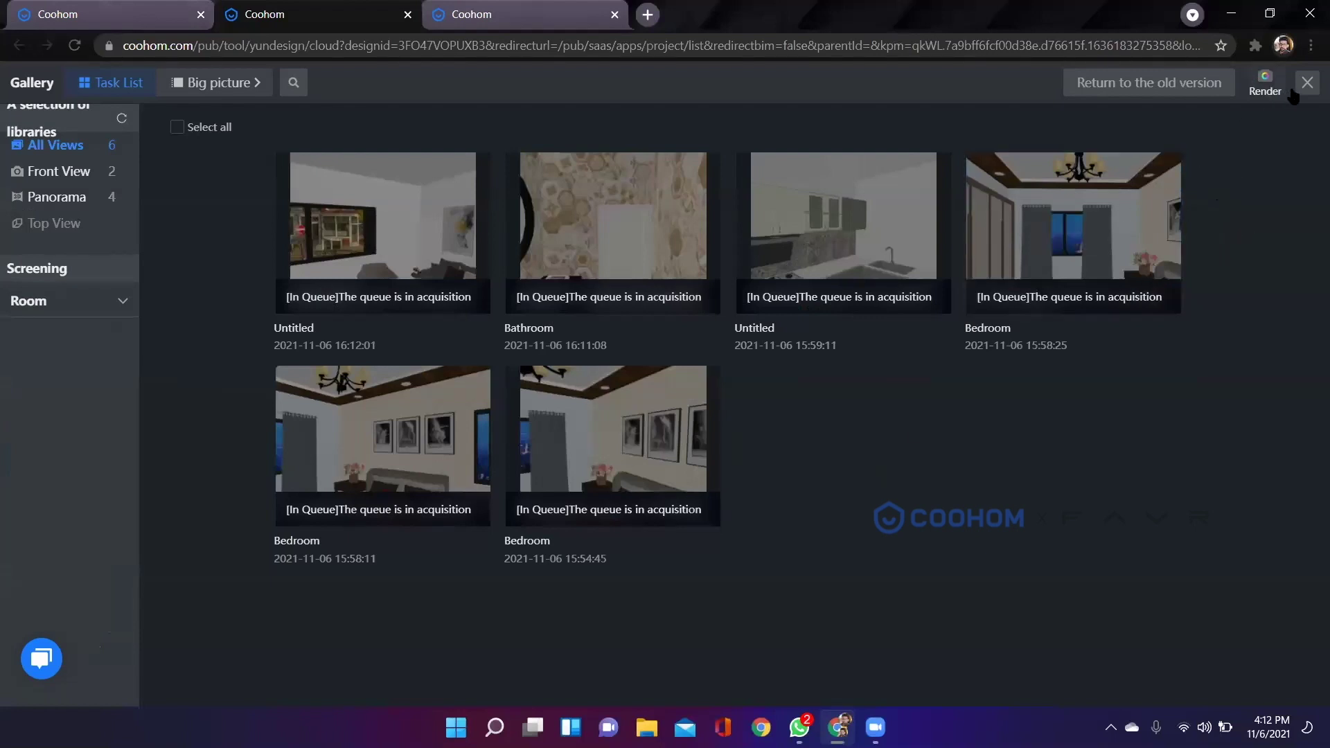
# Leave the gallery and place the panorama camera in the bedroom near the foot of the bed, aimed diagonally across the bed.
pyautogui.press('Escape')
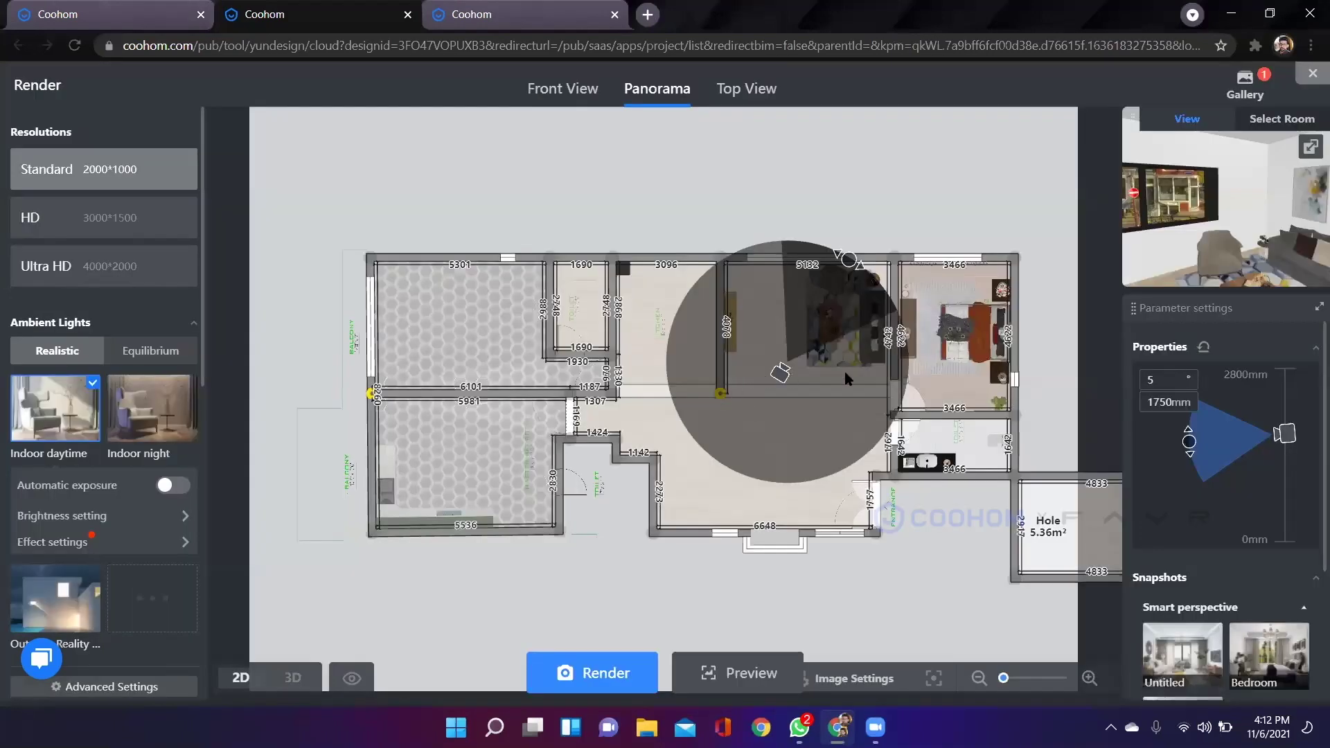
pyautogui.scroll(-3, 700, 392)
pyautogui.moveTo(747, 382); pyautogui.dragTo(841, 380)
pyautogui.scroll(5, 849, 375)
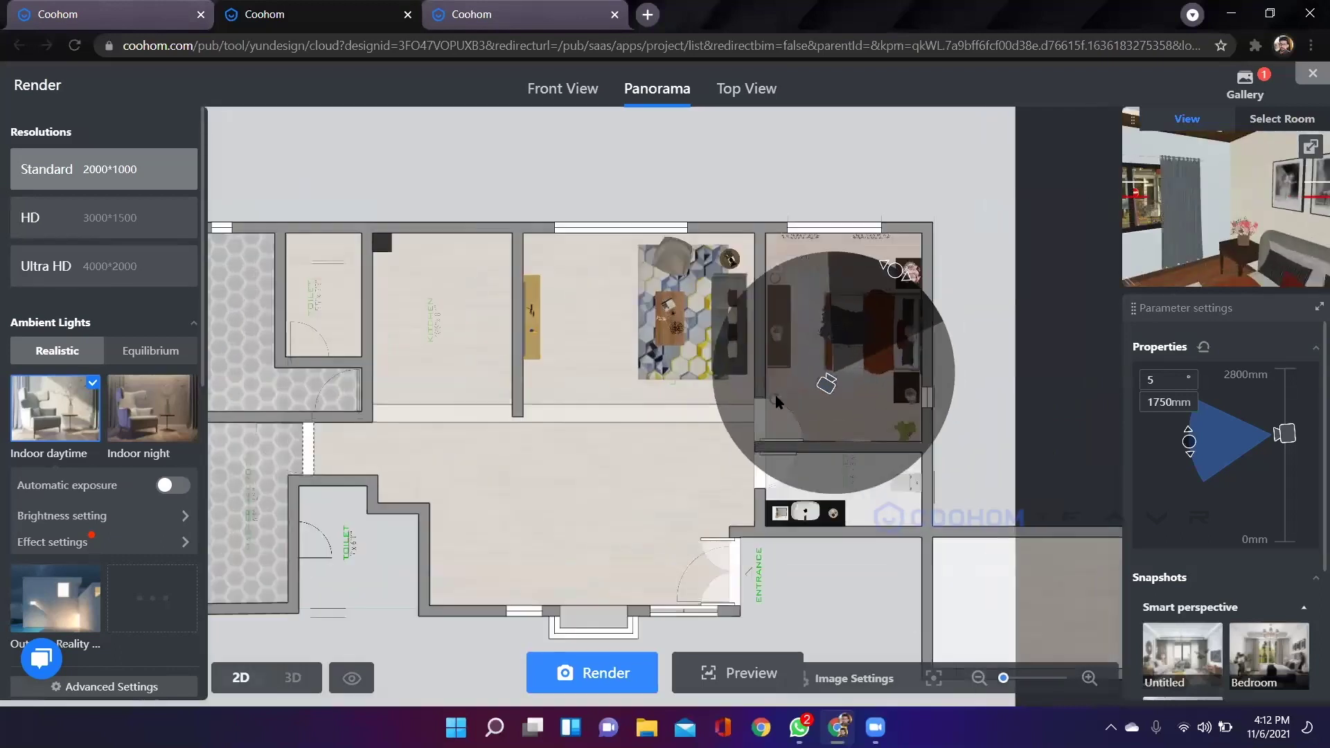
pyautogui.scroll(5, 776, 395)
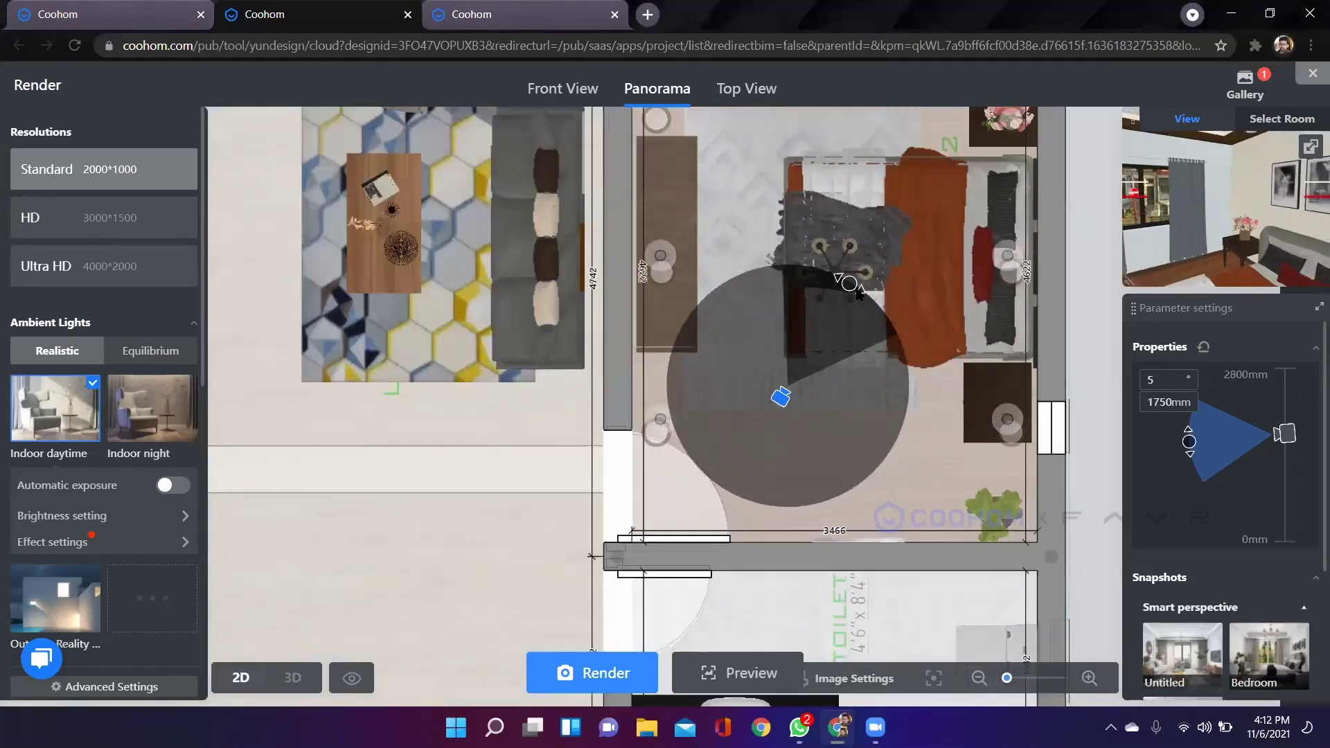
pyautogui.moveTo(855, 288); pyautogui.dragTo(861, 296)
pyautogui.moveTo(837, 489); pyautogui.dragTo(731, 493)
pyautogui.scroll(1, 804, 495)
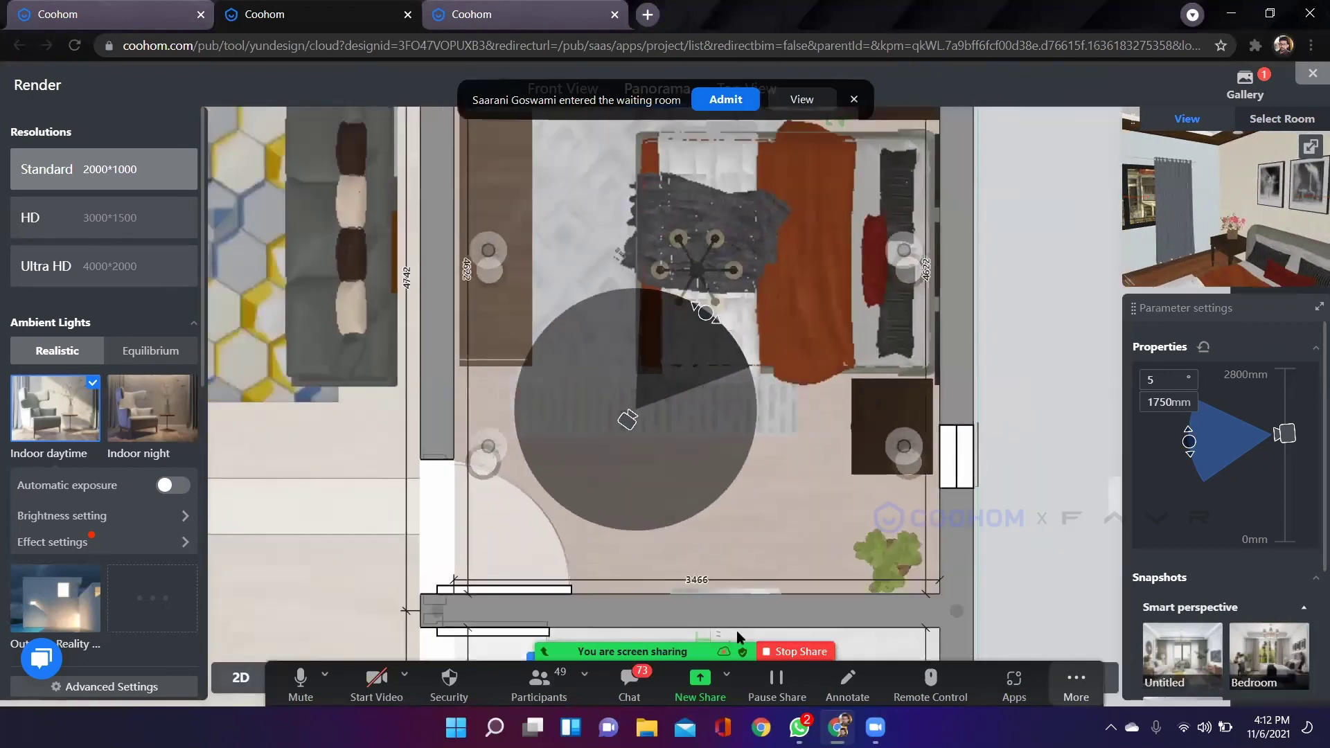
# Hide the floating meeting controls and render the bedroom panorama in Standard 2000*1000.
pyautogui.click(1075, 683)
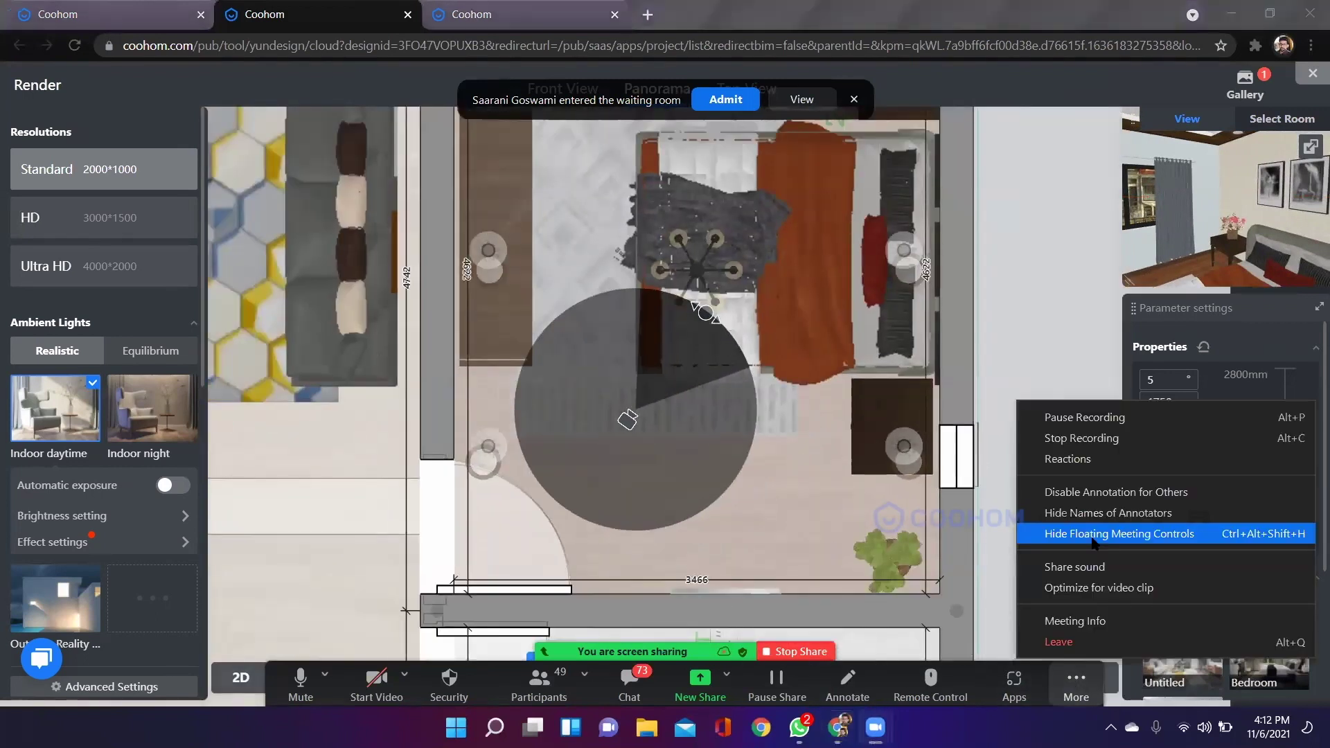
pyautogui.click(1094, 544)
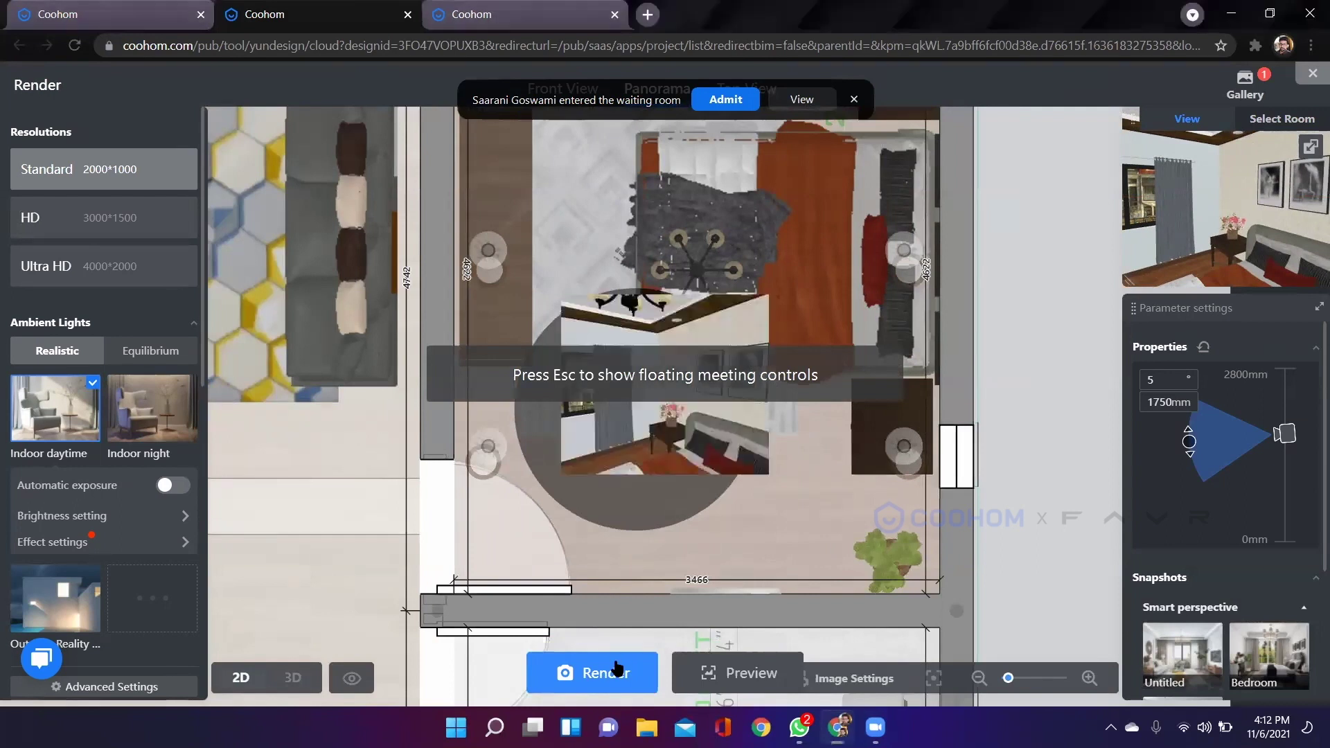
# Move the panorama camera into the room with the kitchen cabinets, aim it at 225° towards the counters and render it.
pyautogui.scroll(-5, 641, 513)
pyautogui.moveTo(493, 555); pyautogui.dragTo(794, 409)
pyautogui.moveTo(931, 337); pyautogui.dragTo(220, 492)
pyautogui.moveTo(467, 488); pyautogui.dragTo(836, 406)
pyautogui.scroll(3, 567, 393)
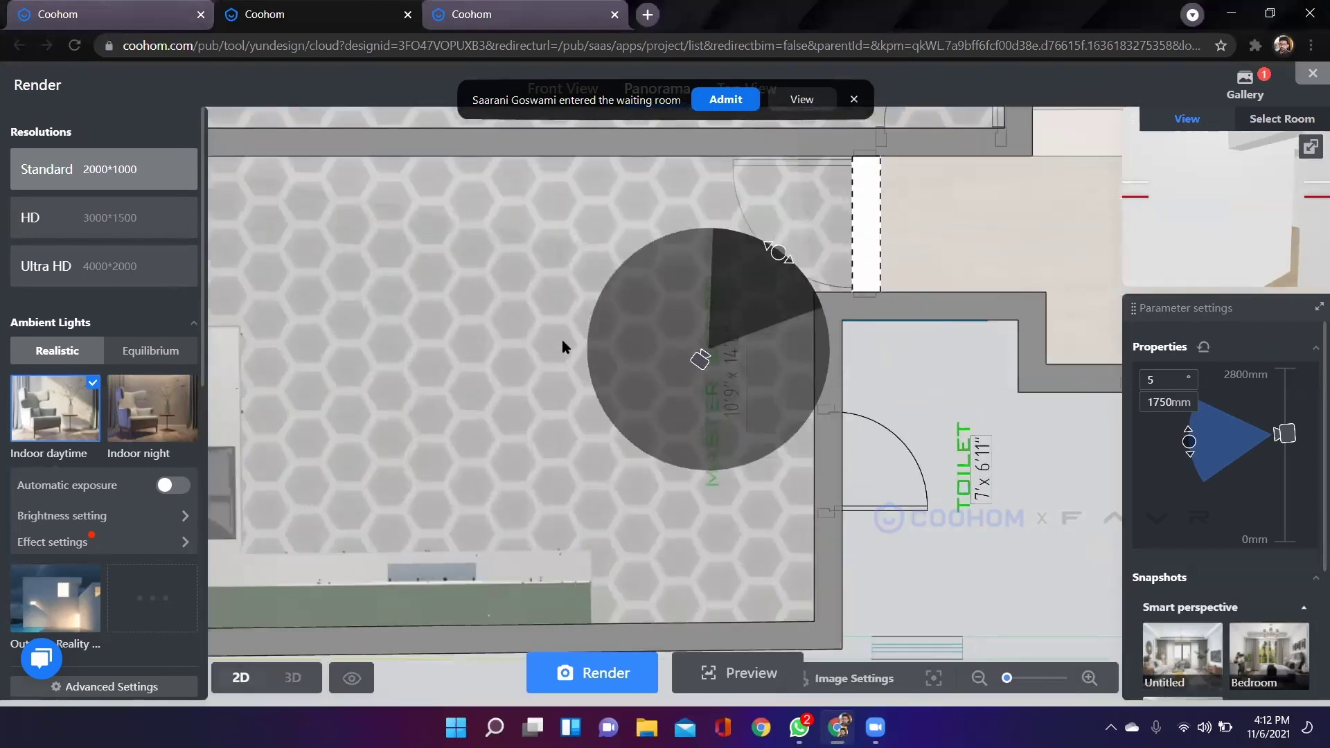
pyautogui.moveTo(563, 340); pyautogui.dragTo(575, 346)
pyautogui.moveTo(651, 244); pyautogui.dragTo(376, 545)
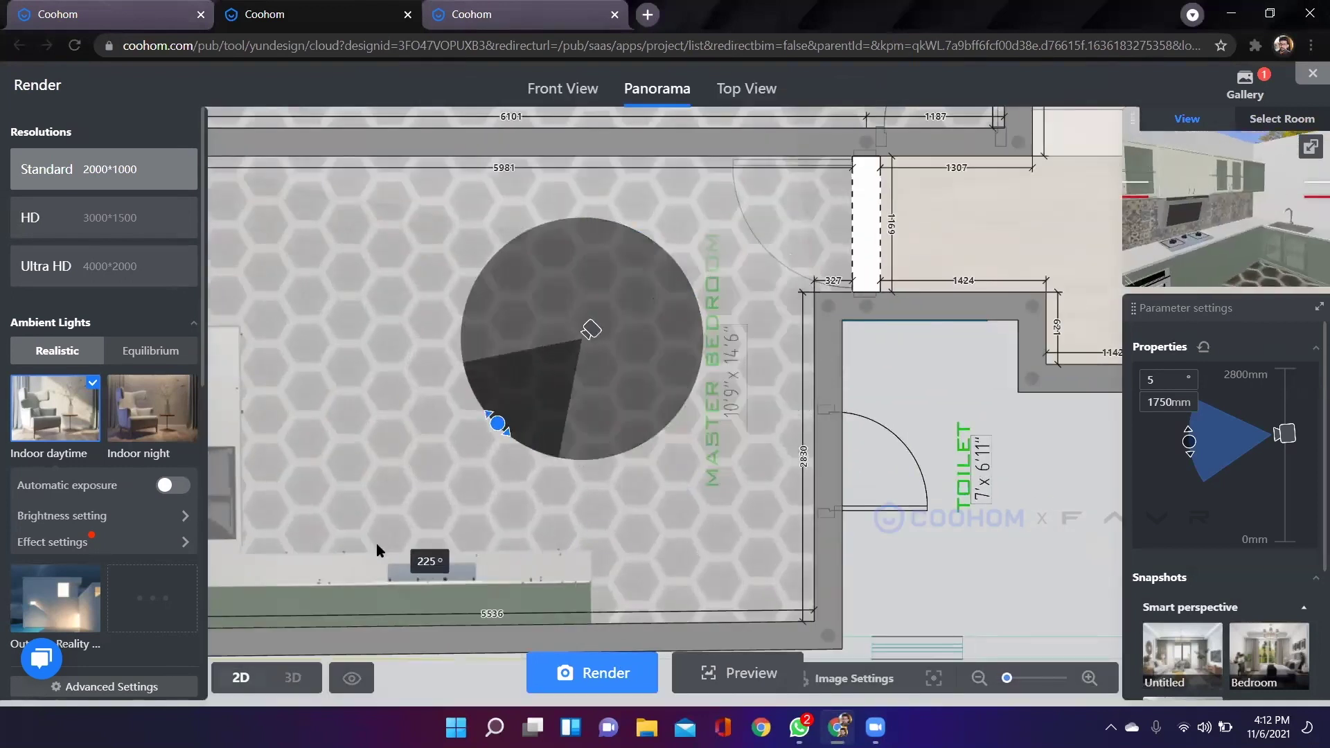
pyautogui.click(597, 674)
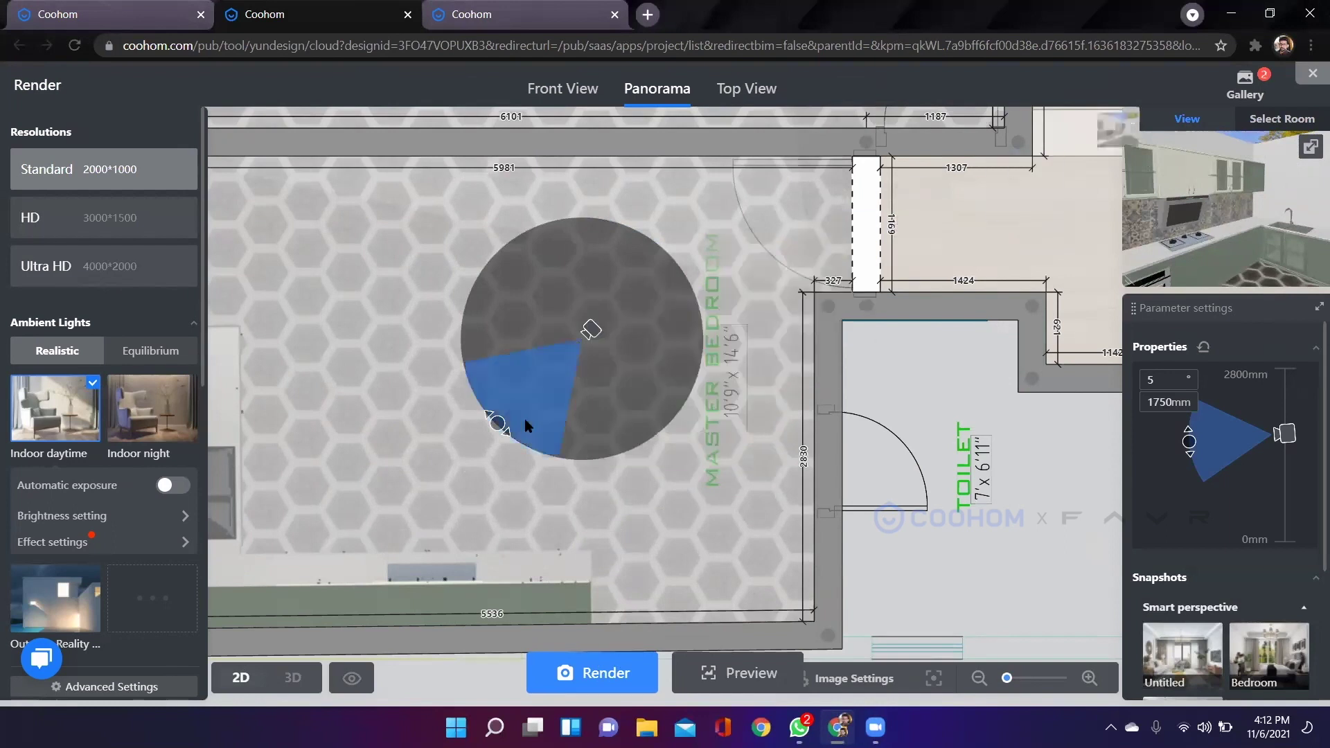
# Move the panorama camera back between the TV cabinet and the coffee table in the living area and check the render list.
pyautogui.scroll(-3, 525, 419)
pyautogui.scroll(-4, 789, 367)
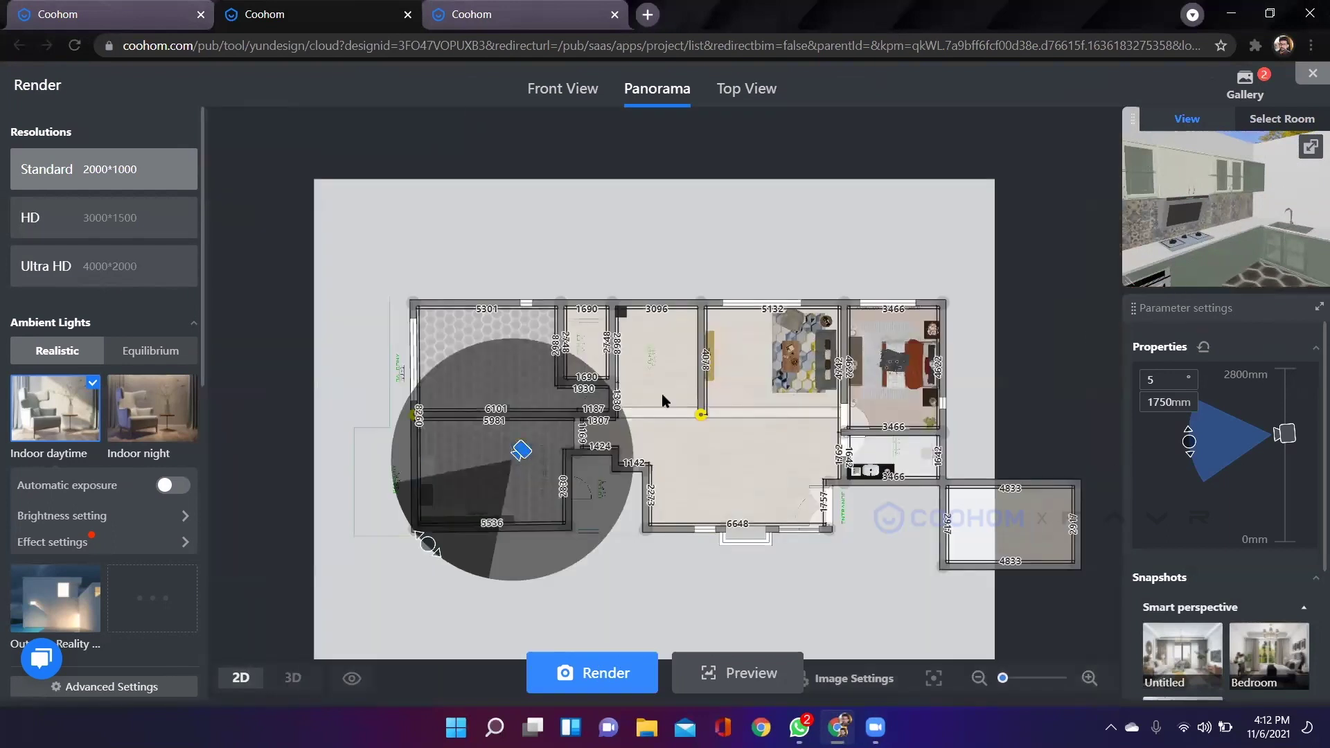
pyautogui.moveTo(519, 445); pyautogui.dragTo(744, 383)
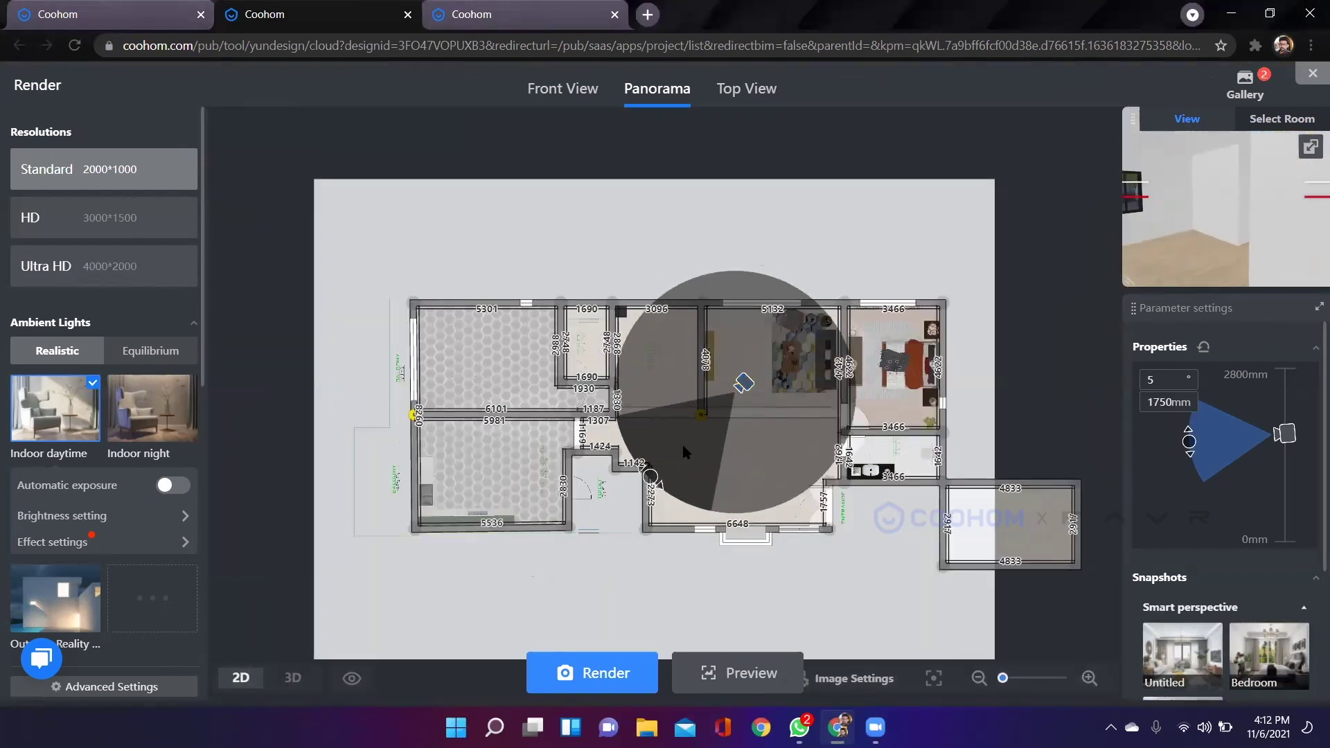
pyautogui.click(1240, 93)
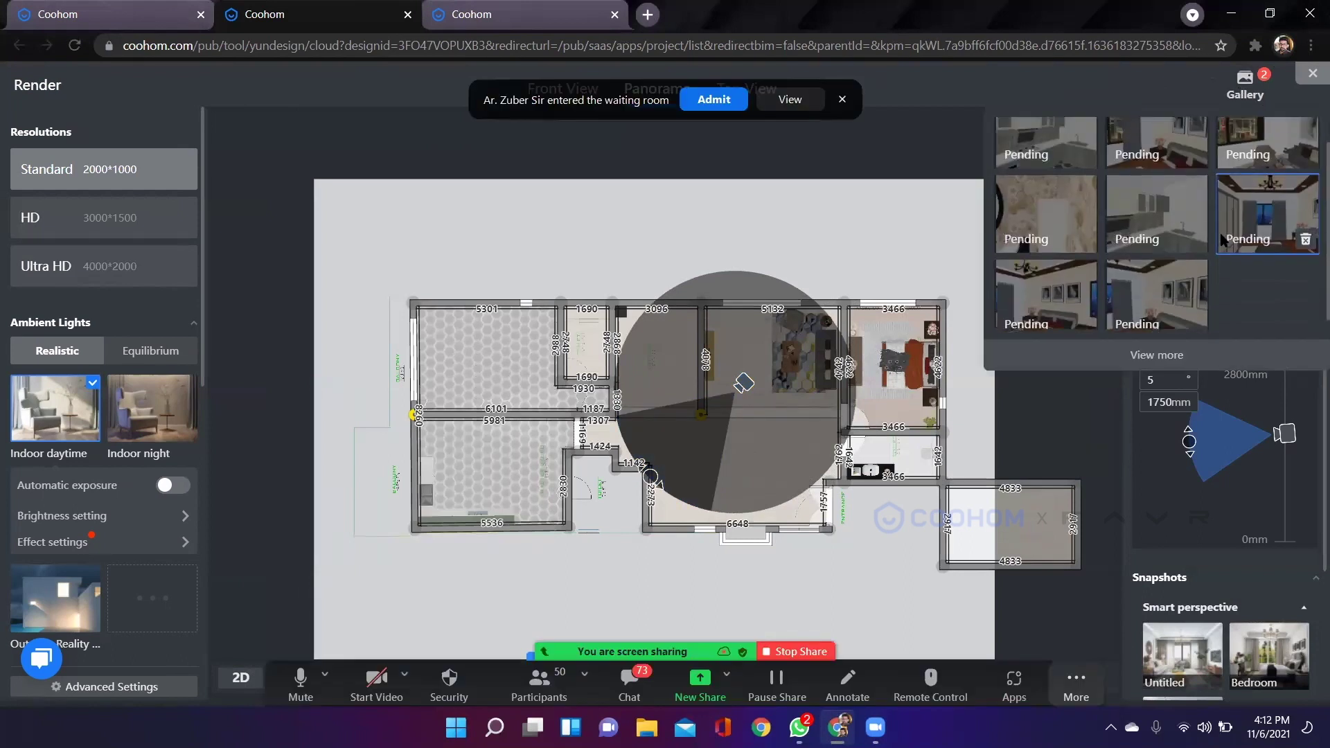
pyautogui.scroll(3, 771, 452)
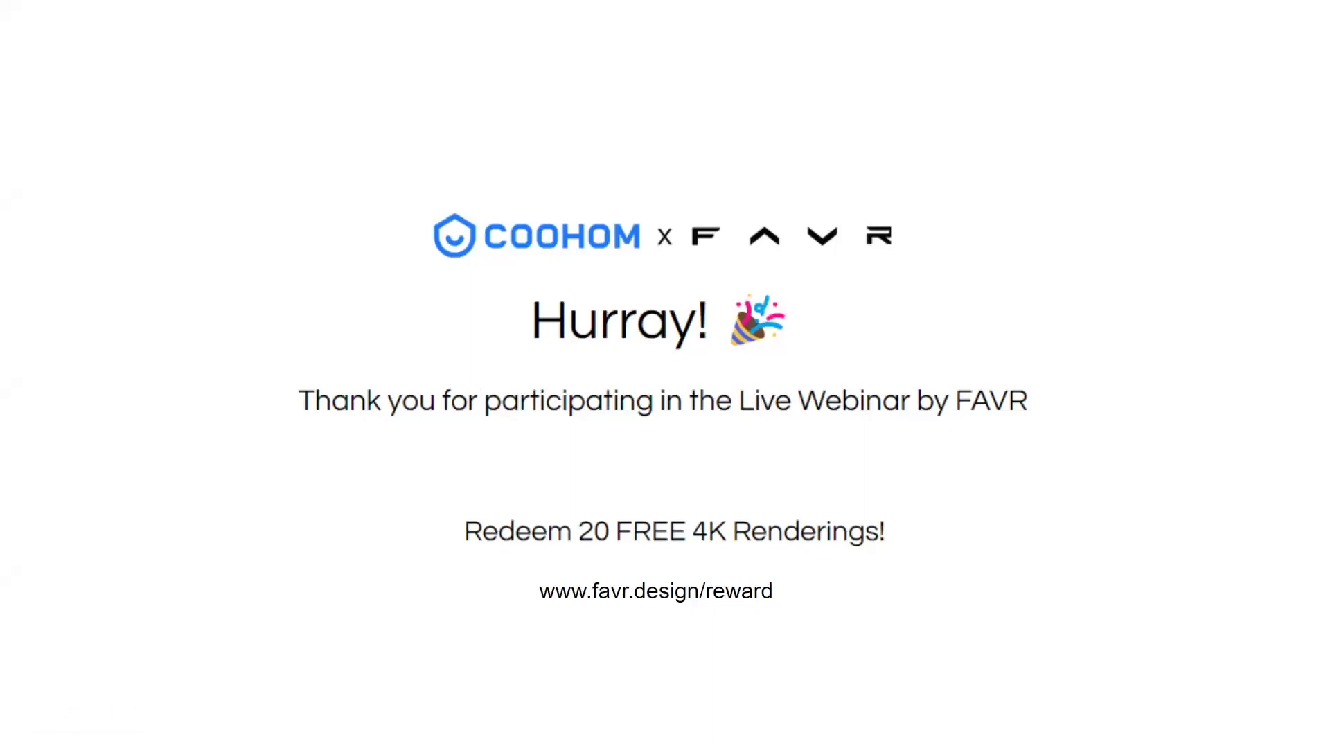
pyautogui.moveTo(619, 5)
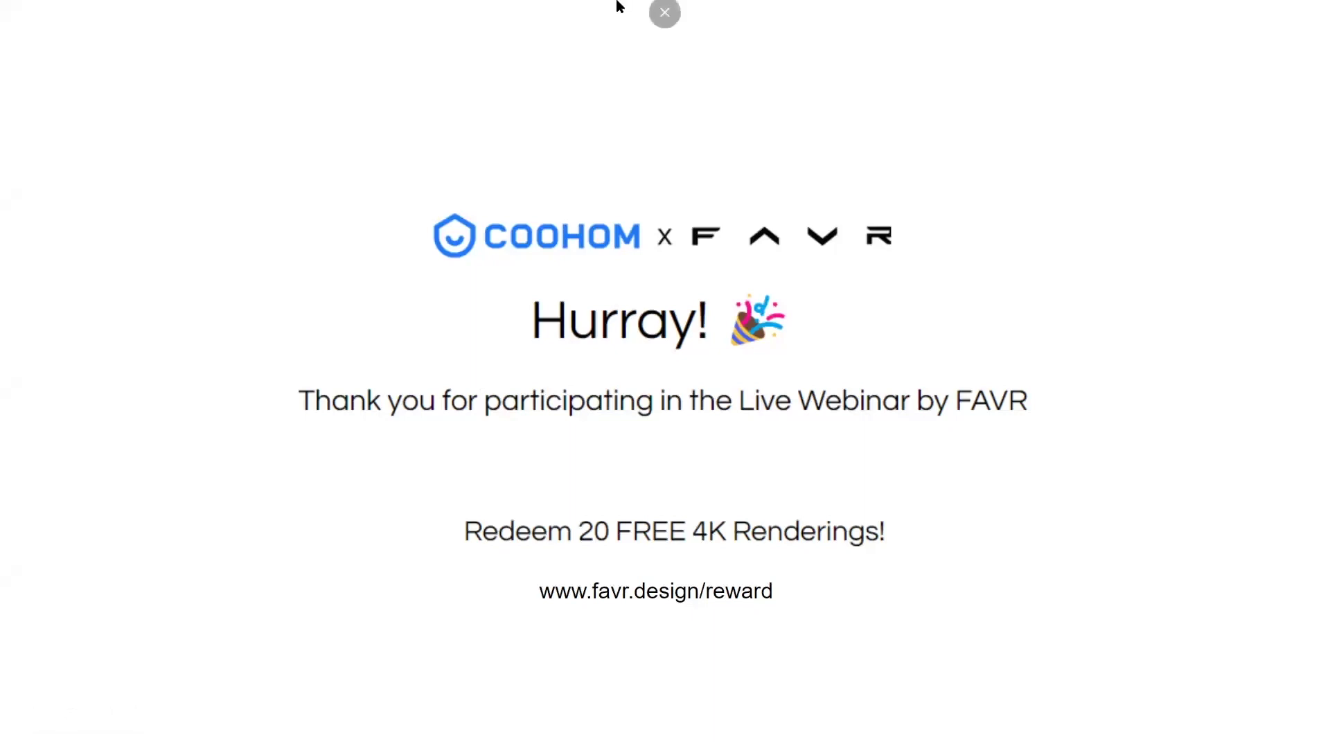